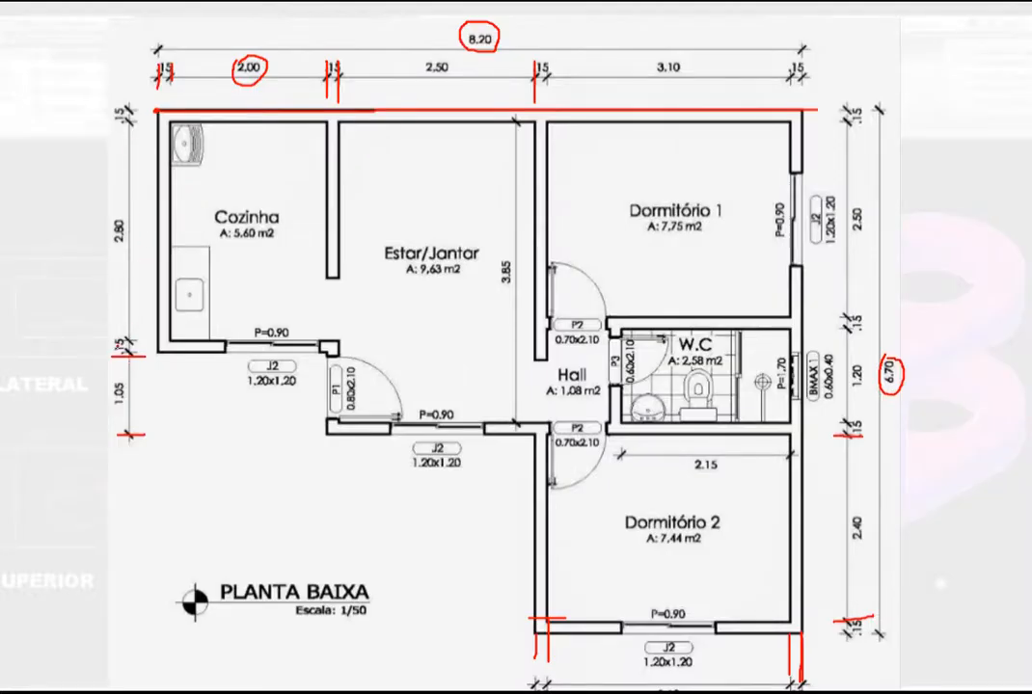
# Circle the kitchen's 2.80 dimension on the reference floor plan and mark its wall limits
pyautogui.moveTo(131, 214)
pyautogui.mouseDown()
pyautogui.moveTo(103, 225)
pyautogui.moveTo(137, 240)
pyautogui.moveTo(124, 214)
pyautogui.mouseUp()
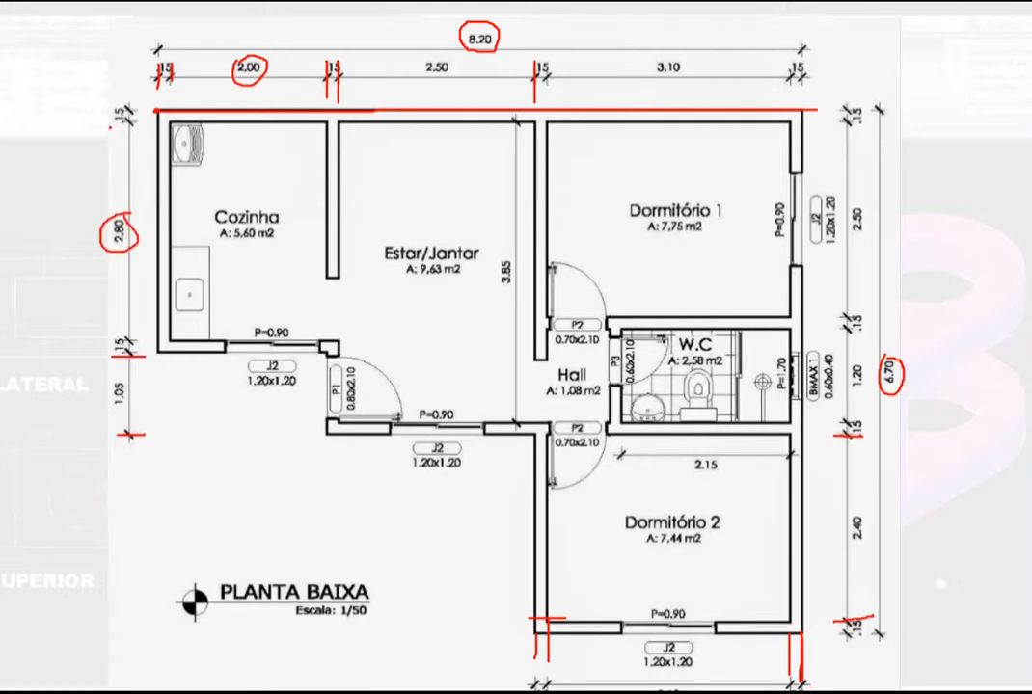
pyautogui.moveTo(109, 124); pyautogui.dragTo(135, 124)
pyautogui.moveTo(129, 327)
pyautogui.mouseDown()
pyautogui.moveTo(143, 324)
pyautogui.moveTo(133, 356)
pyautogui.mouseUp()
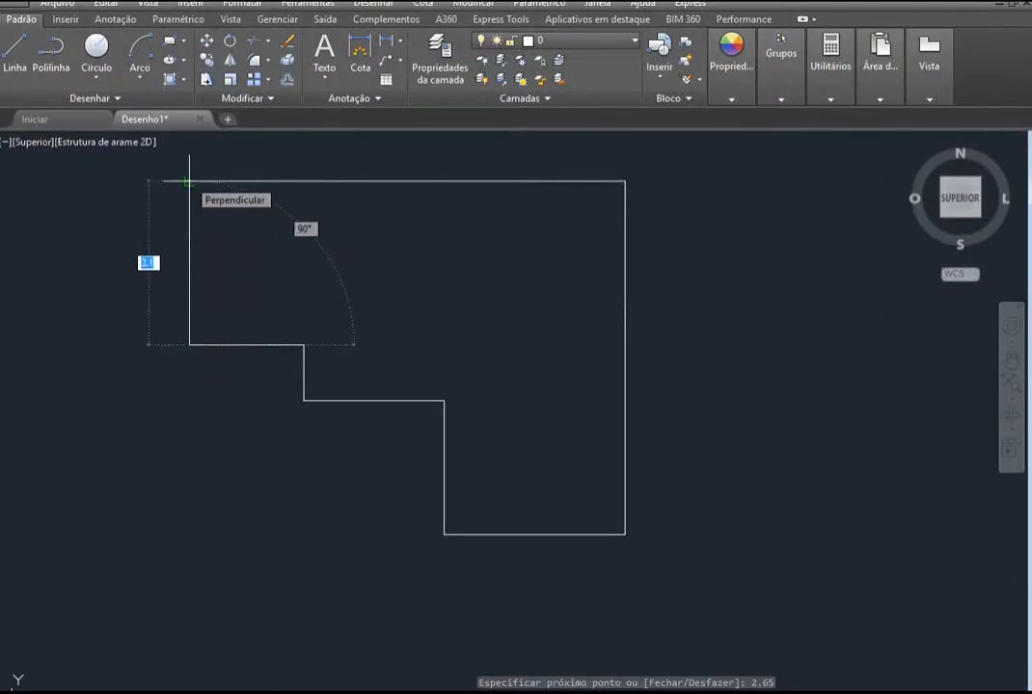
# Close the exterior outline with the kitchen's vertical outer wall line, about 3.1 long, ending perpendicular to the top wall line
pyautogui.click(189, 180)
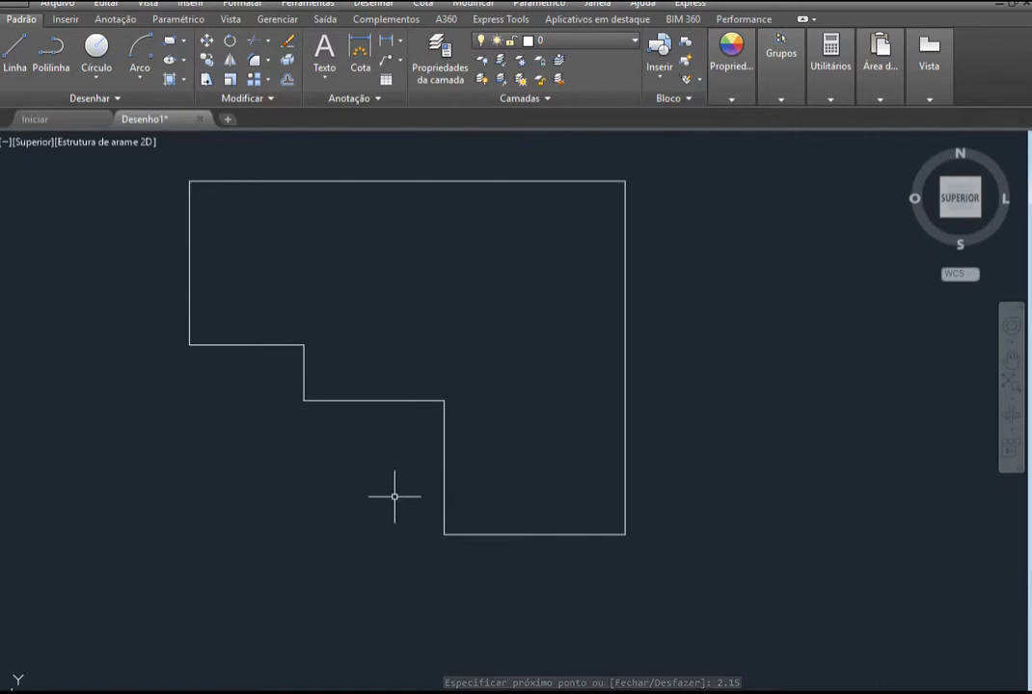
pyautogui.write('2')
pyautogui.press('Return')
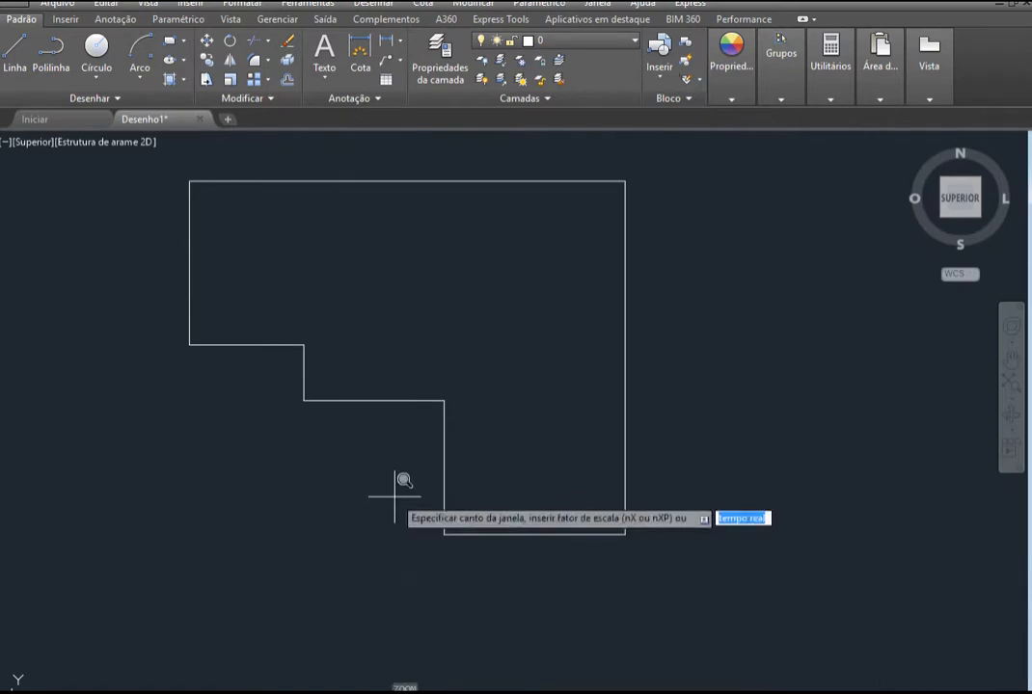
pyautogui.click(401, 689)
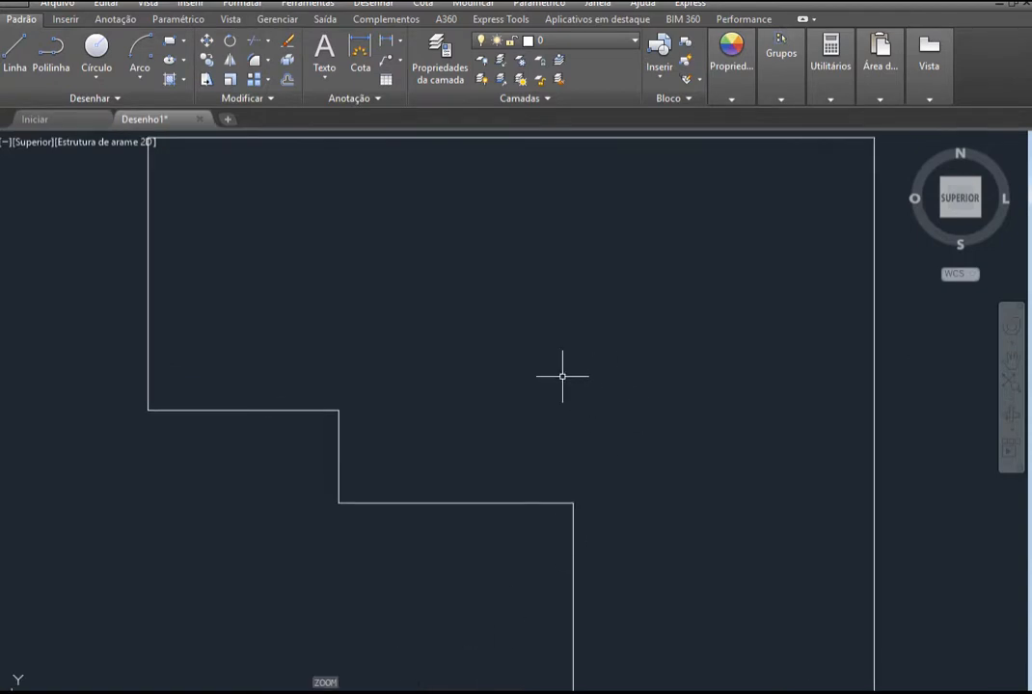
pyautogui.scroll(-2, 563, 377)
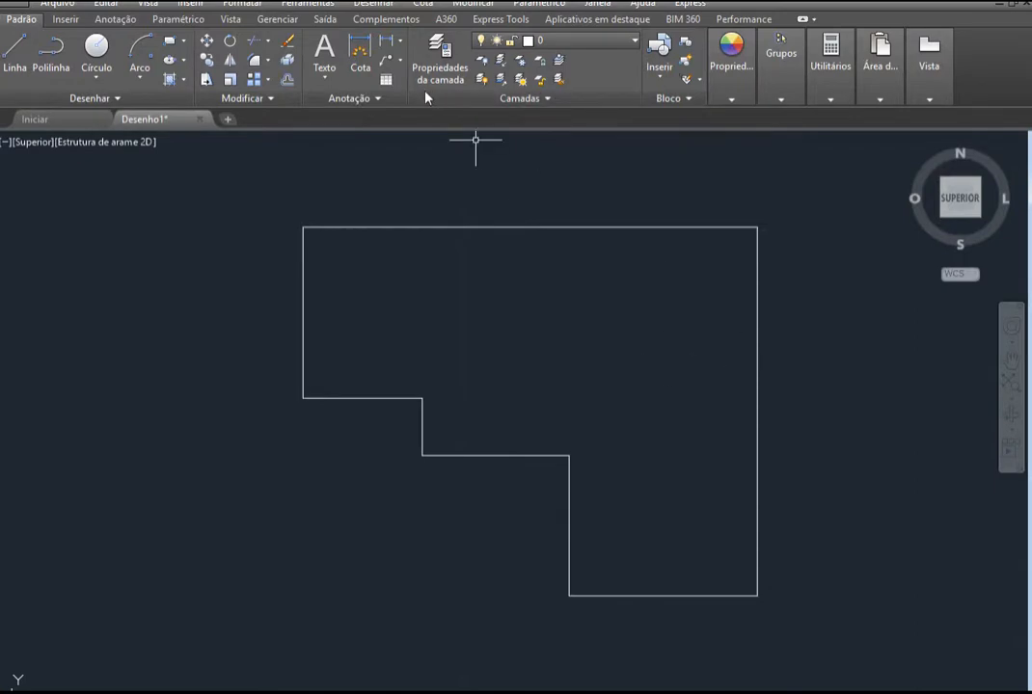
# Offset the outline's right-hand and bottom wall lines 0.15 toward the inside of the house
pyautogui.click(288, 81)
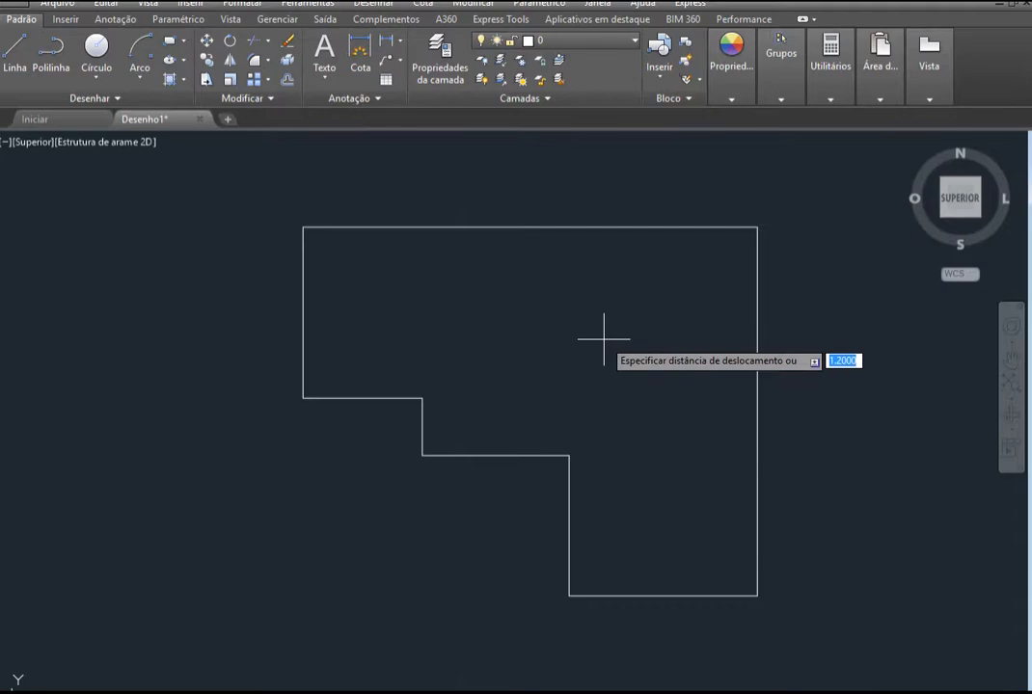
pyautogui.write('.15')
pyautogui.press('Return')
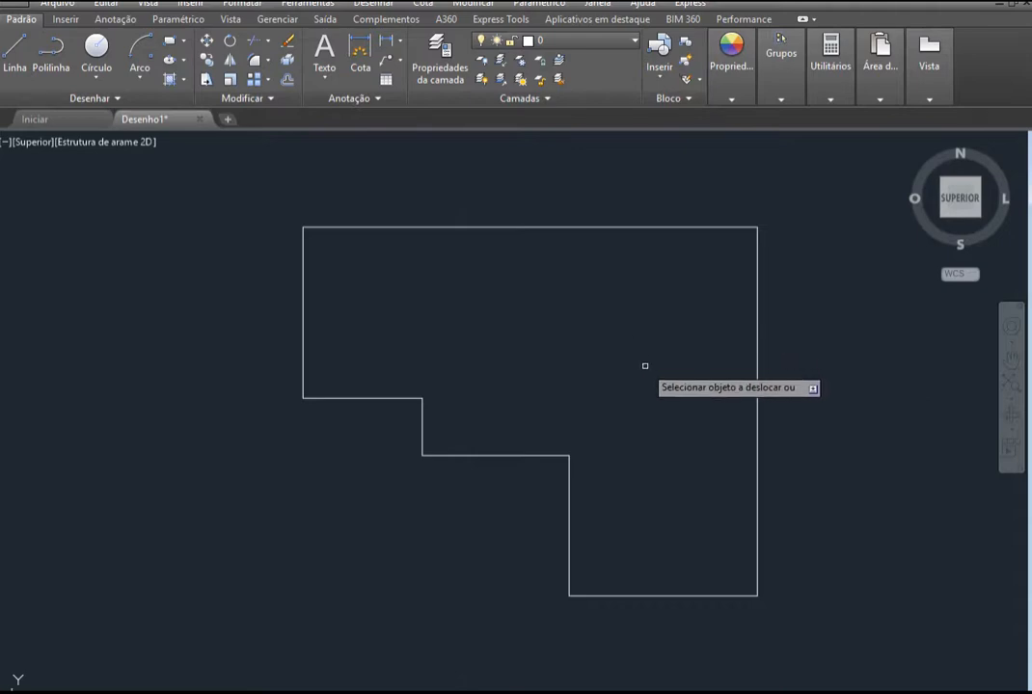
pyautogui.click(756, 399)
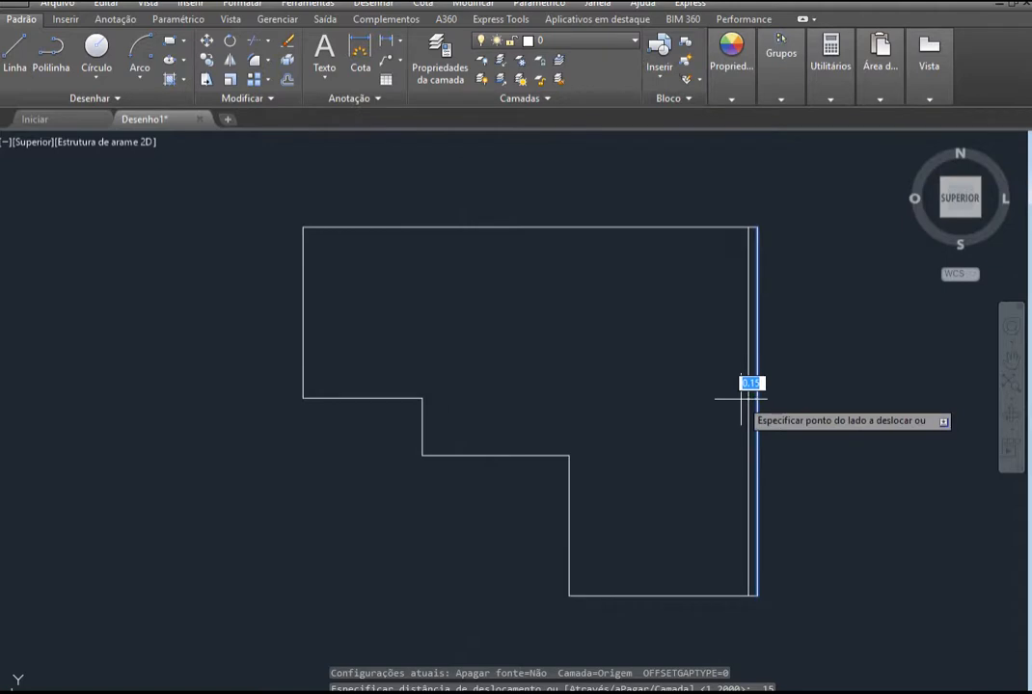
pyautogui.click(741, 398)
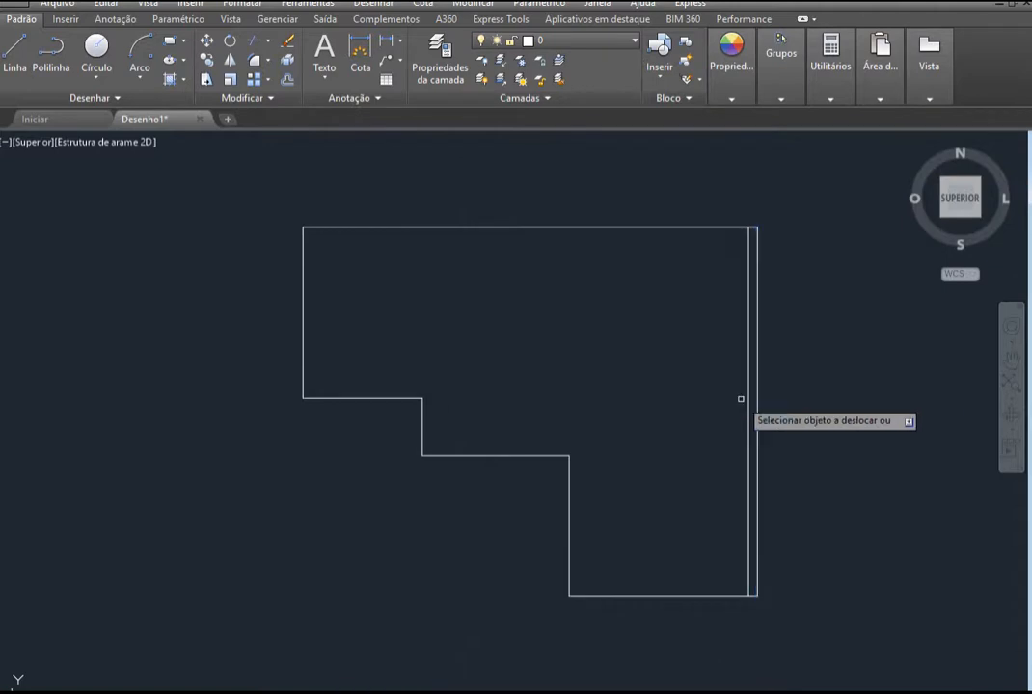
pyautogui.click(668, 597)
pyautogui.click(675, 566)
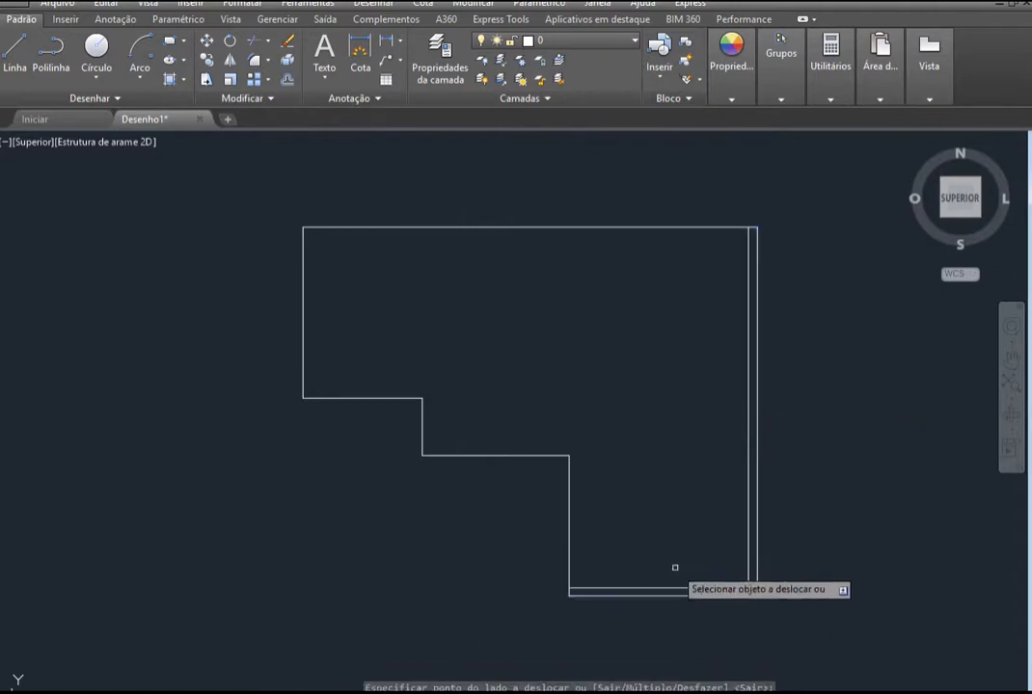
# Offset the lower vertical, lower horizontal and short vertical lines of the stepped walls 0.15 inward
pyautogui.click(569, 513)
pyautogui.click(573, 493)
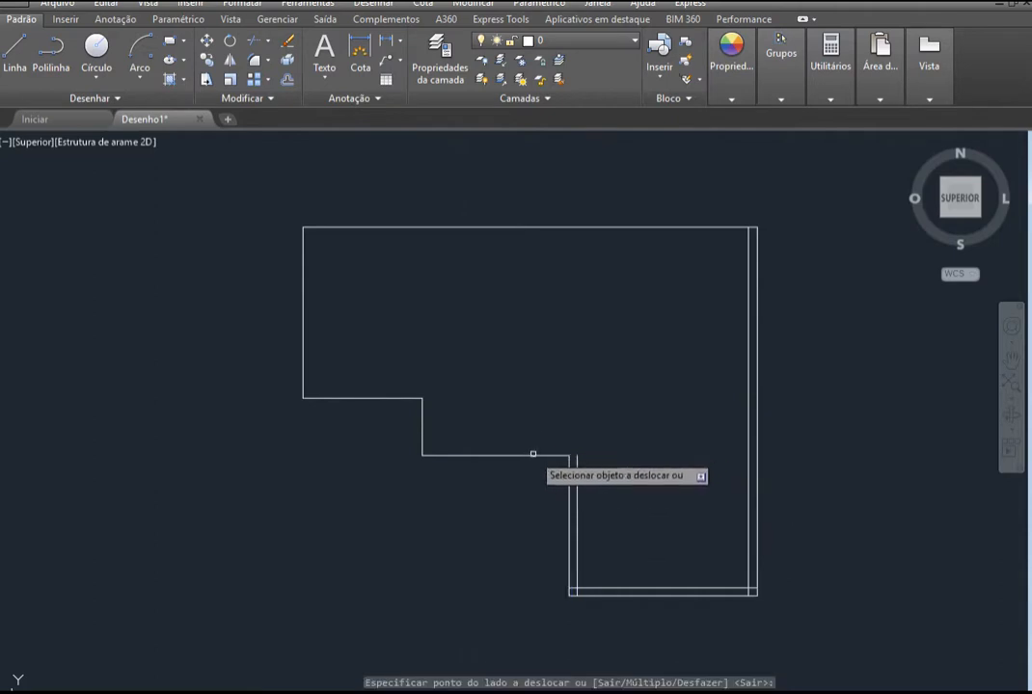
pyautogui.click(536, 453)
pyautogui.click(530, 441)
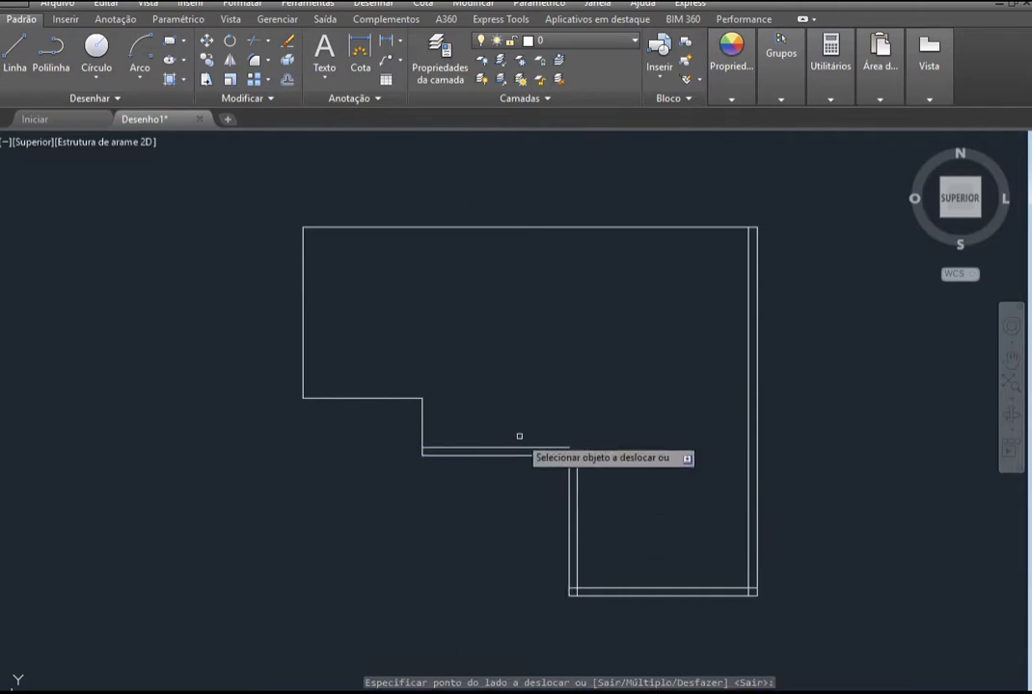
pyautogui.click(423, 424)
pyautogui.click(428, 413)
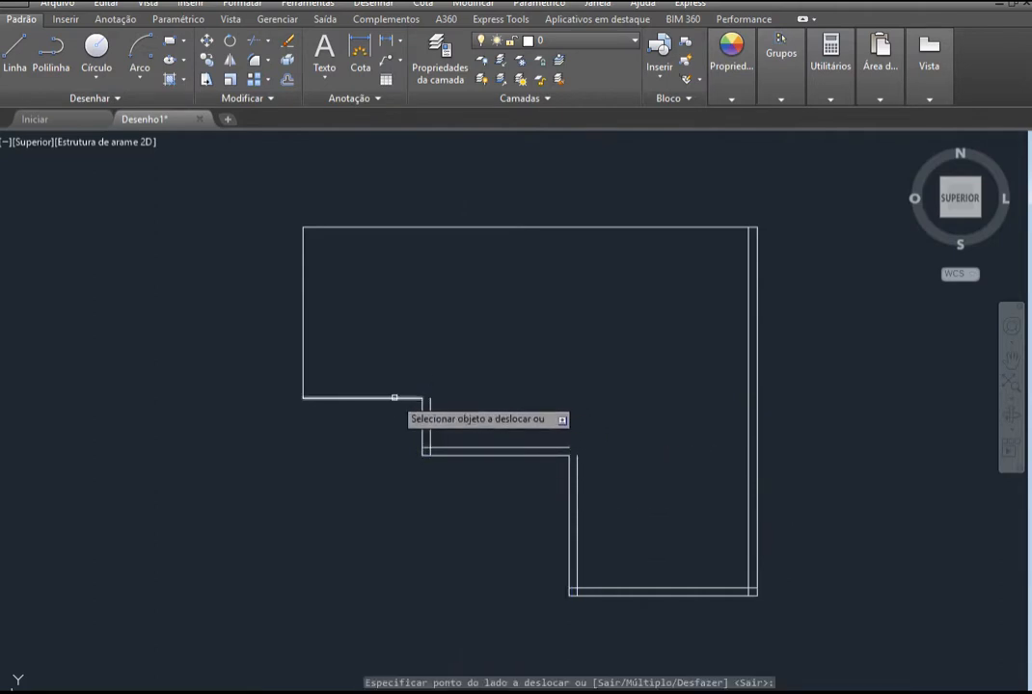
# Offset the kitchen's bottom and left wall lines and the long top wall line 0.15 inward
pyautogui.click(397, 396)
pyautogui.click(396, 386)
pyautogui.click(303, 310)
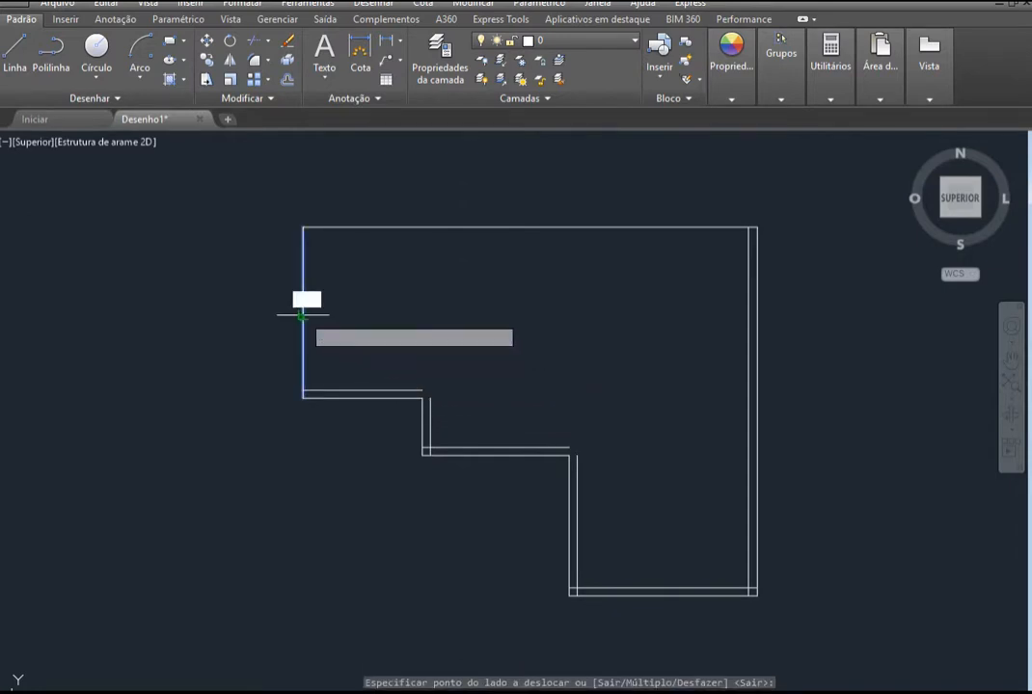
pyautogui.click(326, 326)
pyautogui.click(575, 227)
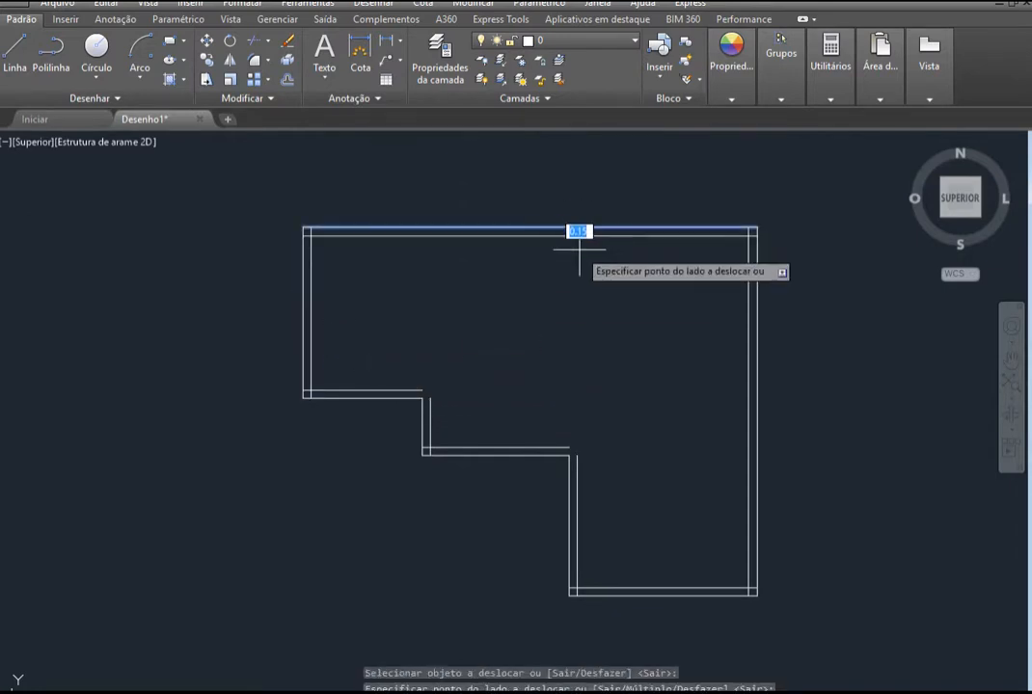
pyautogui.click(577, 265)
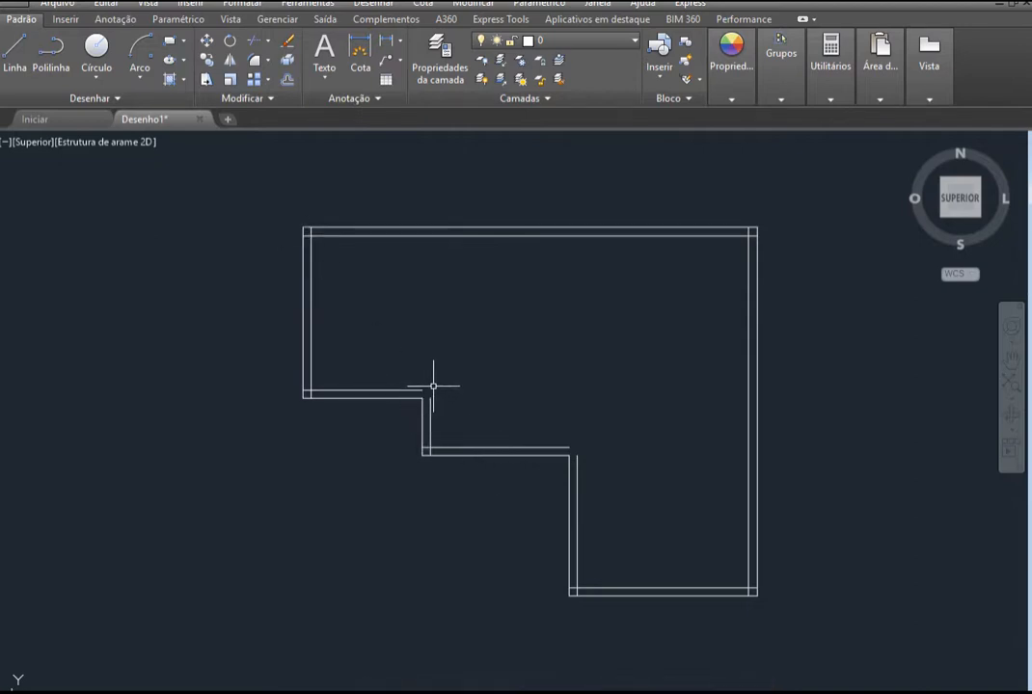
pyautogui.scroll(5, 432, 390)
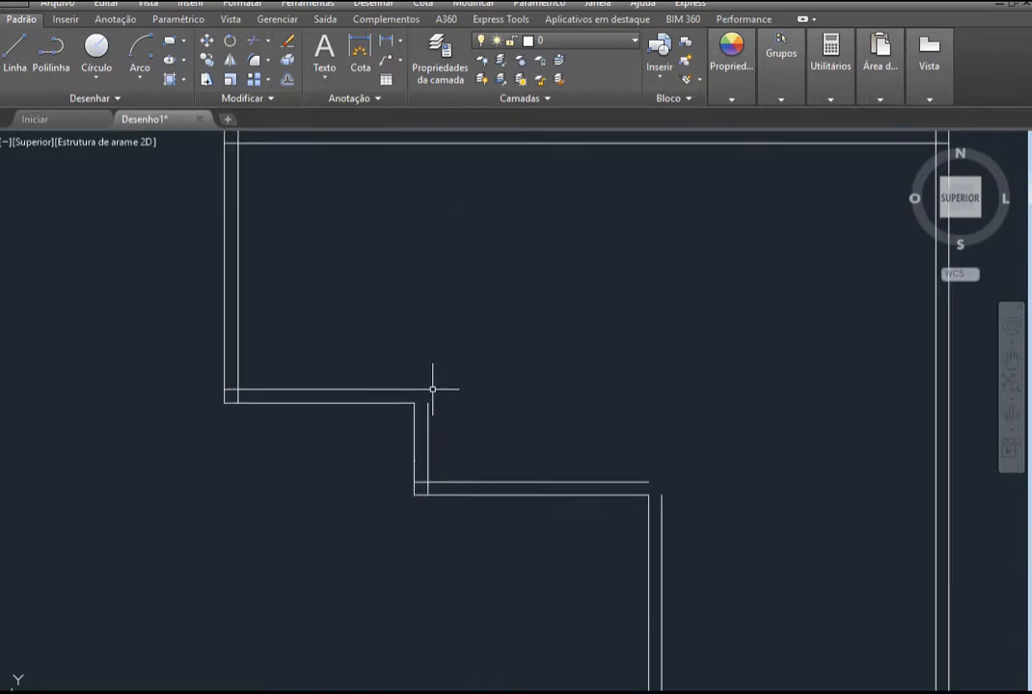
pyautogui.scroll(2, 474, 412)
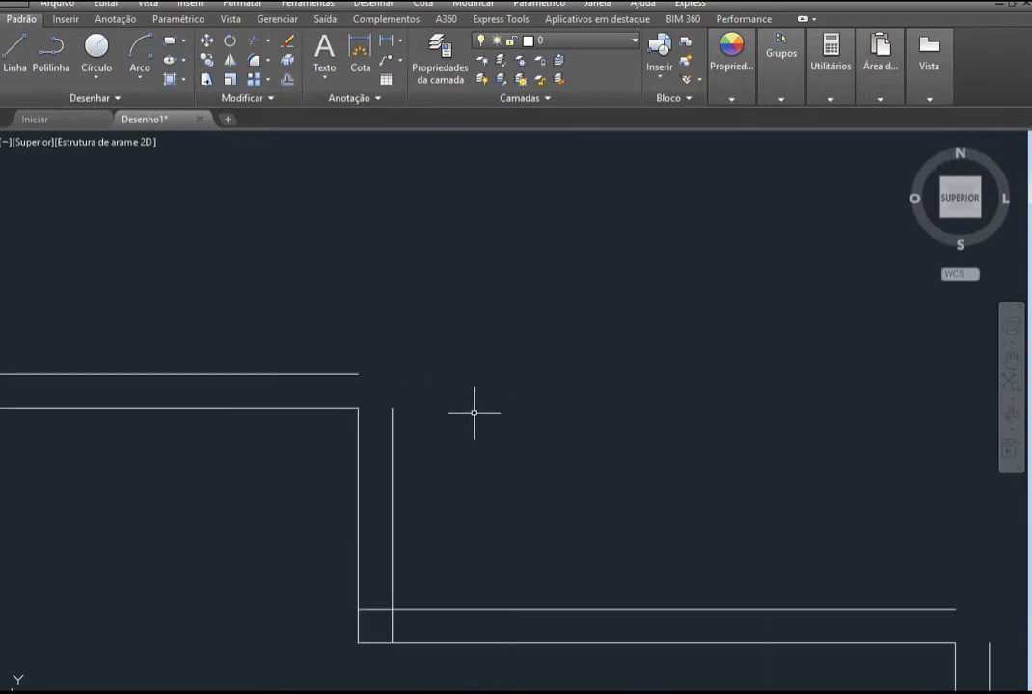
pyautogui.click(255, 62)
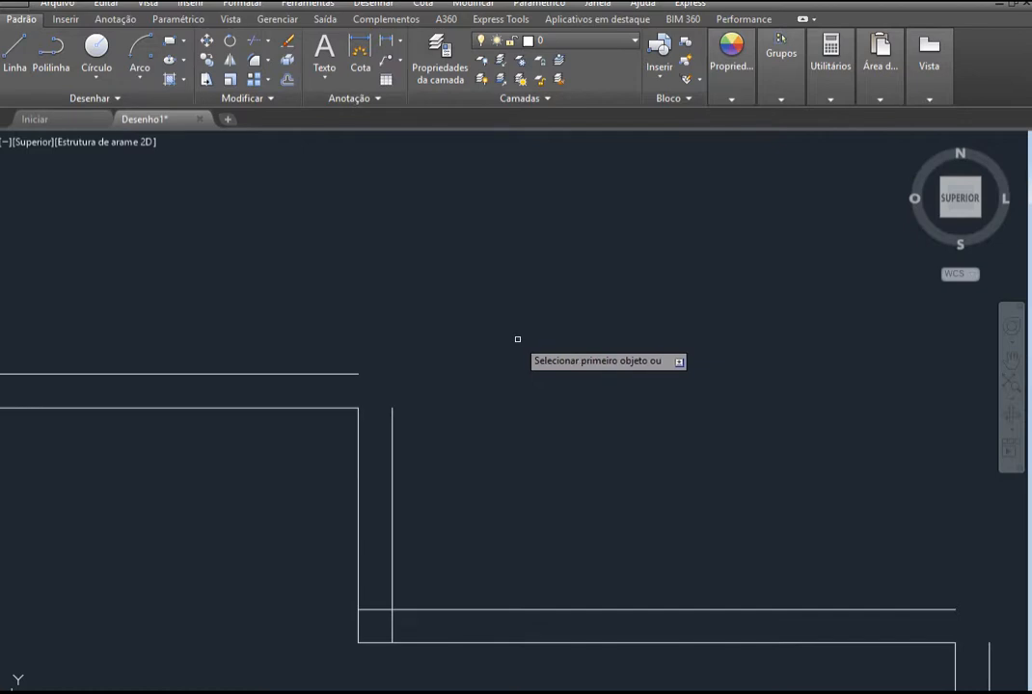
pyautogui.press('Escape')
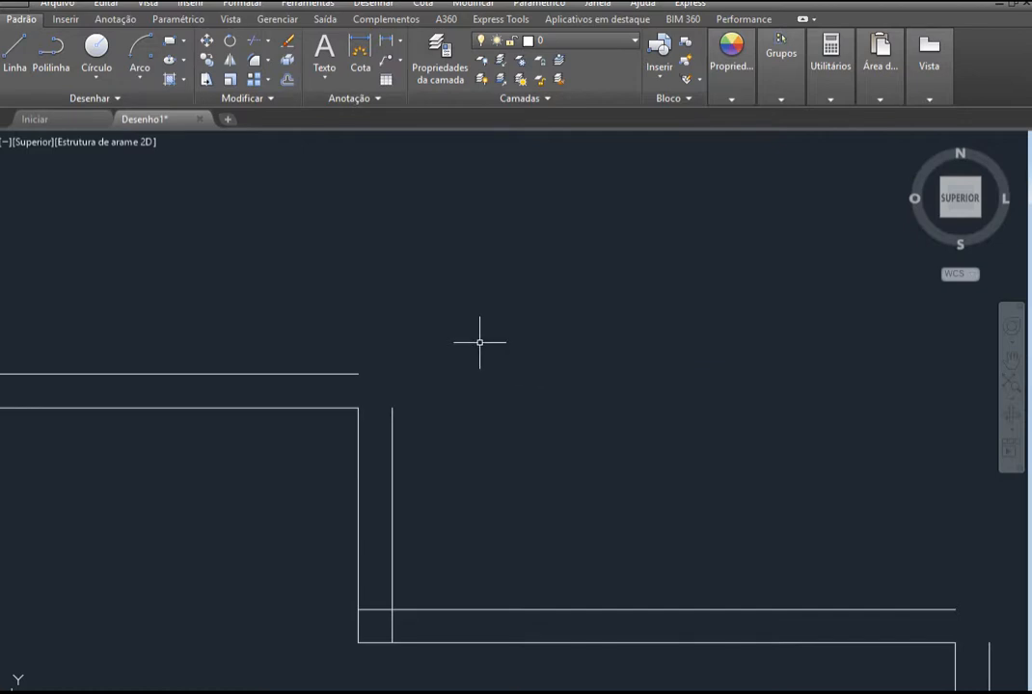
pyautogui.click(392, 468)
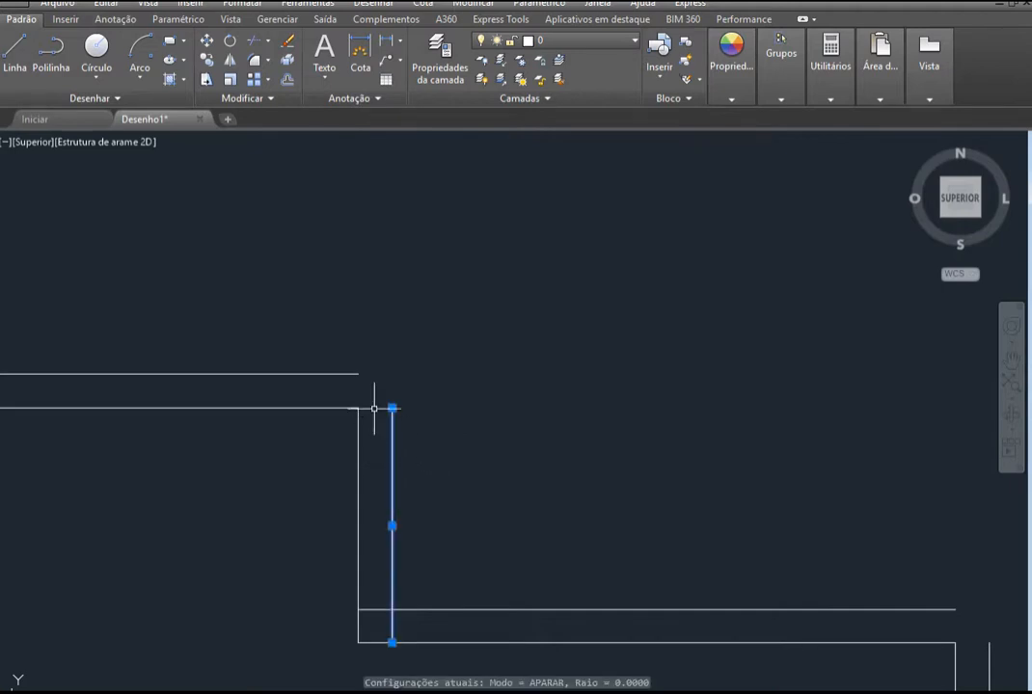
pyautogui.click(333, 372)
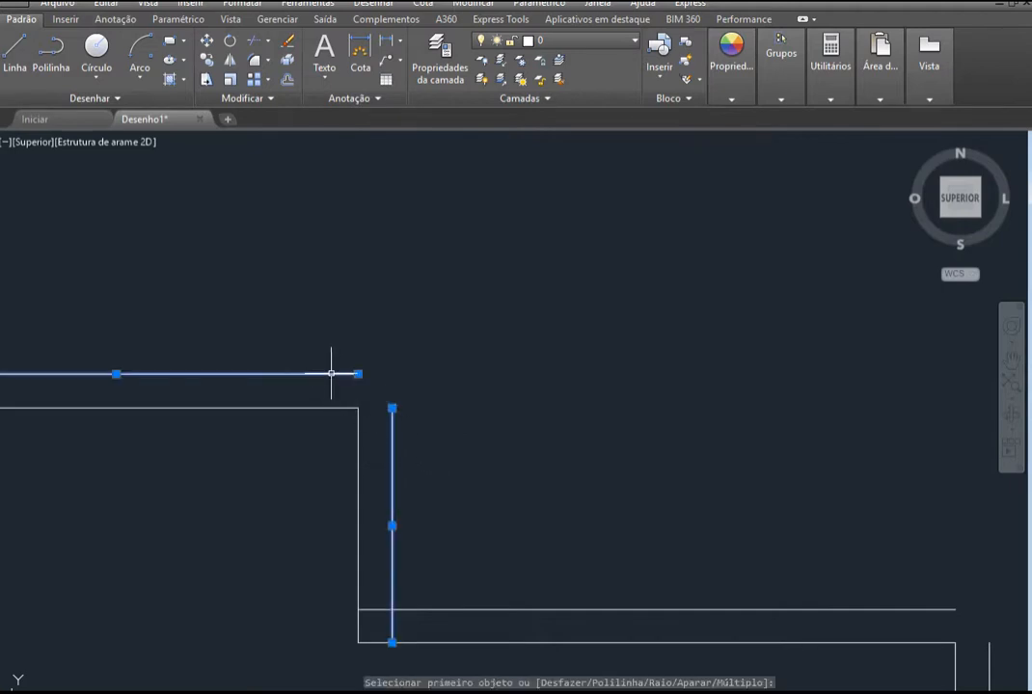
pyautogui.press('Escape')
pyautogui.press('Escape')
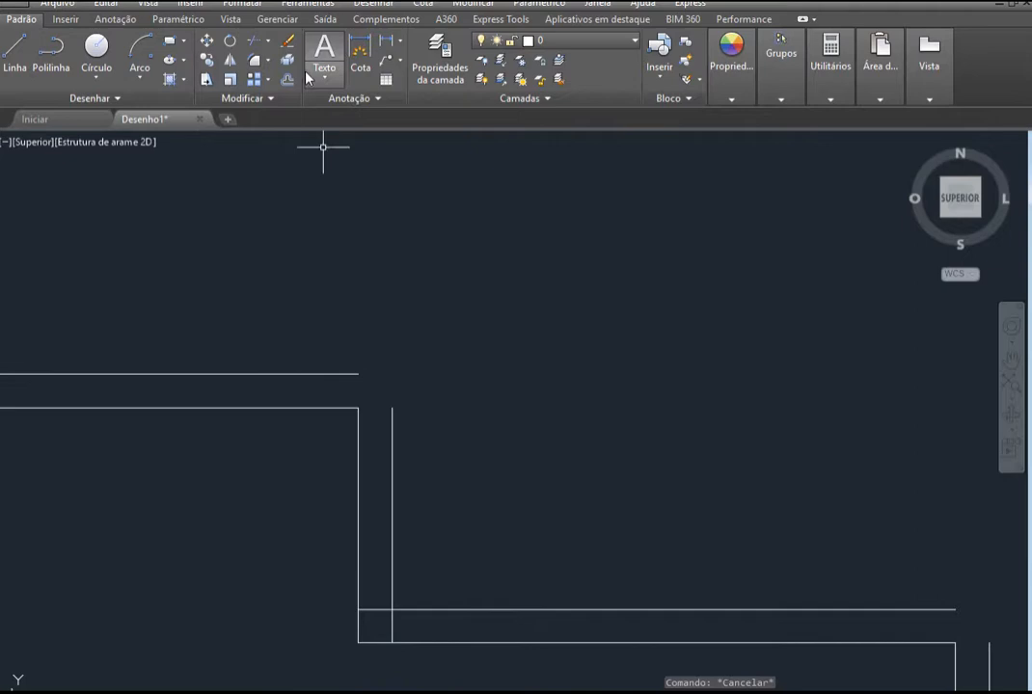
# Fillet the kitchen's inner bottom wall line and the short inner vertical line into a sharp corner
pyautogui.click(254, 59)
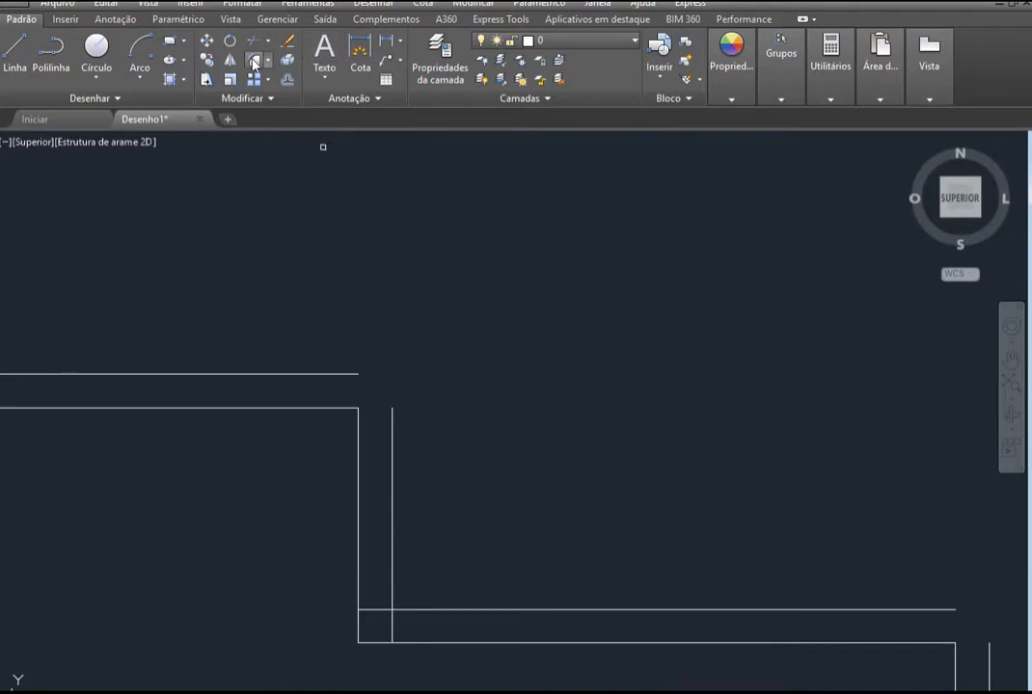
pyautogui.click(391, 428)
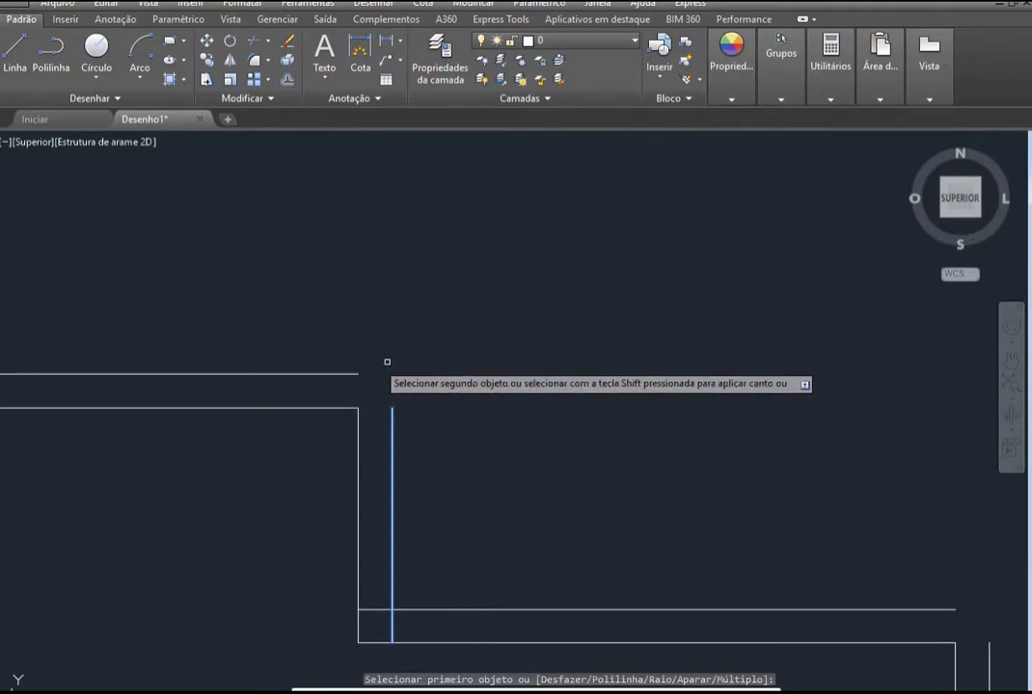
pyautogui.click(321, 374)
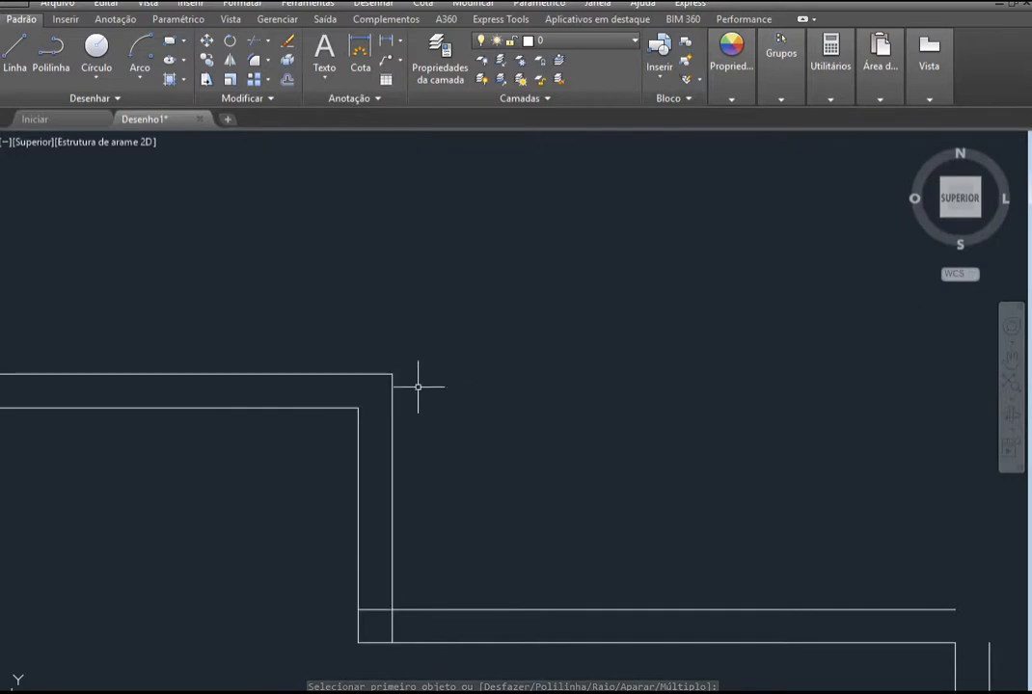
pyautogui.press('Escape')
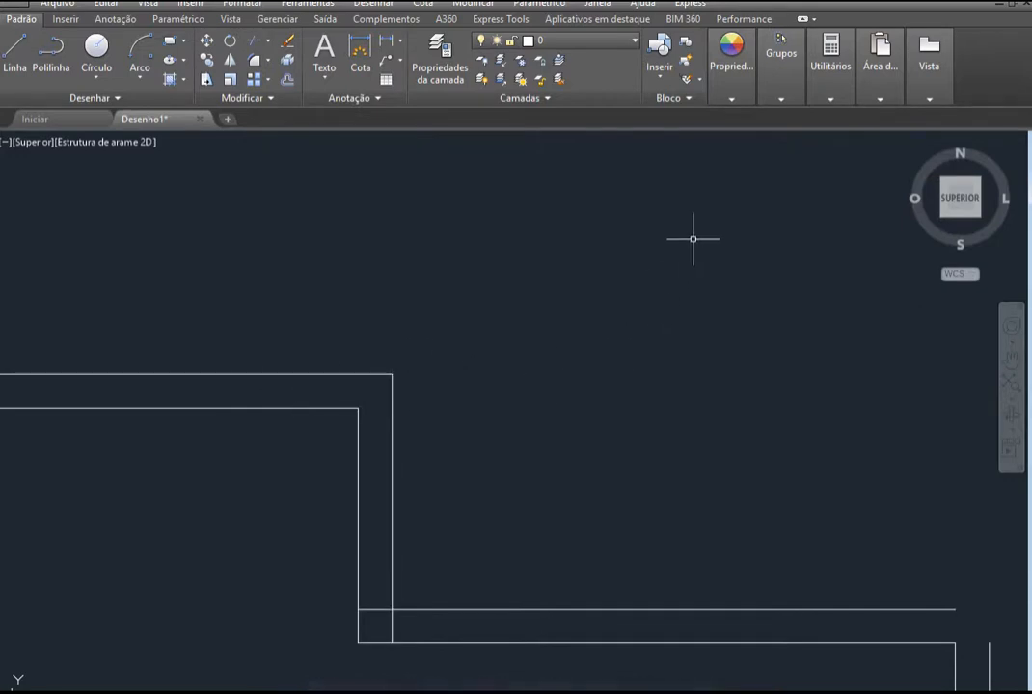
# Fillet the inner lines of the lower step, joining the horizontal wall to the vertical wall below it with a sharp corner
pyautogui.scroll(-1, 384, 453)
pyautogui.scroll(1, 771, 559)
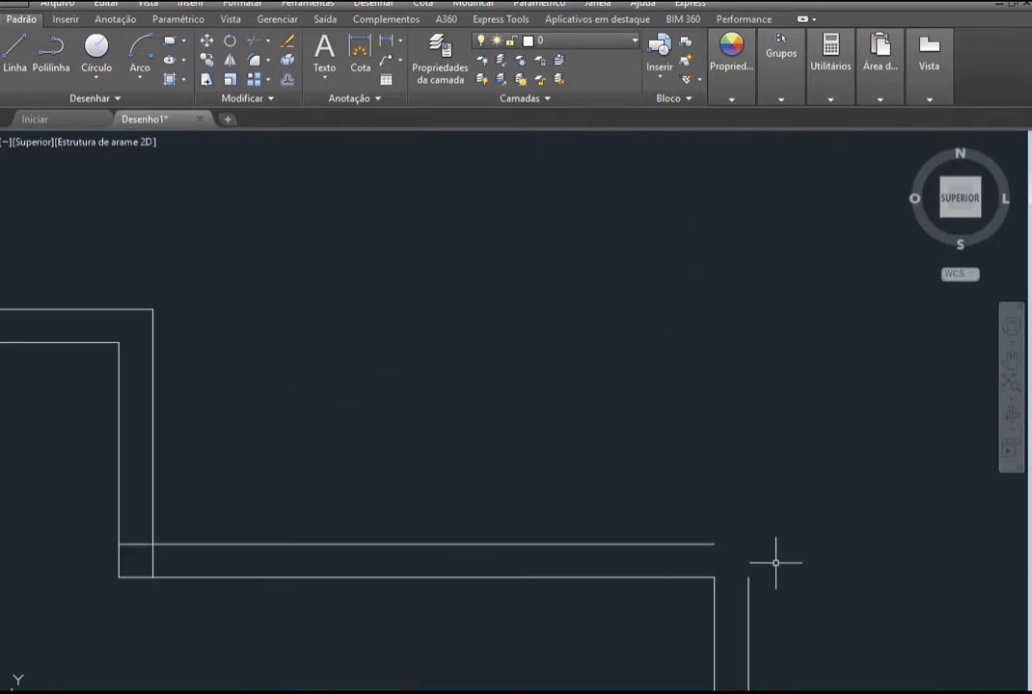
pyautogui.scroll(-1, 473, 465)
pyautogui.scroll(1, 664, 511)
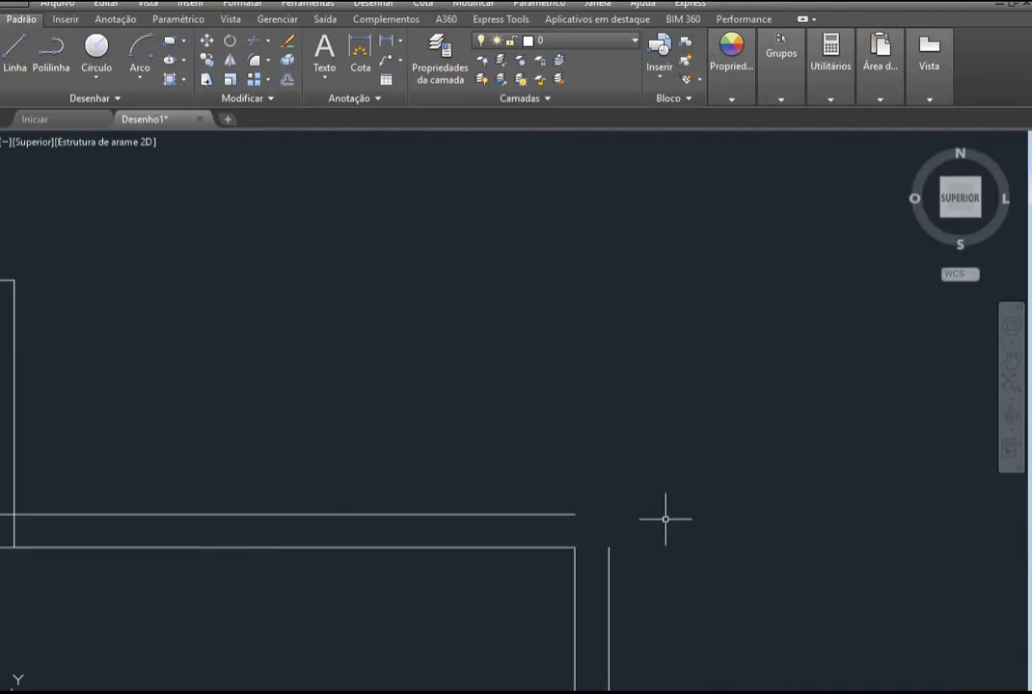
pyautogui.scroll(2, 664, 519)
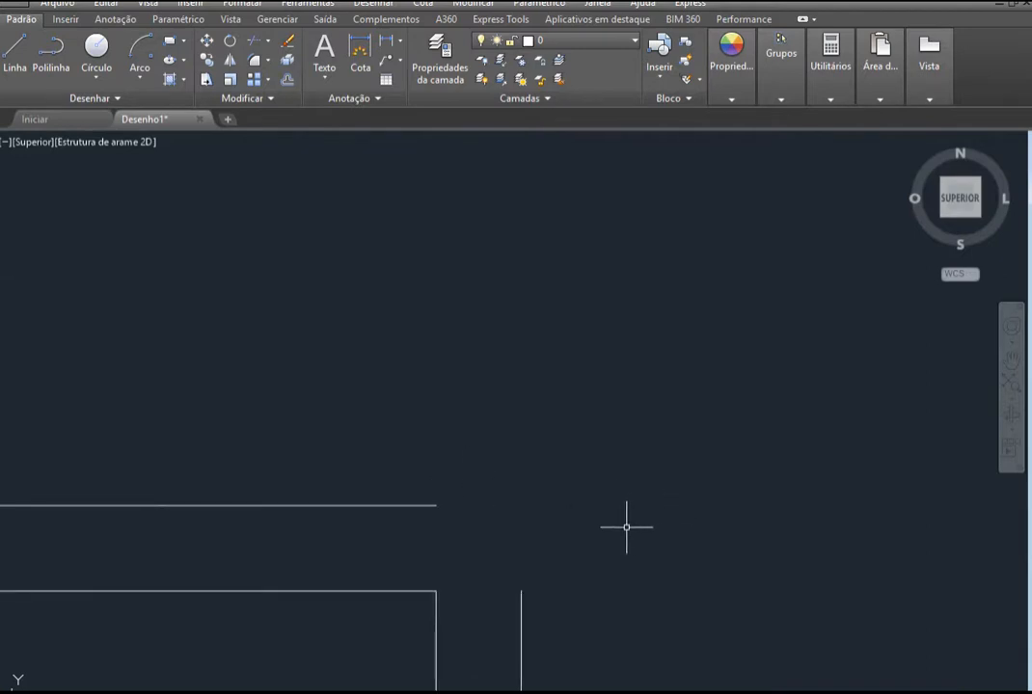
pyautogui.write('CONCORD')
pyautogui.press('Return')
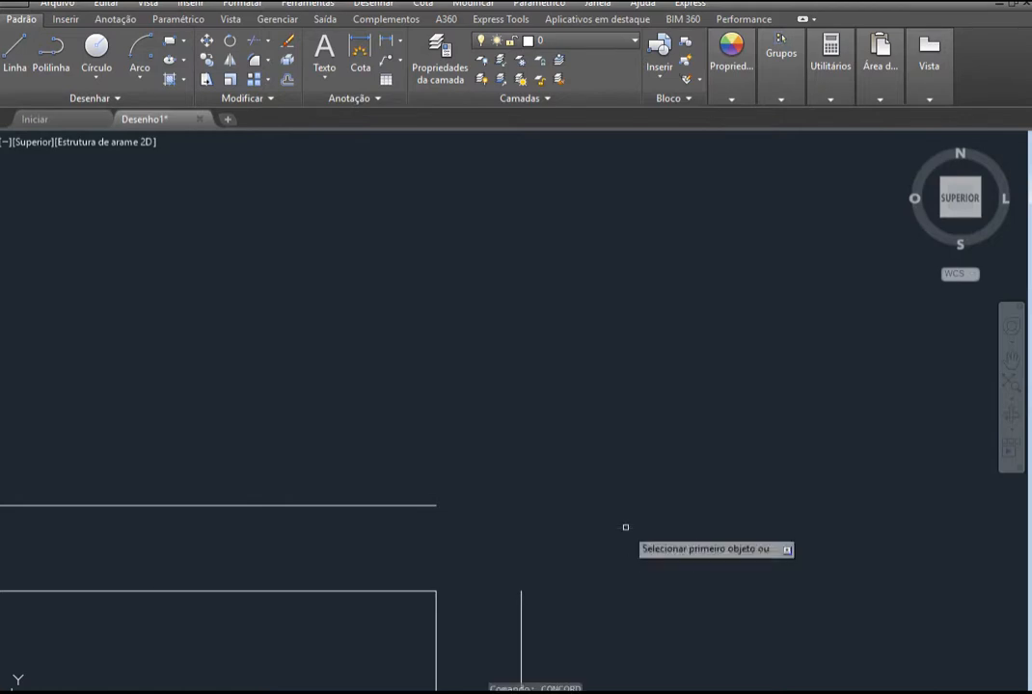
pyautogui.click(521, 615)
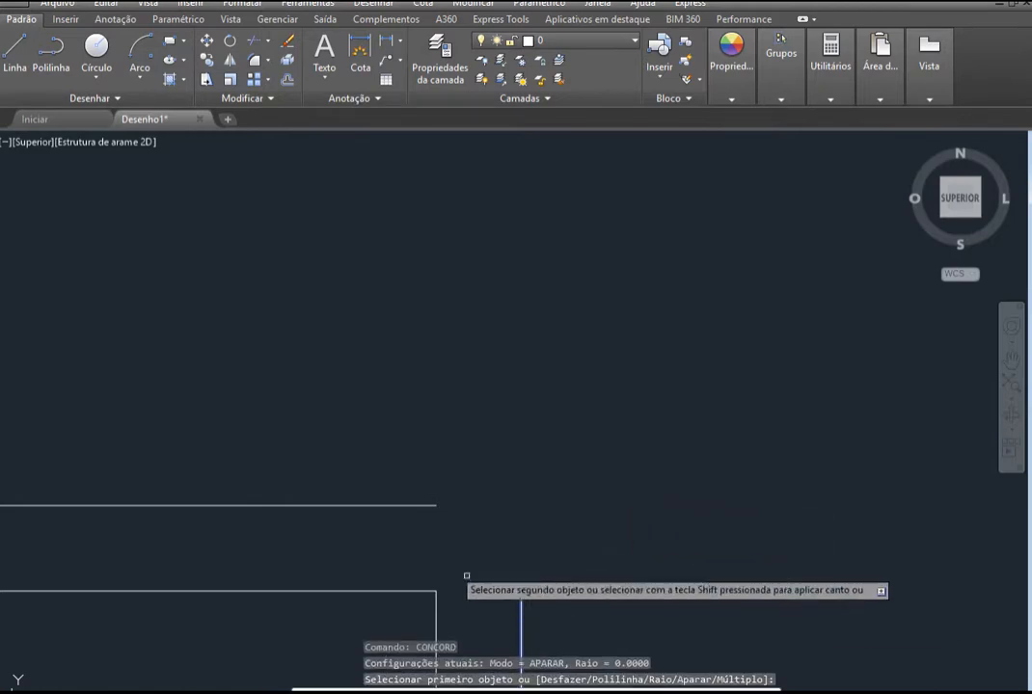
pyautogui.click(371, 505)
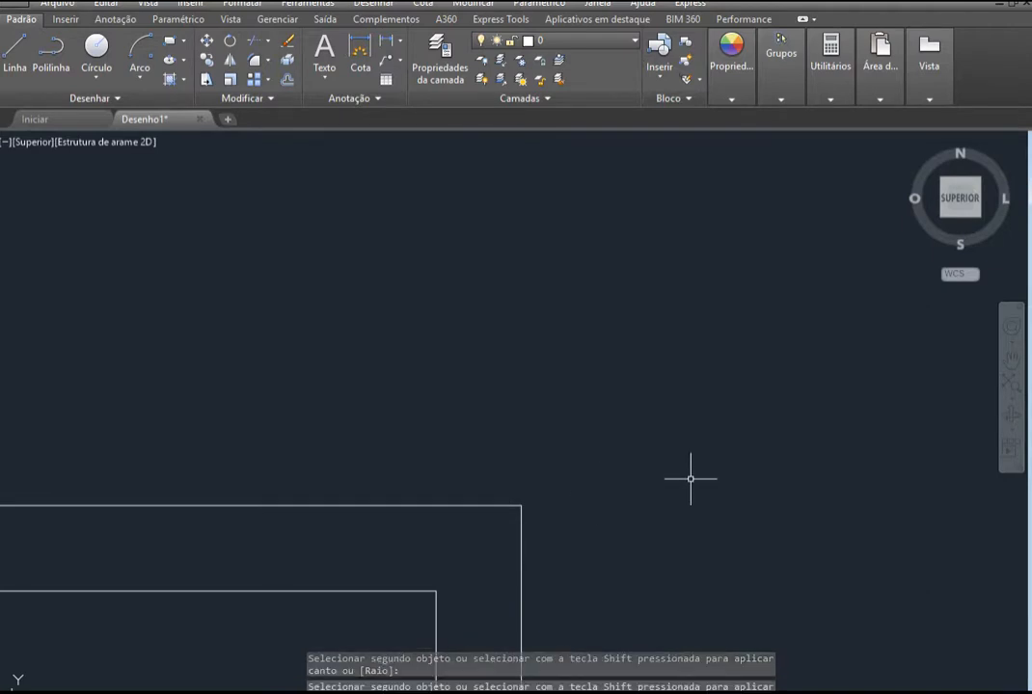
pyautogui.scroll(-8, 691, 478)
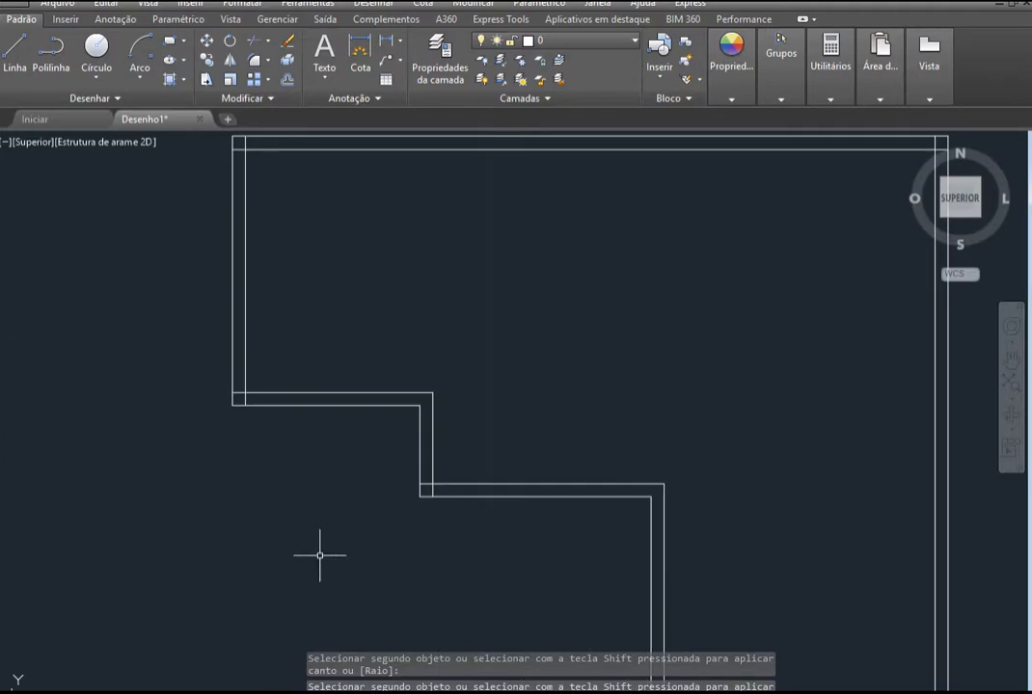
# Trim the overlapping inner line ends at the kitchen's bottom-left corner and at the lower step's left corner
pyautogui.scroll(2, 412, 502)
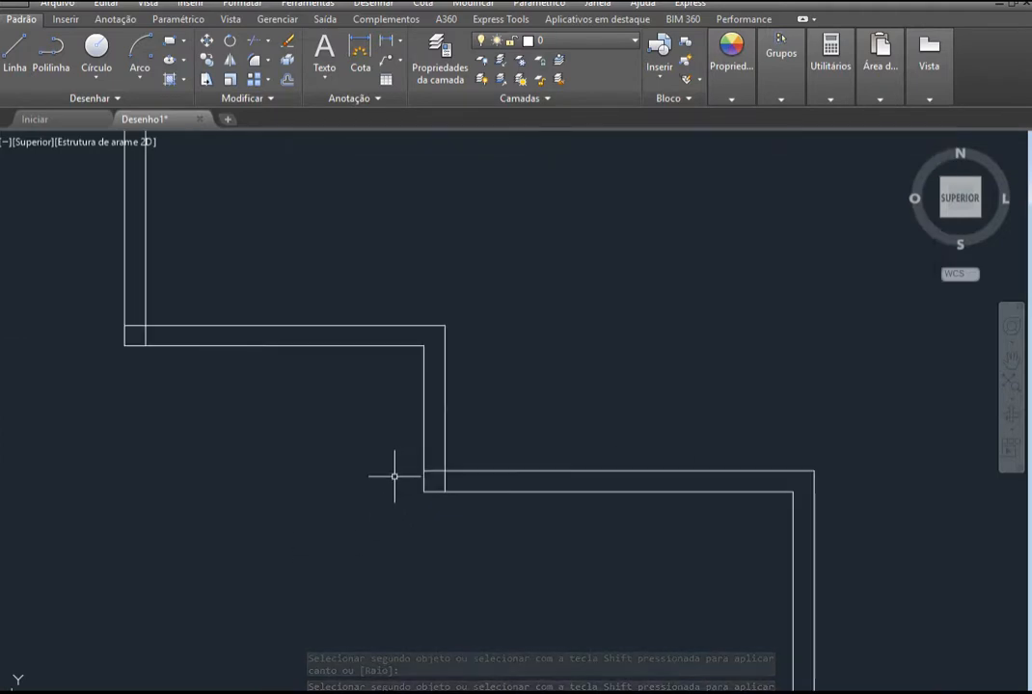
pyautogui.click(255, 44)
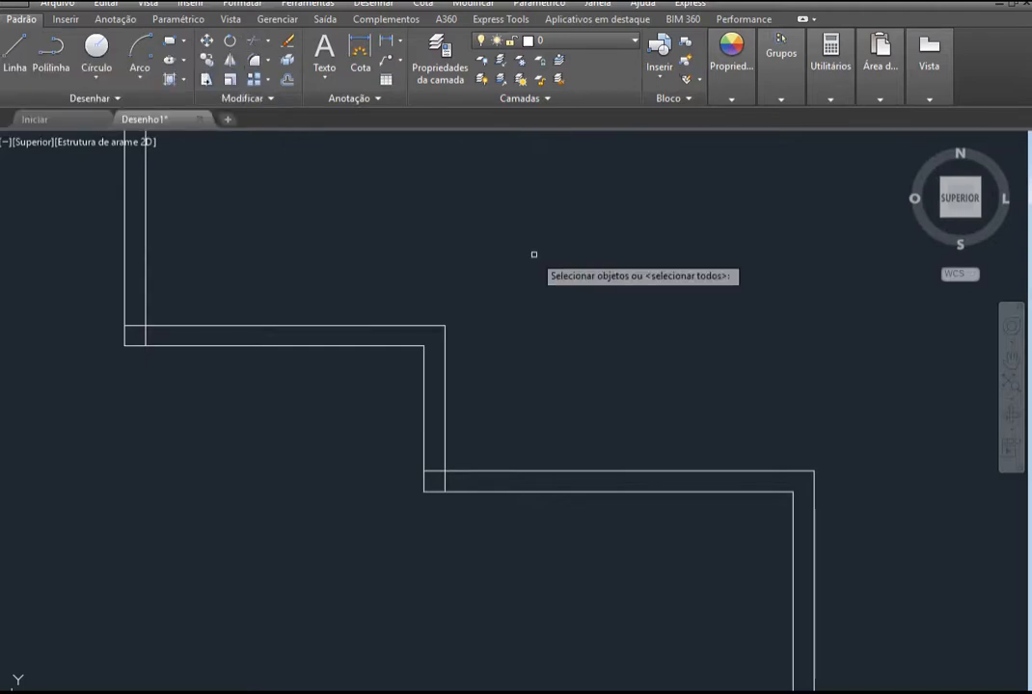
pyautogui.press('Return')
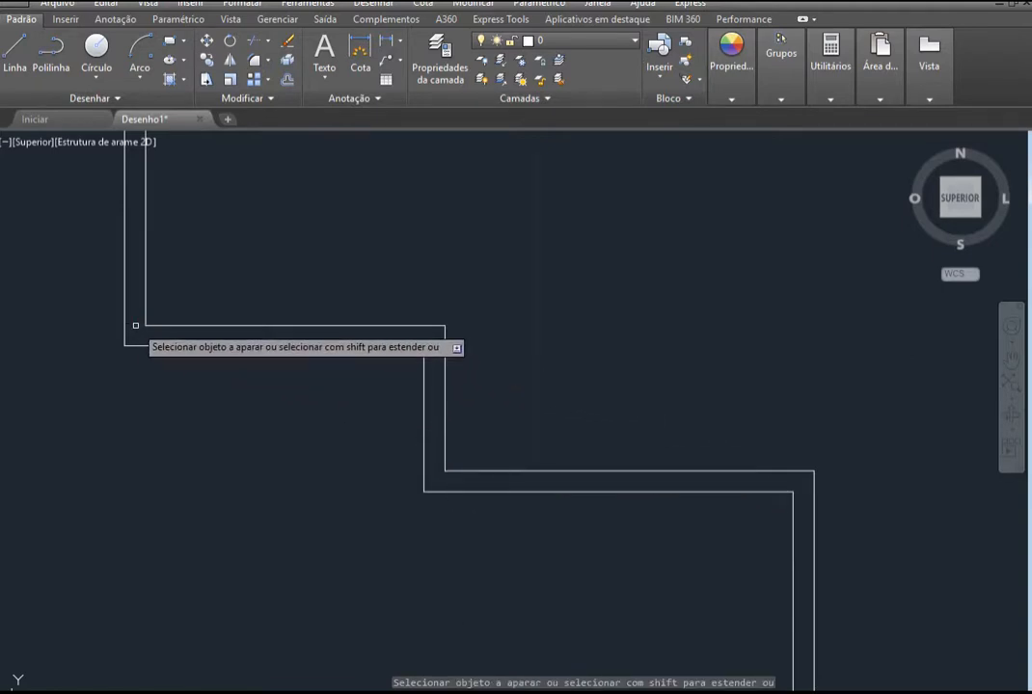
# Trim the overlapping inner line ends at the top-left and top-right corners of the exterior walls
pyautogui.scroll(-5, 474, 521)
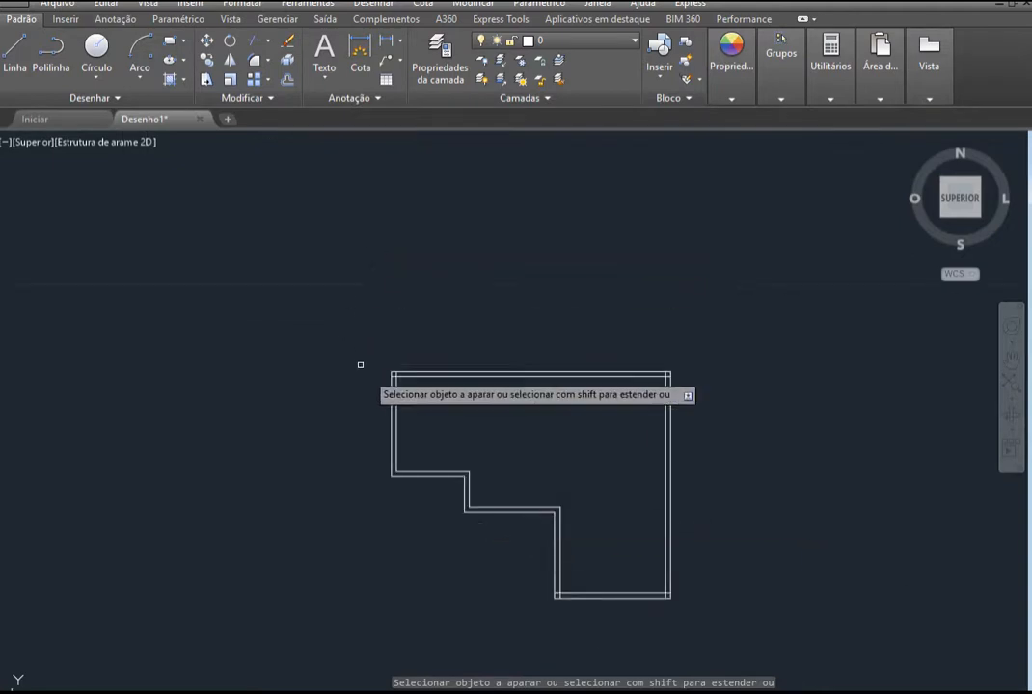
pyautogui.scroll(10, 393, 270)
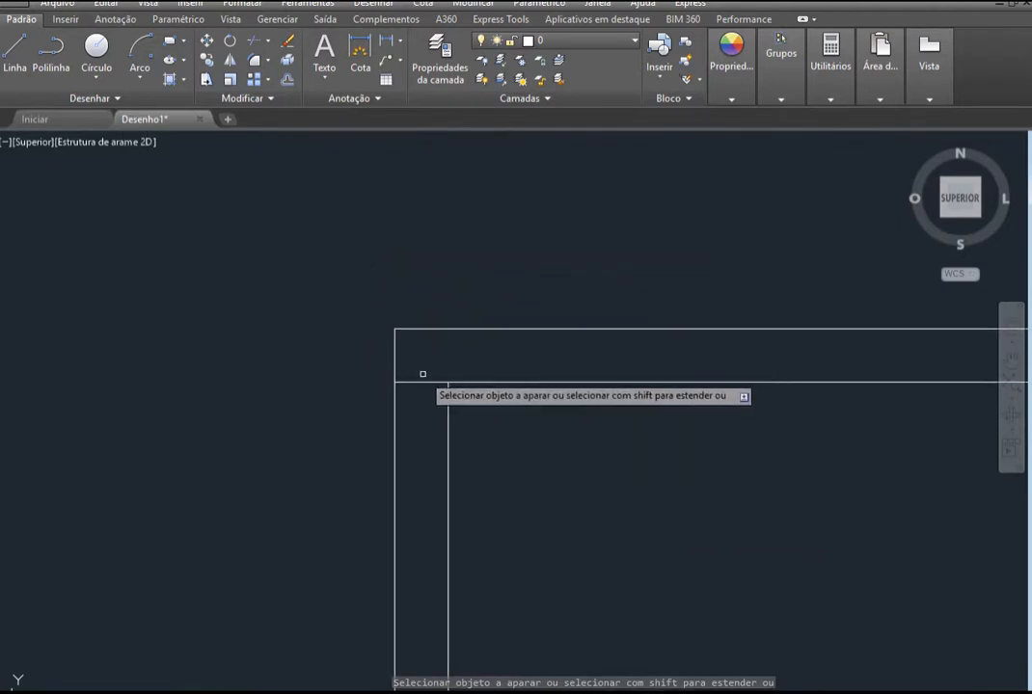
pyautogui.scroll(-4, 296, 345)
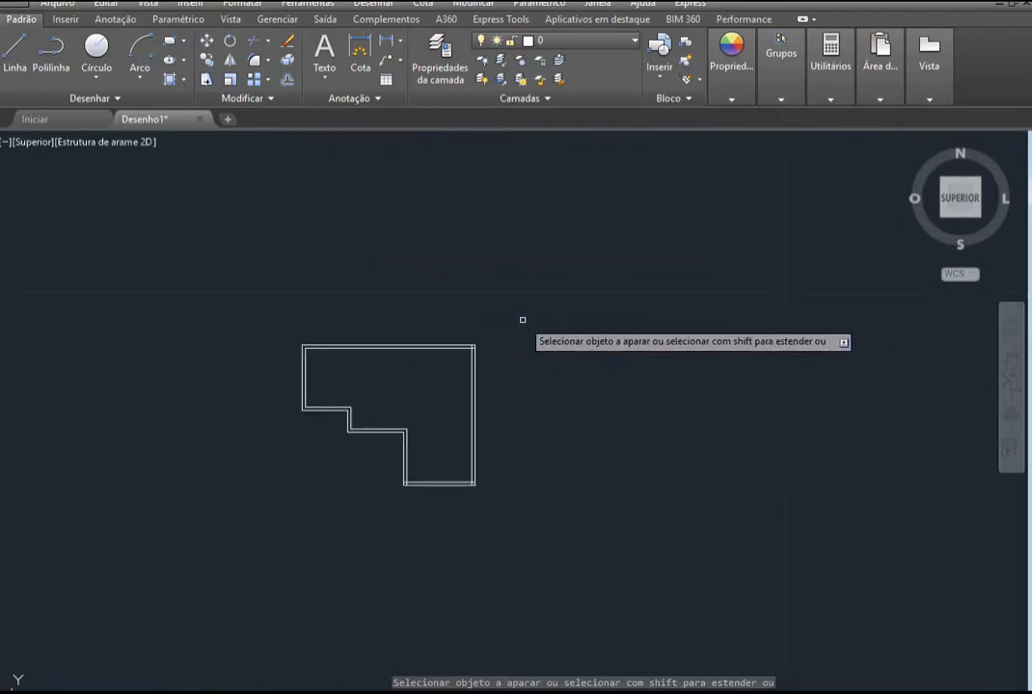
pyautogui.scroll(6, 480, 336)
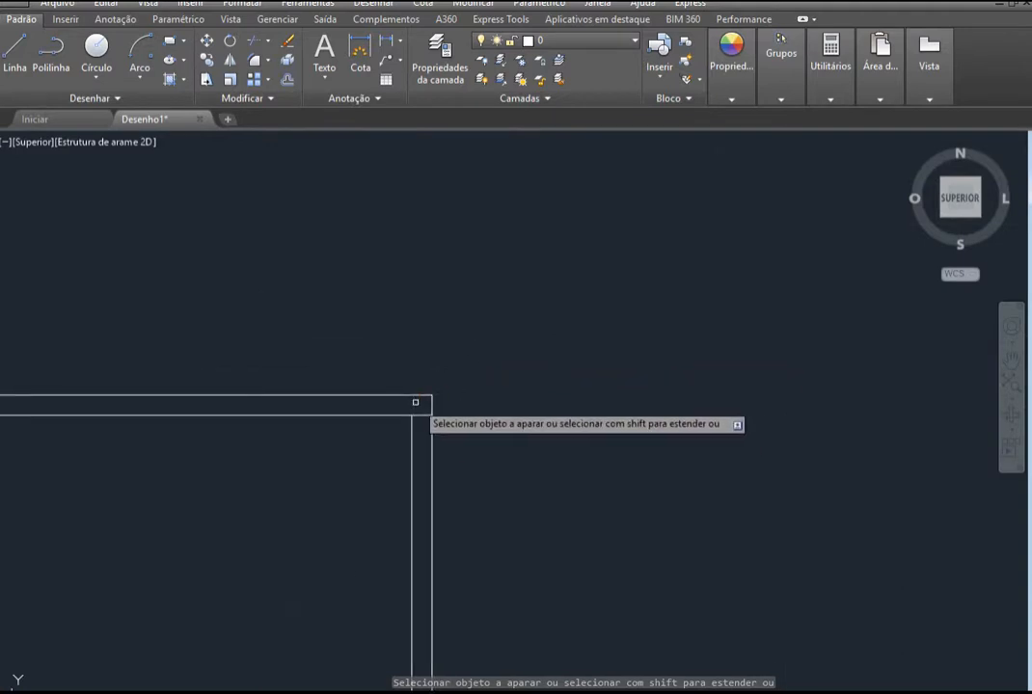
# Trim the overlapping inner line ends at the two bottom corners of the exterior walls and finish trimming
pyautogui.scroll(-5, 482, 363)
pyautogui.scroll(8, 476, 477)
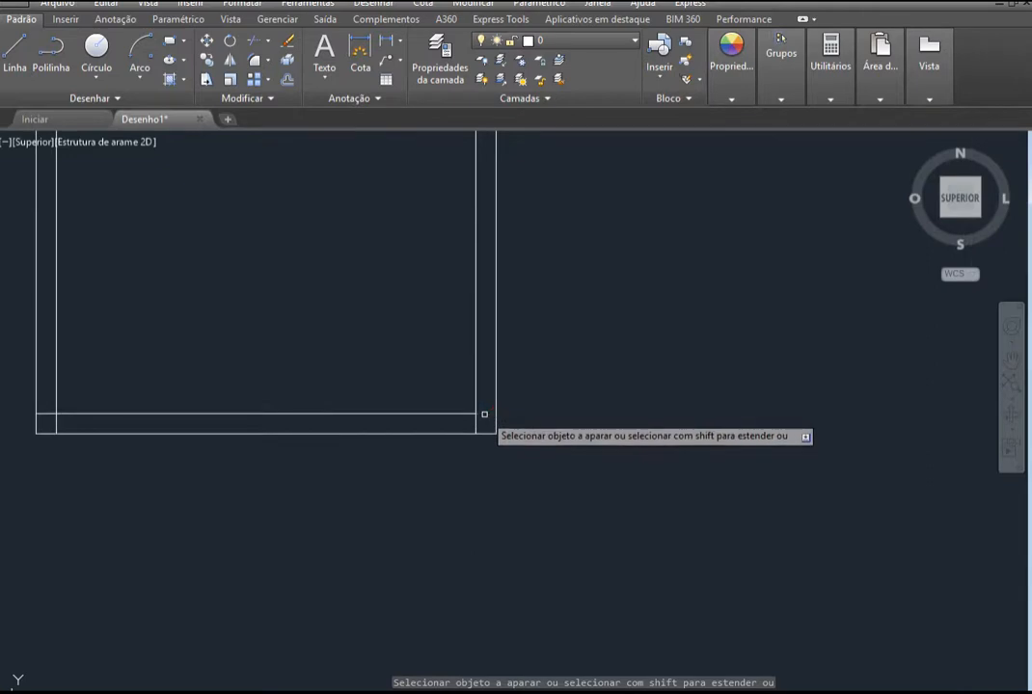
pyautogui.click(480, 421)
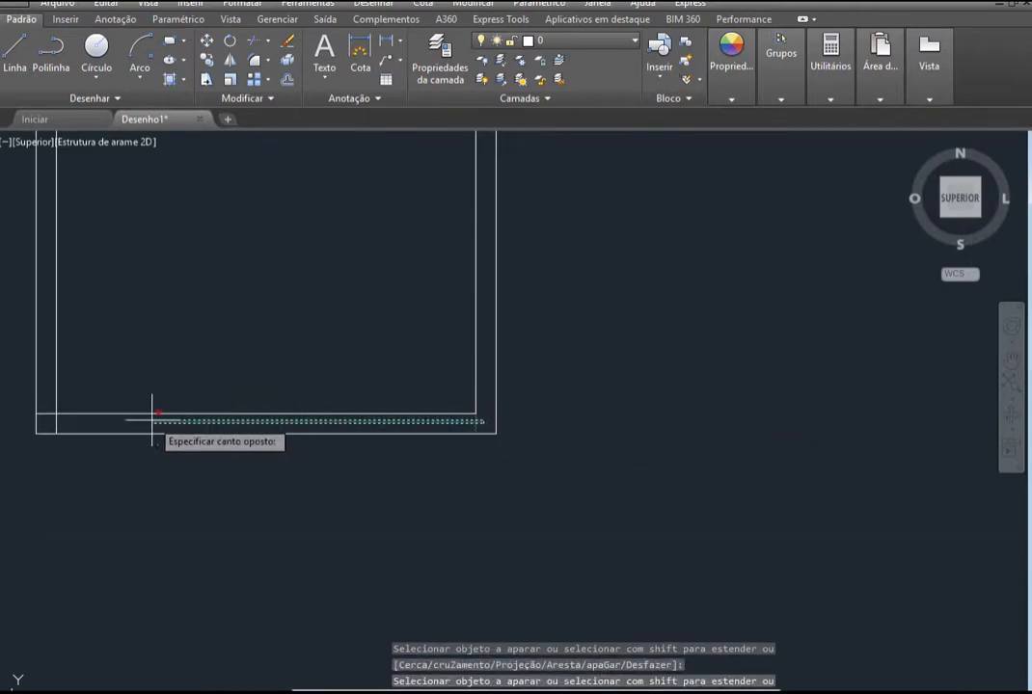
pyautogui.click(42, 413)
pyautogui.click(47, 415)
pyautogui.click(46, 415)
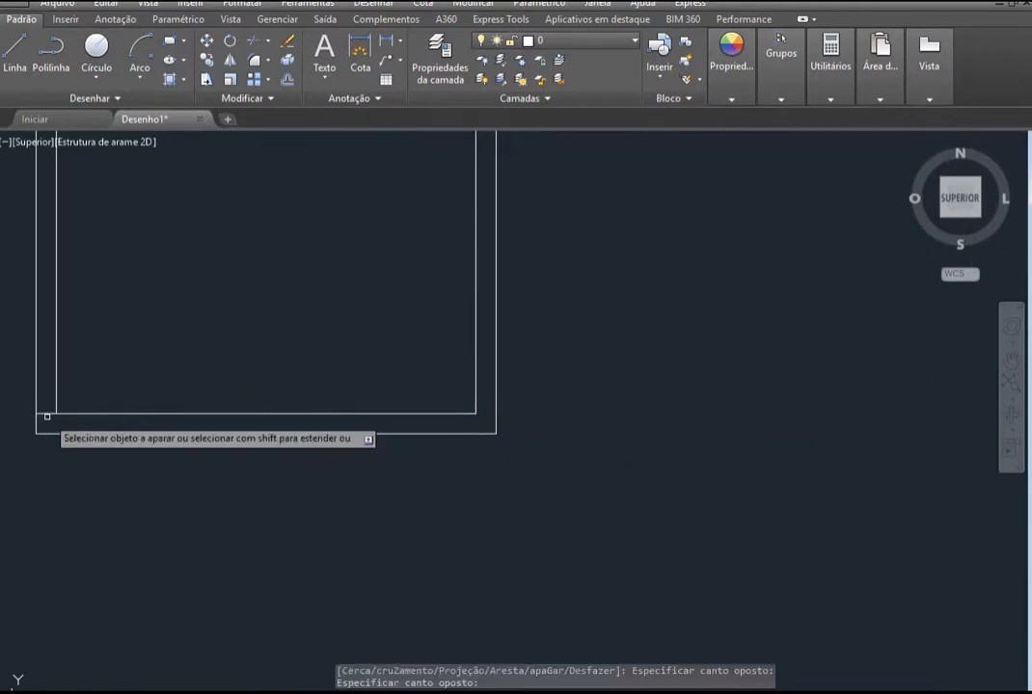
pyautogui.scroll(-4, 672, 429)
pyautogui.scroll(-2, 666, 431)
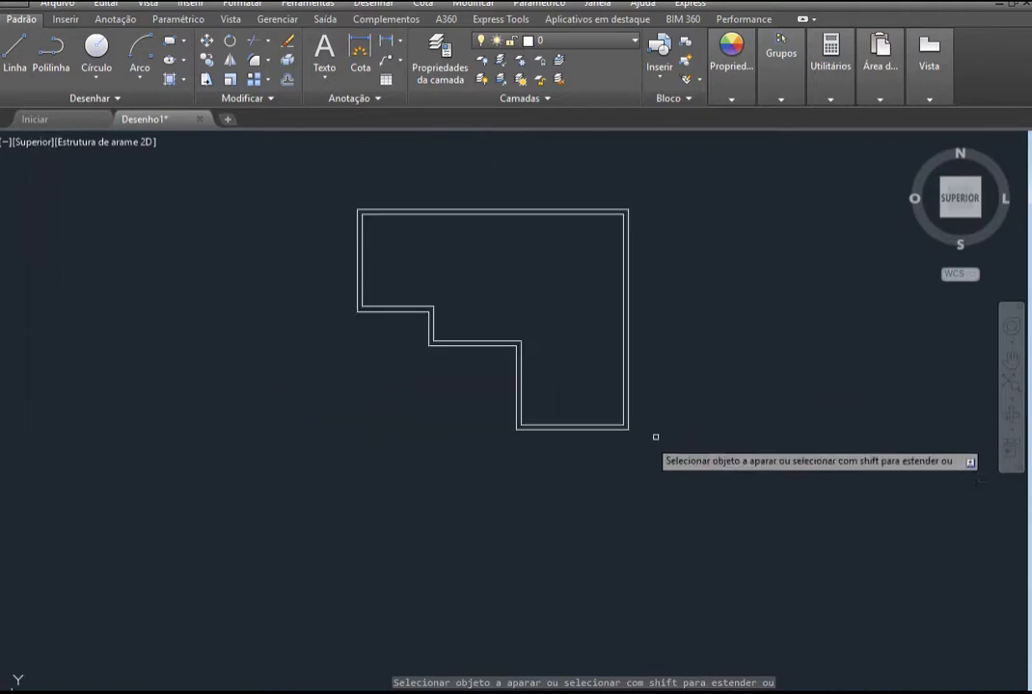
pyautogui.scroll(-2, 483, 405)
pyautogui.scroll(2, 575, 324)
pyautogui.scroll(2, 569, 386)
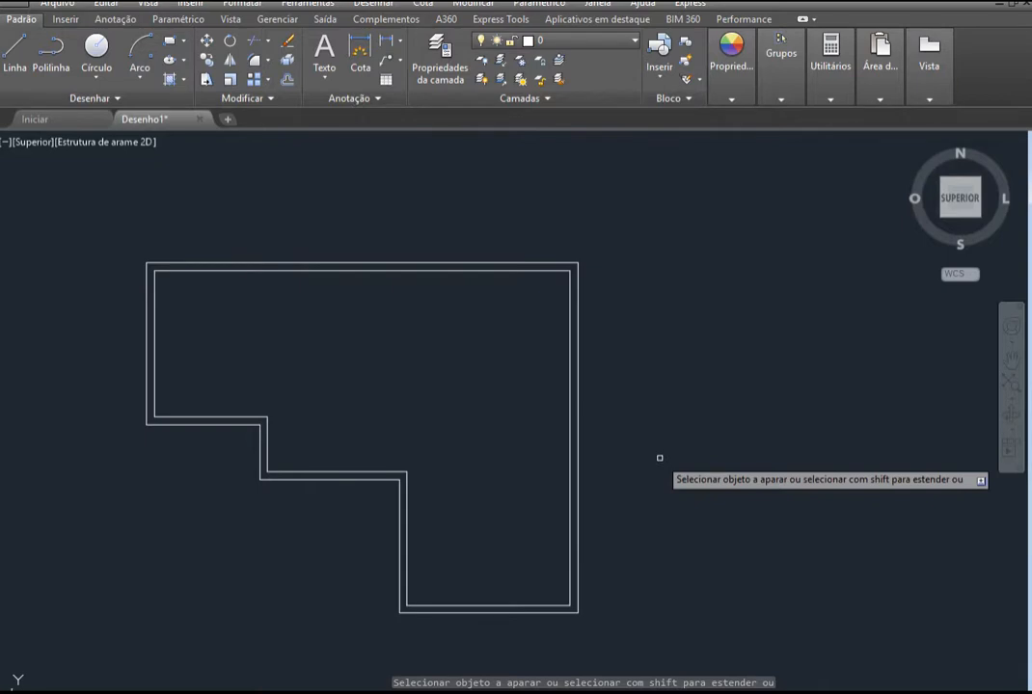
pyautogui.press('Return')
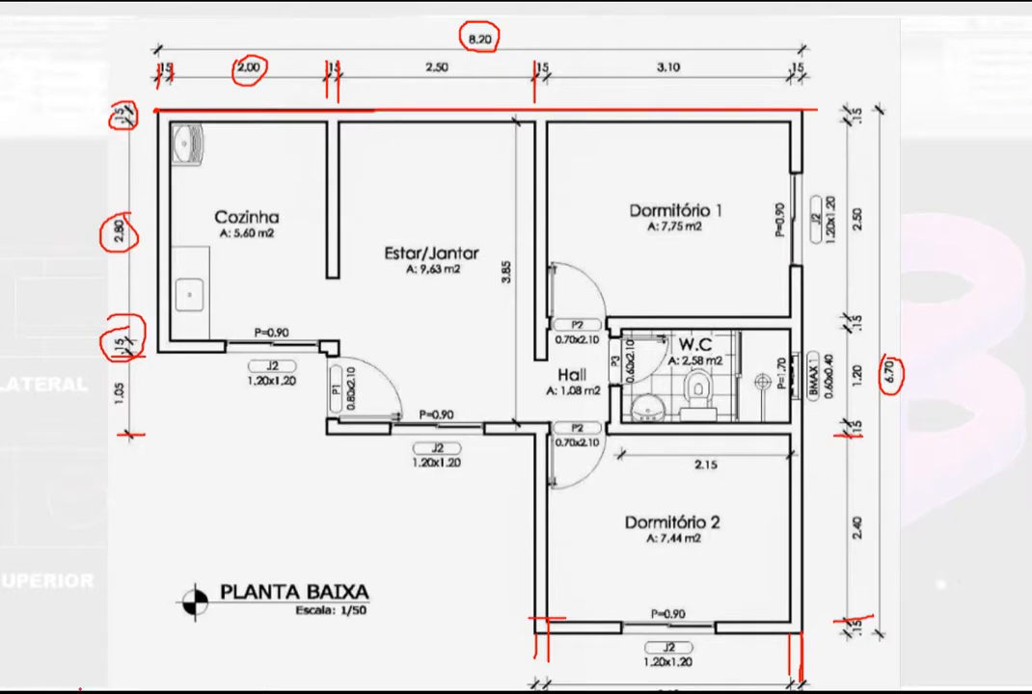
# Switch to the reference plan slide, clear the old ink marks and trace the kitchen's inner left wall line in red
pyautogui.click(85, 692)
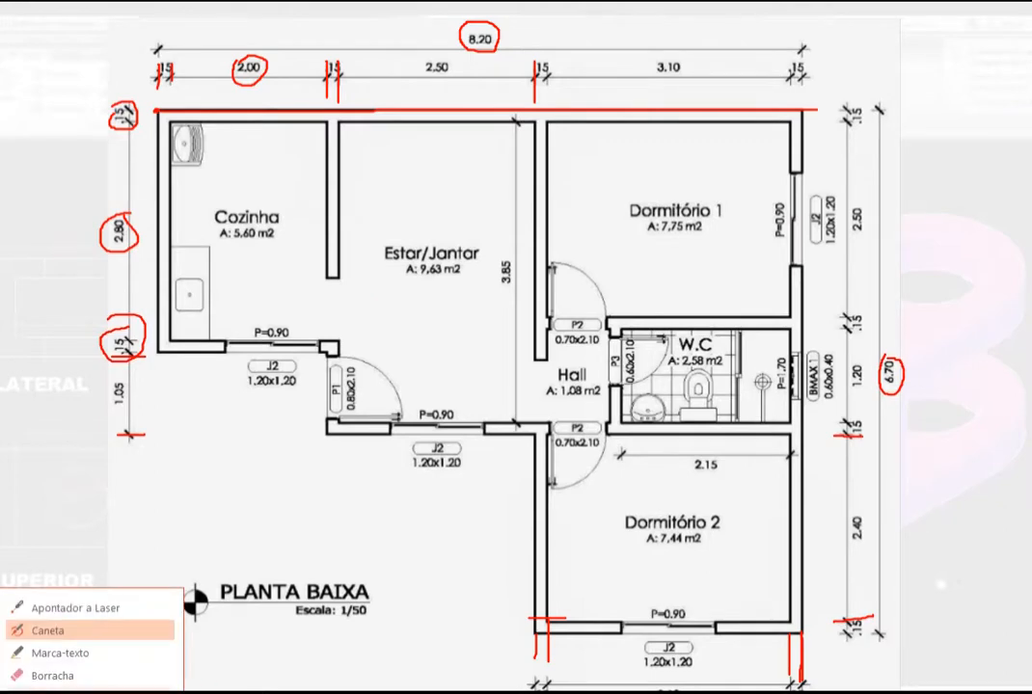
pyautogui.click(85, 692)
pyautogui.moveTo(170, 122); pyautogui.dragTo(170, 318)
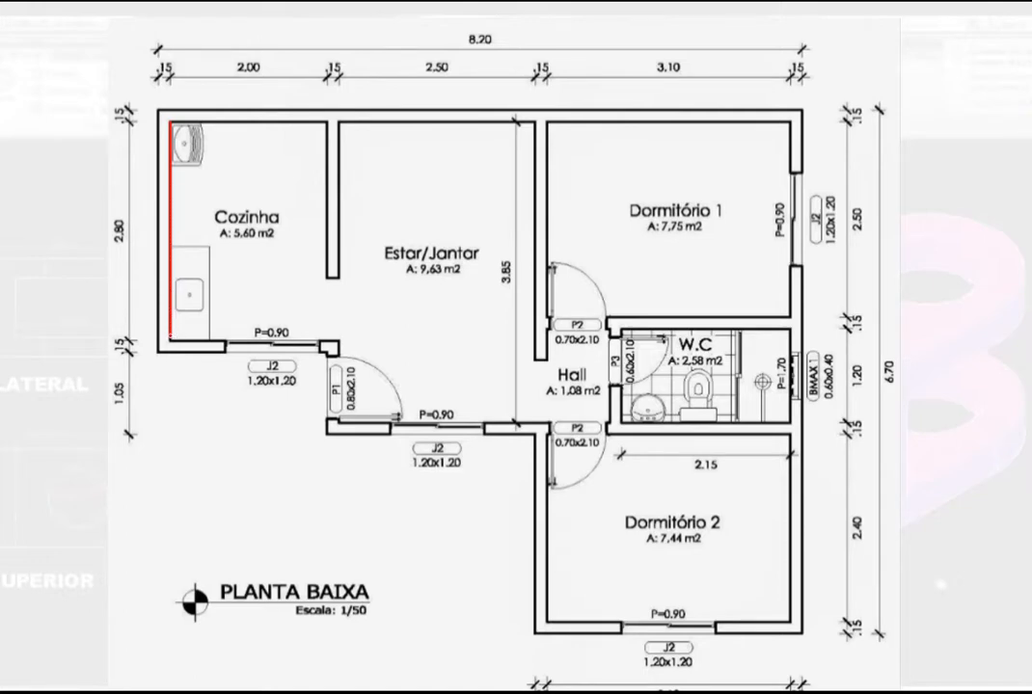
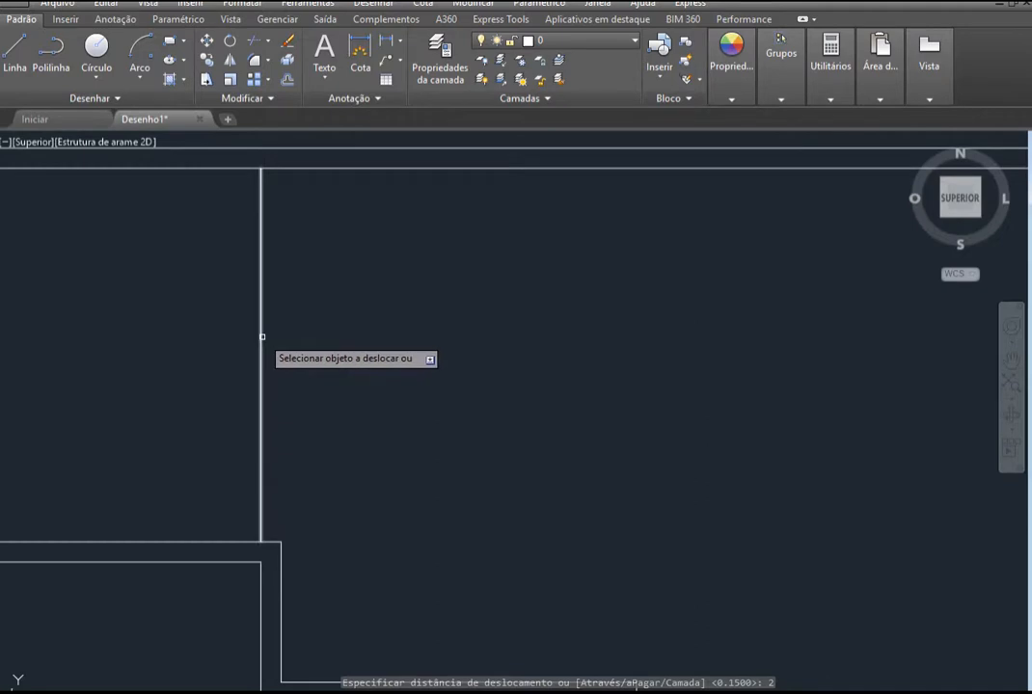
# In the AutoCAD drawing, offset the kitchen's right partition line 0.15 to the right for the wall thickness
pyautogui.press('Return')
pyautogui.click(262, 338)
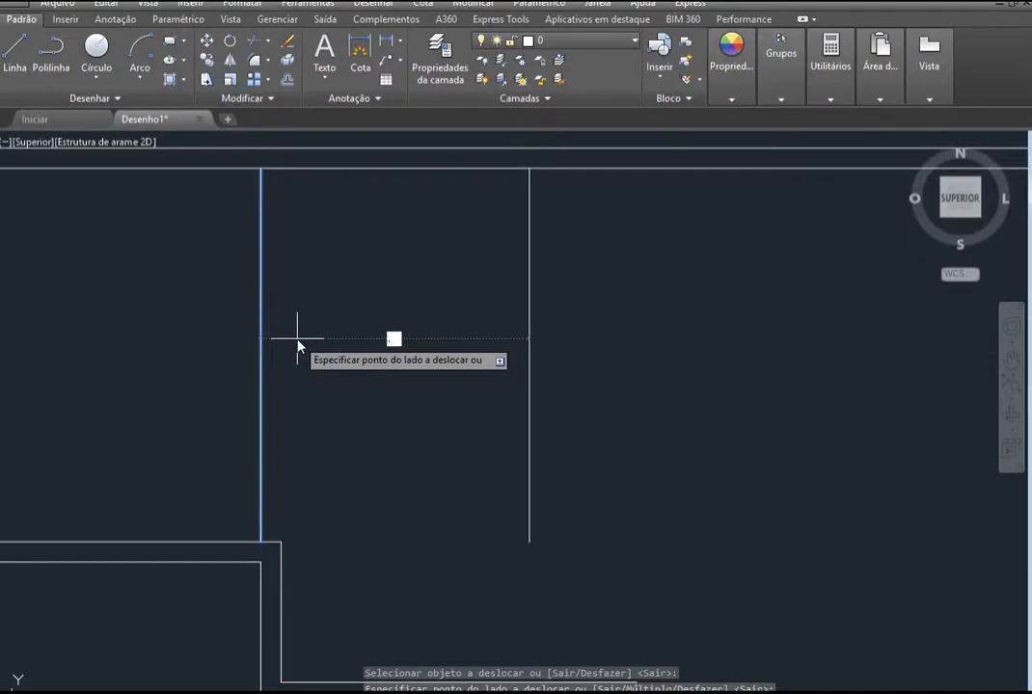
pyautogui.click(297, 343)
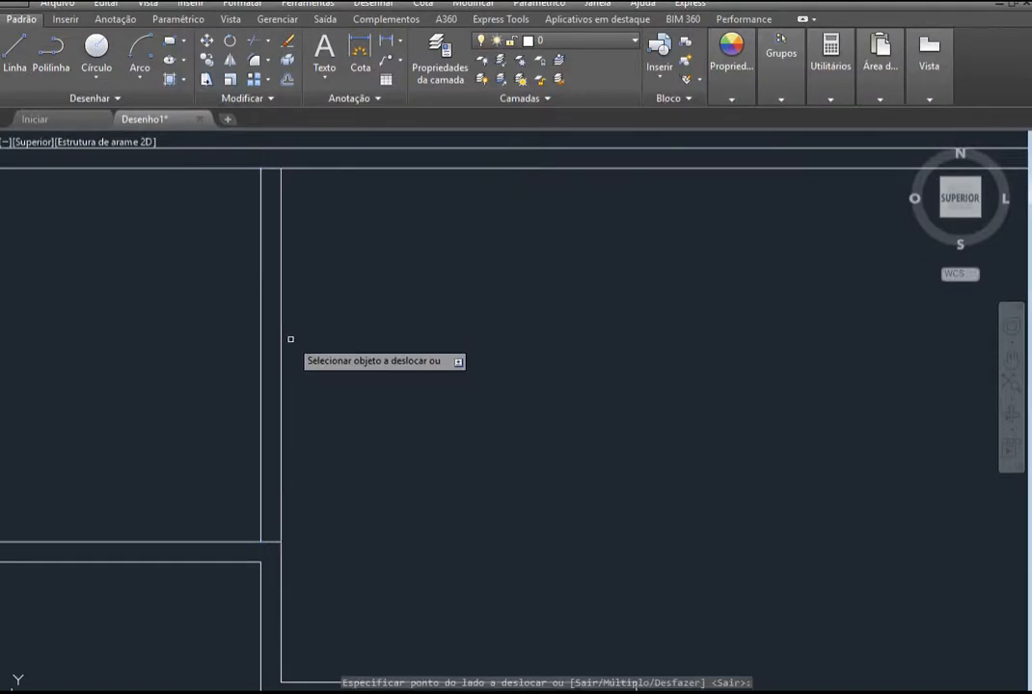
# Offset the kitchen partition's right line 2.5 to the right, and the resulting line another 0.15 to form the living room's right wall
pyautogui.click(281, 339)
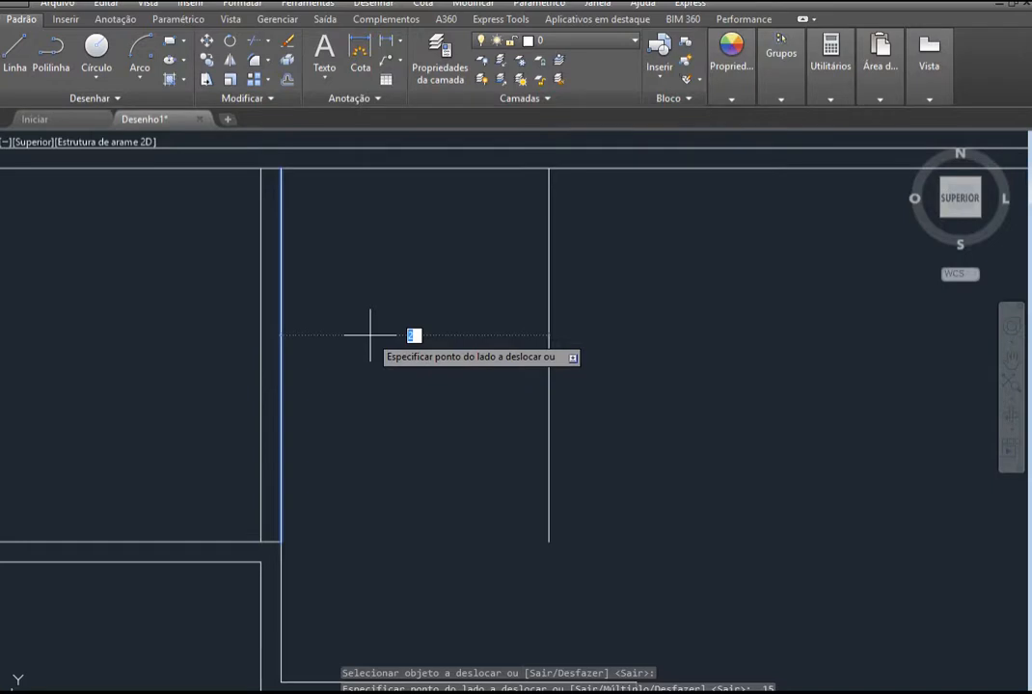
pyautogui.click(369, 335)
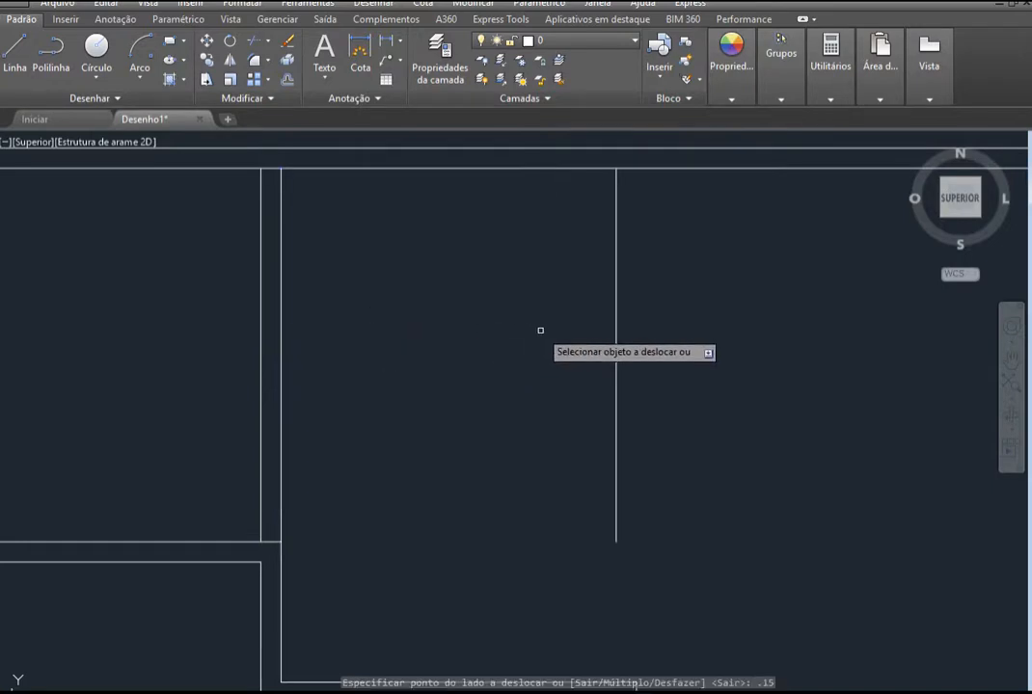
pyautogui.click(616, 316)
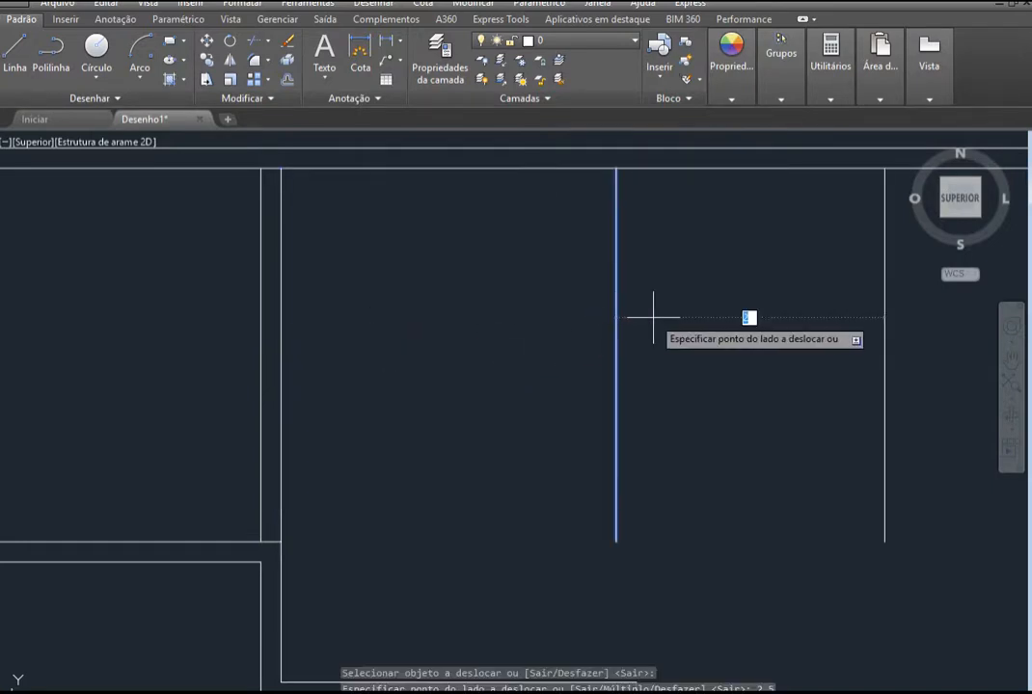
pyautogui.write('.15')
pyautogui.press('Return')
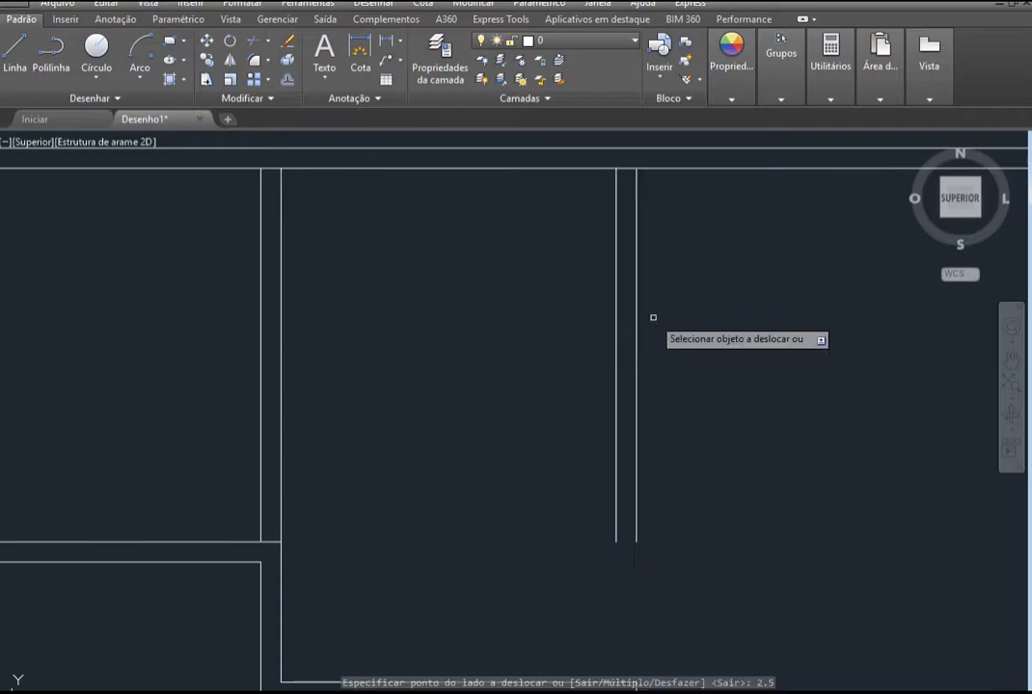
# Offset the right exterior wall's inner line 2.15 to the left, and the resulting line another 0.15 to form the bathroom's left wall
pyautogui.scroll(-3, 664, 310)
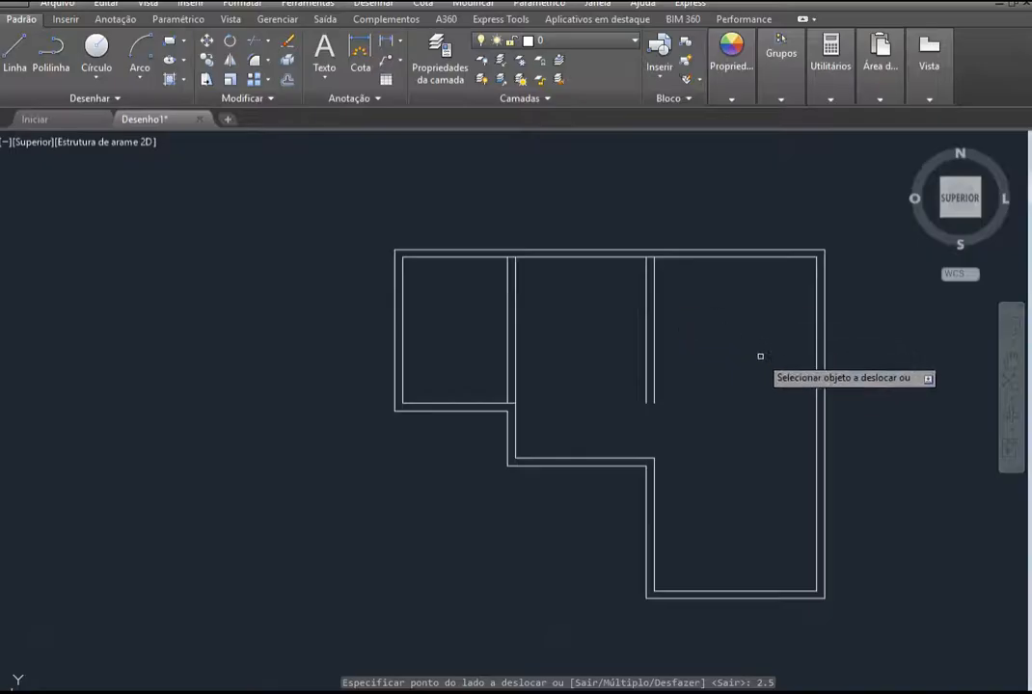
pyautogui.click(816, 425)
pyautogui.click(785, 426)
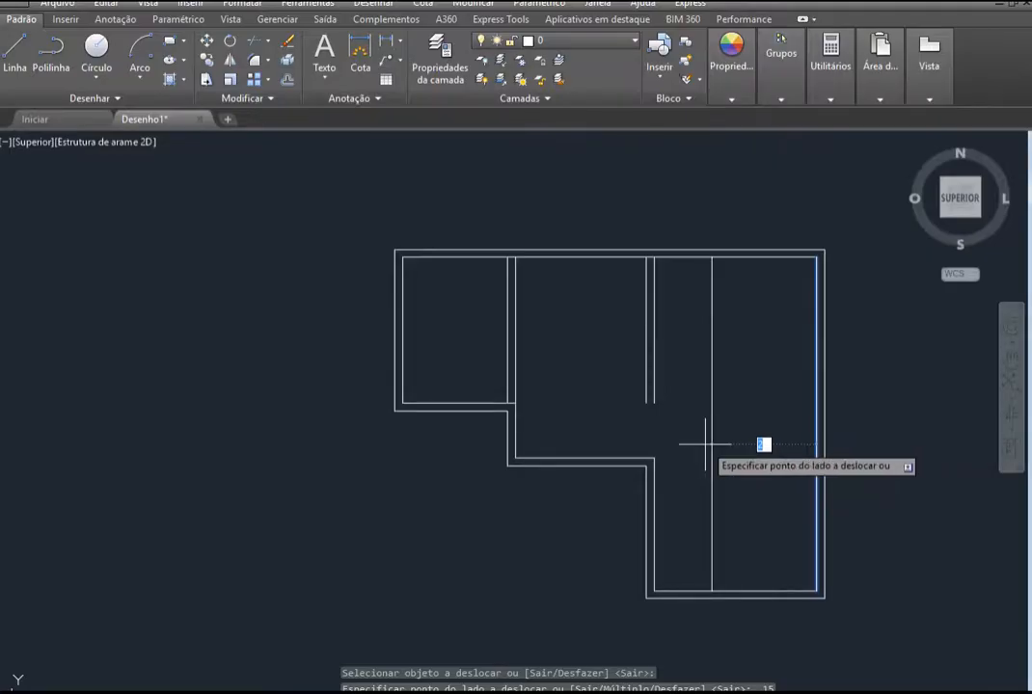
pyautogui.write('2.15')
pyautogui.click(706, 444)
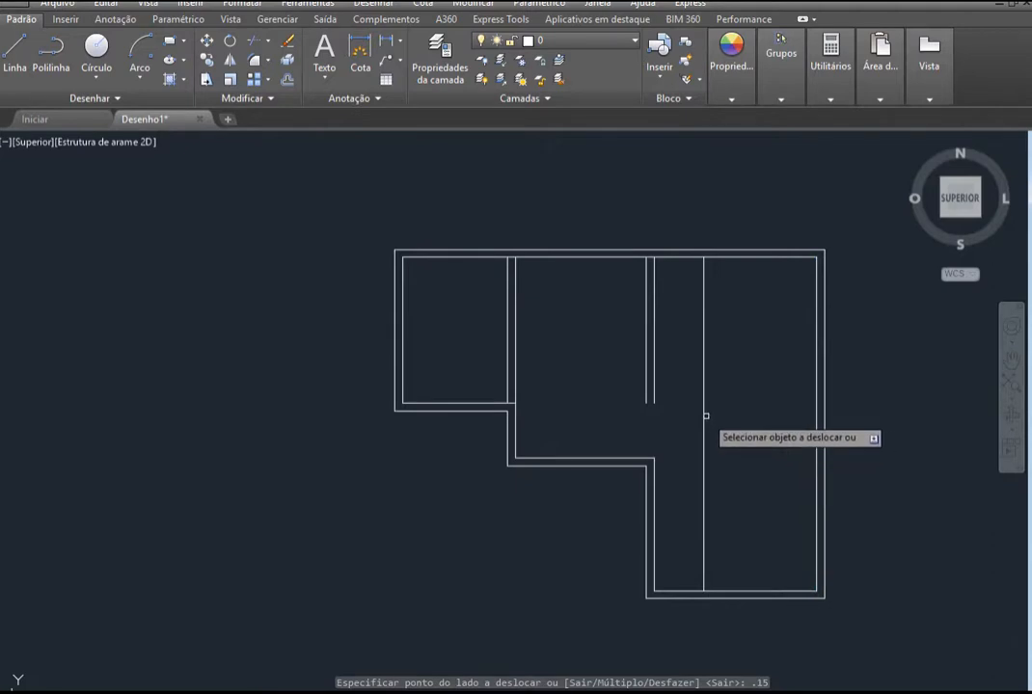
pyautogui.click(703, 417)
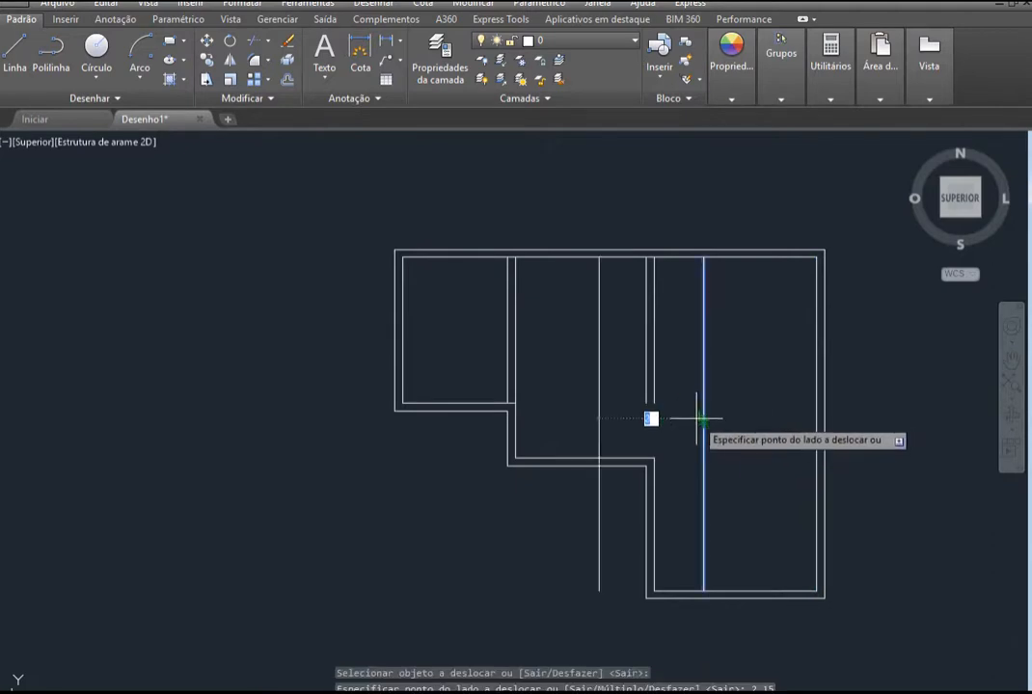
pyautogui.write('0.15')
pyautogui.click(698, 421)
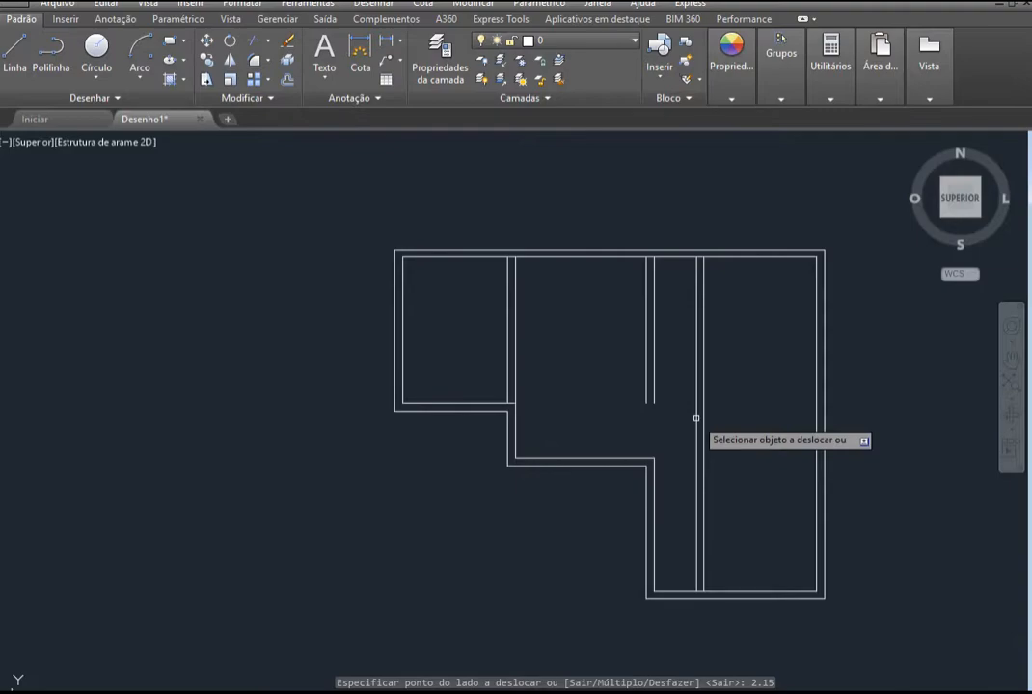
# On the reference plan slide, trace Dormitório 1's lower and upper wall lines and mark the vertical dimensions 2.50, .15 and 1.20
pyautogui.hotkey('alt', 'Tab')
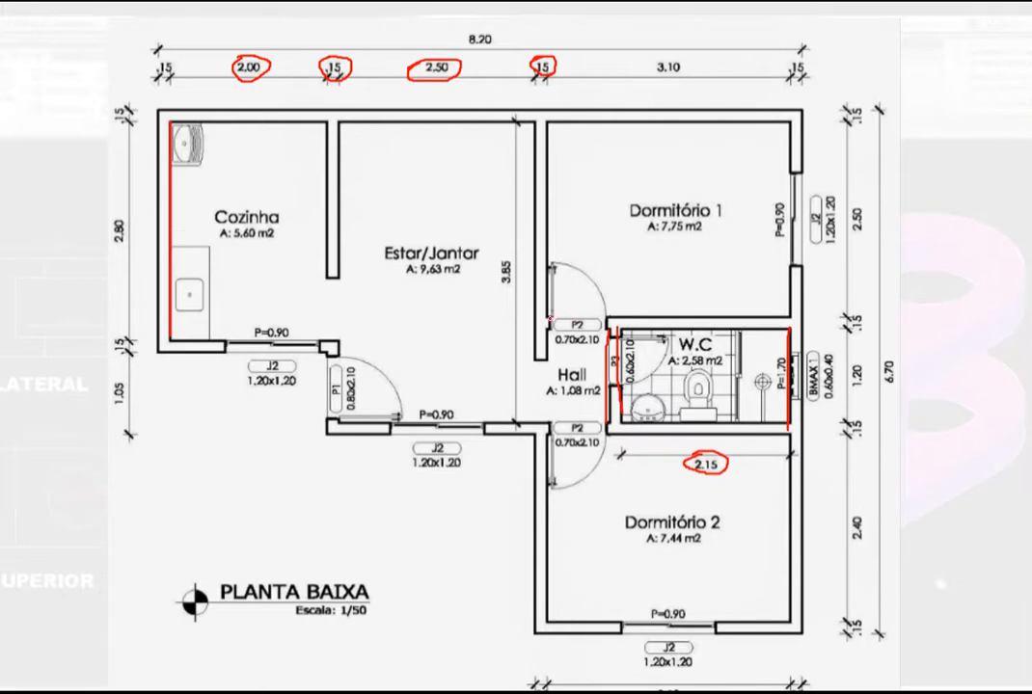
pyautogui.moveTo(551, 315); pyautogui.dragTo(605, 315)
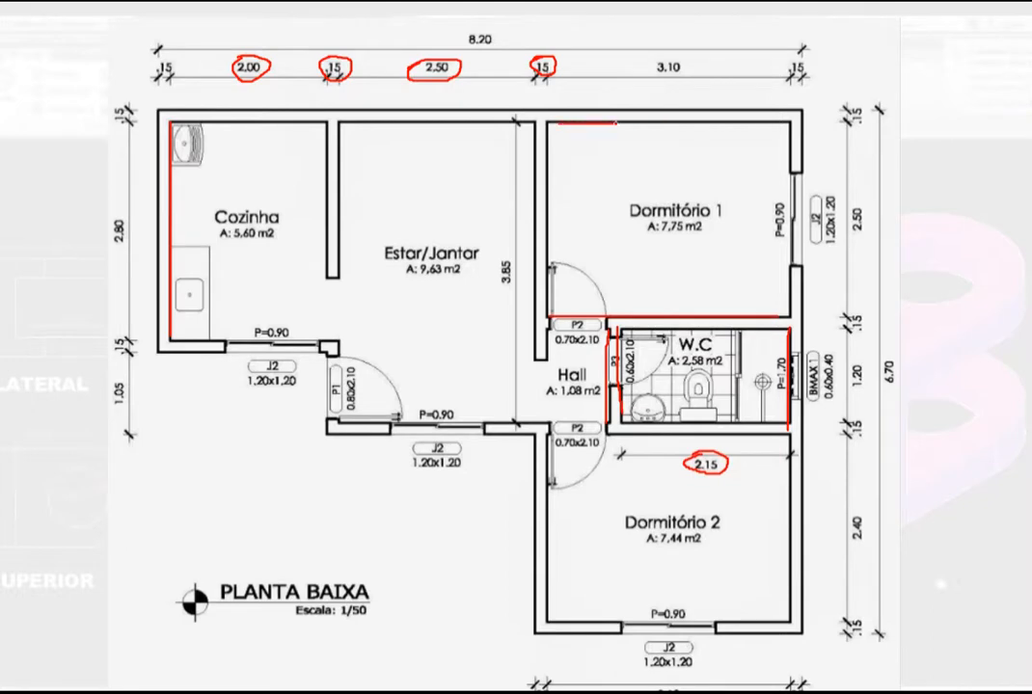
pyautogui.moveTo(615, 123); pyautogui.dragTo(747, 123)
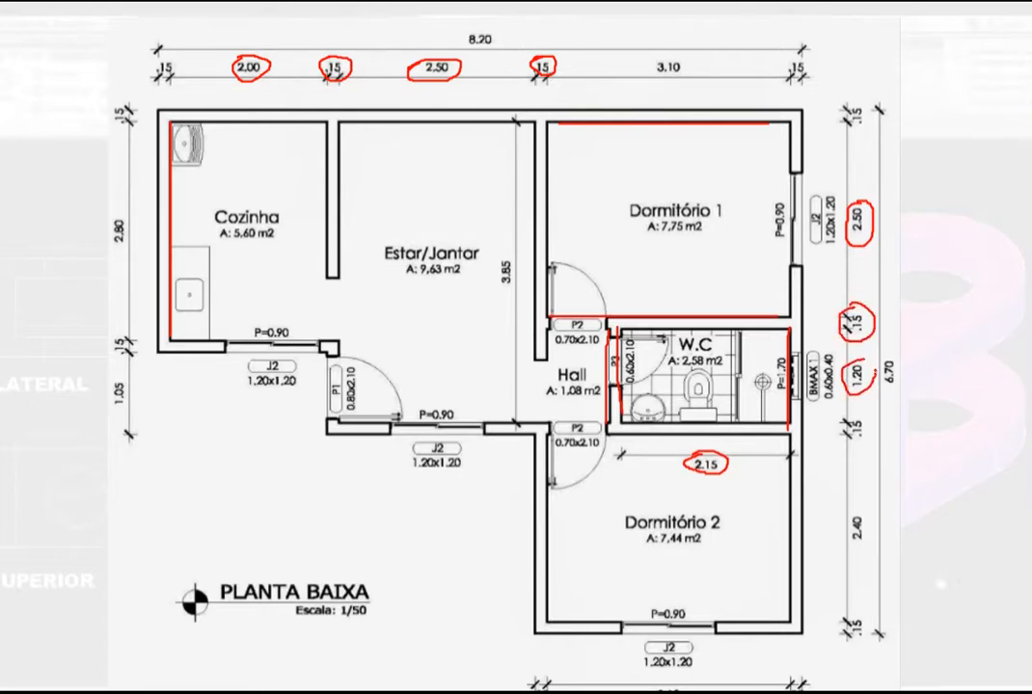
pyautogui.moveTo(849, 418); pyautogui.dragTo(841, 431)
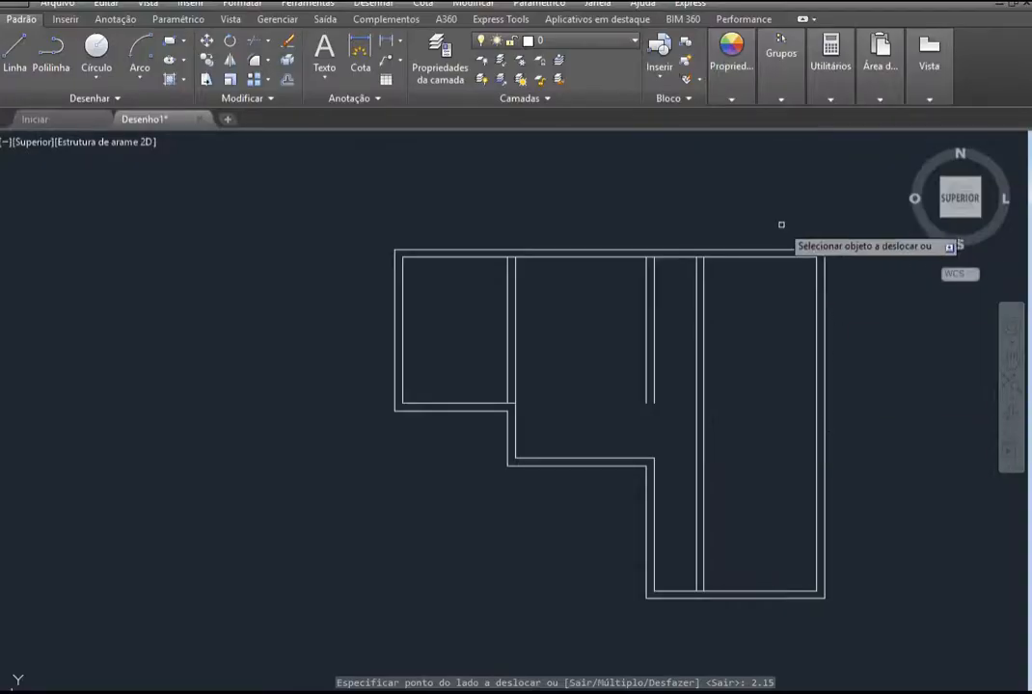
# Back in the AutoCAD drawing, offset the top wall's inner line 2.5 downward for Dormitório 1's lower wall
pyautogui.click(287, 79)
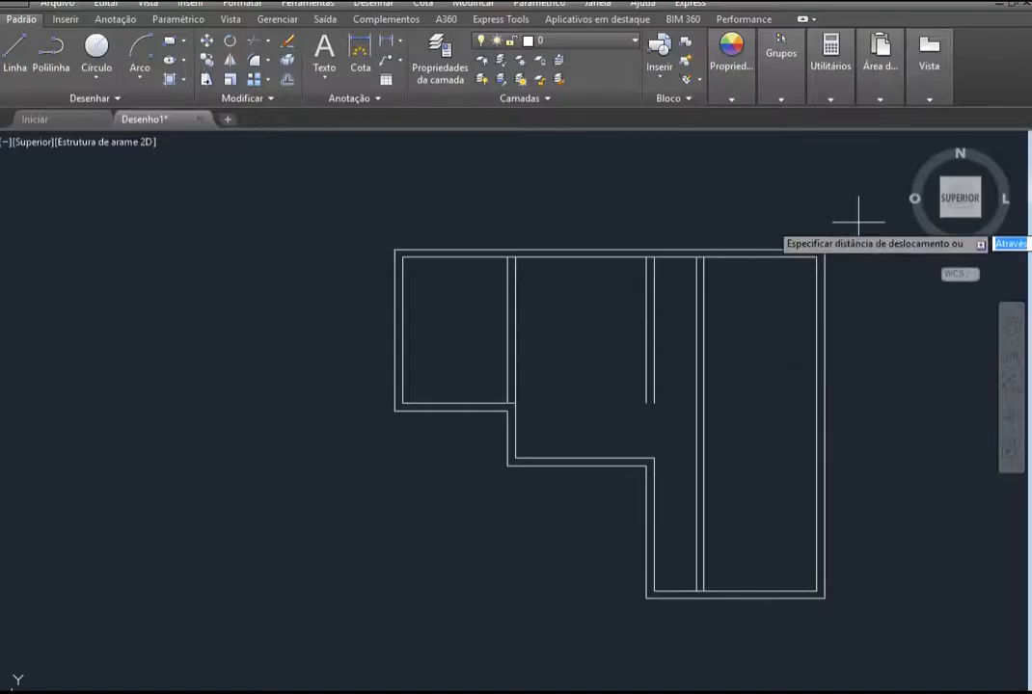
pyautogui.write('2')
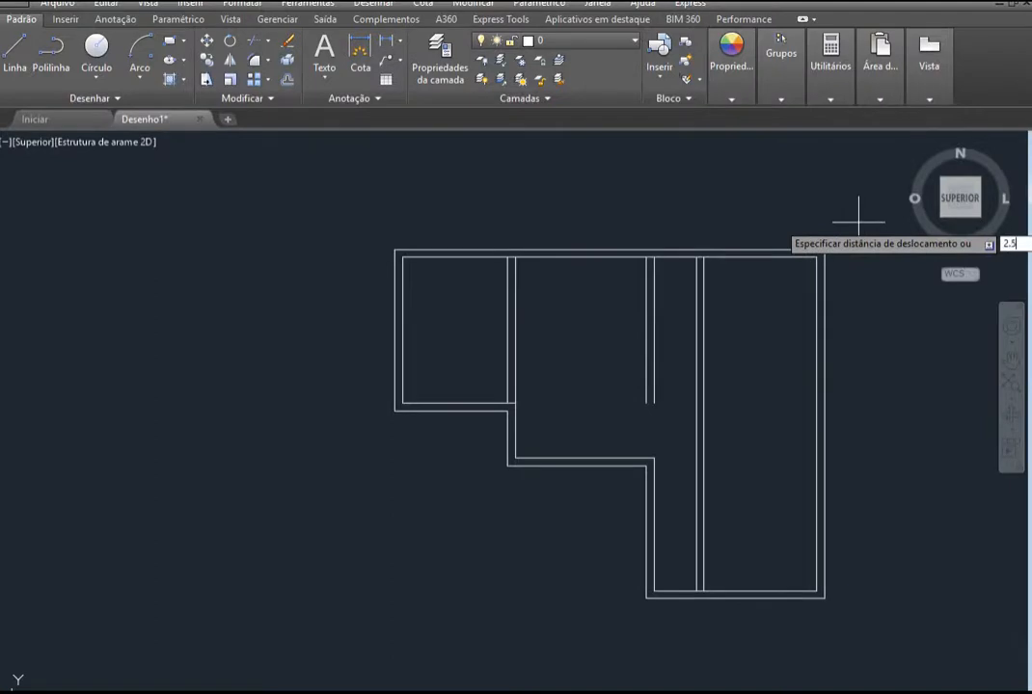
pyautogui.write('.5')
pyautogui.press('Return')
pyautogui.click(778, 258)
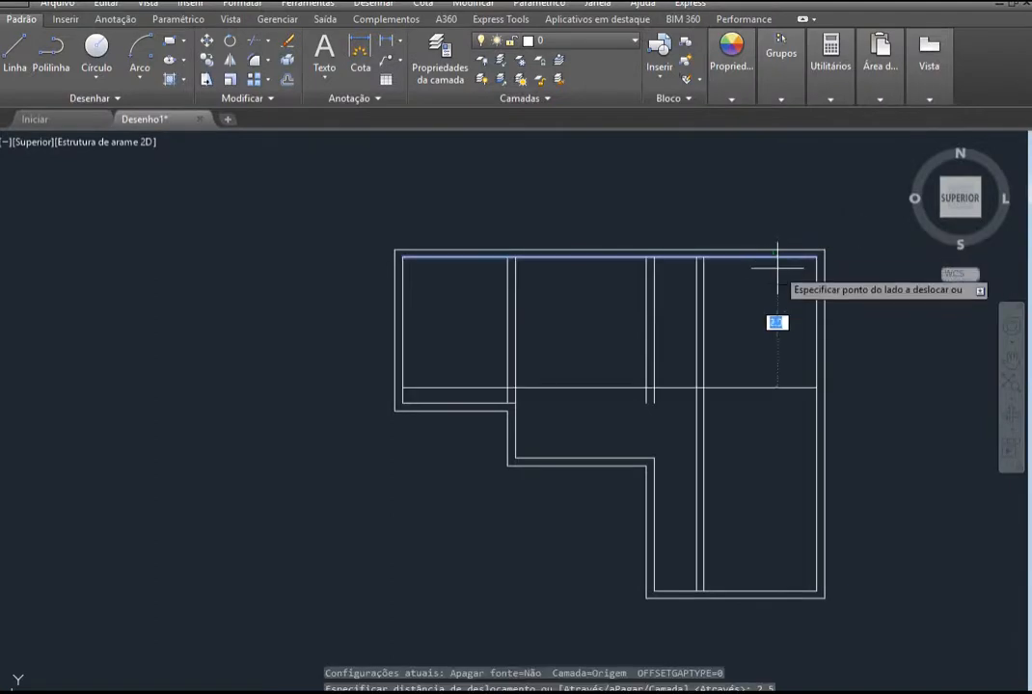
pyautogui.click(765, 323)
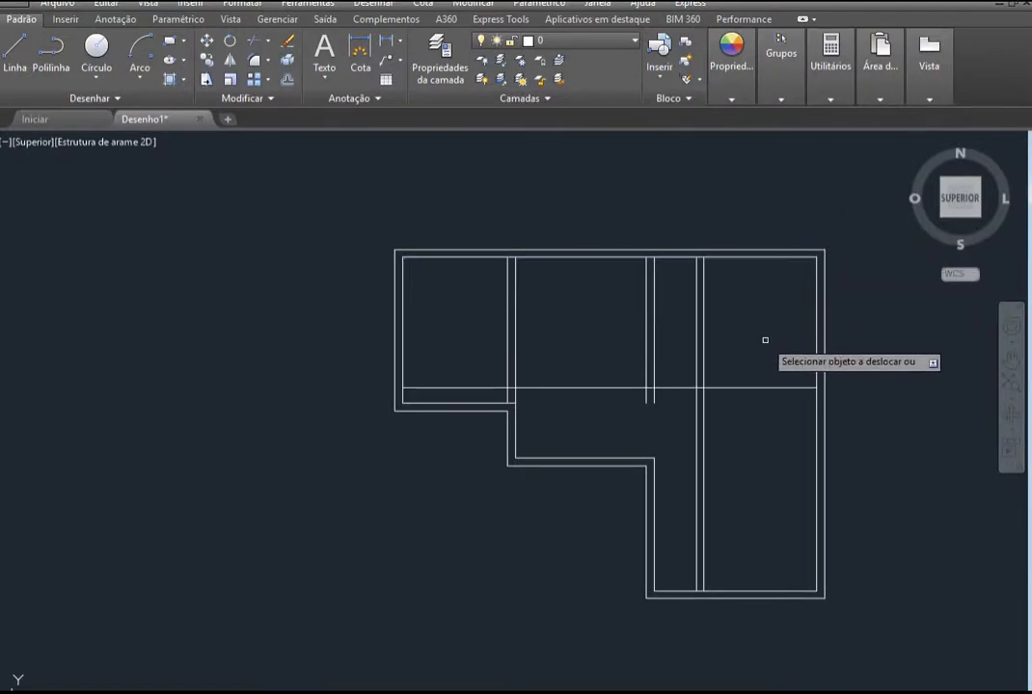
# Offset Dormitório 1's lower wall line 0.15 downward to give that wall its thickness
pyautogui.click(772, 388)
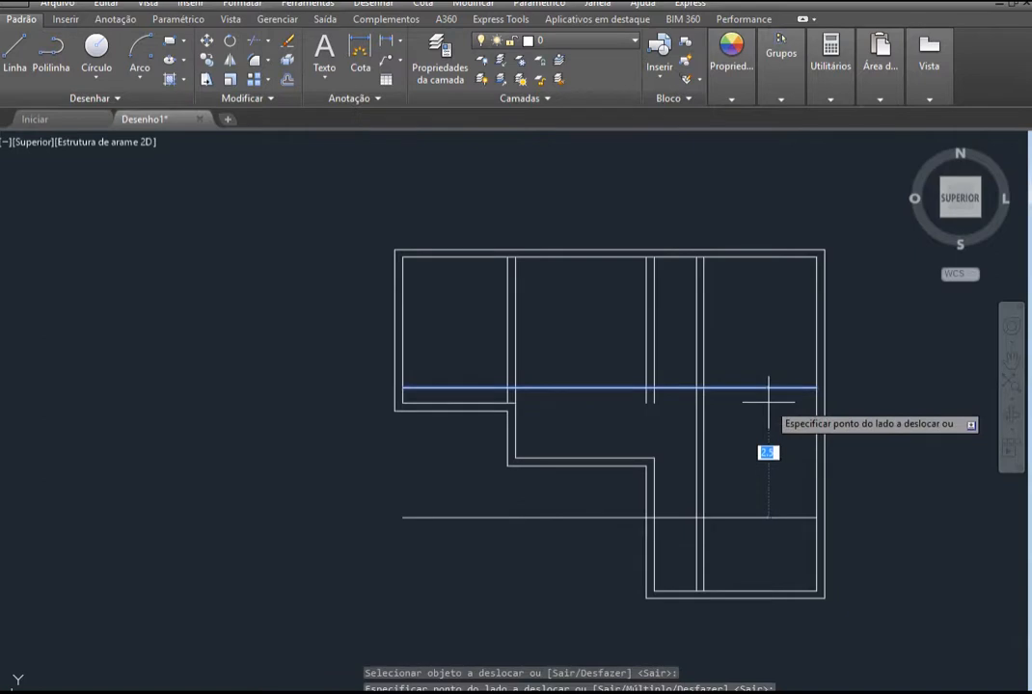
pyautogui.write('0.1')
pyautogui.click(769, 401)
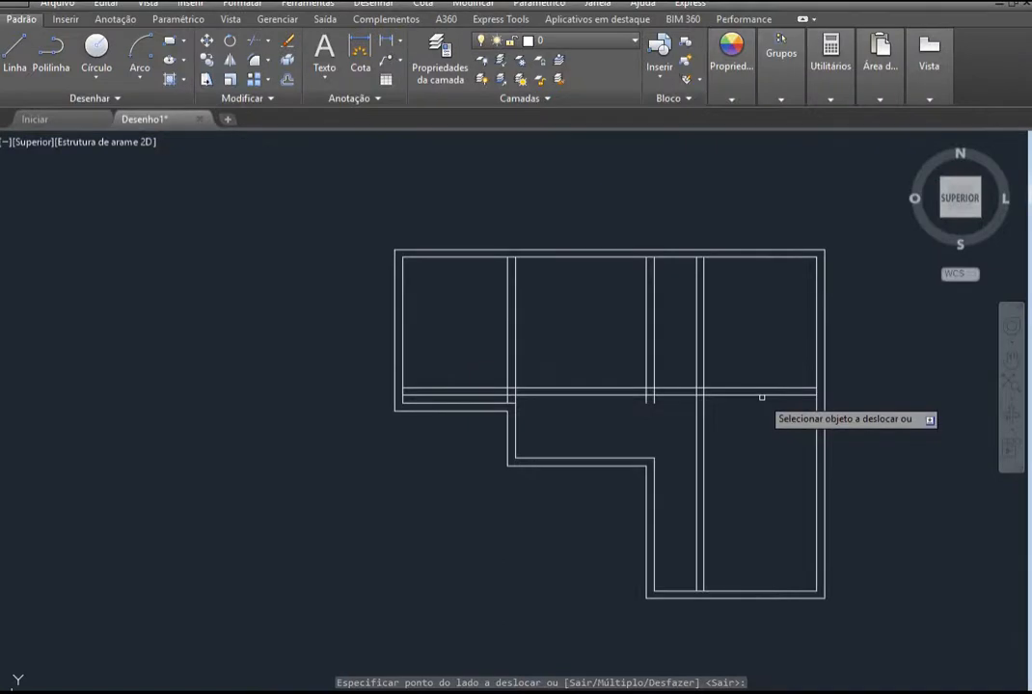
# Offset the bathroom's upper wall line 1.2 downward, and the resulting line another 0.15 to form the bathroom's lower wall
pyautogui.click(761, 394)
pyautogui.write('1')
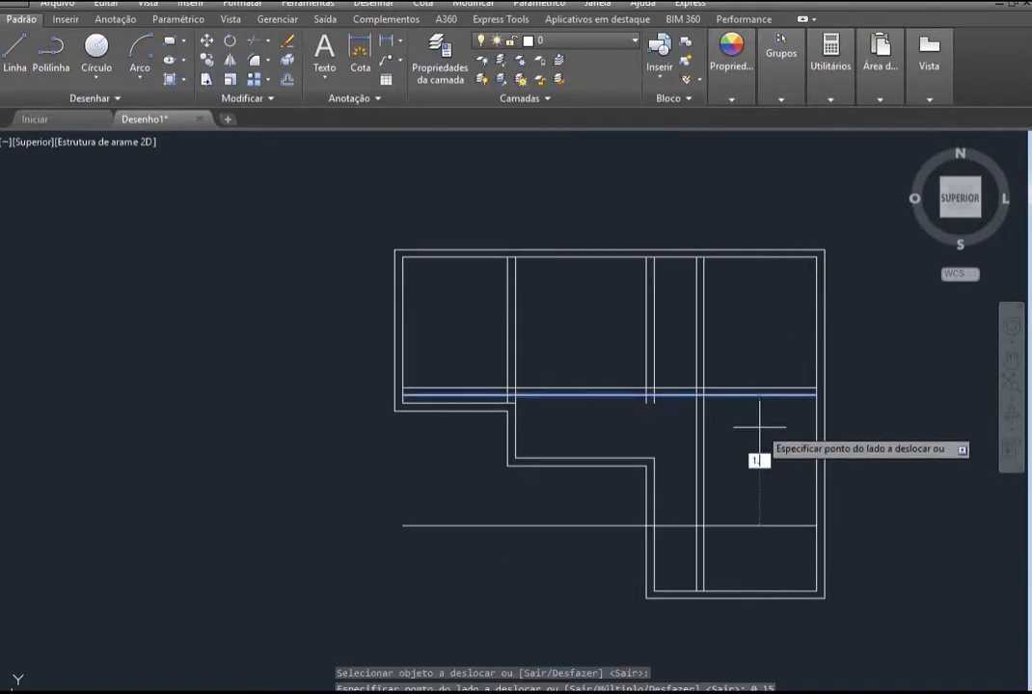
pyautogui.write('.2')
pyautogui.press('Return')
pyautogui.click(761, 457)
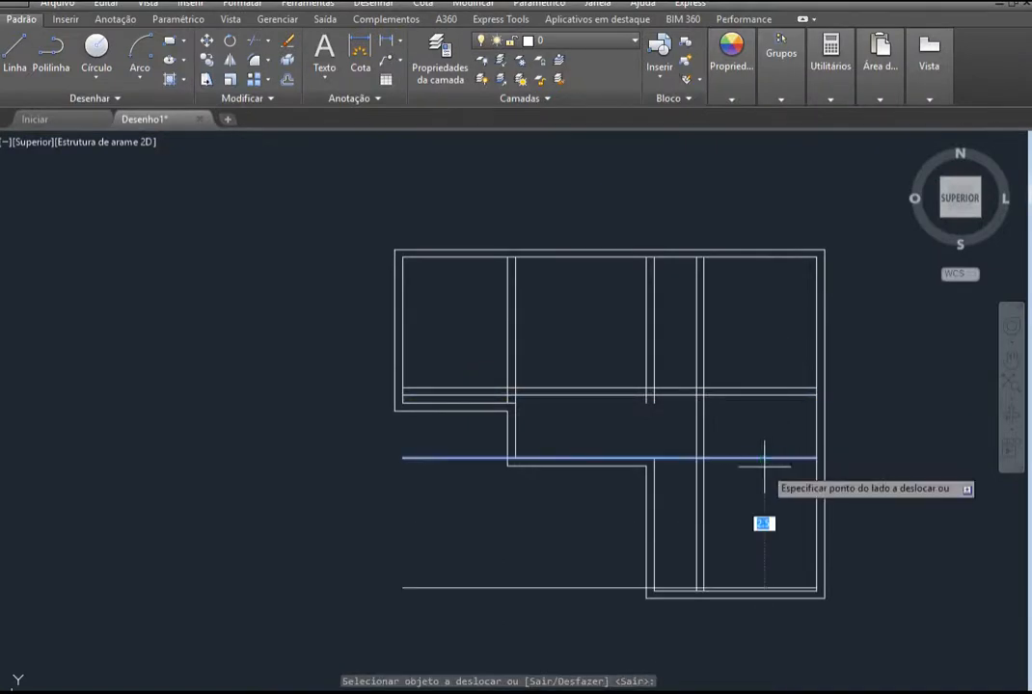
pyautogui.click(764, 472)
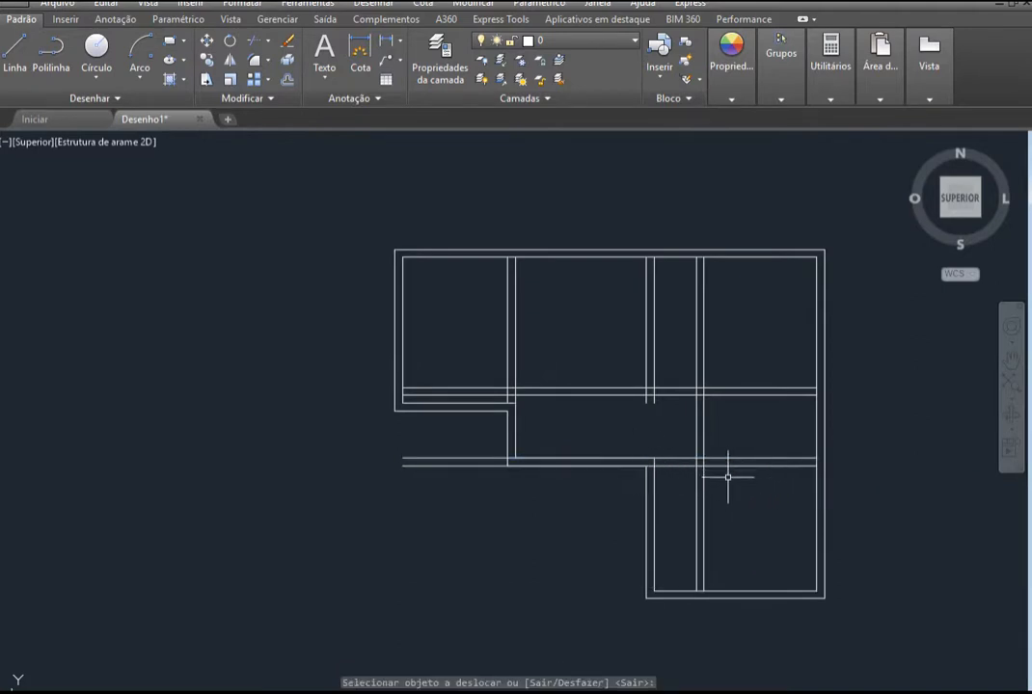
# Trim both lines of the bathroom's left wall where they run through Dormitório 2, below the bathroom's lower wall
pyautogui.scroll(2, 728, 477)
pyautogui.scroll(2, 728, 478)
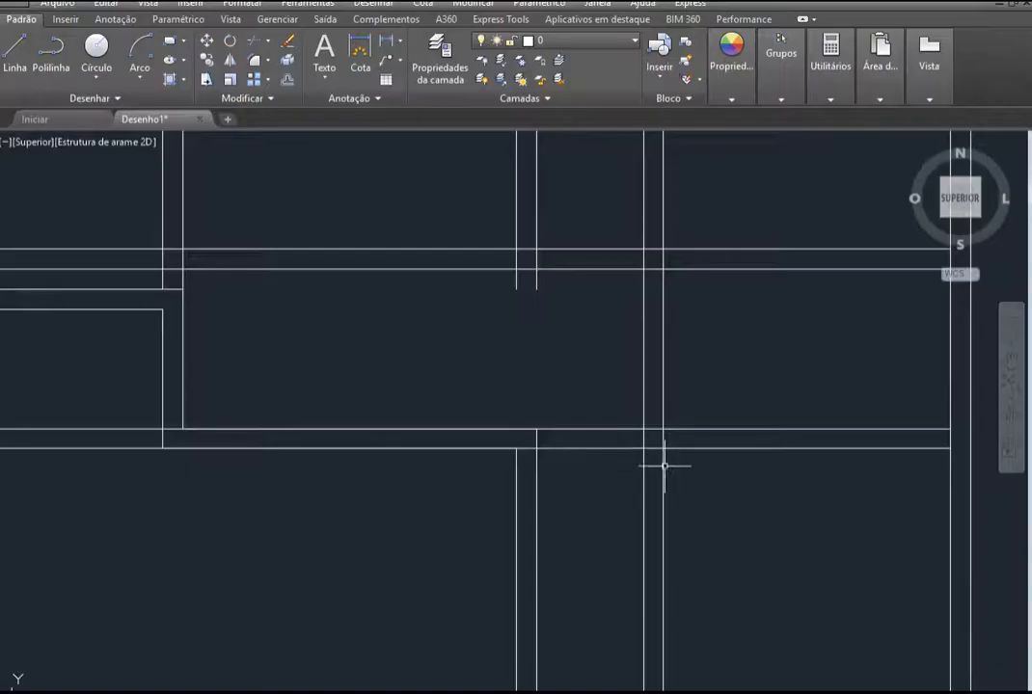
pyautogui.click(255, 41)
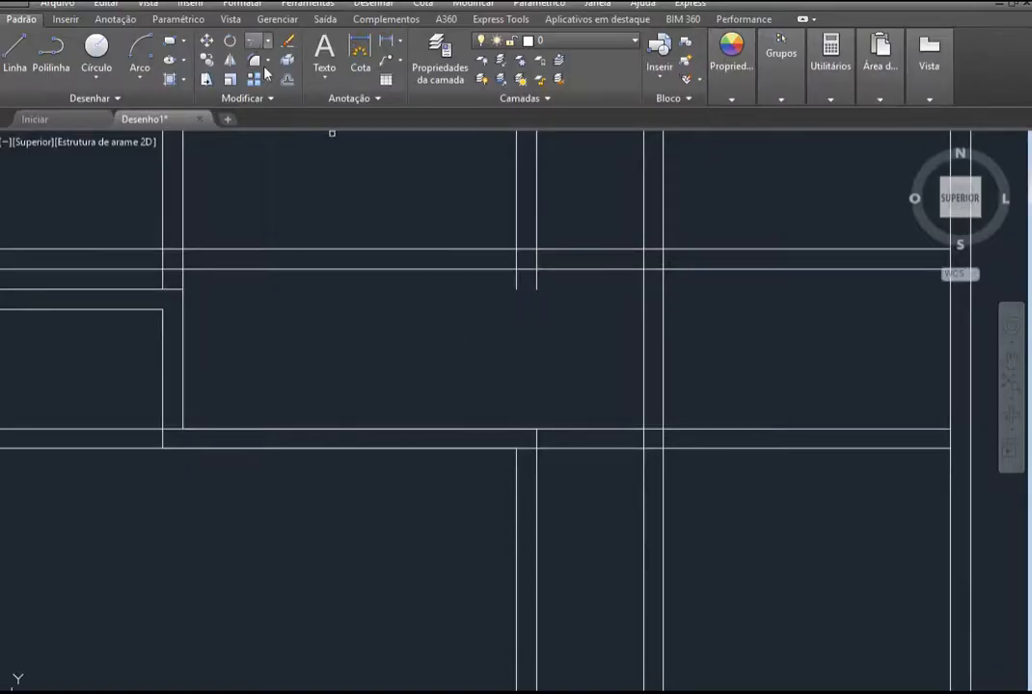
pyautogui.press('Return')
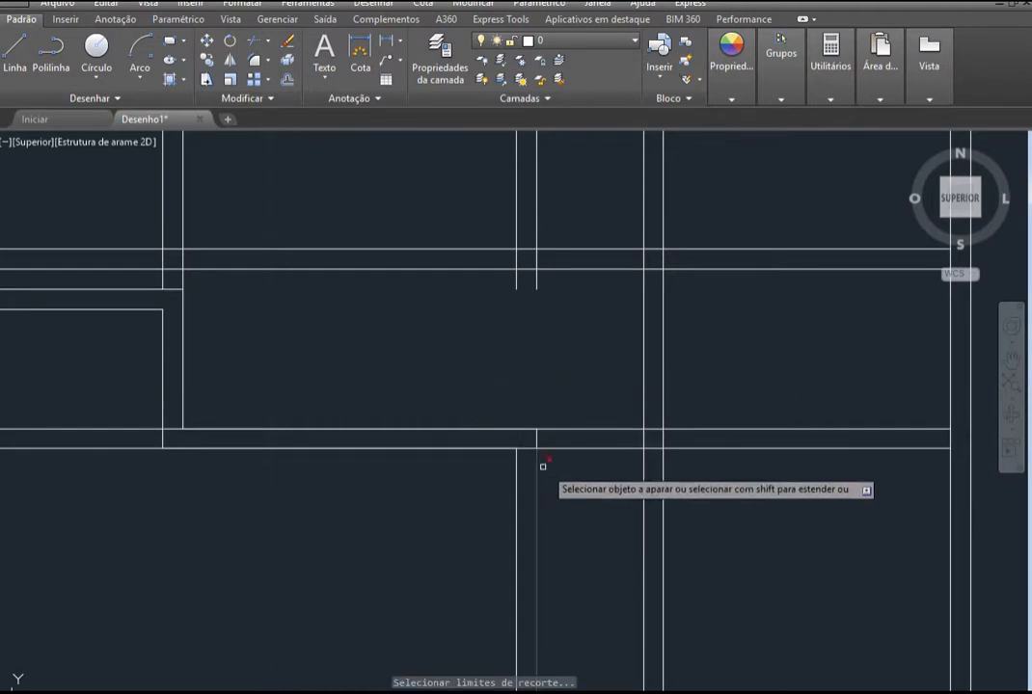
pyautogui.scroll(-5, 595, 470)
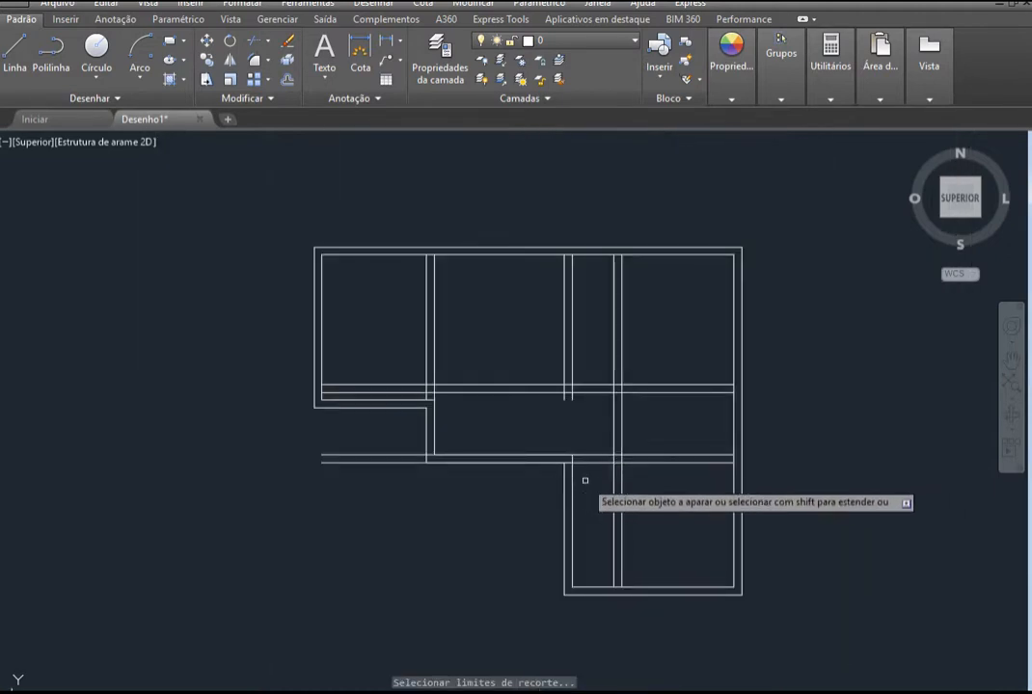
pyautogui.click(638, 510)
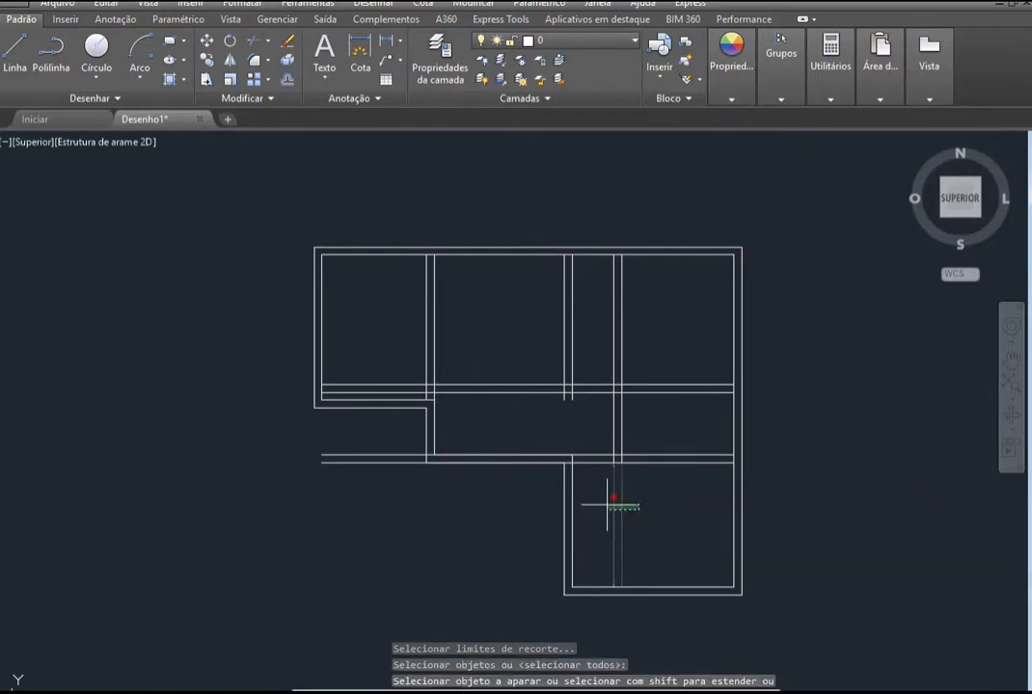
pyautogui.click(604, 497)
# Check the room layout on the reference plan slide, return to AutoCAD, and trim the bathroom's left wall lines out of Dormitório 1
pyautogui.hotkey('alt', 'Tab')
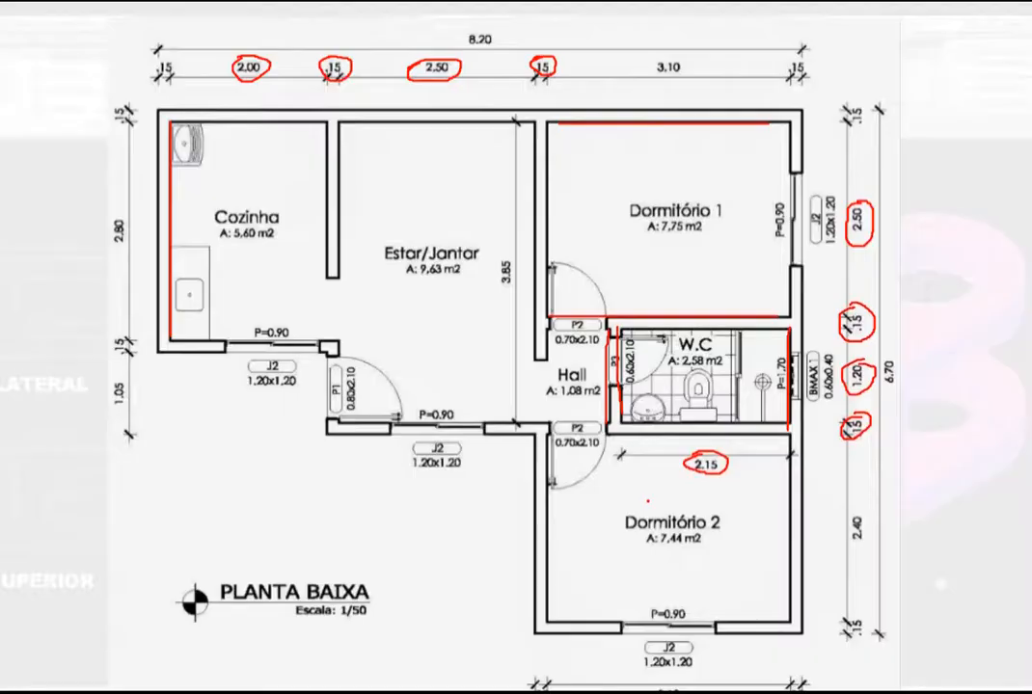
pyautogui.hotkey('alt', 'Tab')
pyautogui.scroll(4, 585, 446)
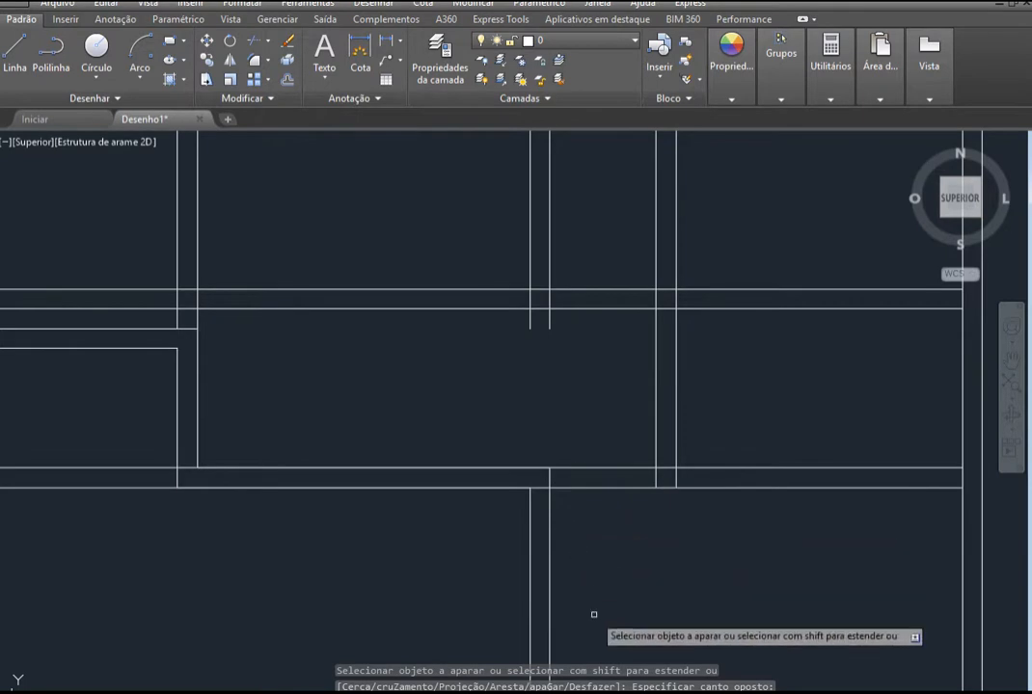
pyautogui.scroll(-2, 594, 611)
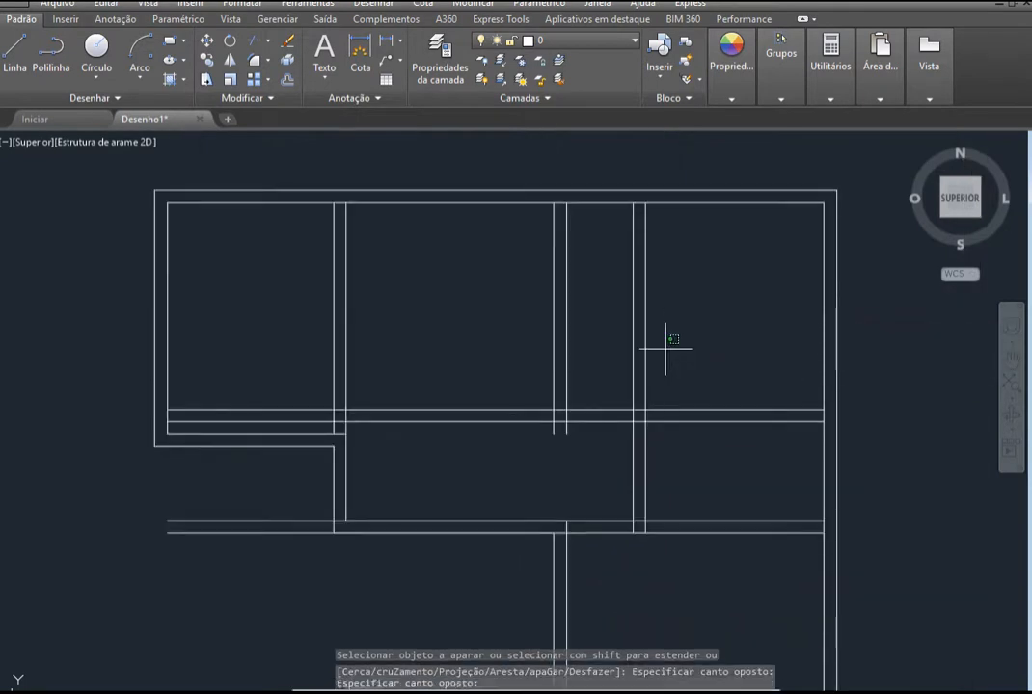
pyautogui.click(617, 310)
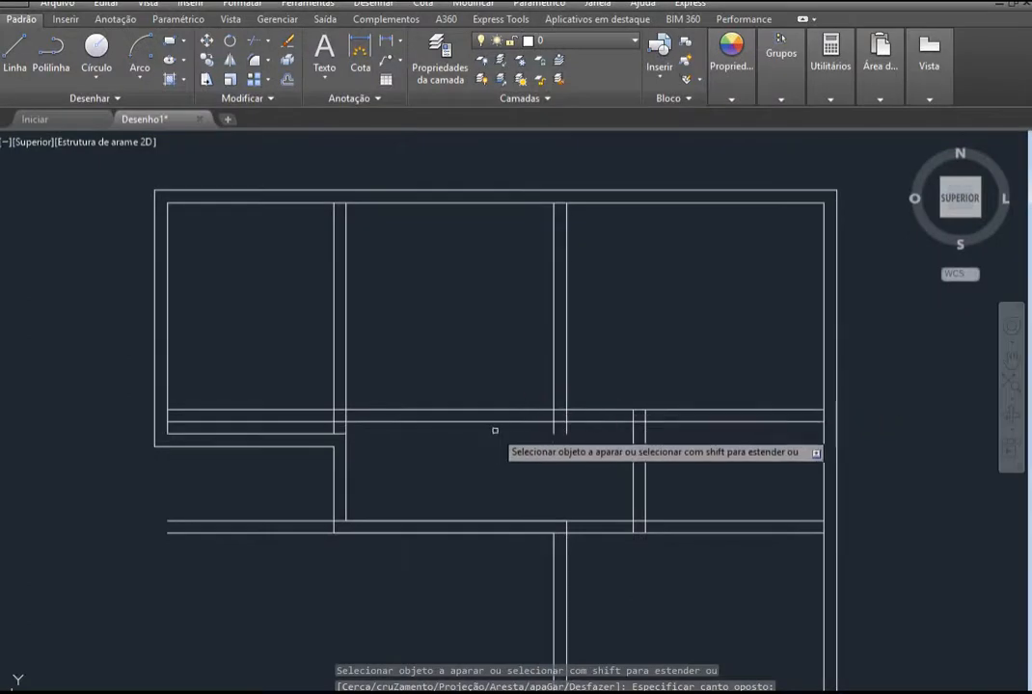
# Trim the two lines of Dormitório 1's lower wall where they cross the living room and the kitchen
pyautogui.click(484, 409)
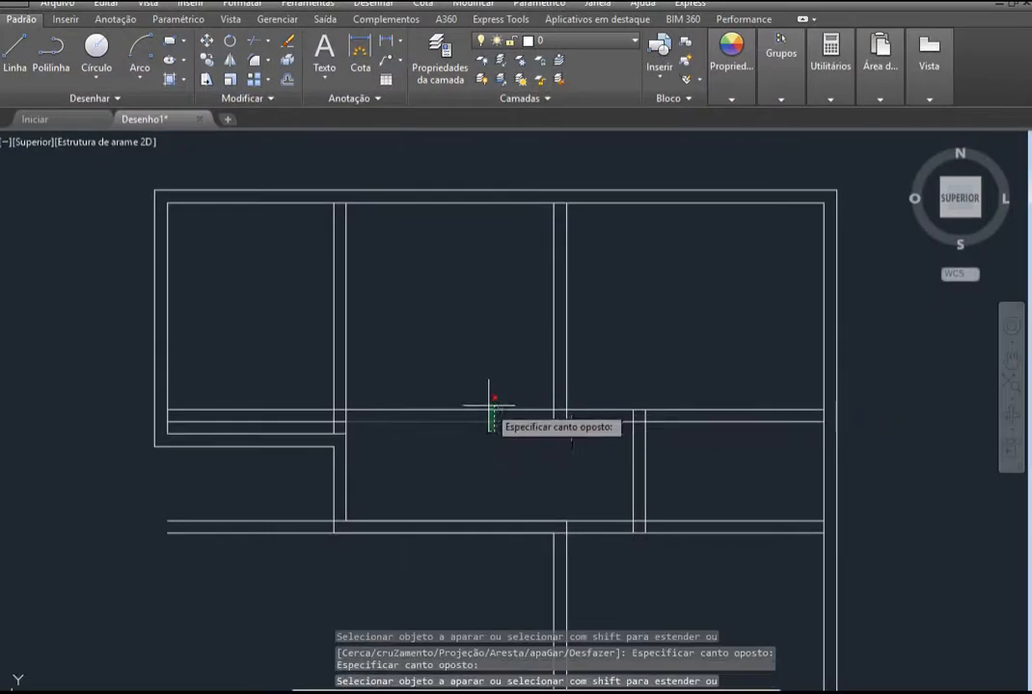
pyautogui.click(483, 393)
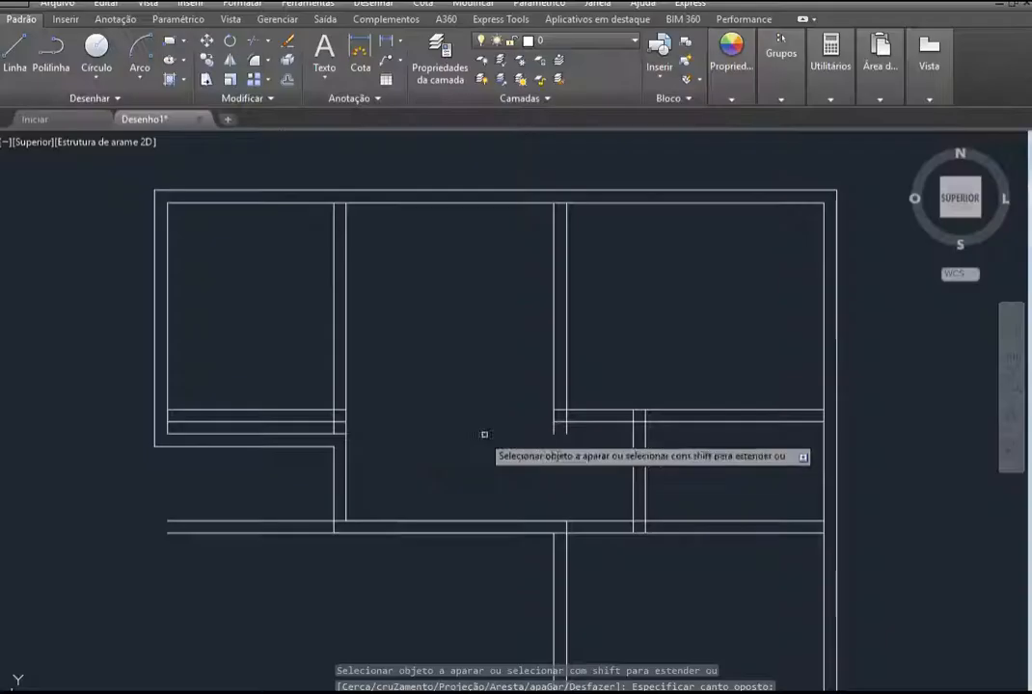
pyautogui.scroll(-3, 279, 457)
pyautogui.scroll(5, 297, 438)
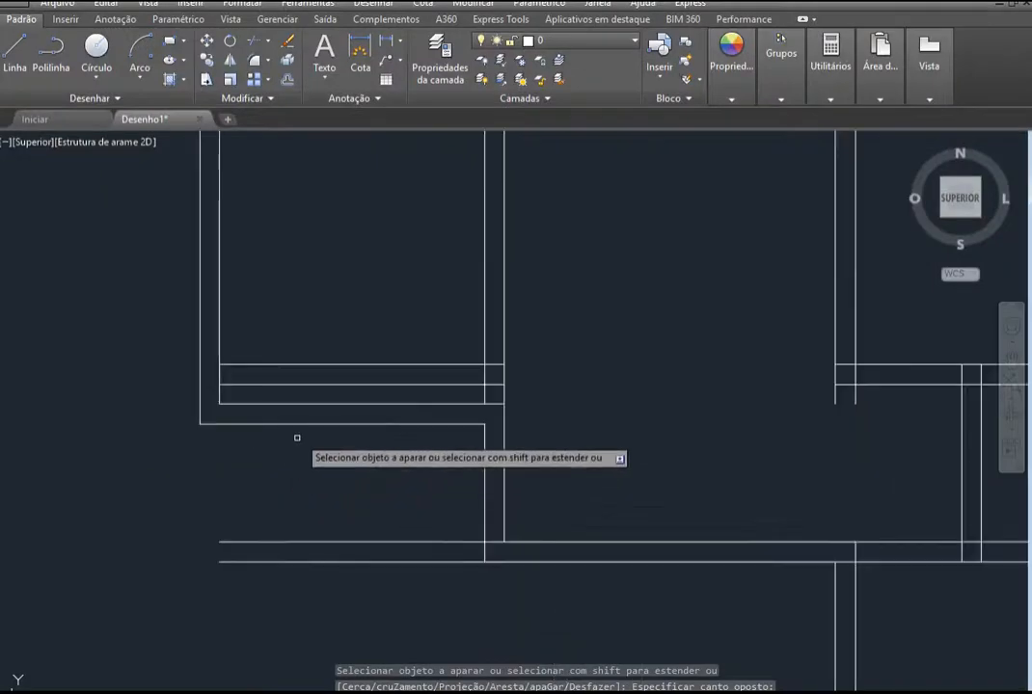
pyautogui.click(368, 394)
pyautogui.click(357, 358)
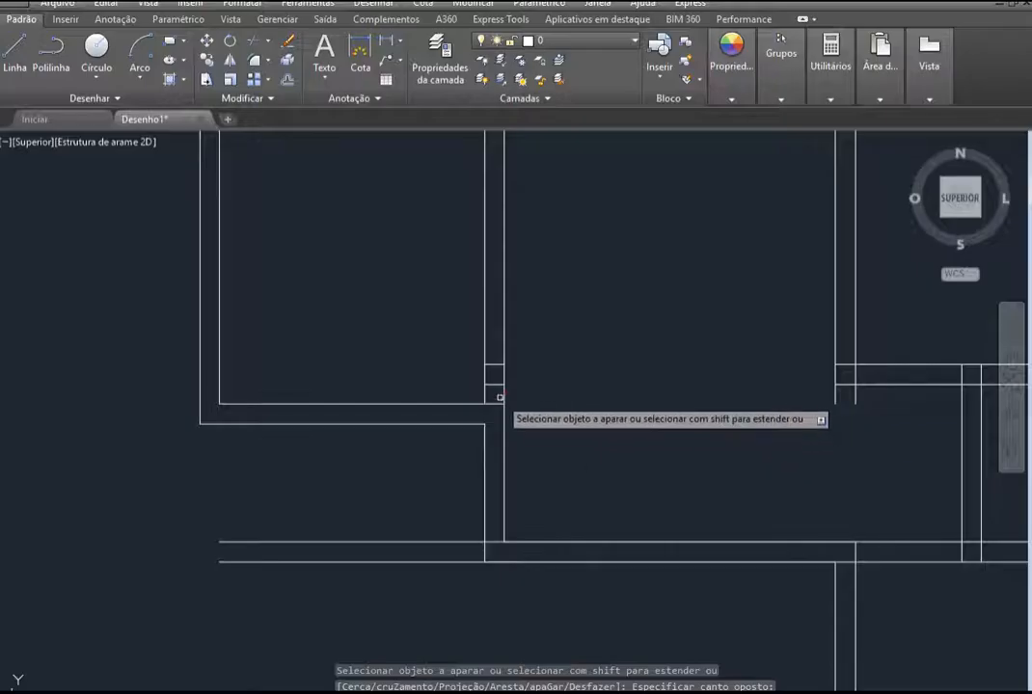
# Delete the two short horizontal segments left inside the partition wall between the kitchen and the living room
pyautogui.click(494, 389)
pyautogui.click(496, 365)
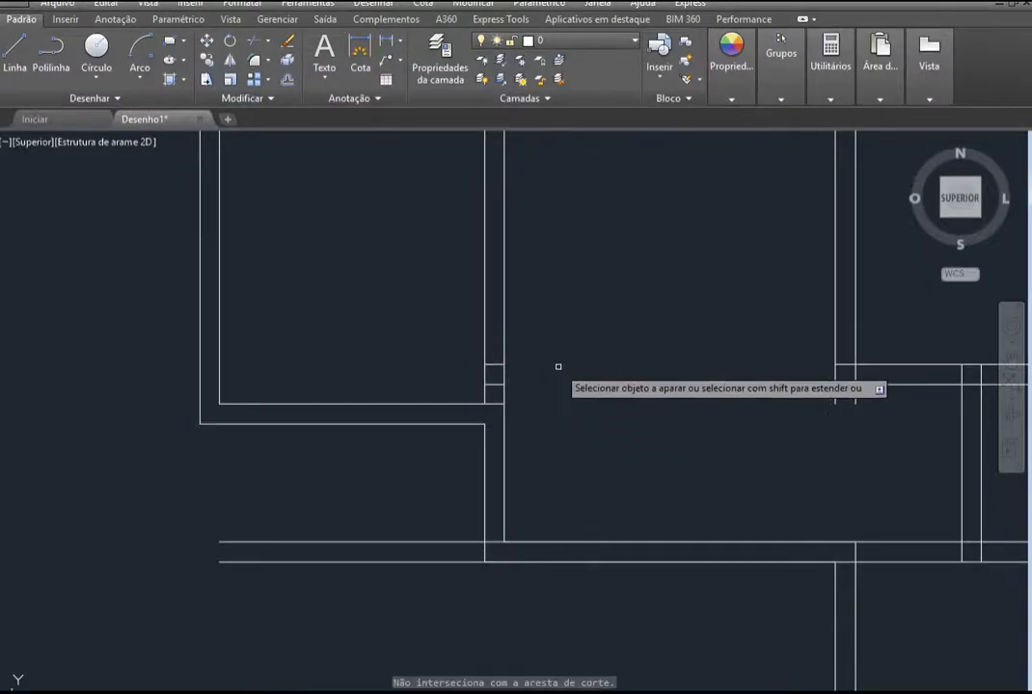
pyautogui.scroll(-4, 367, 470)
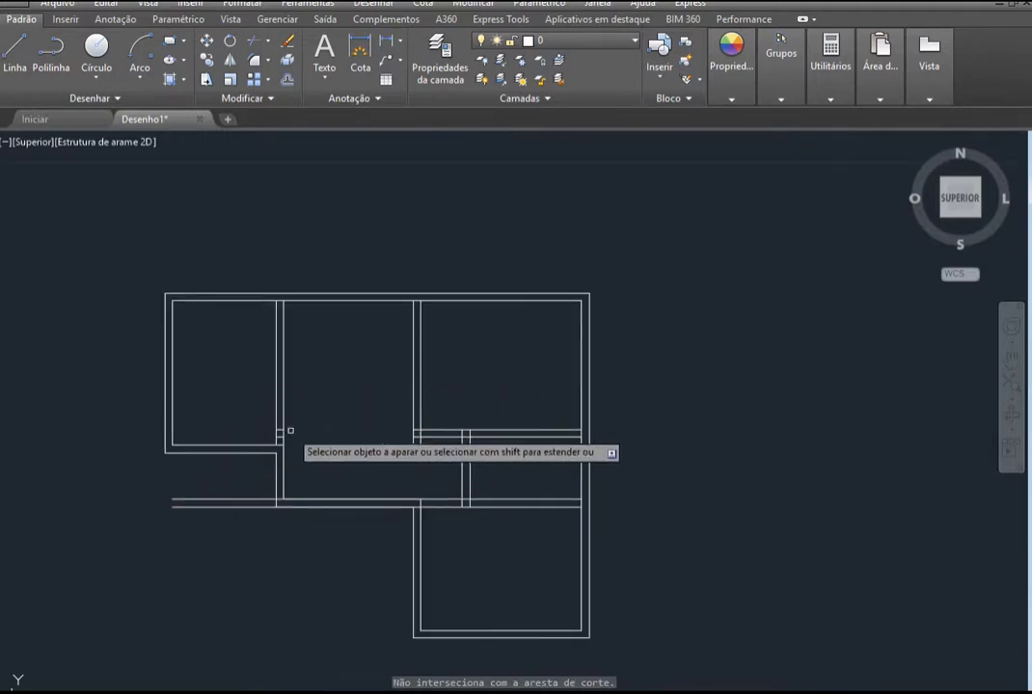
pyautogui.scroll(5, 275, 436)
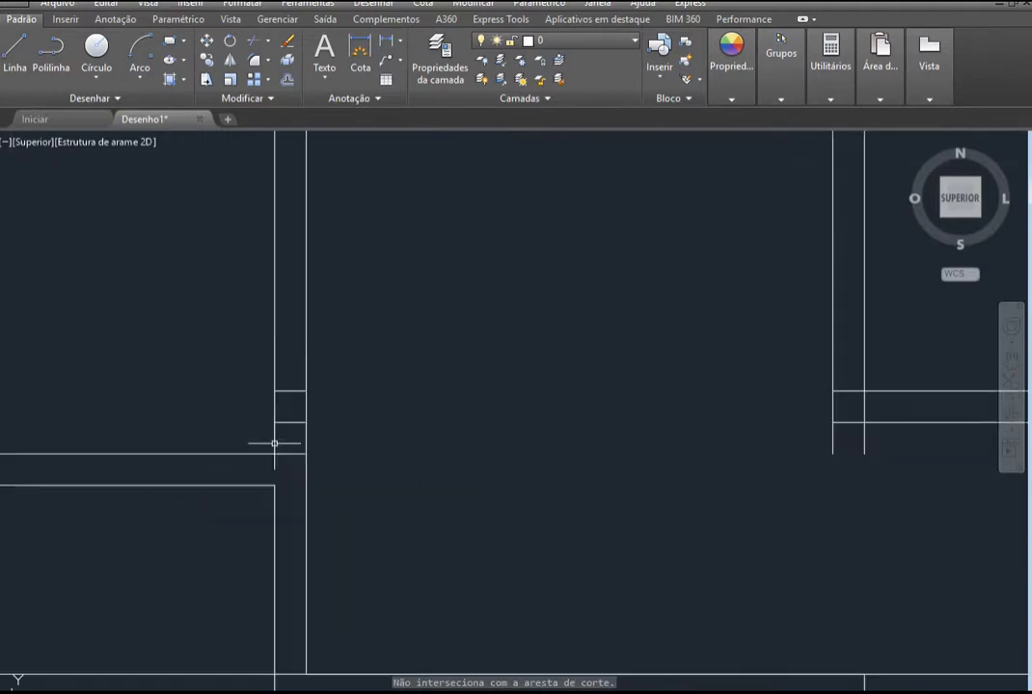
pyautogui.click(289, 439)
pyautogui.click(287, 385)
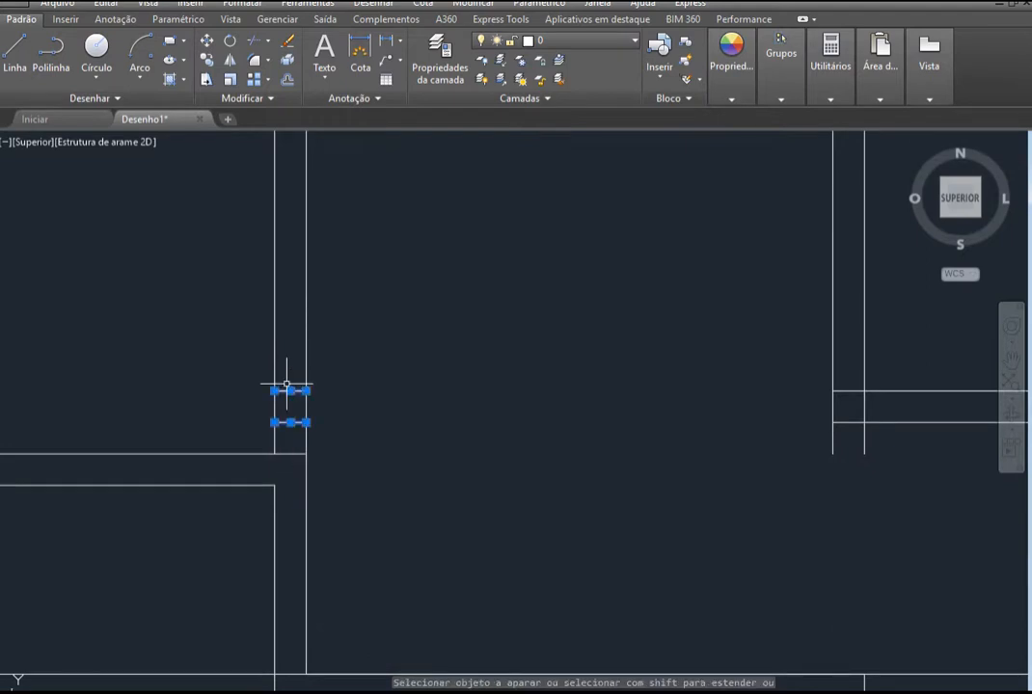
# Shorten both lines of the bathroom's lower wall by stretching their left ends to the inner line of Dormitório 2's left wall
pyautogui.scroll(-5, 280, 415)
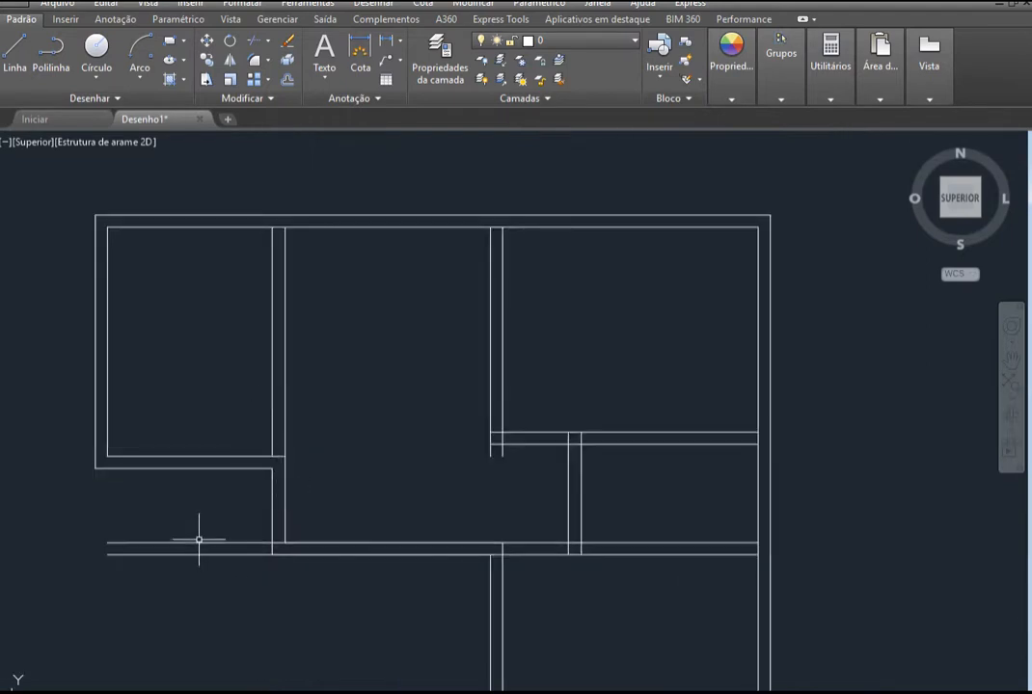
pyautogui.click(199, 542)
pyautogui.click(107, 543)
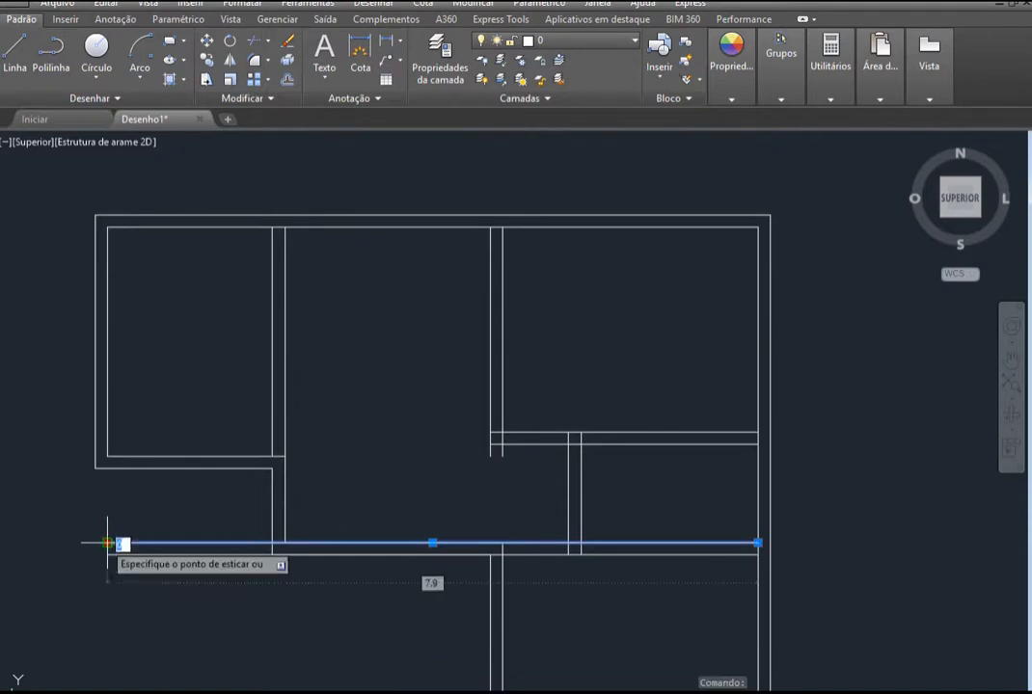
pyautogui.click(501, 543)
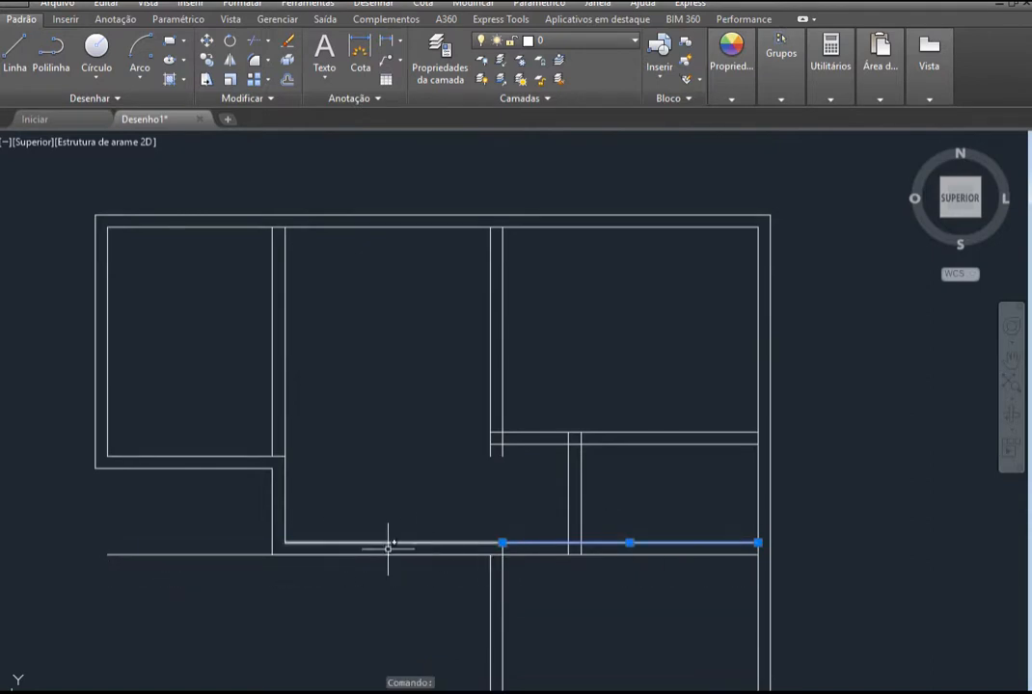
pyautogui.click(112, 555)
pyautogui.click(108, 556)
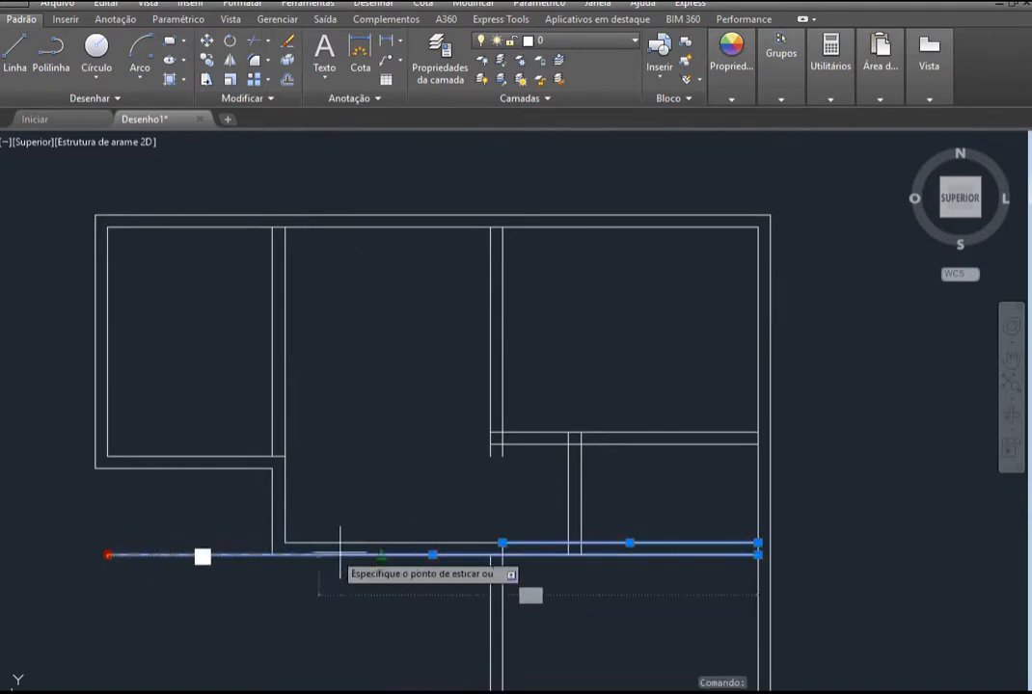
pyautogui.click(502, 555)
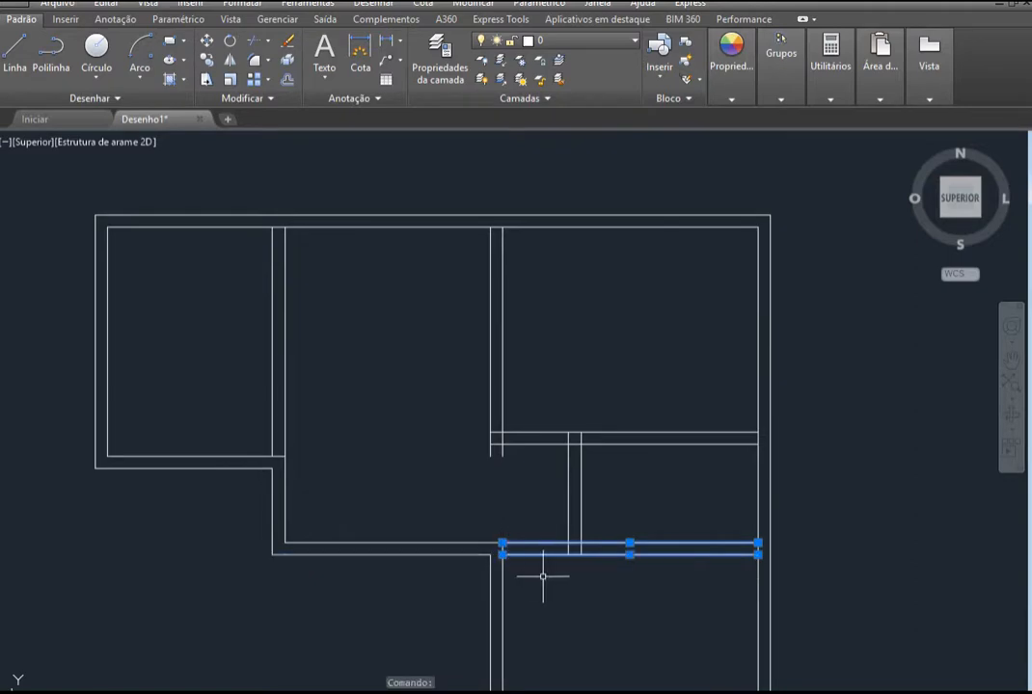
pyautogui.press('Escape')
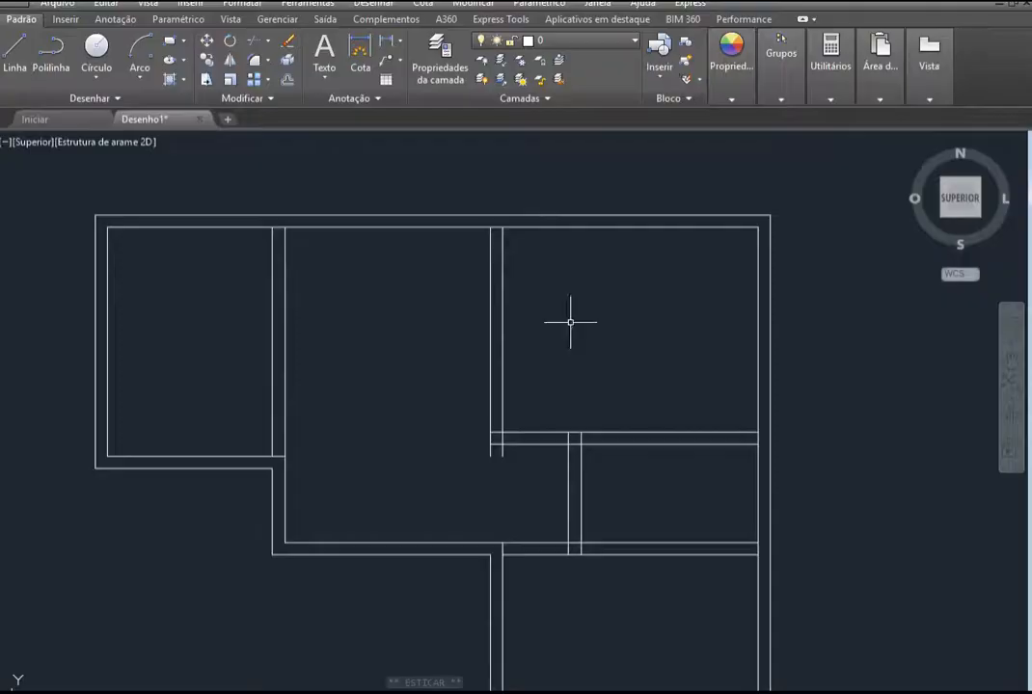
pyautogui.scroll(5, 551, 405)
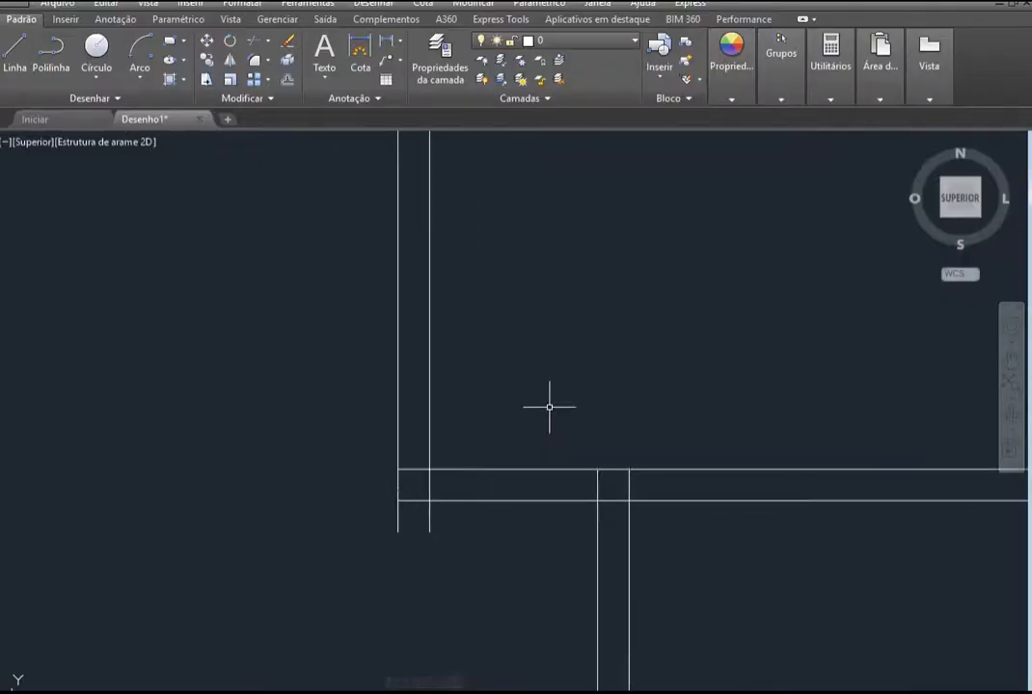
pyautogui.scroll(-4, 549, 406)
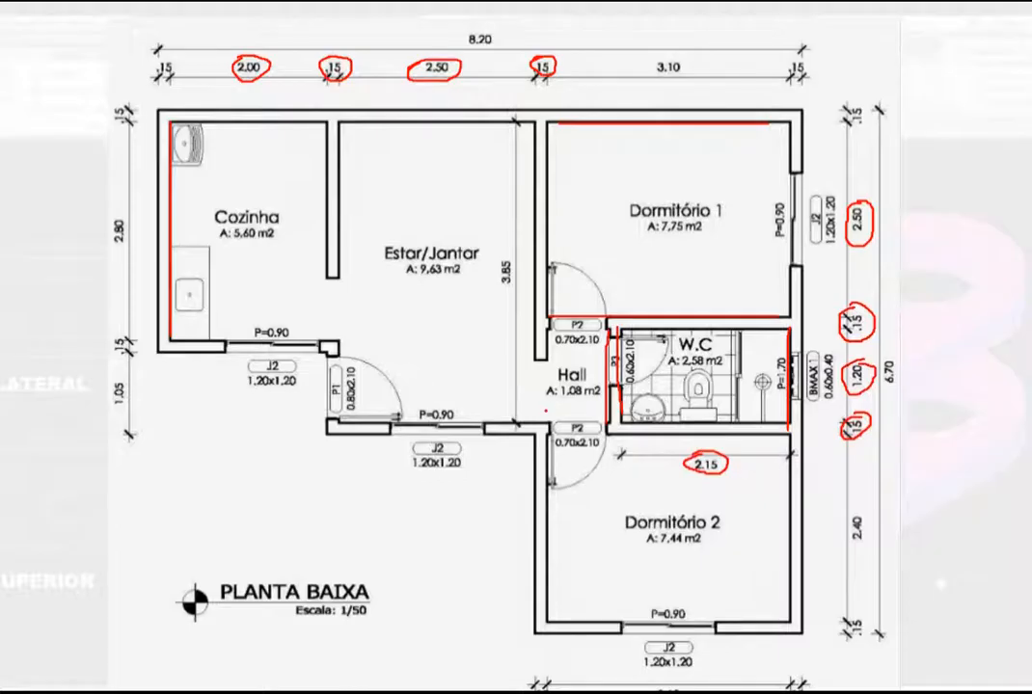
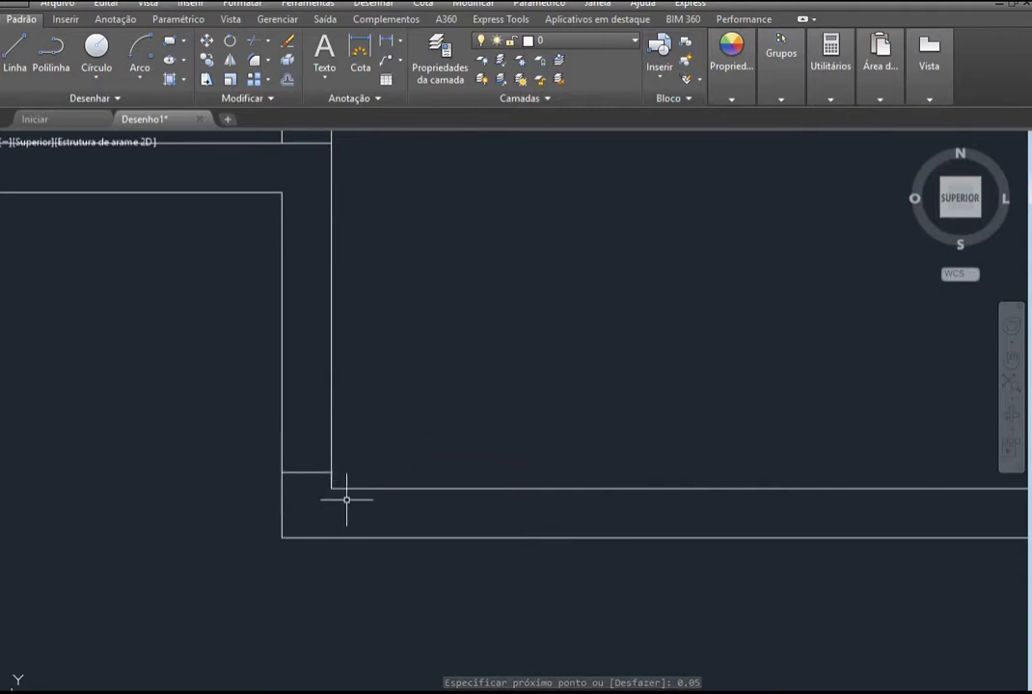
# Copy the short jamb line near the lower corner of the entrance wall 0.8 upward to mark the door opening
pyautogui.click(331, 480)
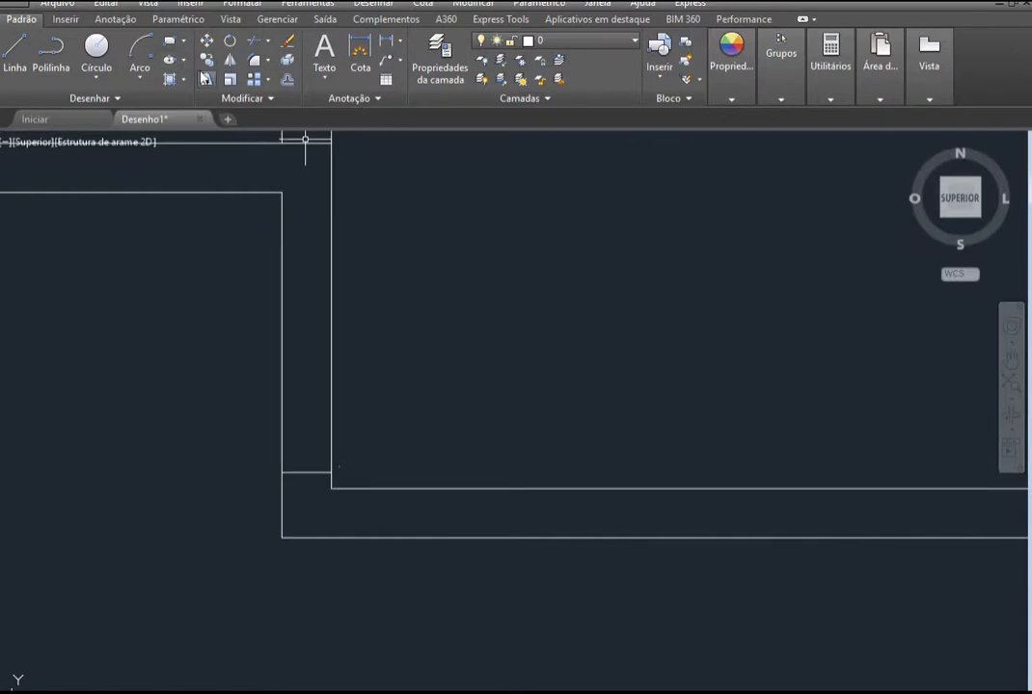
pyautogui.click(203, 79)
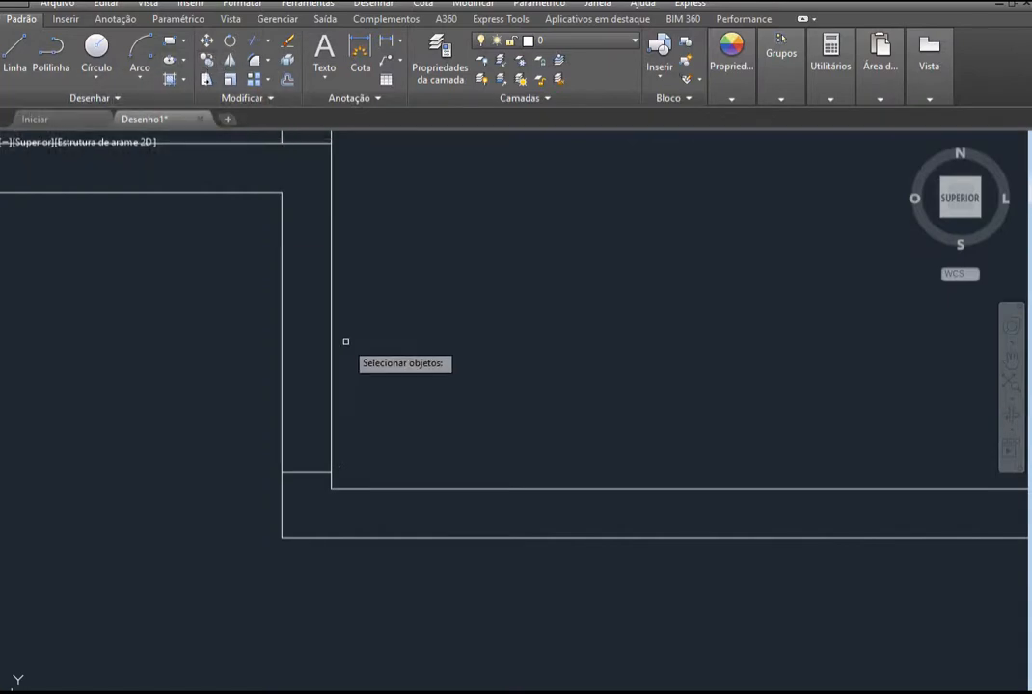
pyautogui.click(305, 473)
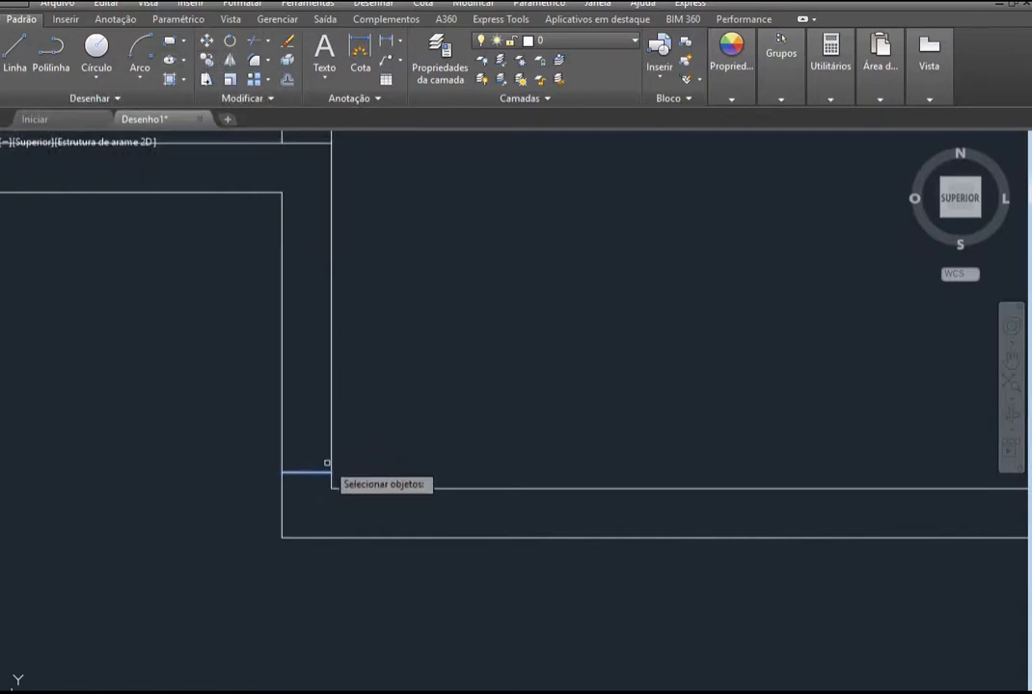
pyautogui.press('Return')
pyautogui.click(307, 471)
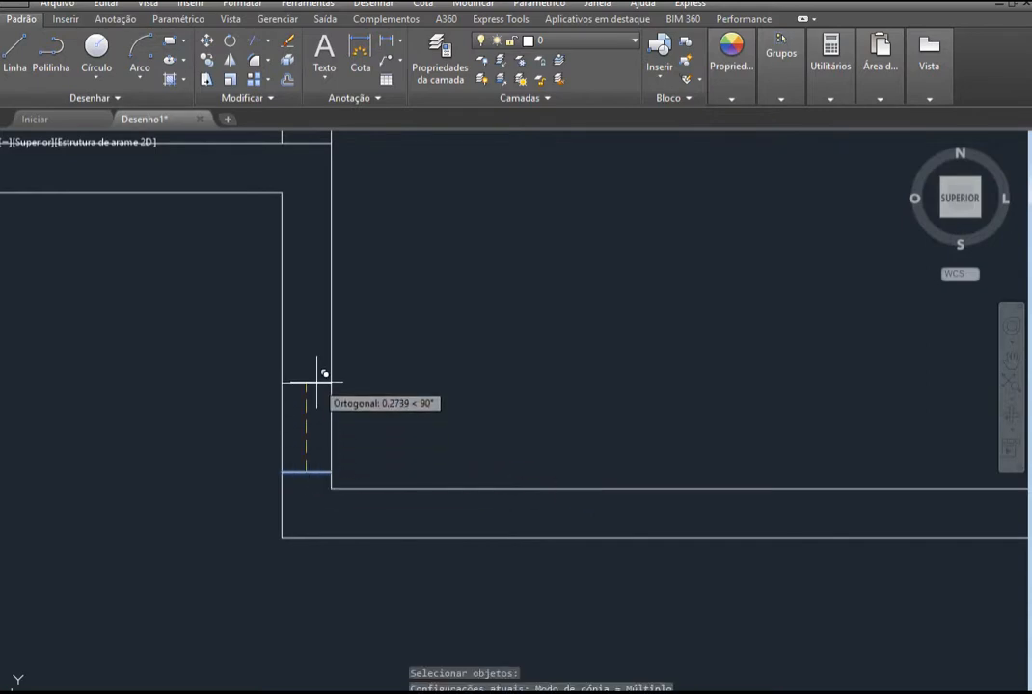
pyautogui.write('4')
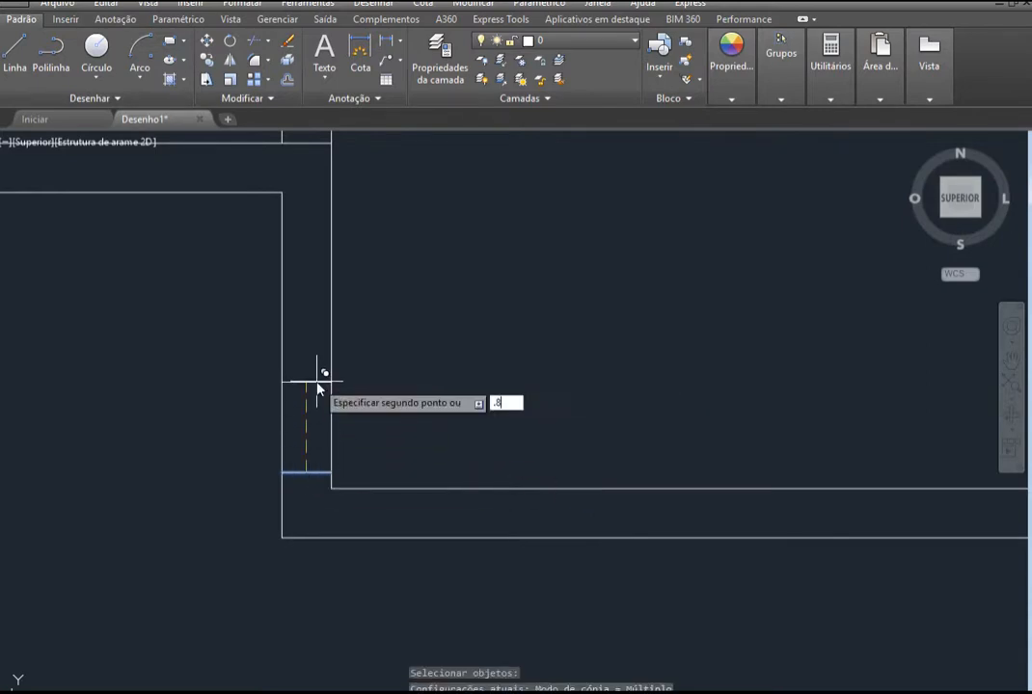
pyautogui.press('Return')
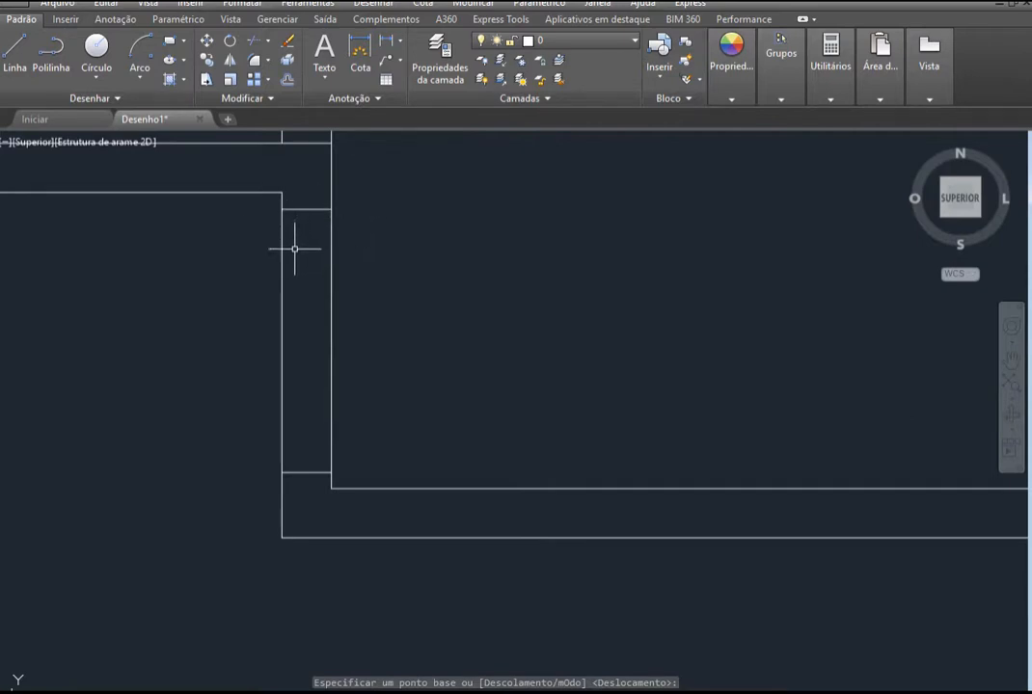
# Shorten the left line of the partition wall between the kitchen and the living room by 0.8 from its lower end
pyautogui.scroll(-6, 219, 455)
pyautogui.hotkey('alt', 'Tab')
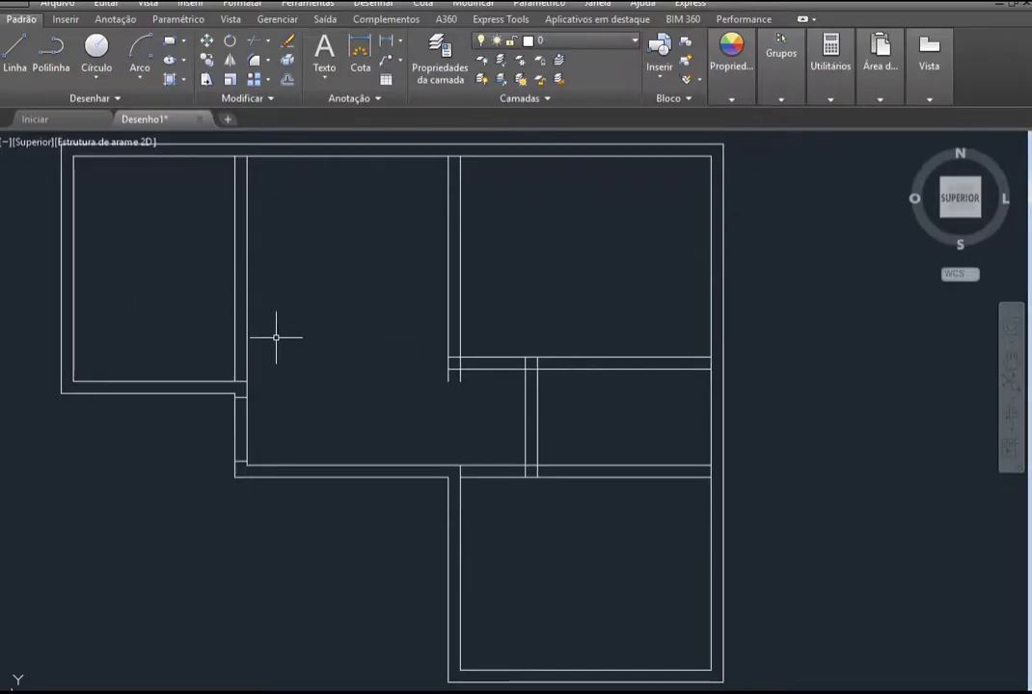
pyautogui.scroll(2, 261, 332)
pyautogui.scroll(4, 193, 396)
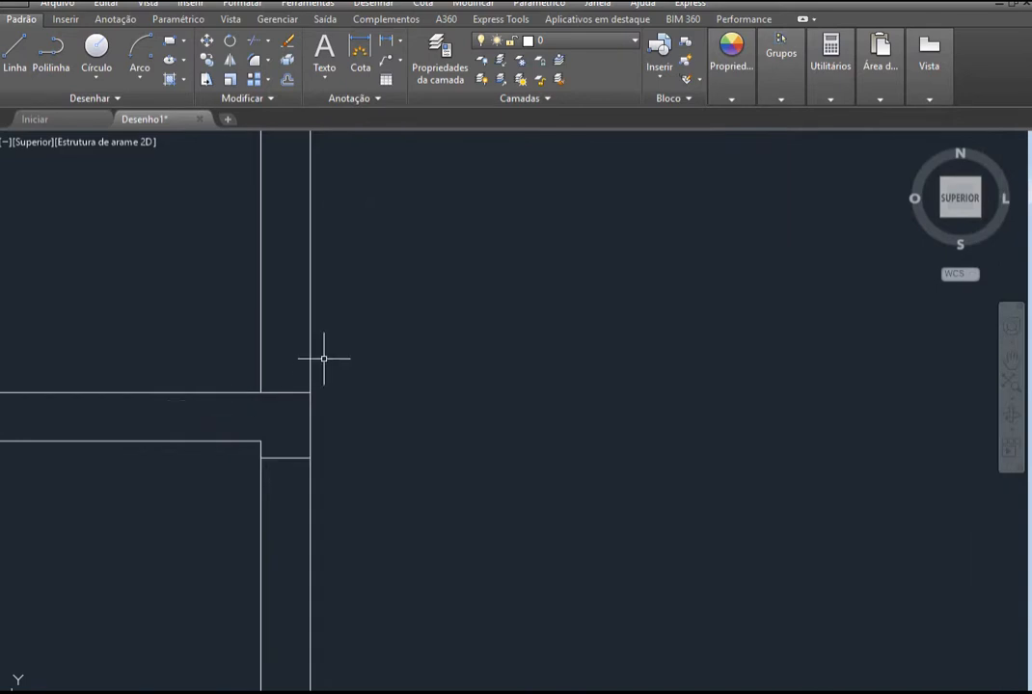
pyautogui.click(260, 380)
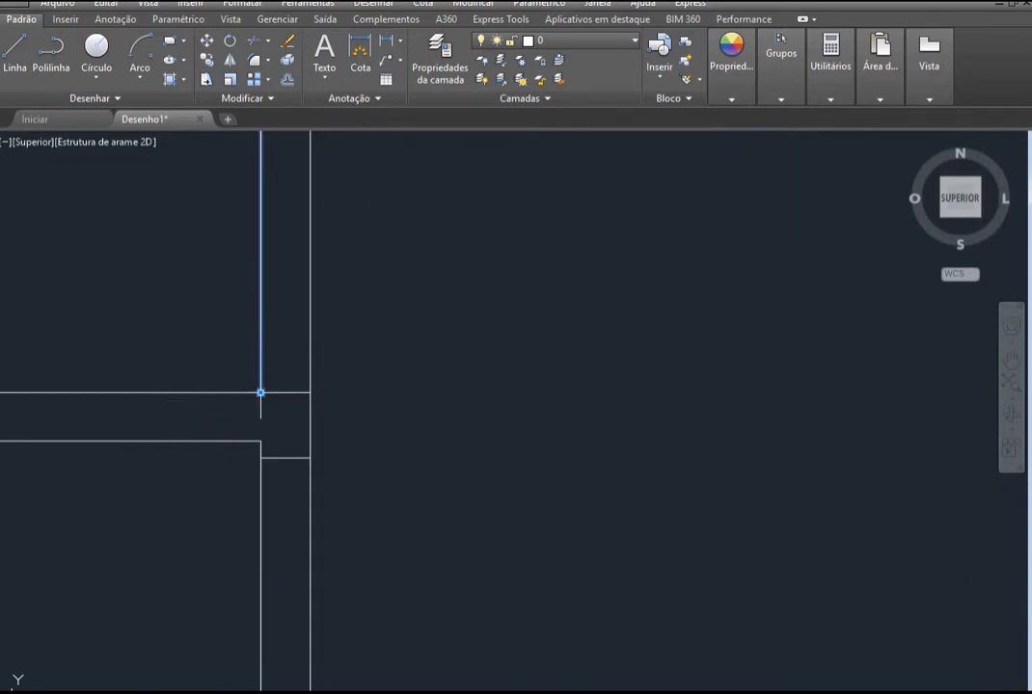
pyautogui.click(260, 392)
pyautogui.write('.8')
pyautogui.press('Return')
# Stretch the lower end of the kitchen partition's right line up to the level of the shortened left line
pyautogui.scroll(-4, 277, 371)
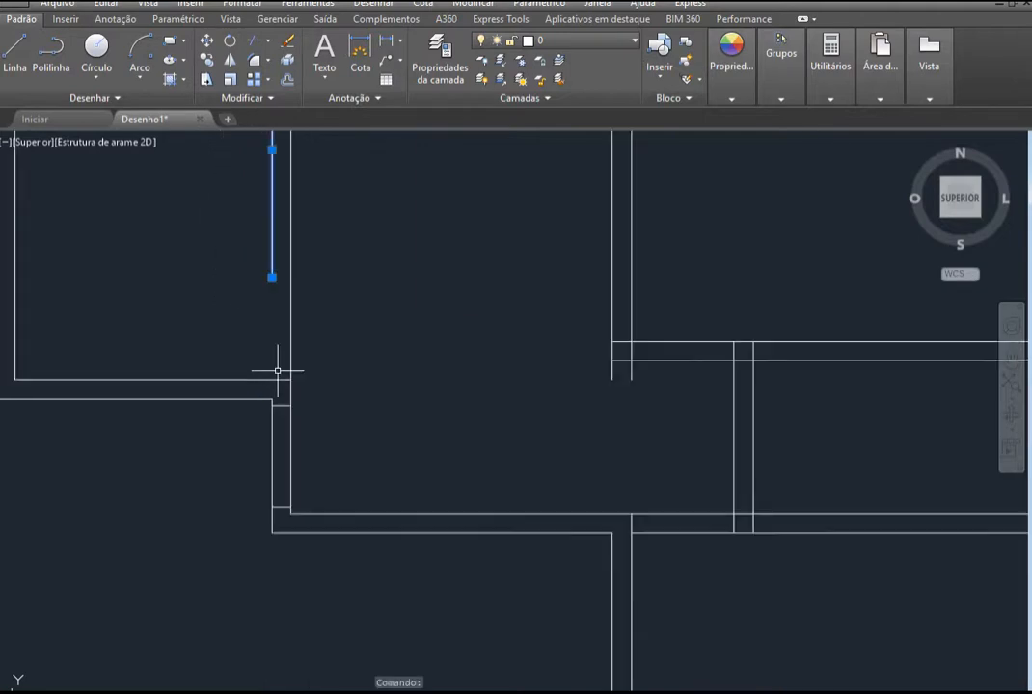
pyautogui.scroll(2, 329, 241)
pyautogui.click(269, 372)
pyautogui.click(268, 457)
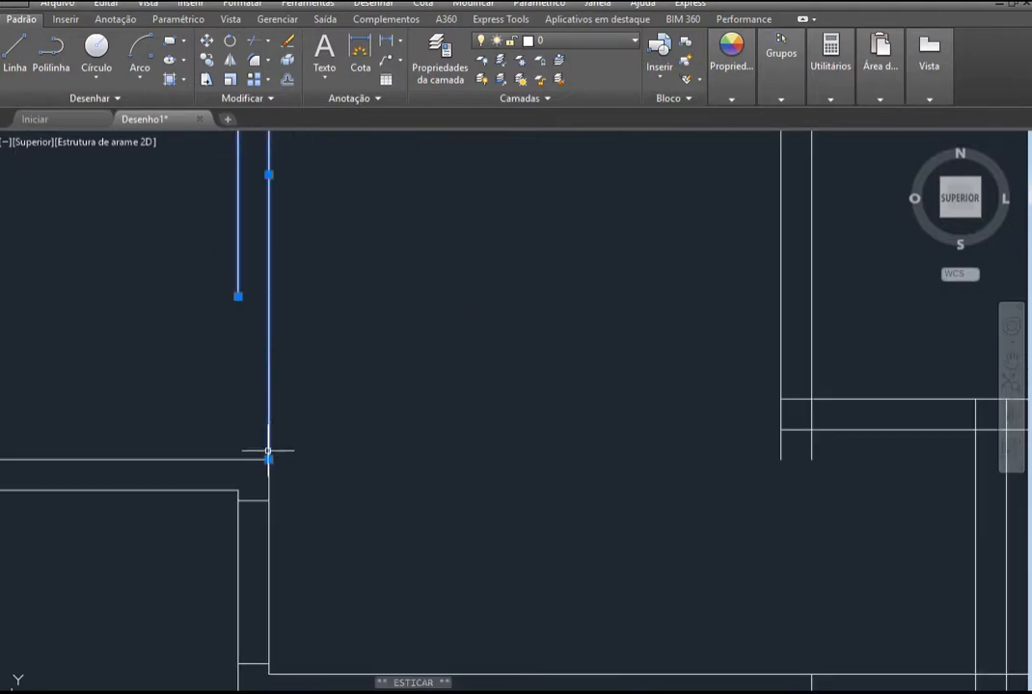
pyautogui.click(278, 355)
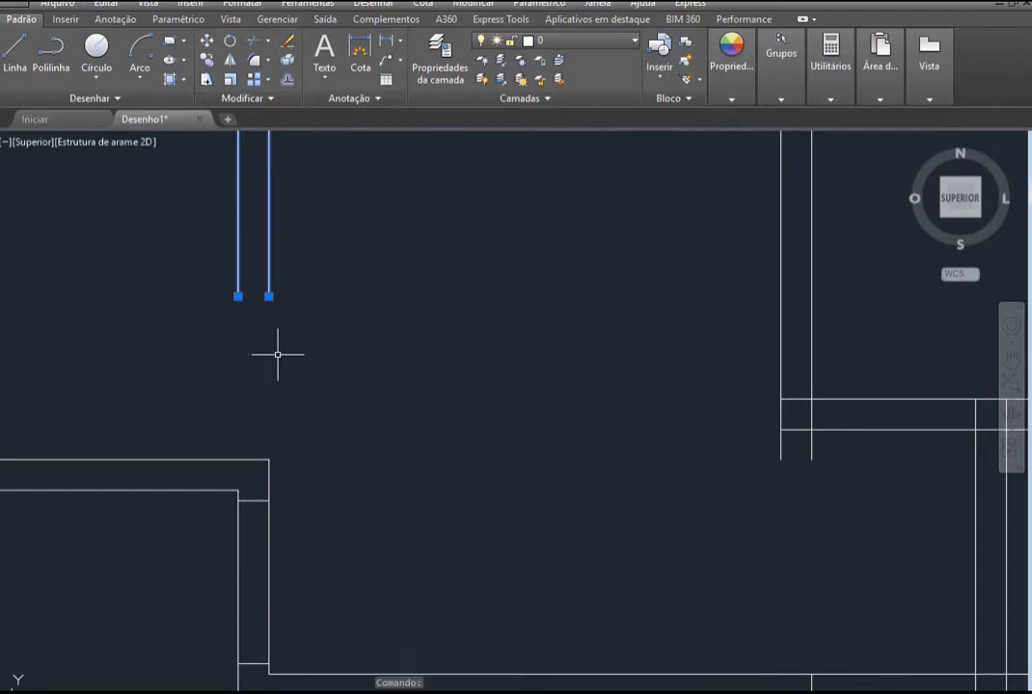
pyautogui.press('Escape')
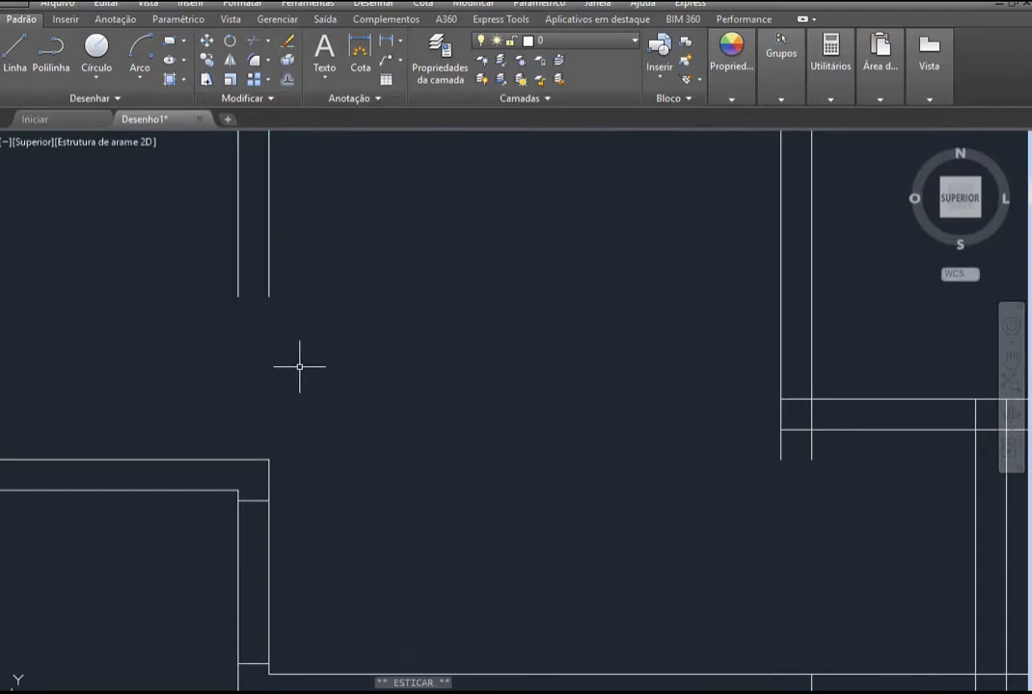
# Close the open lower end of the kitchen partition wall with a line joining its two wall lines
pyautogui.click(15, 58)
pyautogui.click(238, 296)
pyautogui.click(268, 296)
pyautogui.press('Return')
pyautogui.press('Return')
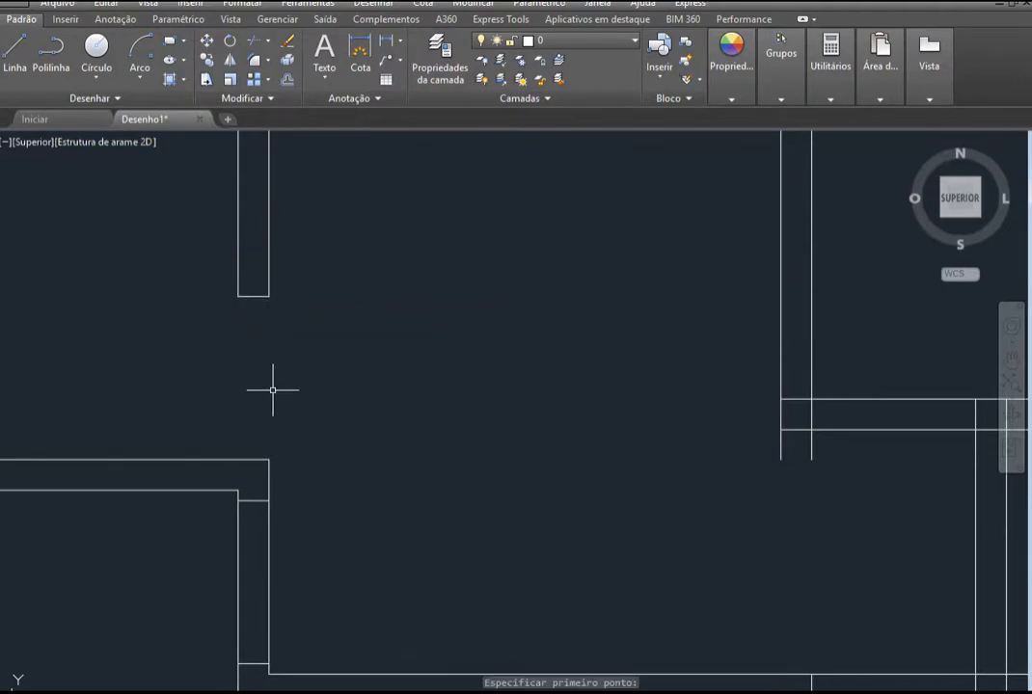
# Examine the P2 door between Dormitório 1 and the hall on the reference slide, clear the pen marks, and return to AutoCAD
pyautogui.scroll(-3, 272, 387)
pyautogui.scroll(-2, 272, 390)
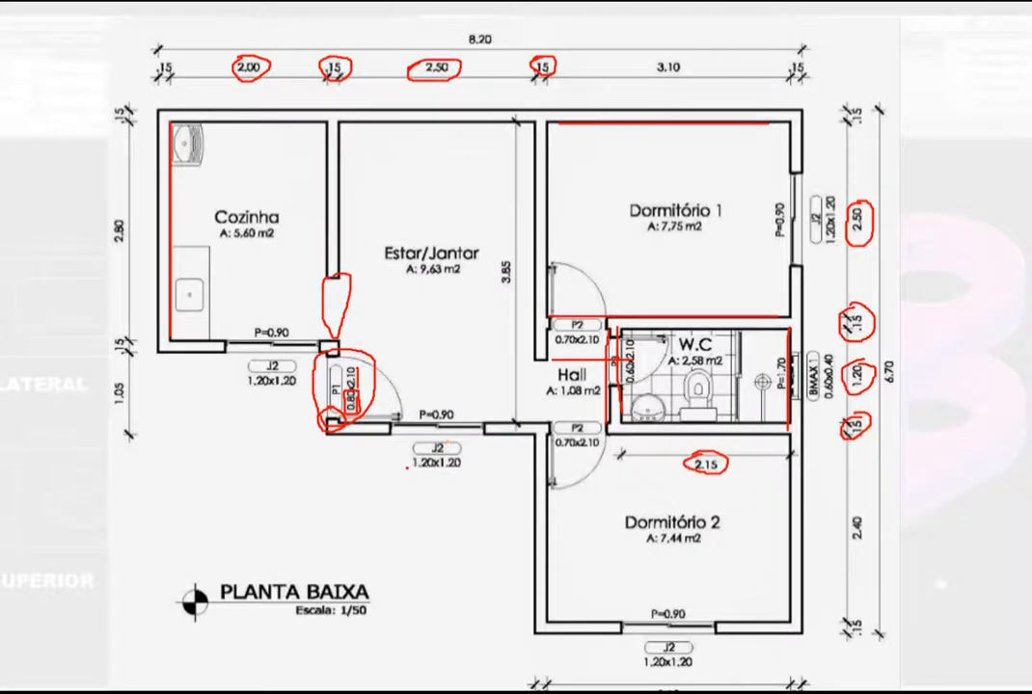
pyautogui.click(77, 693)
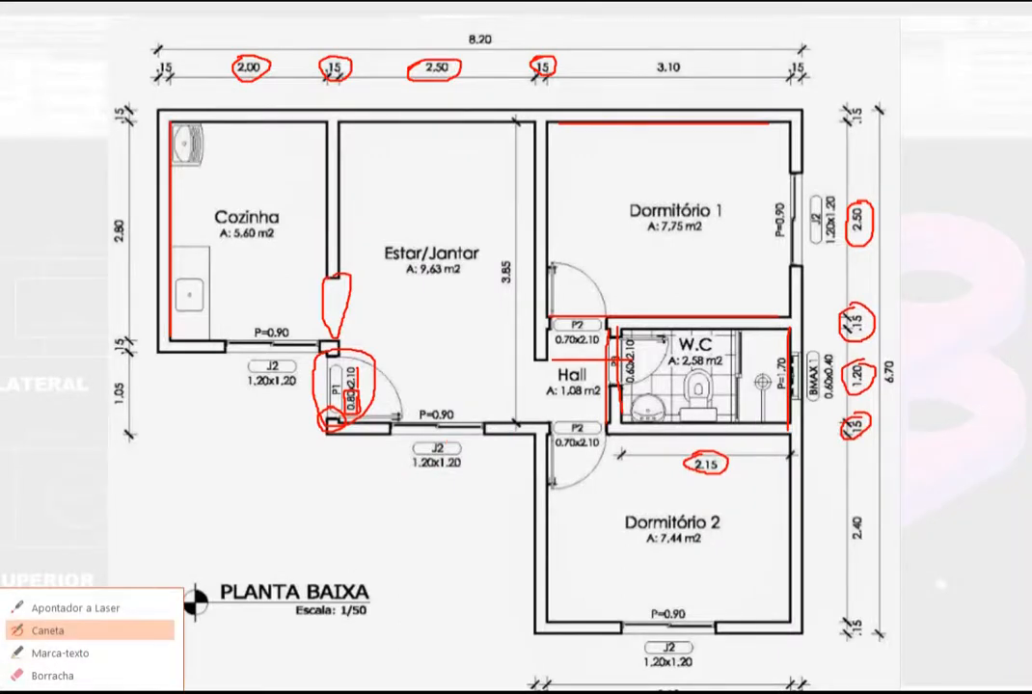
pyautogui.click(77, 692)
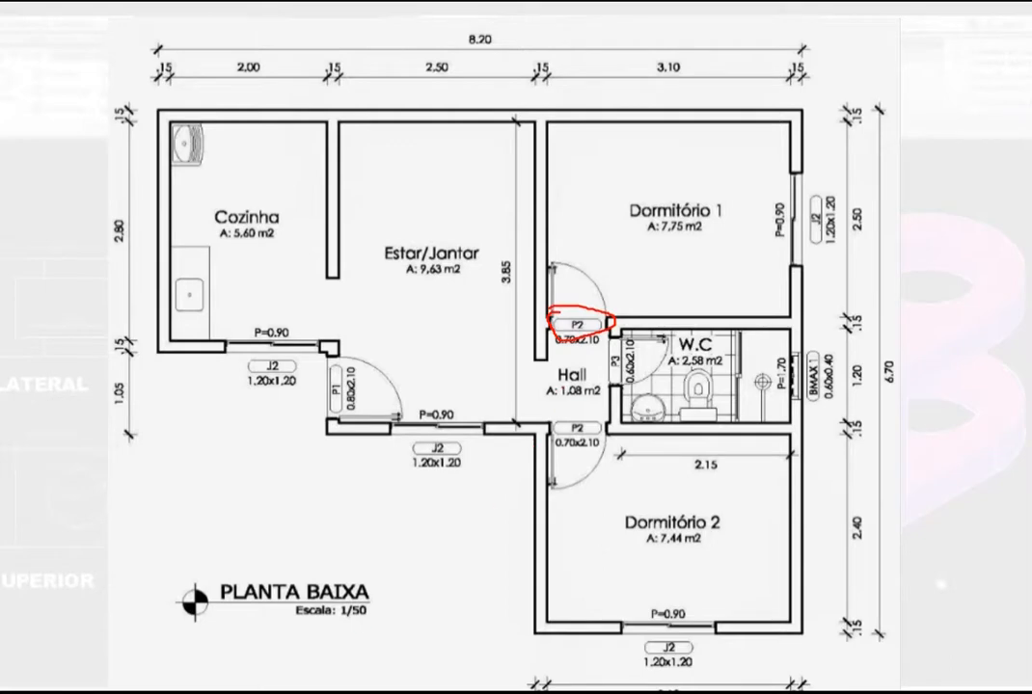
pyautogui.click(77, 693)
pyautogui.click(43, 628)
pyautogui.click(77, 693)
pyautogui.click(58, 692)
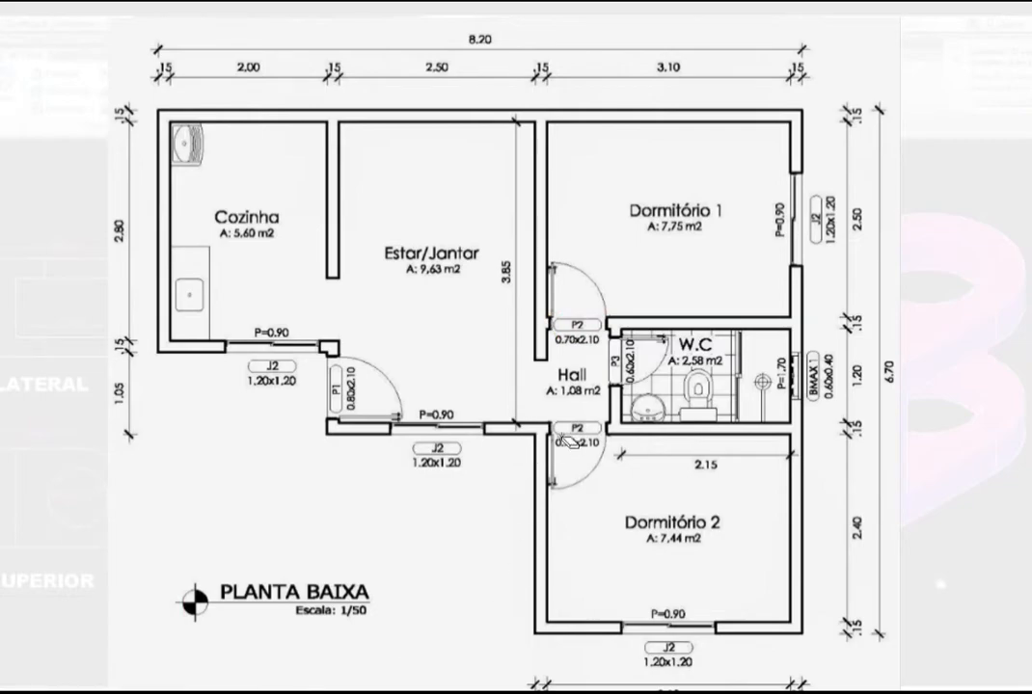
pyautogui.press('Escape')
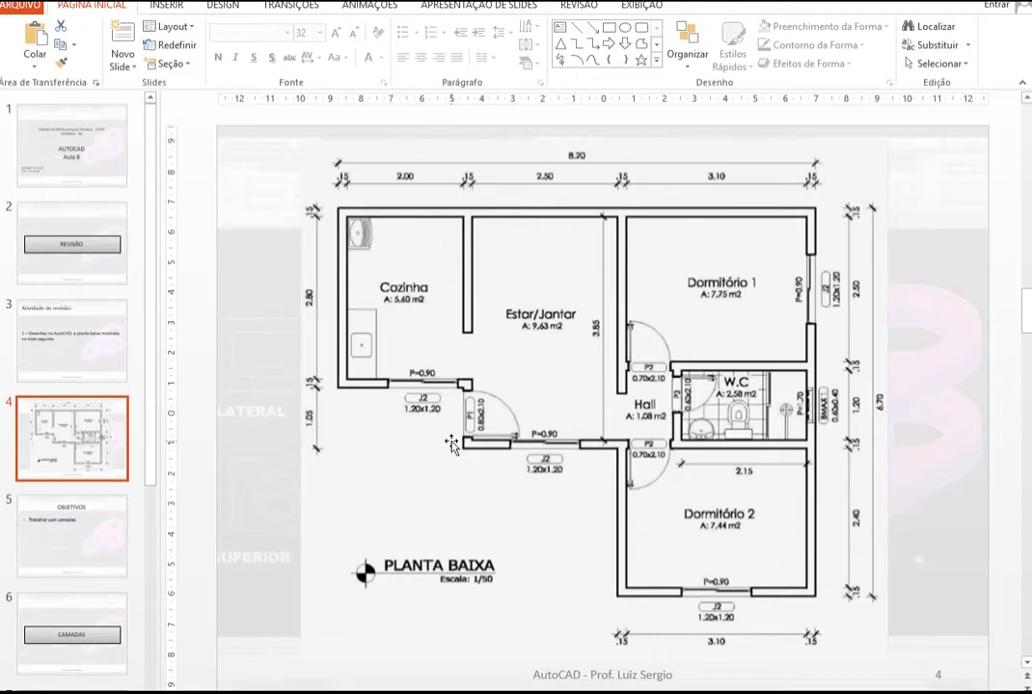
pyautogui.hotkey('shift', 'F5')
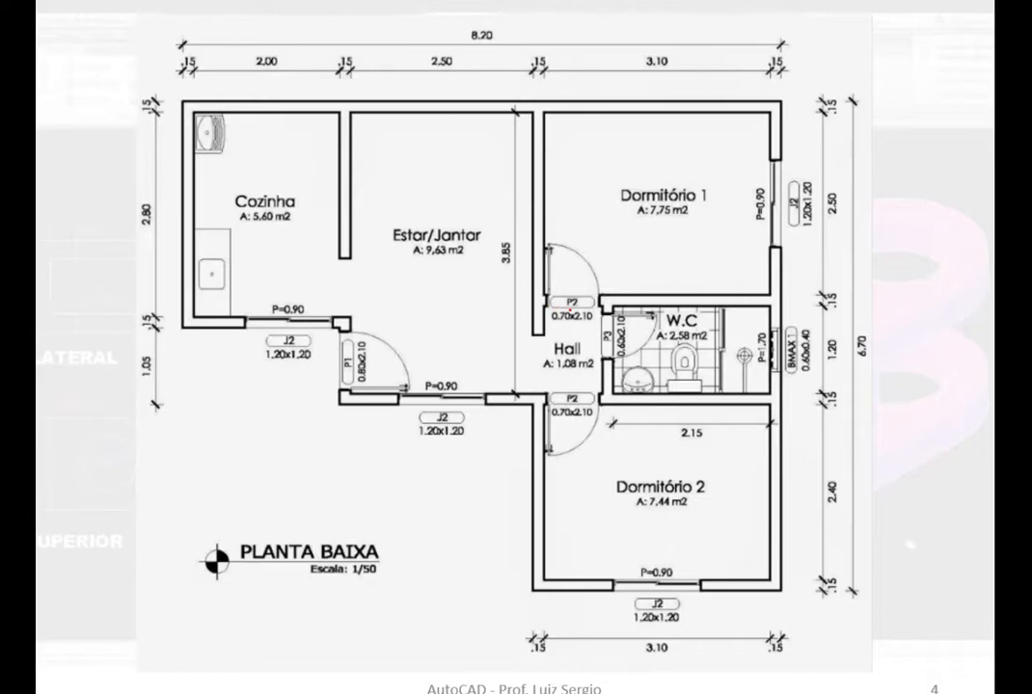
pyautogui.hotkey('alt', 'Tab')
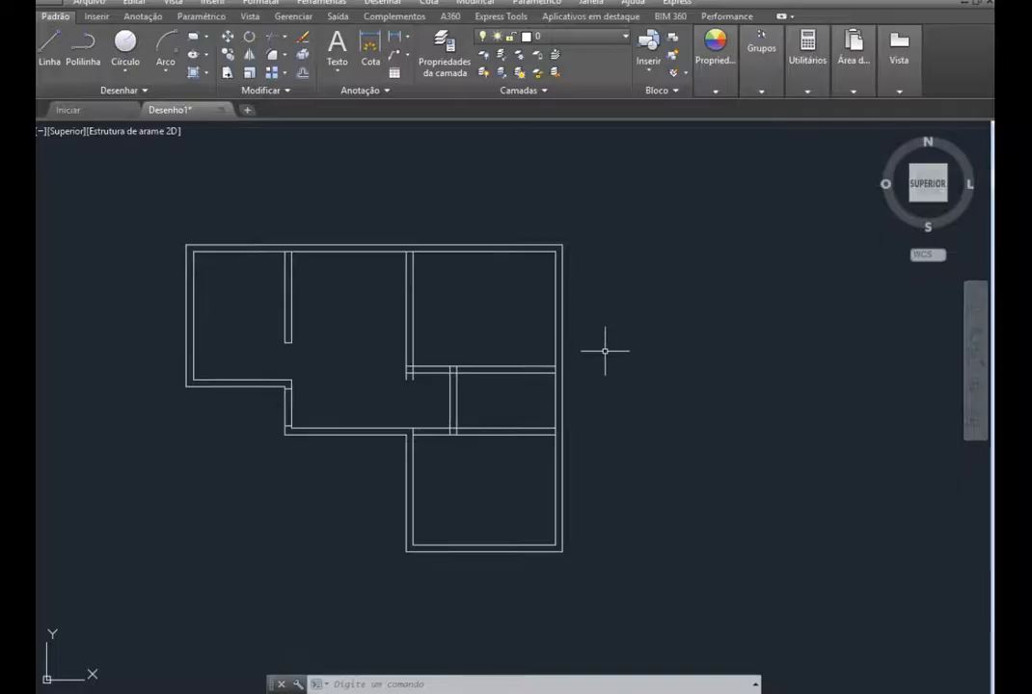
# Draw a jamb line across Dormitório 1's lower wall, offset 0.05 from its left wall's inner line, and delete the helper segment
pyautogui.scroll(8, 364, 357)
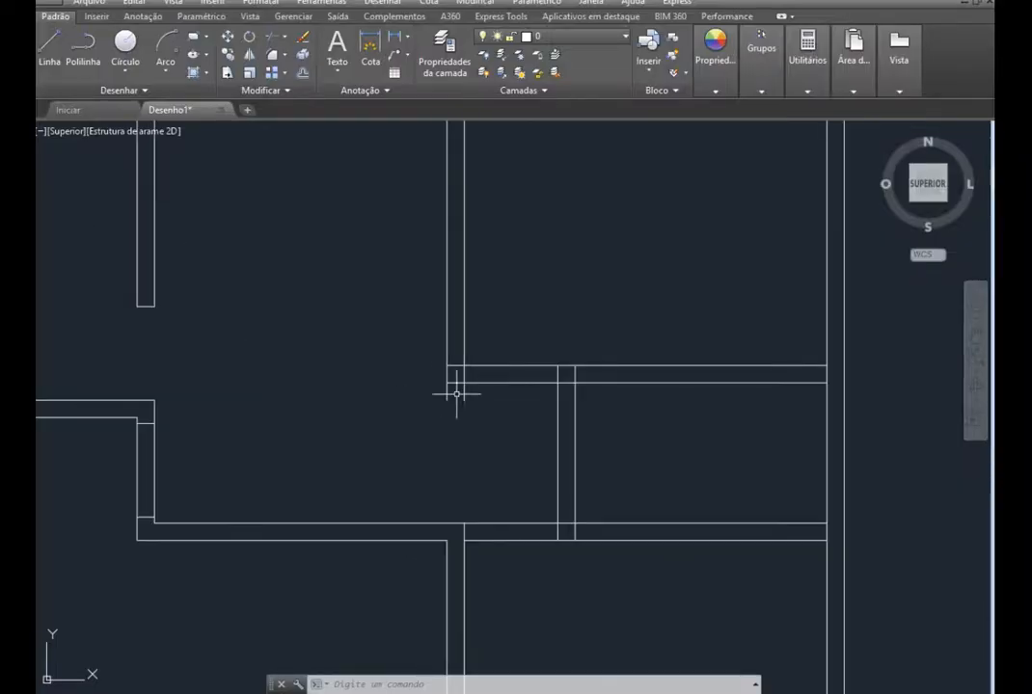
pyautogui.click(49, 44)
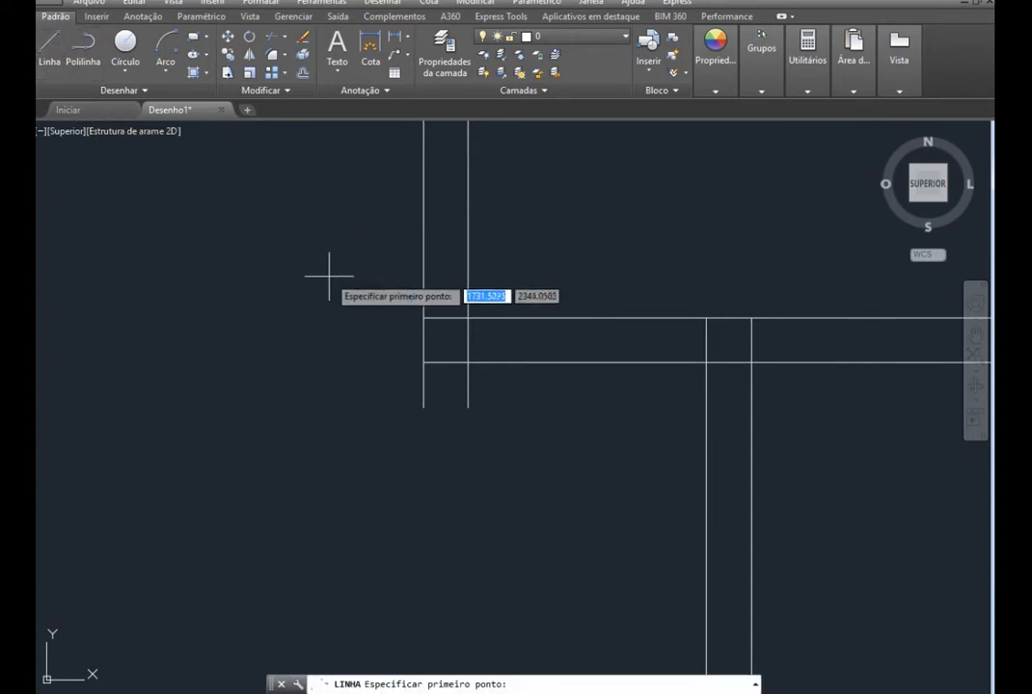
pyautogui.click(470, 364)
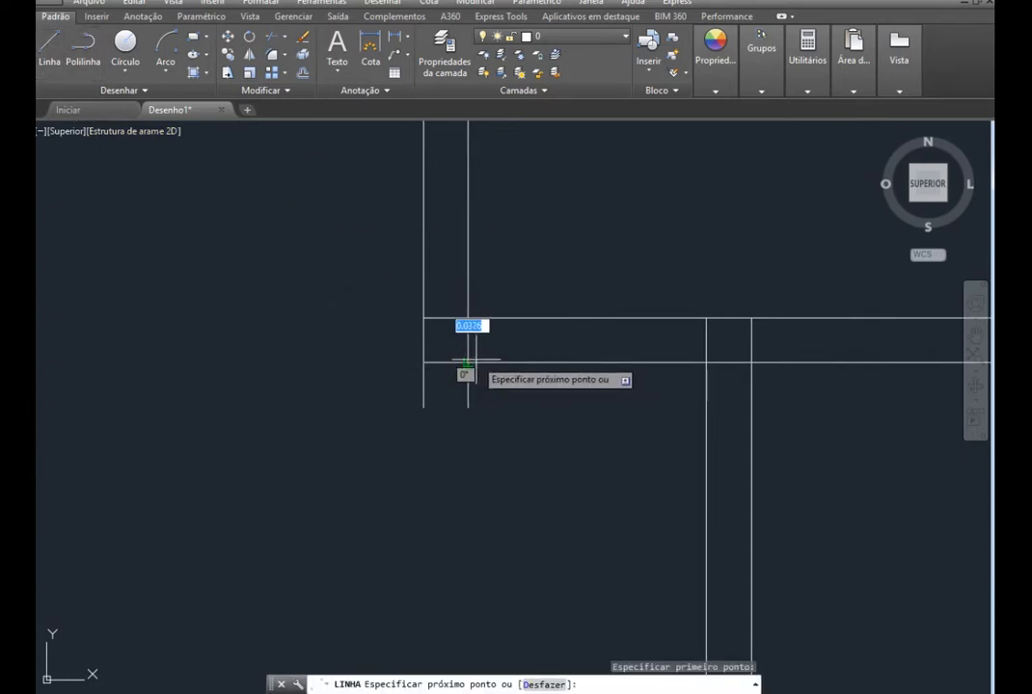
pyautogui.write('0.')
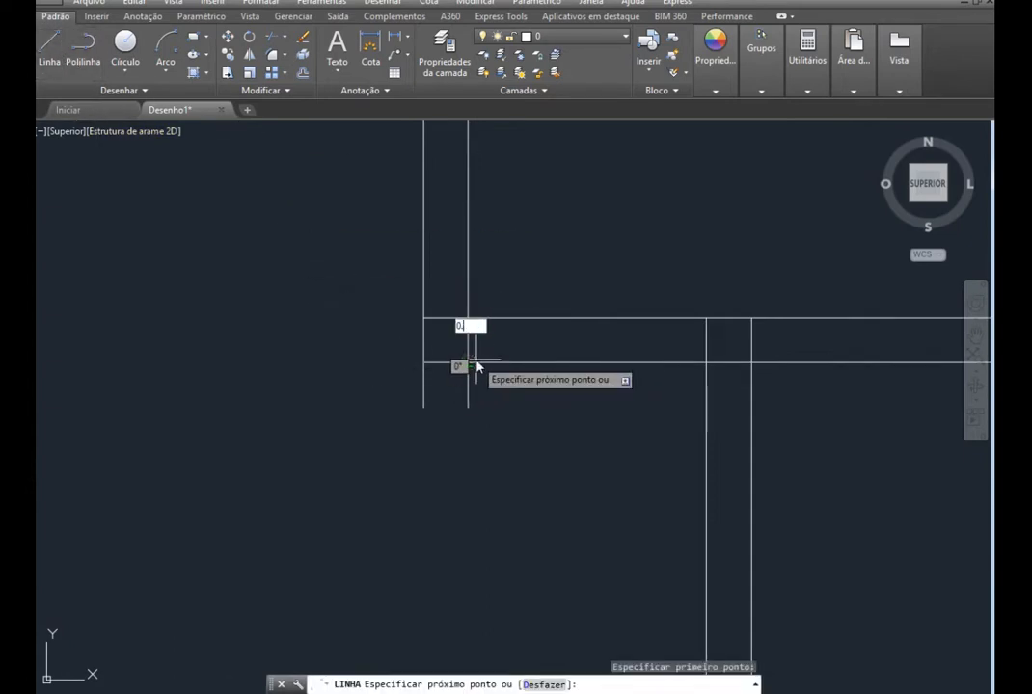
pyautogui.write('05')
pyautogui.press('Return')
pyautogui.click(480, 310)
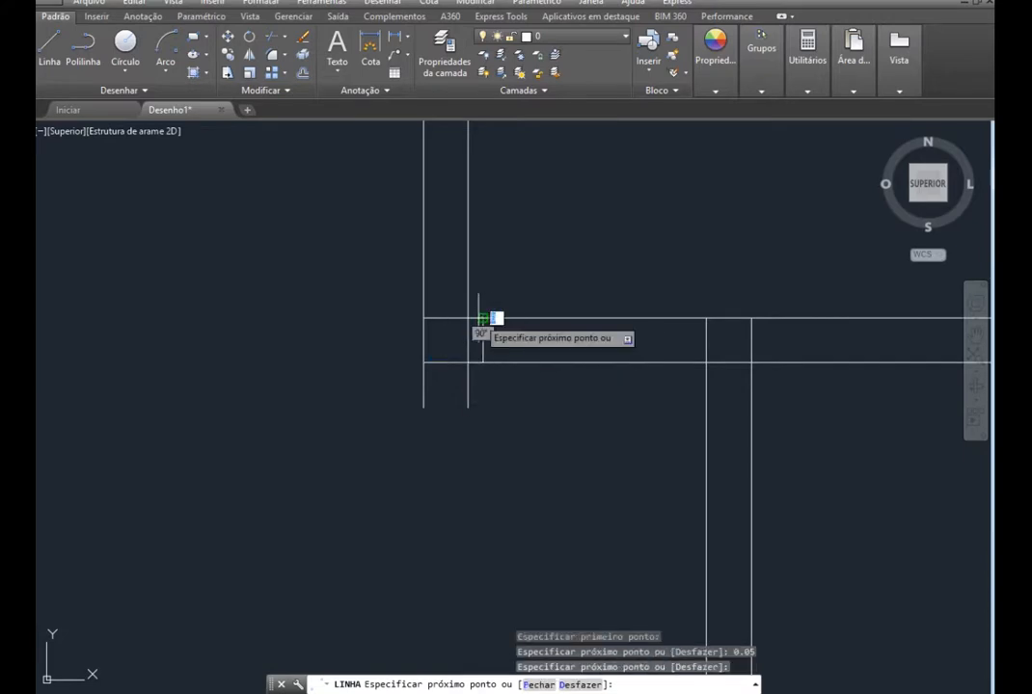
pyautogui.press('Escape')
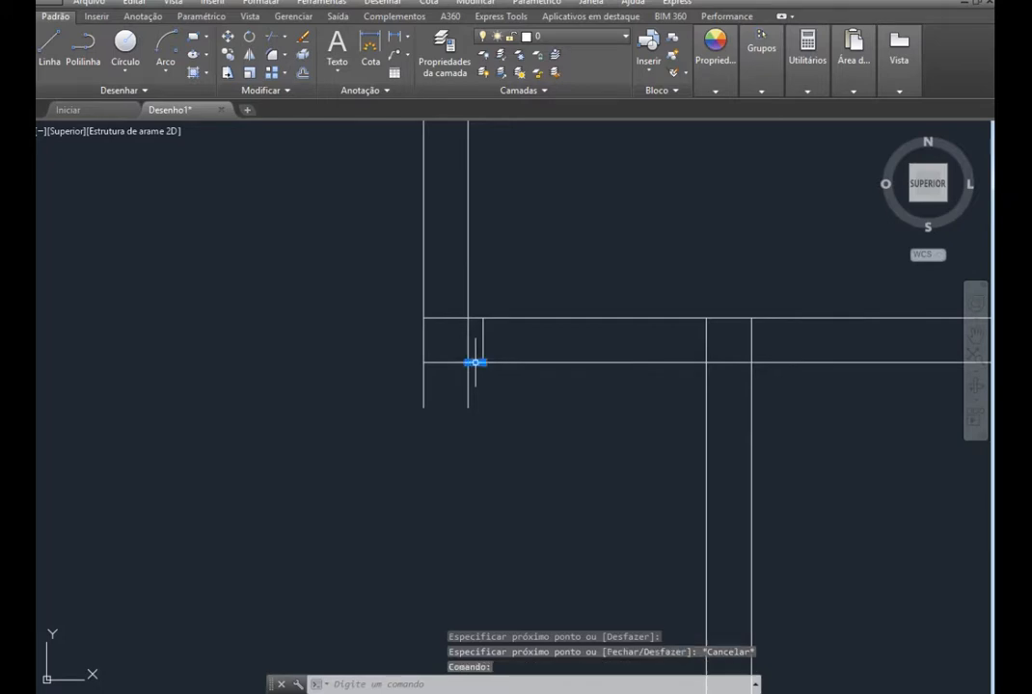
pyautogui.press('Delete')
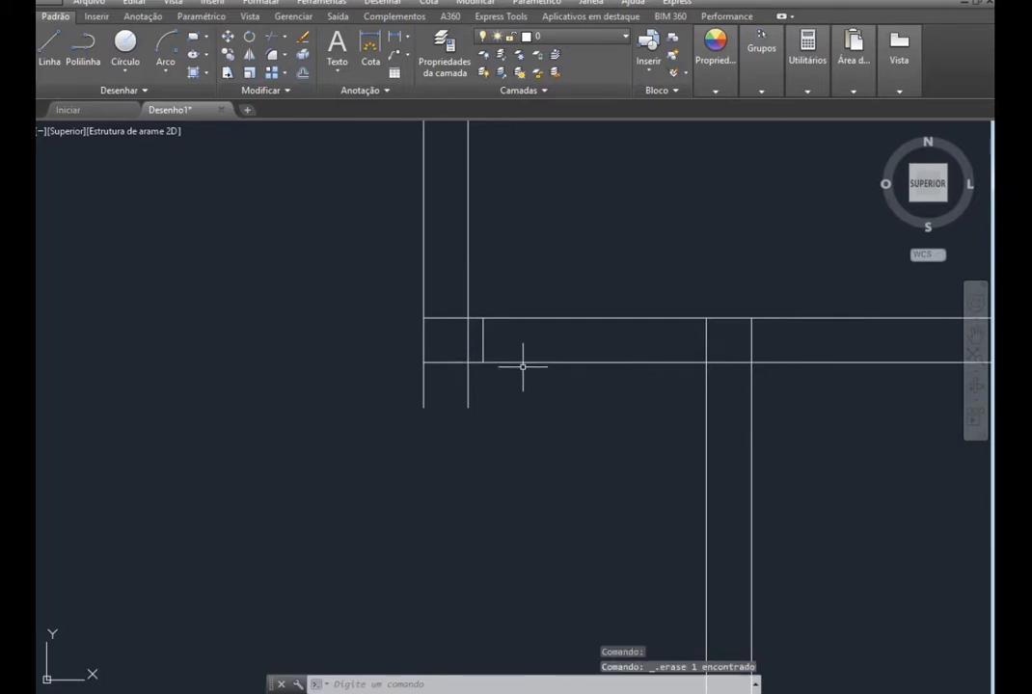
pyautogui.click(227, 56)
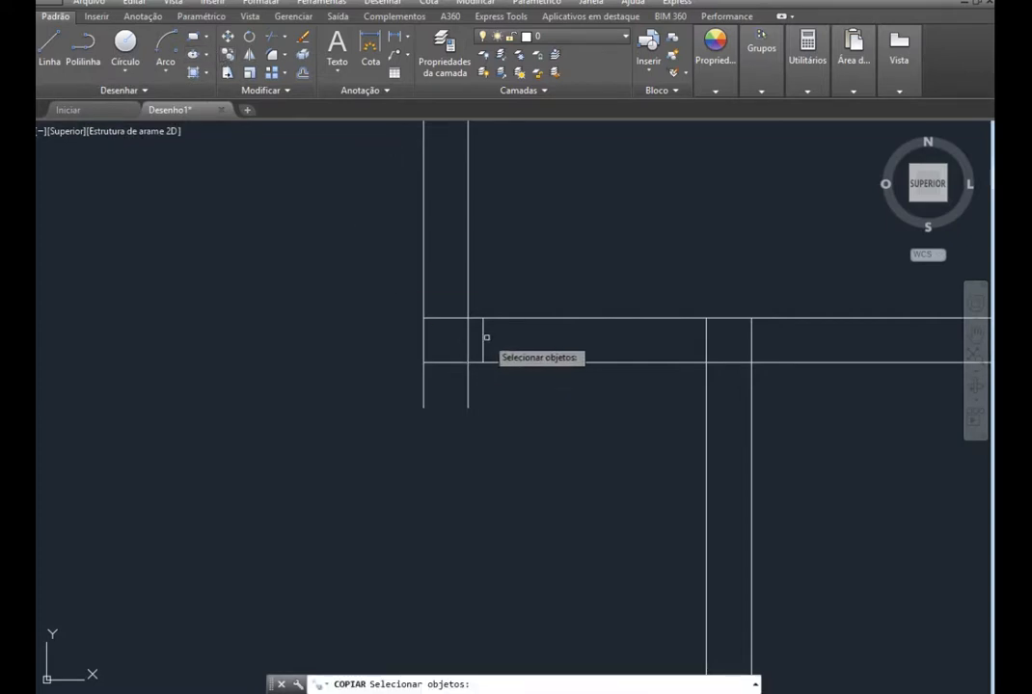
pyautogui.click(483, 338)
pyautogui.press('Return')
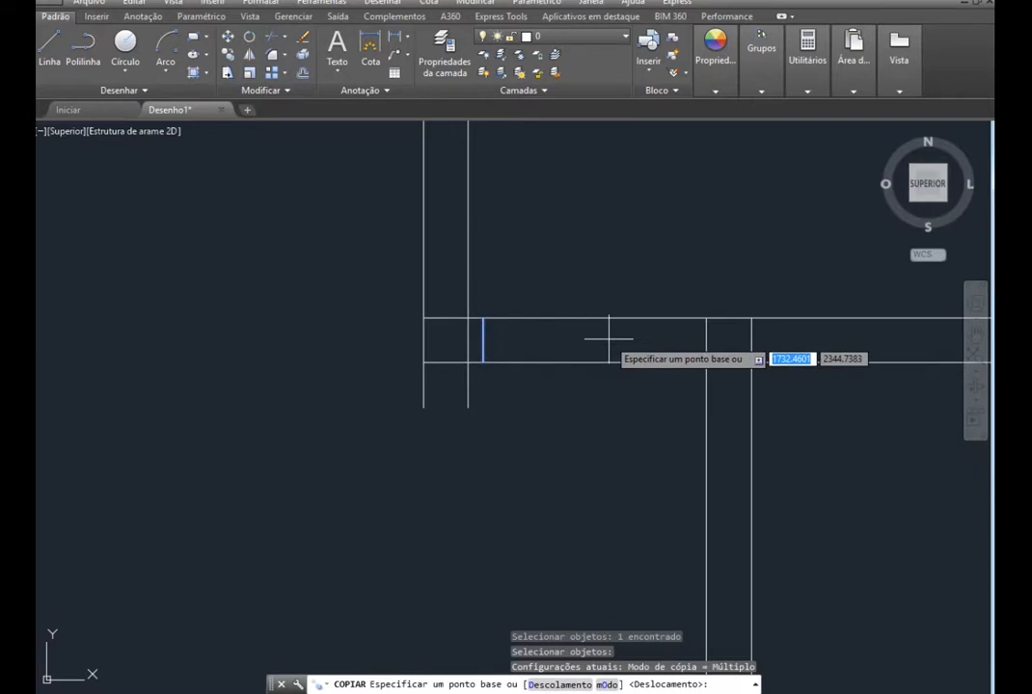
pyautogui.write('.7')
pyautogui.press('Return')
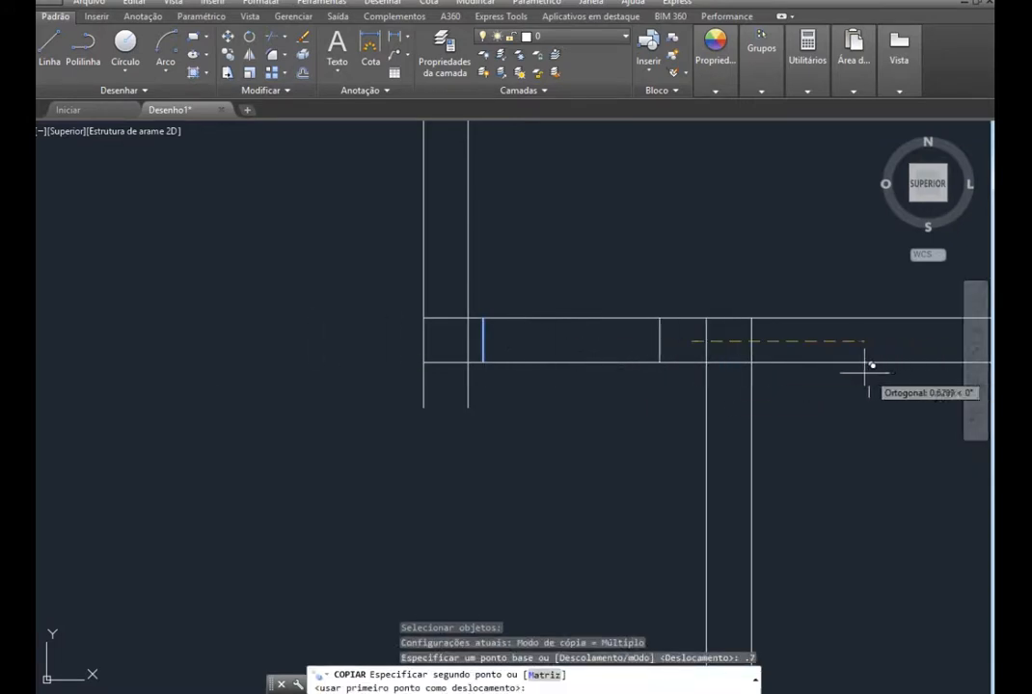
pyautogui.press('Escape')
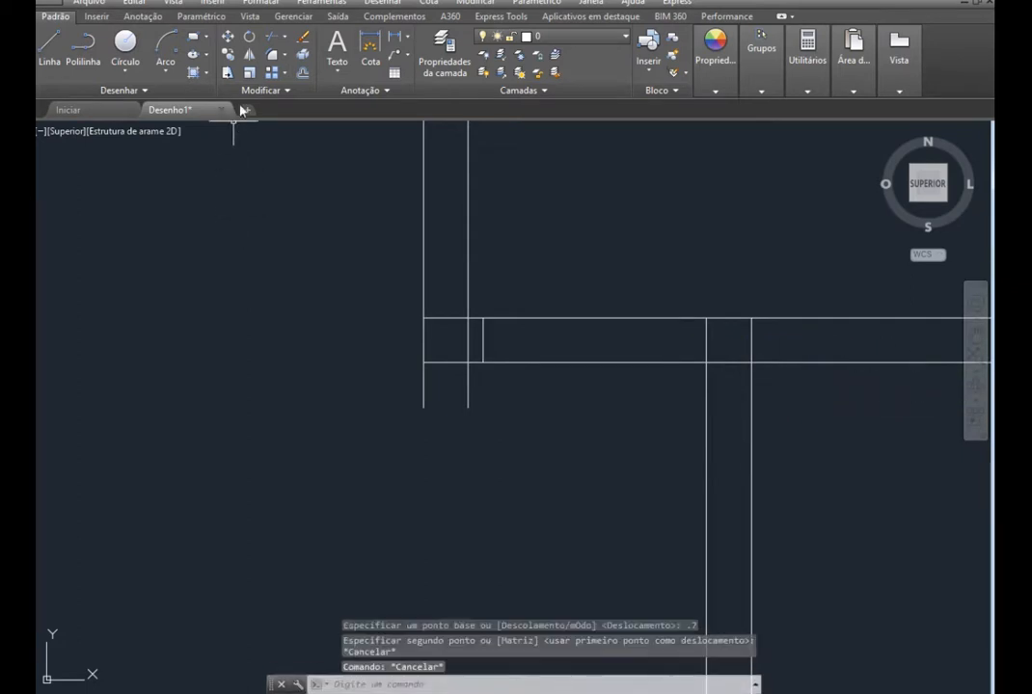
pyautogui.click(228, 55)
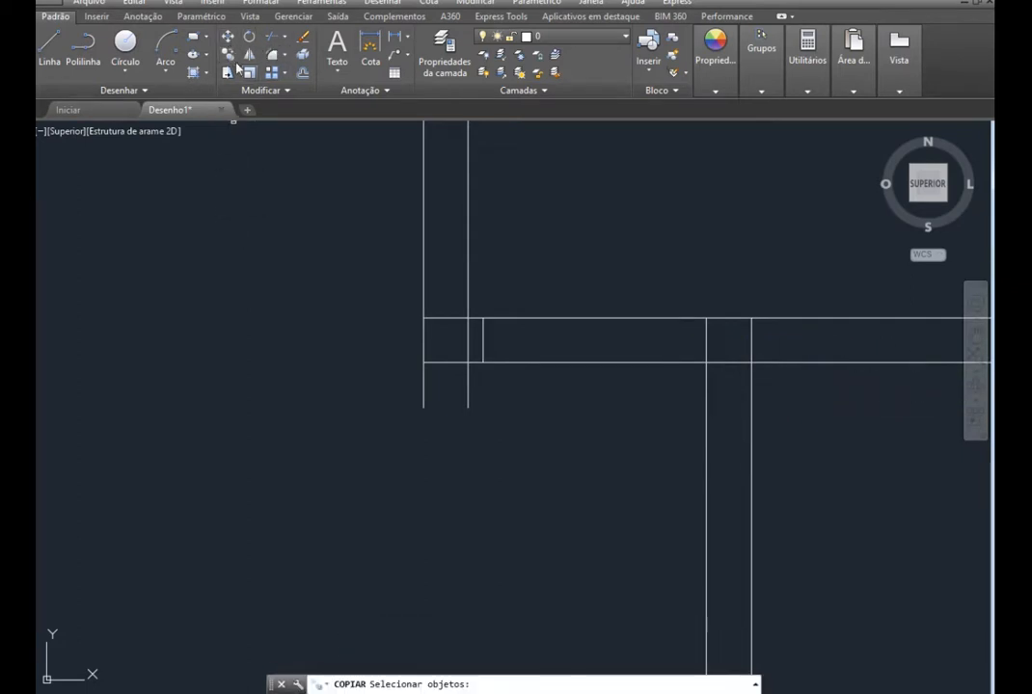
pyautogui.click(484, 337)
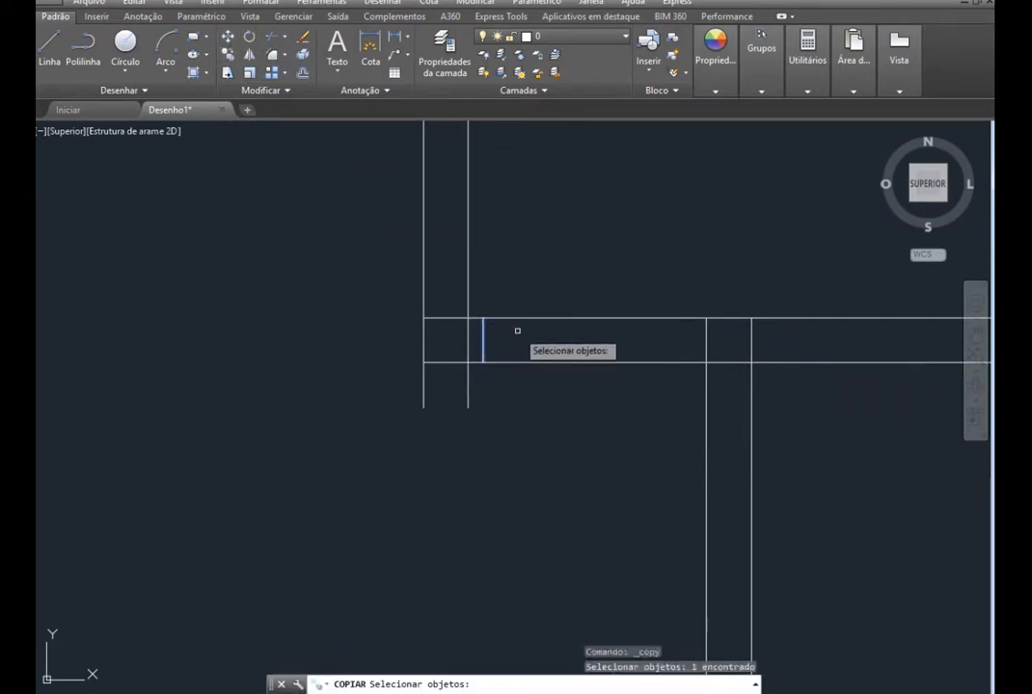
pyautogui.press('Return')
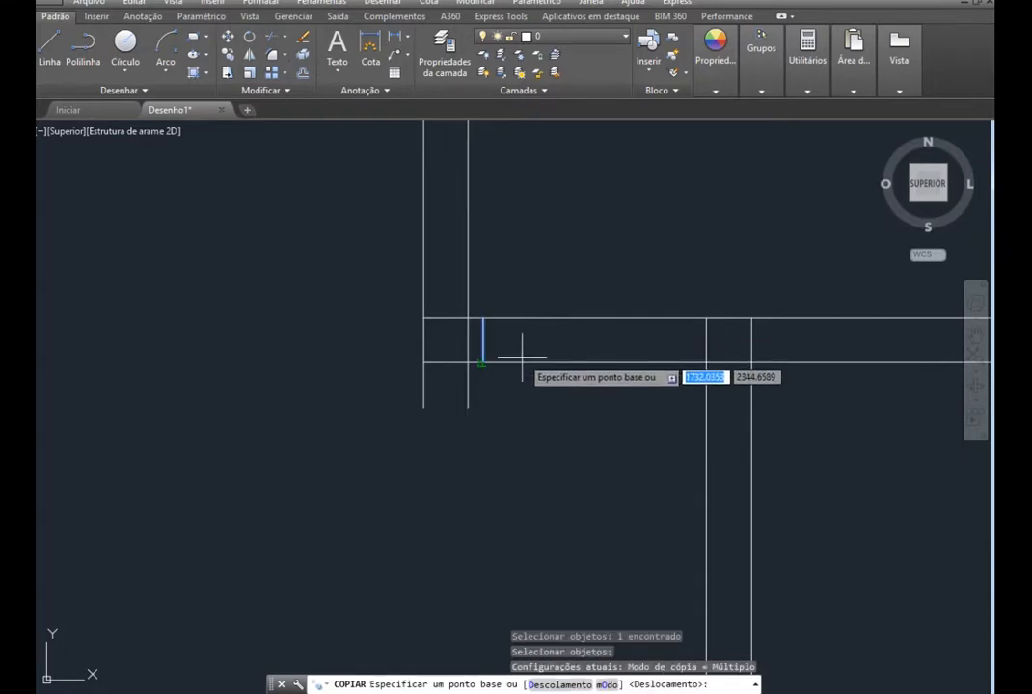
pyautogui.write('.7')
pyautogui.press('Return')
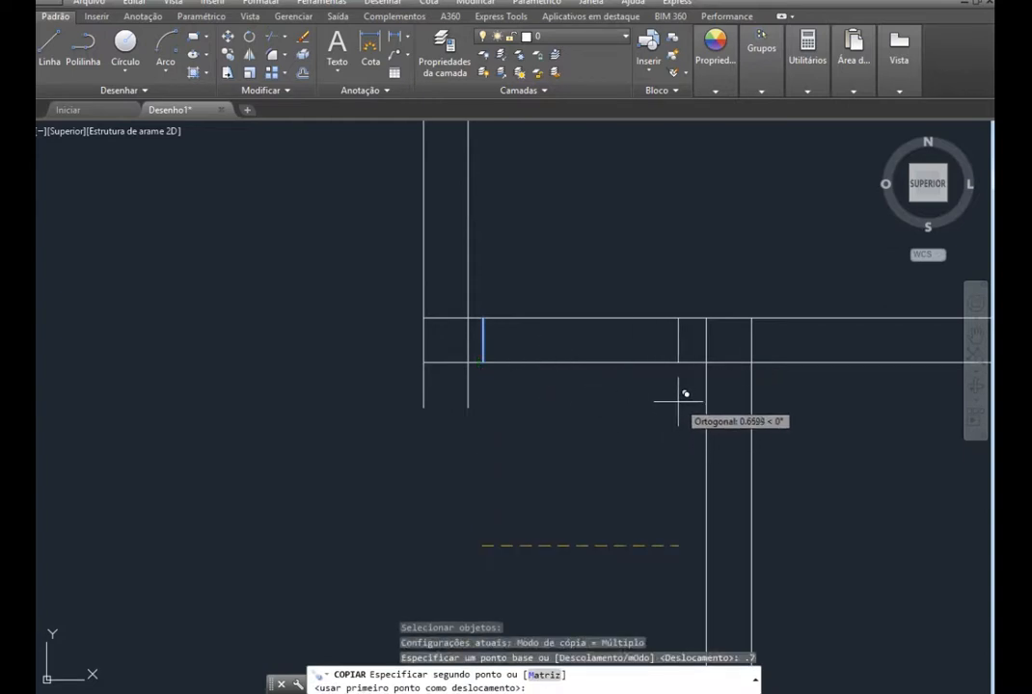
pyautogui.press('Escape')
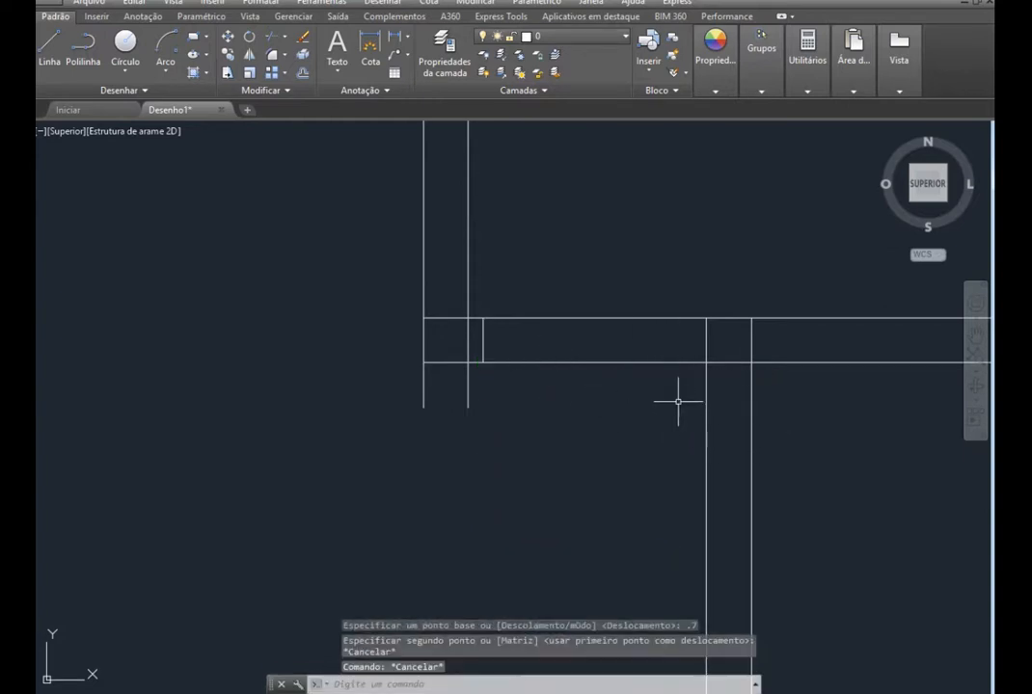
# Try offsetting the jamb line by 0.7 along Dormitório 1's lower wall, and undo the offset
pyautogui.click(302, 74)
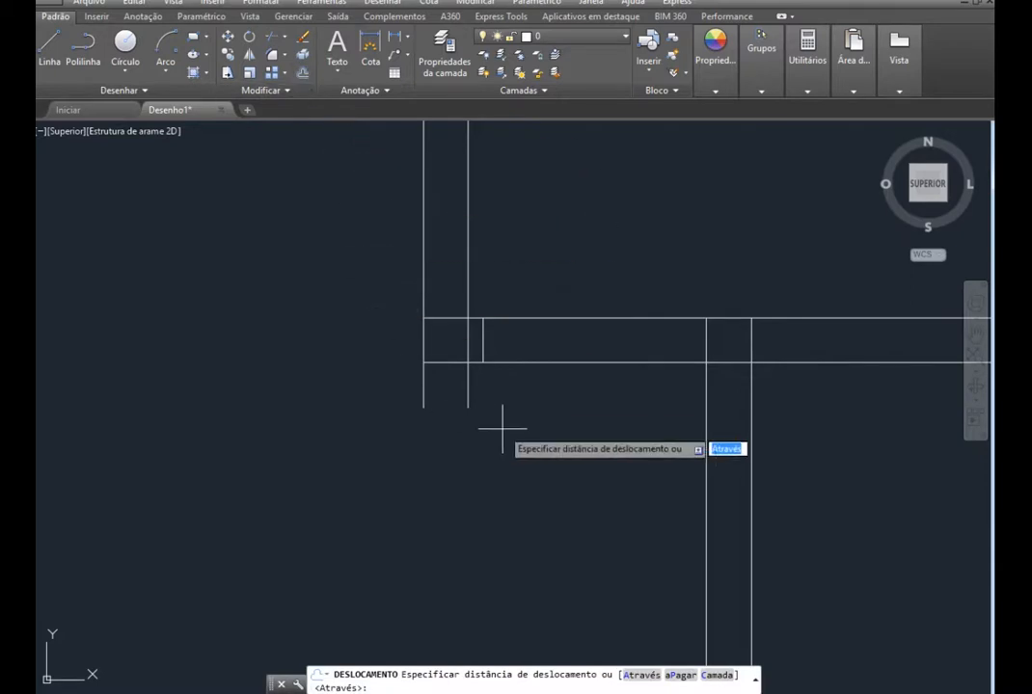
pyautogui.write('.7')
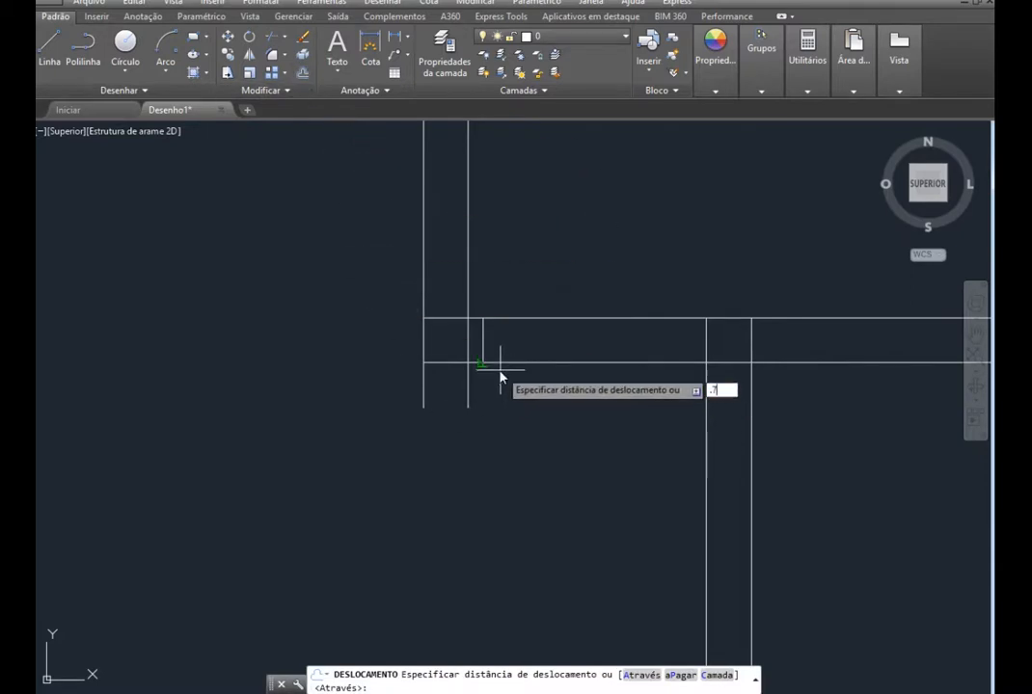
pyautogui.press('Return')
pyautogui.click(484, 342)
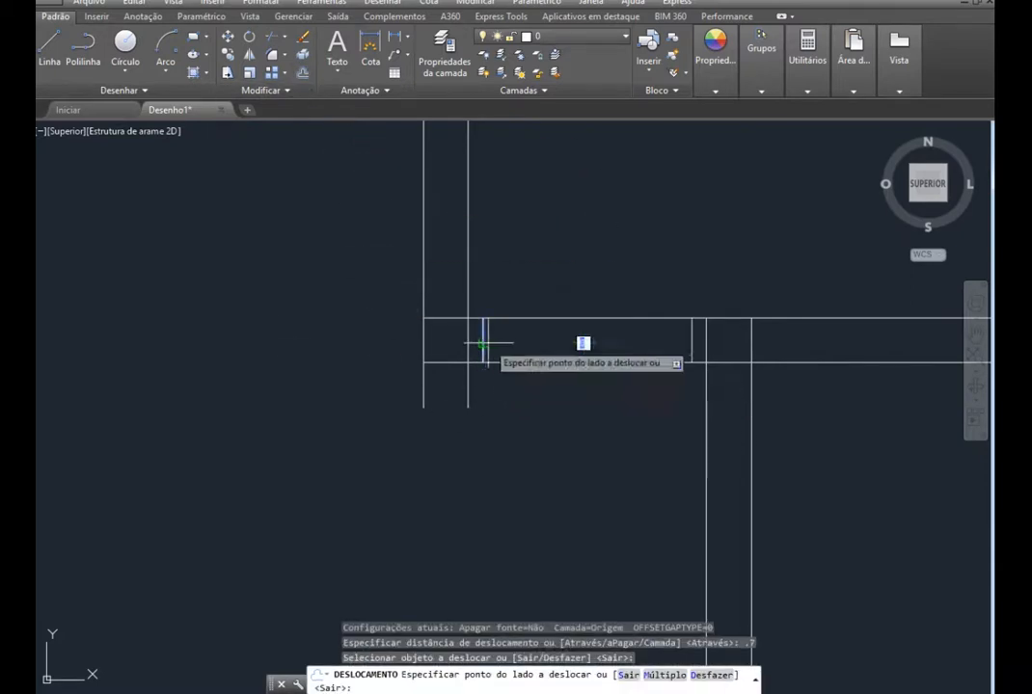
pyautogui.click(589, 353)
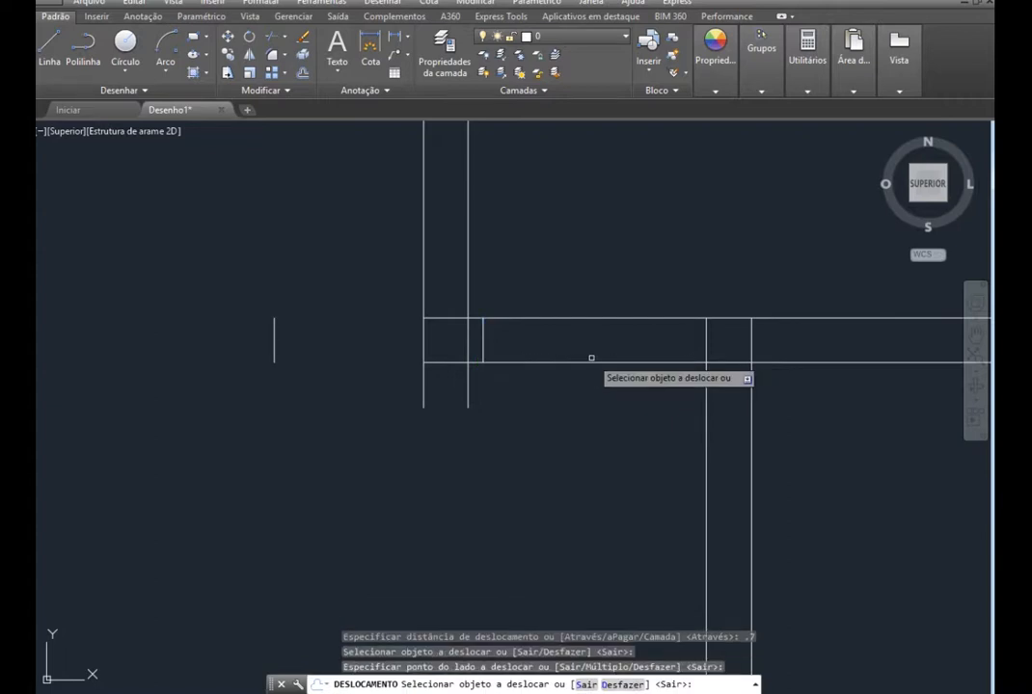
pyautogui.hotkey('ctrl', 'z')
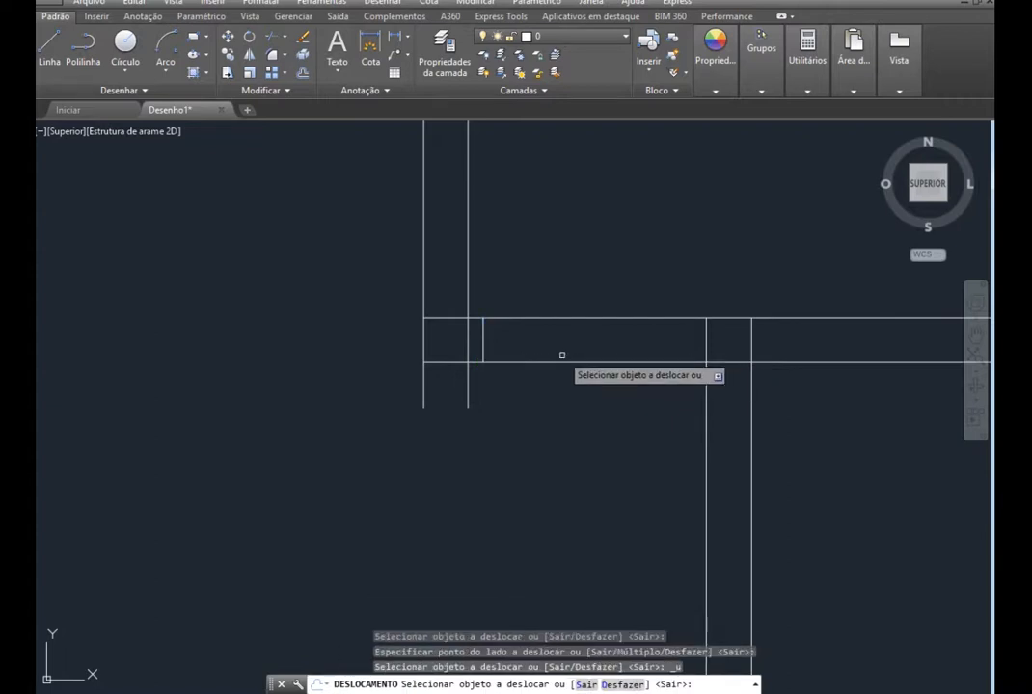
# Offset the jamb line 0.7 to the right along Dormitório 1's lower wall for the door's other side
pyautogui.click(303, 73)
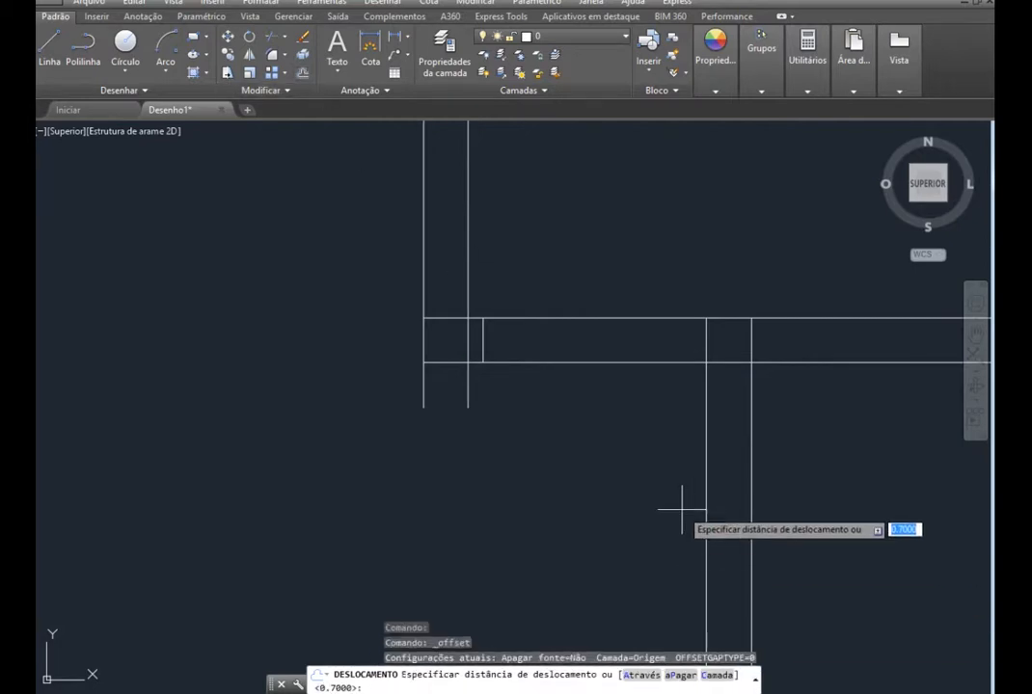
pyautogui.write('.7')
pyautogui.press('Return')
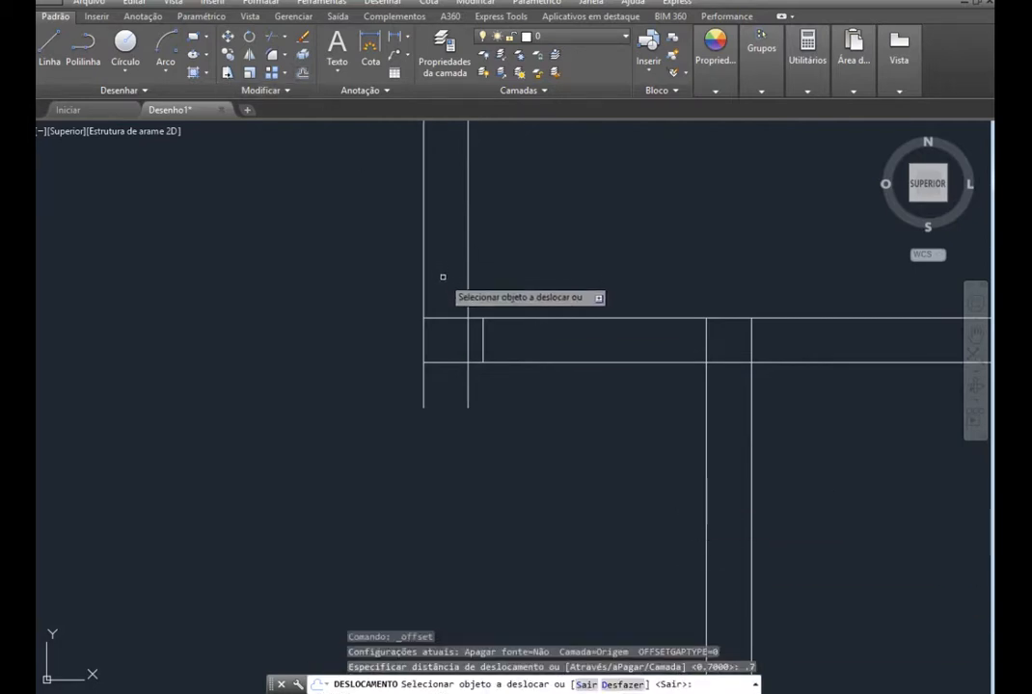
pyautogui.click(483, 336)
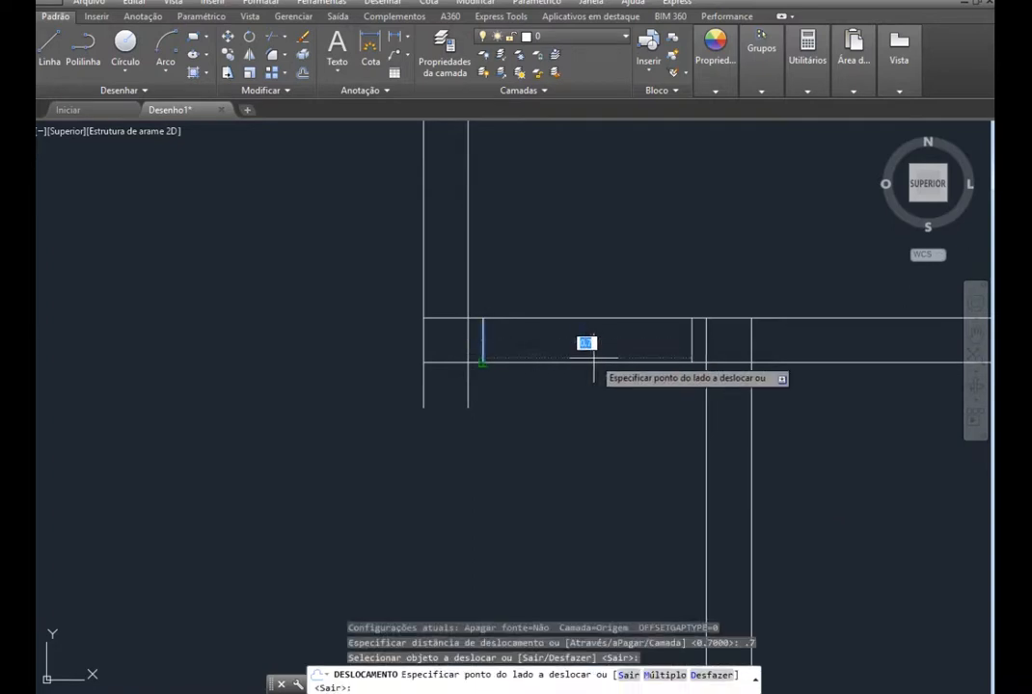
pyautogui.click(688, 342)
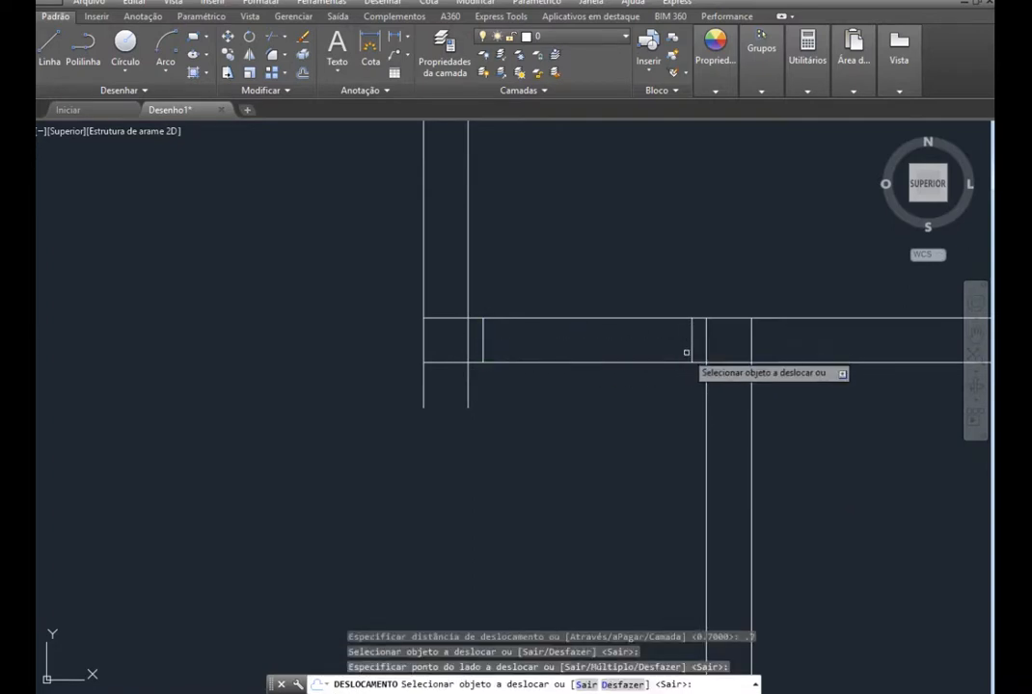
pyautogui.press('Escape')
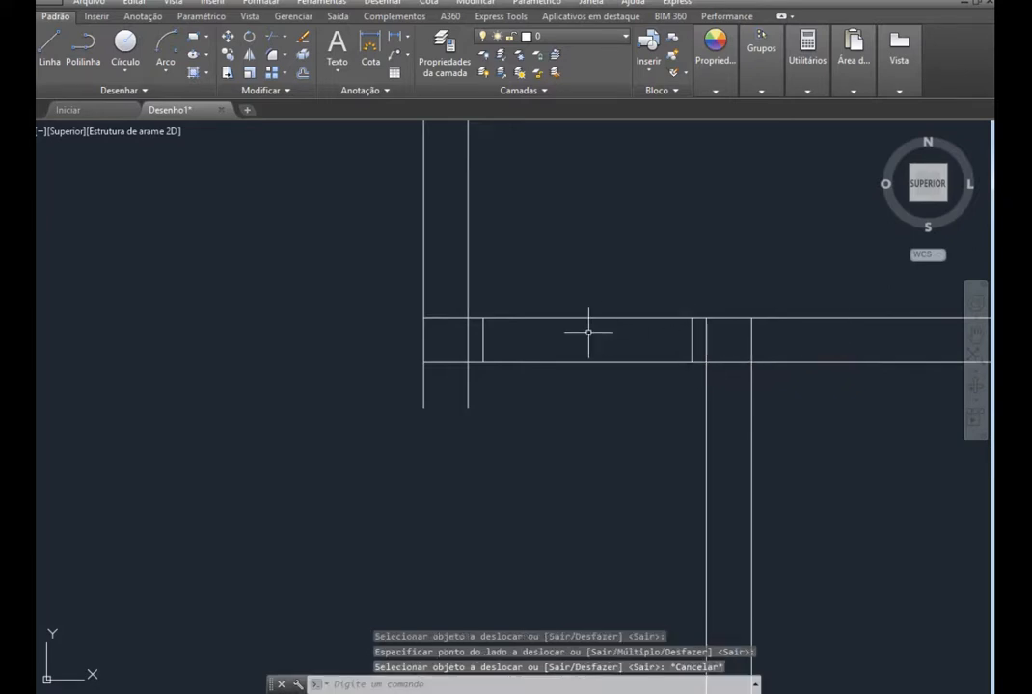
# Copy both door jamb lines 1.35 straight down onto the wall along the hall's lower side
pyautogui.scroll(-2, 588, 332)
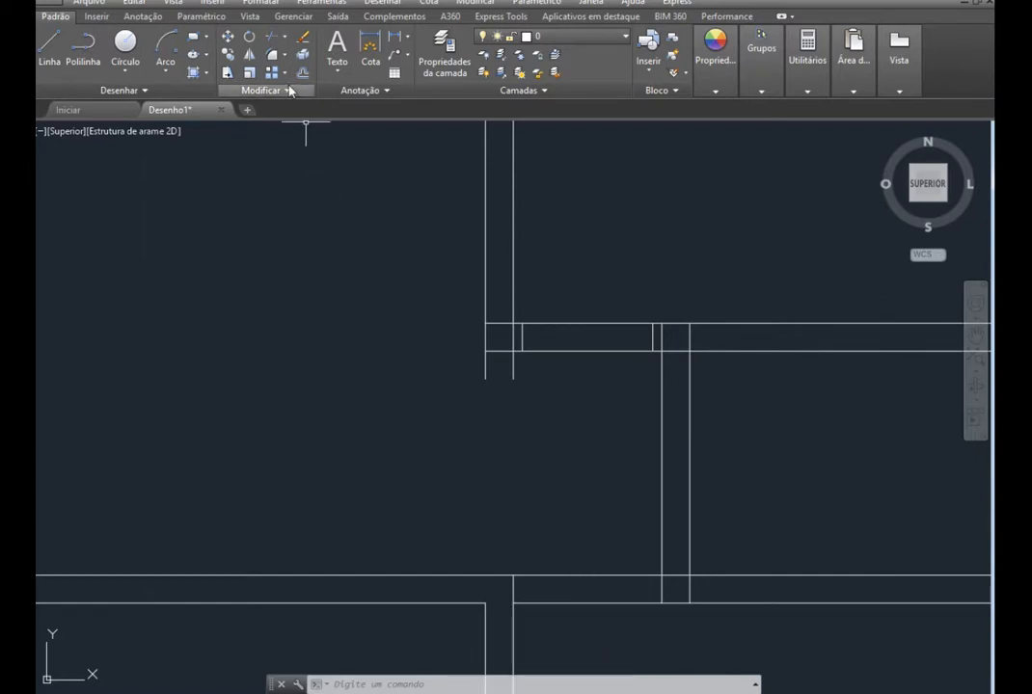
pyautogui.click(228, 54)
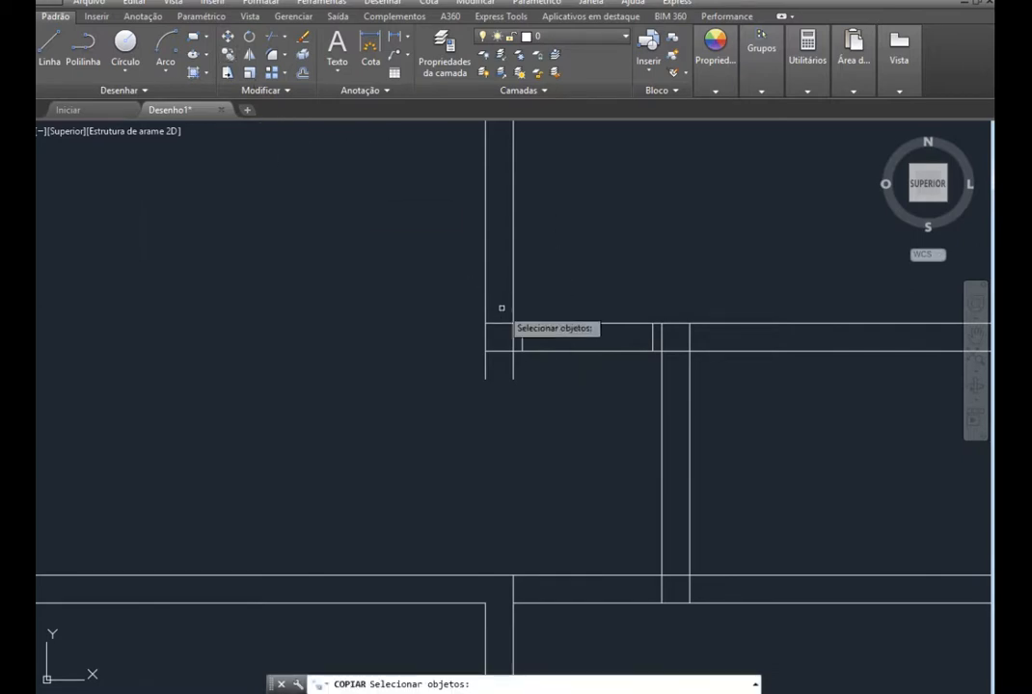
pyautogui.click(524, 330)
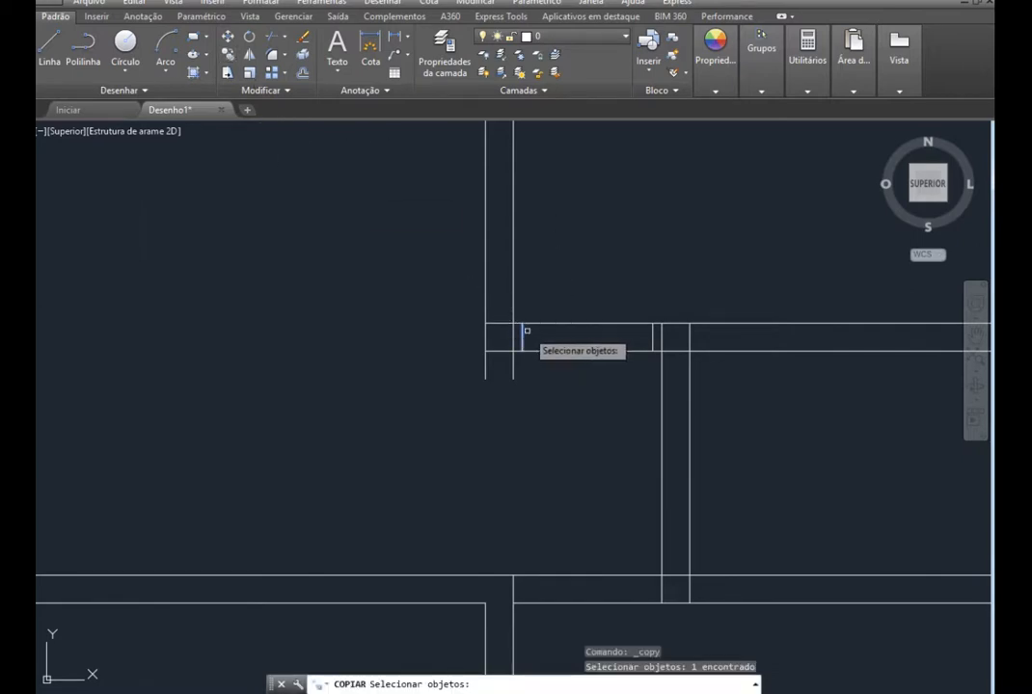
pyautogui.click(652, 335)
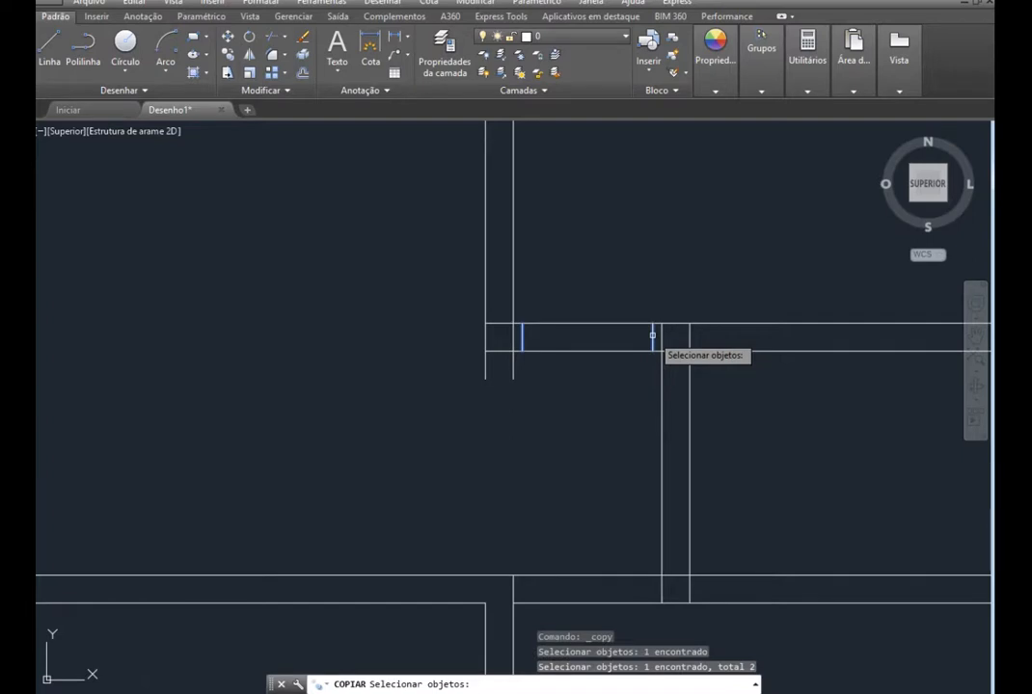
pyautogui.press('Return')
pyautogui.click(659, 342)
pyautogui.scroll(3, 658, 595)
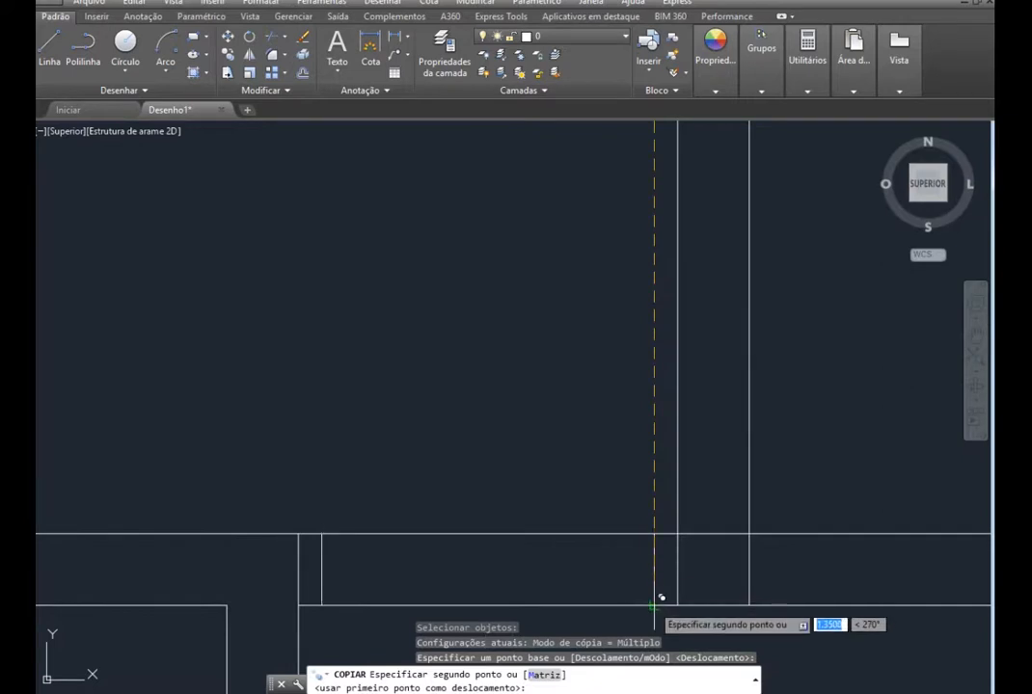
pyautogui.click(656, 603)
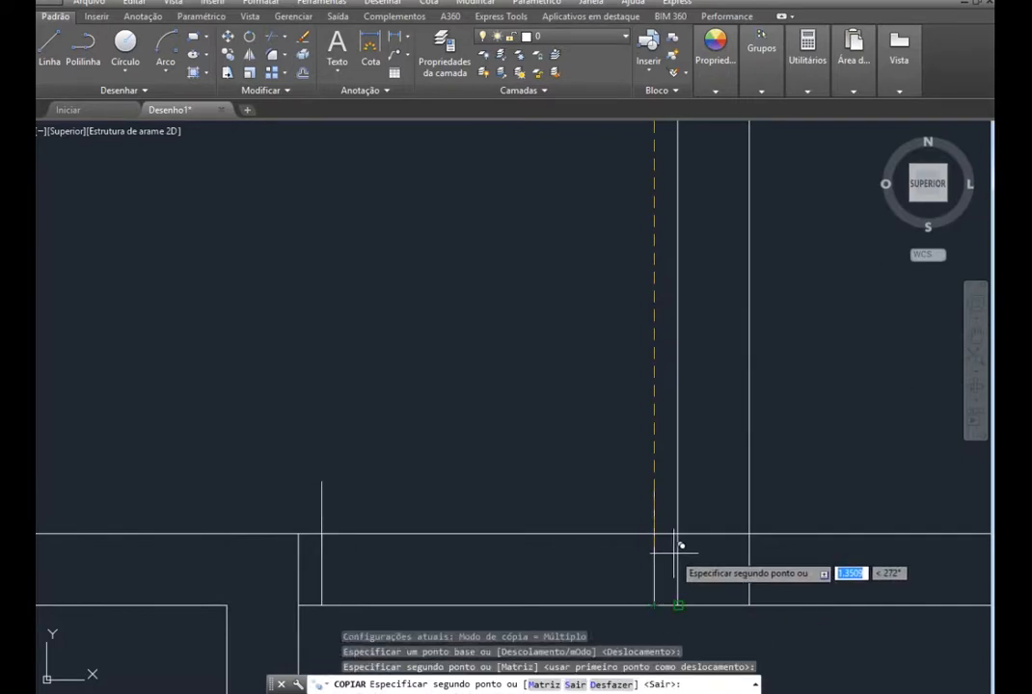
pyautogui.press('Escape')
pyautogui.scroll(-4, 601, 486)
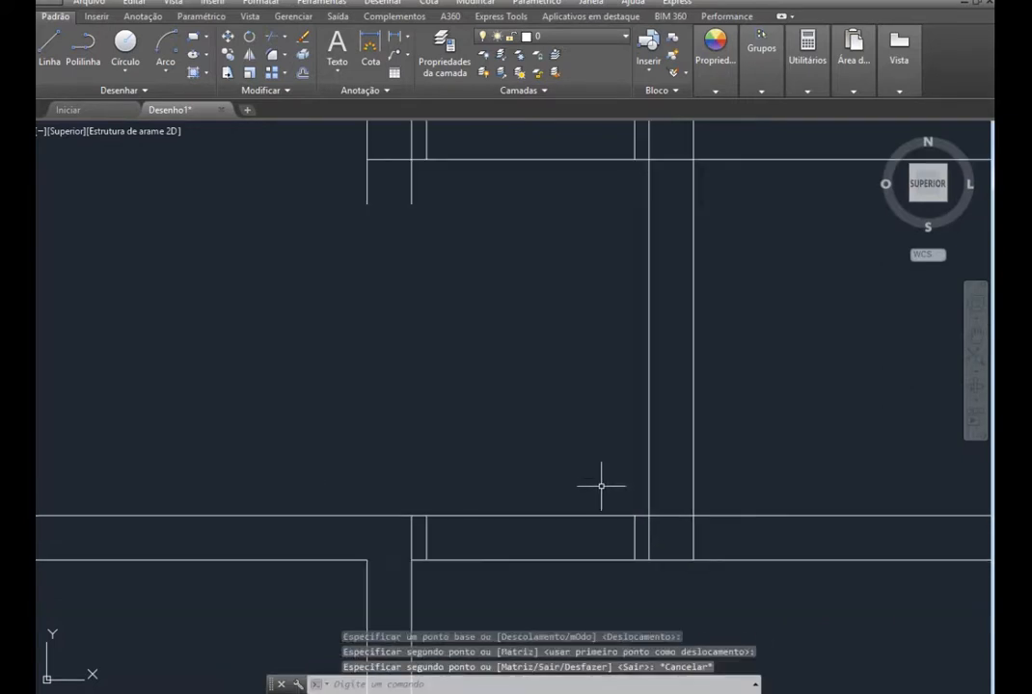
# Draw a jamb line across the wall at the hall's right end, 0.05 below its upper corner, and delete the helper segment
pyautogui.scroll(2, 609, 289)
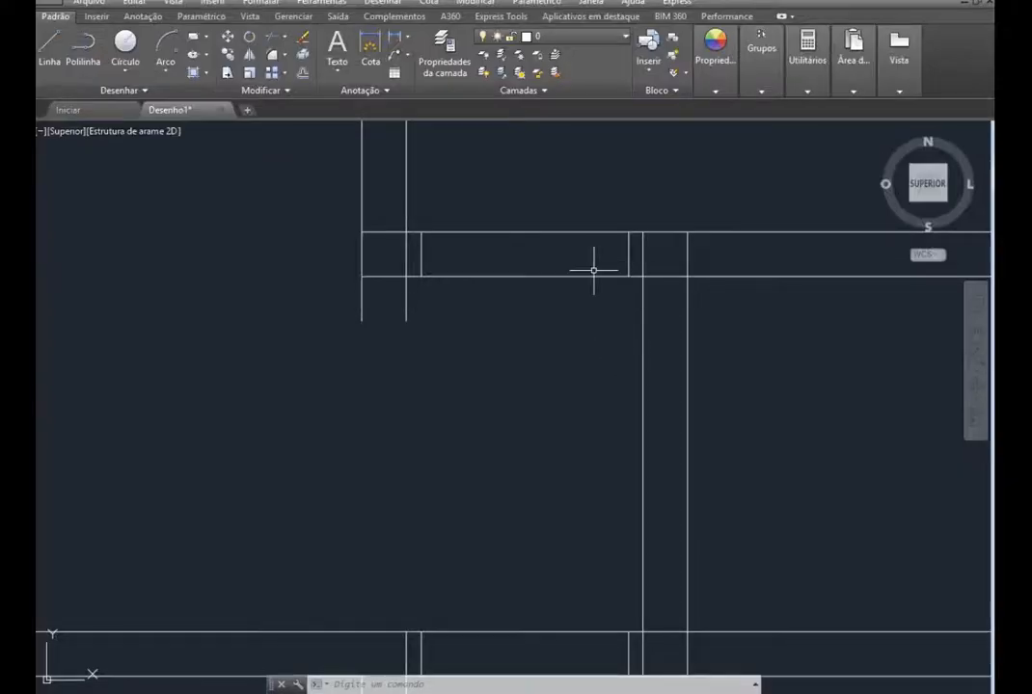
pyautogui.click(50, 46)
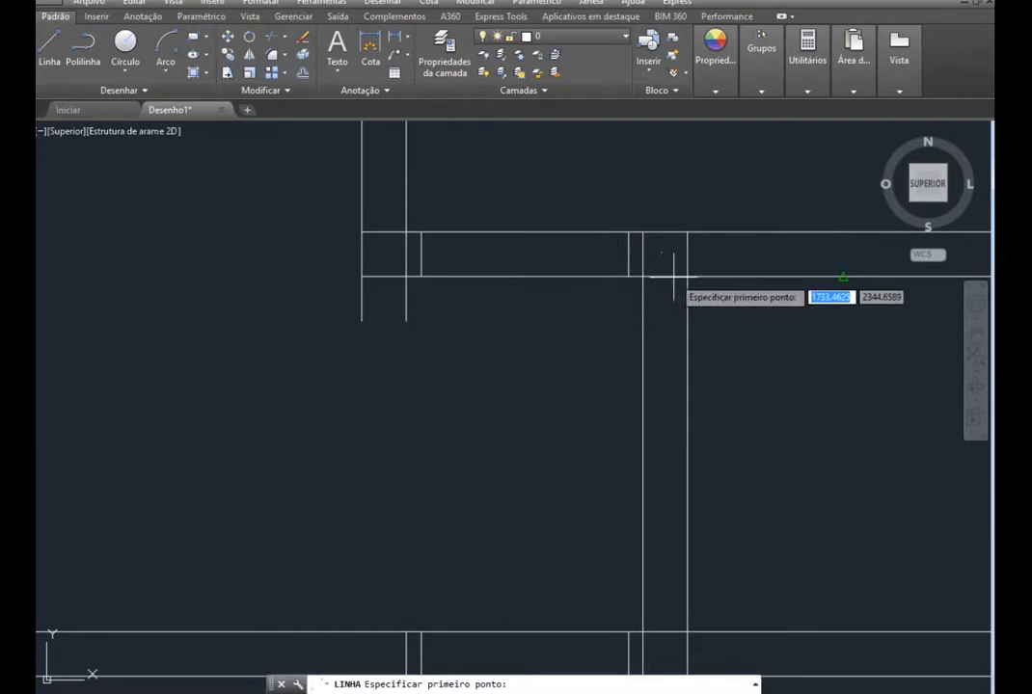
pyautogui.click(642, 277)
pyautogui.write('0.05')
pyautogui.press('Return')
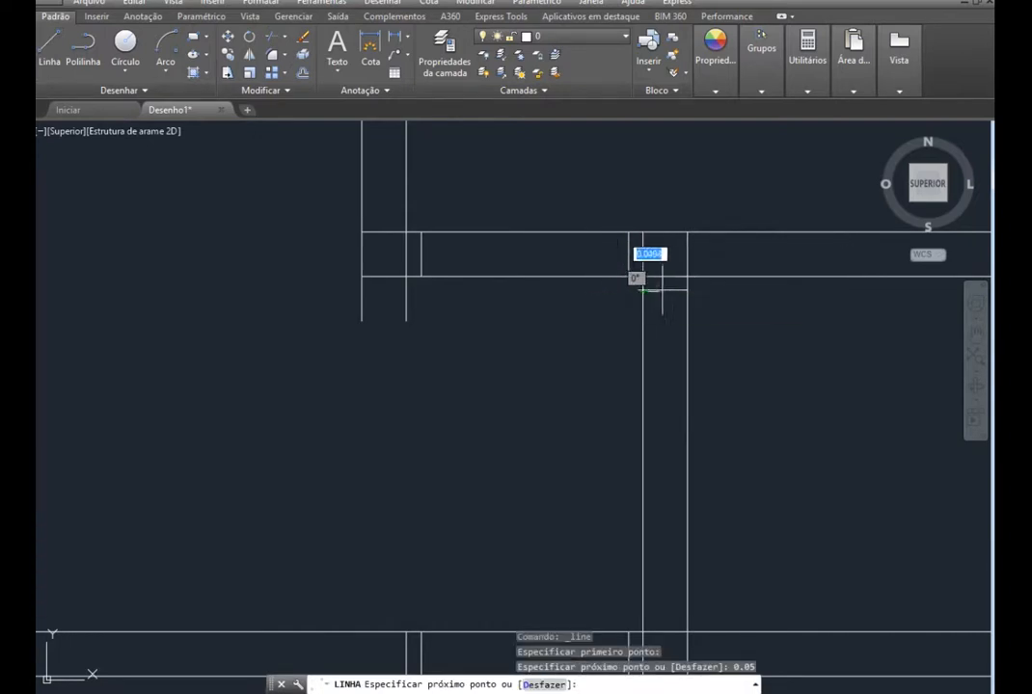
pyautogui.click(687, 290)
pyautogui.press('Escape')
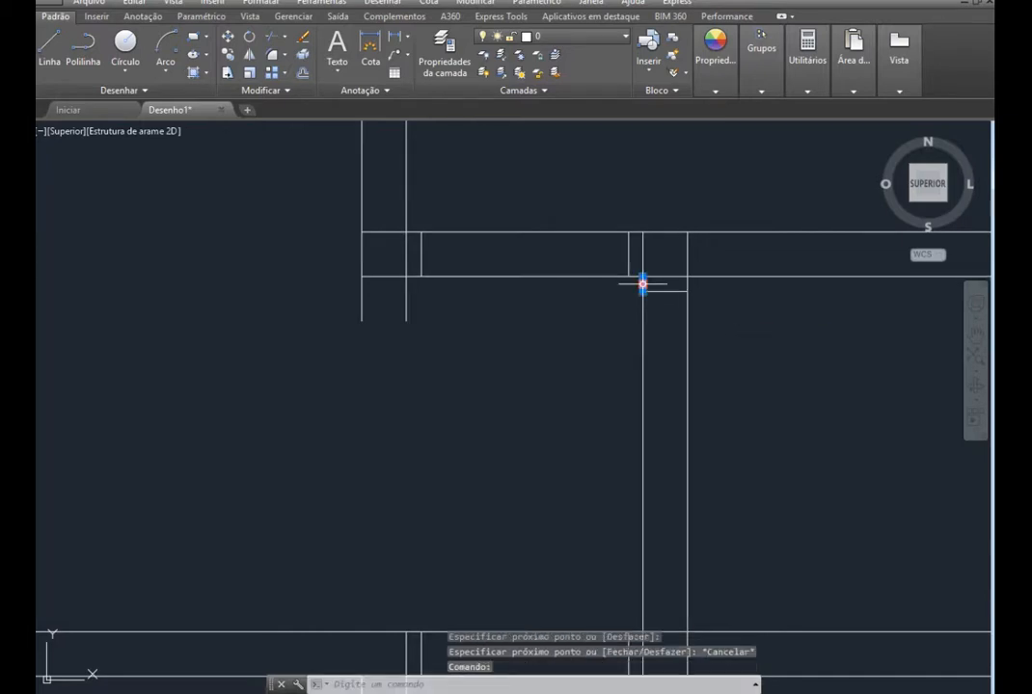
pyautogui.press('Delete')
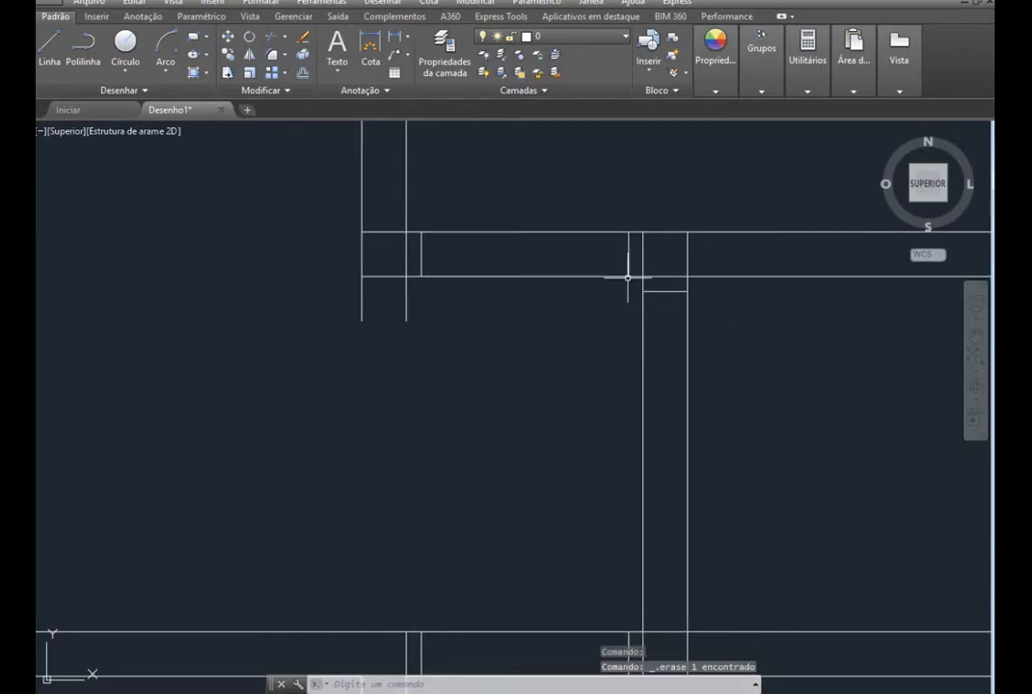
# Offset the jamb line in the hall's right end wall 0.6 downward for the opening's other side
pyautogui.click(303, 72)
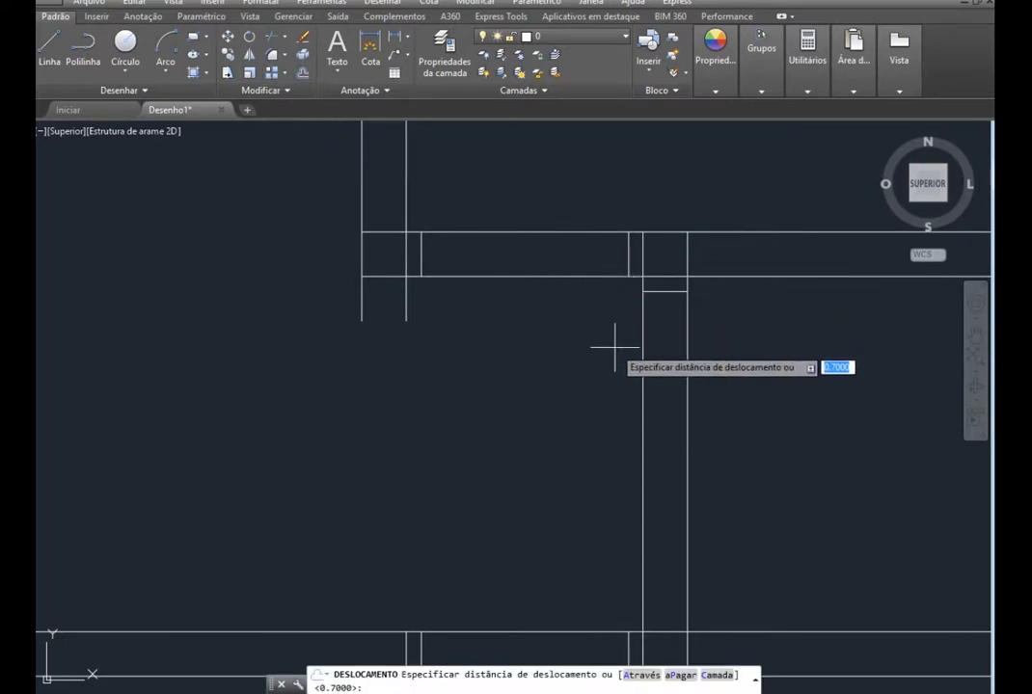
pyautogui.write('.6')
pyautogui.press('Return')
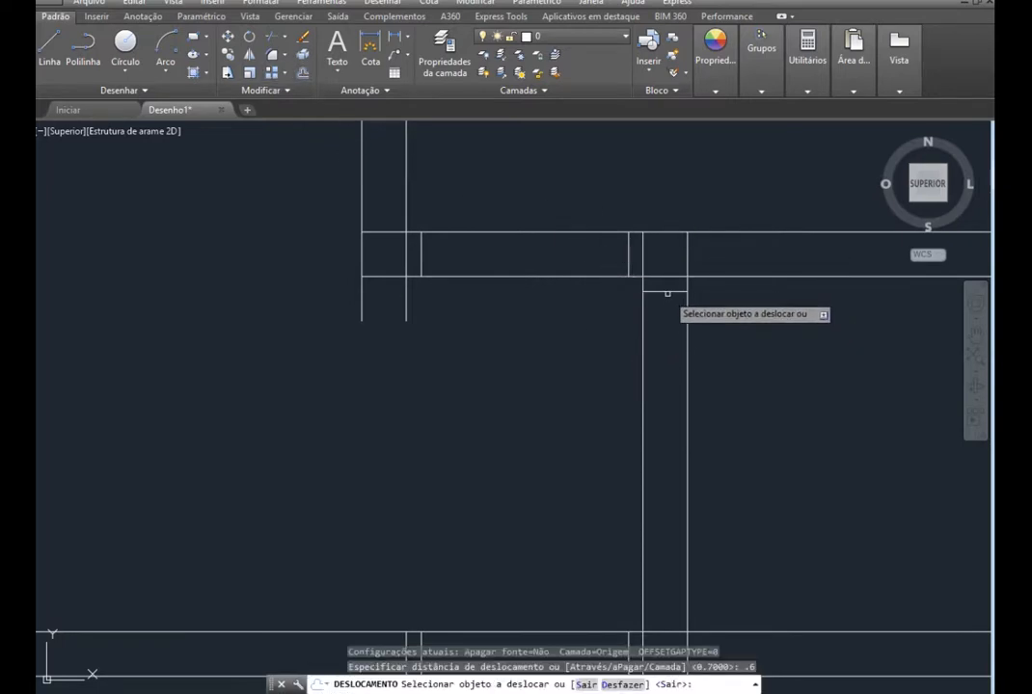
pyautogui.click(666, 292)
pyautogui.click(665, 399)
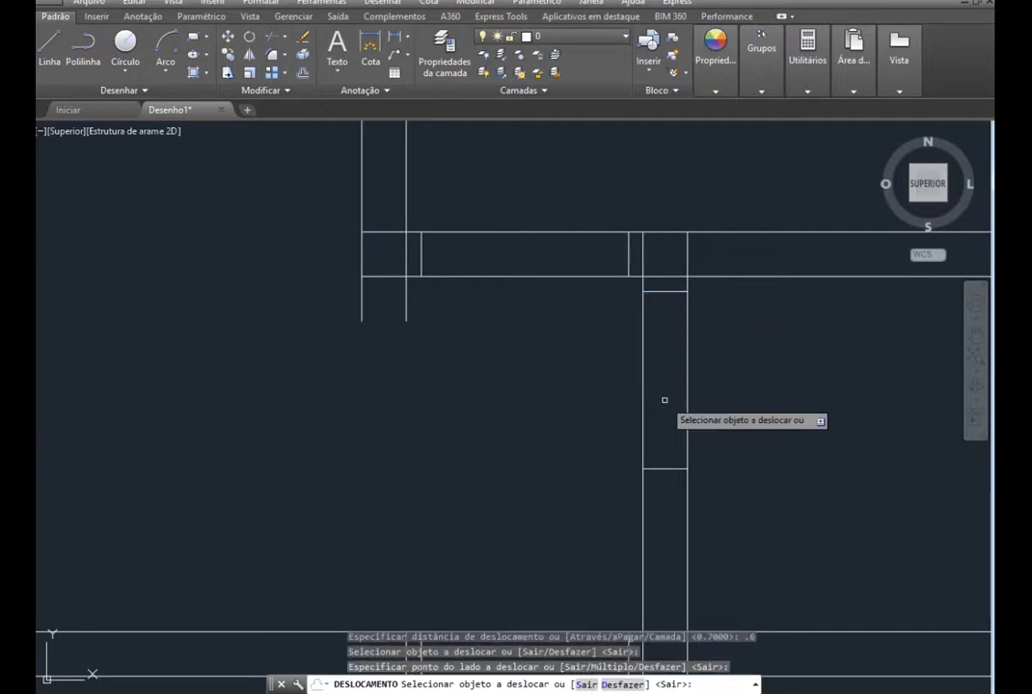
pyautogui.press('Escape')
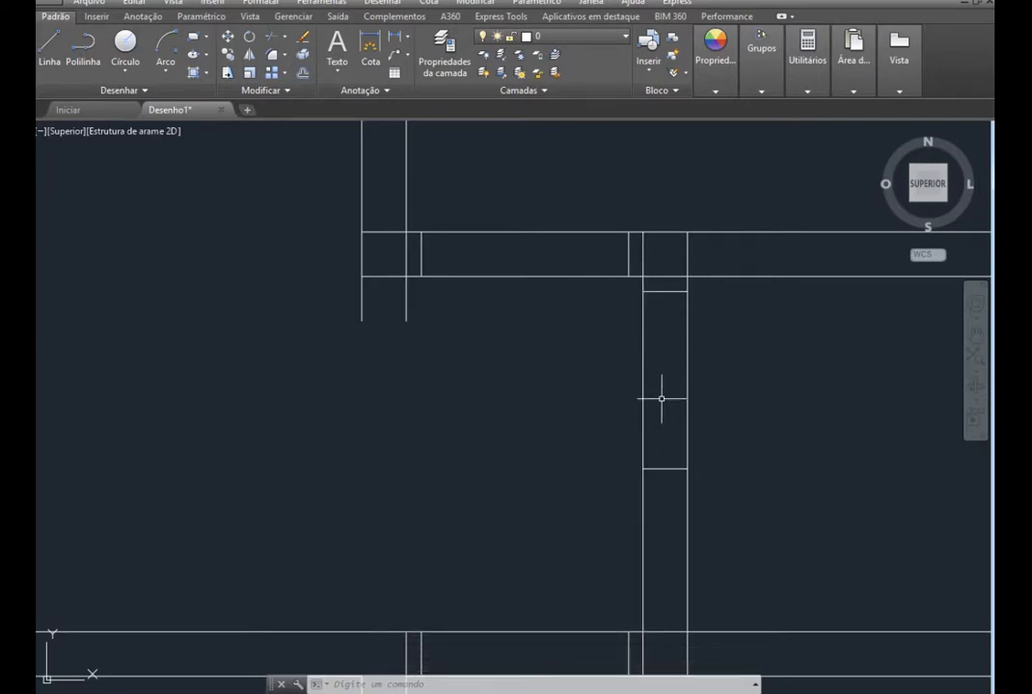
# Draw a vertical line joining the midpoints of the two jamb lines in the hall's right end wall
pyautogui.click(49, 48)
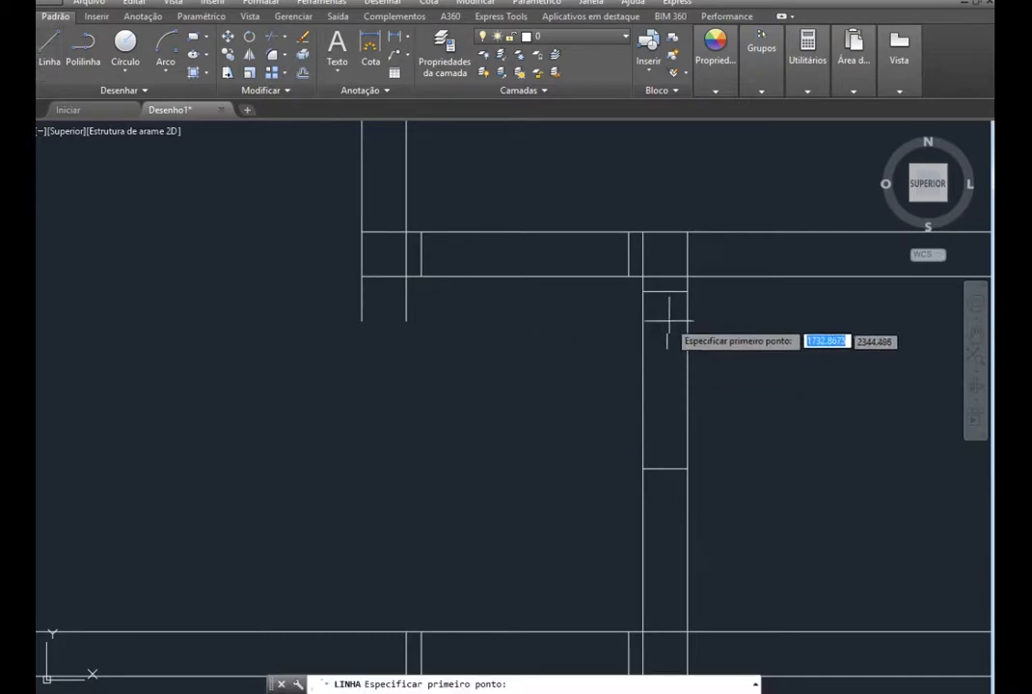
pyautogui.click(665, 292)
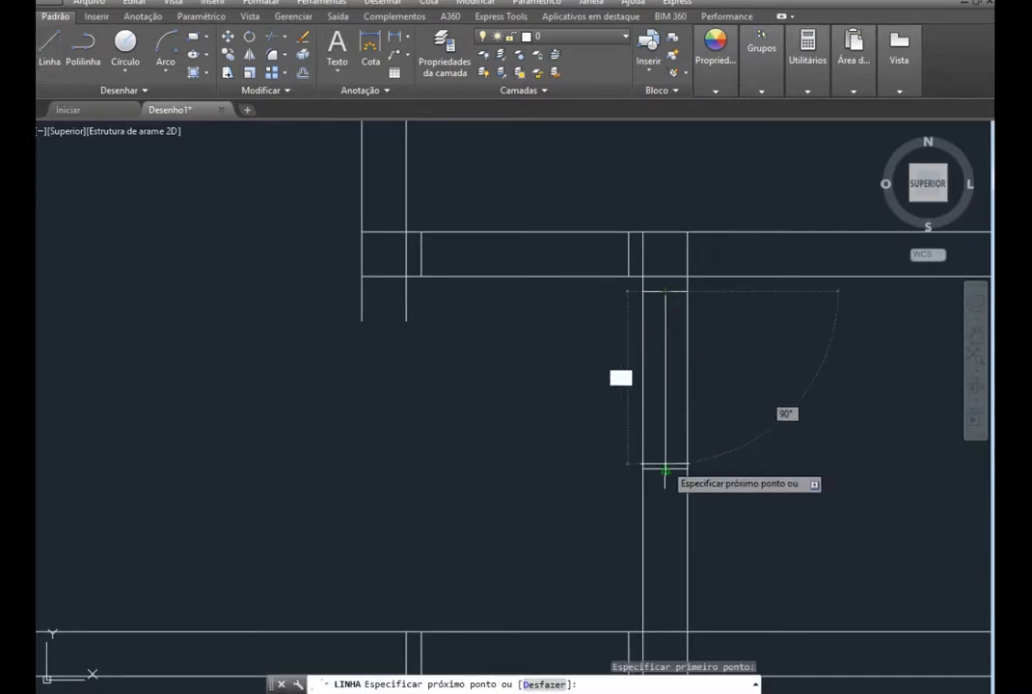
pyautogui.click(665, 470)
pyautogui.press('Escape')
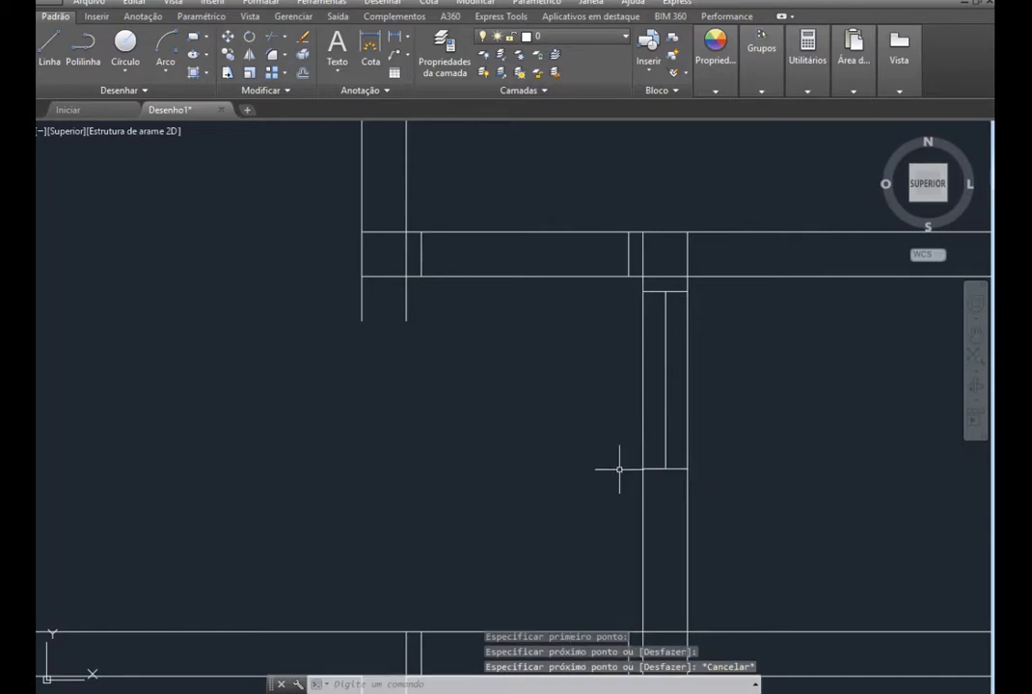
# Draw a horizontal line from the midpoint of the hall end opening's centre line leftward past the living room partition
pyautogui.click(53, 44)
pyautogui.click(665, 381)
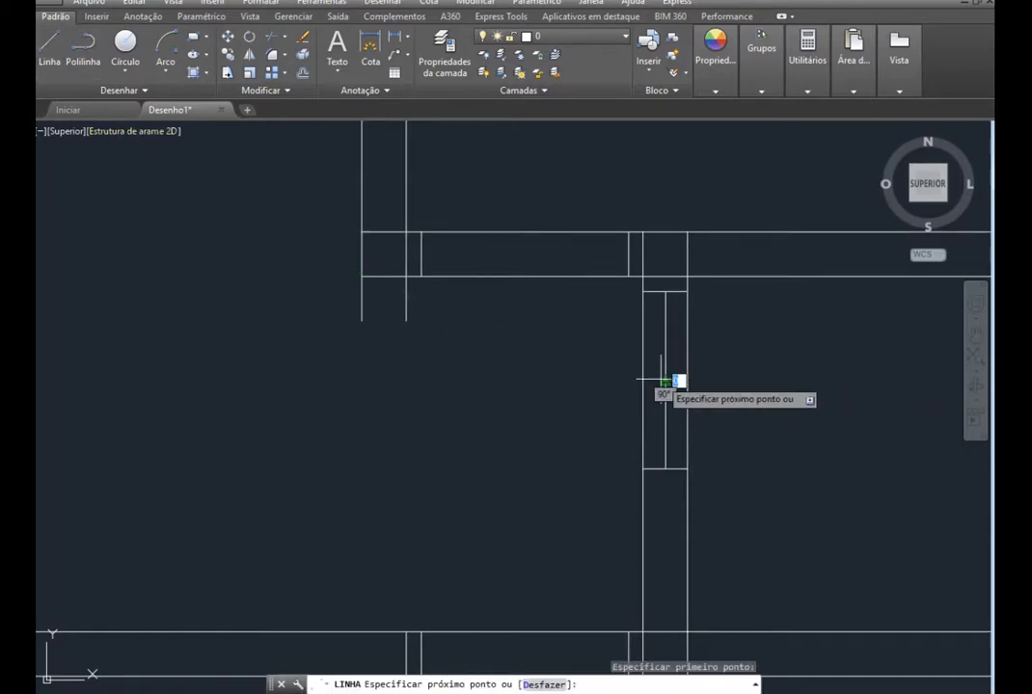
pyautogui.click(309, 326)
pyautogui.press('Escape')
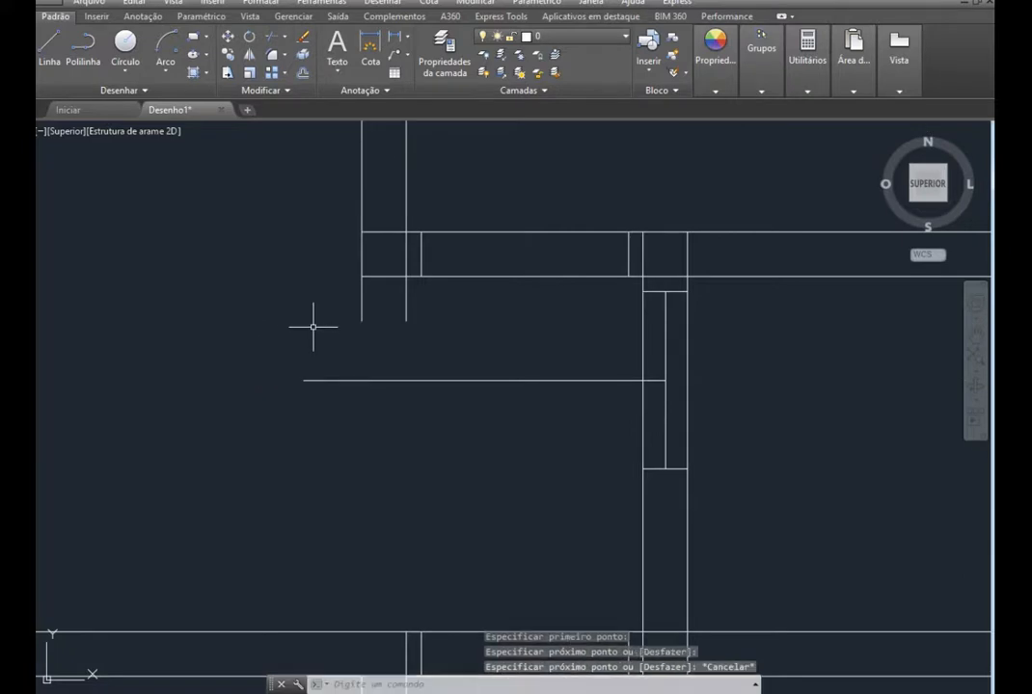
# Stretch both lines of the partition beside the hall straight down to the horizontal guide line
pyautogui.click(362, 319)
pyautogui.click(362, 319)
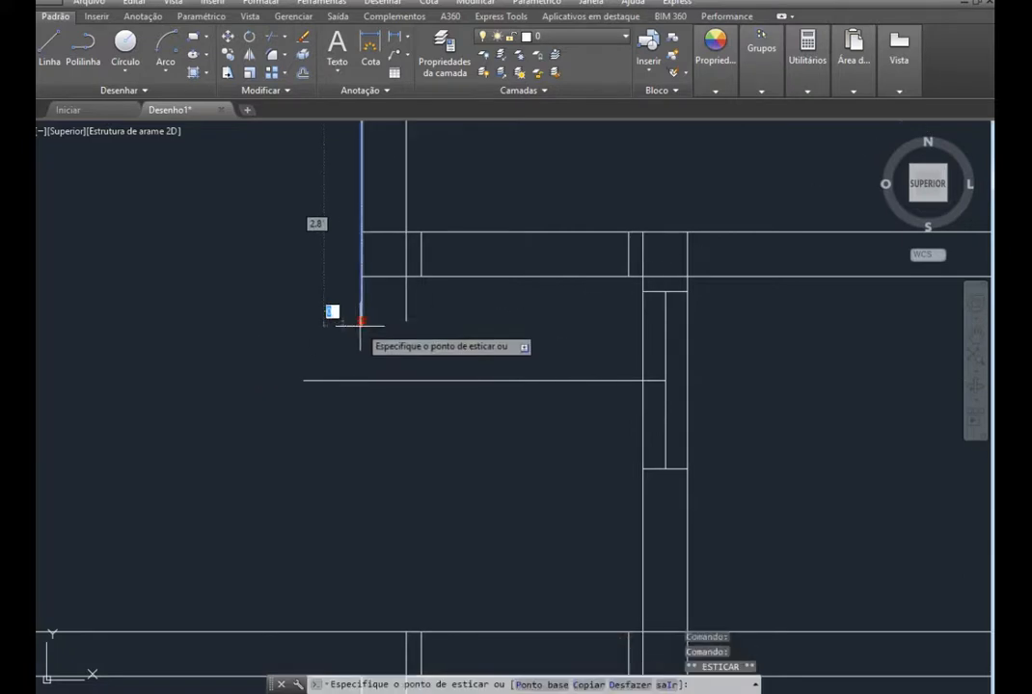
pyautogui.click(362, 381)
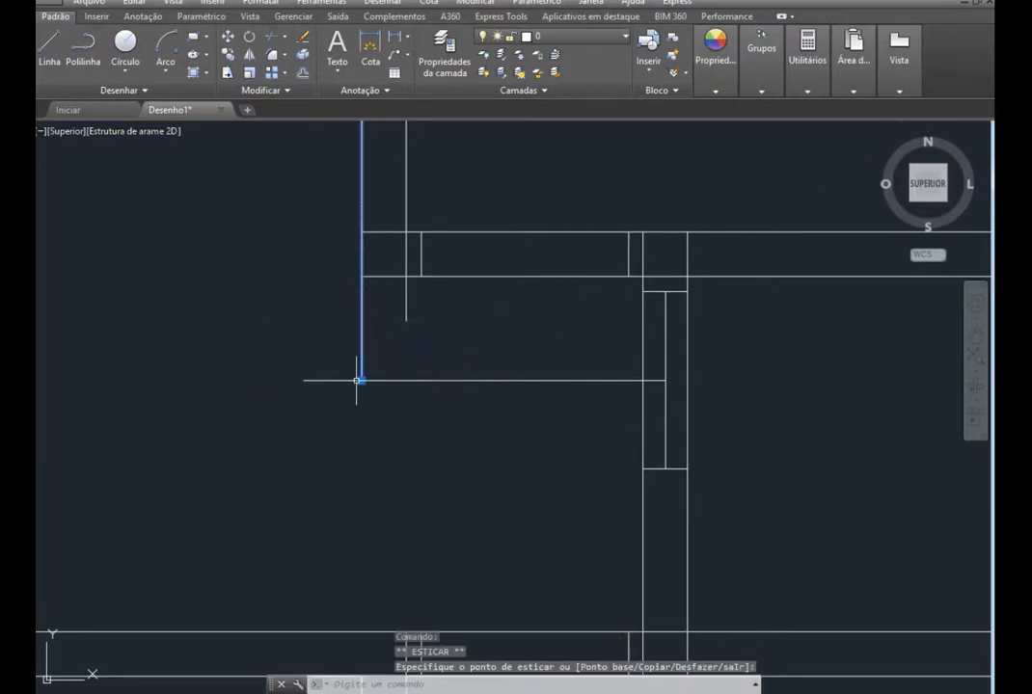
pyautogui.click(406, 309)
pyautogui.click(406, 321)
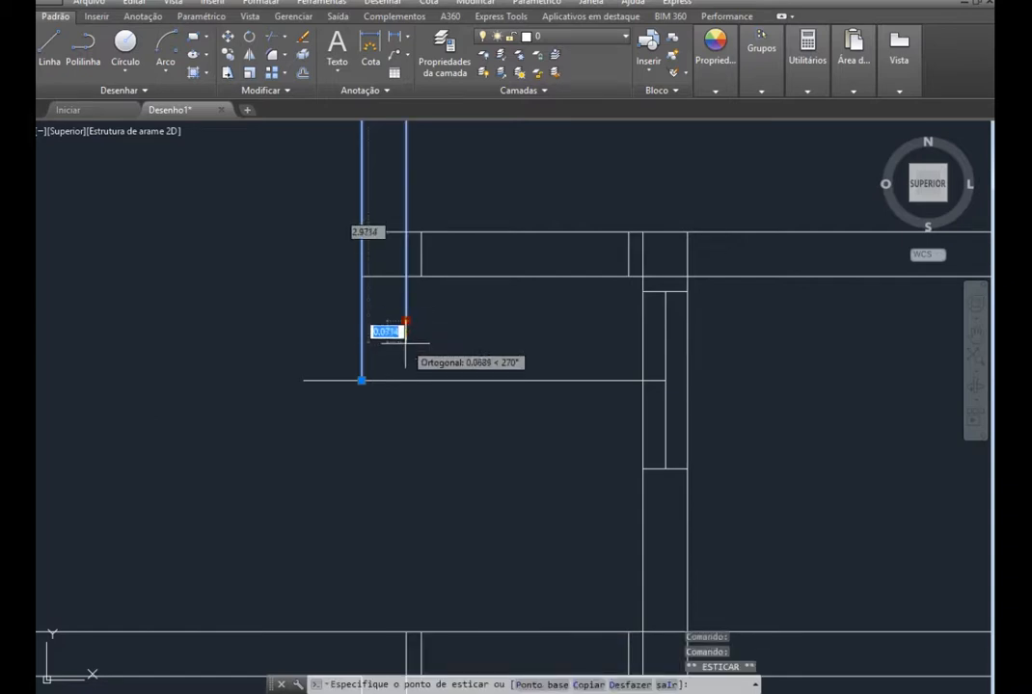
pyautogui.click(406, 381)
pyautogui.press('Escape')
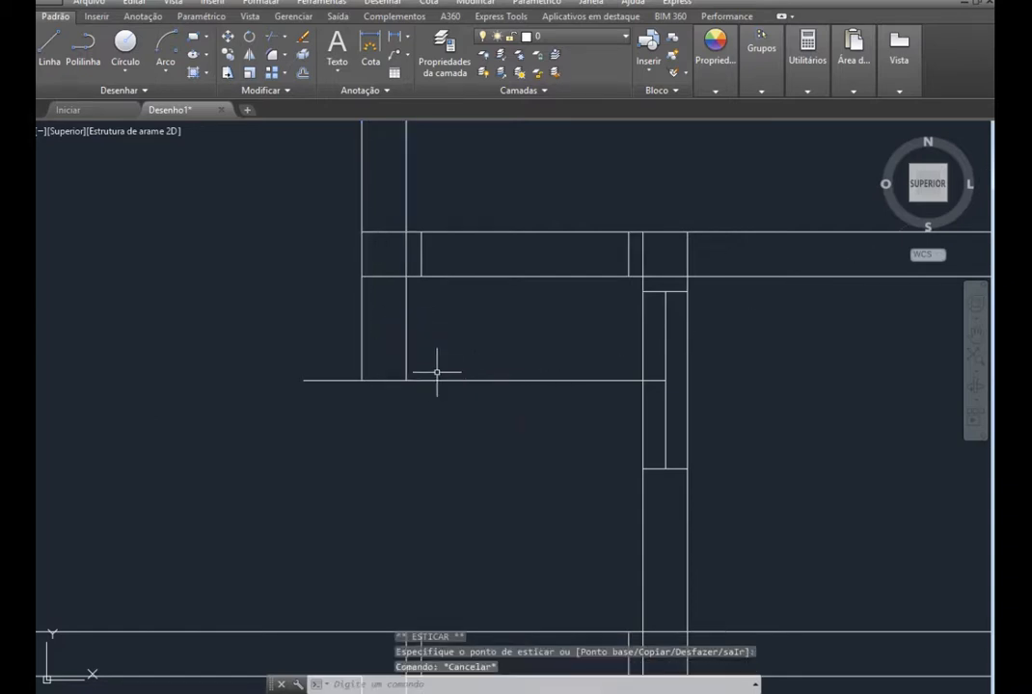
# Shorten the horizontal guide line at both ends so it only closes the partition's lower end
pyautogui.click(630, 382)
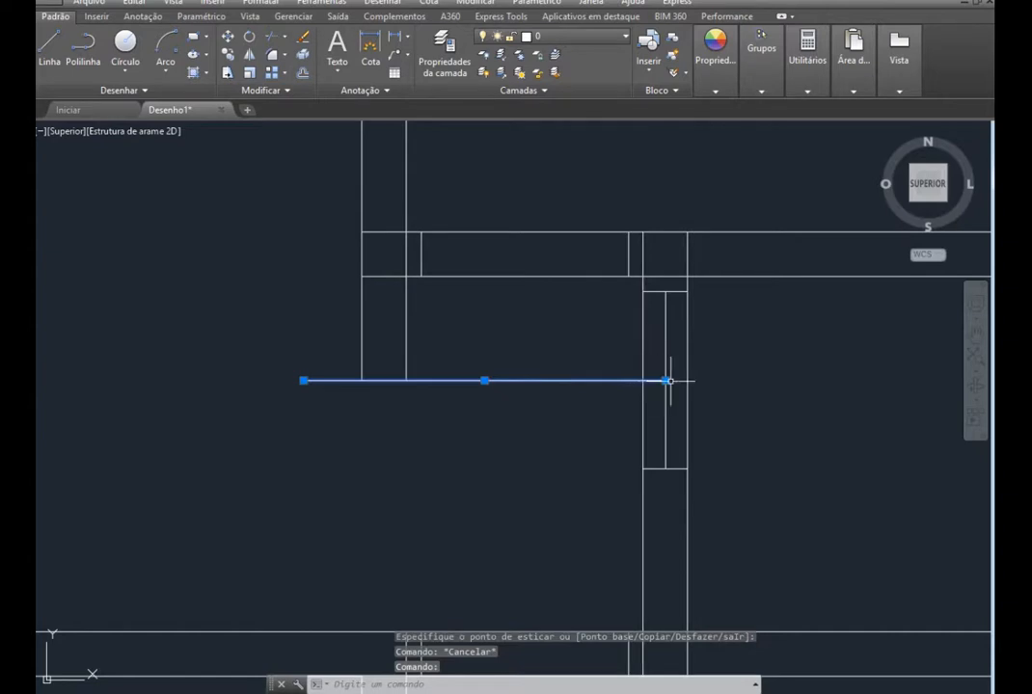
pyautogui.click(666, 381)
pyautogui.click(408, 381)
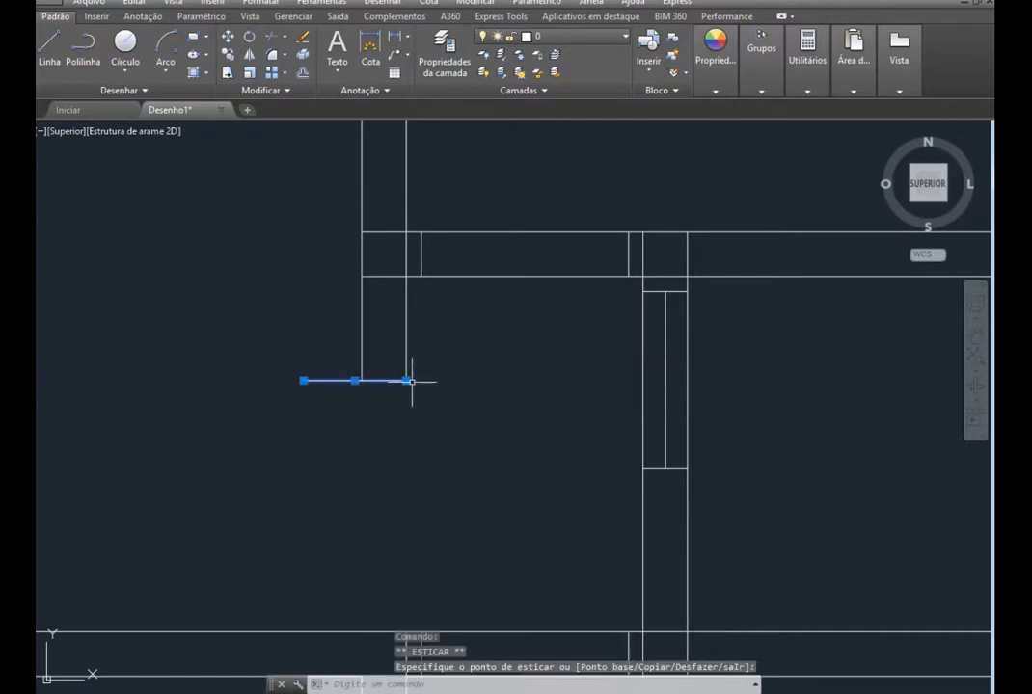
pyautogui.press('Escape')
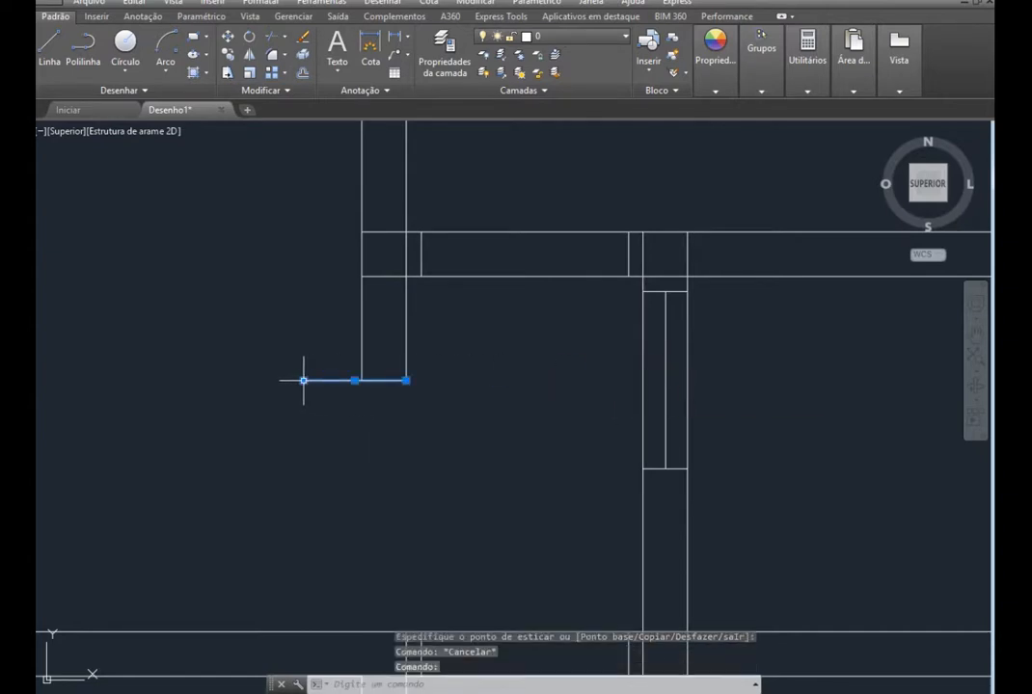
pyautogui.click(304, 381)
pyautogui.click(362, 381)
pyautogui.press('Escape')
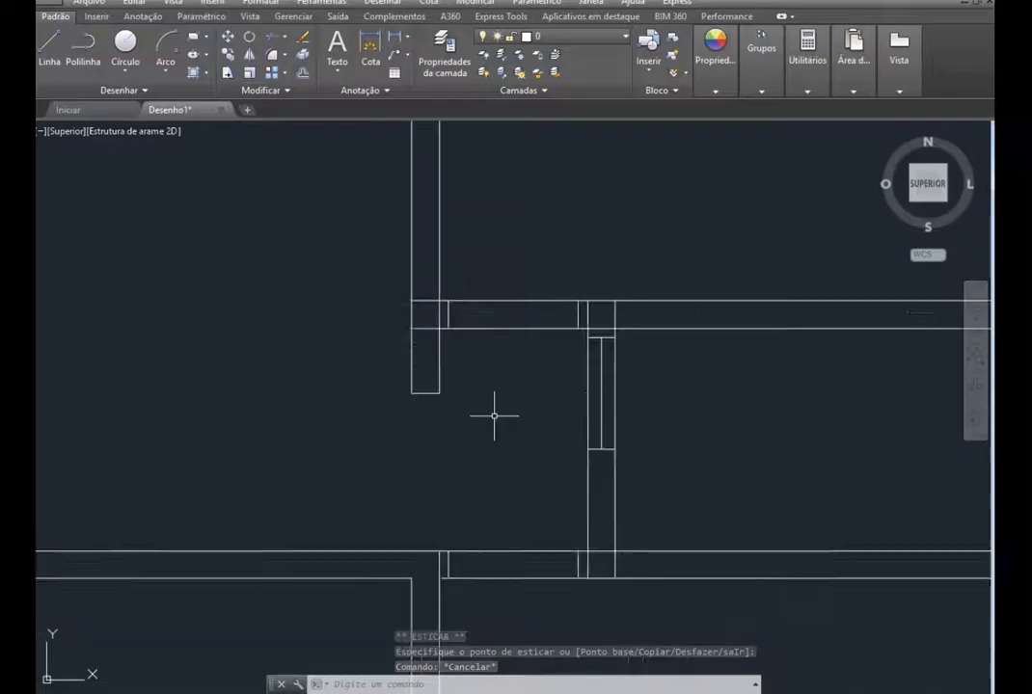
# Trim the upper wall's inner line where the two vertical partitions meet it, using all objects as cutting edges
pyautogui.scroll(-3, 493, 417)
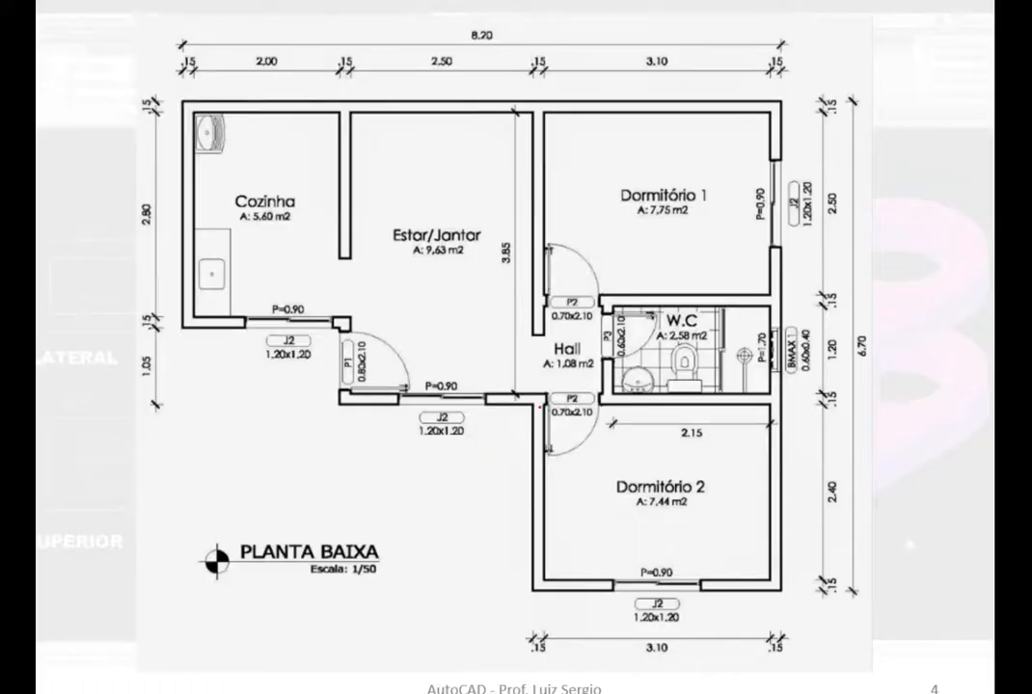
pyautogui.hotkey('alt', 'Tab')
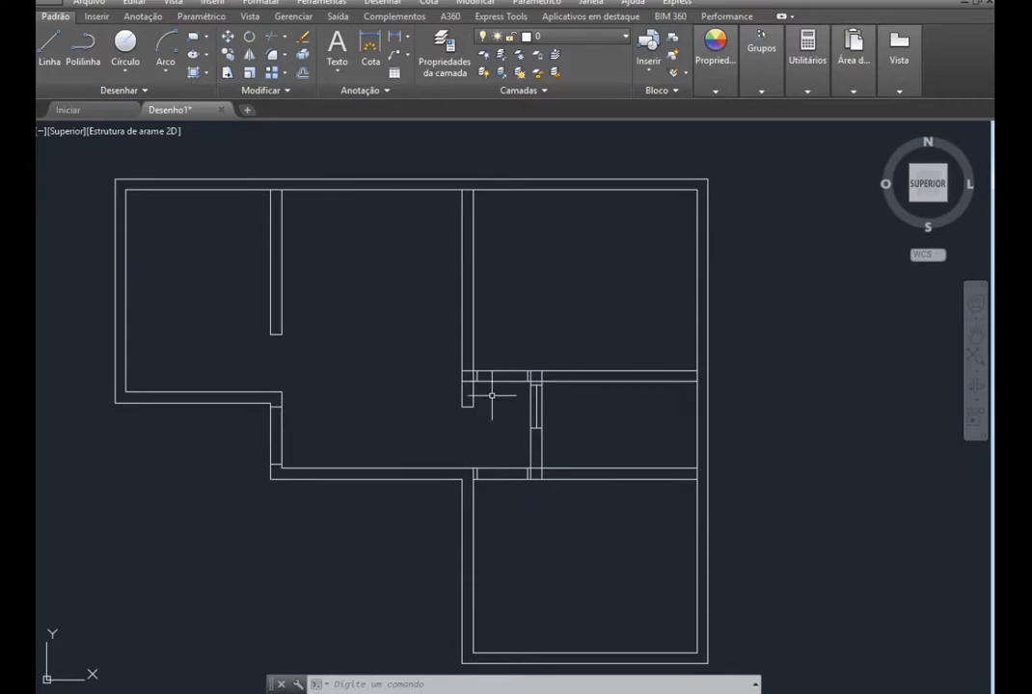
pyautogui.click(272, 56)
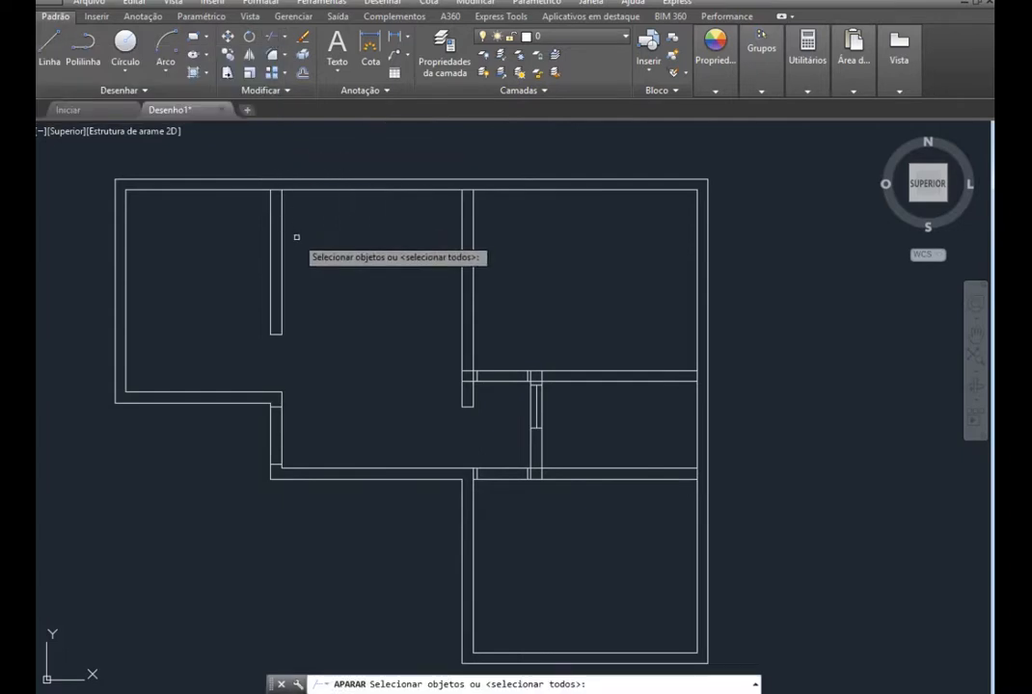
pyautogui.press('Return')
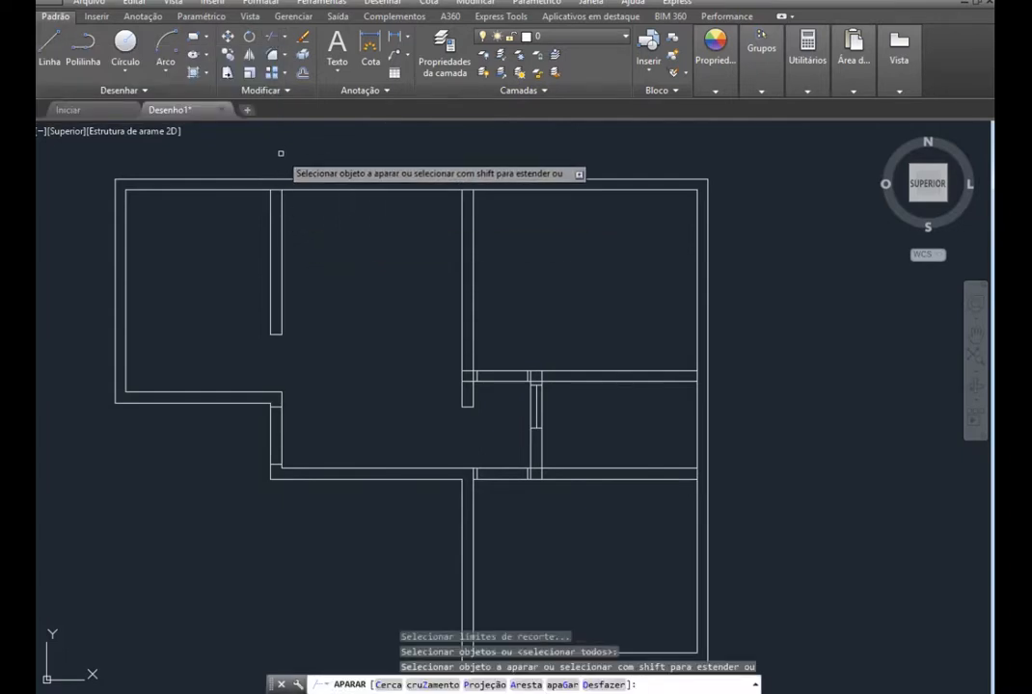
pyautogui.scroll(4, 282, 154)
pyautogui.click(264, 243)
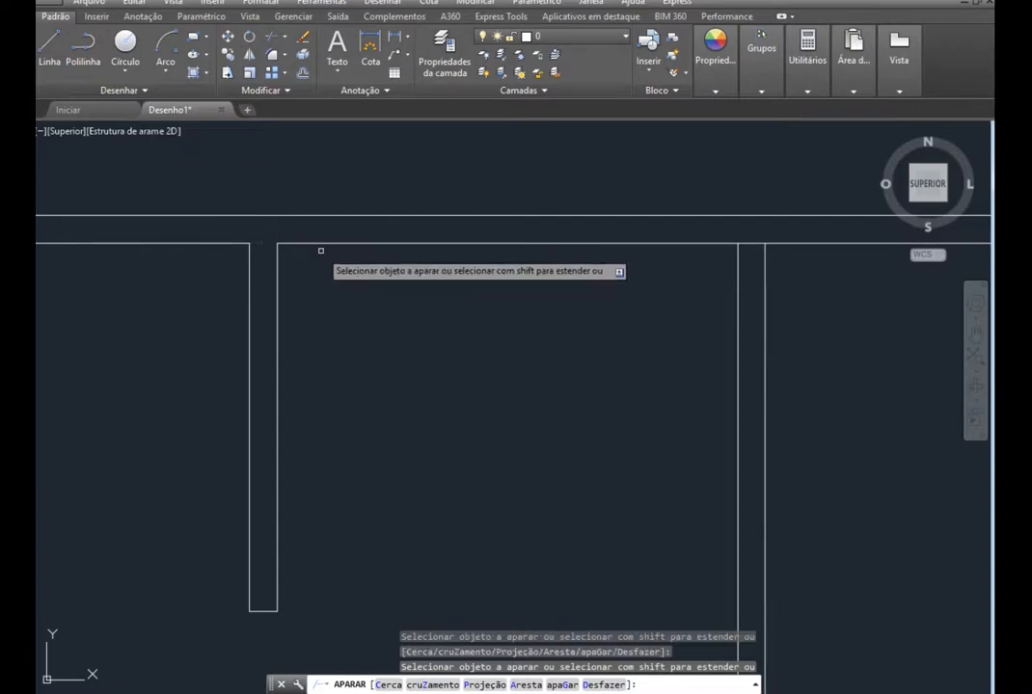
pyautogui.click(757, 244)
pyautogui.scroll(-4, 454, 280)
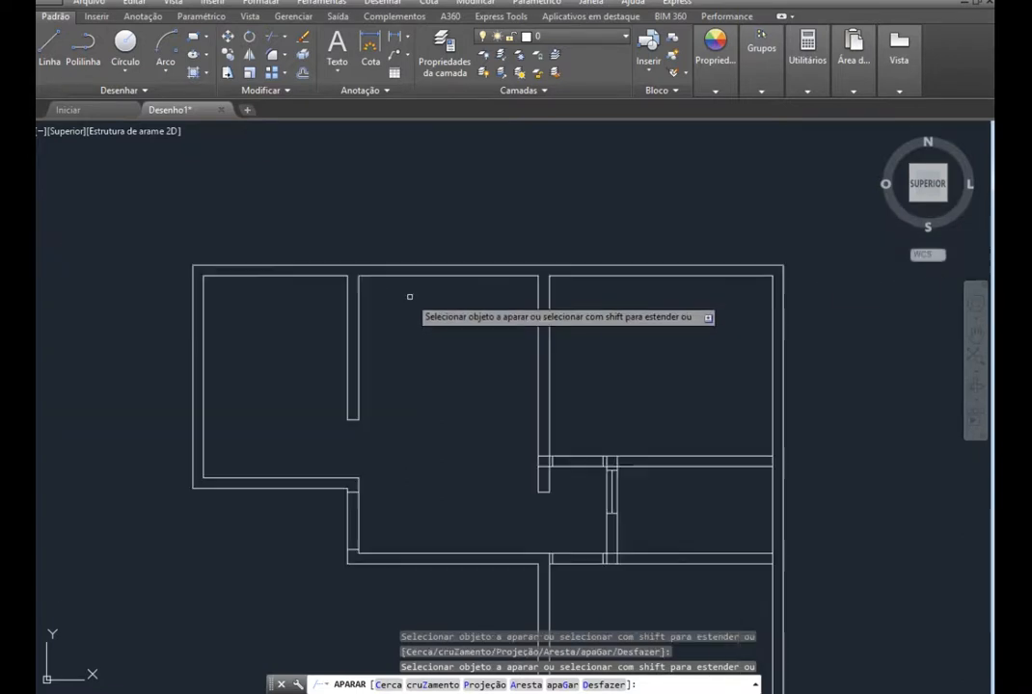
# Trim both wall lines between the entrance door jambs to open the doorway
pyautogui.scroll(2, 583, 447)
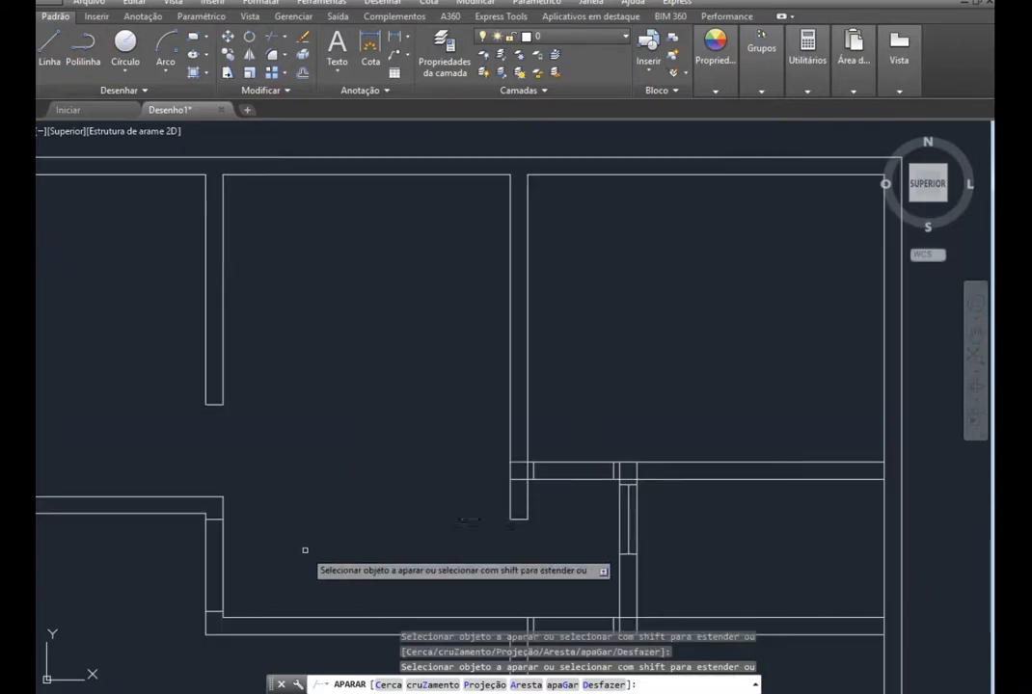
pyautogui.click(243, 566)
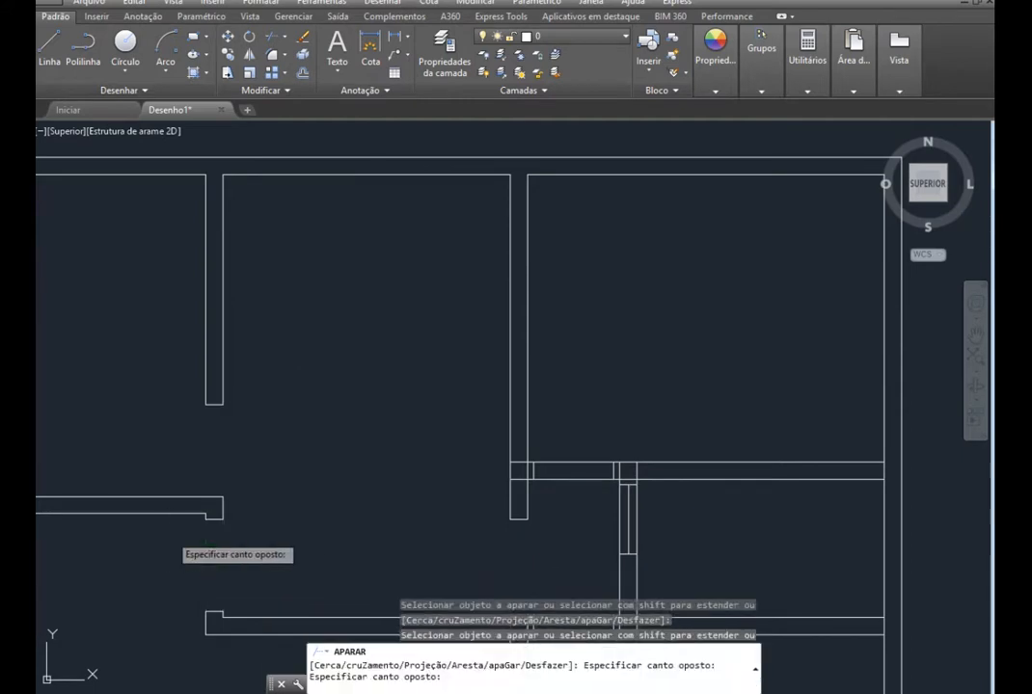
pyautogui.click(172, 532)
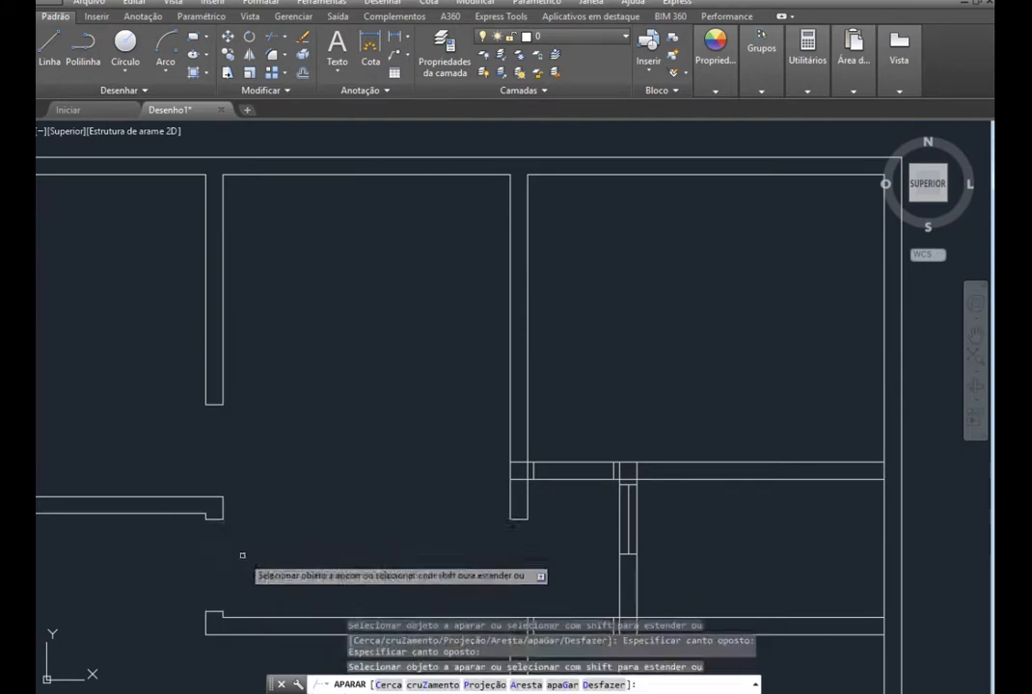
# Trim the overlapping lines where the hall's upper wall meets the living room partition, and clear the Dormitório 1 door opening
pyautogui.scroll(3, 516, 475)
pyautogui.click(526, 494)
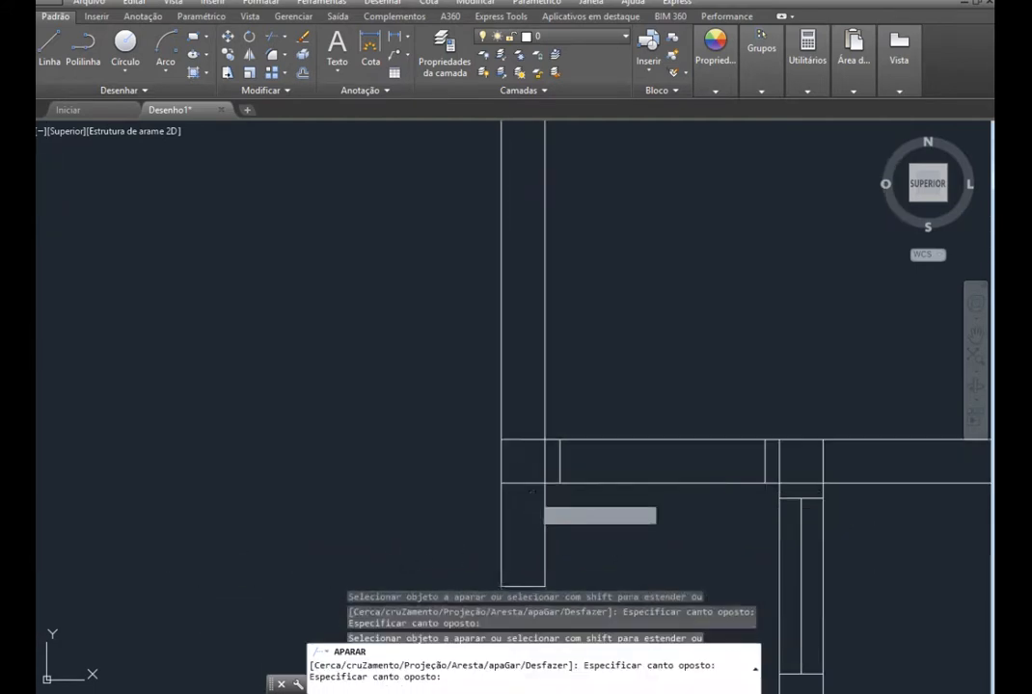
pyautogui.click(523, 428)
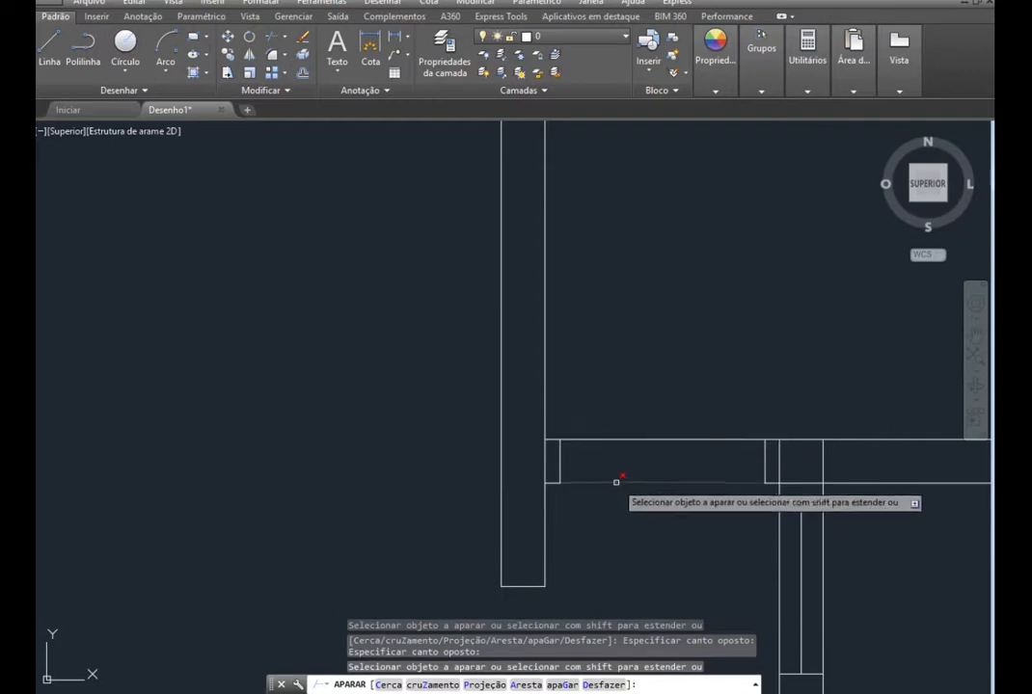
pyautogui.click(546, 454)
pyautogui.click(622, 413)
# Trim the hall end wall's lines where they cross the wall below Dormitório 1
pyautogui.scroll(-3, 375, 498)
pyautogui.scroll(3, 530, 474)
pyautogui.click(596, 499)
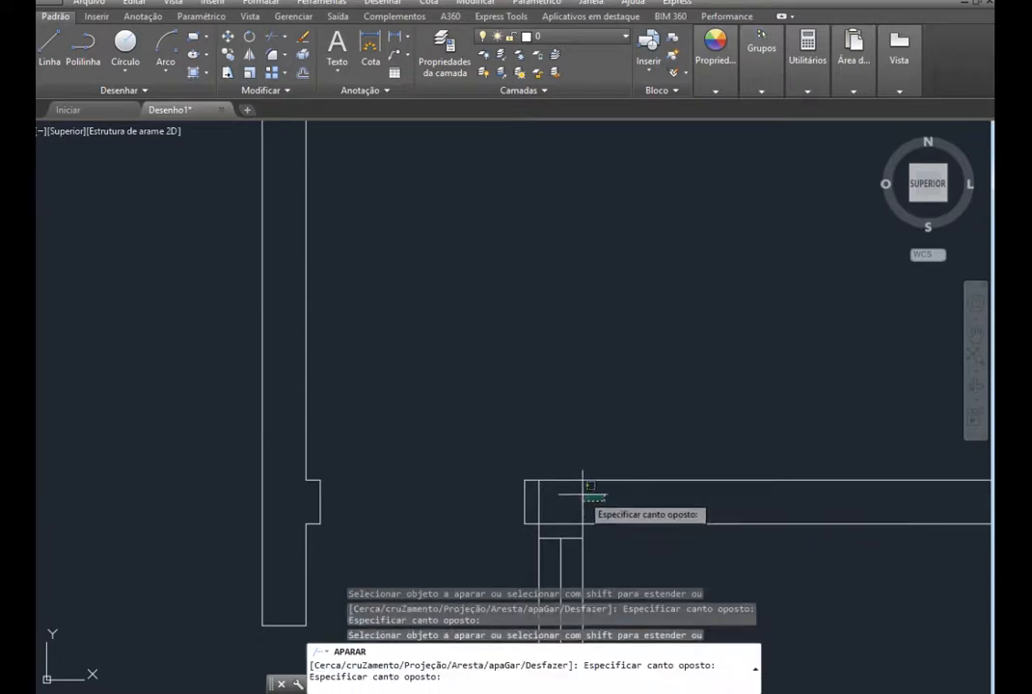
pyautogui.click(535, 489)
pyautogui.scroll(-3, 646, 399)
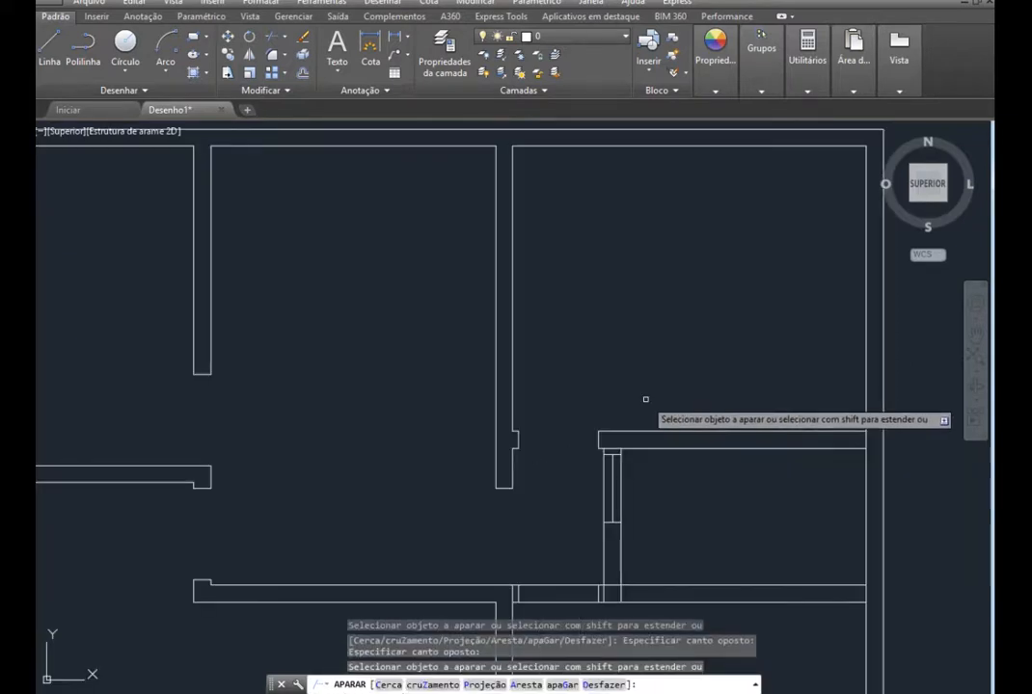
# Trim both wall lines between the jambs of the bathroom door opening in the hall's end wall
pyautogui.scroll(3, 632, 495)
pyautogui.click(629, 488)
pyautogui.click(562, 463)
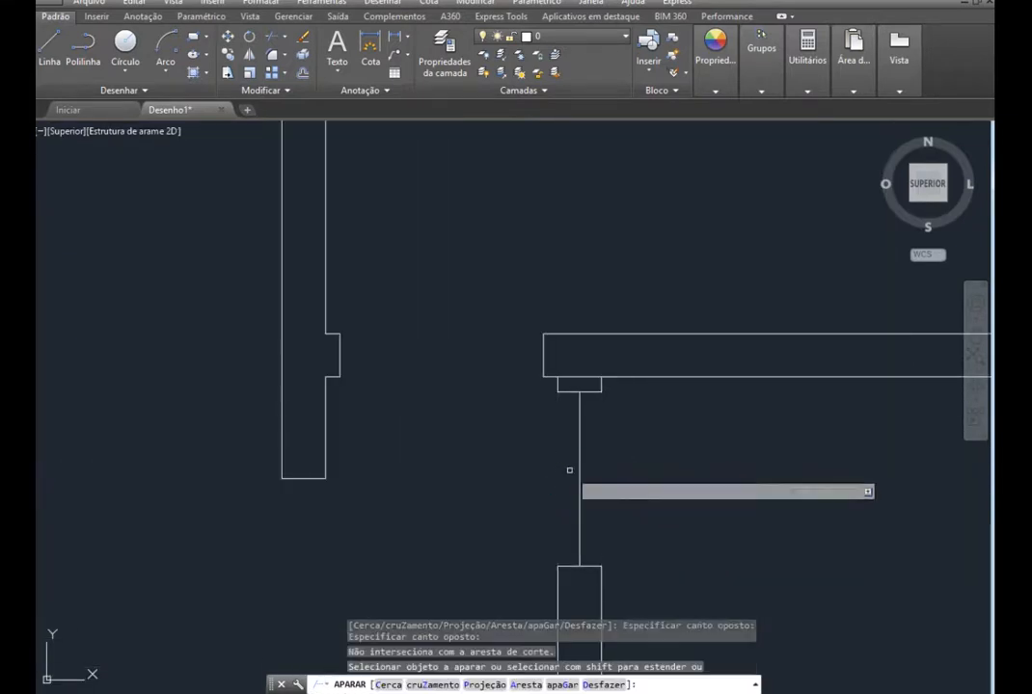
# Clear the Dormitório 2 door opening in the hall's lower wall and trim the overlapping vertical lines on both sides of it
pyautogui.scroll(-3, 624, 486)
pyautogui.scroll(3, 608, 496)
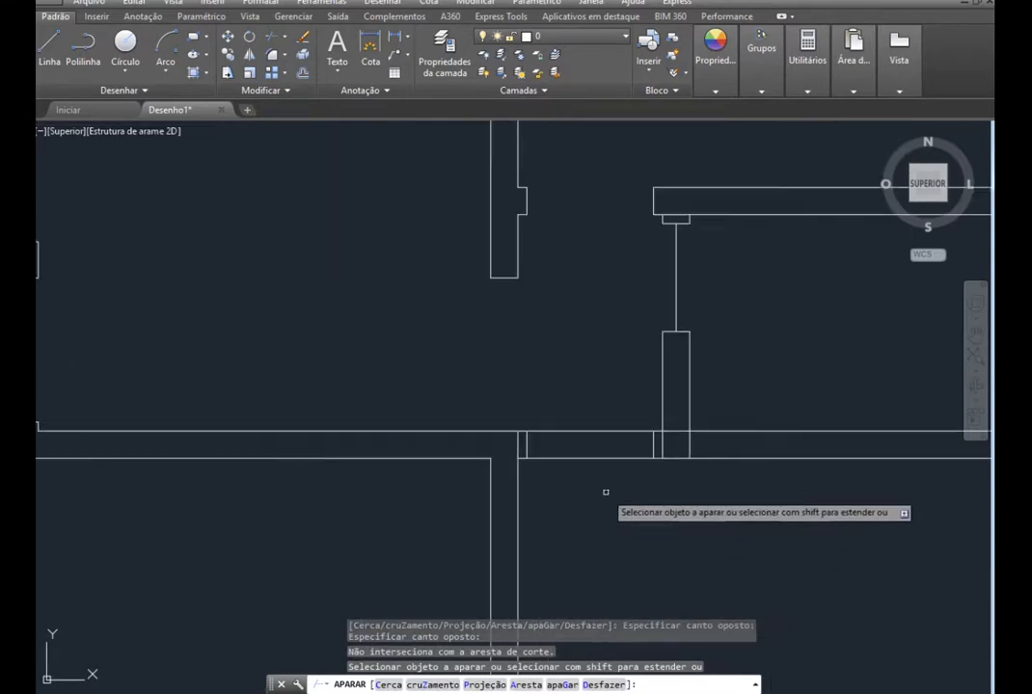
pyautogui.click(605, 451)
pyautogui.click(557, 432)
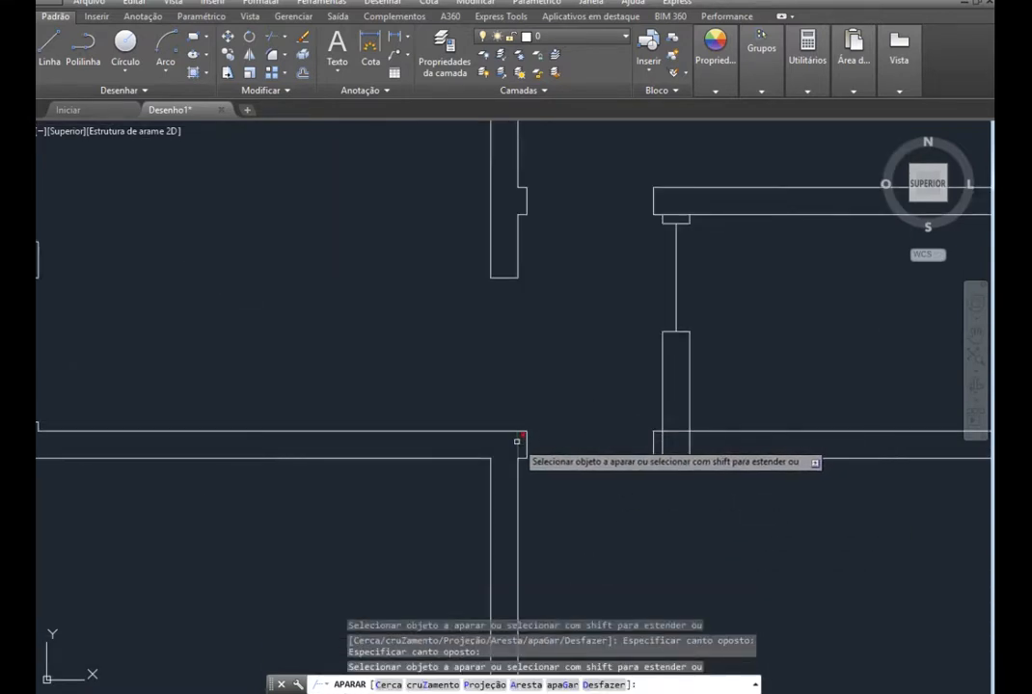
pyautogui.click(517, 441)
pyautogui.click(688, 446)
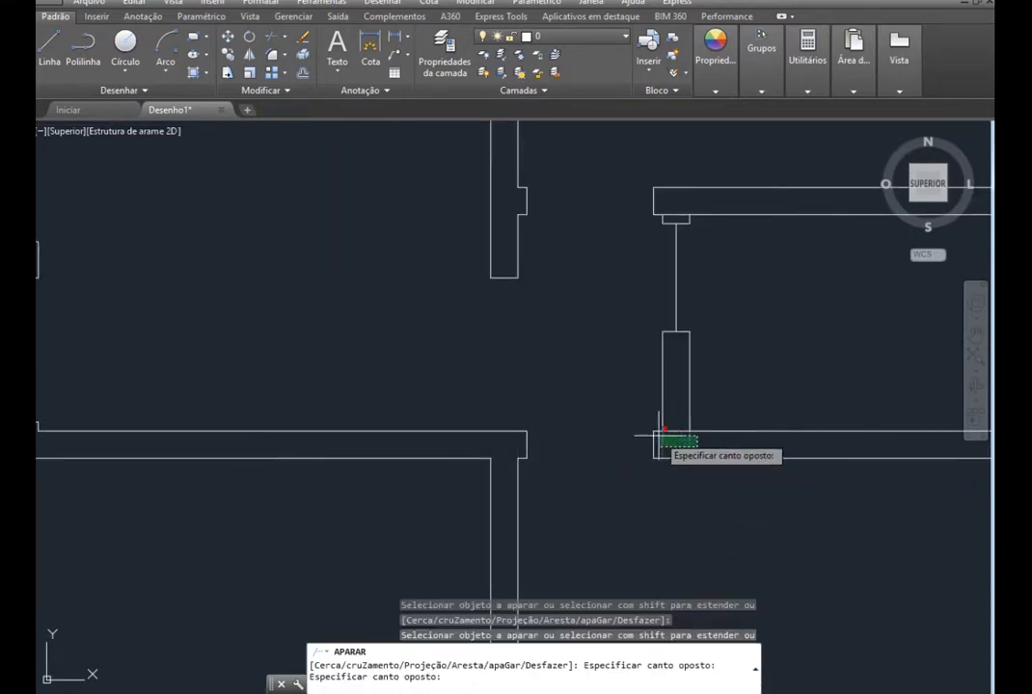
pyautogui.click(659, 430)
# Trim the remaining line segments where the bathroom walls meet the hall end wall and the right outer wall
pyautogui.scroll(-2, 542, 386)
pyautogui.scroll(4, 578, 318)
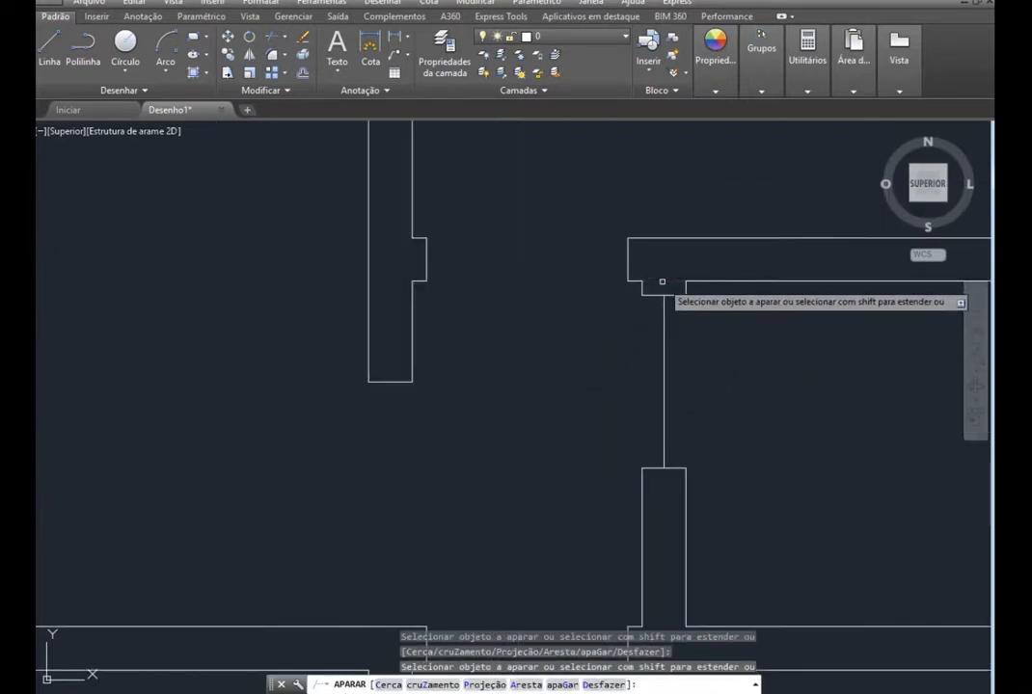
pyautogui.scroll(-4, 470, 469)
pyautogui.scroll(-4, 680, 391)
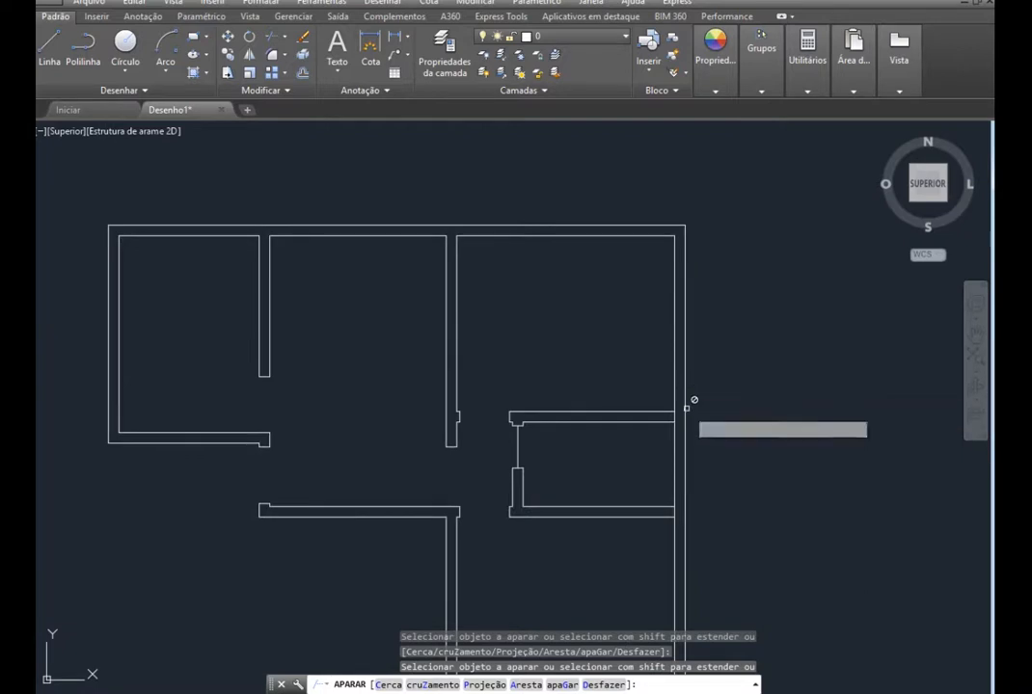
pyautogui.scroll(6, 687, 396)
pyautogui.scroll(-4, 665, 432)
pyautogui.scroll(6, 676, 454)
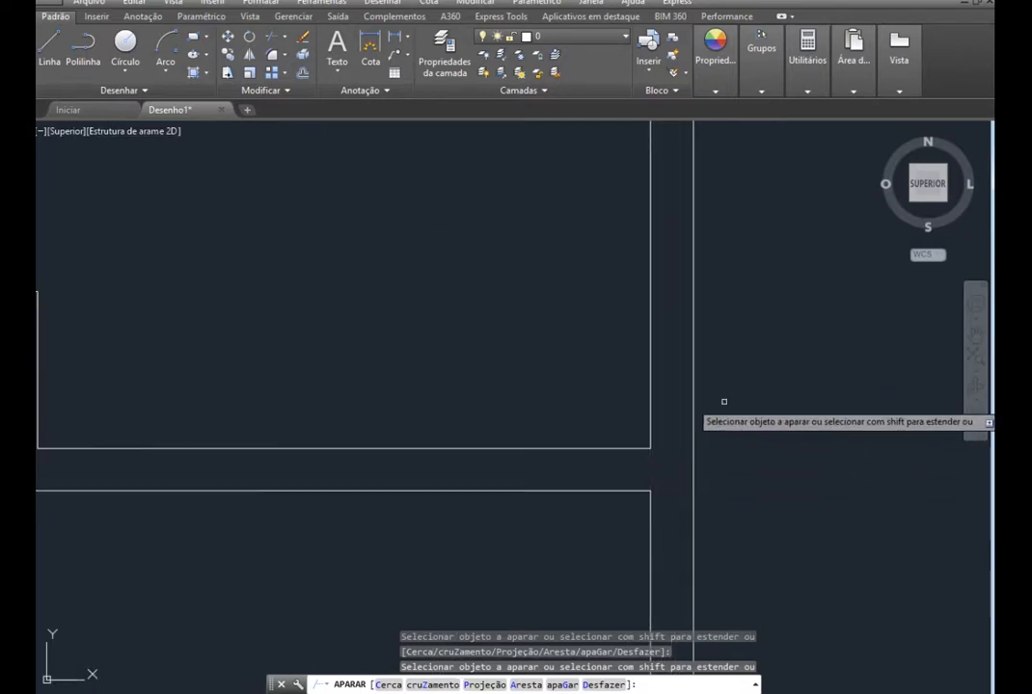
pyautogui.scroll(-4, 664, 454)
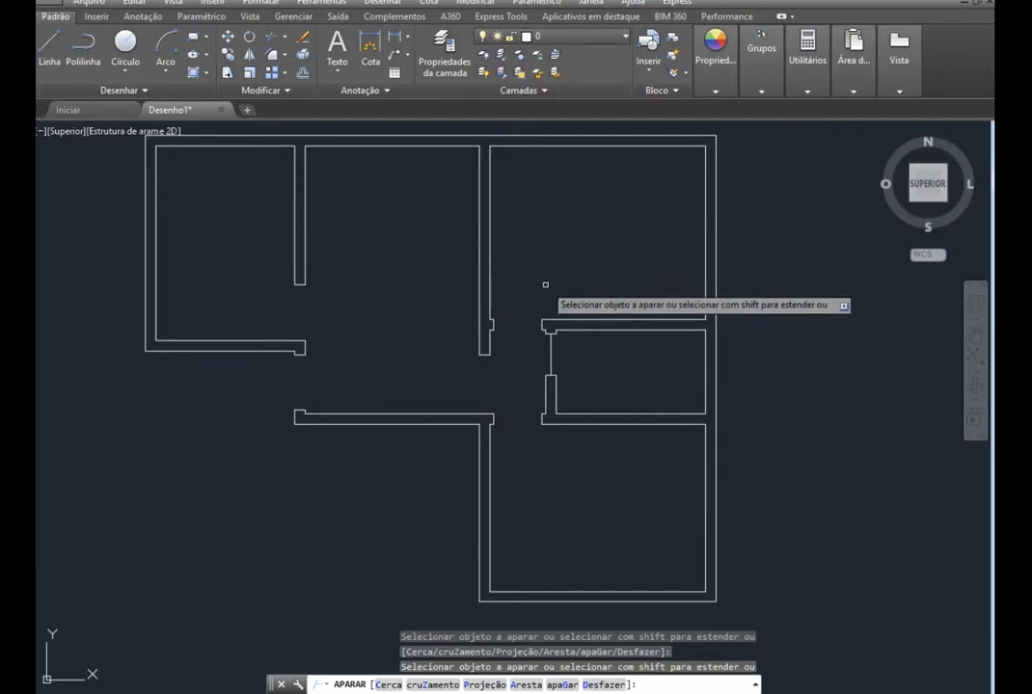
pyautogui.press('Escape')
# Delete the vertical centre line crossing the bathroom door opening
pyautogui.scroll(5, 566, 375)
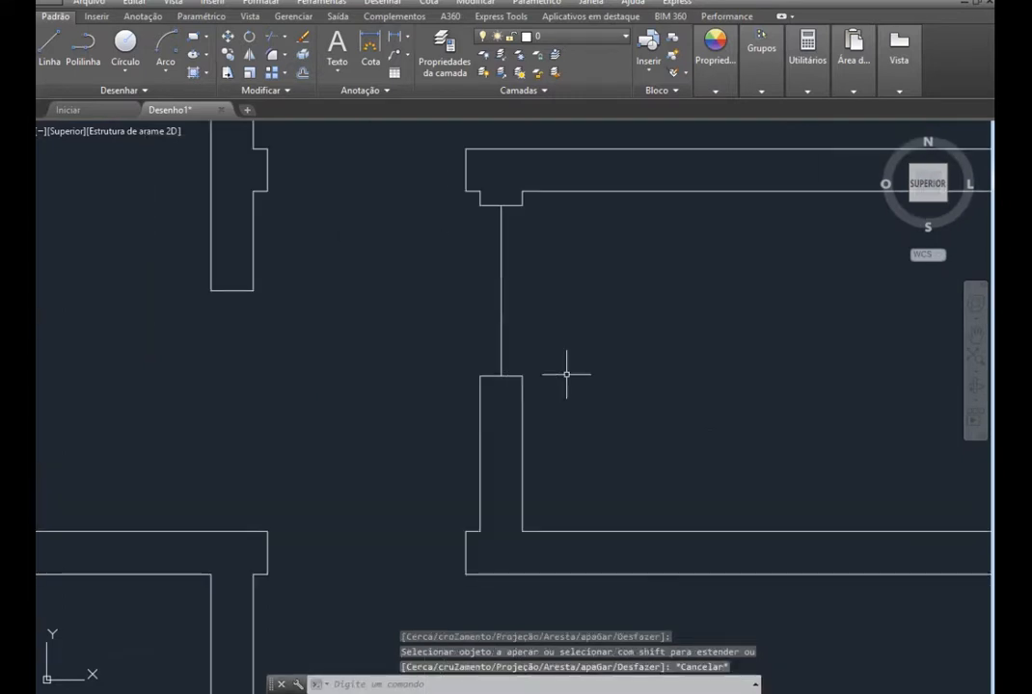
pyautogui.click(501, 298)
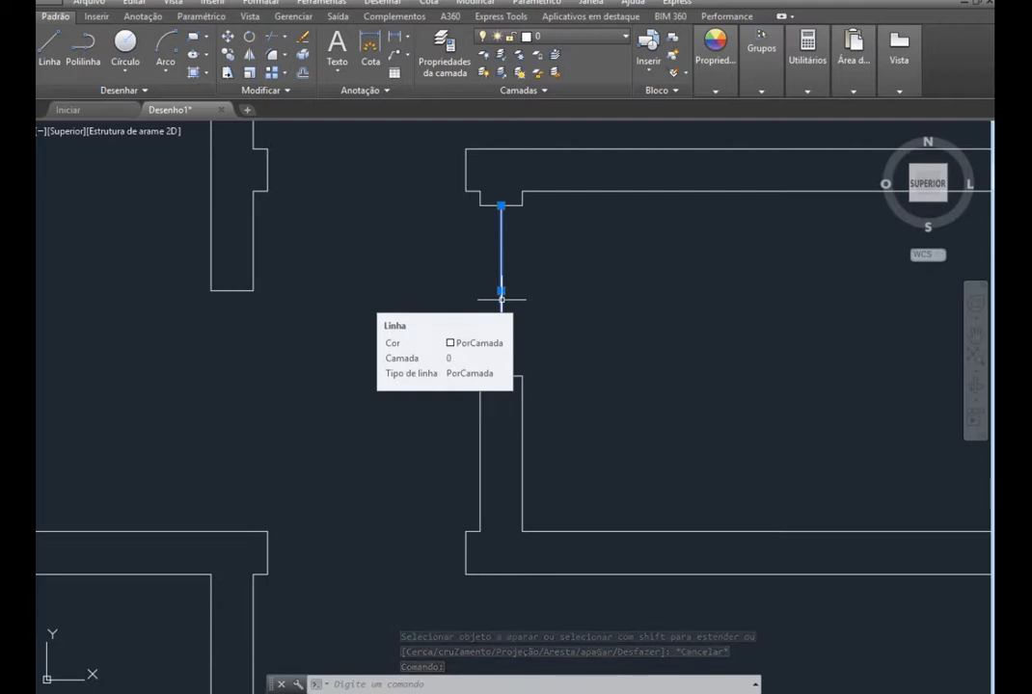
pyautogui.press('Delete')
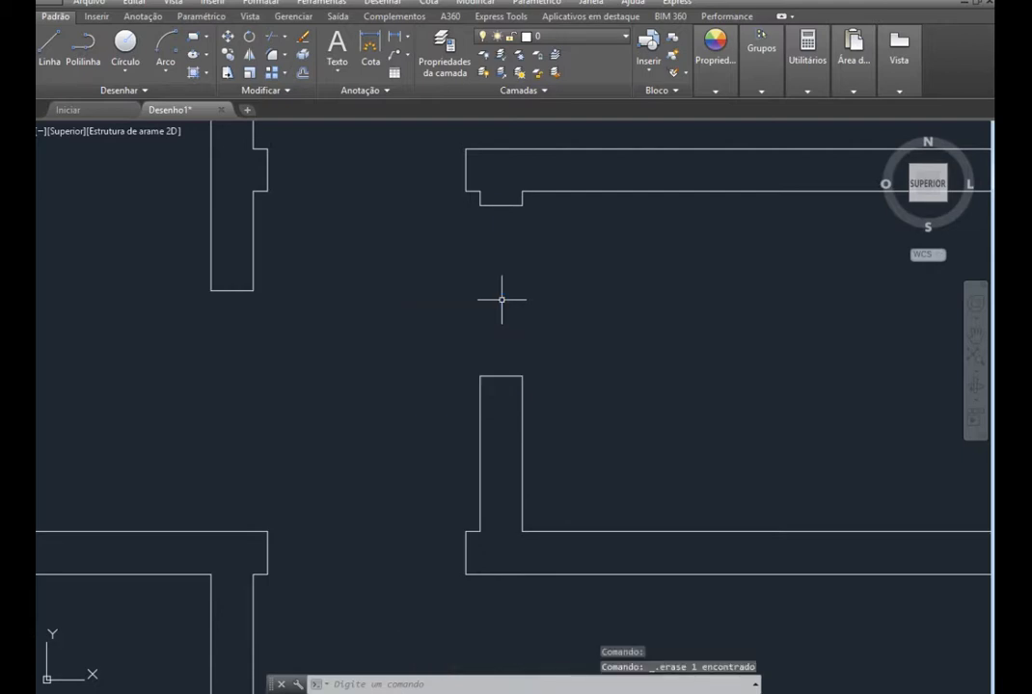
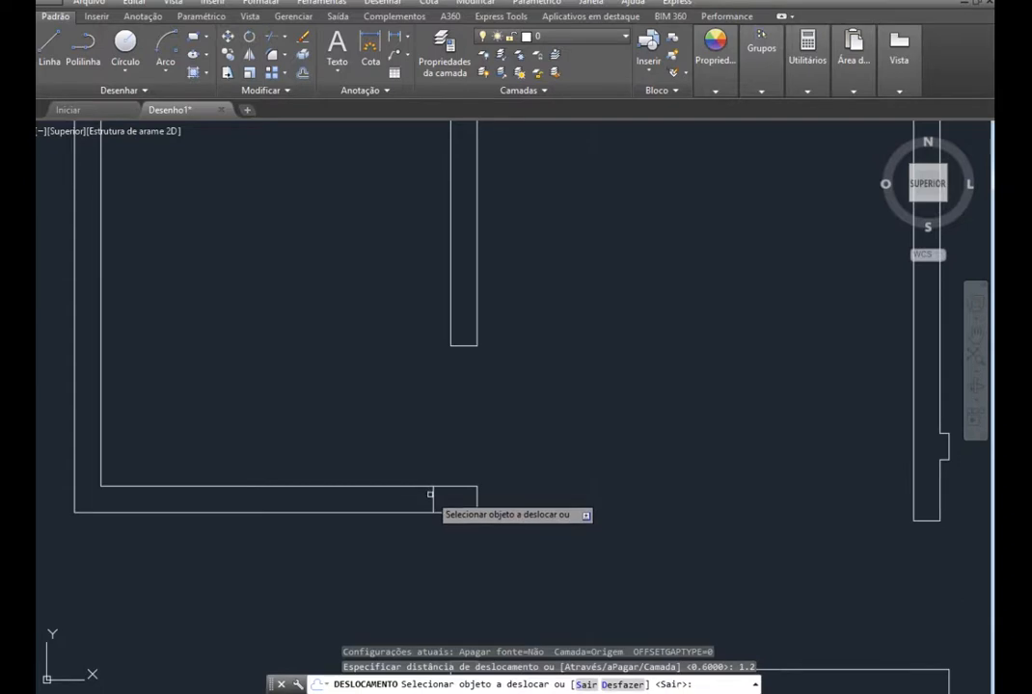
# Offset the jamb line near the right end of the upper-left room's bottom wall 1.2 to the left
pyautogui.click(430, 490)
pyautogui.click(336, 485)
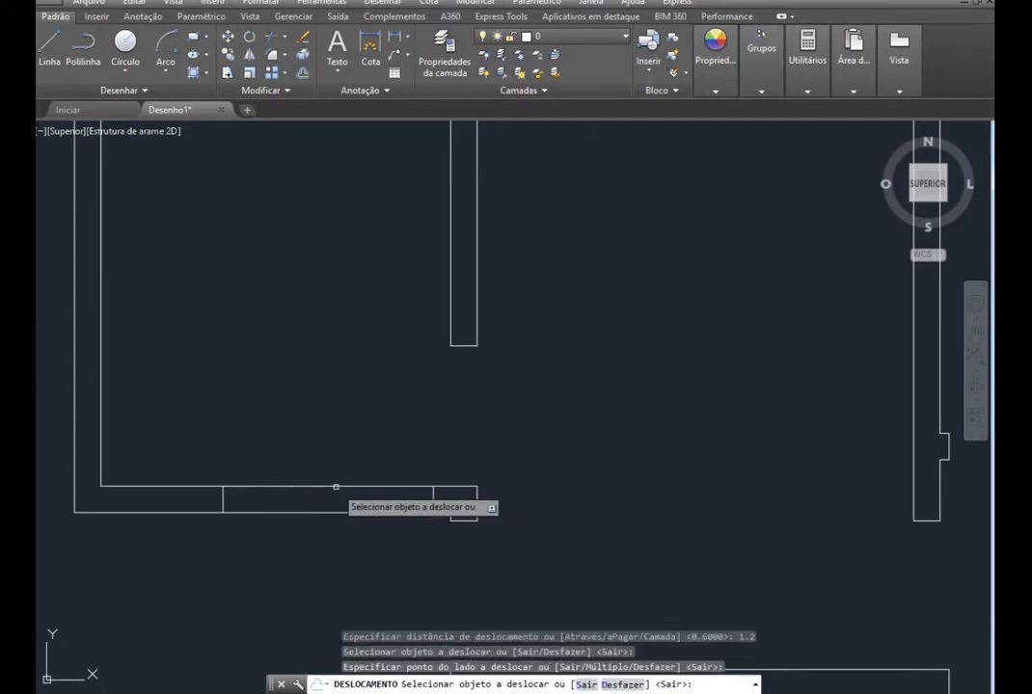
pyautogui.press('Escape')
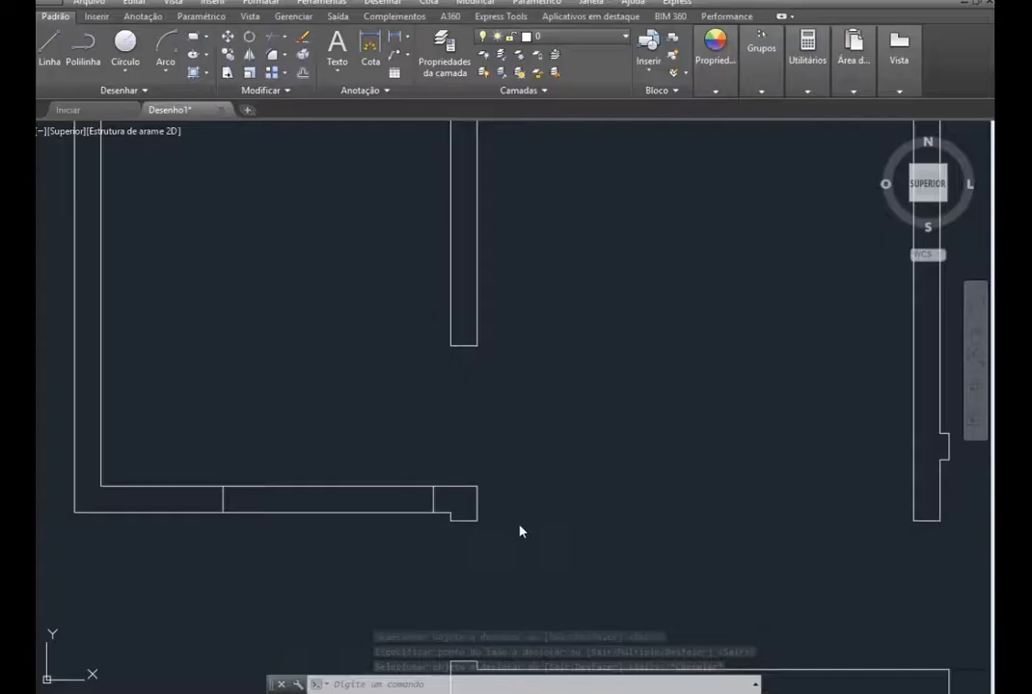
# Draw a helper line along the upper face of the hall's lower wall, from its left-end corner to the Dormitório 2 wall's left face
pyautogui.scroll(-2, 342, 485)
pyautogui.scroll(-3, 342, 485)
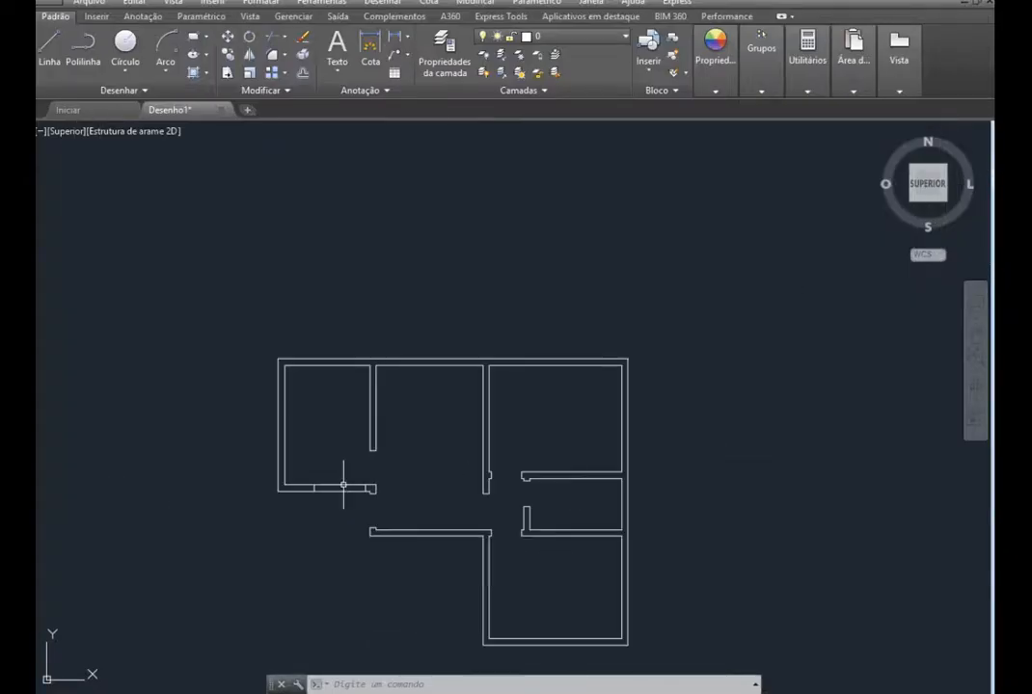
pyautogui.scroll(3, 497, 606)
pyautogui.scroll(2, 497, 605)
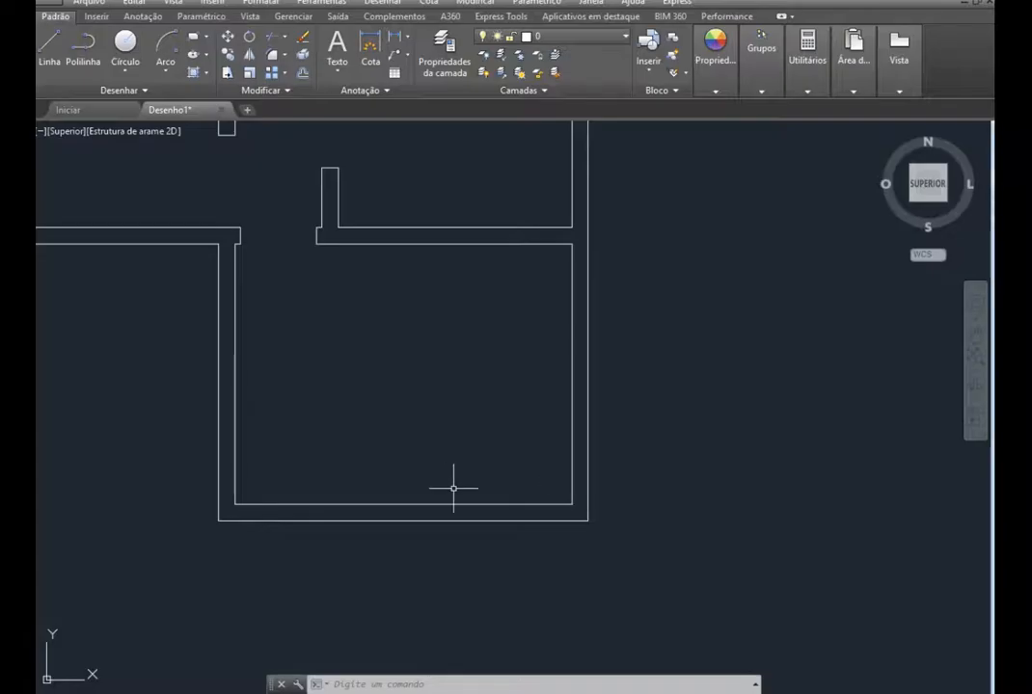
pyautogui.scroll(-4, 453, 489)
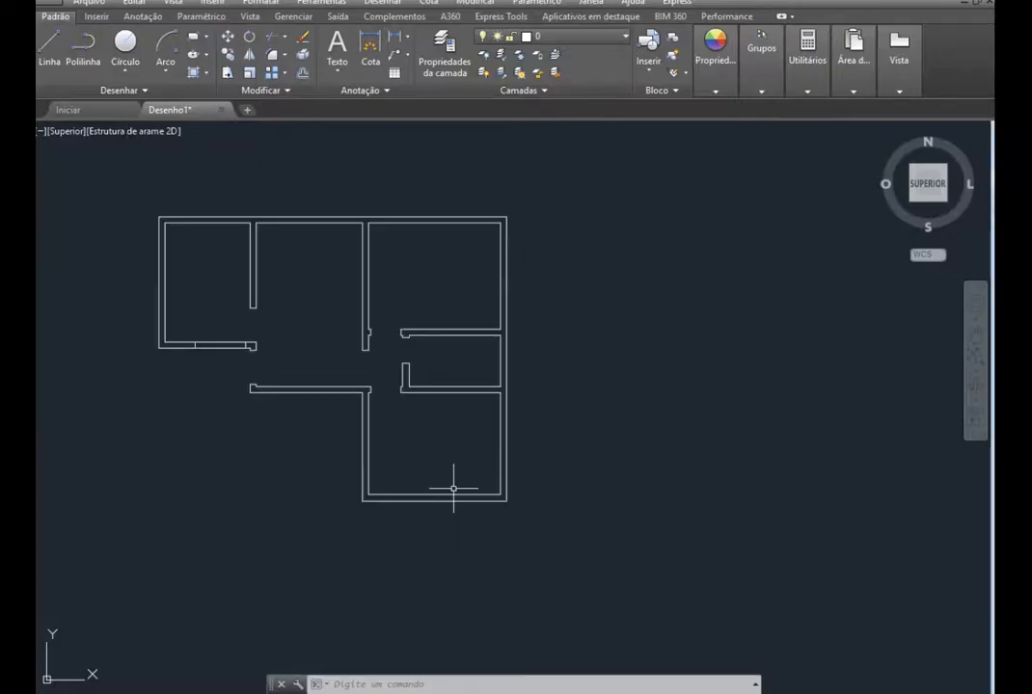
pyautogui.scroll(5, 266, 376)
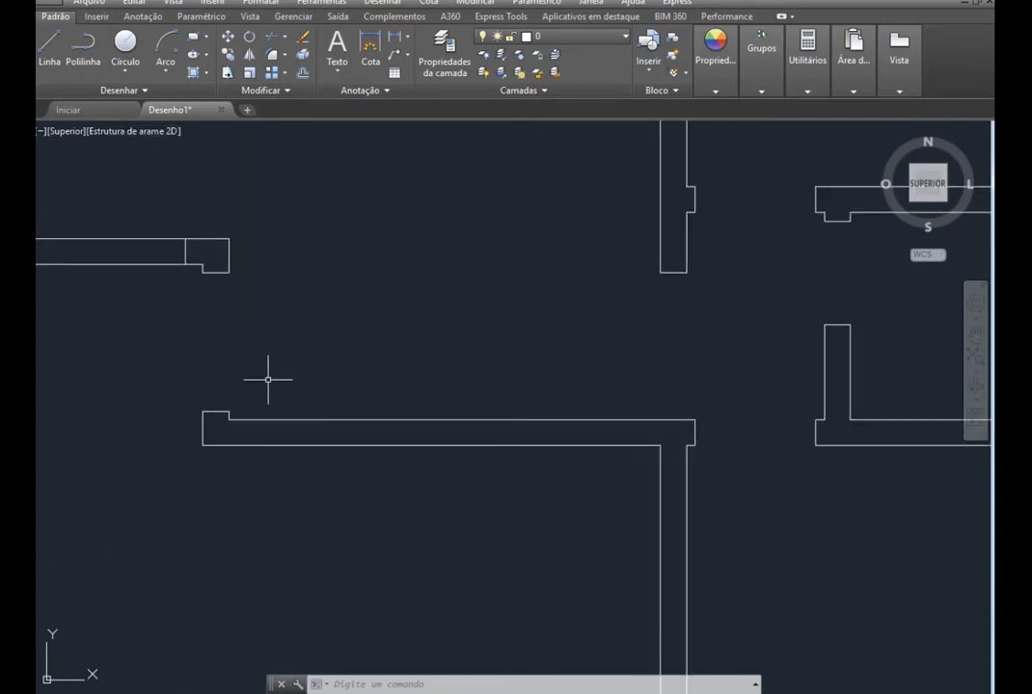
pyautogui.click(48, 43)
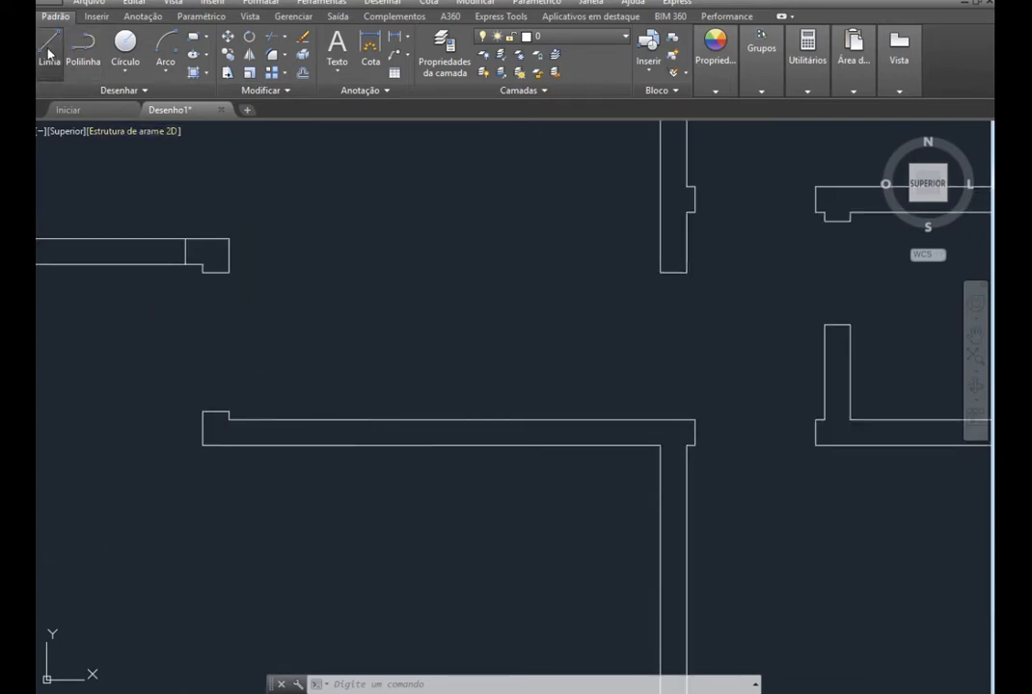
pyautogui.click(228, 418)
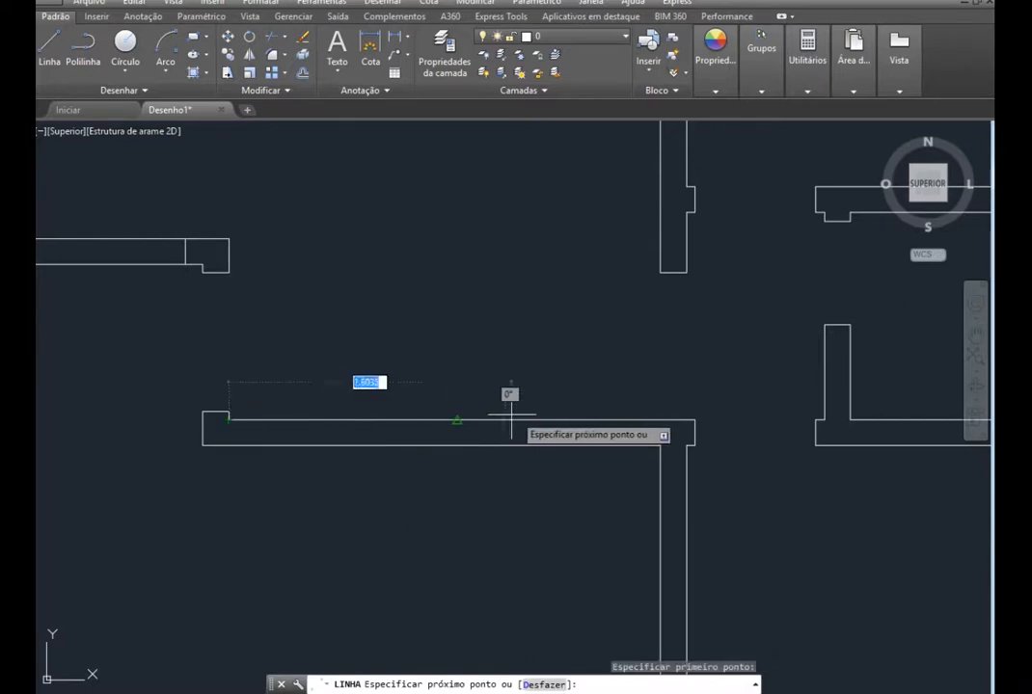
pyautogui.click(661, 418)
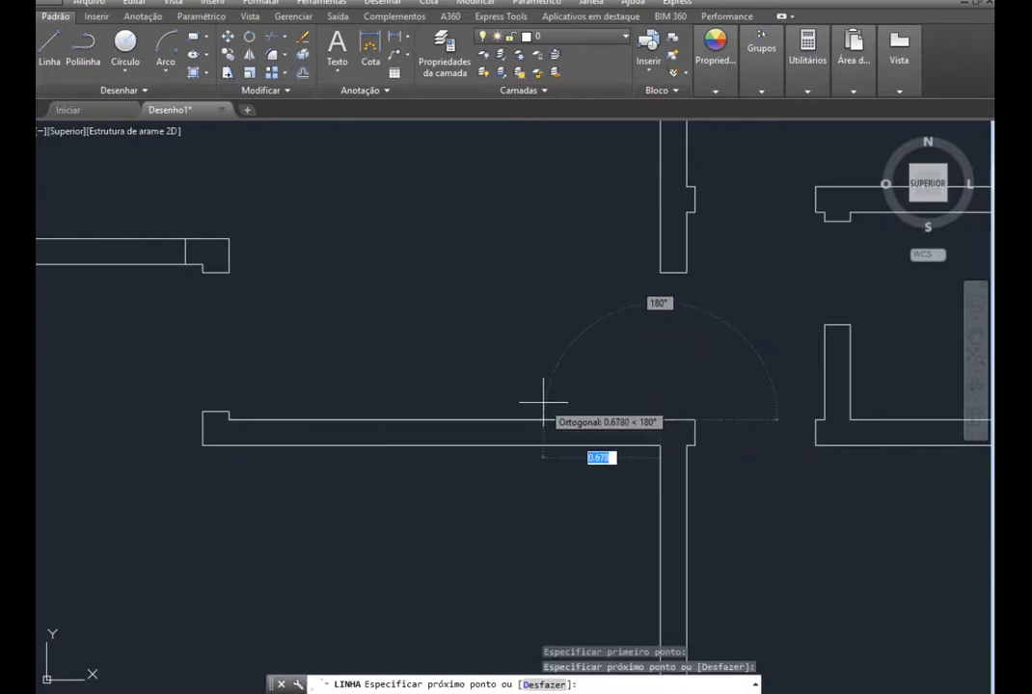
pyautogui.press('Escape')
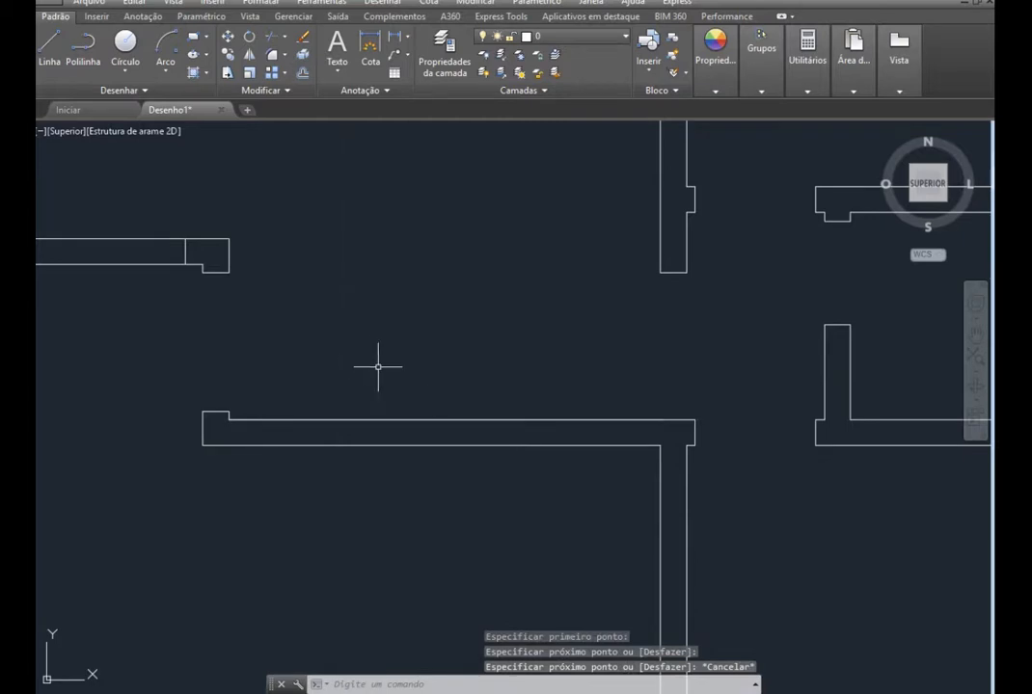
# Draw a 0.6 line to the right from the helper line's midpoint along the hall's lower wall
pyautogui.click(50, 48)
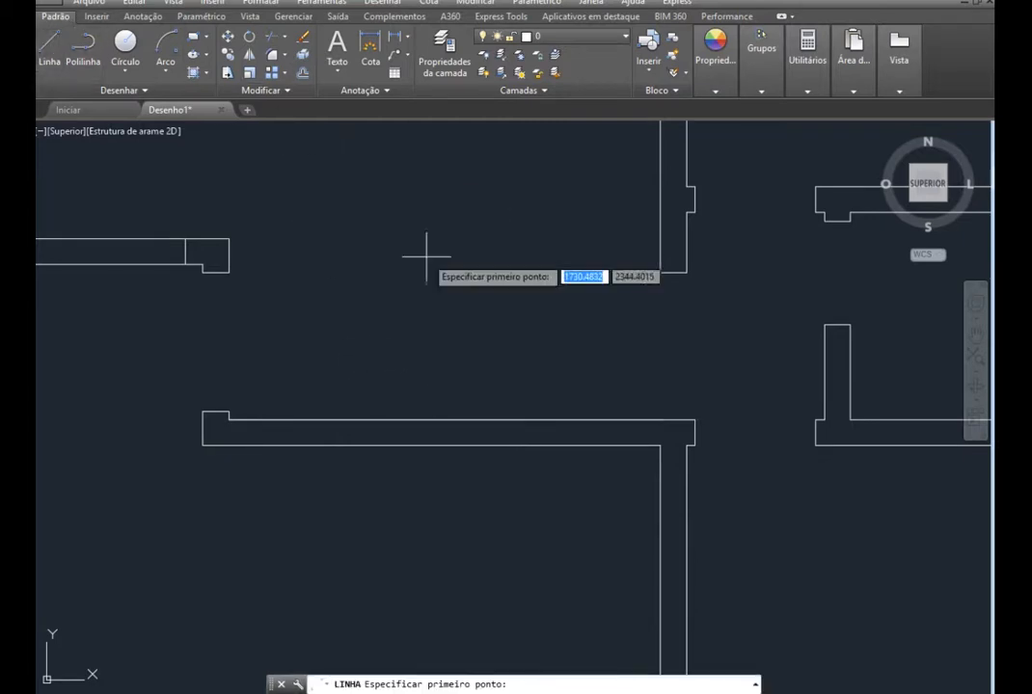
pyautogui.click(444, 421)
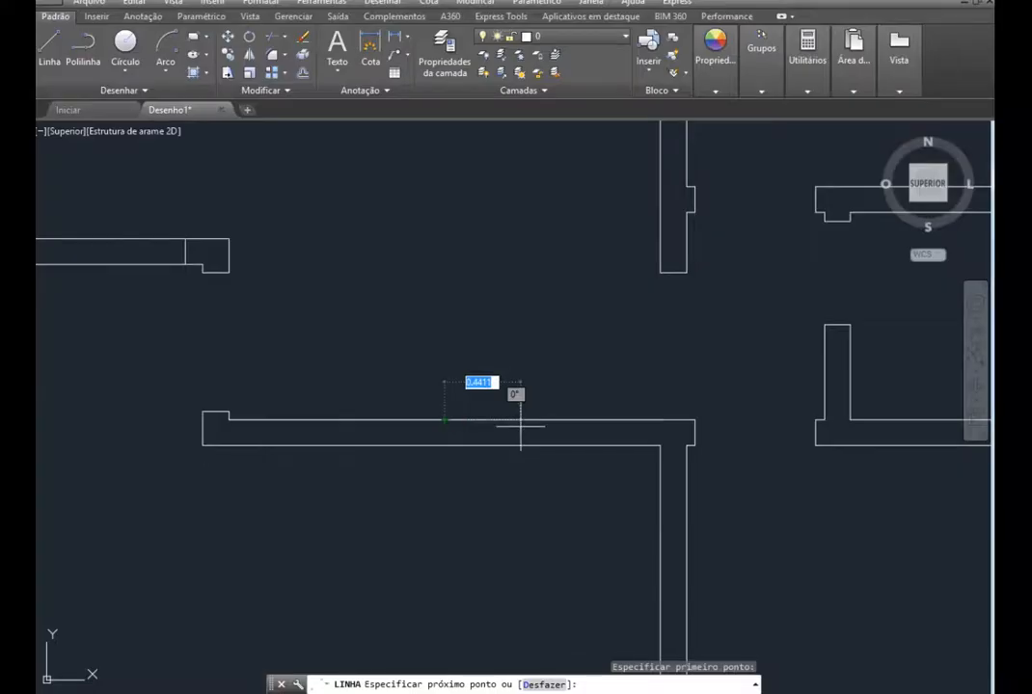
pyautogui.write('0.6')
pyautogui.press('Return')
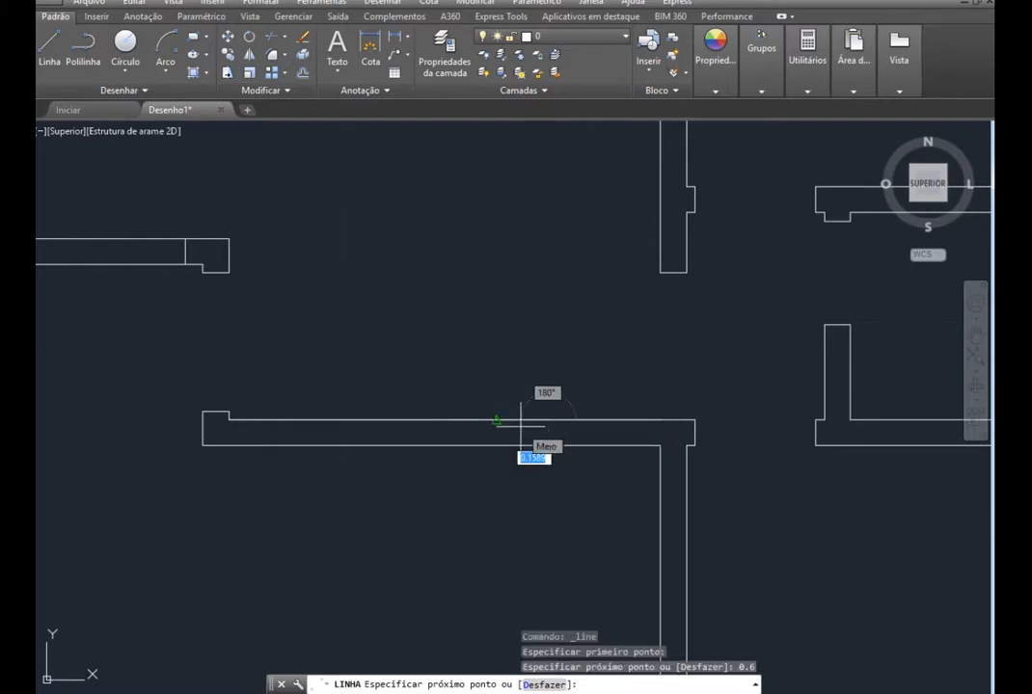
pyautogui.press('Escape')
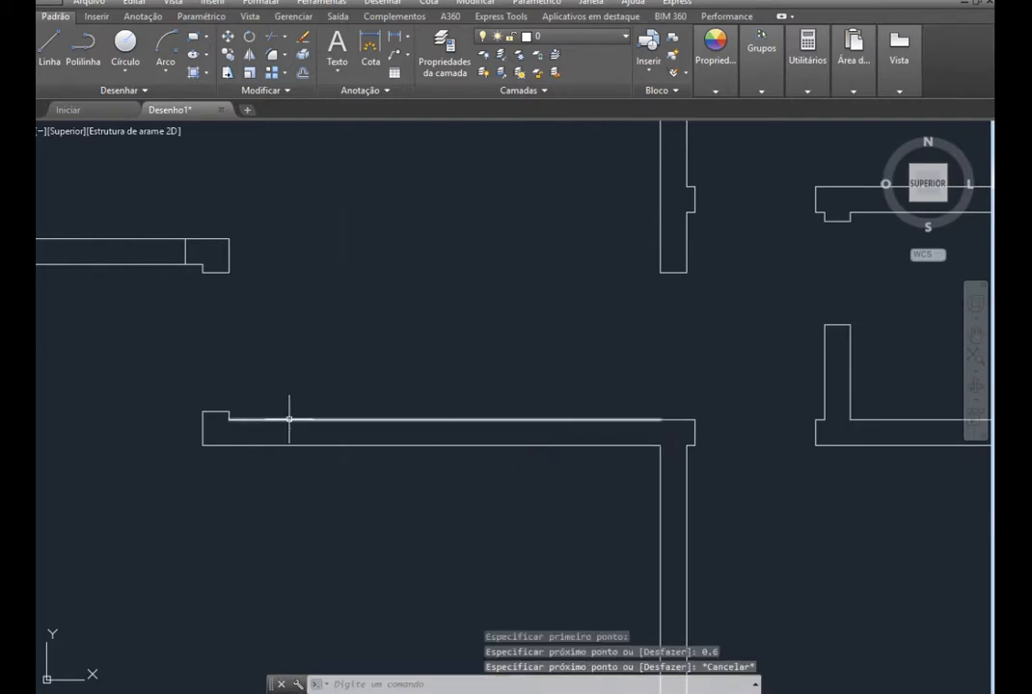
# Delete the helper line along the hall's lower wall and select the 0.6 half-window line
pyautogui.click(290, 420)
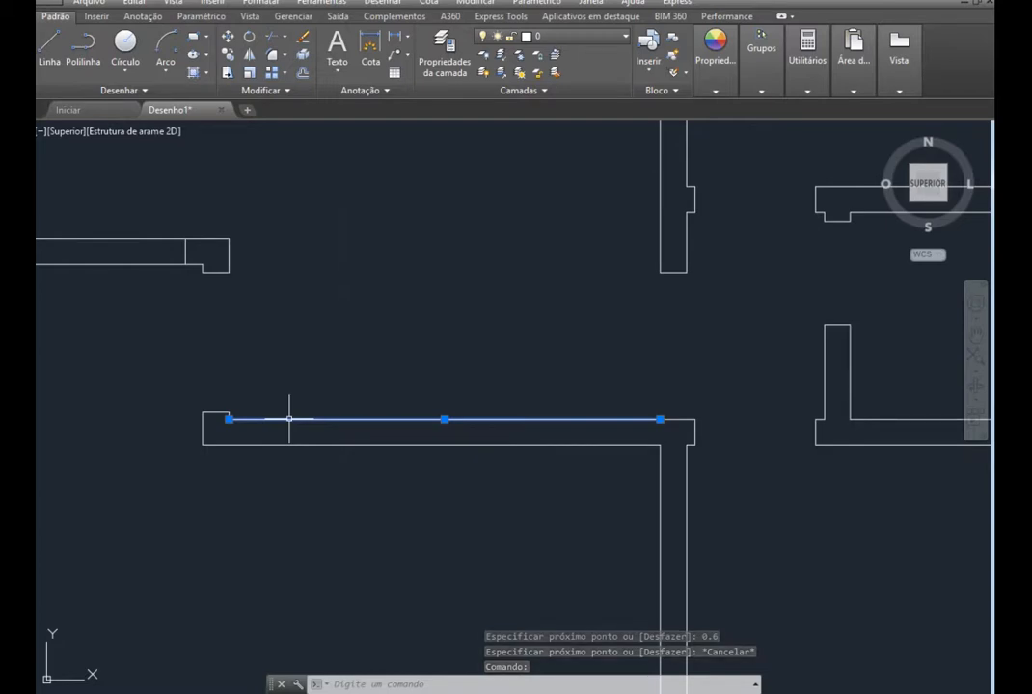
pyautogui.press('Delete')
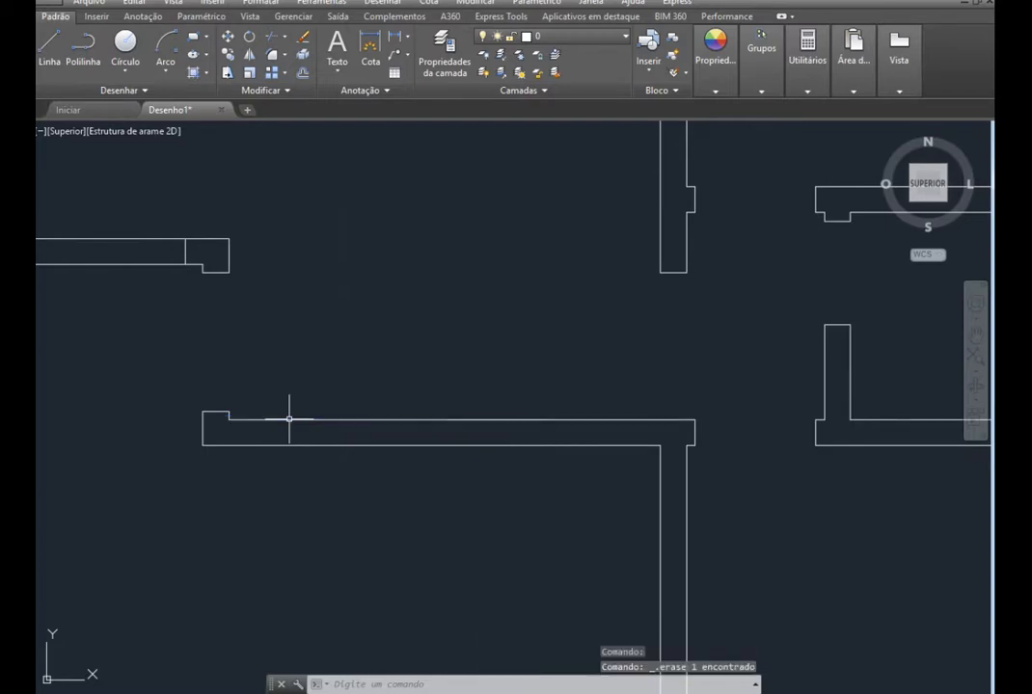
pyautogui.click(547, 419)
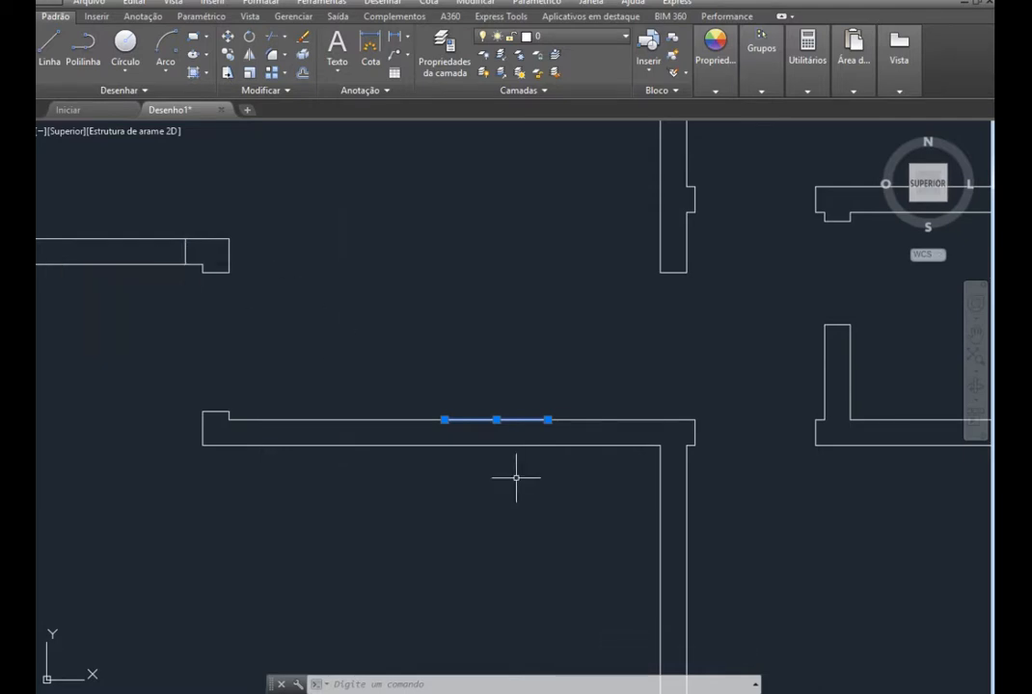
pyautogui.moveTo(548, 419)
# Draw a 0.6 line to the right from the midpoint of the inner face of Dormitório 2's bottom wall
pyautogui.scroll(-4, 408, 506)
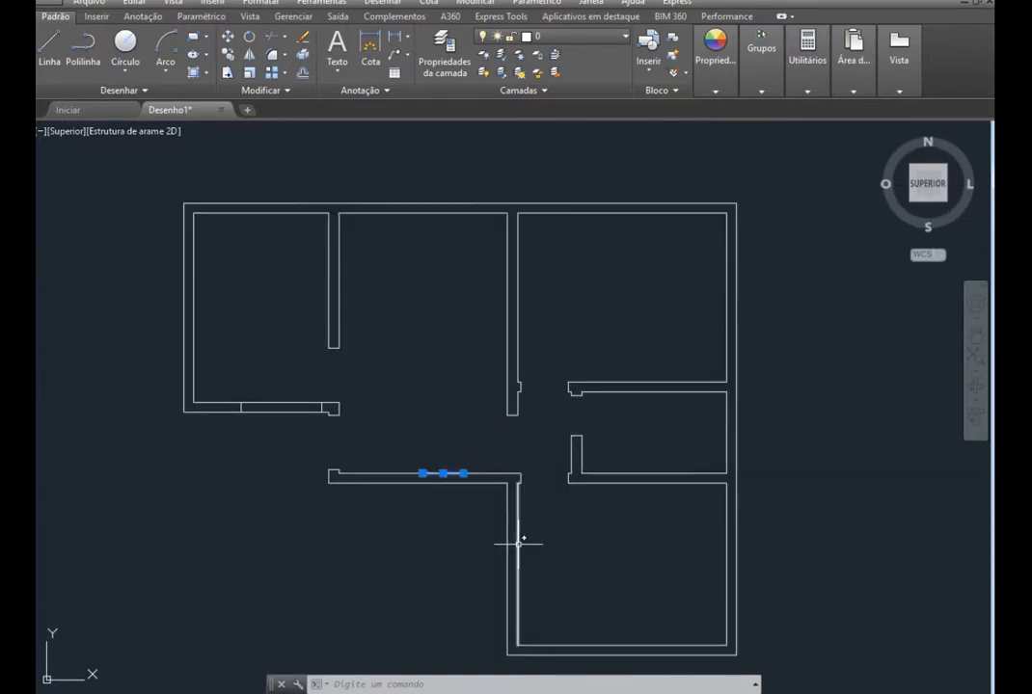
pyautogui.scroll(-1, 526, 542)
pyautogui.scroll(5, 594, 594)
pyautogui.scroll(-3, 475, 464)
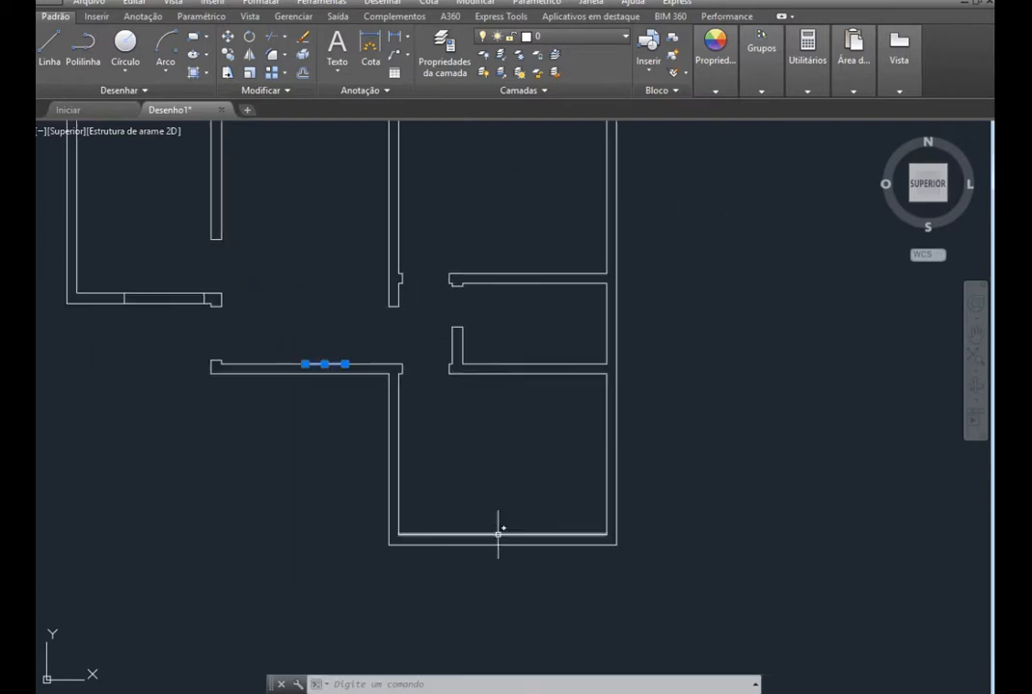
pyautogui.scroll(4, 593, 568)
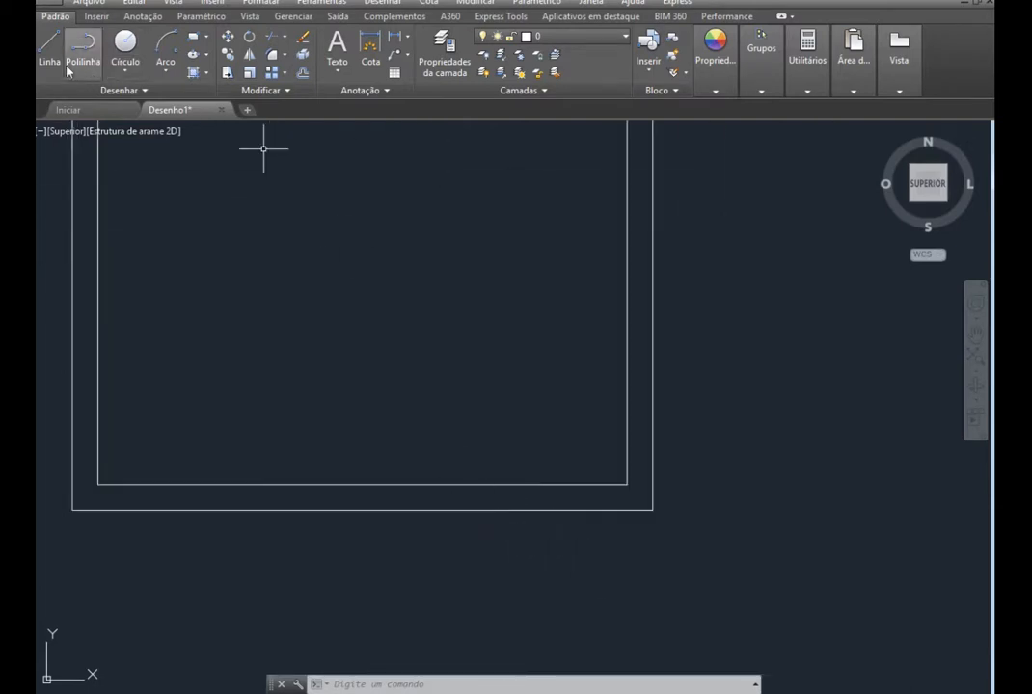
pyautogui.click(48, 44)
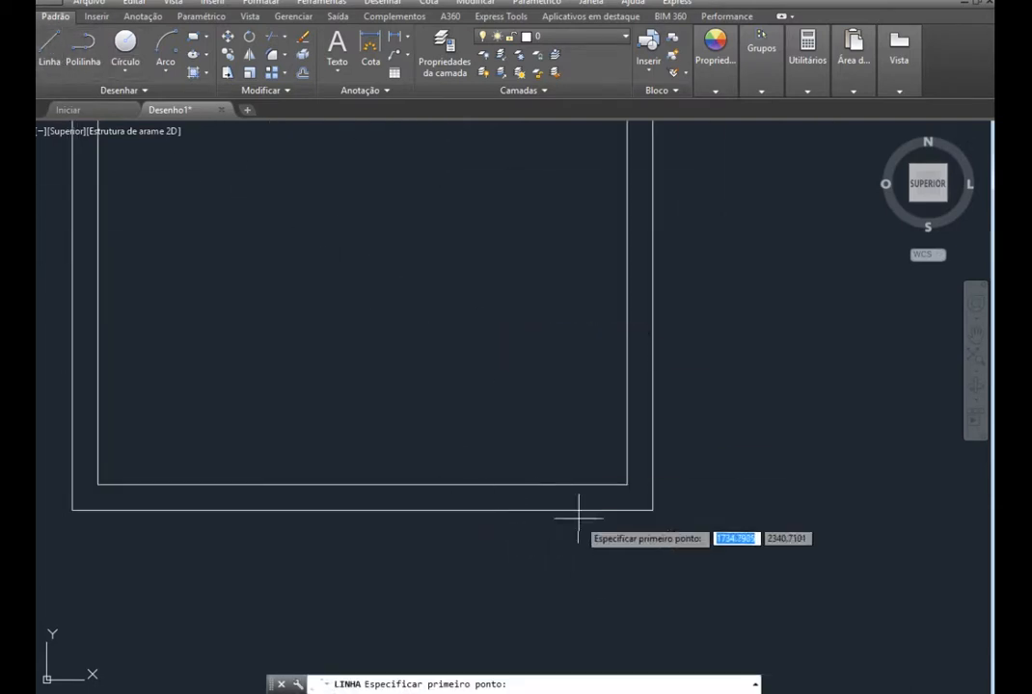
pyautogui.click(361, 485)
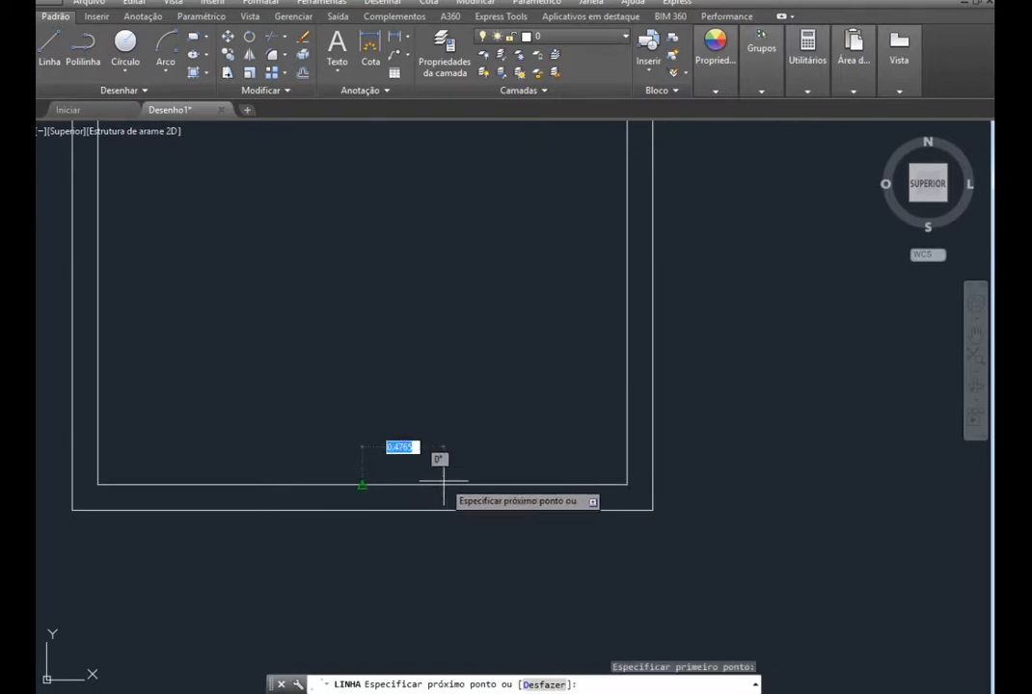
pyautogui.write('.6')
pyautogui.press('Return')
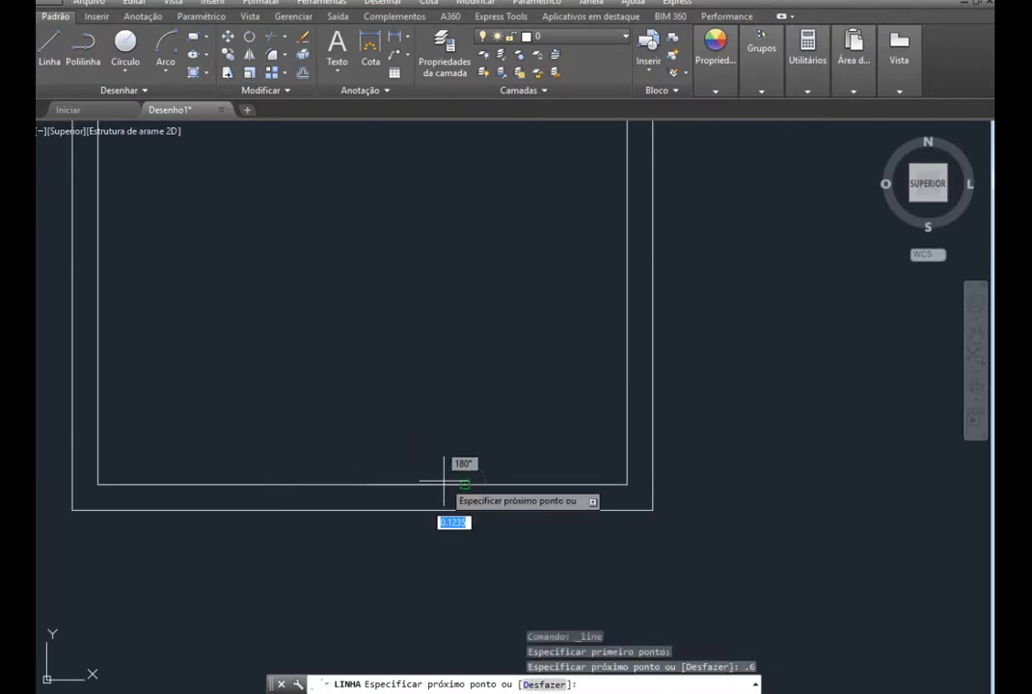
pyautogui.press('Escape')
# Draw a 0.6 line upward from the midpoint of the outer wall's inner face in the upper-right room
pyautogui.scroll(-5, 429, 494)
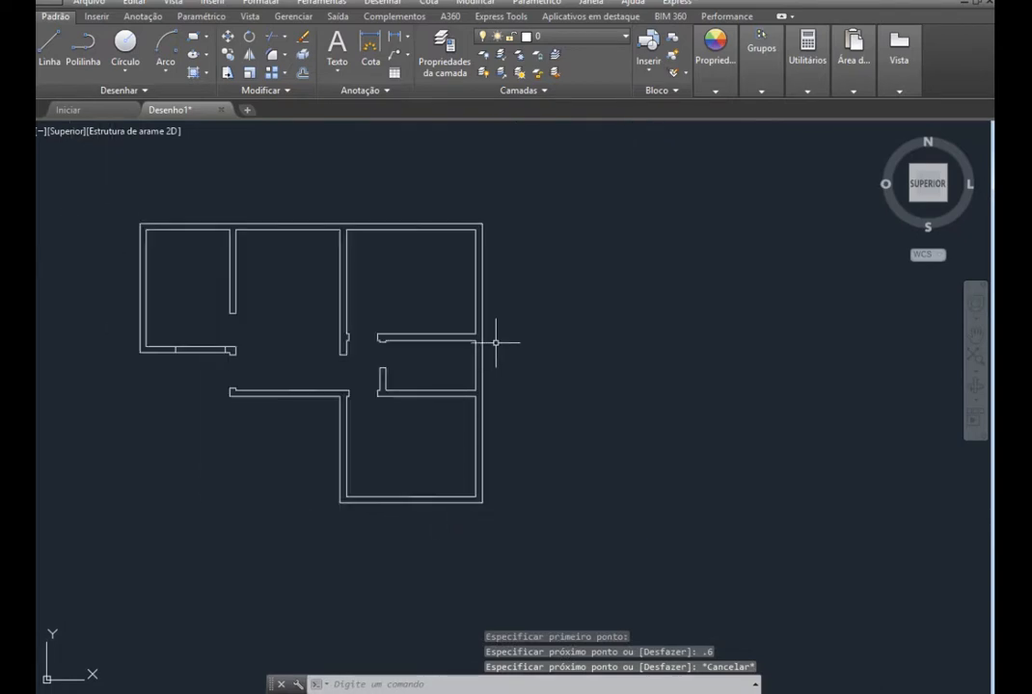
pyautogui.scroll(4, 476, 269)
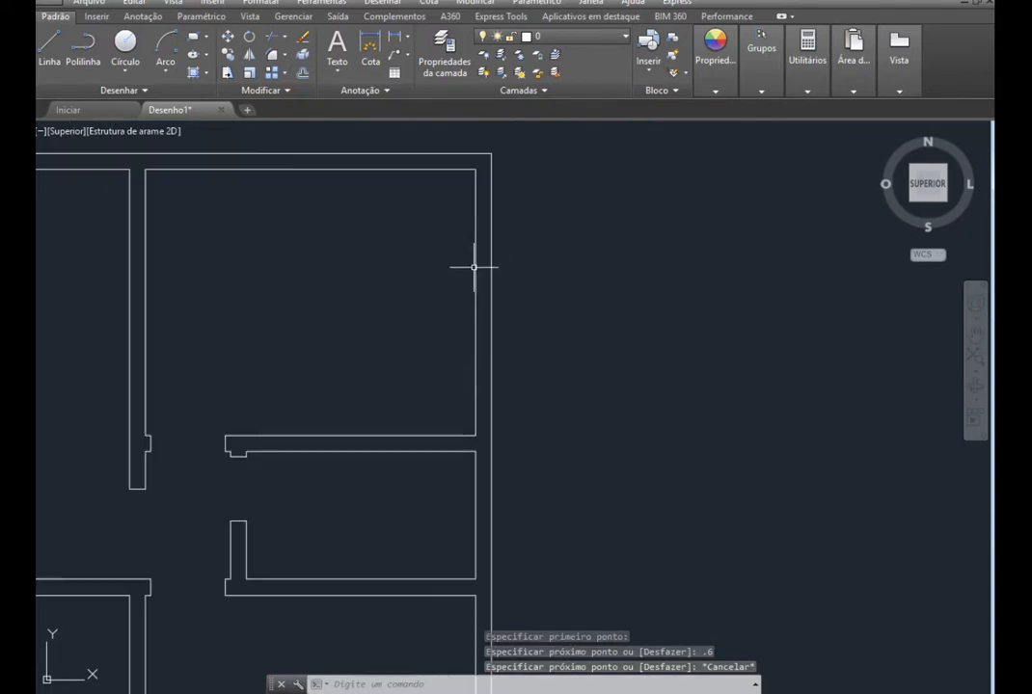
pyautogui.scroll(2, 475, 268)
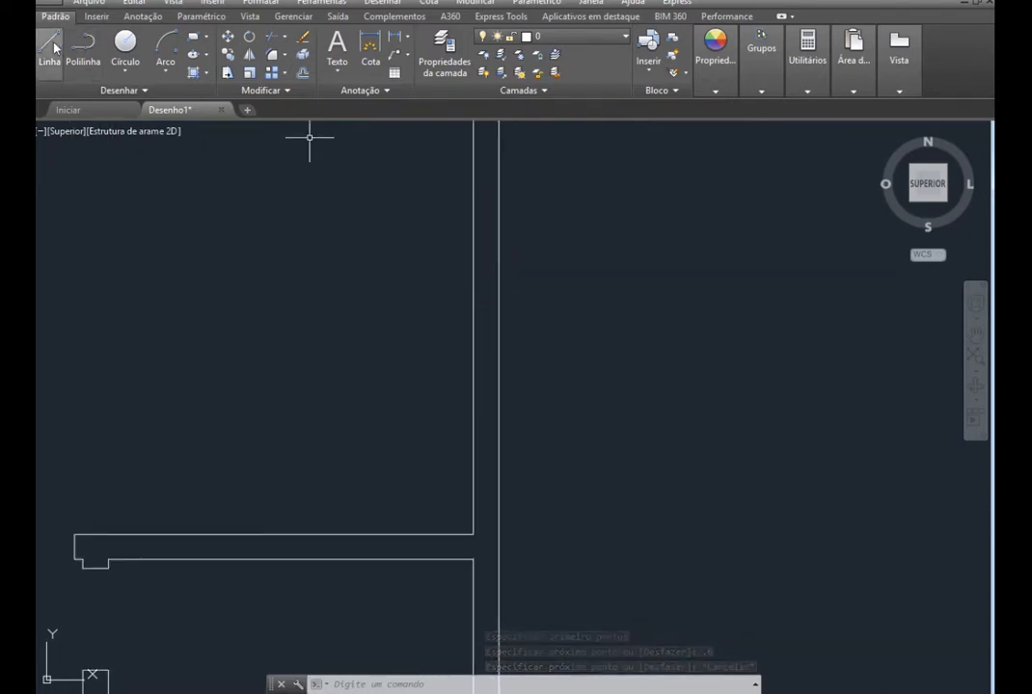
pyautogui.press('Return')
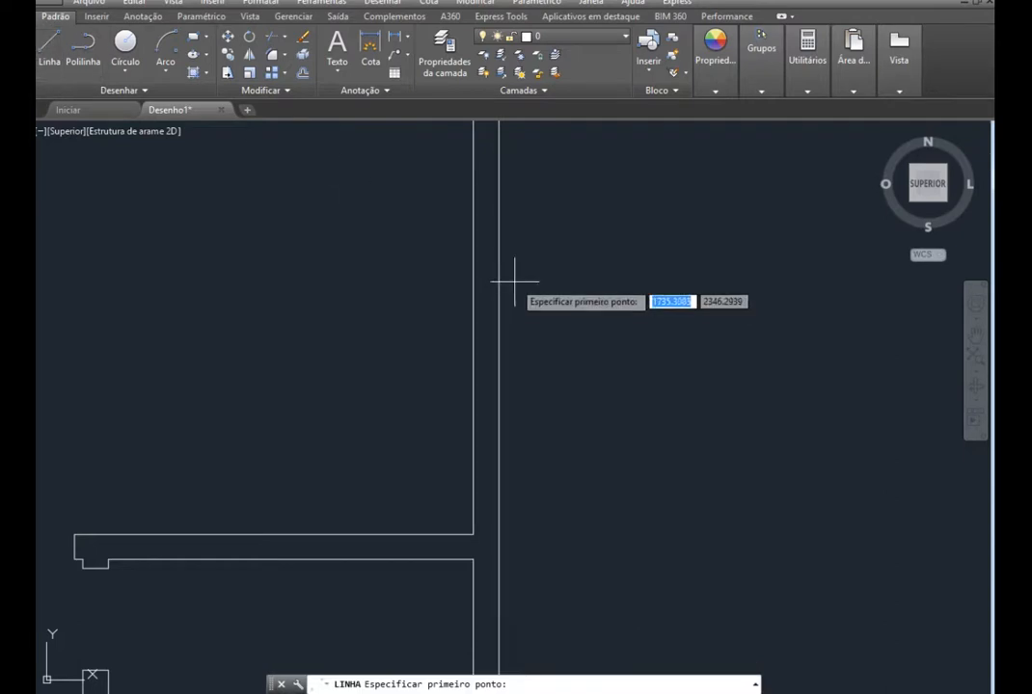
pyautogui.click(473, 322)
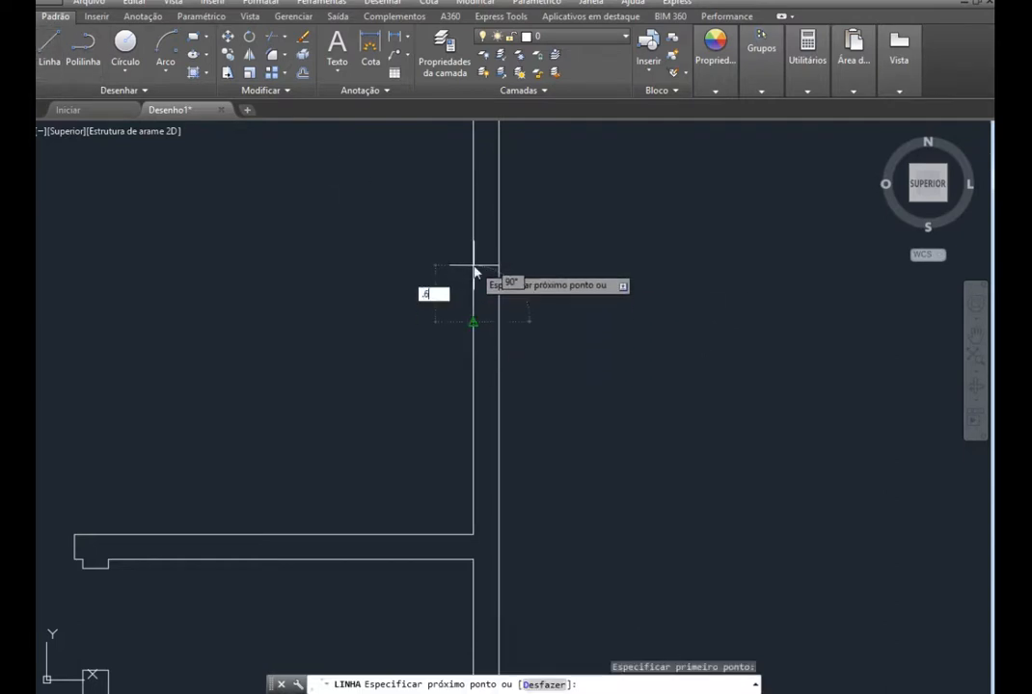
pyautogui.write('.6')
pyautogui.press('Return')
pyautogui.press('Escape')
# Draw a 0.3 line upward from the midpoint of the outer wall's inner face in the bathroom
pyautogui.scroll(-3, 529, 562)
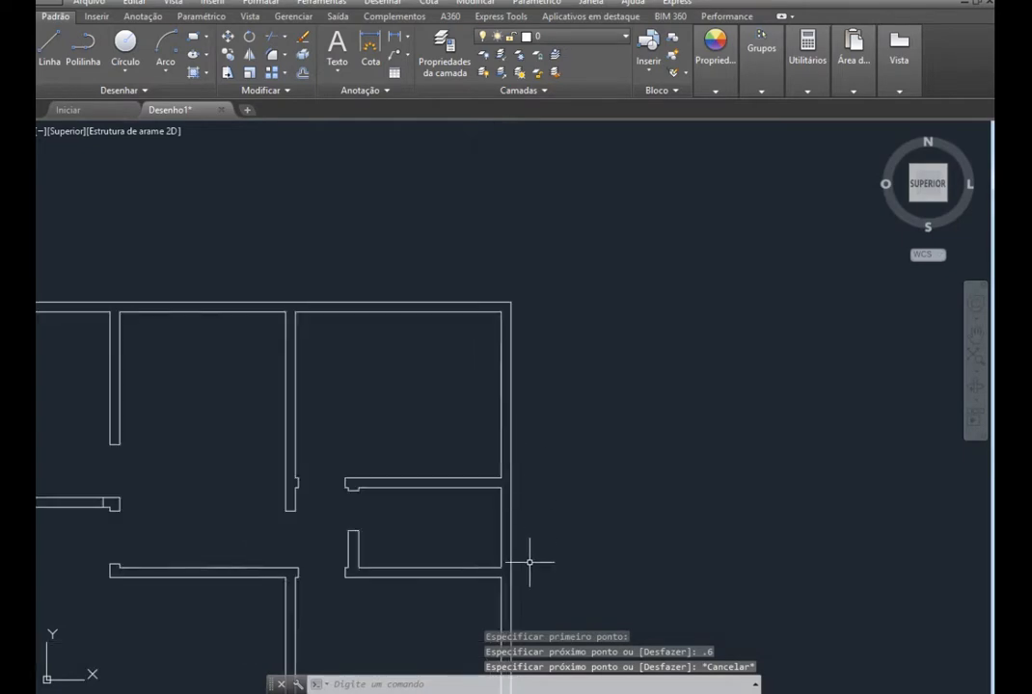
pyautogui.scroll(4, 503, 571)
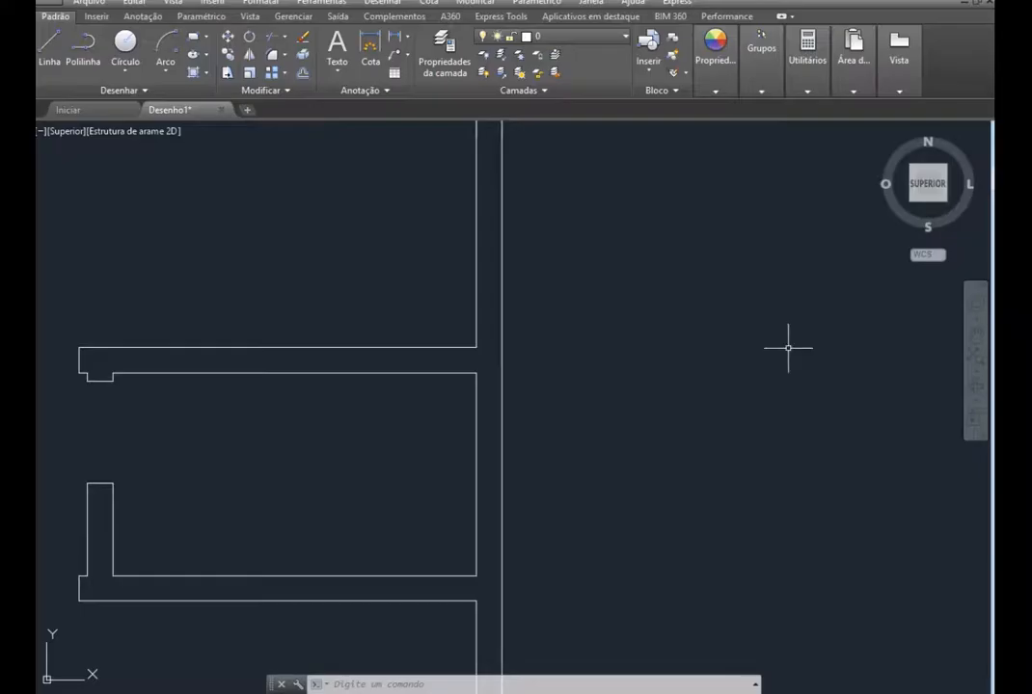
pyautogui.click(49, 43)
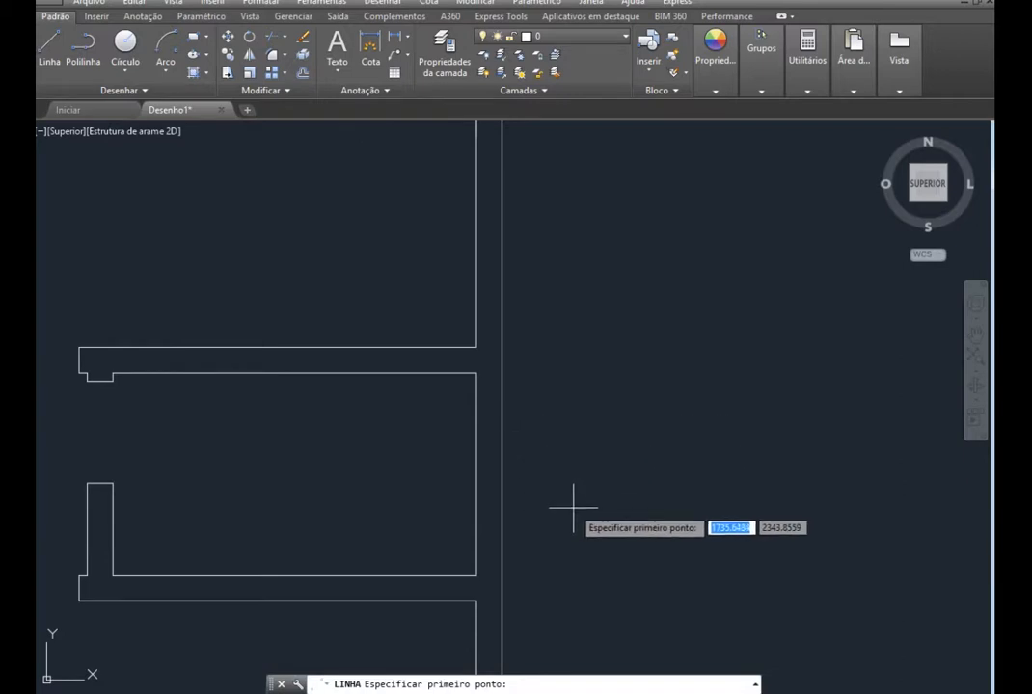
pyautogui.click(476, 474)
pyautogui.write('.3')
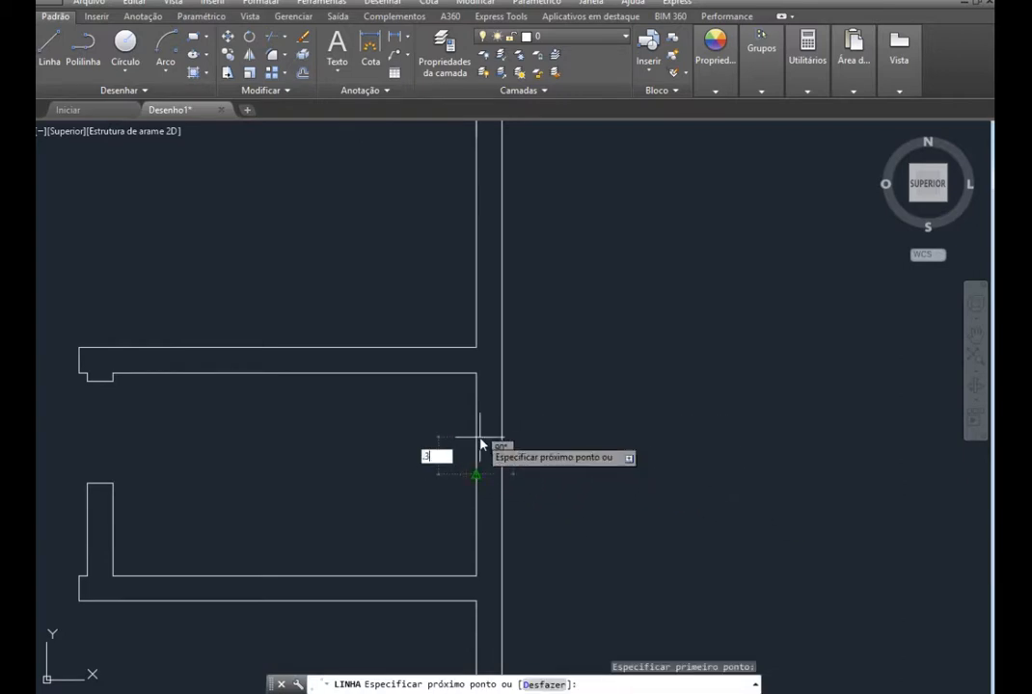
pyautogui.press('Return')
pyautogui.press('Escape')
# Copy the two window jamb lines from the upper-left room's bottom wall into the hall's lower wall, aligned with the end of its half-window line
pyautogui.scroll(-5, 479, 438)
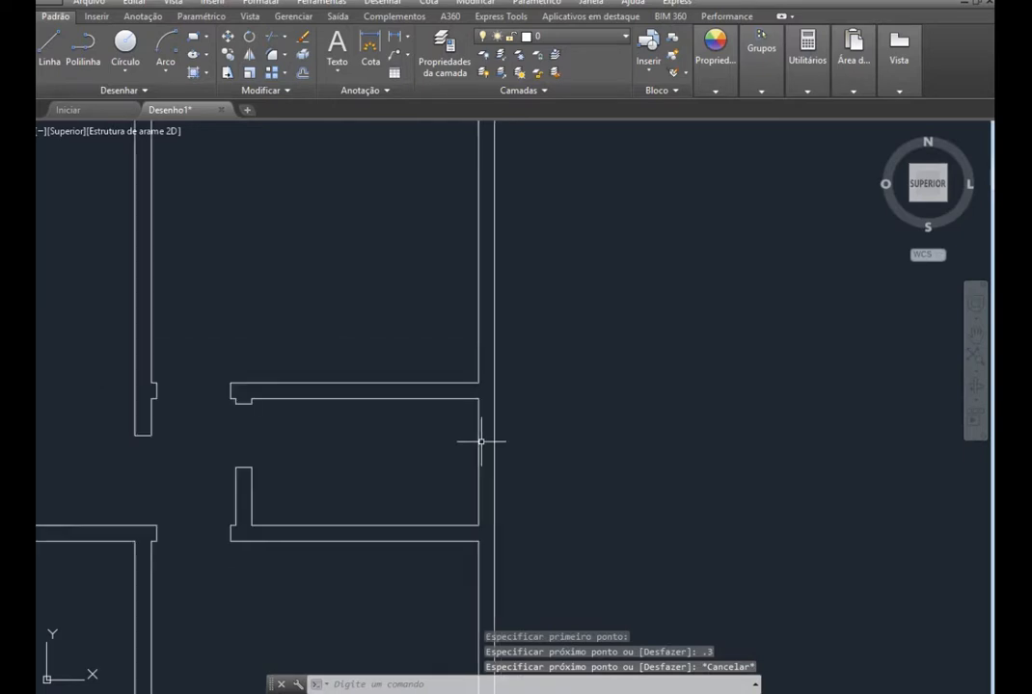
pyautogui.scroll(4, 191, 398)
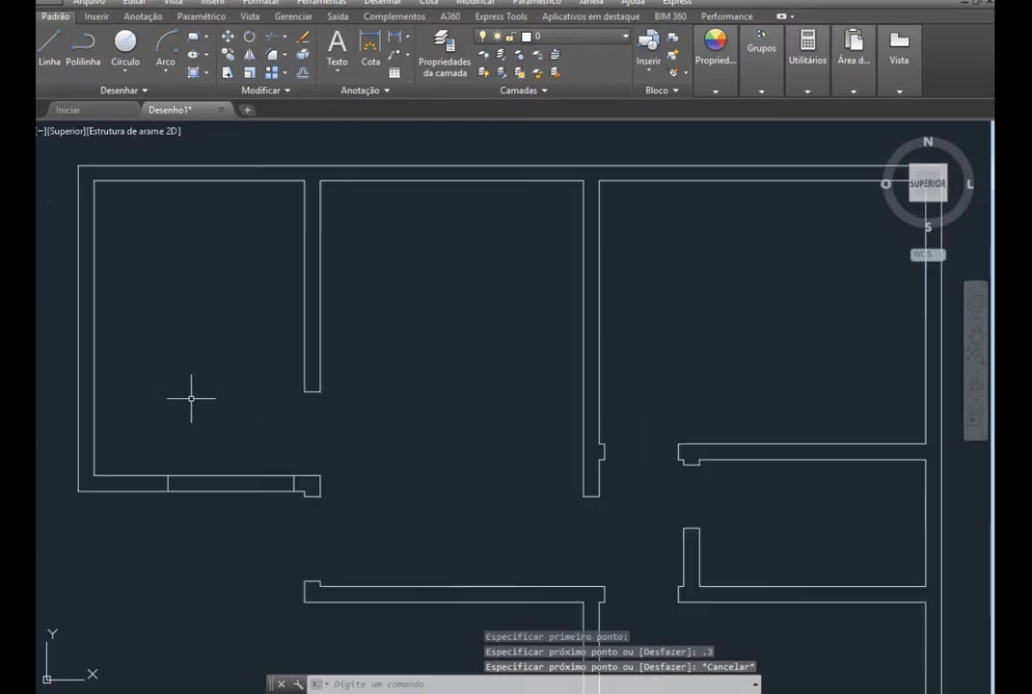
pyautogui.click(301, 73)
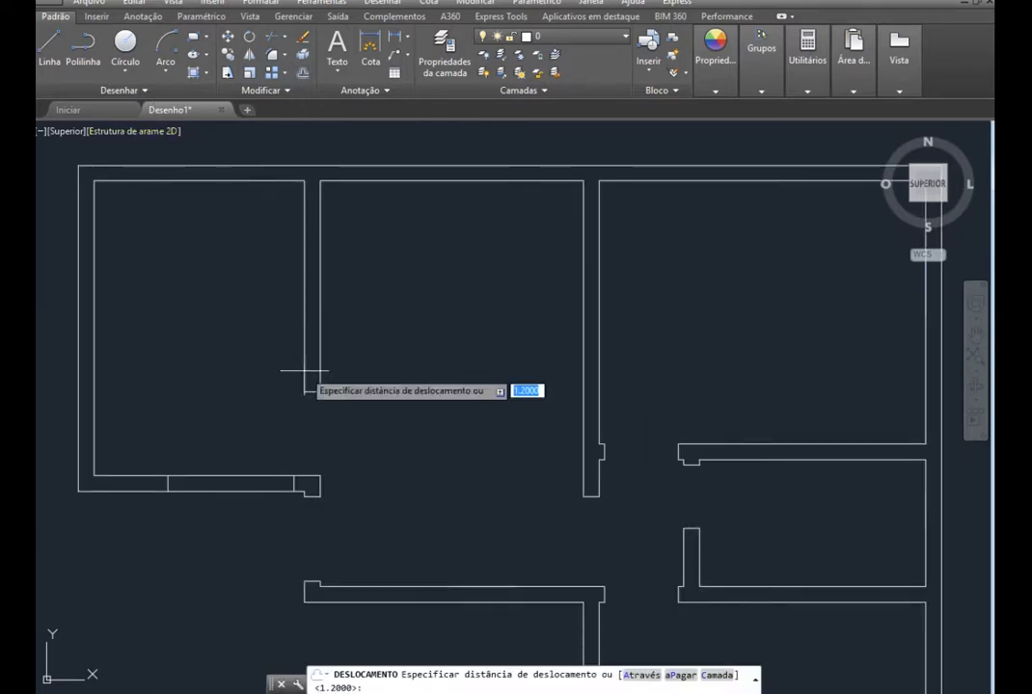
pyautogui.click(227, 55)
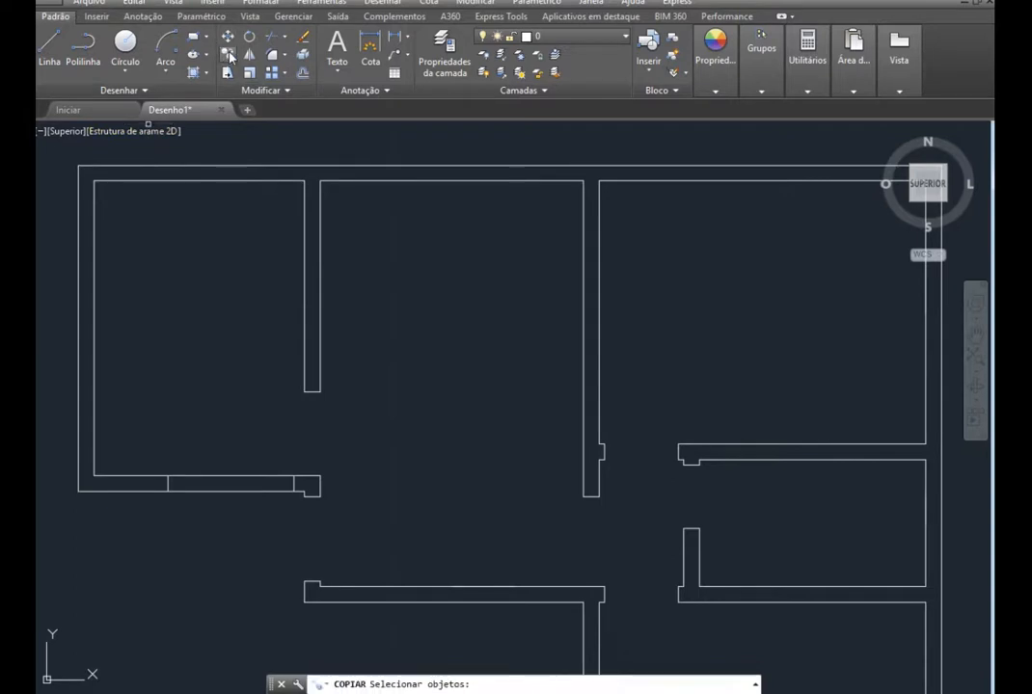
pyautogui.click(293, 484)
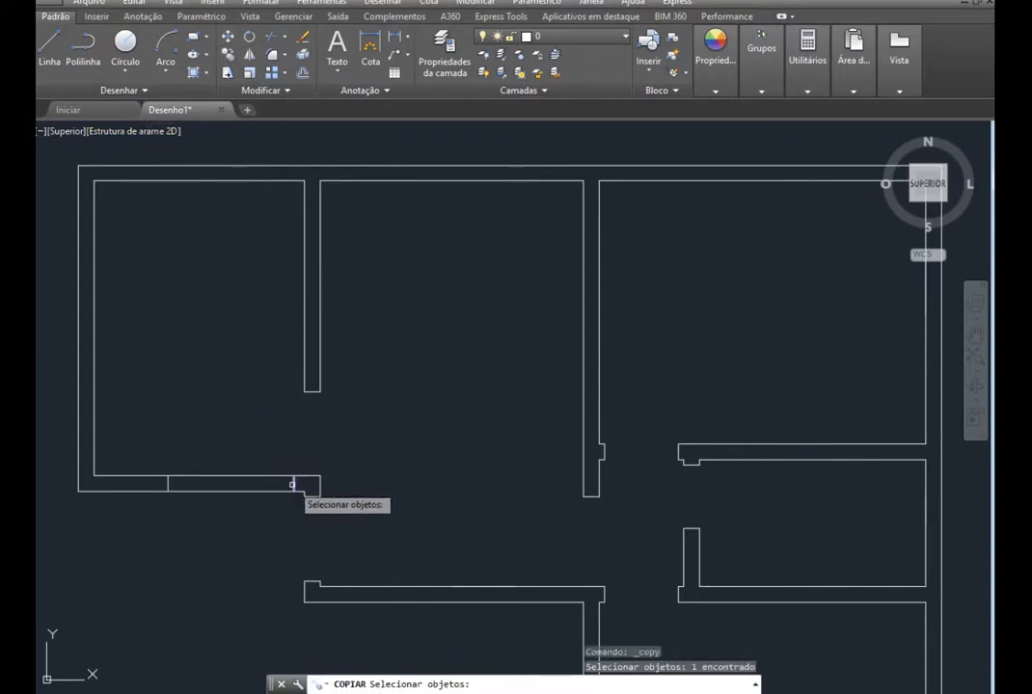
pyautogui.click(166, 482)
pyautogui.press('Return')
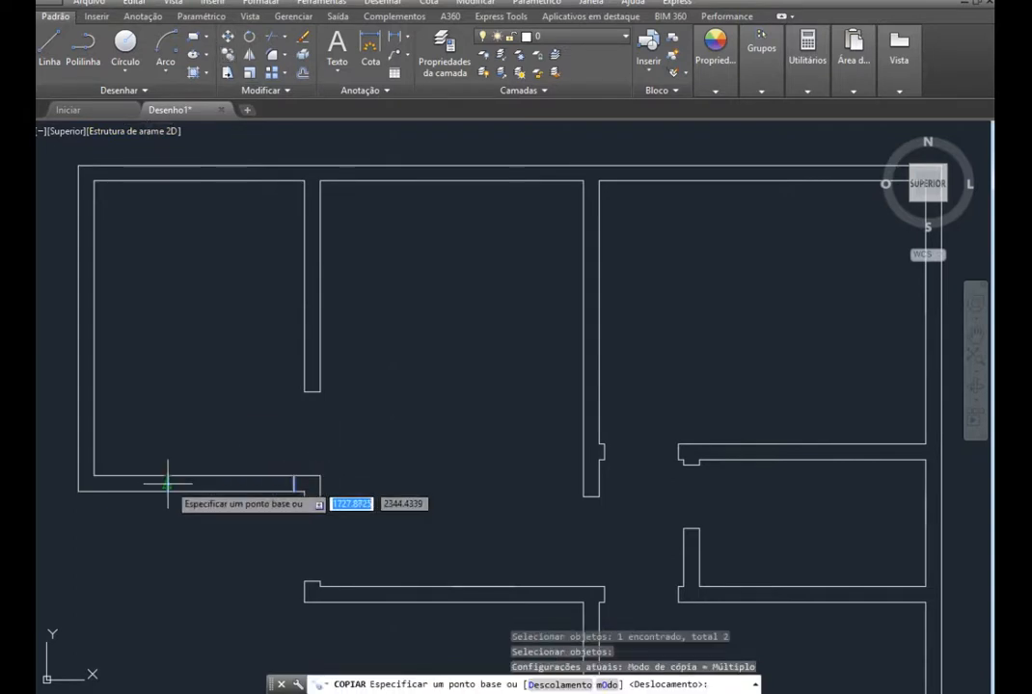
pyautogui.click(294, 477)
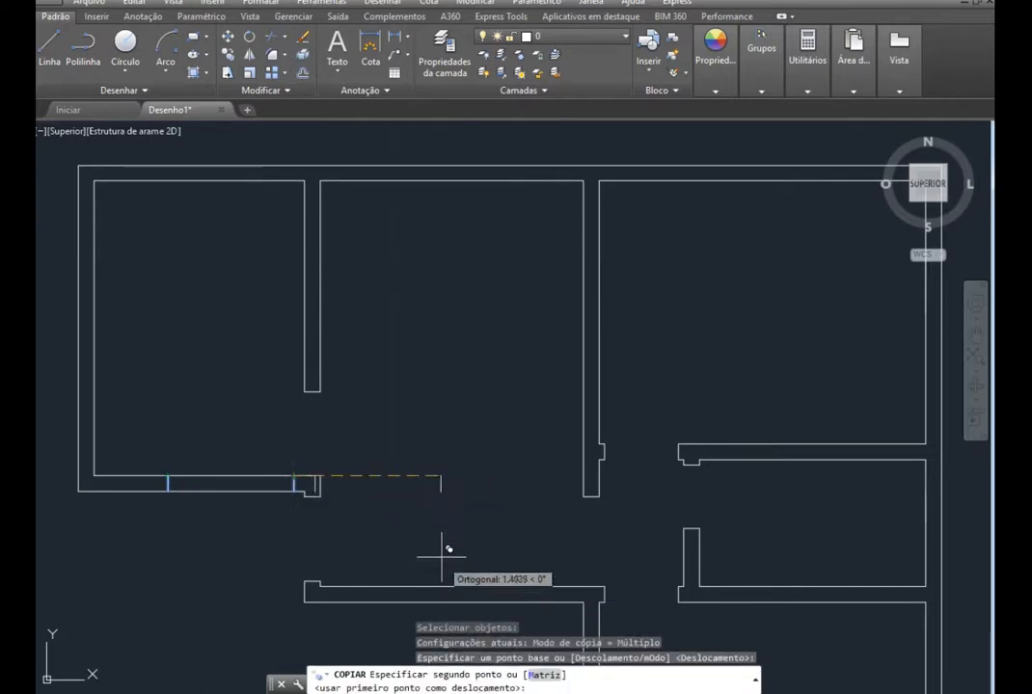
pyautogui.scroll(-2, 434, 540)
pyautogui.scroll(6, 482, 586)
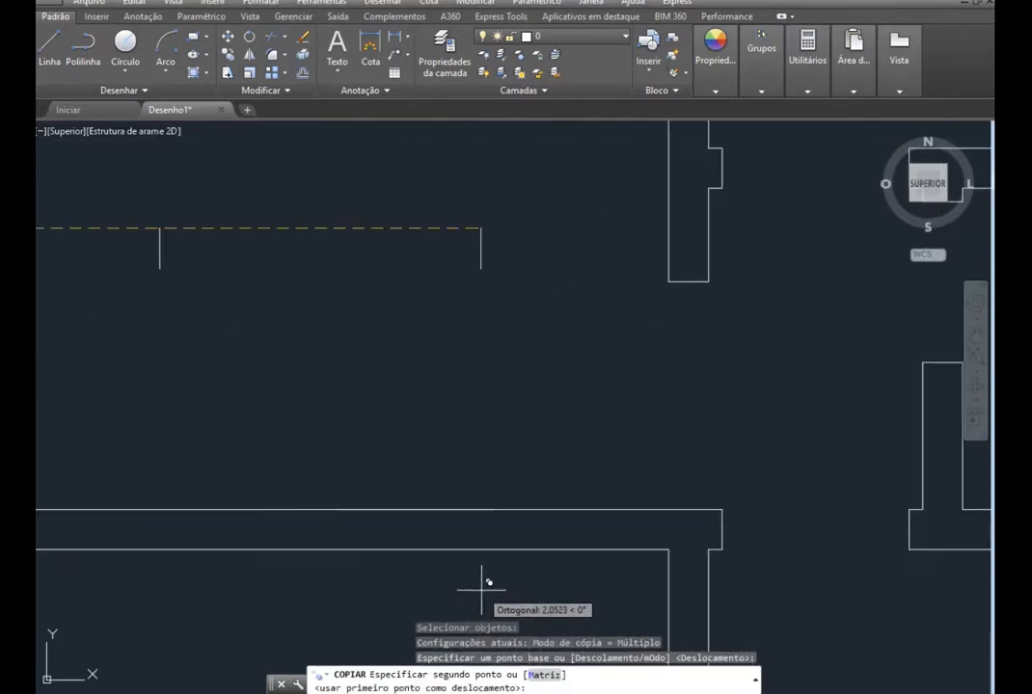
pyautogui.click(494, 509)
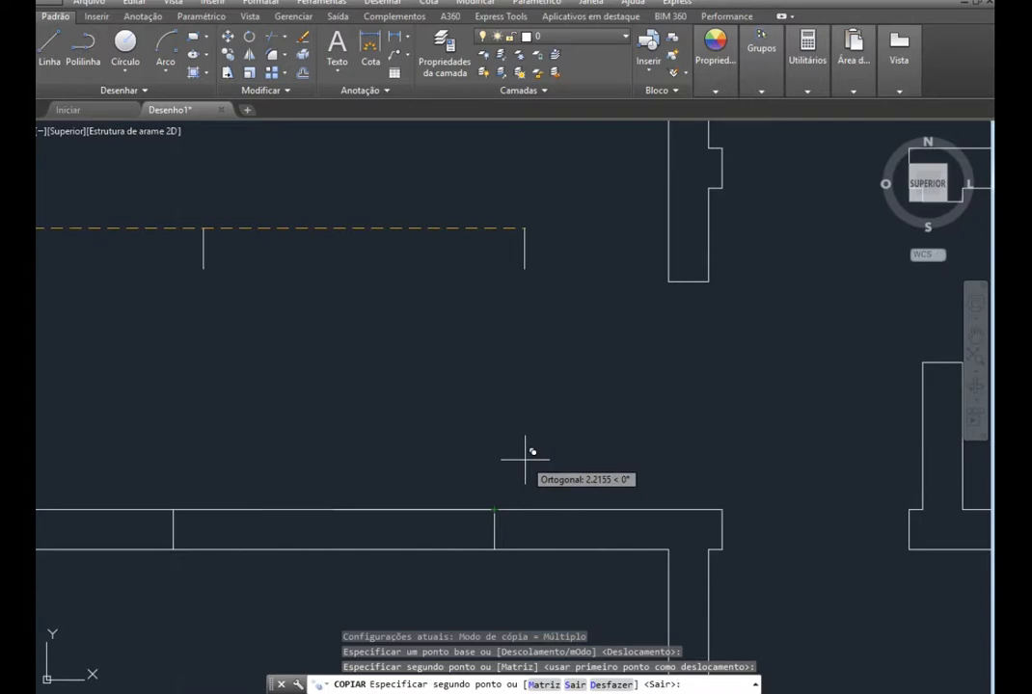
# With ortho mode off, place another copy of the jamb lines in Dormitório 2's bottom wall, at the end of its 0.6 half-window line
pyautogui.press('F8')
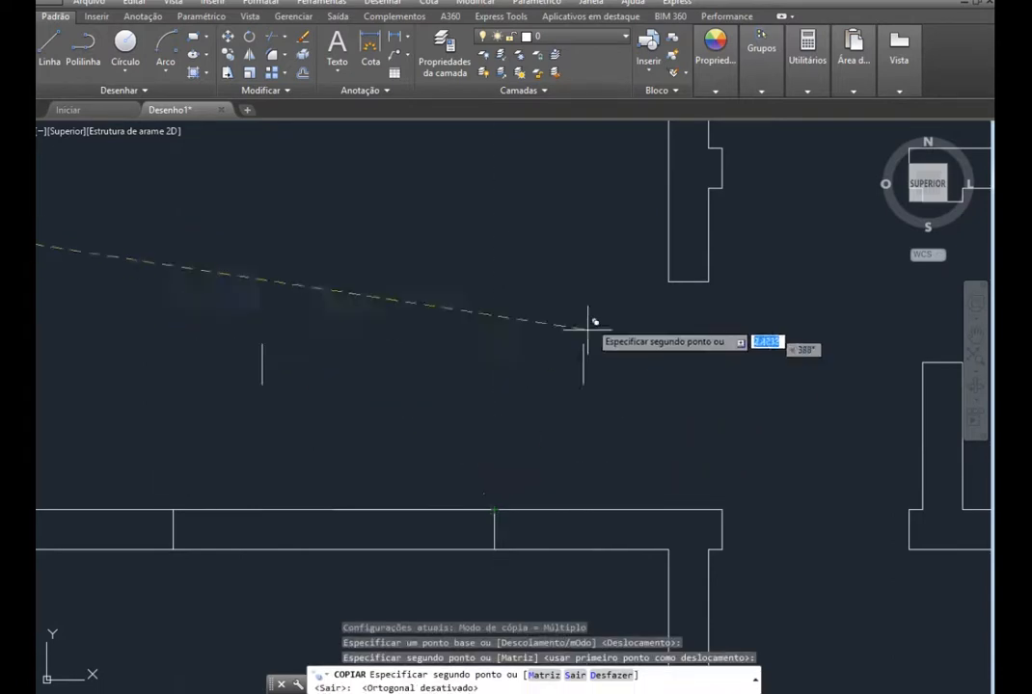
pyautogui.scroll(-5, 476, 434)
pyautogui.scroll(-4, 559, 595)
pyautogui.scroll(7, 535, 554)
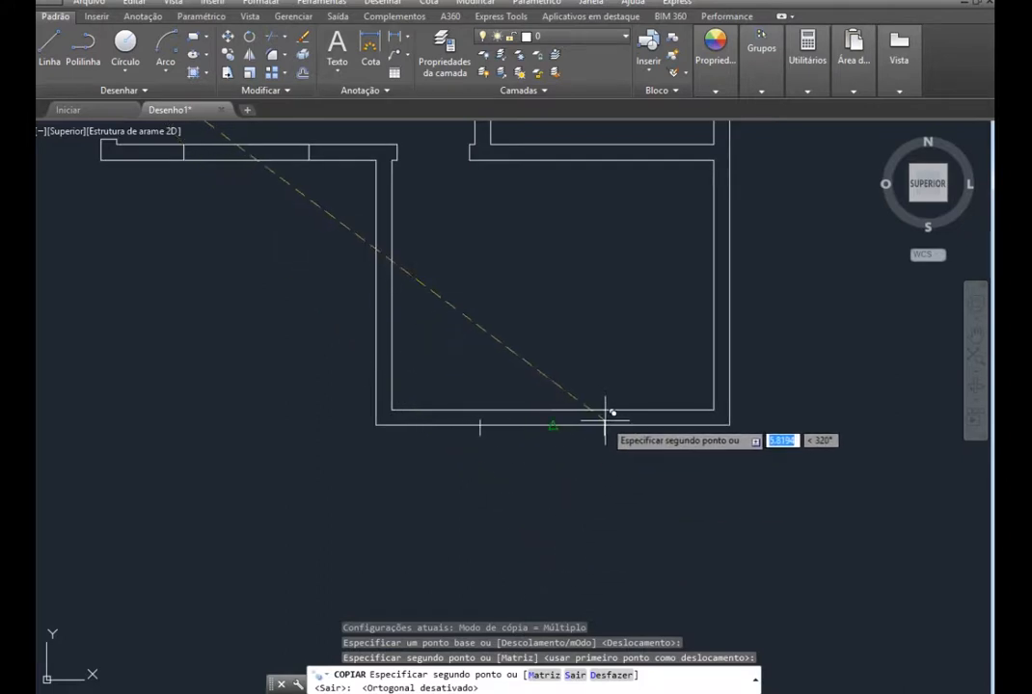
pyautogui.scroll(4, 604, 424)
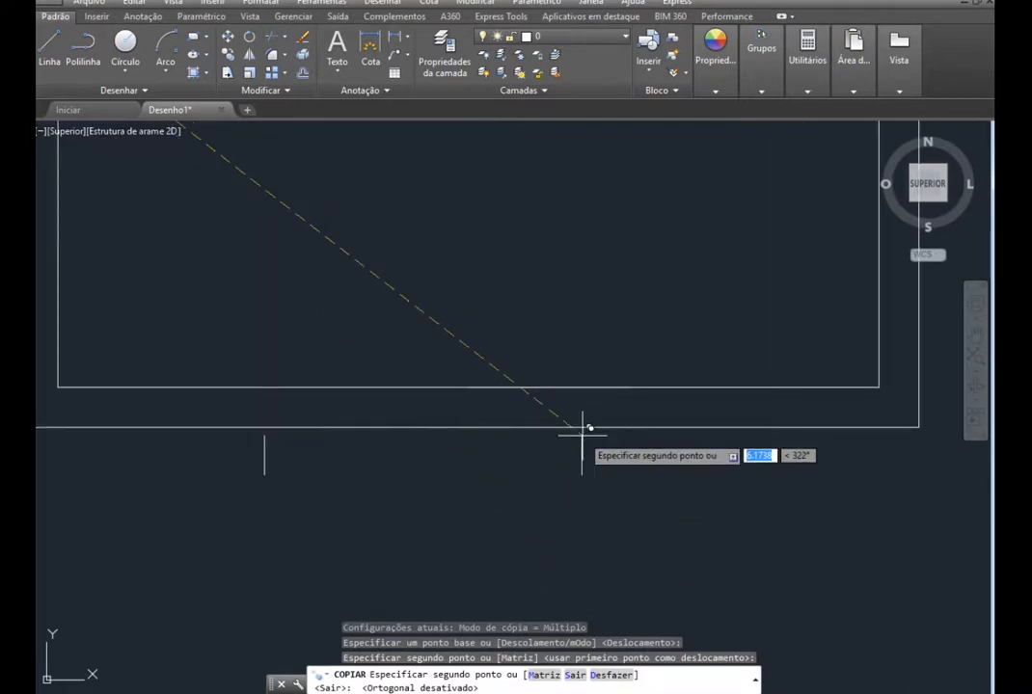
pyautogui.click(629, 386)
# Place a further copy of the two jamb lines in the empty space outside the right outer wall and end the copying
pyautogui.scroll(-2, 628, 420)
pyautogui.scroll(-4, 632, 493)
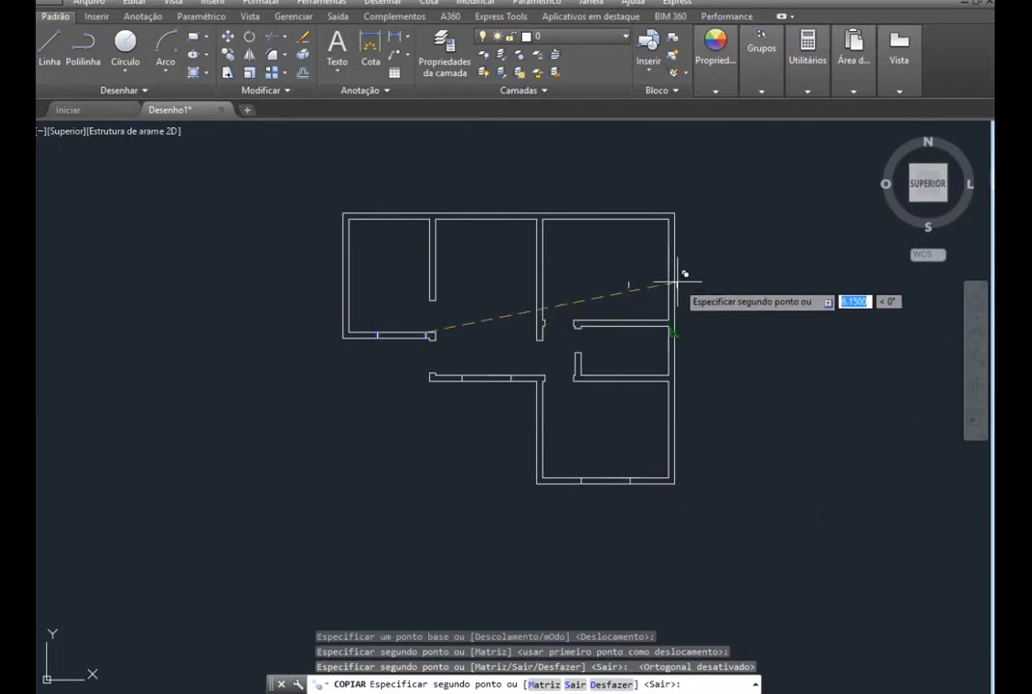
pyautogui.click(751, 314)
pyautogui.press('Escape')
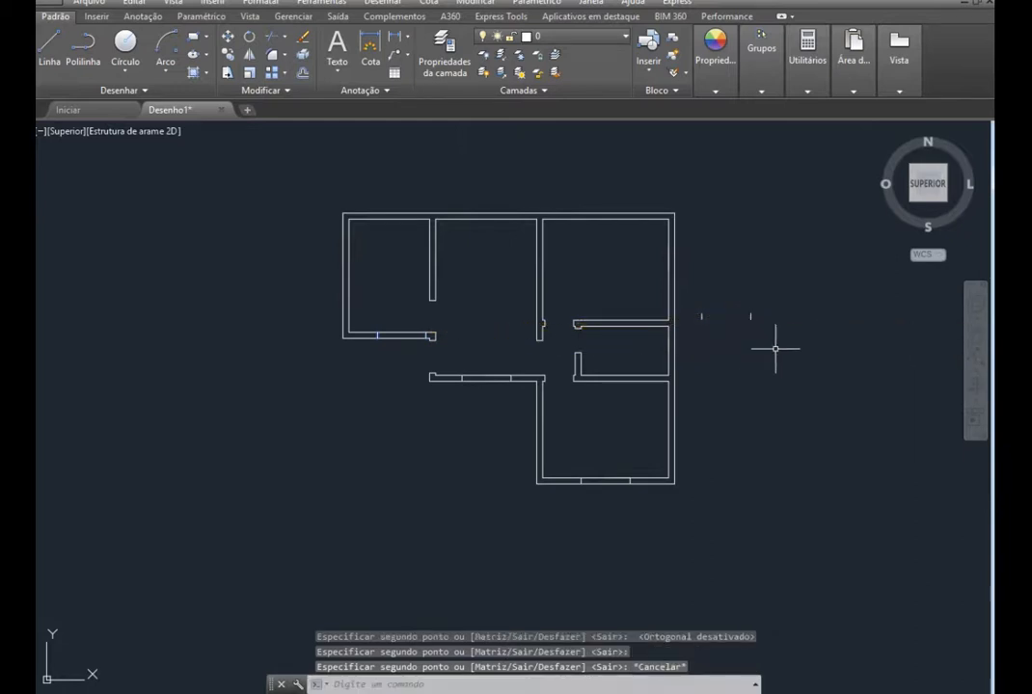
# Rotate the loose pair of jamb lines 90° counterclockwise about the upper end of its left line, with ortho mode on
pyautogui.scroll(2, 790, 326)
pyautogui.scroll(2, 711, 290)
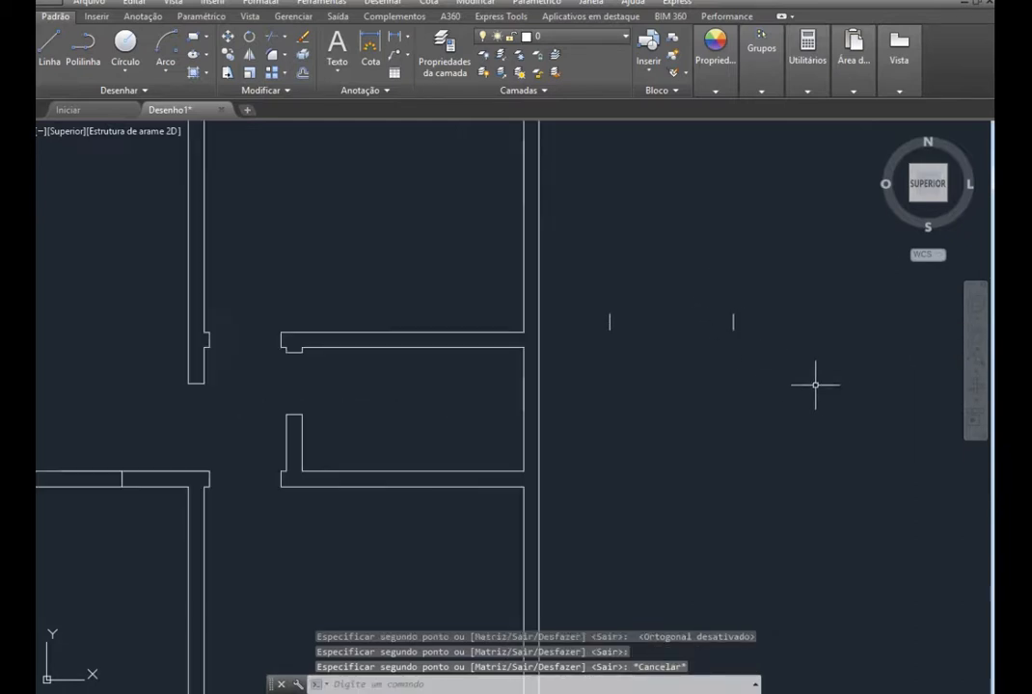
pyautogui.click(799, 364)
pyautogui.click(602, 299)
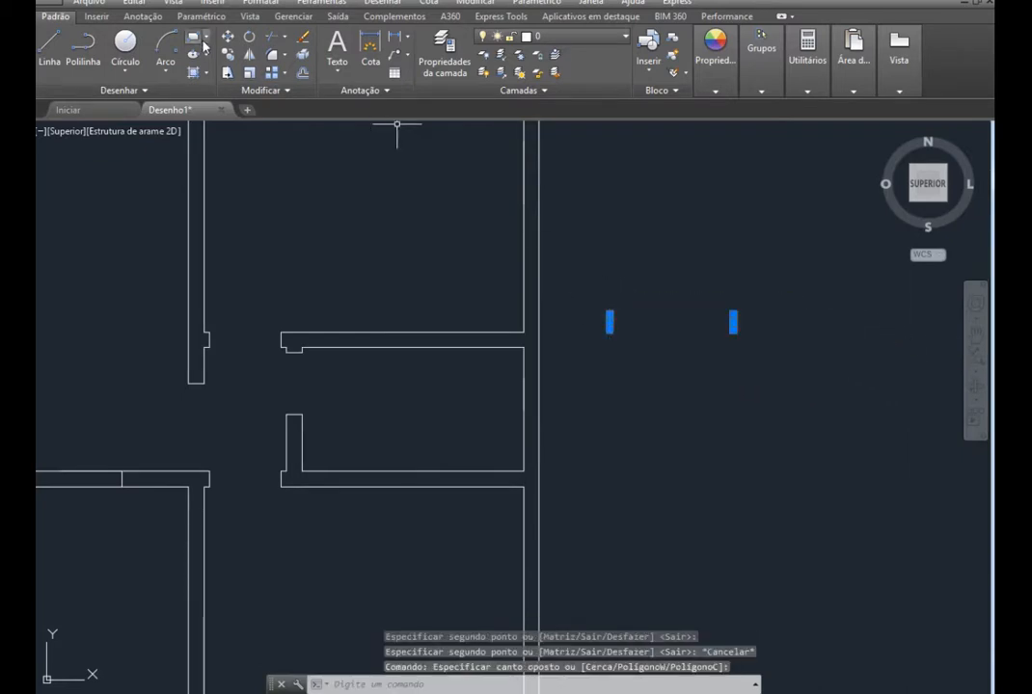
pyautogui.click(249, 37)
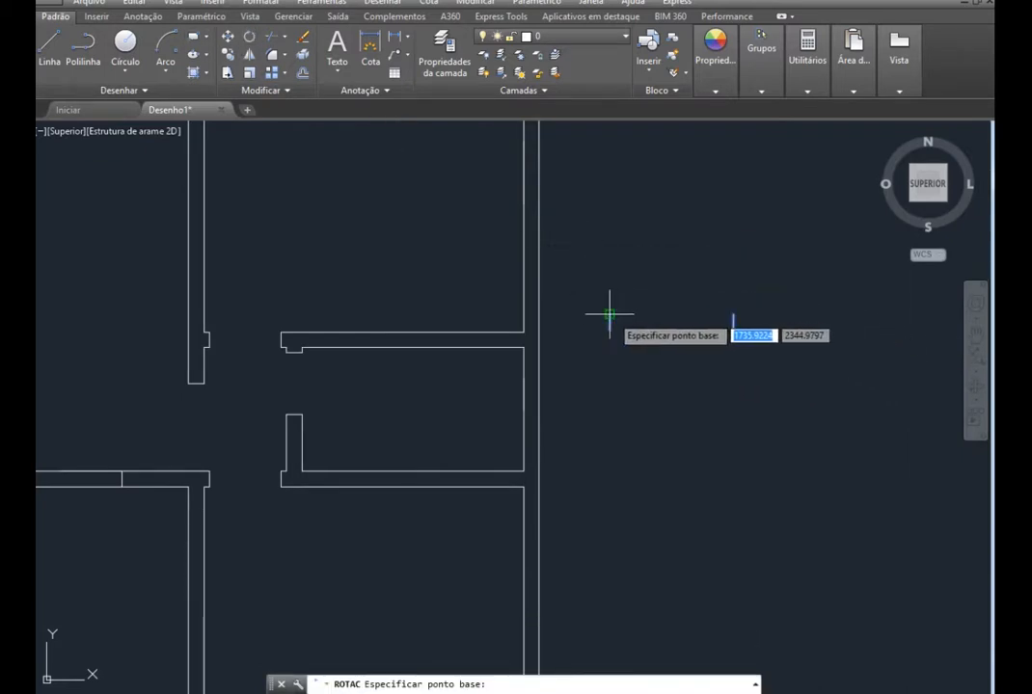
pyautogui.click(608, 308)
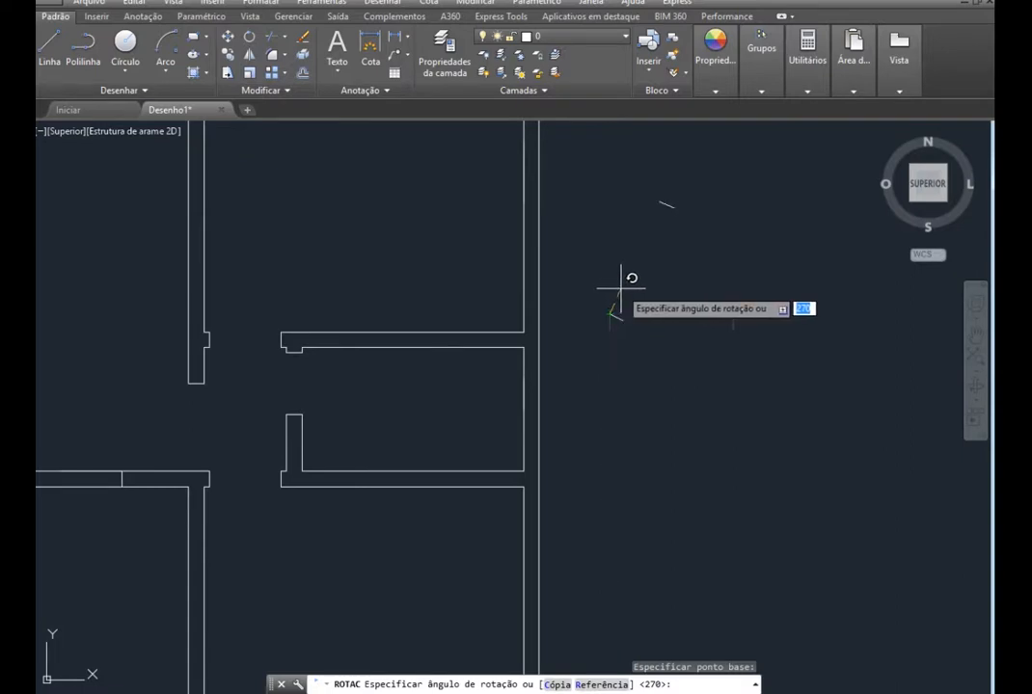
pyautogui.press('F8')
pyautogui.click(611, 277)
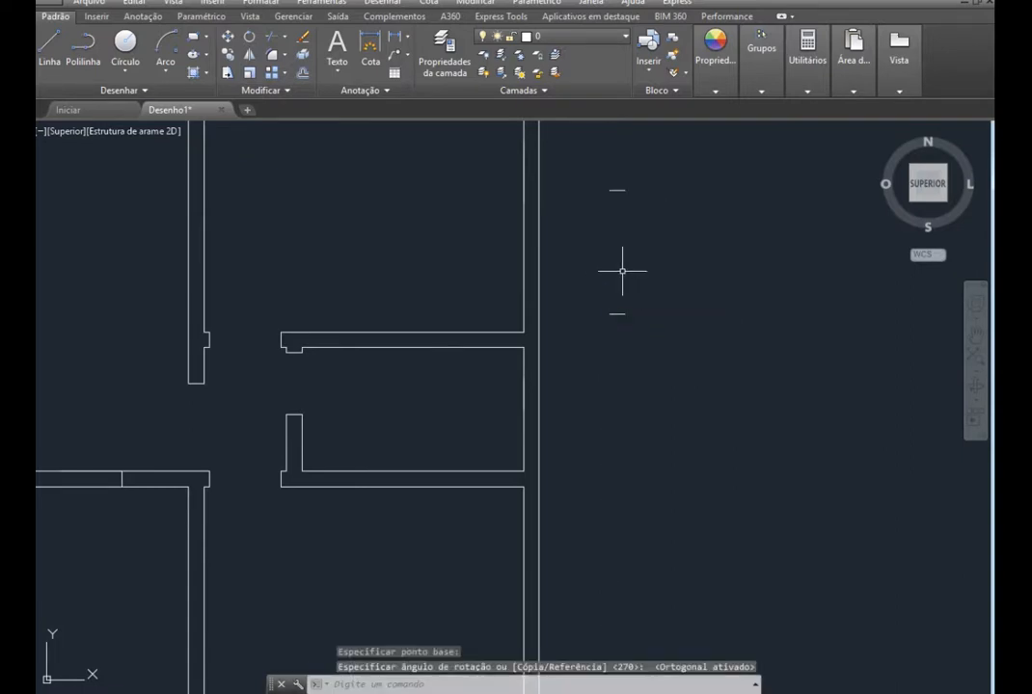
pyautogui.press('Escape')
pyautogui.click(657, 349)
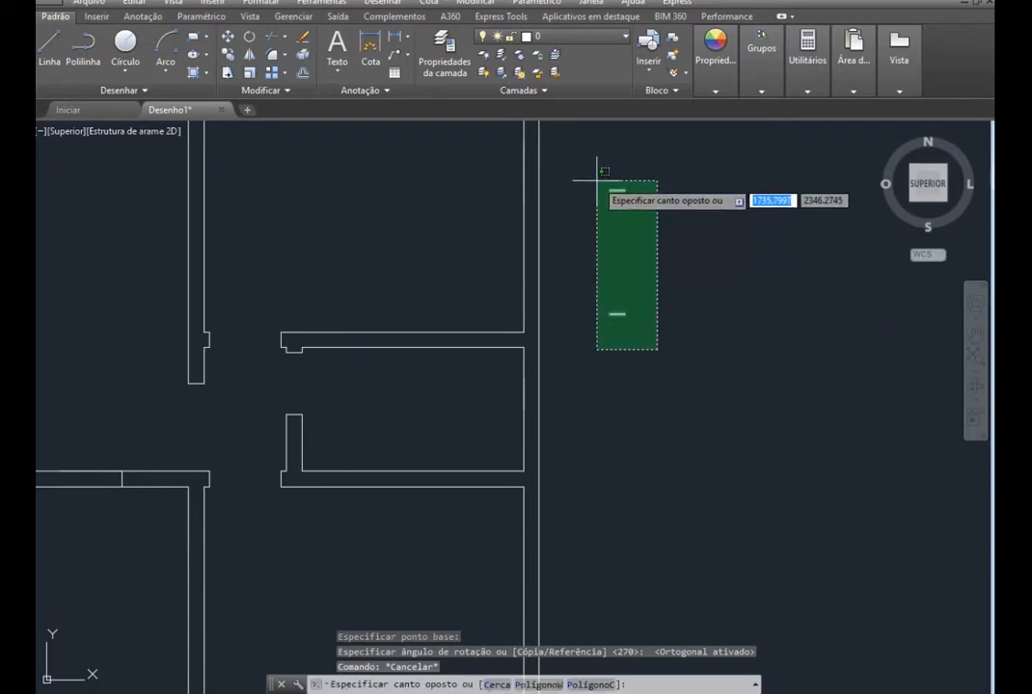
pyautogui.click(597, 179)
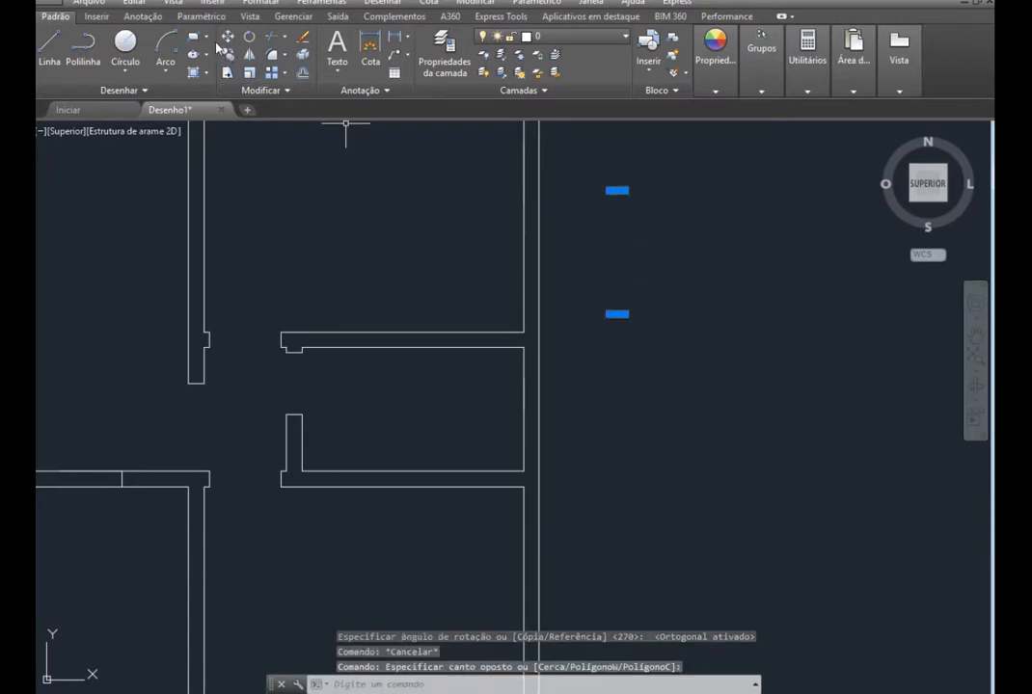
pyautogui.click(609, 313)
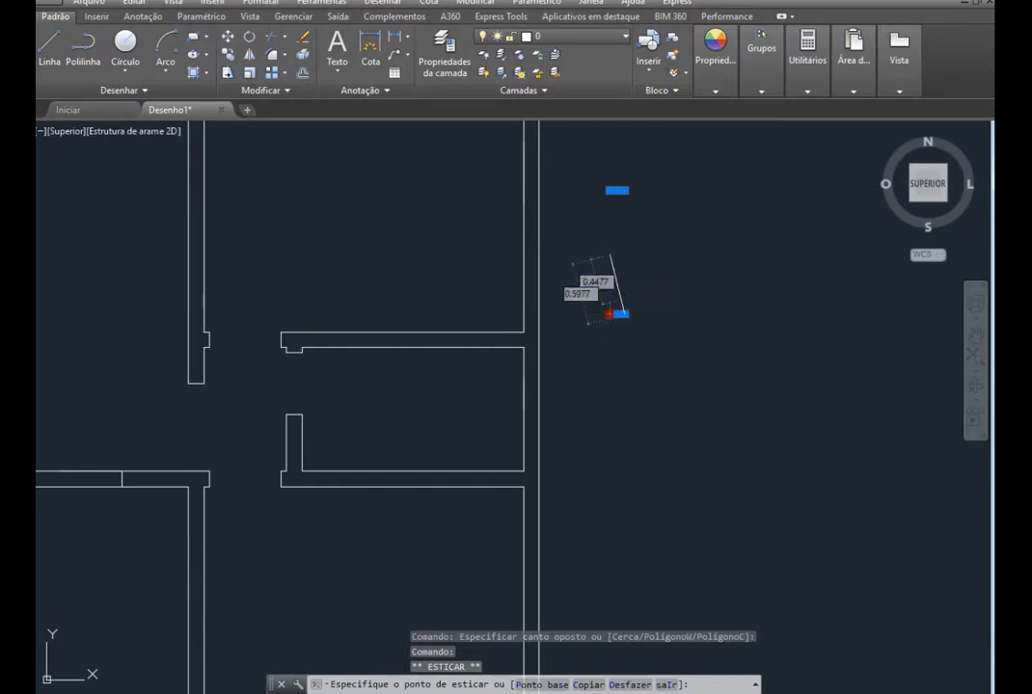
pyautogui.press('Escape')
pyautogui.click(618, 313)
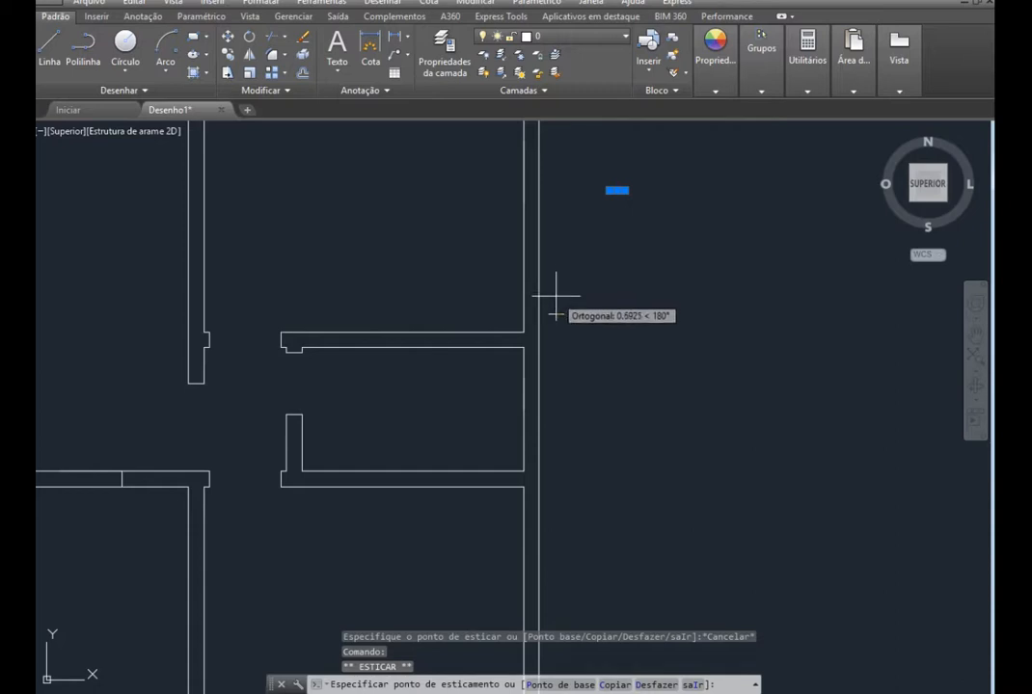
pyautogui.press('Escape')
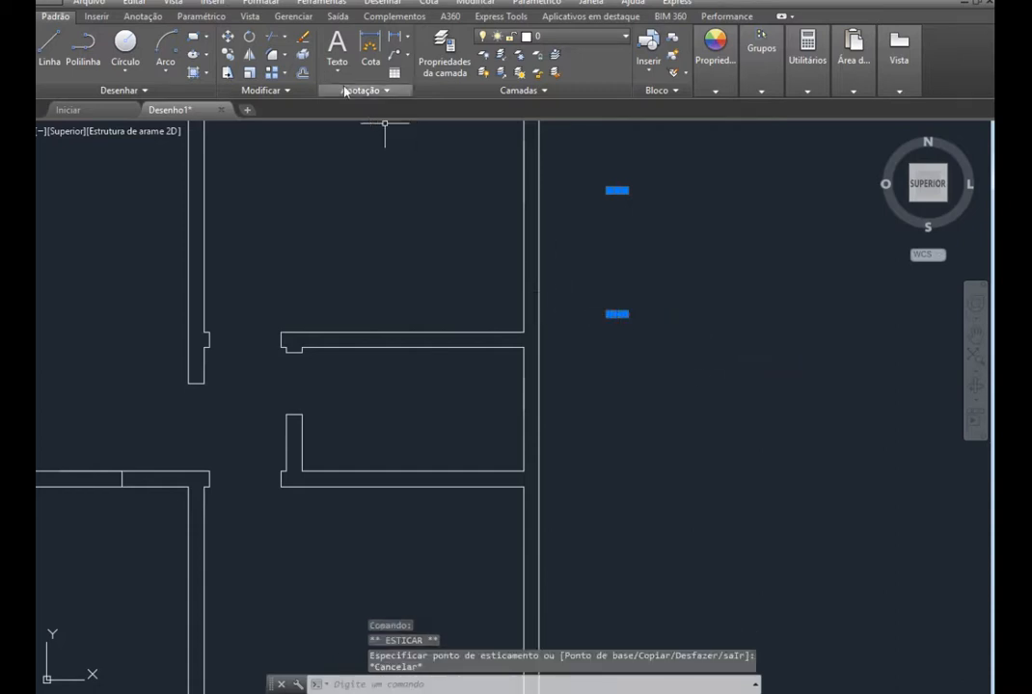
pyautogui.click(228, 37)
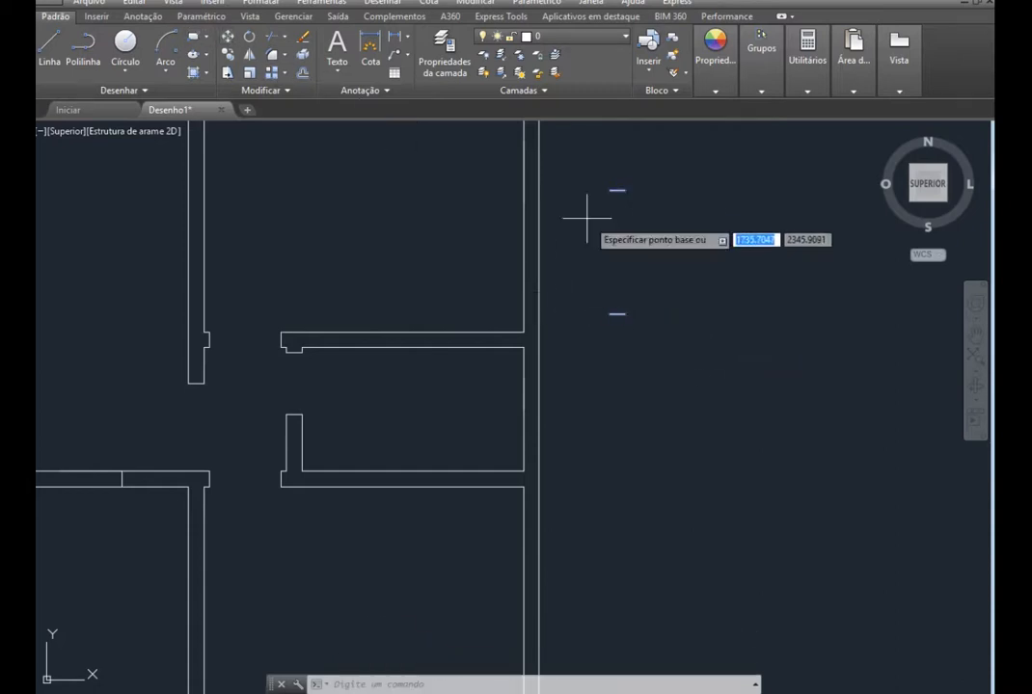
pyautogui.click(608, 290)
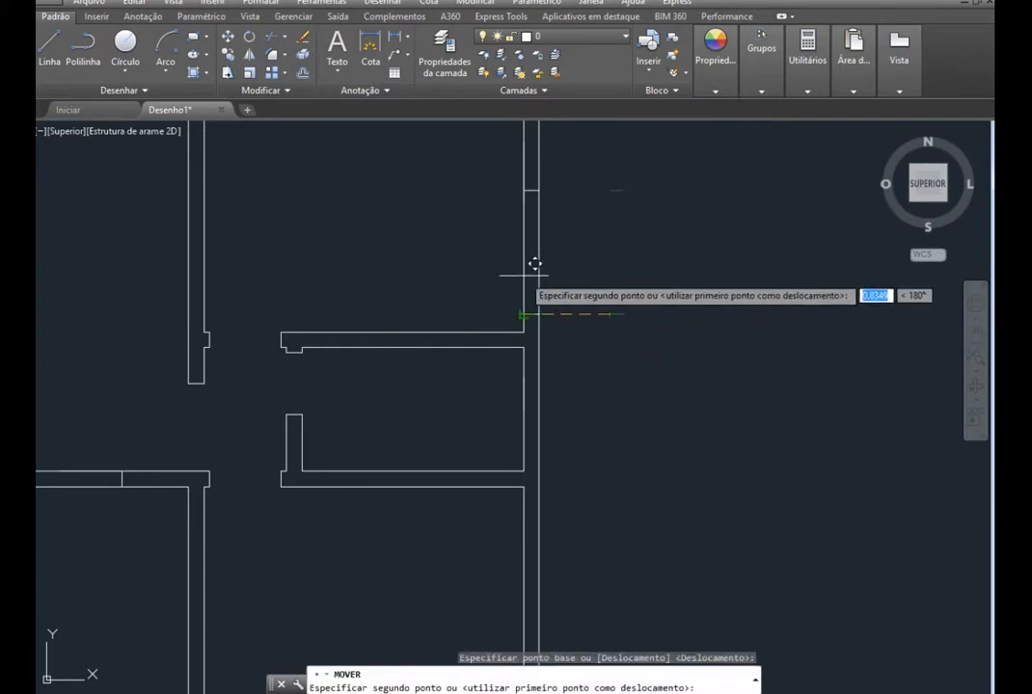
pyautogui.press('F8')
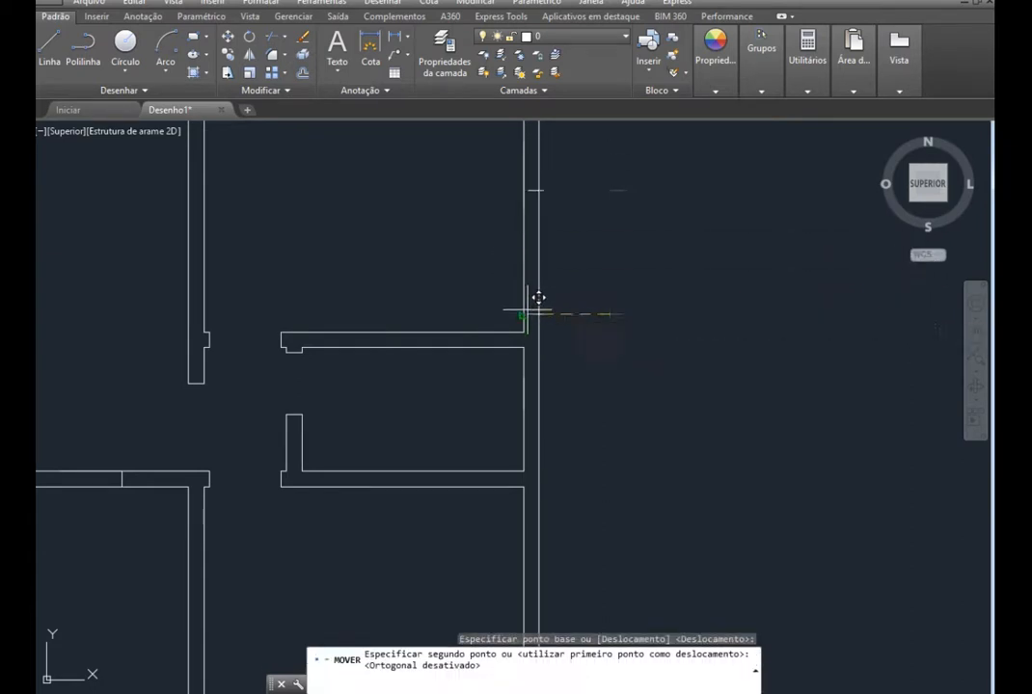
pyautogui.scroll(2, 537, 301)
pyautogui.scroll(-4, 536, 302)
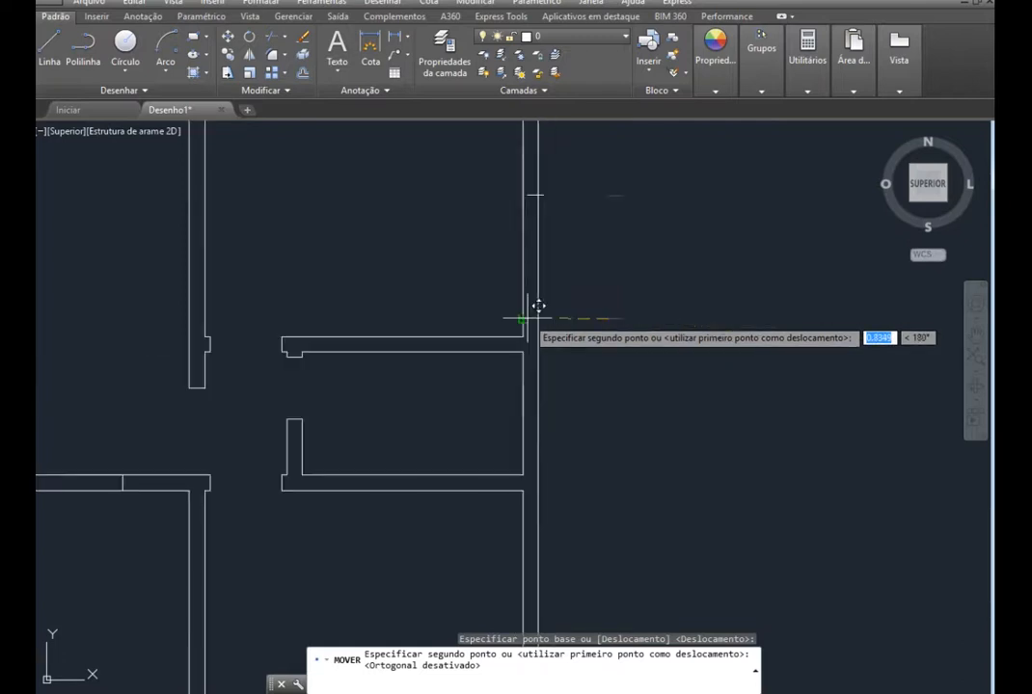
pyautogui.press('Escape')
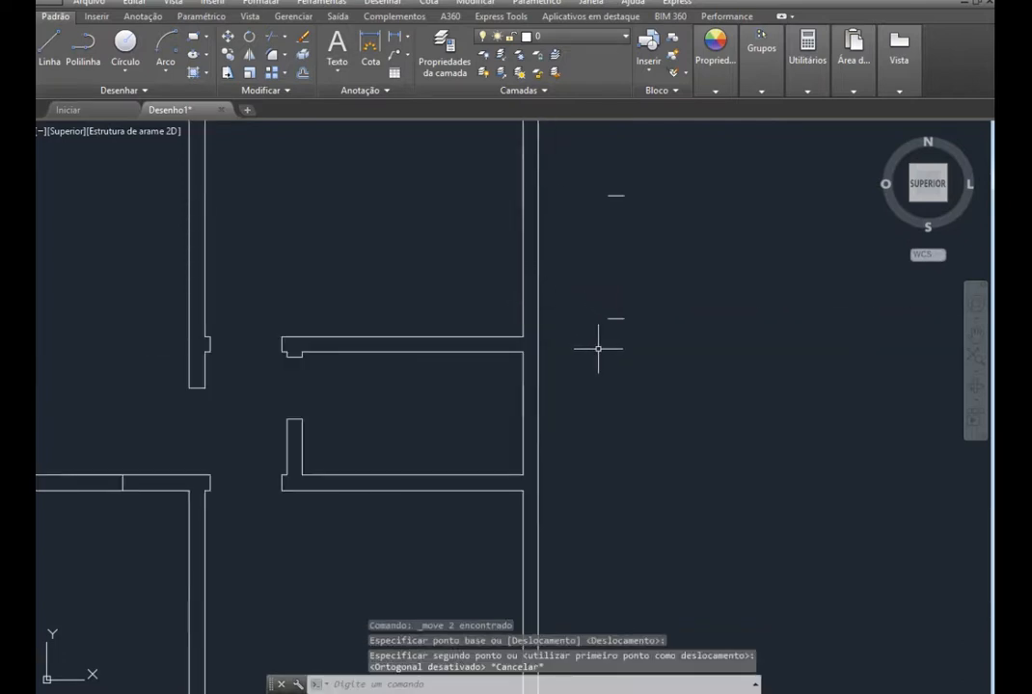
pyautogui.click(530, 172)
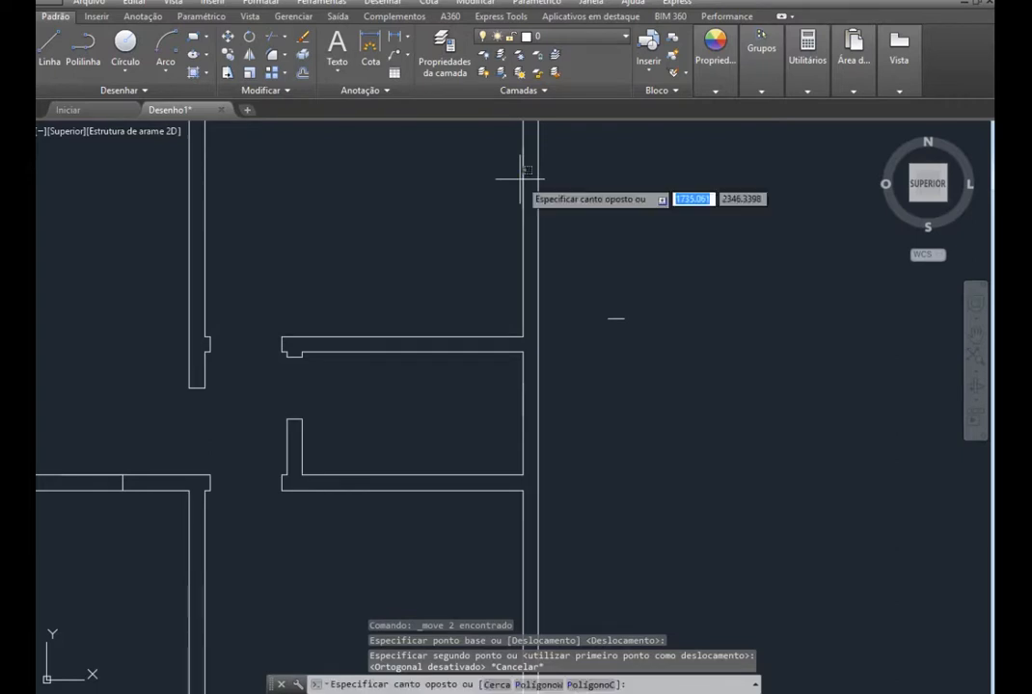
pyautogui.click(526, 180)
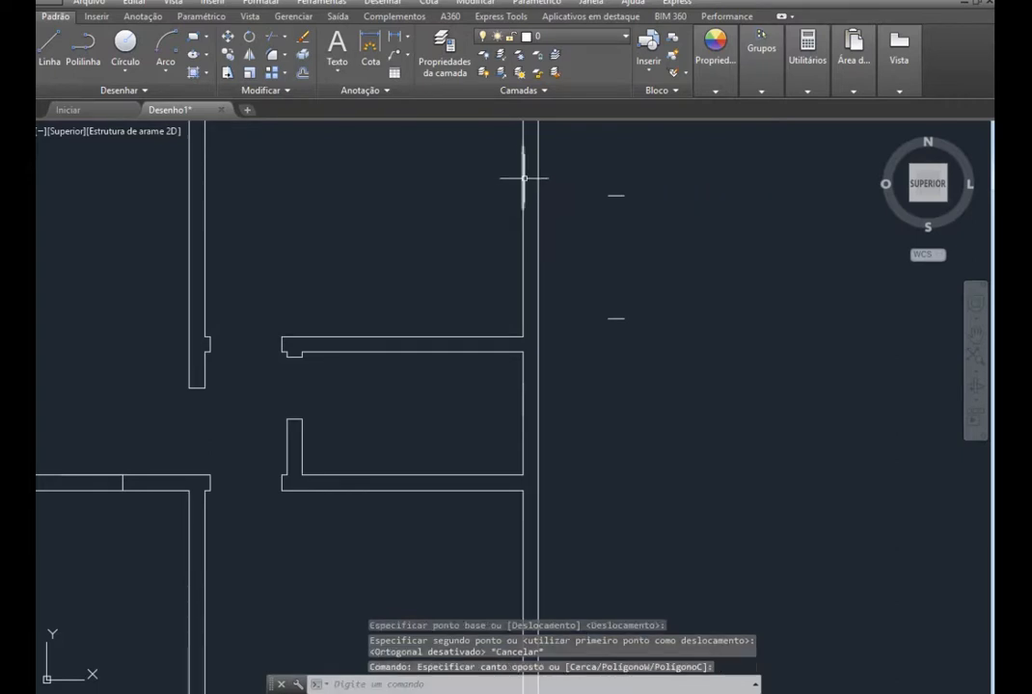
pyautogui.click(523, 179)
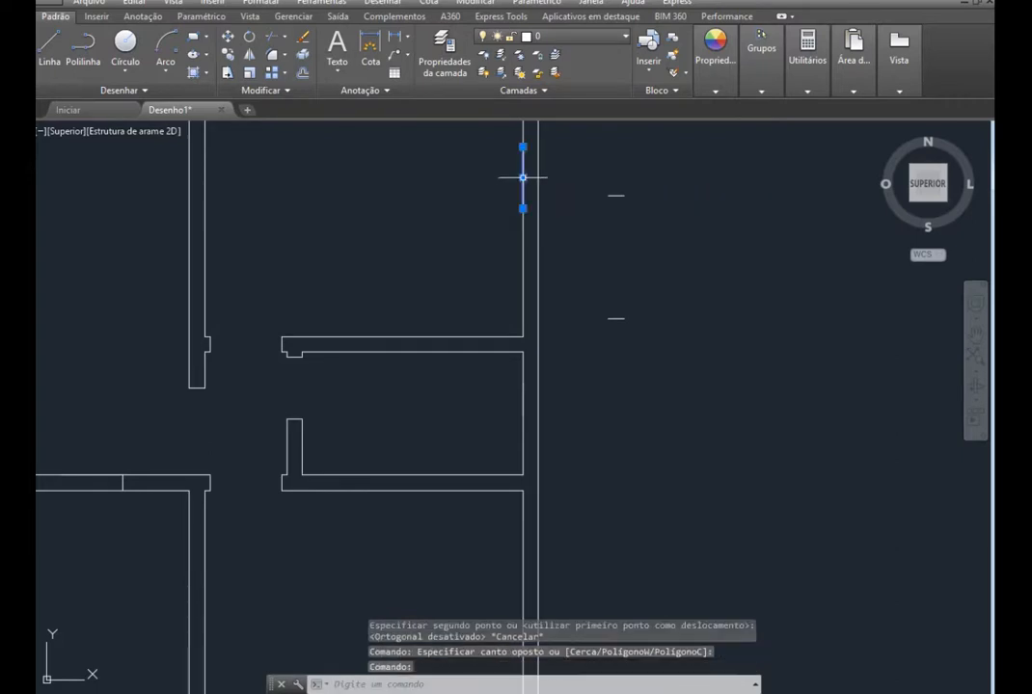
pyautogui.press('Escape')
# Move the loose pair of rotated jamb lines into the right outer wall, aligned with the upper end of the upper-right room's half-window line
pyautogui.click(666, 354)
pyautogui.click(590, 173)
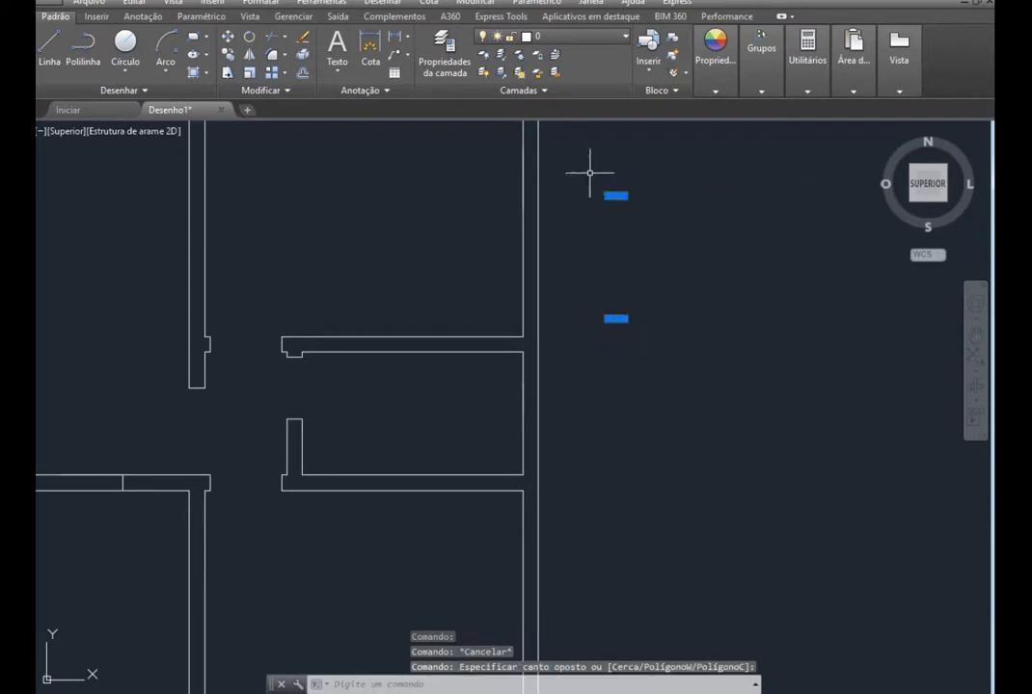
pyautogui.click(228, 36)
pyautogui.click(607, 196)
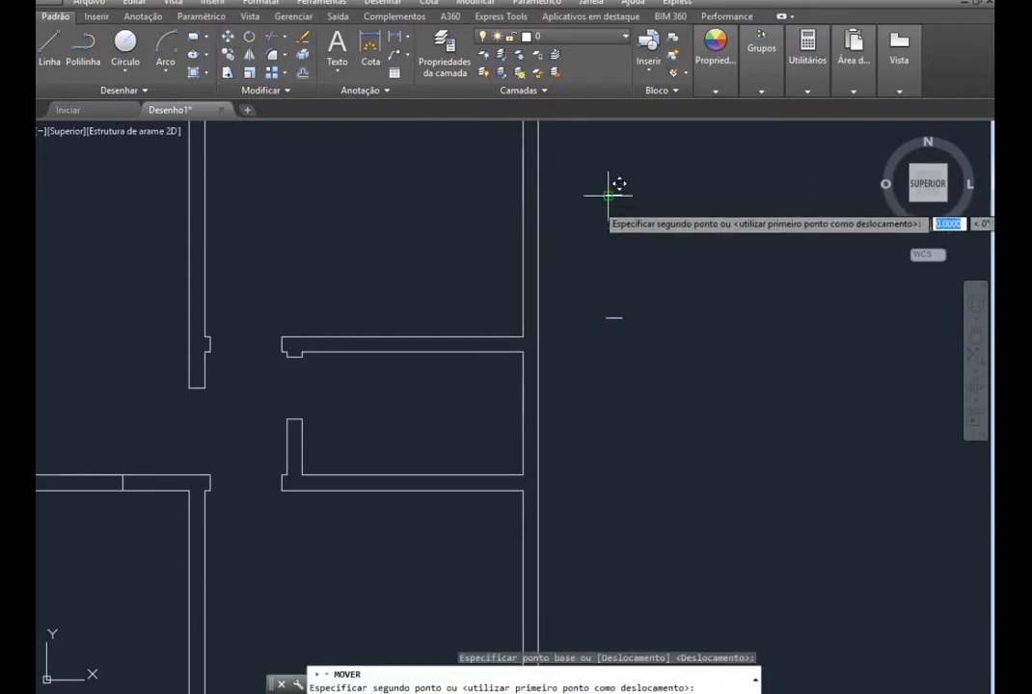
pyautogui.scroll(-4, 601, 277)
pyautogui.scroll(2, 569, 264)
pyautogui.scroll(2, 582, 252)
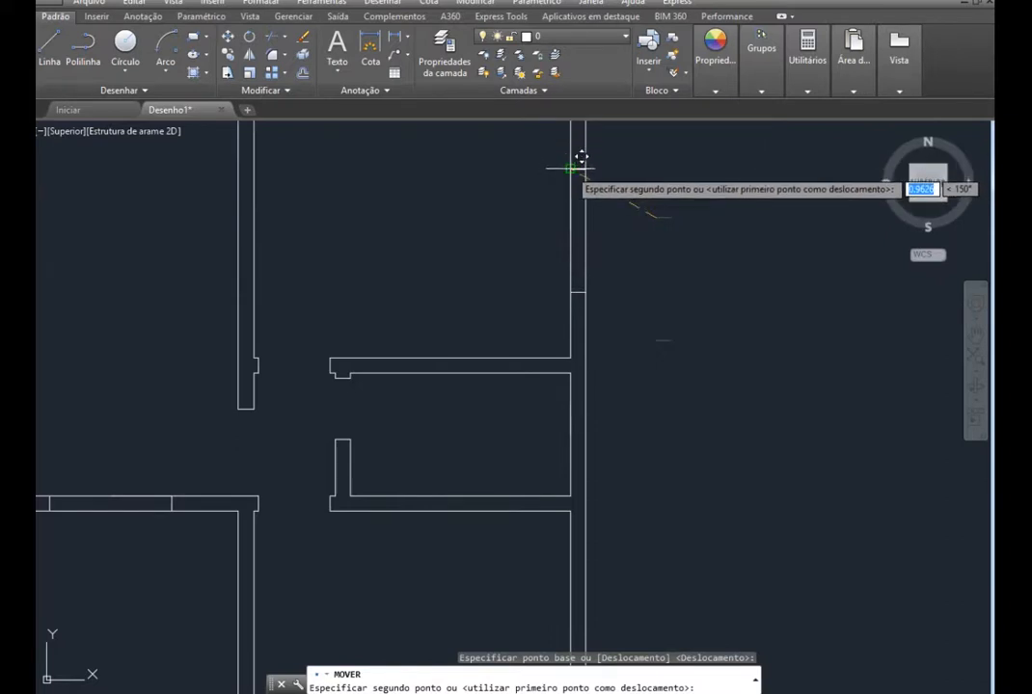
pyautogui.click(570, 168)
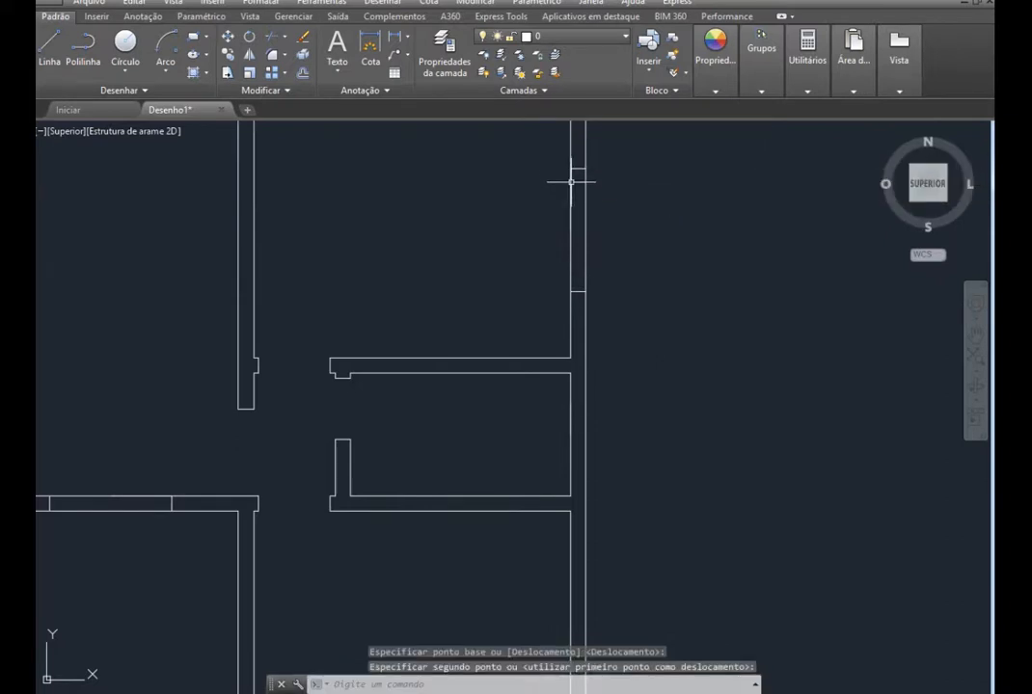
# Delete the half-window helper lines in the upper-right room's outer wall, Dormitório 2's bottom wall and the hall's lower wall
pyautogui.click(570, 191)
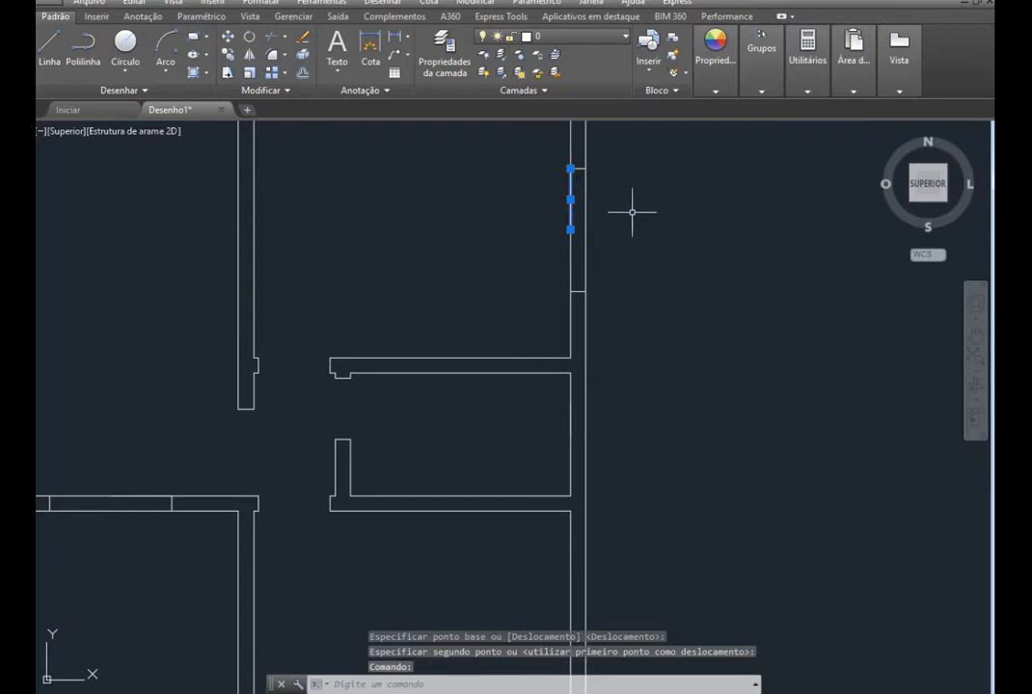
pyautogui.press('Delete')
pyautogui.scroll(-4, 615, 250)
pyautogui.scroll(6, 557, 462)
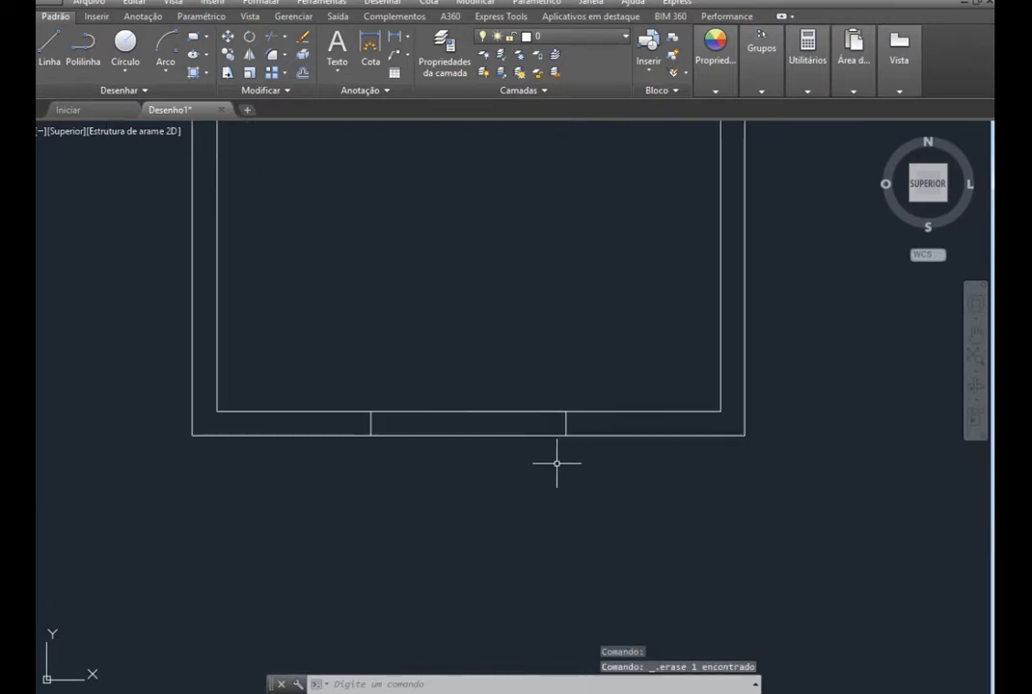
pyautogui.click(543, 411)
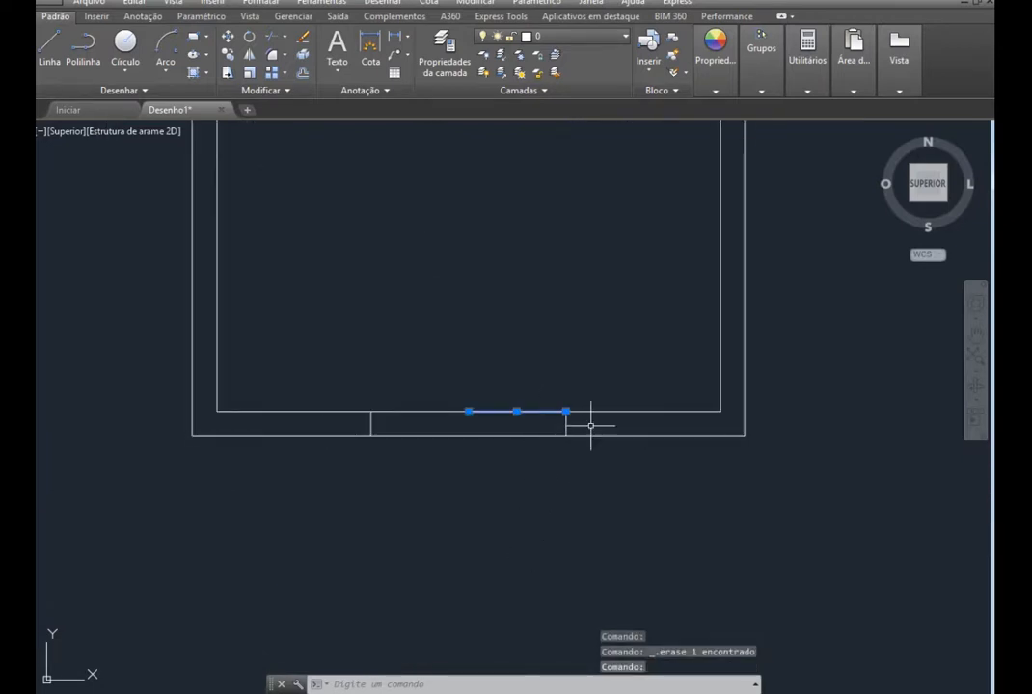
pyautogui.press('Delete')
pyautogui.scroll(-2, 592, 463)
pyautogui.scroll(1, 313, 218)
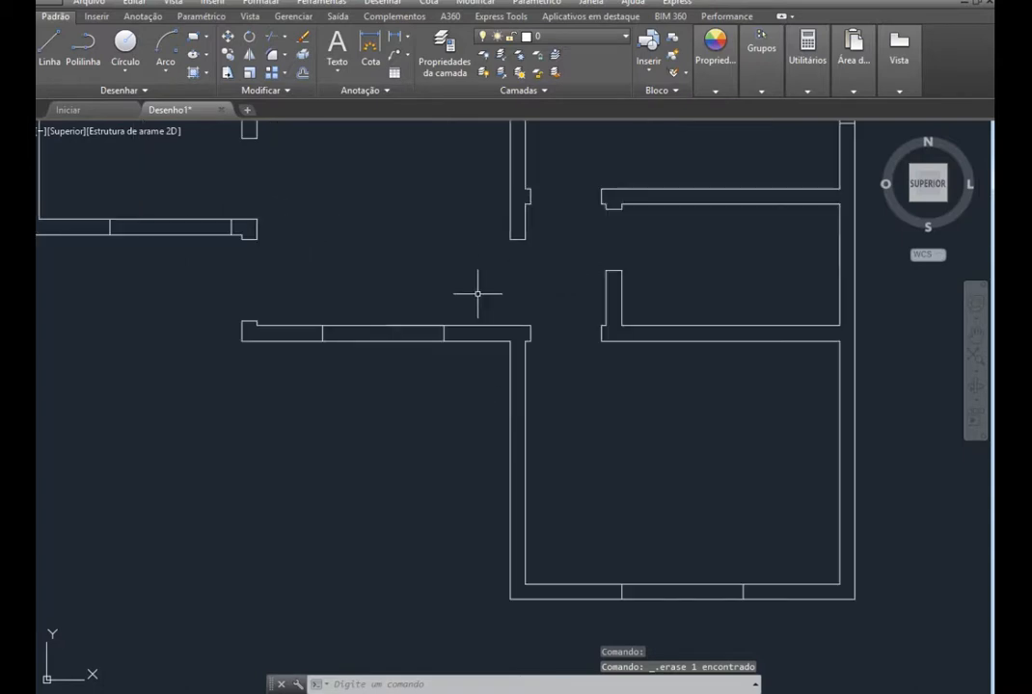
pyautogui.click(418, 326)
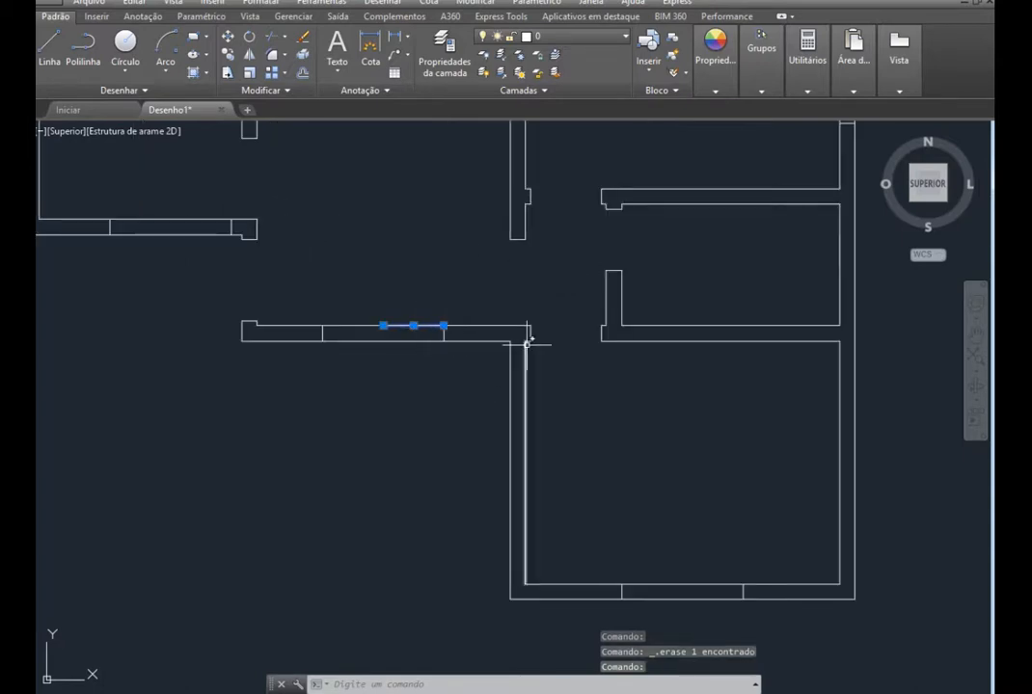
pyautogui.press('Escape')
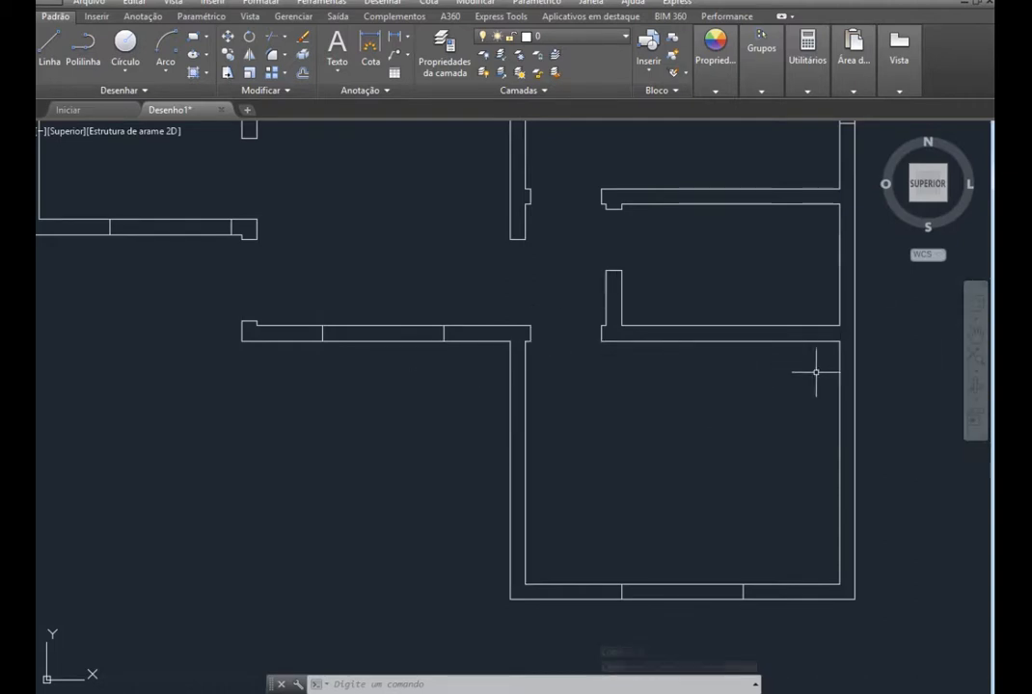
# Draw a jamb line across the right outer wall of the small middle room, from the upper end of its half-window line
pyautogui.scroll(-4, 717, 449)
pyautogui.scroll(4, 805, 386)
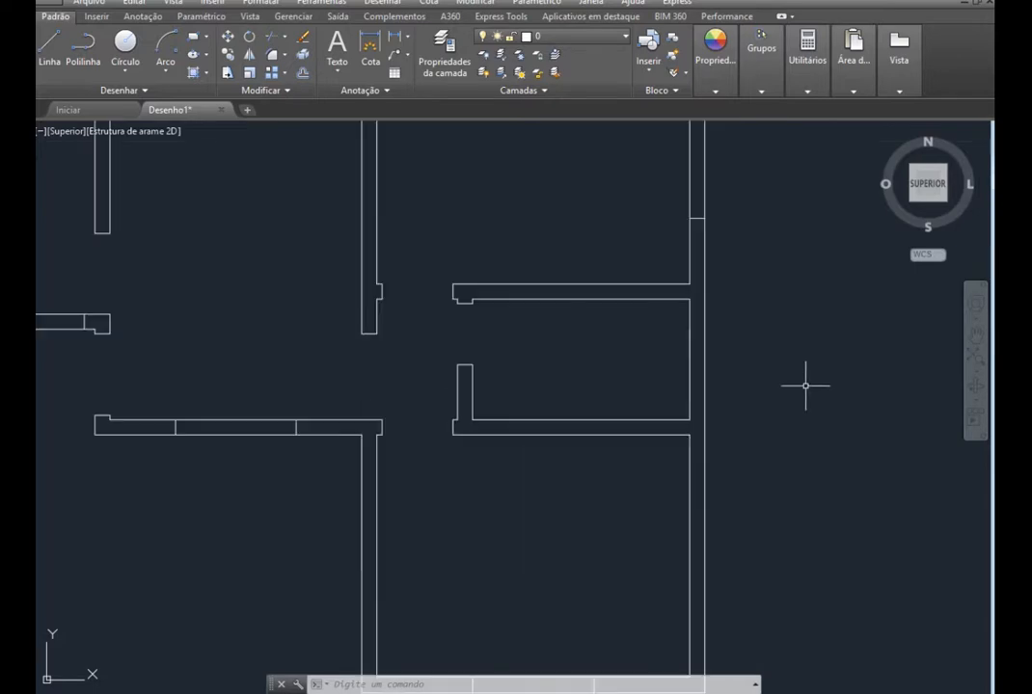
pyautogui.scroll(4, 805, 386)
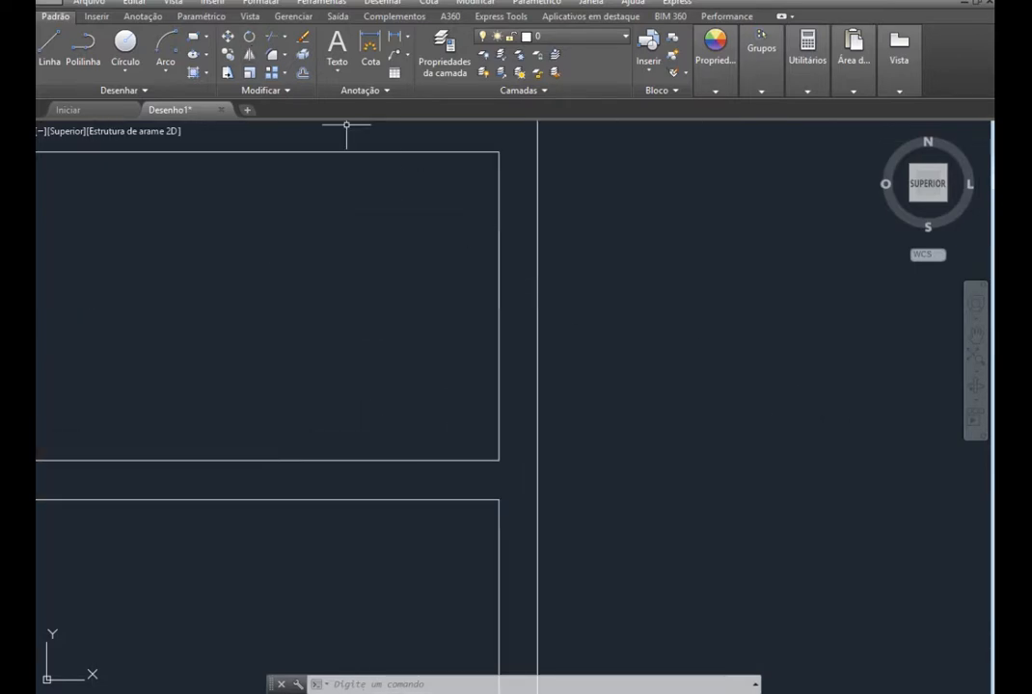
pyautogui.click(48, 46)
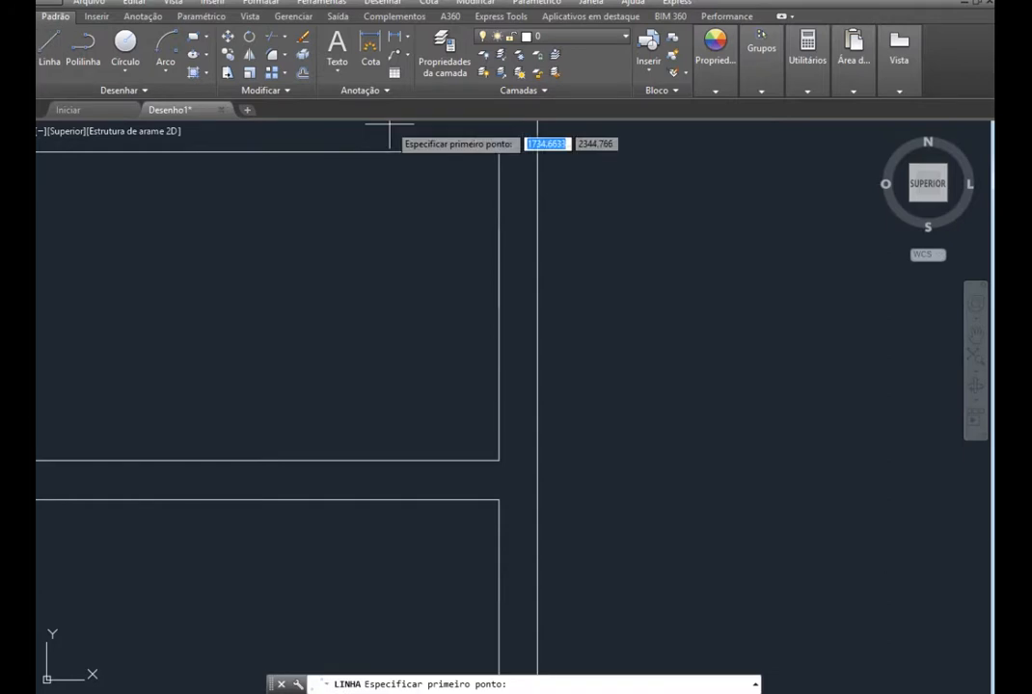
pyautogui.click(499, 229)
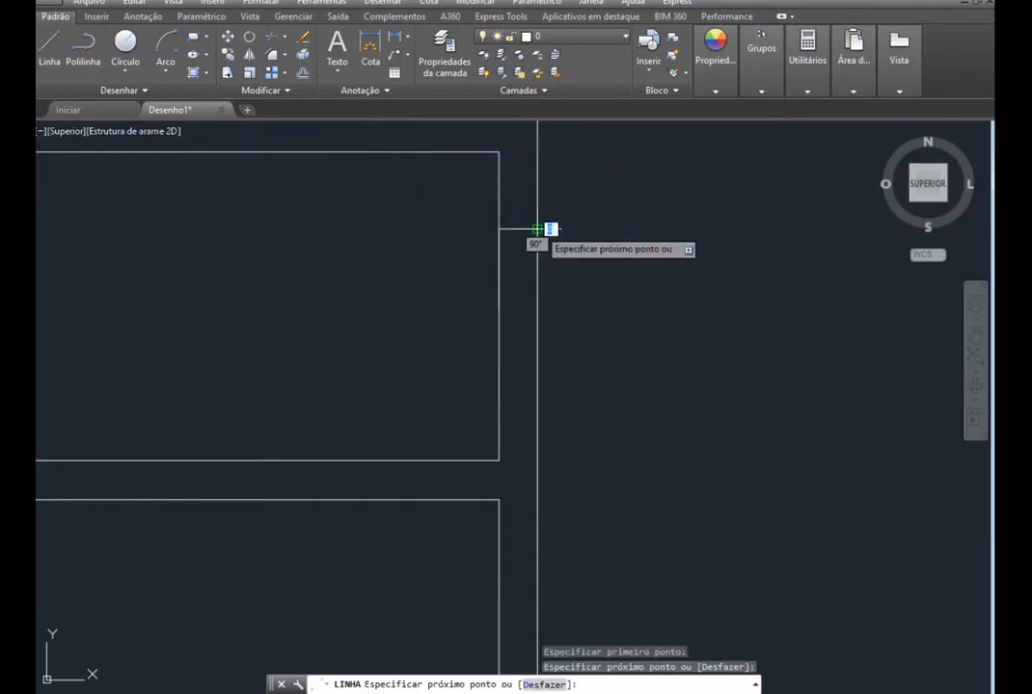
pyautogui.click(537, 229)
pyautogui.press('Escape')
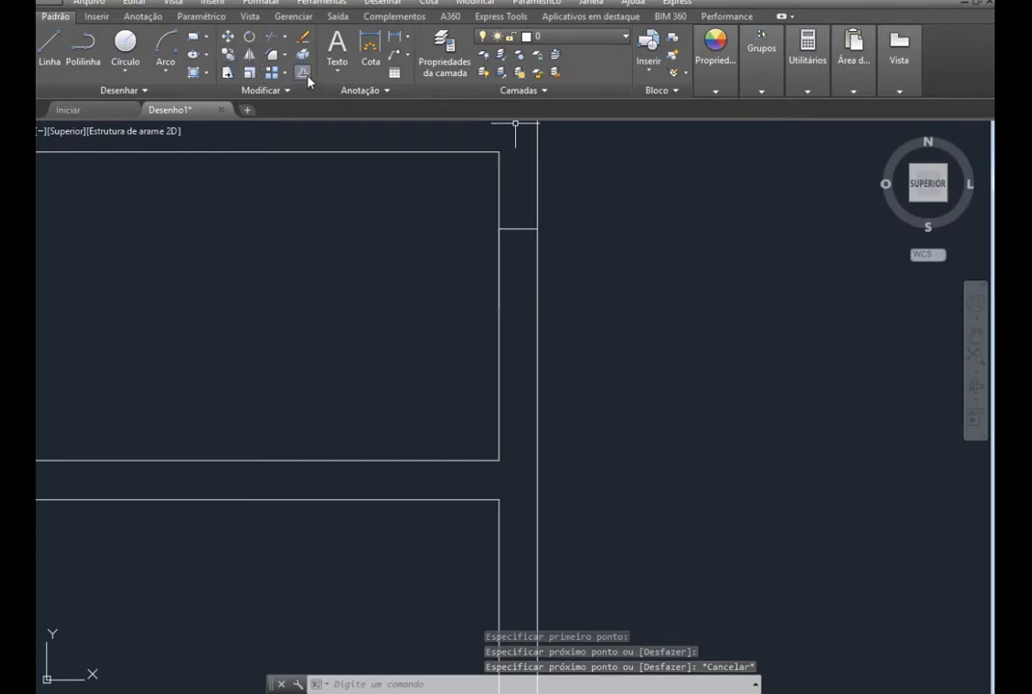
# Offset the small room's jamb line 0.6 downward and delete the half-window helper line between the two jambs
pyautogui.click(303, 72)
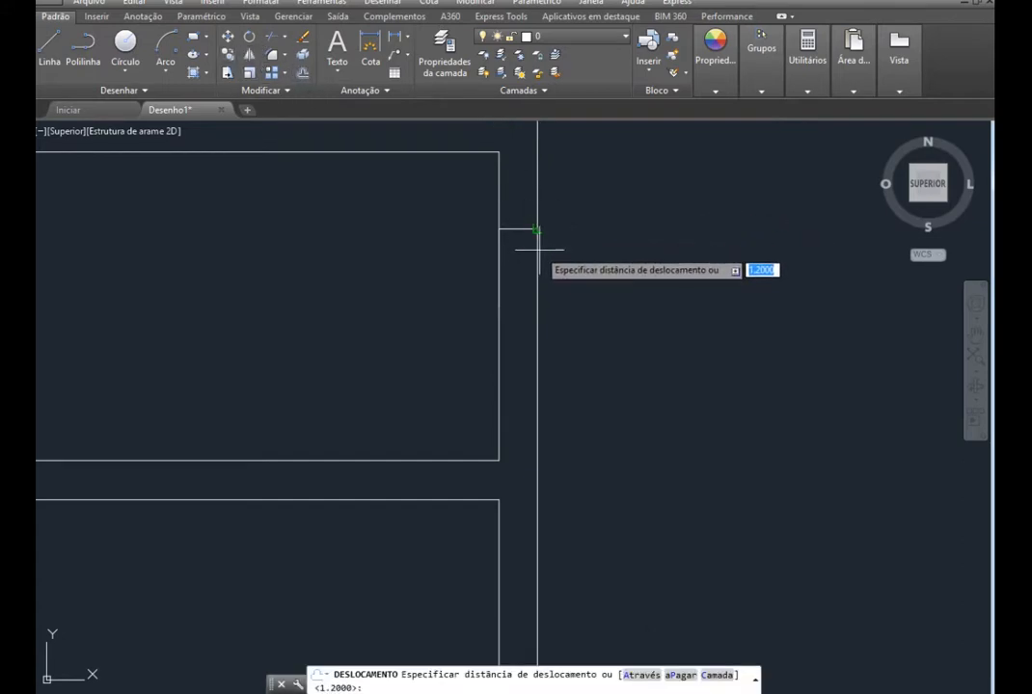
pyautogui.write('.6')
pyautogui.press('Return')
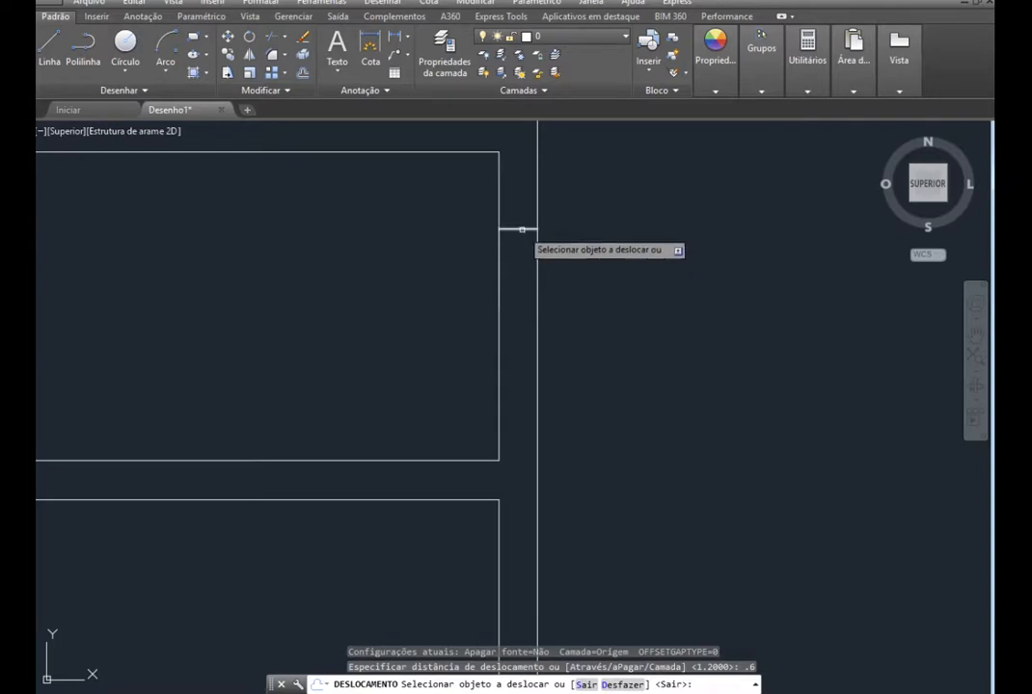
pyautogui.click(522, 229)
pyautogui.click(515, 307)
pyautogui.press('Escape')
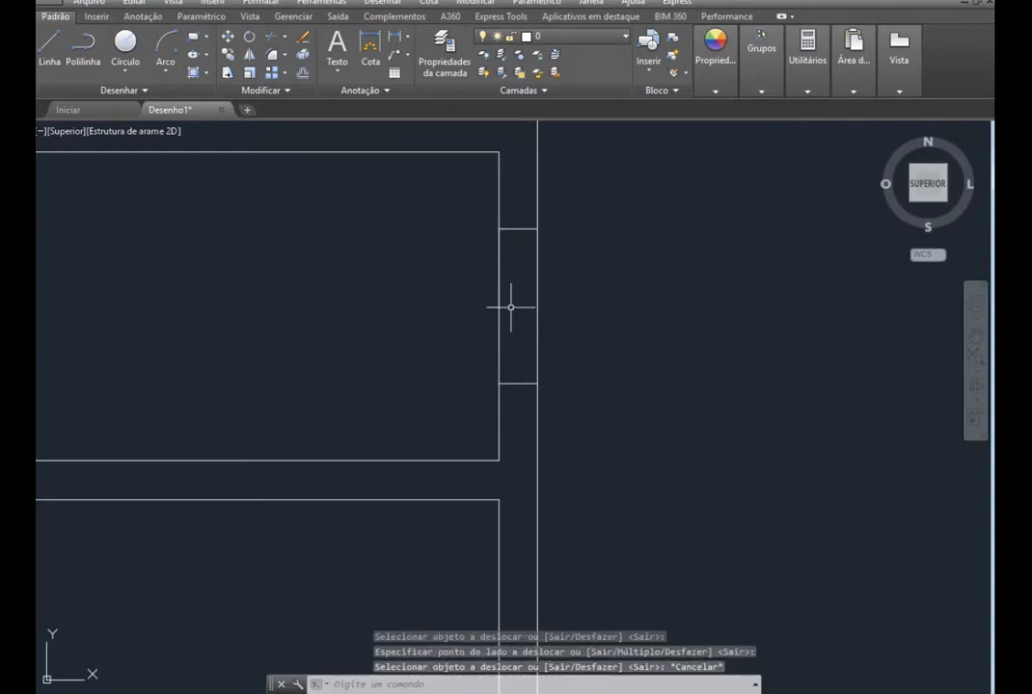
pyautogui.click(498, 268)
pyautogui.press('Delete')
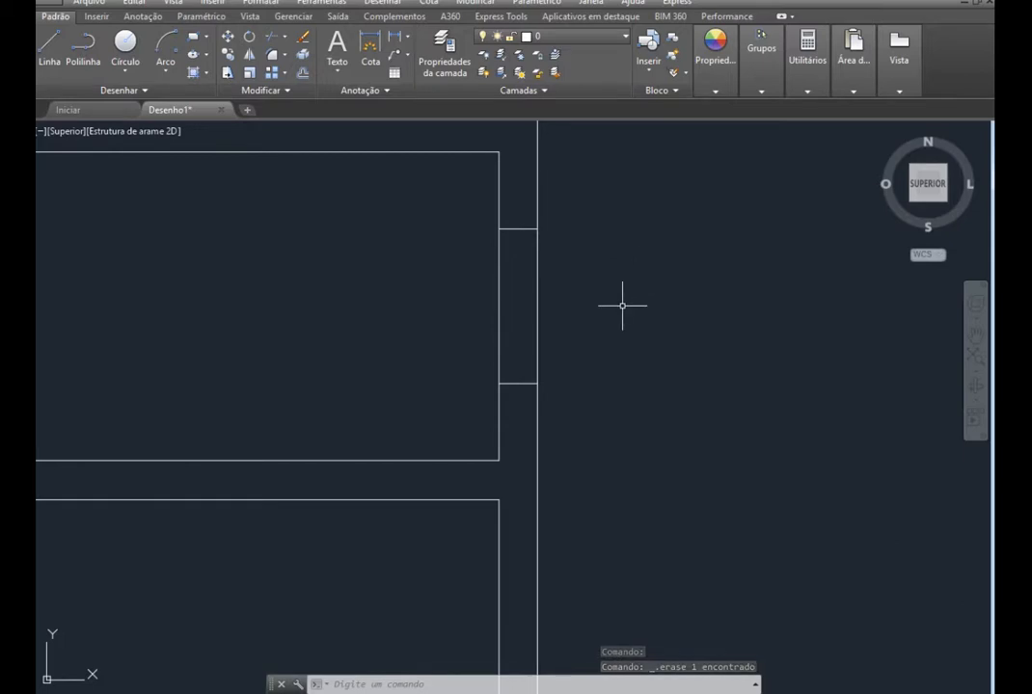
# Draw a centre line between the midpoints of the two window jambs in the upper-left room's bottom wall
pyautogui.scroll(-5, 622, 306)
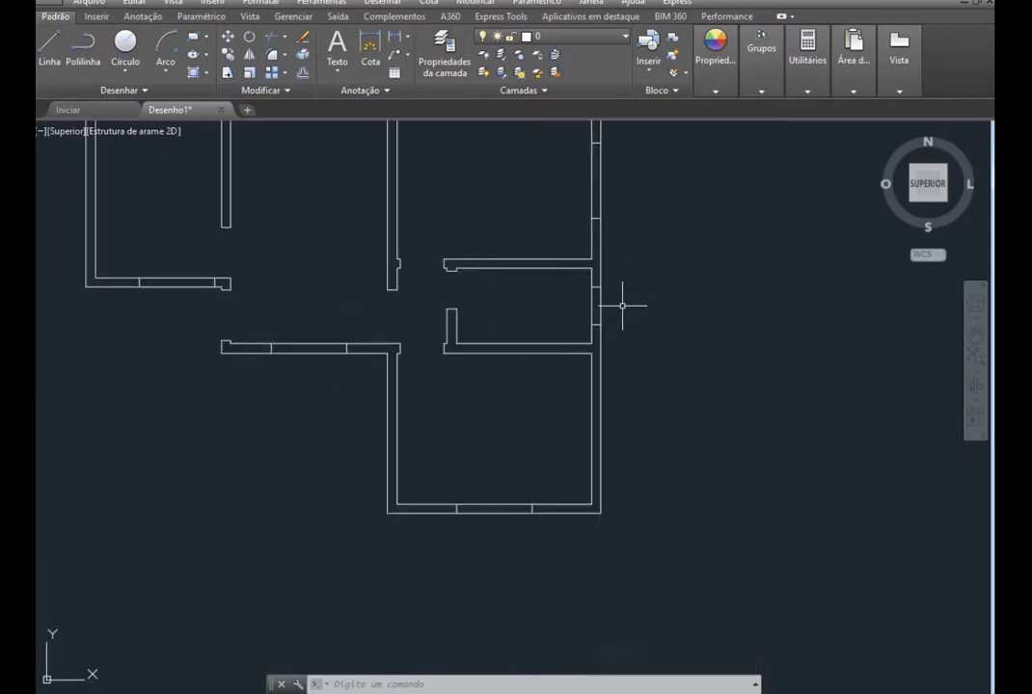
pyautogui.scroll(-2, 622, 306)
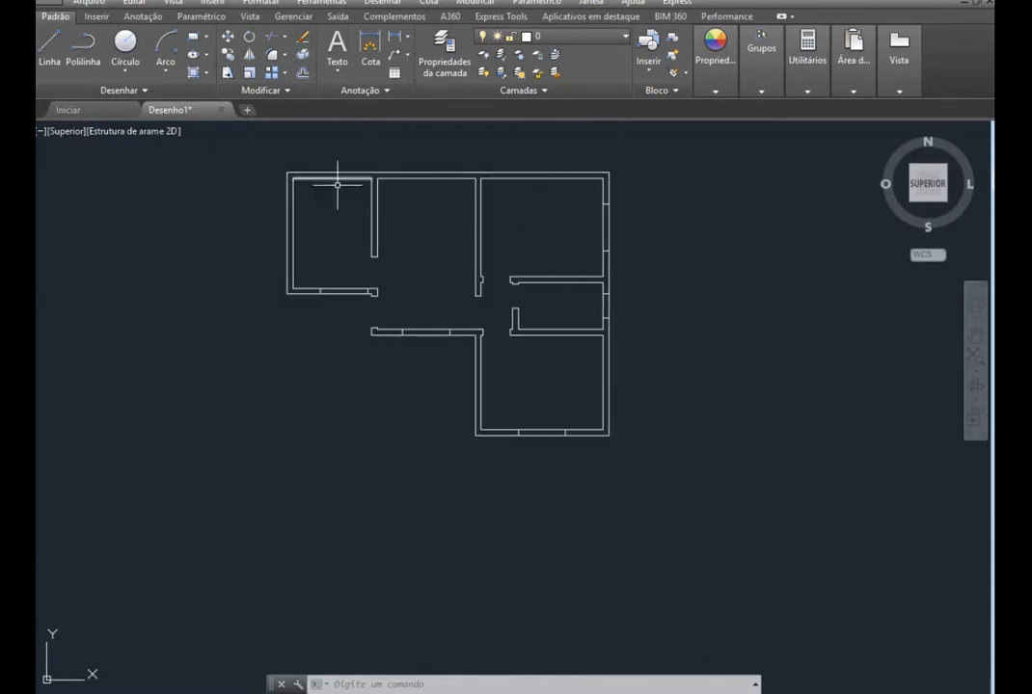
pyautogui.scroll(2, 344, 212)
pyautogui.scroll(4, 344, 212)
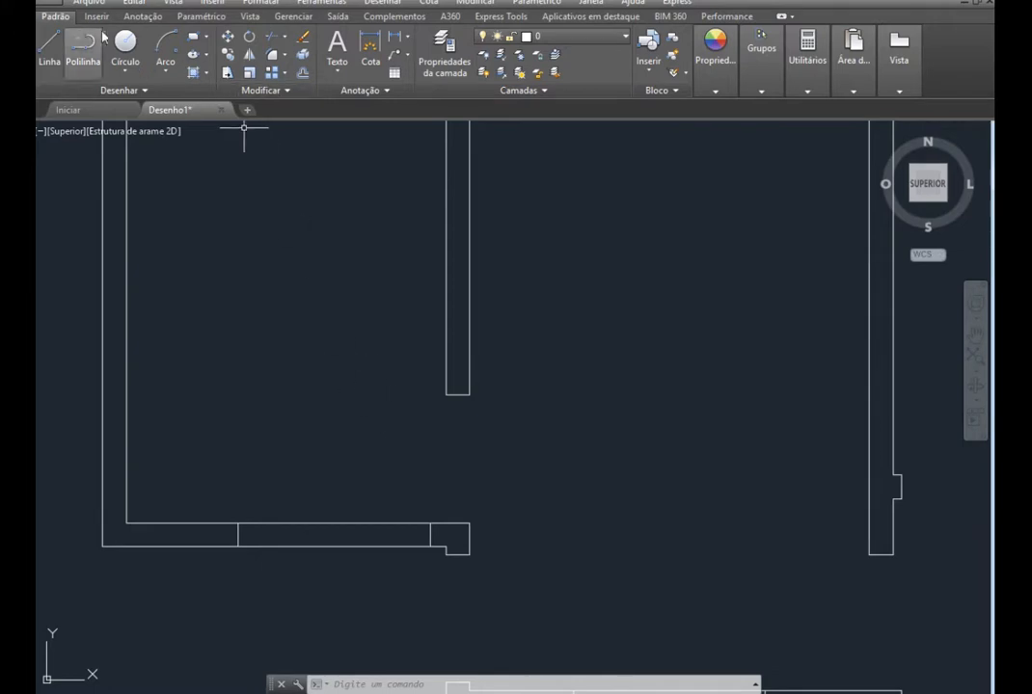
pyautogui.click(36, 41)
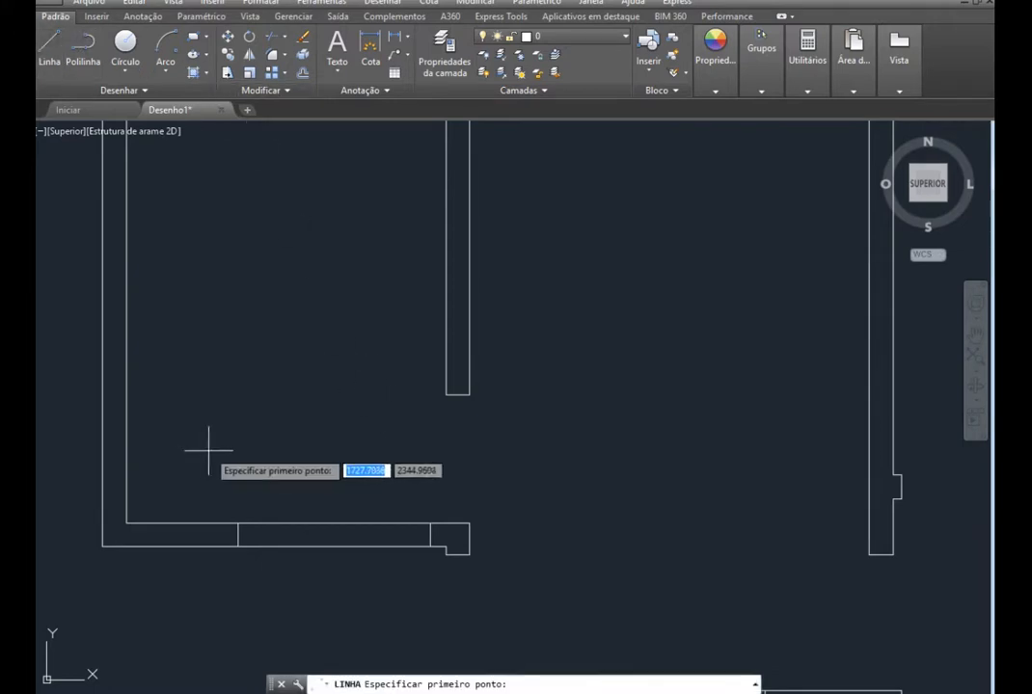
pyautogui.click(237, 533)
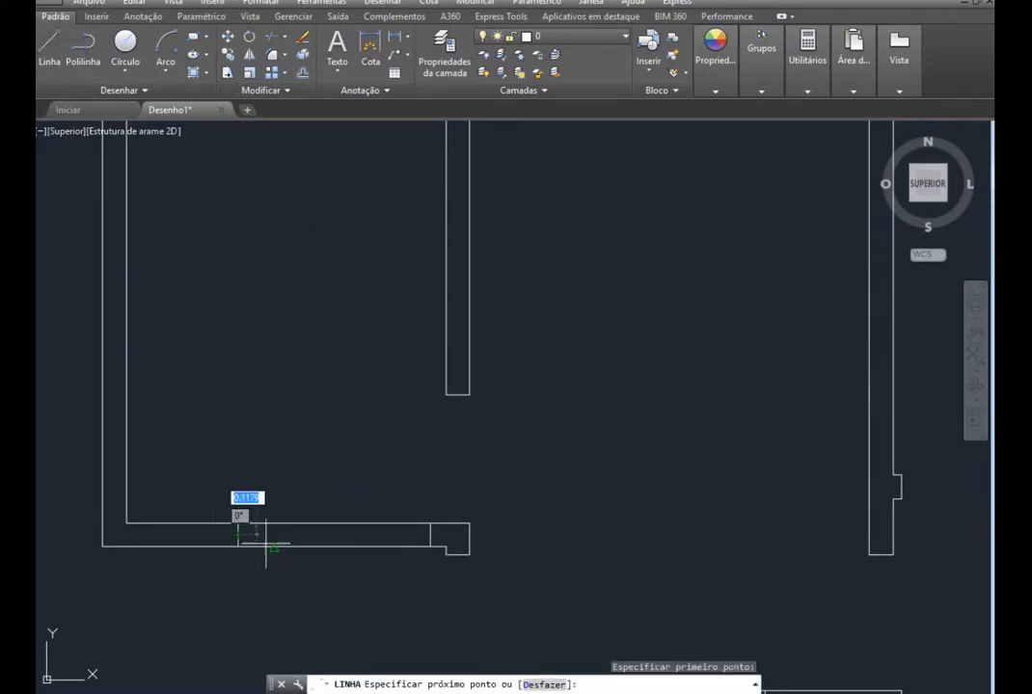
pyautogui.click(430, 535)
pyautogui.press('Escape')
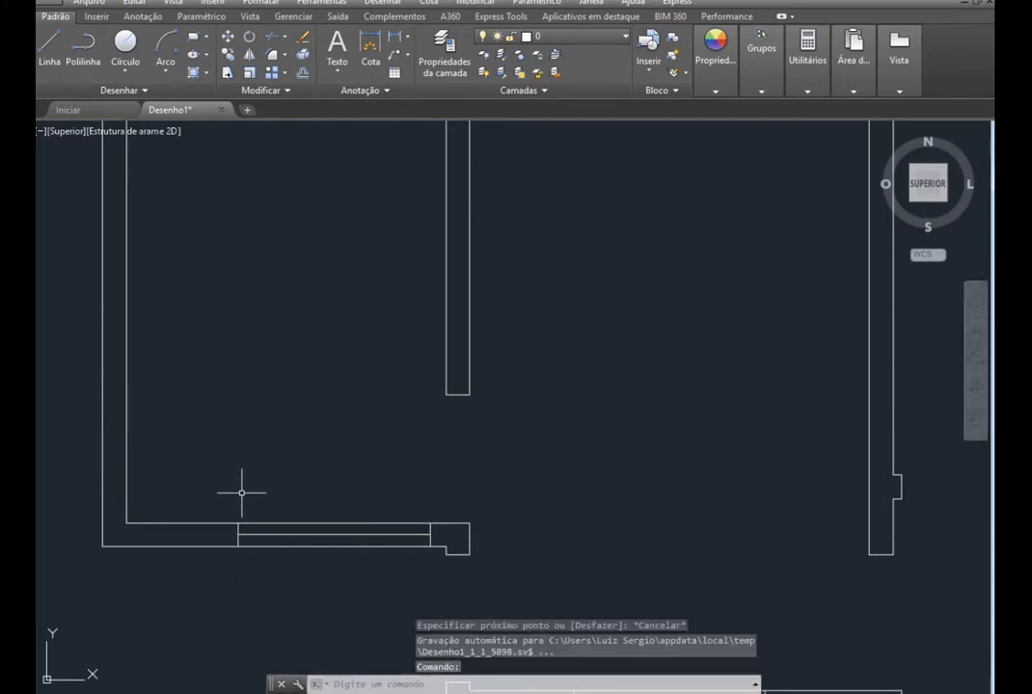
# Delete the centre line inside the upper-left room's window
pyautogui.scroll(2, 383, 548)
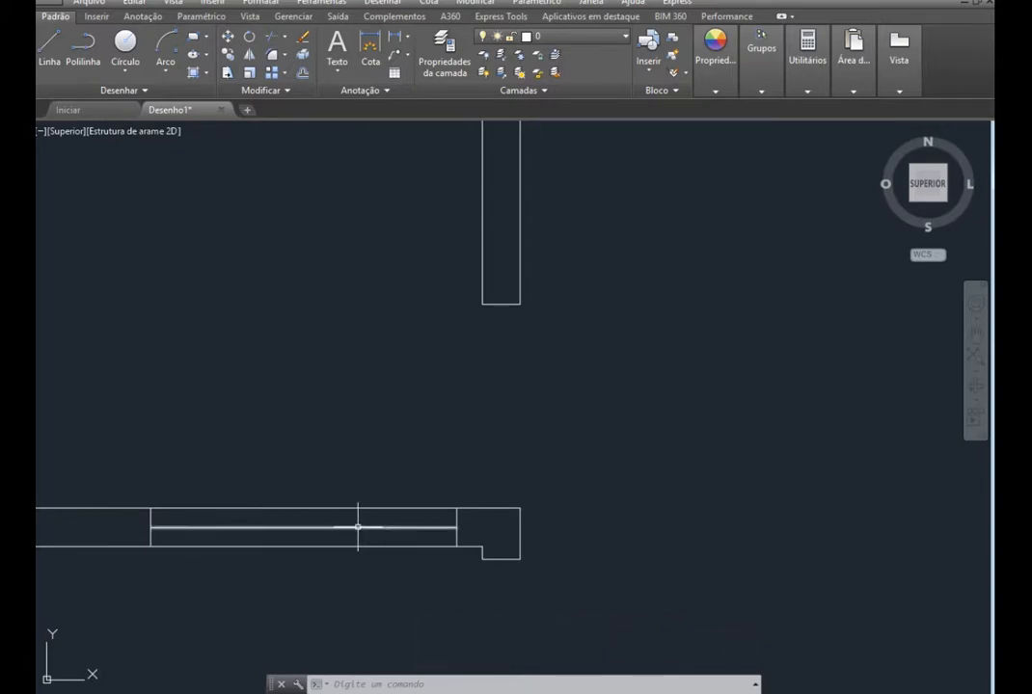
pyautogui.moveTo(358, 527)
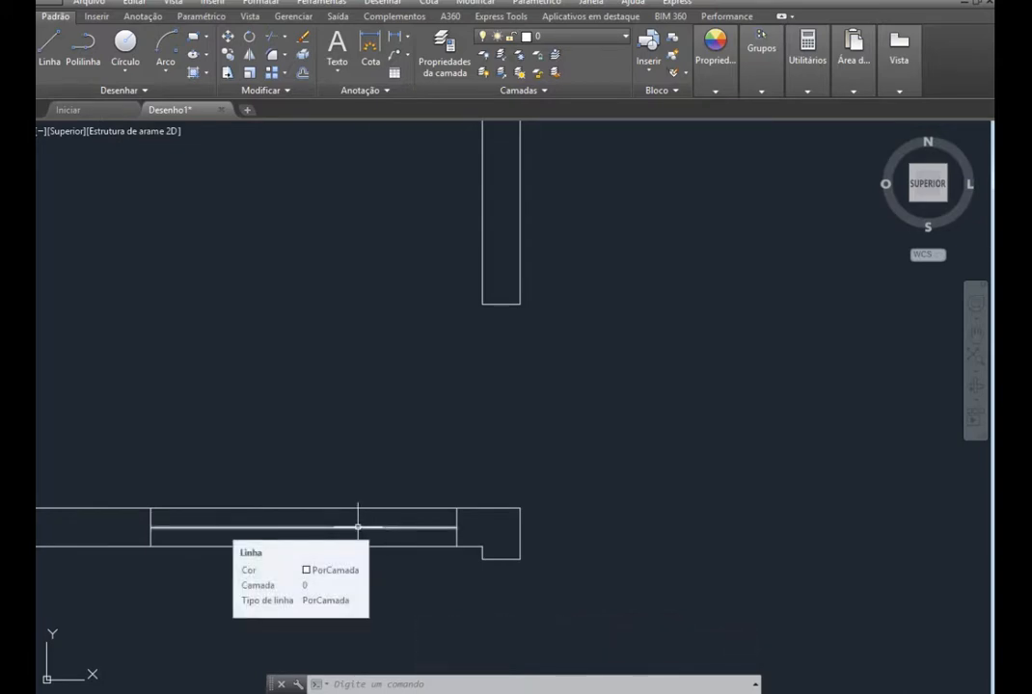
pyautogui.click(358, 527)
pyautogui.press('Delete')
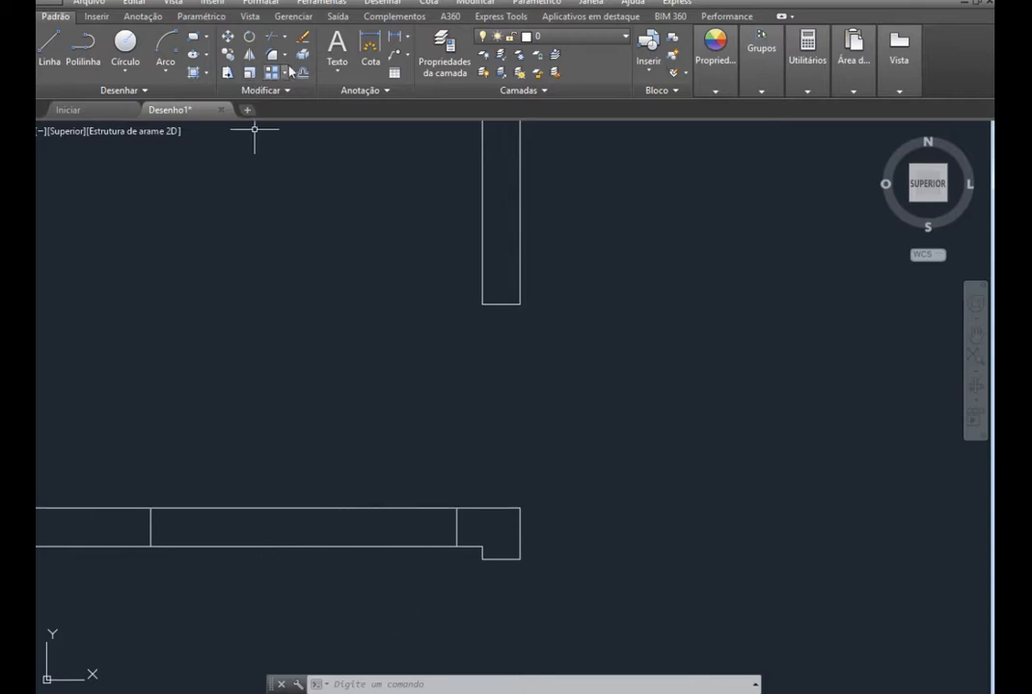
# Trim both wall lines between the window jambs in the upper-left room's bottom wall, using all objects as cutting edges
pyautogui.click(272, 36)
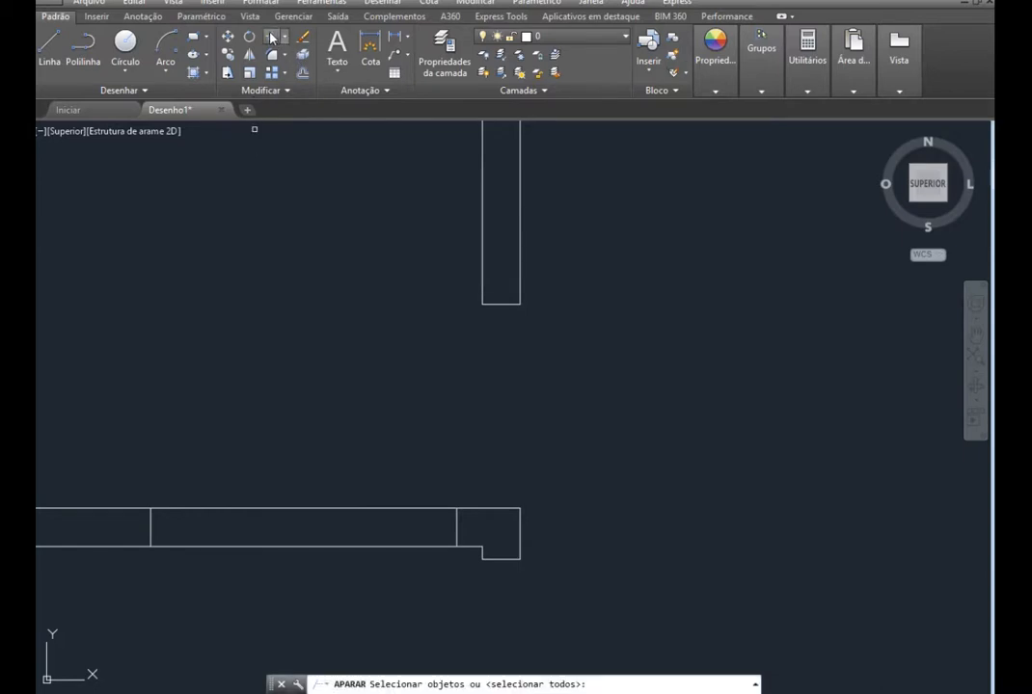
pyautogui.click(337, 319)
pyautogui.click(357, 580)
pyautogui.scroll(-5, 277, 483)
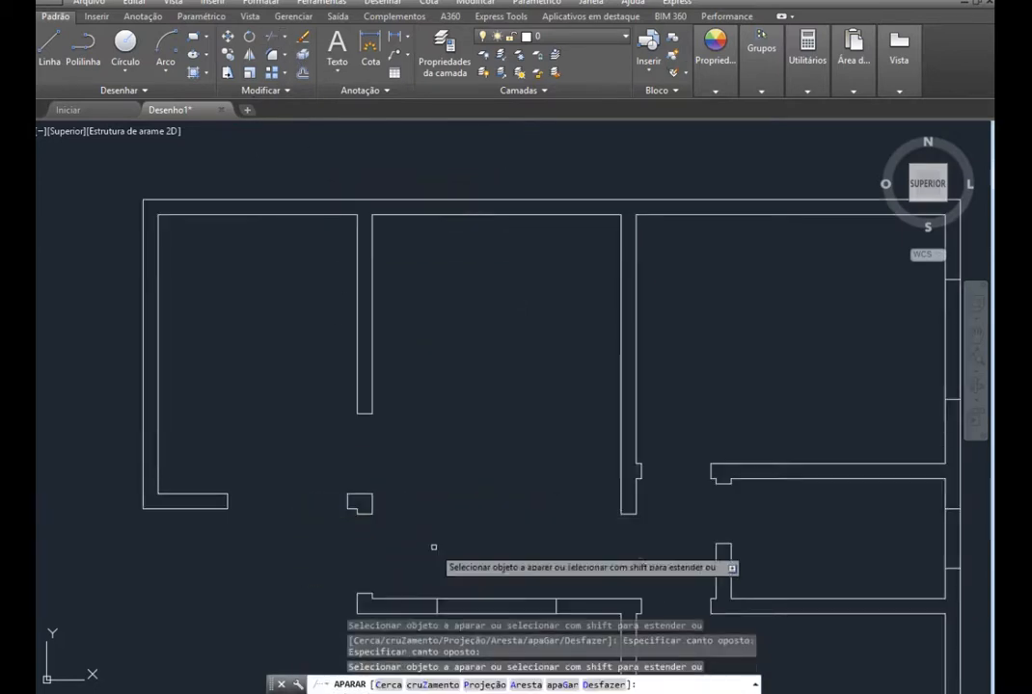
# Trim the wall lines between the two window jambs in the hall's lower wall
pyautogui.scroll(-2, 433, 547)
pyautogui.scroll(-2, 509, 521)
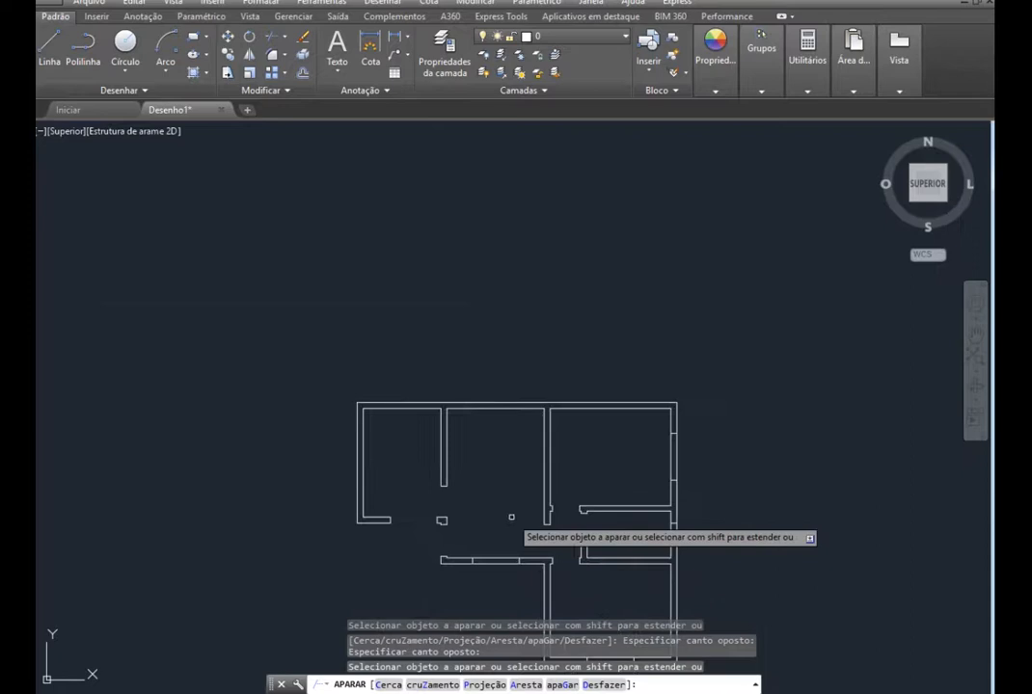
pyautogui.scroll(4, 494, 594)
pyautogui.click(525, 557)
pyautogui.click(492, 479)
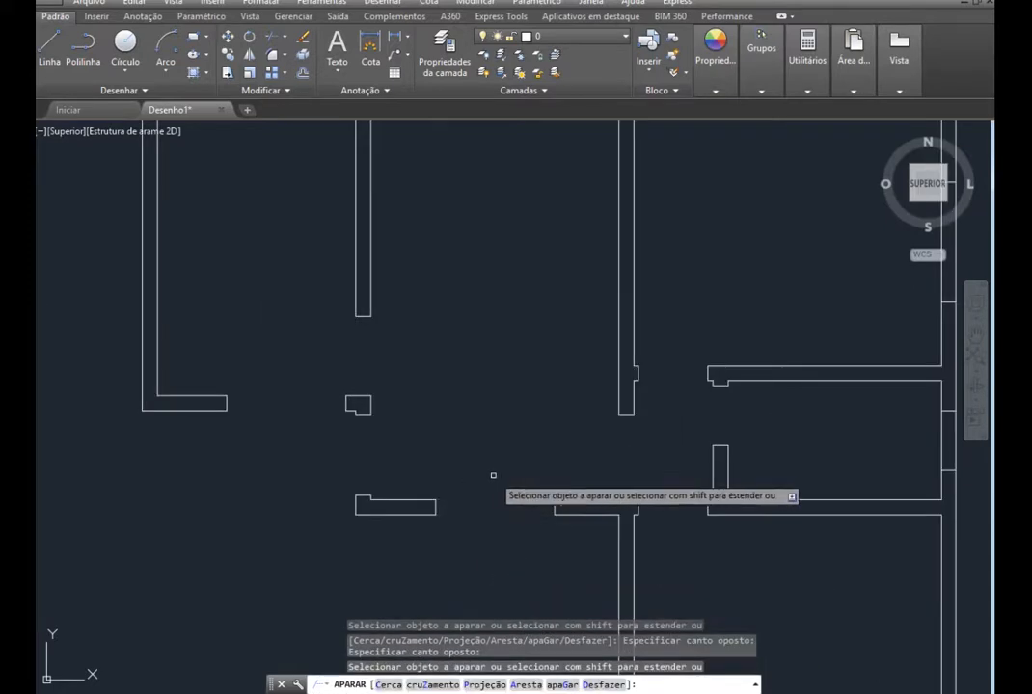
# Trim the wall lines between the window jambs of the small middle room and the upper-right room in the right outer wall
pyautogui.scroll(-4, 578, 482)
pyautogui.scroll(6, 594, 446)
pyautogui.click(490, 423)
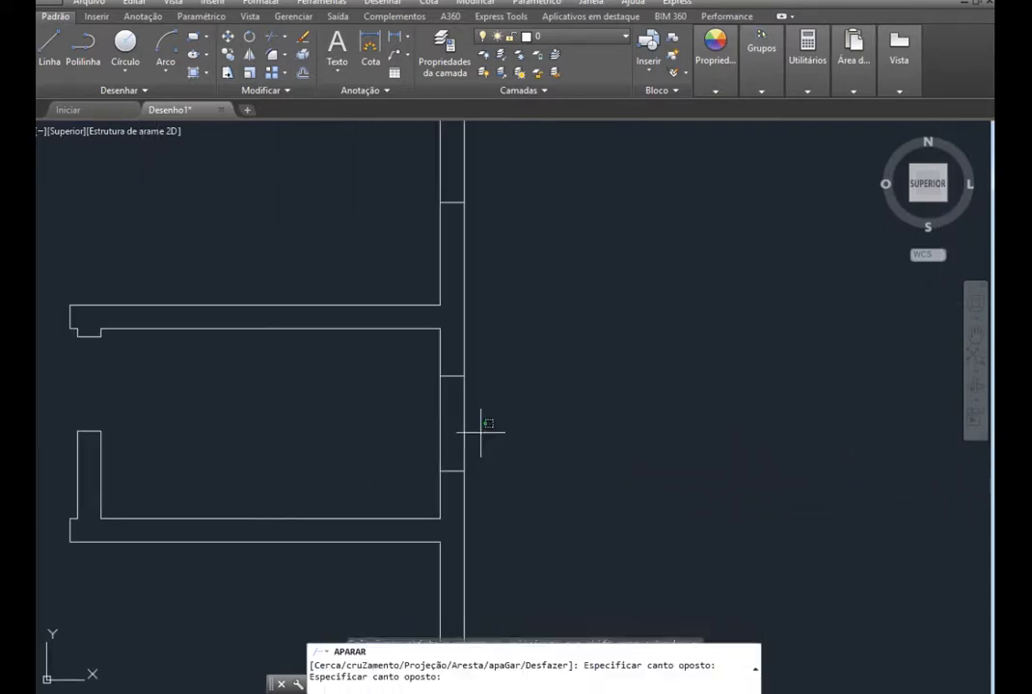
pyautogui.click(479, 432)
pyautogui.scroll(-4, 559, 307)
pyautogui.scroll(4, 546, 320)
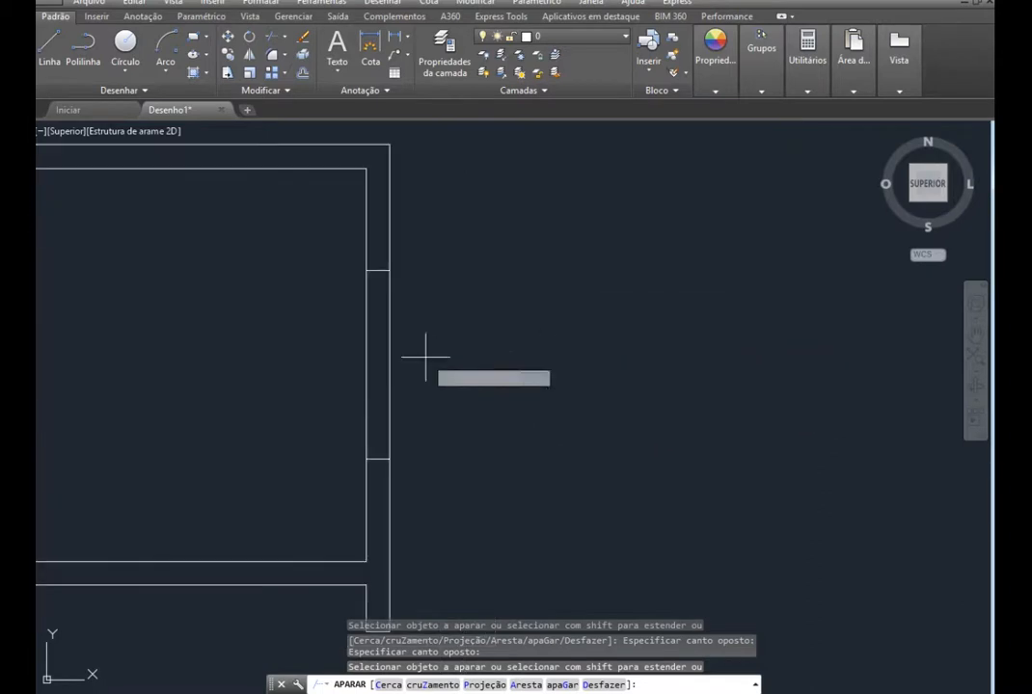
pyautogui.scroll(-5, 543, 425)
pyautogui.scroll(-2, 424, 581)
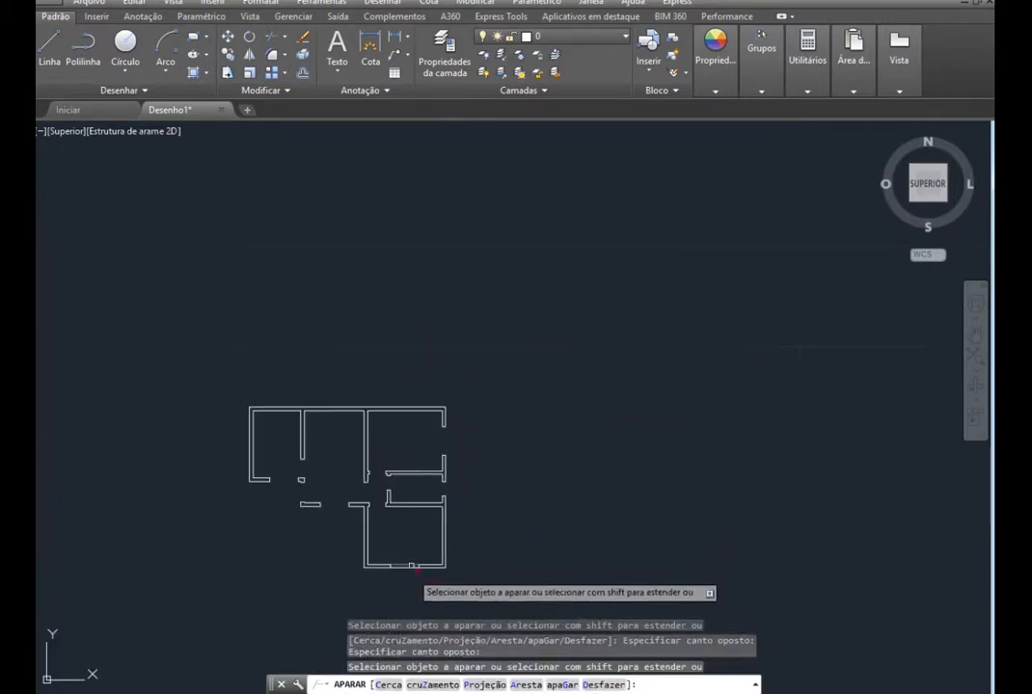
# Trim the wall lines between the two window jambs in the lower-right room's bottom wall
pyautogui.scroll(8, 410, 573)
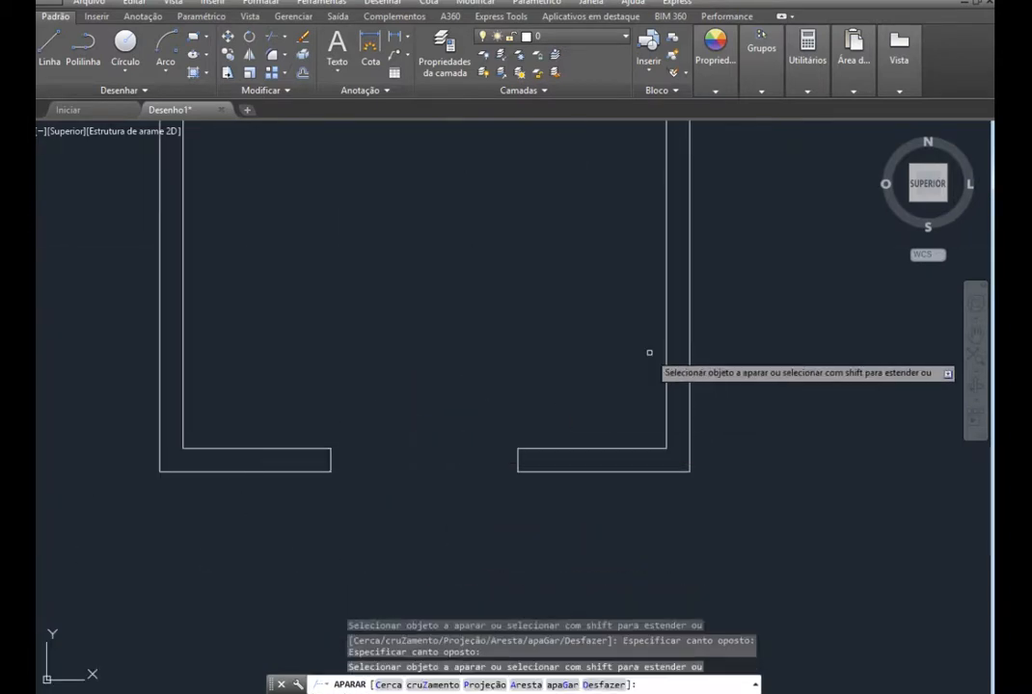
pyautogui.press('Escape')
pyautogui.scroll(-4, 559, 496)
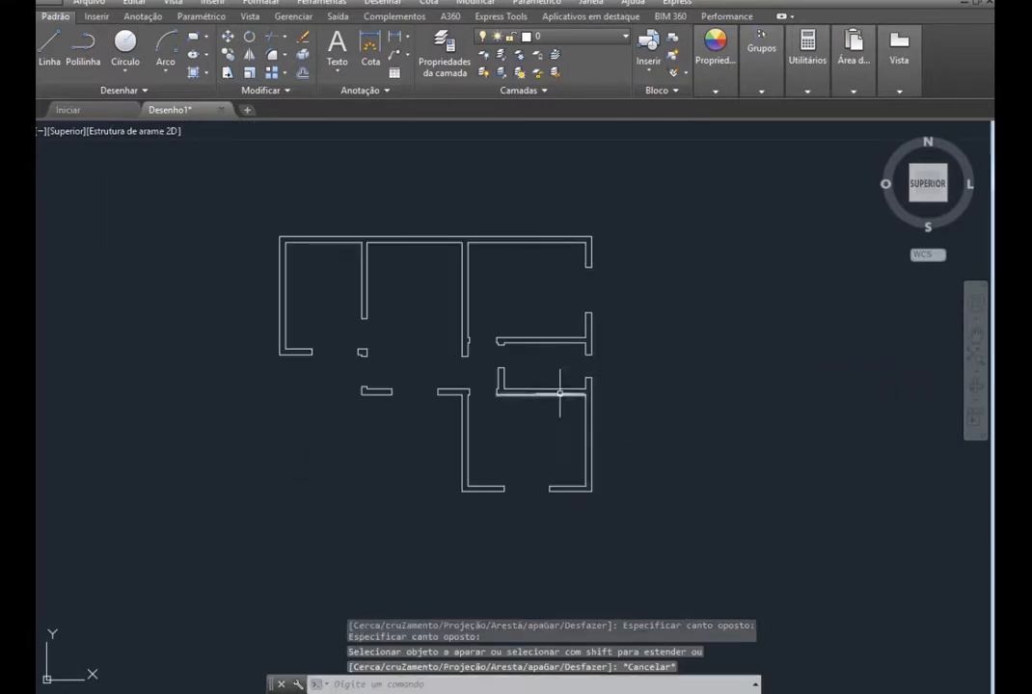
# Draw a line along the inner wall face between the window jambs in the upper-left room's bottom wall
pyautogui.scroll(2, 354, 324)
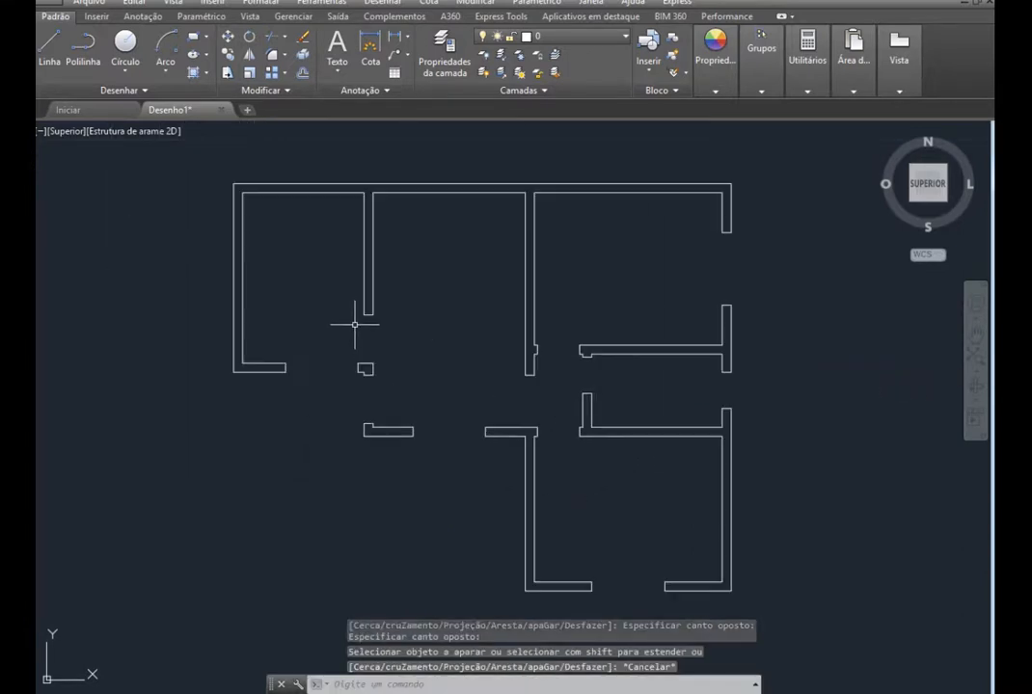
pyautogui.scroll(5, 352, 322)
pyautogui.scroll(-2, 590, 361)
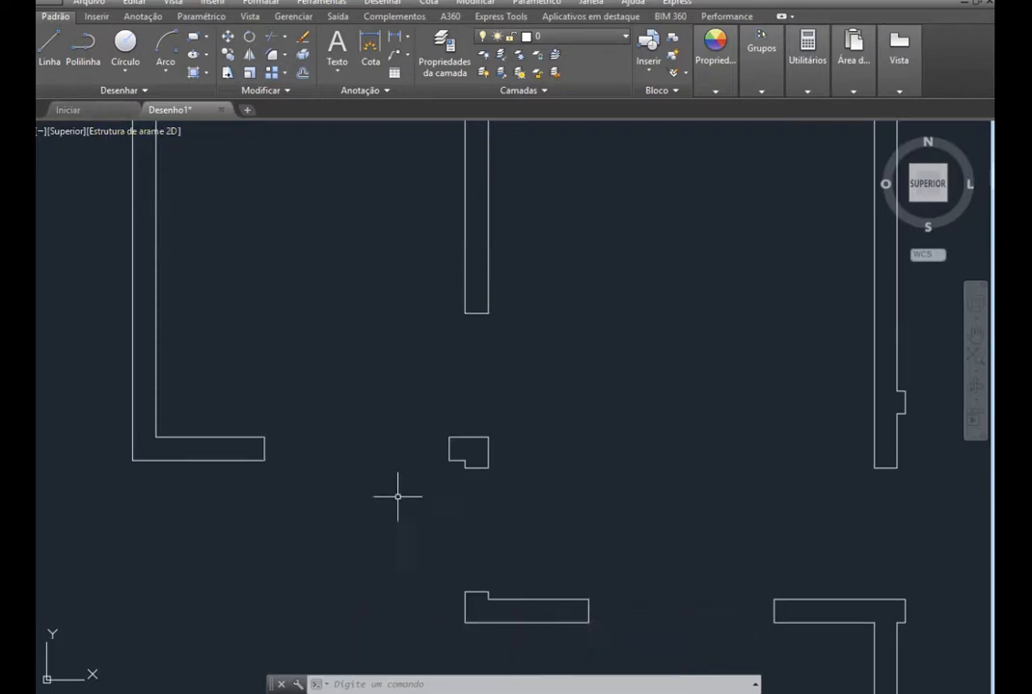
pyautogui.click(49, 43)
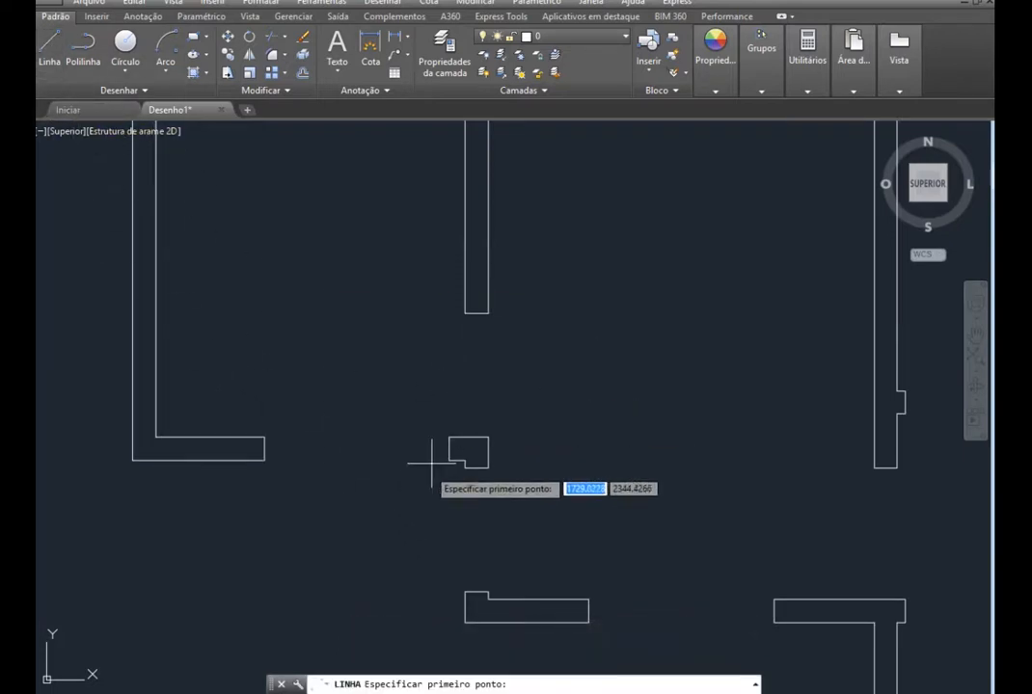
pyautogui.click(264, 438)
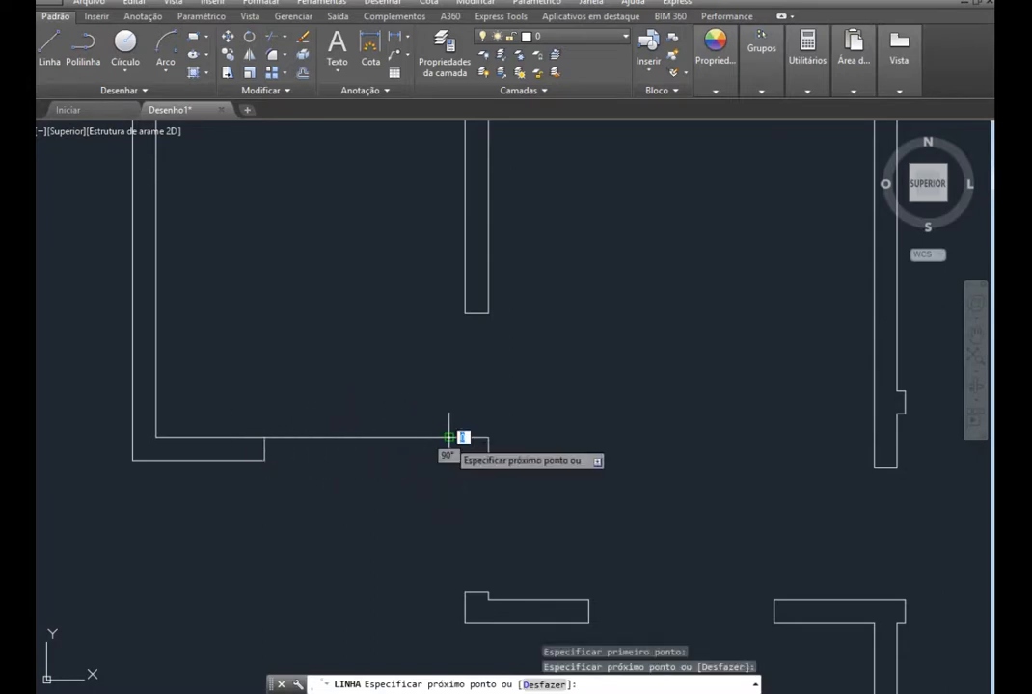
pyautogui.press('Escape')
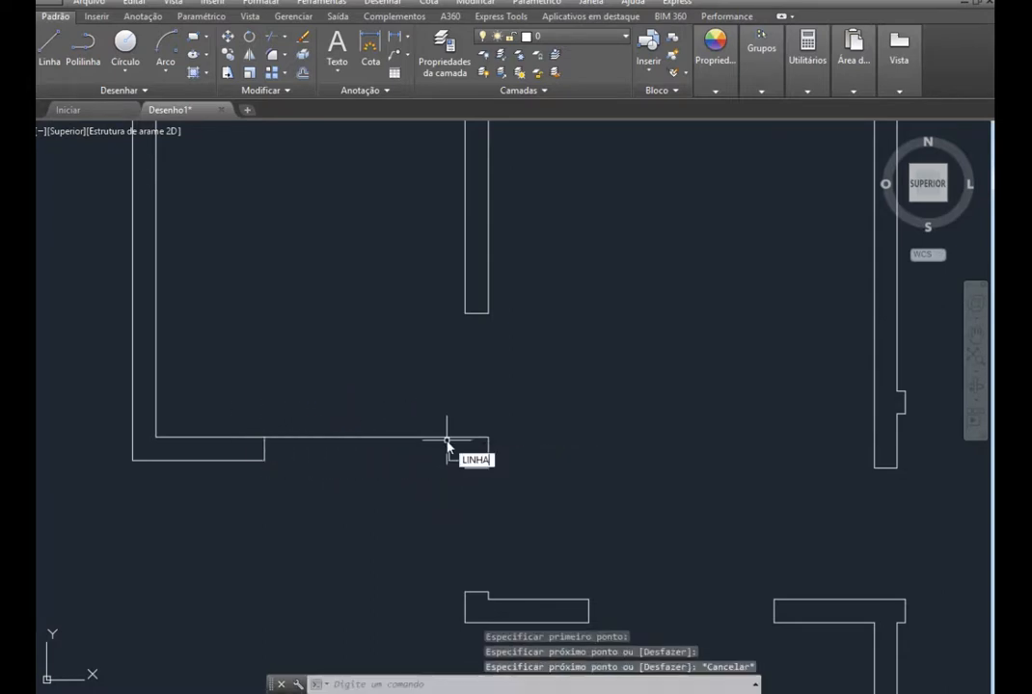
# Draw a line along the outer wall face between the same window jambs and turn on Ortho mode
pyautogui.press('Return')
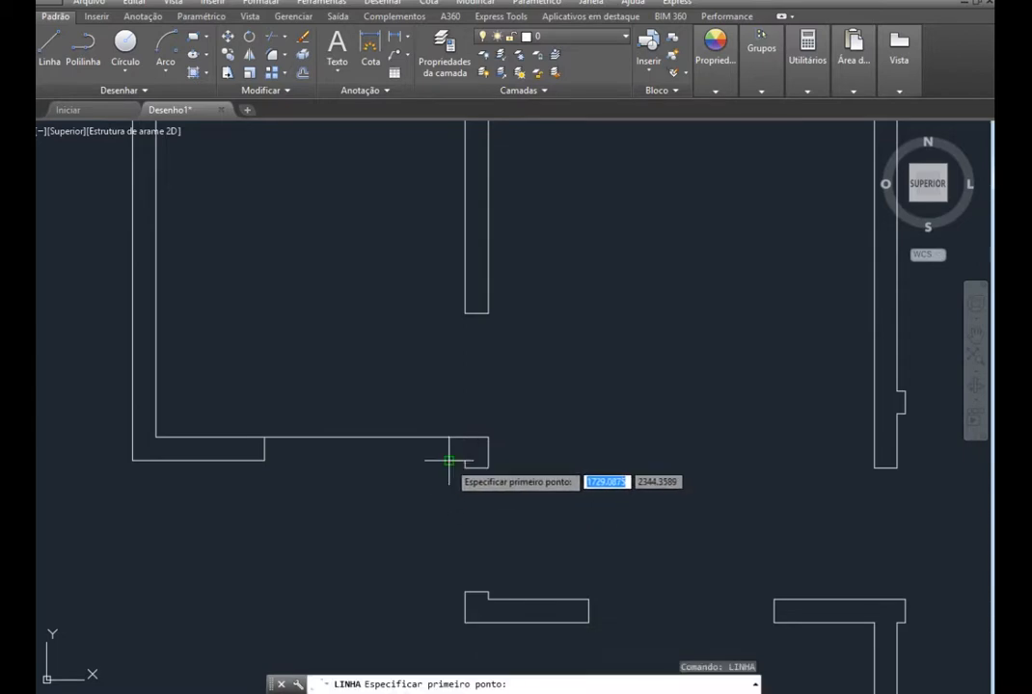
pyautogui.click(448, 460)
pyautogui.click(265, 460)
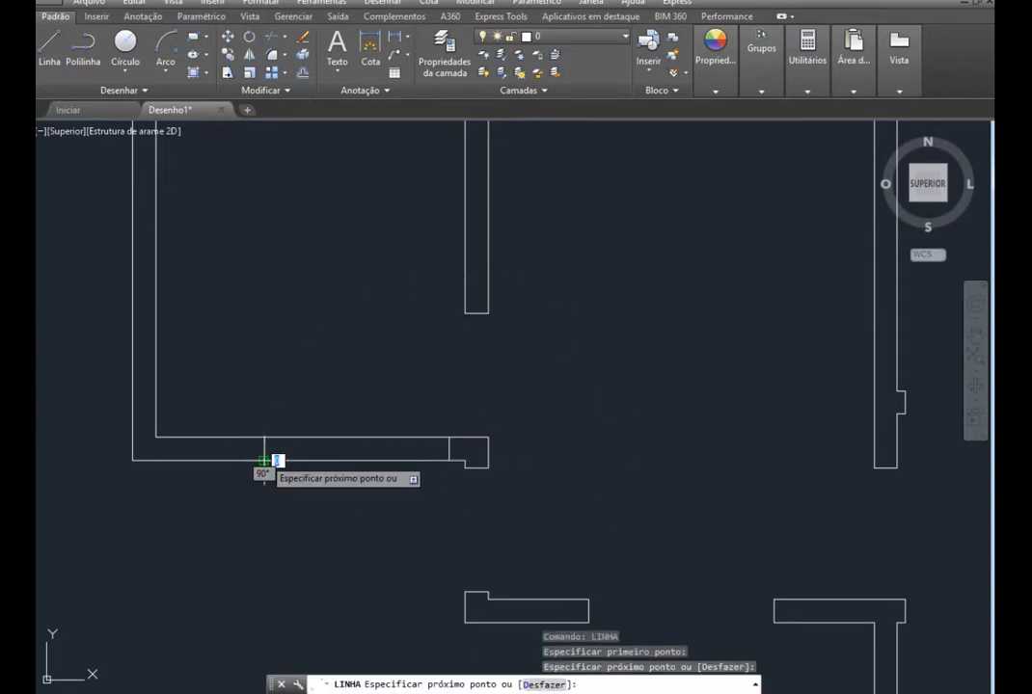
pyautogui.press('F8')
pyautogui.press('Escape')
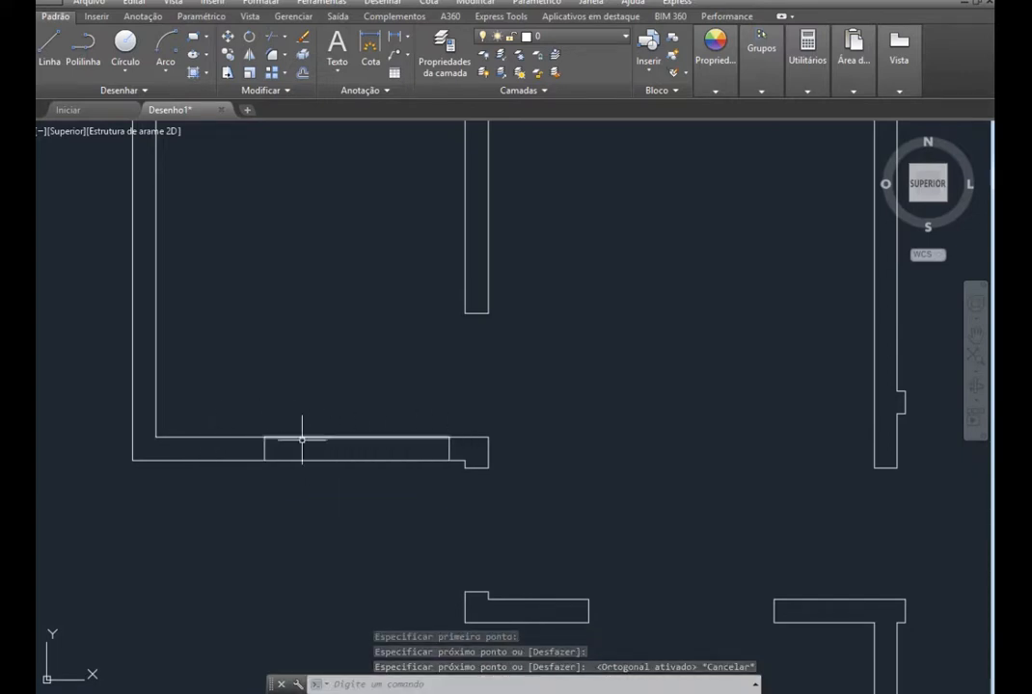
# Inspect how the wall and window lines are segmented in the upper-left room's bottom wall
pyautogui.click(159, 437)
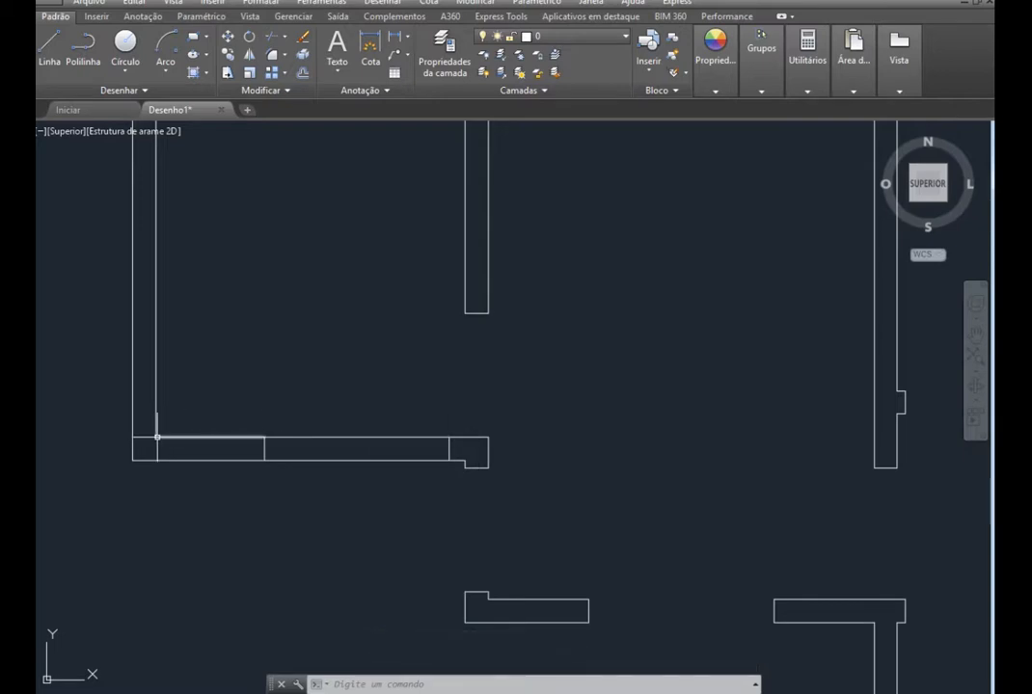
pyautogui.click(468, 437)
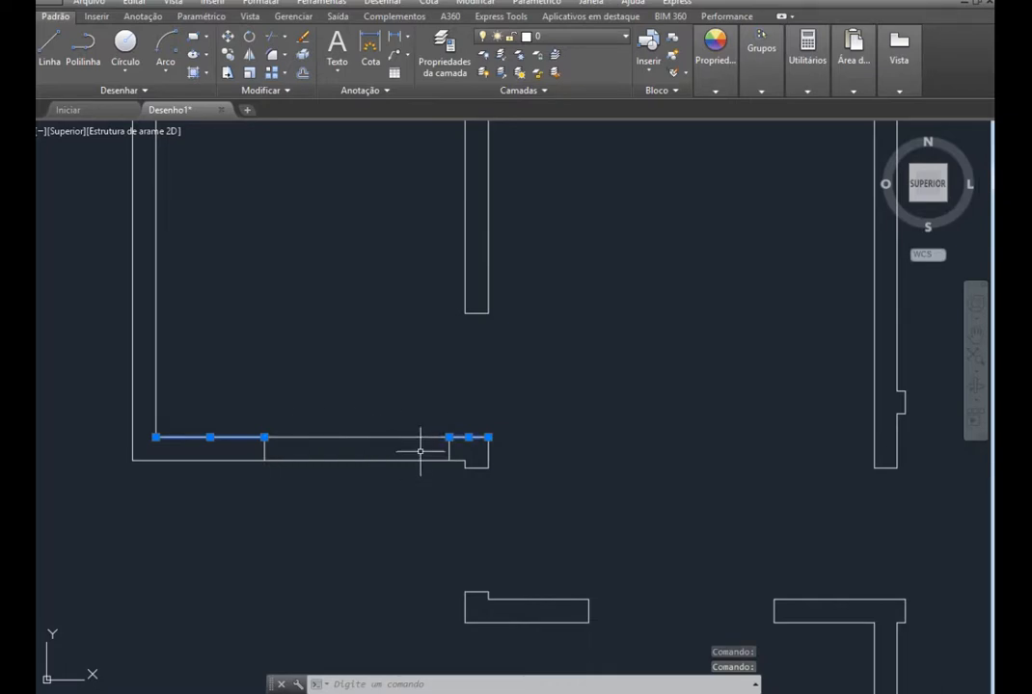
pyautogui.press('Escape')
pyautogui.press('Escape')
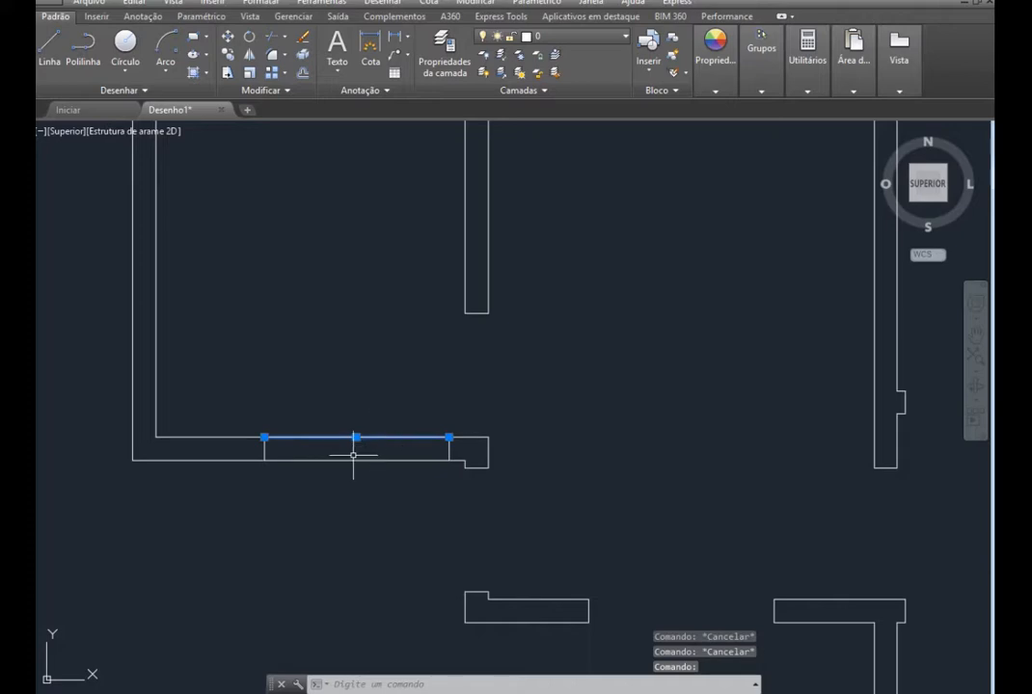
pyautogui.click(356, 461)
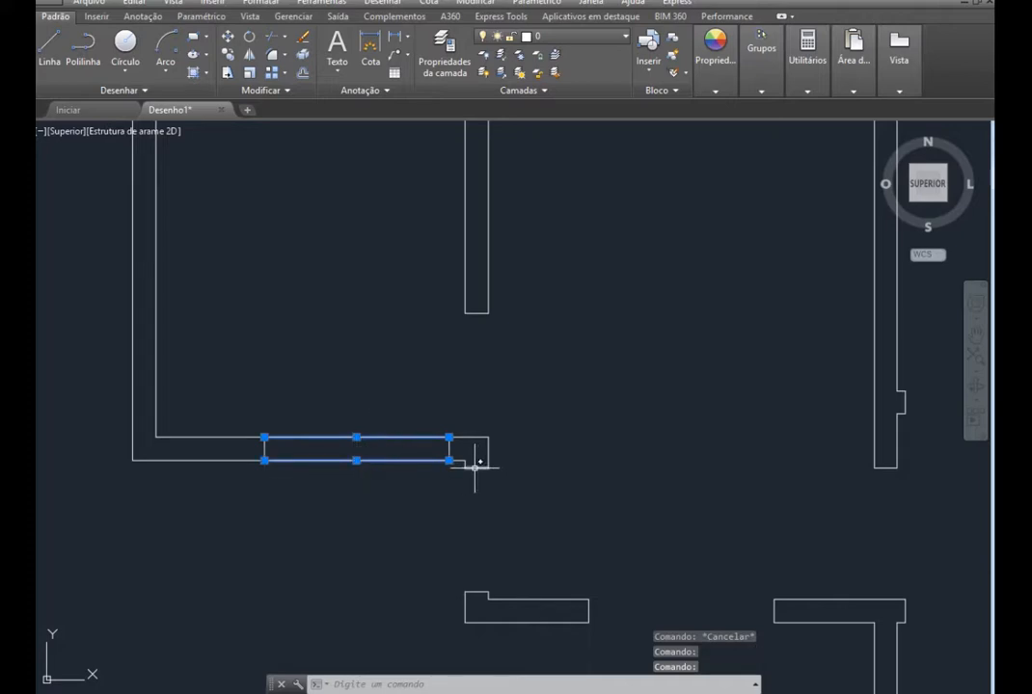
pyautogui.press('Escape')
# Draw a centre line through the upper-left room's window from the left jamb's midpoint to the right jamb's midpoint
pyautogui.click(47, 38)
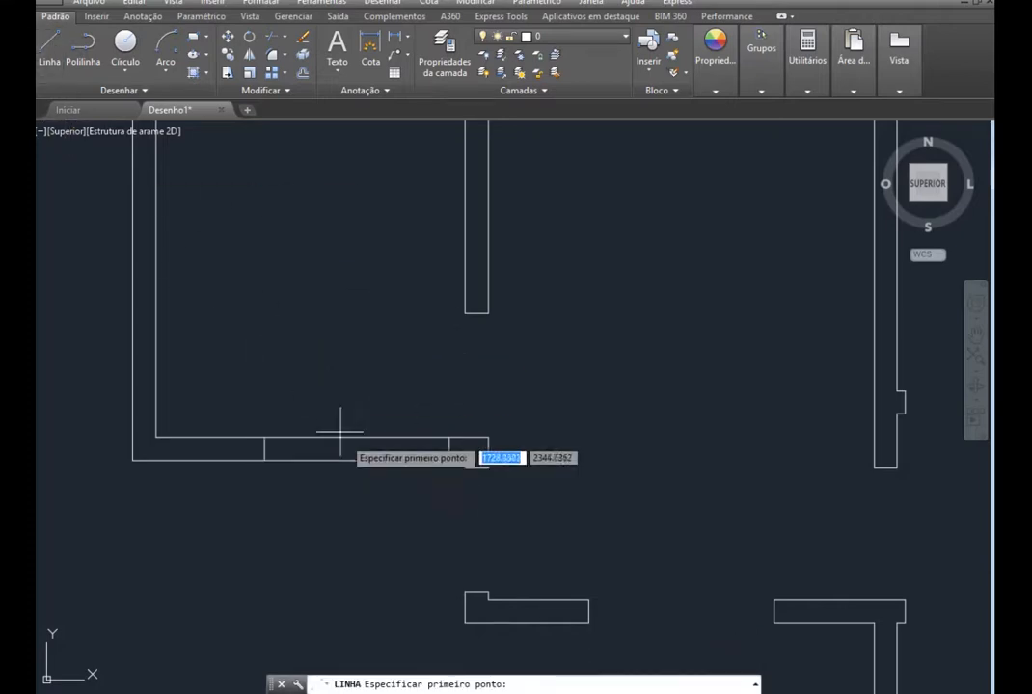
pyautogui.scroll(2, 354, 449)
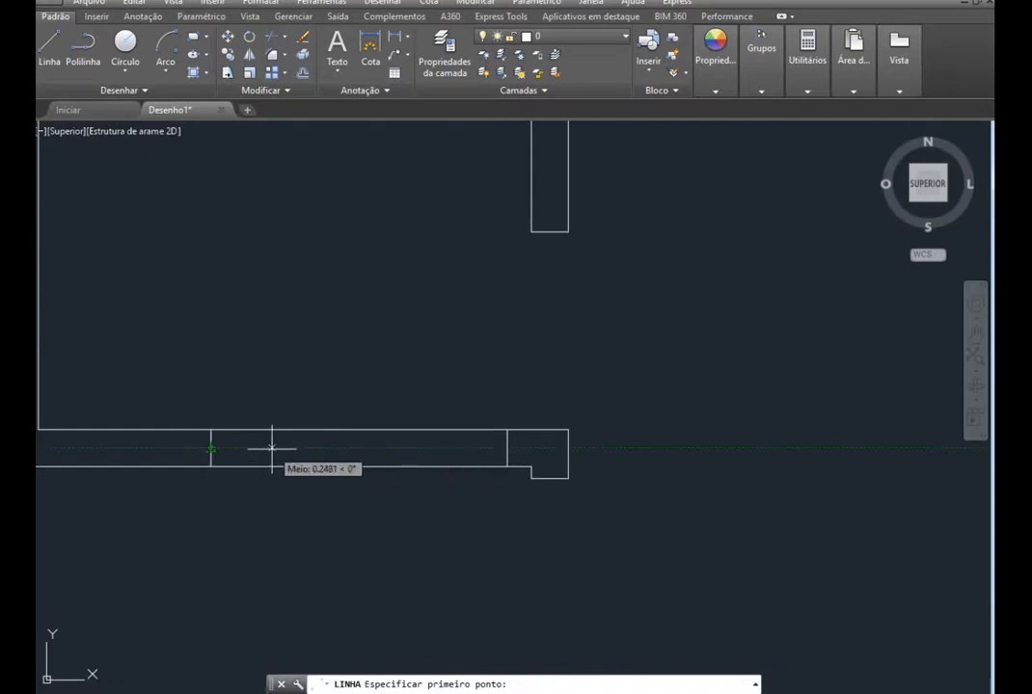
pyautogui.click(211, 448)
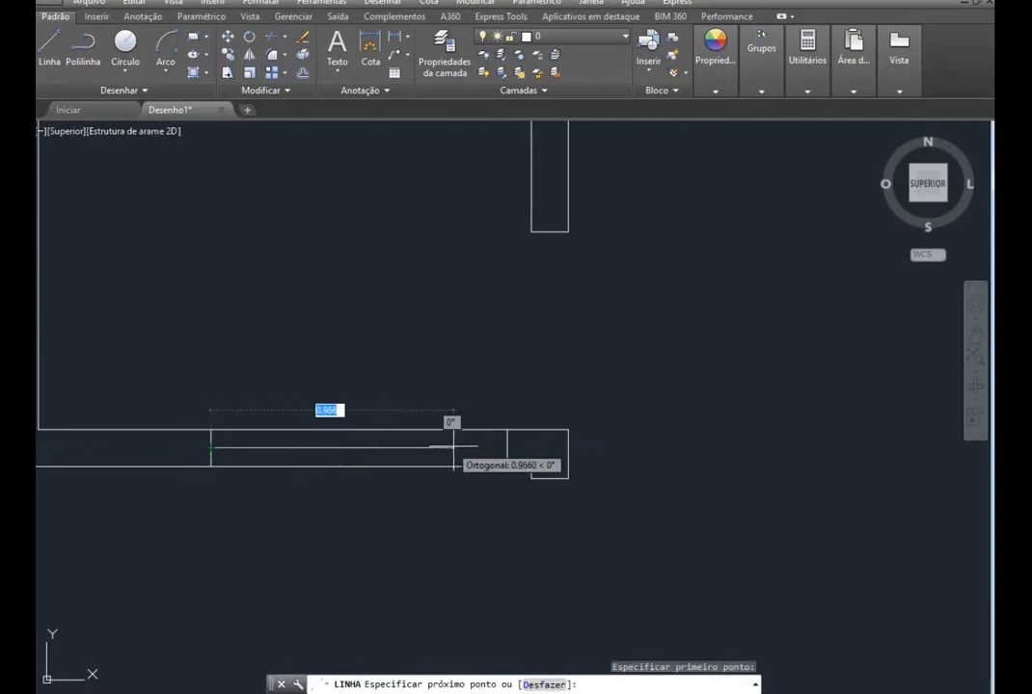
pyautogui.click(507, 448)
pyautogui.press('Escape')
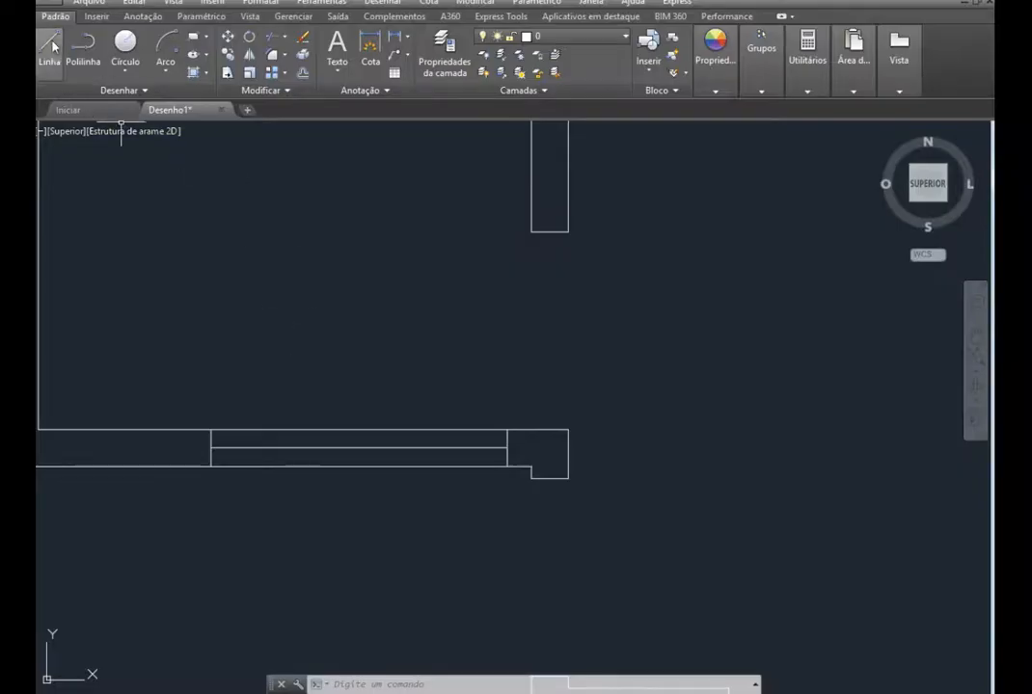
# Draw the right sliding pane from the centre line's midpoint, 0.01 upward and then horizontally to the right jamb
pyautogui.click(50, 46)
pyautogui.scroll(2, 361, 415)
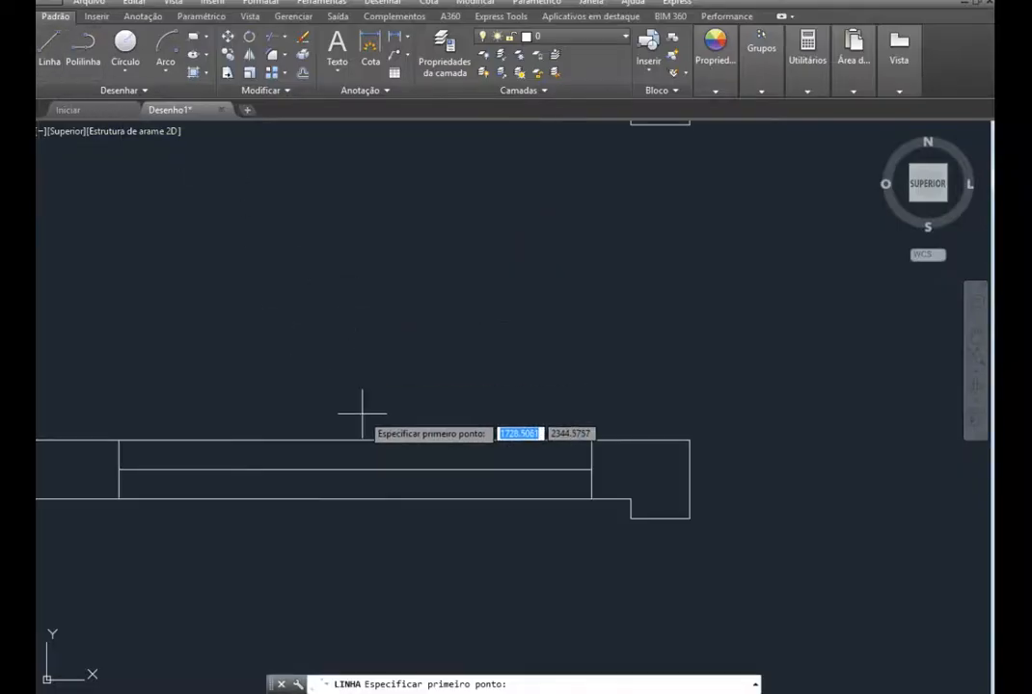
pyautogui.click(354, 470)
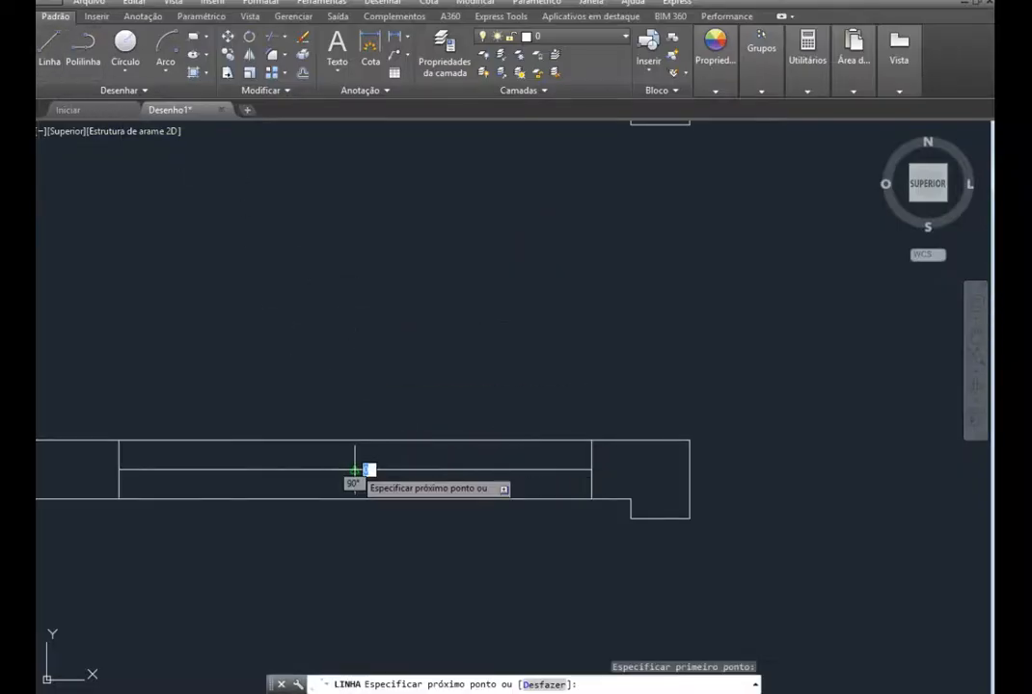
pyautogui.write('0.01')
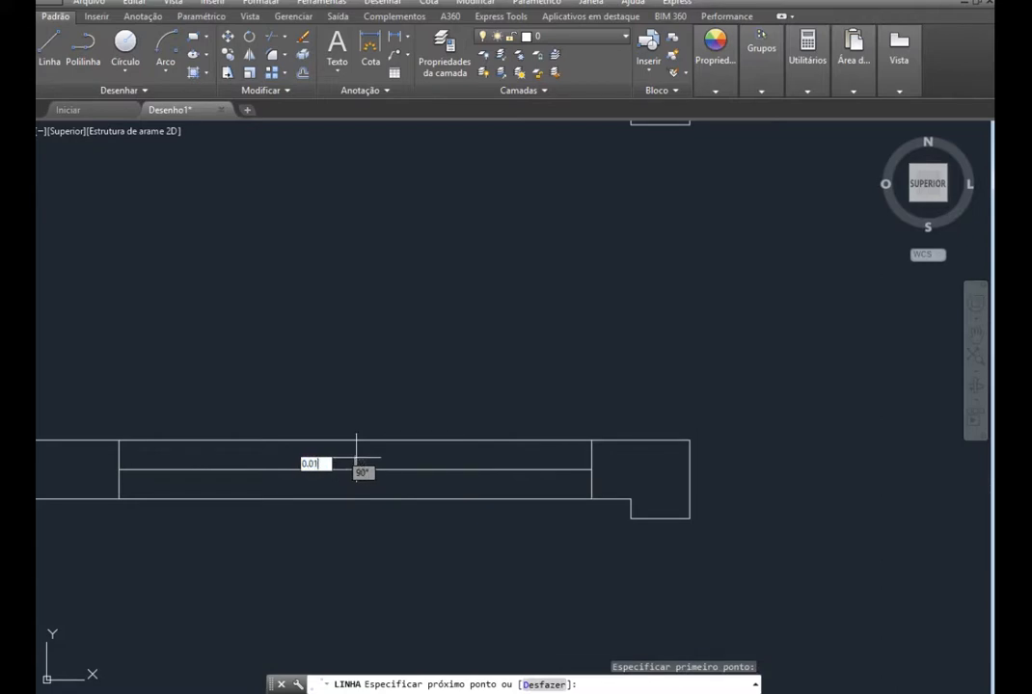
pyautogui.press('Return')
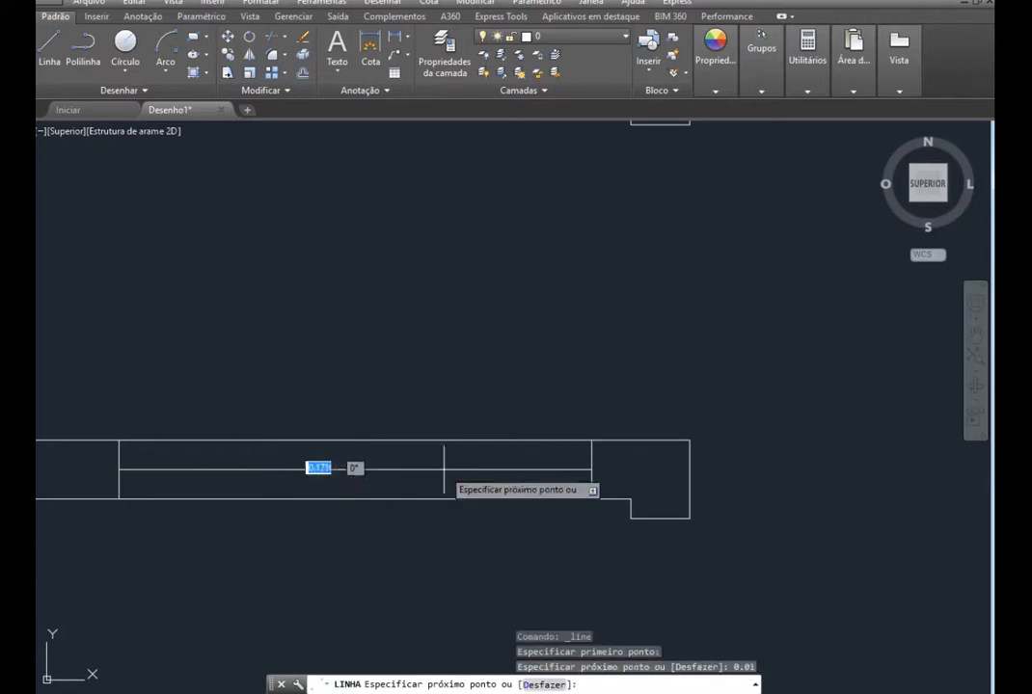
pyautogui.scroll(2, 594, 468)
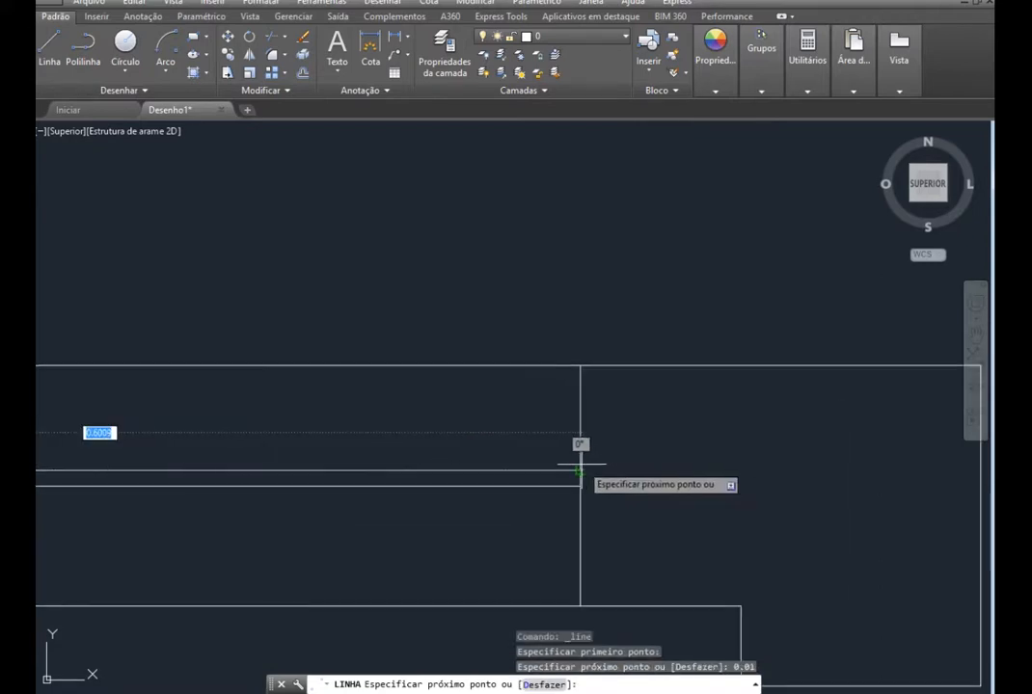
pyautogui.click(581, 469)
pyautogui.press('Escape')
pyautogui.scroll(-2, 602, 468)
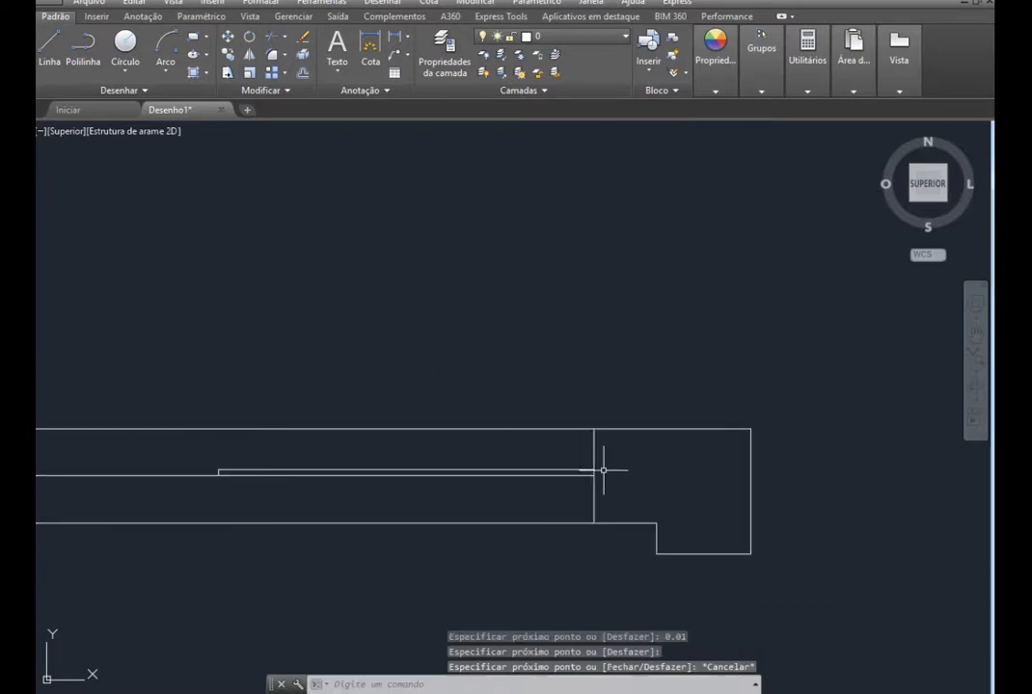
# Draw the left sliding pane from the centre line's midpoint, 0.01 downward and then horizontally to the left jamb
pyautogui.scroll(-1, 410, 513)
pyautogui.scroll(2, 282, 518)
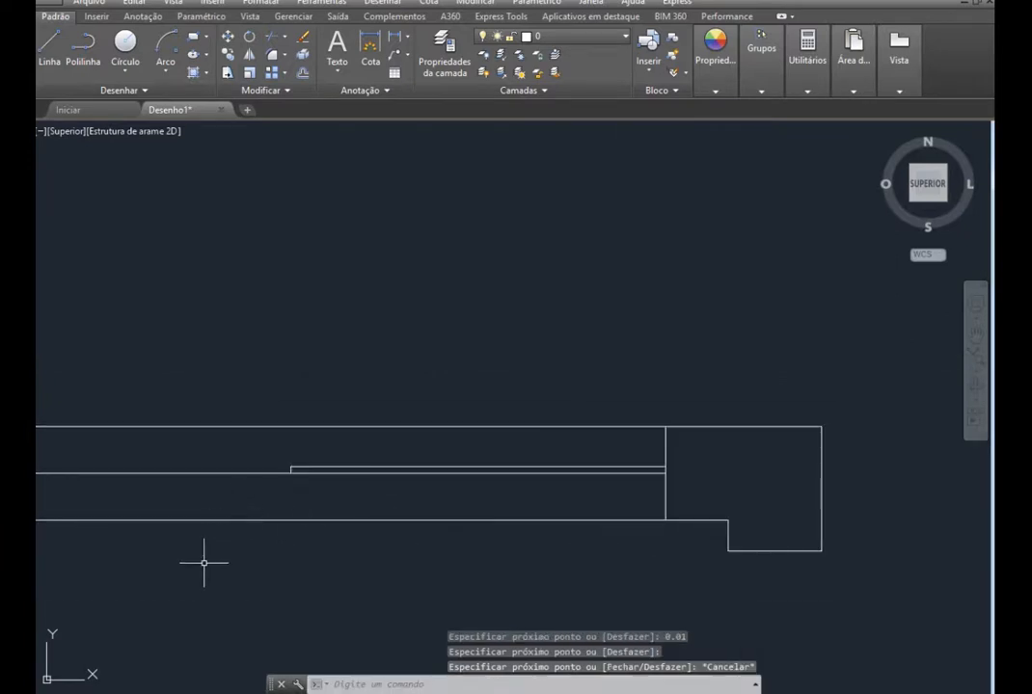
pyautogui.click(51, 45)
pyautogui.scroll(4, 289, 463)
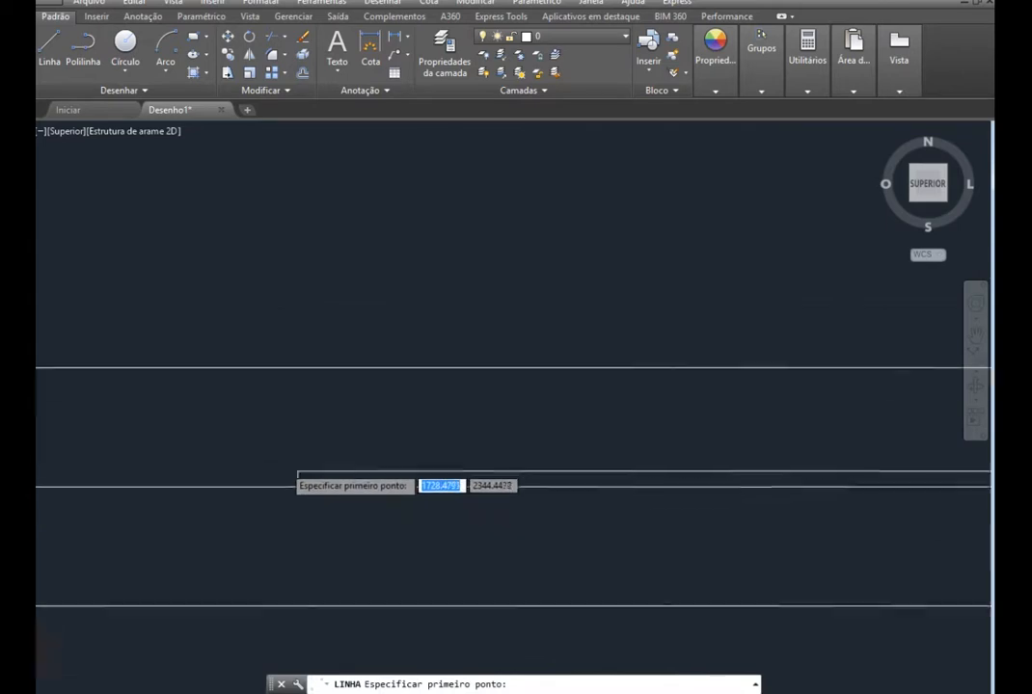
pyautogui.click(304, 501)
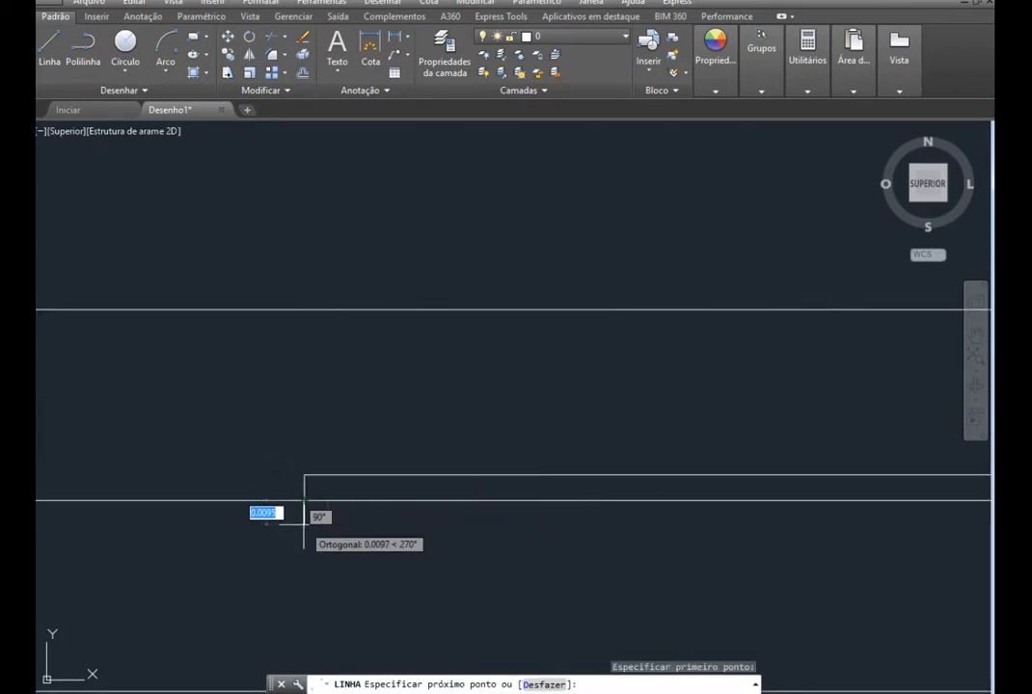
pyautogui.write('0.01')
pyautogui.press('Return')
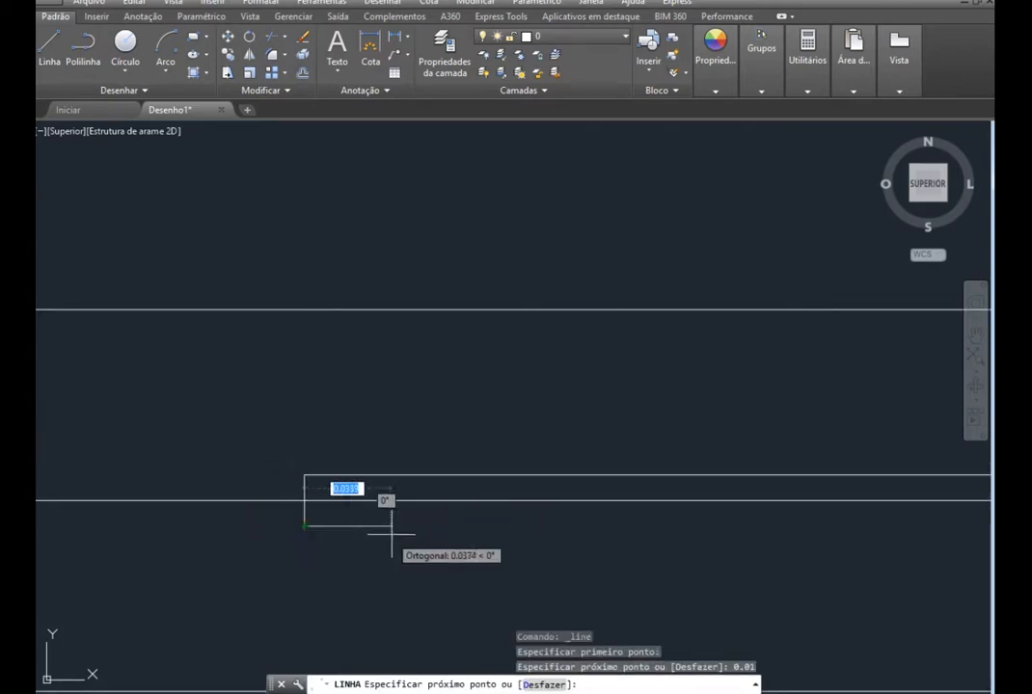
pyautogui.scroll(2, 375, 518)
pyautogui.scroll(2, 308, 500)
pyautogui.scroll(6, 186, 519)
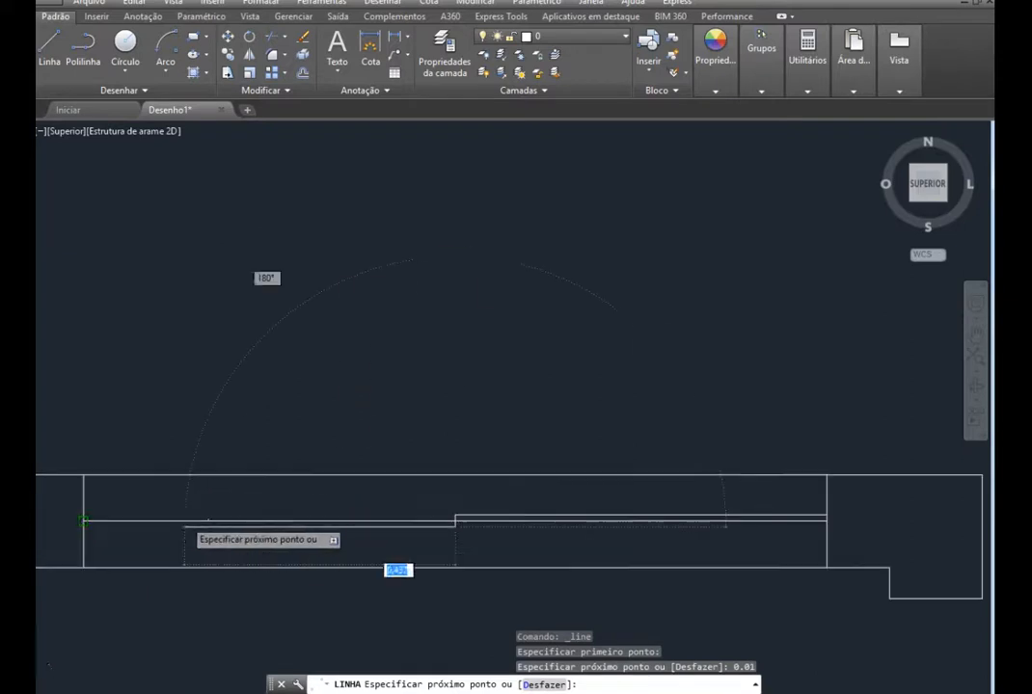
pyautogui.scroll(-8, 439, 509)
pyautogui.scroll(6, 380, 522)
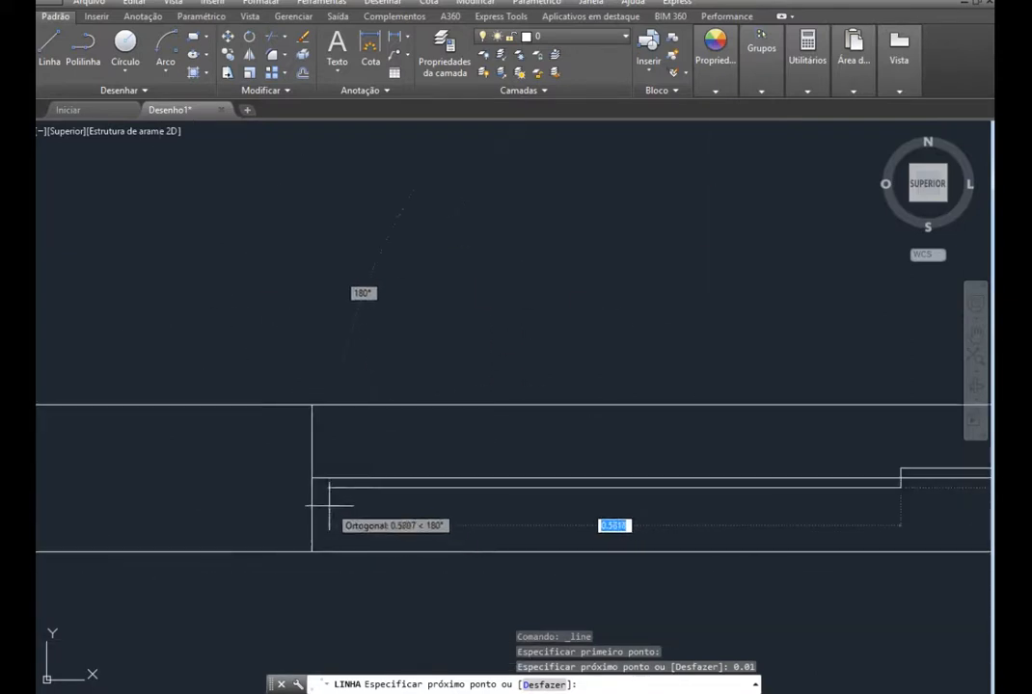
pyautogui.scroll(4, 319, 503)
pyautogui.click(301, 470)
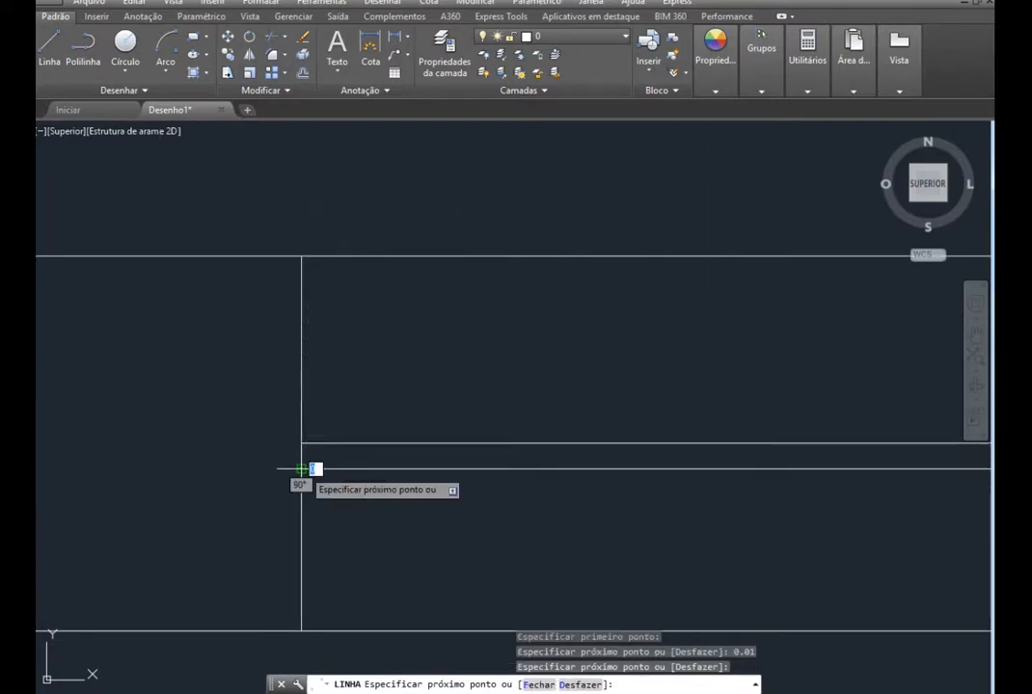
pyautogui.press('Escape')
pyautogui.scroll(-4, 304, 469)
pyautogui.scroll(-2, 304, 470)
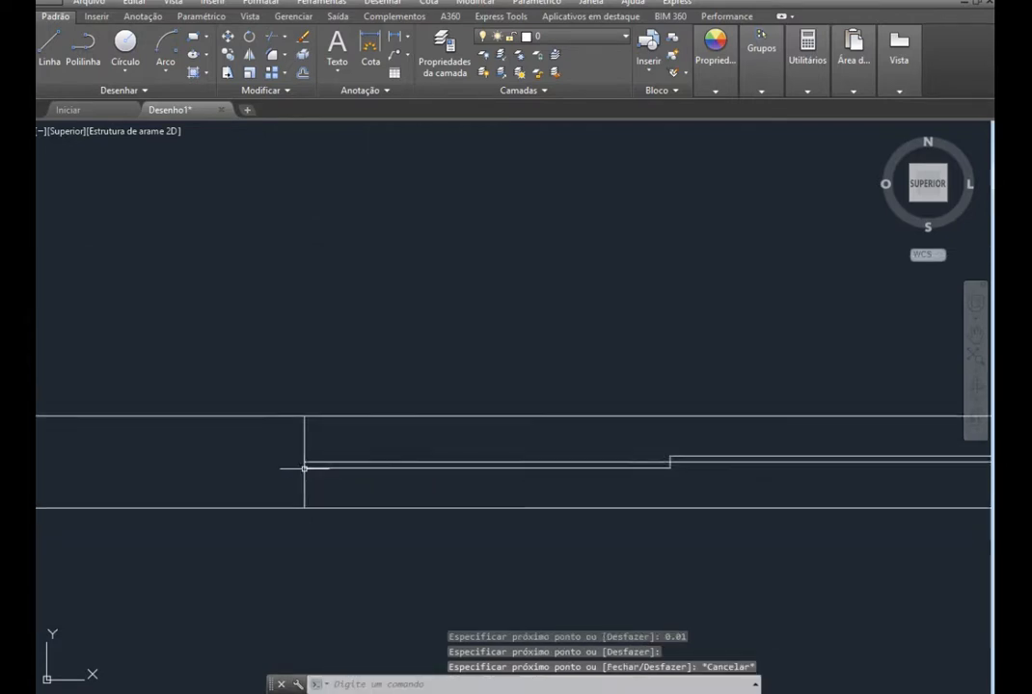
pyautogui.scroll(-2, 473, 479)
pyautogui.scroll(-2, 287, 505)
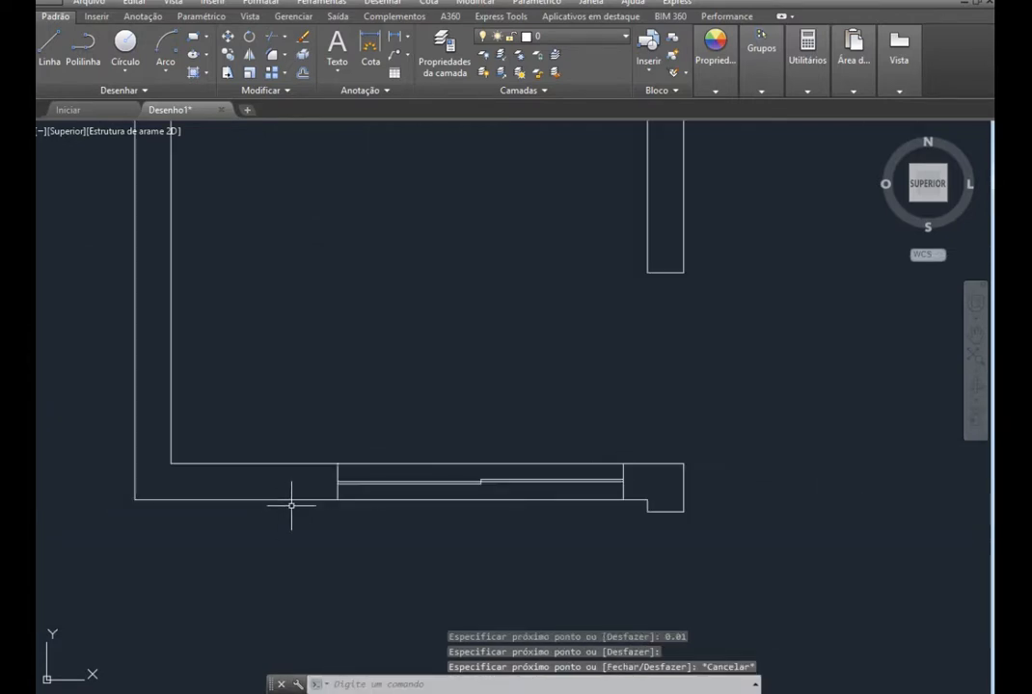
pyautogui.scroll(2, 596, 490)
pyautogui.scroll(-2, 597, 492)
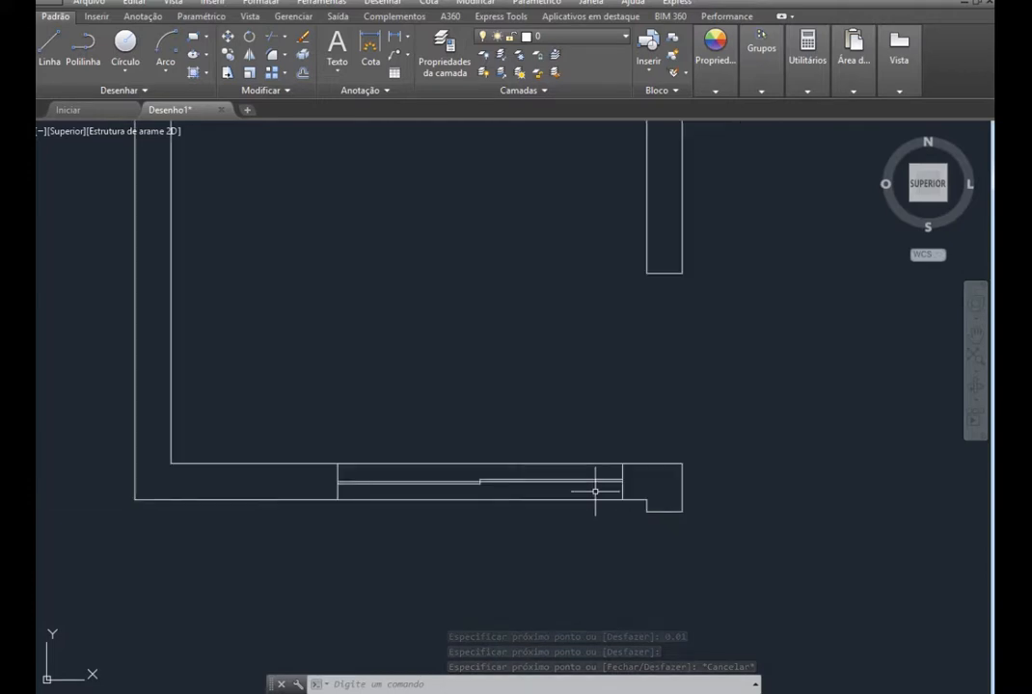
pyautogui.scroll(-2, 288, 524)
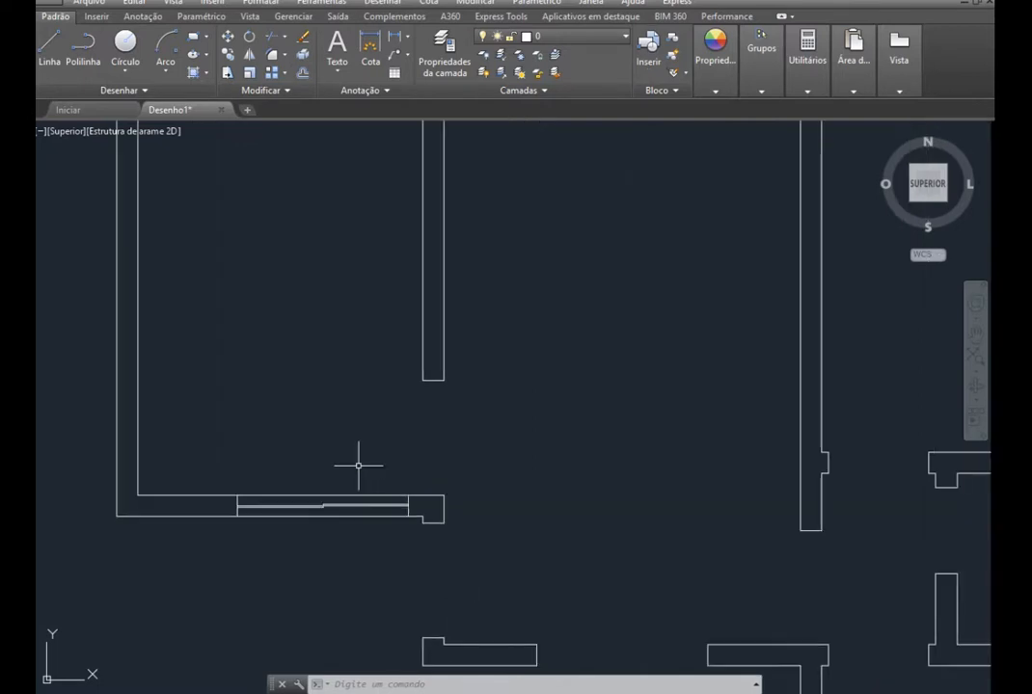
# Define a block named JANELA from the upper-left room's window lines, with its base point at the window's lower-left corner
pyautogui.click(672, 42)
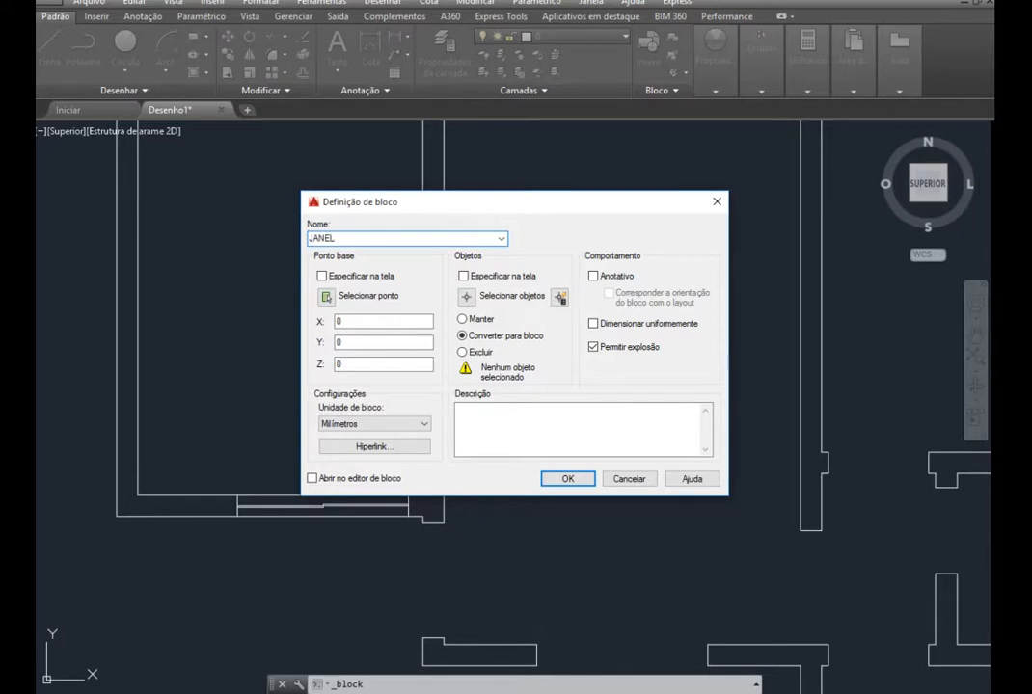
pyautogui.click(466, 297)
pyautogui.click(358, 544)
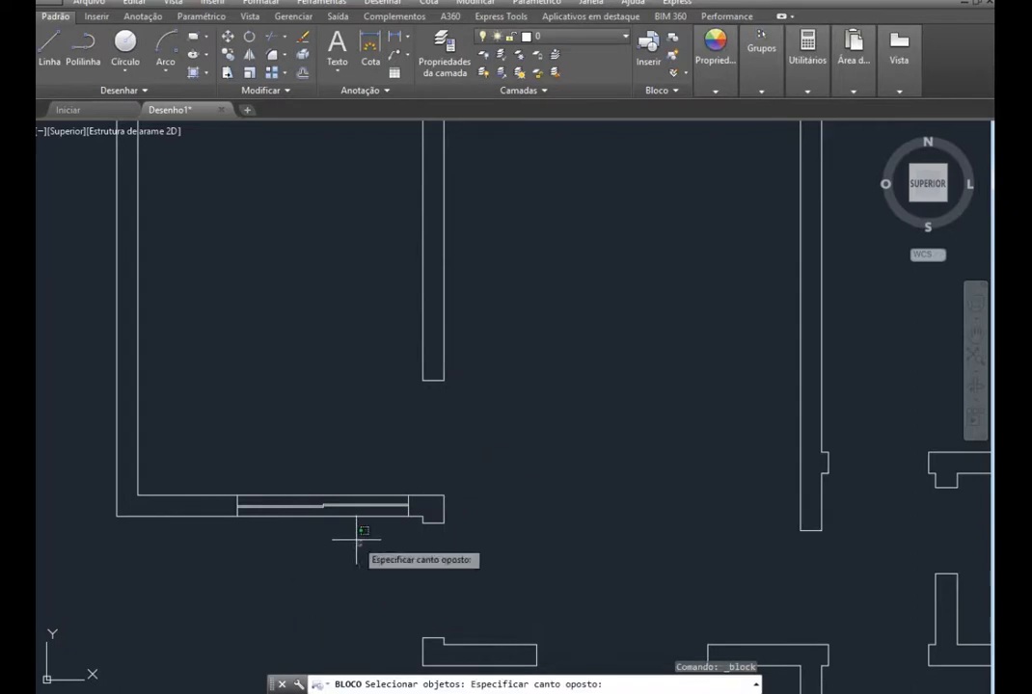
pyautogui.click(292, 477)
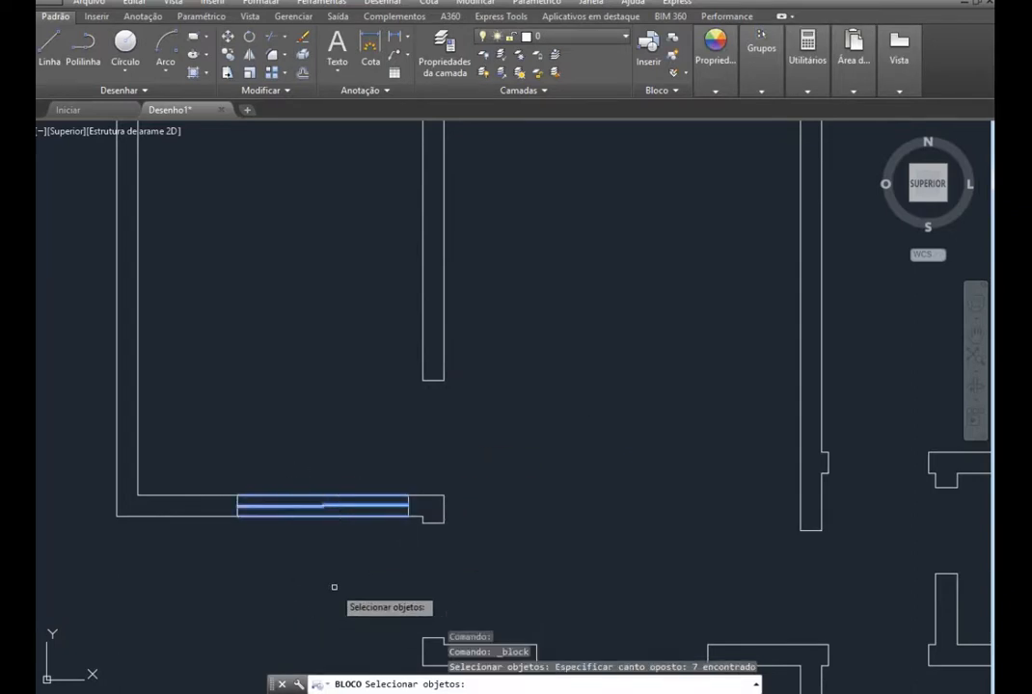
pyautogui.press('Return')
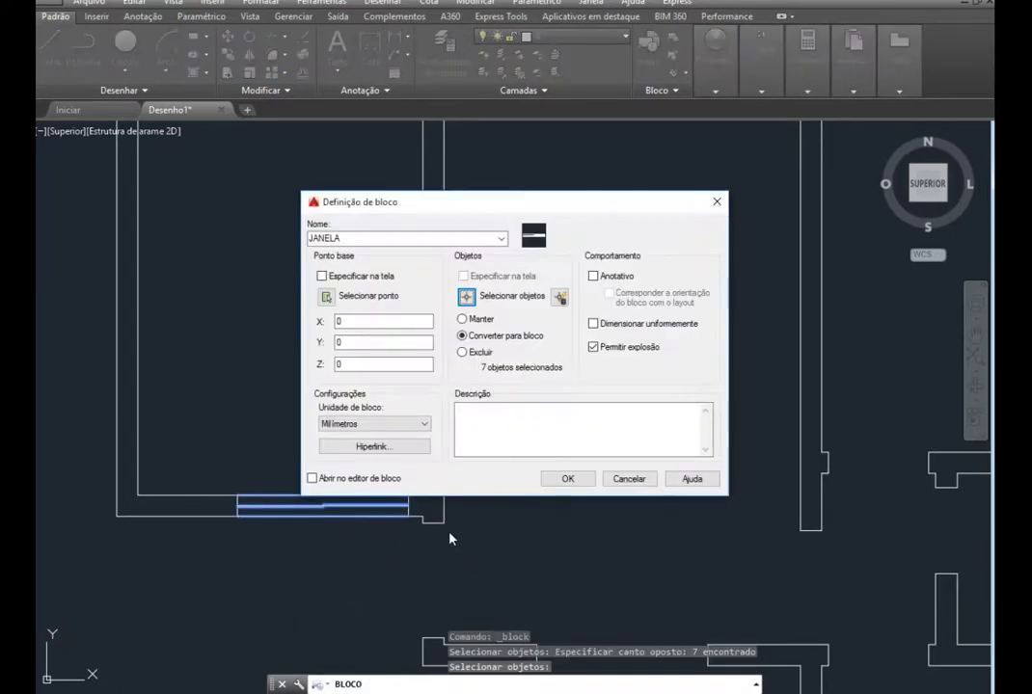
pyautogui.click(327, 297)
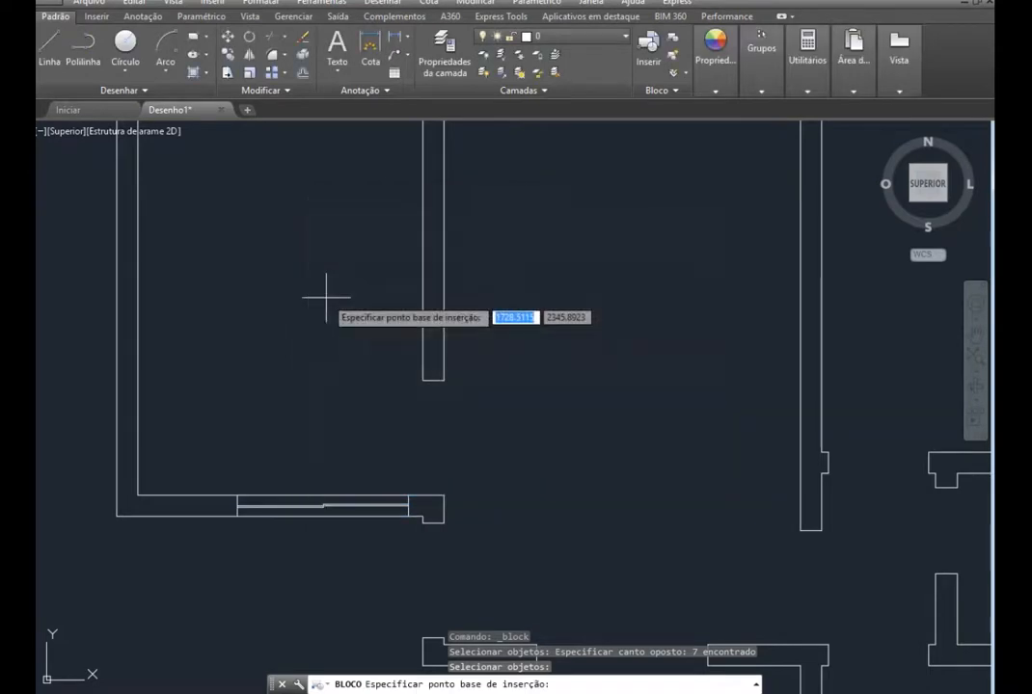
pyautogui.click(237, 516)
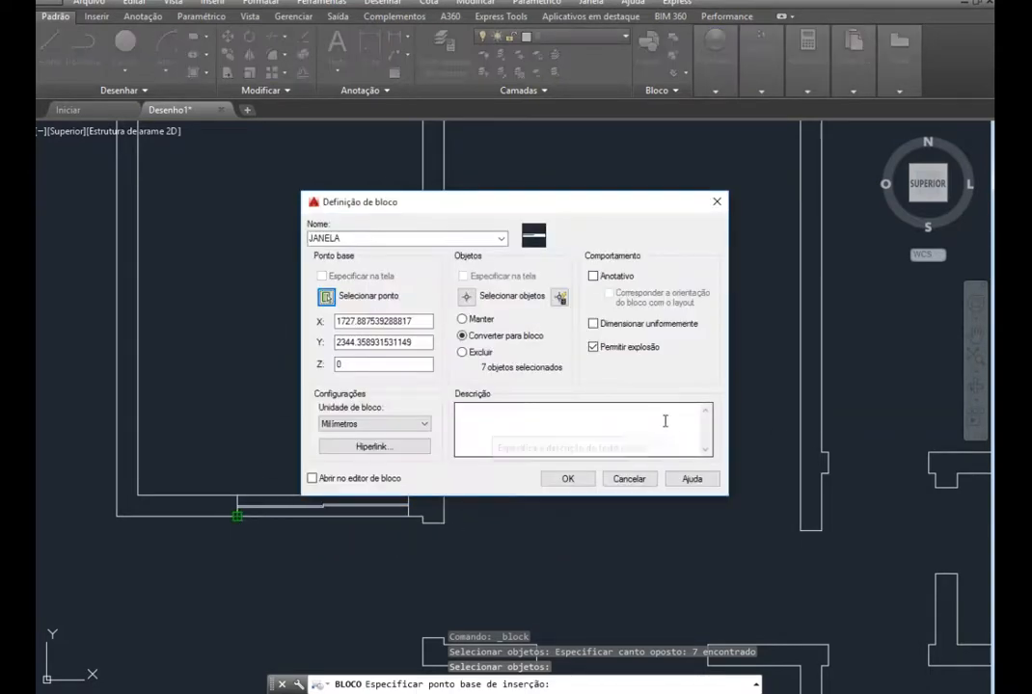
pyautogui.click(565, 480)
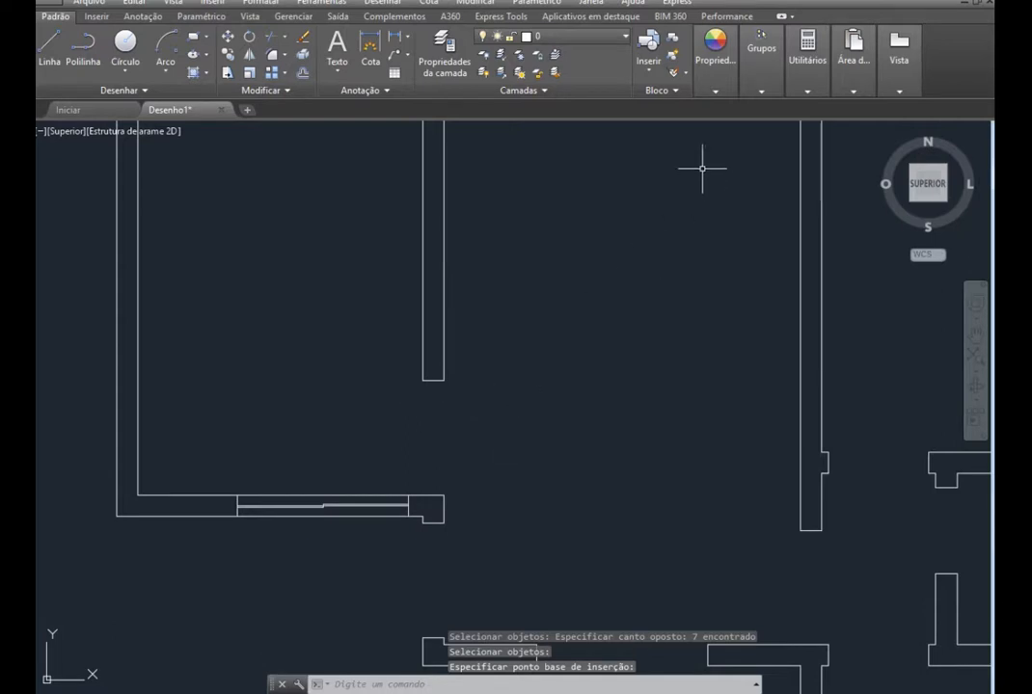
# Check the blocks available for insertion and examine the empty window opening in the middle room's bottom wall
pyautogui.click(648, 66)
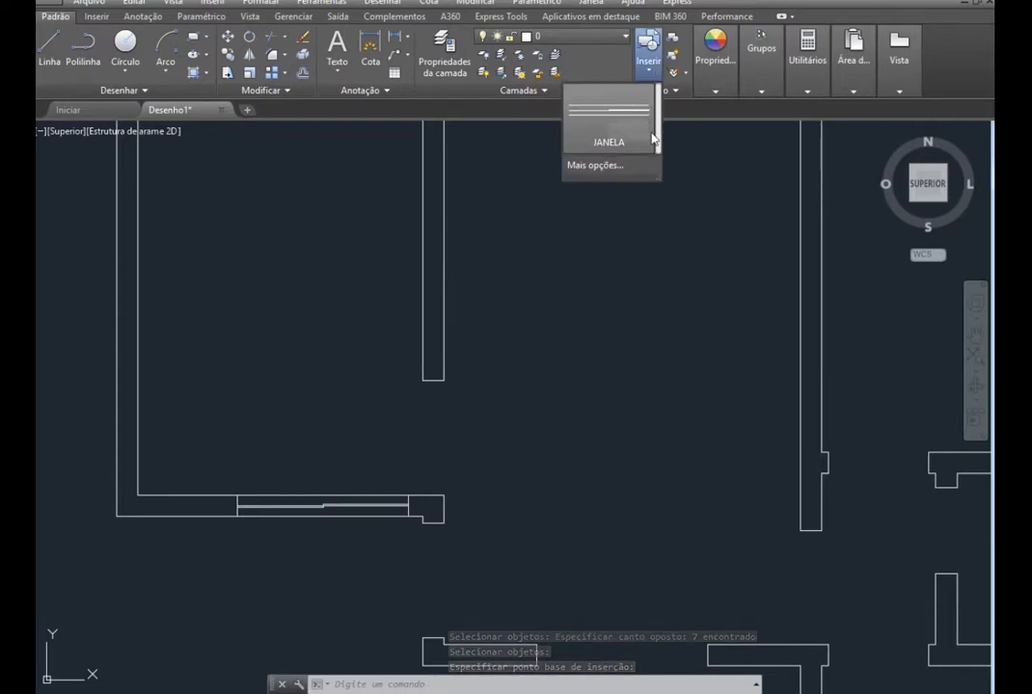
pyautogui.click(387, 370)
pyautogui.scroll(-4, 340, 374)
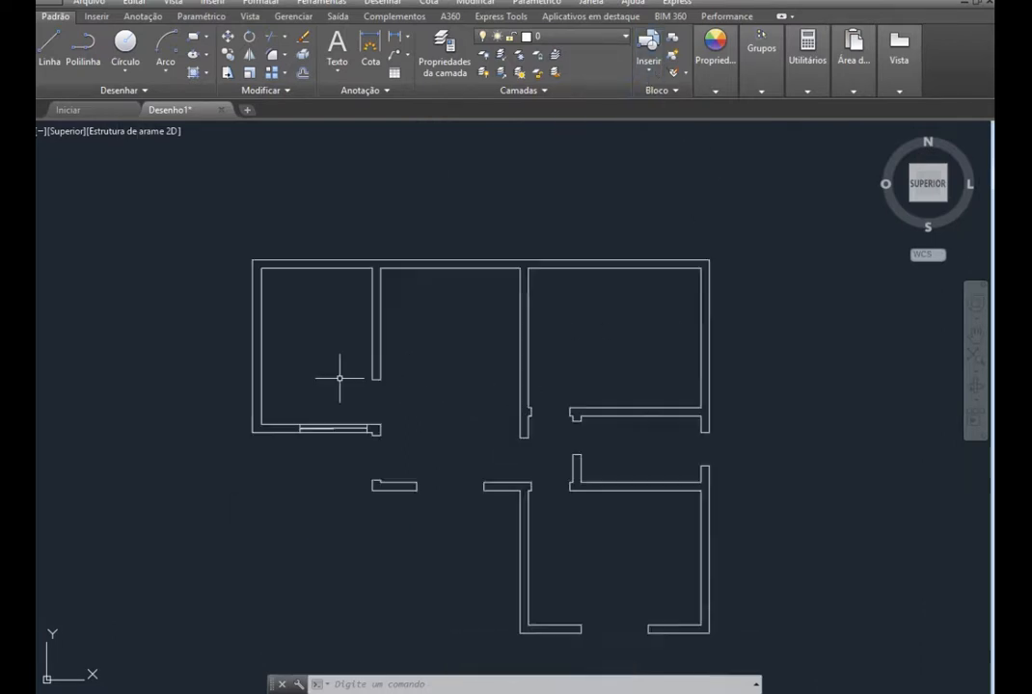
pyautogui.scroll(2, 553, 511)
pyautogui.scroll(2, 396, 529)
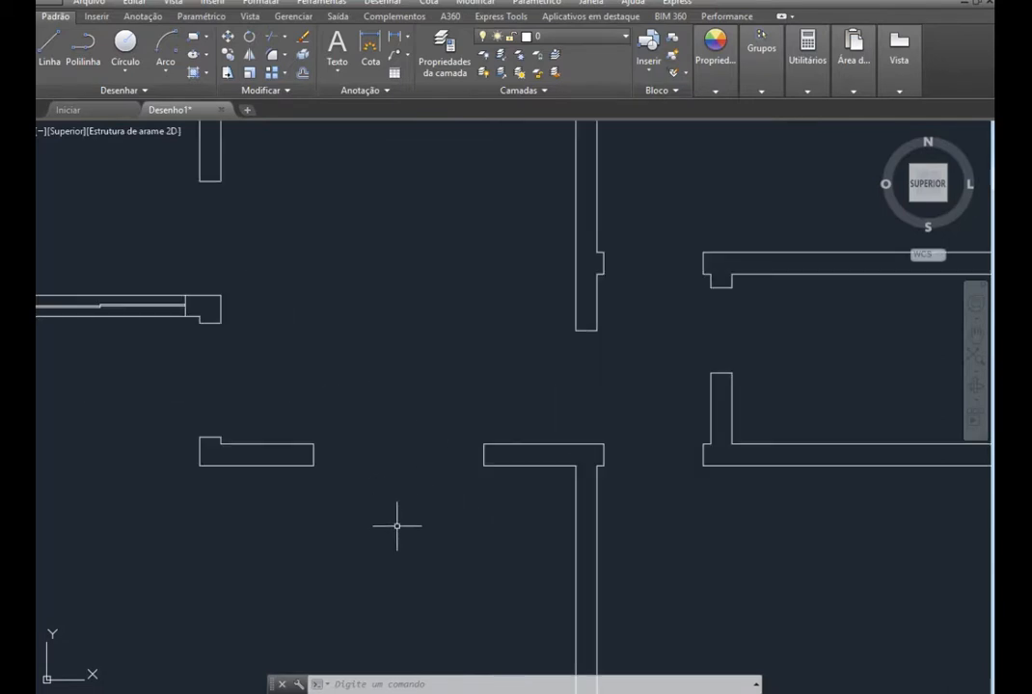
# Insert the JANELA window block into the opening in the living room's lower wall
pyautogui.scroll(-4, 391, 485)
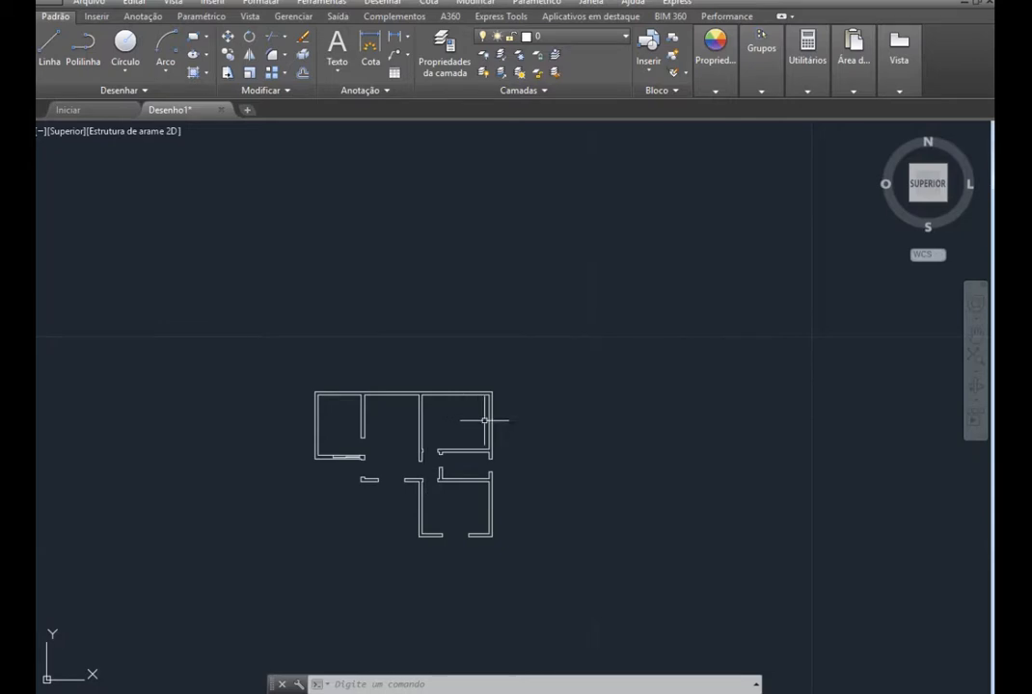
pyautogui.scroll(4, 488, 420)
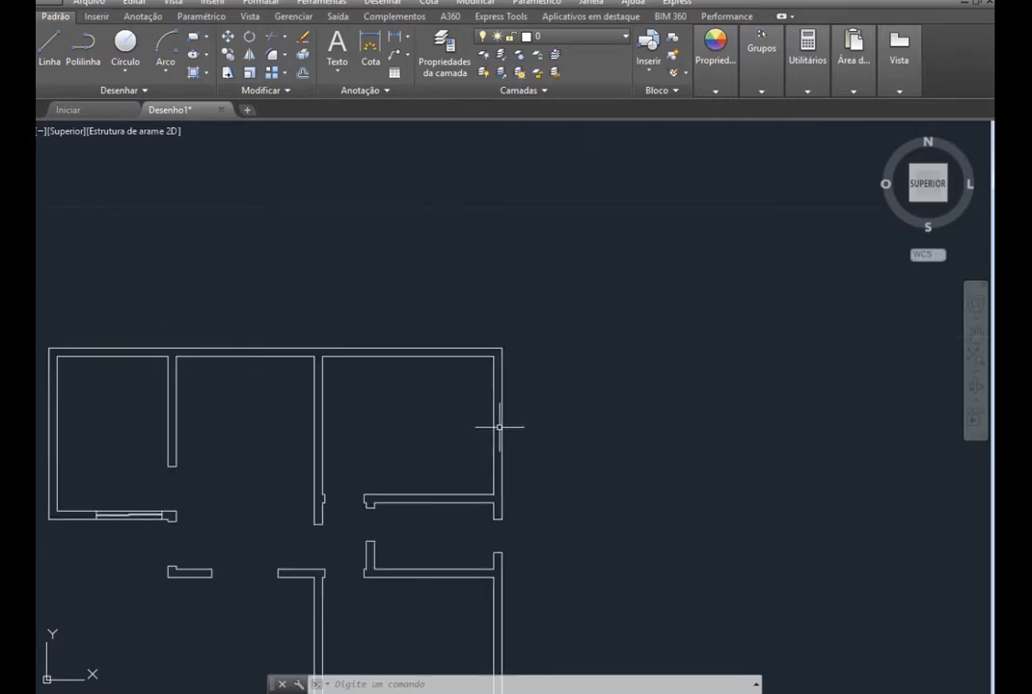
pyautogui.scroll(2, 500, 426)
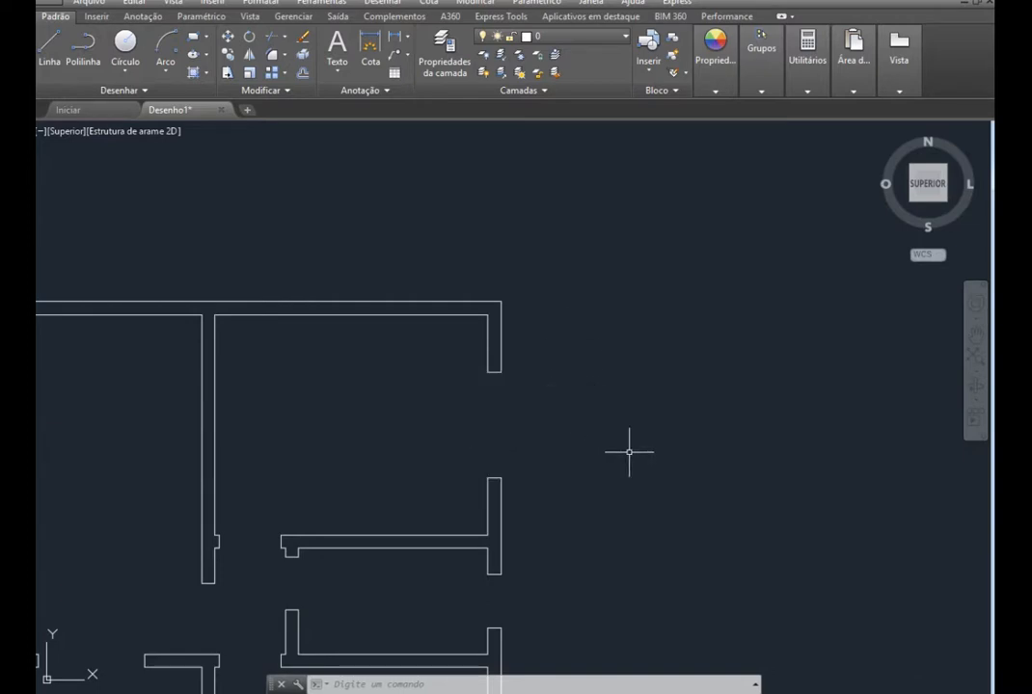
pyautogui.scroll(-4, 583, 473)
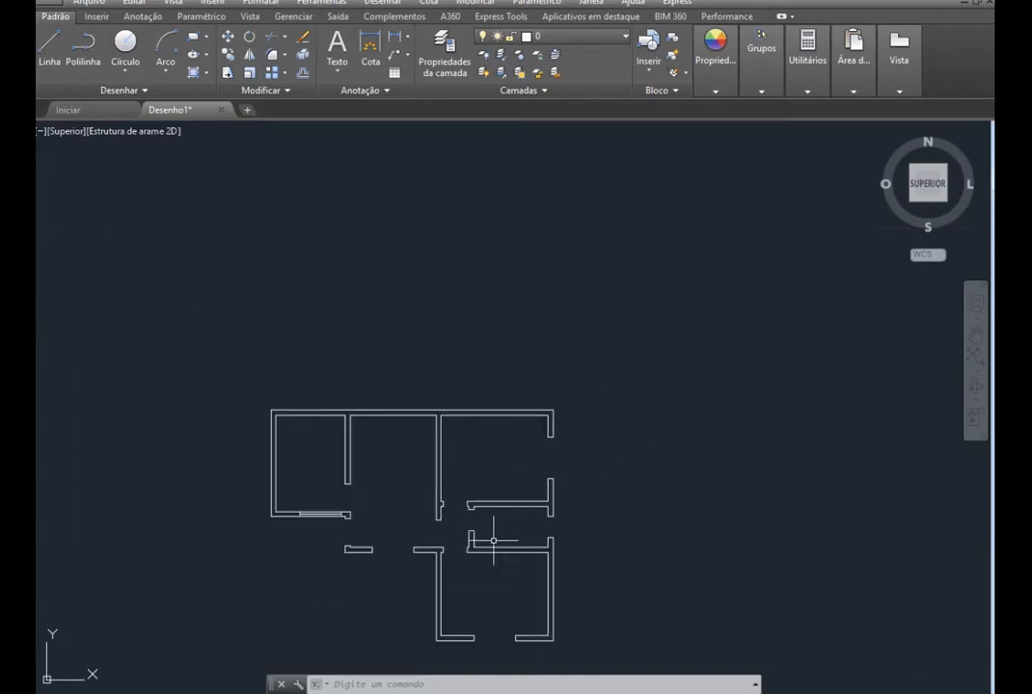
pyautogui.scroll(2, 443, 551)
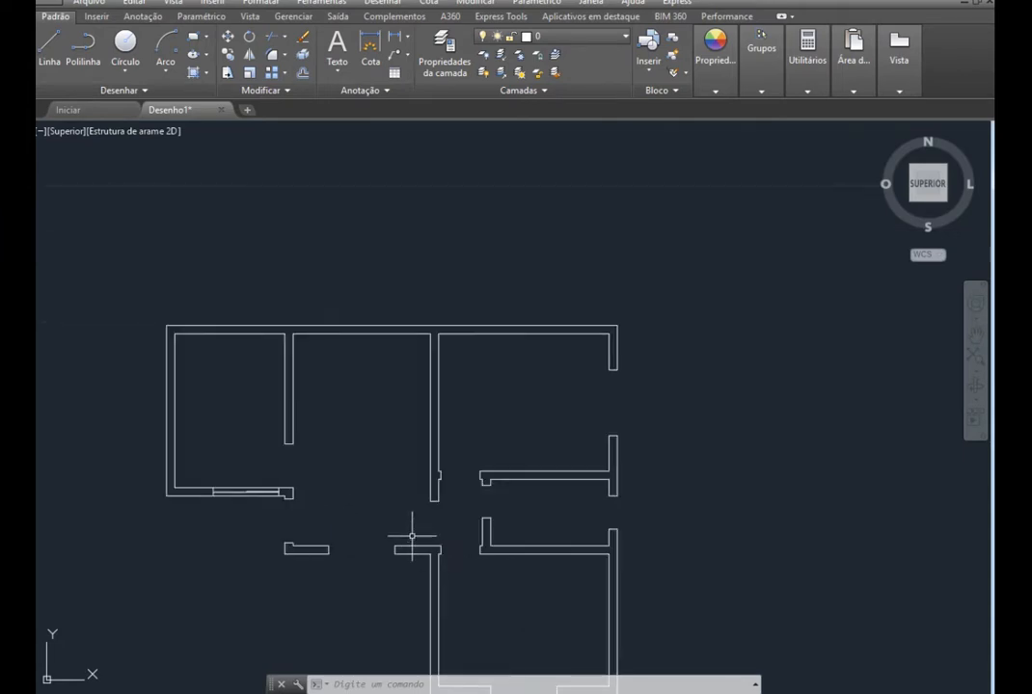
pyautogui.scroll(2, 390, 575)
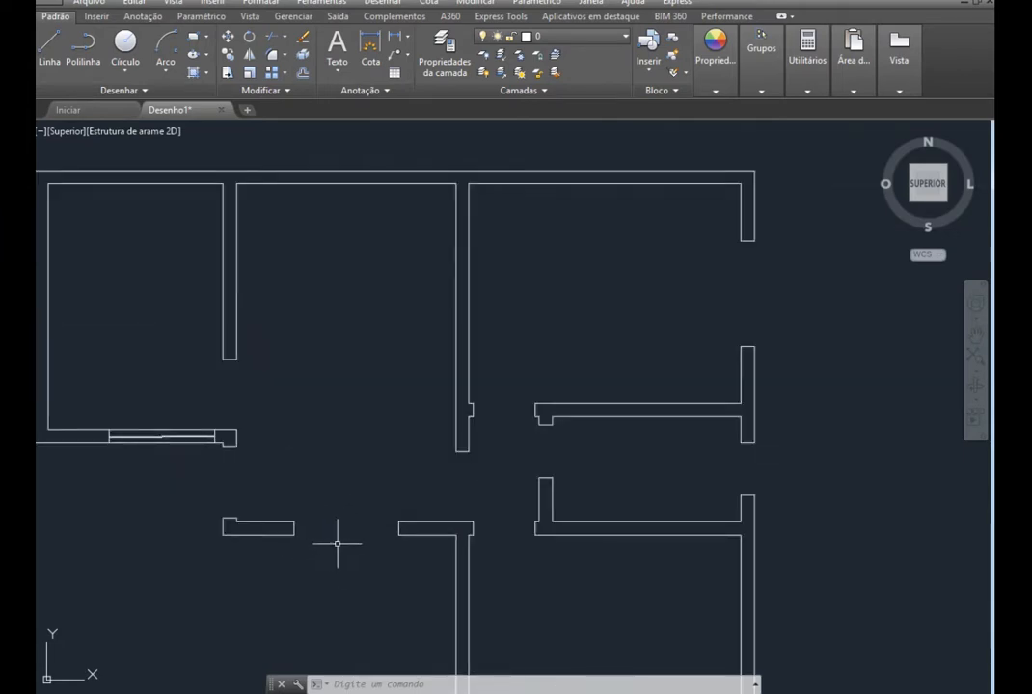
pyautogui.click(650, 64)
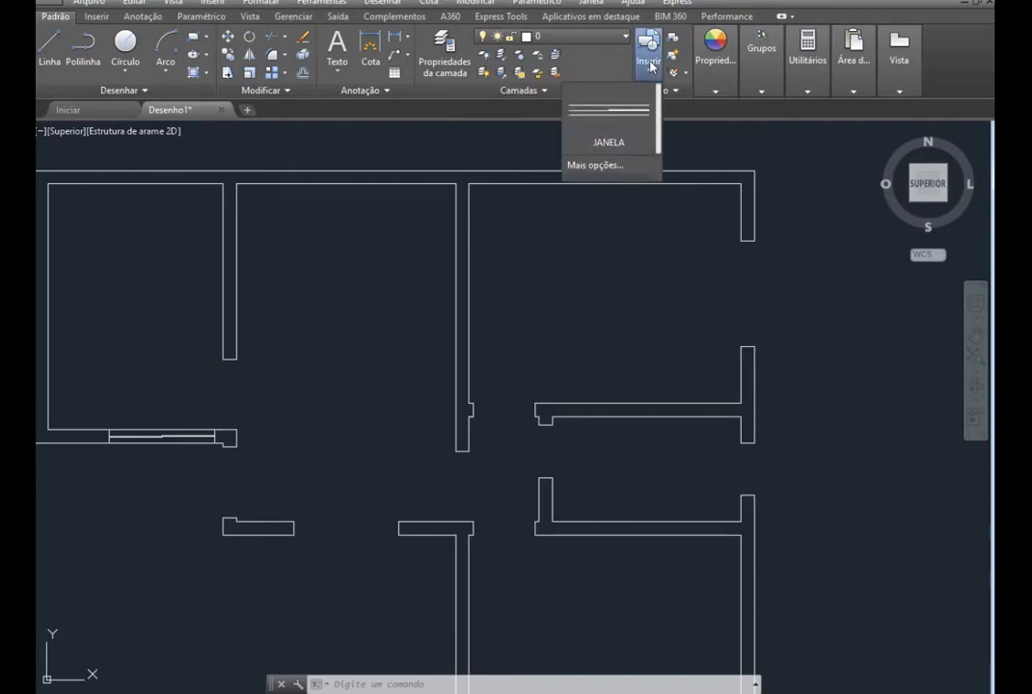
pyautogui.click(609, 121)
pyautogui.scroll(2, 287, 548)
pyautogui.scroll(2, 288, 546)
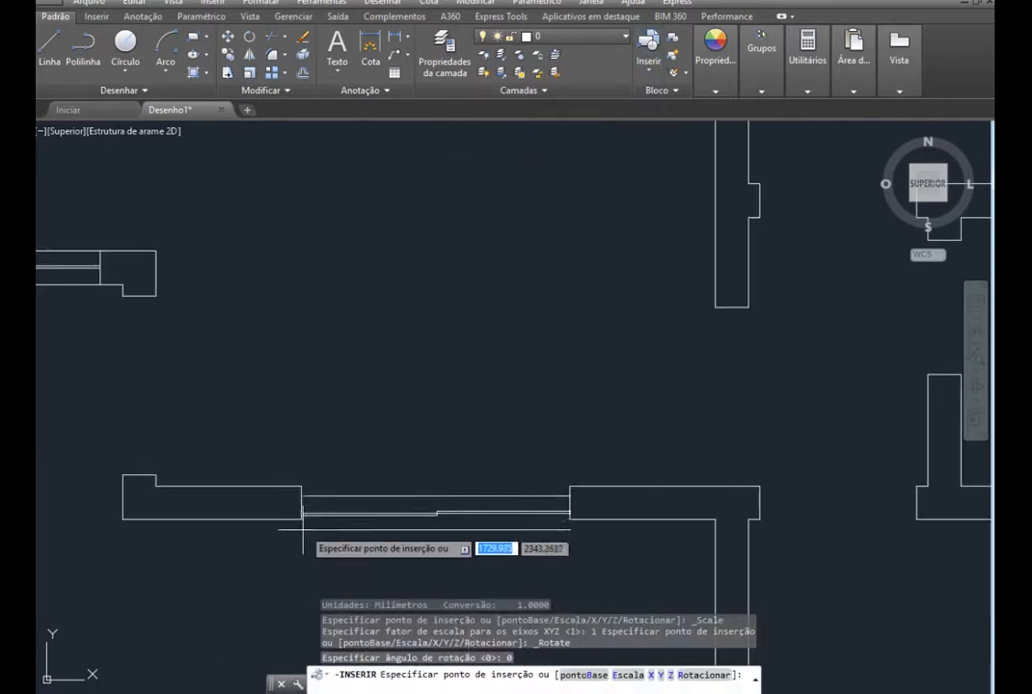
pyautogui.click(300, 518)
# Insert another JANELA block into the opening in the bottom wall of the lower bedroom
pyautogui.scroll(-5, 283, 345)
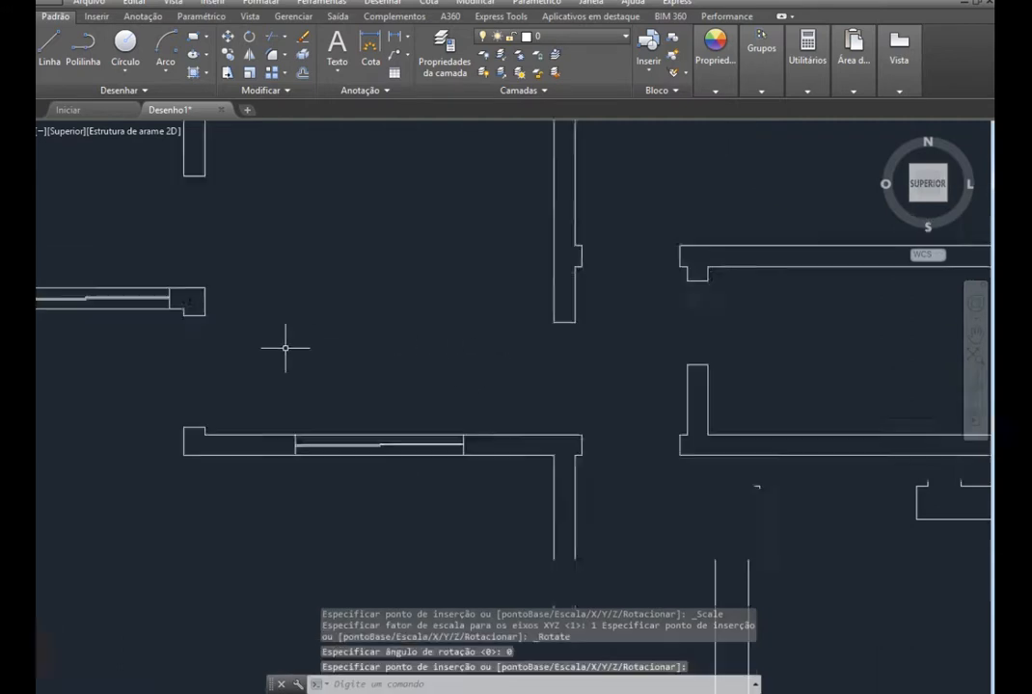
pyautogui.scroll(4, 422, 525)
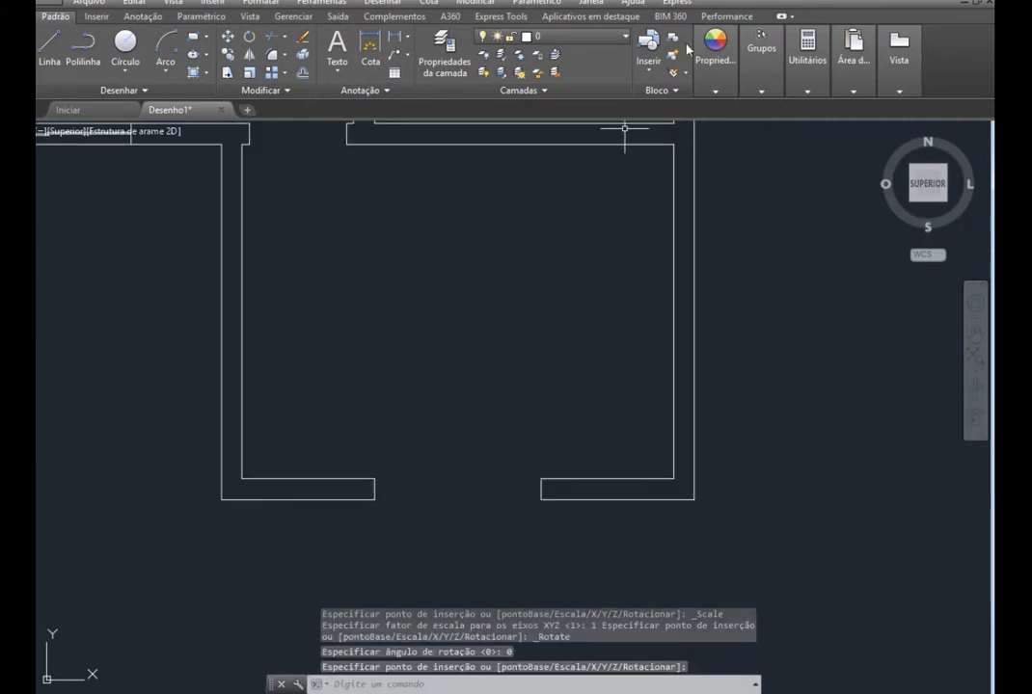
pyautogui.click(648, 53)
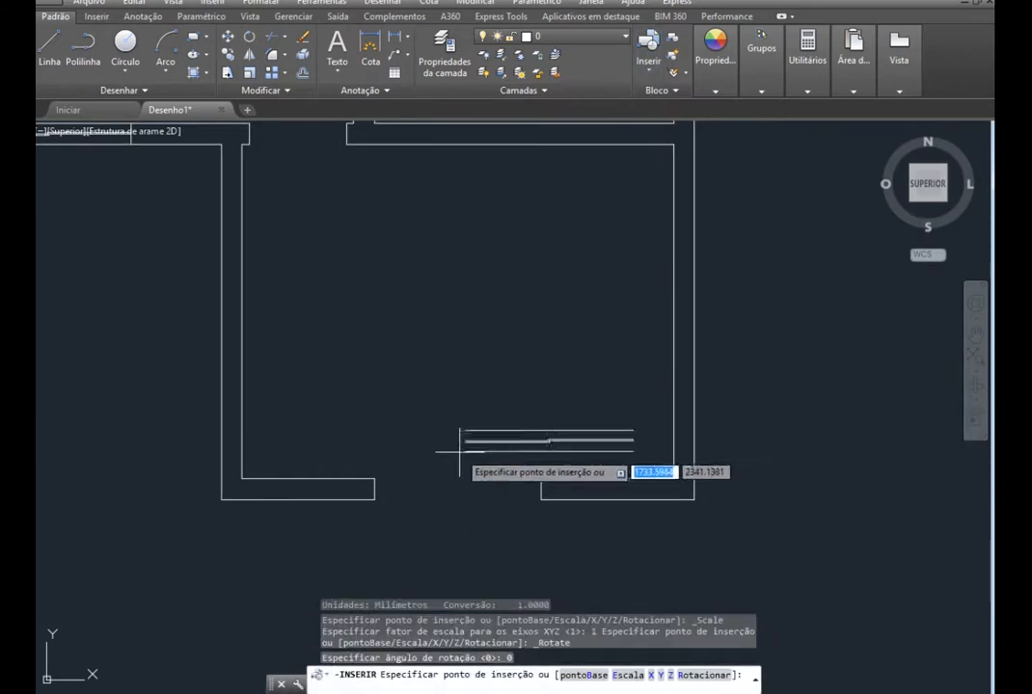
pyautogui.click(374, 489)
# Insert a JANELA block in the empty space outside the upper bedroom's right exterior wall
pyautogui.scroll(-5, 463, 506)
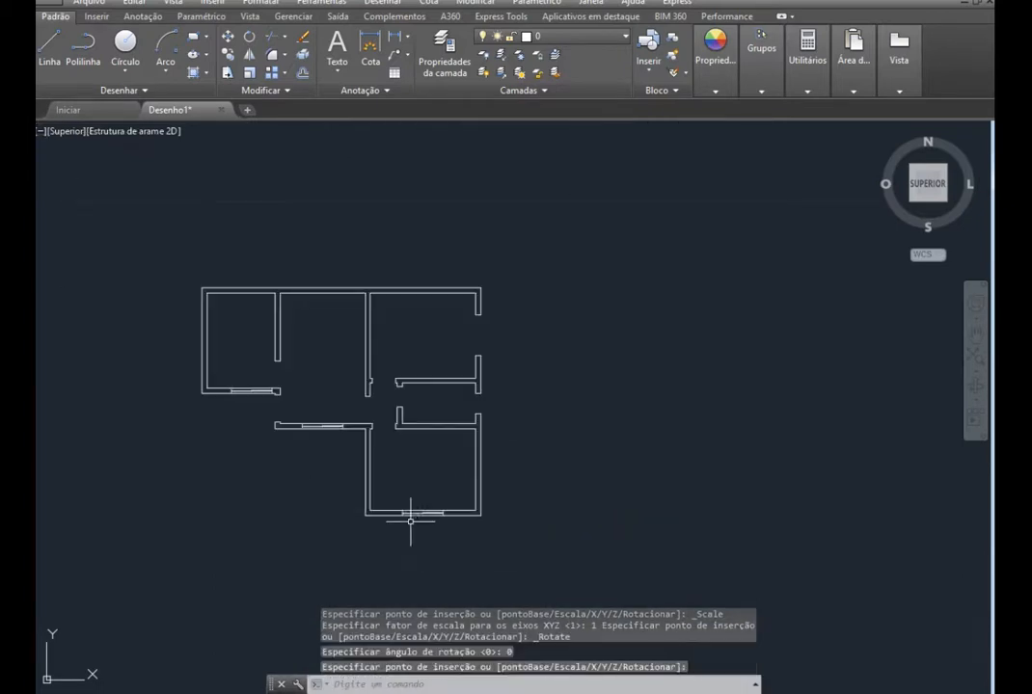
pyautogui.scroll(4, 496, 319)
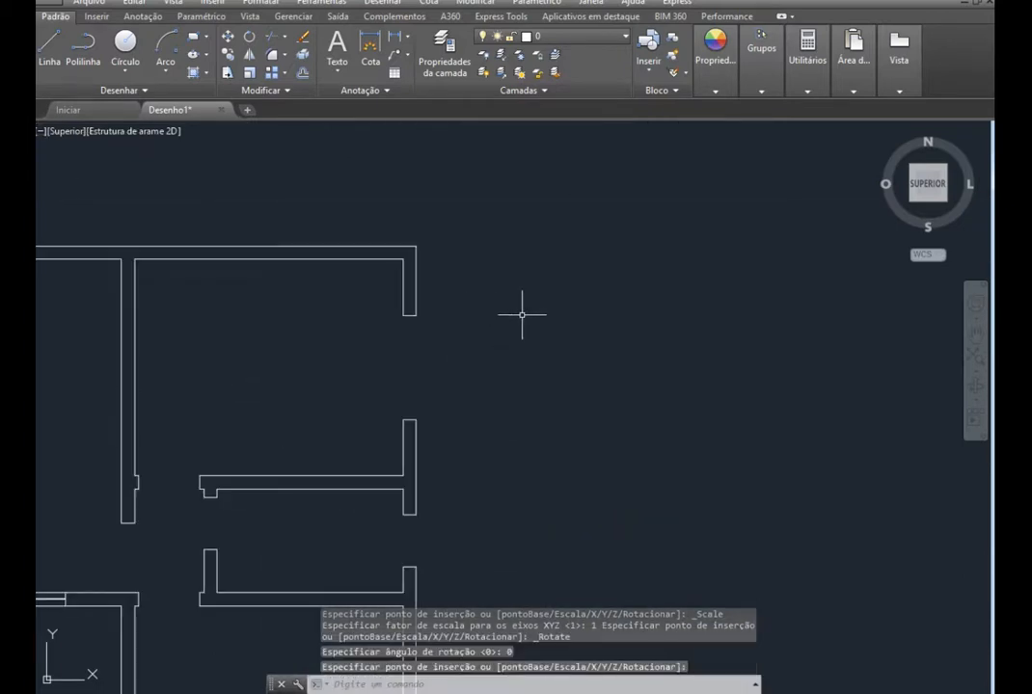
pyautogui.click(649, 46)
pyautogui.click(631, 110)
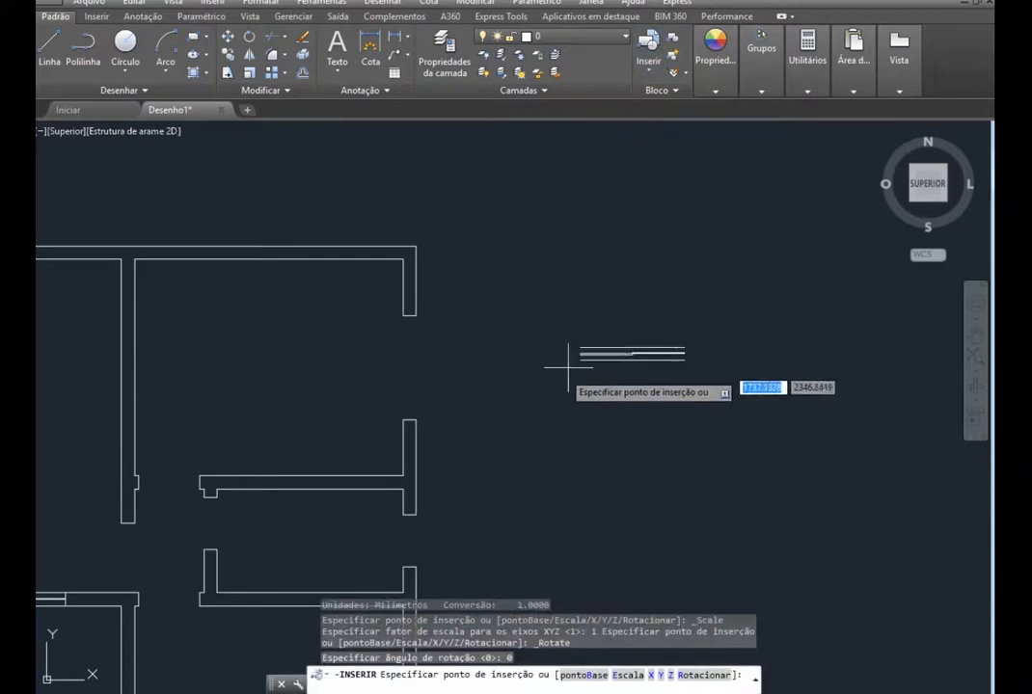
pyautogui.click(480, 405)
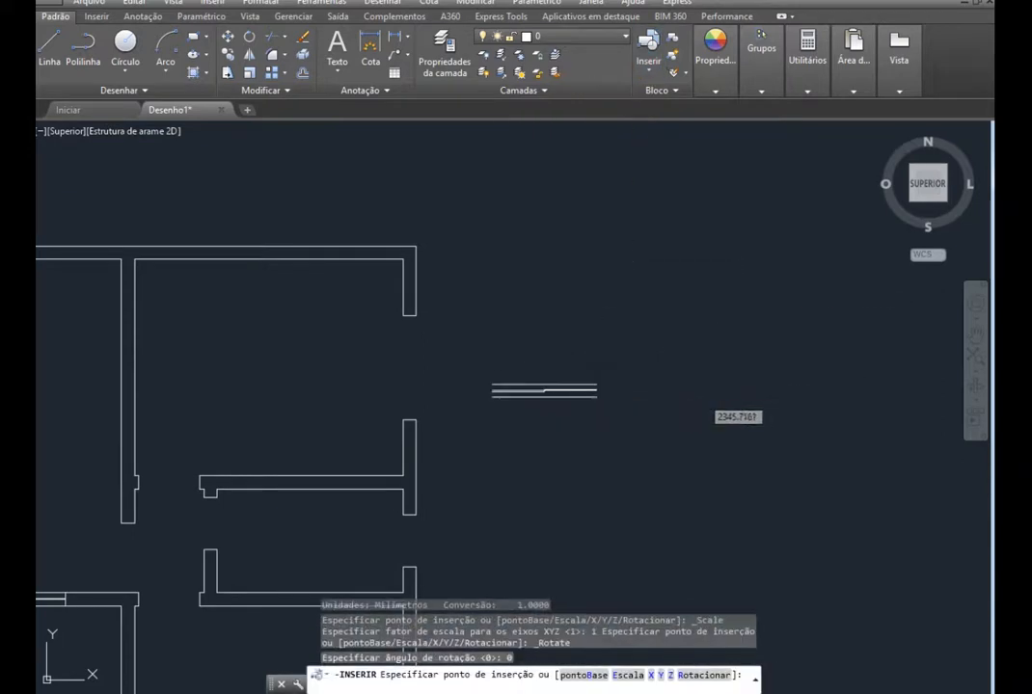
# Rotate the loose window block 90° counterclockwise about its lower-left corner so it stands vertically
pyautogui.click(623, 421)
pyautogui.click(362, 328)
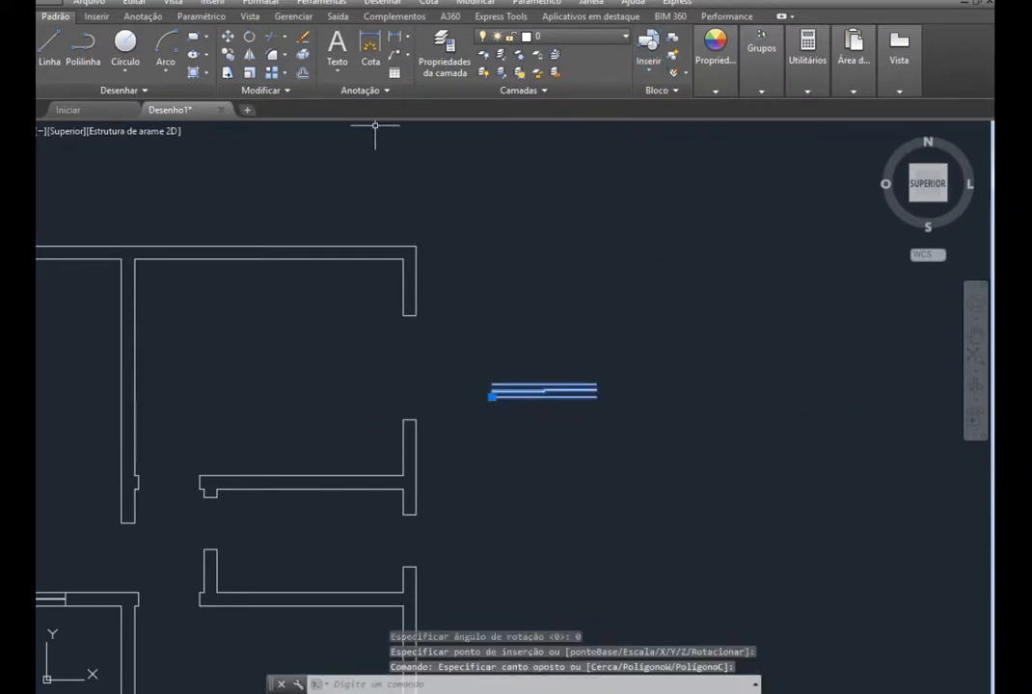
pyautogui.click(250, 38)
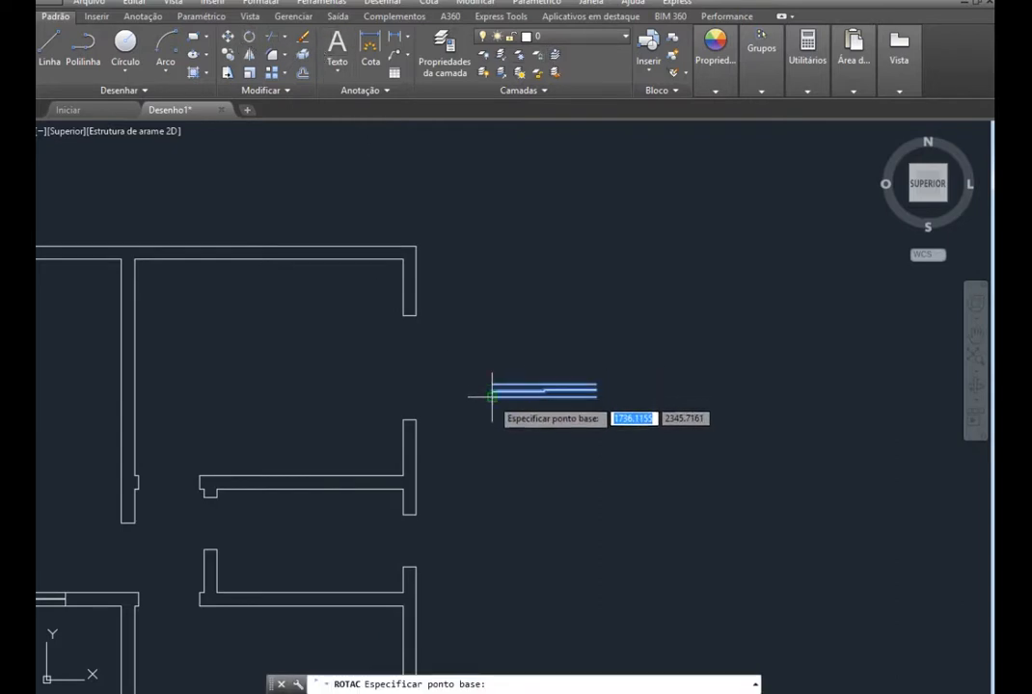
pyautogui.click(492, 393)
pyautogui.click(481, 365)
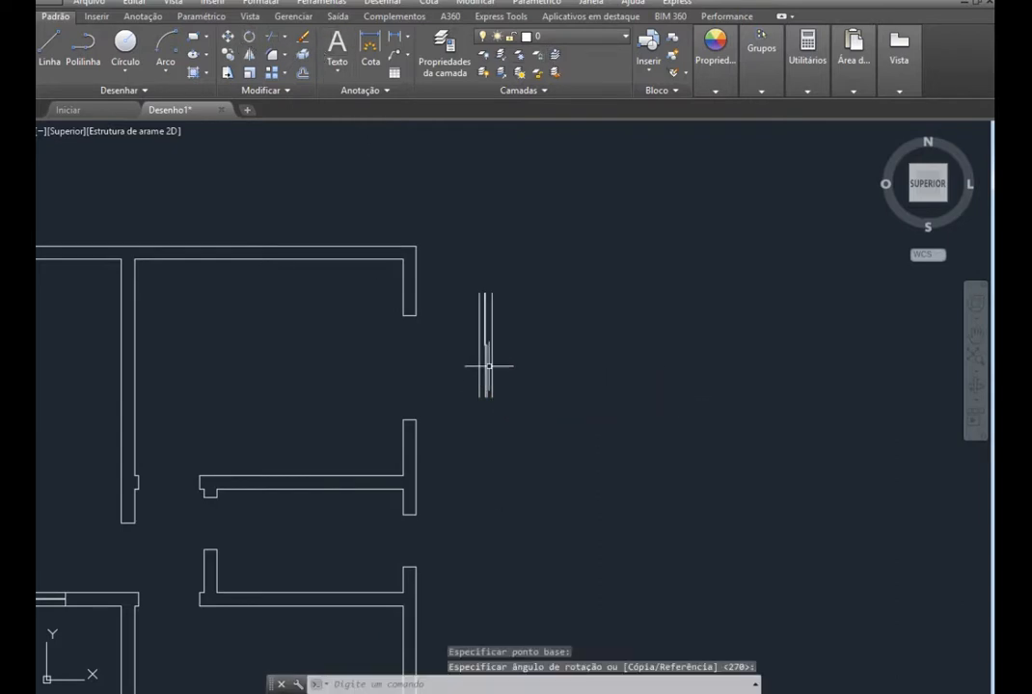
# Move the vertical window block from its lower end into the opening in the upper bedroom's right wall
pyautogui.click(502, 425)
pyautogui.click(480, 272)
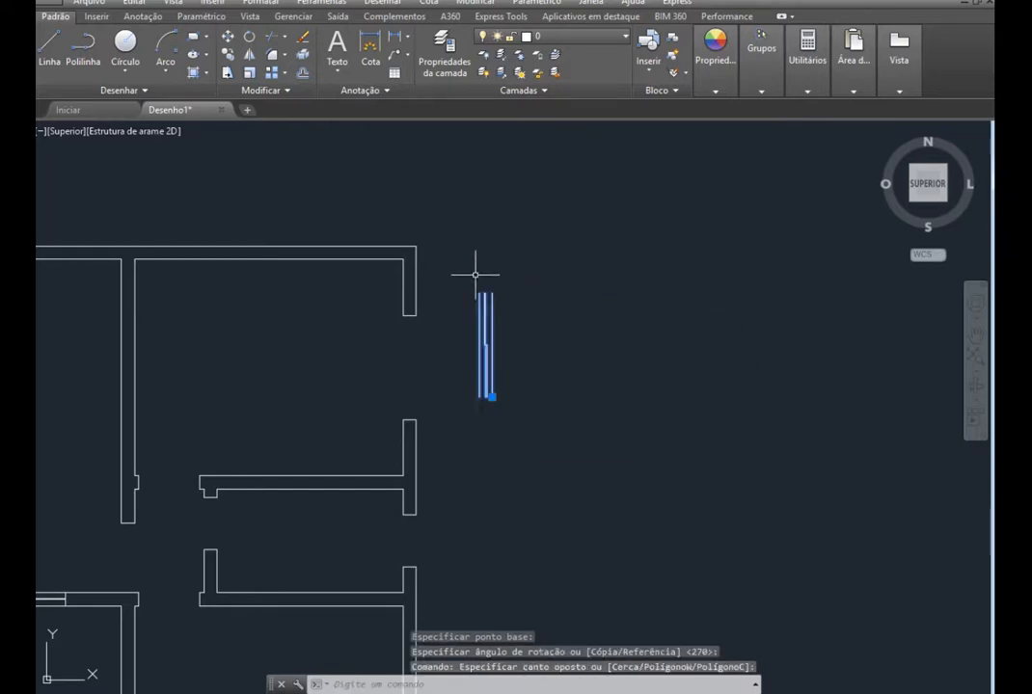
pyautogui.click(229, 40)
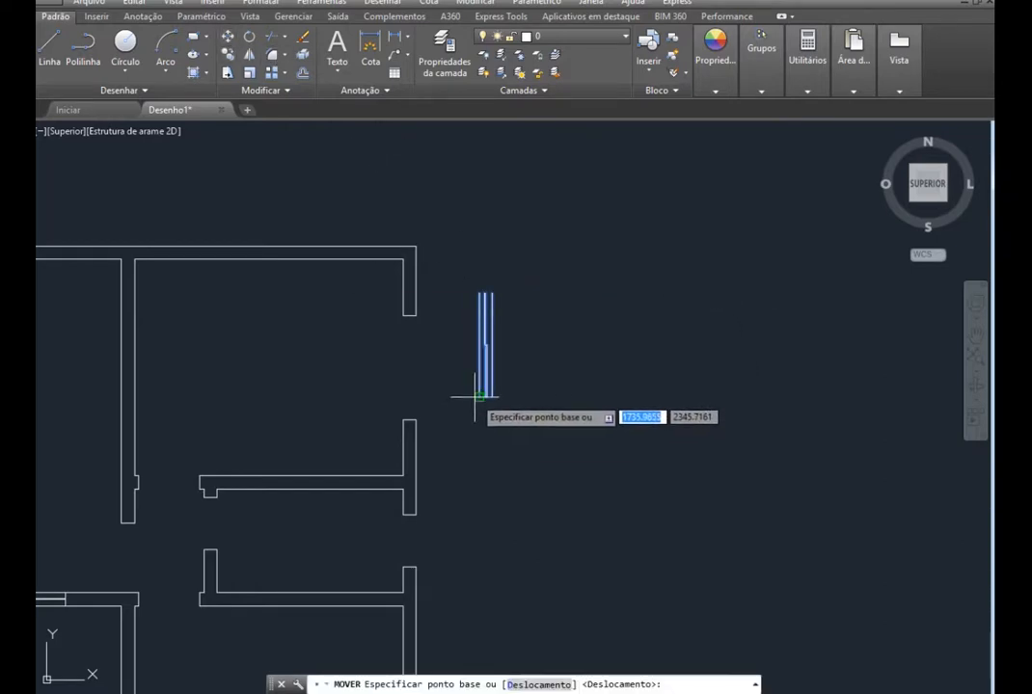
pyautogui.click(487, 397)
pyautogui.click(408, 413)
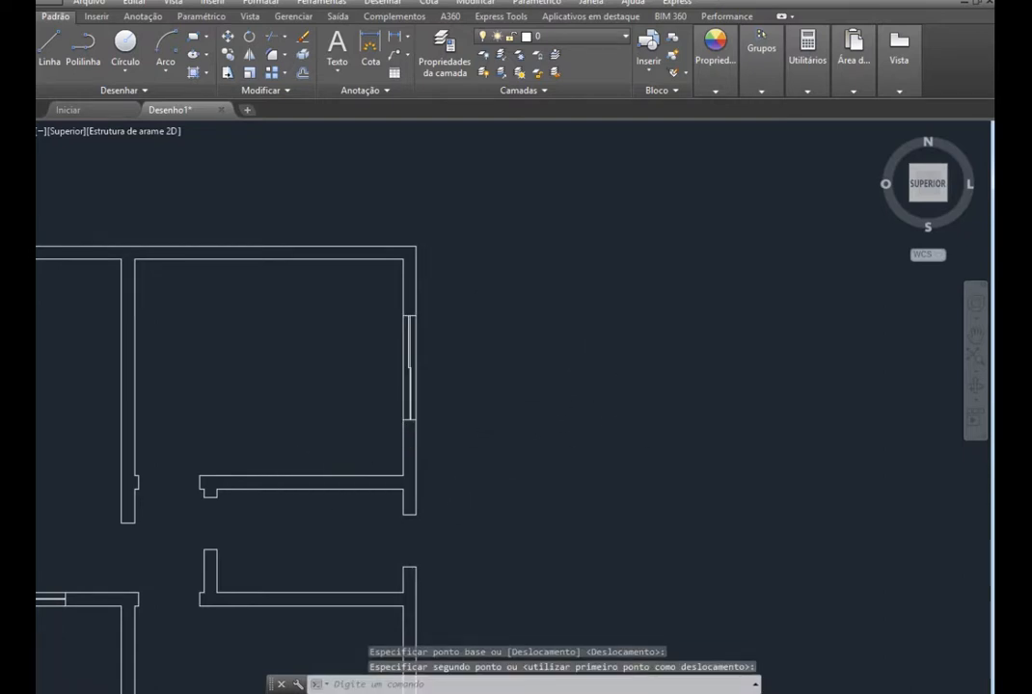
# Draw a vertical line across the bathroom window opening along the inner face of the right exterior wall
pyautogui.scroll(-2, 497, 503)
pyautogui.scroll(-2, 531, 499)
pyautogui.scroll(2, 243, 574)
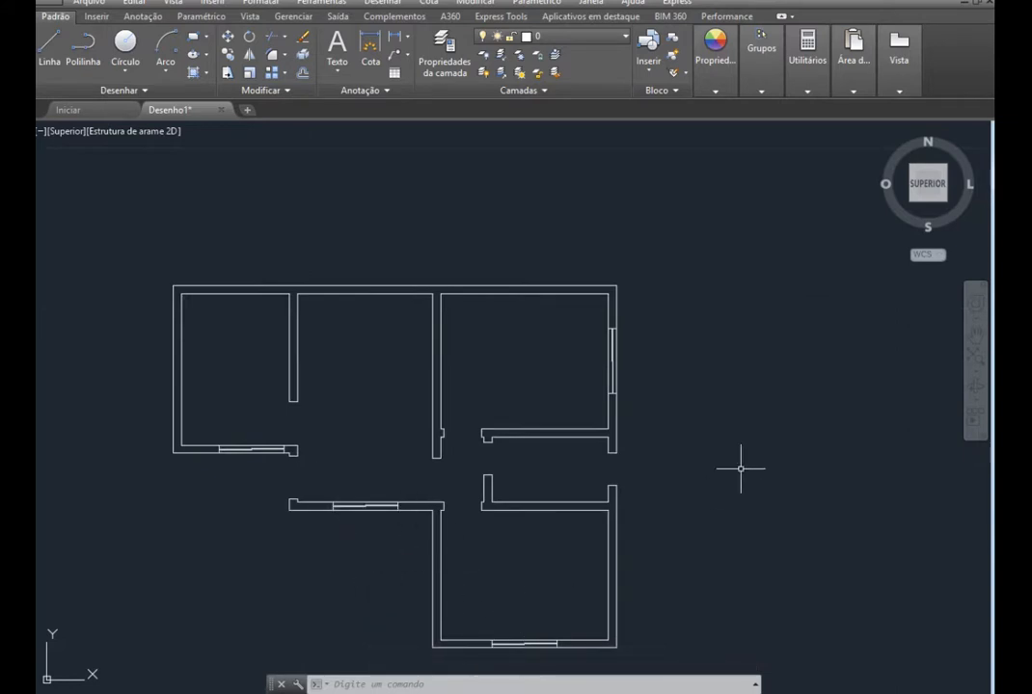
pyautogui.scroll(2, 664, 479)
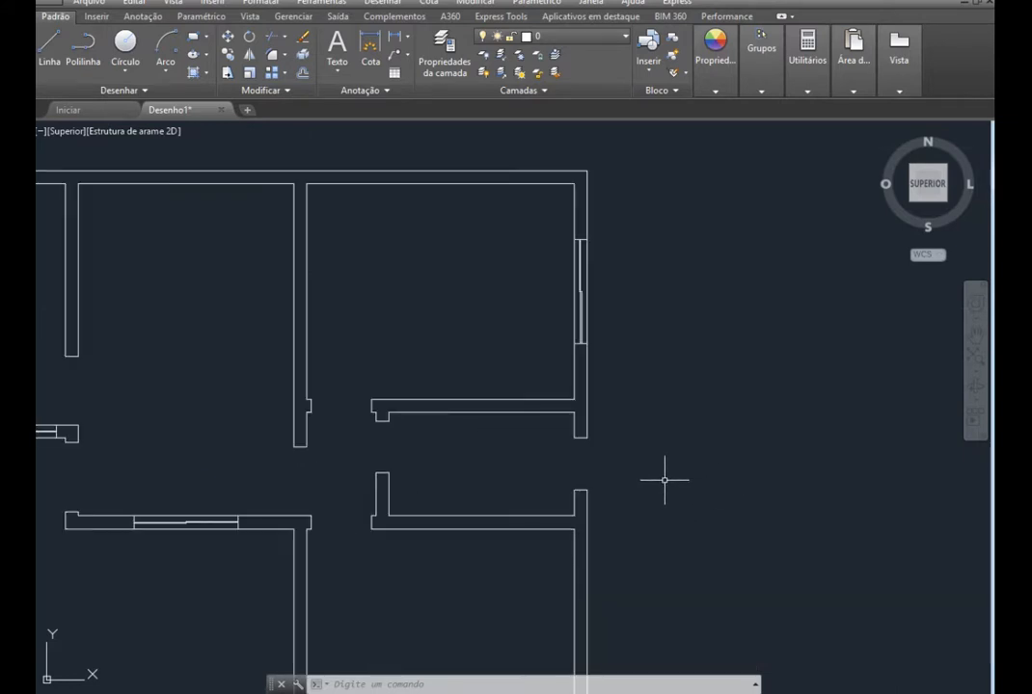
pyautogui.scroll(2, 666, 477)
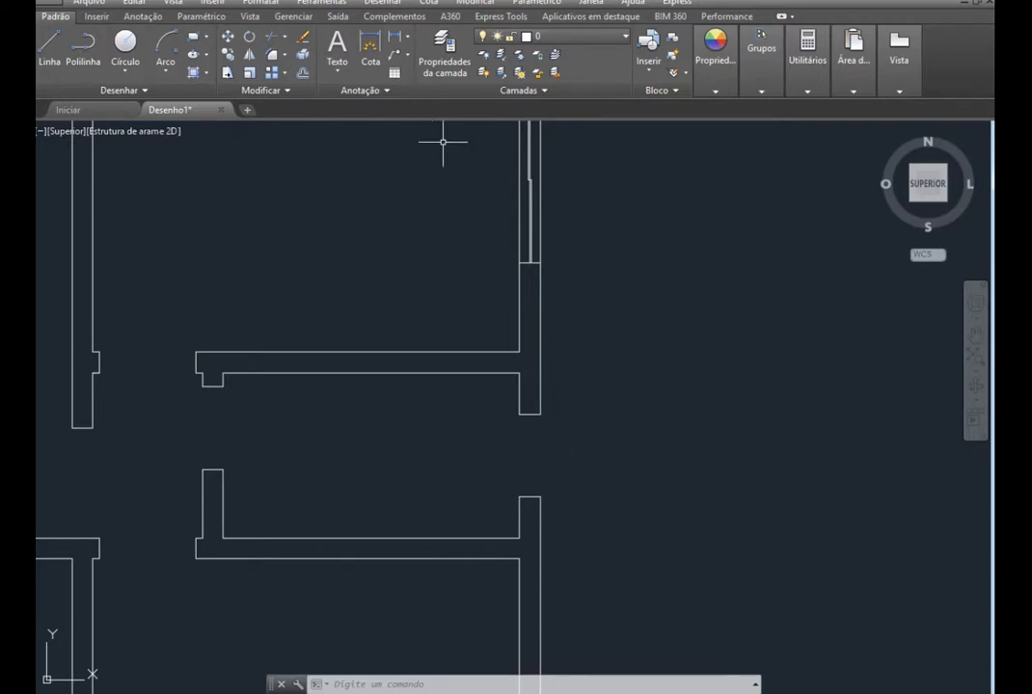
pyautogui.click(48, 44)
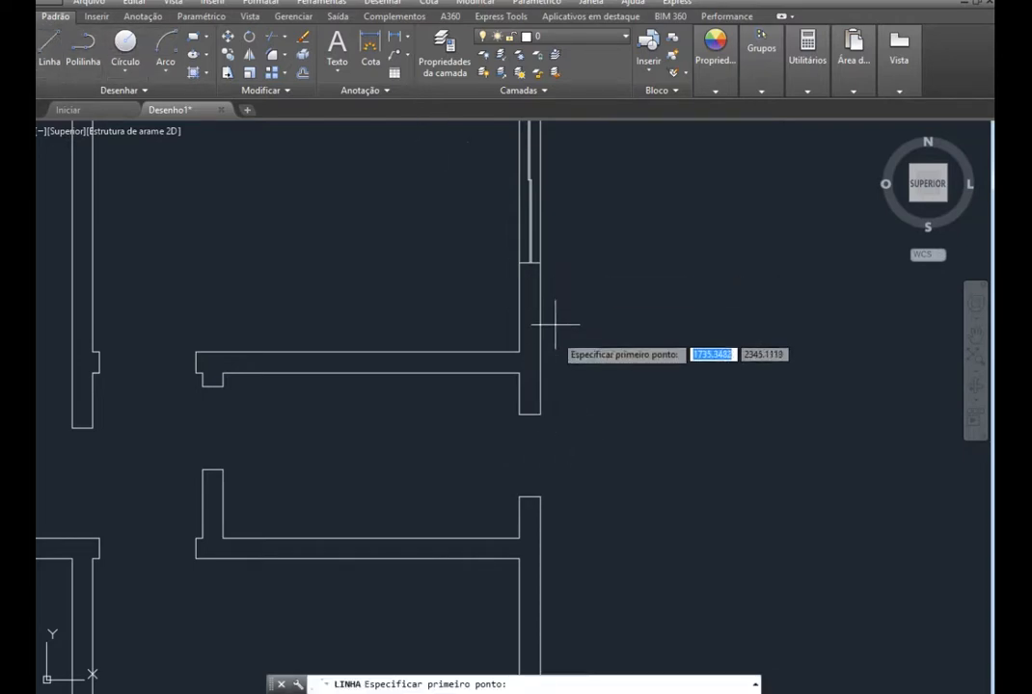
pyautogui.click(520, 415)
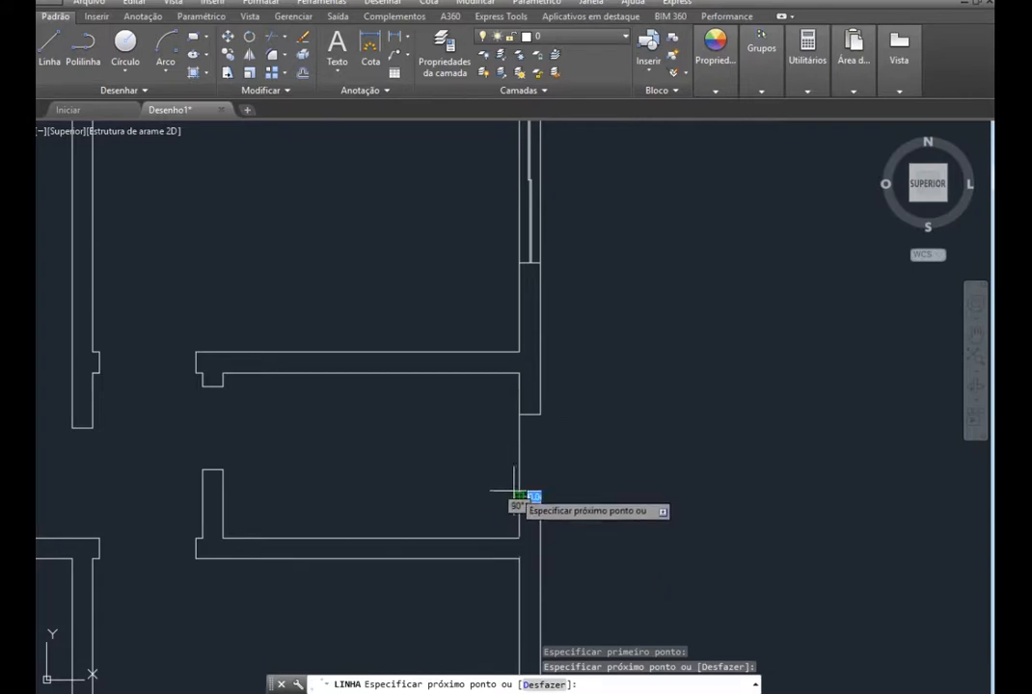
pyautogui.press('Escape')
# Draw a second vertical line across the bathroom window opening along the wall's outer face
pyautogui.press('Return')
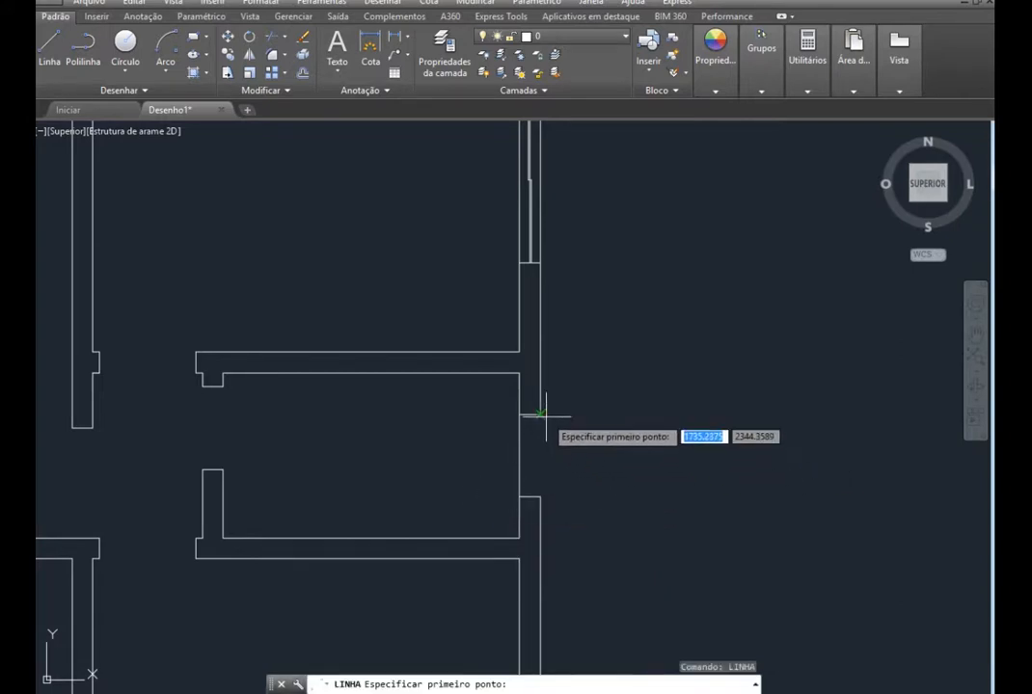
pyautogui.scroll(2, 537, 419)
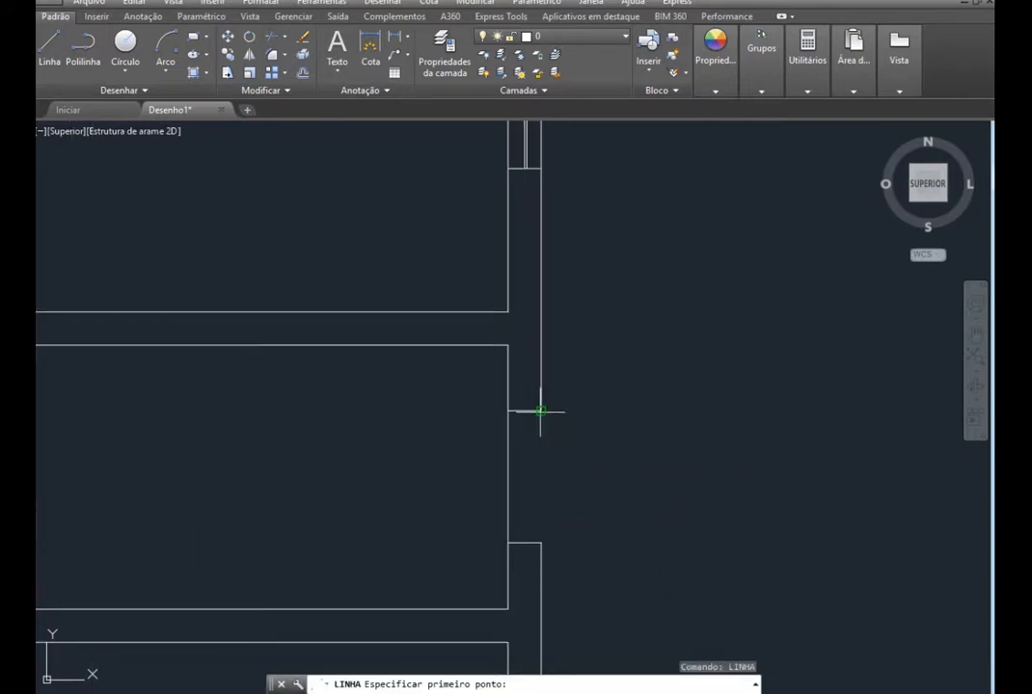
pyautogui.click(539, 412)
pyautogui.click(539, 543)
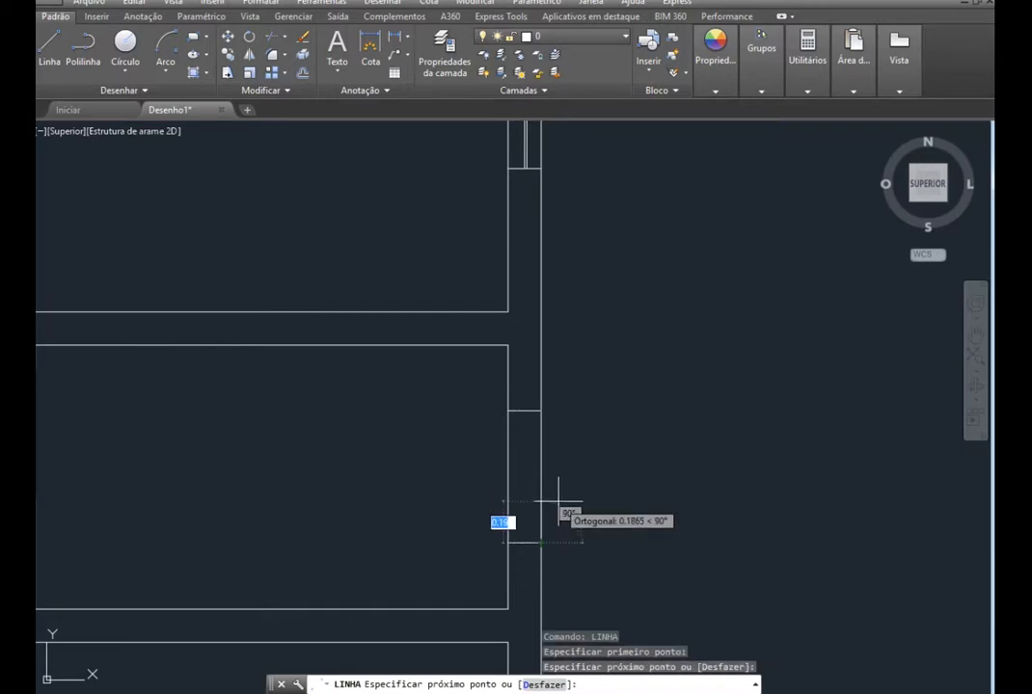
pyautogui.press('Escape')
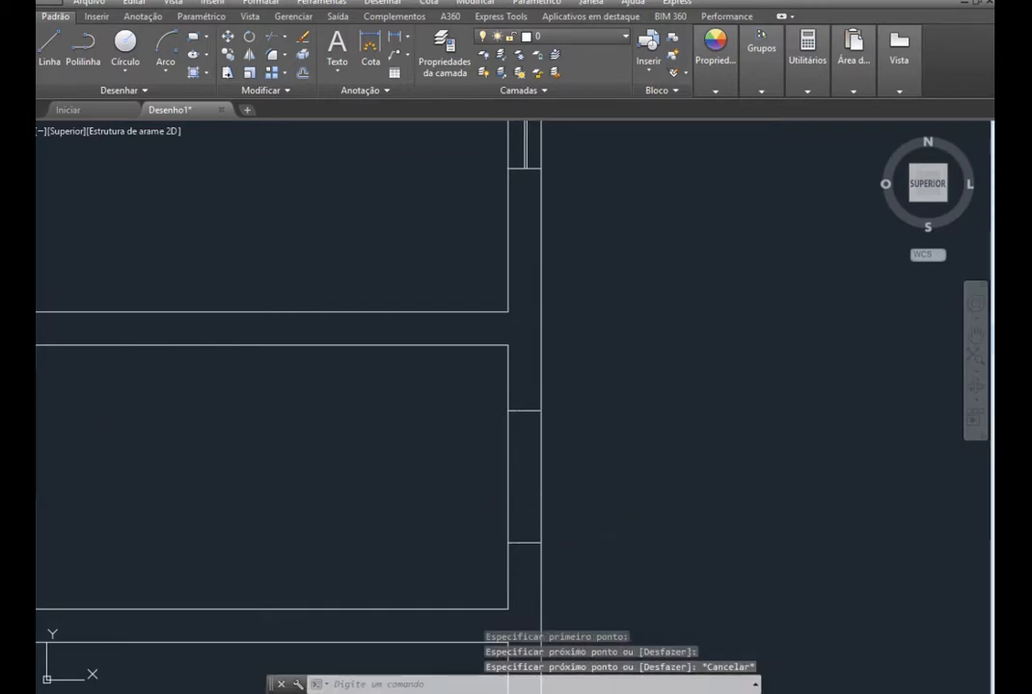
# Check the bathroom window on the reference floor plan, and draw a vertical centre line between the midpoints of the opening's two end lines
pyautogui.hotkey('alt', 'Tab')
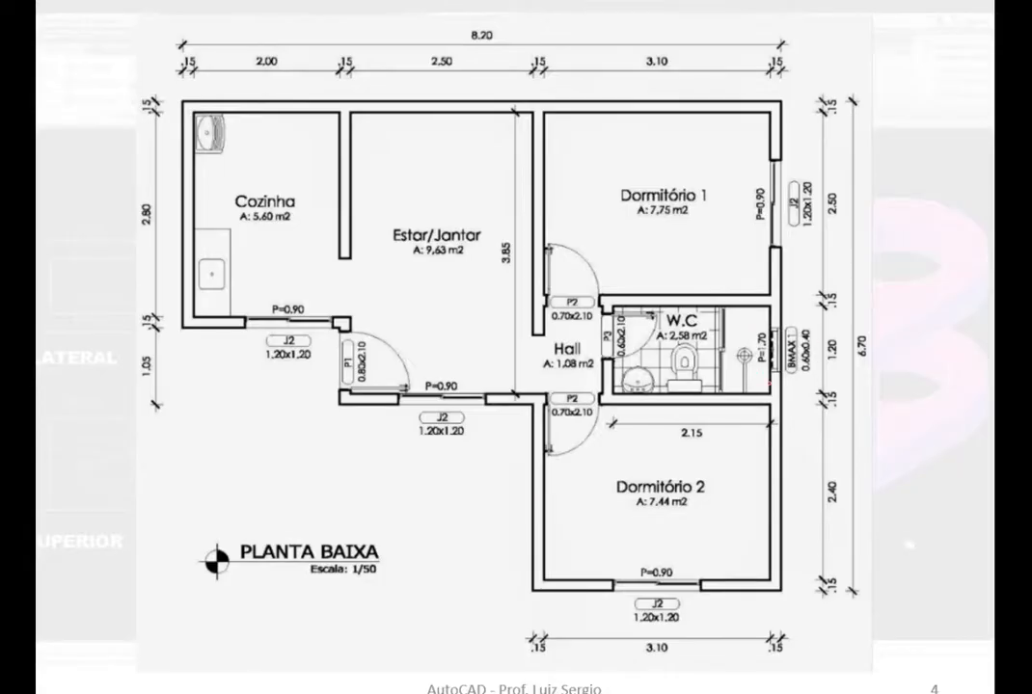
pyautogui.hotkey('alt', 'Tab')
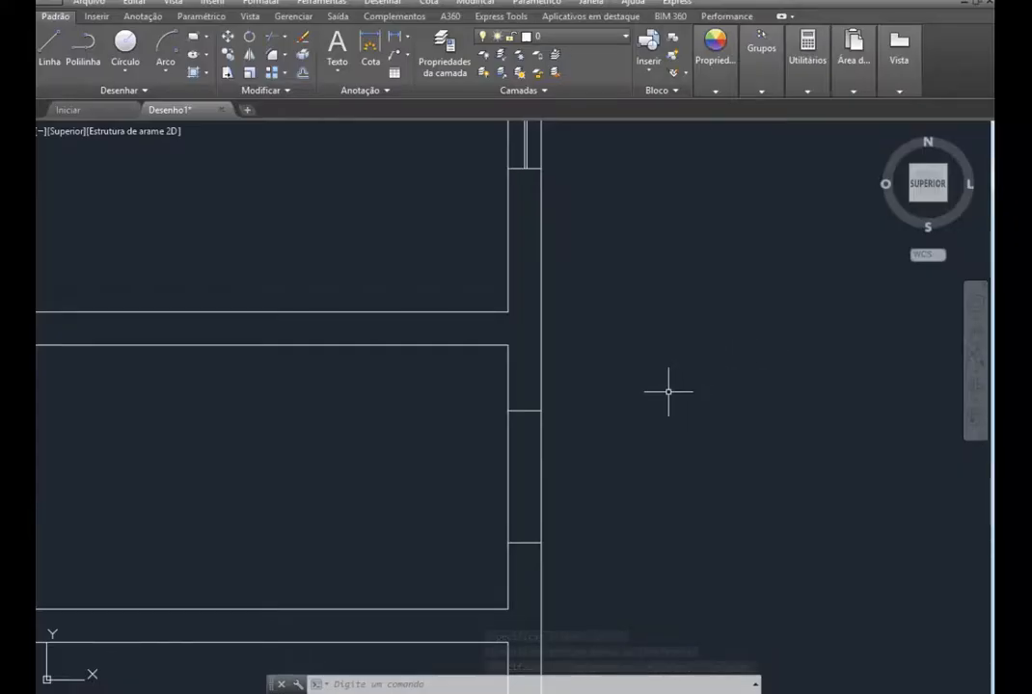
pyautogui.write('LINHA')
pyautogui.press('Return')
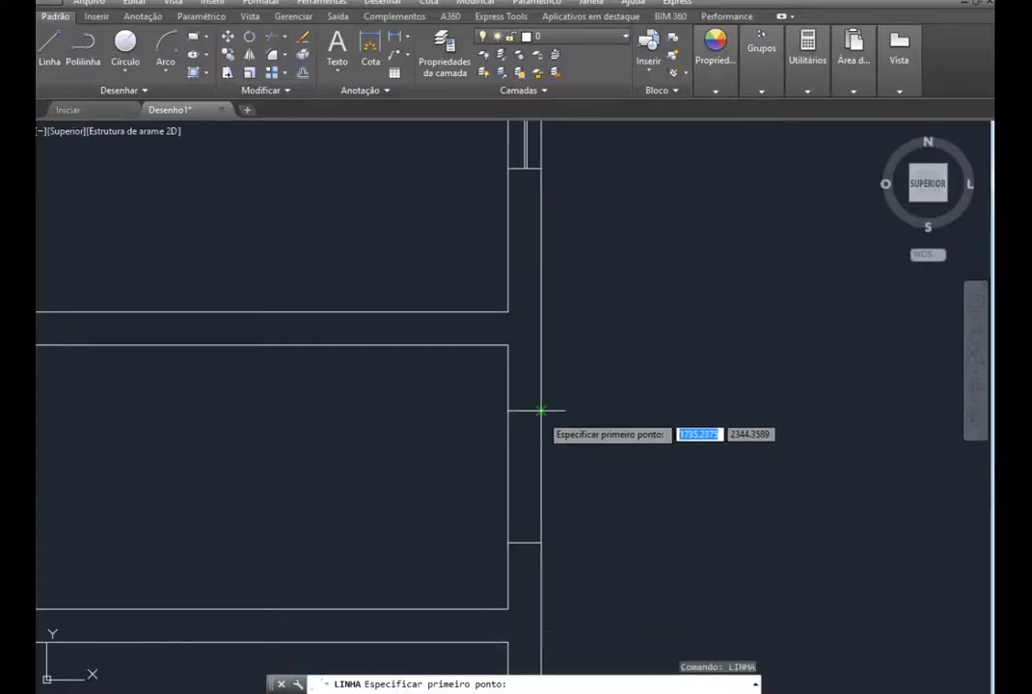
pyautogui.click(528, 411)
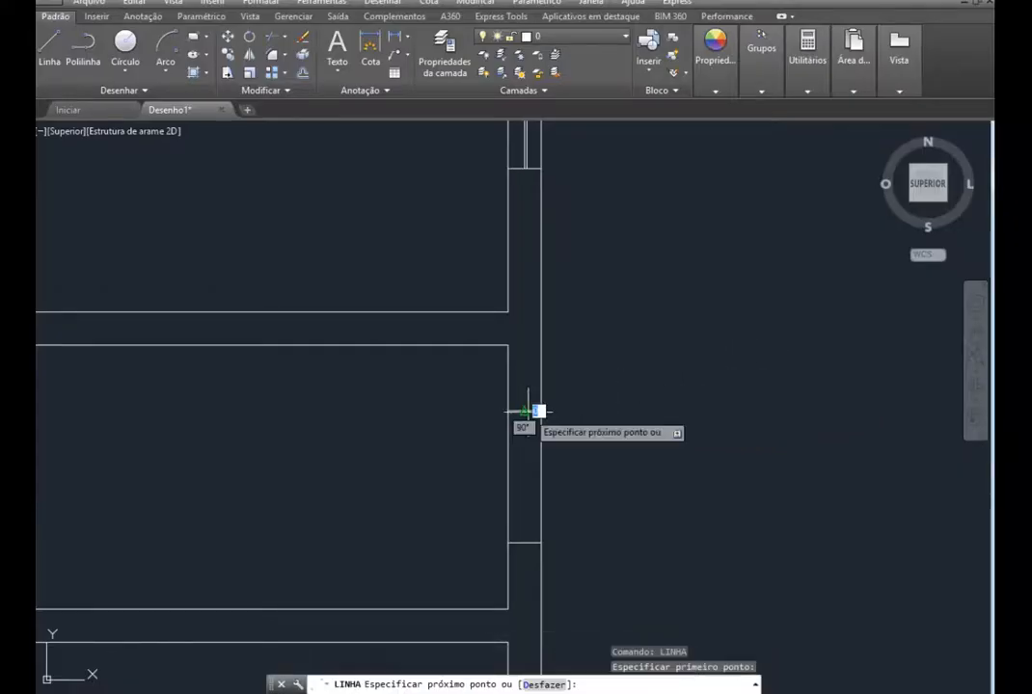
pyautogui.click(528, 542)
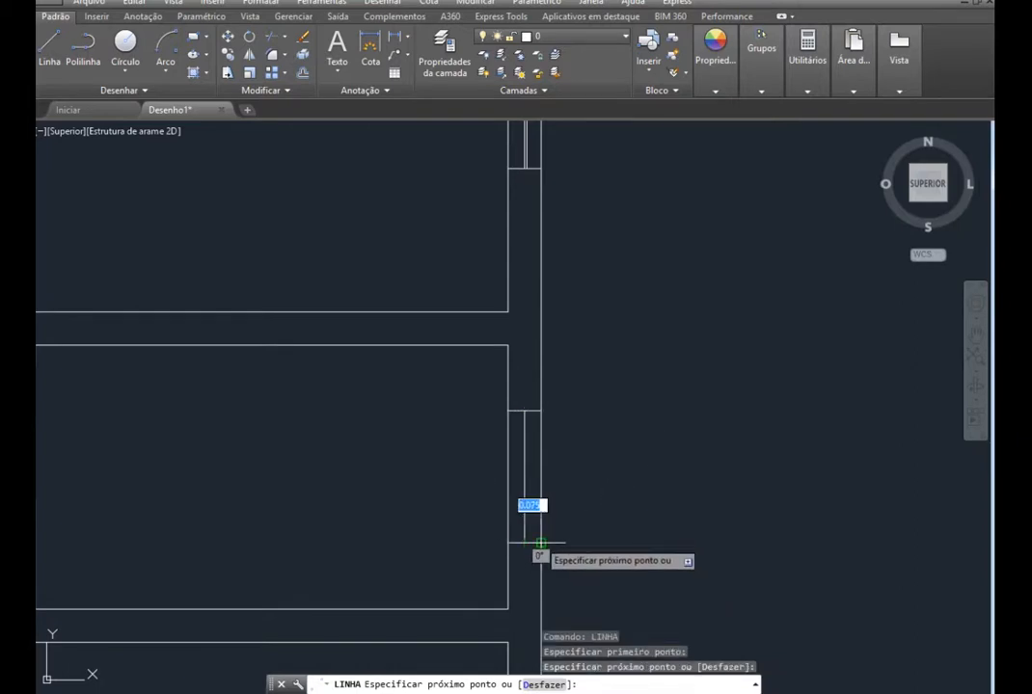
# Create a block named JANELA BASCULANTE from the three bathroom window lines, with the opening's lower inner corner as base point
pyautogui.press('Escape')
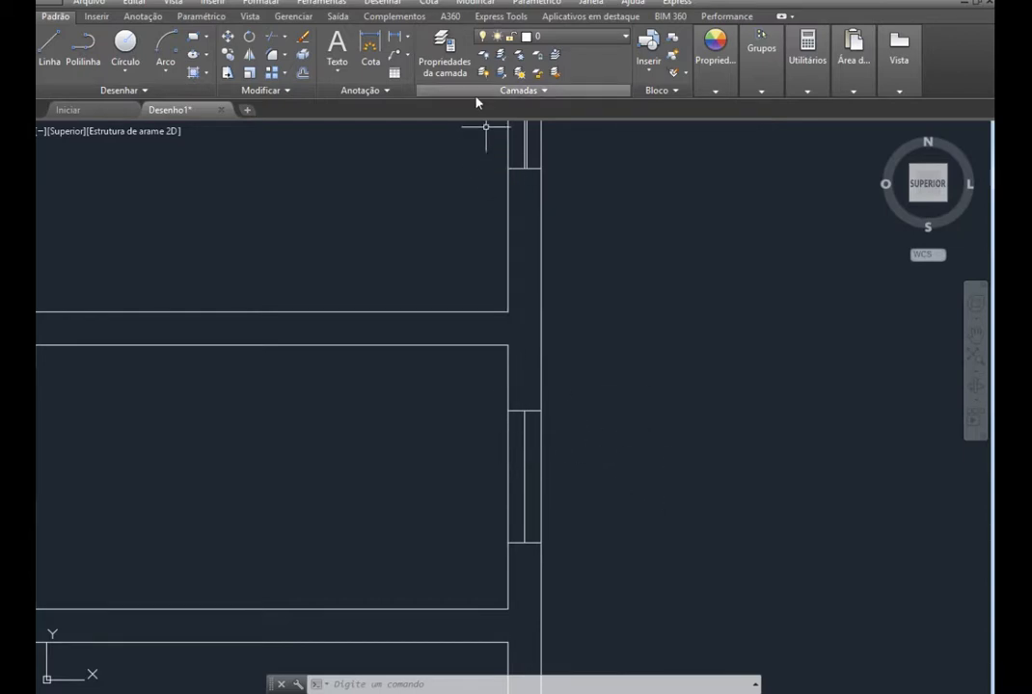
pyautogui.click(673, 43)
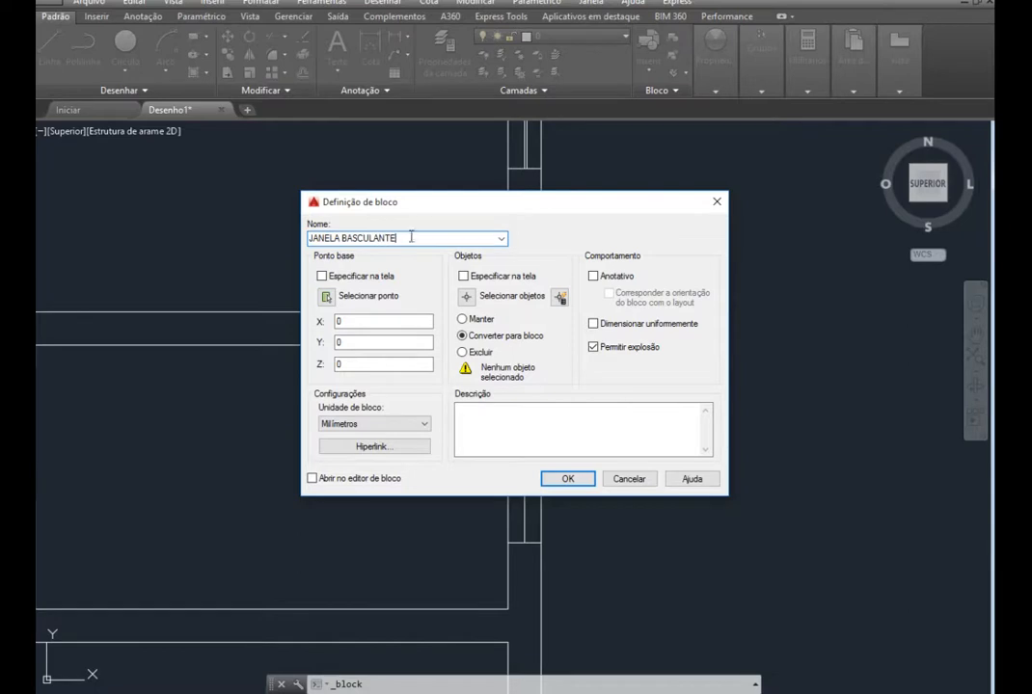
pyautogui.click(468, 297)
pyautogui.click(557, 455)
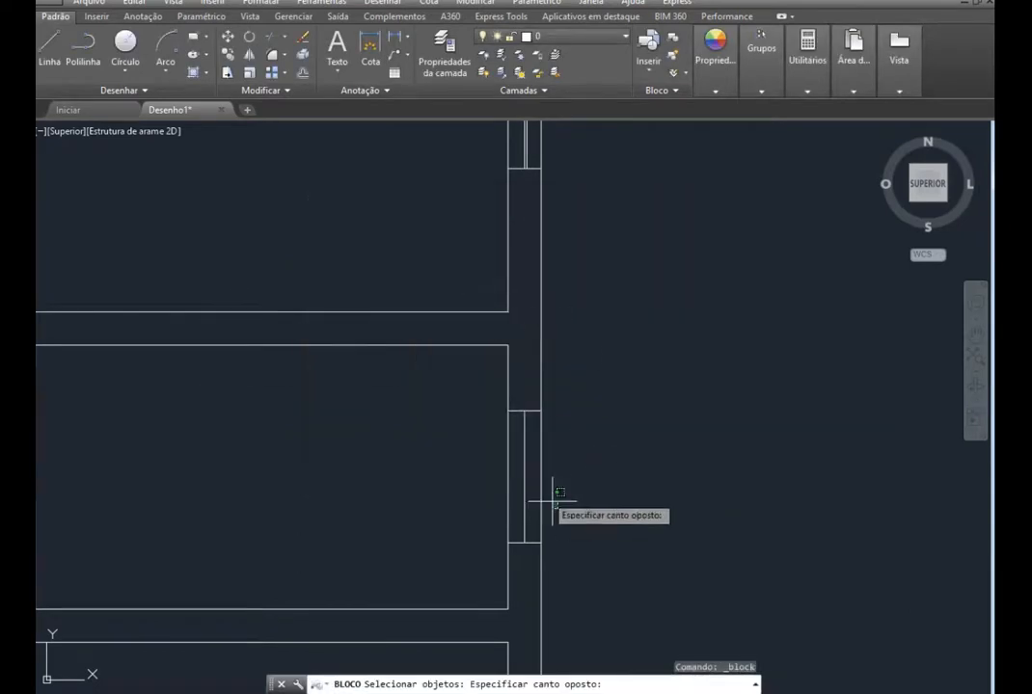
pyautogui.click(489, 456)
pyautogui.press('Return')
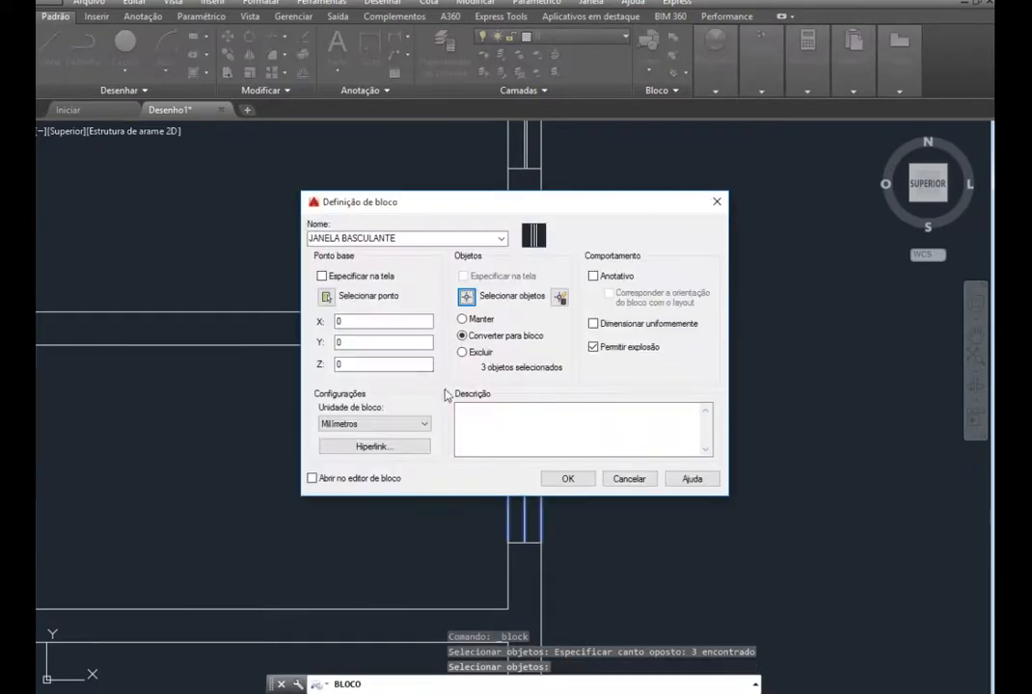
pyautogui.click(330, 297)
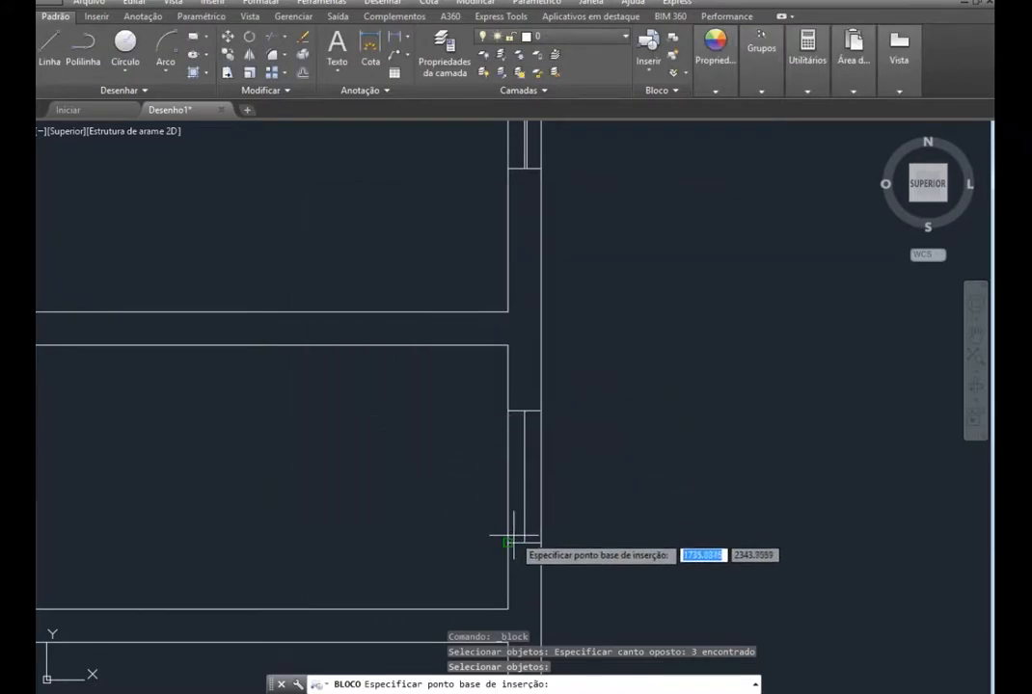
pyautogui.click(507, 543)
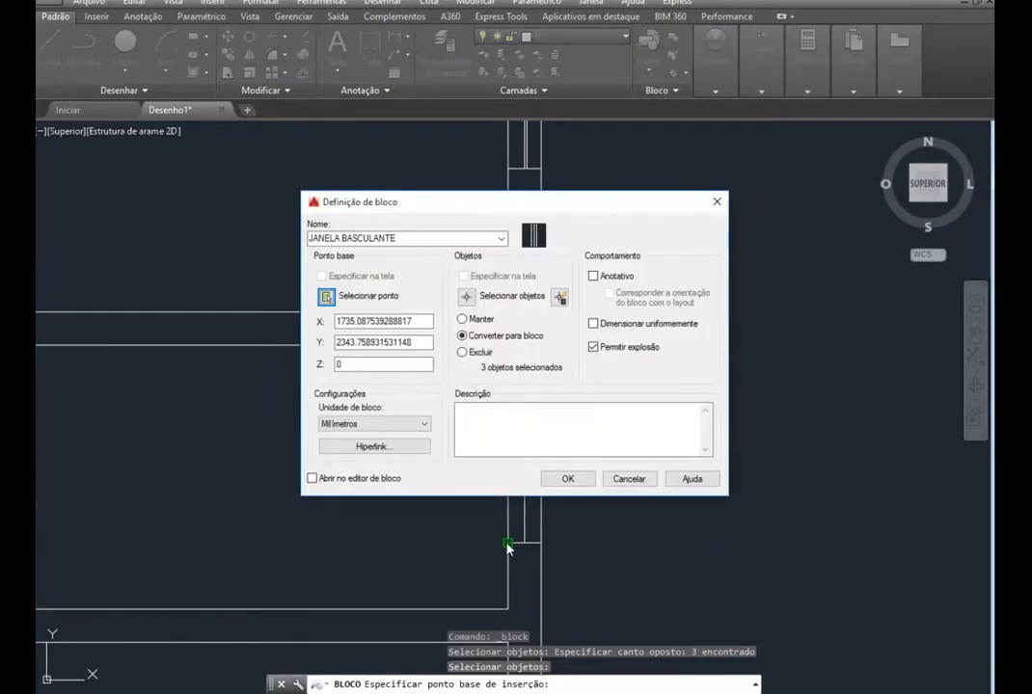
pyautogui.click(568, 479)
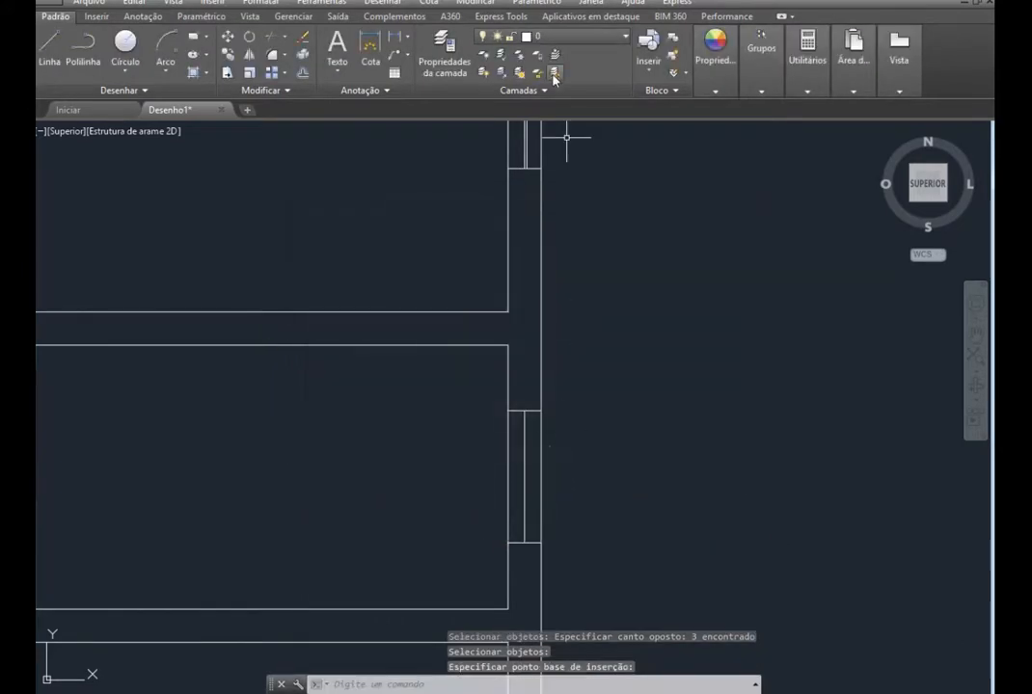
pyautogui.click(652, 76)
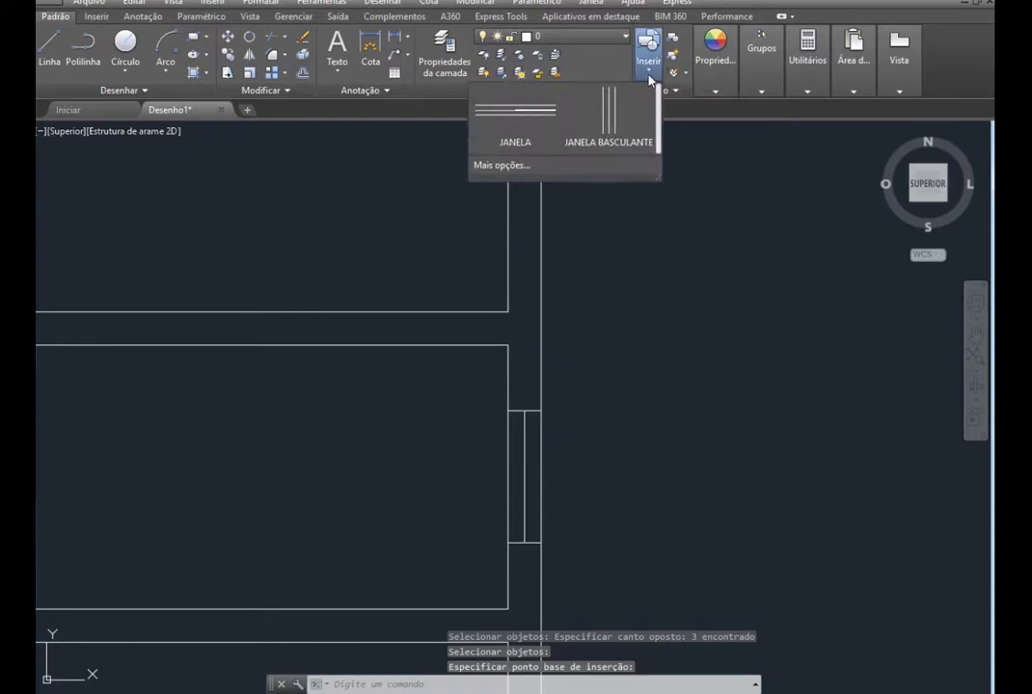
pyautogui.click(644, 403)
# Check the entrance door on the reference floor plan, and draw a 0.8 horizontal line rightward from the inner corner of the lower jamb
pyautogui.scroll(-4, 660, 400)
pyautogui.scroll(-2, 659, 401)
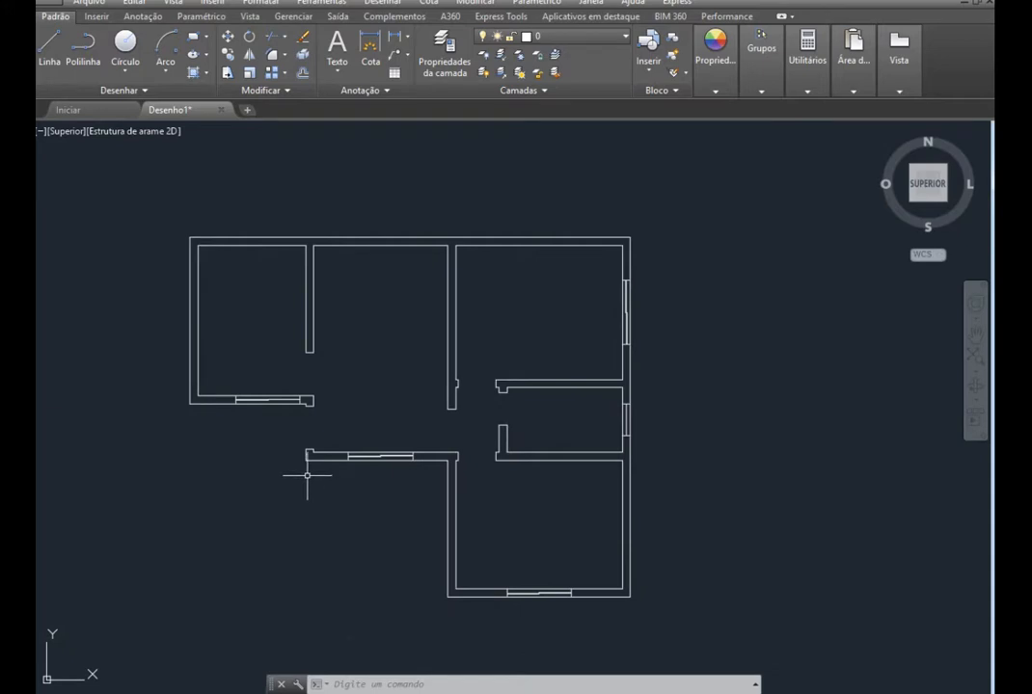
pyautogui.scroll(4, 283, 450)
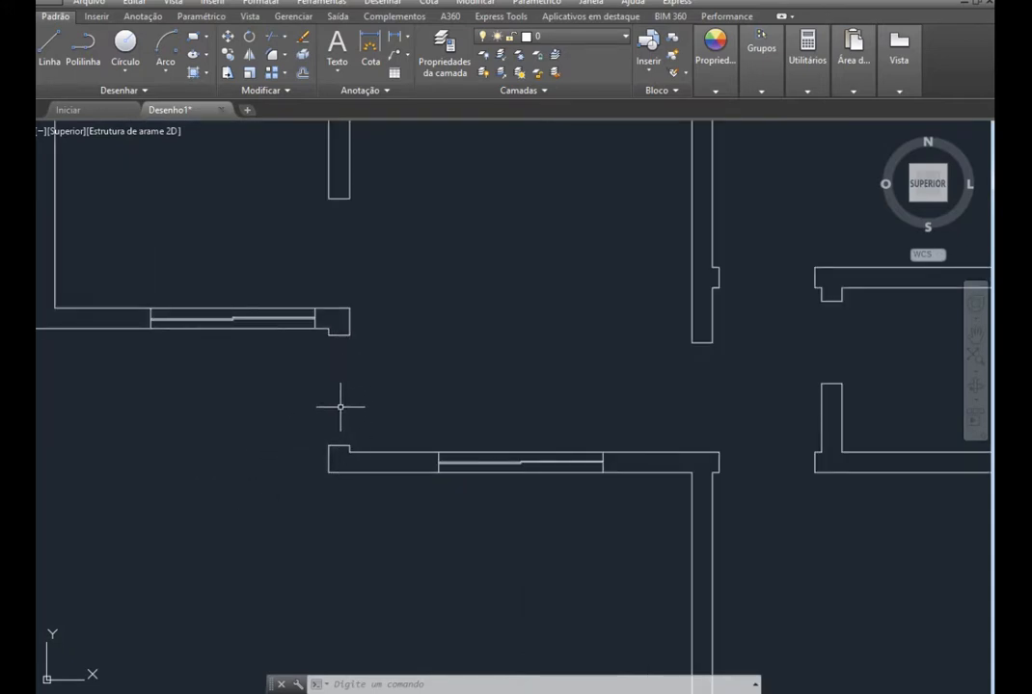
pyautogui.scroll(3, 348, 445)
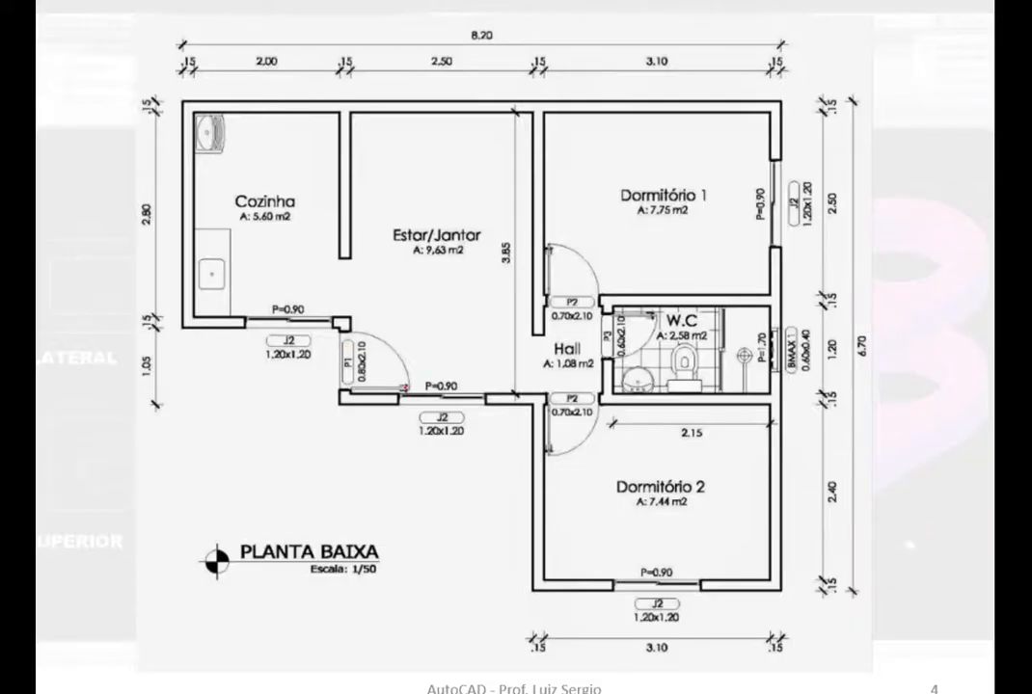
pyautogui.hotkey('alt', 'Tab')
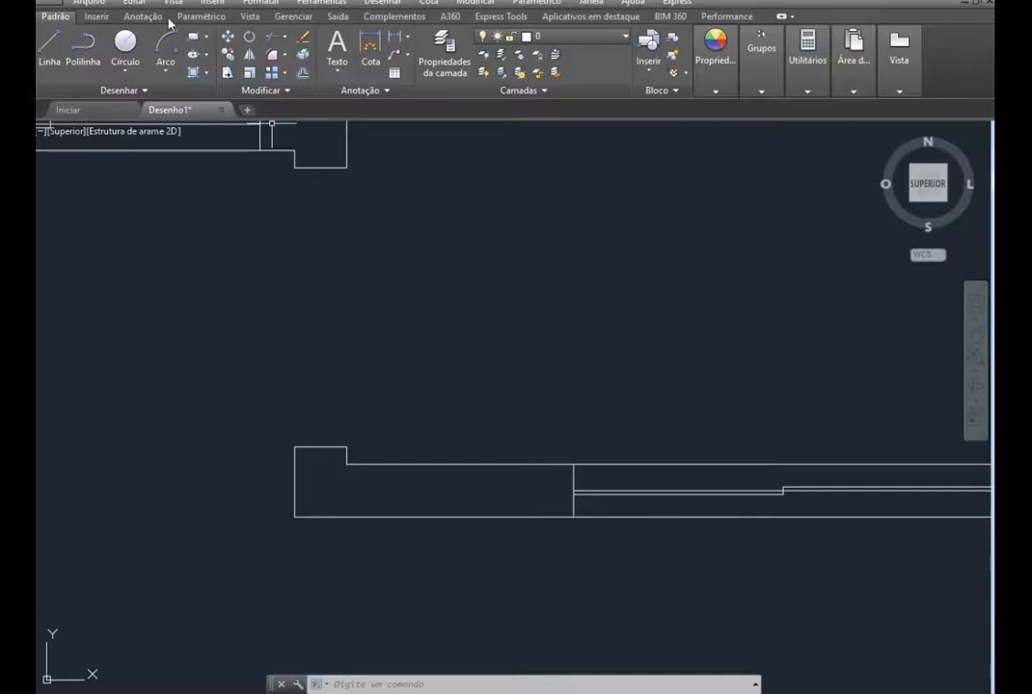
pyautogui.click(46, 56)
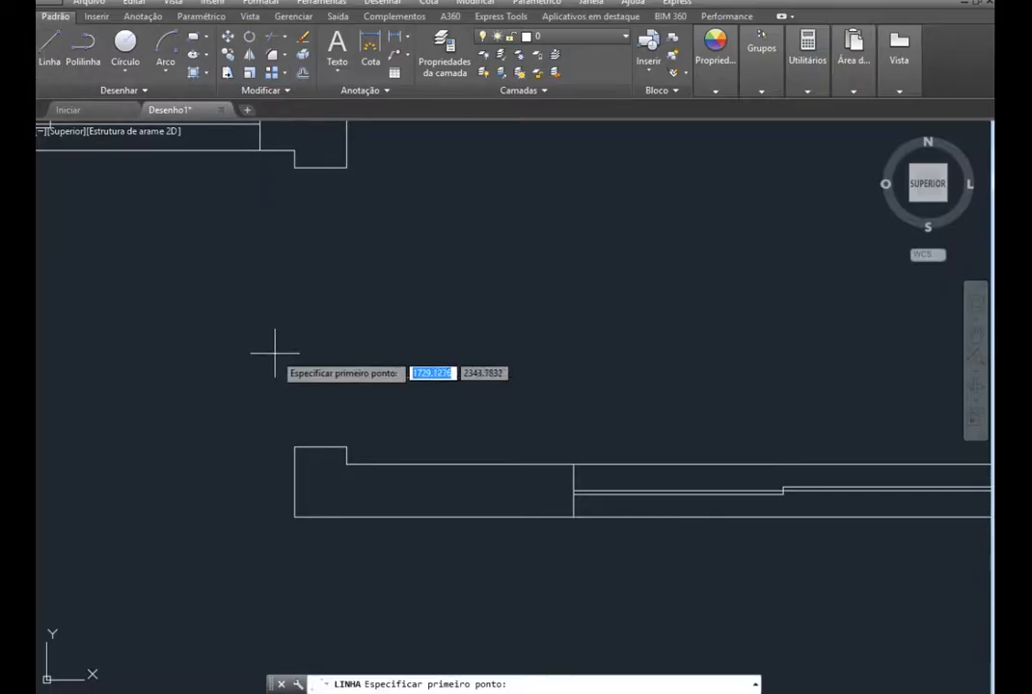
pyautogui.click(346, 447)
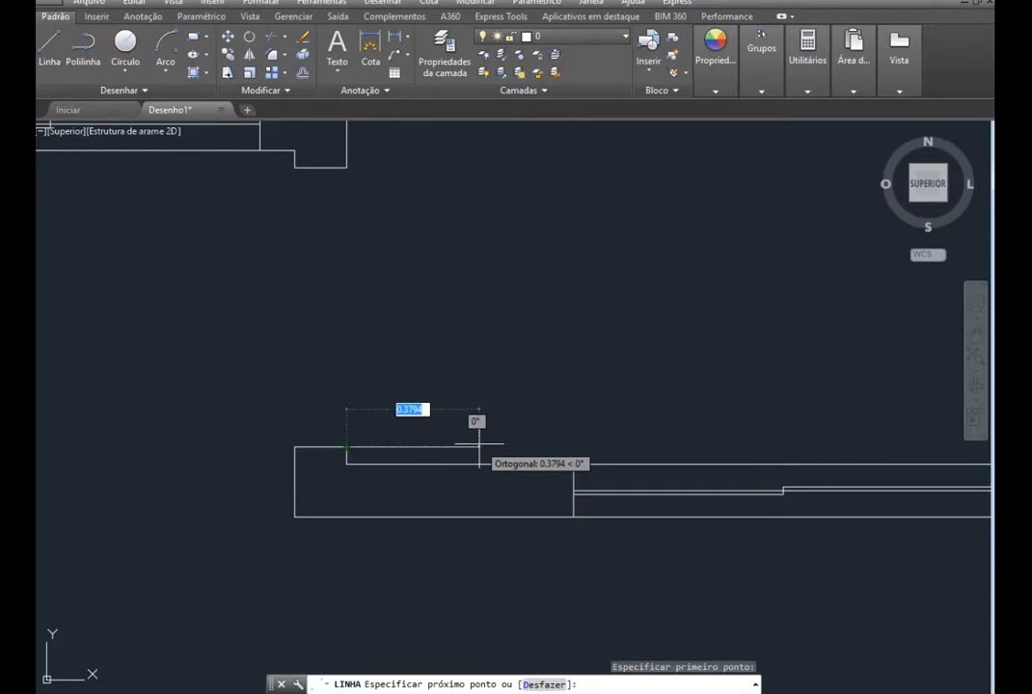
pyautogui.press('BackSpace')
pyautogui.press('Return')
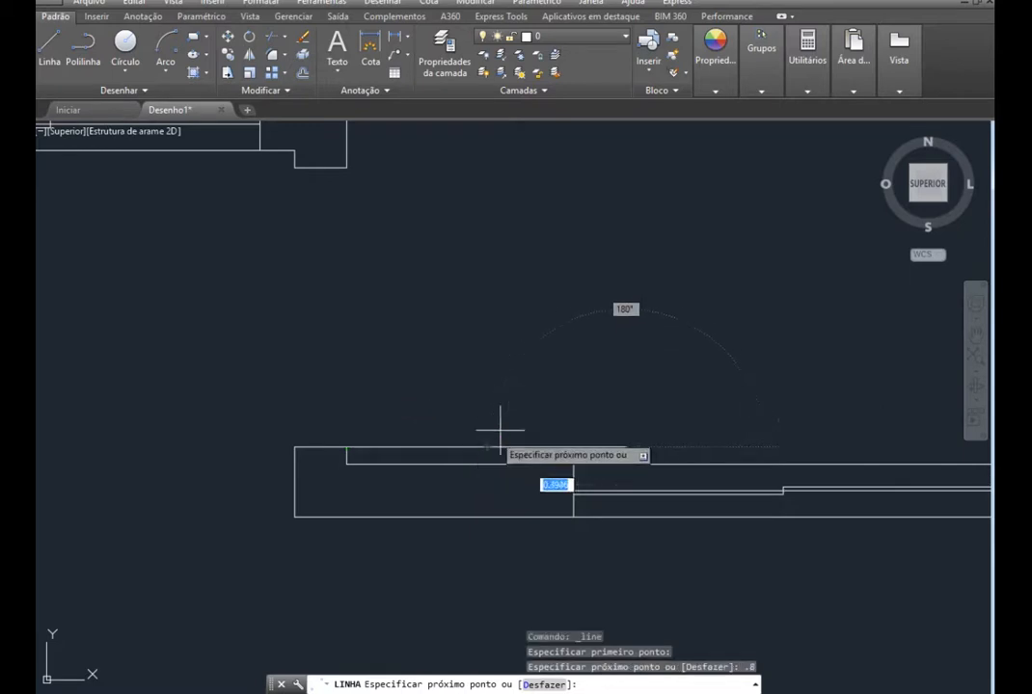
# Complete the entrance door leaf with a 0.05 upright end and a 0.8 parallel edge back, closed at the jamb
pyautogui.write('0')
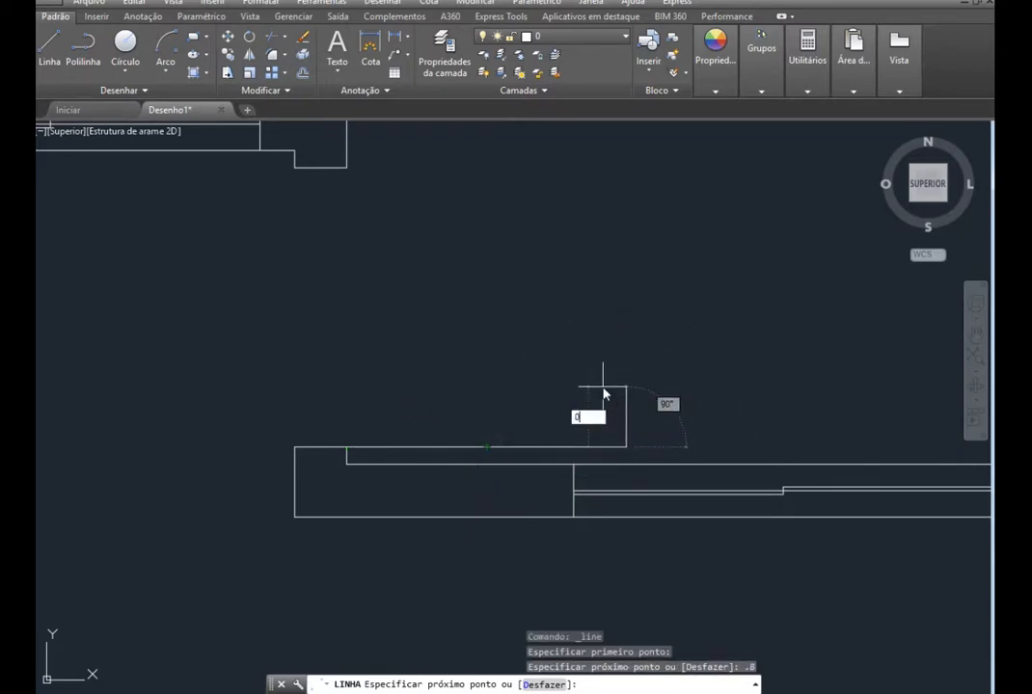
pyautogui.write('.05')
pyautogui.press('Return')
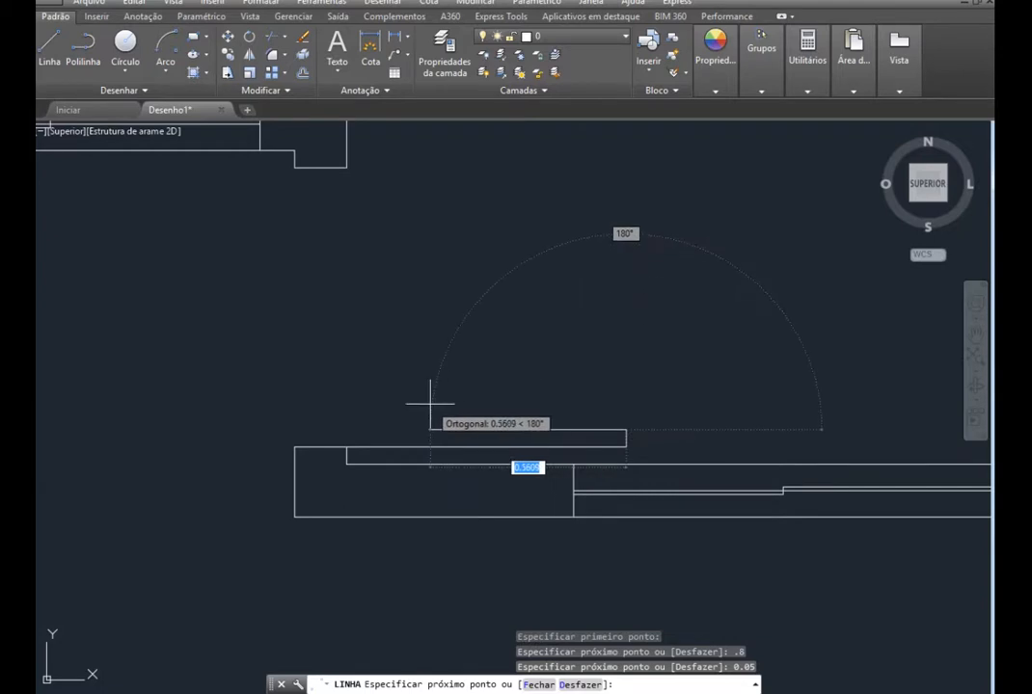
pyautogui.write('.')
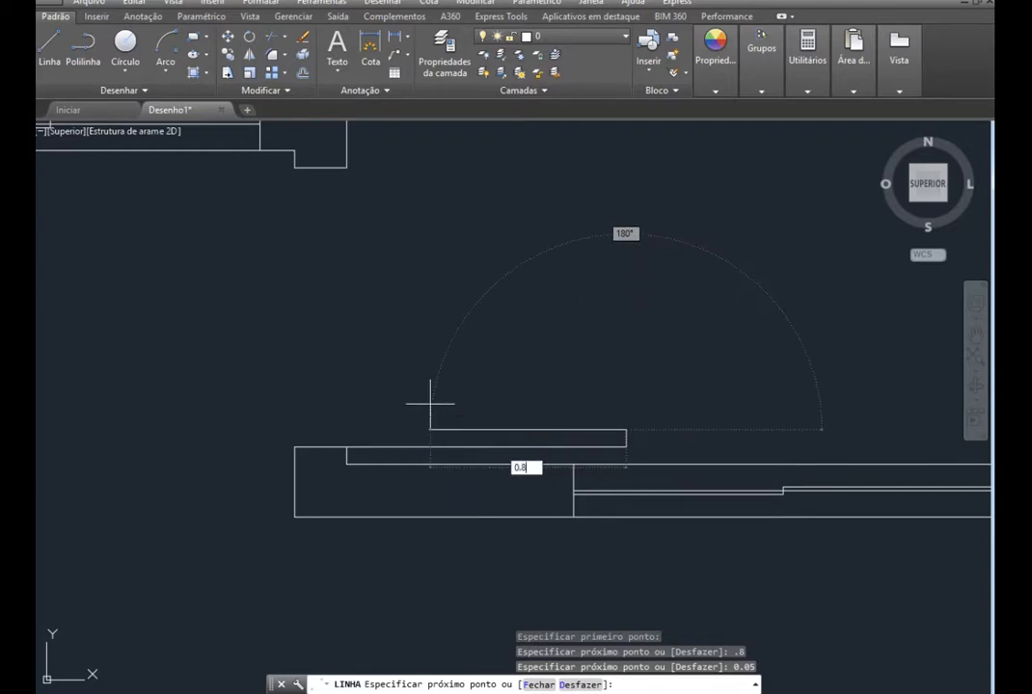
pyautogui.write('8')
pyautogui.press('Return')
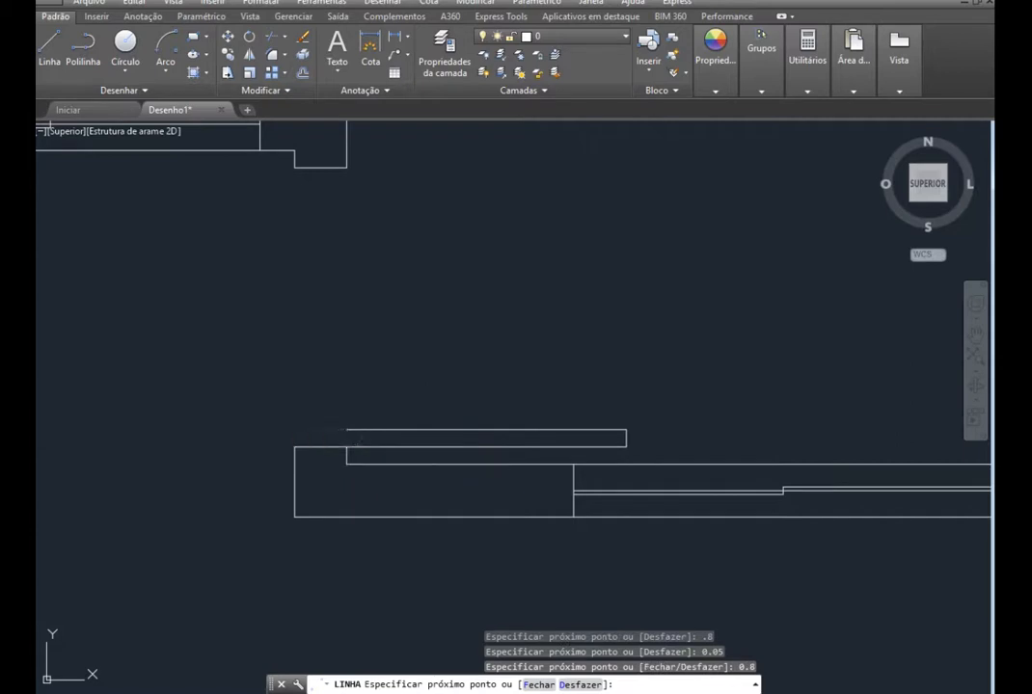
pyautogui.press('Escape')
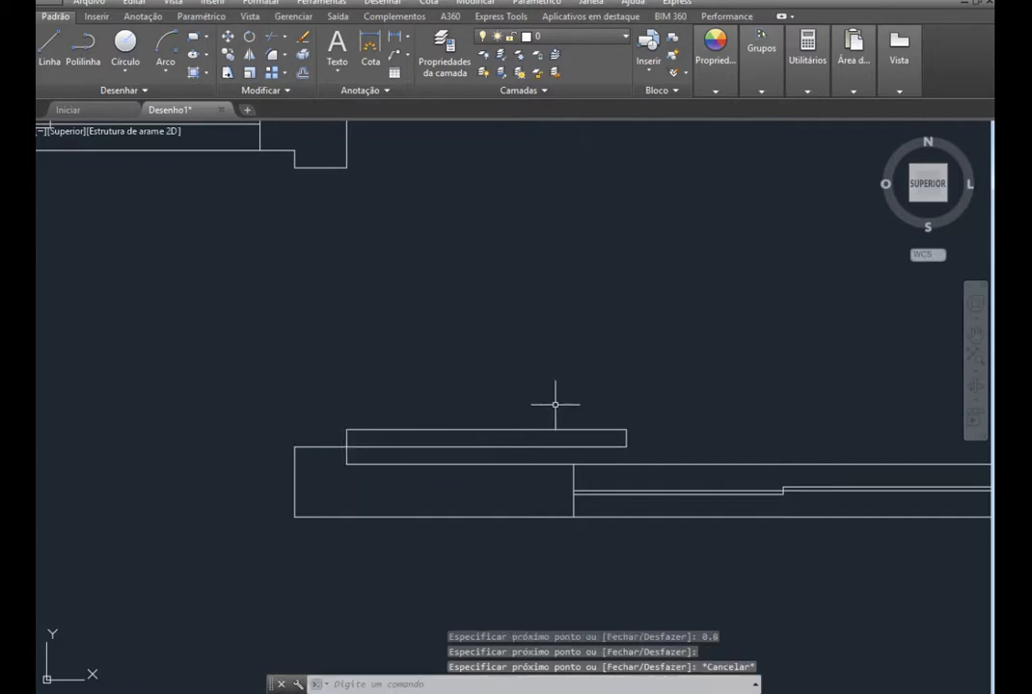
# Draw the door swing as a start-centre-end arc from the leaf's lower outer corner, centred on the lower jamb corner, to the upper jamb
pyautogui.click(169, 48)
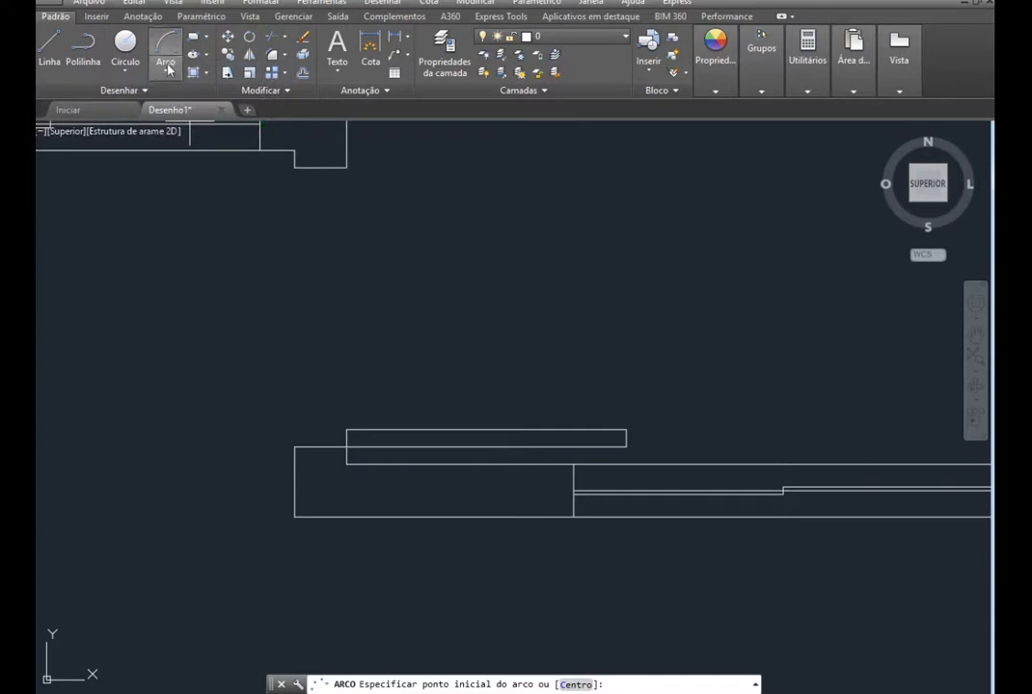
pyautogui.click(165, 72)
pyautogui.click(145, 132)
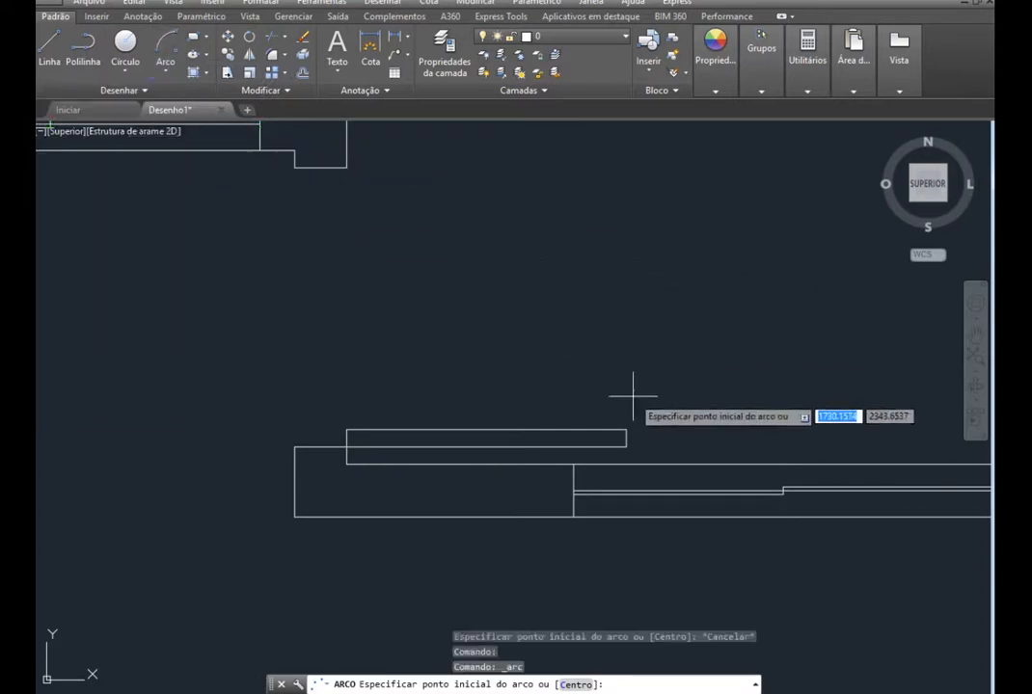
pyautogui.click(626, 446)
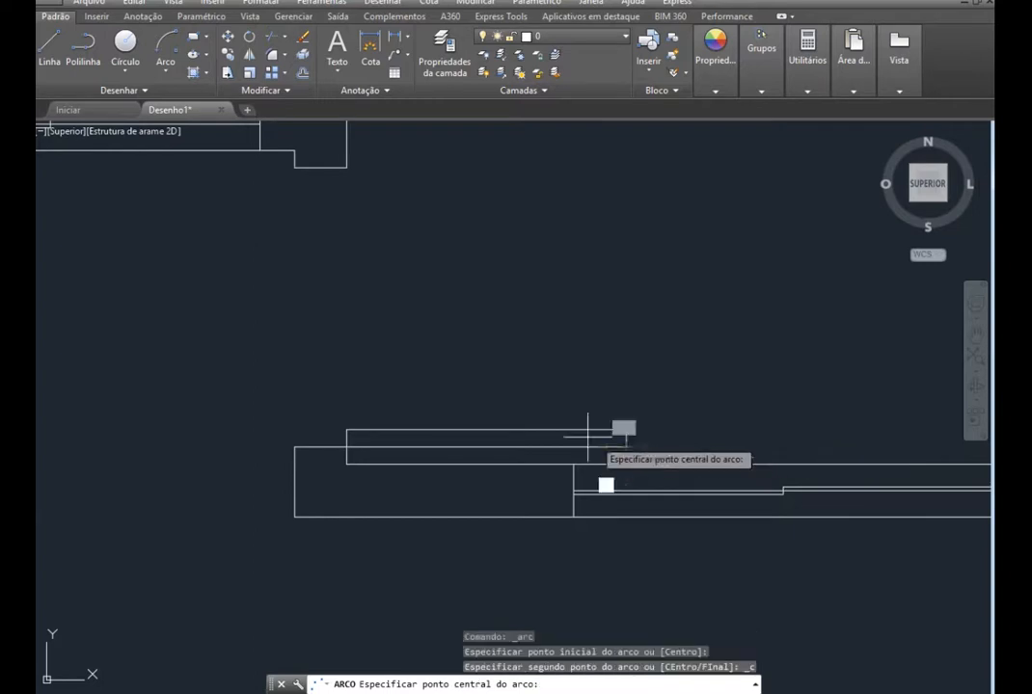
pyautogui.click(348, 442)
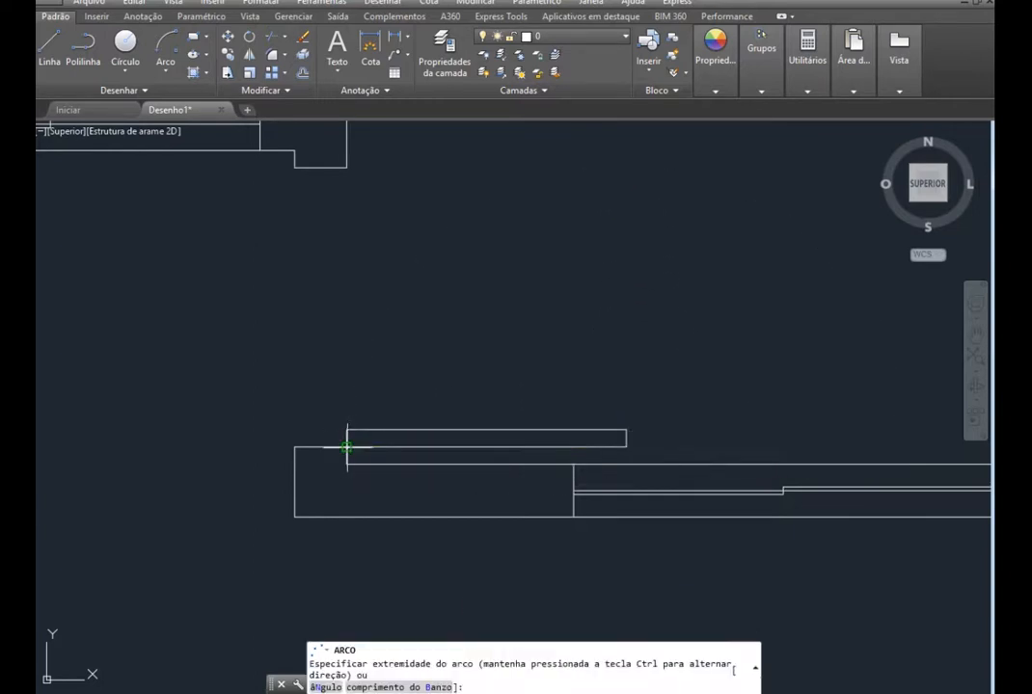
pyautogui.click(346, 167)
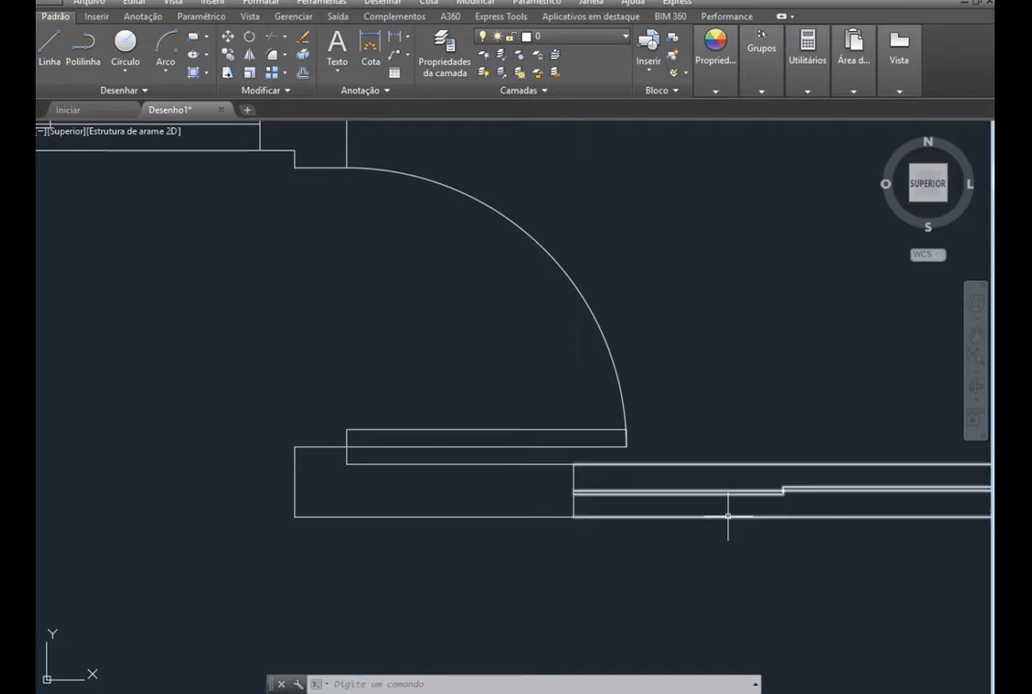
# Examine how the swing arc meets the outer end of the entrance door leaf
pyautogui.scroll(-2, 403, 391)
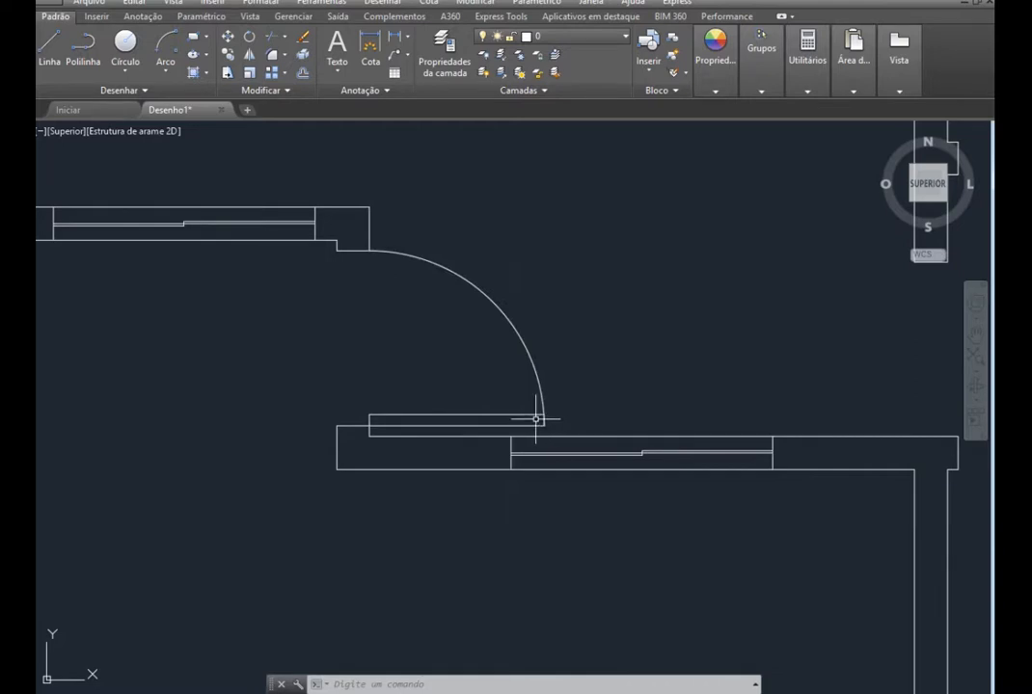
pyautogui.scroll(7, 536, 417)
pyautogui.scroll(2, 501, 426)
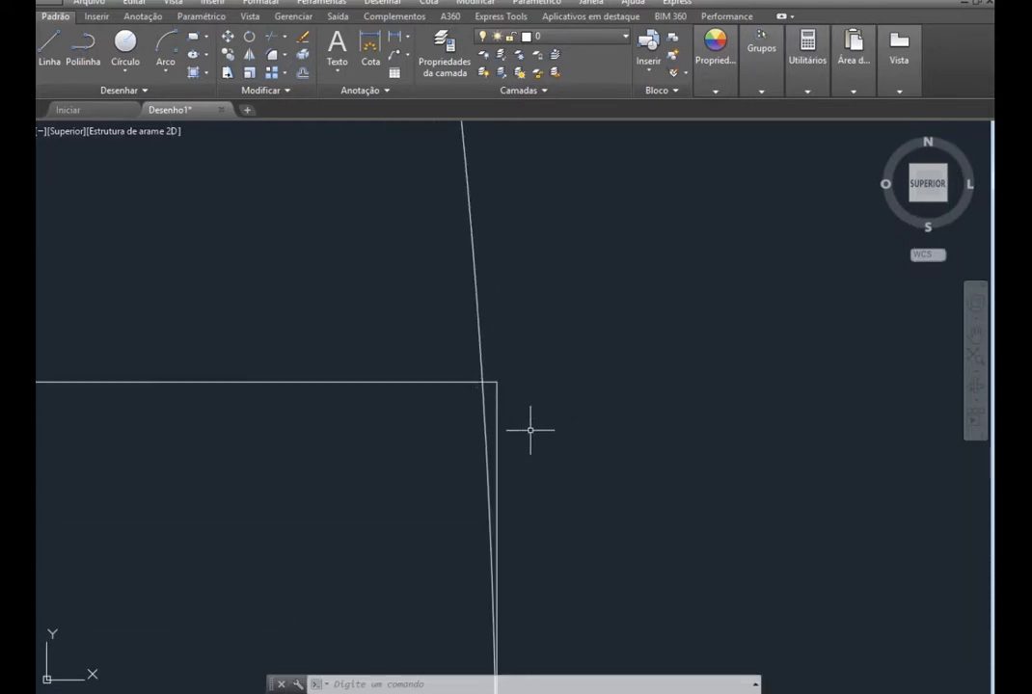
pyautogui.scroll(2, 476, 410)
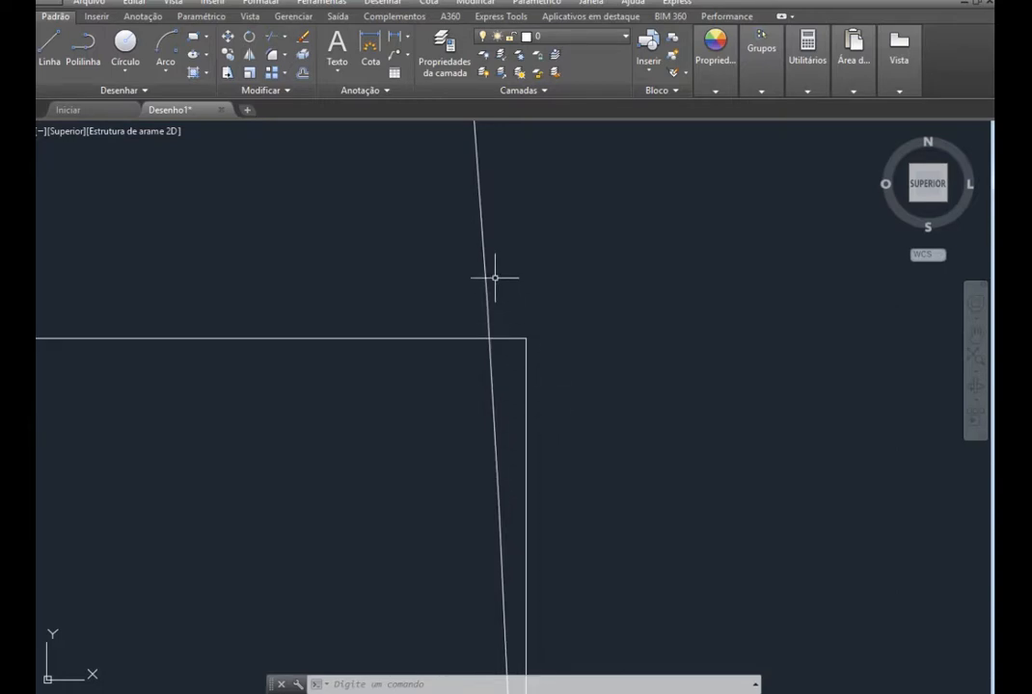
pyautogui.scroll(-3, 529, 370)
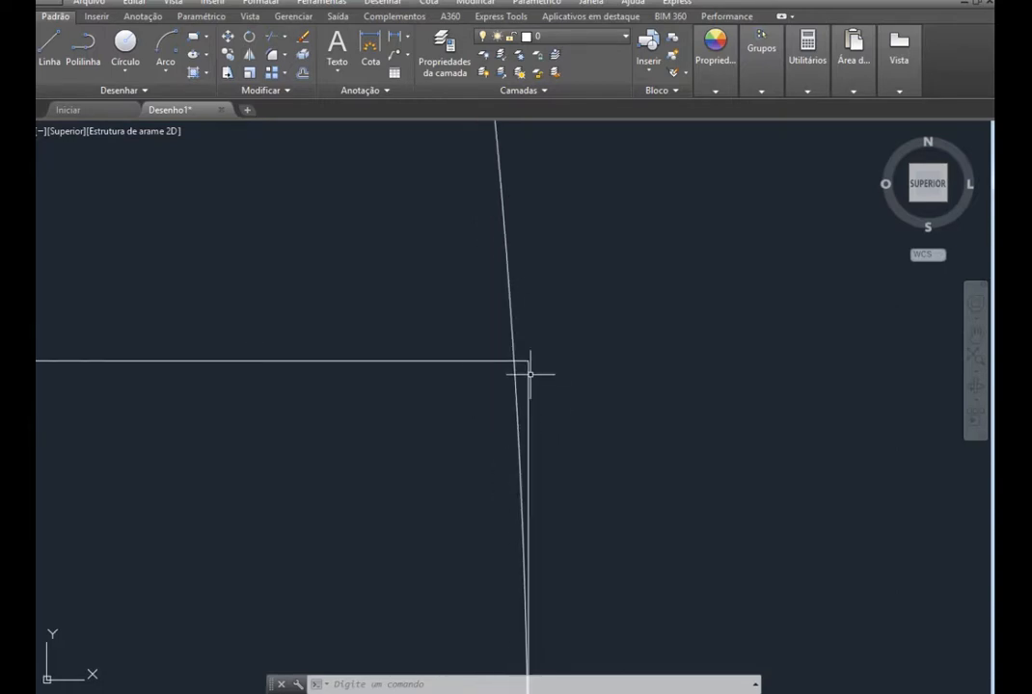
pyautogui.scroll(-3, 454, 343)
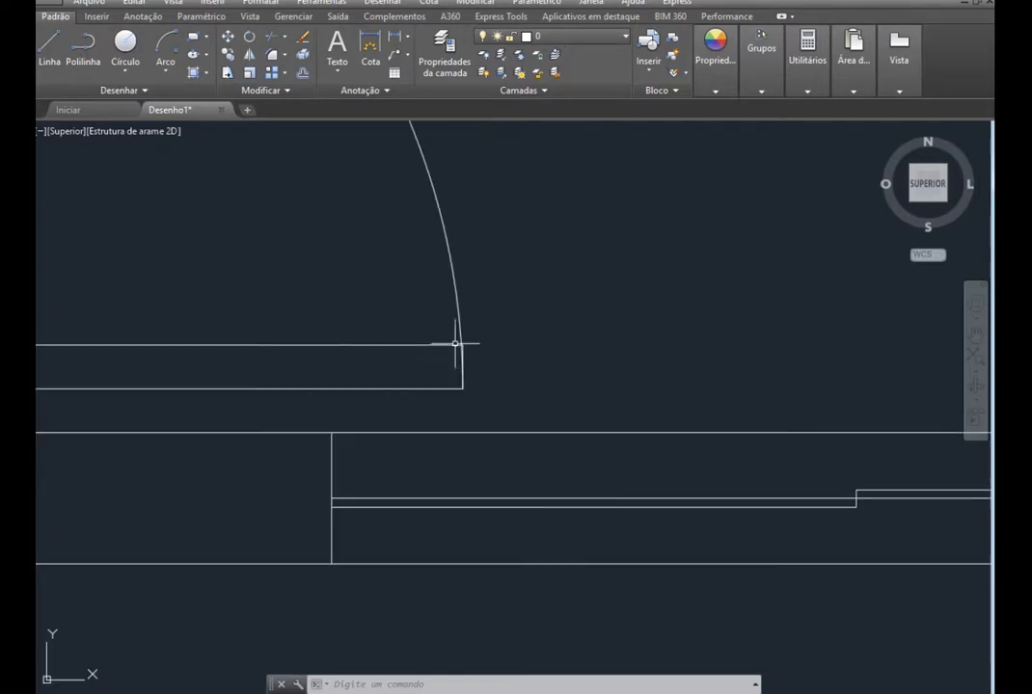
pyautogui.scroll(-3, 477, 390)
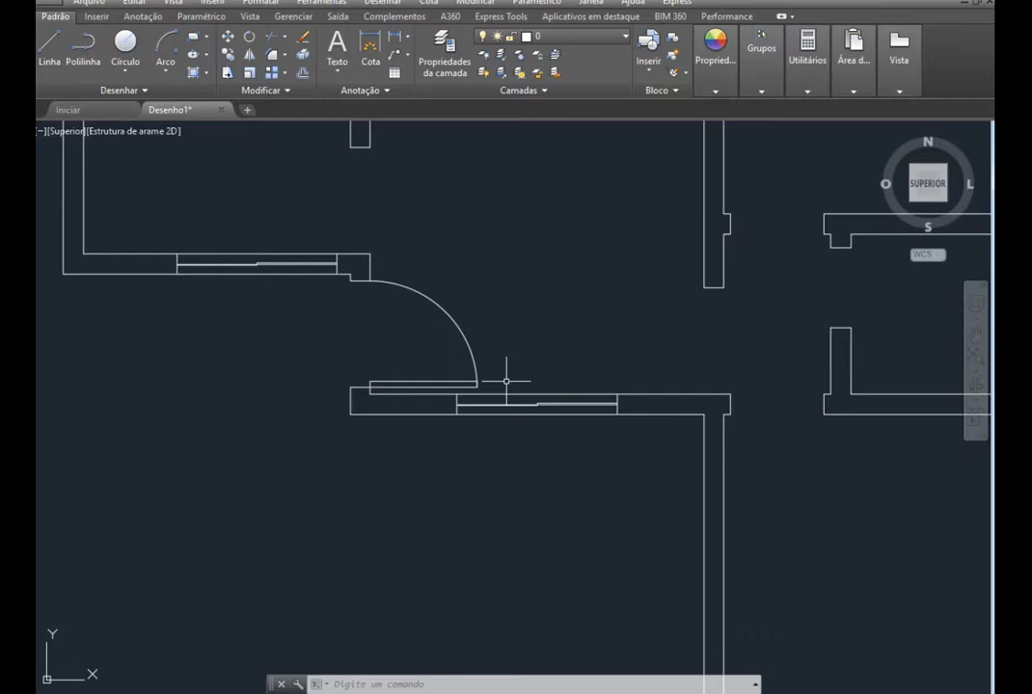
# Trim the entrance door leaf's upper edge back to the swing arc and delete the leaf's short upright end line
pyautogui.scroll(15, 508, 376)
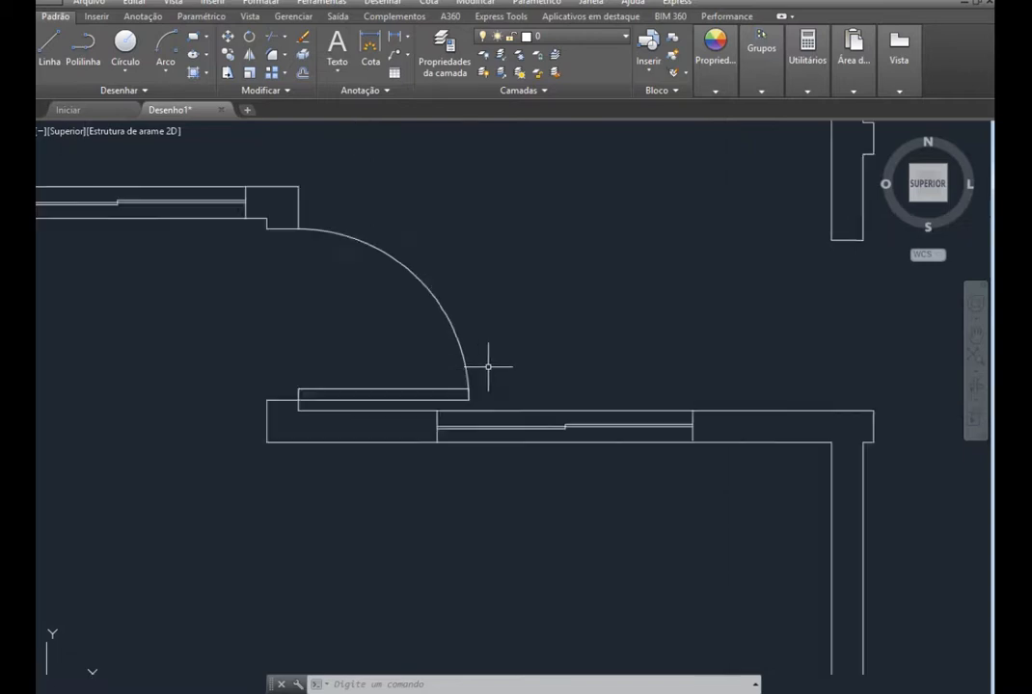
pyautogui.scroll(5, 394, 452)
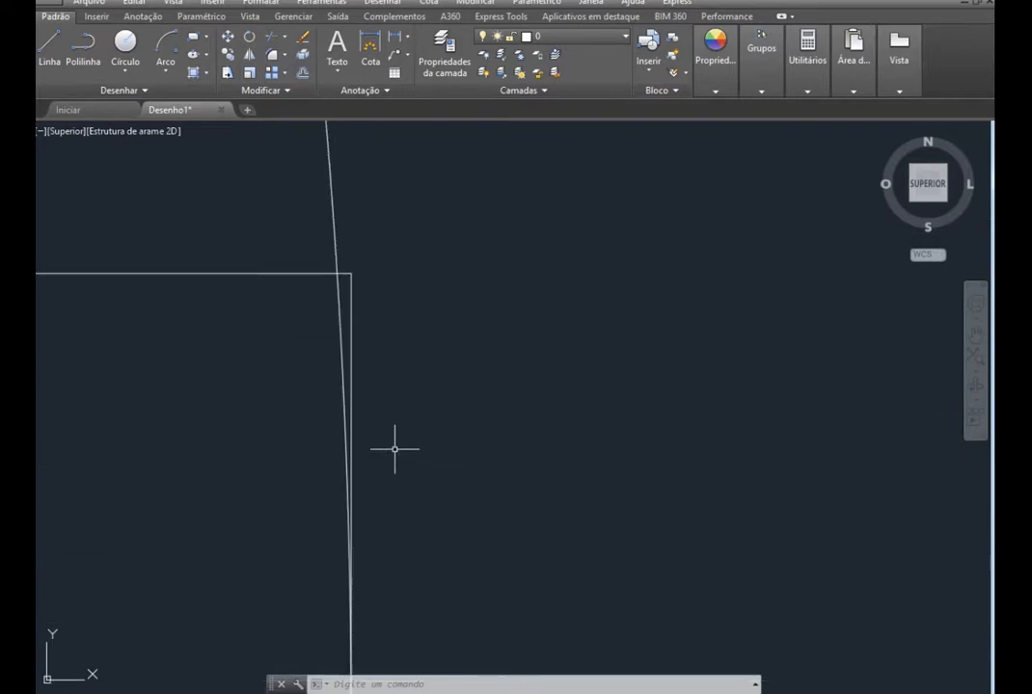
pyautogui.scroll(-2, 353, 370)
pyautogui.click(275, 56)
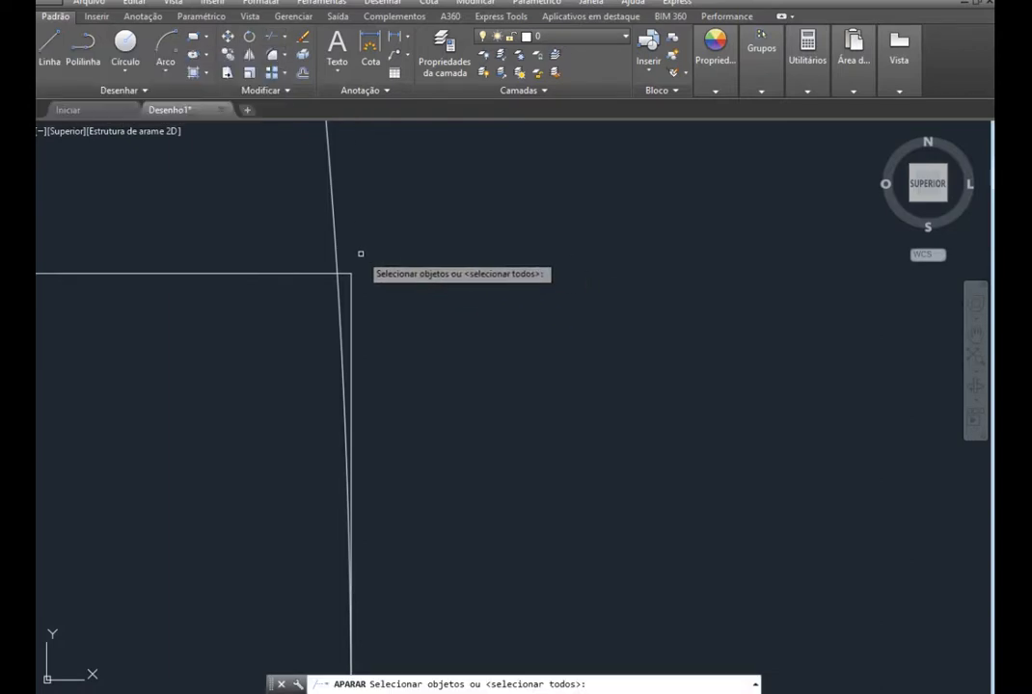
pyautogui.press('Return')
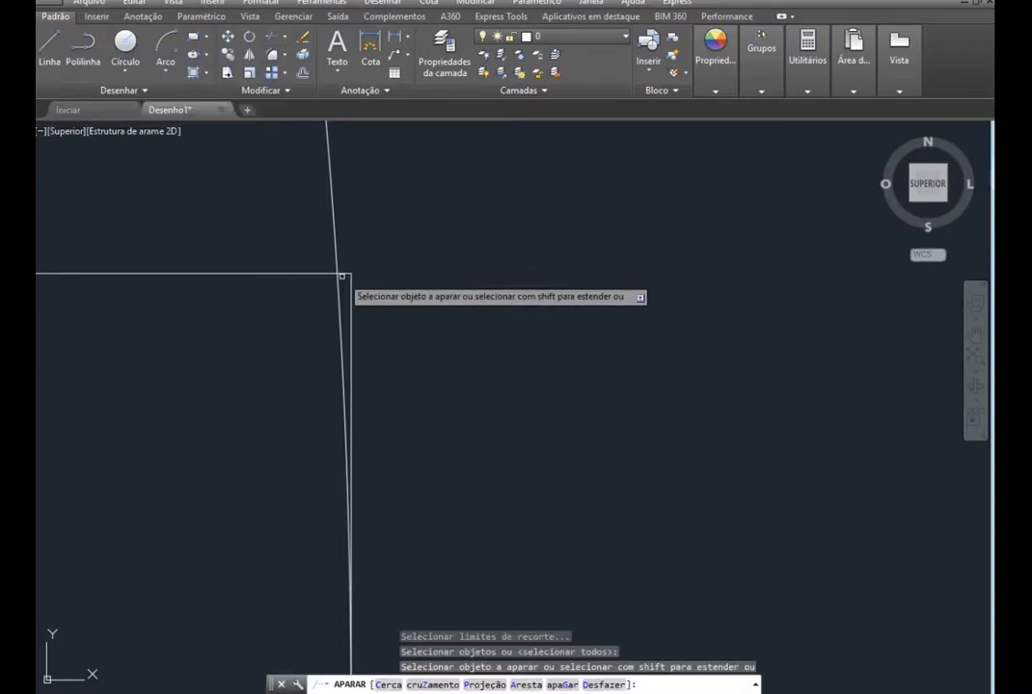
pyautogui.click(349, 275)
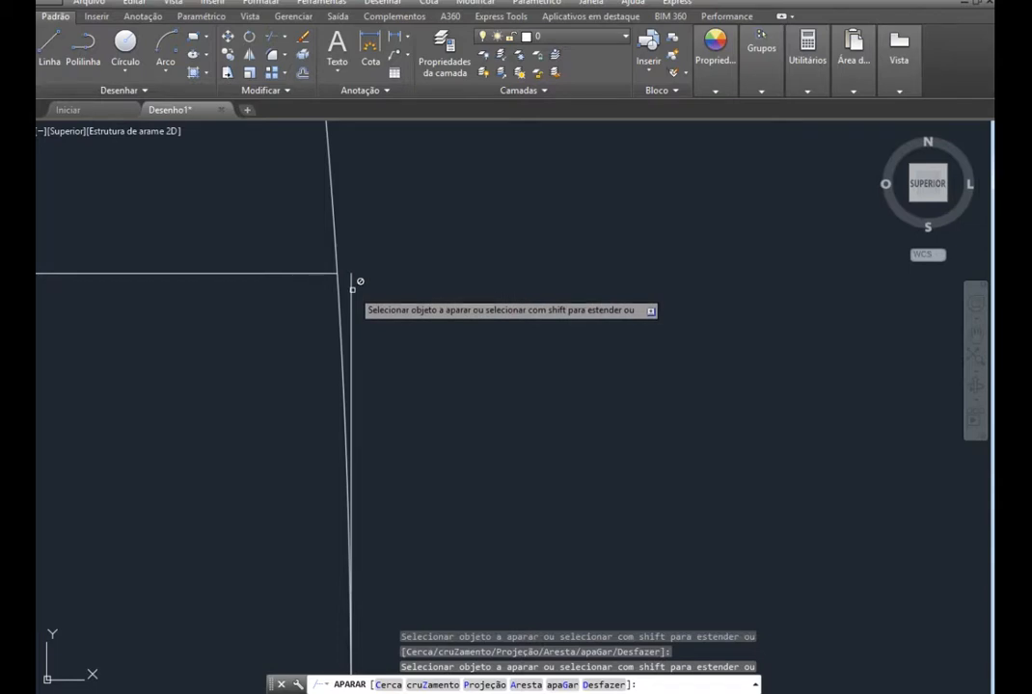
pyautogui.press('Escape')
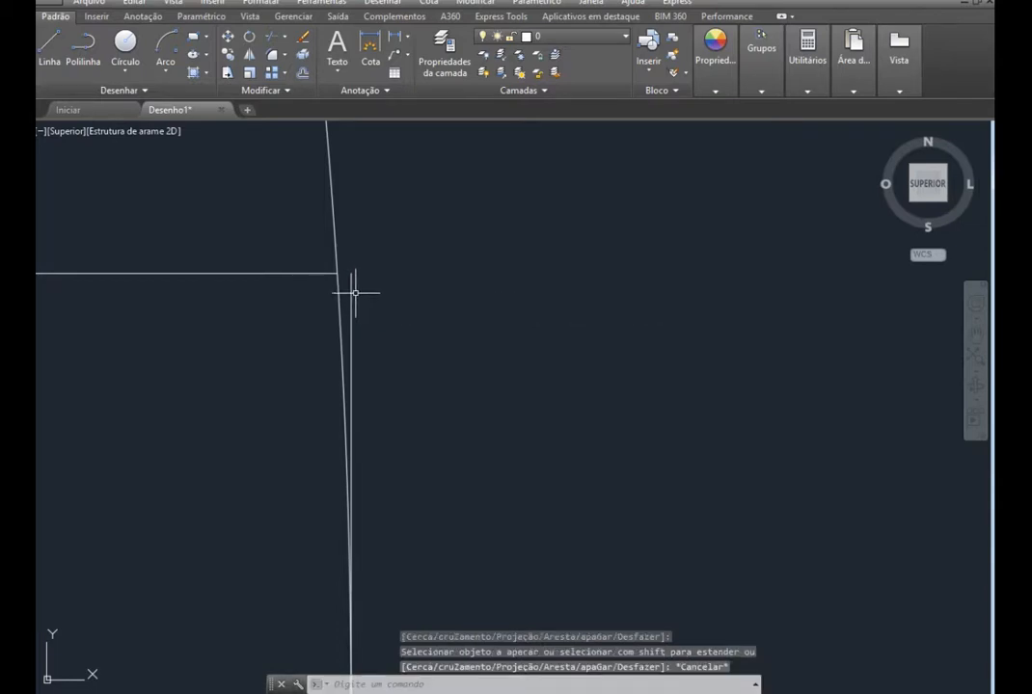
pyautogui.click(351, 293)
pyautogui.press('Delete')
pyautogui.scroll(4, 569, 346)
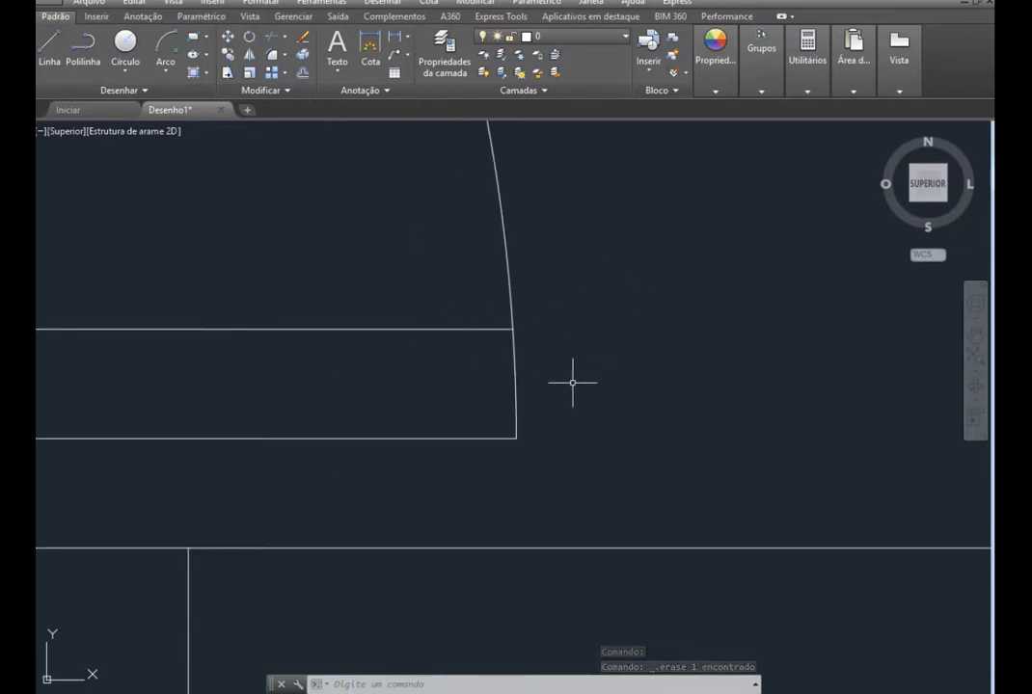
# Define a block named PORTA 80 CM from the entrance door's leaf lines and swing arc, with its base point at the lower jamb corner
pyautogui.scroll(-2, 573, 384)
pyautogui.scroll(-5, 572, 380)
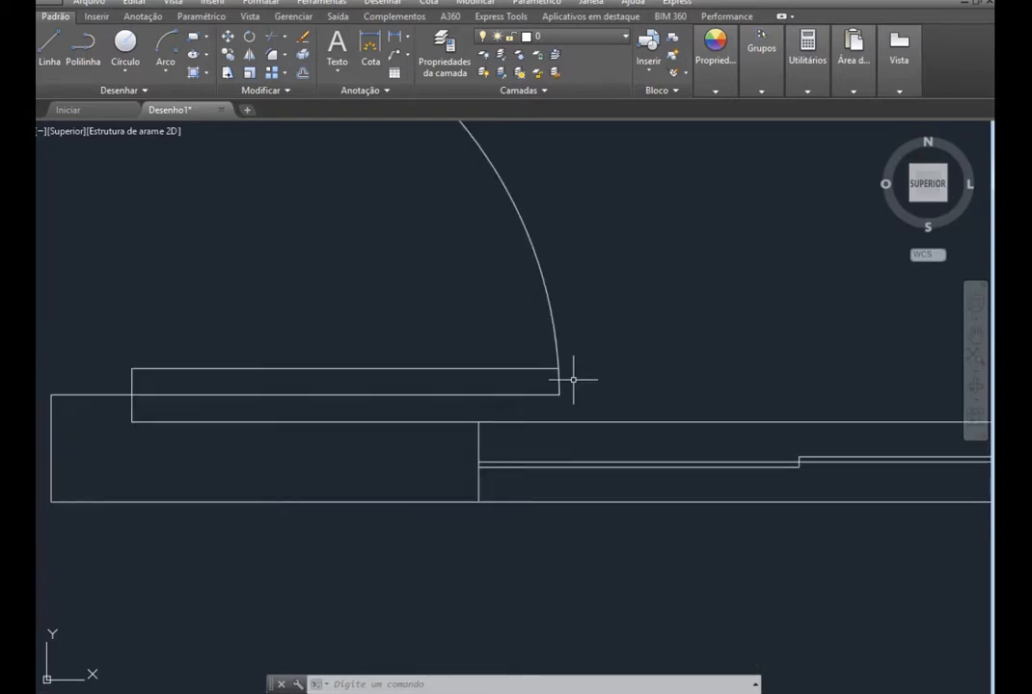
pyautogui.scroll(-2, 590, 368)
pyautogui.scroll(2, 535, 207)
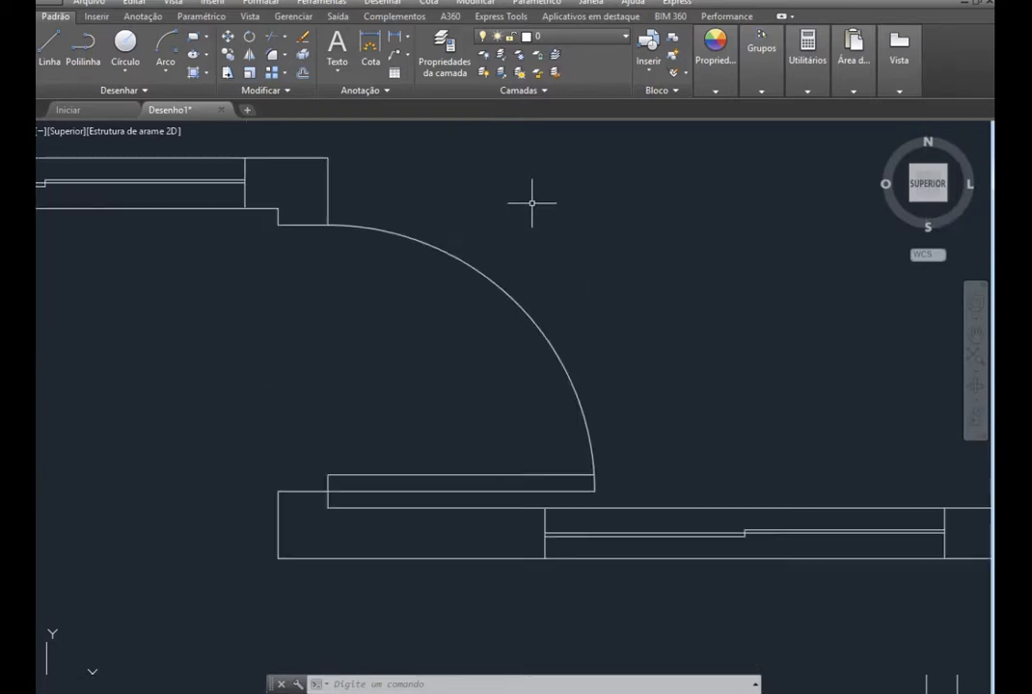
pyautogui.click(672, 42)
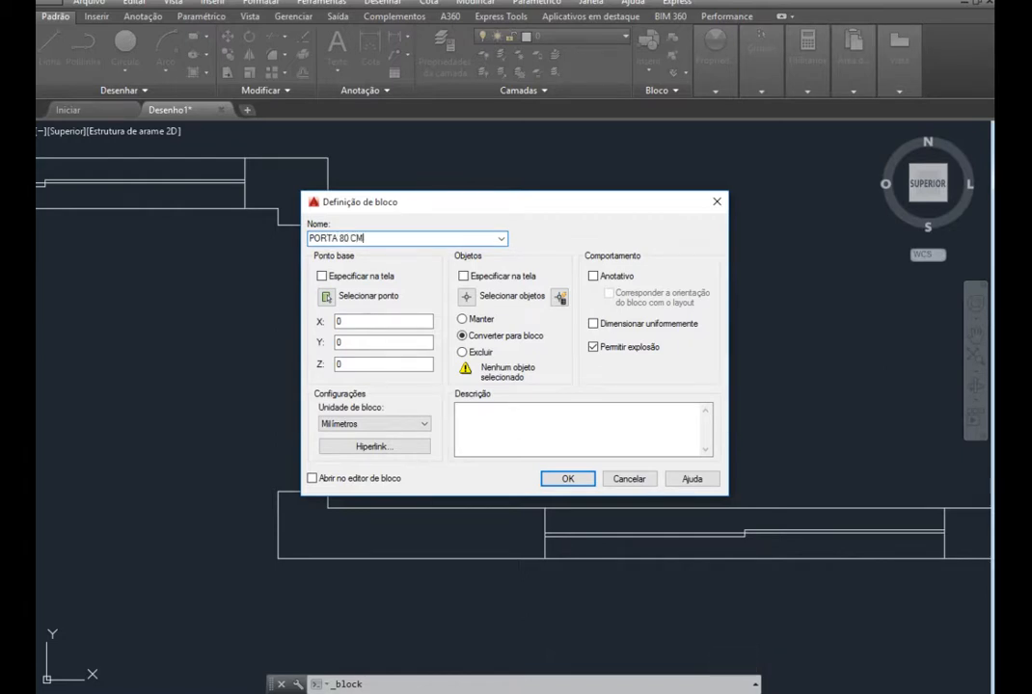
pyautogui.click(466, 295)
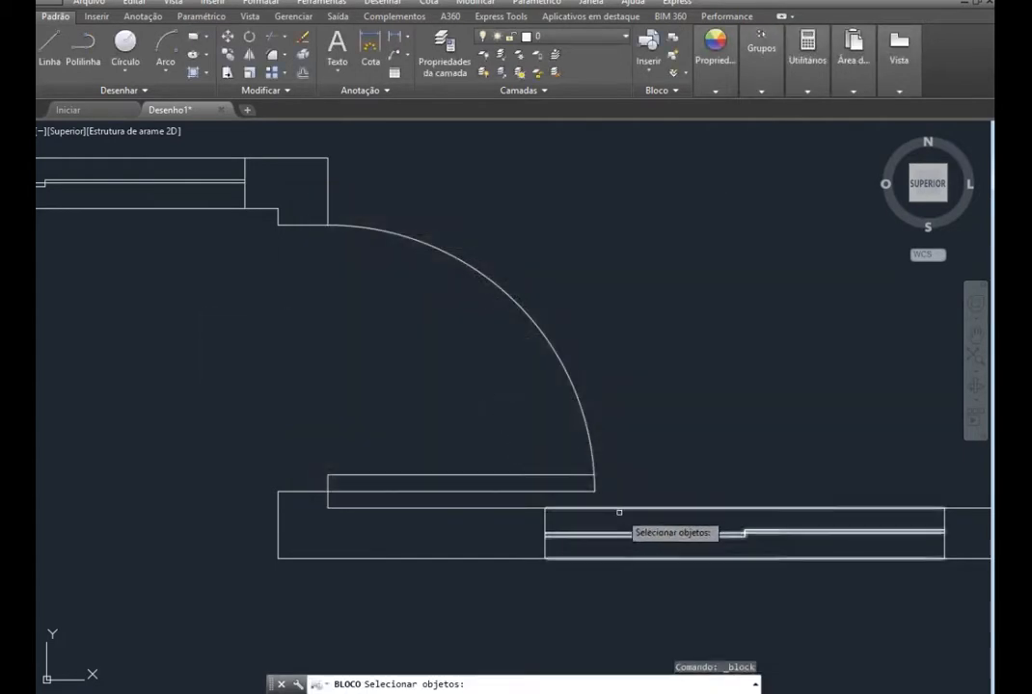
pyautogui.click(600, 496)
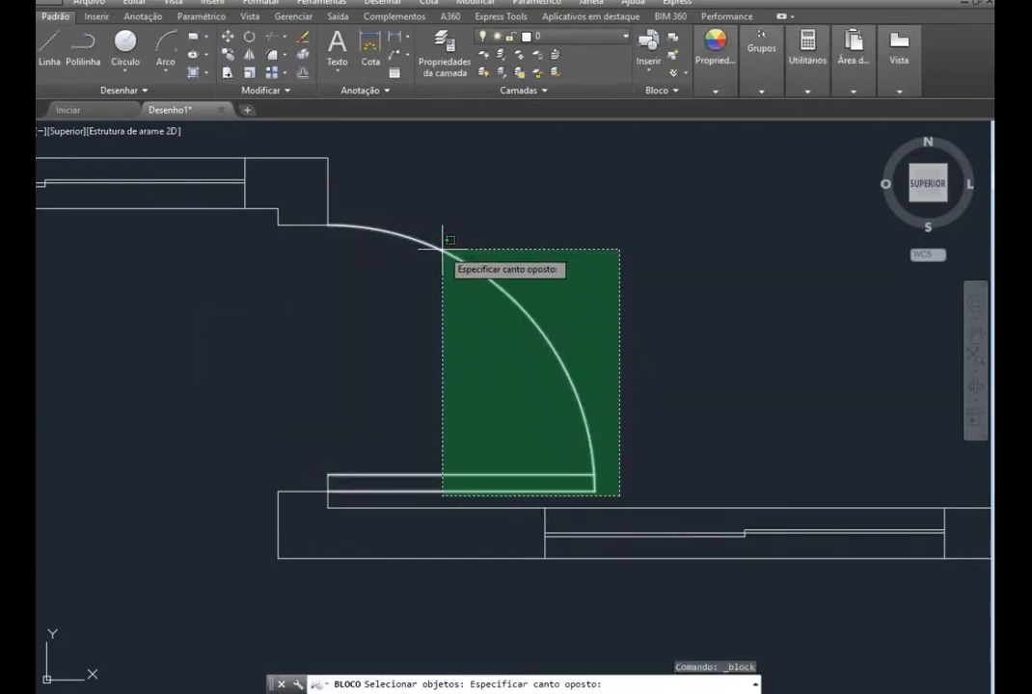
pyautogui.click(443, 249)
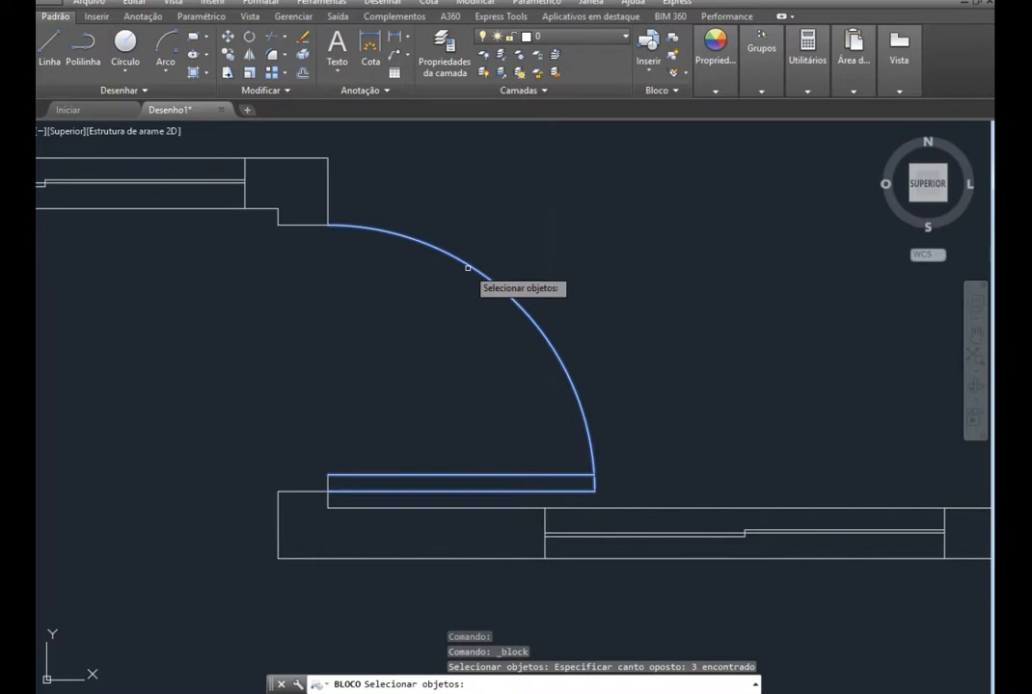
pyautogui.press('Return')
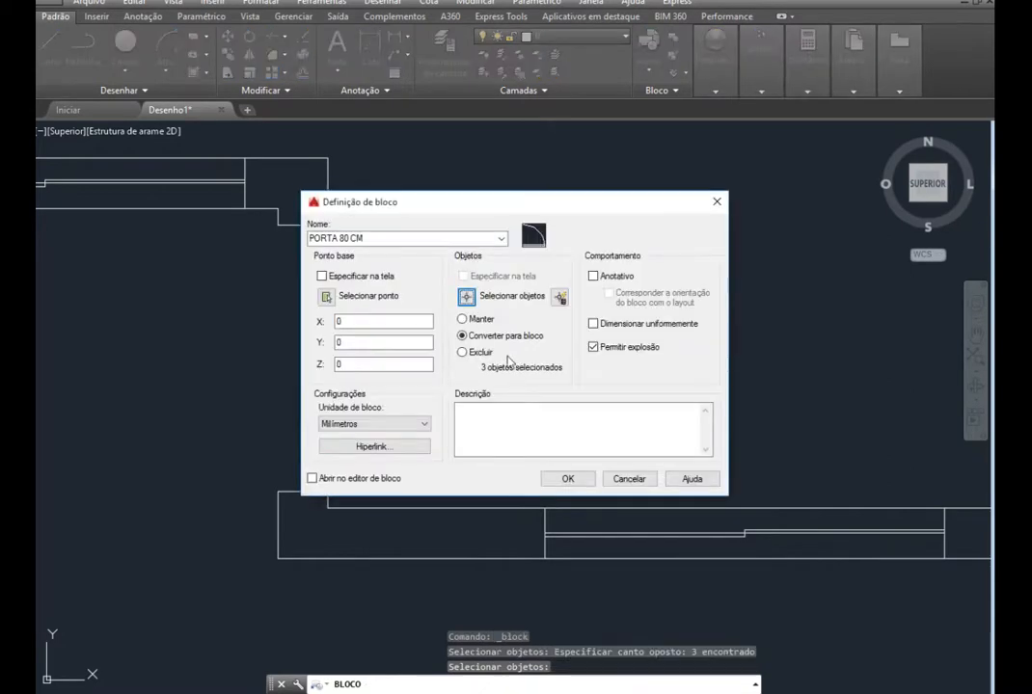
pyautogui.click(327, 296)
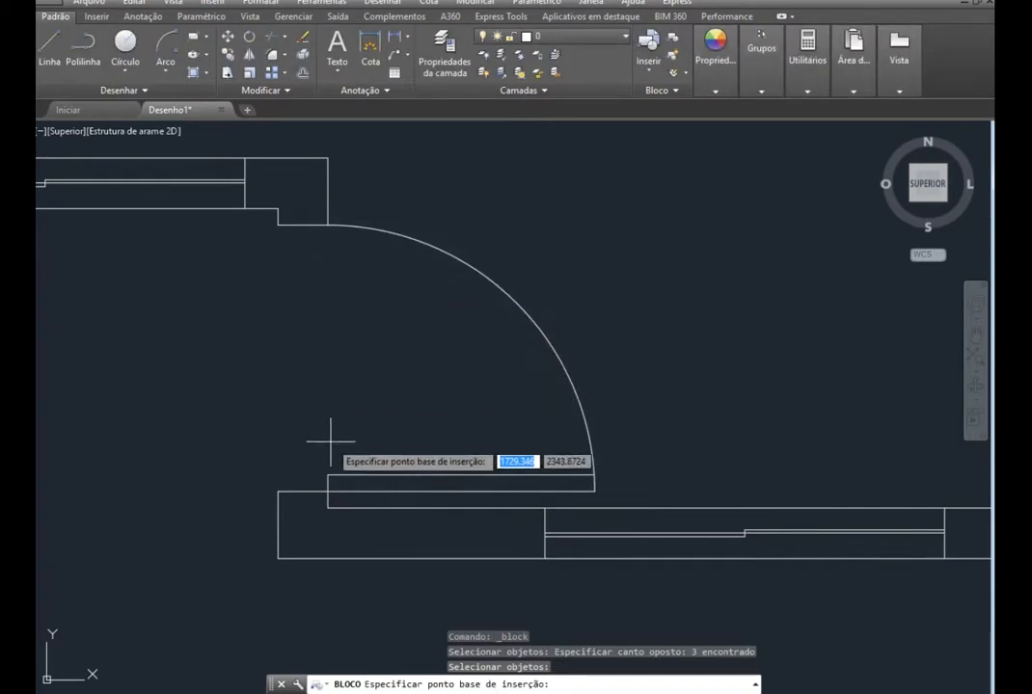
pyautogui.click(328, 492)
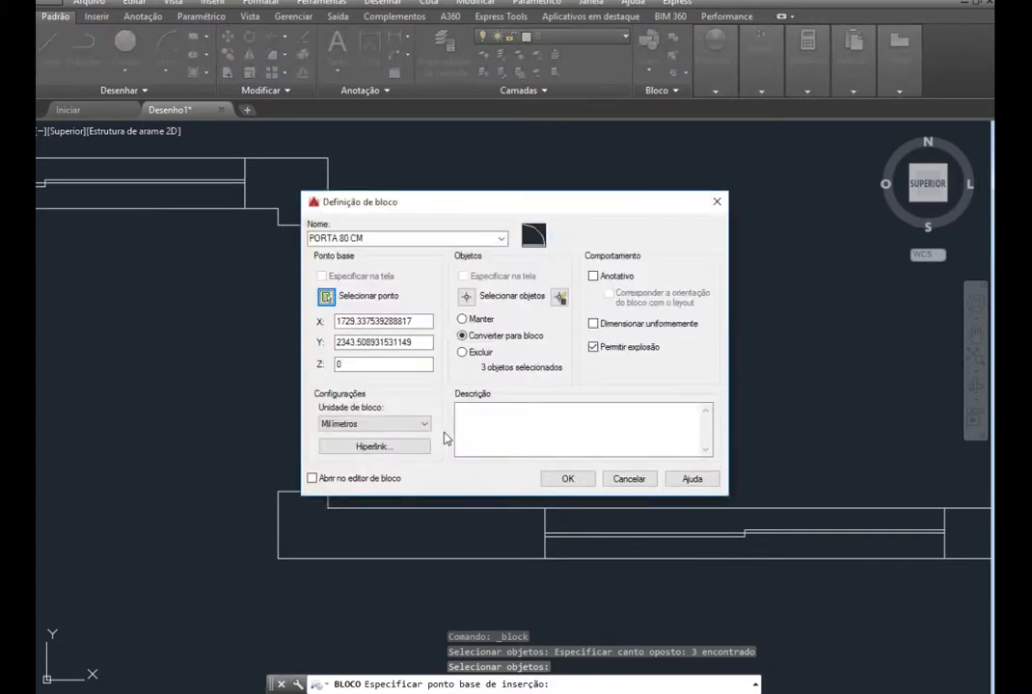
pyautogui.click(557, 476)
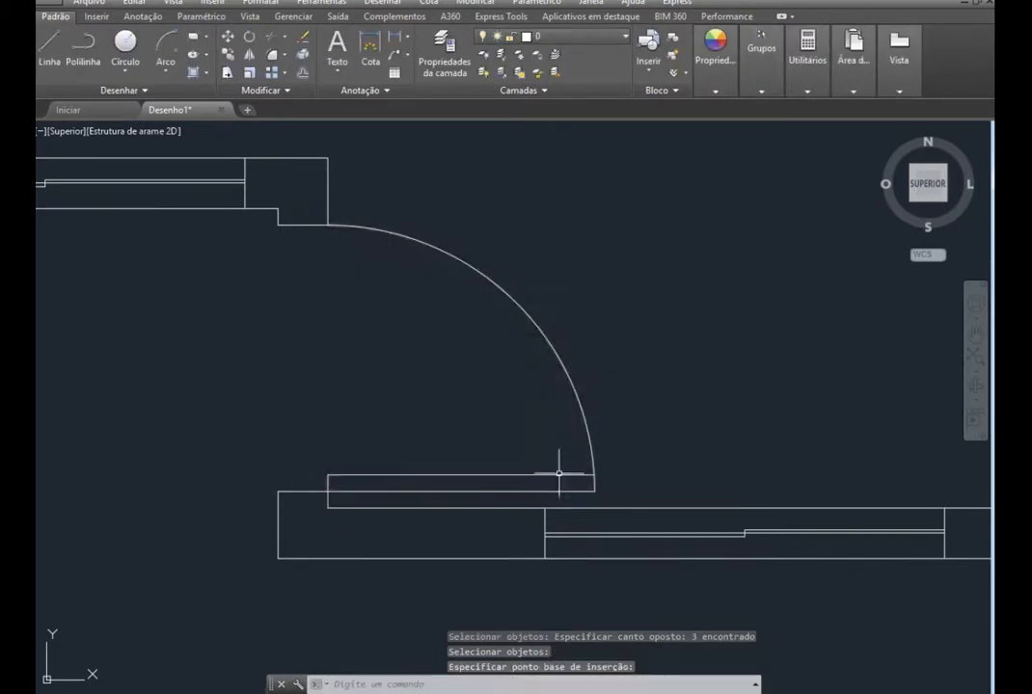
# Draw a 0.7 vertical line upward from the upper corner of the left jamb at the upper-right room's door opening
pyautogui.scroll(-2, 374, 322)
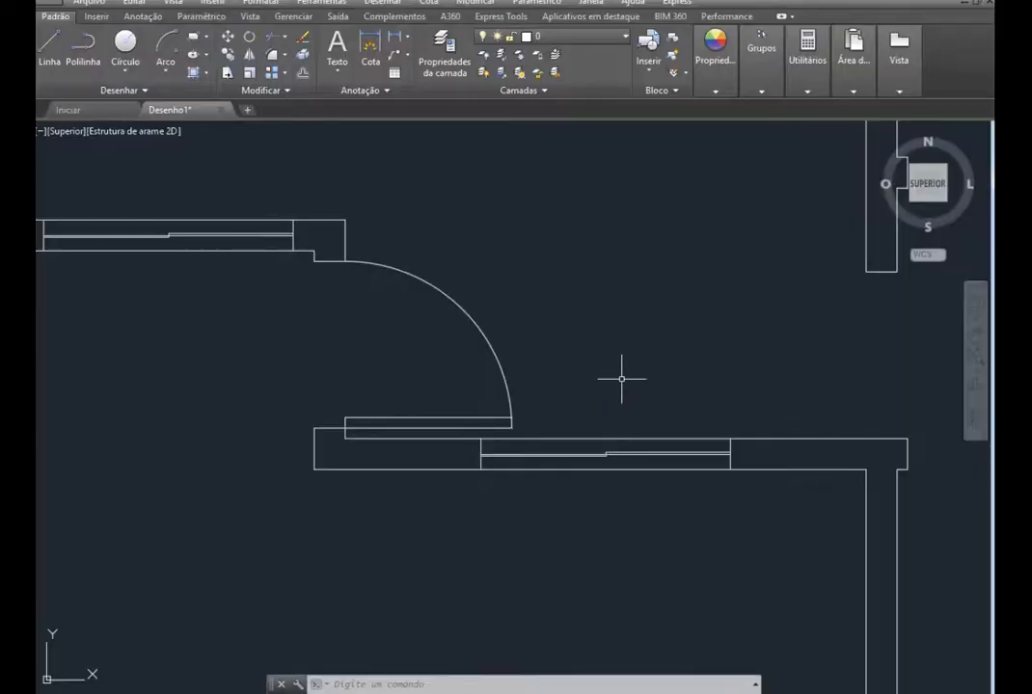
pyautogui.scroll(-4, 438, 376)
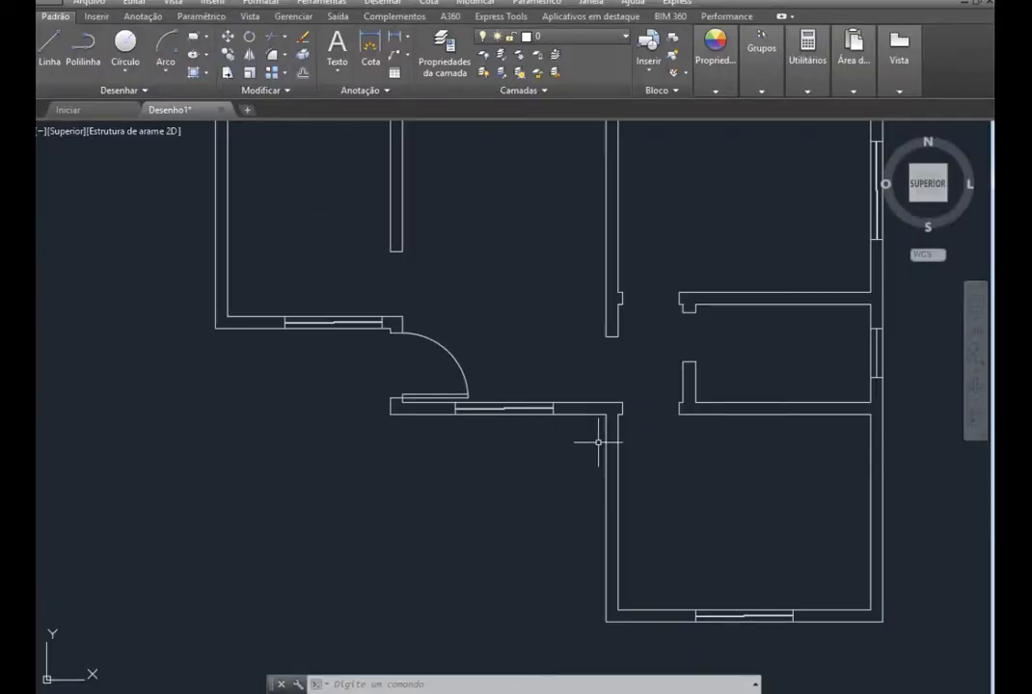
pyautogui.scroll(4, 667, 289)
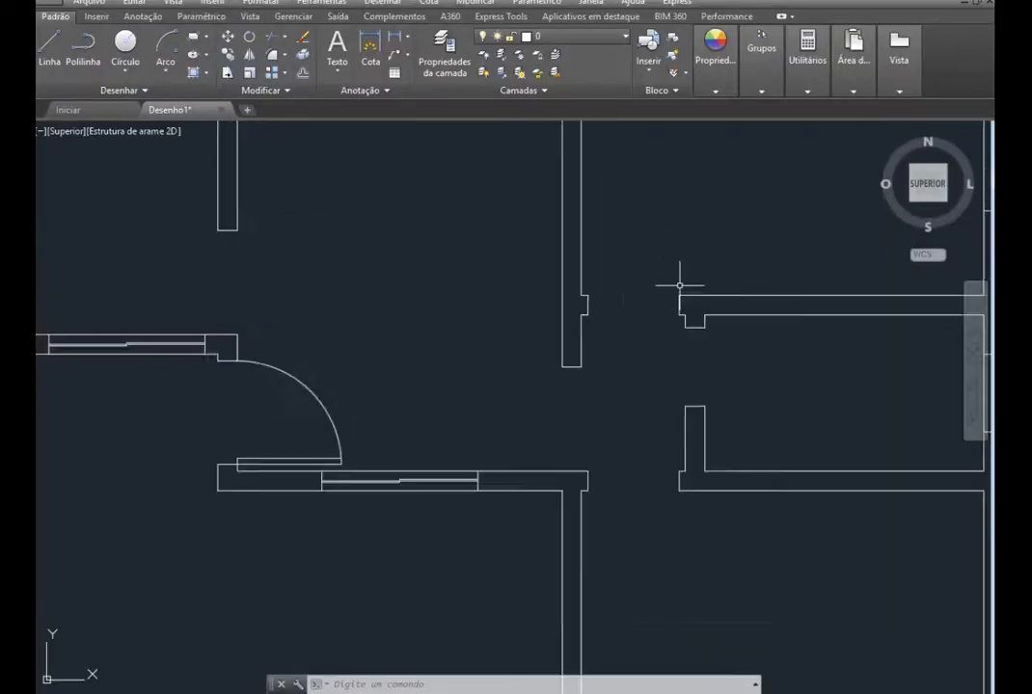
pyautogui.scroll(-3, 639, 394)
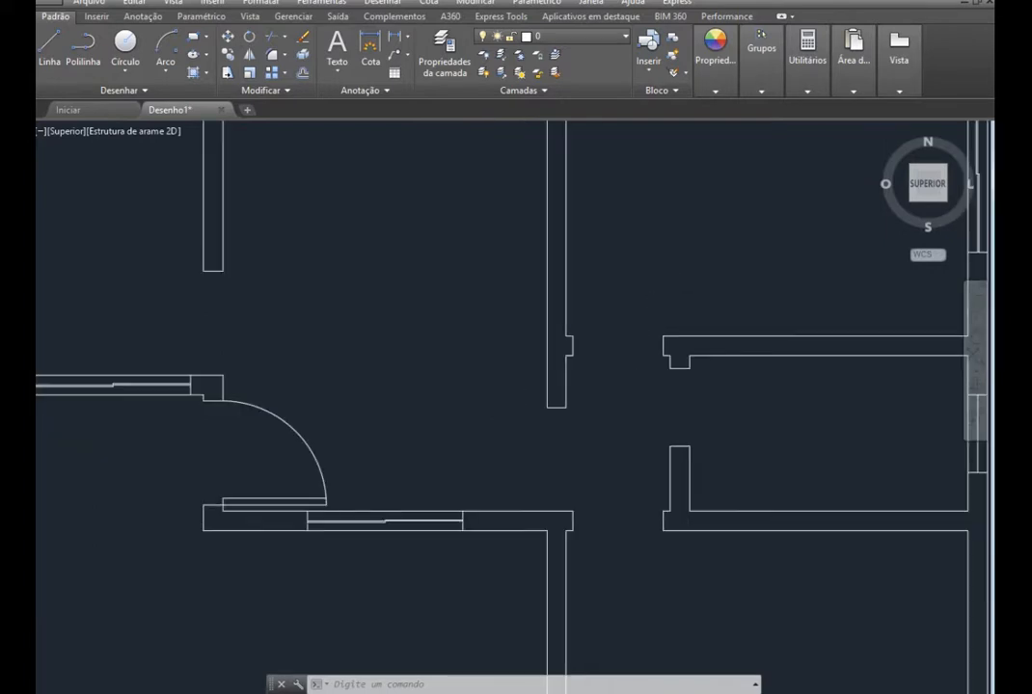
pyautogui.scroll(3, 670, 286)
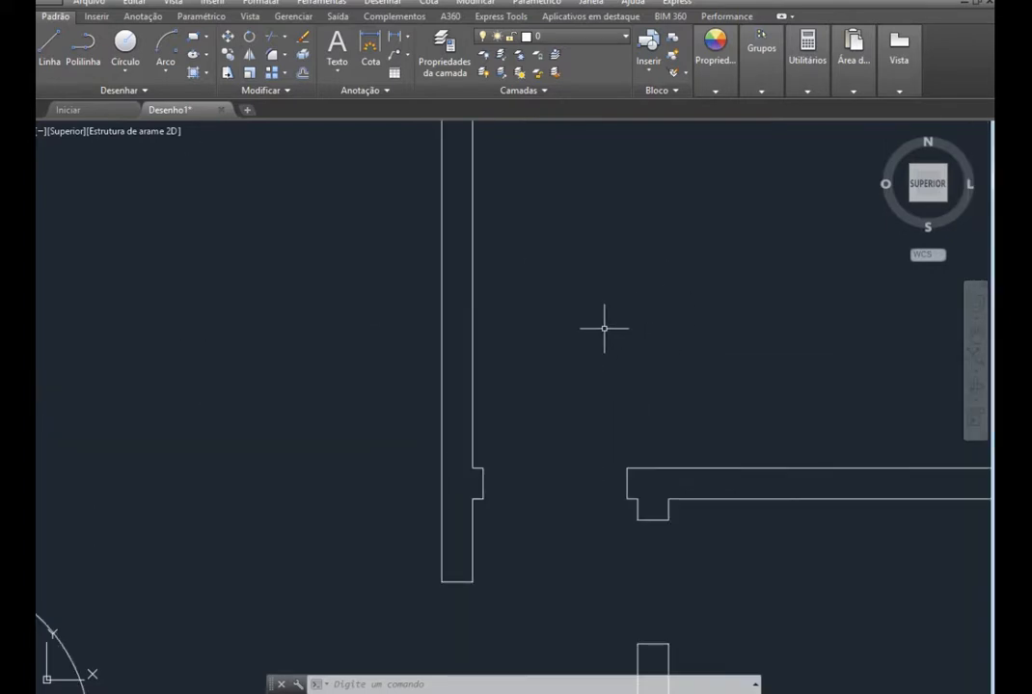
pyautogui.click(48, 44)
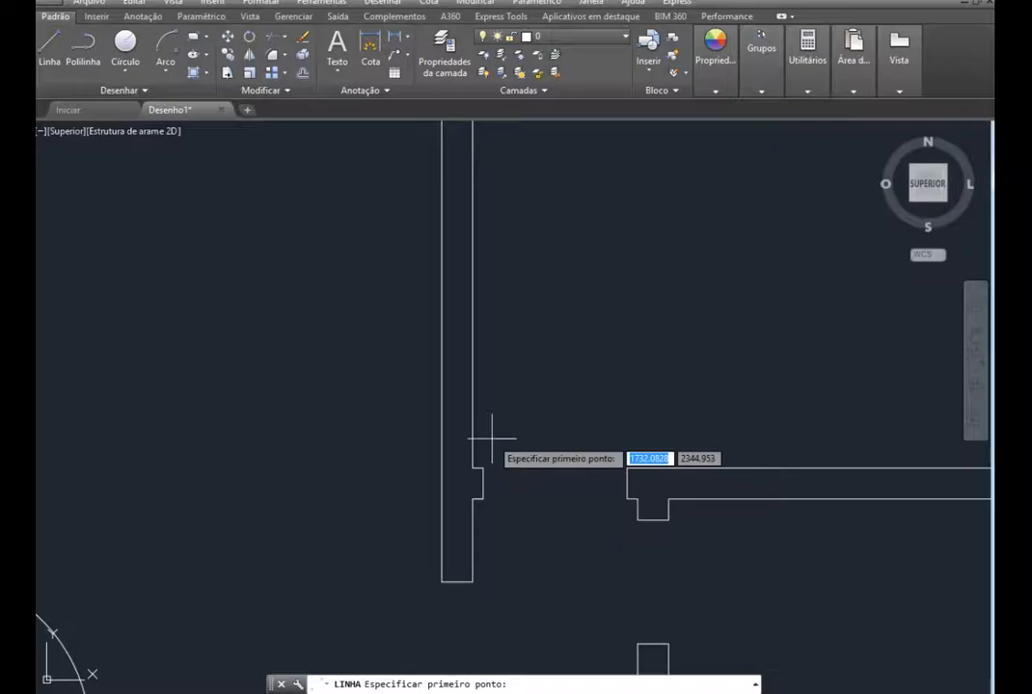
pyautogui.click(483, 473)
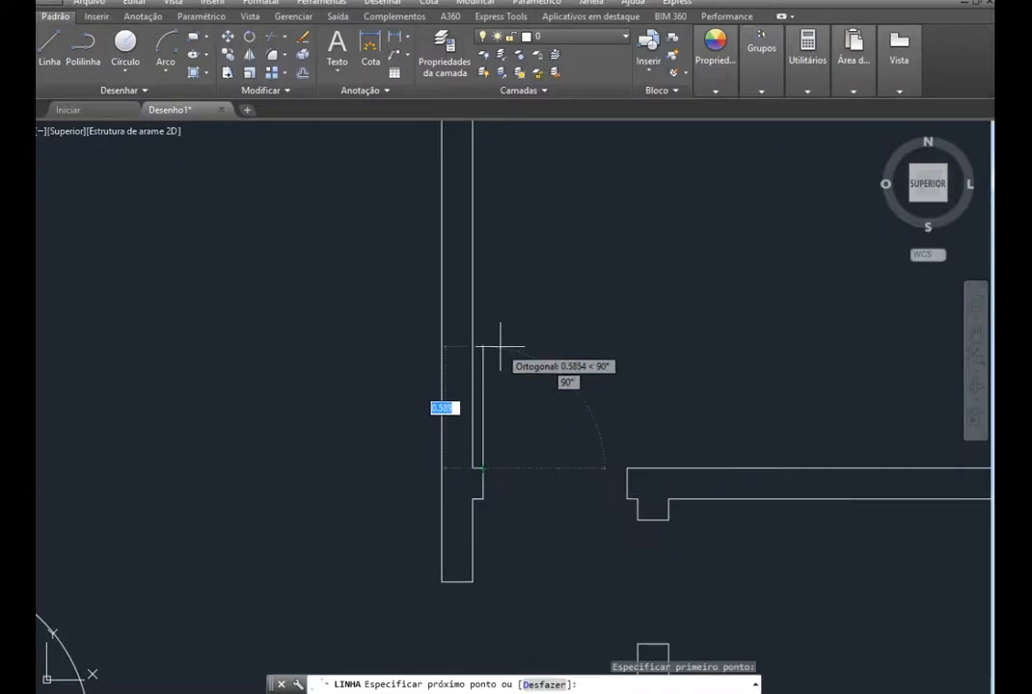
pyautogui.write('0.7')
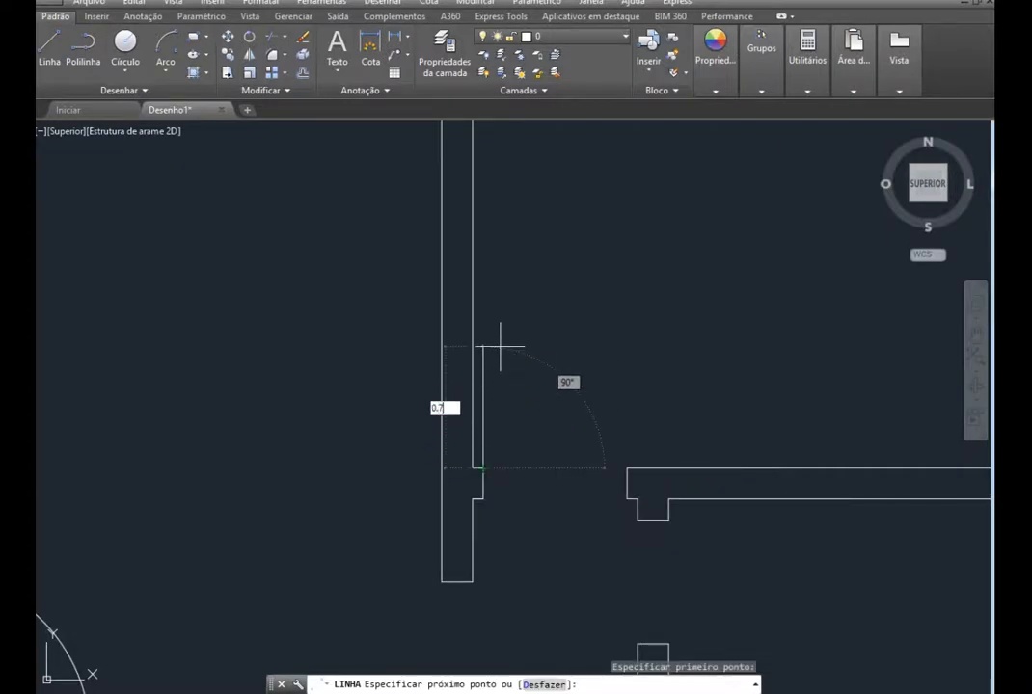
pyautogui.press('Return')
# Complete the 0.7 door leaf with a 0.05 end to the right and a parallel edge back down, closed at the jamb corner
pyautogui.write('0')
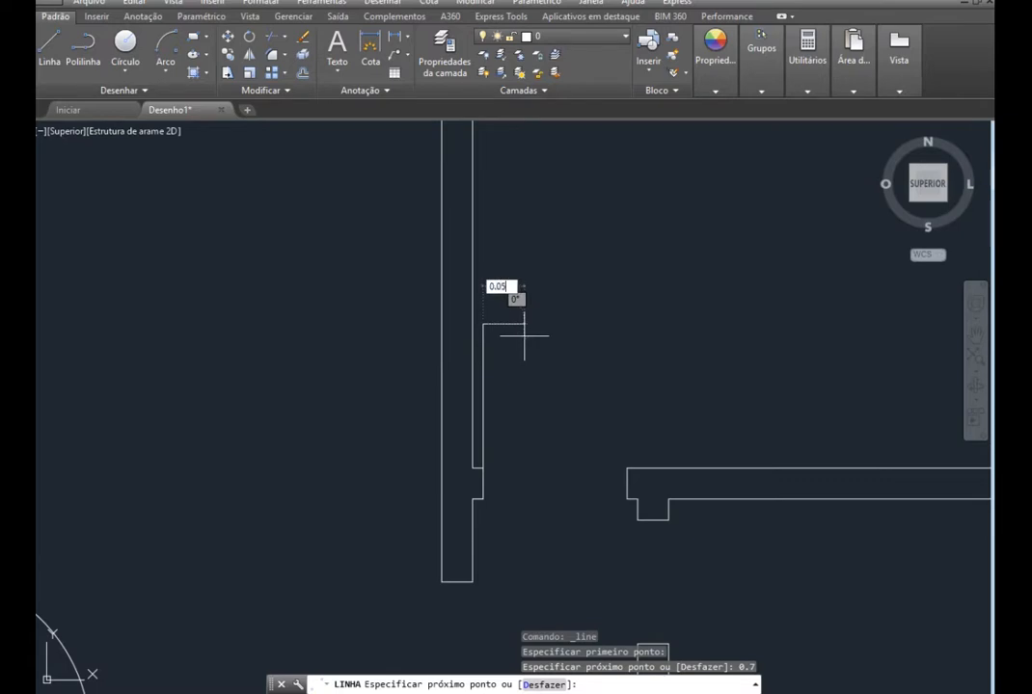
pyautogui.write('.05')
pyautogui.press('Return')
pyautogui.scroll(4, 515, 439)
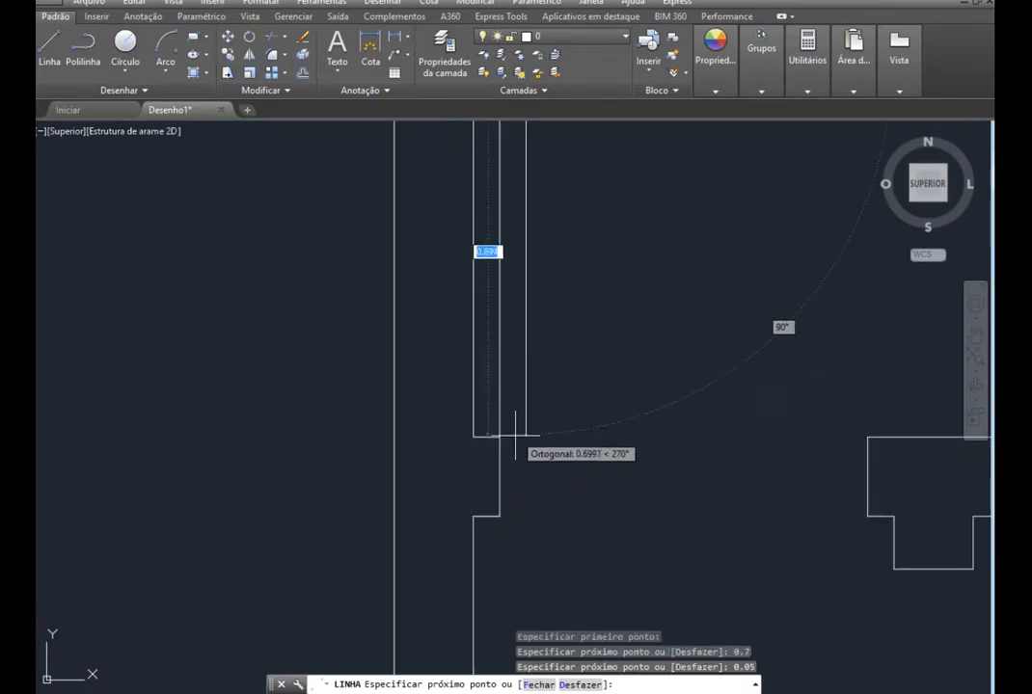
pyautogui.click(526, 437)
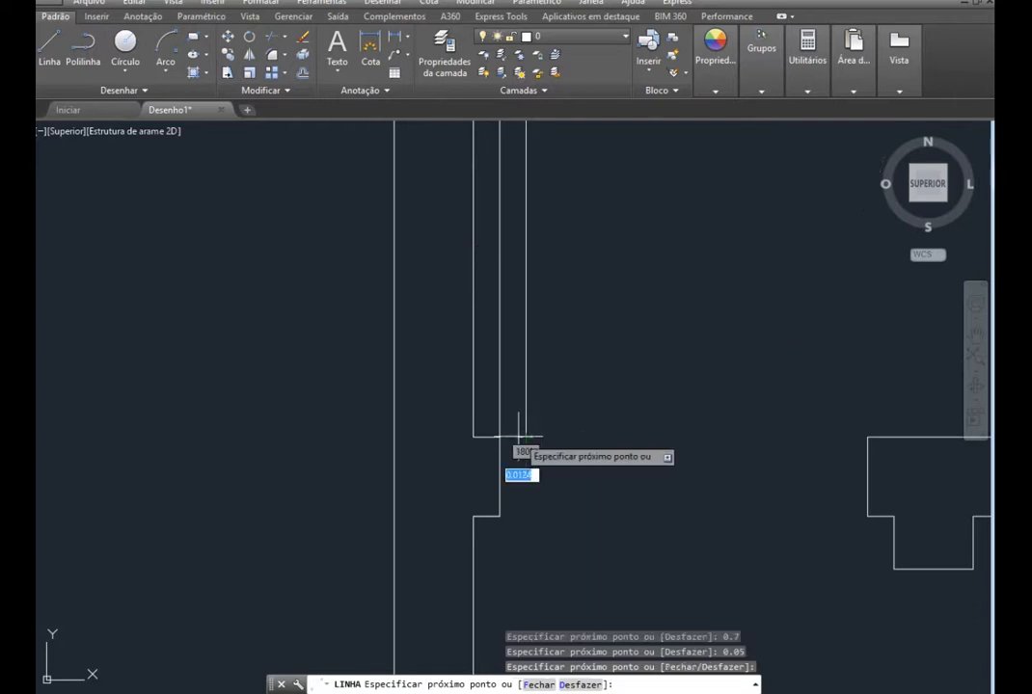
pyautogui.press('Escape')
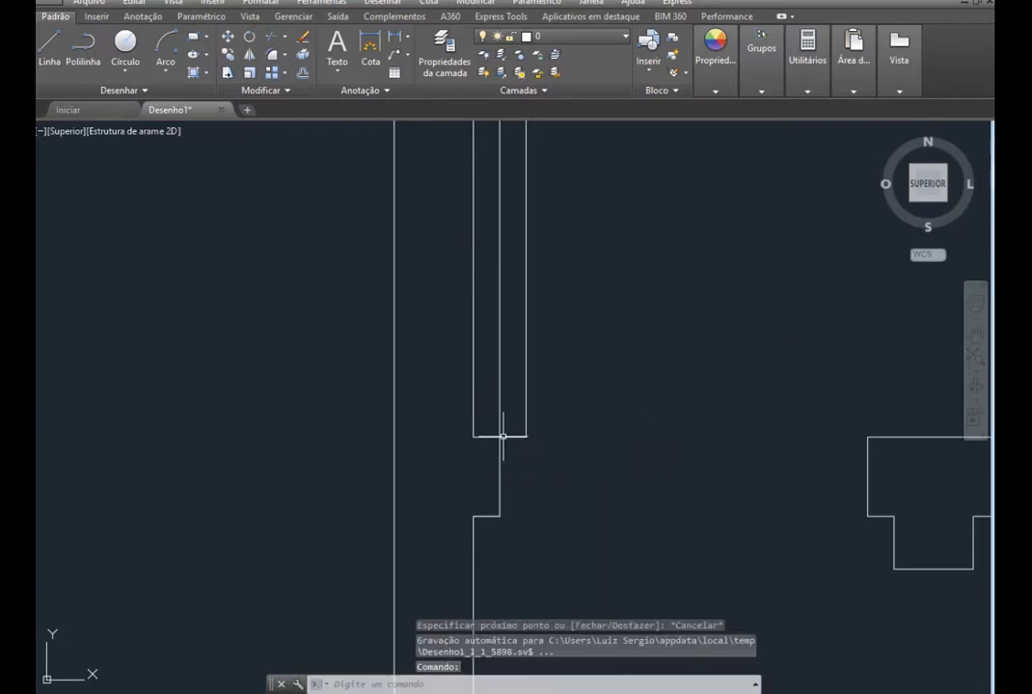
# Draw the door swing as a start-centre-end arc from the right jamb's upper corner, centred on the left jamb corner, to the leaf's upper-left corner
pyautogui.scroll(-4, 530, 450)
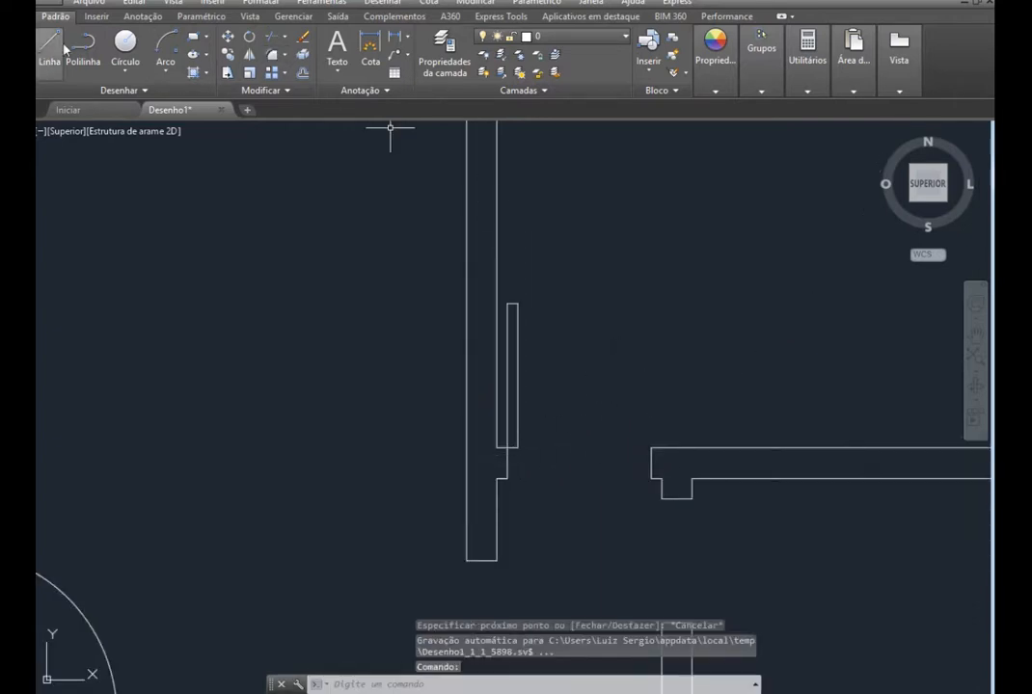
pyautogui.click(166, 44)
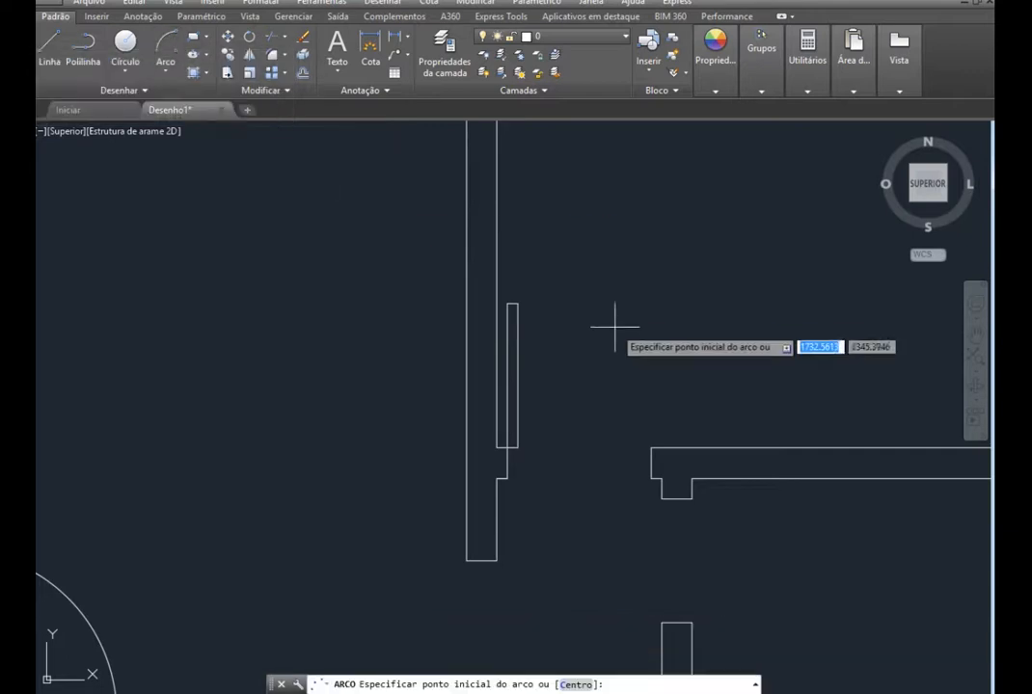
pyautogui.click(649, 447)
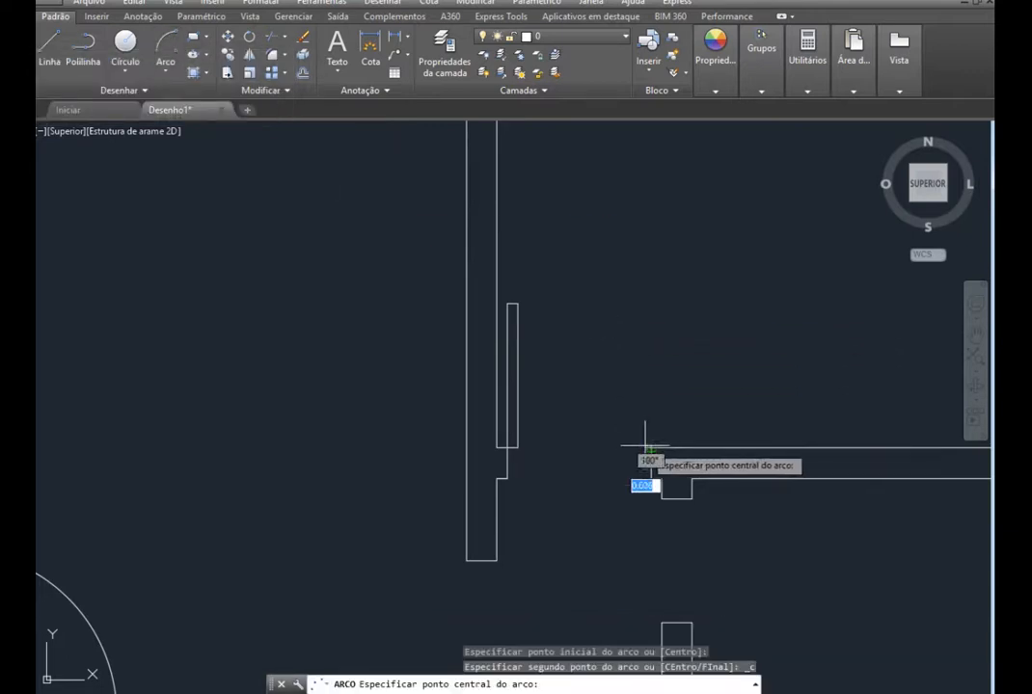
pyautogui.click(506, 447)
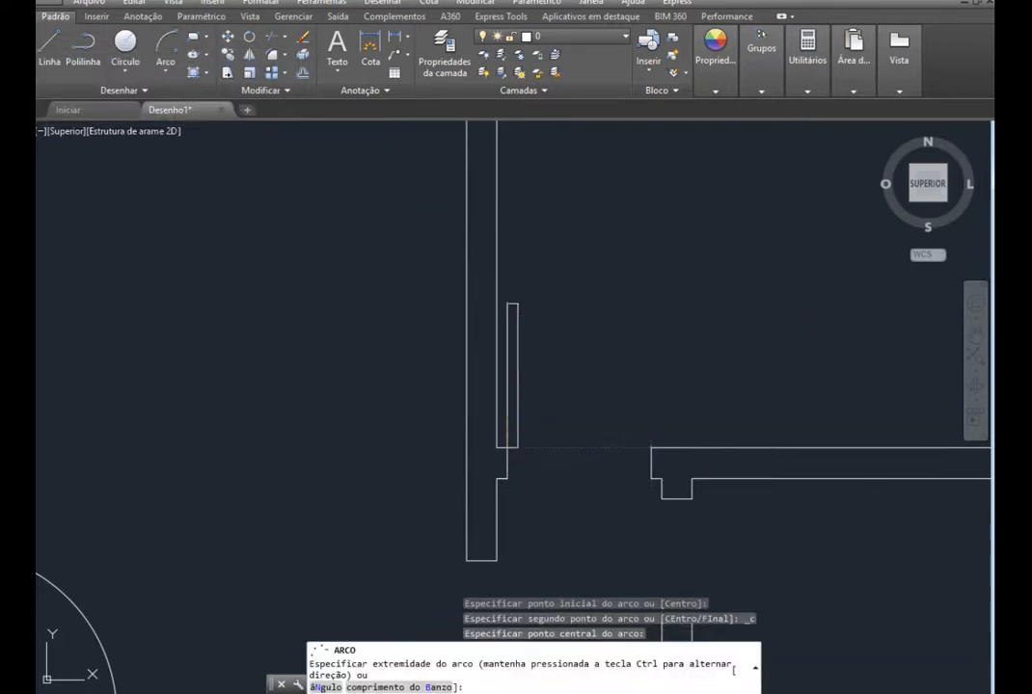
pyautogui.click(508, 304)
pyautogui.press('Escape')
# Delete the short horizontal line closing the upper end of the 0.7 door leaf
pyautogui.scroll(8, 552, 295)
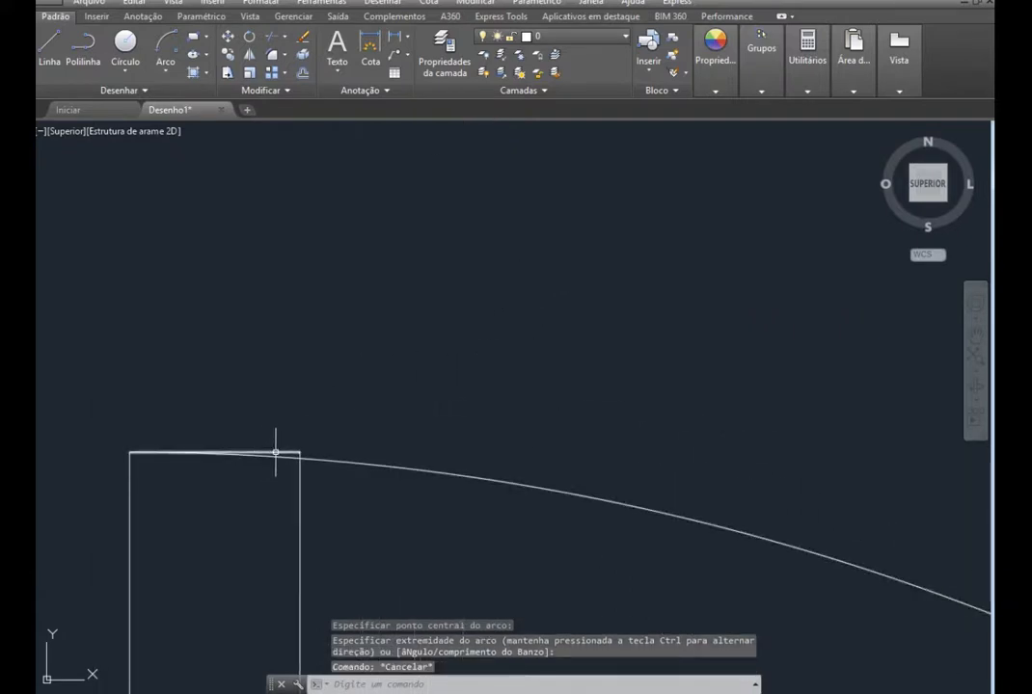
pyautogui.click(275, 450)
pyautogui.press('Delete')
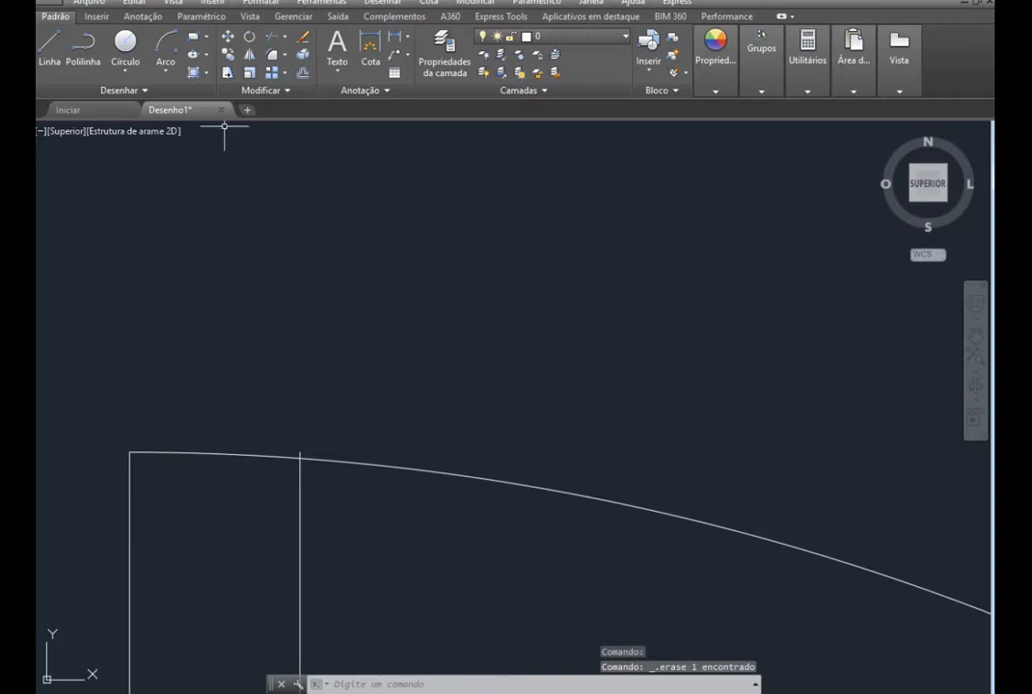
# Trim the tip of the 0.7 door leaf's right edge that projects beyond the swing arc
pyautogui.click(270, 37)
pyautogui.press('Return')
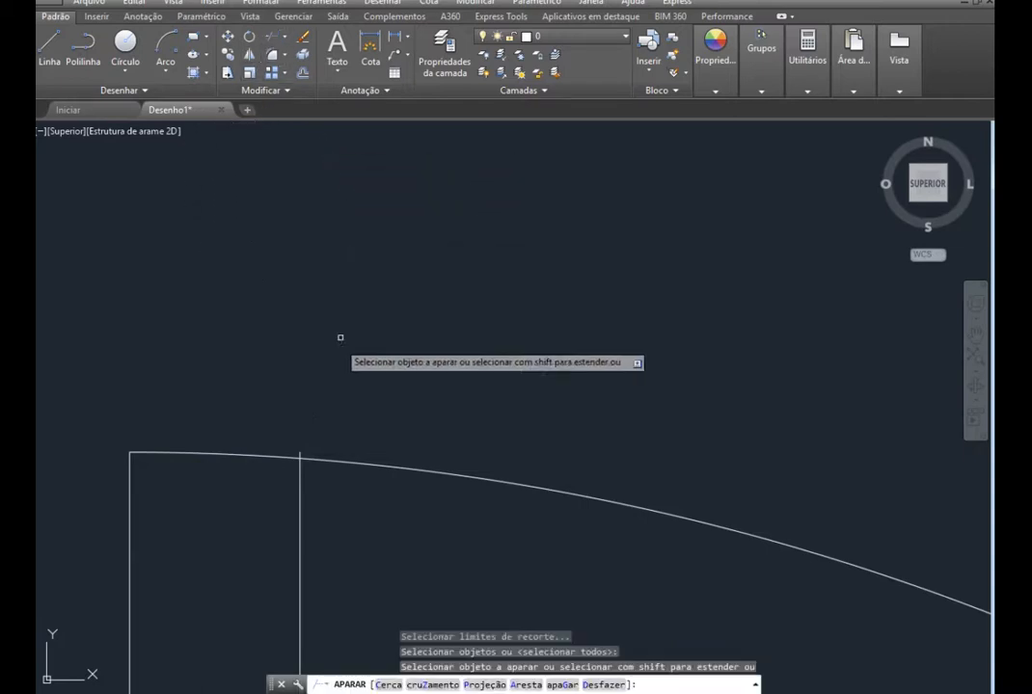
pyautogui.scroll(3, 290, 422)
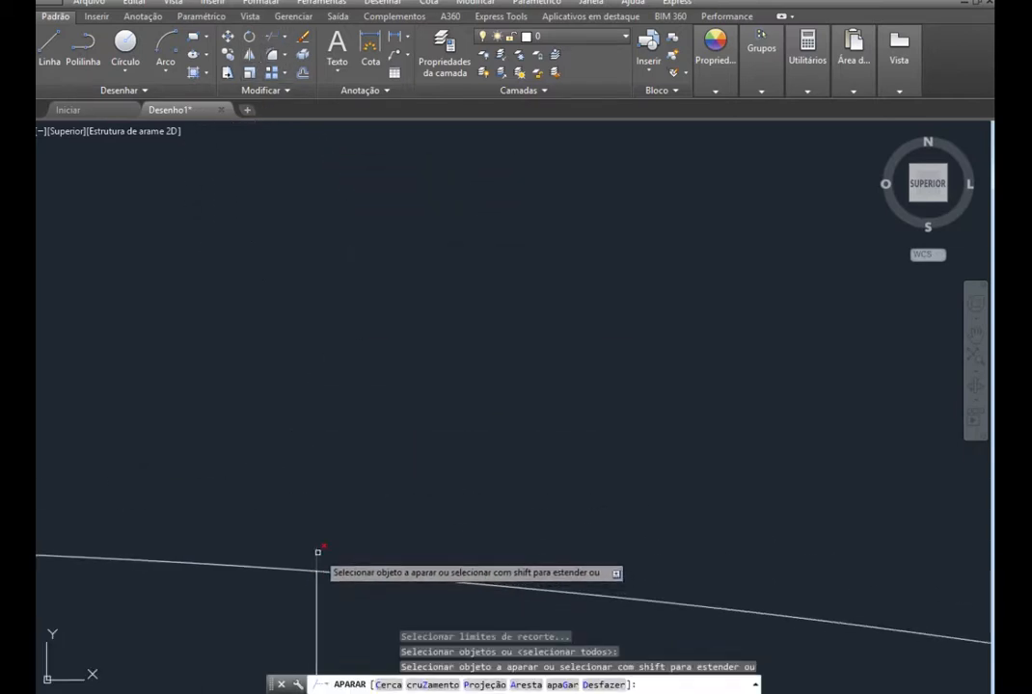
pyautogui.click(320, 549)
pyautogui.click(429, 421)
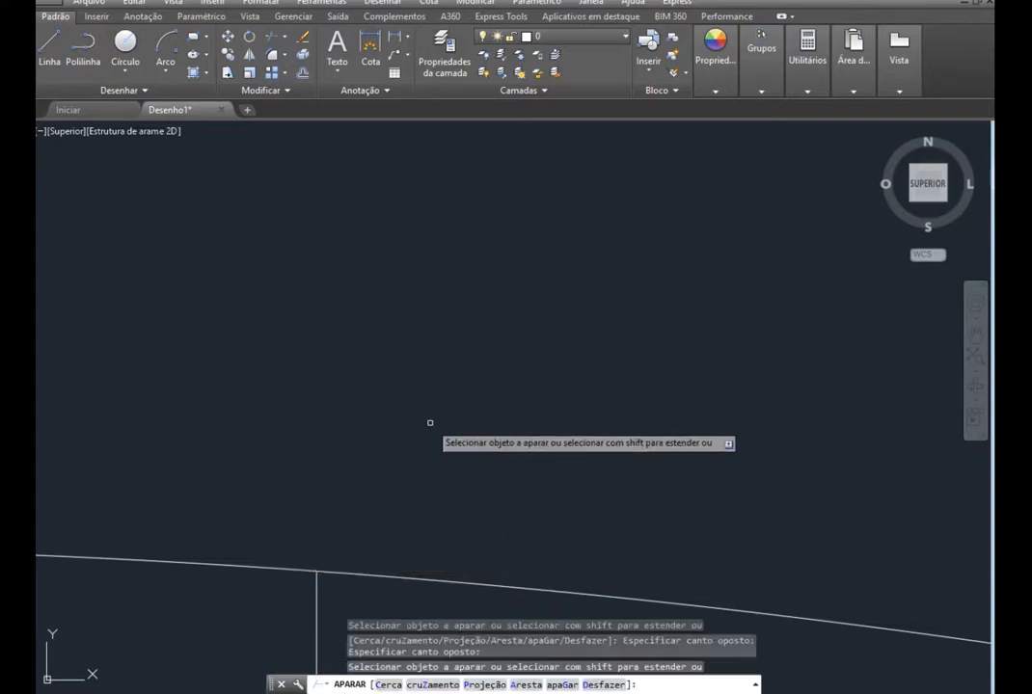
pyautogui.scroll(-5, 429, 421)
pyautogui.scroll(-6, 386, 357)
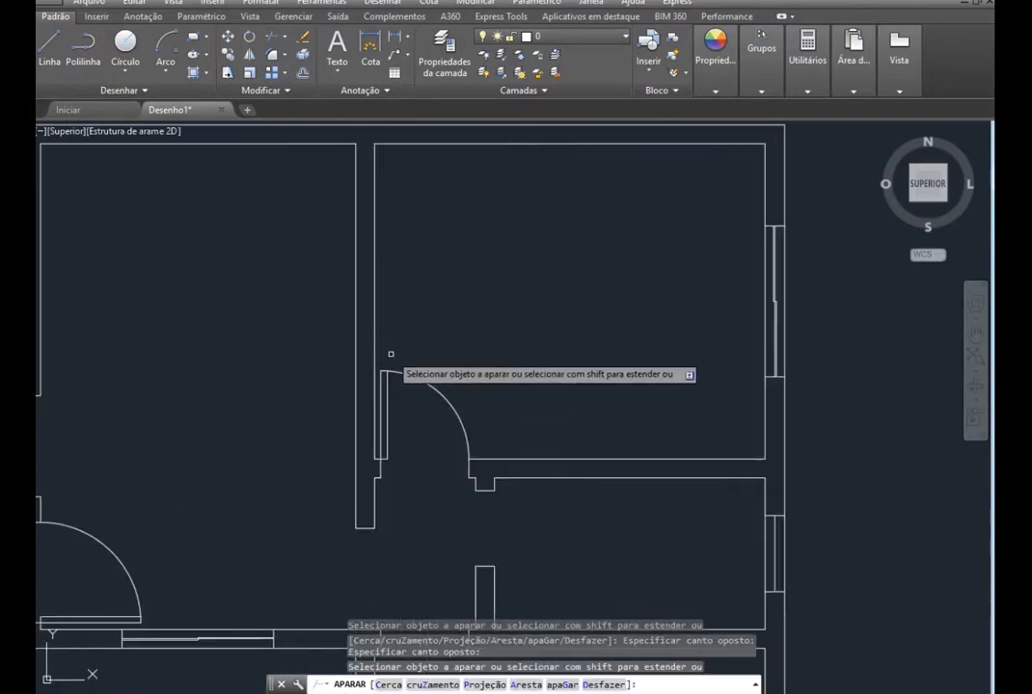
pyautogui.scroll(4, 408, 456)
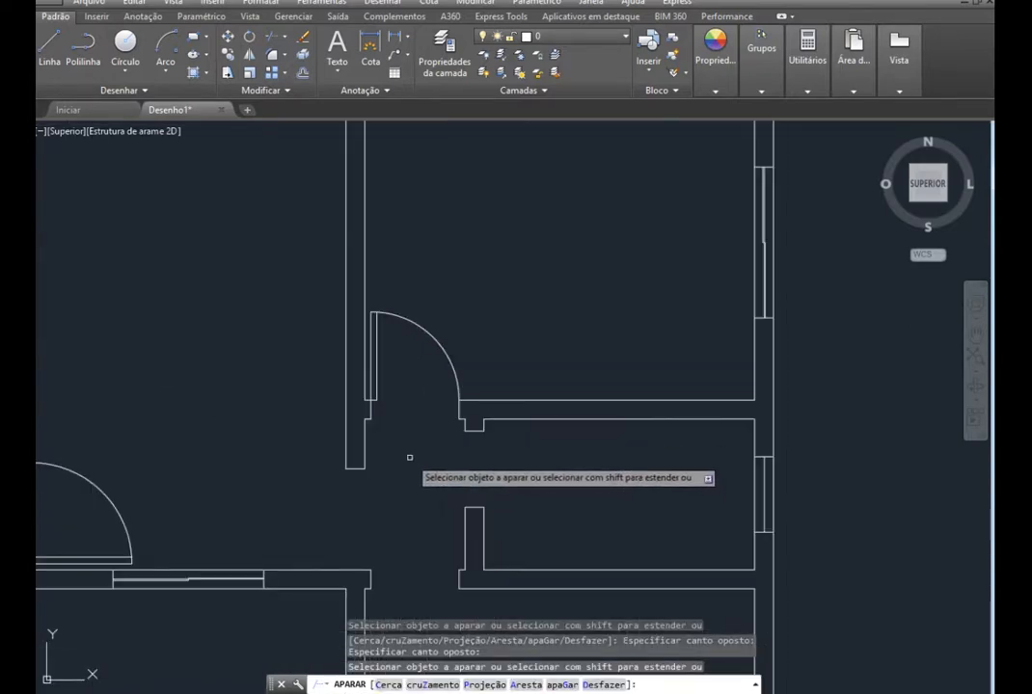
pyautogui.press('Escape')
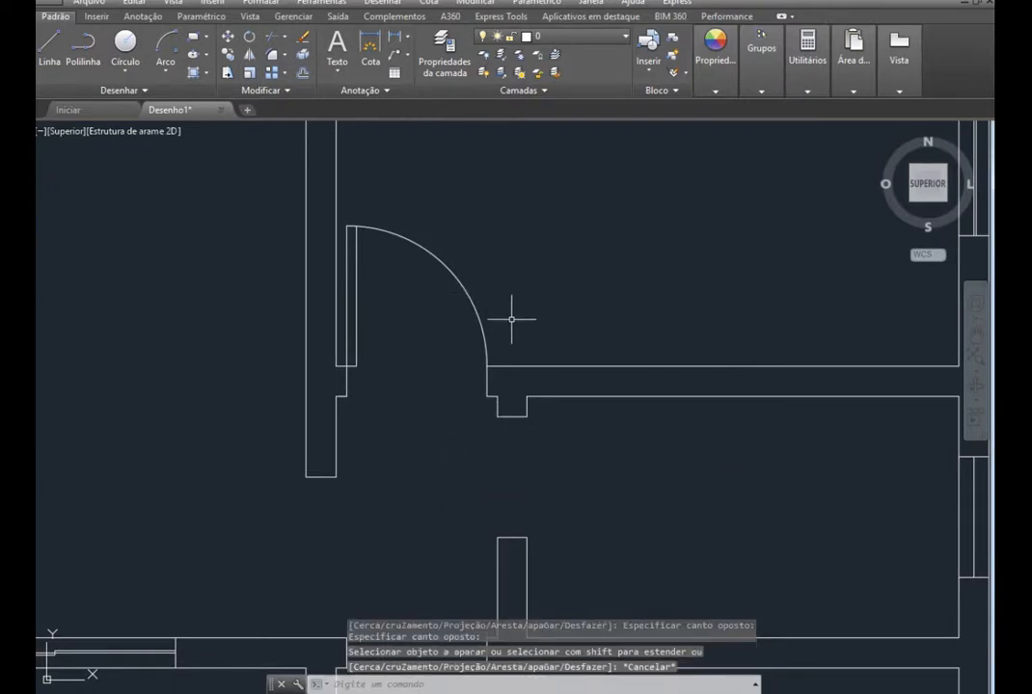
# Define a block named PORTA 70 CM from the door leaf and swing arc, with its base point at the leaf's lower-left corner
pyautogui.moveTo(680, 53)
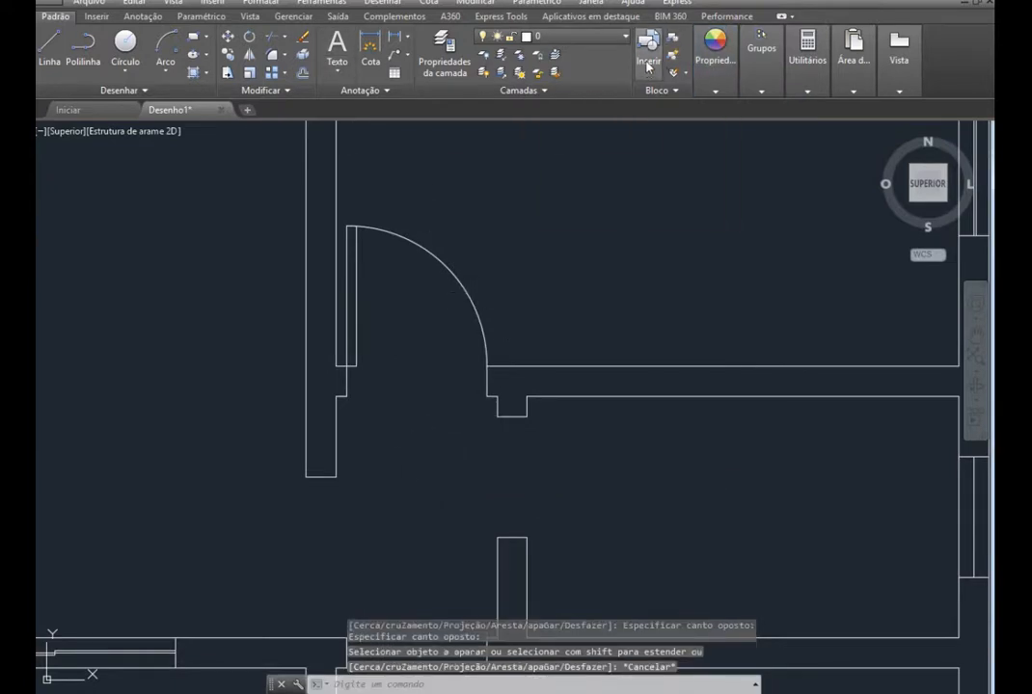
pyautogui.click(672, 37)
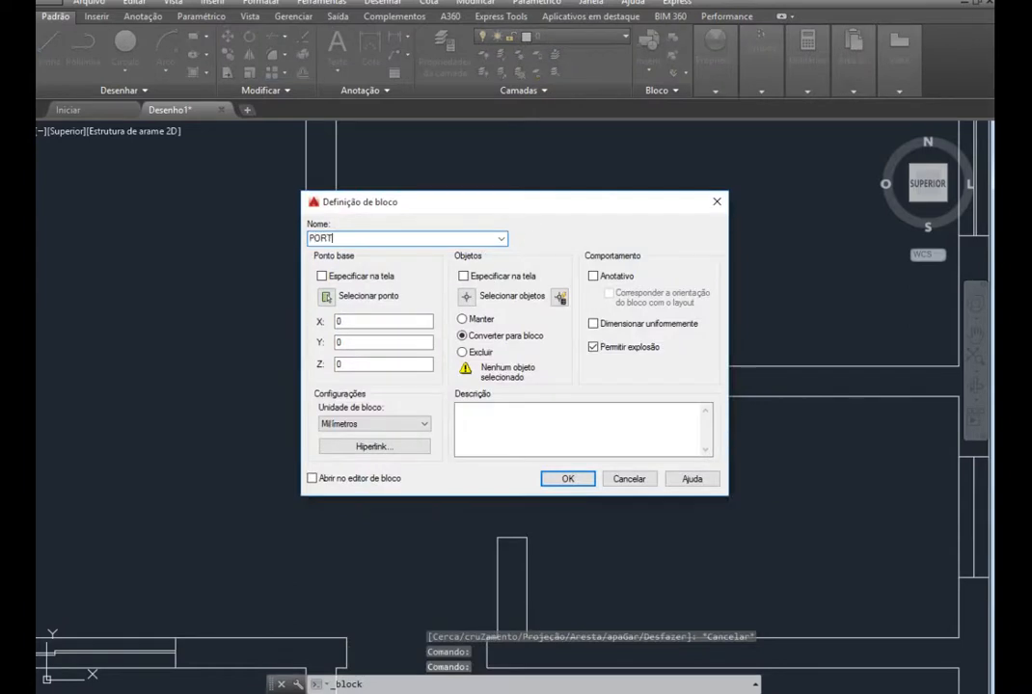
pyautogui.write('PORTA 70 CM')
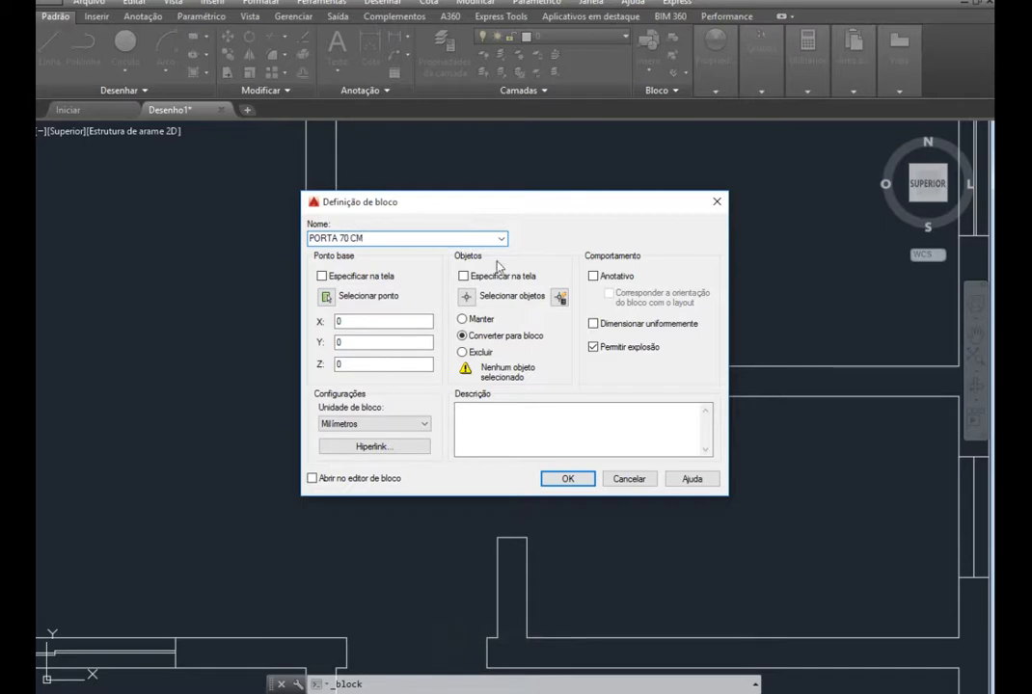
pyautogui.click(473, 295)
pyautogui.click(487, 321)
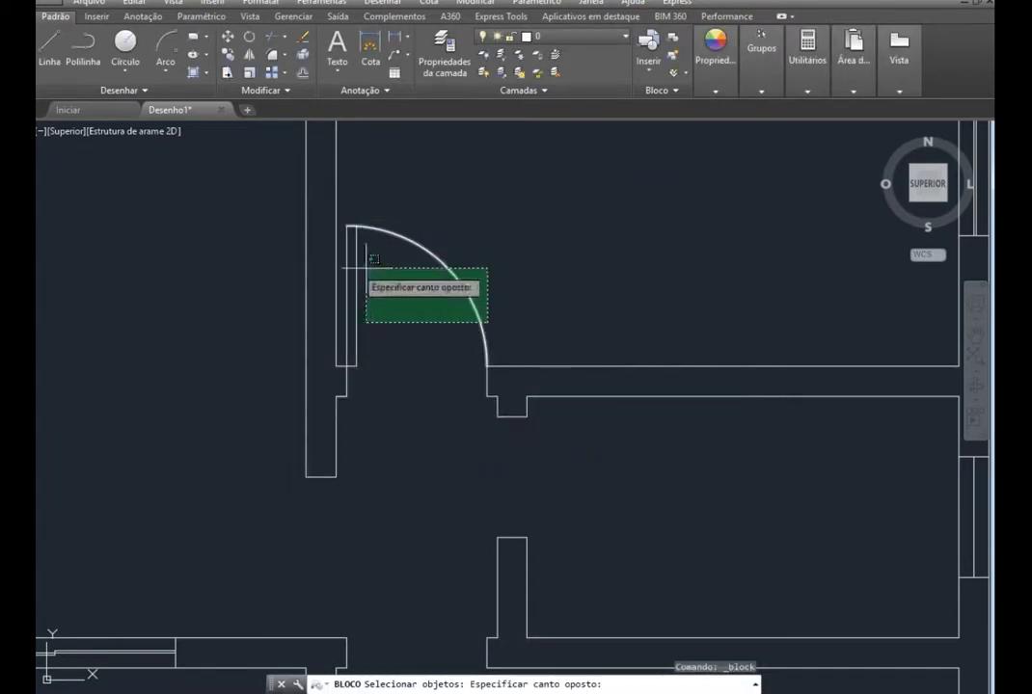
pyautogui.click(349, 237)
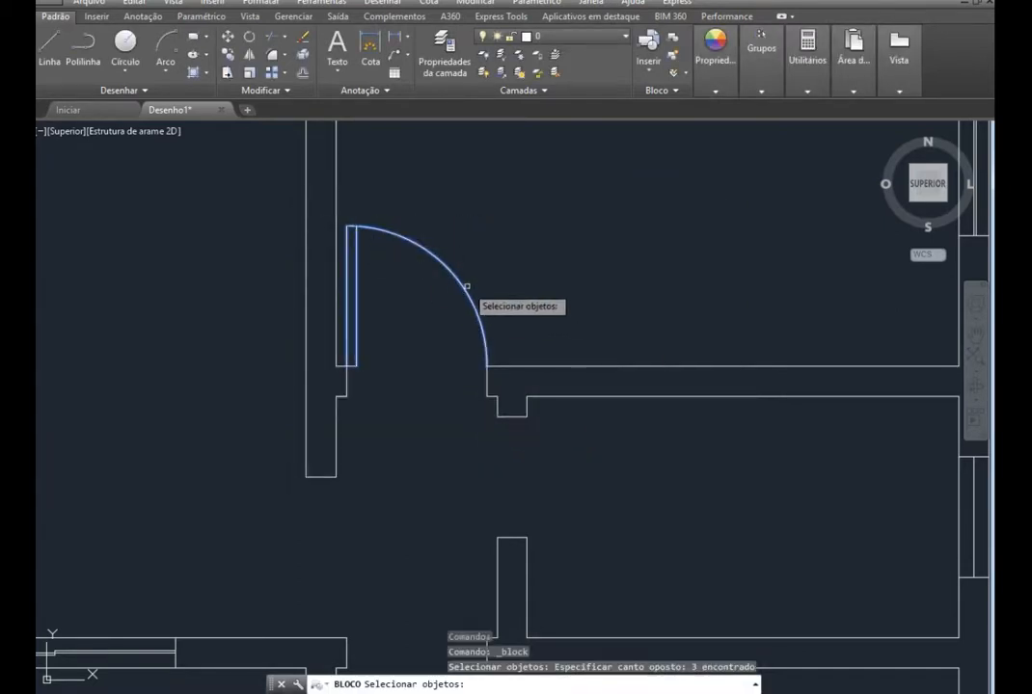
pyautogui.press('Return')
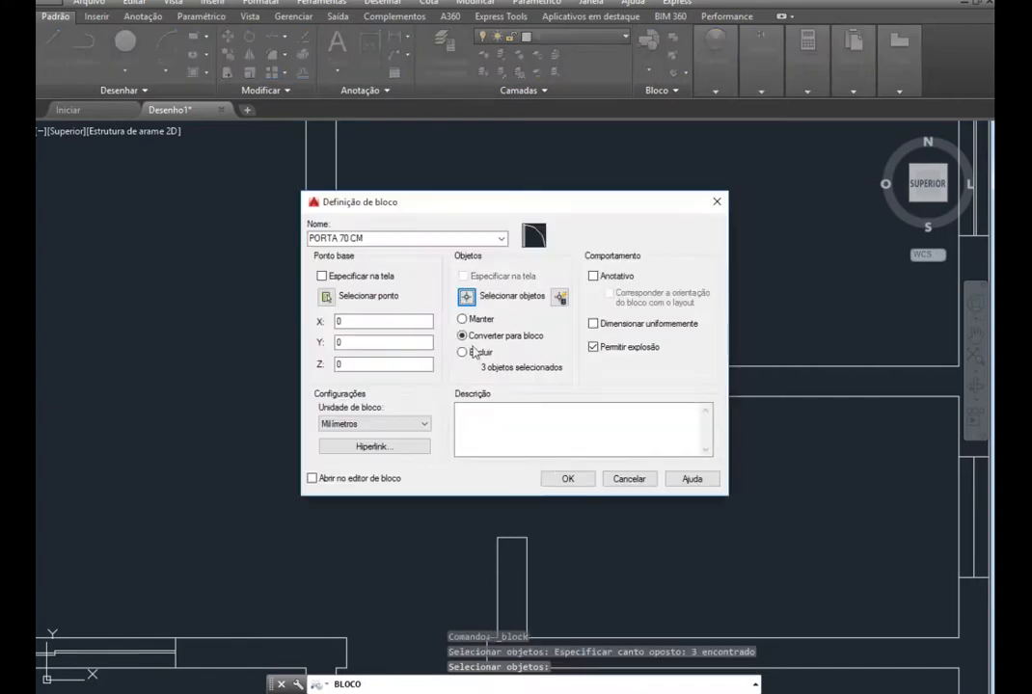
pyautogui.click(325, 293)
pyautogui.click(342, 366)
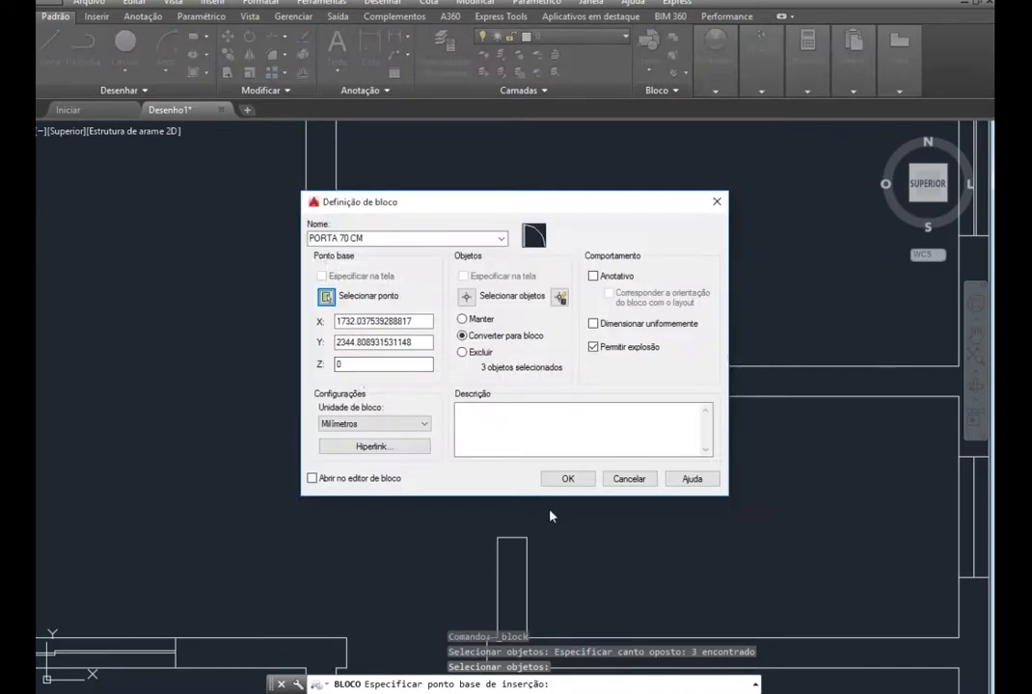
pyautogui.click(553, 479)
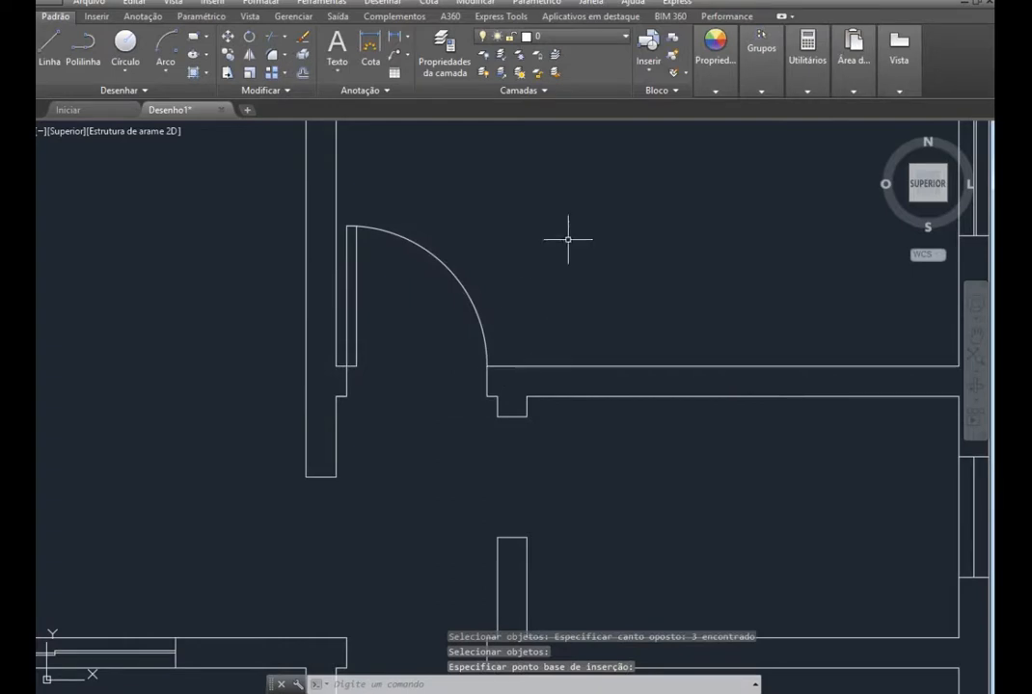
# Insert a copy of the PORTA 70 CM block in the empty space below the entrance wall, outside the plan
pyautogui.click(649, 70)
pyautogui.click(608, 185)
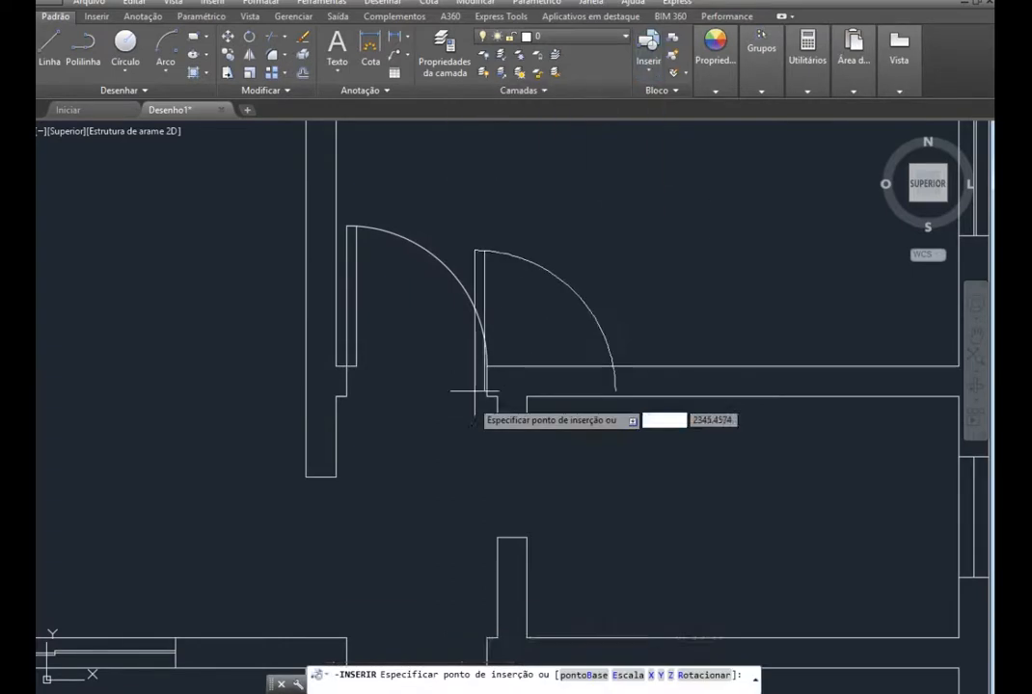
pyautogui.scroll(-8, 545, 280)
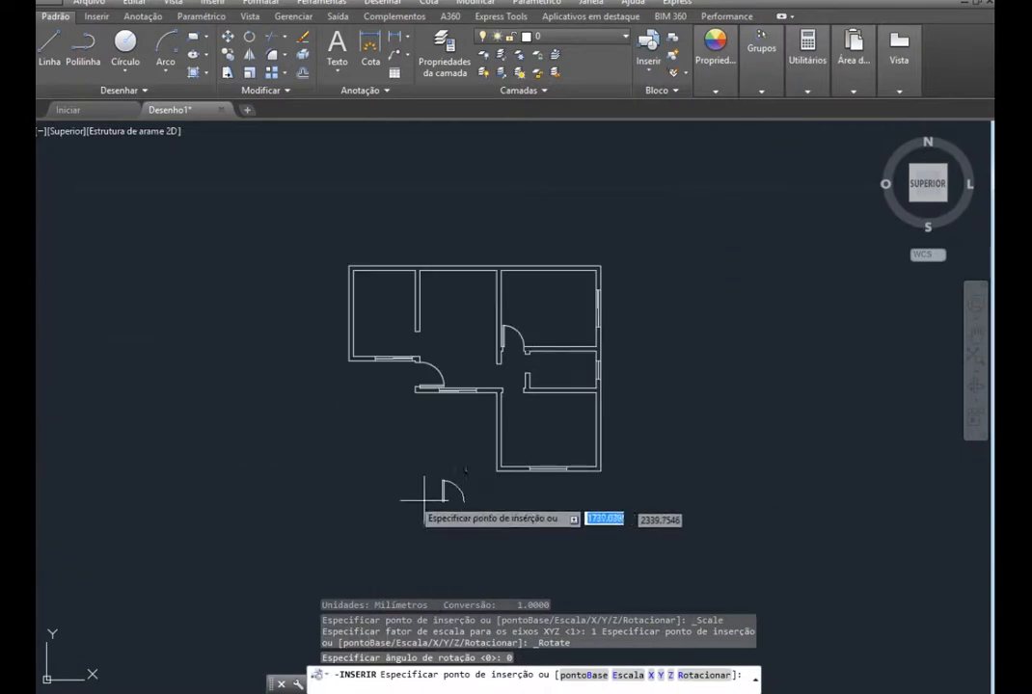
pyautogui.click(437, 457)
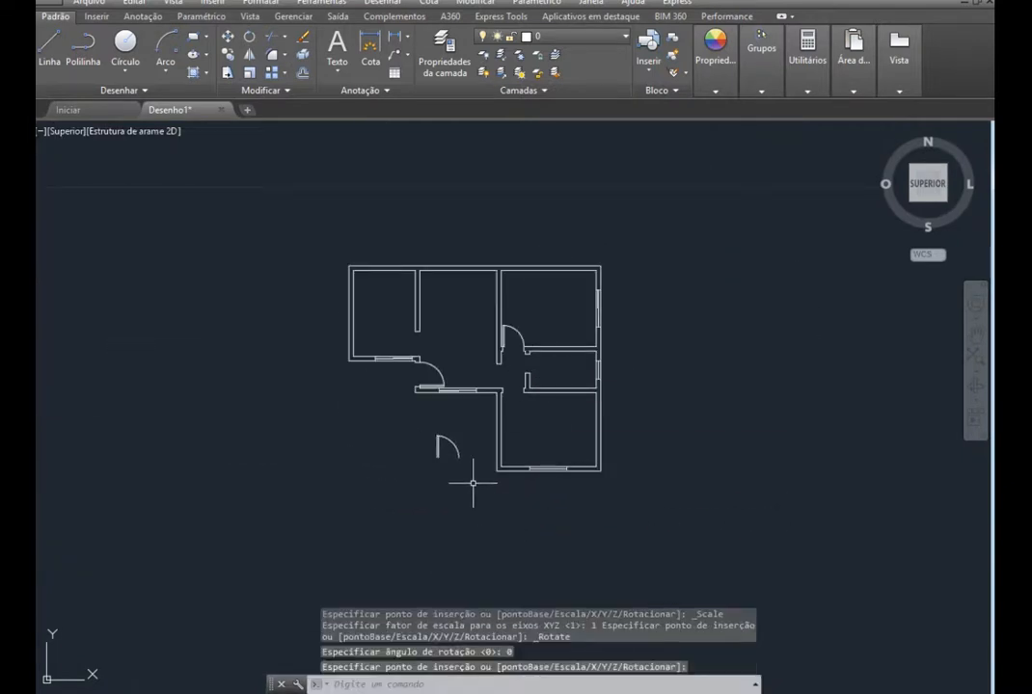
pyautogui.scroll(3, 470, 475)
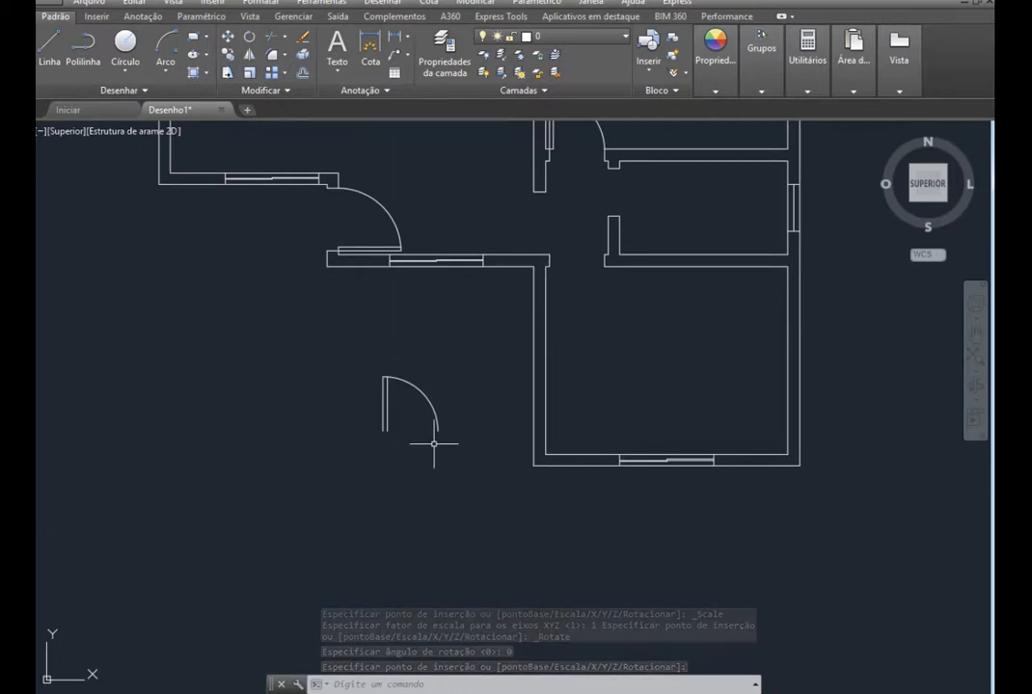
pyautogui.click(462, 461)
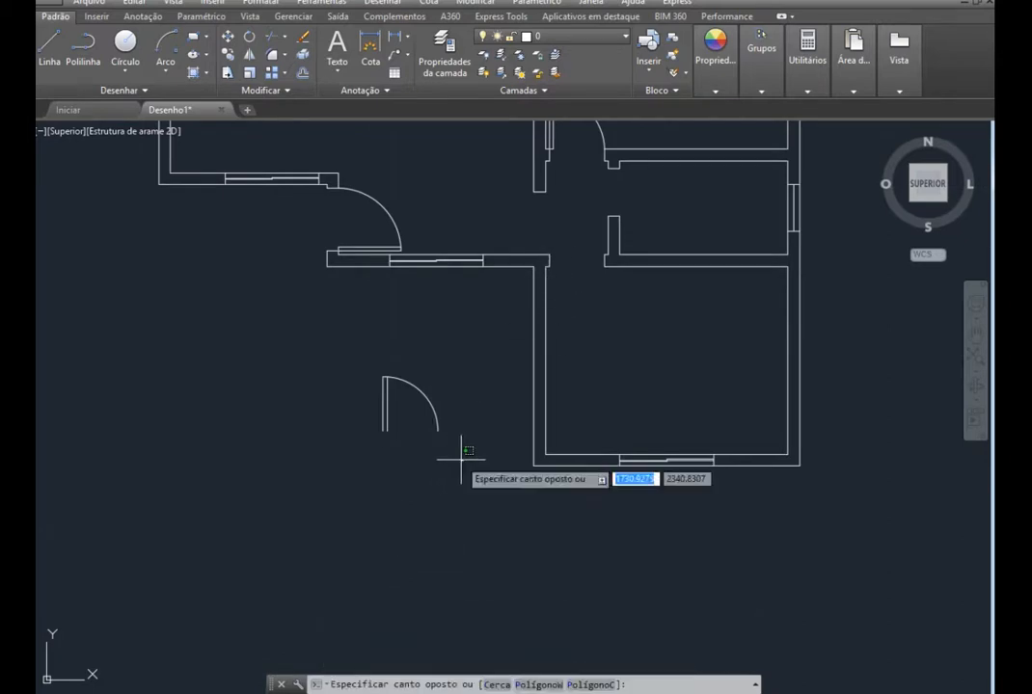
pyautogui.click(351, 368)
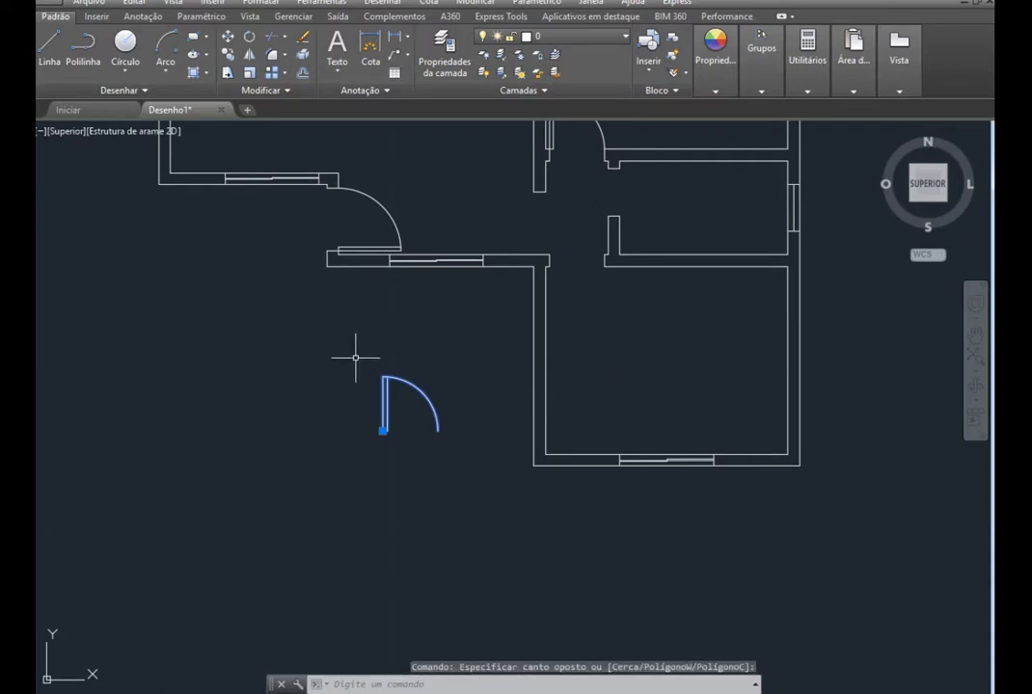
pyautogui.press('Escape')
pyautogui.press('Escape')
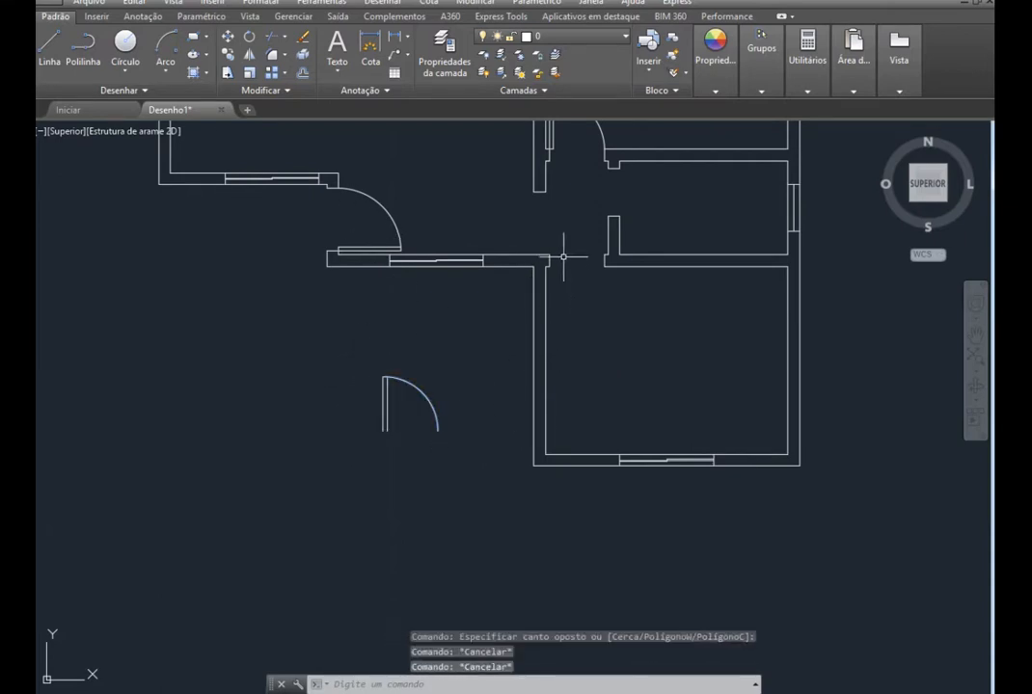
# Rotate the loose PORTA 70 CM block half a turn about its lower-left leaf corner
pyautogui.click(452, 455)
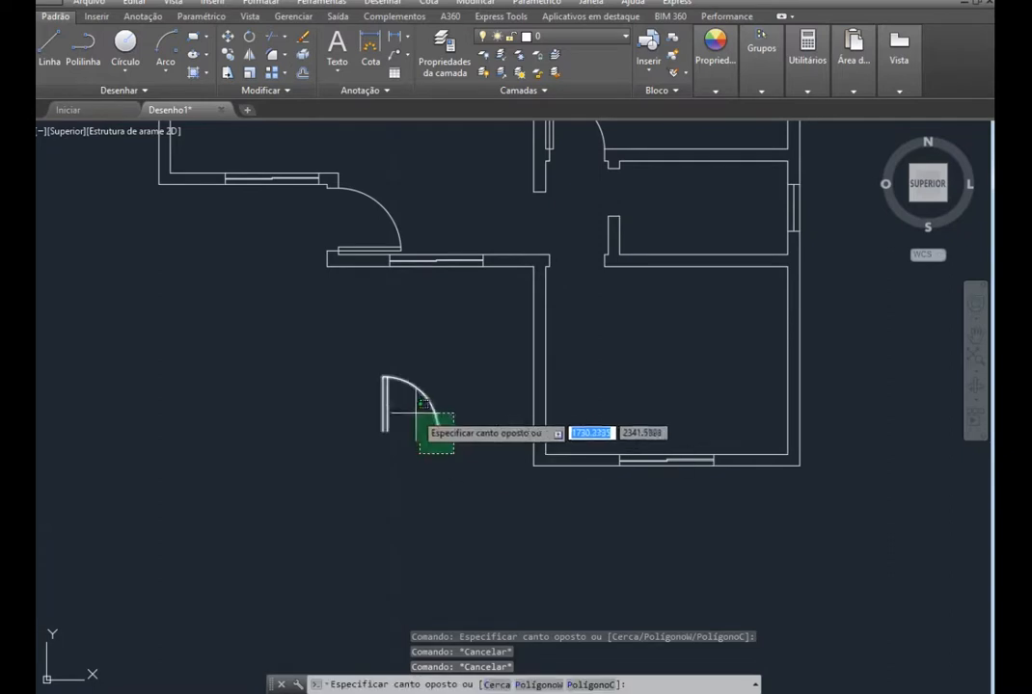
pyautogui.click(357, 360)
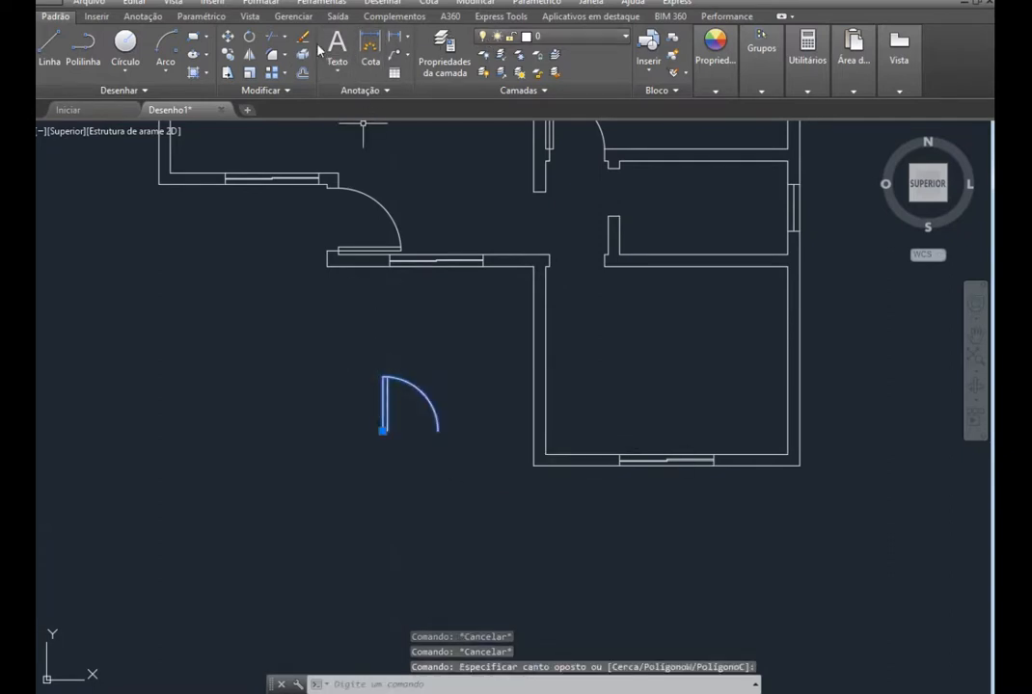
pyautogui.click(251, 37)
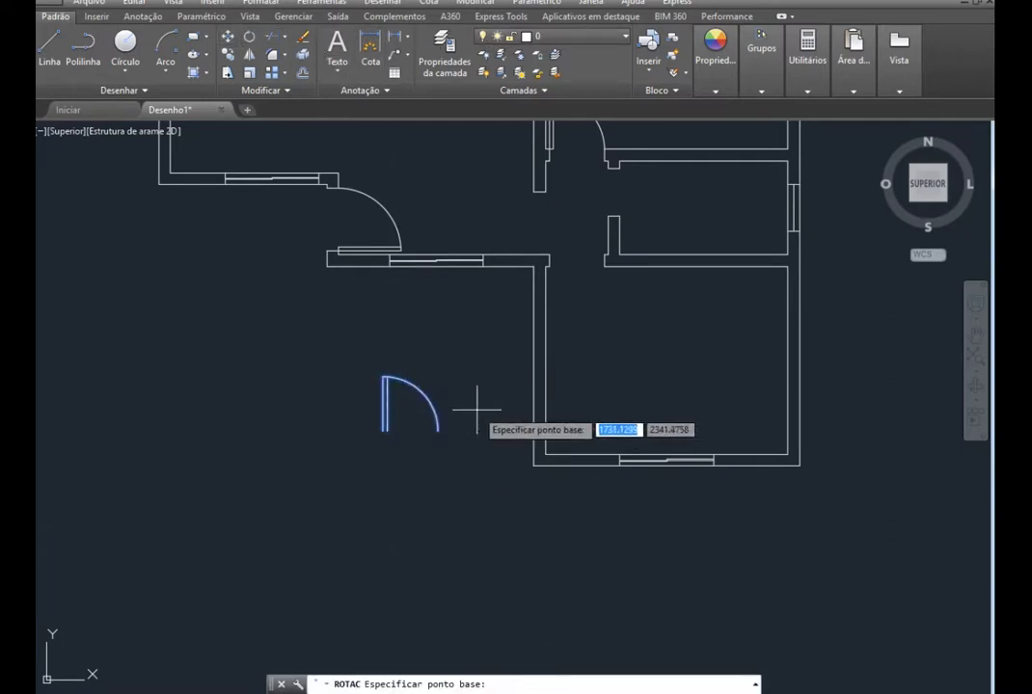
pyautogui.click(383, 431)
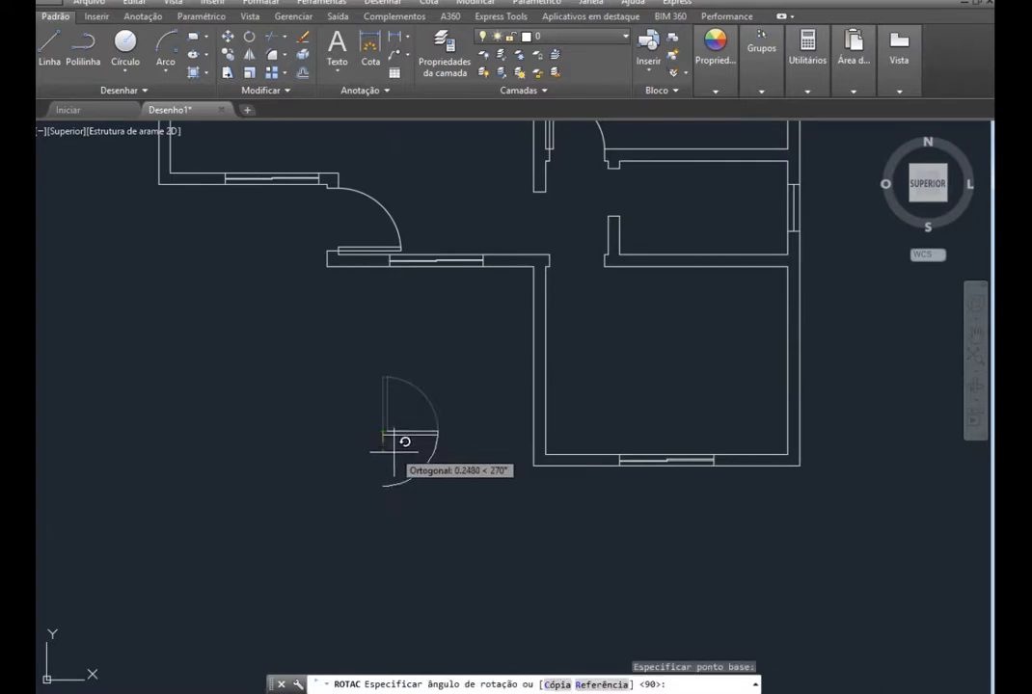
pyautogui.click(336, 453)
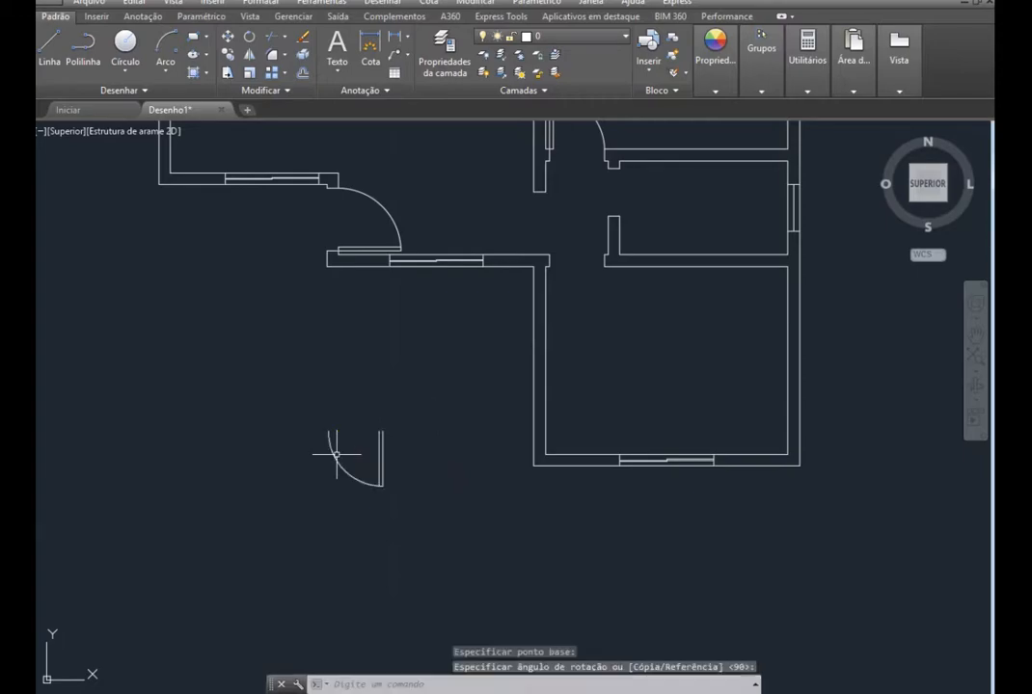
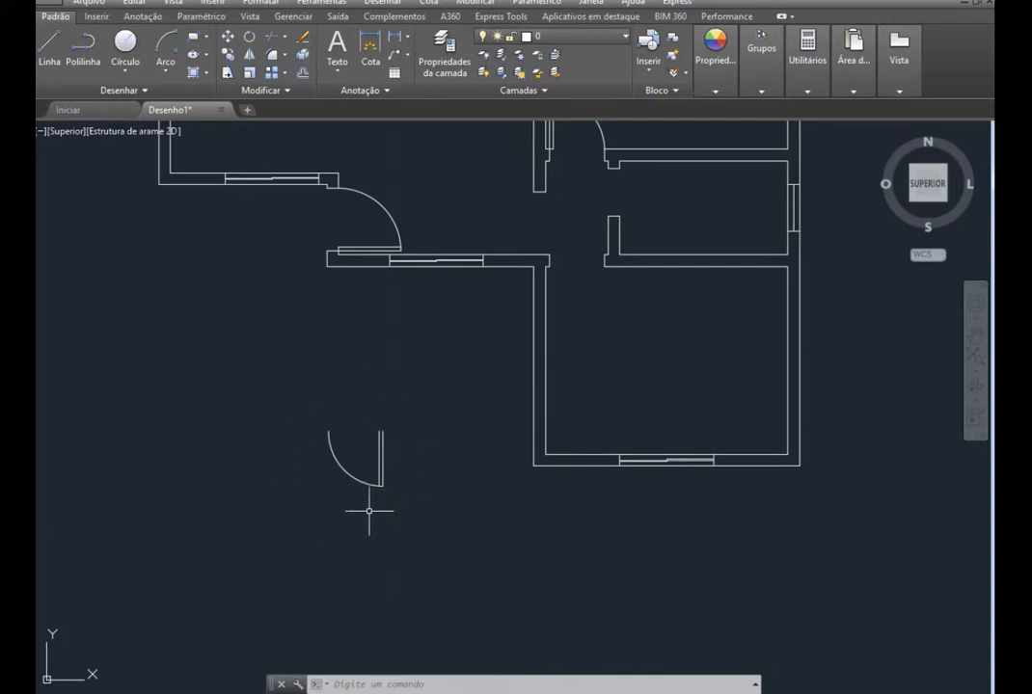
# Undo the rotation of the loose door block
pyautogui.hotkey('ctrl', 'z')
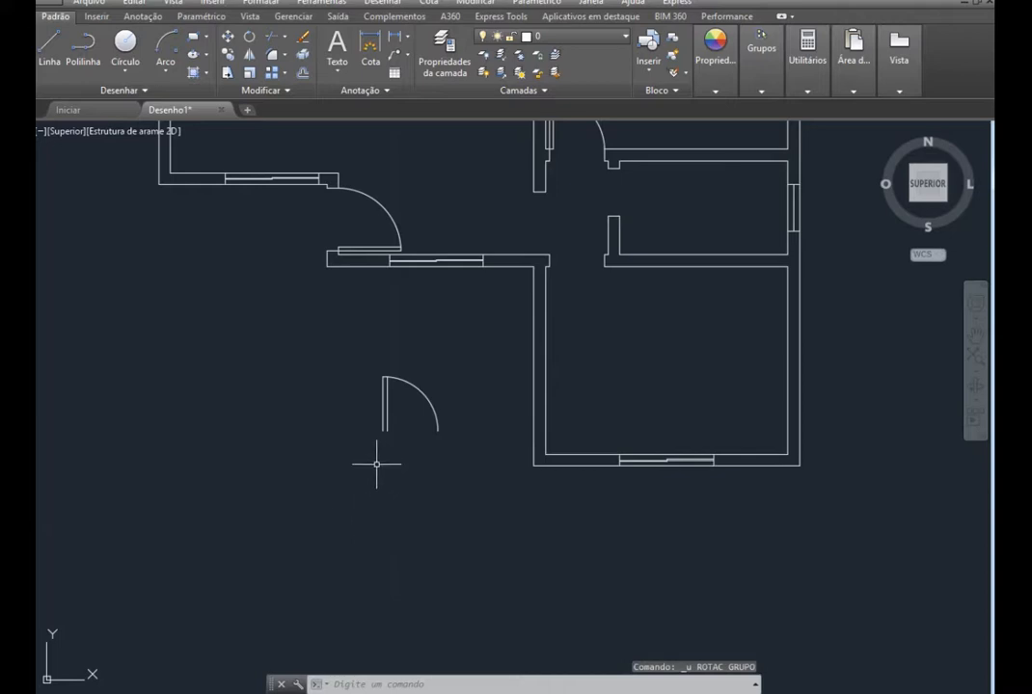
pyautogui.click(462, 455)
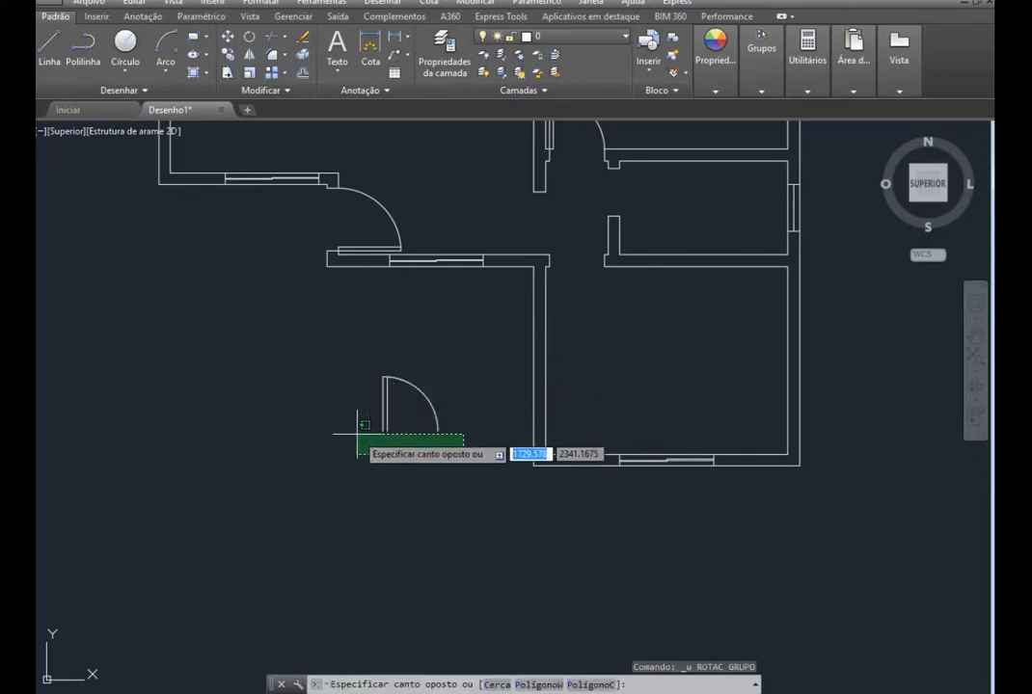
pyautogui.press('Escape')
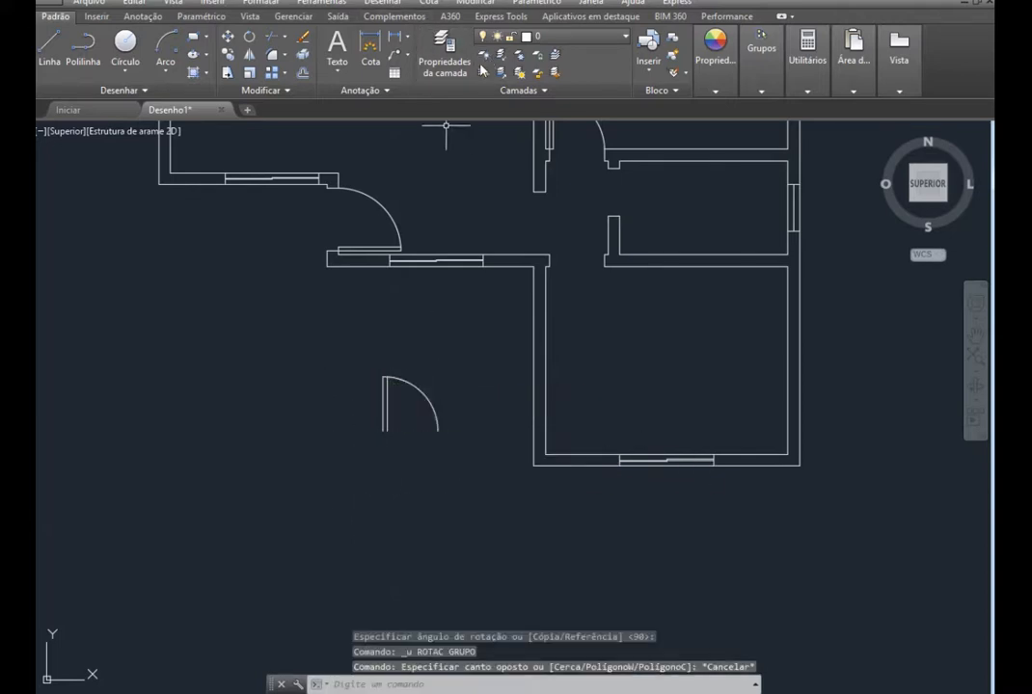
# Mirror the loose PORTA 70 CM block downward about a horizontal line through its lower-left leaf corner, and delete the original
pyautogui.click(249, 54)
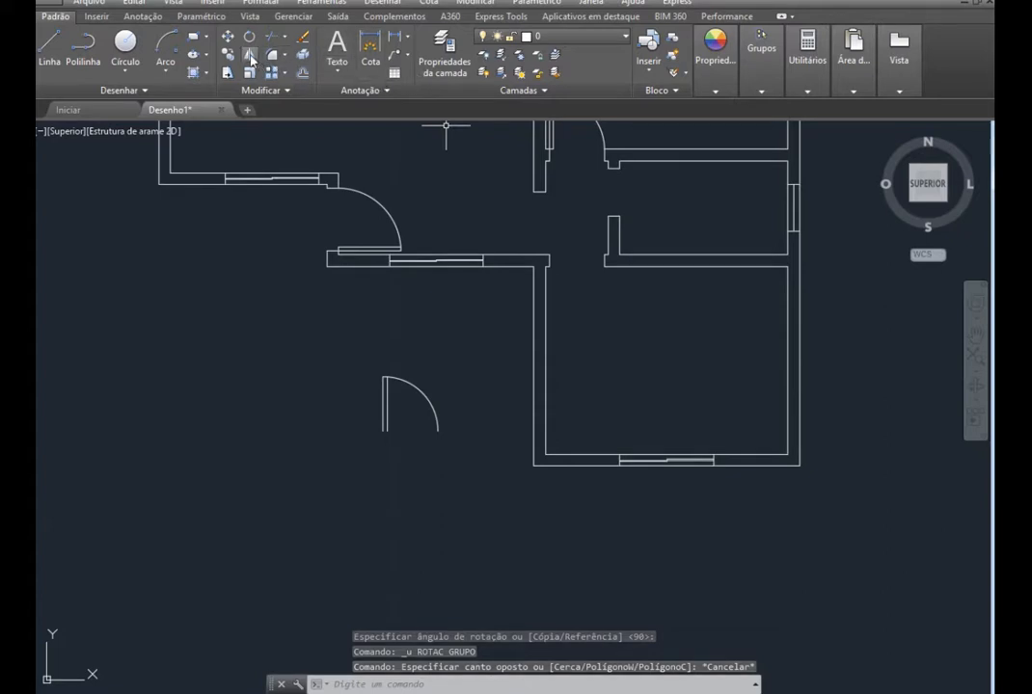
pyautogui.click(451, 452)
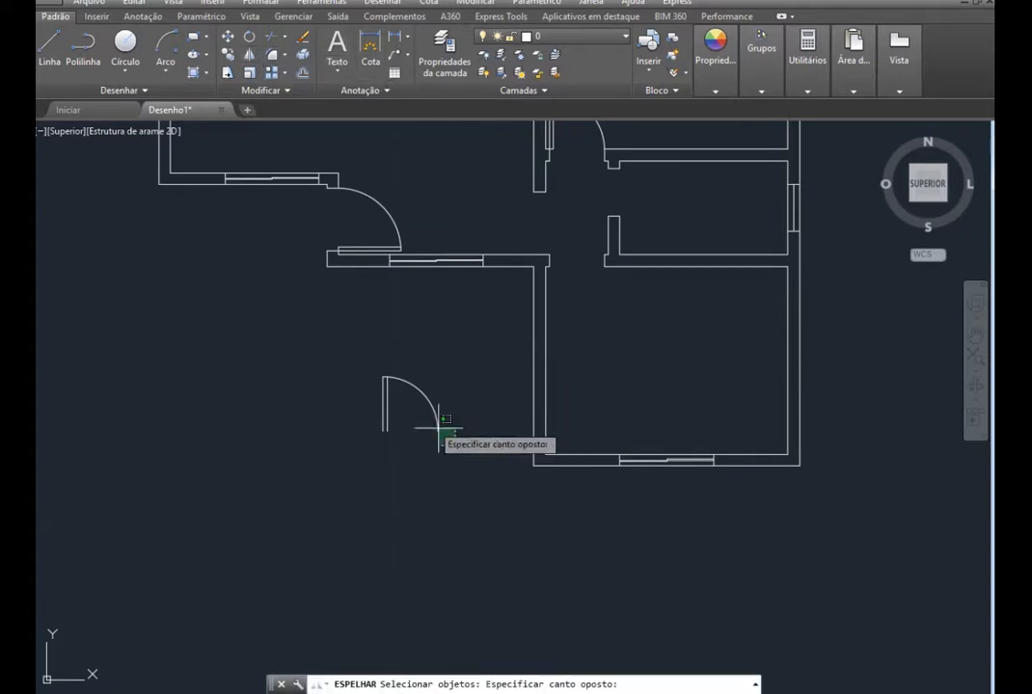
pyautogui.click(353, 364)
pyautogui.press('Return')
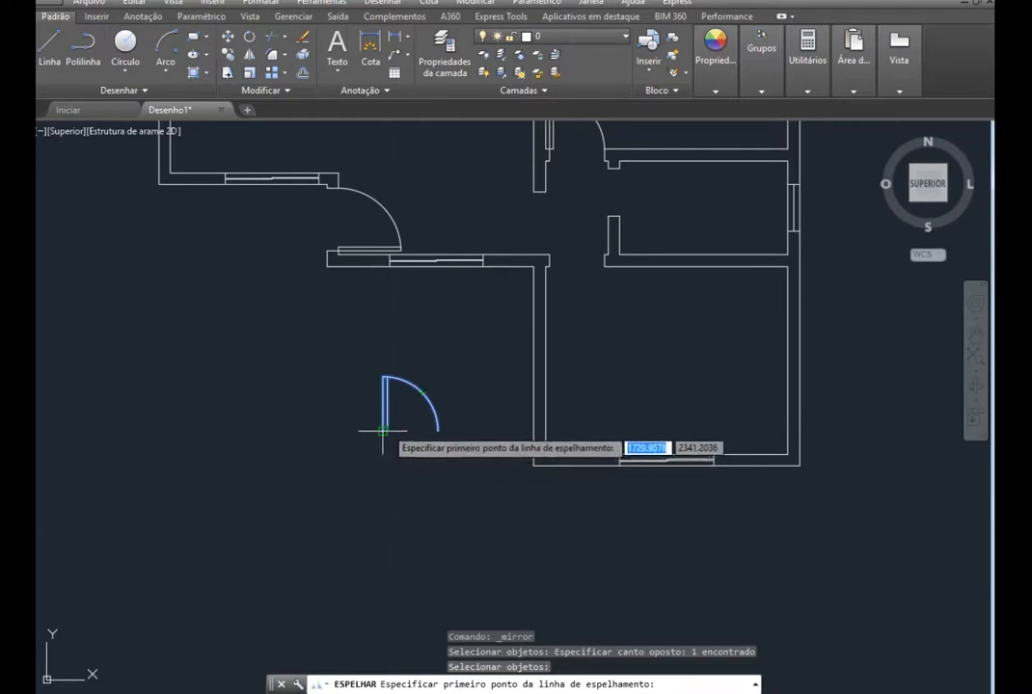
pyautogui.click(383, 431)
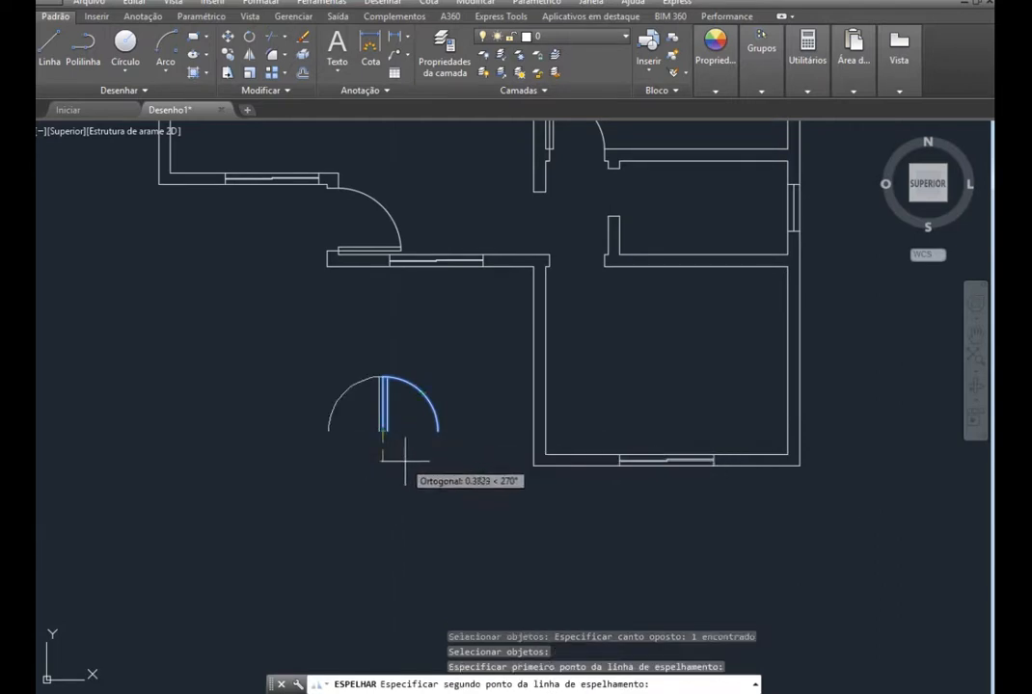
pyautogui.click(471, 444)
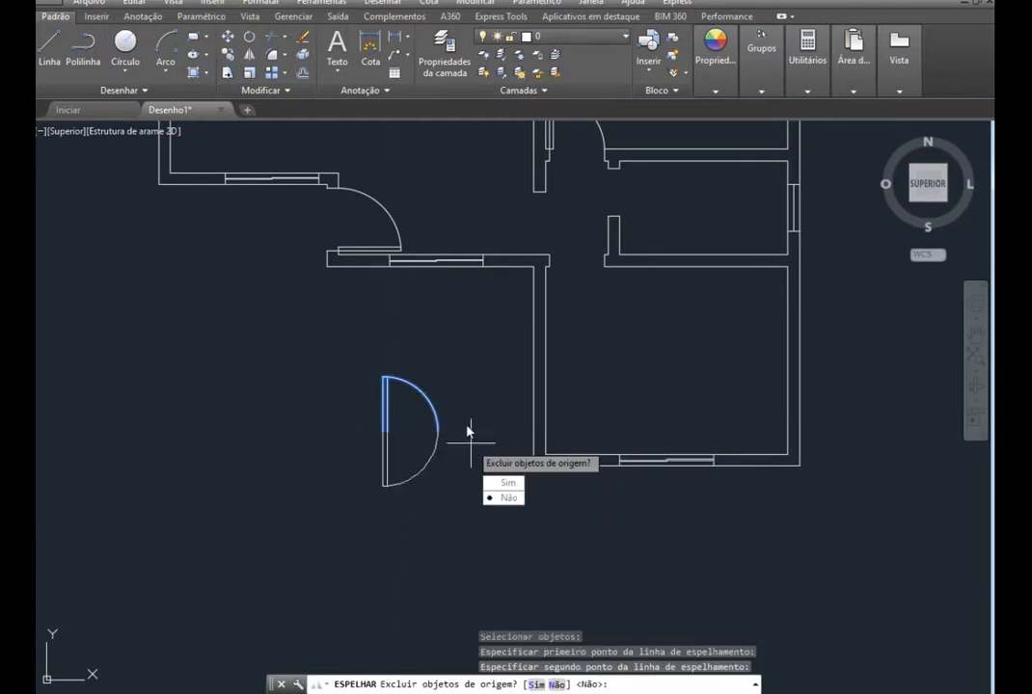
pyautogui.press('Return')
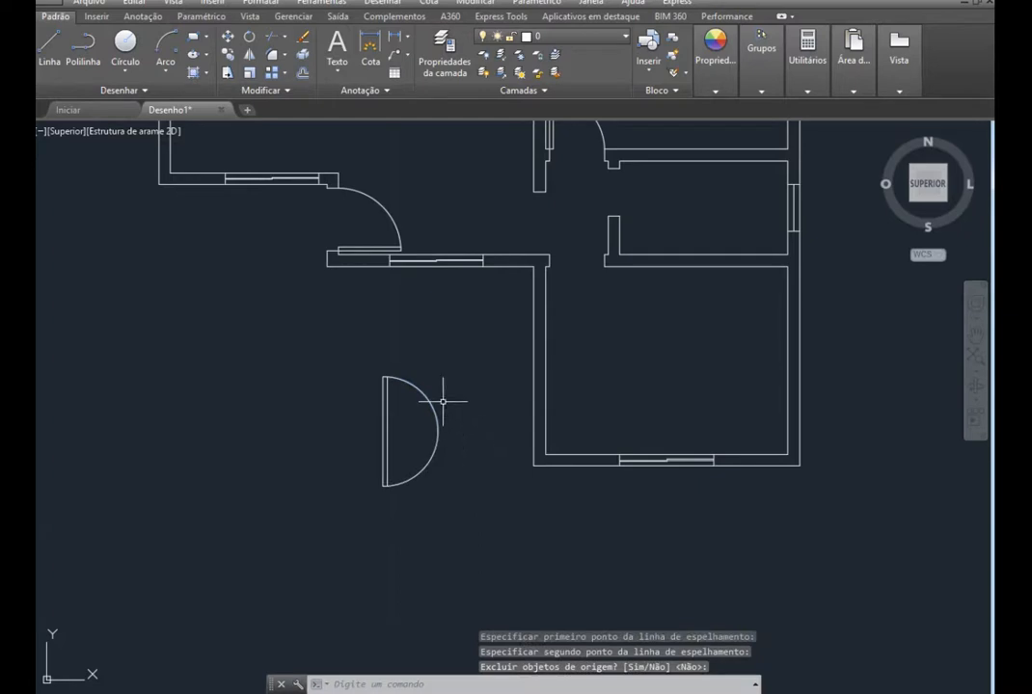
pyautogui.click(383, 399)
pyautogui.press('Delete')
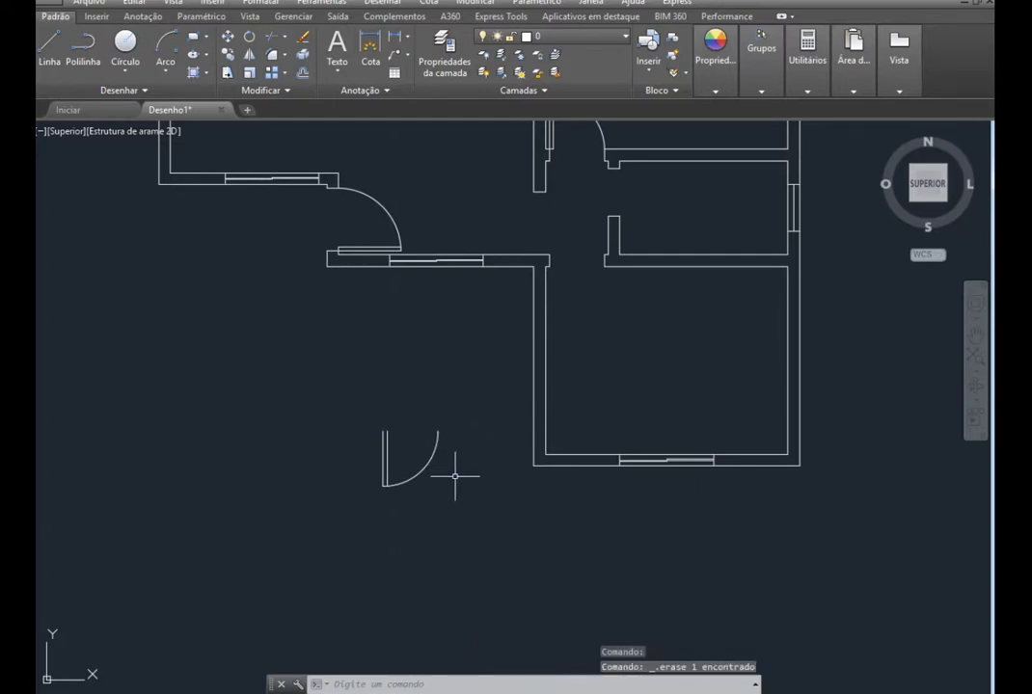
# Move the mirrored door block by its upper-left leaf corner to the lower-left jamb corner of the lower bedroom opening
pyautogui.click(470, 524)
pyautogui.click(402, 429)
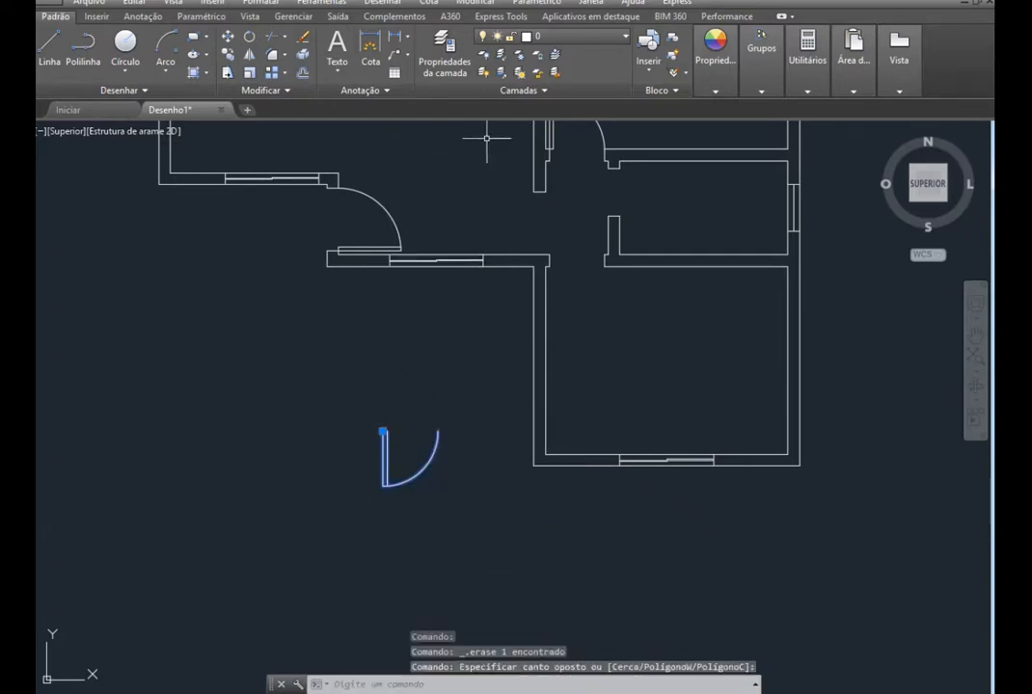
pyautogui.click(249, 39)
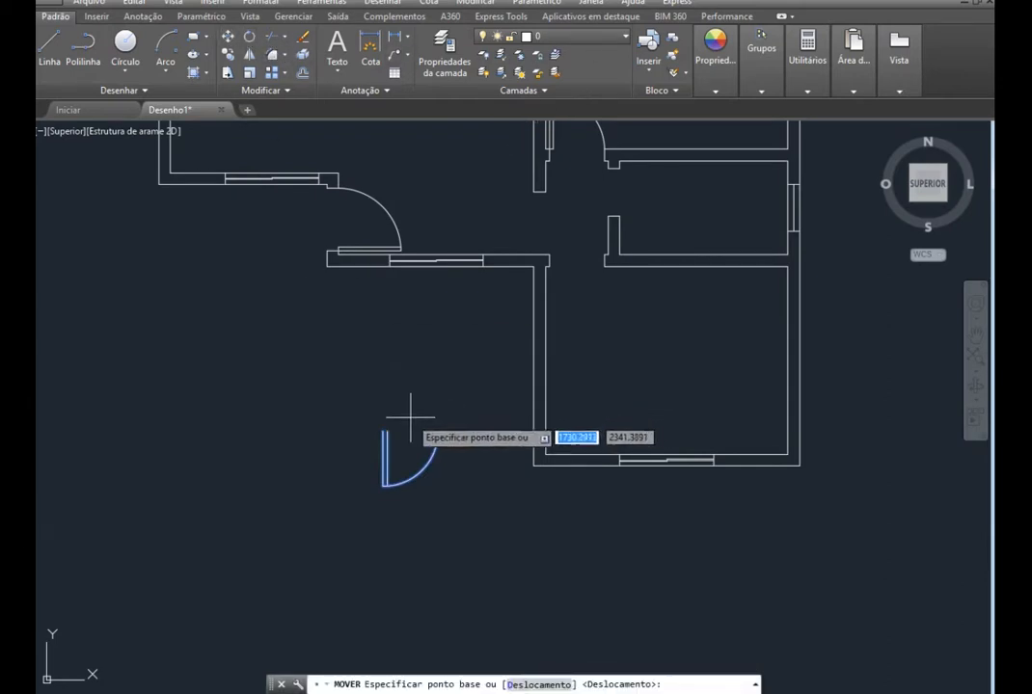
pyautogui.scroll(5, 366, 428)
pyautogui.click(427, 444)
pyautogui.scroll(-6, 435, 428)
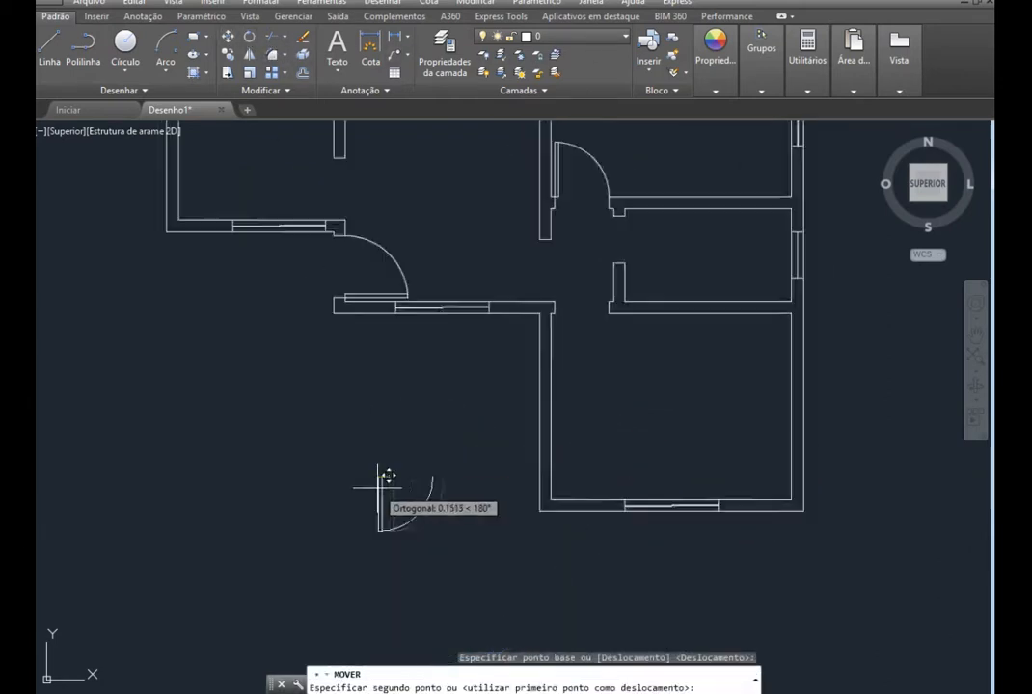
pyautogui.scroll(4, 431, 428)
pyautogui.scroll(5, 409, 480)
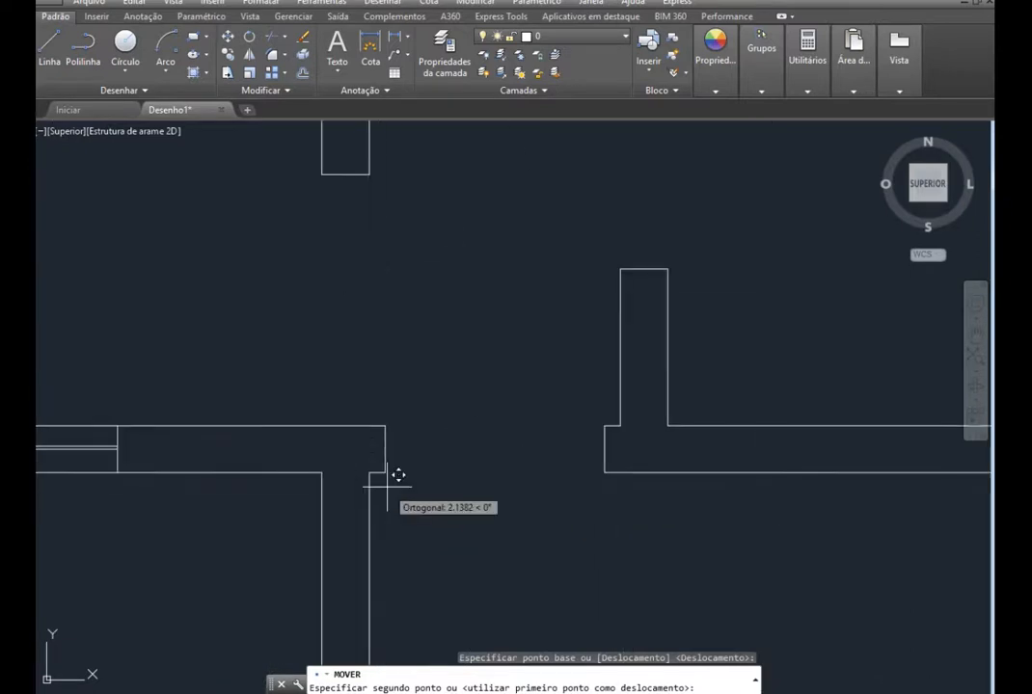
pyautogui.click(384, 472)
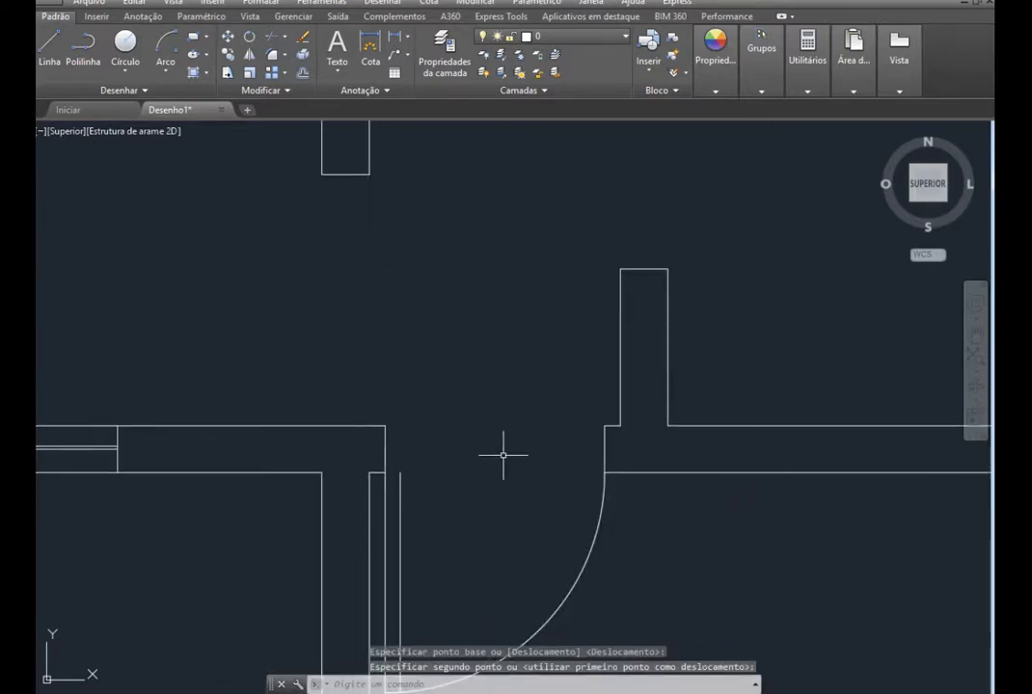
pyautogui.press('Escape')
# Examine the two placed bedroom doors and the remaining openings around the corridor
pyautogui.scroll(-7, 231, 484)
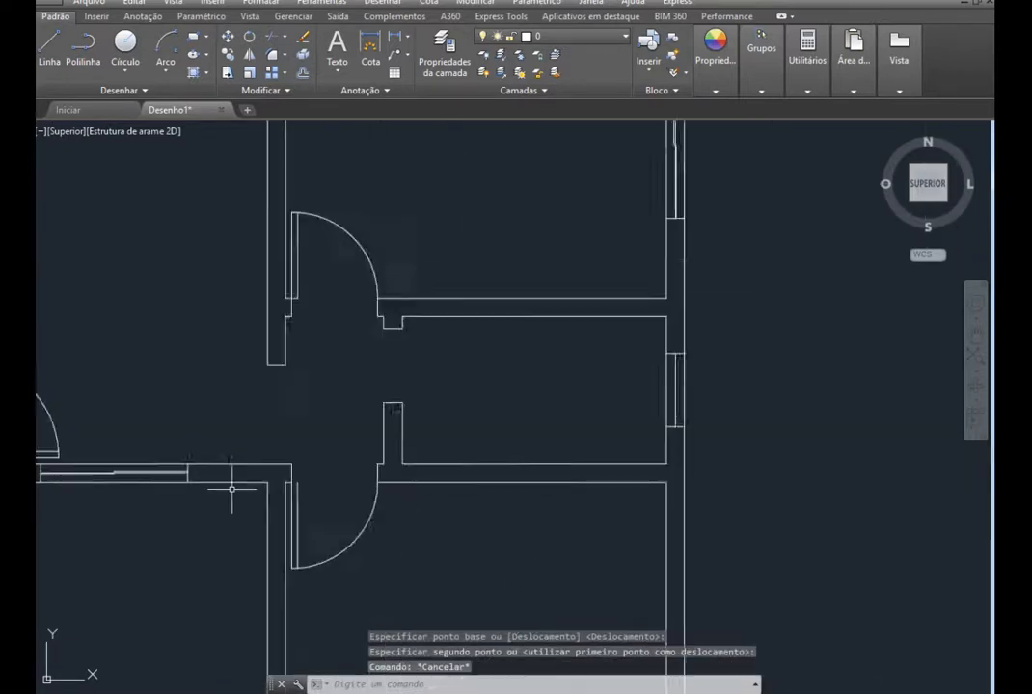
pyautogui.scroll(-2, 172, 607)
pyautogui.scroll(7, 218, 618)
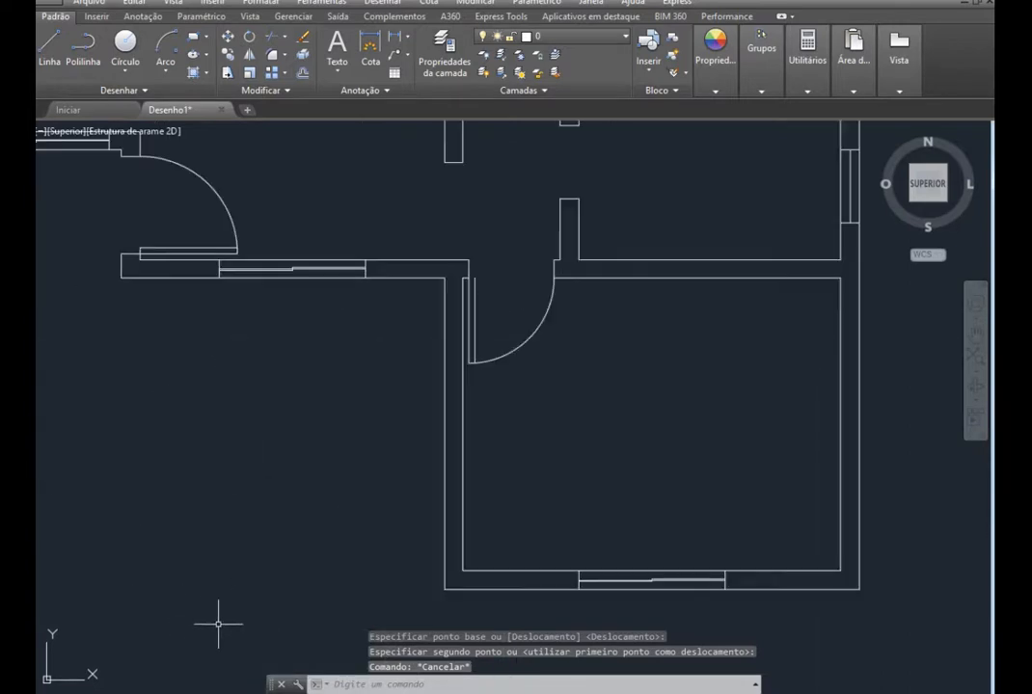
pyautogui.scroll(-4, 218, 625)
pyautogui.scroll(6, 319, 357)
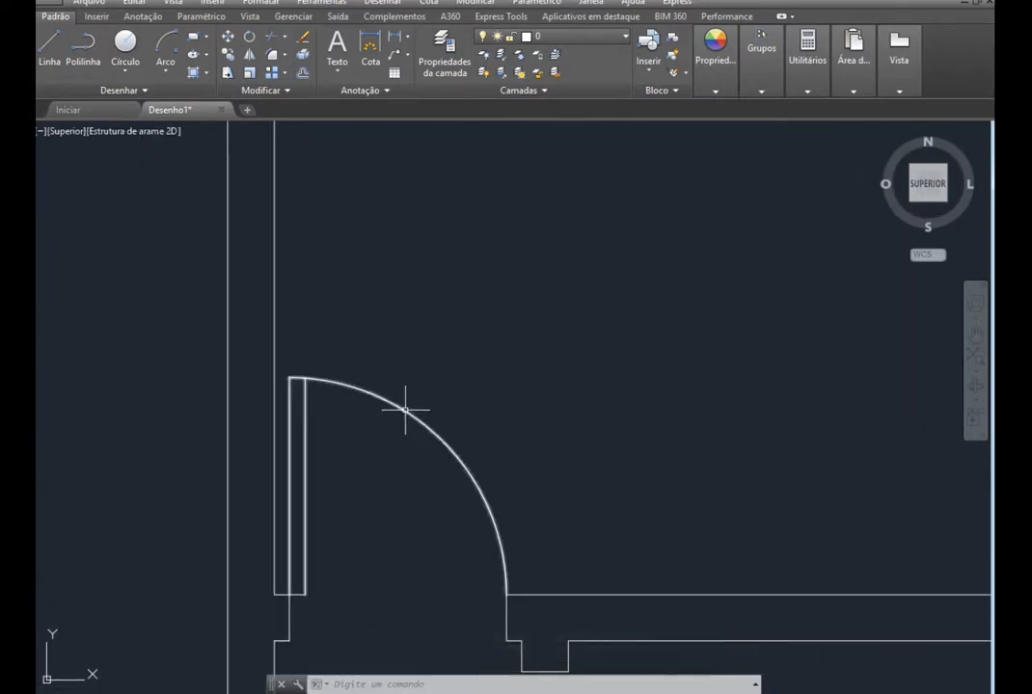
pyautogui.scroll(-4, 371, 489)
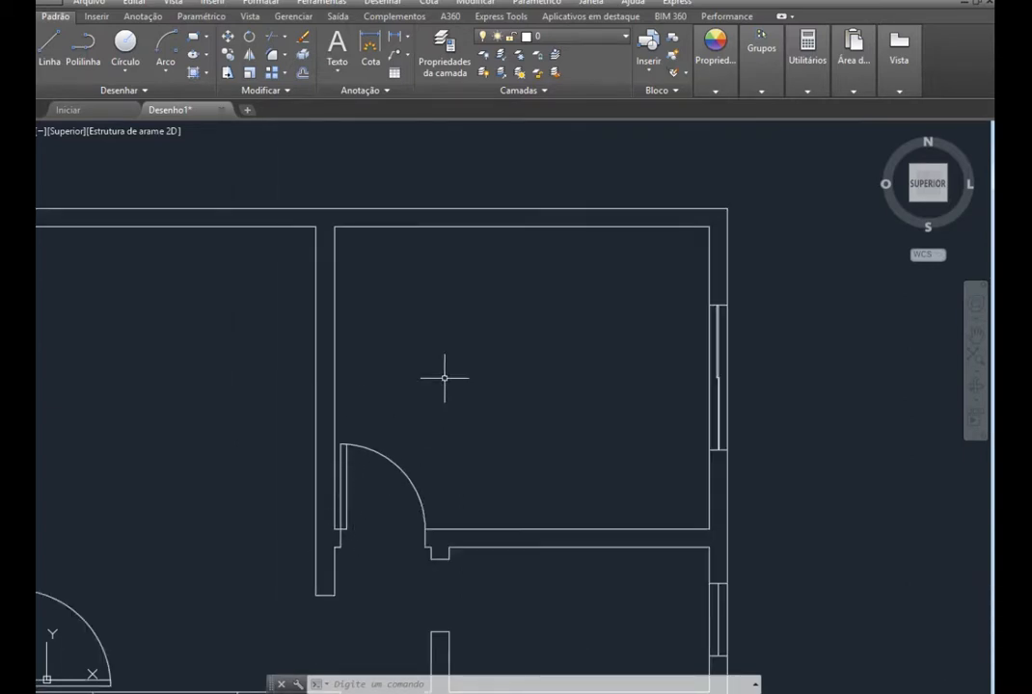
pyautogui.scroll(-3, 408, 513)
pyautogui.scroll(4, 336, 636)
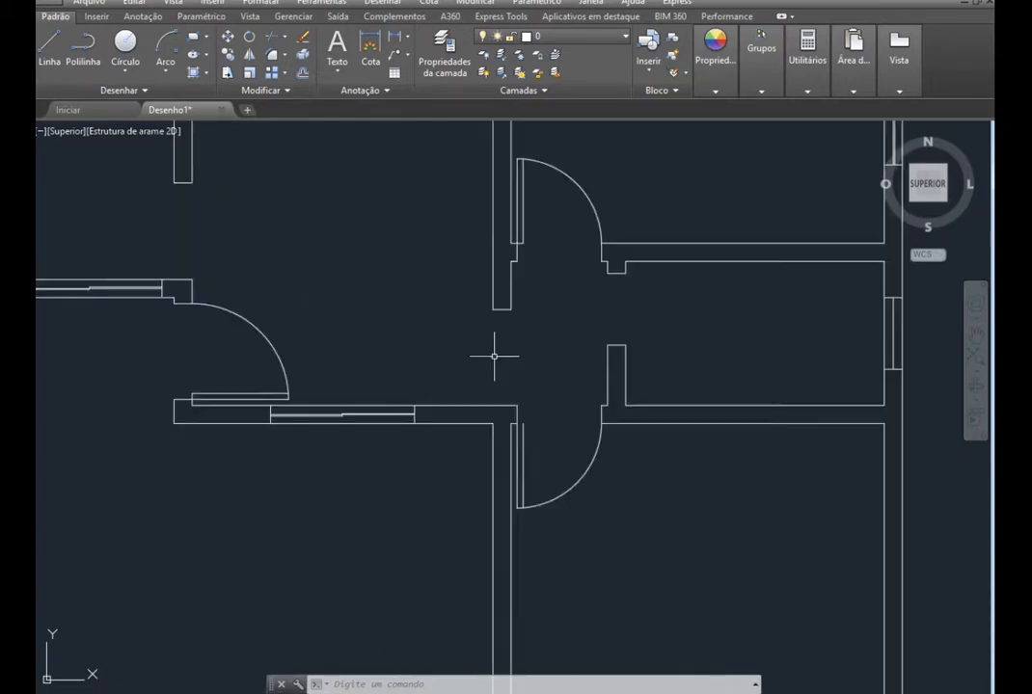
# Insert a trial PORTA 70 CM block below the entrance wall, inspect its open leaf end, and delete it
pyautogui.click(648, 67)
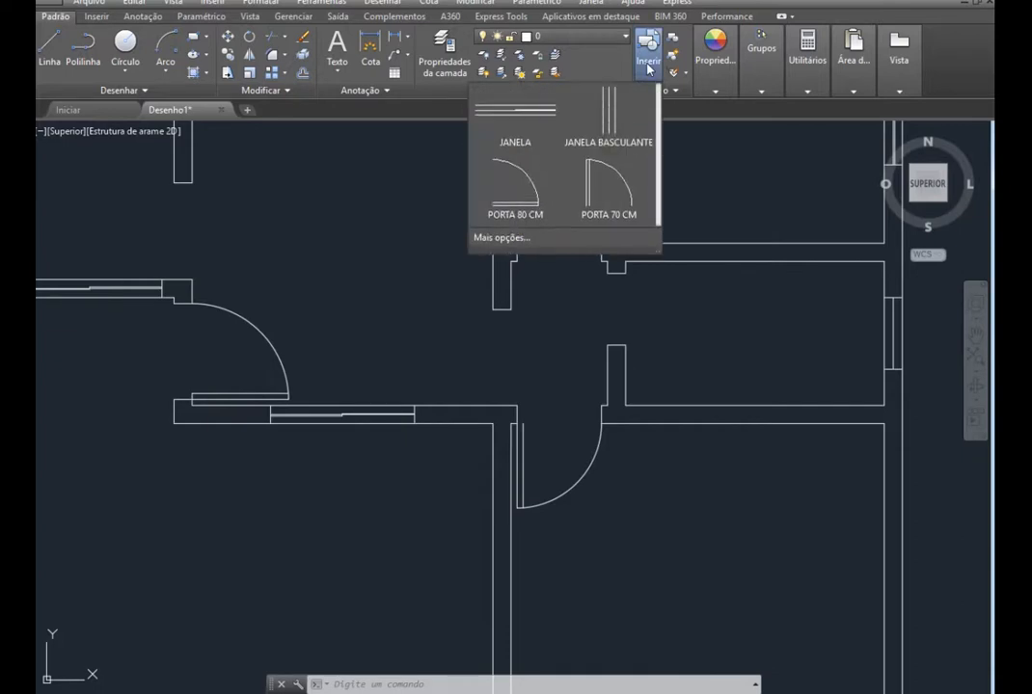
pyautogui.click(601, 179)
pyautogui.click(296, 544)
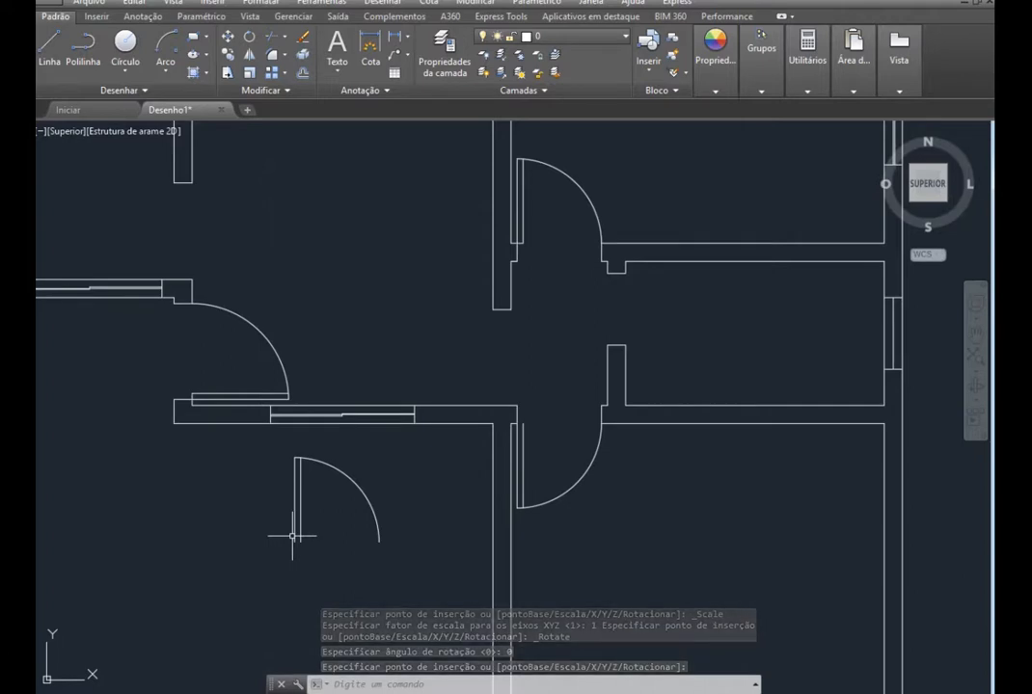
pyautogui.scroll(6, 329, 602)
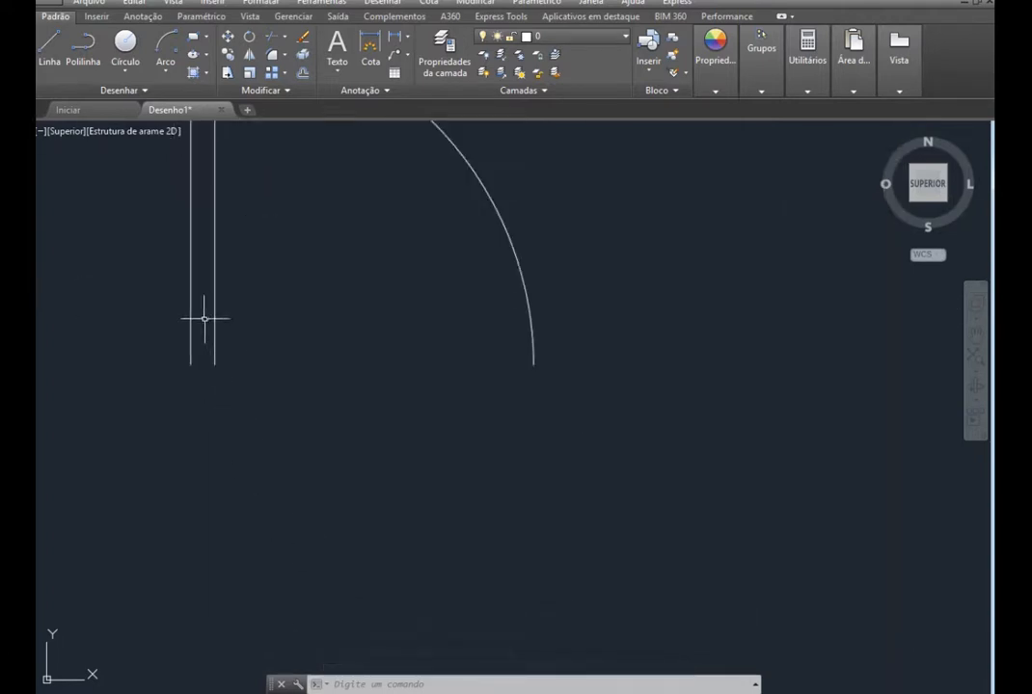
pyautogui.scroll(-4, 363, 478)
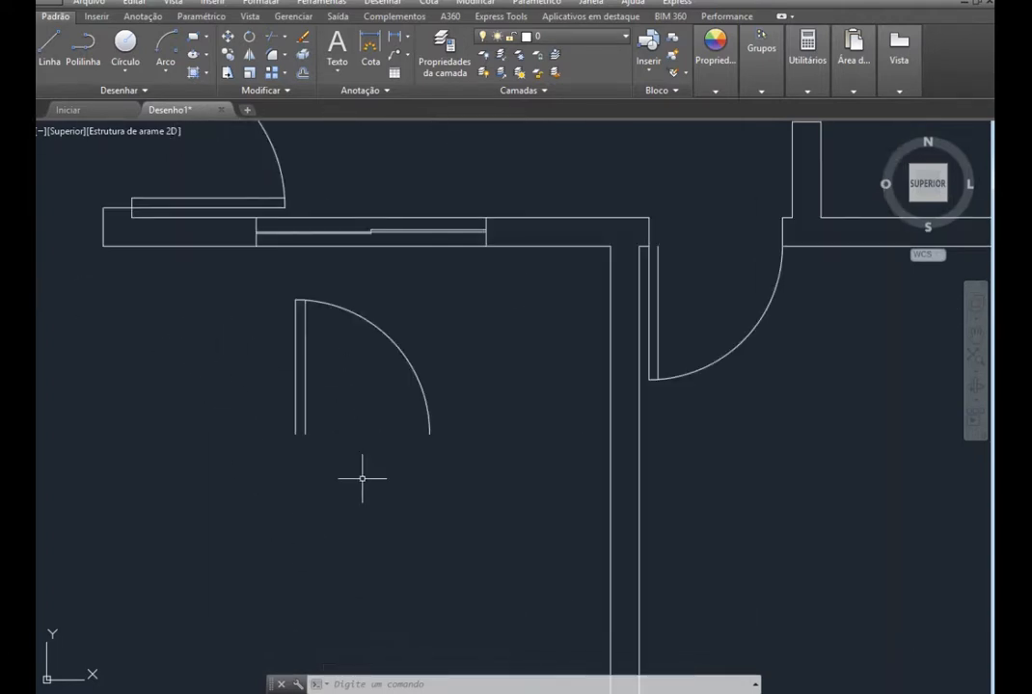
pyautogui.click(448, 460)
pyautogui.click(228, 295)
pyautogui.press('Delete')
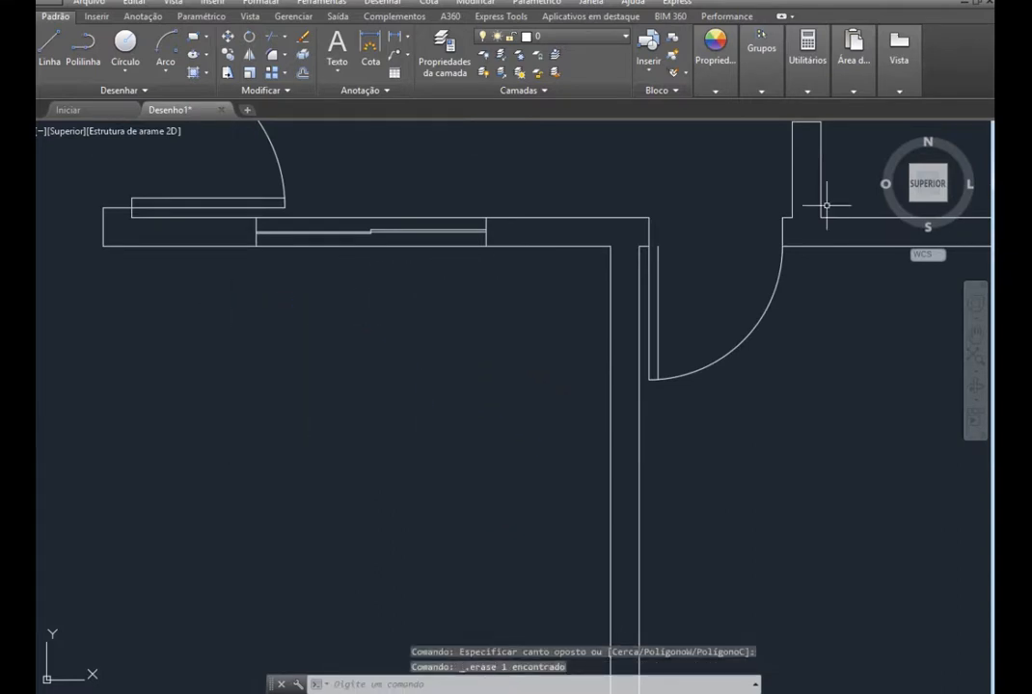
# Draw a short line closing the open upper end of the lower bedroom door's leaf
pyautogui.scroll(4, 654, 203)
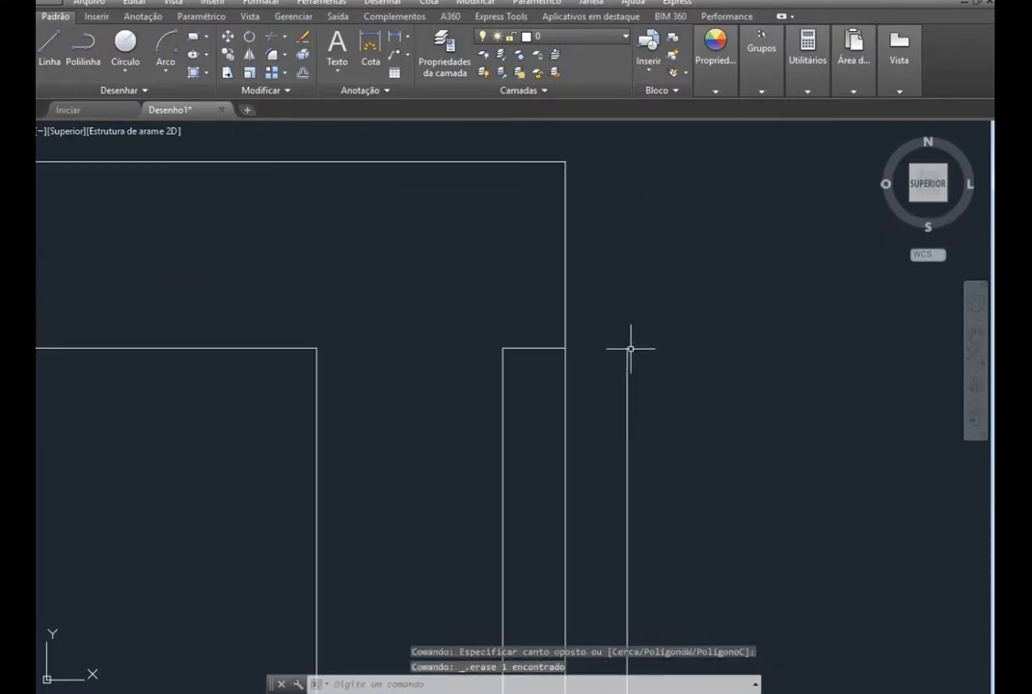
pyautogui.click(628, 353)
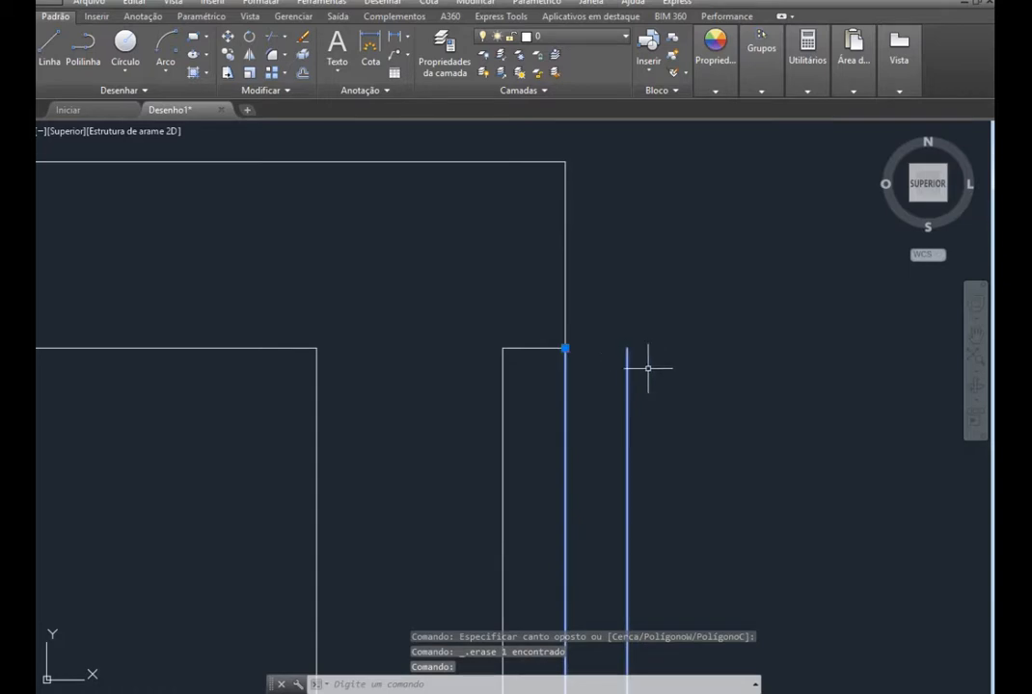
pyautogui.click(47, 44)
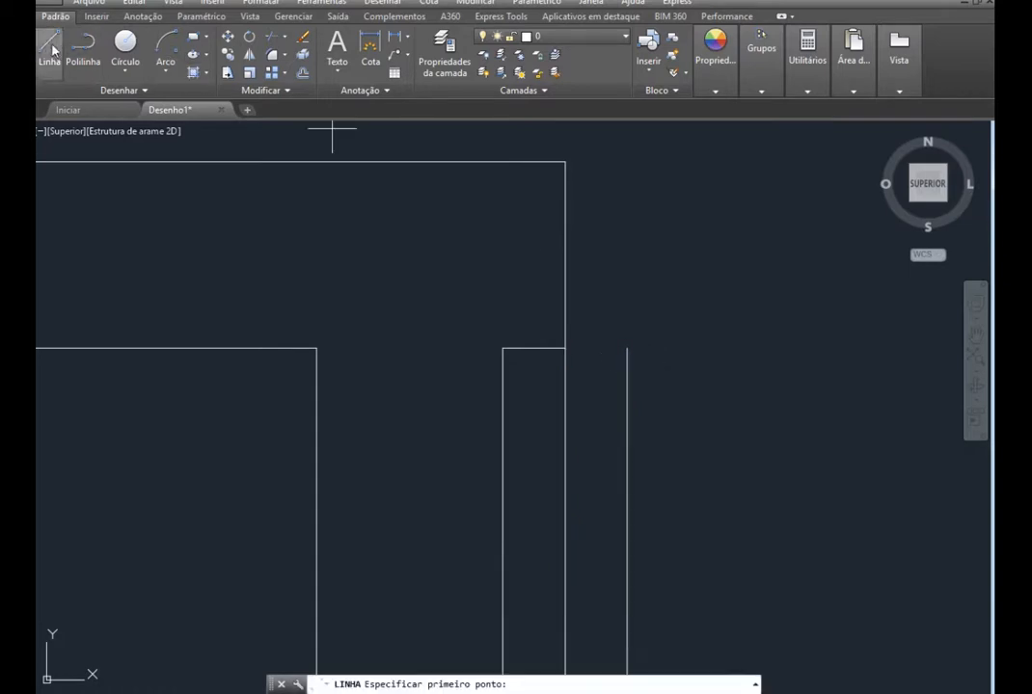
pyautogui.click(626, 348)
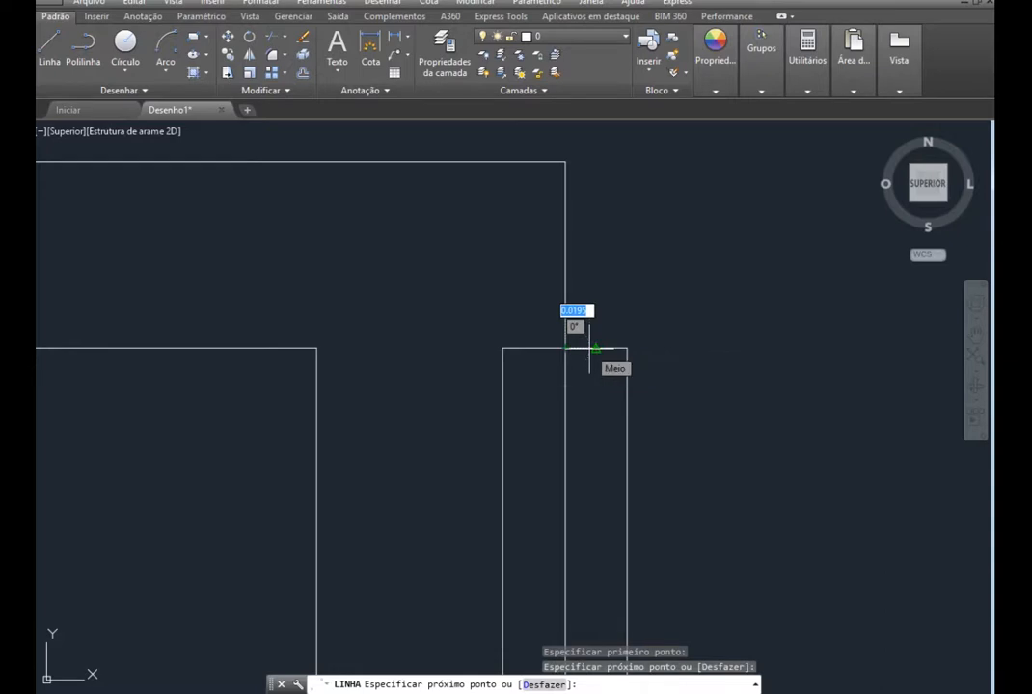
pyautogui.press('Escape')
# Draw a 0.6 line into the small room from its upper door jamb's inner corner, continuing 0.05 downward as the leaf's free end
pyautogui.scroll(3, 372, 376)
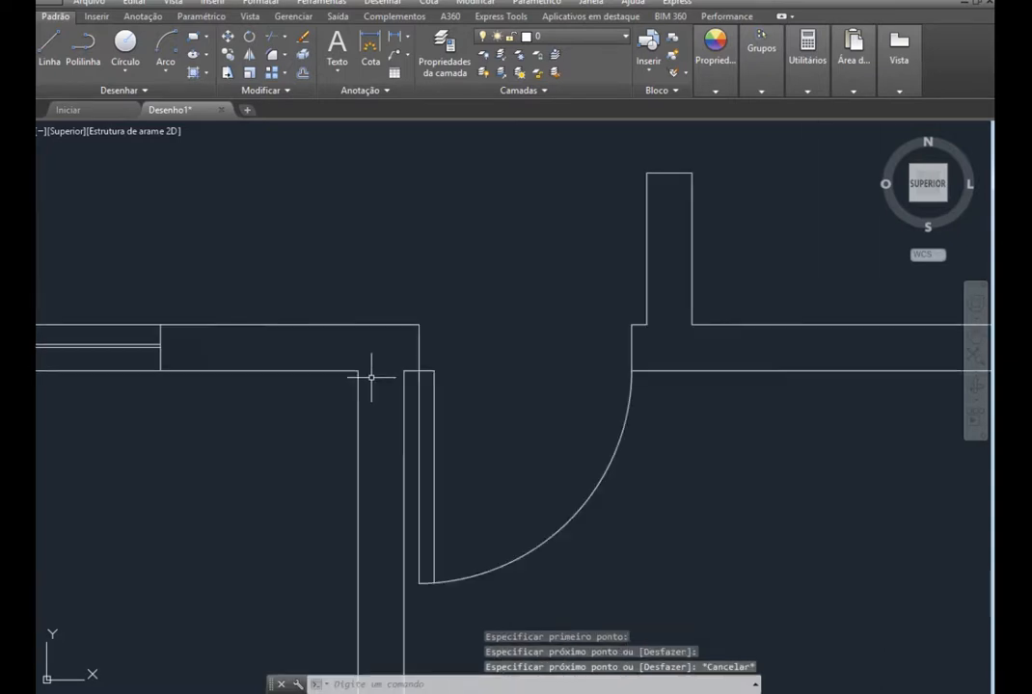
pyautogui.scroll(-1, 366, 376)
pyautogui.scroll(-2, 524, 441)
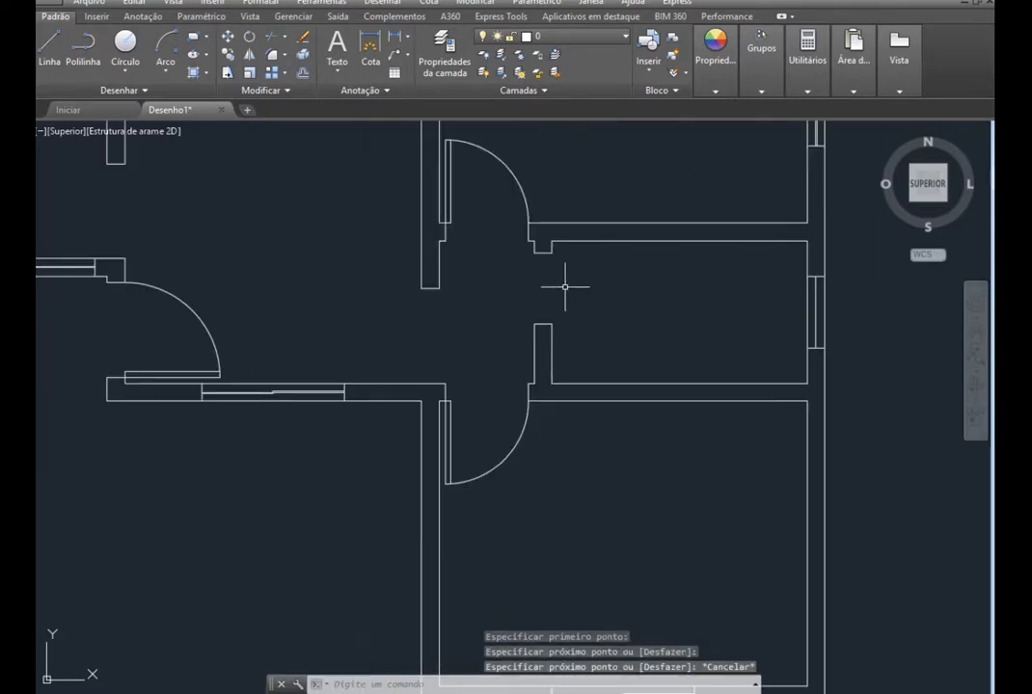
pyautogui.scroll(2, 618, 269)
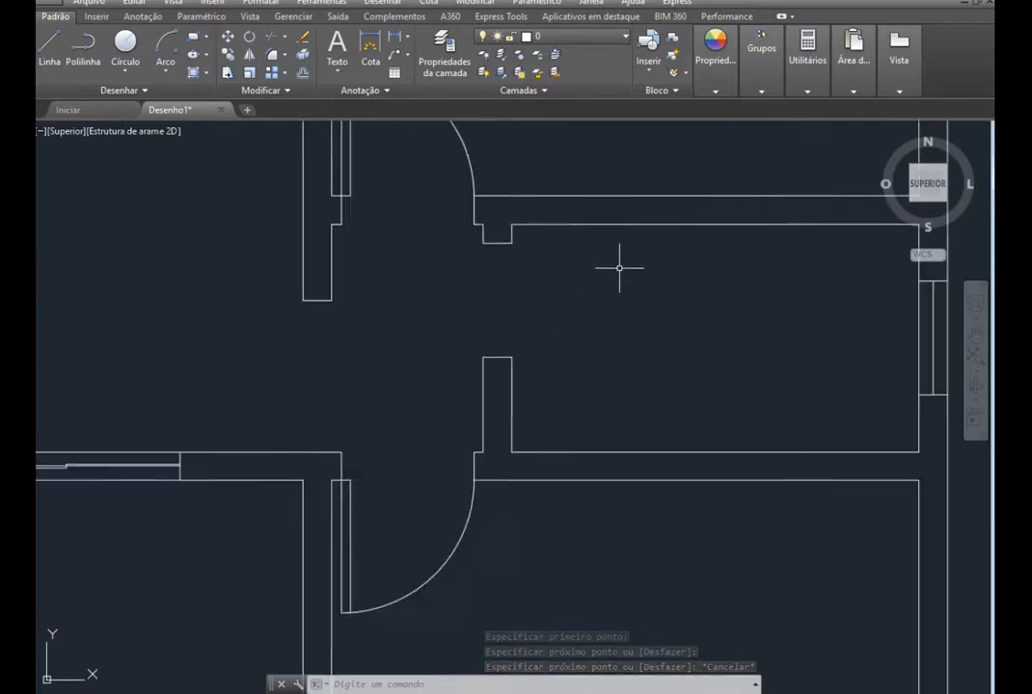
pyautogui.scroll(-2, 559, 309)
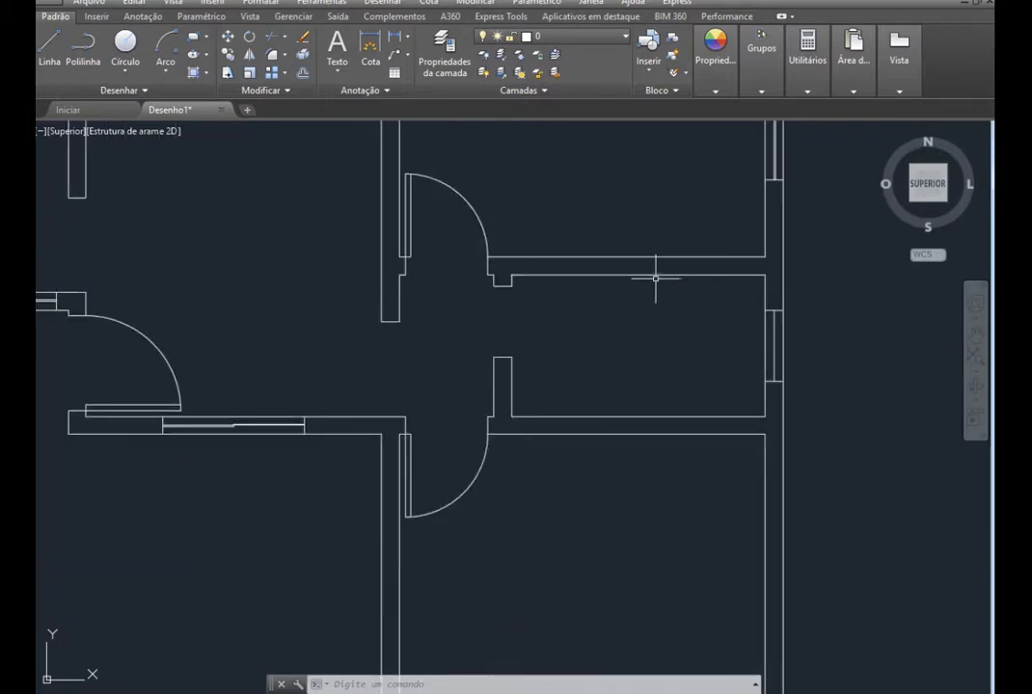
pyautogui.scroll(3, 656, 279)
pyautogui.click(48, 43)
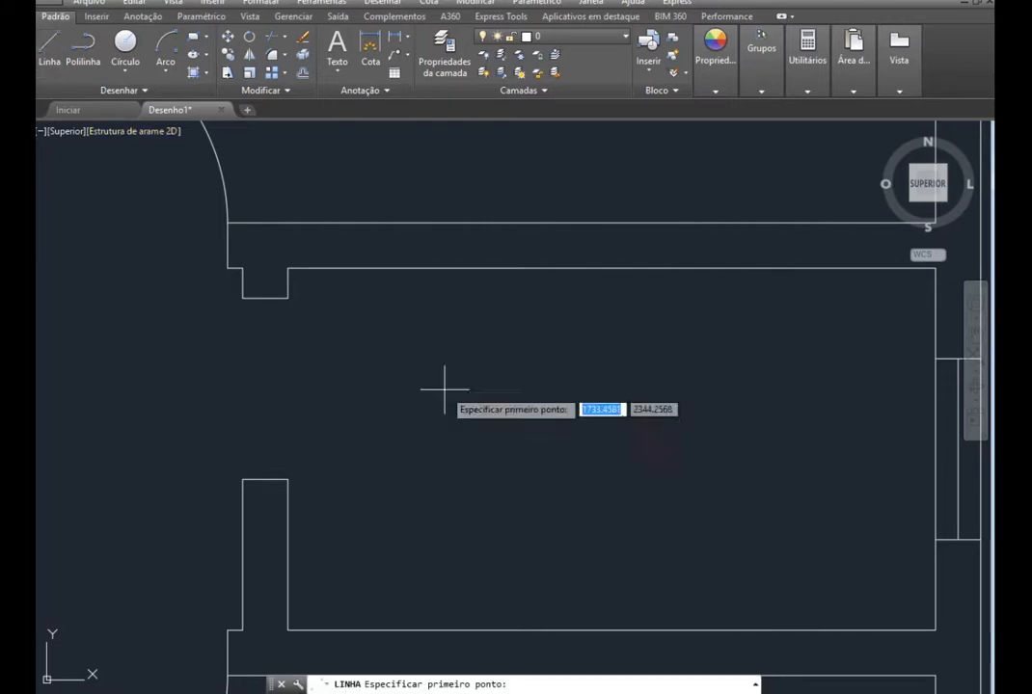
pyautogui.click(287, 298)
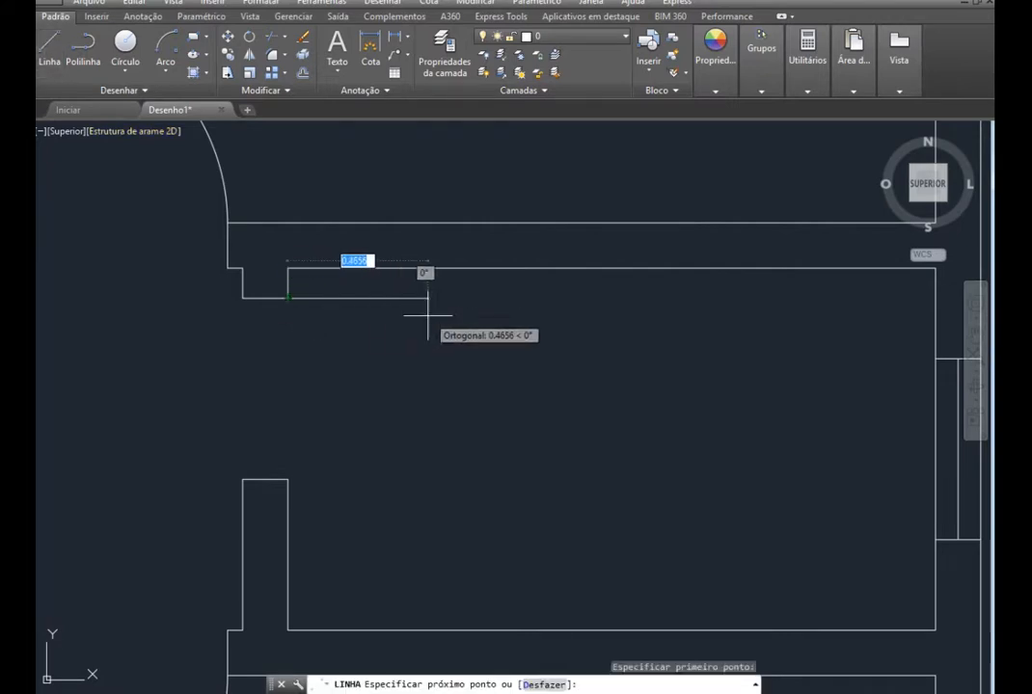
pyautogui.write('0.6')
pyautogui.press('Return')
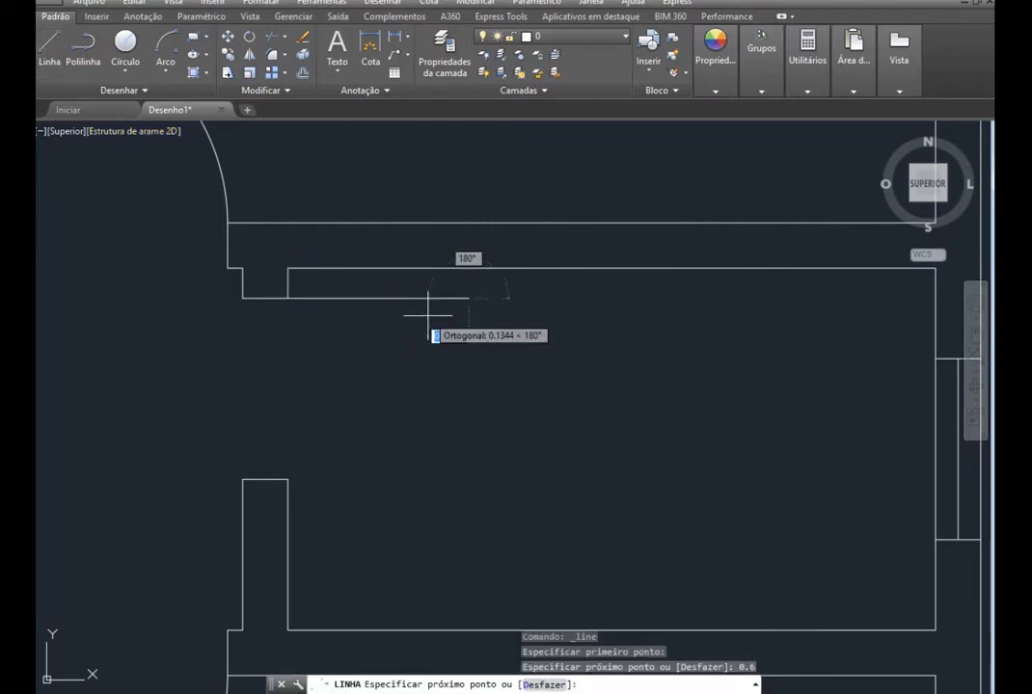
pyautogui.write('0.')
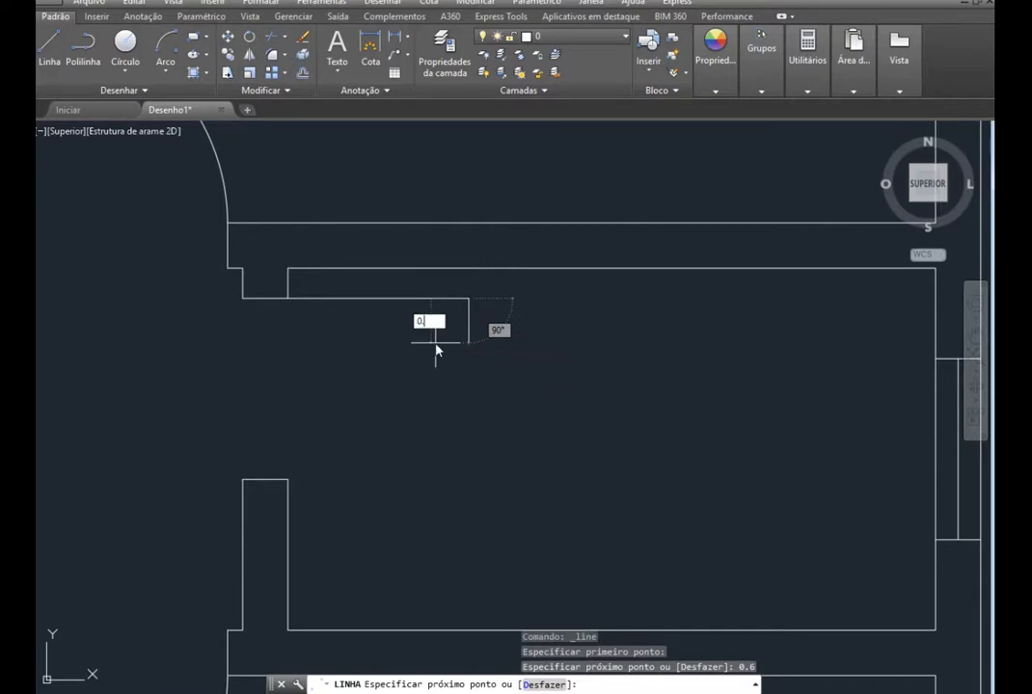
pyautogui.write('05')
pyautogui.press('Return')
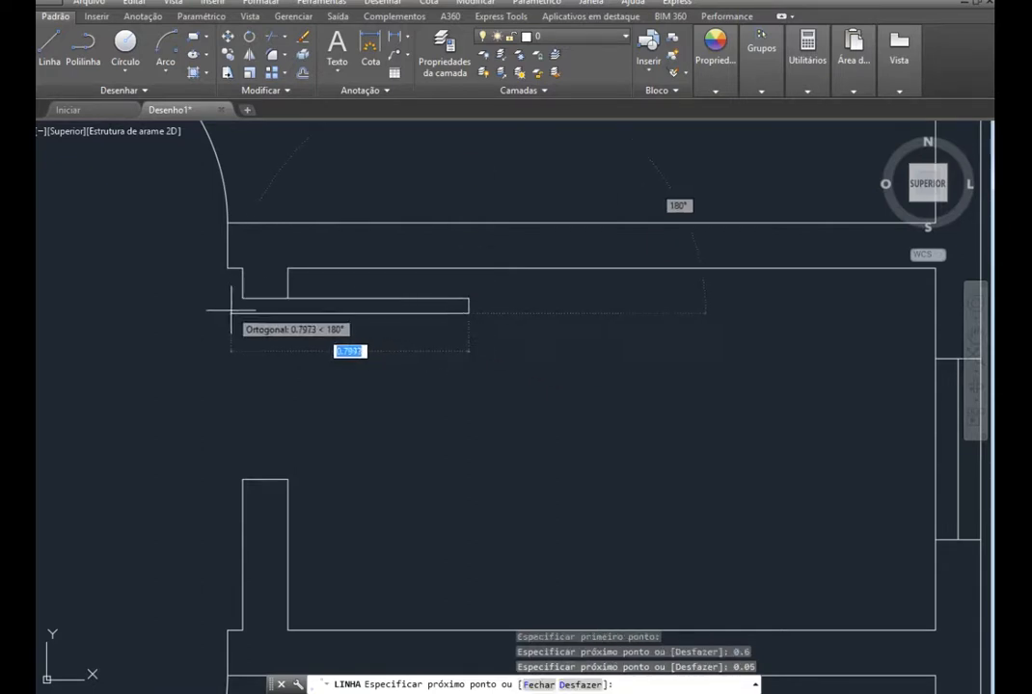
# Close the small-room door leaf with its lower edge back to the jamb and a short line up to the starting corner
pyautogui.scroll(6, 326, 355)
pyautogui.scroll(-6, 177, 293)
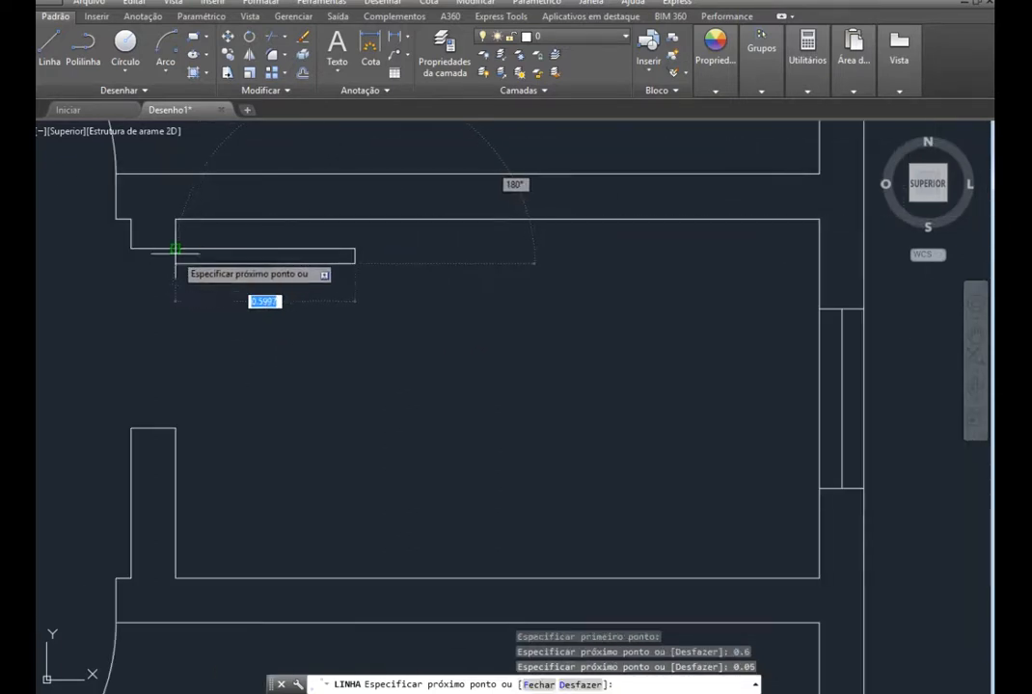
pyautogui.click(175, 262)
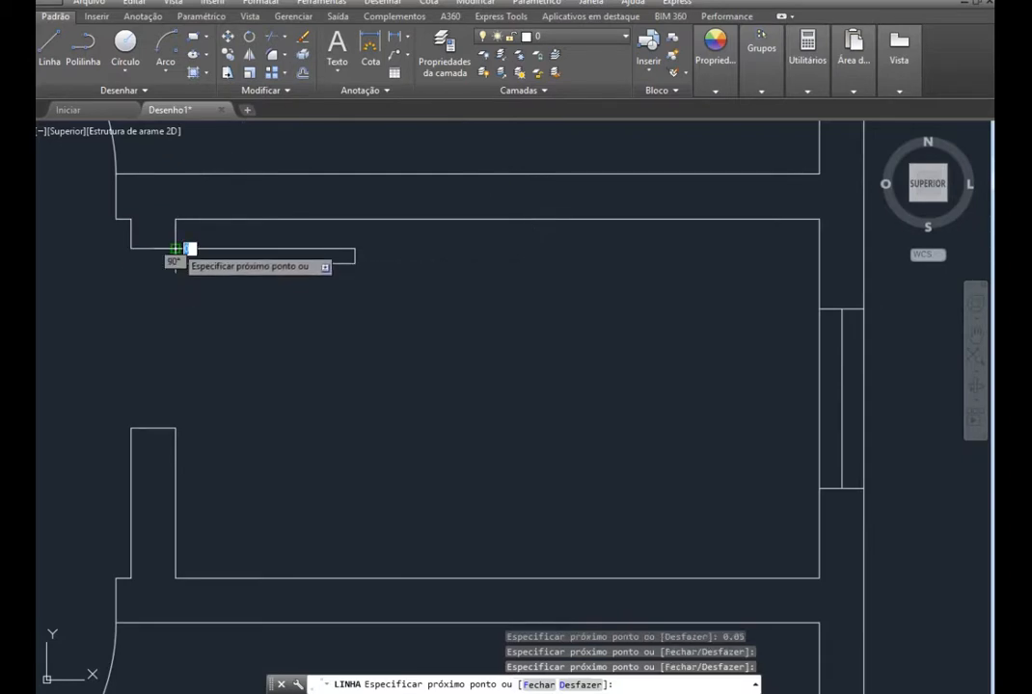
pyautogui.press('Escape')
# Draw the door swing arc from the lower jamb's inner corner to the leaf's free end, centred on the upper jamb corner
pyautogui.click(165, 47)
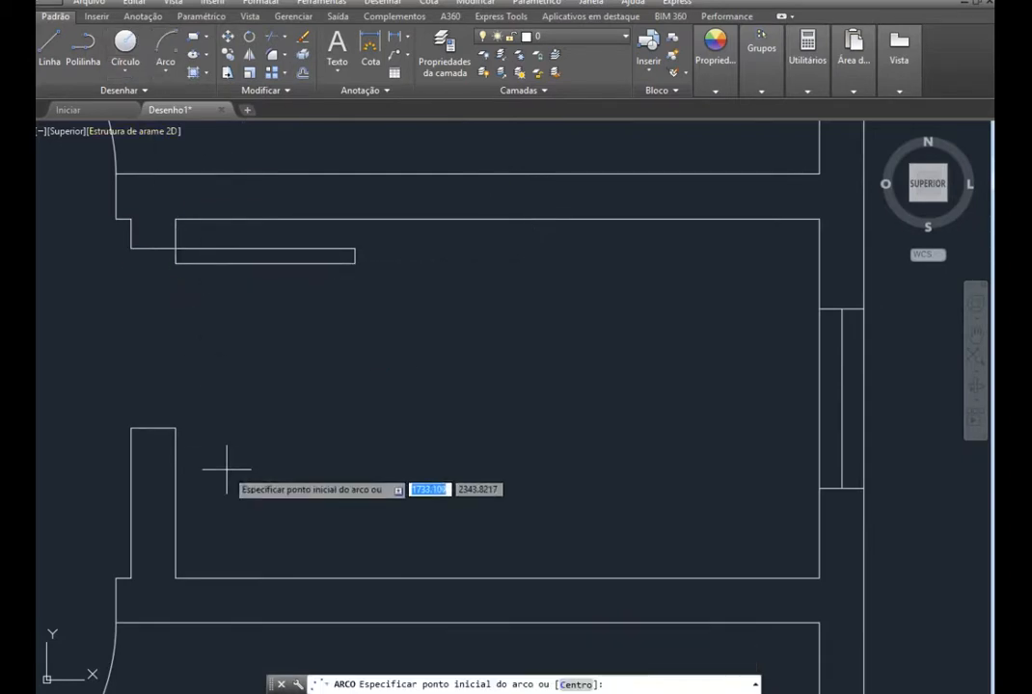
pyautogui.click(175, 427)
pyautogui.click(176, 250)
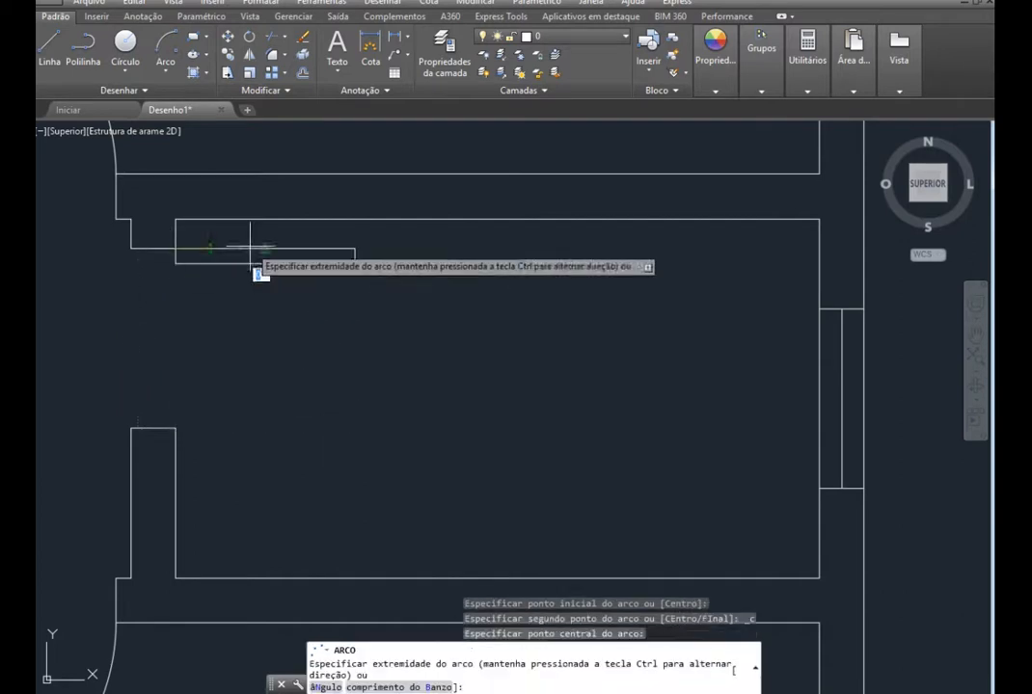
pyautogui.click(353, 251)
pyautogui.press('Escape')
# Delete the short vertical line at the free end of the small-room door leaf
pyautogui.scroll(6, 353, 250)
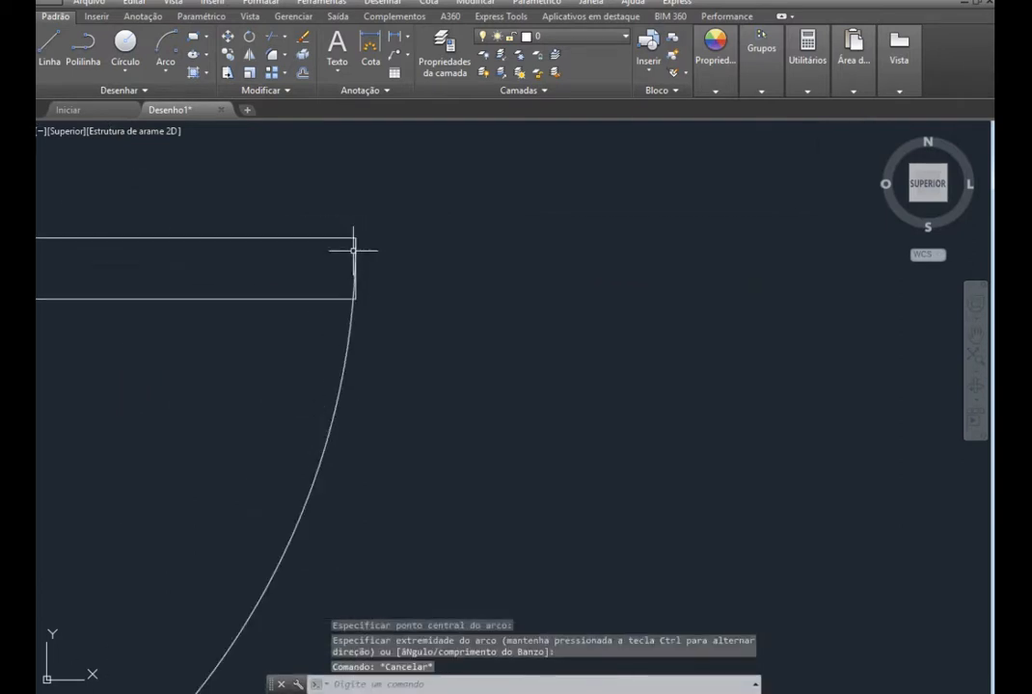
pyautogui.click(360, 500)
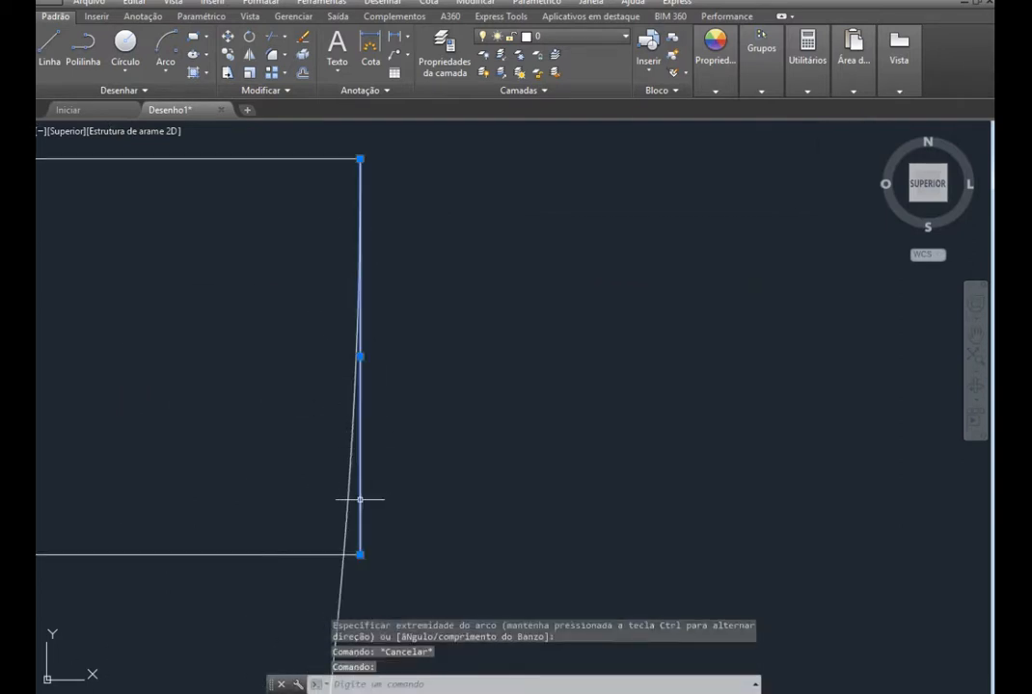
pyautogui.press('Delete')
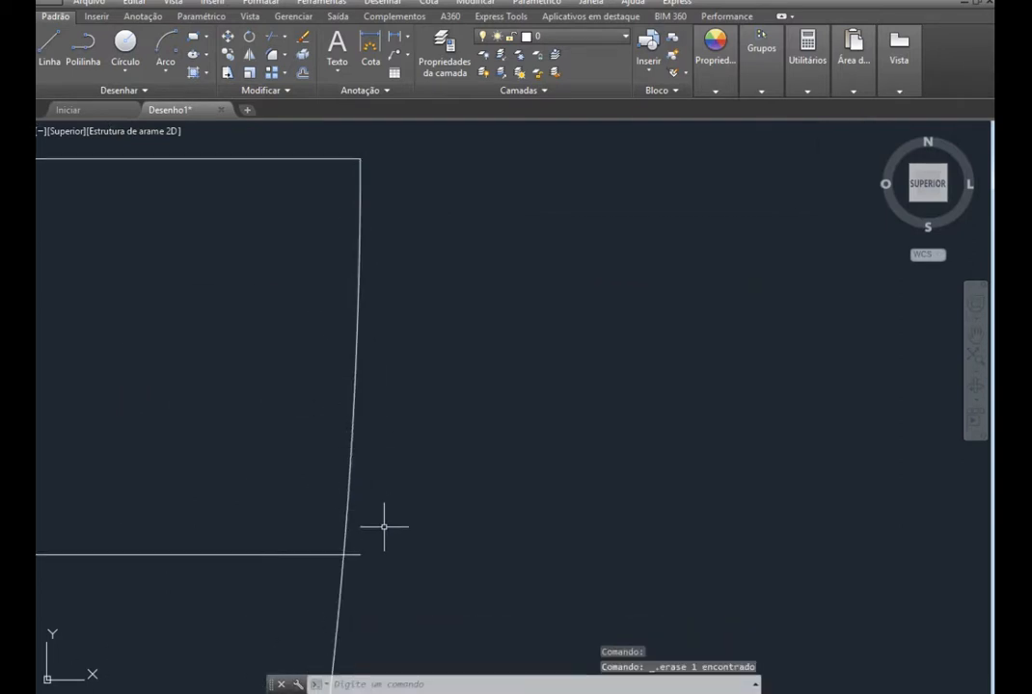
pyautogui.click(274, 40)
pyautogui.click(358, 550)
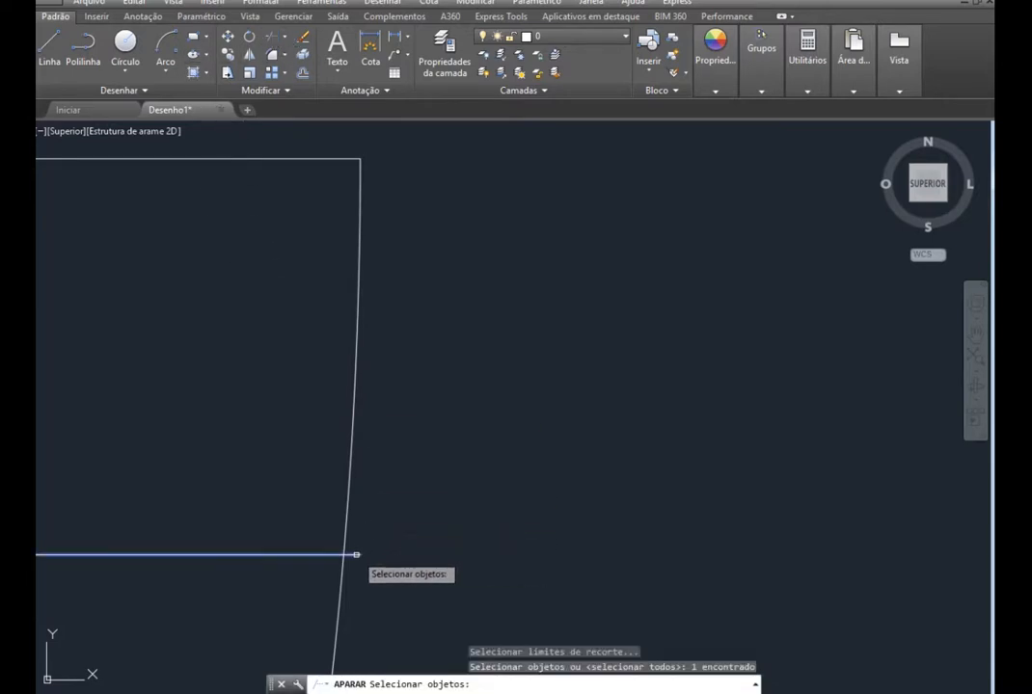
pyautogui.press('Escape')
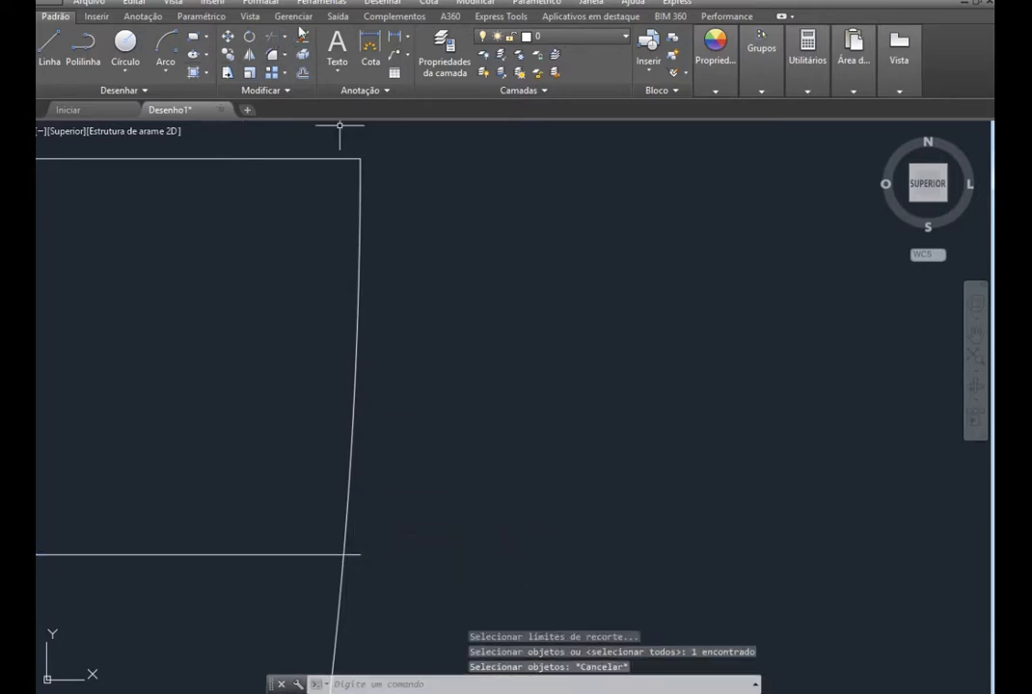
# Trim the end of the leaf's lower edge that projects beyond the swing arc
pyautogui.click(267, 41)
pyautogui.press('Return')
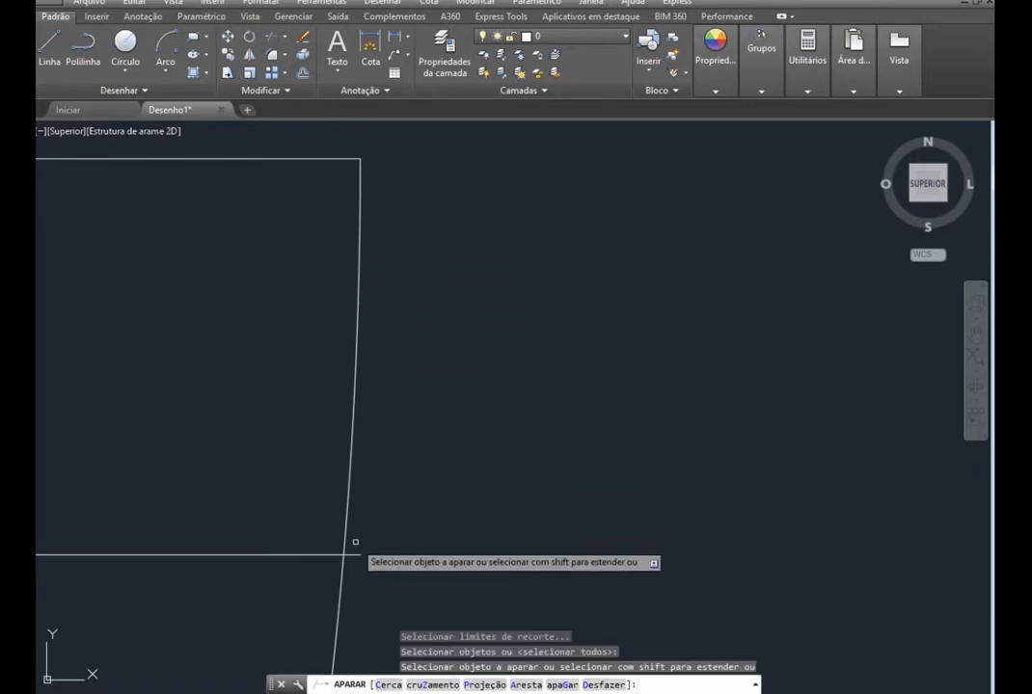
pyautogui.scroll(-5, 417, 505)
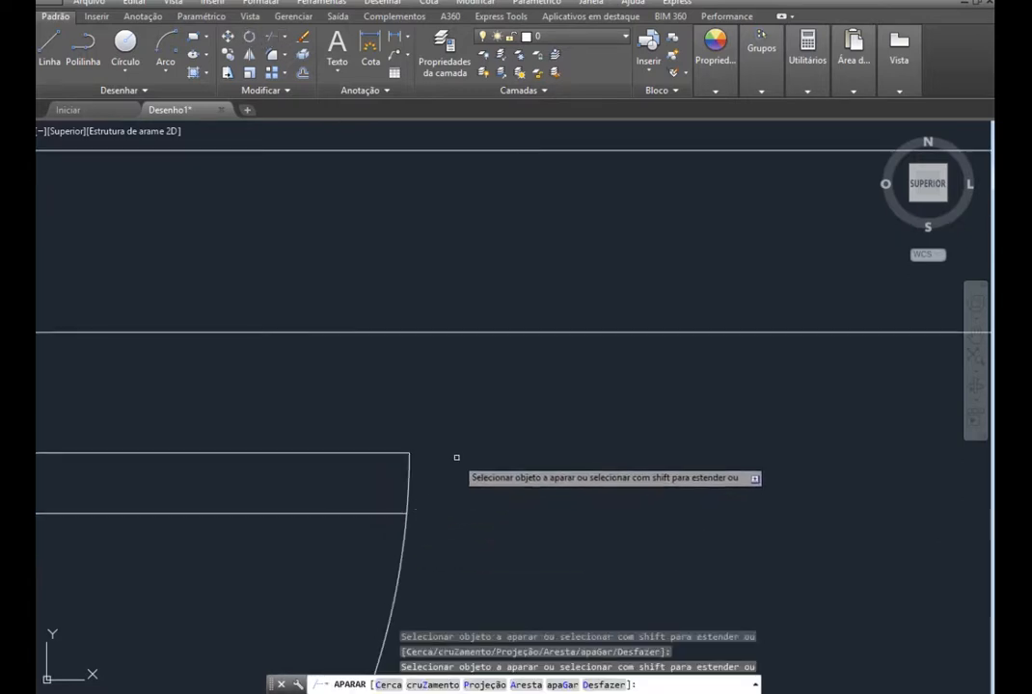
pyautogui.press('Escape')
# Start a new block definition named PORTA 60 CM
pyautogui.scroll(-3, 488, 428)
pyautogui.scroll(4, 488, 428)
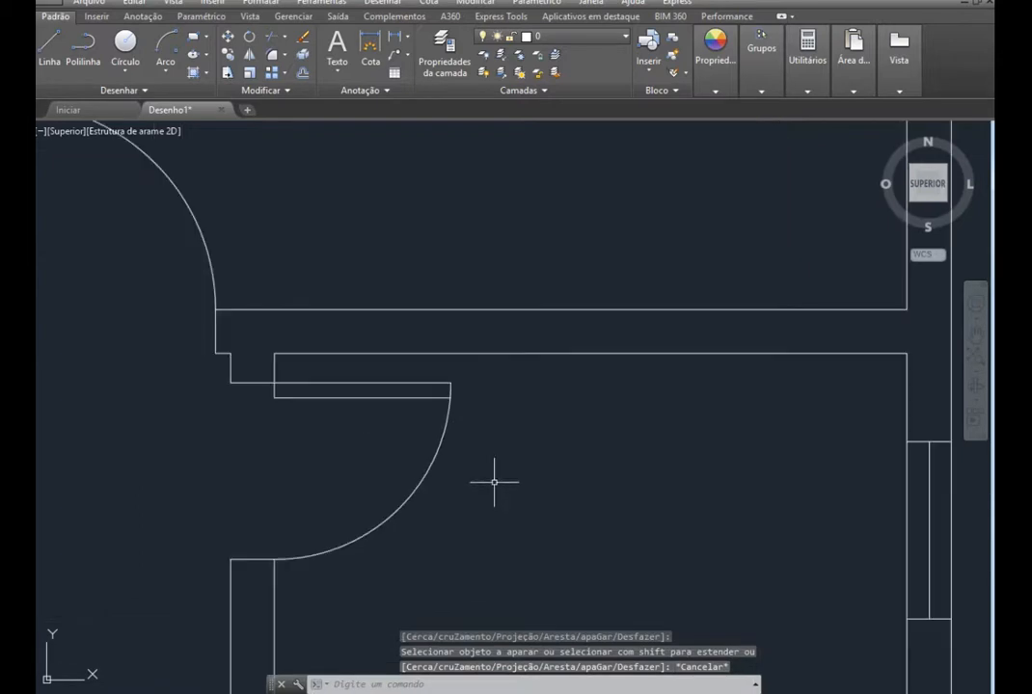
pyautogui.click(678, 39)
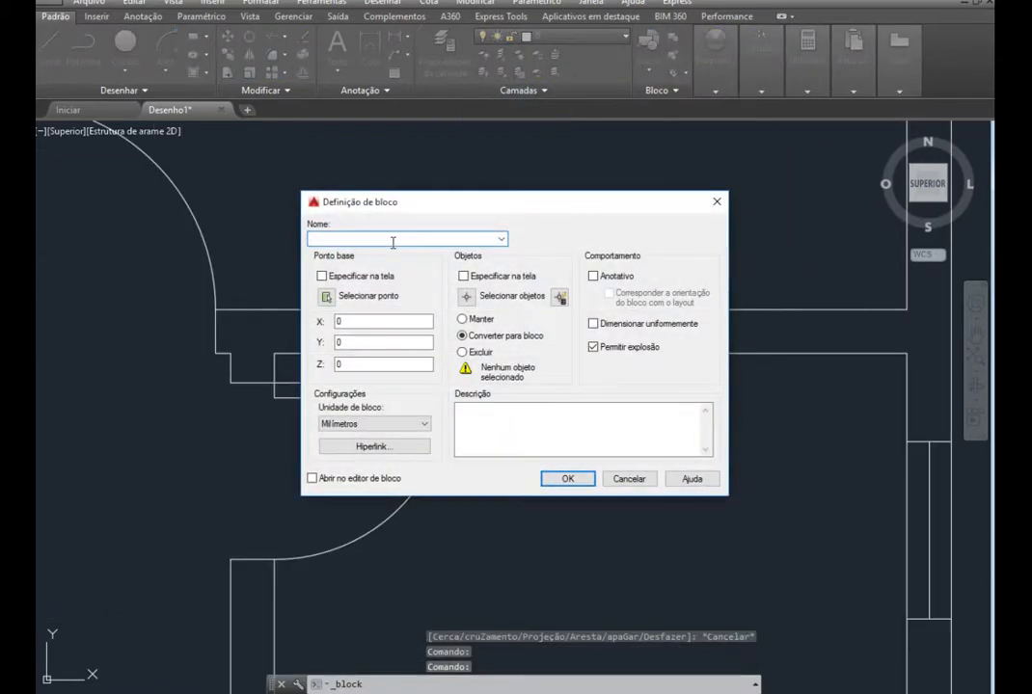
pyautogui.write('PORT')
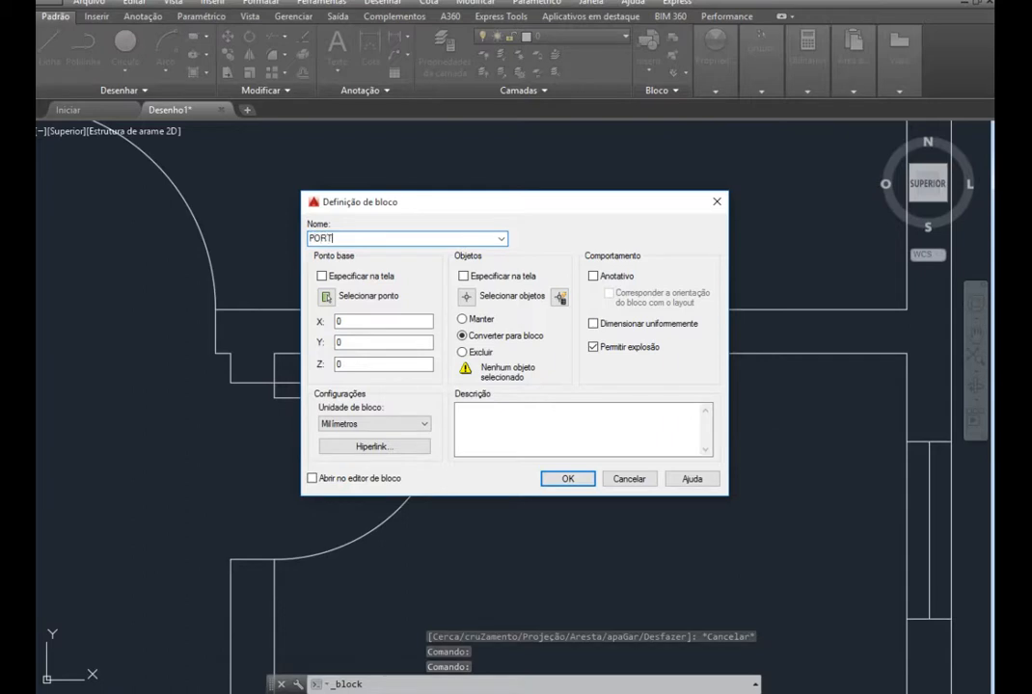
pyautogui.write('A 60 CM')
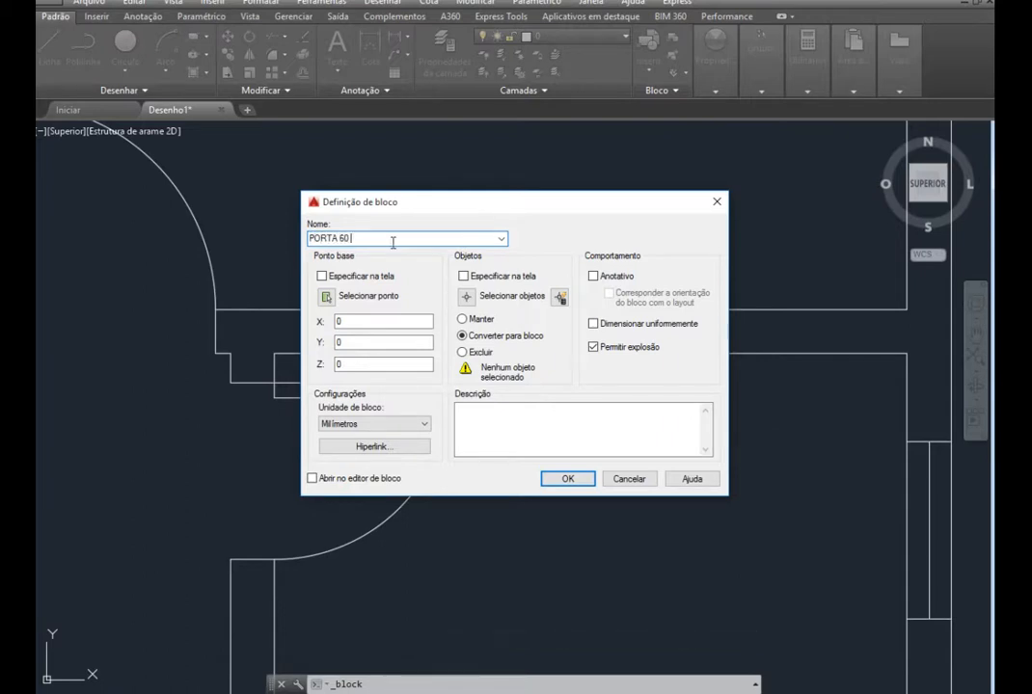
# Select the small-room door's swing arc, both leaf edges and the short hinge-side line as the block's objects
pyautogui.click(467, 297)
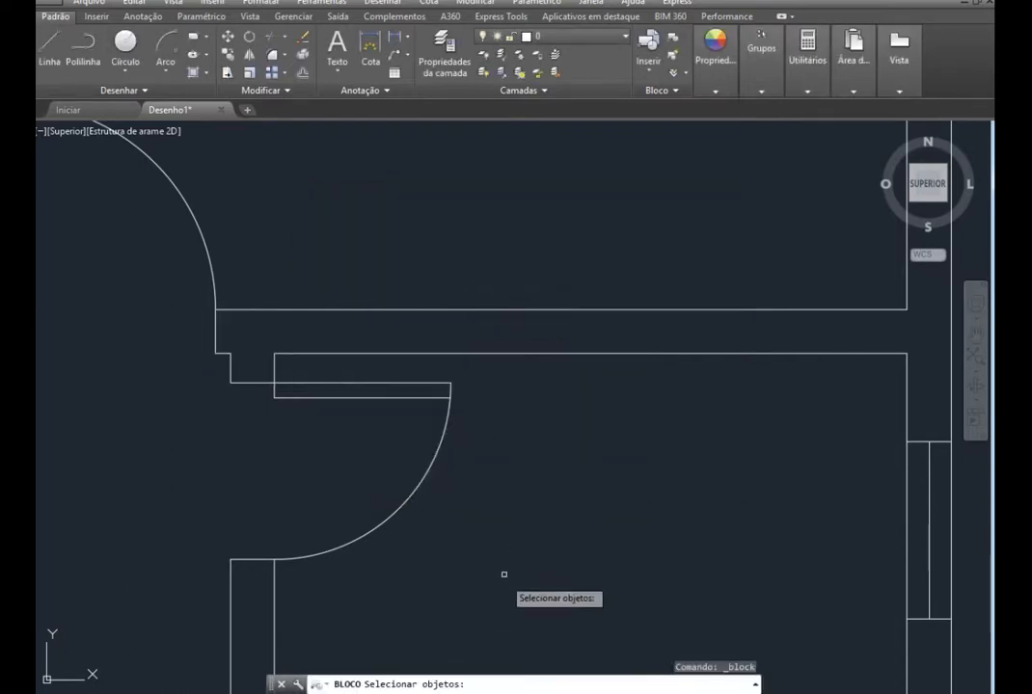
pyautogui.click(504, 589)
pyautogui.click(337, 377)
pyautogui.scroll(5, 280, 399)
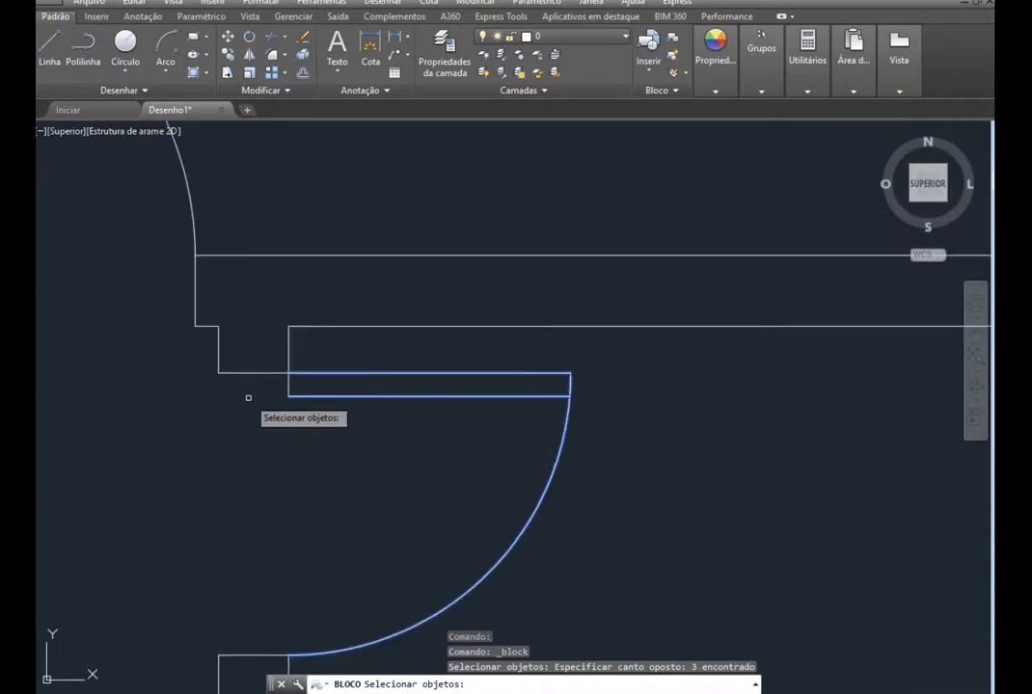
pyautogui.click(347, 368)
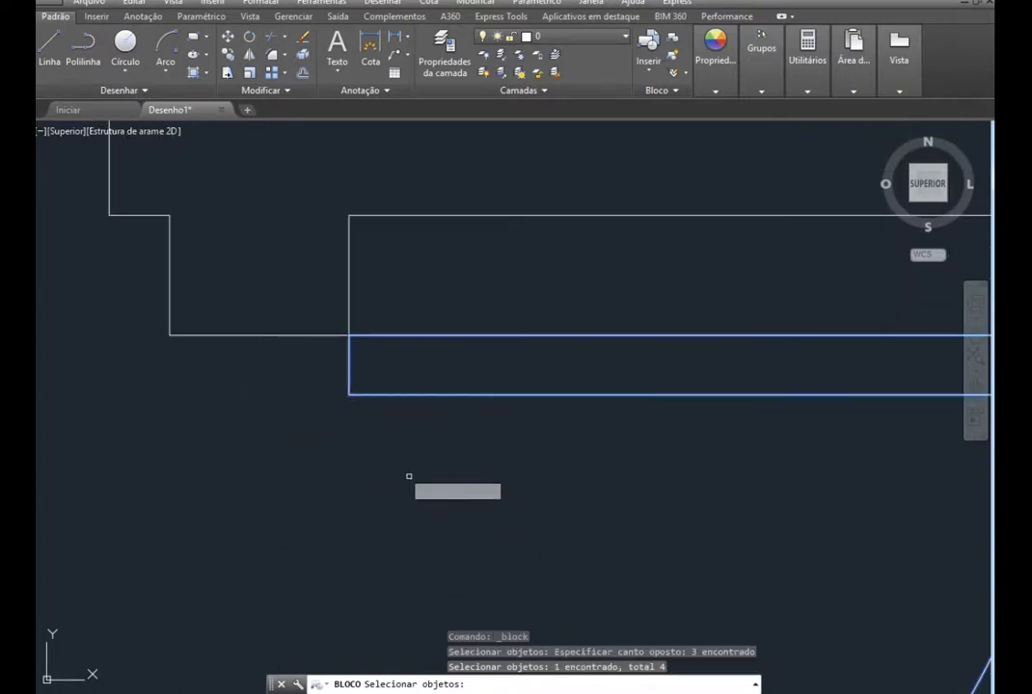
pyautogui.scroll(-4, 383, 442)
pyautogui.scroll(-2, 473, 325)
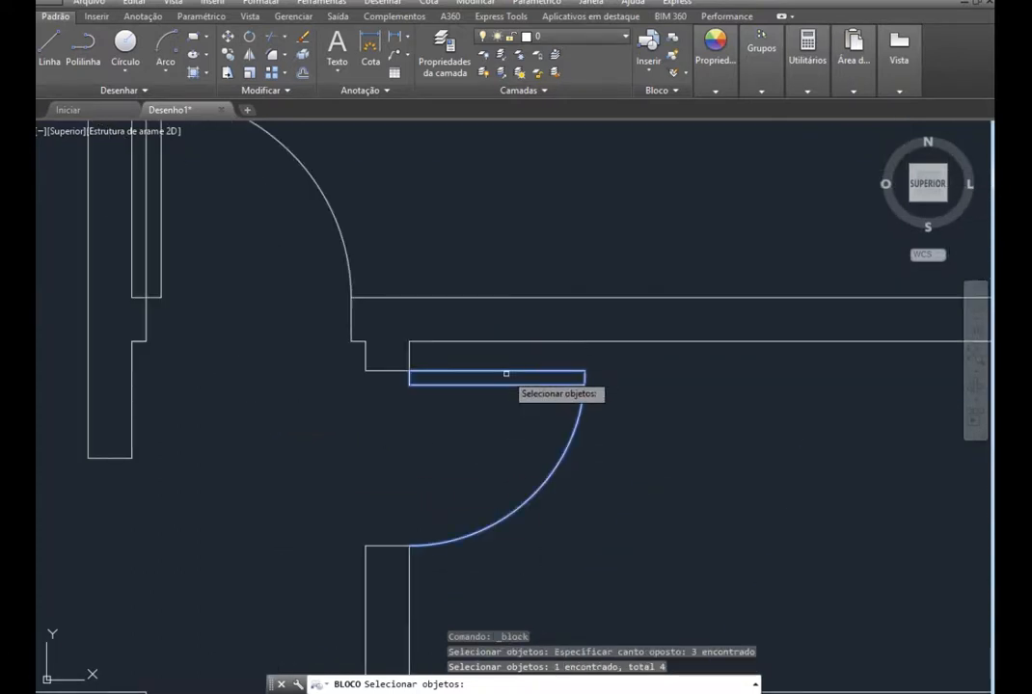
pyautogui.press('Return')
# Set the block's base point at the leaf's upper-left corner on the jamb and create the PORTA 60 CM block
pyautogui.click(327, 297)
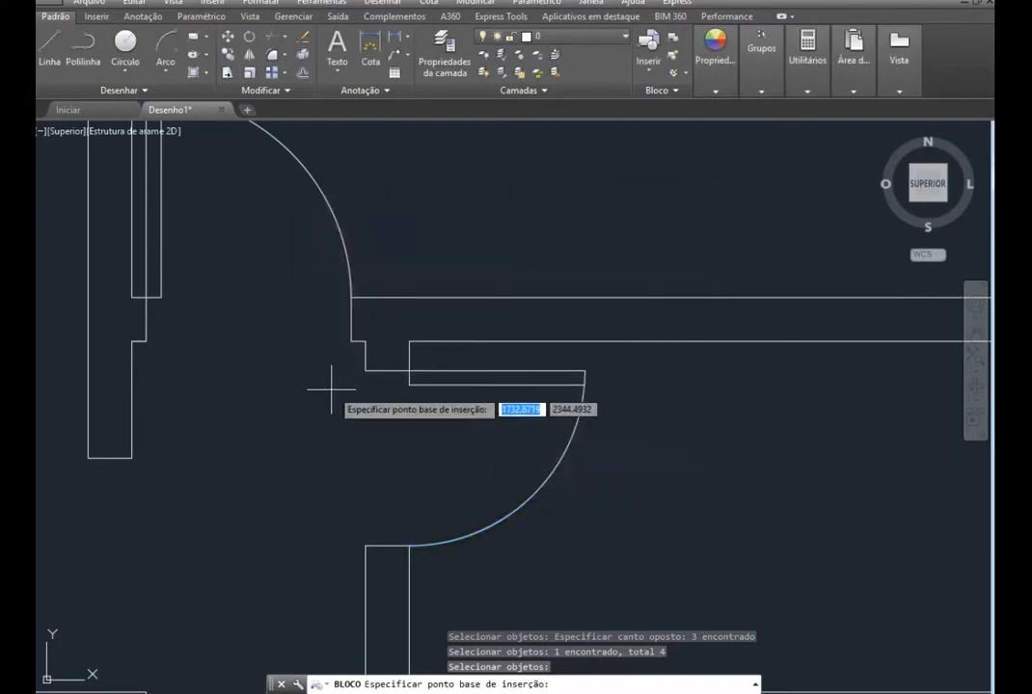
pyautogui.scroll(2, 380, 359)
pyautogui.click(384, 359)
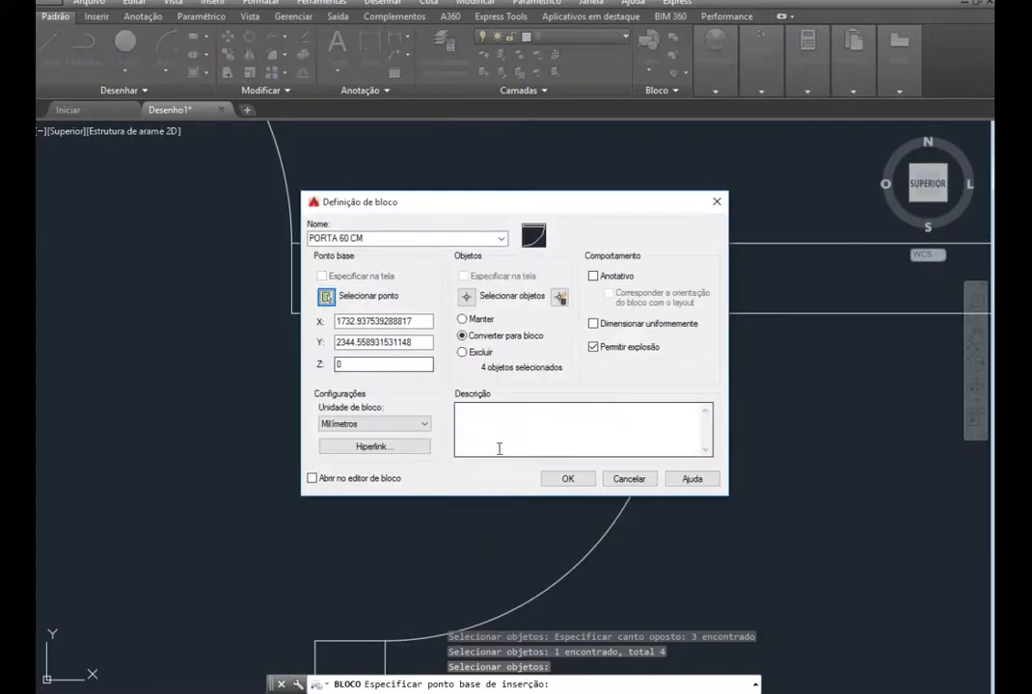
pyautogui.click(569, 477)
pyautogui.scroll(-2, 643, 452)
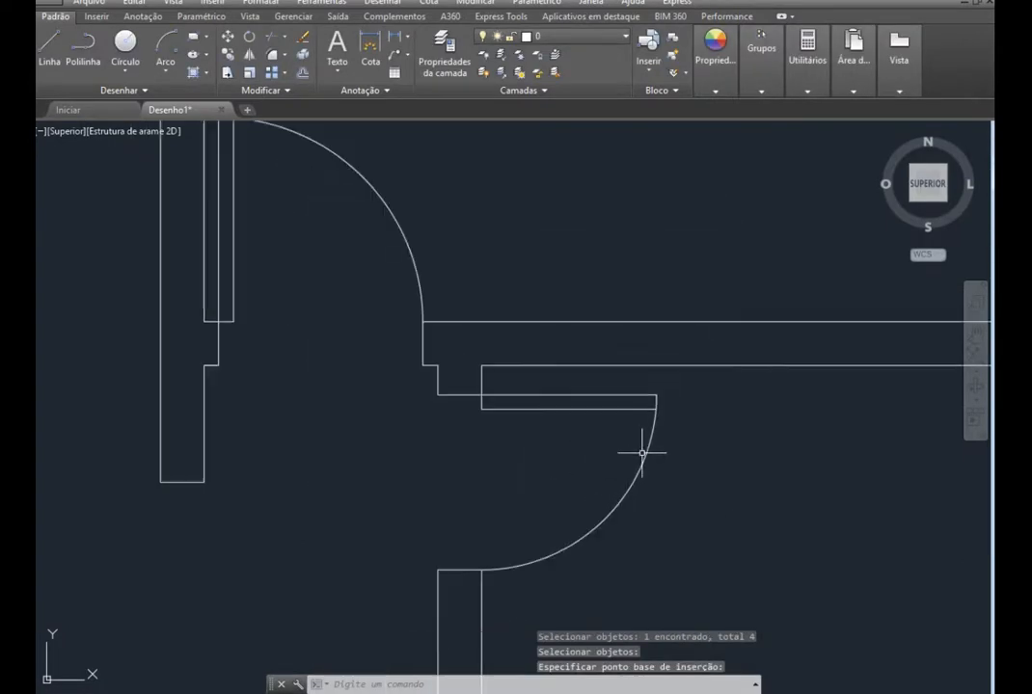
# Check the PORTA 60 CM block among the insertable blocks and examine the whole floor plan with its doors and windows
pyautogui.click(648, 56)
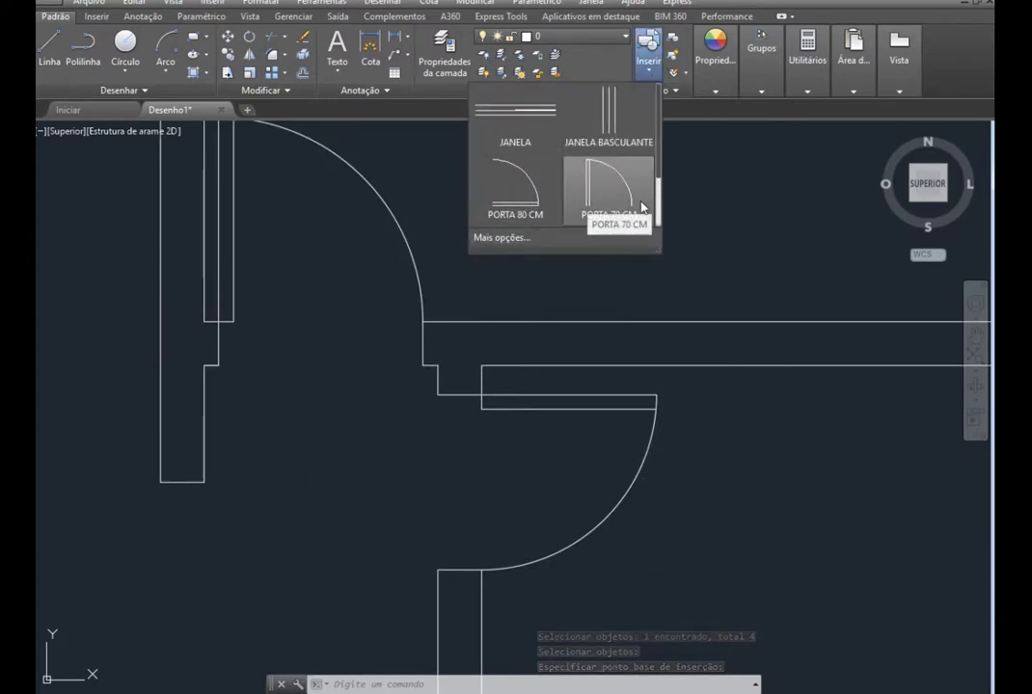
pyautogui.scroll(-1, 660, 208)
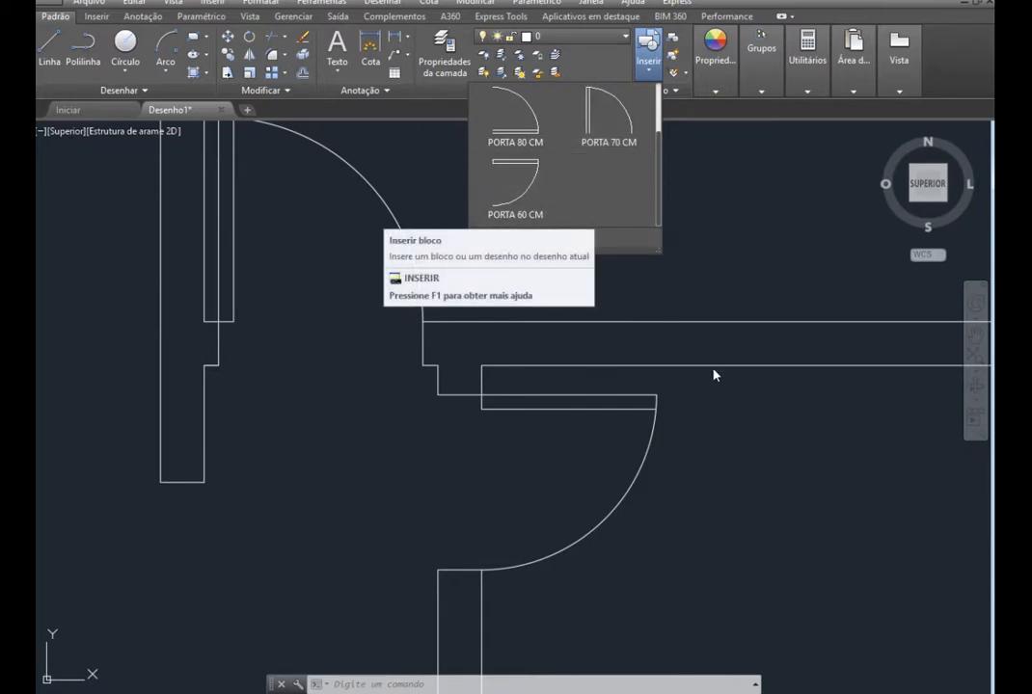
pyautogui.scroll(-5, 725, 396)
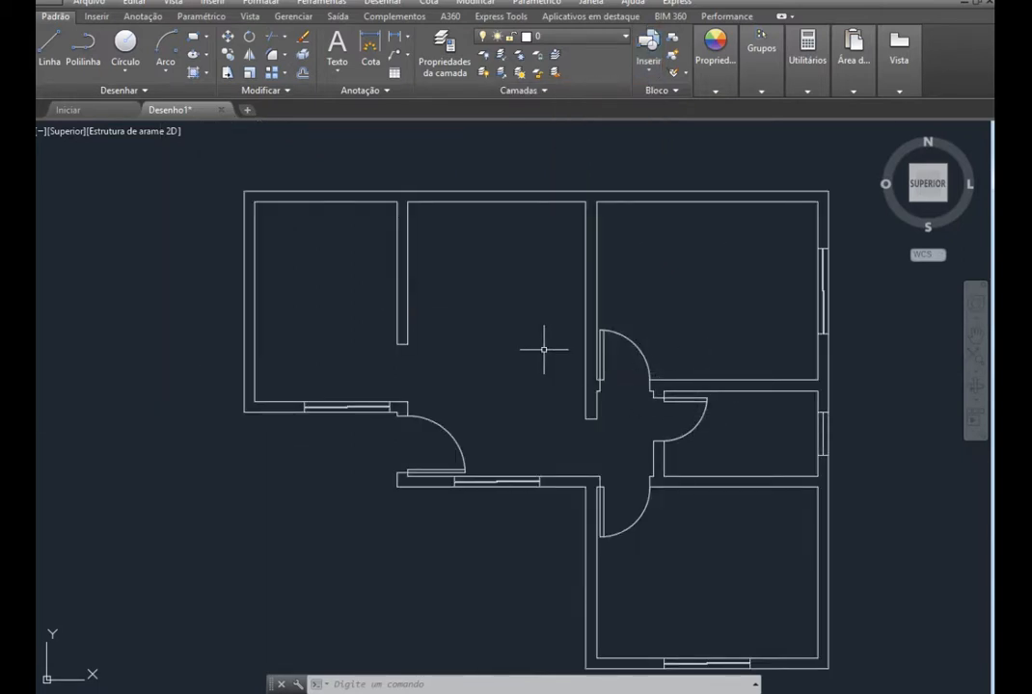
pyautogui.scroll(-3, 545, 348)
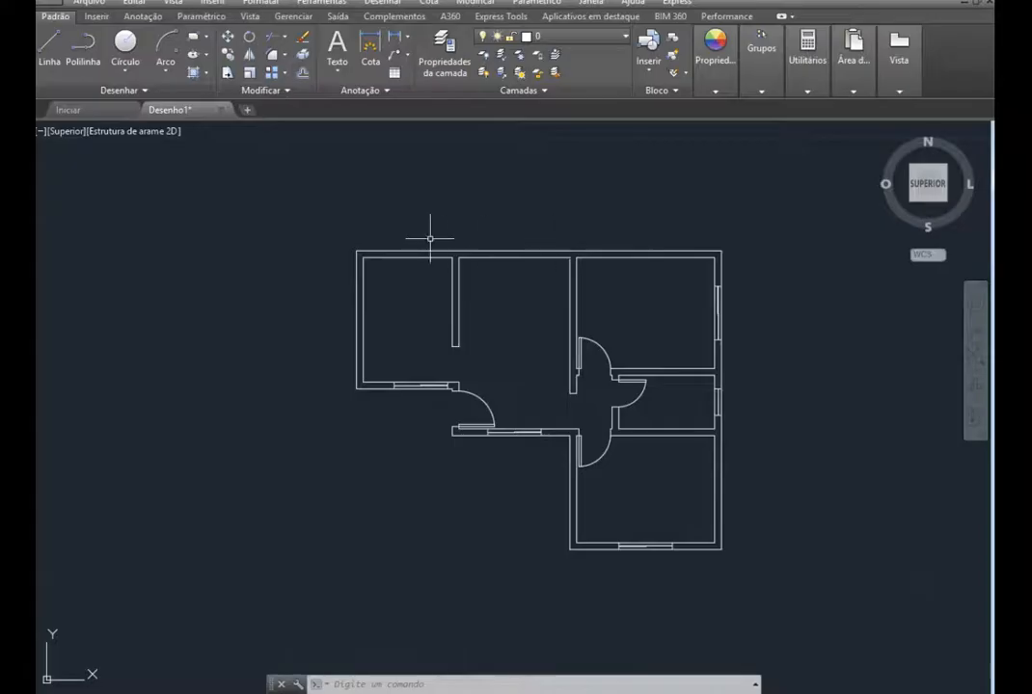
# Place a multiline text box in the leftmost room and enter the kitchen label in it
pyautogui.scroll(2, 431, 352)
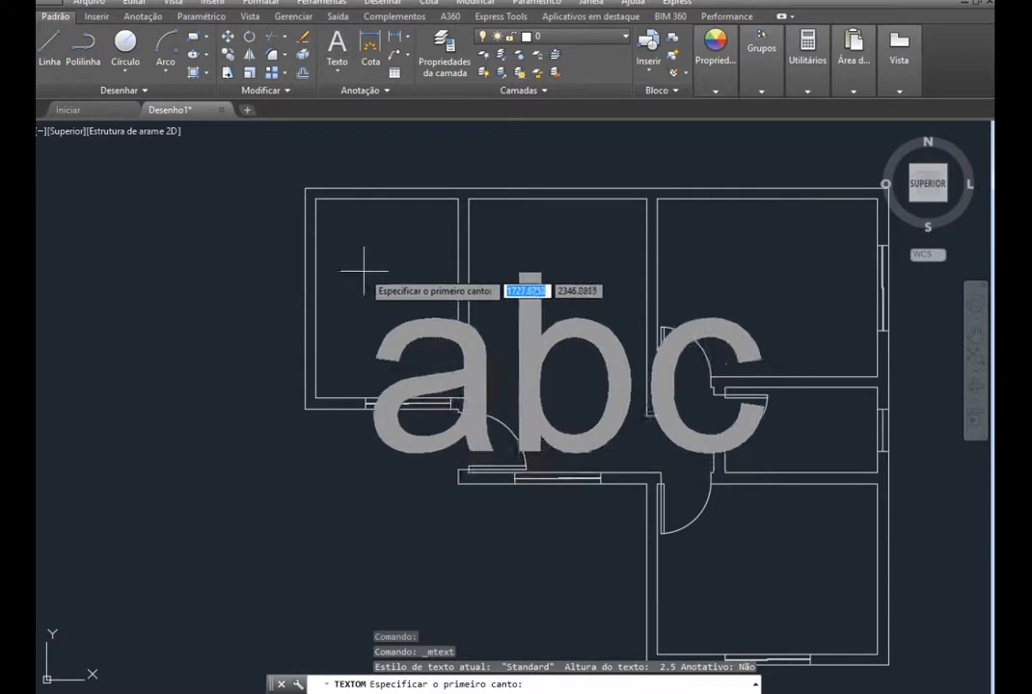
pyautogui.click(340, 289)
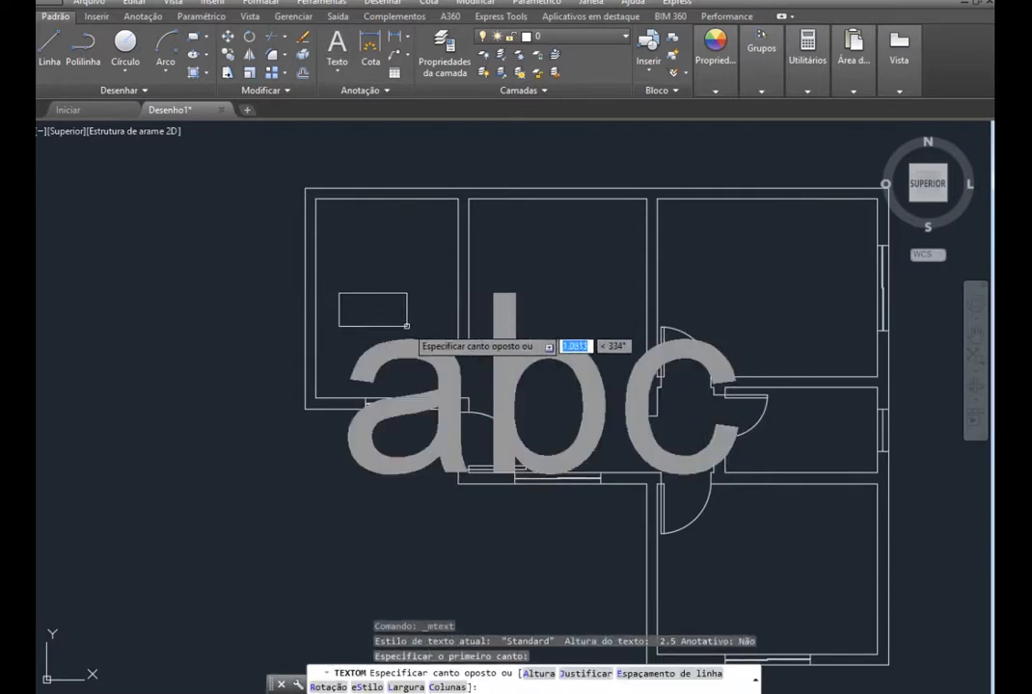
pyautogui.click(417, 587)
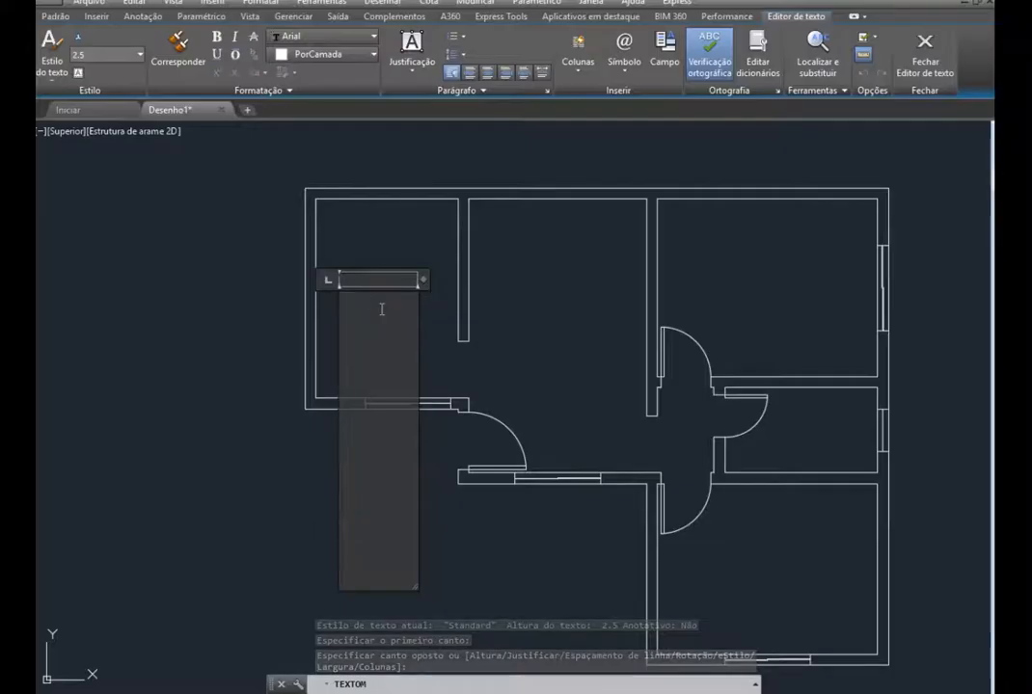
pyautogui.write('C')
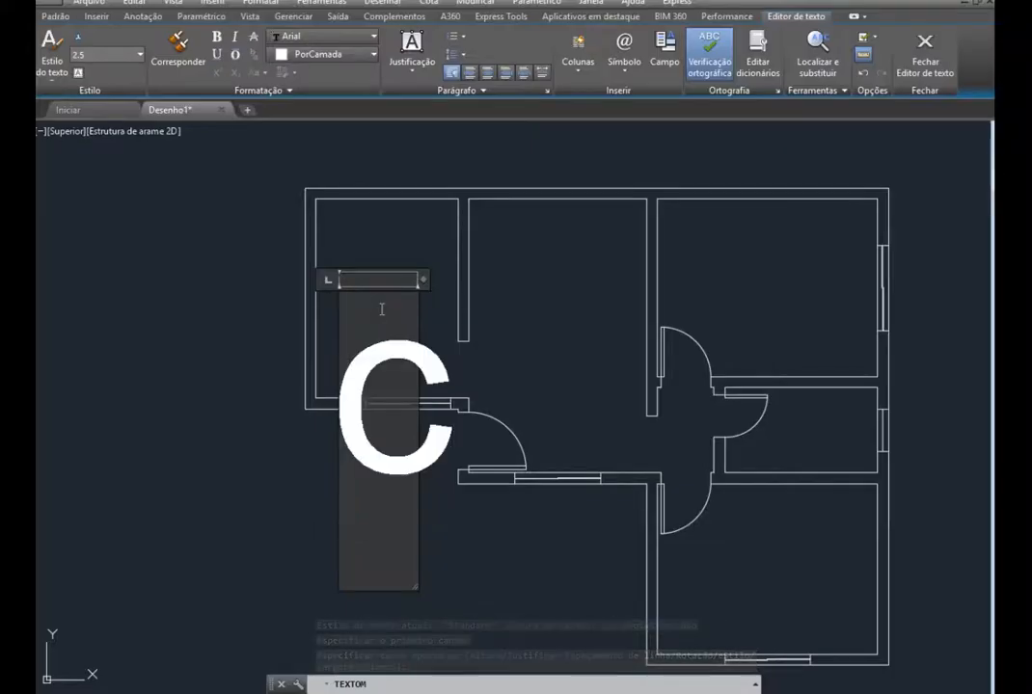
pyautogui.write('PZINHA')
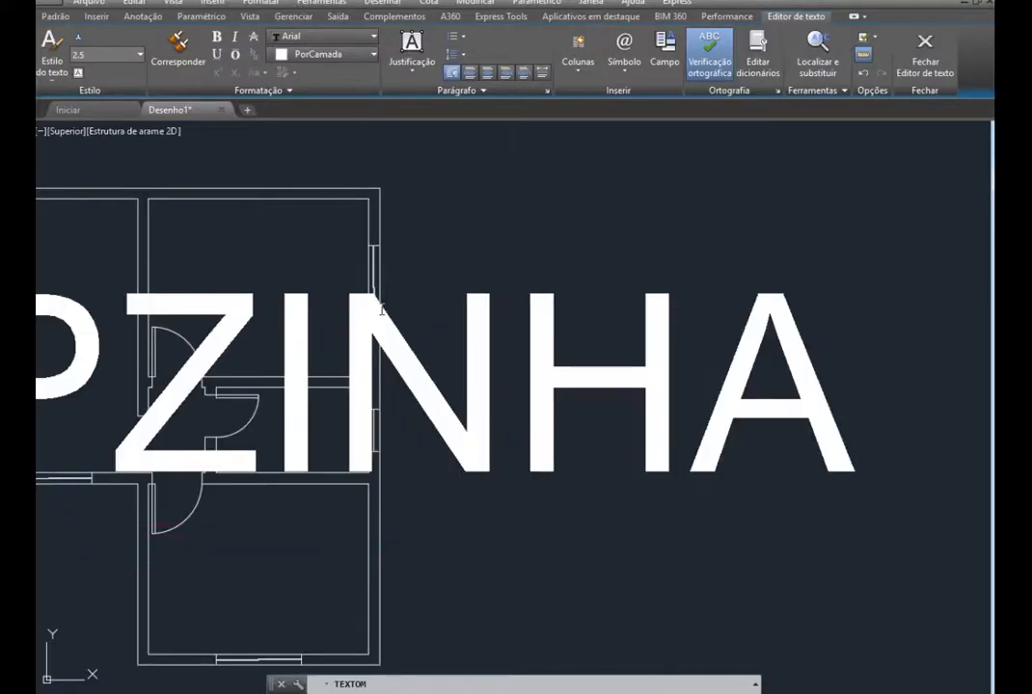
# Set the text height of the whole kitchen label to 0.1
pyautogui.hotkey('ctrl', 'a')
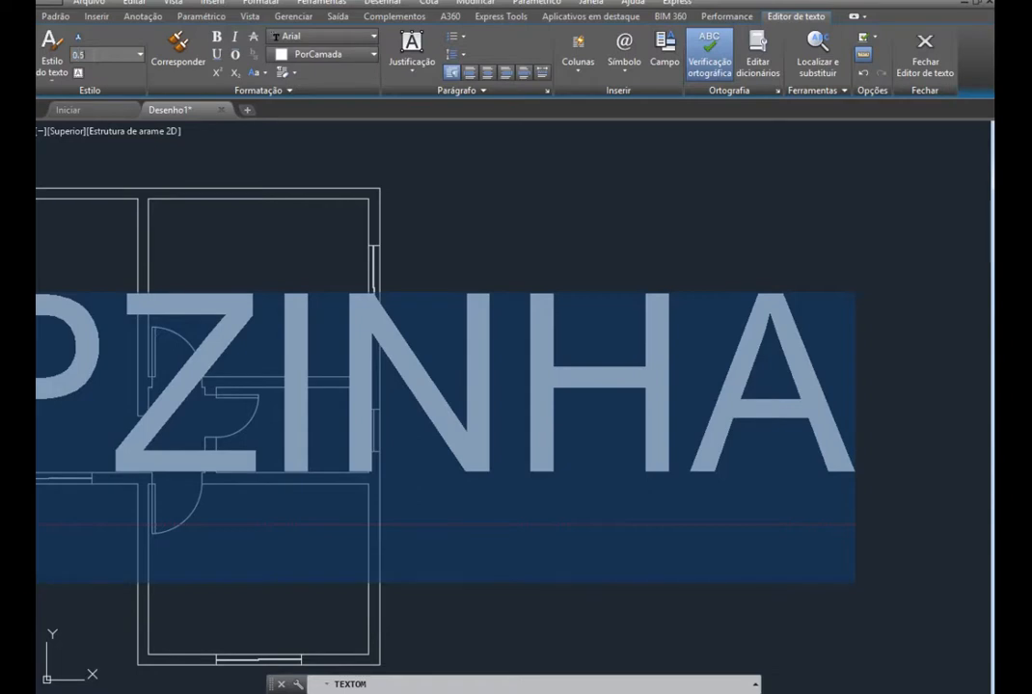
pyautogui.press('Delete')
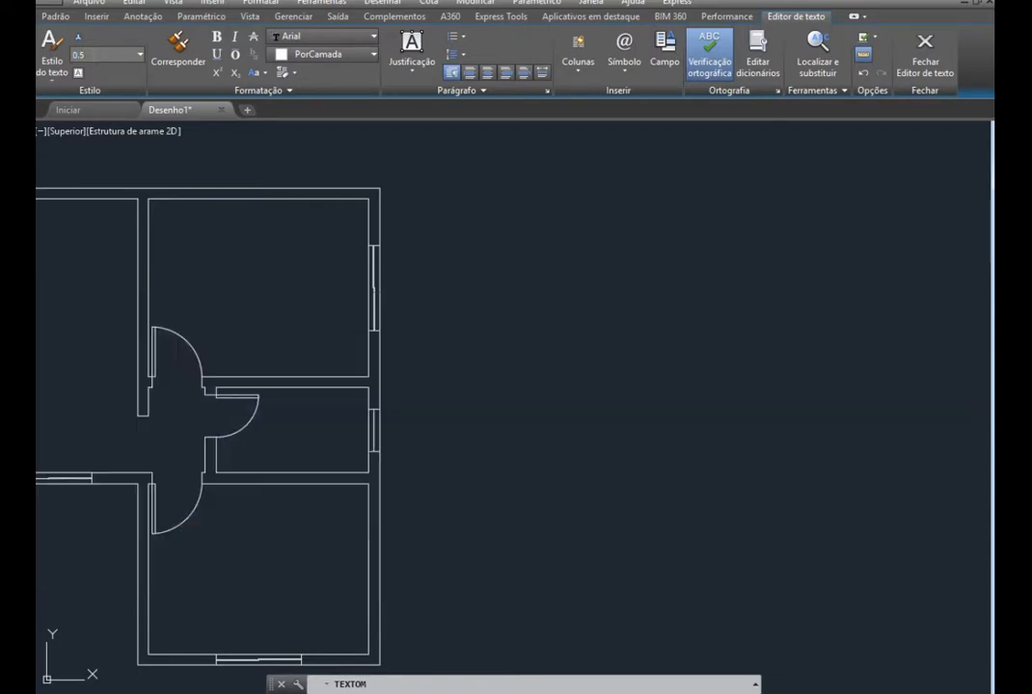
pyautogui.scroll(-4, 393, 394)
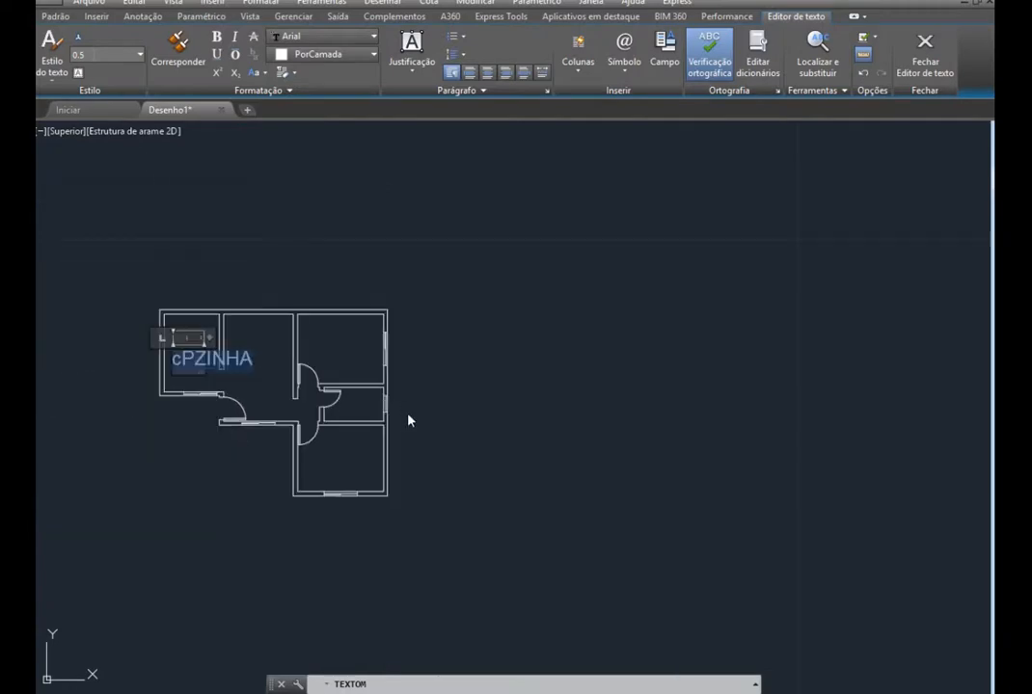
pyautogui.scroll(6, 184, 371)
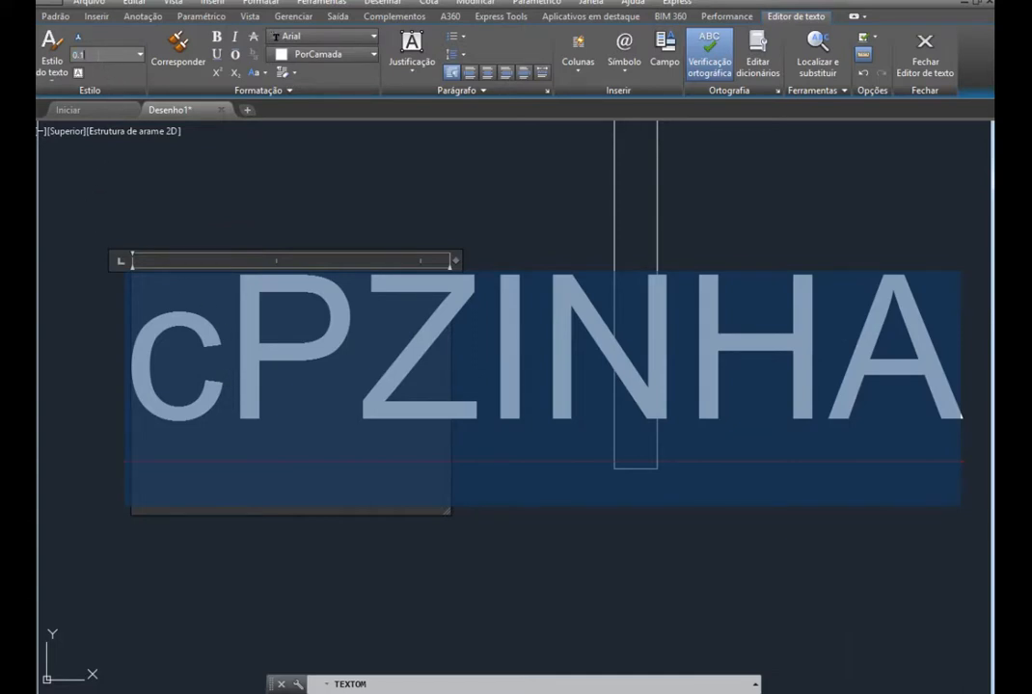
pyautogui.click(149, 296)
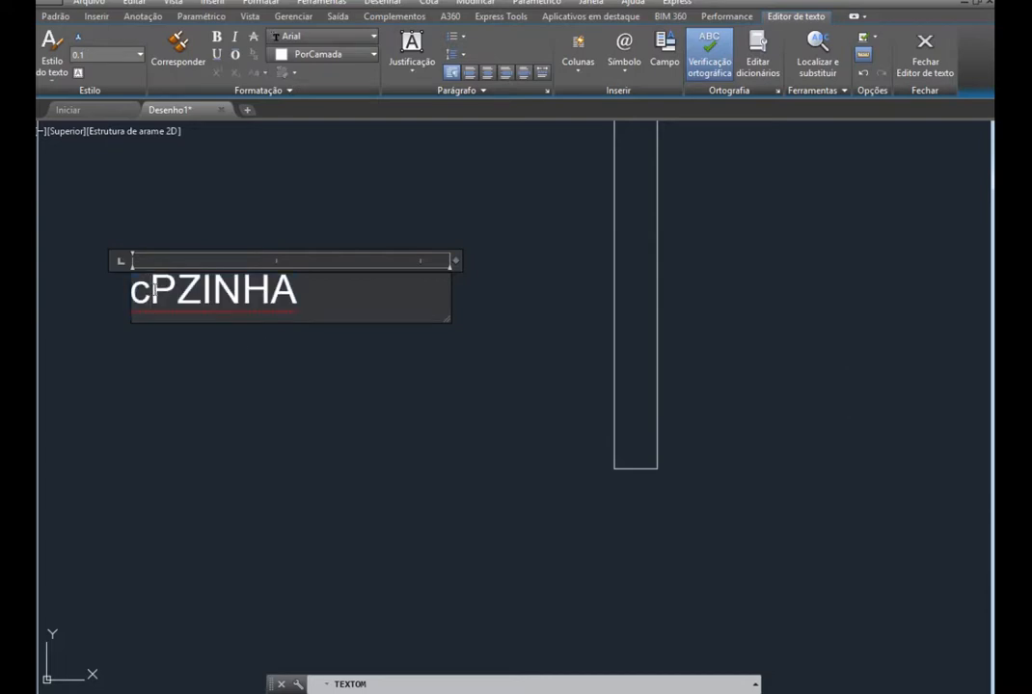
# Correct the label's first two letters so the text reads COZINHA in capitals
pyautogui.press('Delete')
pyautogui.press('BackSpace')
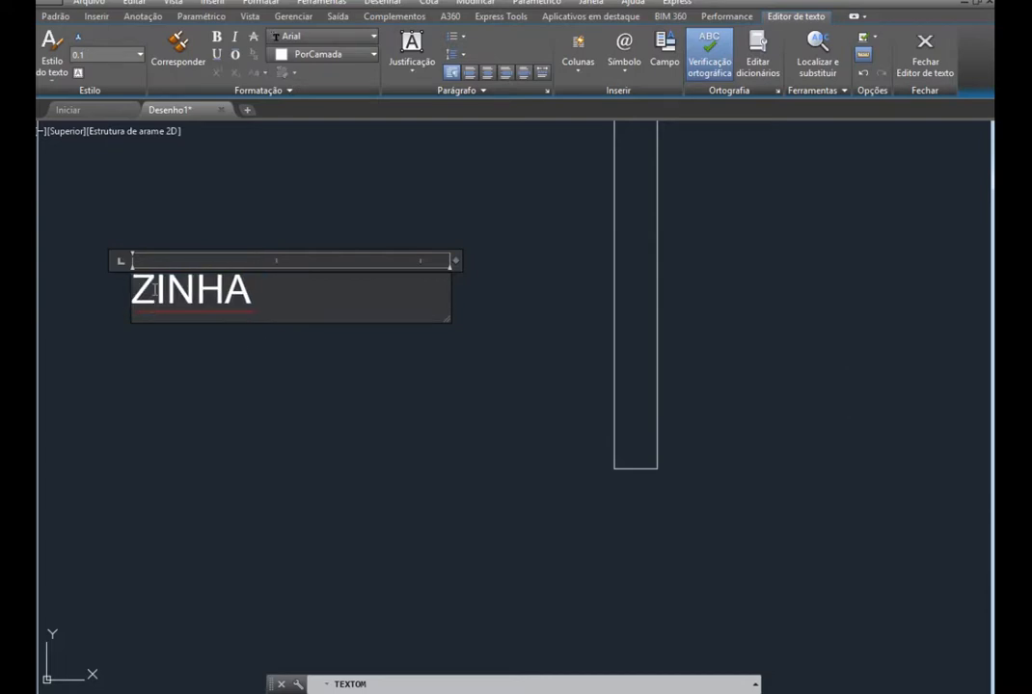
pyautogui.write('co')
pyautogui.press('BackSpace')
pyautogui.press('BackSpace')
pyautogui.write('CO')
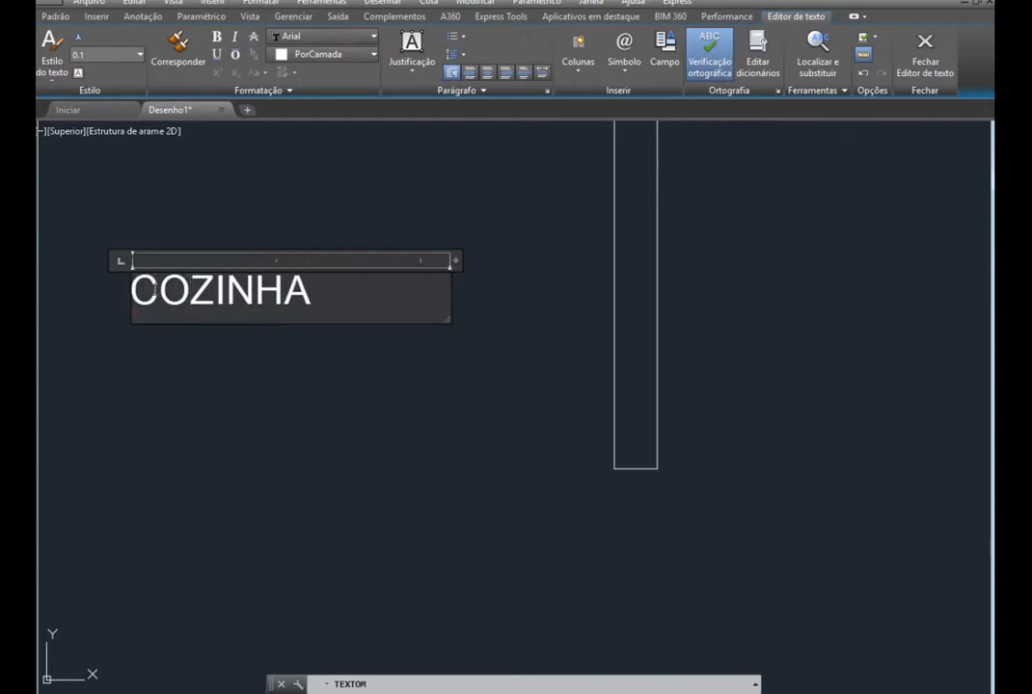
# Finish the COZINHA text, move it to about the middle of the kitchen, and consult the reference floor plan
pyautogui.scroll(-4, 504, 414)
pyautogui.click(497, 392)
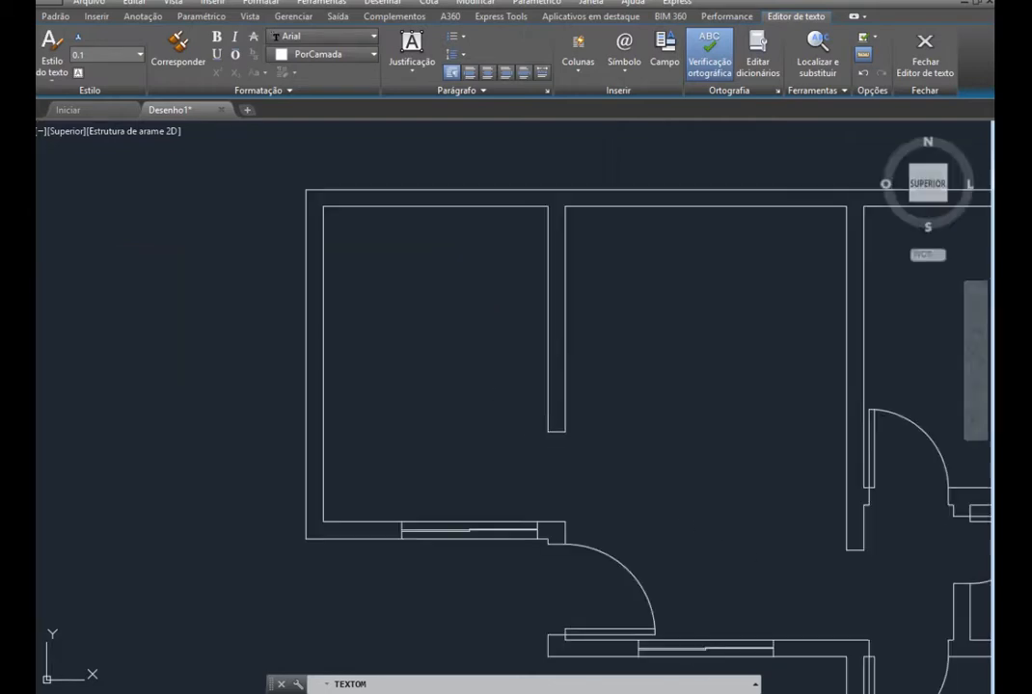
pyautogui.click(410, 362)
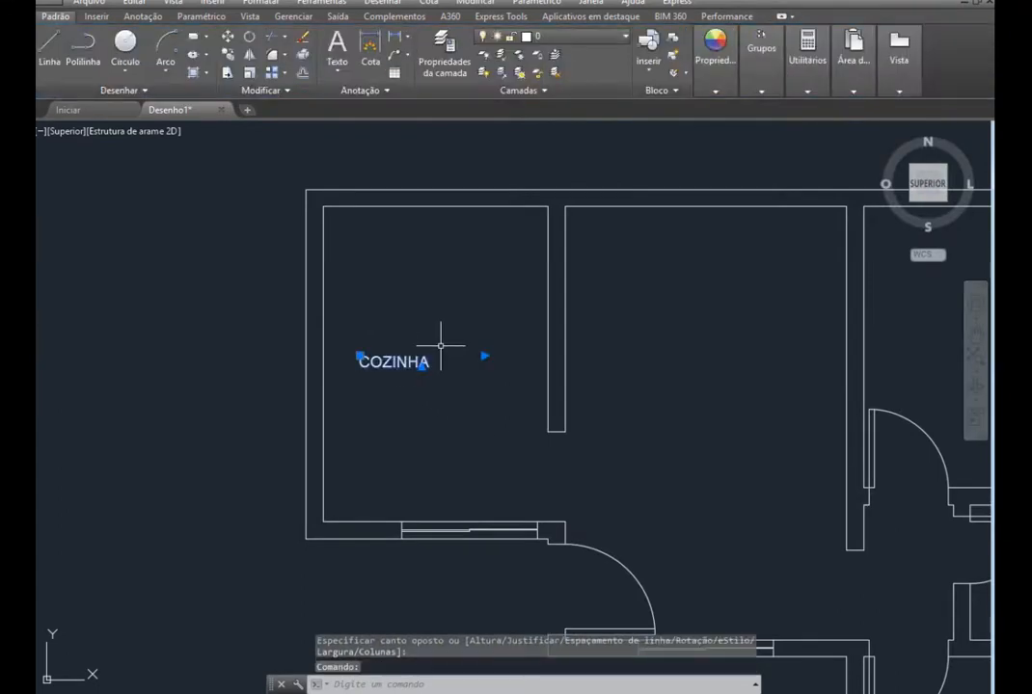
pyautogui.moveTo(395, 361); pyautogui.dragTo(429, 361)
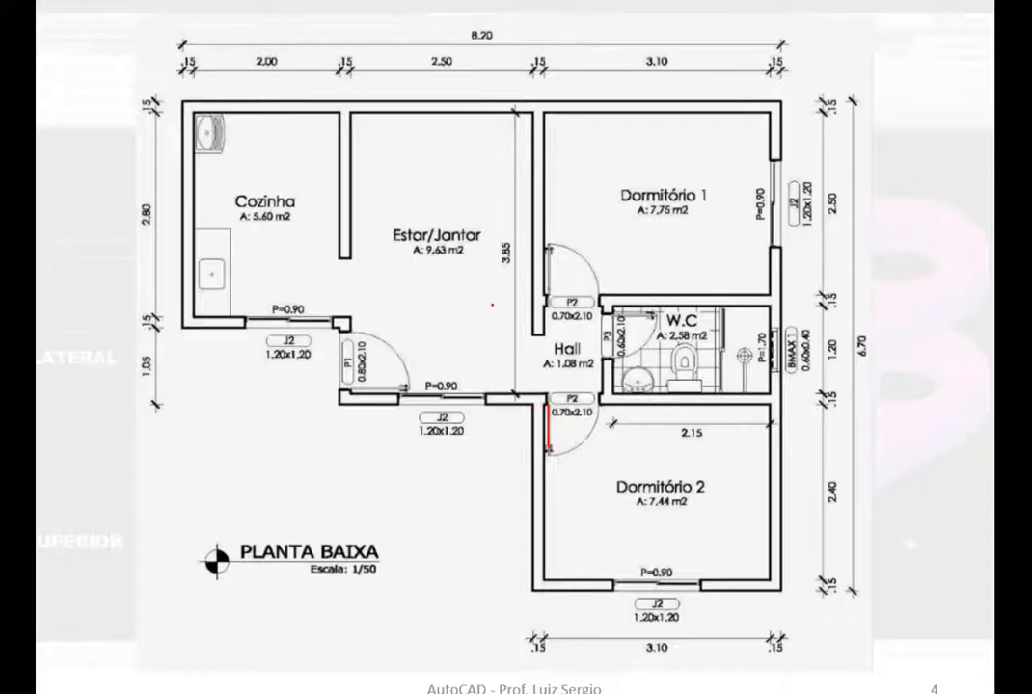
pyautogui.hotkey('alt', 'Tab')
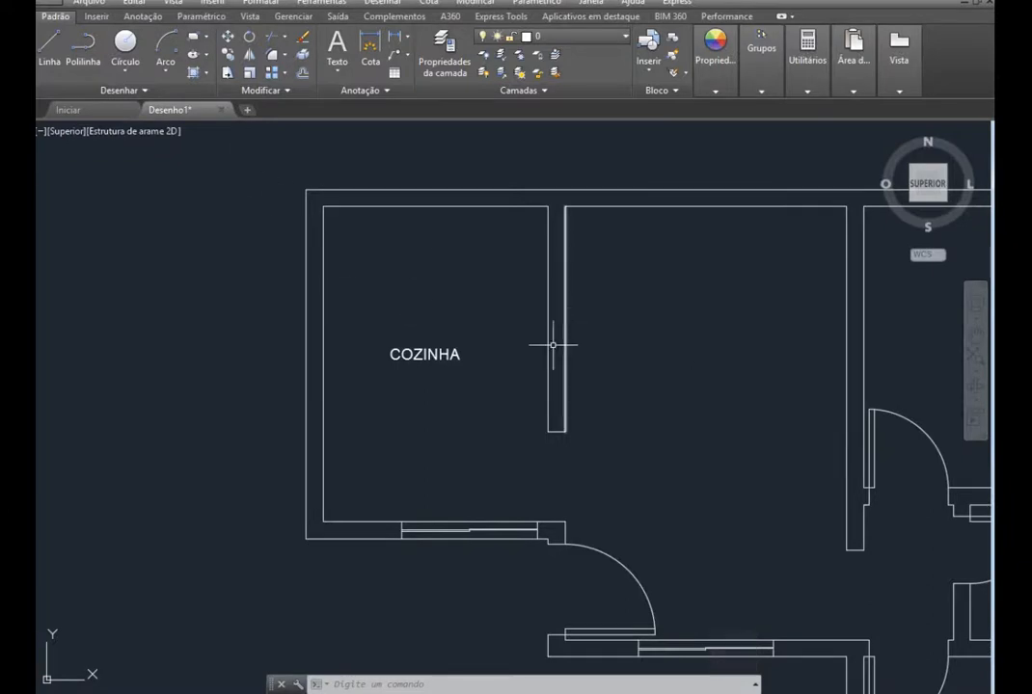
# Copy the COZINHA label and paste it near the middle of the adjacent living and dining room
pyautogui.click(438, 353)
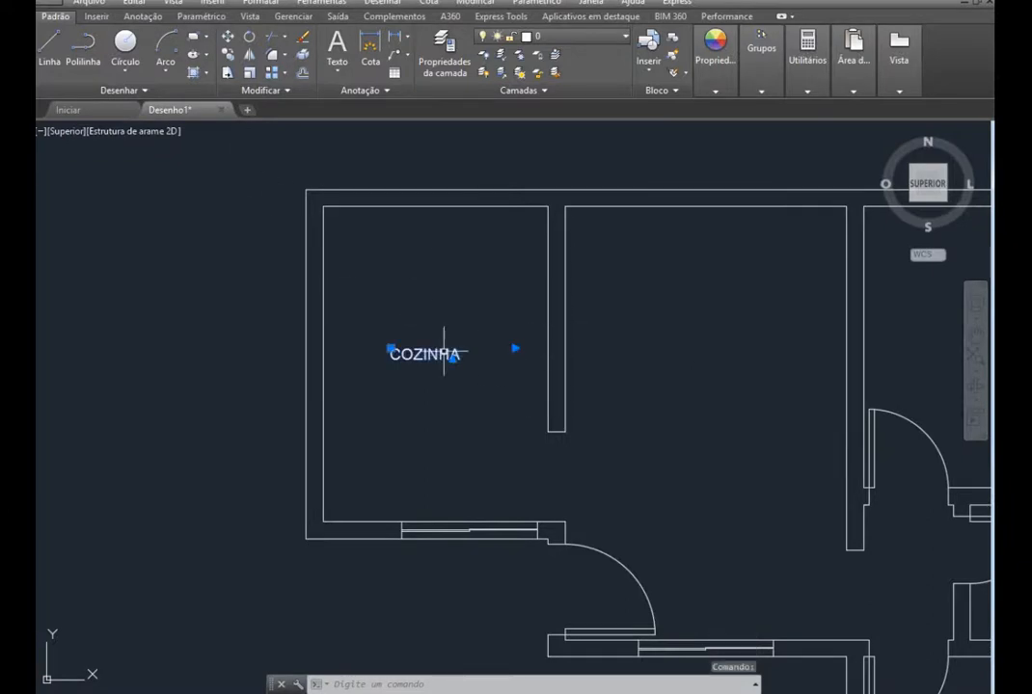
pyautogui.hotkey('ctrl', 'c')
pyautogui.click(702, 335)
pyautogui.press('Escape')
pyautogui.hotkey('ctrl', 'v')
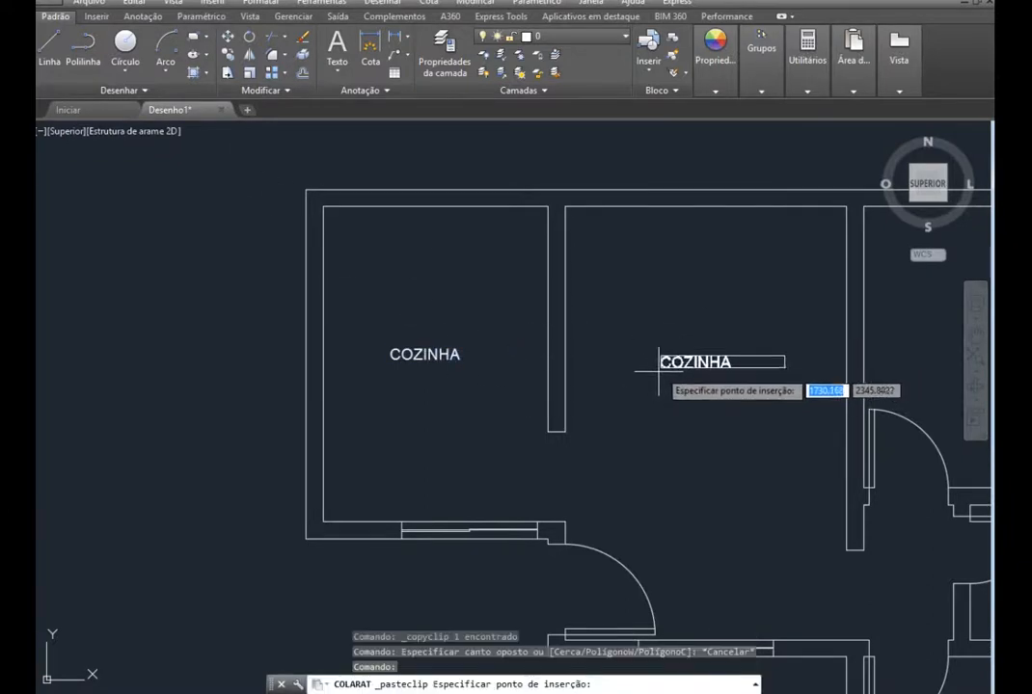
pyautogui.click(657, 368)
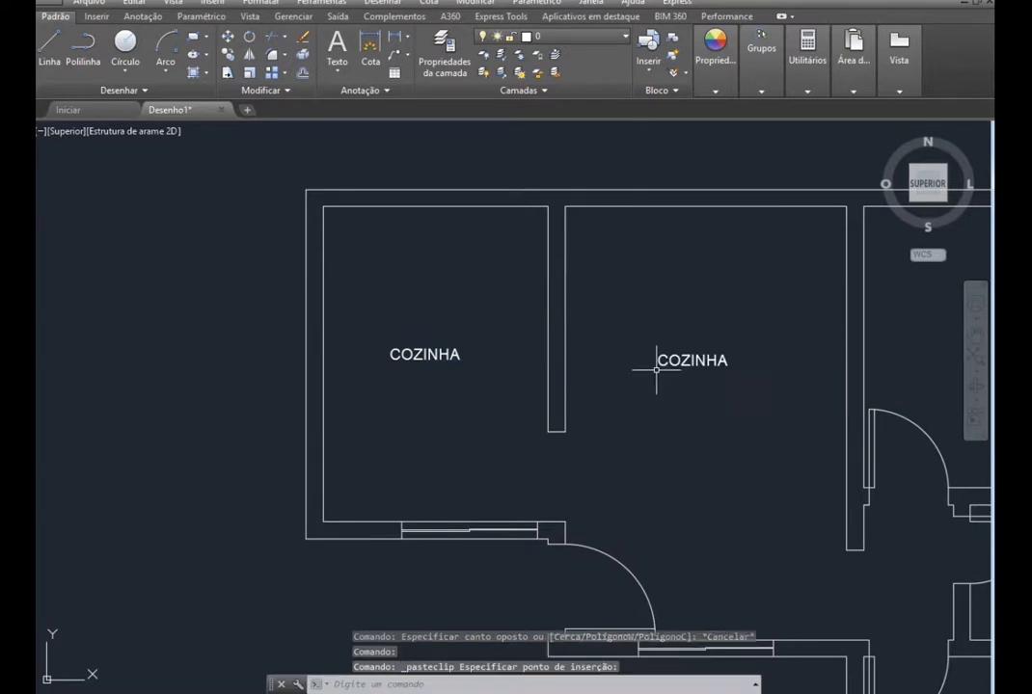
# Replace the pasted label's text in the living and dining room with ESTAR/JANTAR, checking the room name on the reference plan
pyautogui.doubleClick(713, 359)
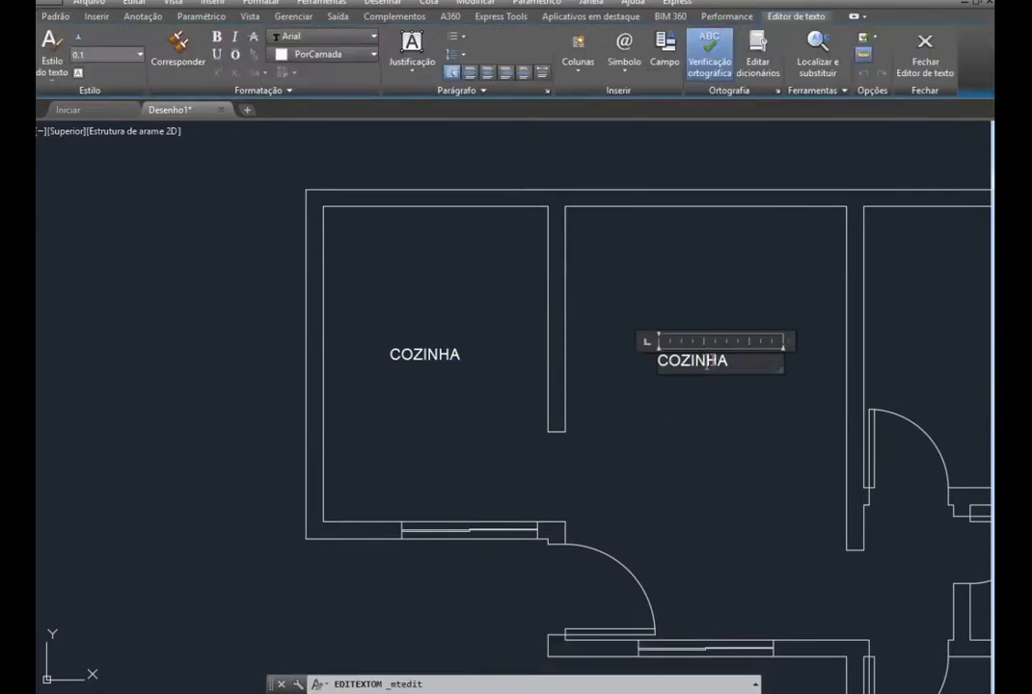
pyautogui.doubleClick(718, 363)
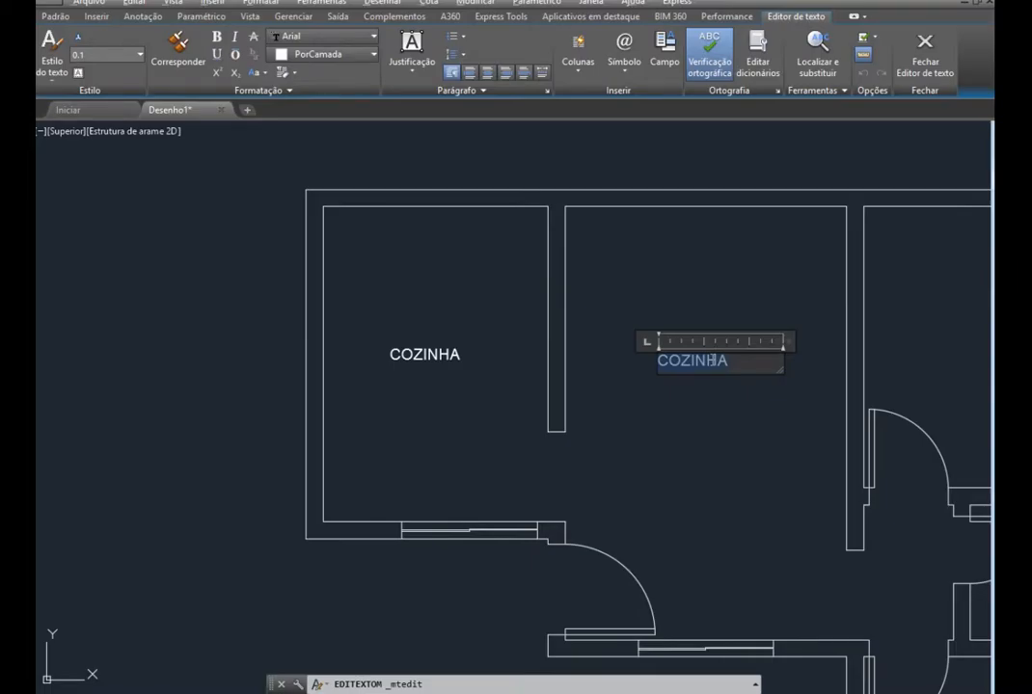
pyautogui.hotkey('alt', 'Tab')
pyautogui.hotkey('alt', 'Tab')
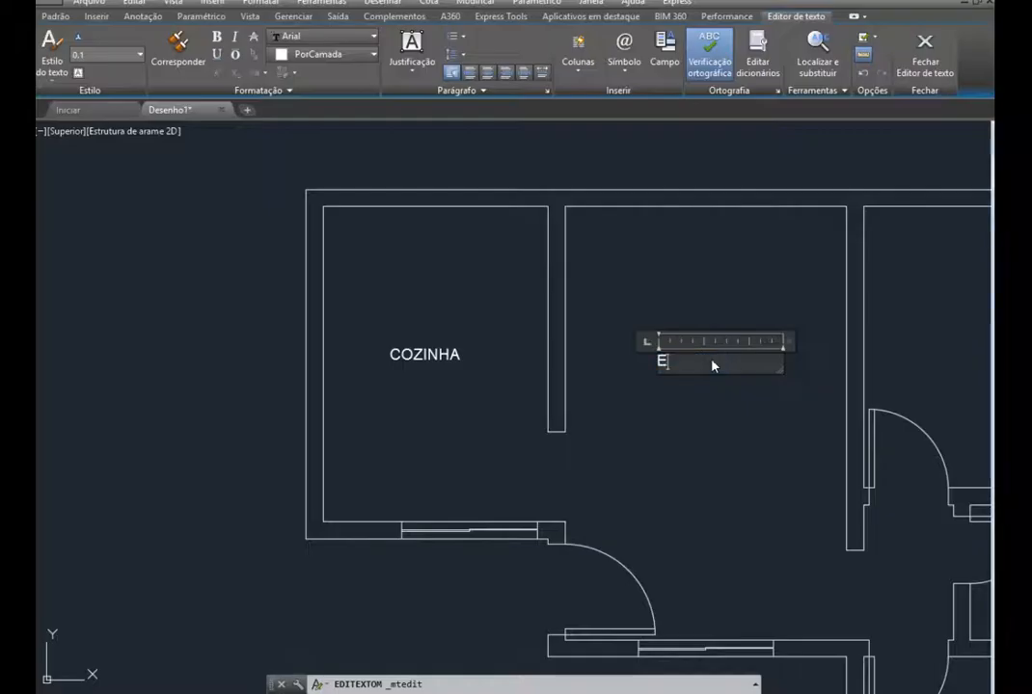
pyautogui.write('ESTAR/JANTAR')
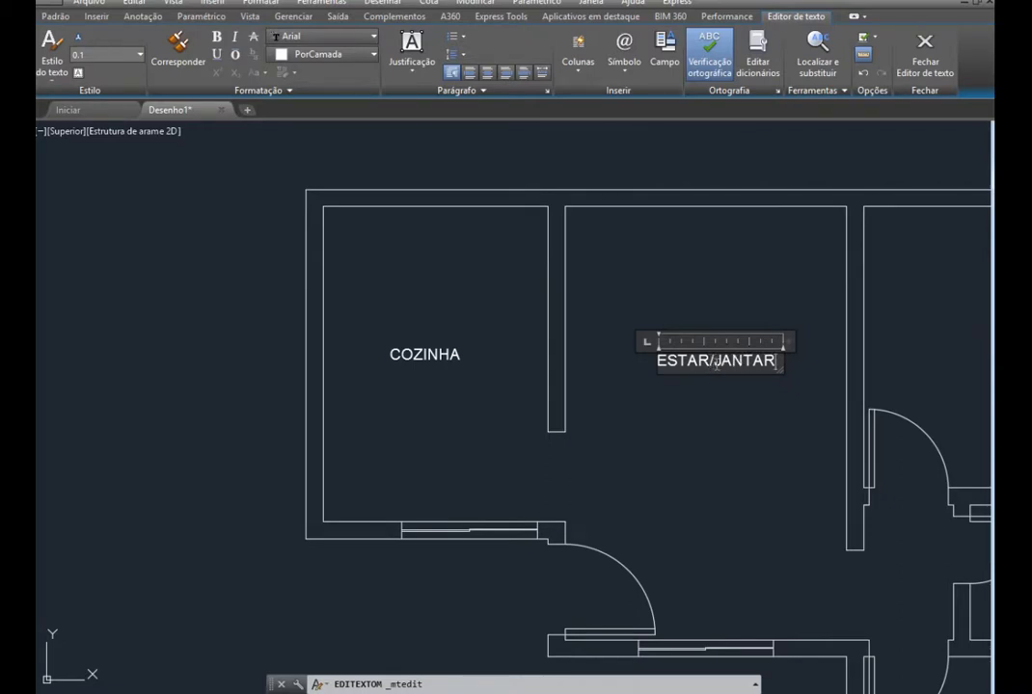
pyautogui.click(555, 329)
# Move the ESTAR/JANTAR label slightly to centre it in its room
pyautogui.click(717, 361)
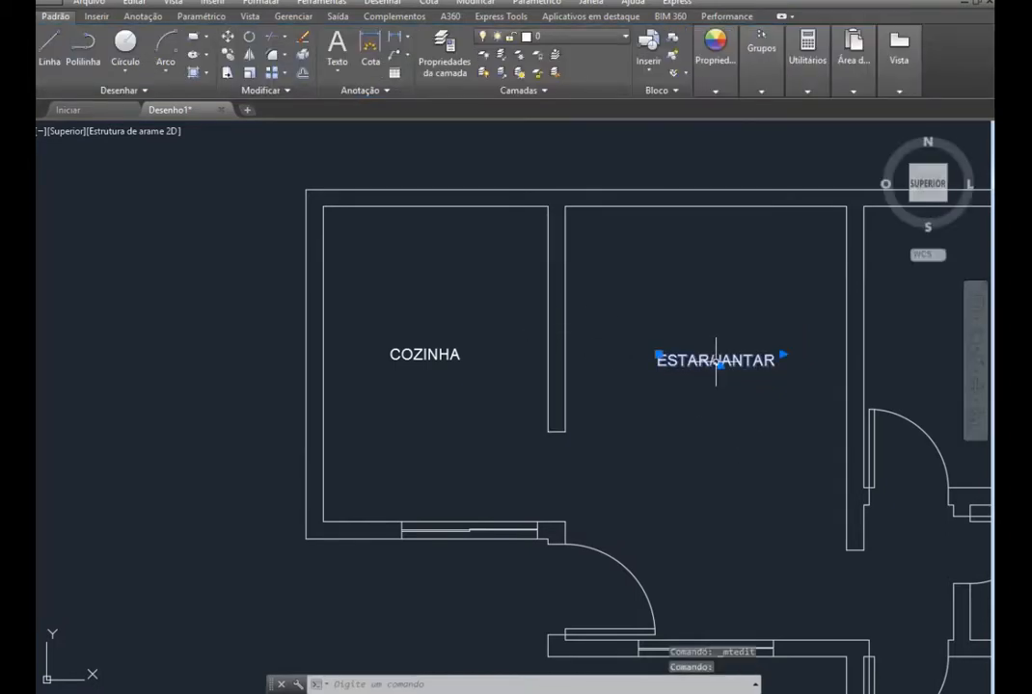
pyautogui.moveTo(717, 357); pyautogui.dragTo(706, 364)
pyautogui.moveTo(721, 363); pyautogui.dragTo(720, 369)
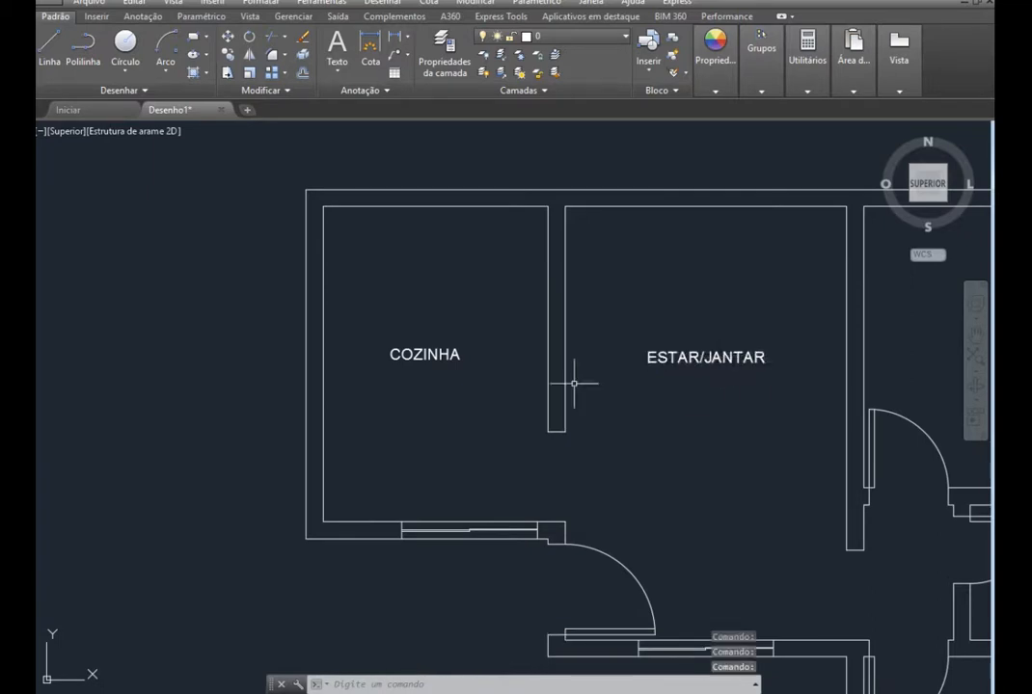
# Paste copies of the COZINHA label into the upper-right bedroom, the small bathroom and the lower-right bedroom
pyautogui.scroll(-7, 505, 428)
pyautogui.scroll(6, 565, 413)
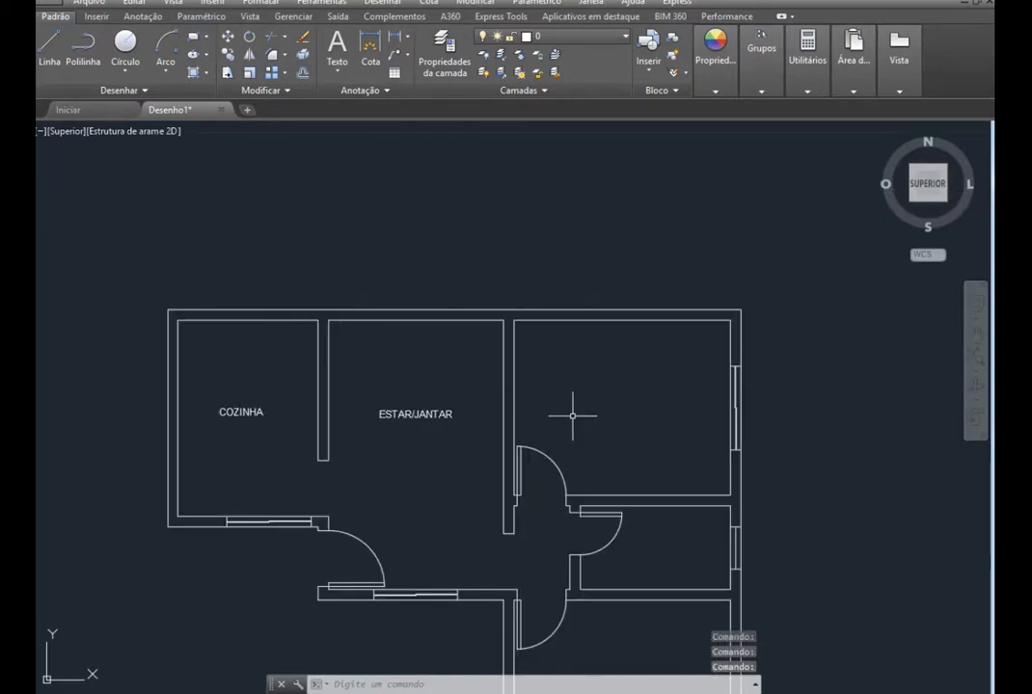
pyautogui.scroll(2, 572, 415)
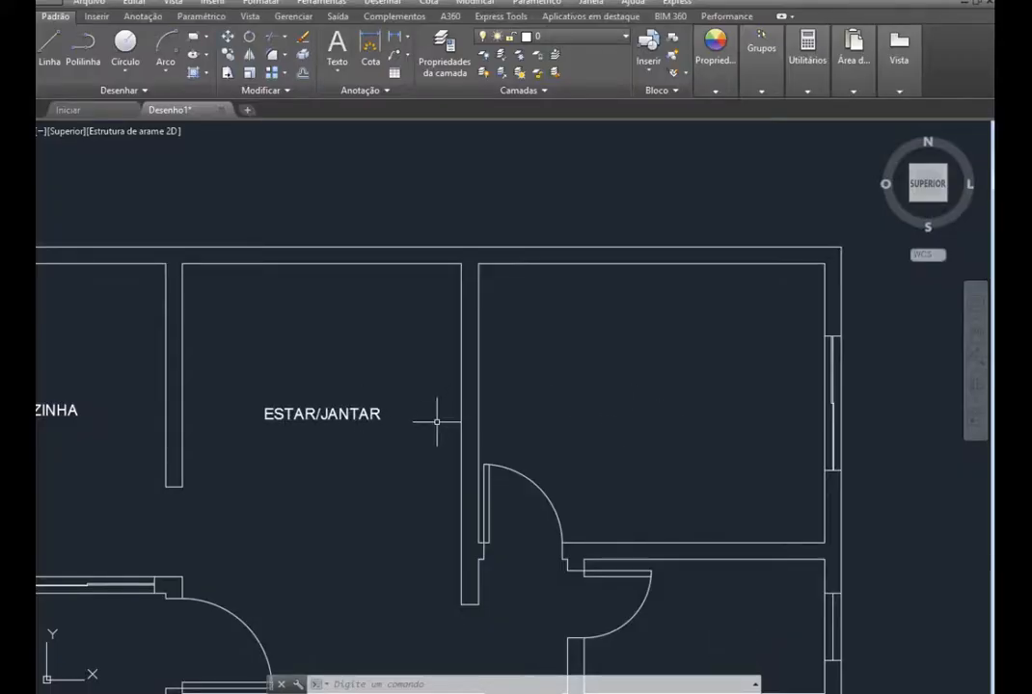
pyautogui.hotkey('ctrl', 'v')
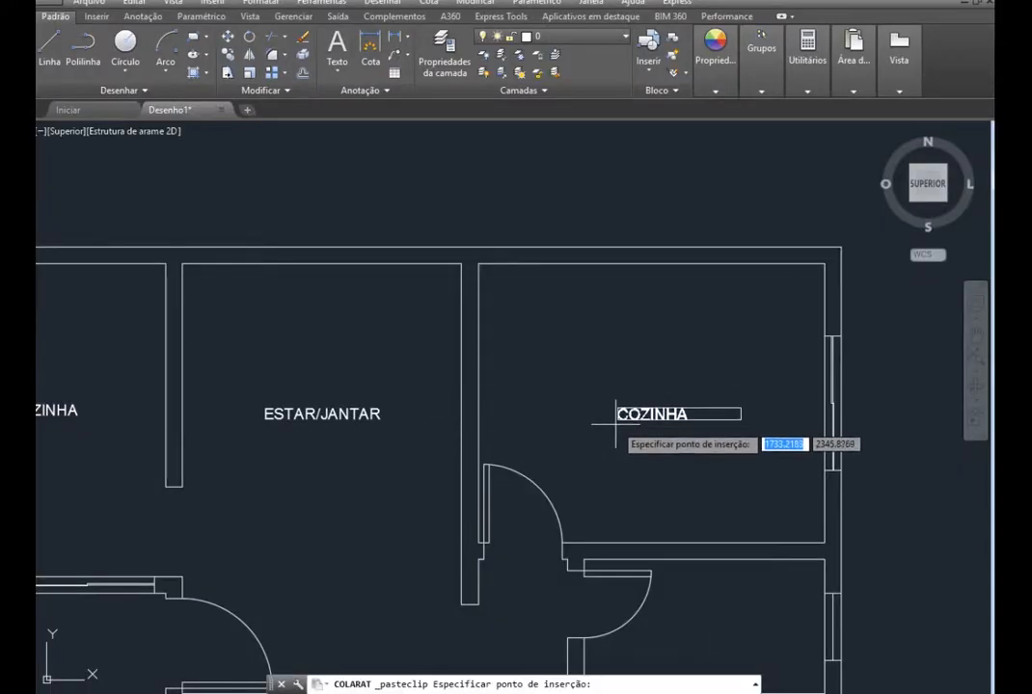
pyautogui.click(617, 415)
pyautogui.scroll(-5, 612, 405)
pyautogui.scroll(4, 615, 543)
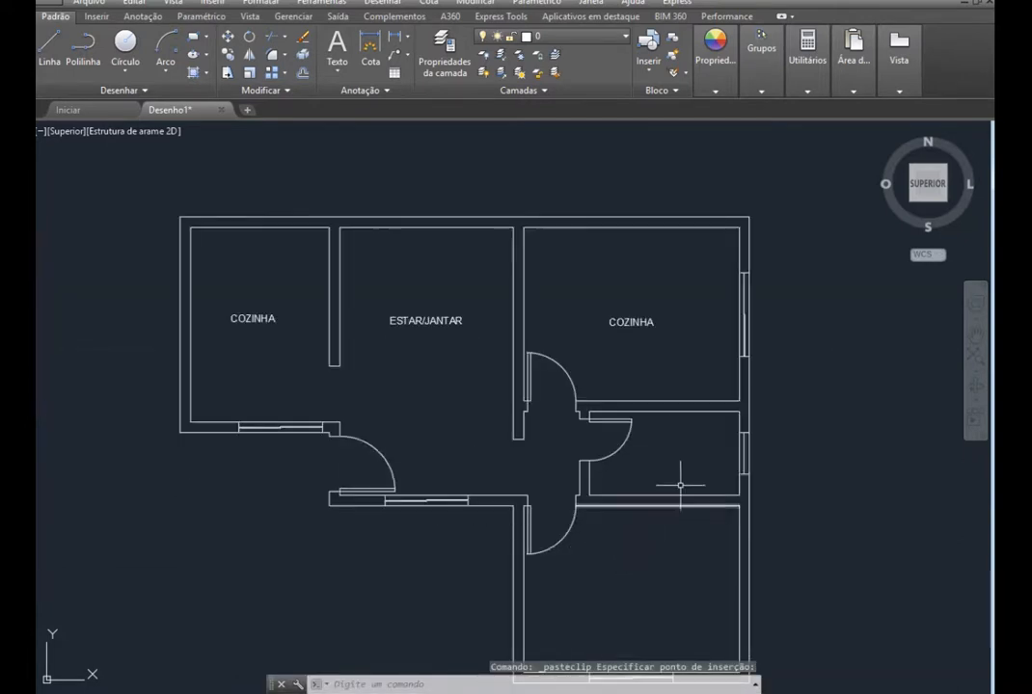
pyautogui.hotkey('ctrl', 'v')
pyautogui.click(657, 450)
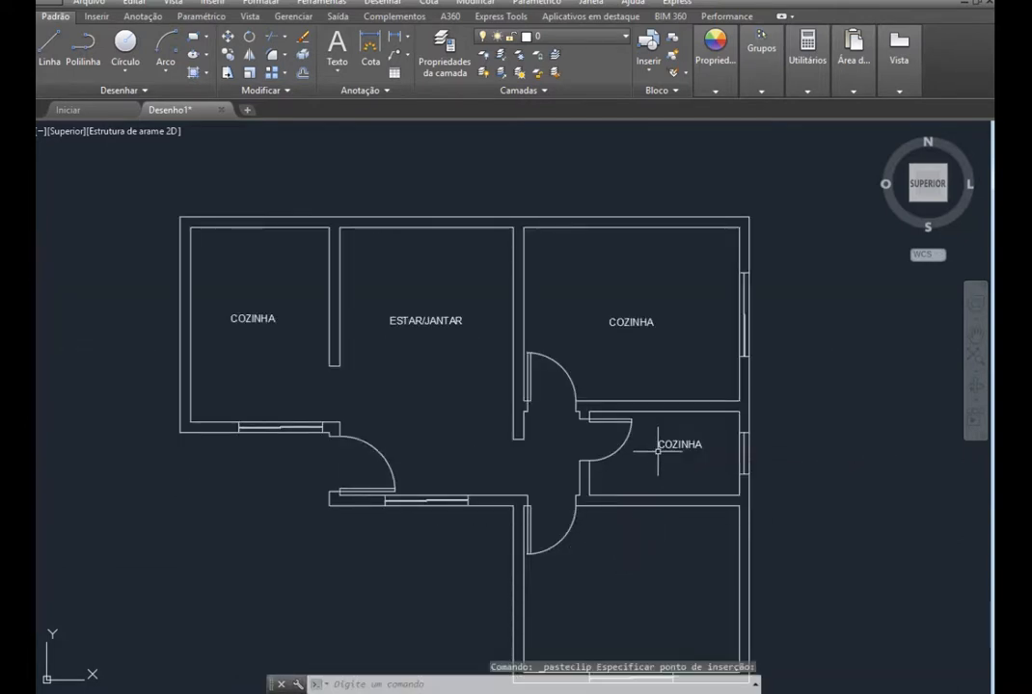
pyautogui.hotkey('ctrl', 'v')
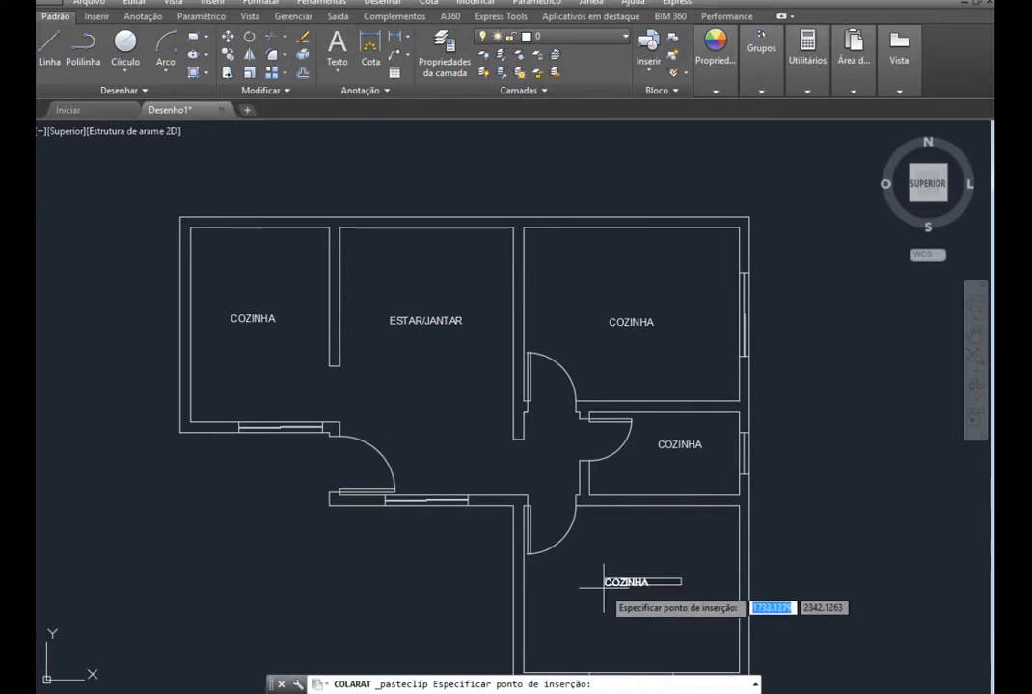
pyautogui.click(604, 584)
# Replace the label text in the upper-right bedroom with DORMITÓRIO 1
pyautogui.doubleClick(620, 322)
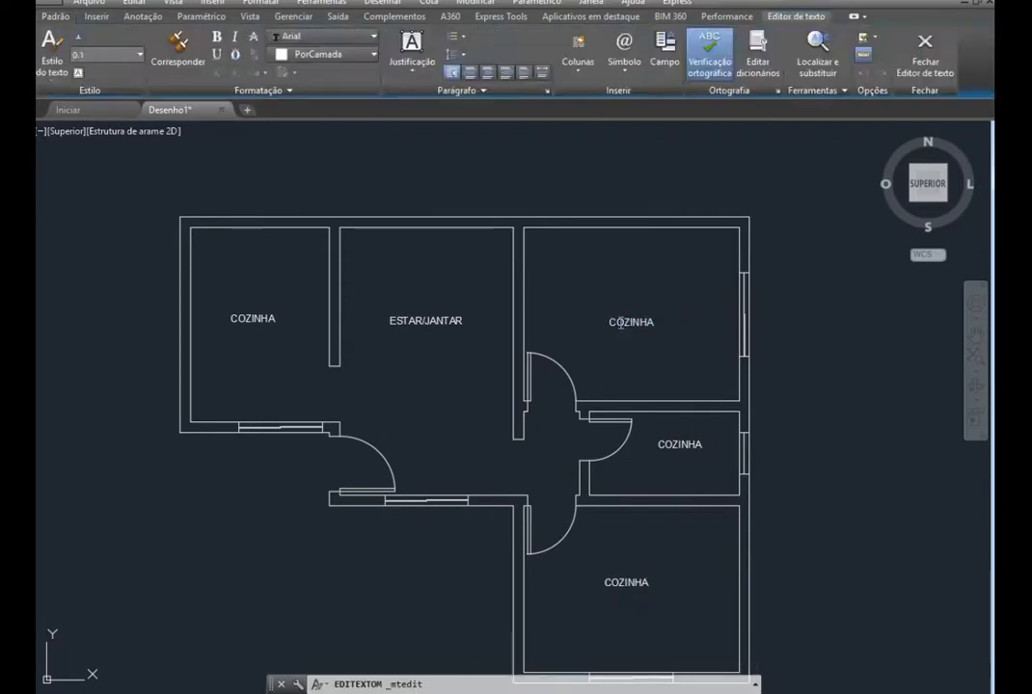
pyautogui.doubleClick(622, 324)
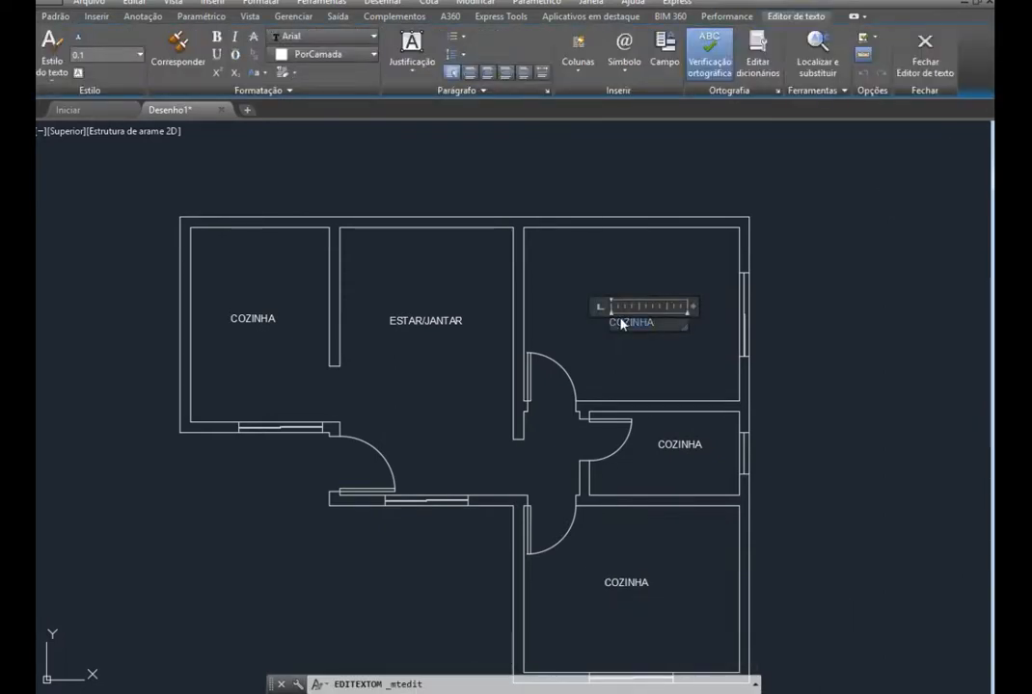
pyautogui.write('FO')
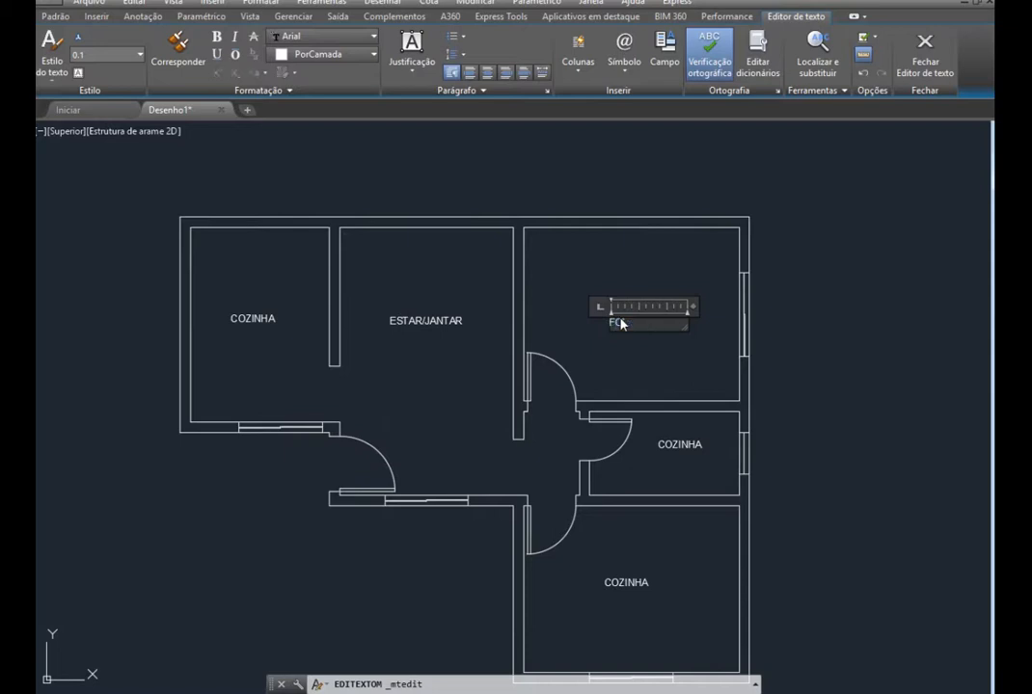
pyautogui.write('DORMITÓRIO 1')
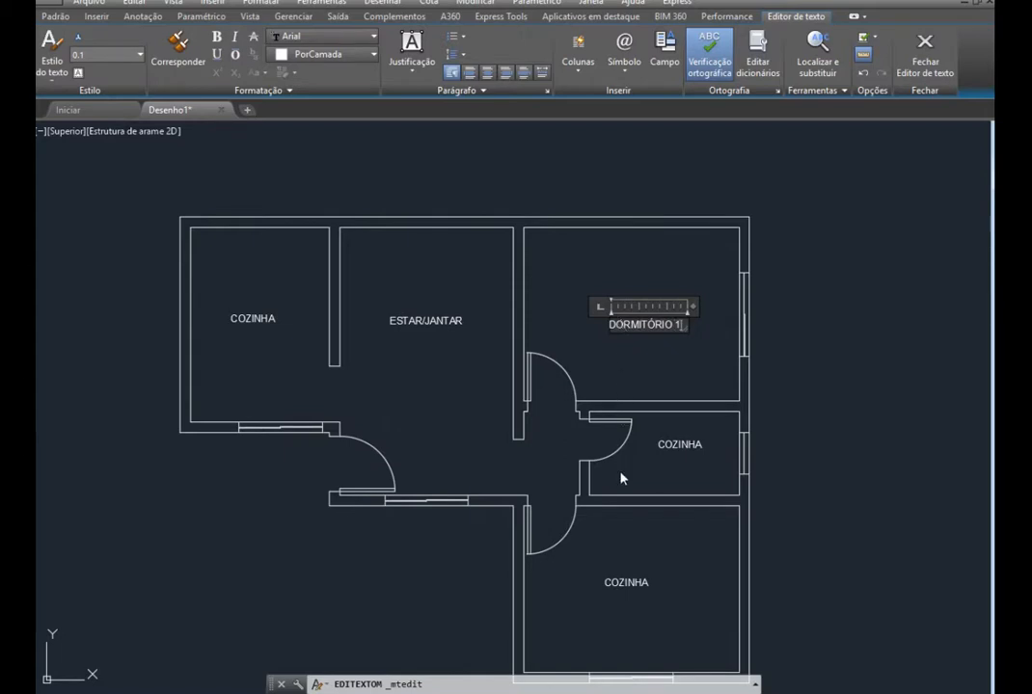
# Replace the COZINHA label text in the lower-right bedroom with DORMITÓRIO 2
pyautogui.click(612, 577)
pyautogui.scroll(5, 613, 578)
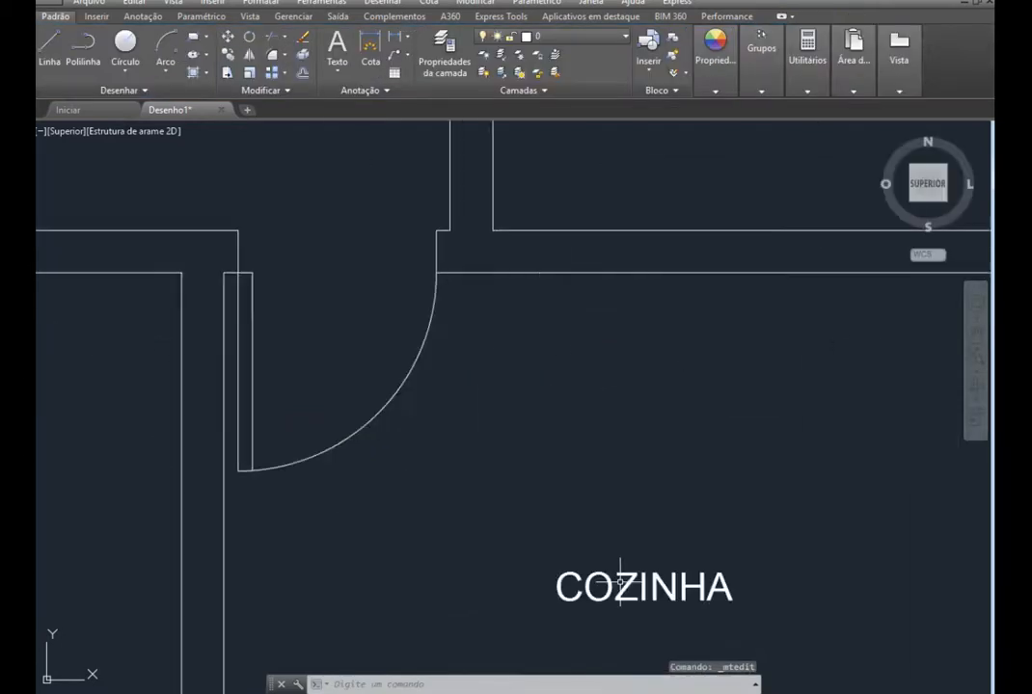
pyautogui.doubleClick(612, 586)
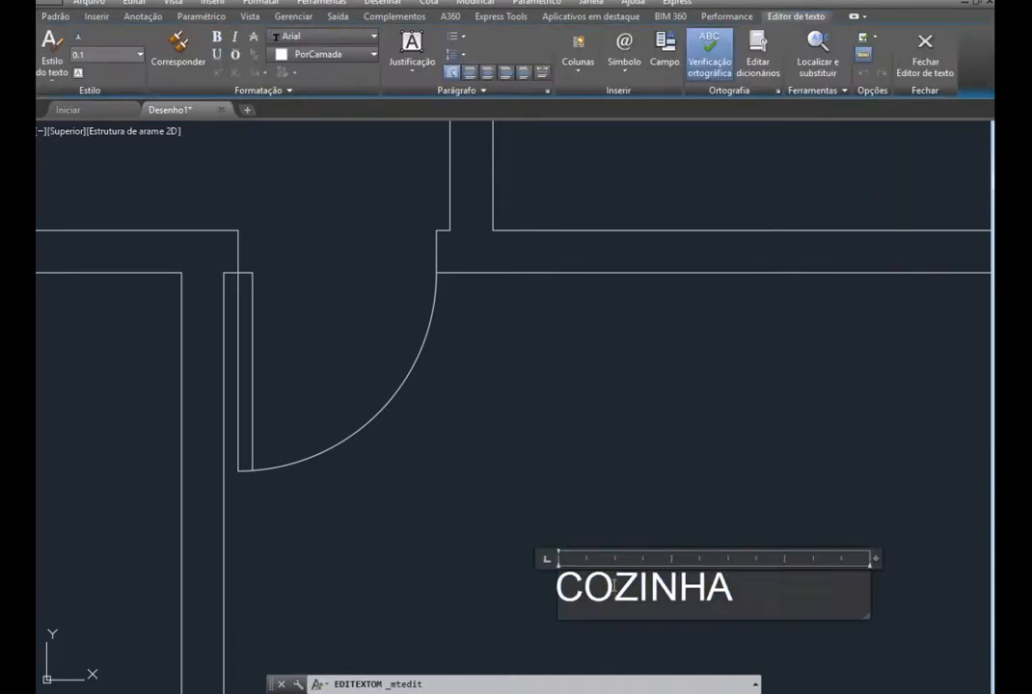
pyautogui.moveTo(571, 587); pyautogui.dragTo(747, 589)
pyautogui.write('DORM')
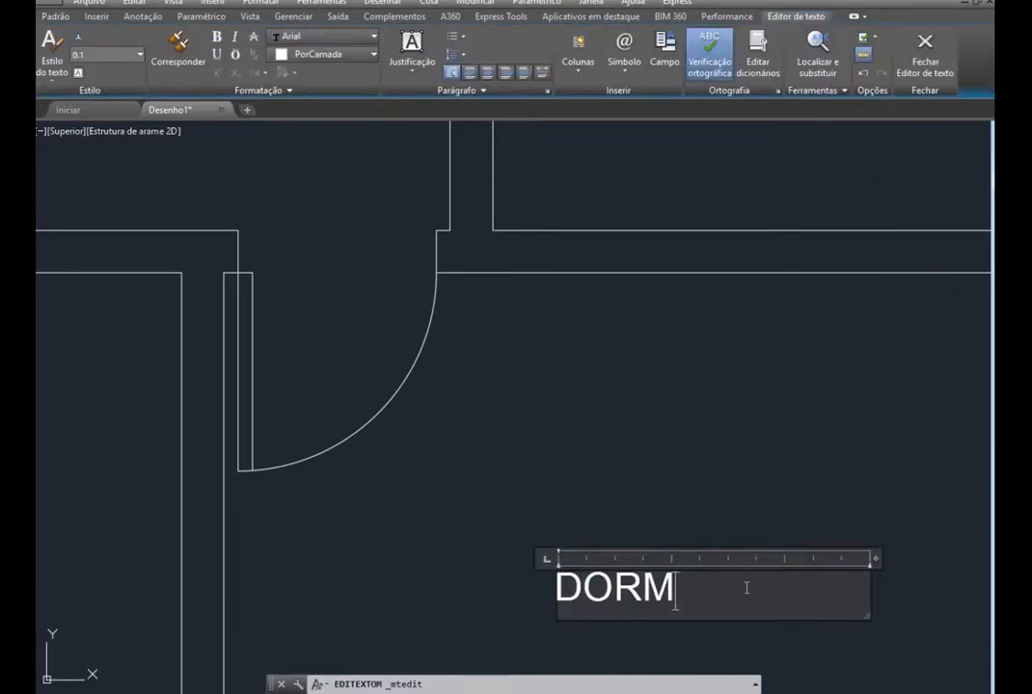
pyautogui.write('ITÓRIO 2')
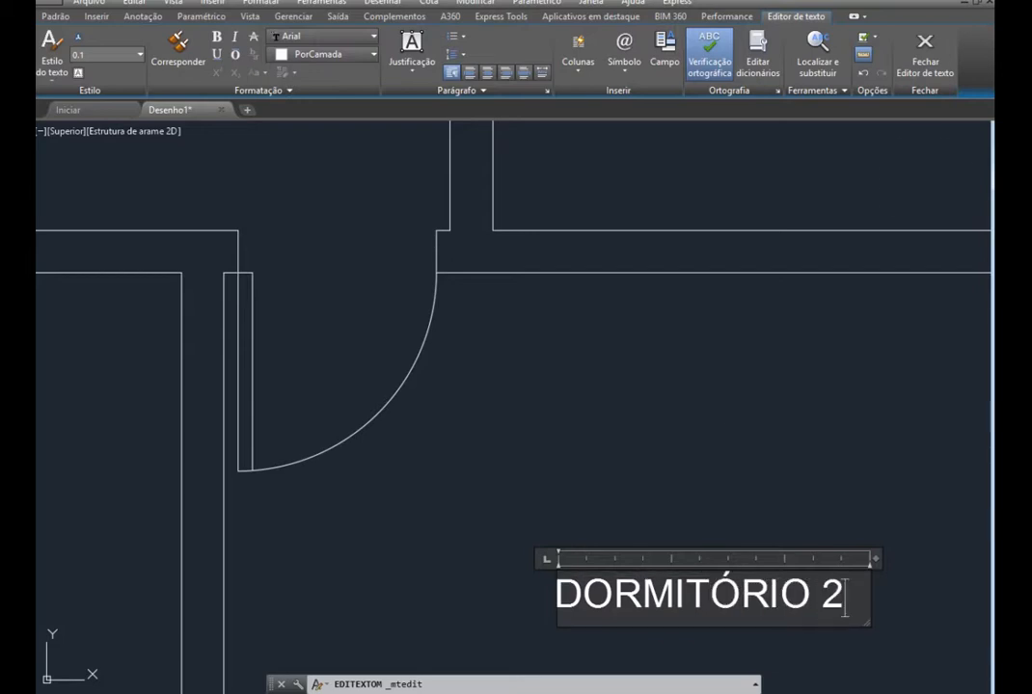
pyautogui.click(576, 340)
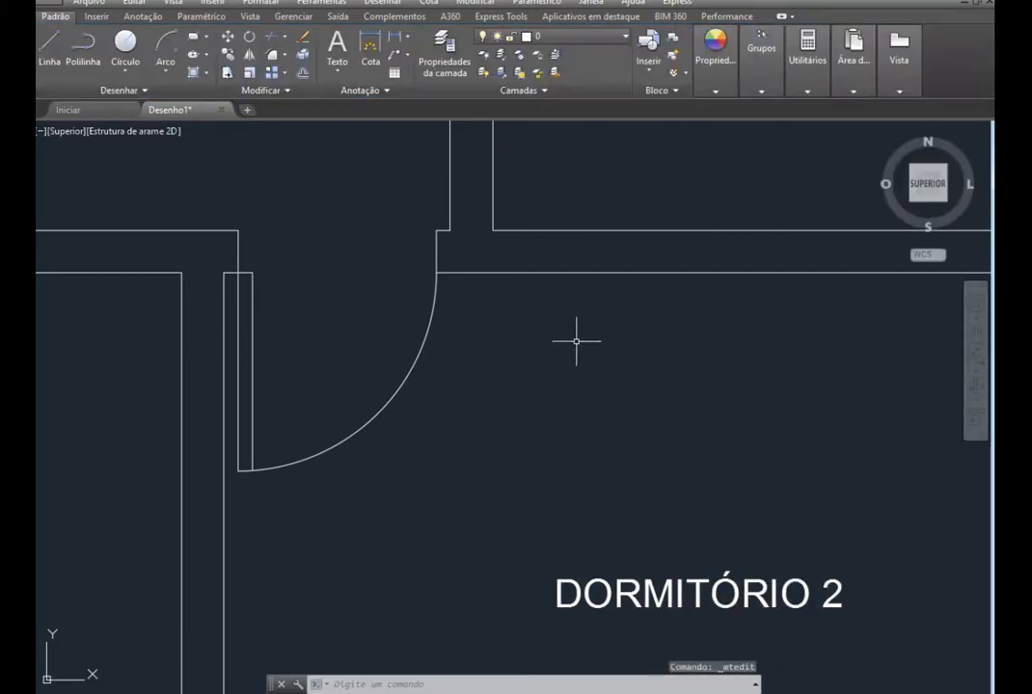
# Replace the COZINHA label text in the small bathroom with W.C., checking the room name on the reference plan
pyautogui.scroll(-5, 571, 380)
pyautogui.scroll(5, 624, 328)
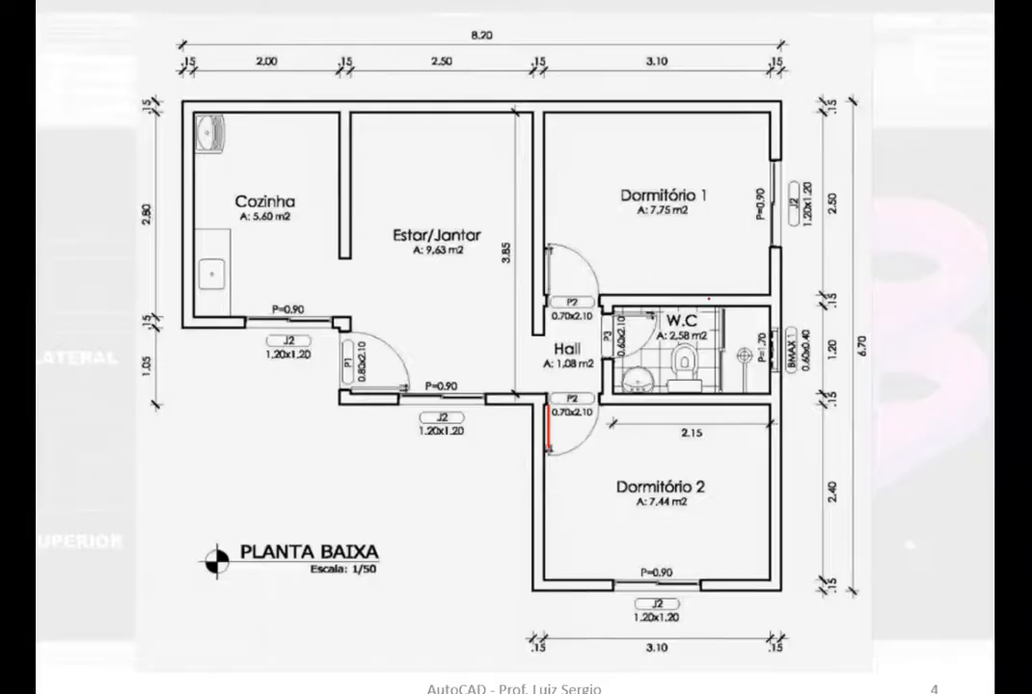
pyautogui.hotkey('alt', 'Tab')
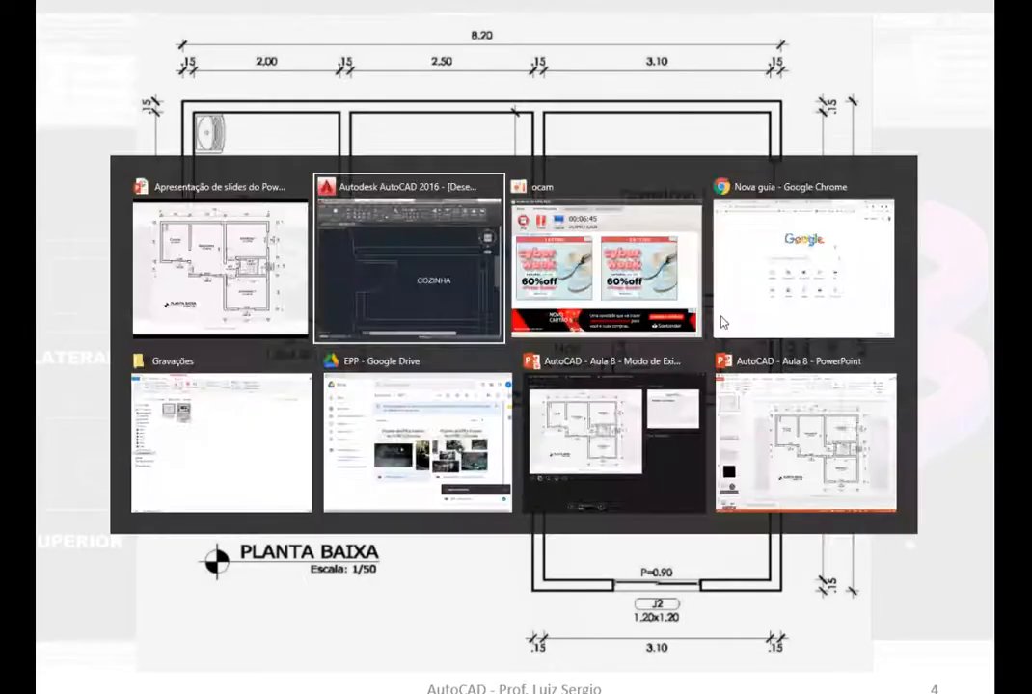
pyautogui.doubleClick(679, 415)
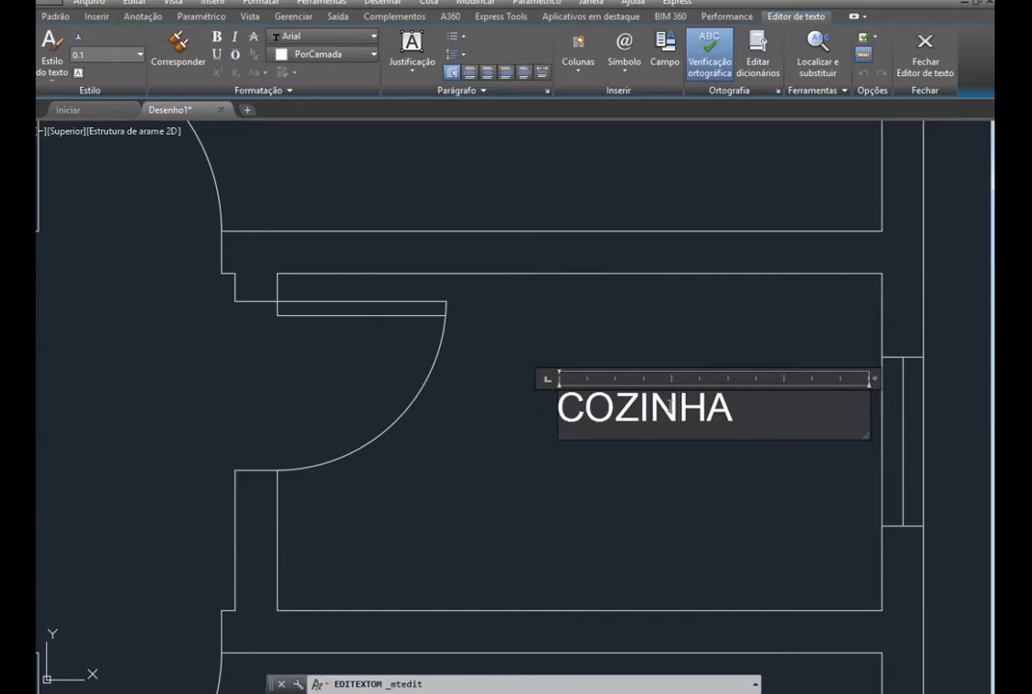
pyautogui.doubleClick(670, 406)
pyautogui.write('W')
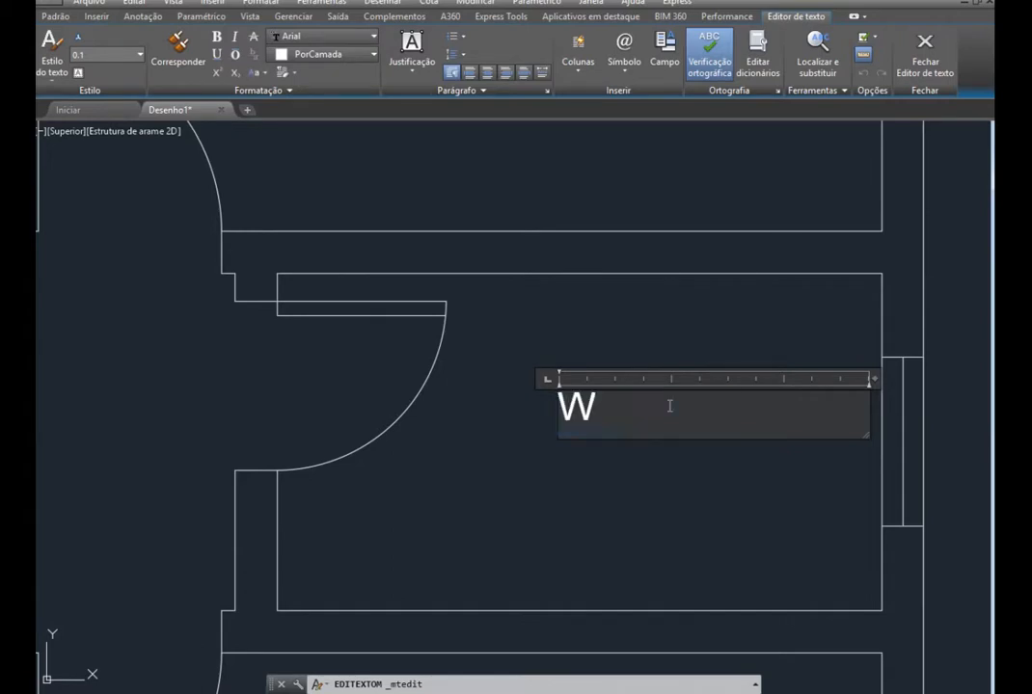
pyautogui.write('.C.')
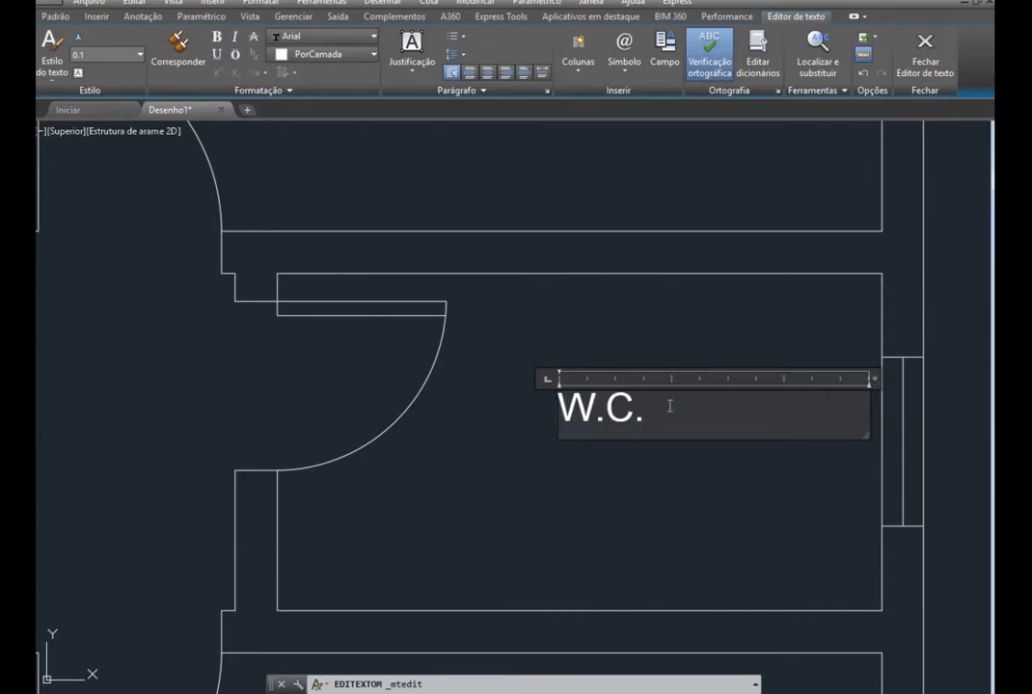
pyautogui.hotkey('alt', 'Tab')
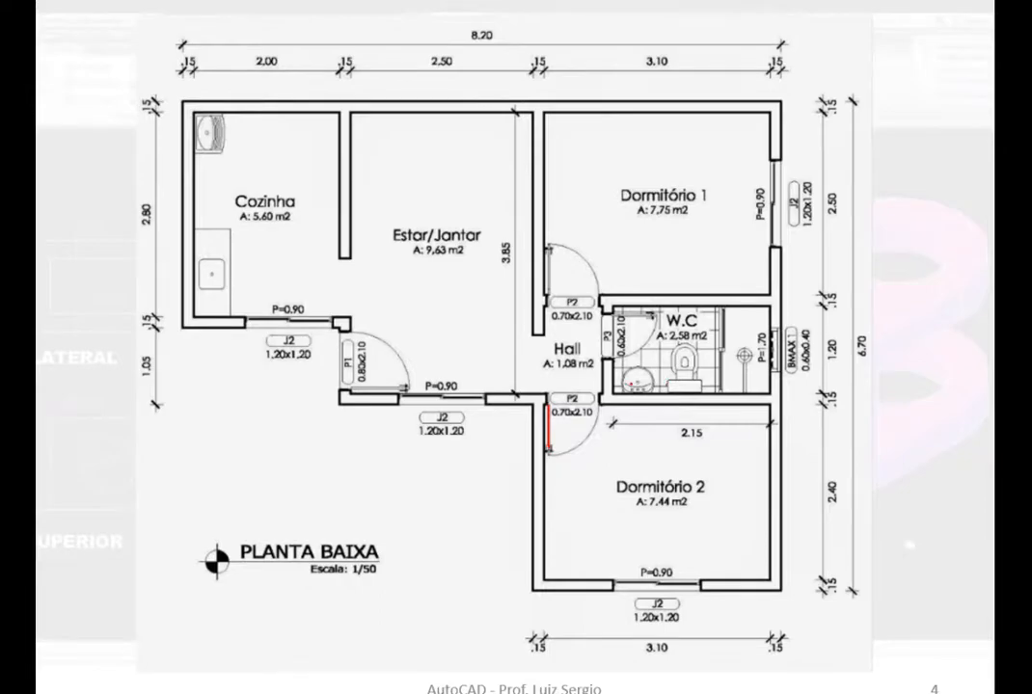
pyautogui.hotkey('alt', 'Tab')
pyautogui.click(686, 479)
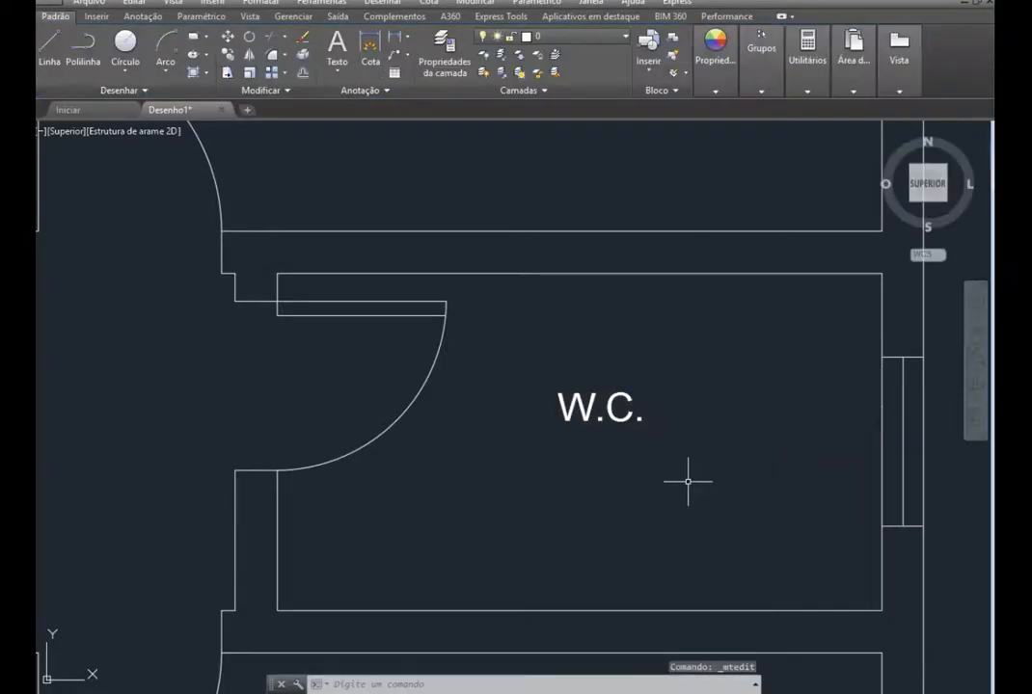
# Review the labelled floor plan against the reference plan, and read on through the slides to the explanation of Camadas (layers)
pyautogui.scroll(-3, 687, 481)
pyautogui.scroll(-1, 397, 213)
pyautogui.scroll(1, 578, 575)
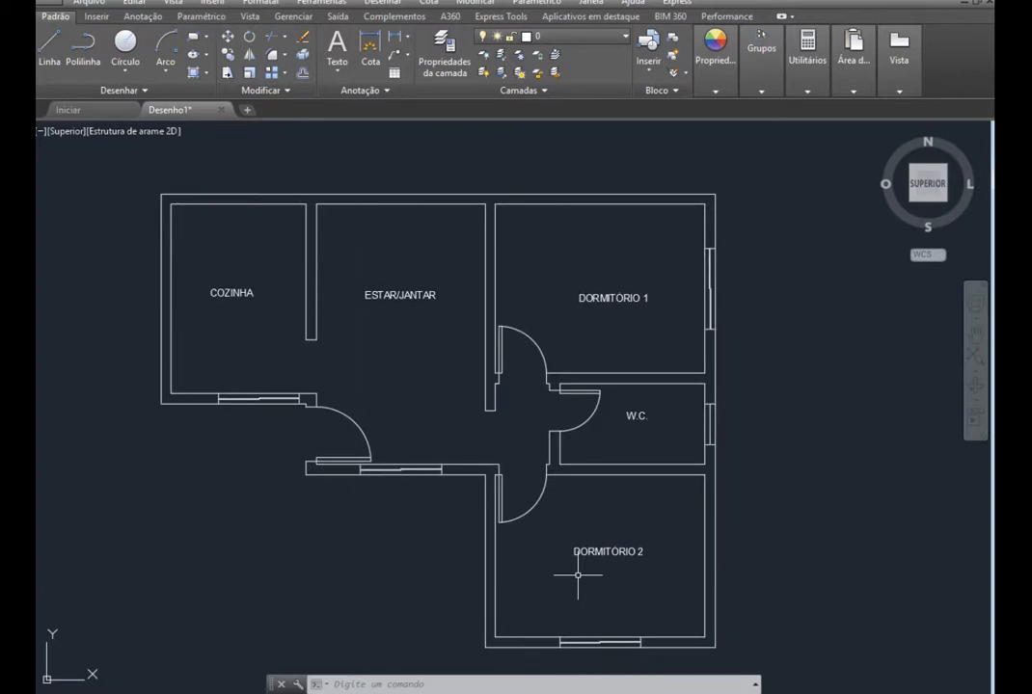
pyautogui.hotkey('alt', 'Tab')
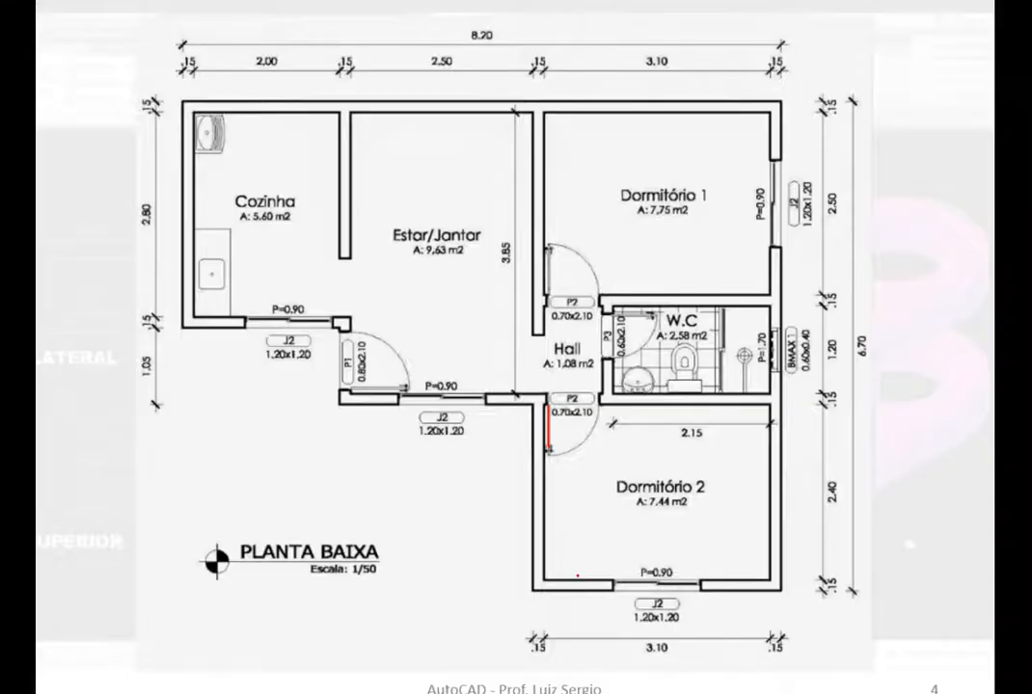
pyautogui.press('Right')
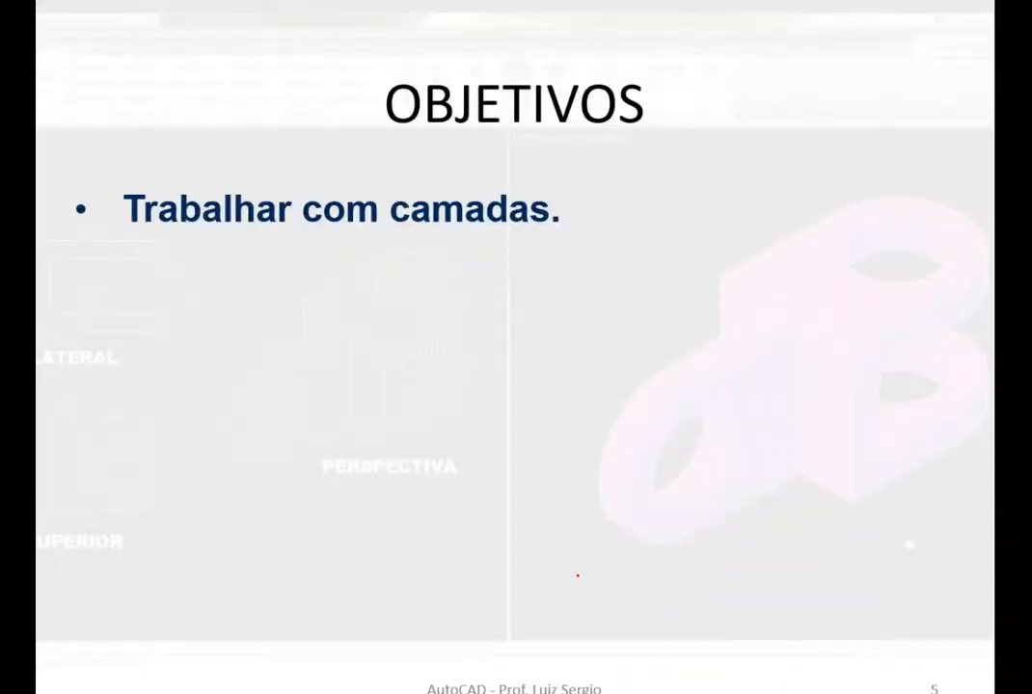
pyautogui.press('Right')
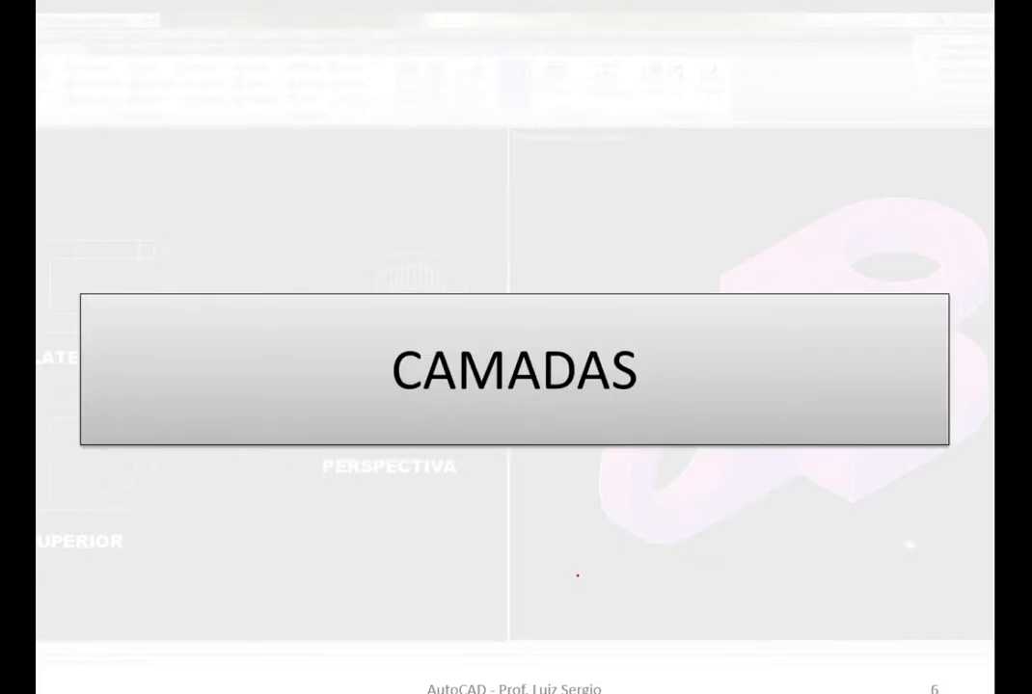
pyautogui.press('Right')
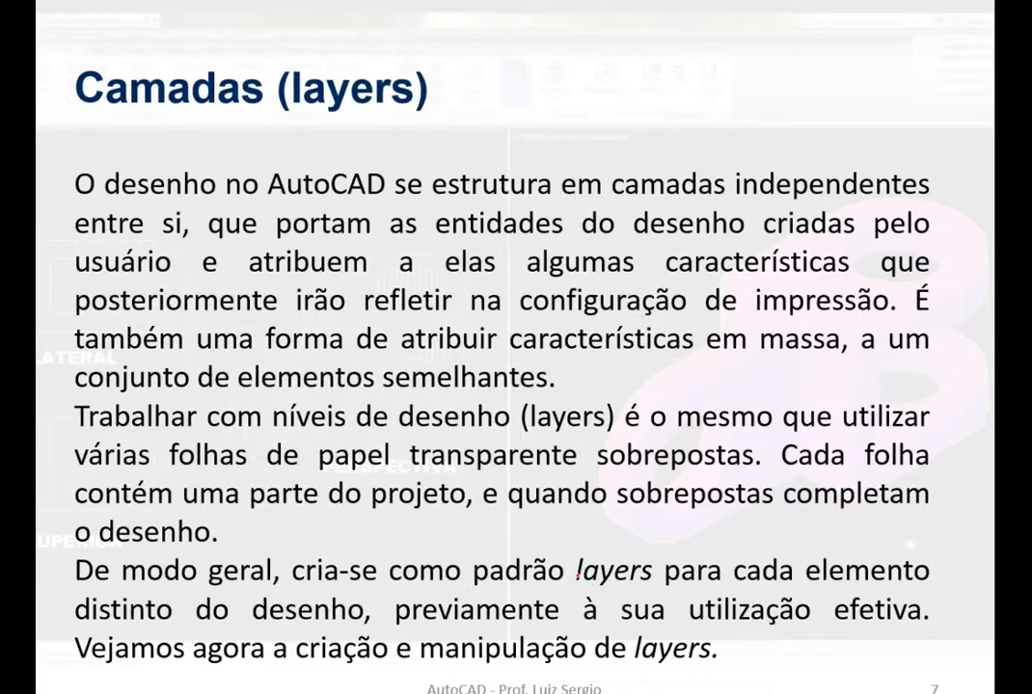
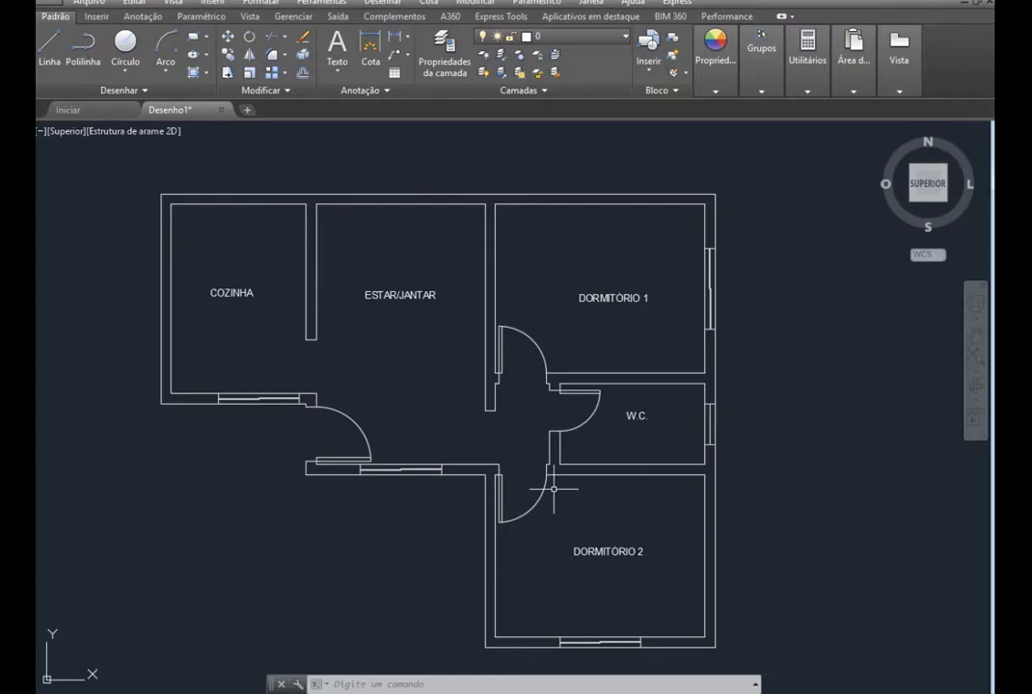
# Return to the slide on editing layers, underline Criar camada, mark the Propriedades da camada picture and reveal the layer manager illustration
pyautogui.hotkey('alt', 'Tab')
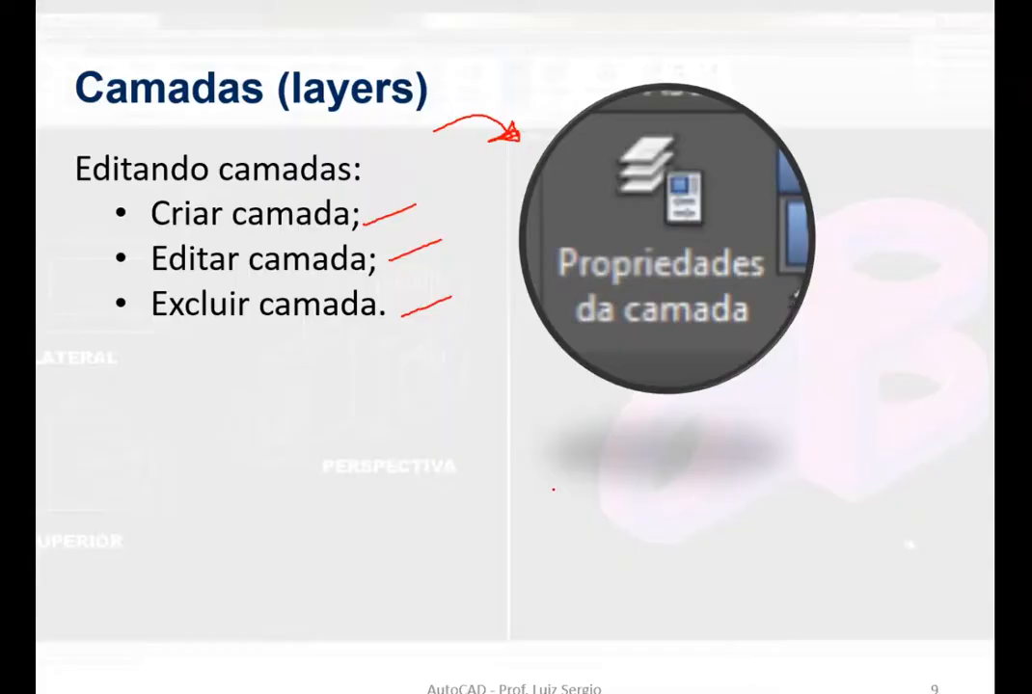
pyautogui.moveTo(142, 237); pyautogui.dragTo(306, 236)
pyautogui.moveTo(504, 260); pyautogui.dragTo(585, 239)
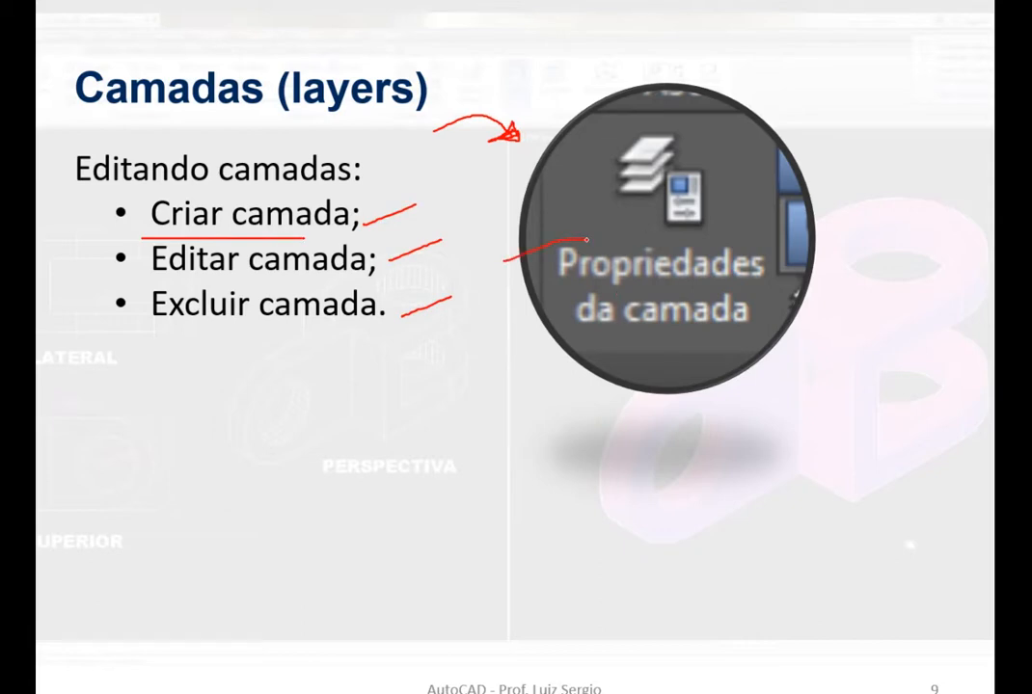
pyautogui.press('Right')
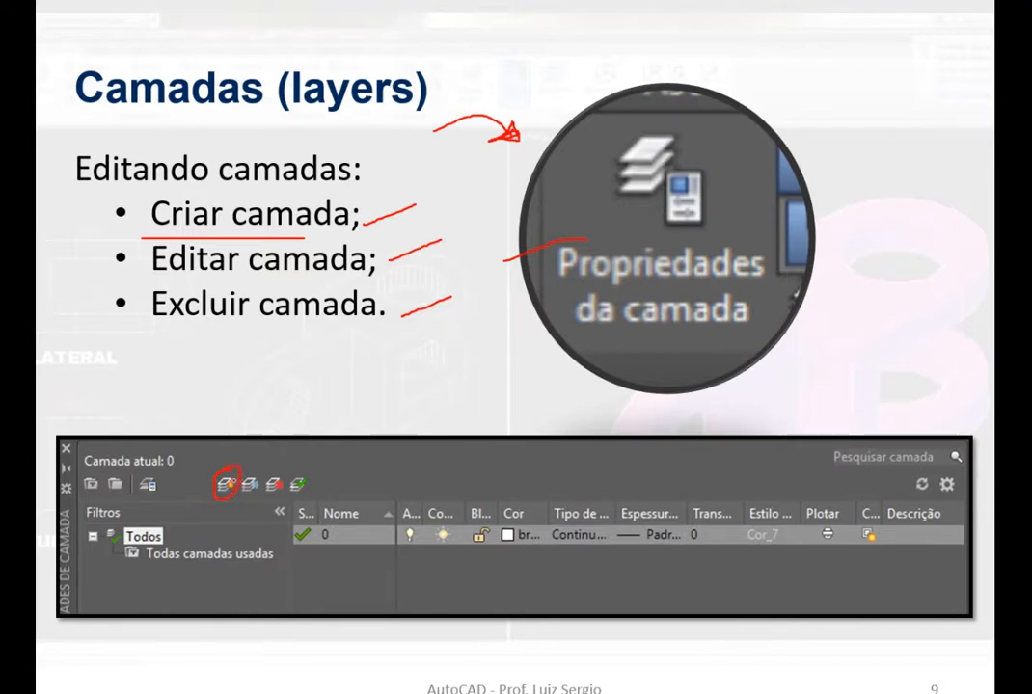
# Switch back to AutoCAD and create a new layer named Janelas in the layer properties manager
pyautogui.hotkey('alt', 'Tab')
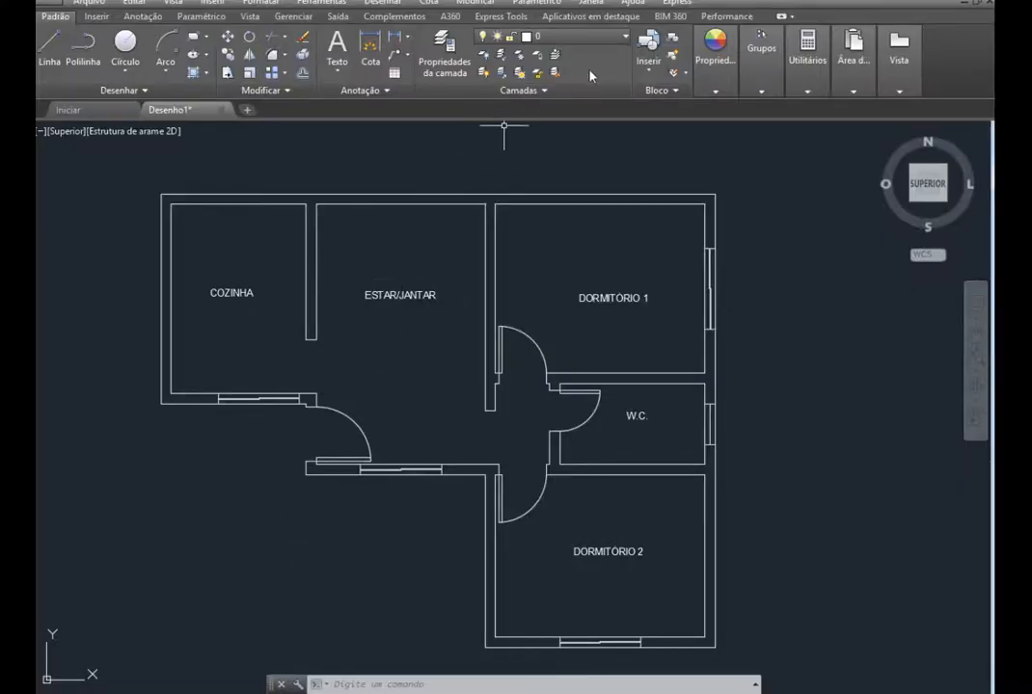
pyautogui.click(447, 69)
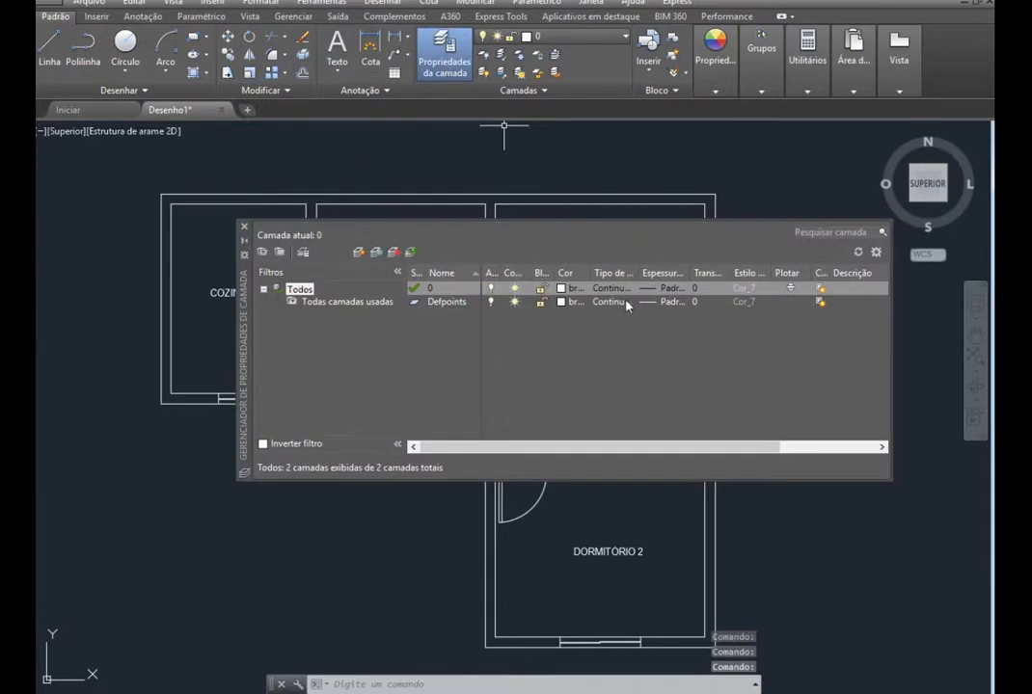
pyautogui.click(359, 253)
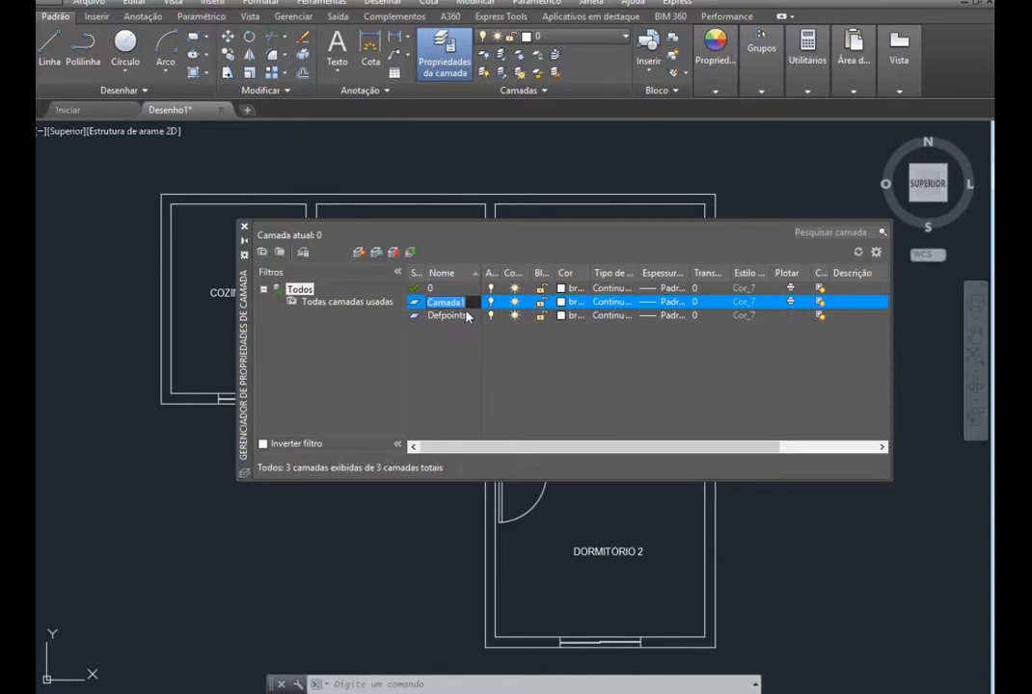
pyautogui.press('BackSpace')
pyautogui.write('Janelas')
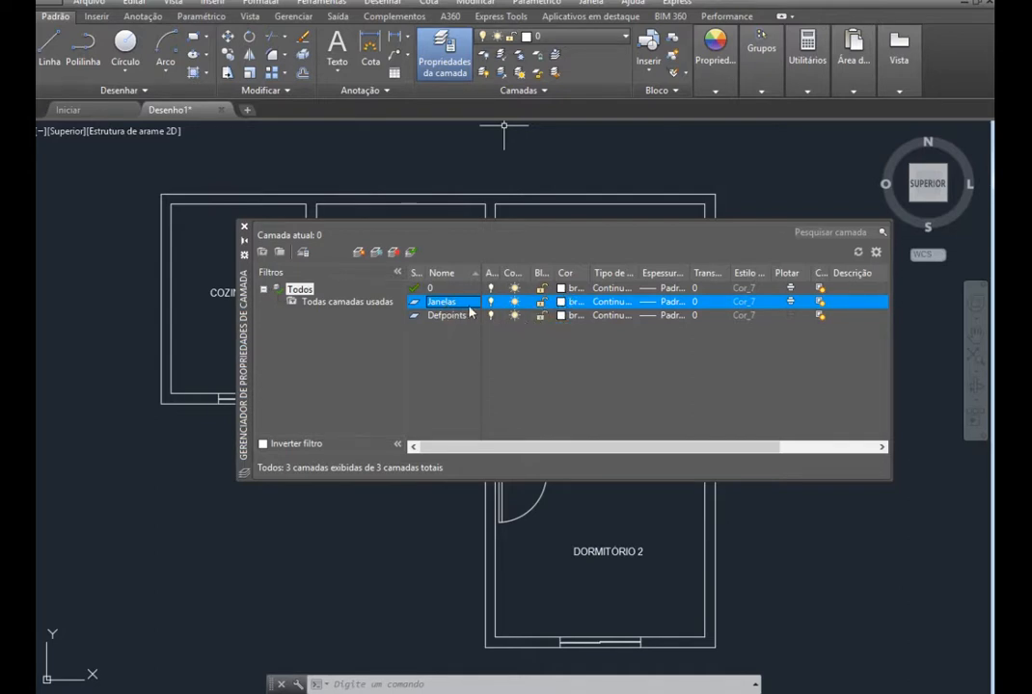
# Set the Janelas layer's colour to red (vermelho) and make it the current layer
pyautogui.click(564, 303)
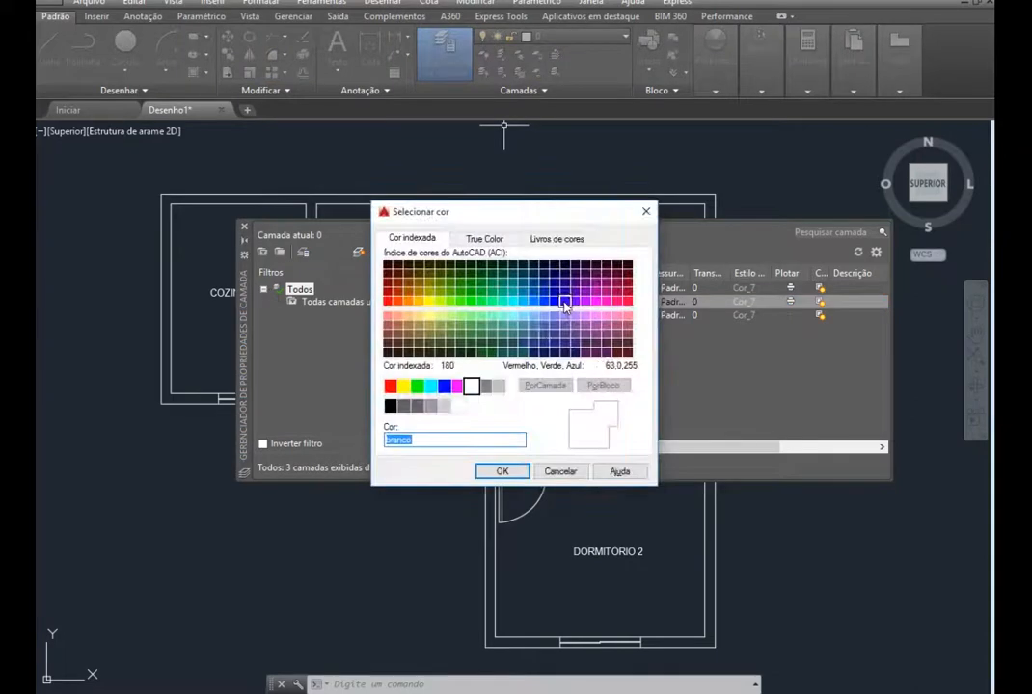
pyautogui.click(390, 386)
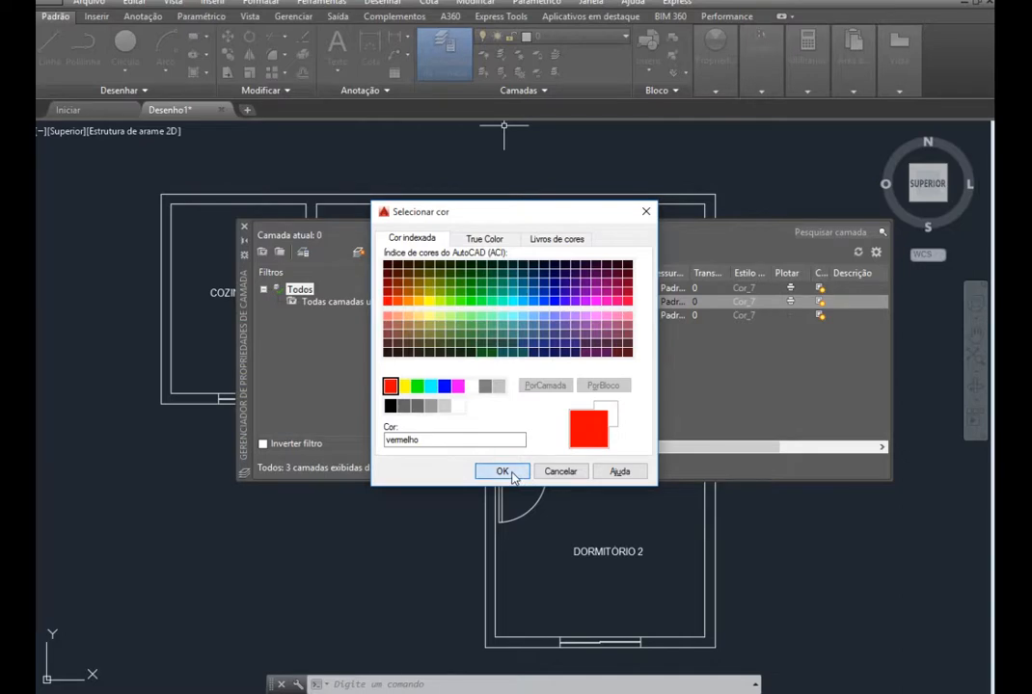
pyautogui.click(504, 472)
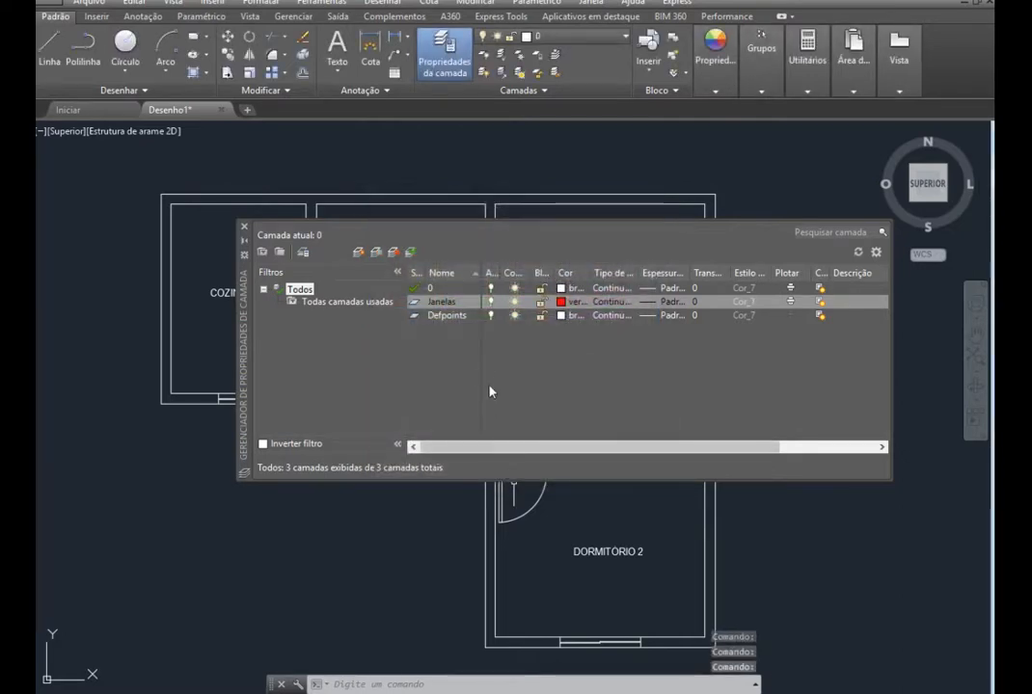
pyautogui.doubleClick(457, 303)
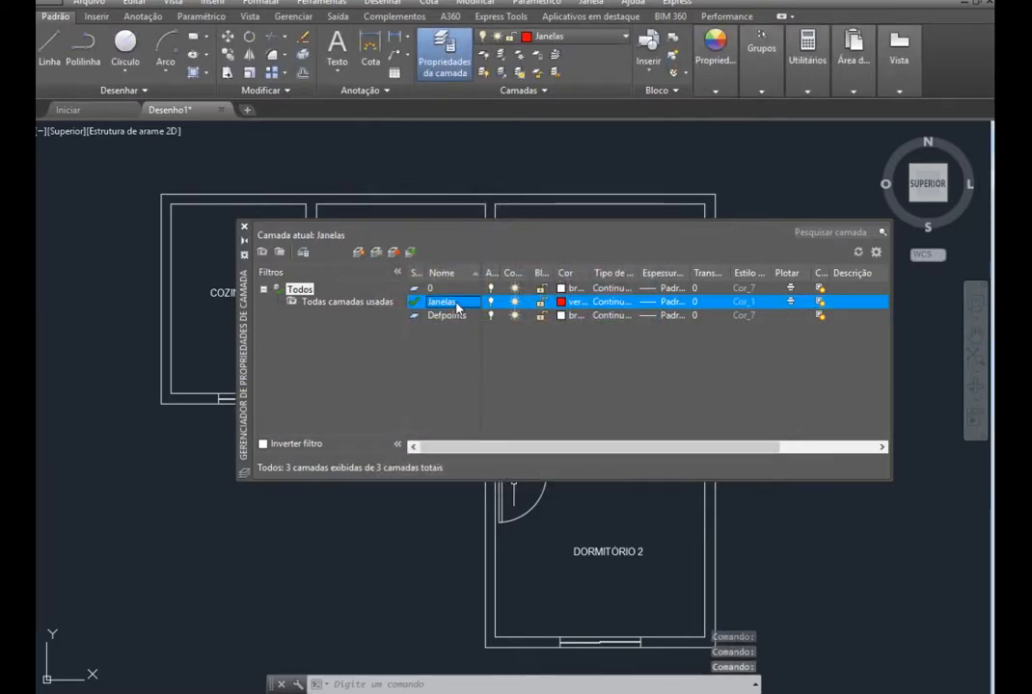
# Rename the Janelas layer as Janelas 1.2m
pyautogui.click(459, 303)
pyautogui.click(461, 303)
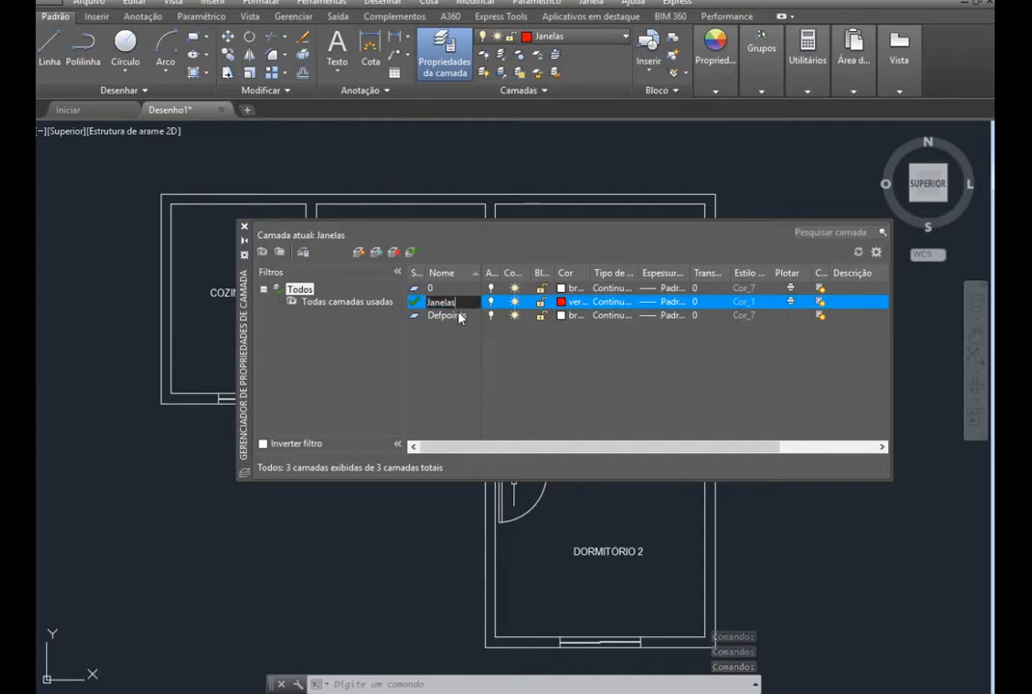
pyautogui.press('Return')
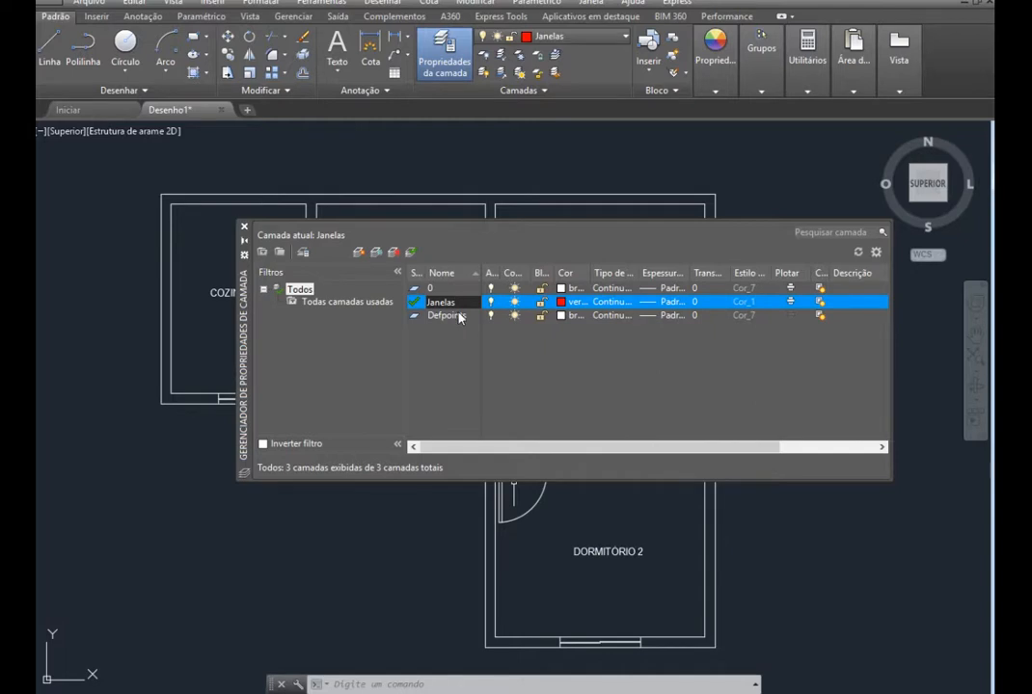
pyautogui.write('1,2n')
pyautogui.press('BackSpace')
pyautogui.write('m')
pyautogui.press('Return')
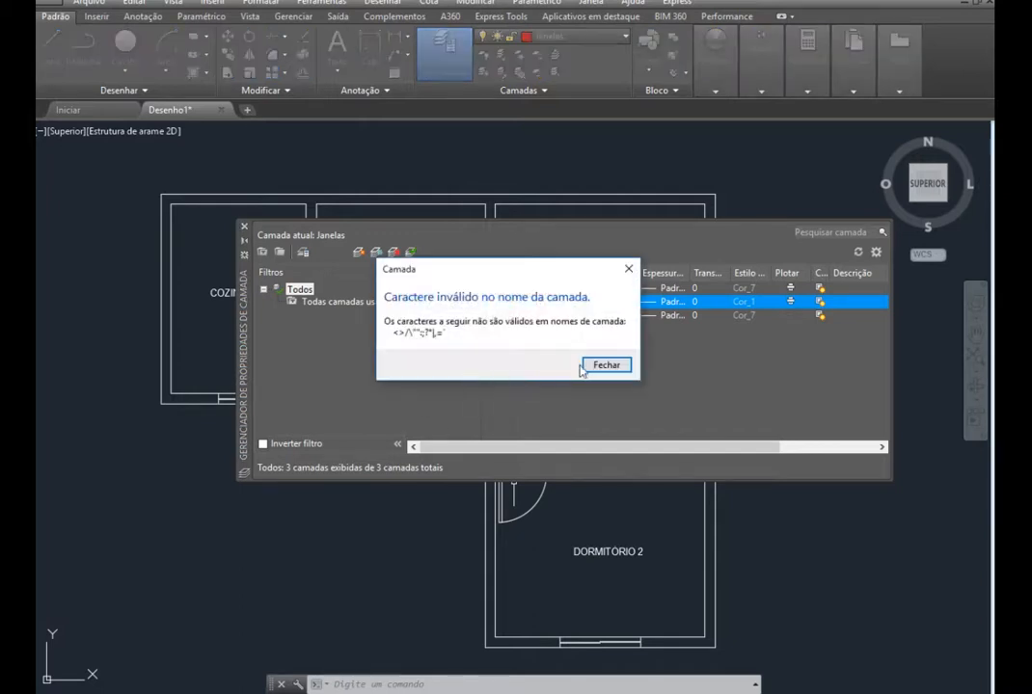
pyautogui.click(607, 366)
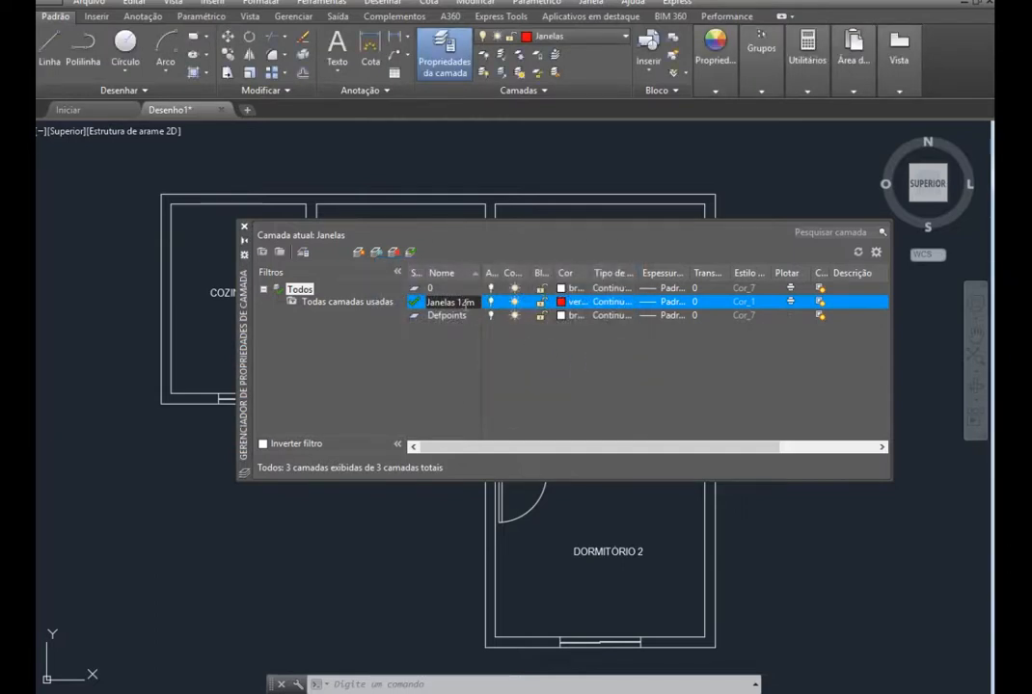
pyautogui.press('Return')
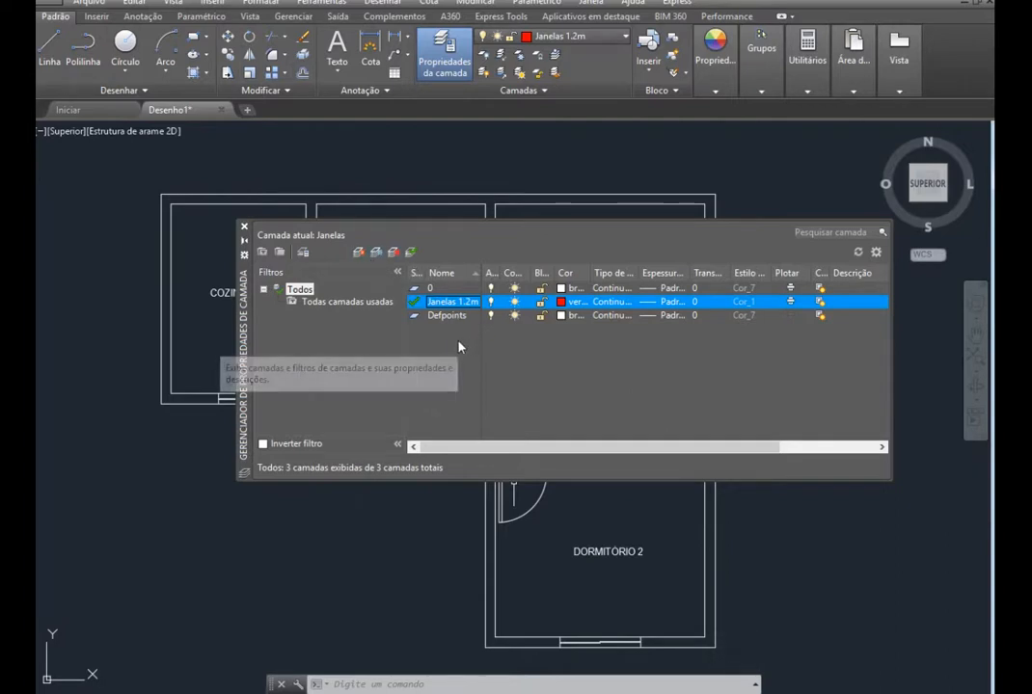
# Create a new layer named Janelas 0.6m in the layer properties manager
pyautogui.click(359, 252)
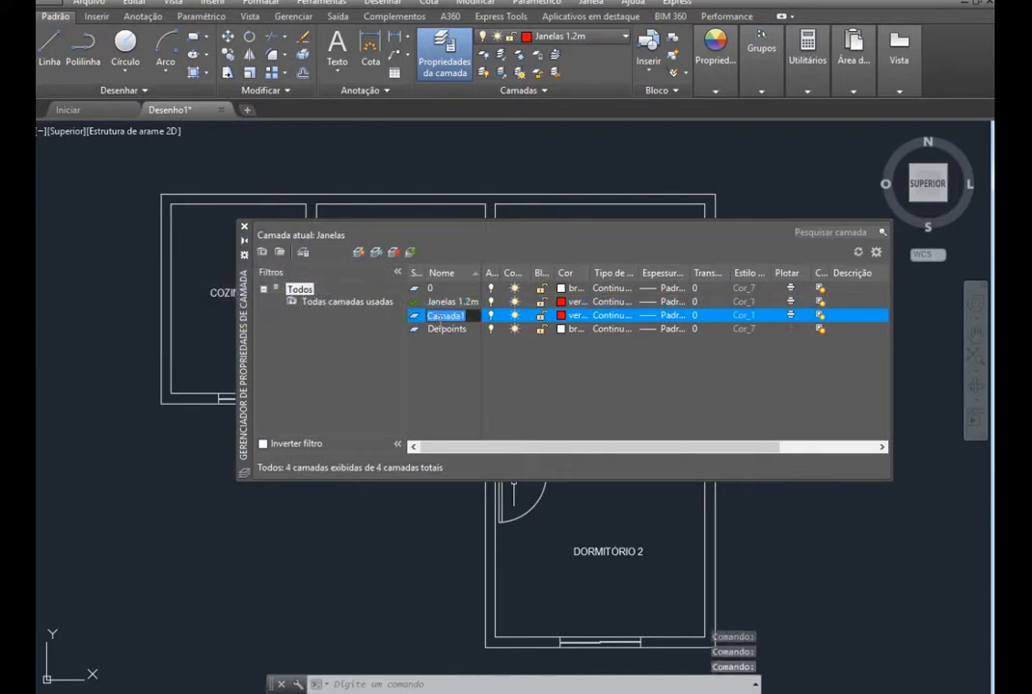
pyautogui.write('Janelas')
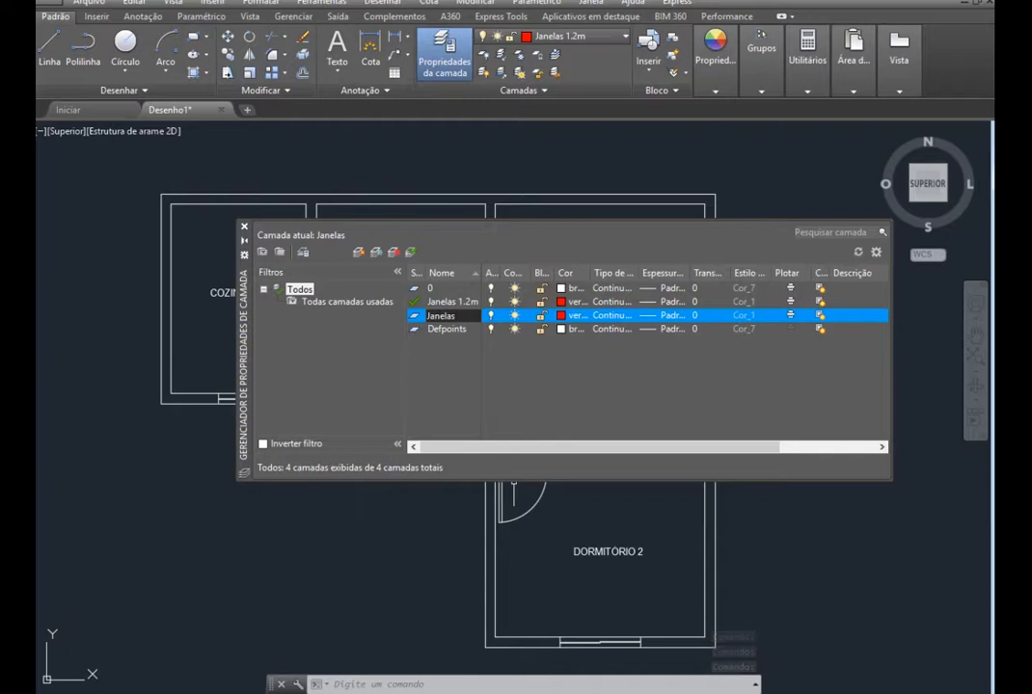
pyautogui.write(' 0.6')
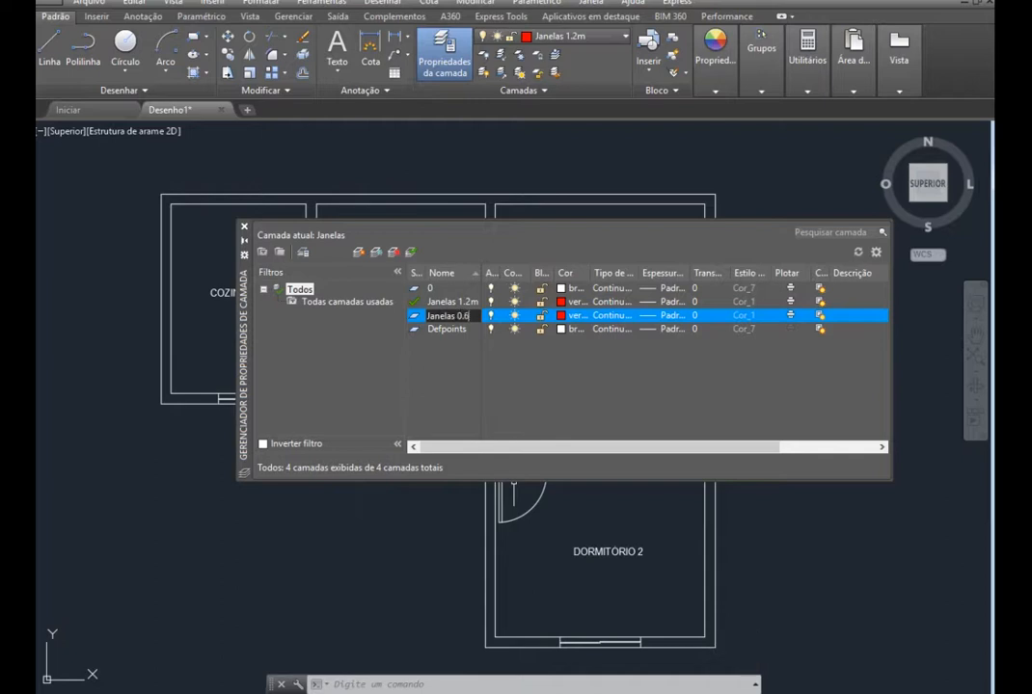
pyautogui.write('m')
pyautogui.press('Return')
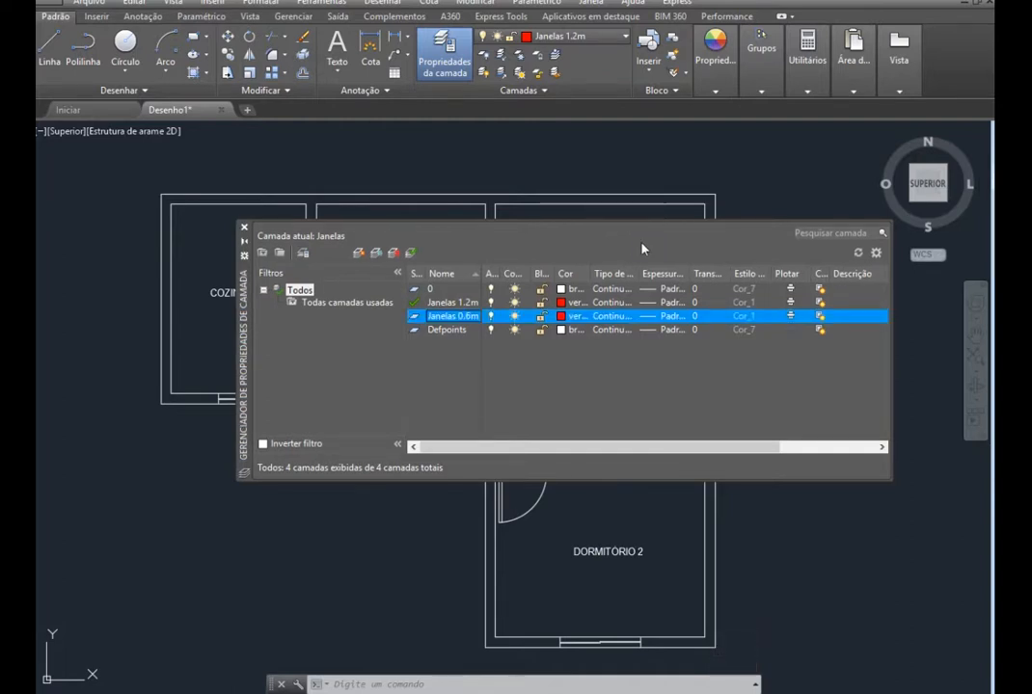
pyautogui.moveTo(622, 221)
pyautogui.mouseDown()
pyautogui.moveTo(622, 251)
pyautogui.moveTo(622, 240)
pyautogui.mouseUp()
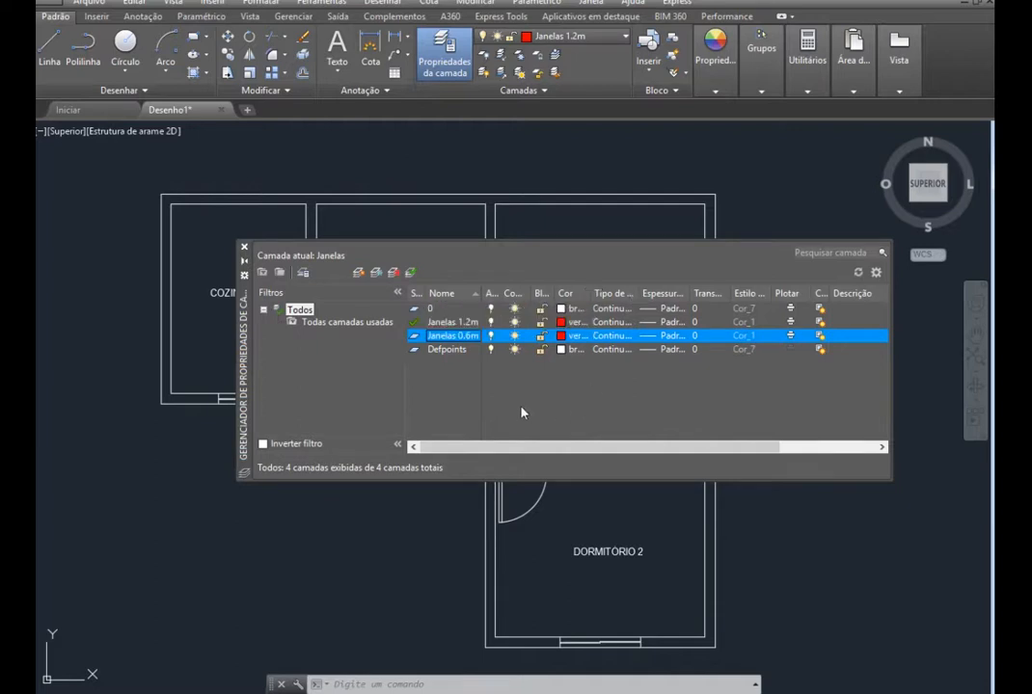
# Add a new layer named Portas 0.8m for the 0.8 m doors
pyautogui.click(358, 272)
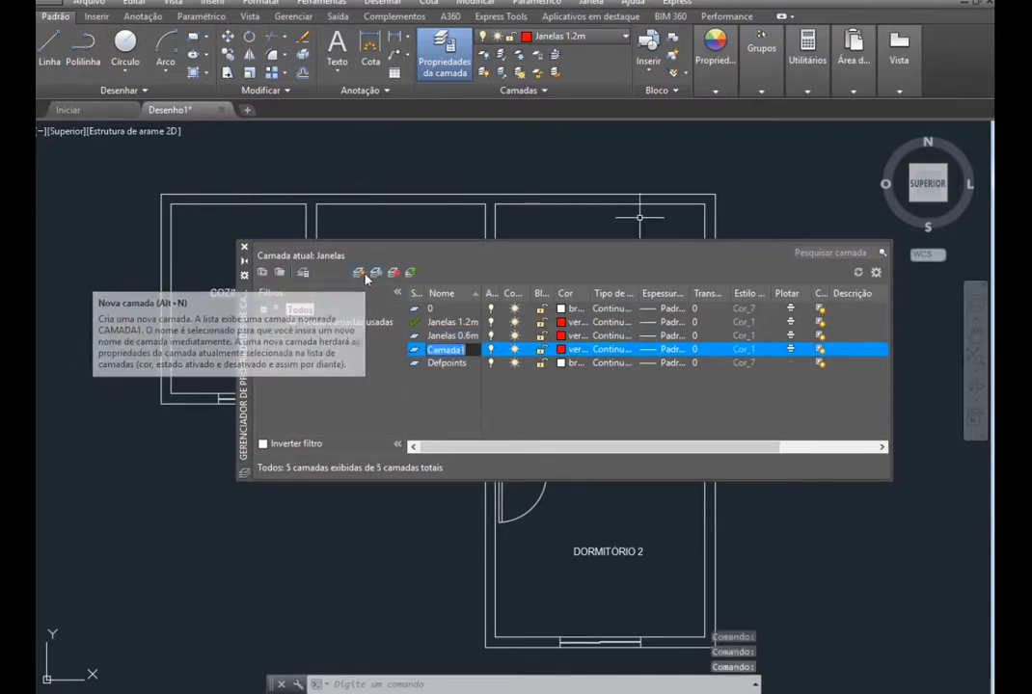
pyautogui.write('P')
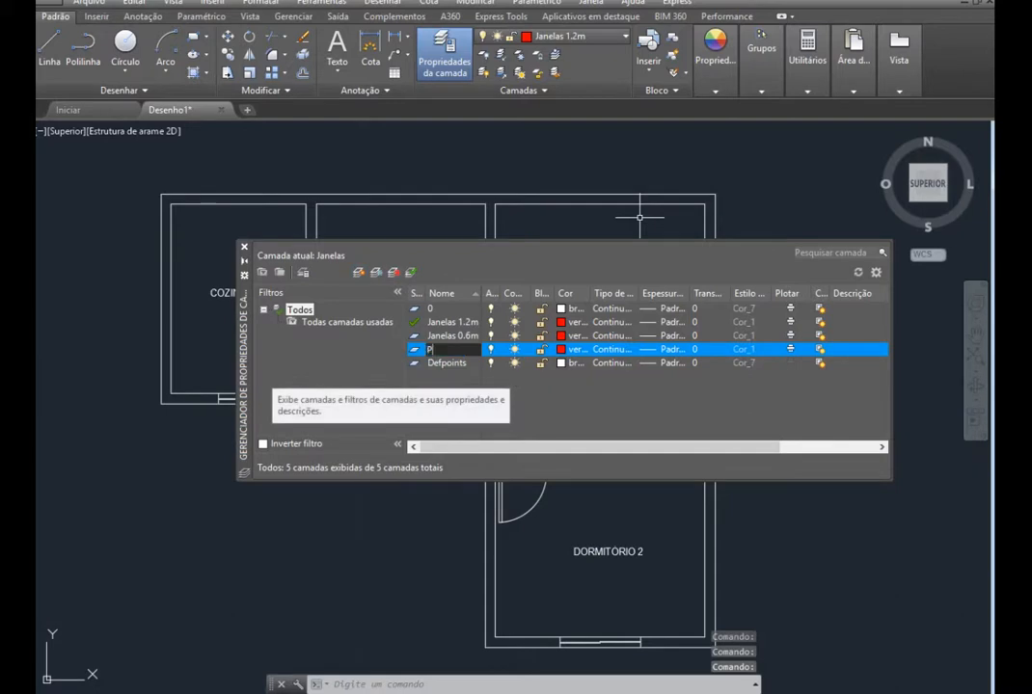
pyautogui.write('ortas')
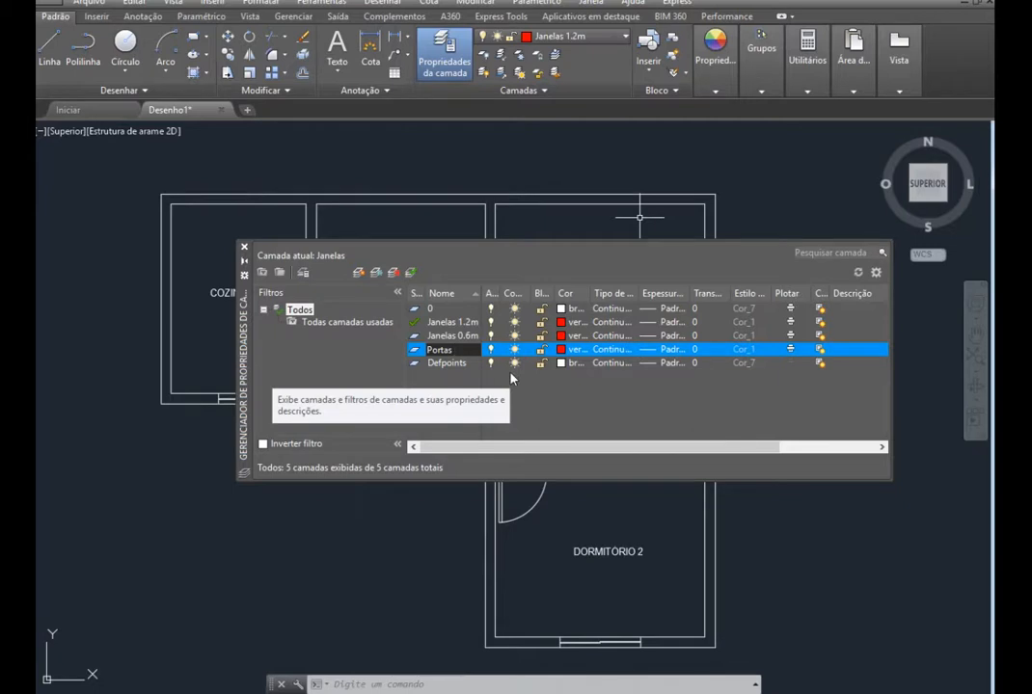
pyautogui.write('0.8m')
# Add a new layer named Portas 0.7m for the 0.7 m doors
pyautogui.click(358, 272)
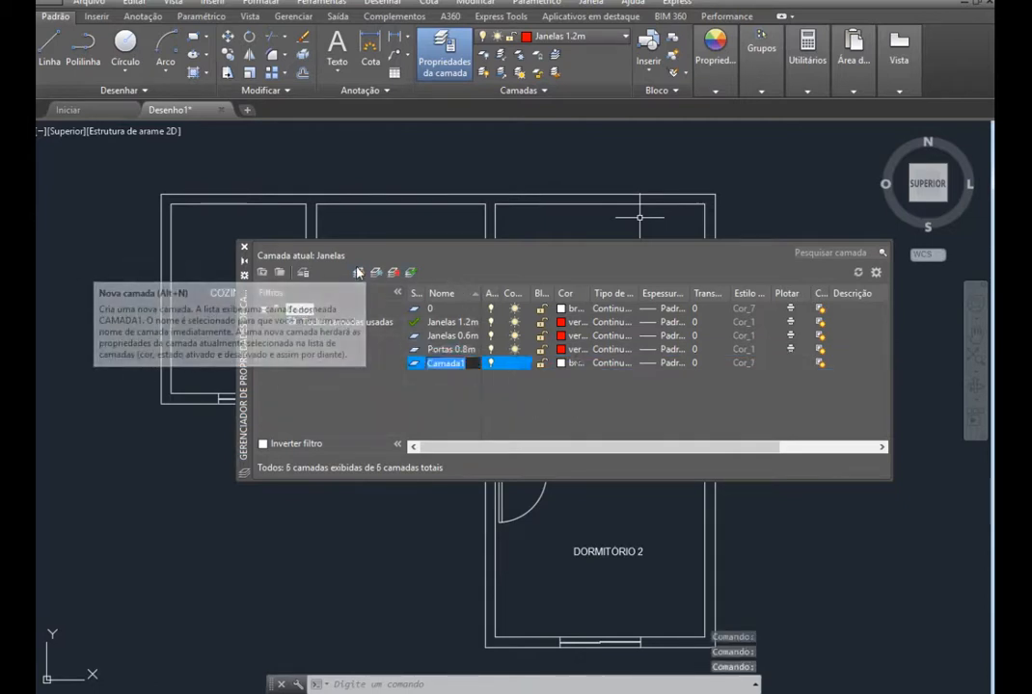
pyautogui.write('Porta')
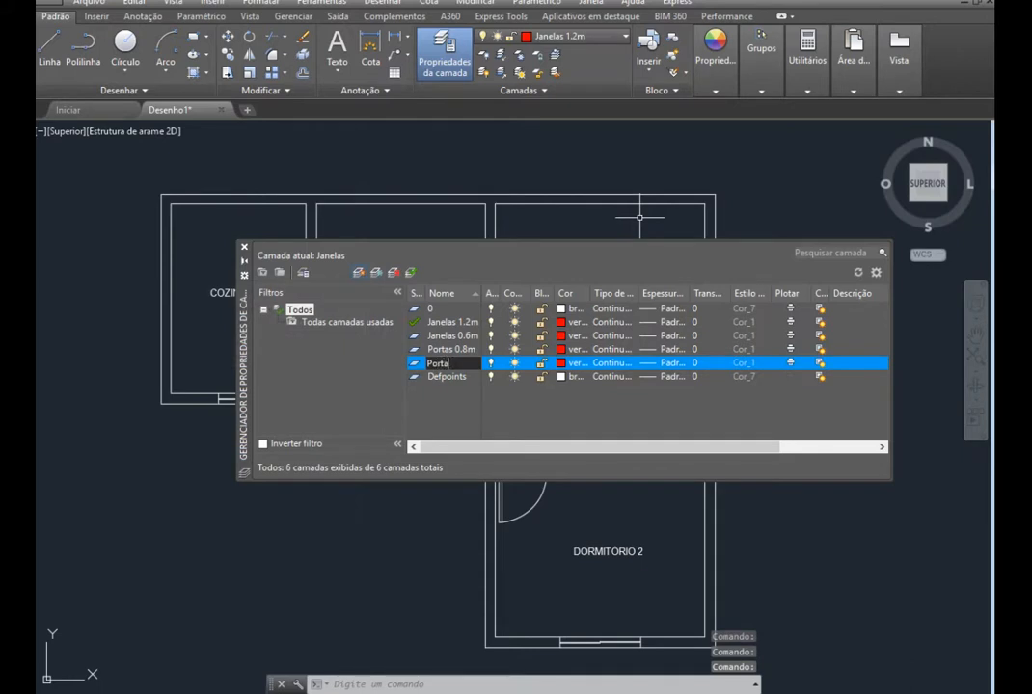
pyautogui.press('Return')
pyautogui.write('as 0.7')
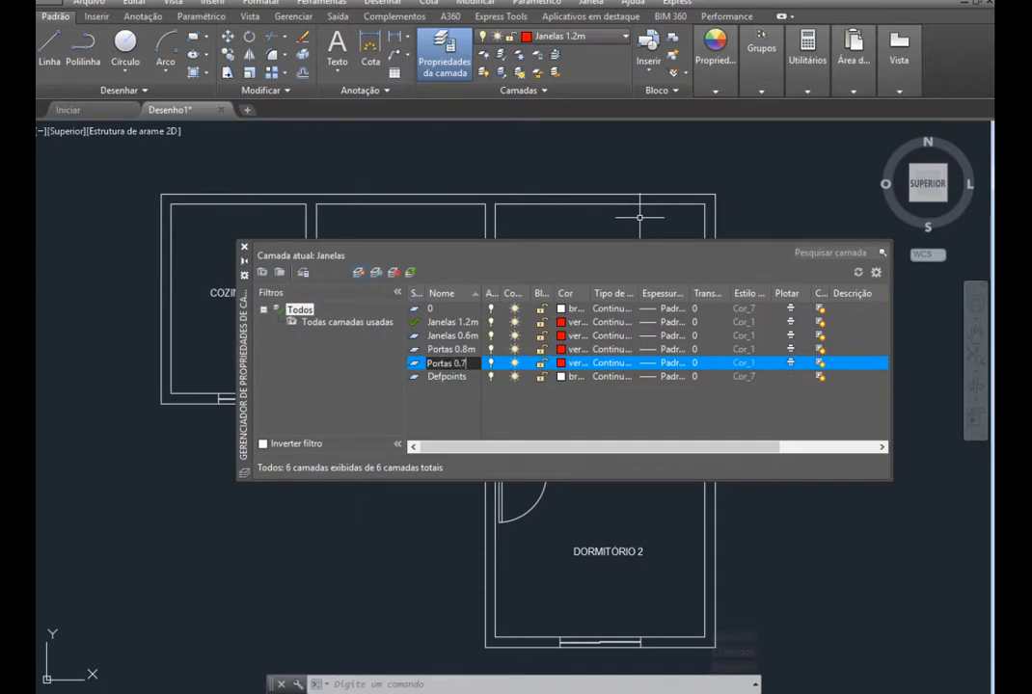
pyautogui.press('Return')
pyautogui.write('m')
pyautogui.press('Return')
# Add a new layer named Portas 0.6m for the 0.6 m doors
pyautogui.click(358, 272)
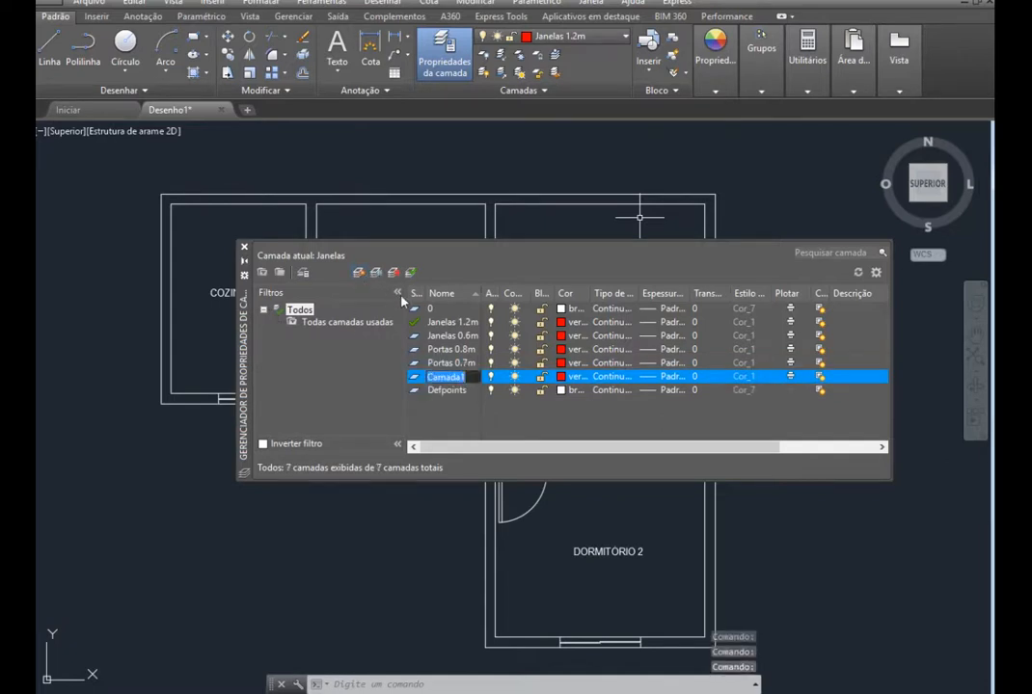
pyautogui.write('Portas')
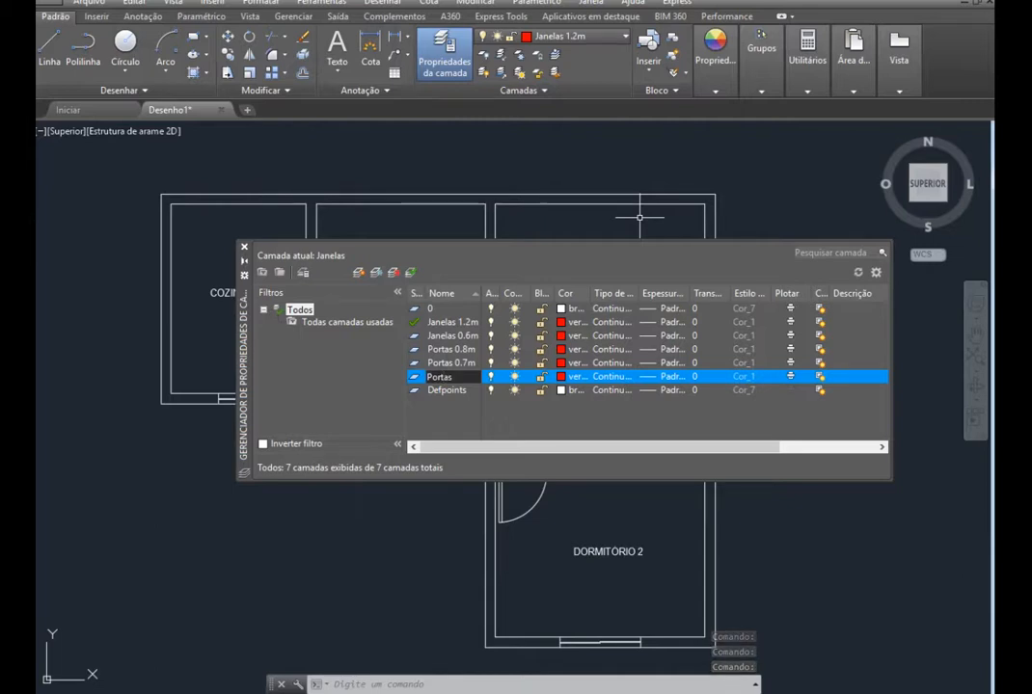
pyautogui.write(' 0.6m')
pyautogui.press('Return')
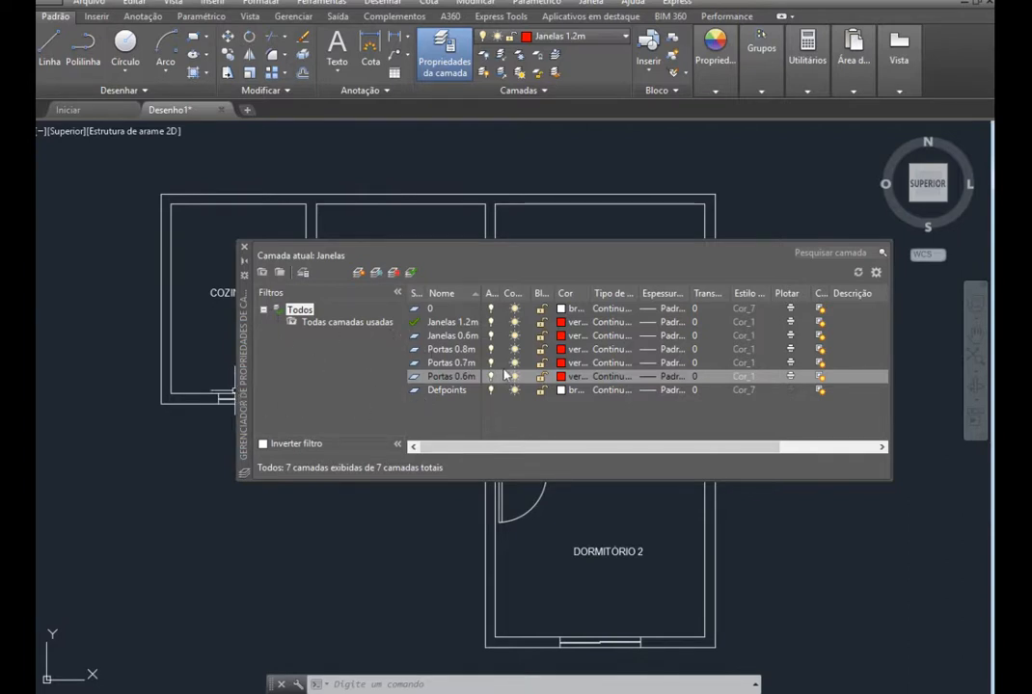
# Add a new layer named Paredes for the walls
pyautogui.click(358, 274)
pyautogui.write('P')
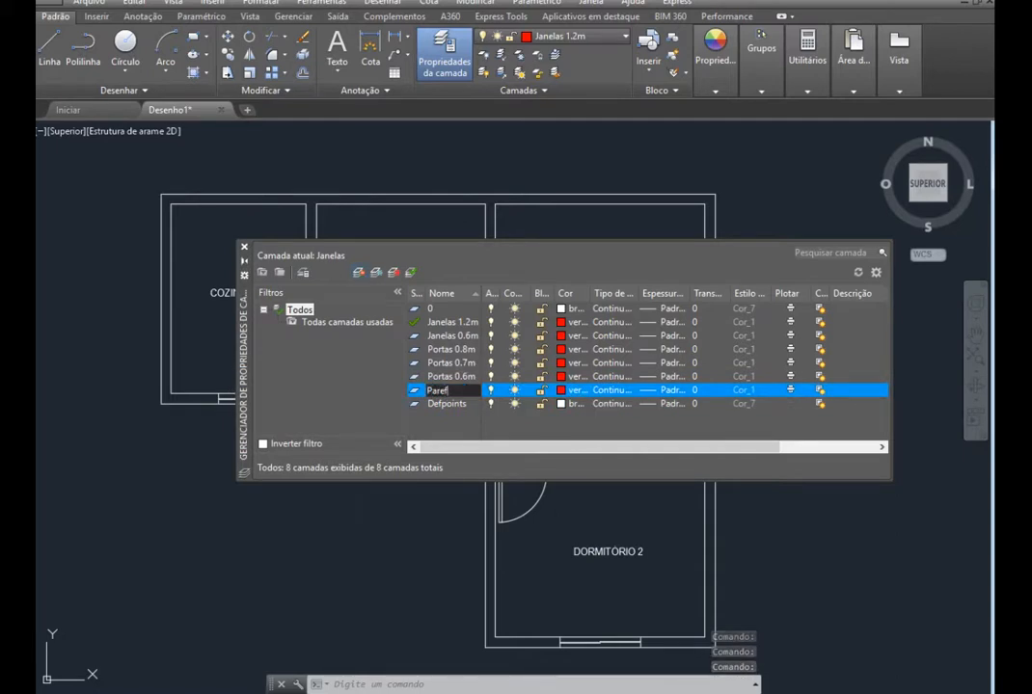
pyautogui.write('ared')
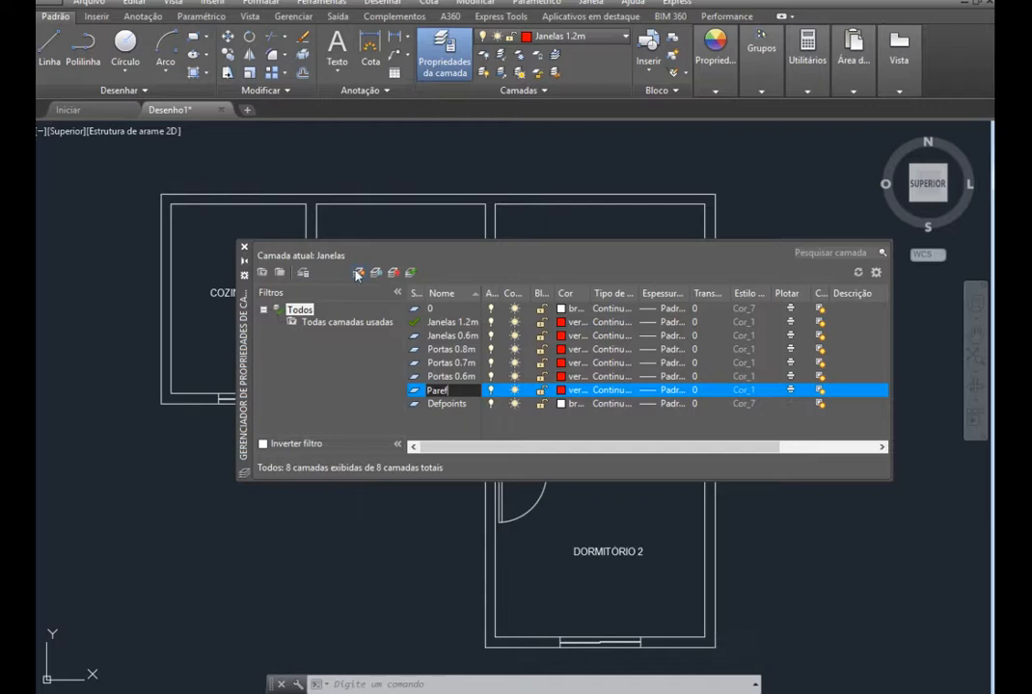
pyautogui.write('es')
pyautogui.click(447, 419)
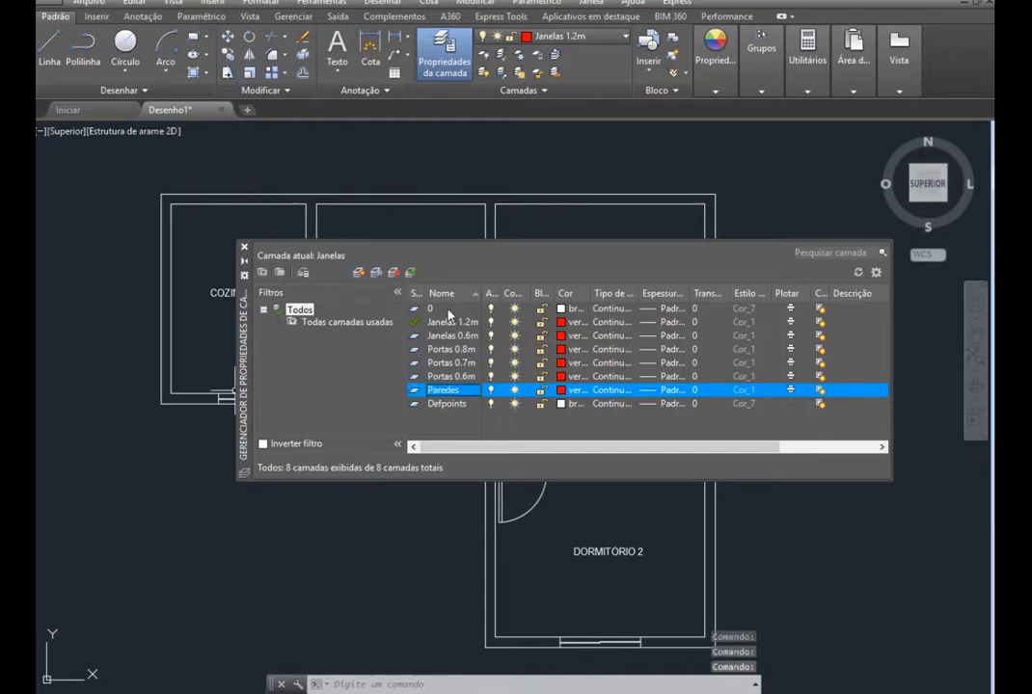
# Add a new layer named Textos for the room labels
pyautogui.click(359, 274)
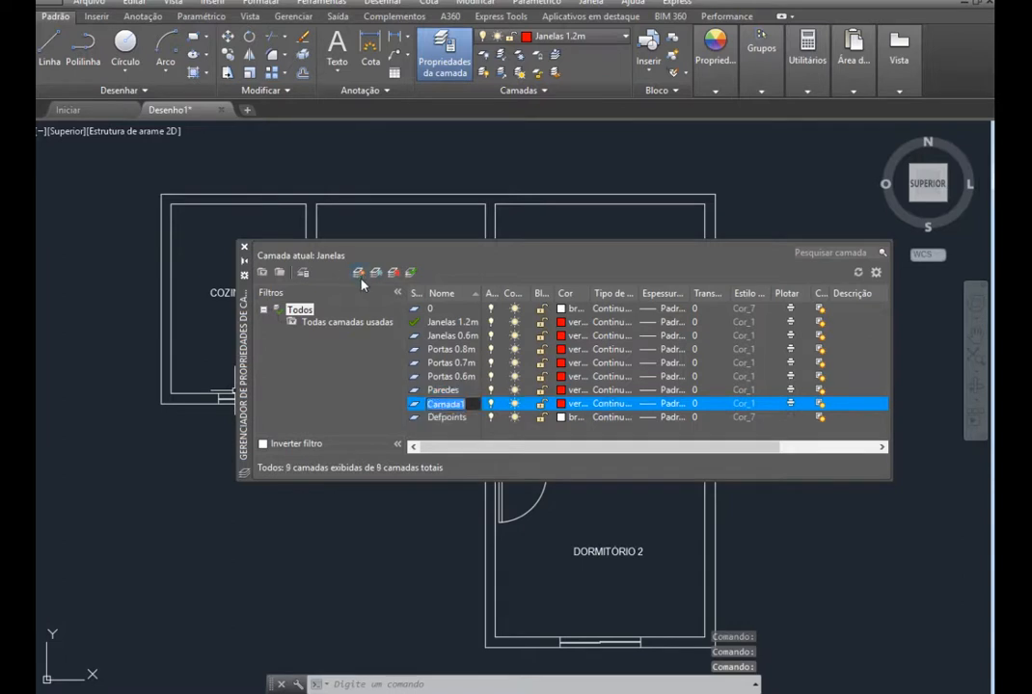
pyautogui.write('Tet')
pyautogui.press('BackSpace')
pyautogui.write('xtos')
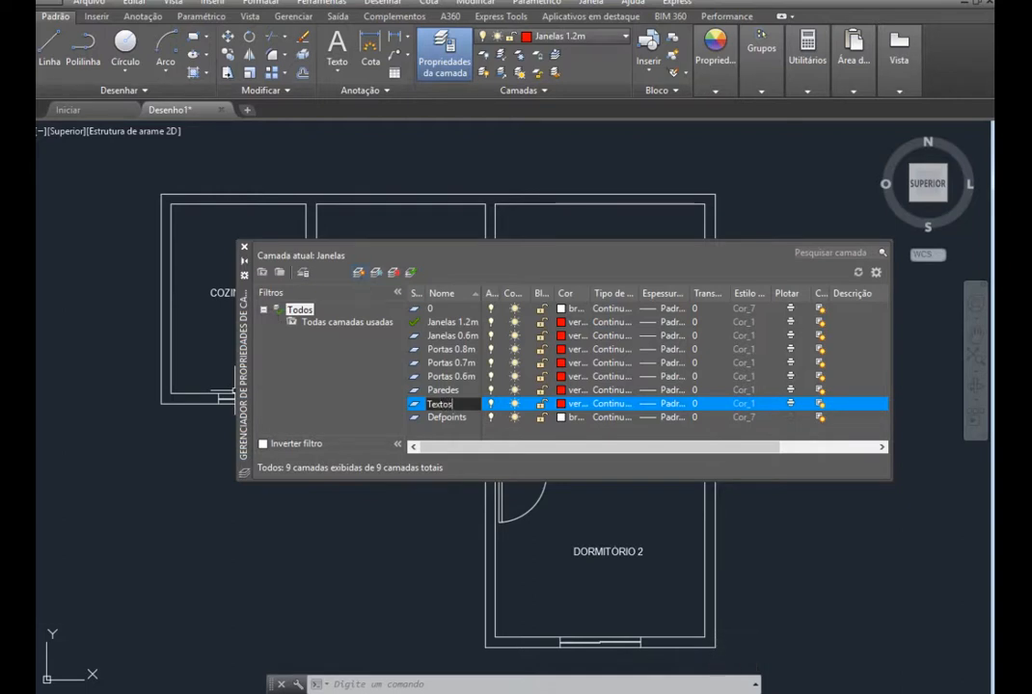
pyautogui.press('Return')
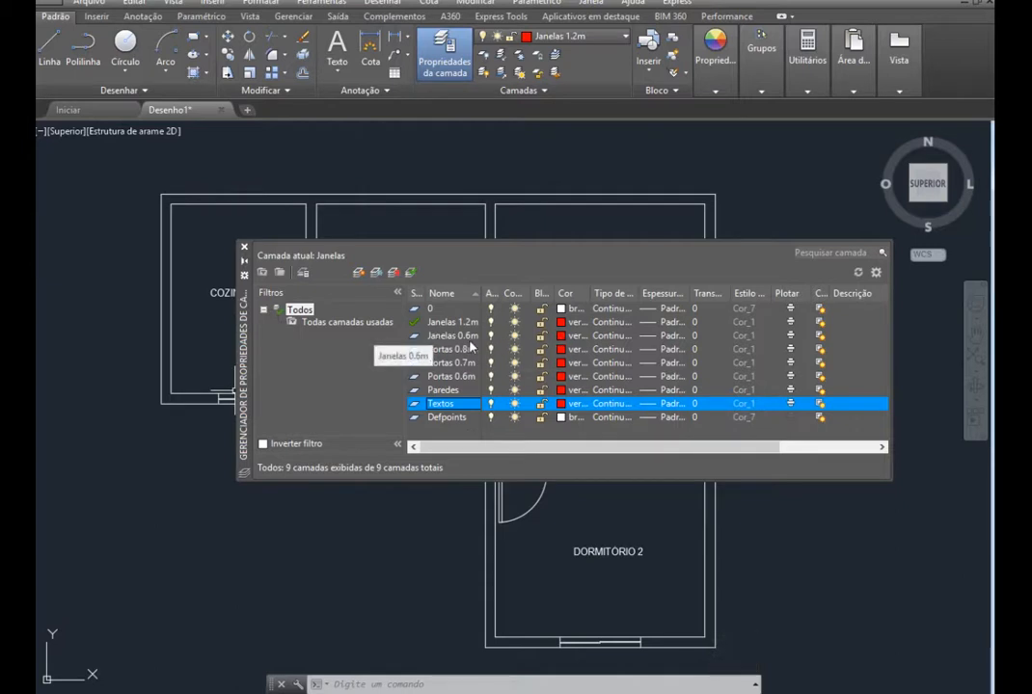
# Set the Janelas 0.6m layer's colour to yellow (amarelo) and the Portas 0.8m layer's colour to green (index 3)
pyautogui.click(558, 336)
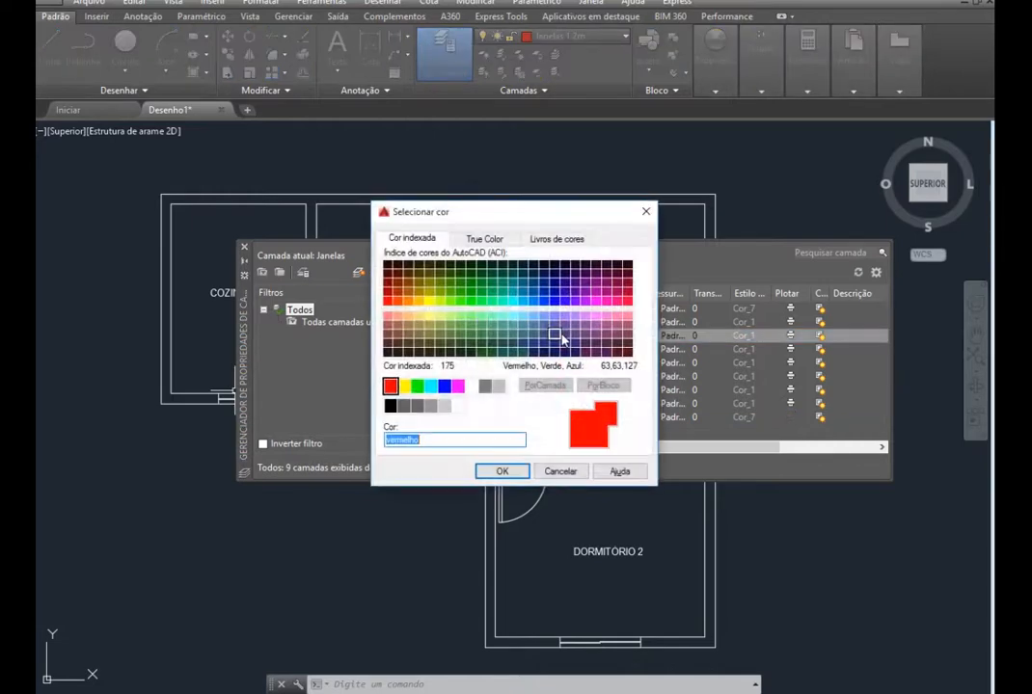
pyautogui.click(403, 386)
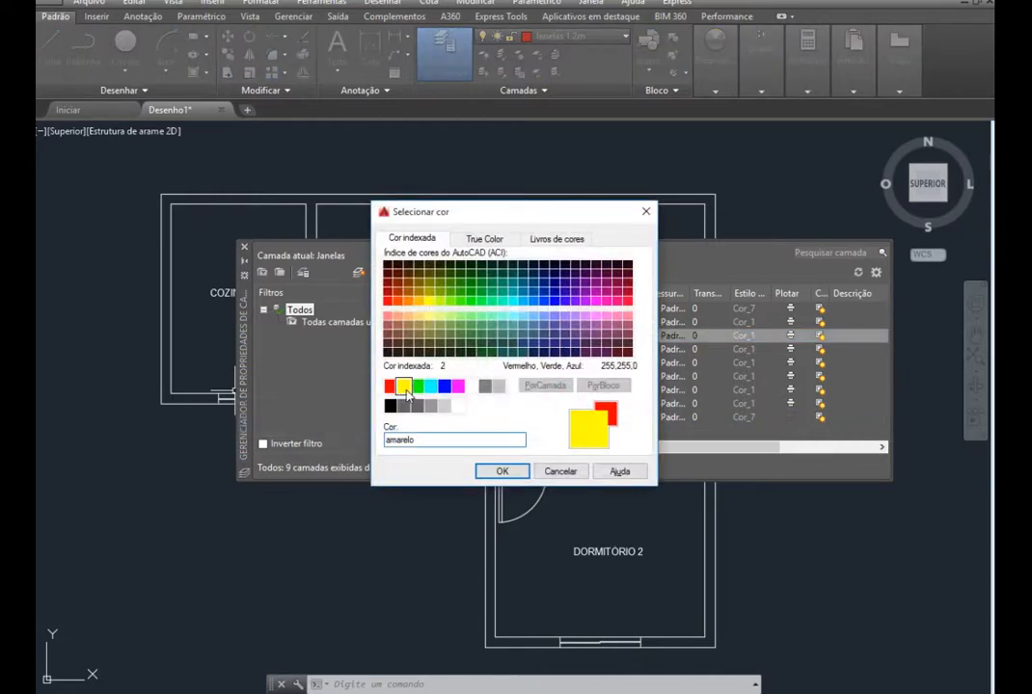
pyautogui.click(501, 471)
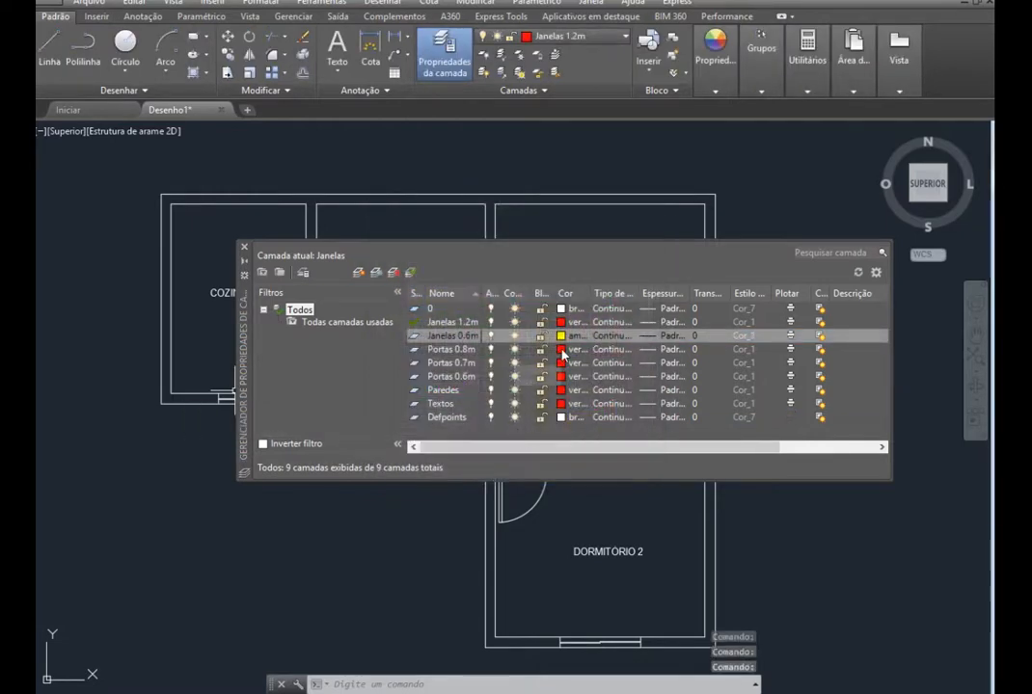
pyautogui.click(562, 350)
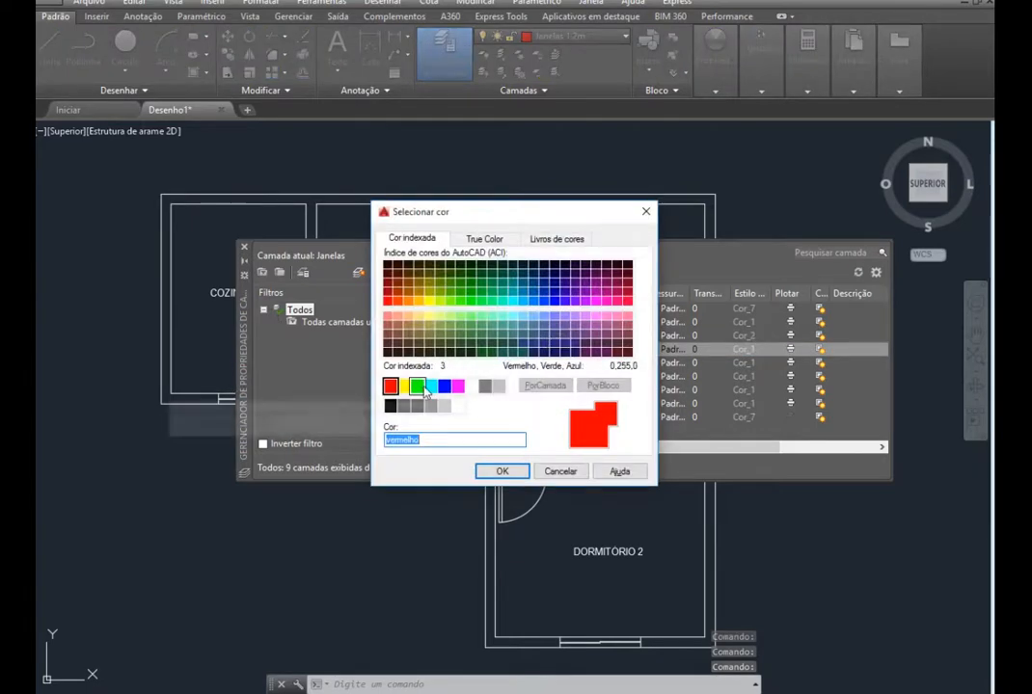
pyautogui.click(421, 388)
pyautogui.click(497, 471)
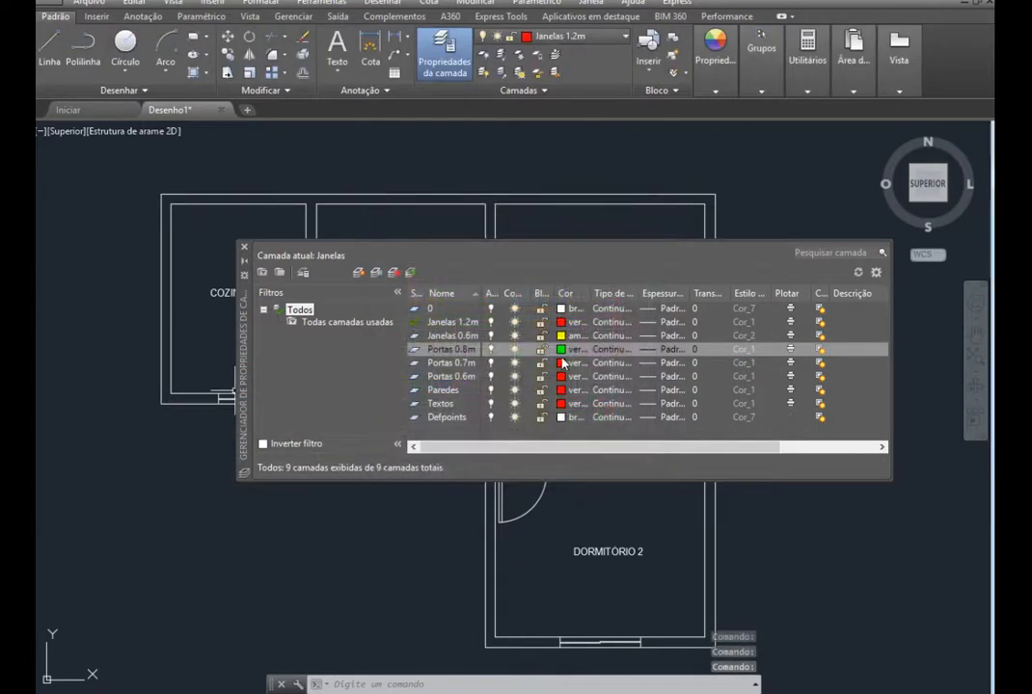
# Set the Portas 0.7m layer's colour to cyan (index 4) and the Portas 0.6m layer's colour to blue (azul)
pyautogui.click(562, 364)
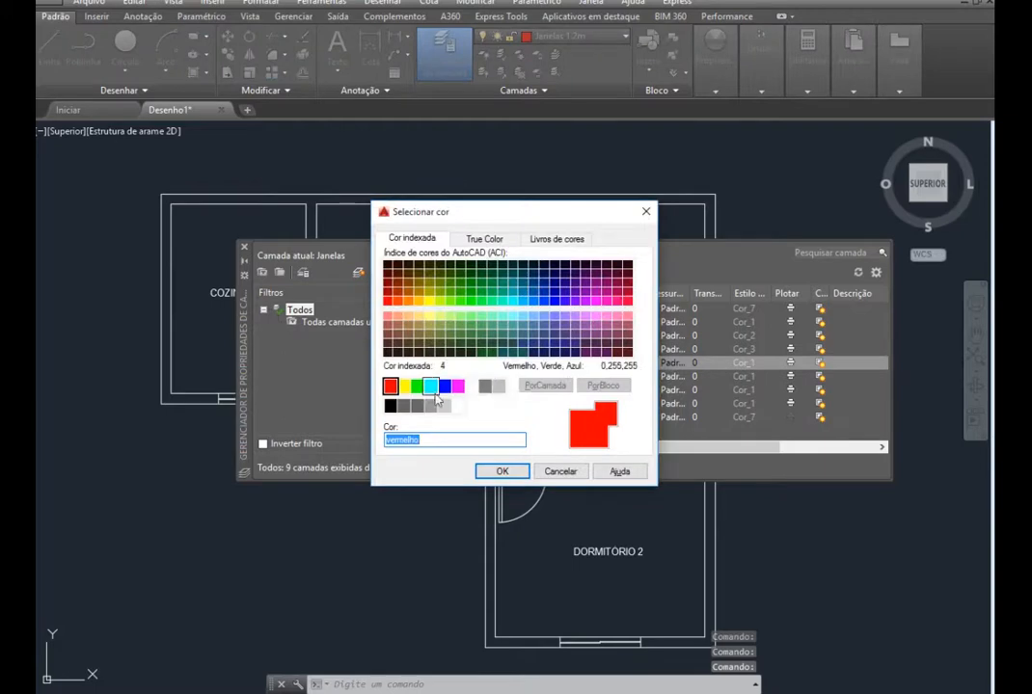
pyautogui.click(430, 388)
pyautogui.click(502, 471)
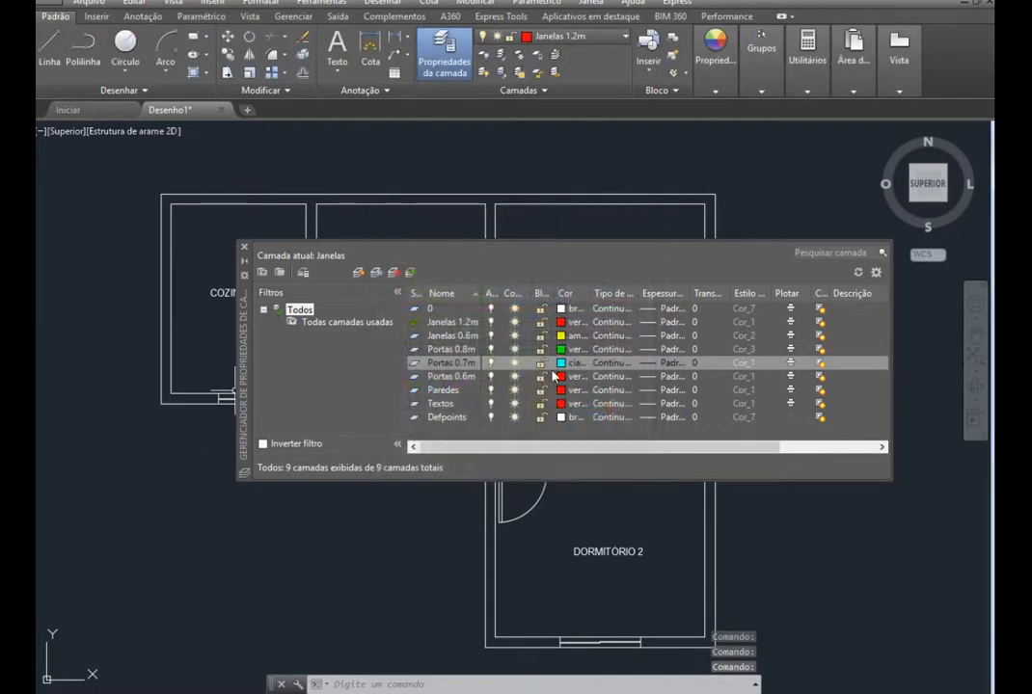
pyautogui.click(561, 376)
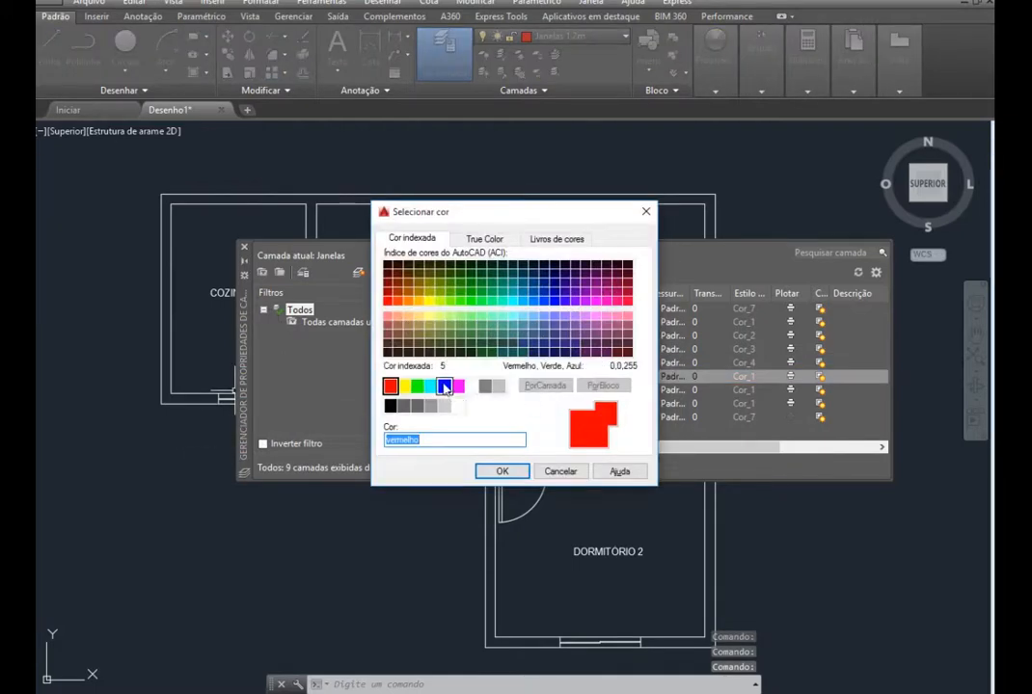
pyautogui.click(445, 385)
pyautogui.click(500, 470)
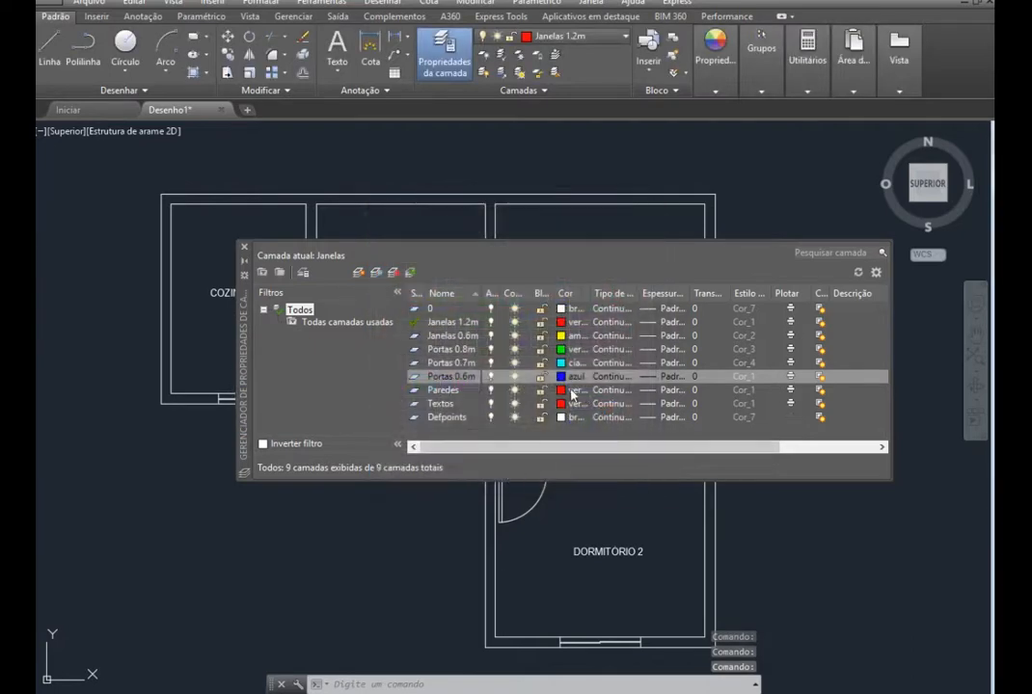
# Set the Paredes layer's colour to grey (index 8) and the Textos layer's colour to index 250
pyautogui.click(561, 390)
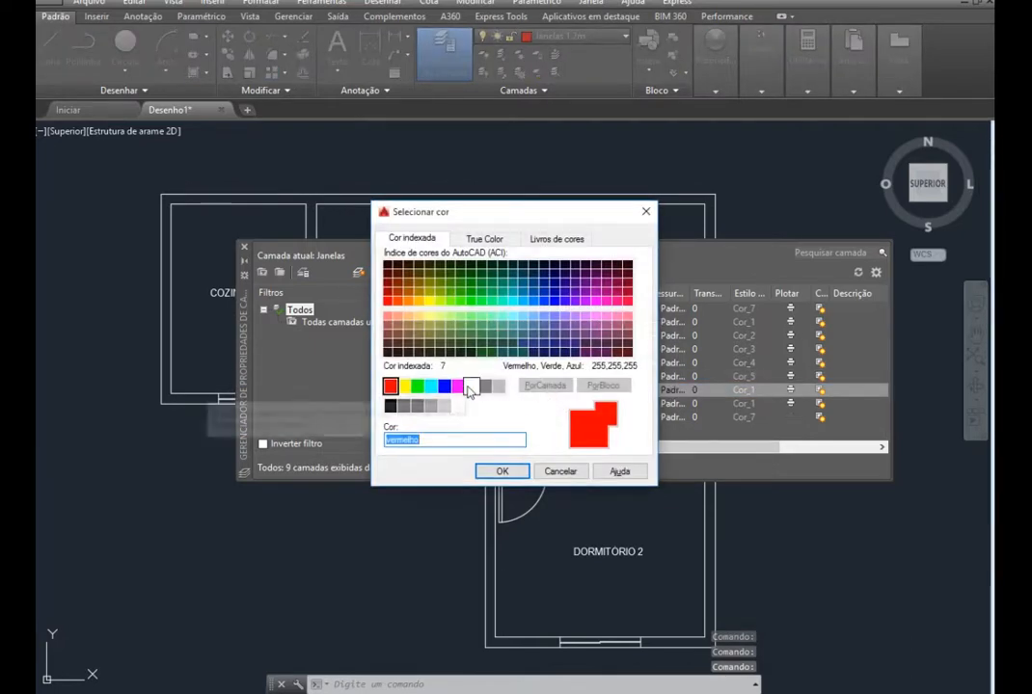
pyautogui.click(485, 386)
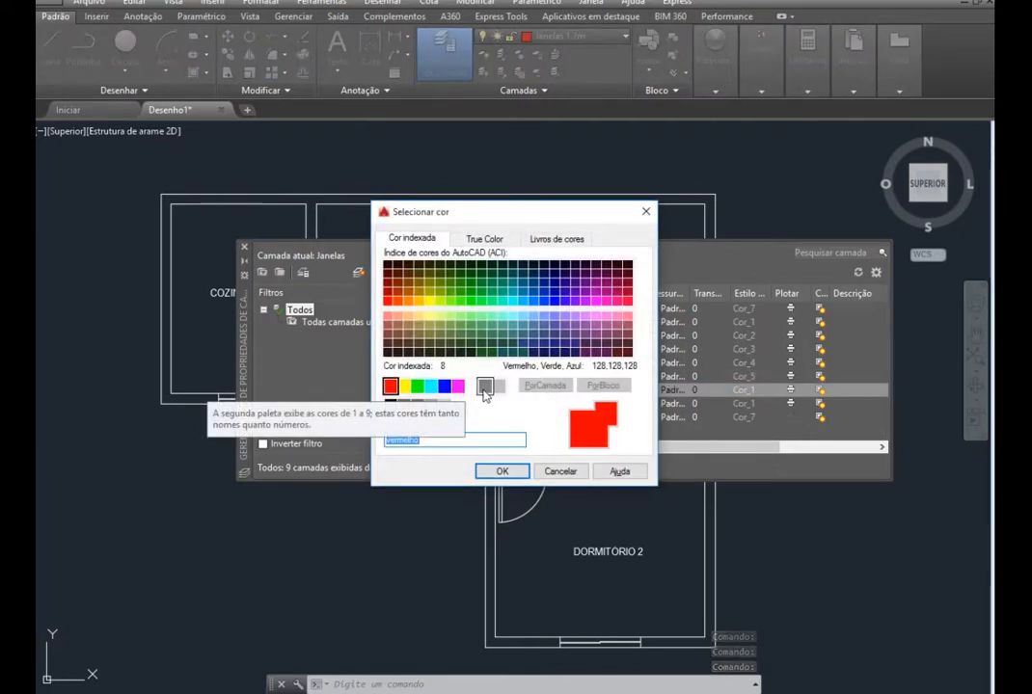
pyautogui.click(500, 470)
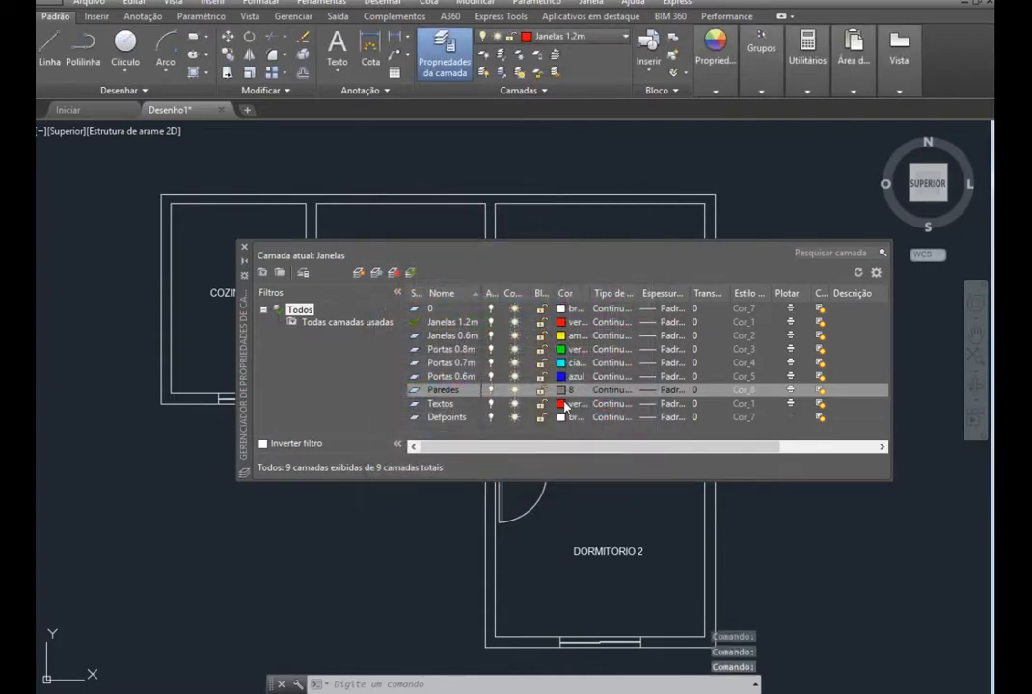
pyautogui.click(564, 403)
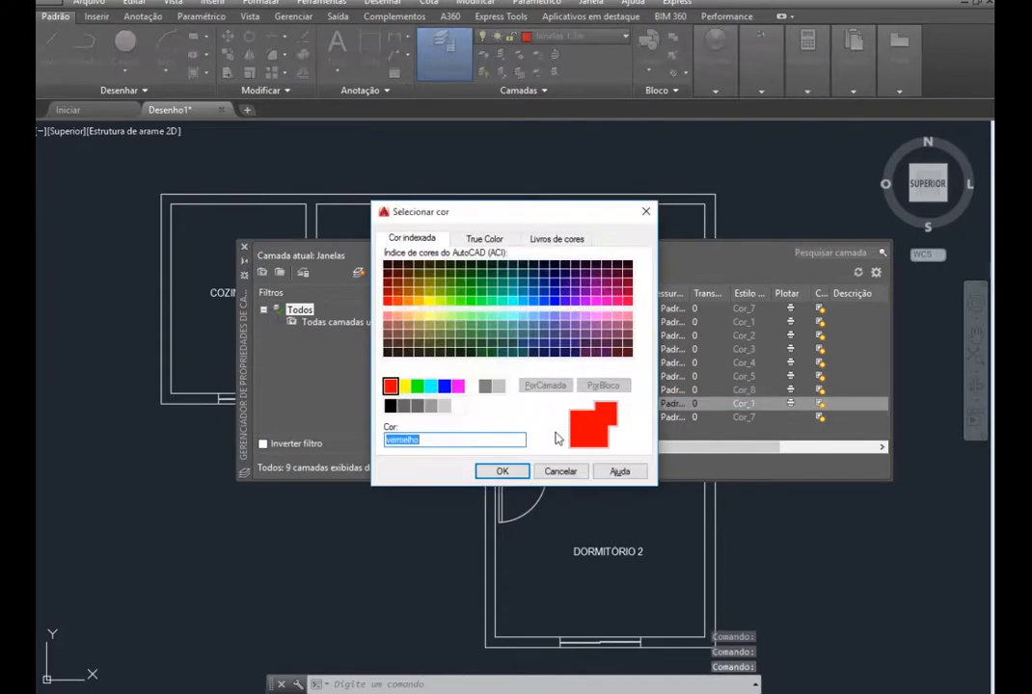
pyautogui.click(390, 405)
pyautogui.click(498, 470)
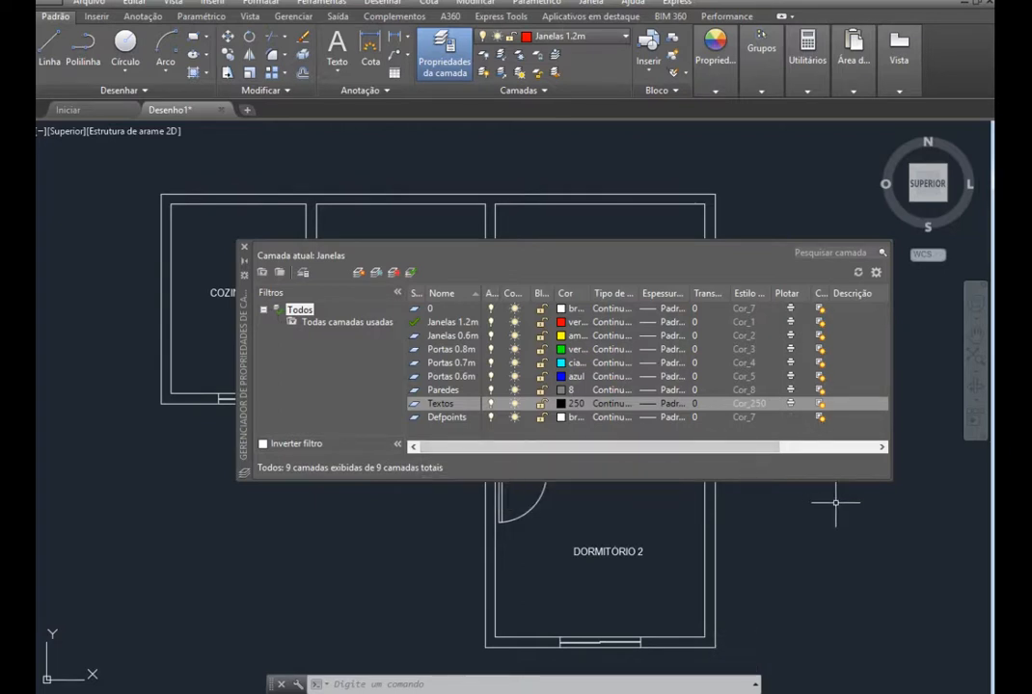
# Make layer 0 the current layer and close the layer properties manager
pyautogui.click(424, 308)
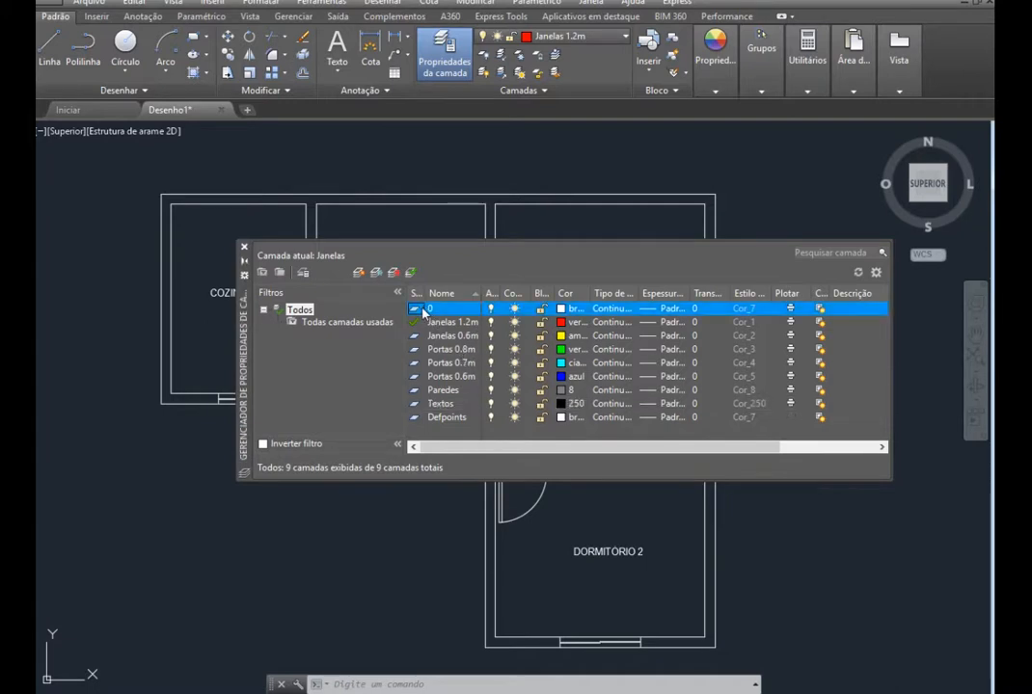
pyautogui.doubleClick(421, 311)
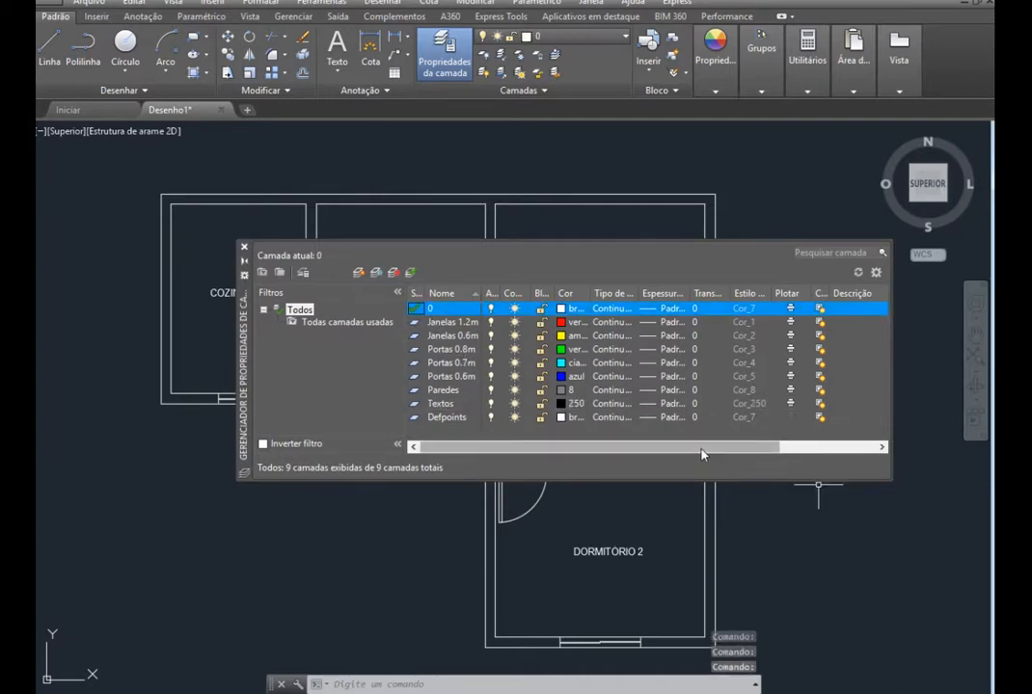
pyautogui.click(244, 248)
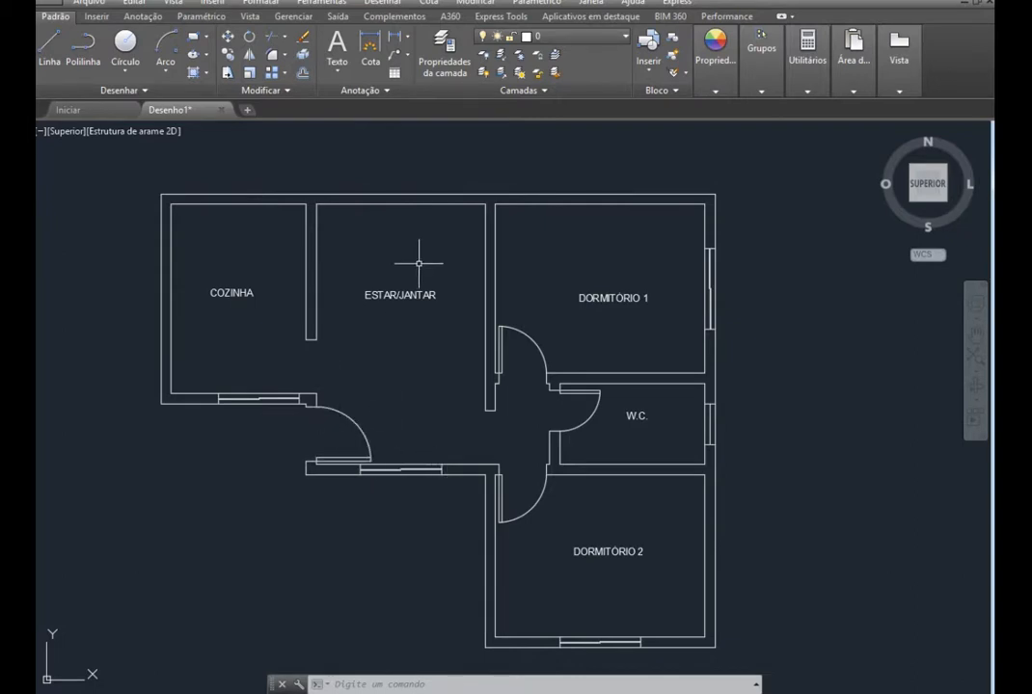
# Move the four large windows of the kitchen, living room, Dormitório 1 and Dormitório 2 onto the Janelas 1.2m layer
pyautogui.click(288, 422)
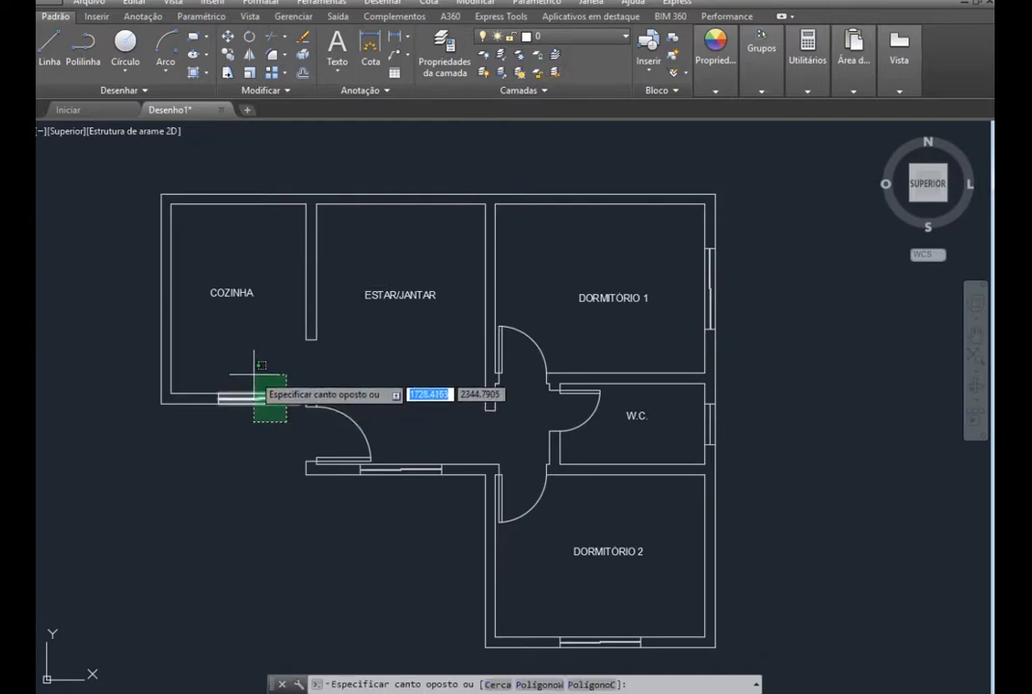
pyautogui.click(253, 387)
pyautogui.click(424, 492)
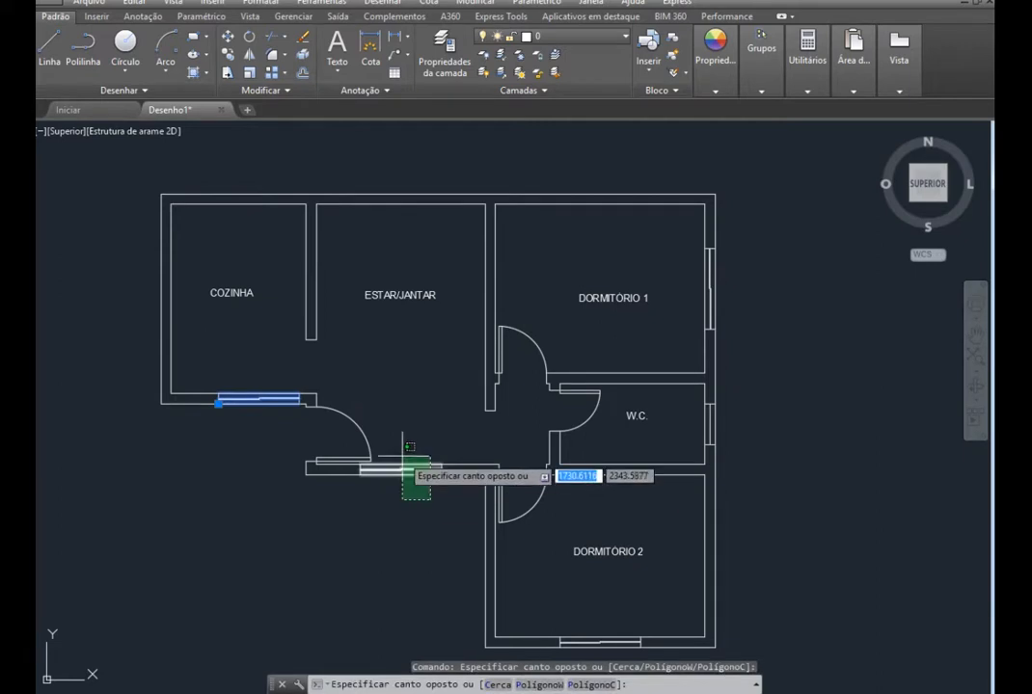
pyautogui.click(397, 440)
pyautogui.scroll(-4, 507, 503)
pyautogui.scroll(4, 532, 566)
pyautogui.click(576, 553)
pyautogui.click(547, 499)
pyautogui.scroll(-4, 762, 355)
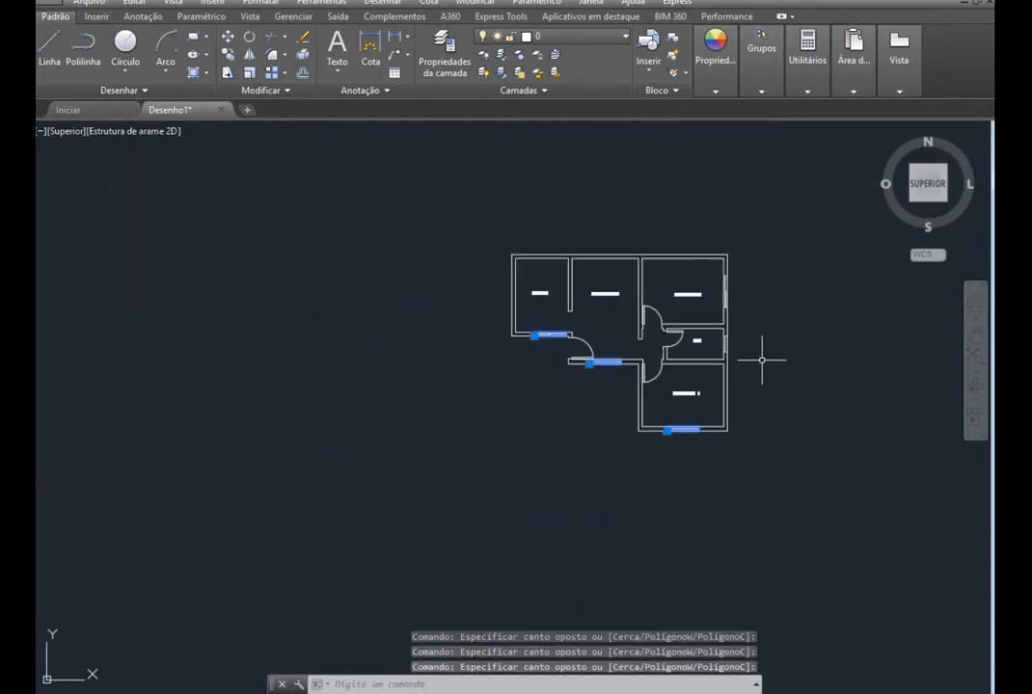
pyautogui.scroll(4, 783, 272)
pyautogui.scroll(3, 708, 319)
pyautogui.click(637, 340)
pyautogui.click(550, 299)
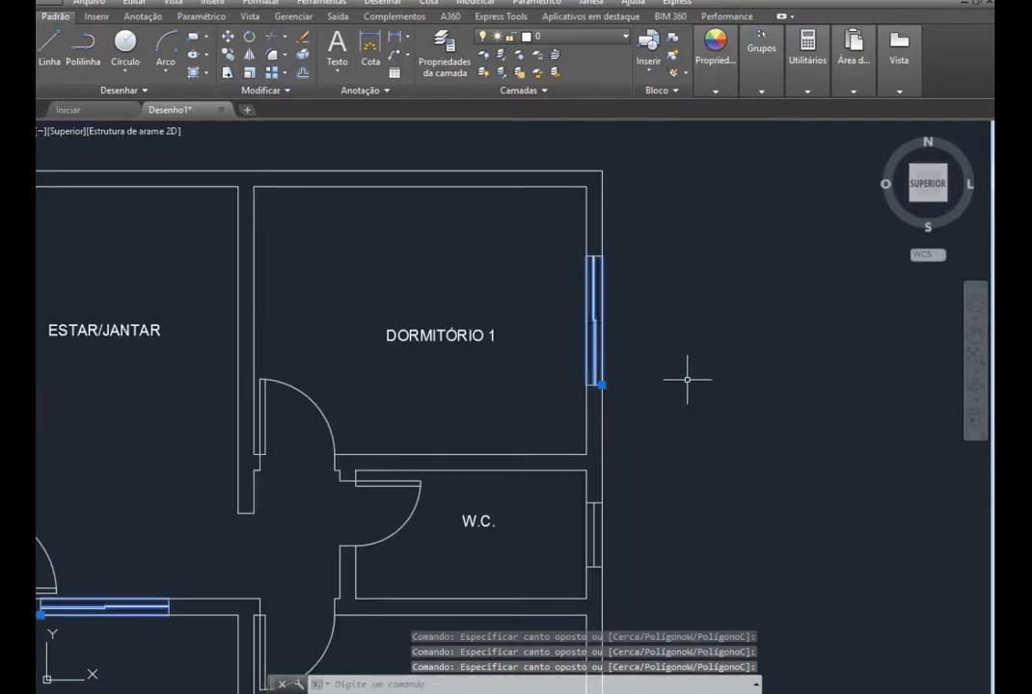
pyautogui.scroll(-2, 681, 371)
pyautogui.scroll(2, 684, 393)
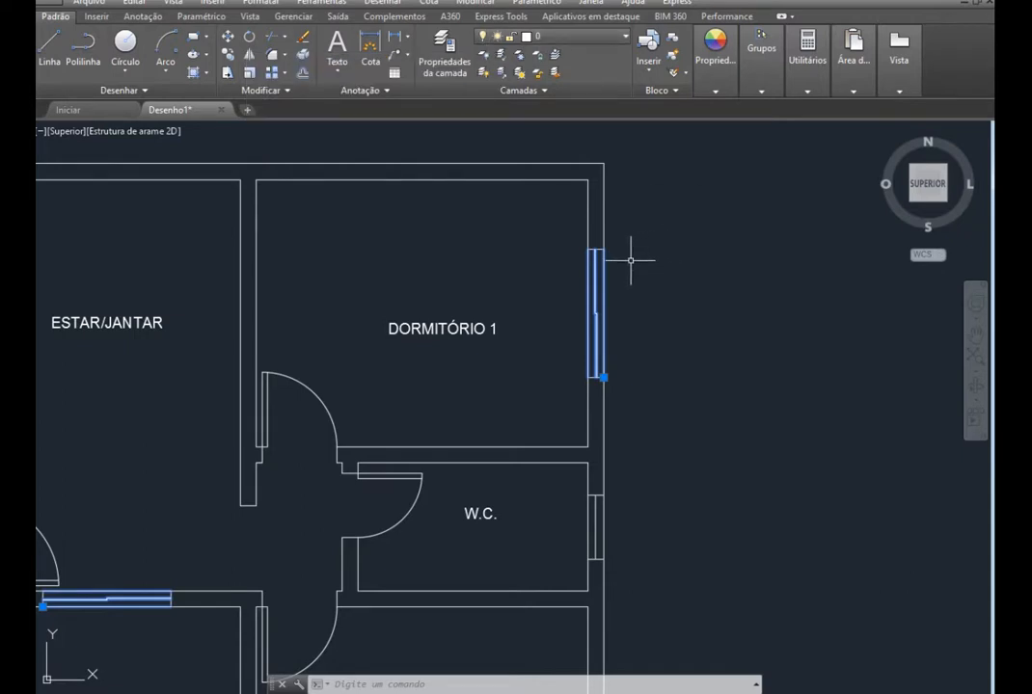
pyautogui.click(625, 41)
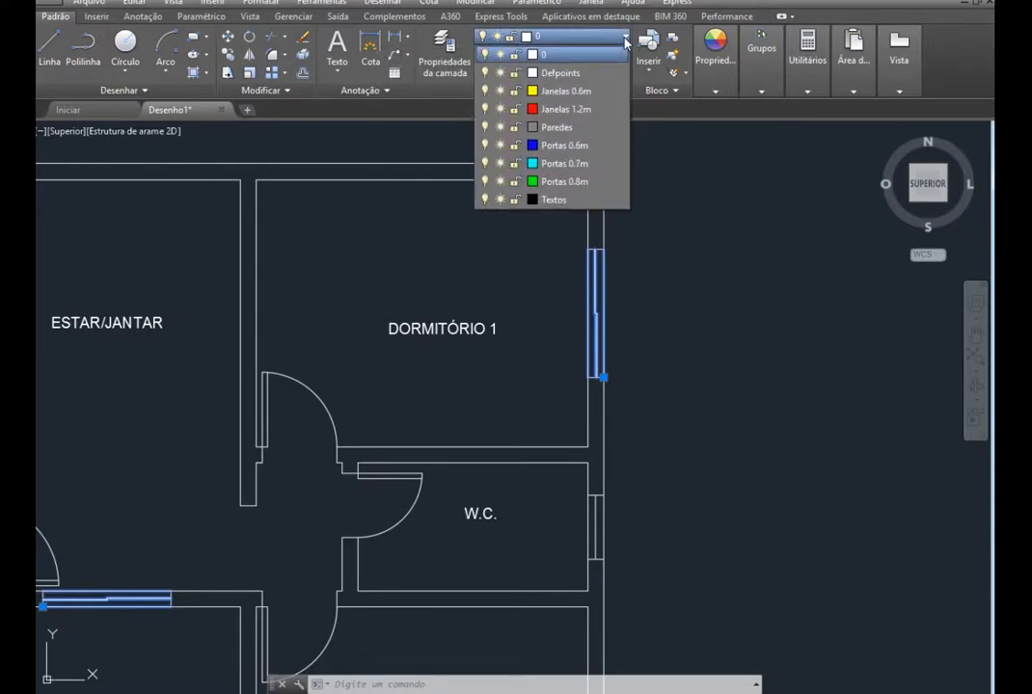
pyautogui.click(597, 111)
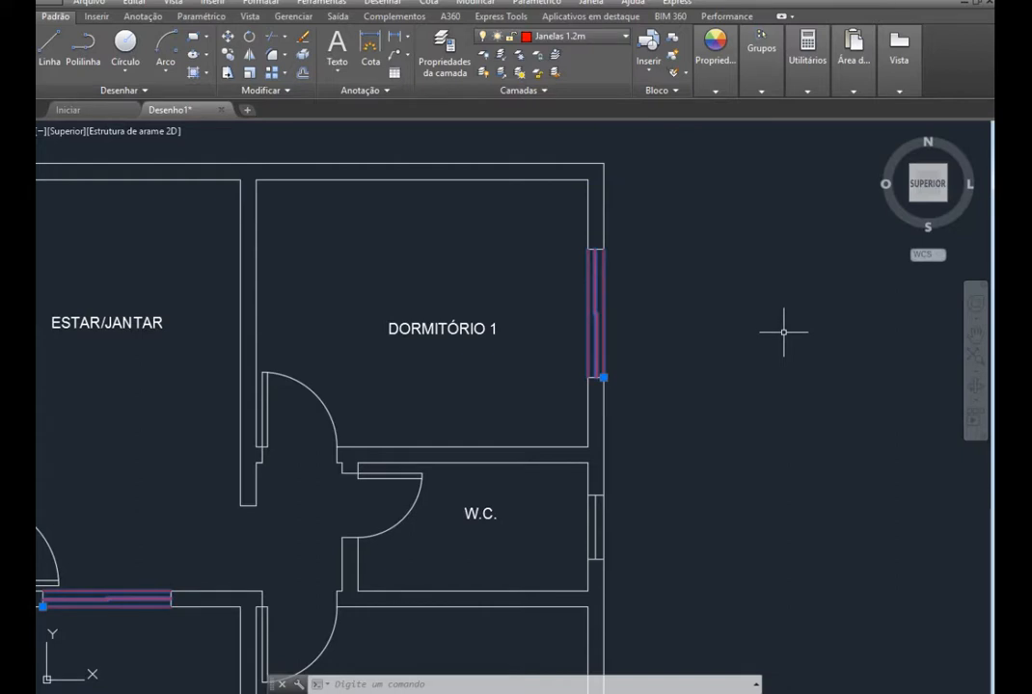
pyautogui.press('Escape')
# Move the small W.C. window onto the Janelas 0.6m layer and clear the selection
pyautogui.scroll(-4, 783, 331)
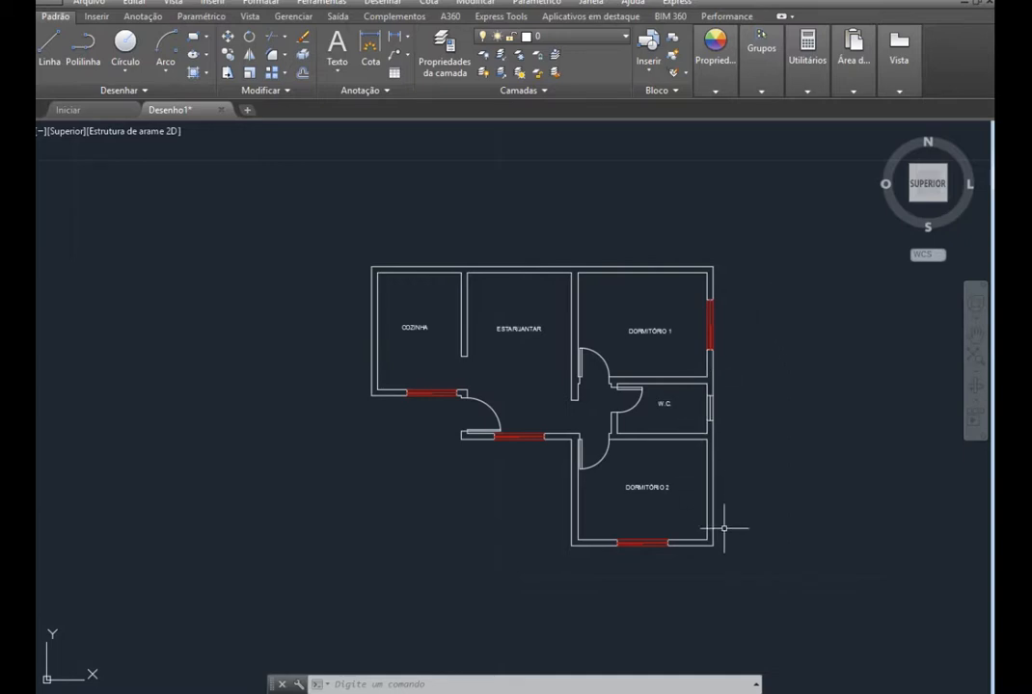
pyautogui.scroll(4, 721, 414)
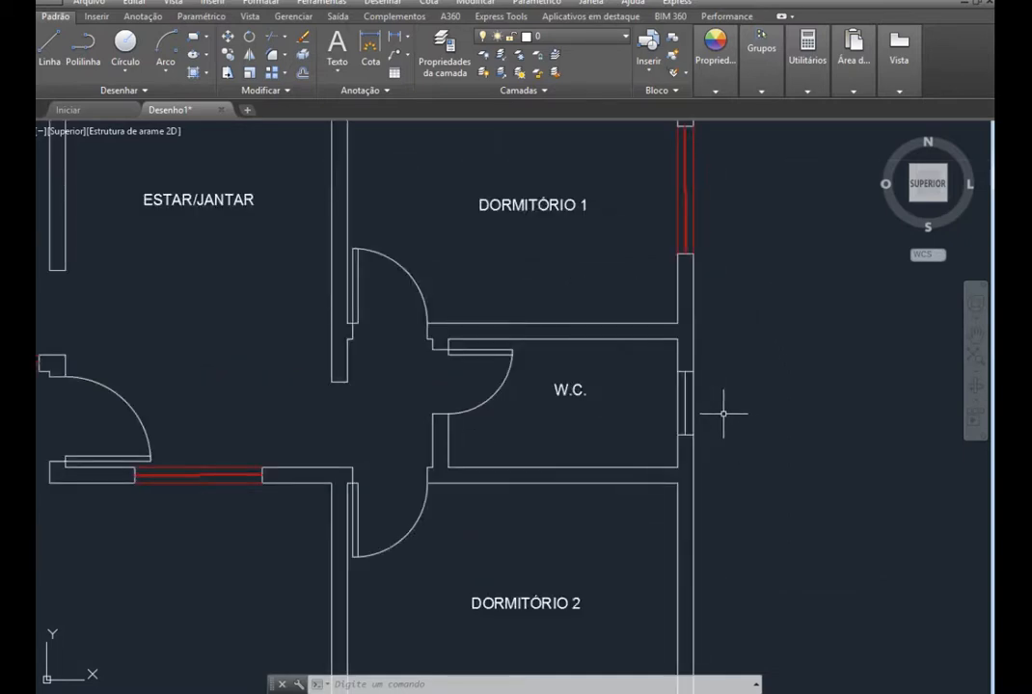
pyautogui.click(713, 412)
pyautogui.click(667, 416)
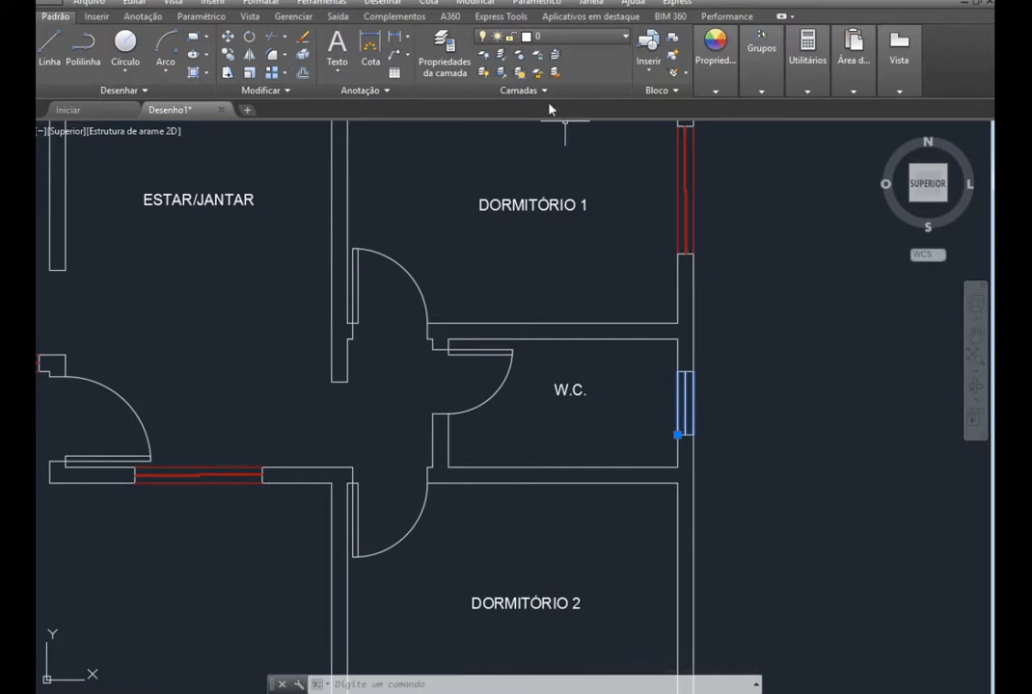
pyautogui.click(555, 39)
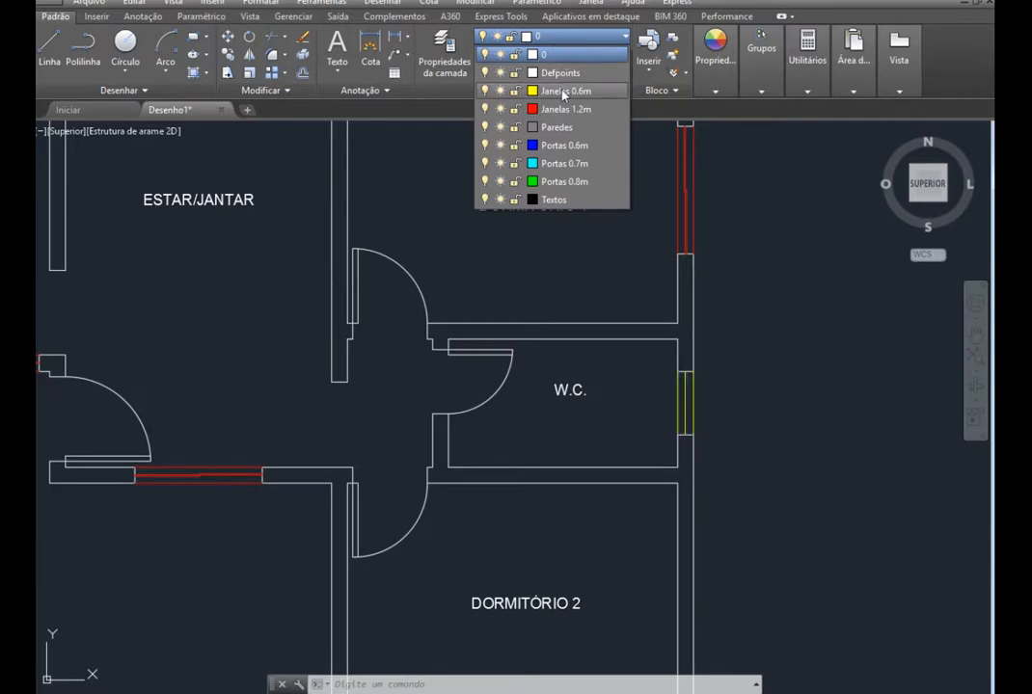
pyautogui.click(563, 92)
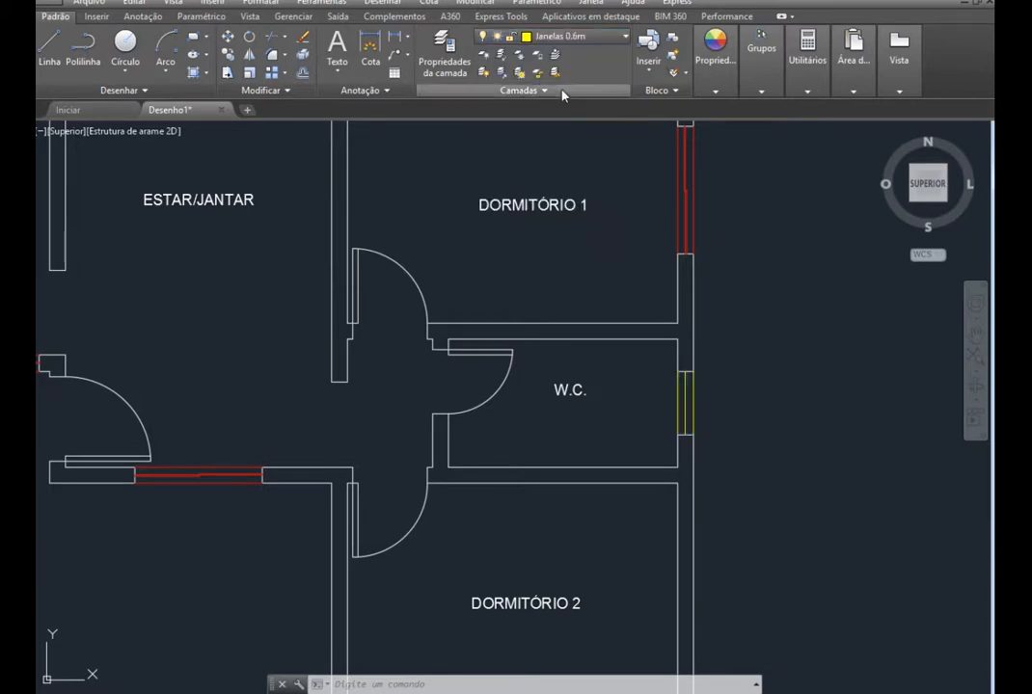
pyautogui.press('Escape')
pyautogui.click(772, 473)
pyautogui.scroll(-2, 771, 472)
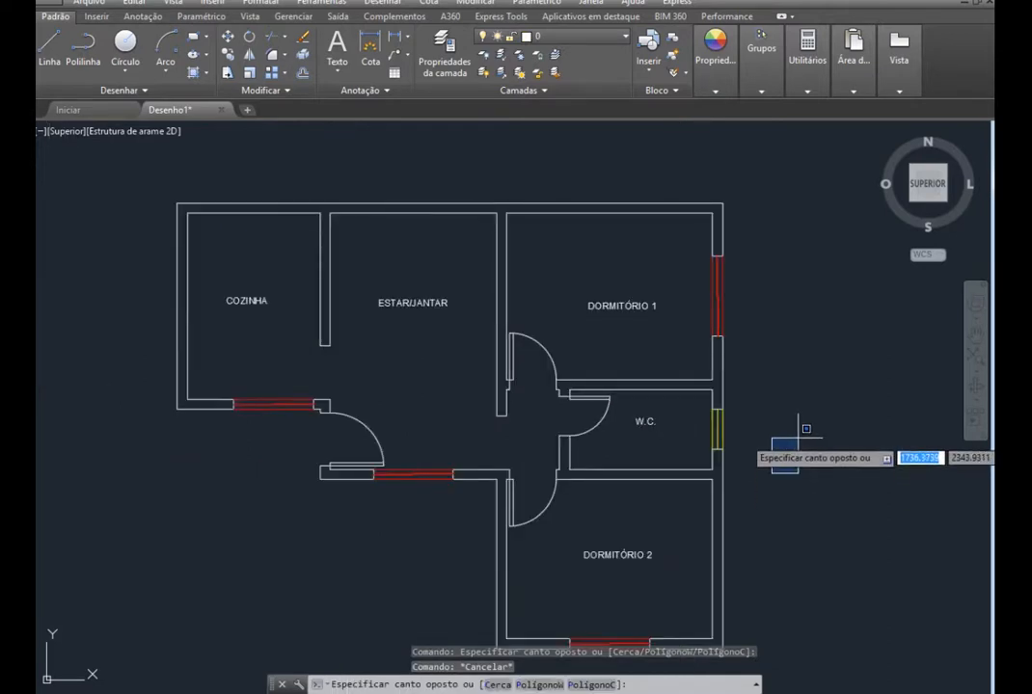
pyautogui.press('Escape')
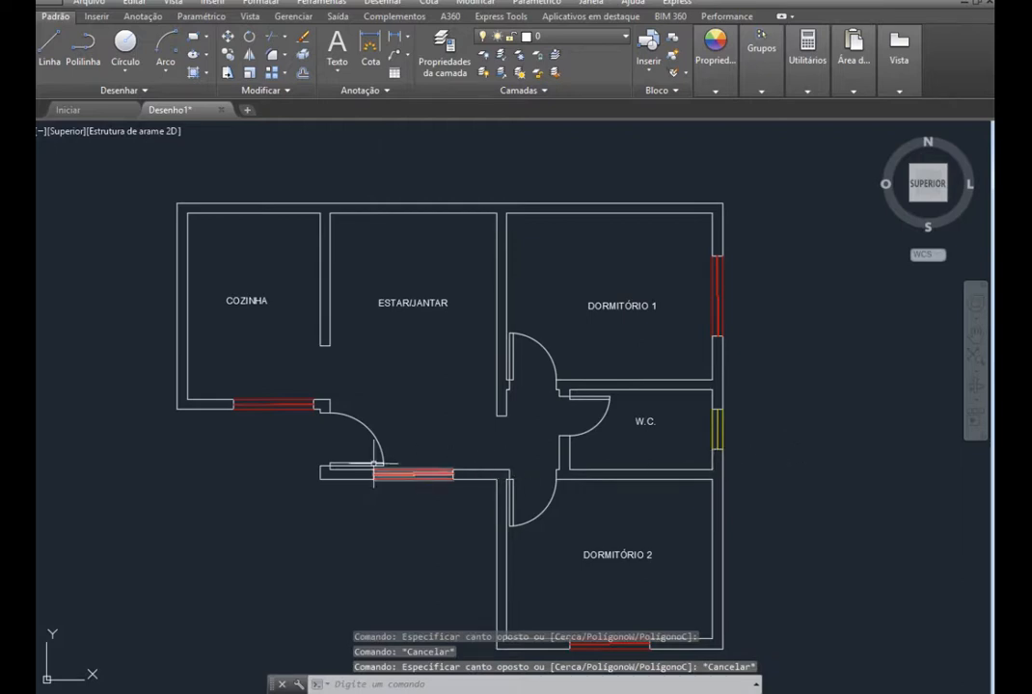
# Move the entrance door between the kitchen and the living room window onto the Portas 0.8m layer
pyautogui.click(369, 431)
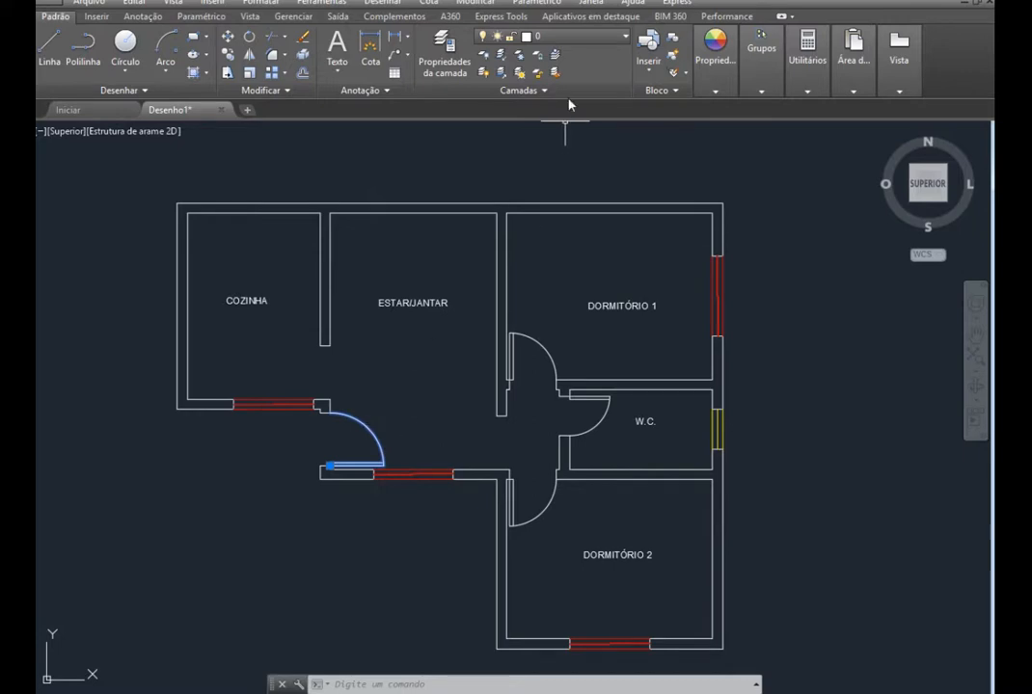
pyautogui.click(613, 40)
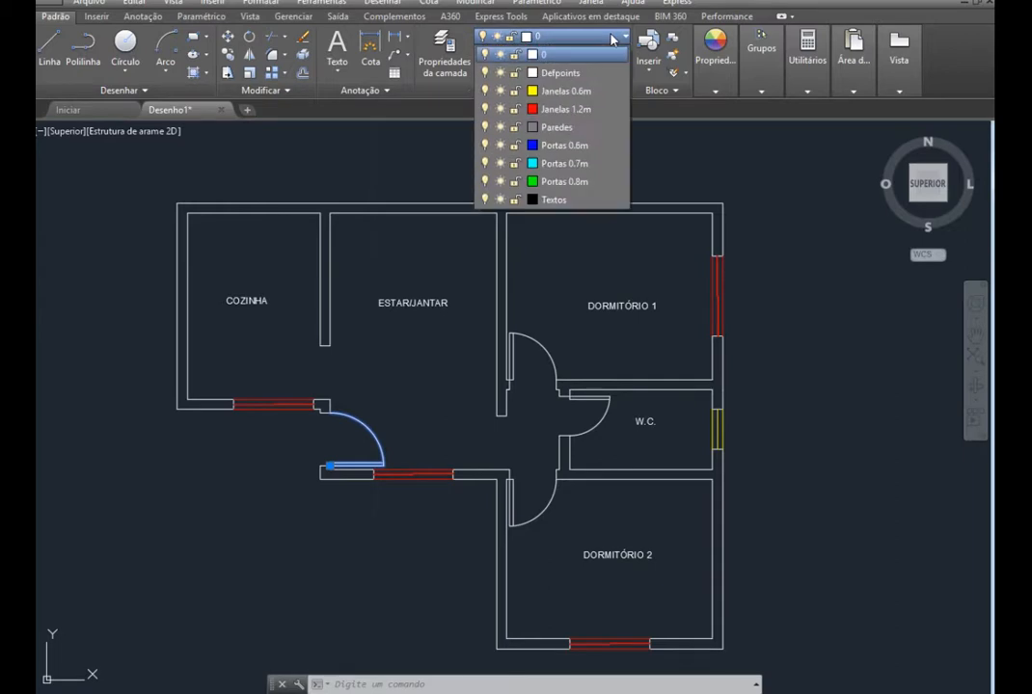
pyautogui.click(553, 182)
pyautogui.press('Escape')
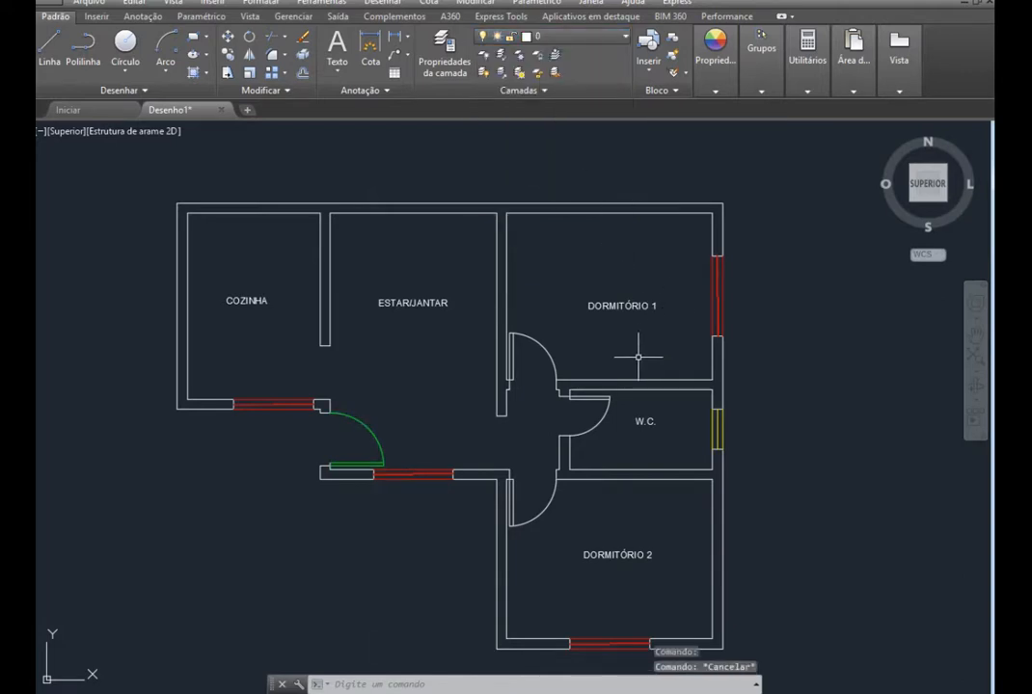
# Move the doors of Dormitório 1 and Dormitório 2 onto the Portas 0.7m layer and clear the selection
pyautogui.click(534, 351)
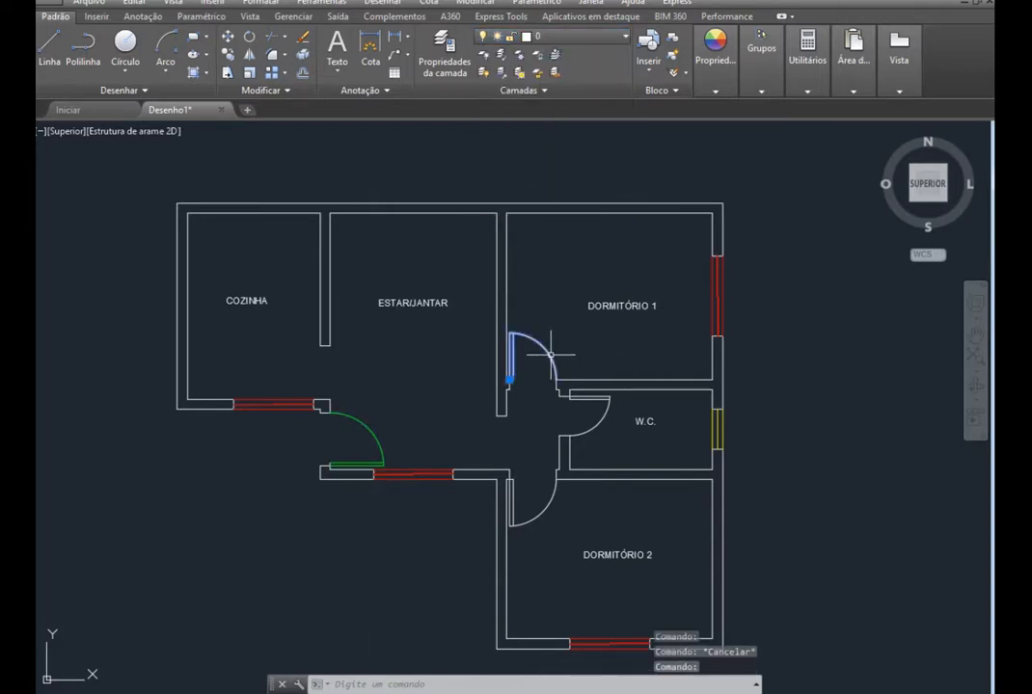
pyautogui.click(551, 495)
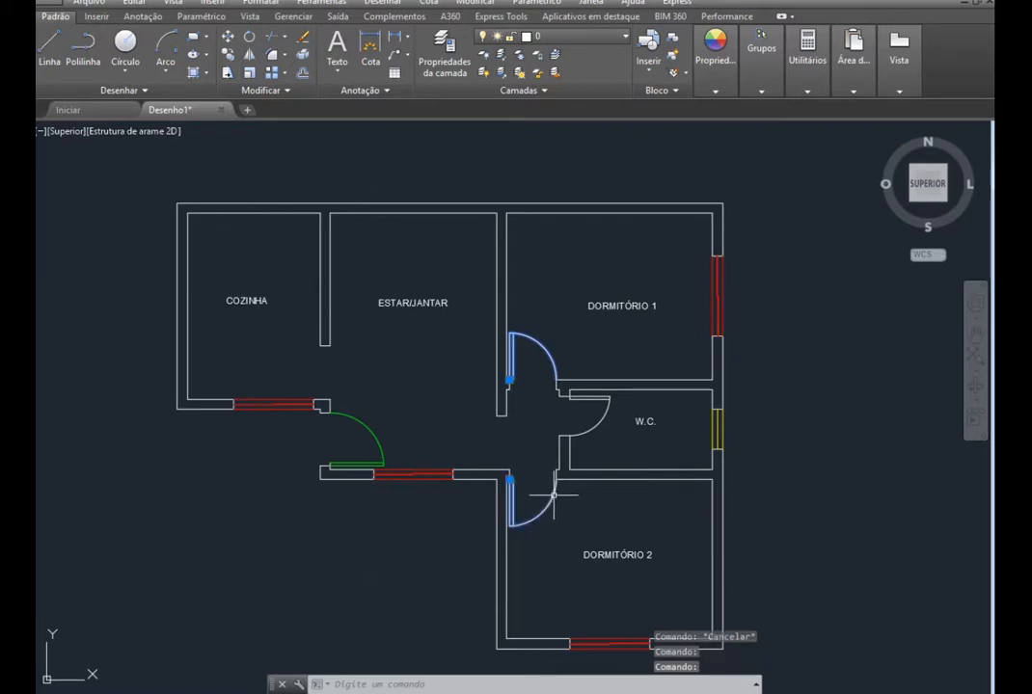
pyautogui.click(580, 39)
pyautogui.click(559, 167)
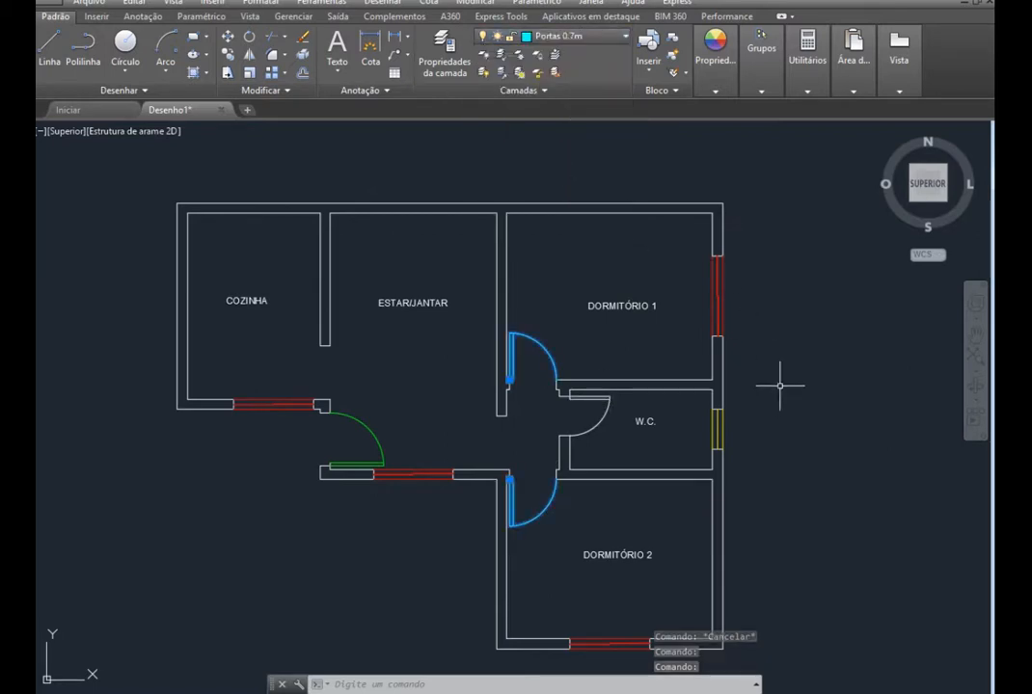
pyautogui.click(617, 422)
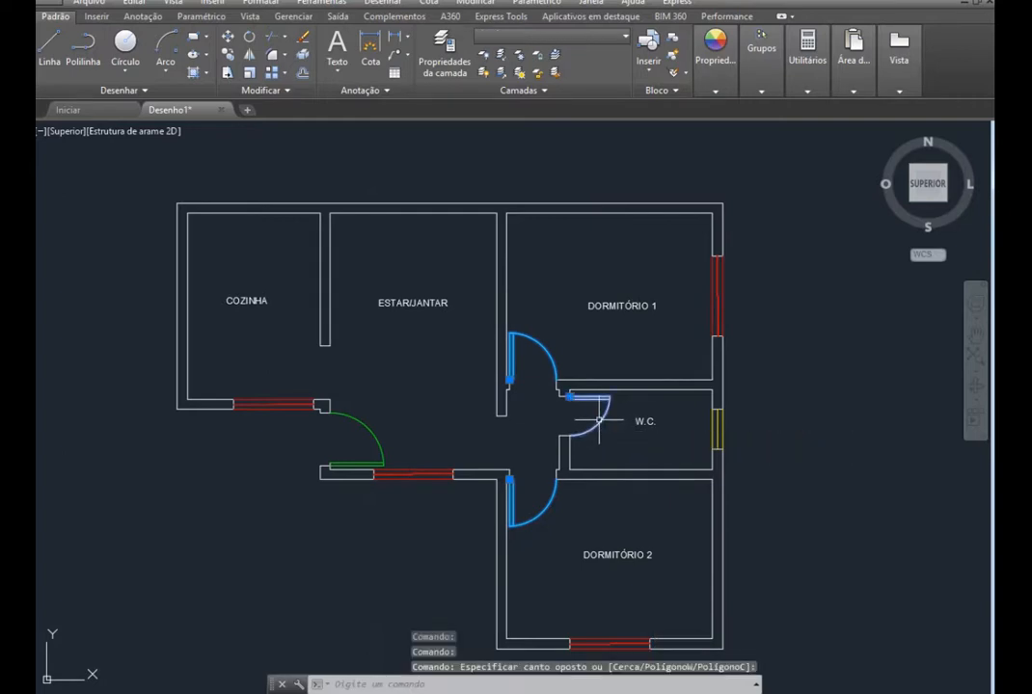
pyautogui.press('Escape')
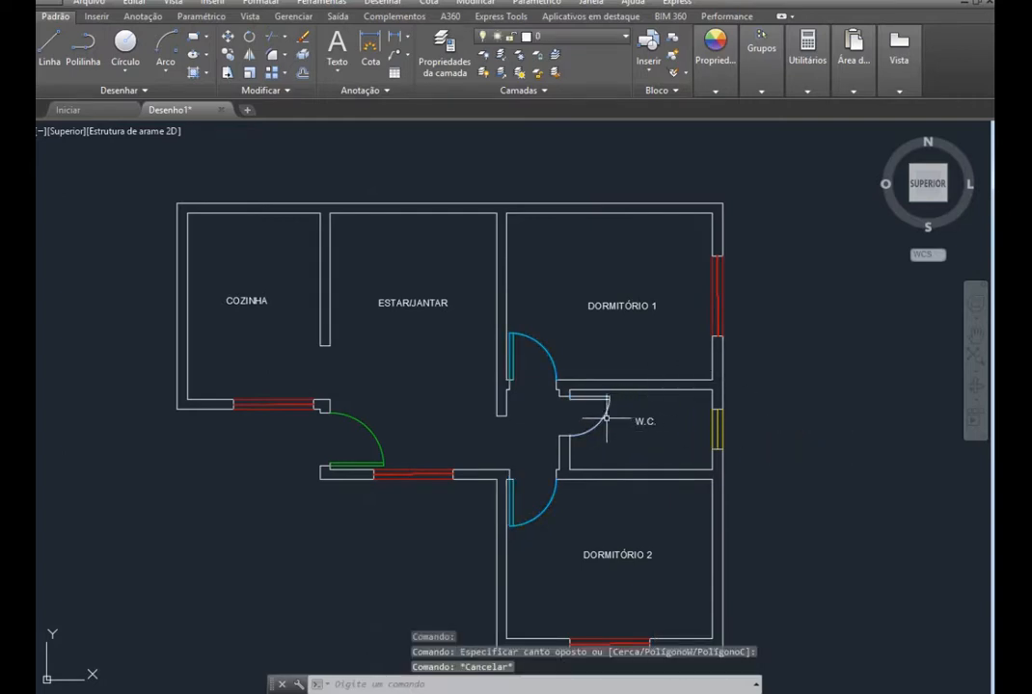
# Move the W.C. door onto the Portas 0.6m layer and clear the selection
pyautogui.click(615, 391)
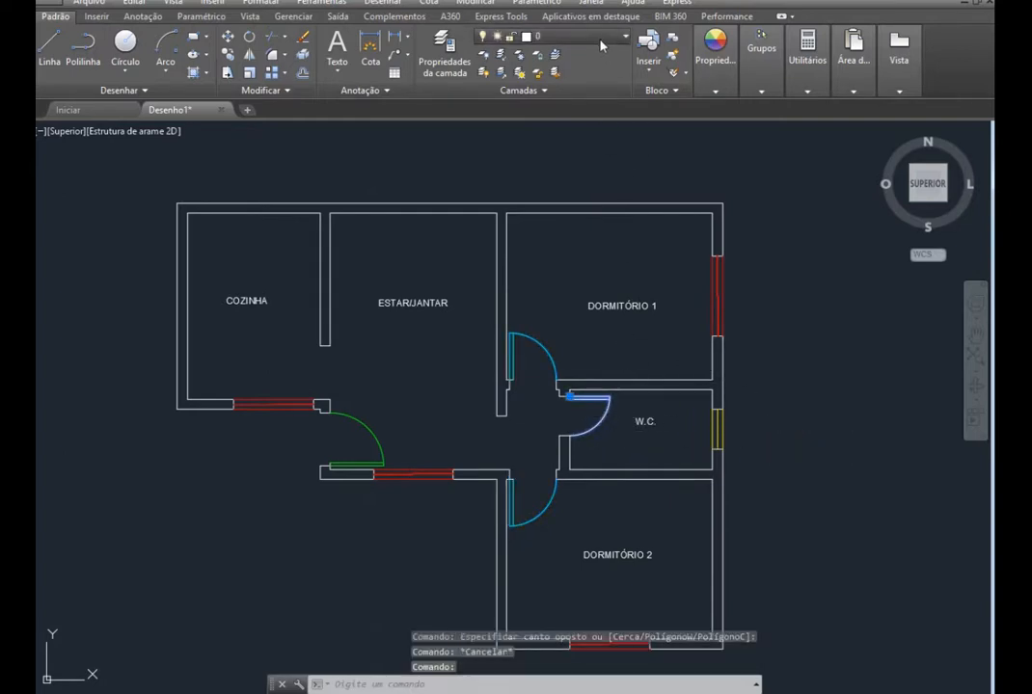
pyautogui.click(502, 36)
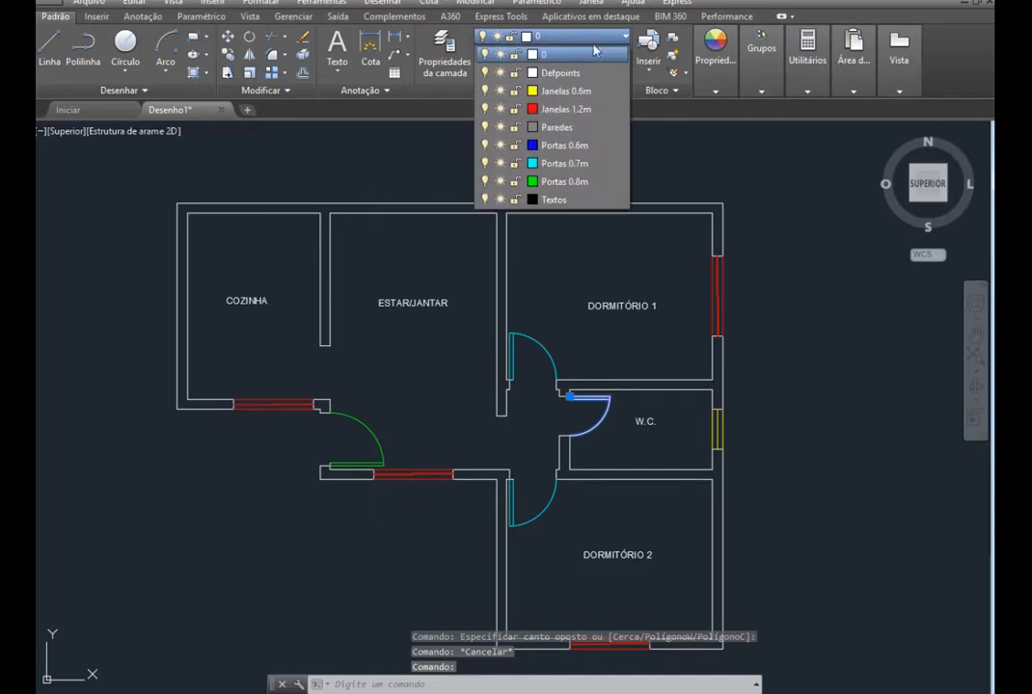
pyautogui.click(555, 147)
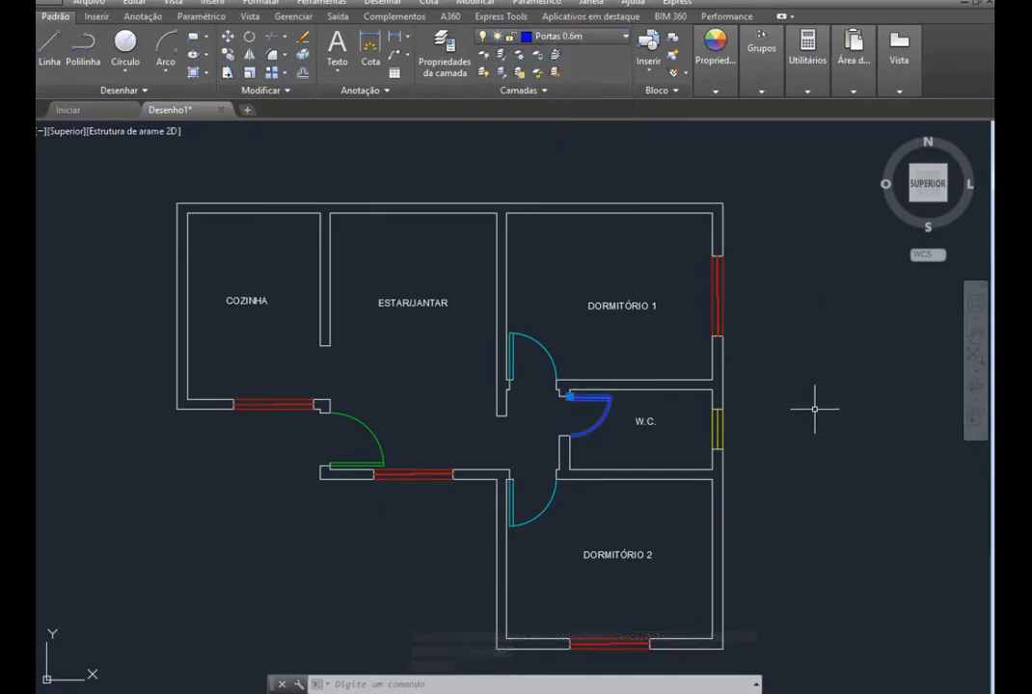
pyautogui.press('Escape')
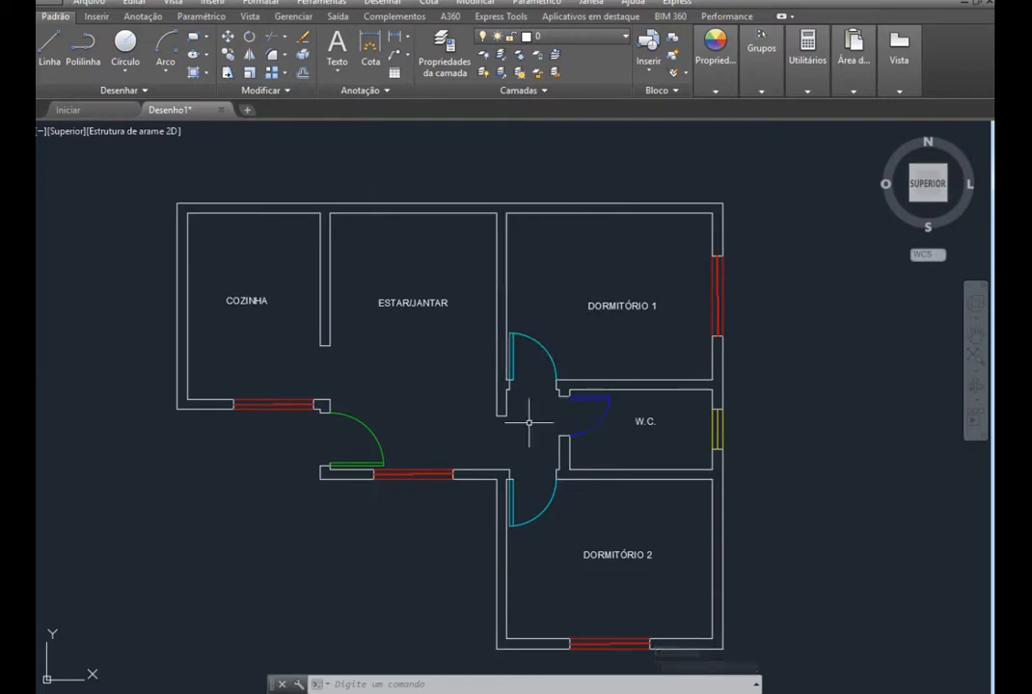
# Move the short line closing the hinge end of the Dormitório 1 door leaf onto the Portas 0.7m layer
pyautogui.scroll(4, 439, 505)
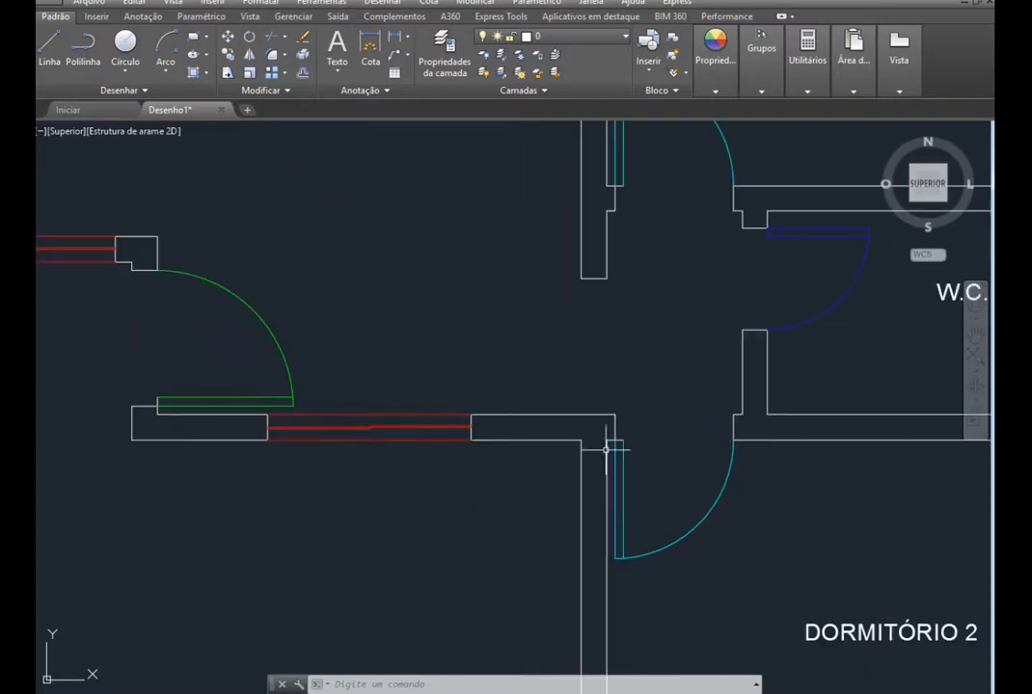
pyautogui.scroll(4, 657, 392)
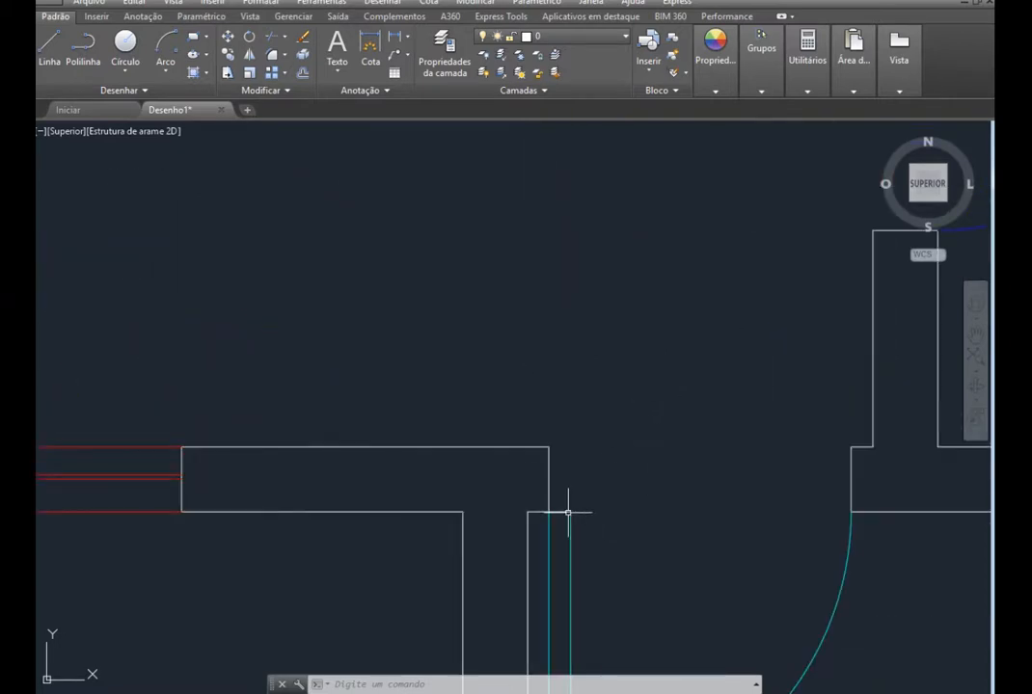
pyautogui.scroll(-4, 565, 526)
pyautogui.scroll(-2, 570, 540)
pyautogui.scroll(5, 569, 386)
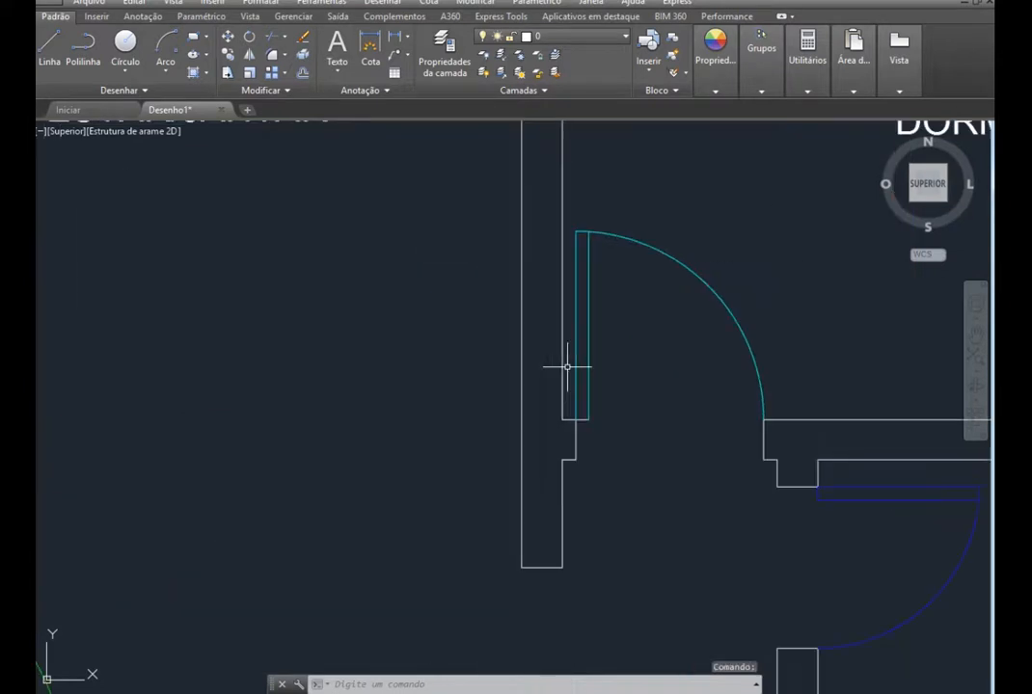
pyautogui.click(587, 419)
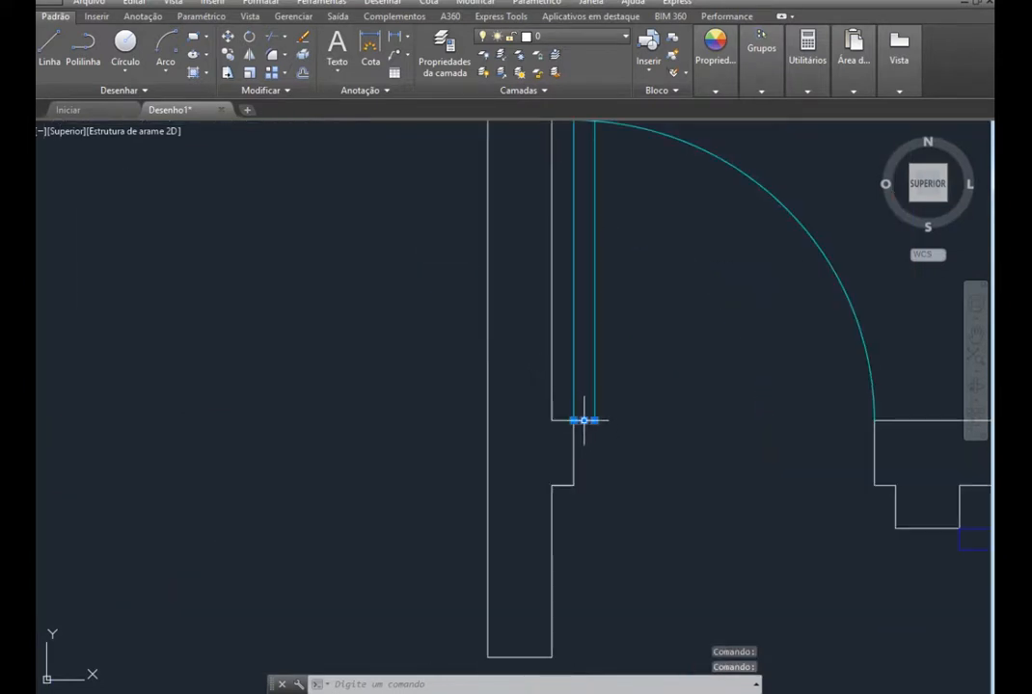
pyautogui.click(622, 36)
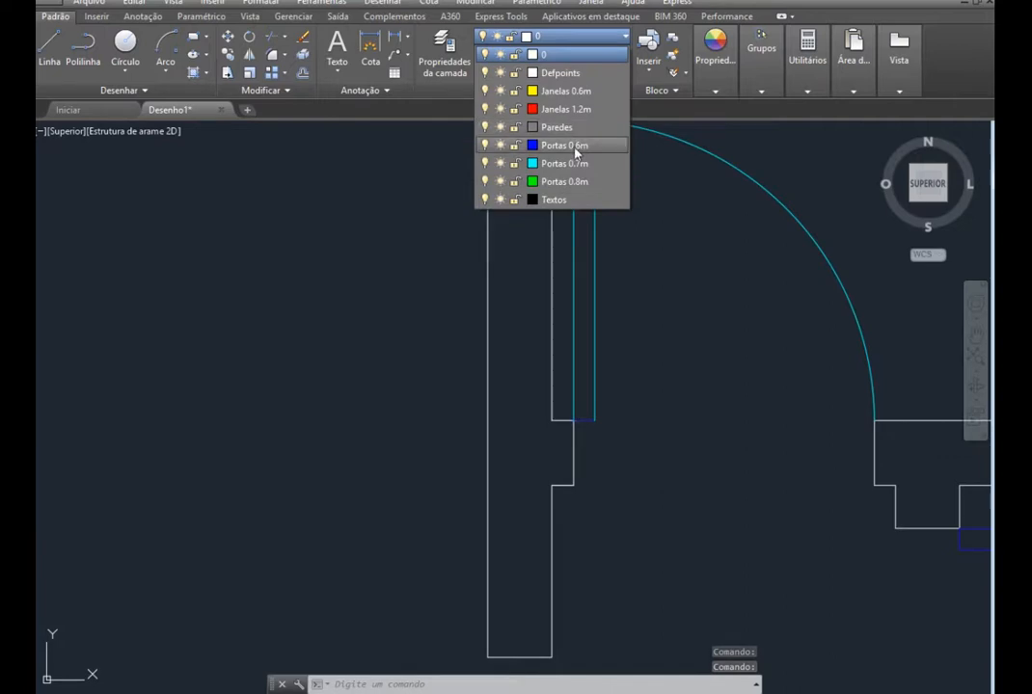
pyautogui.click(565, 164)
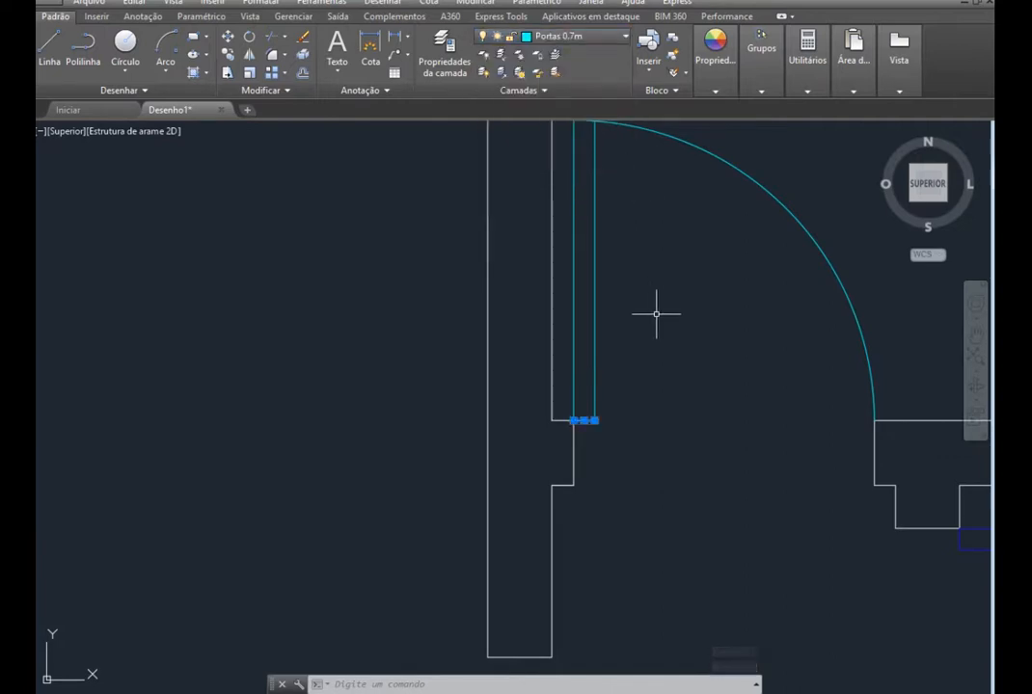
# Move the COZINHA, ESTAR/JANTAR, DORMITÓRIO 1, W.C. and DORMITÓRIO 2 room labels onto the Textos layer and clear the selection
pyautogui.press('Escape')
pyautogui.scroll(-5, 642, 338)
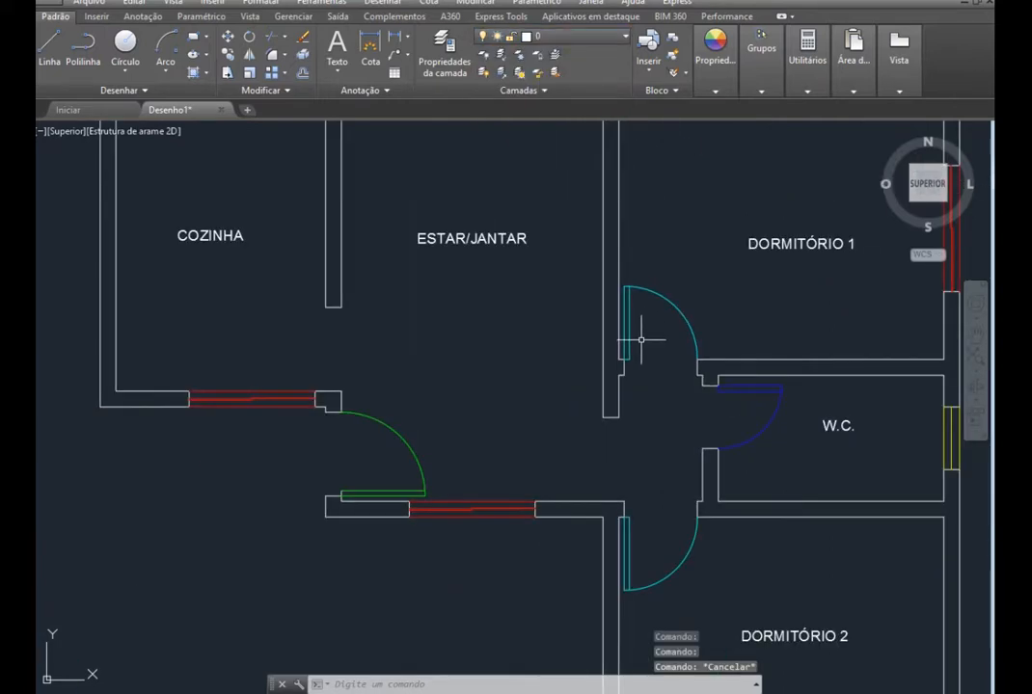
pyautogui.click(262, 252)
pyautogui.click(159, 213)
pyautogui.click(536, 275)
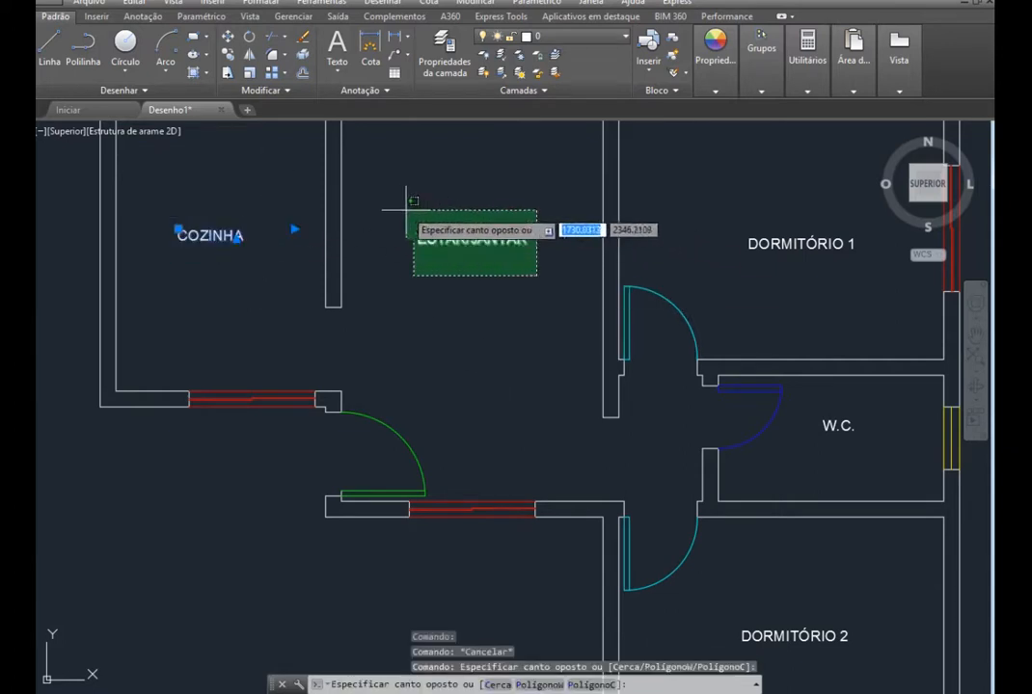
pyautogui.click(421, 221)
pyautogui.click(892, 270)
pyautogui.click(735, 197)
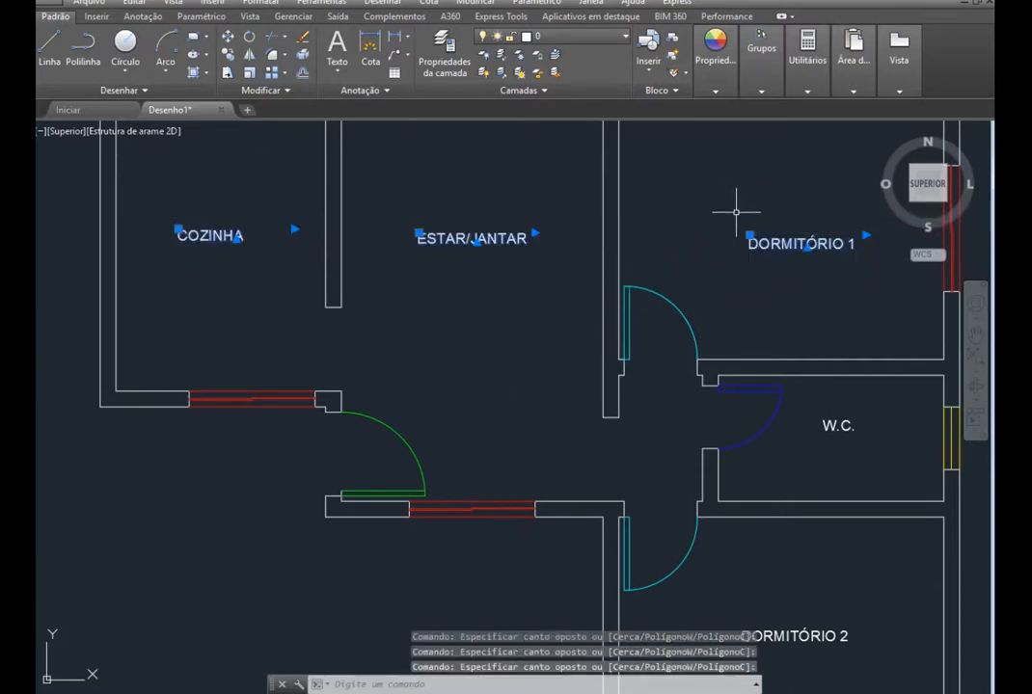
pyautogui.click(868, 414)
pyautogui.click(693, 339)
pyautogui.scroll(-5, 814, 404)
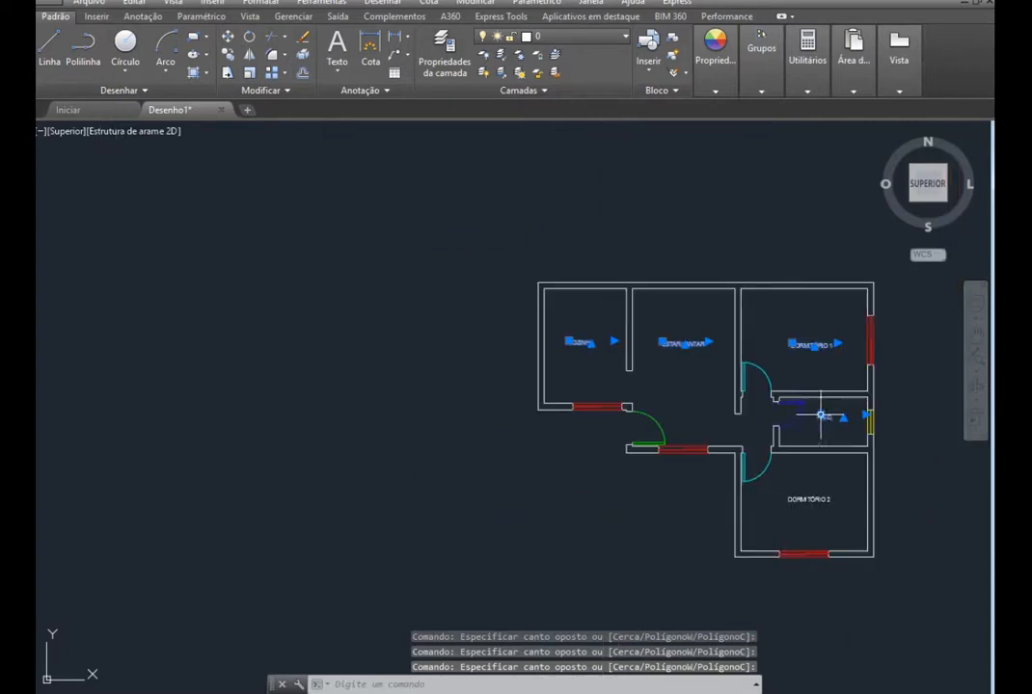
pyautogui.scroll(5, 829, 502)
pyautogui.click(831, 500)
pyautogui.click(734, 461)
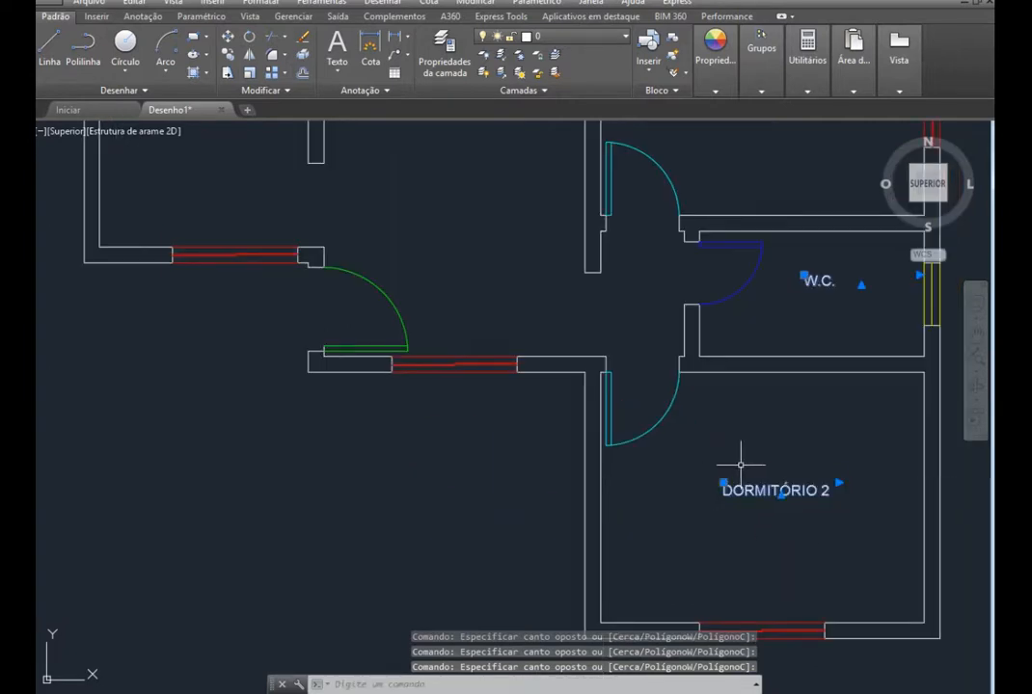
pyautogui.click(590, 44)
pyautogui.click(574, 197)
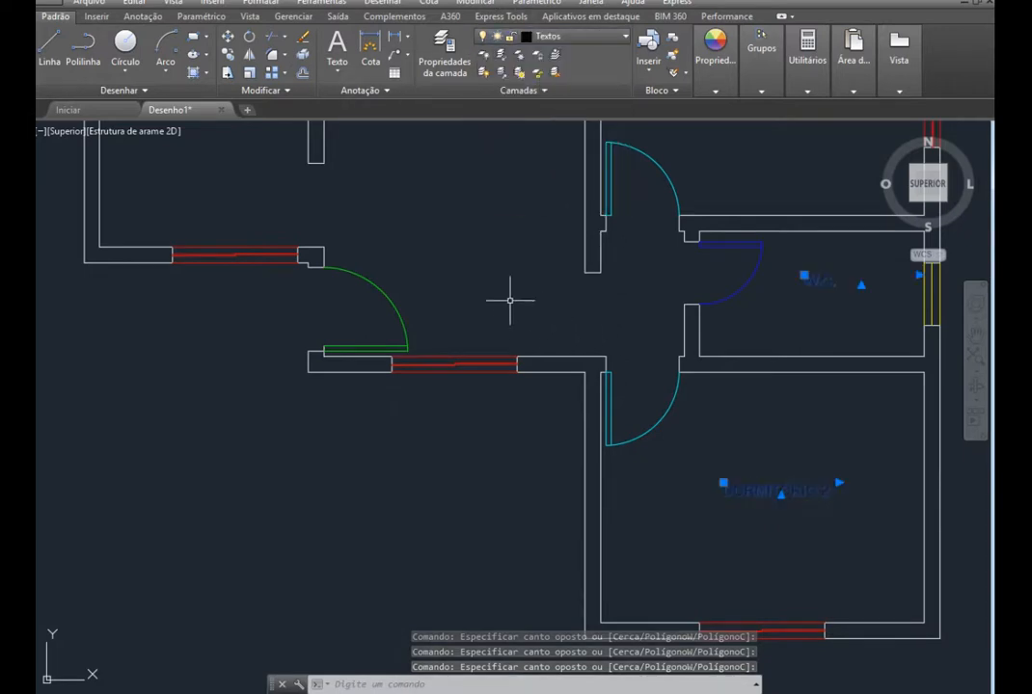
pyautogui.click(469, 453)
pyautogui.press('Escape')
pyautogui.press('Escape')
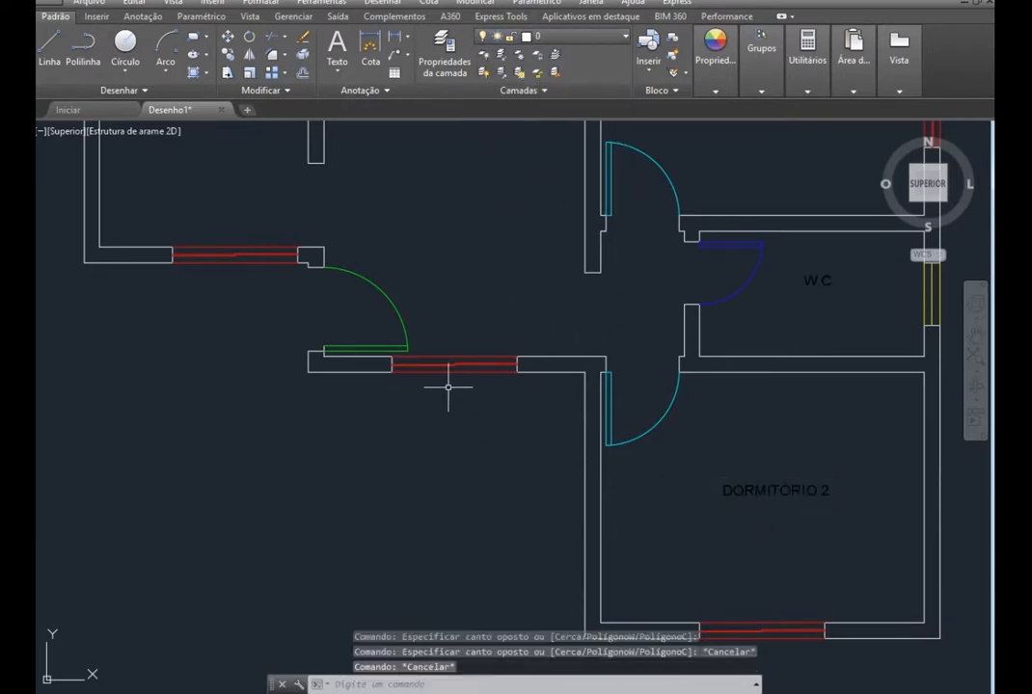
# Set the Textos layer's colour to index colour 11 and close the layer properties manager
pyautogui.scroll(-2, 451, 532)
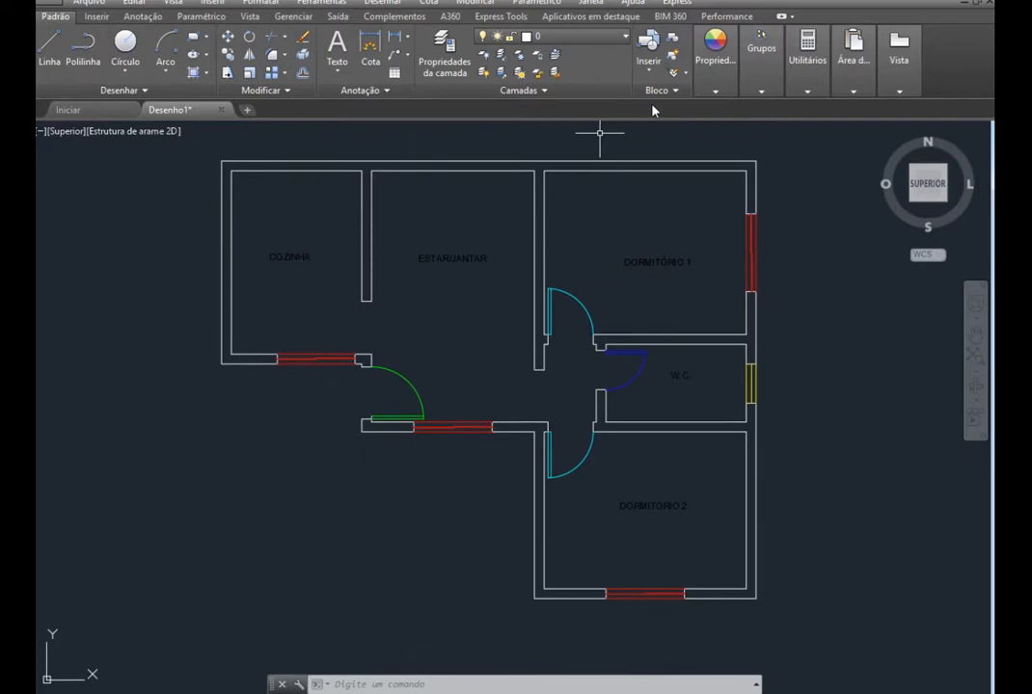
pyautogui.click(459, 69)
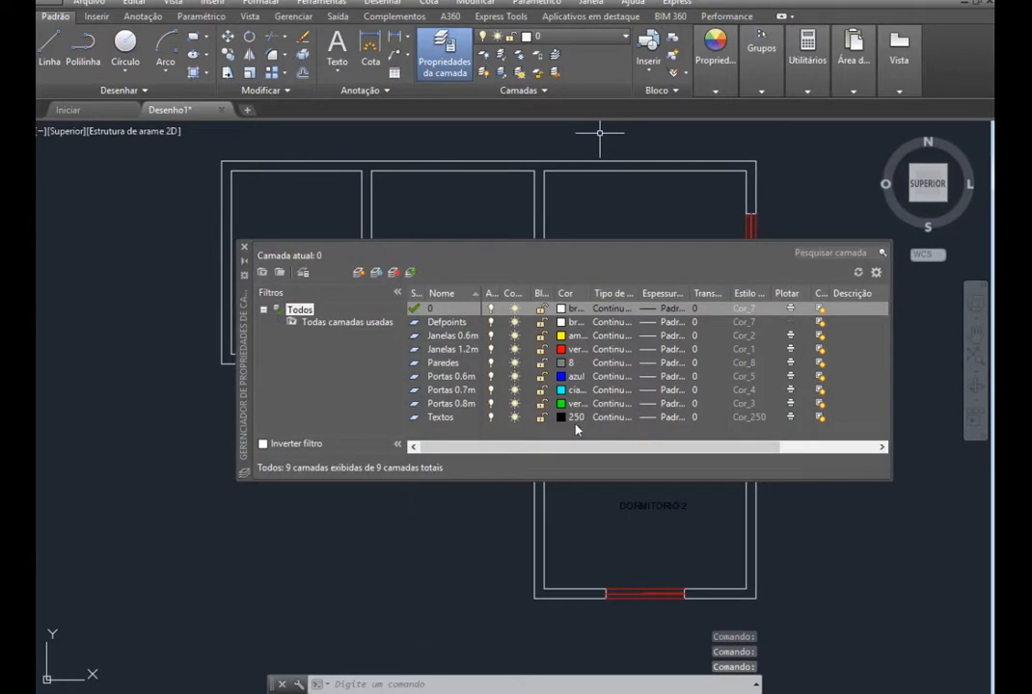
pyautogui.click(564, 417)
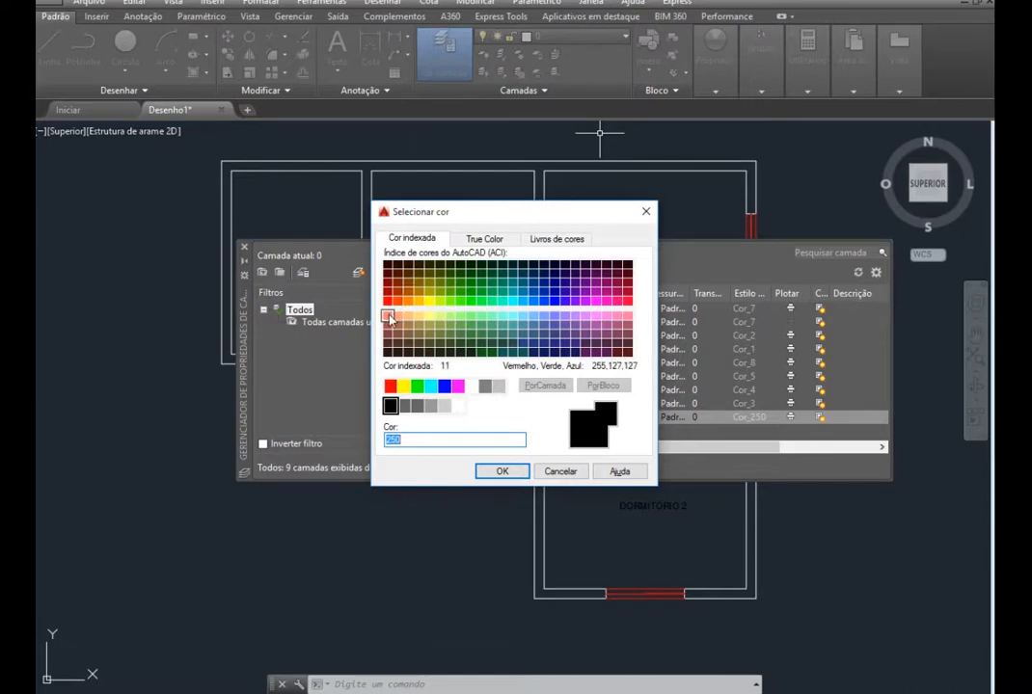
pyautogui.click(388, 318)
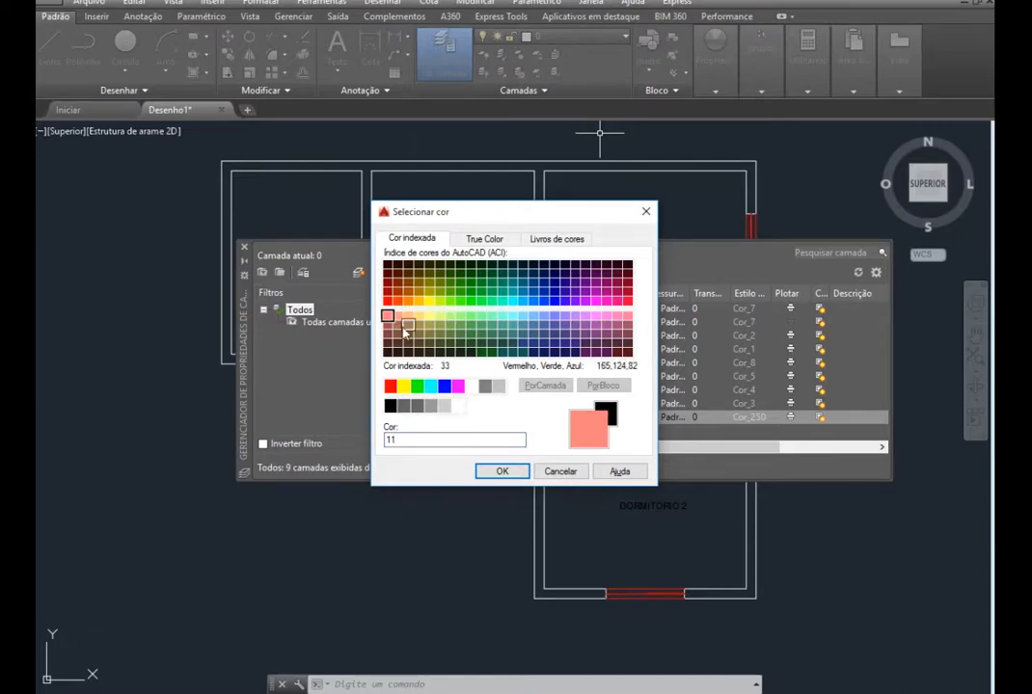
pyautogui.click(499, 473)
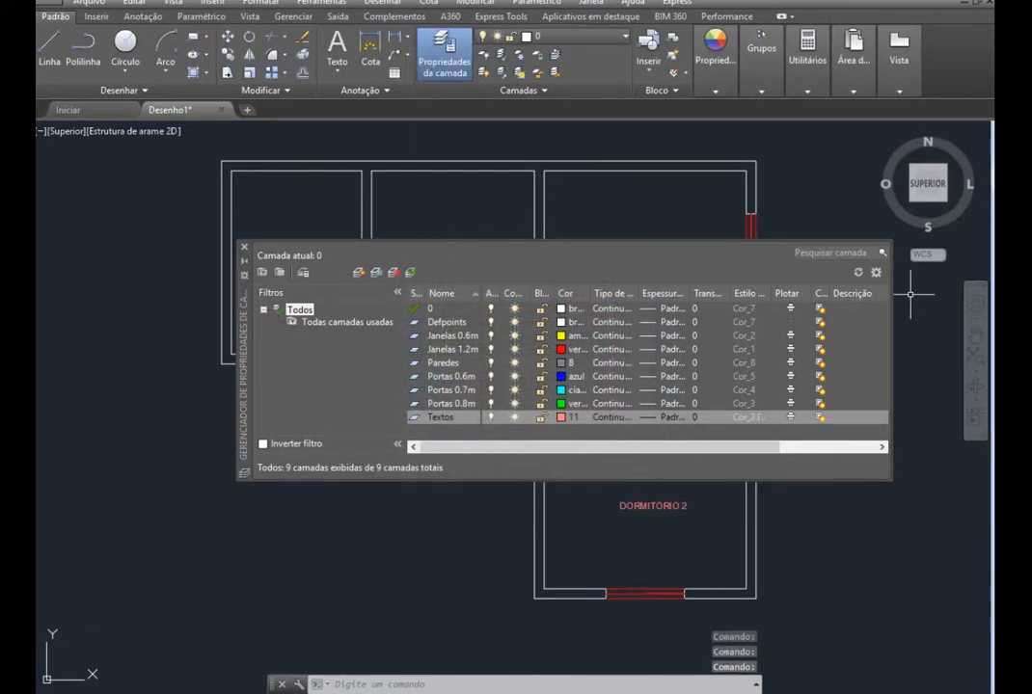
pyautogui.click(244, 247)
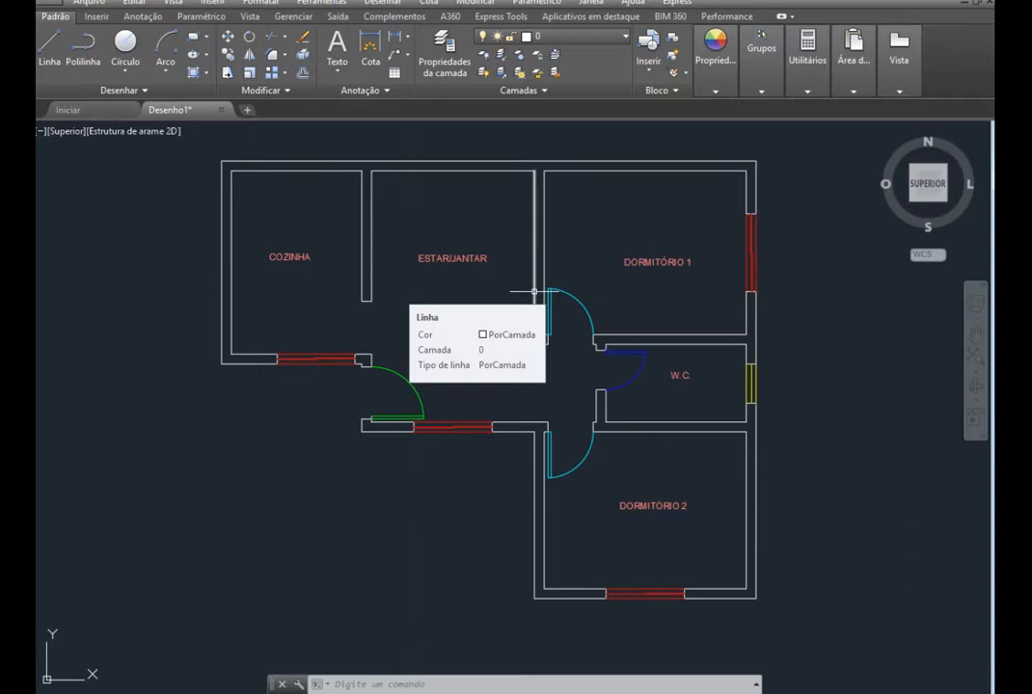
pyautogui.click(231, 222)
pyautogui.click(319, 171)
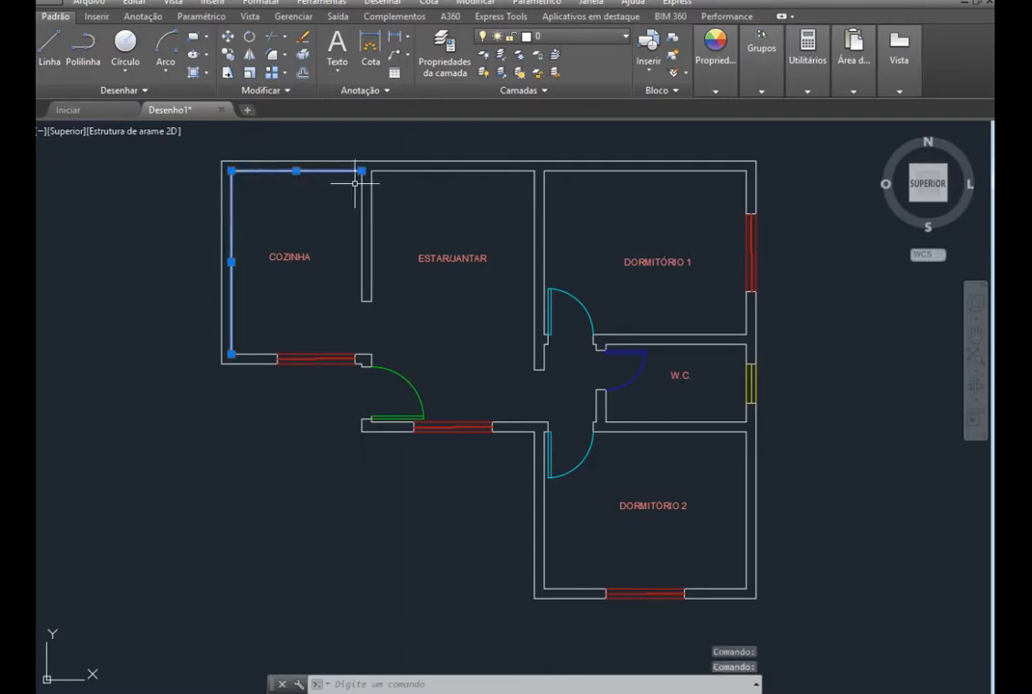
pyautogui.click(364, 202)
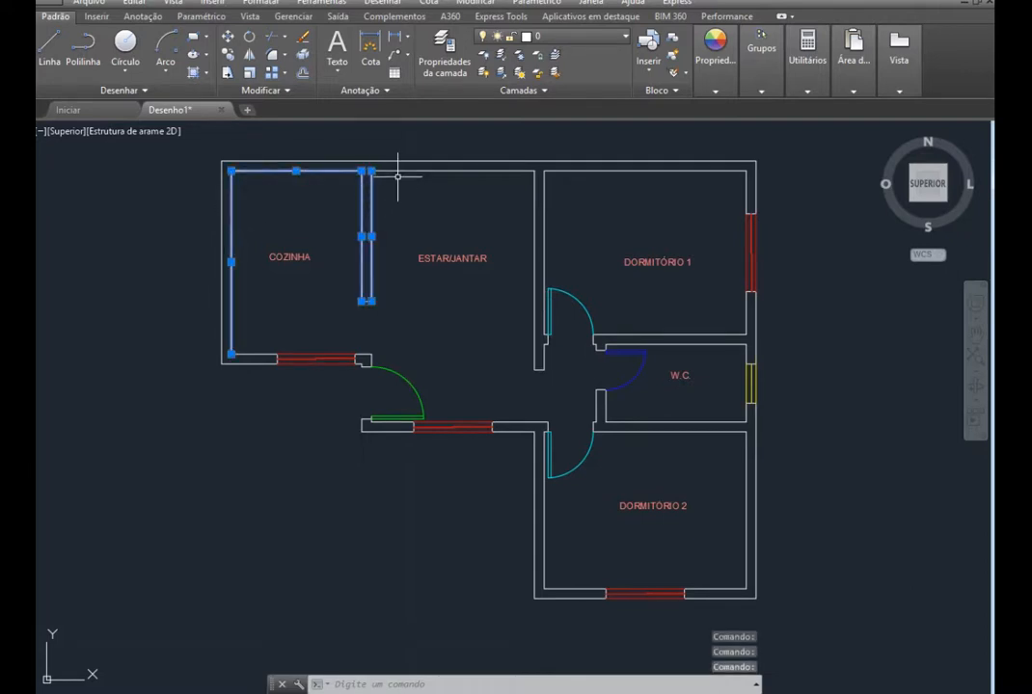
pyautogui.click(401, 170)
pyautogui.click(535, 203)
pyautogui.press('Escape')
pyautogui.press('Escape')
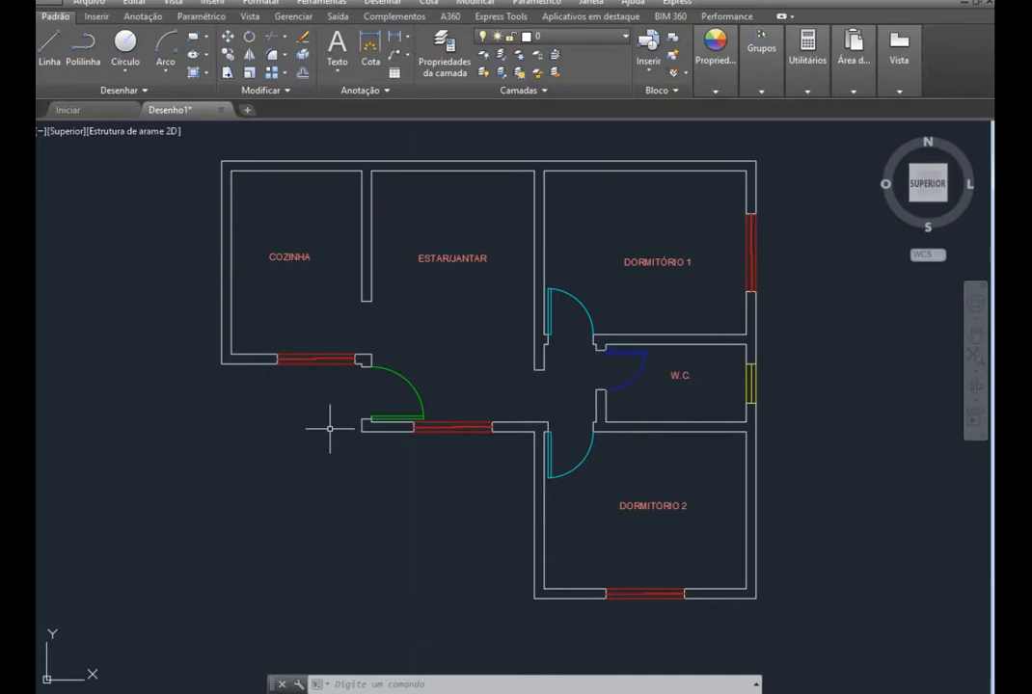
# Switch to the PowerPoint slideshow and advance to the slide on manipulating layers
pyautogui.hotkey('alt', 'Tab')
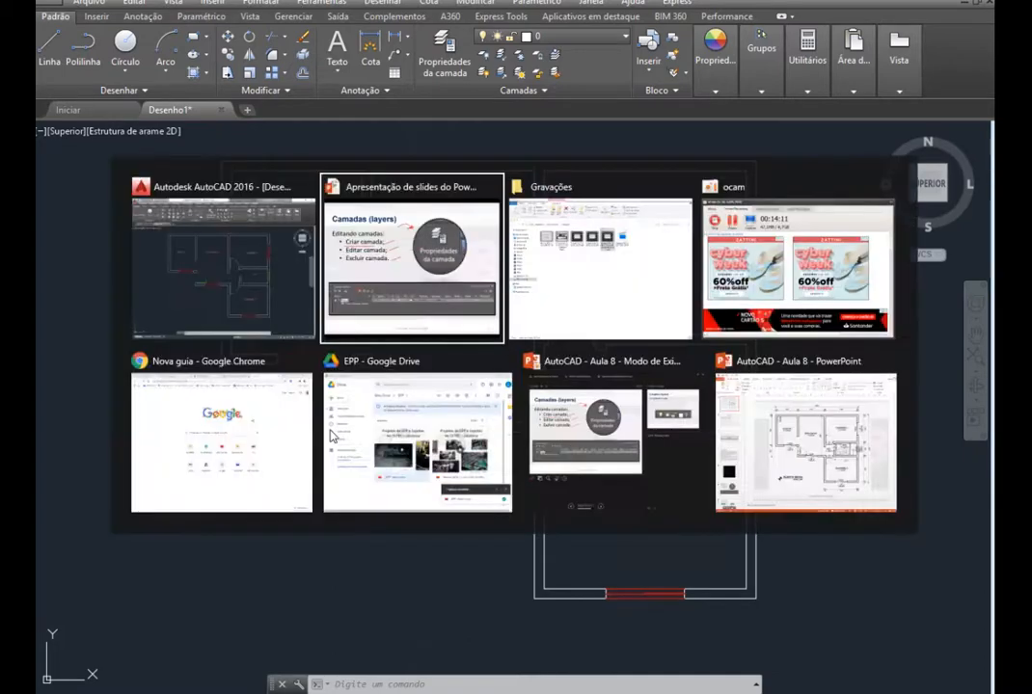
pyautogui.press('Right')
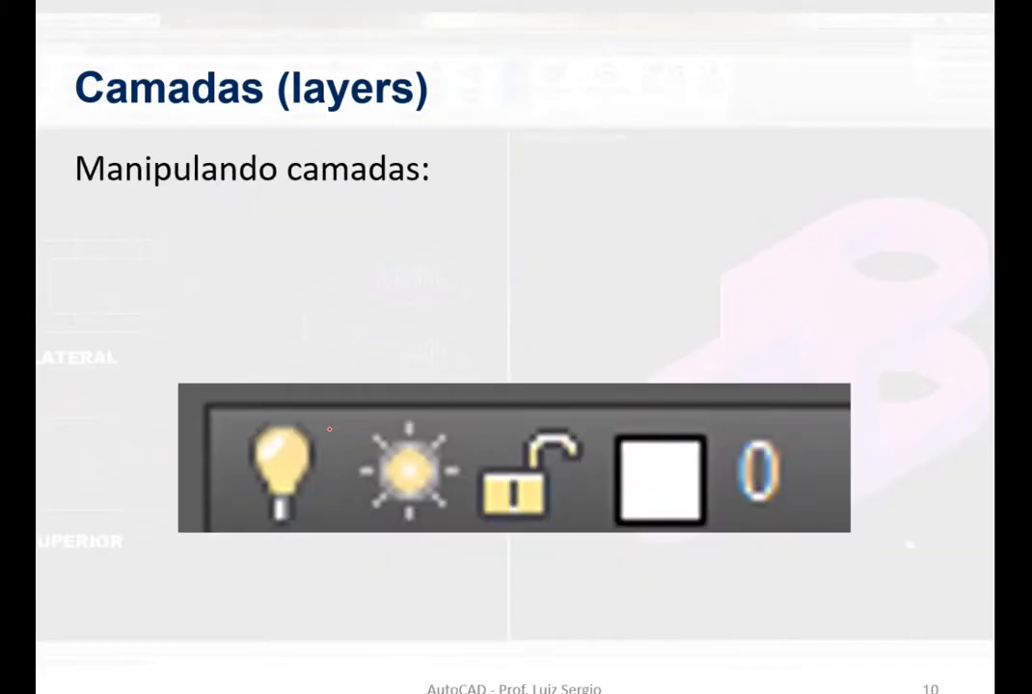
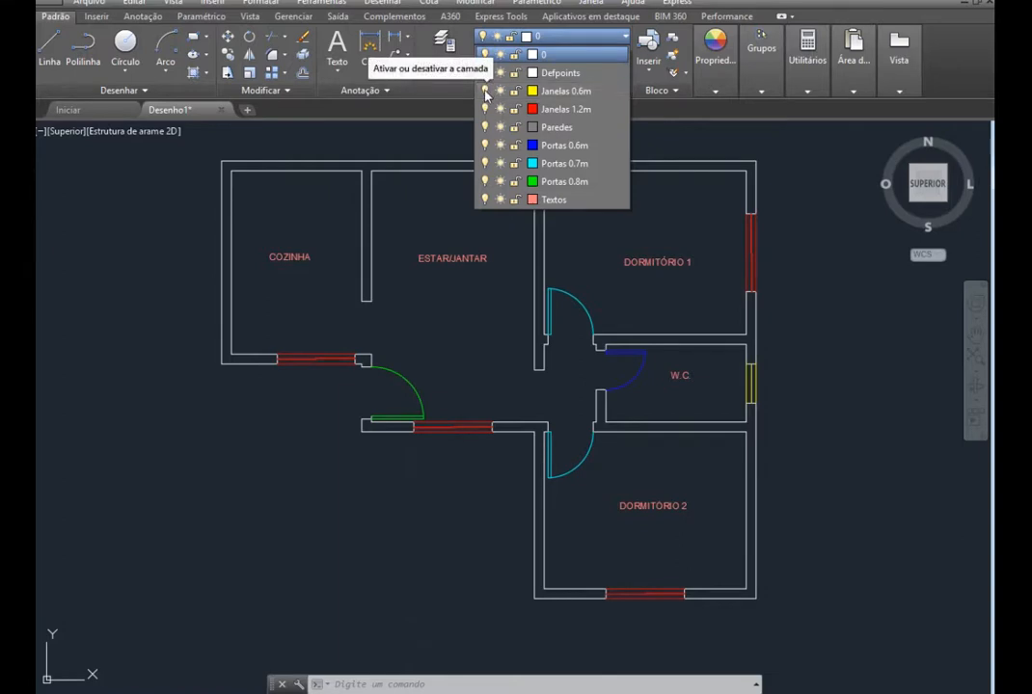
# Turn off the layers Janelas 0.6m, Janelas 1.2m, Portas 0.6m, Portas 0.7m, Portas 0.8m and Textos
pyautogui.click(486, 91)
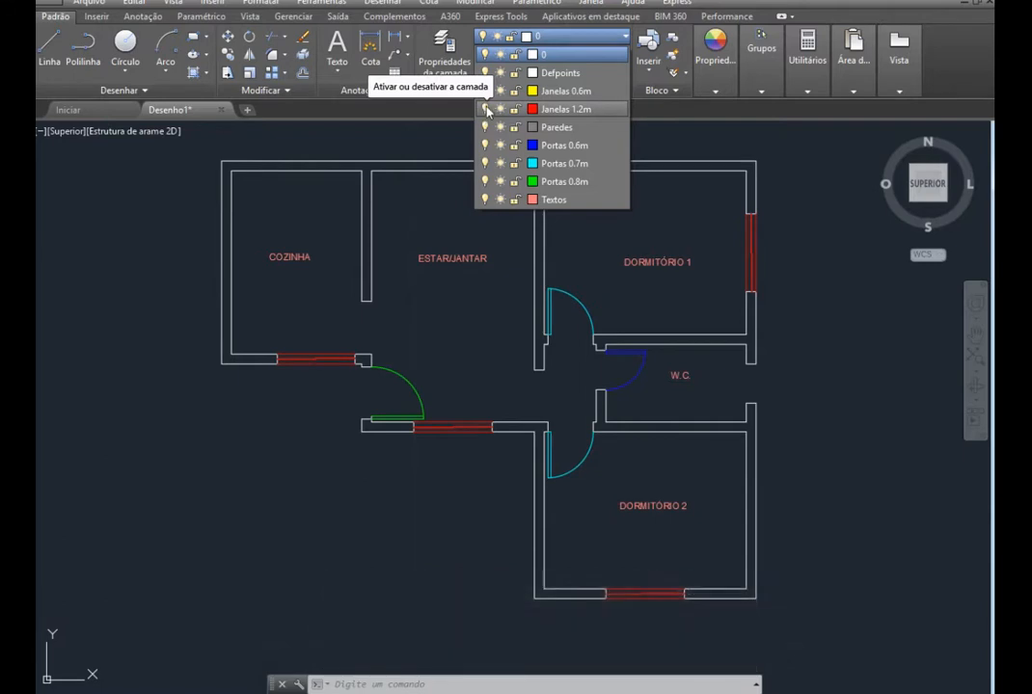
pyautogui.click(485, 109)
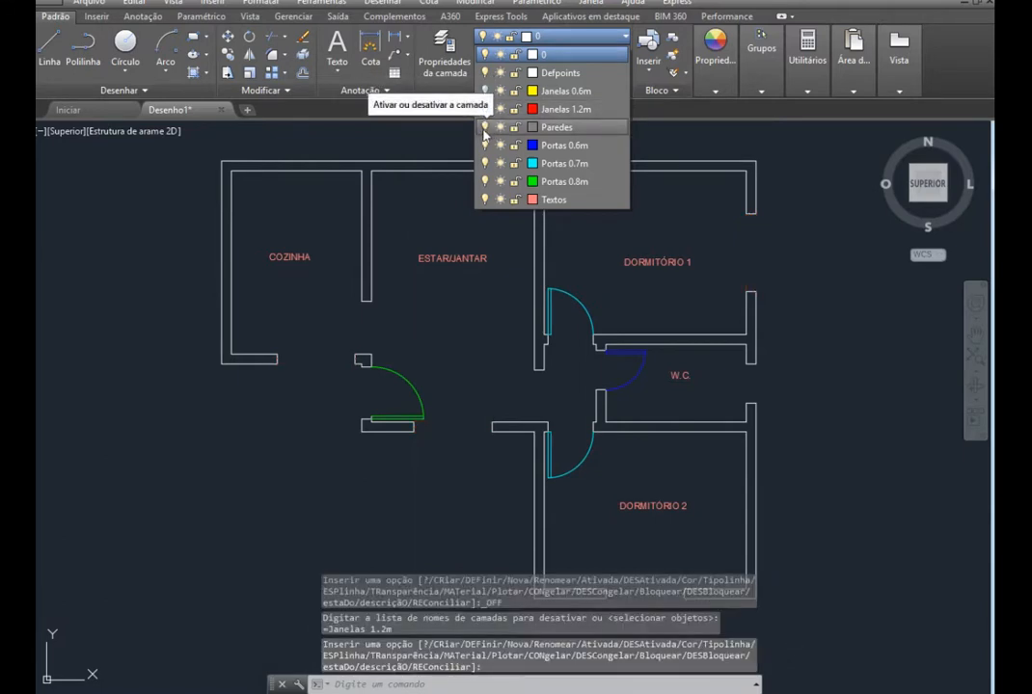
pyautogui.click(485, 146)
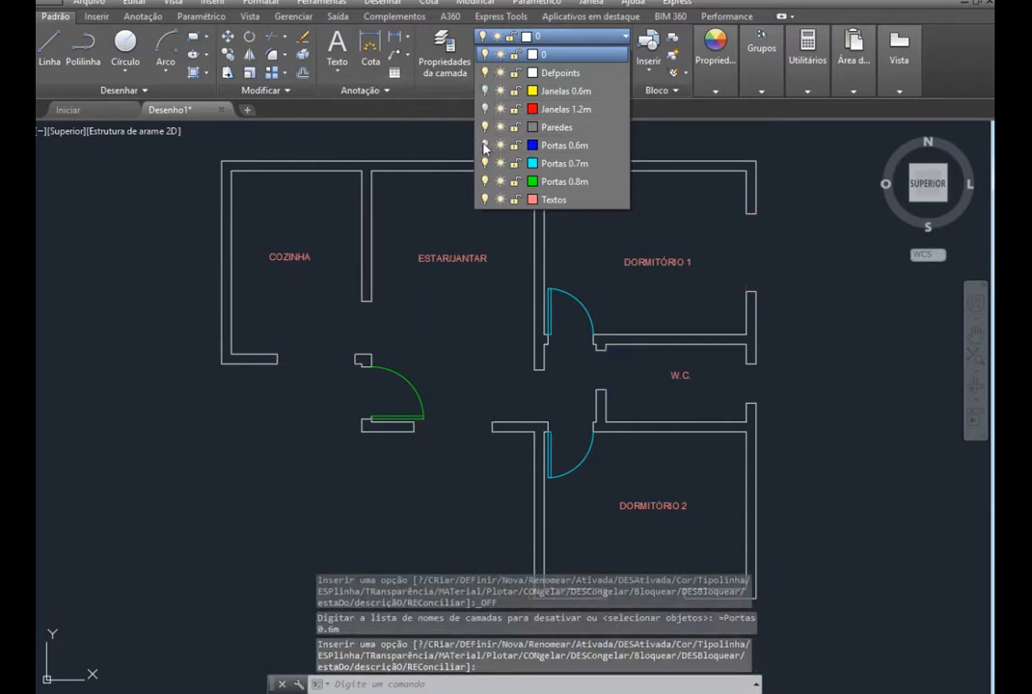
pyautogui.click(485, 163)
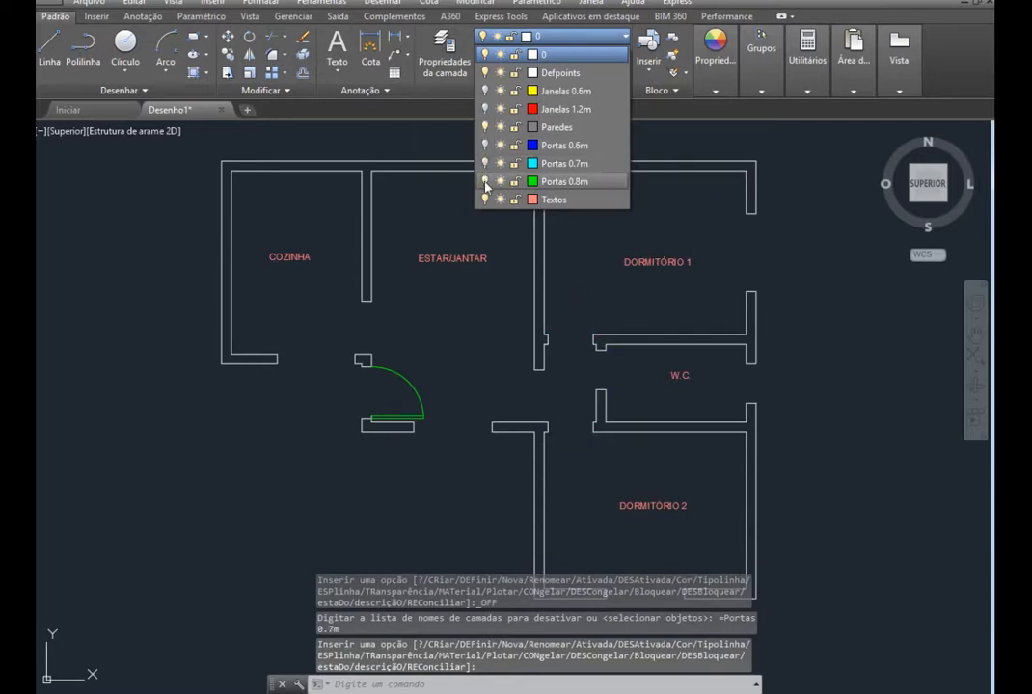
pyautogui.click(486, 181)
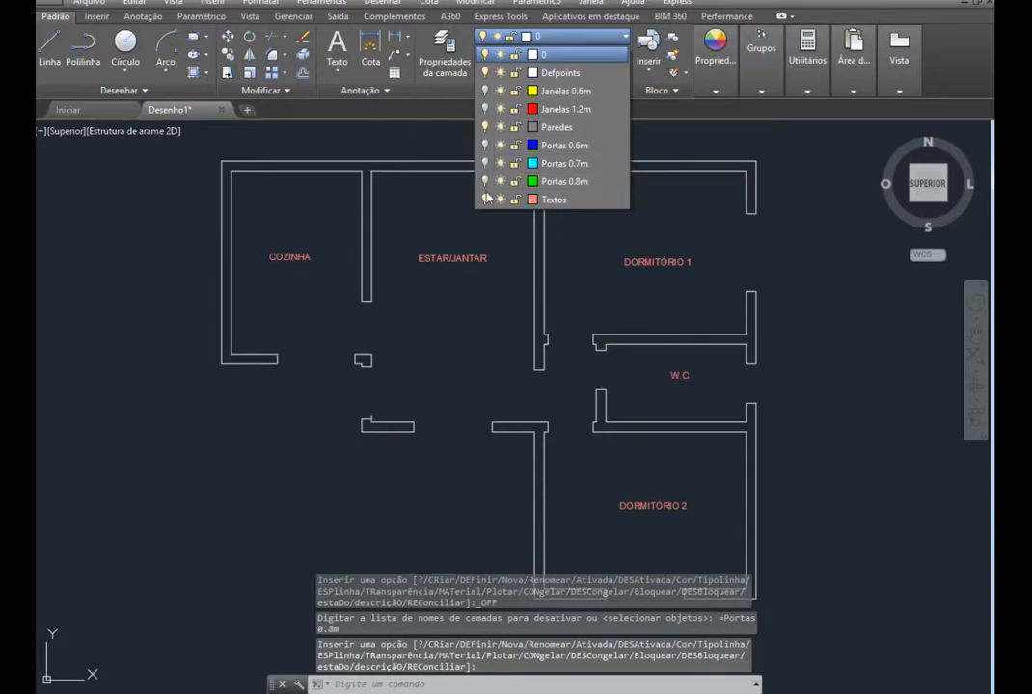
pyautogui.click(486, 199)
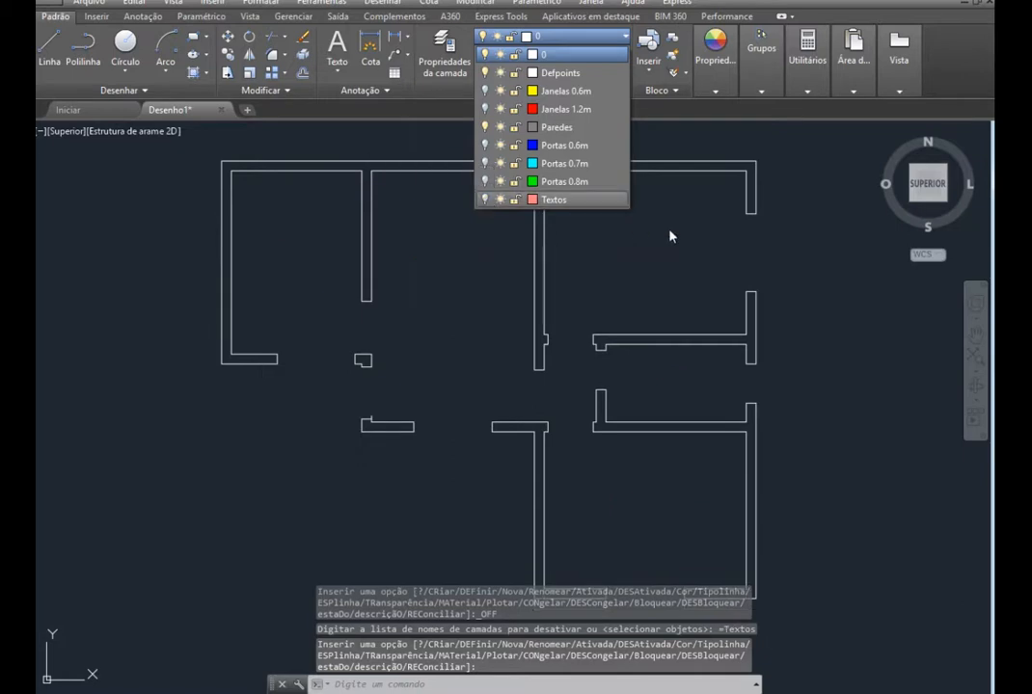
pyautogui.click(834, 356)
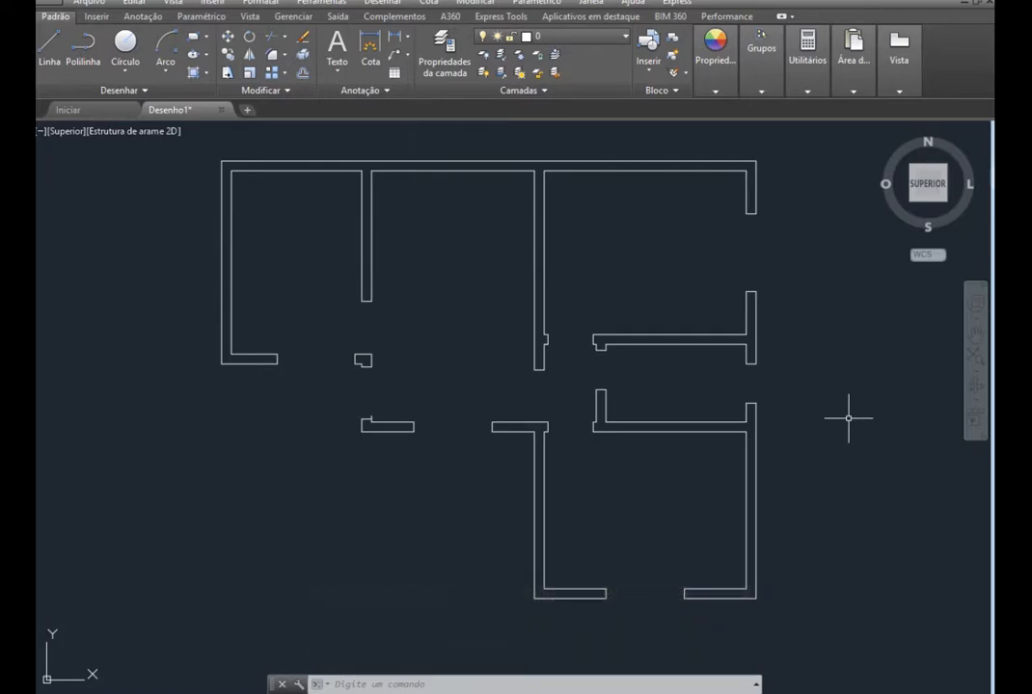
# Assign all the wall lines of the floor plan to the Paredes layer and clear the selection
pyautogui.click(785, 632)
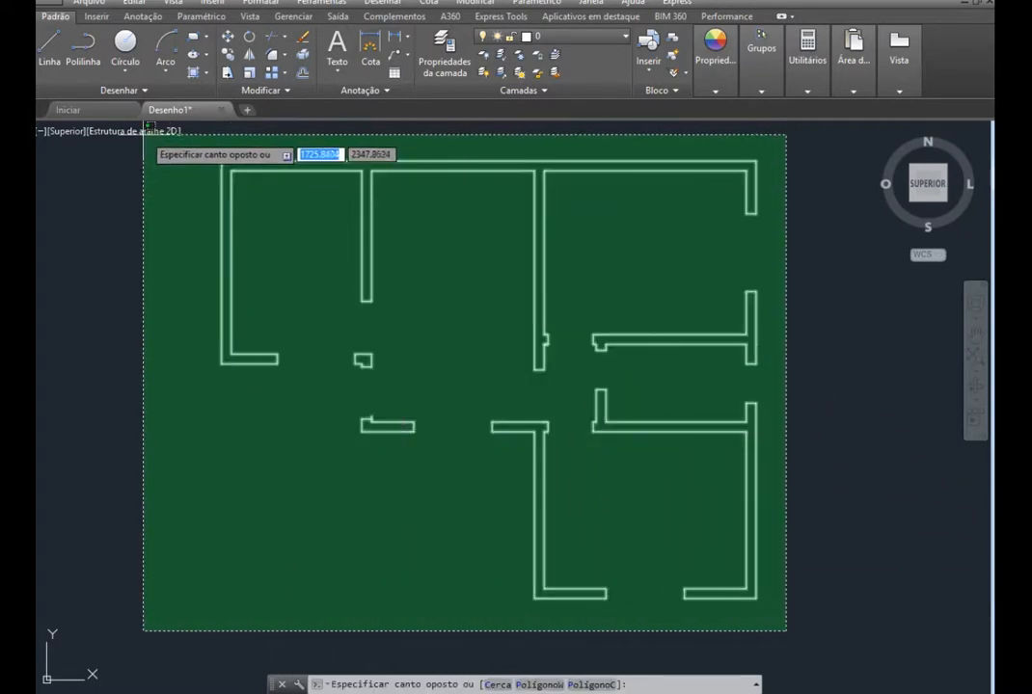
pyautogui.click(143, 135)
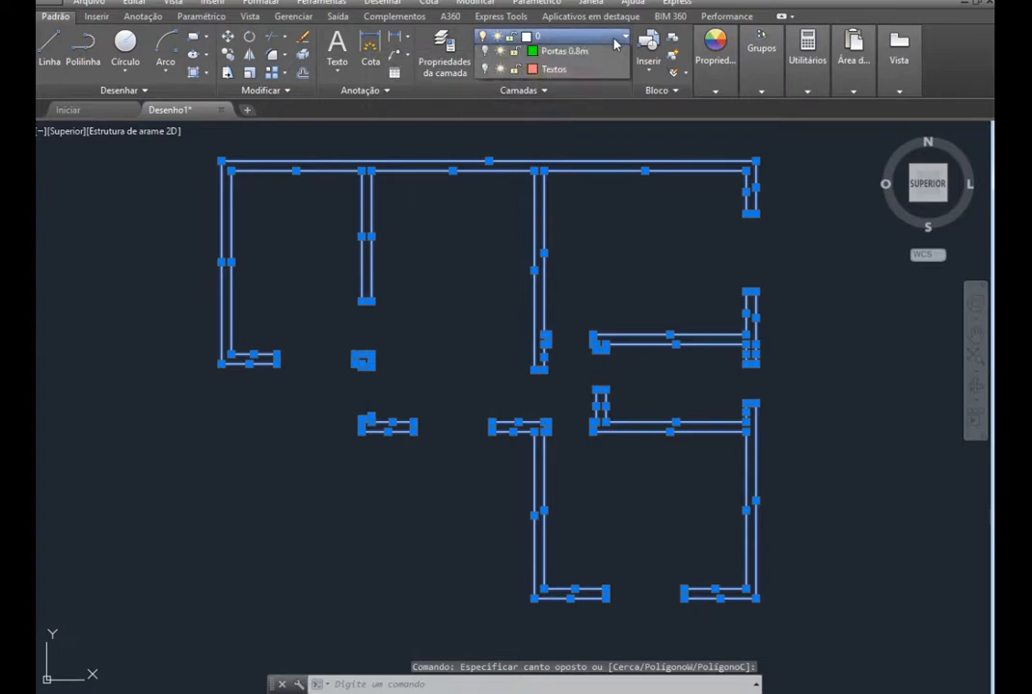
pyautogui.click(579, 37)
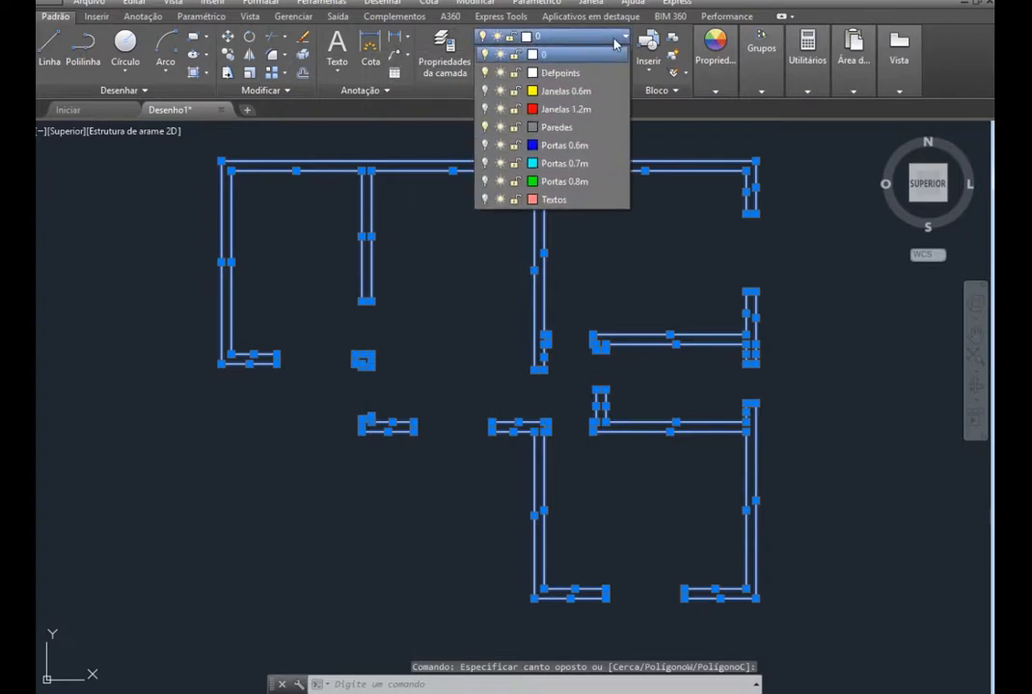
pyautogui.click(573, 129)
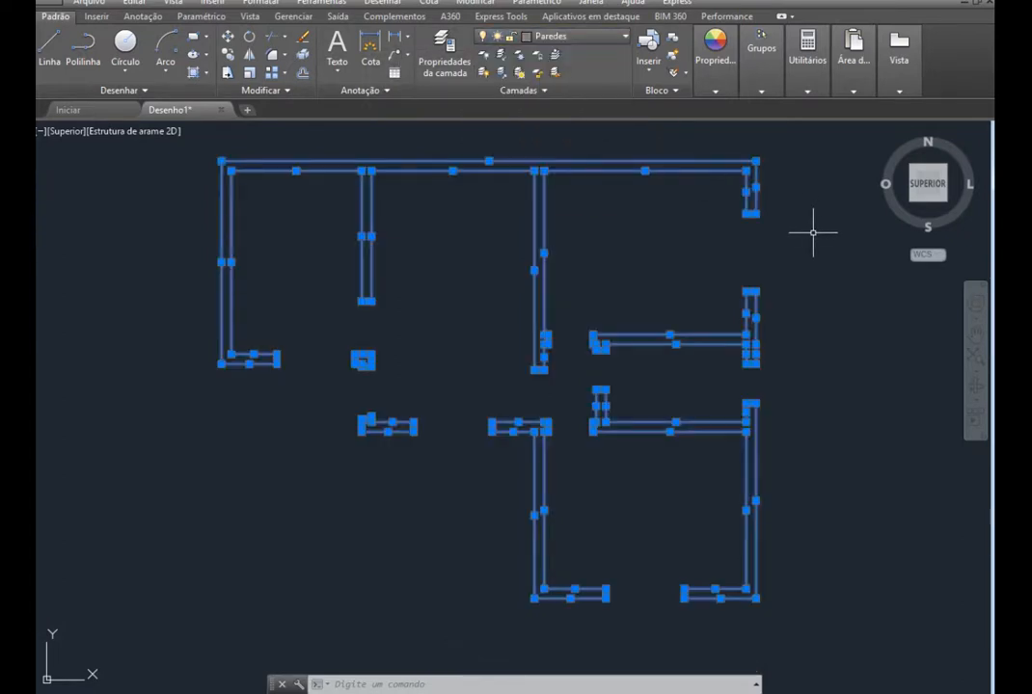
pyautogui.press('Escape')
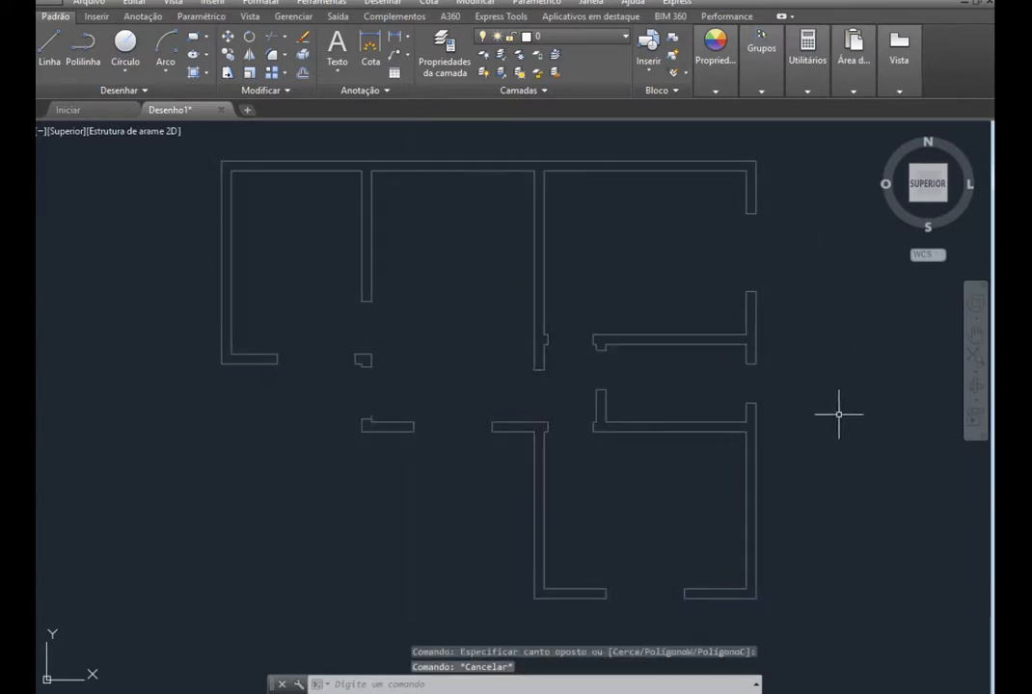
# Change the color of the Paredes layer to index color 61 in the layer properties manager
pyautogui.click(444, 50)
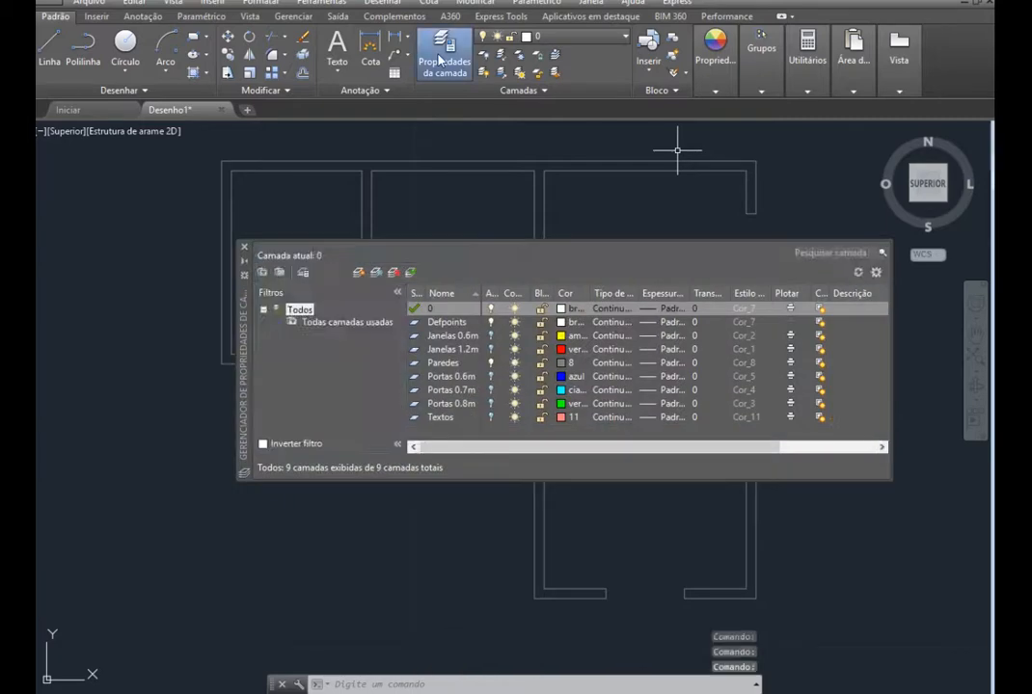
pyautogui.click(563, 363)
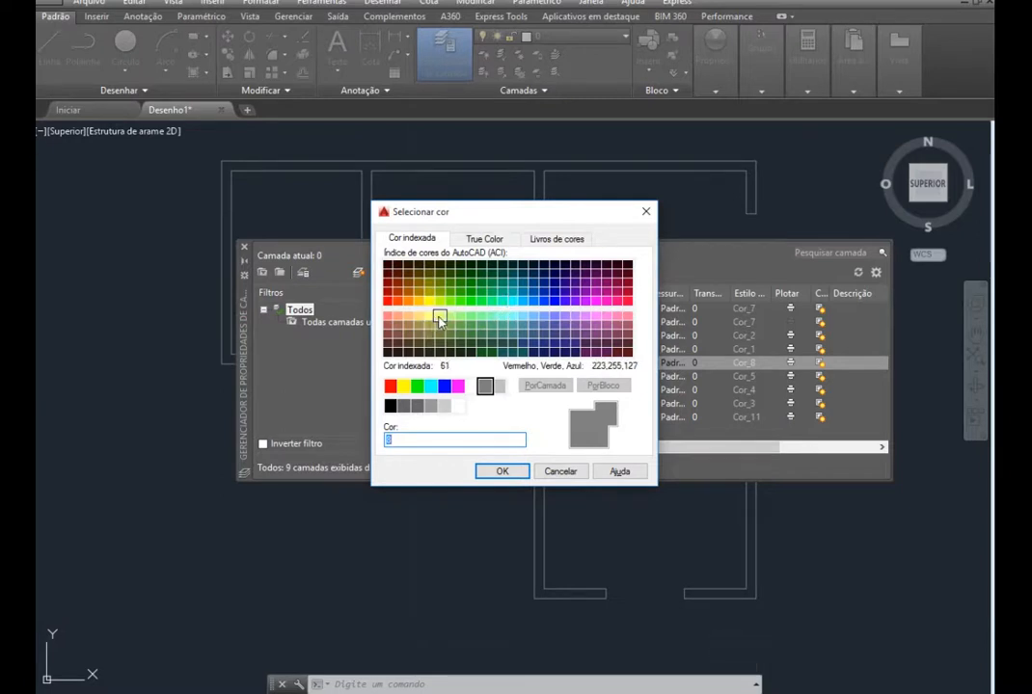
pyautogui.click(439, 318)
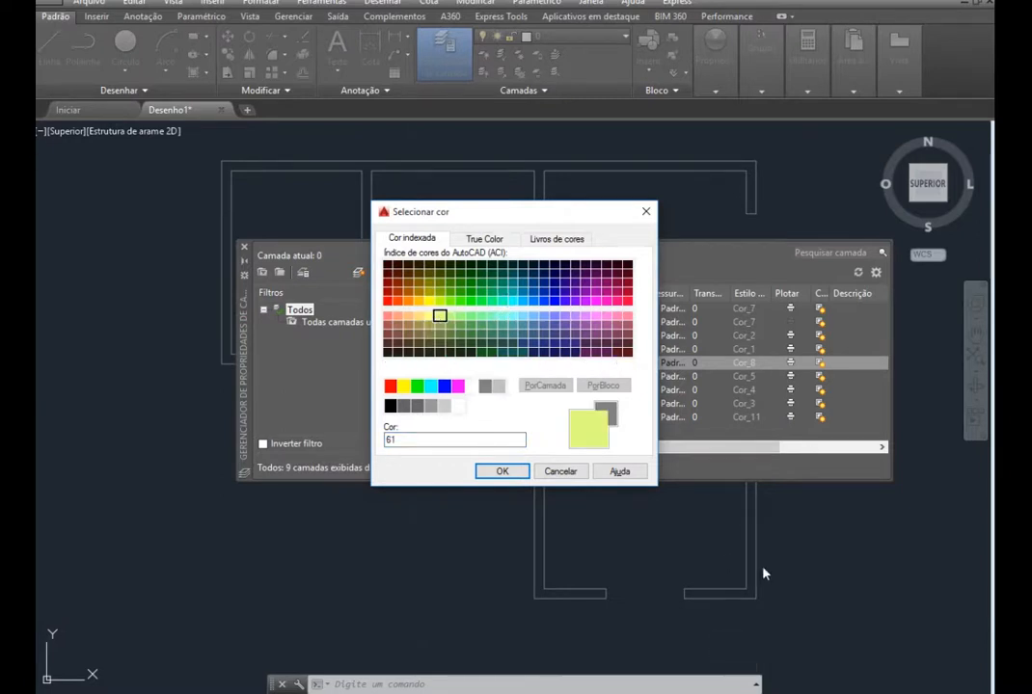
pyautogui.click(502, 472)
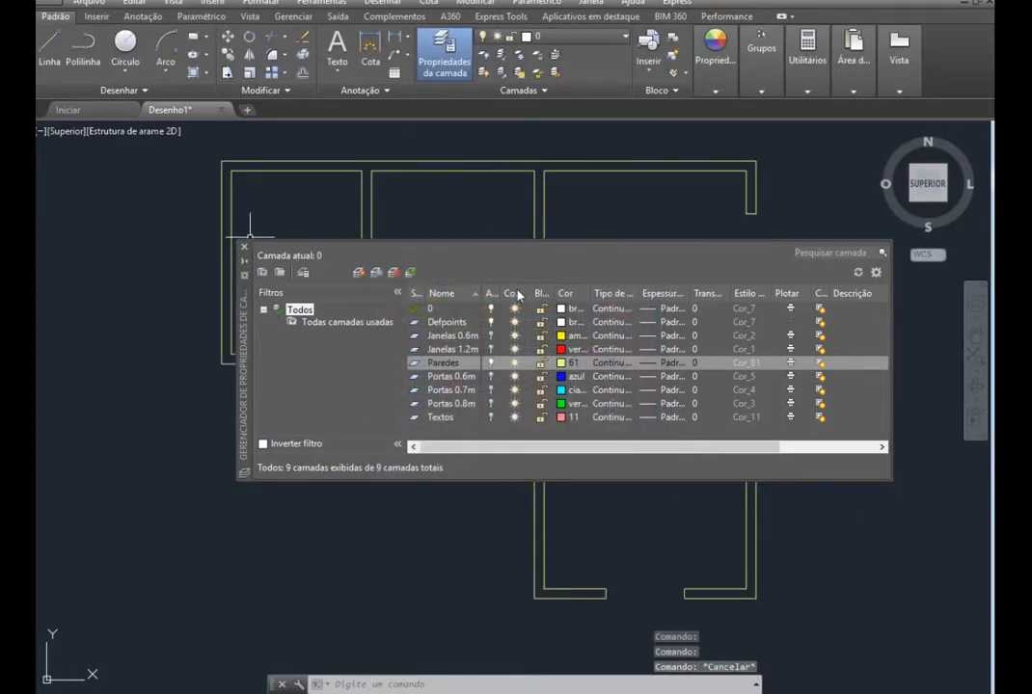
# Turn the window, door and Textos layers back on and close the layer properties manager
pyautogui.click(490, 336)
pyautogui.click(490, 349)
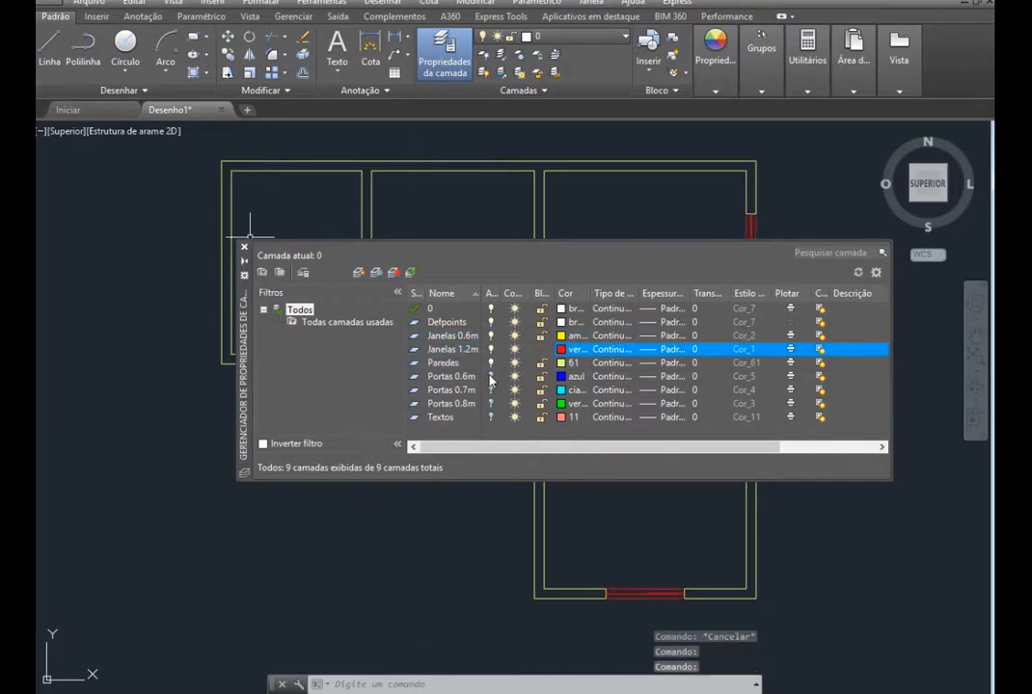
pyautogui.click(490, 376)
pyautogui.click(490, 390)
pyautogui.click(491, 403)
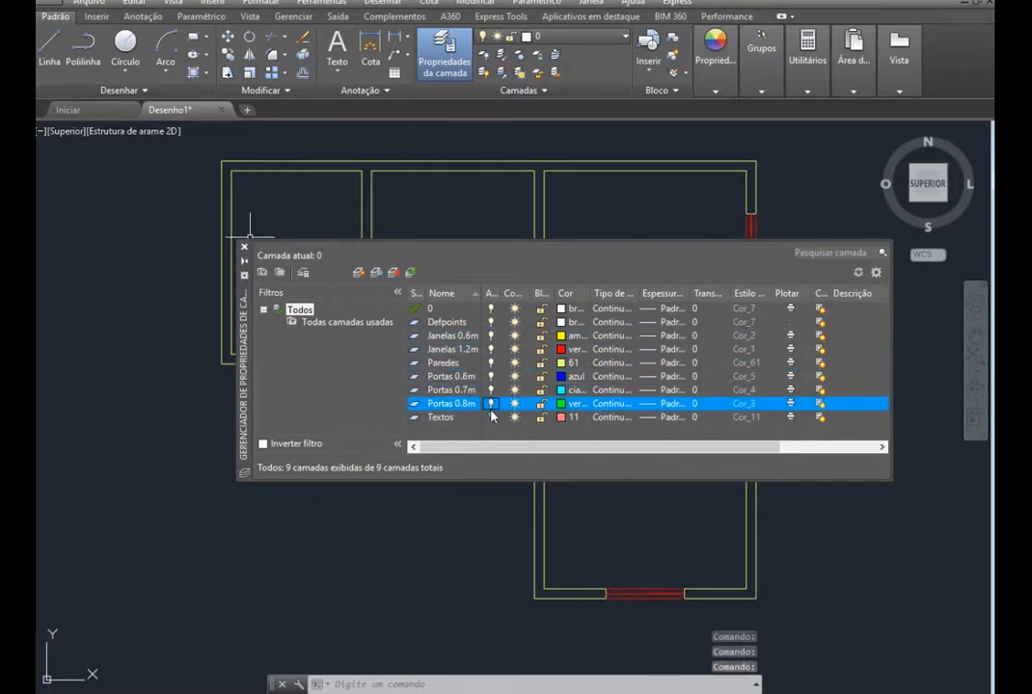
pyautogui.click(491, 417)
pyautogui.click(244, 249)
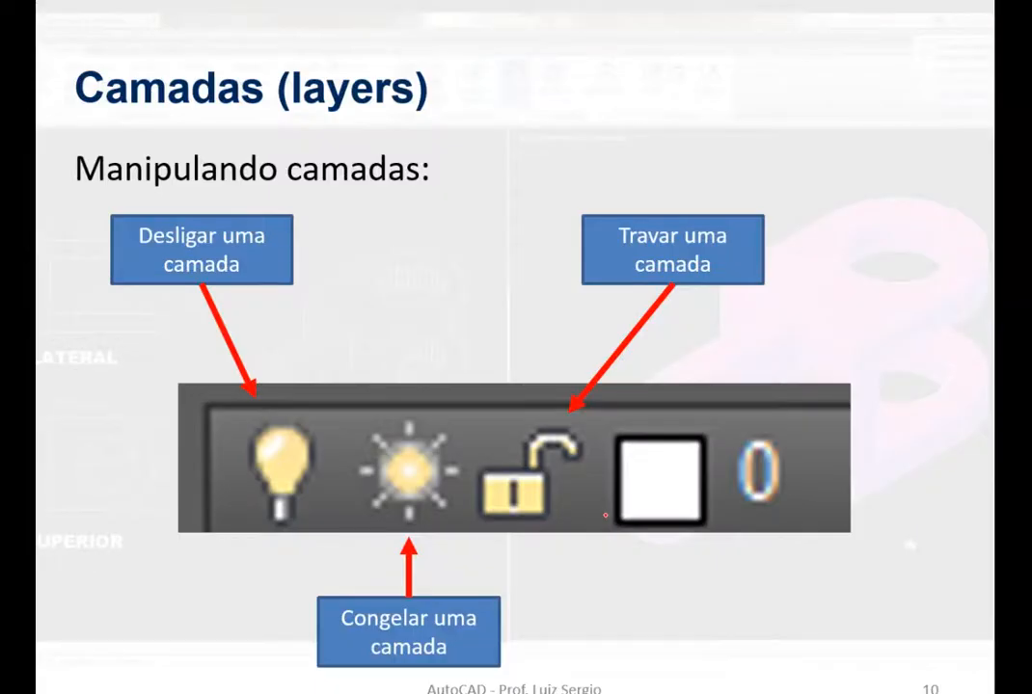
# Take the slideshow back to the layer-editing slide and return to the callouts on manipulating layers
pyautogui.press('Left')
pyautogui.press('Left')
pyautogui.press('Left')
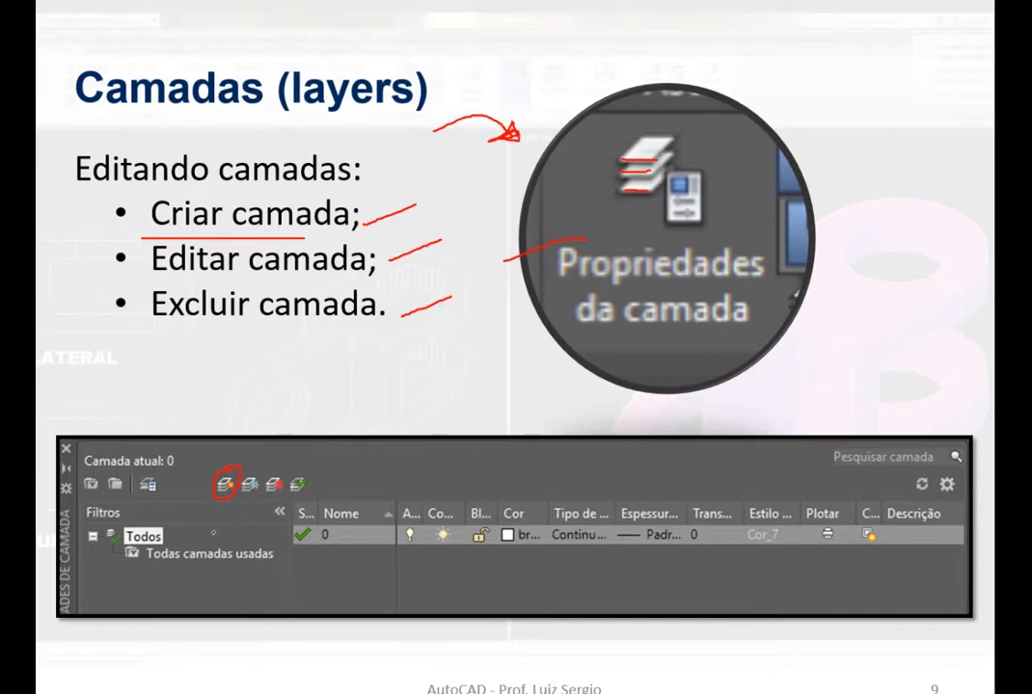
pyautogui.hotkey('alt', 'Tab')
pyautogui.hotkey('alt', 'Tab')
pyautogui.press('Right')
pyautogui.press('Right')
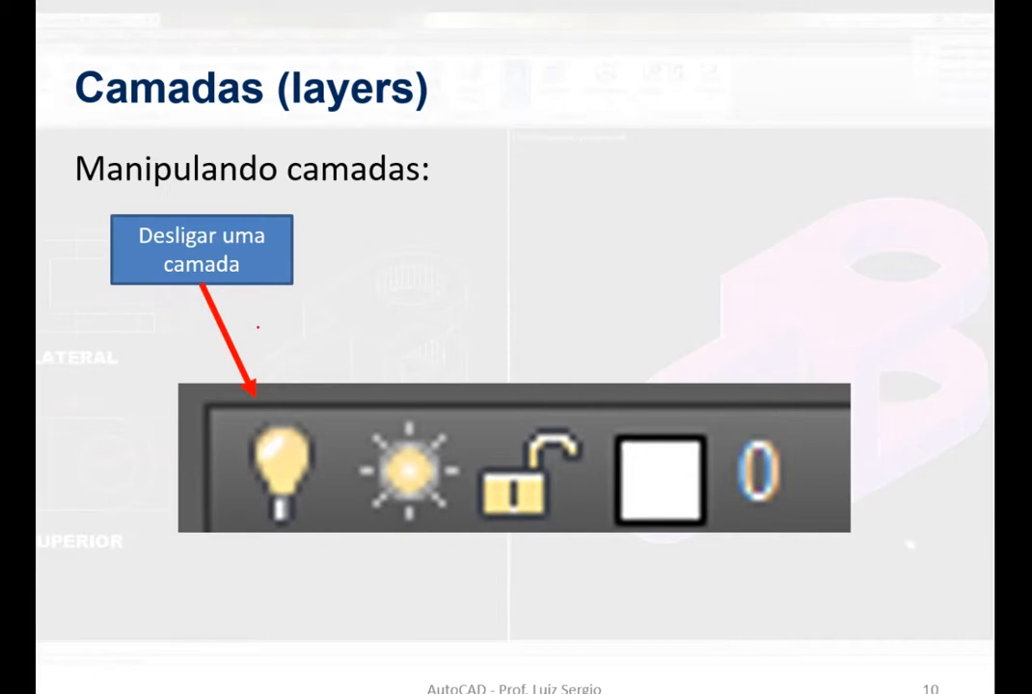
pyautogui.press('Right')
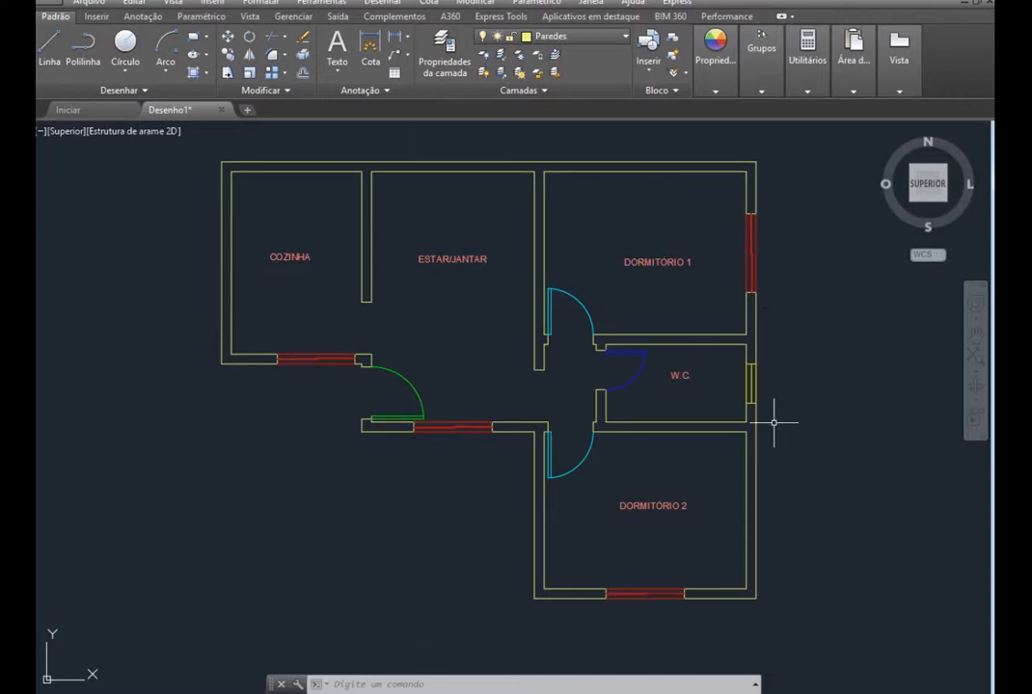
# Freeze the Textos layer and thaw it again
pyautogui.click(624, 41)
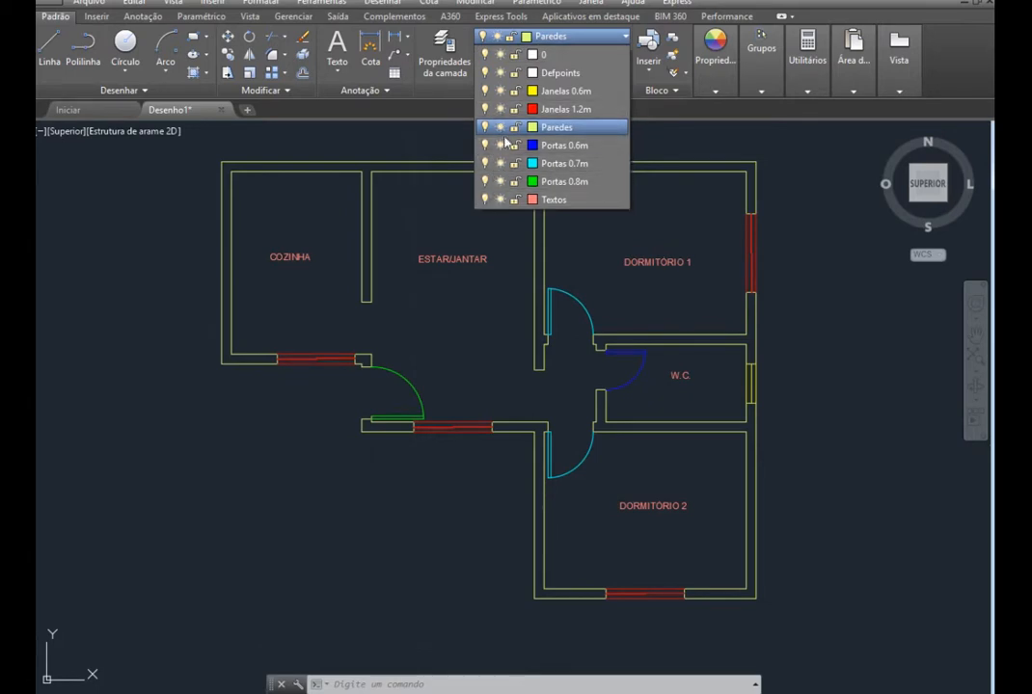
pyautogui.click(501, 199)
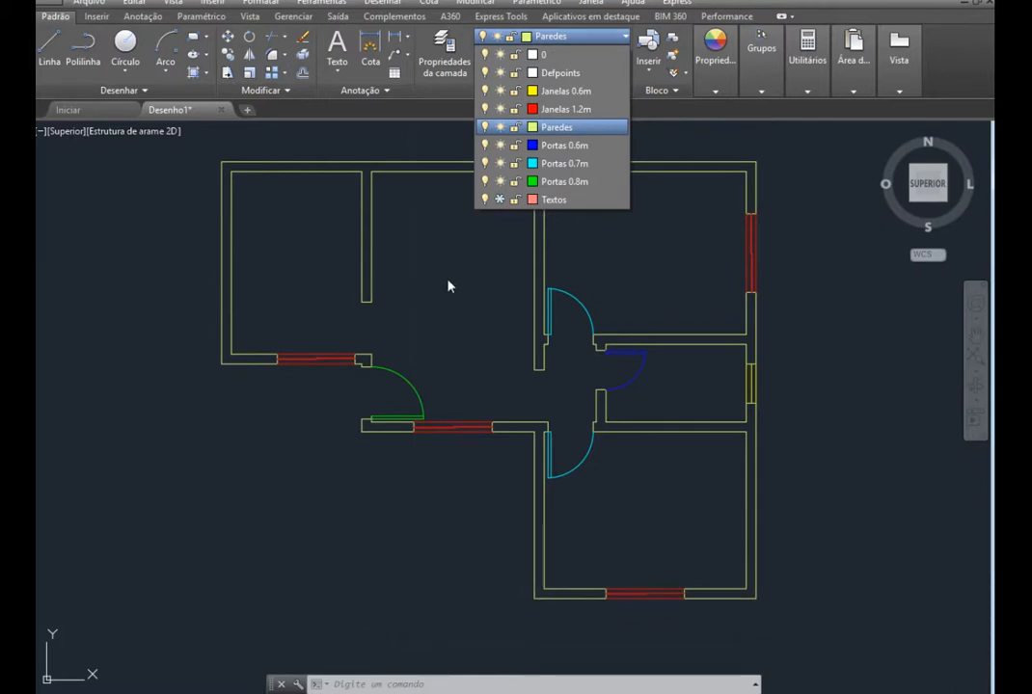
pyautogui.click(500, 200)
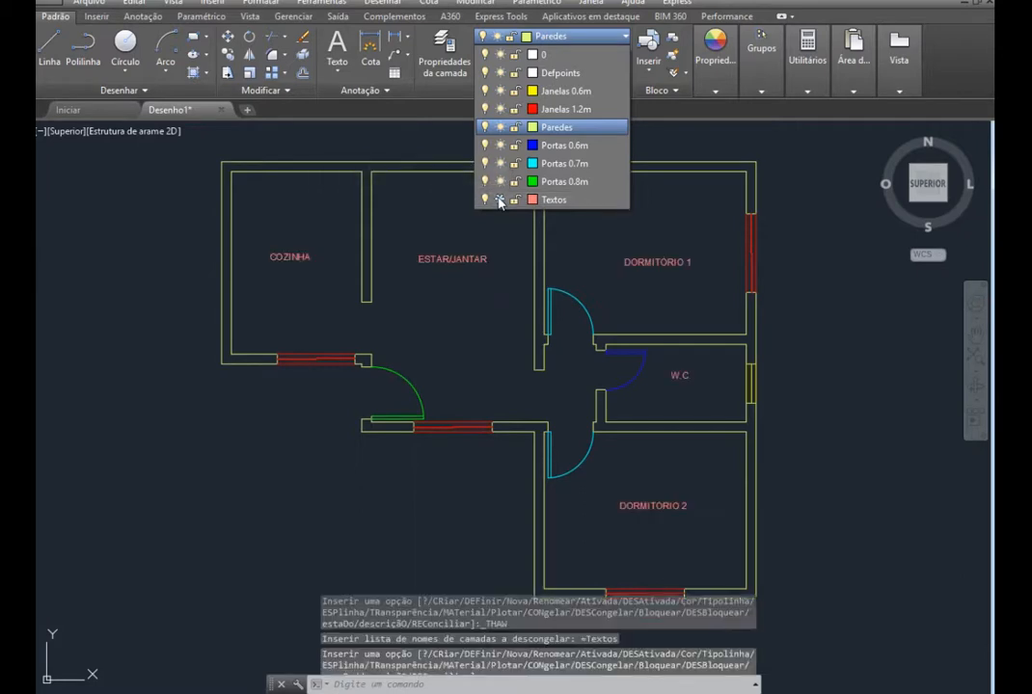
# Turn off the layers Textos and Portas 0.8m, make Portas 0.7m current and turn it off too
pyautogui.click(486, 200)
pyautogui.click(484, 170)
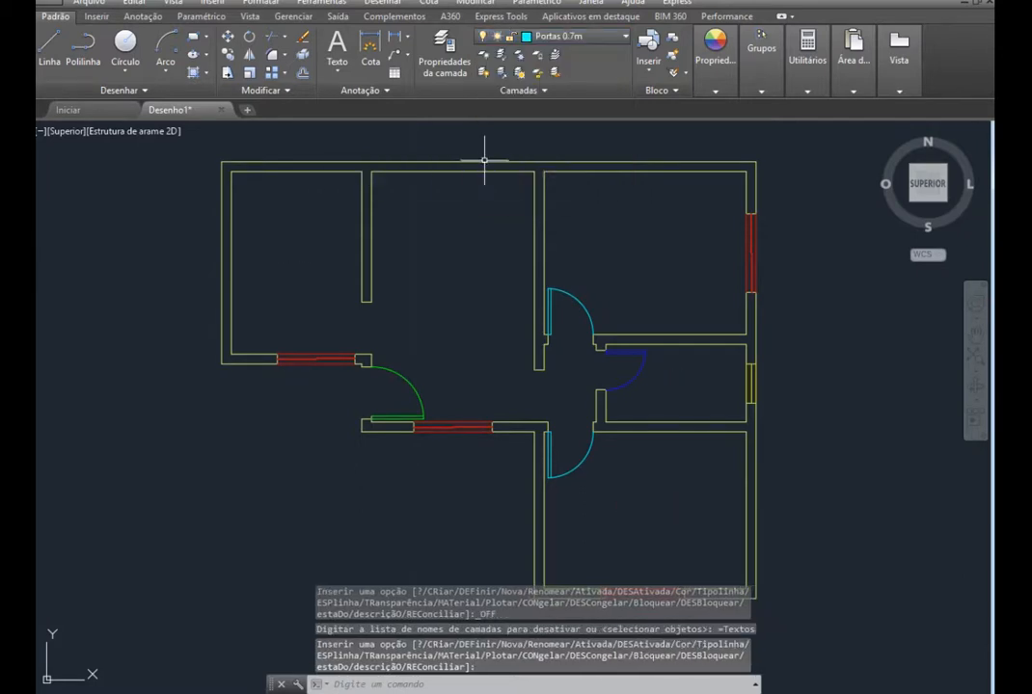
pyautogui.click(525, 38)
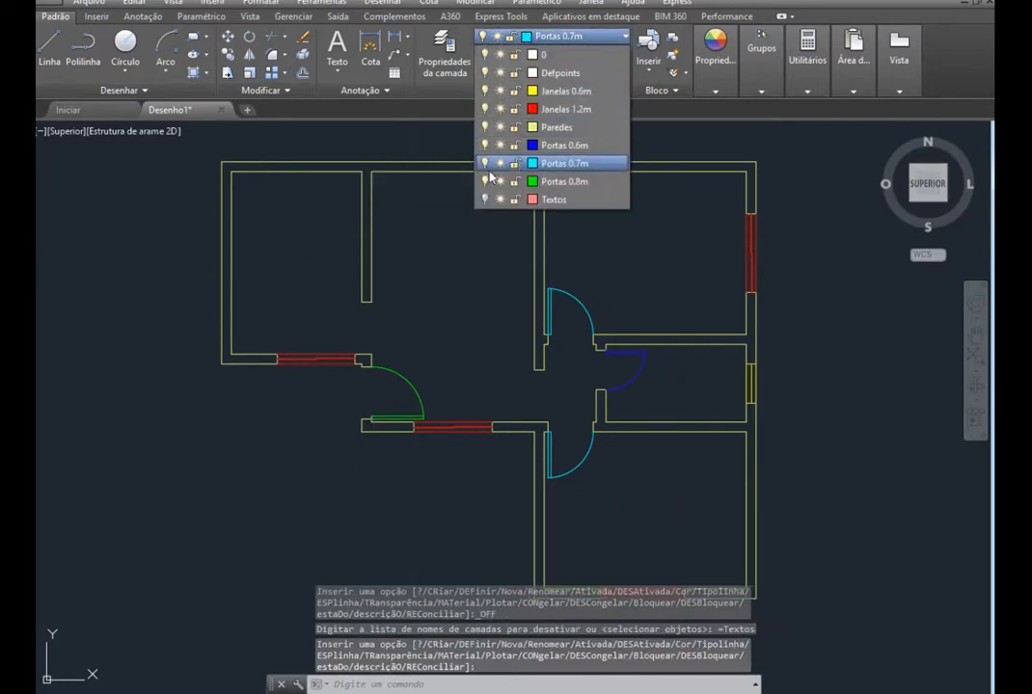
pyautogui.click(486, 181)
pyautogui.click(485, 163)
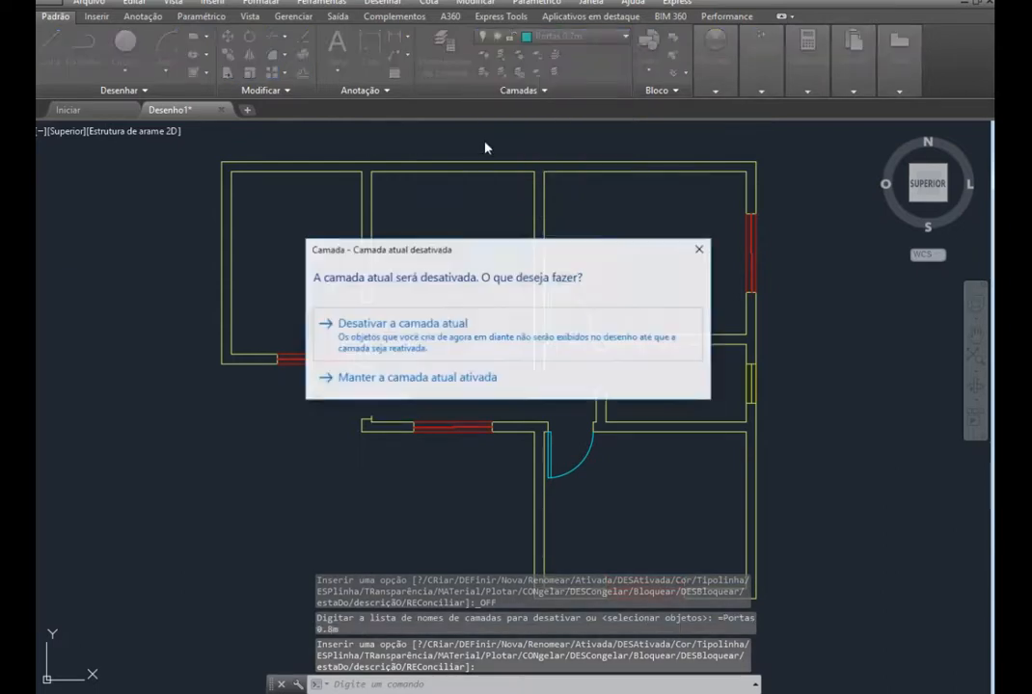
pyautogui.click(479, 333)
# Make Portas 0.6m the current layer and turn it off, accepting deactivation of the current layer
pyautogui.click(540, 36)
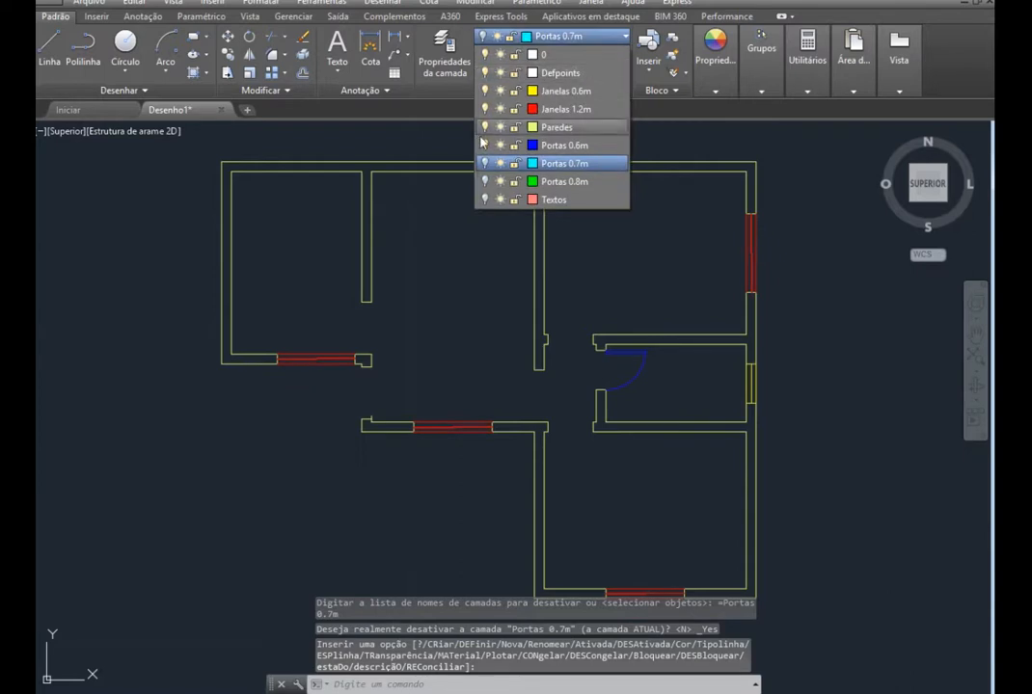
pyautogui.click(559, 145)
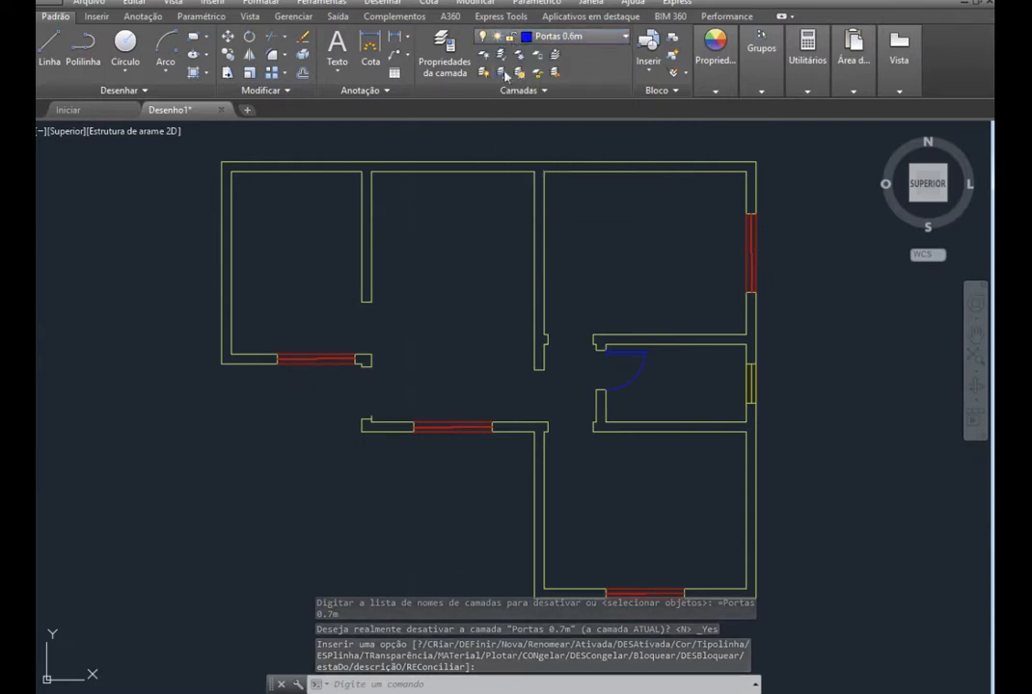
pyautogui.click(540, 36)
pyautogui.click(486, 142)
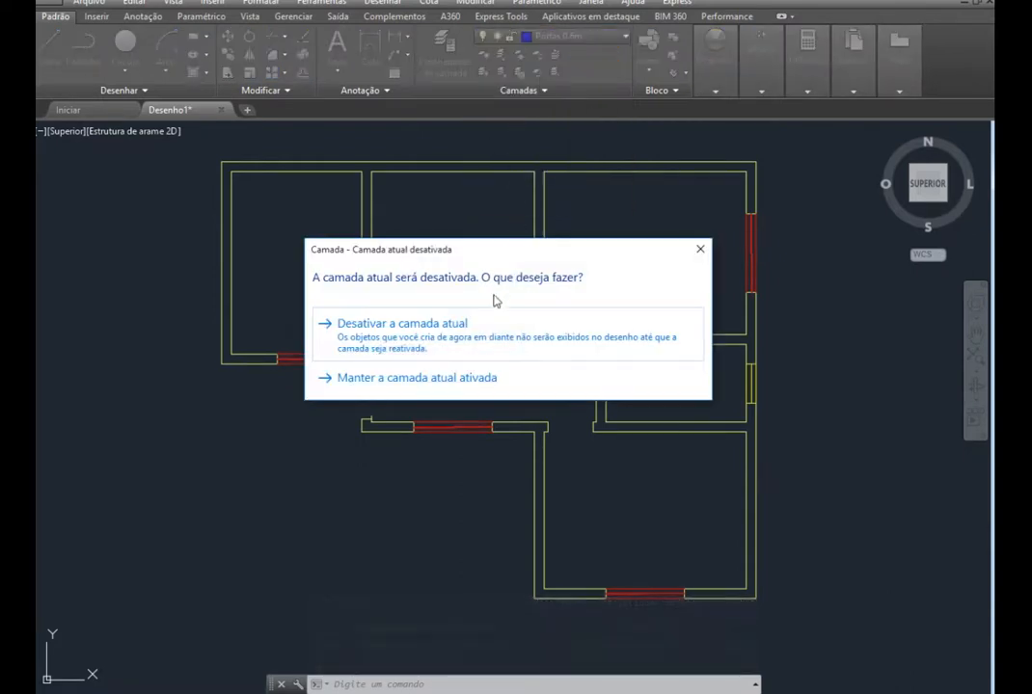
pyautogui.click(483, 323)
# Make layer 0 the current layer in the layer properties manager and close the manager
pyautogui.click(446, 53)
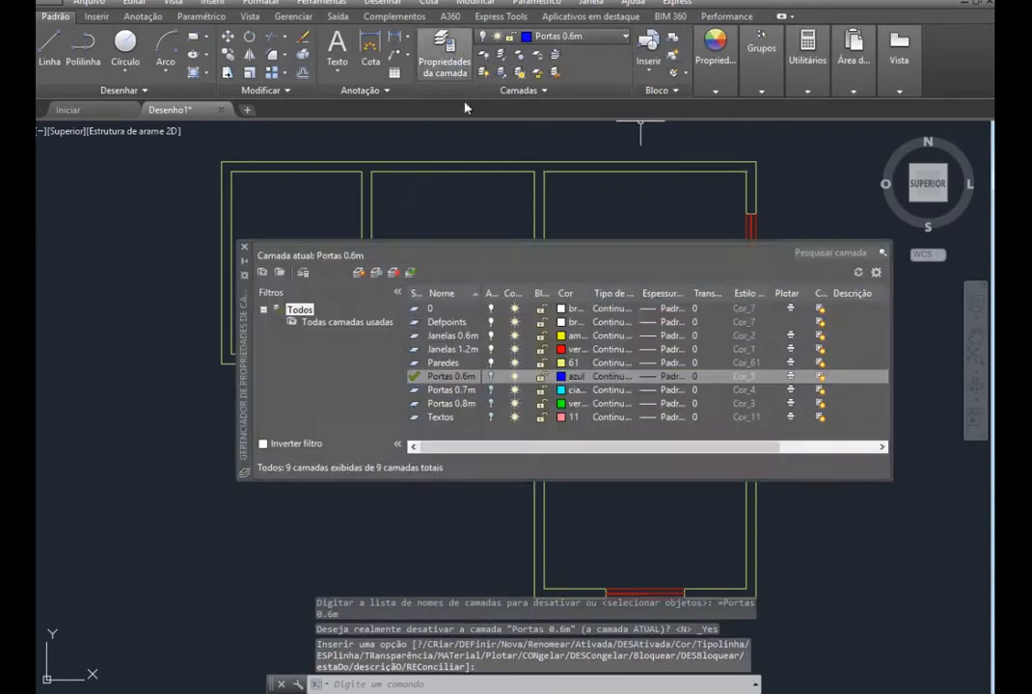
pyautogui.click(416, 309)
pyautogui.doubleClick(416, 308)
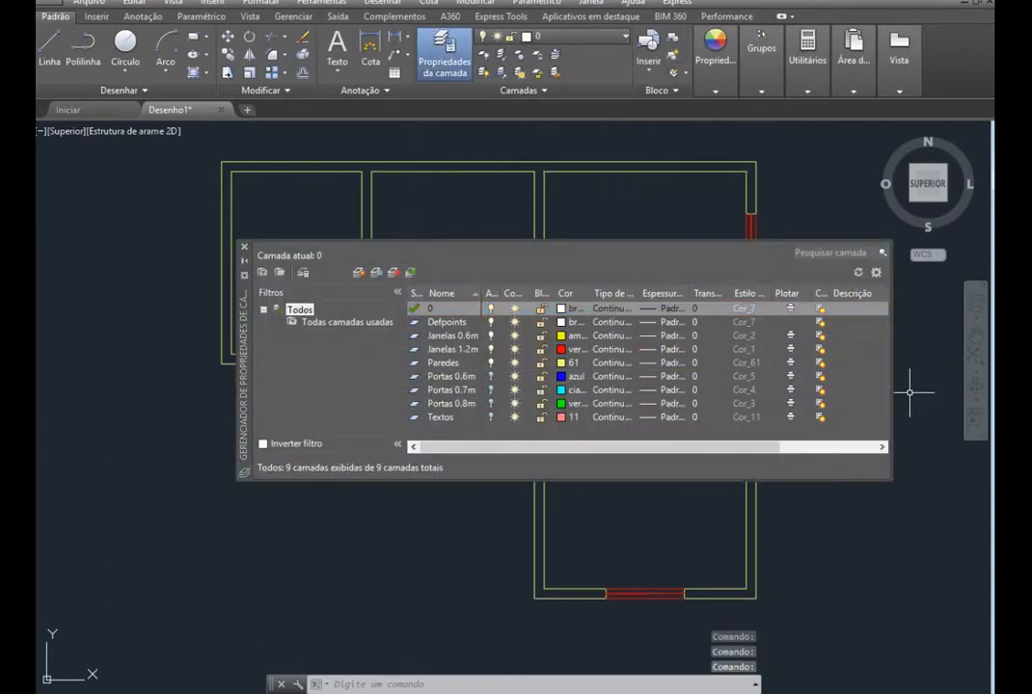
pyautogui.click(244, 247)
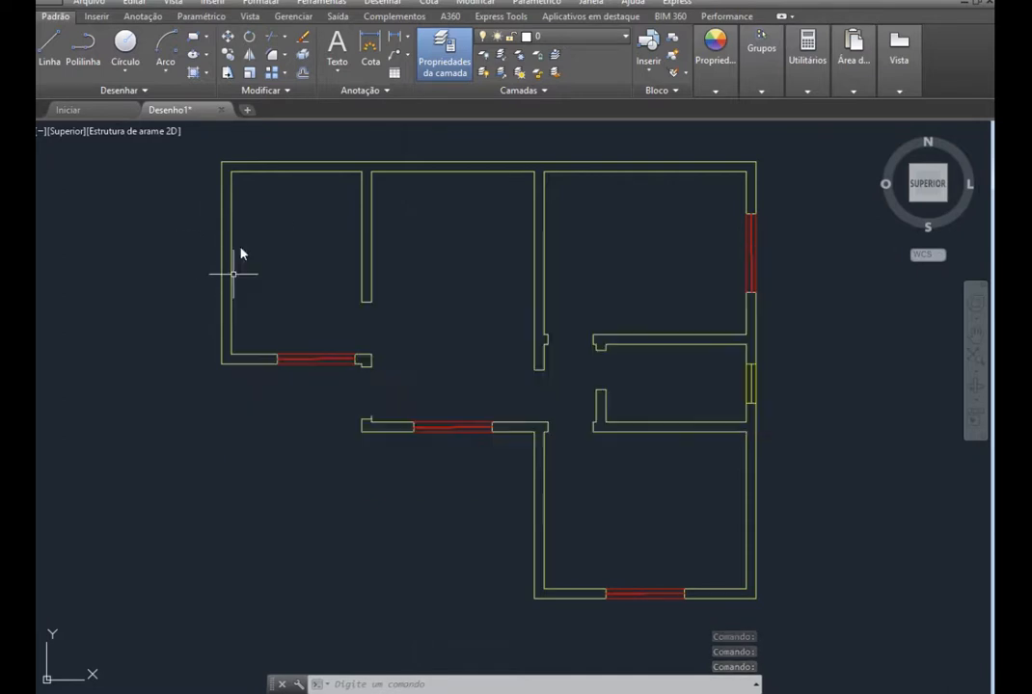
# Turn off the layers Paredes, Janelas 1.2m, Janelas 0.6m and Defpoints
pyautogui.click(484, 38)
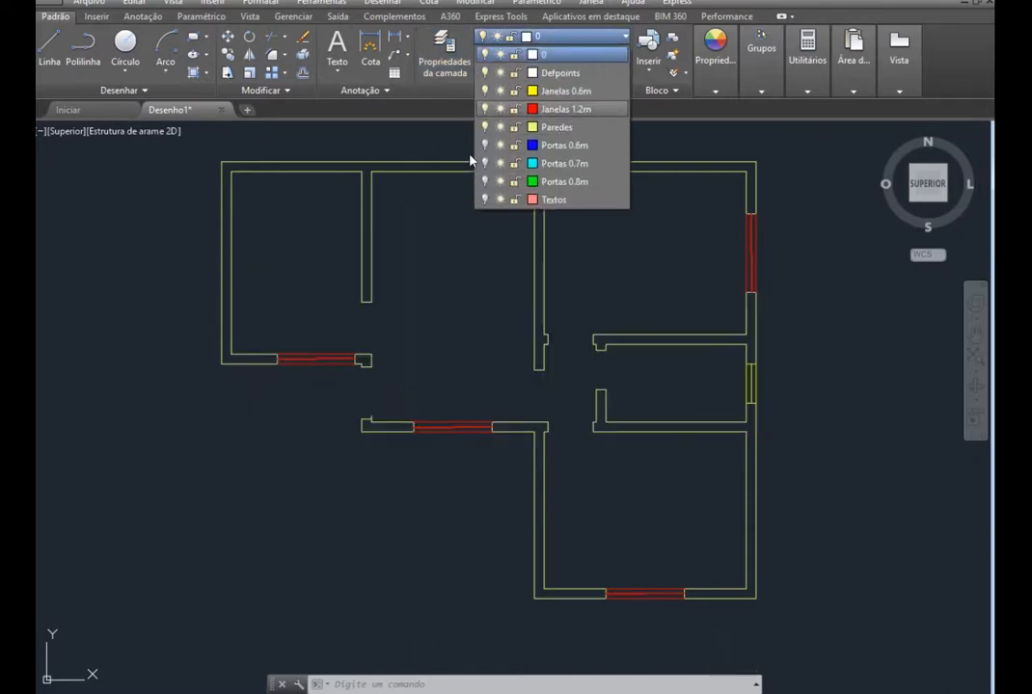
pyautogui.click(484, 126)
pyautogui.click(487, 109)
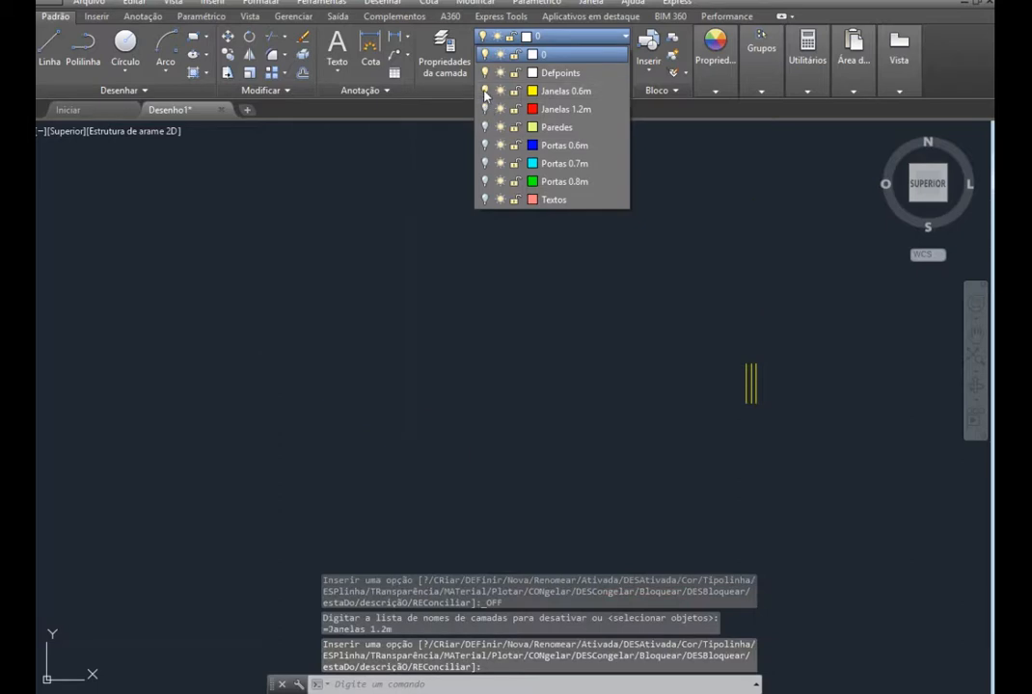
pyautogui.click(485, 91)
pyautogui.click(486, 73)
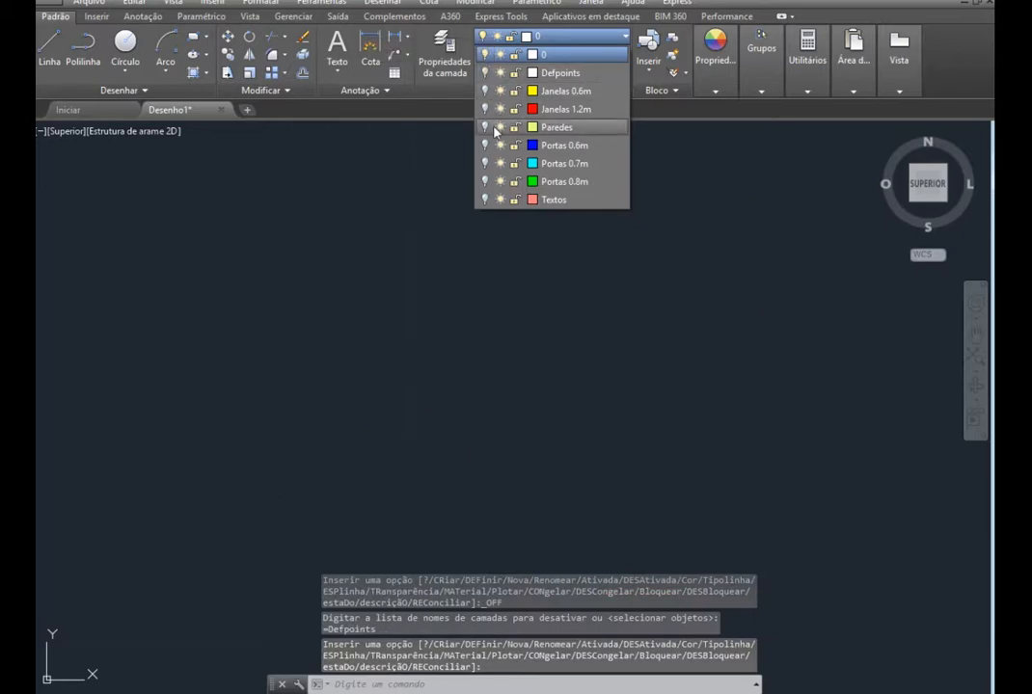
# Select every object in the drawing to check the turned-off layers, and clear the selection
pyautogui.click(805, 406)
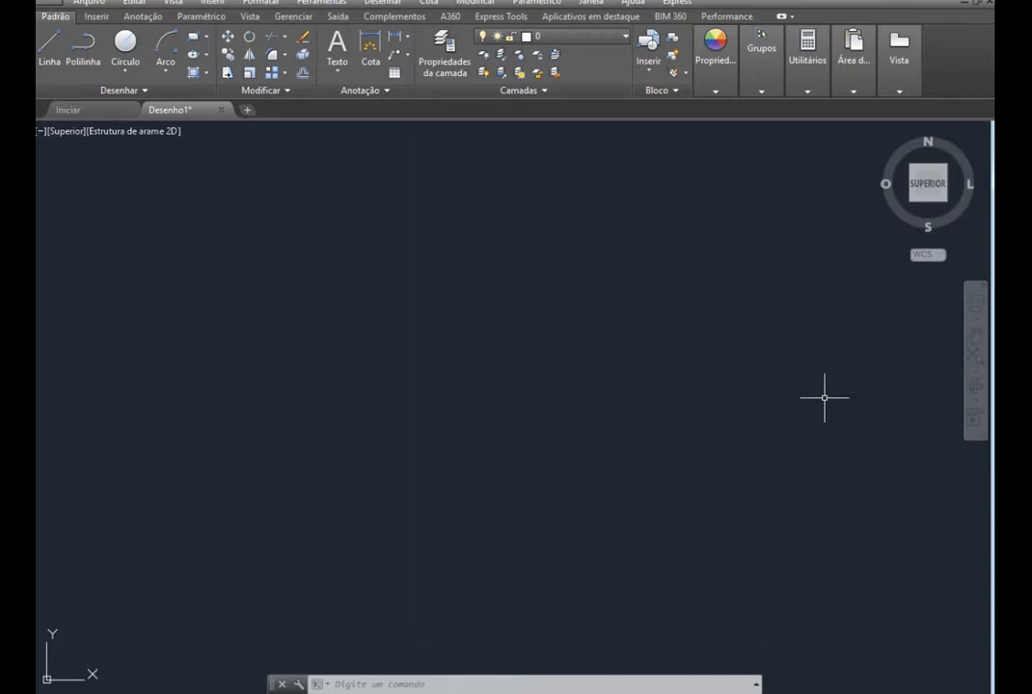
pyautogui.hotkey('ctrl', 'a')
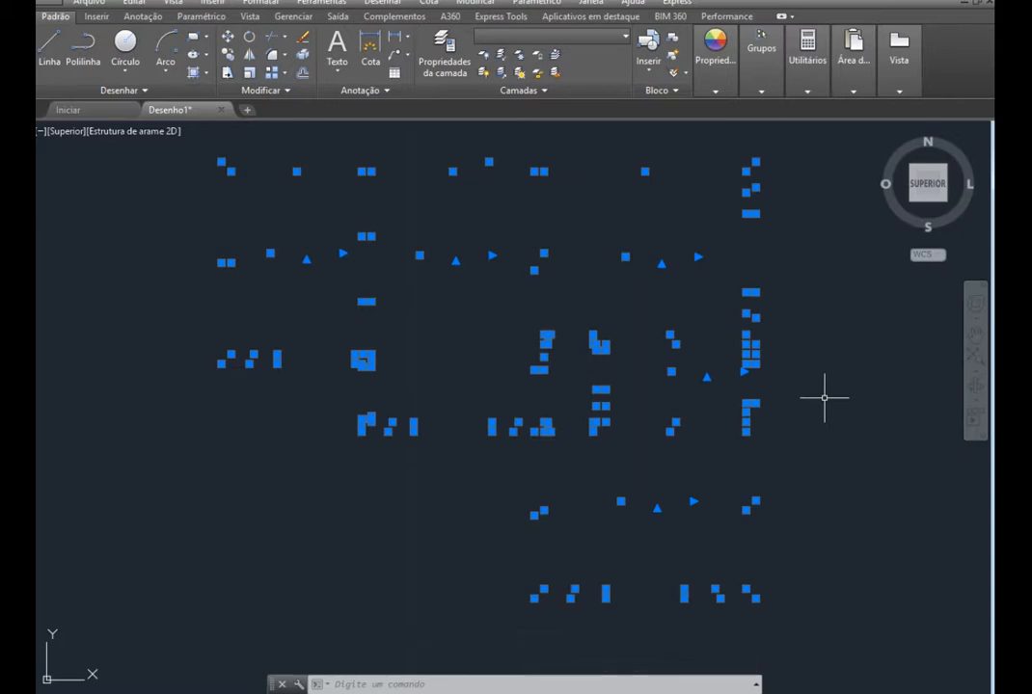
pyautogui.press('Escape')
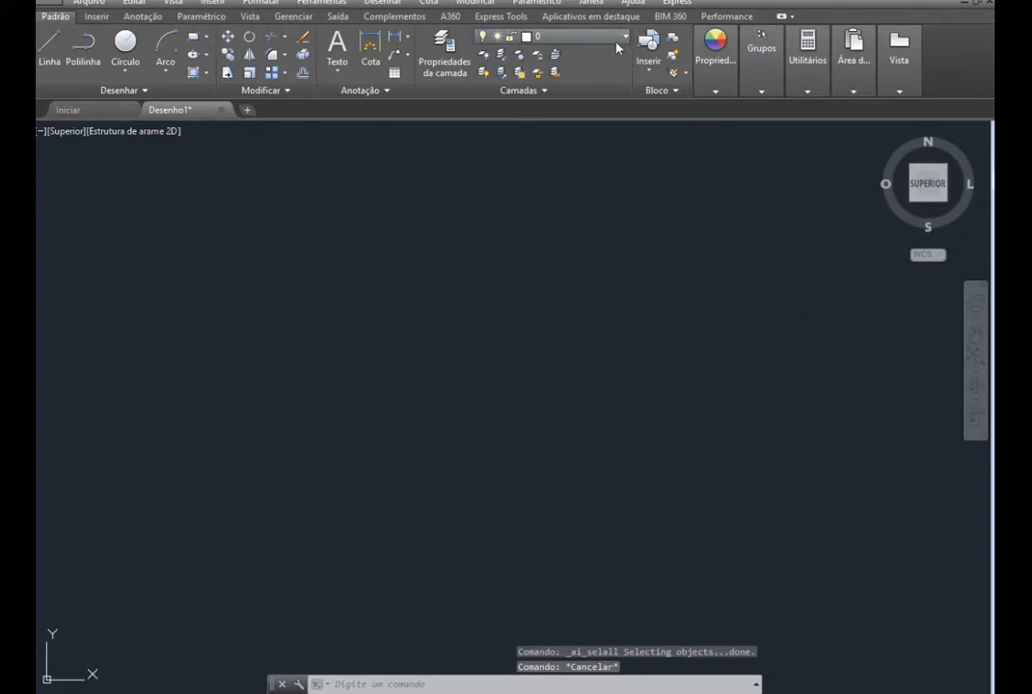
# Turn on Defpoints, both Janelas layers, Paredes, the three Portas layers and Textos
pyautogui.click(555, 37)
pyautogui.click(484, 91)
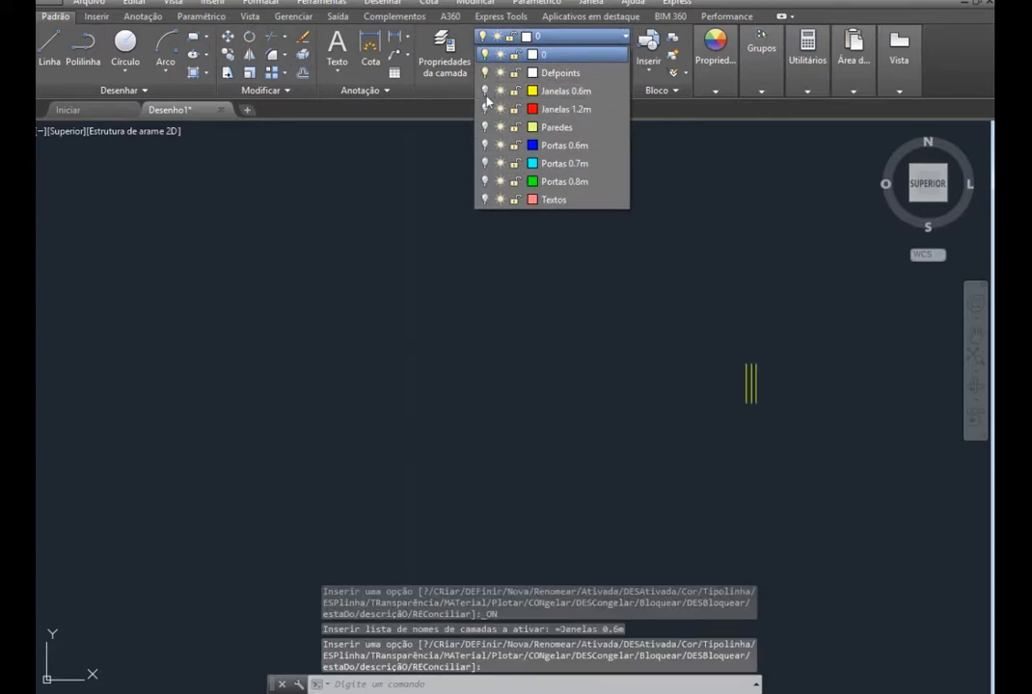
pyautogui.click(484, 109)
pyautogui.click(484, 127)
pyautogui.click(484, 145)
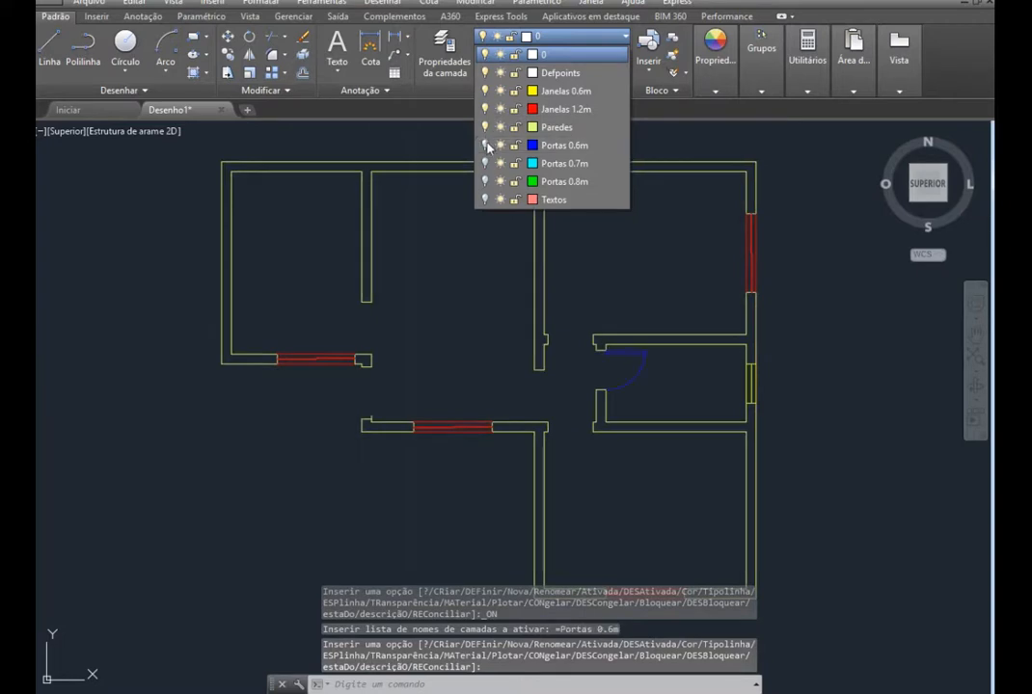
pyautogui.click(484, 163)
pyautogui.click(484, 181)
pyautogui.click(485, 199)
# Freeze every layer except 0: Textos, the three Portas layers, Paredes, both Janelas layers and Defpoints
pyautogui.click(500, 200)
pyautogui.click(500, 181)
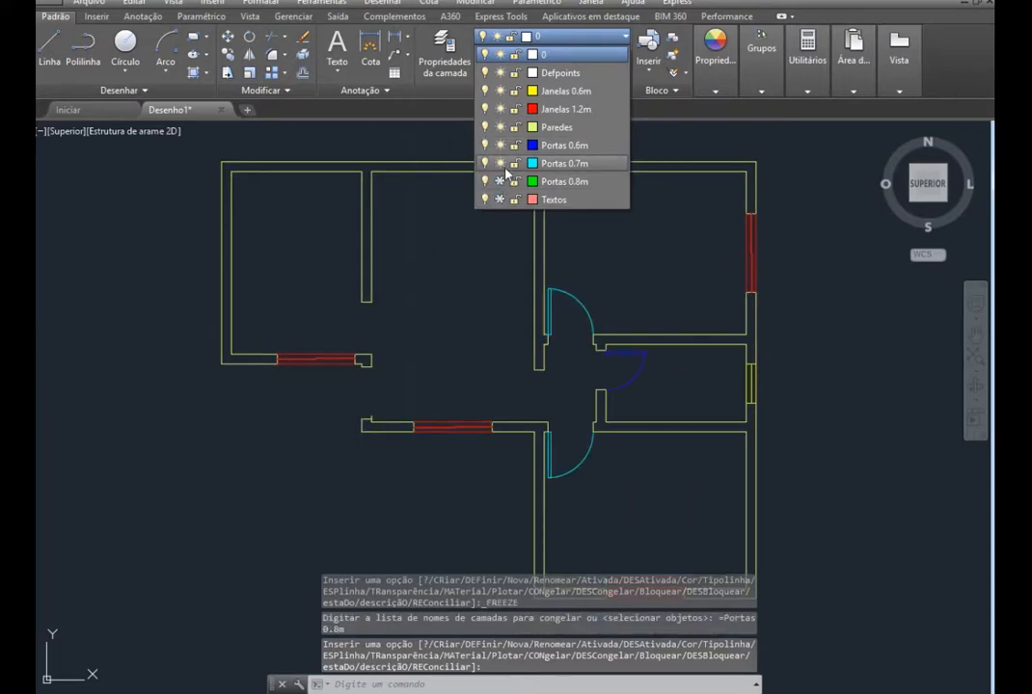
pyautogui.click(500, 163)
pyautogui.click(500, 145)
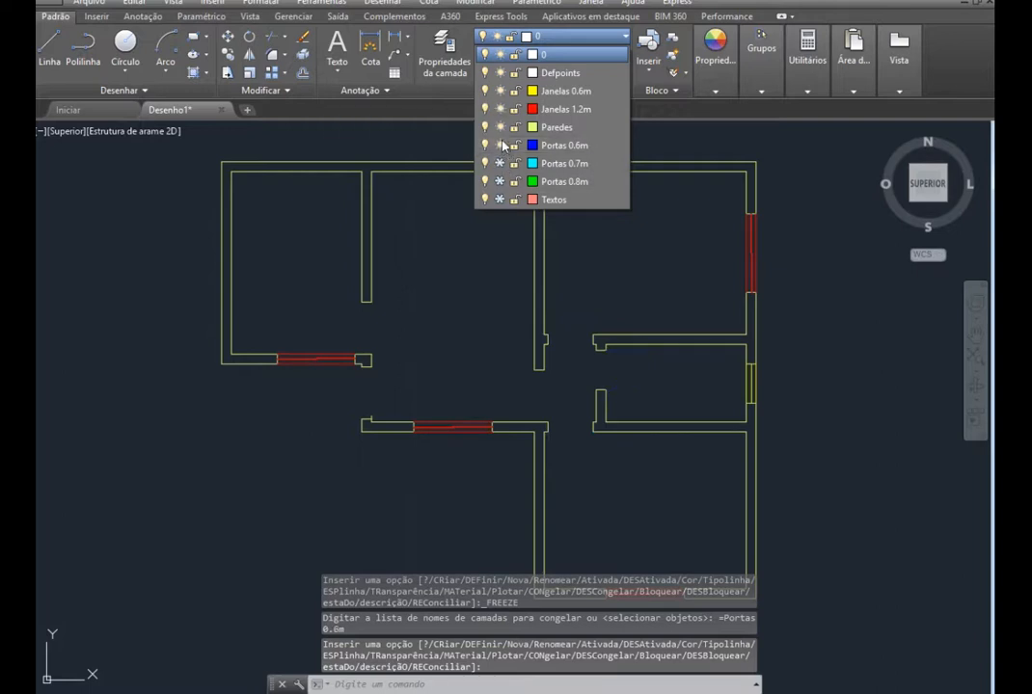
pyautogui.click(499, 128)
pyautogui.click(499, 109)
pyautogui.click(500, 91)
pyautogui.click(500, 72)
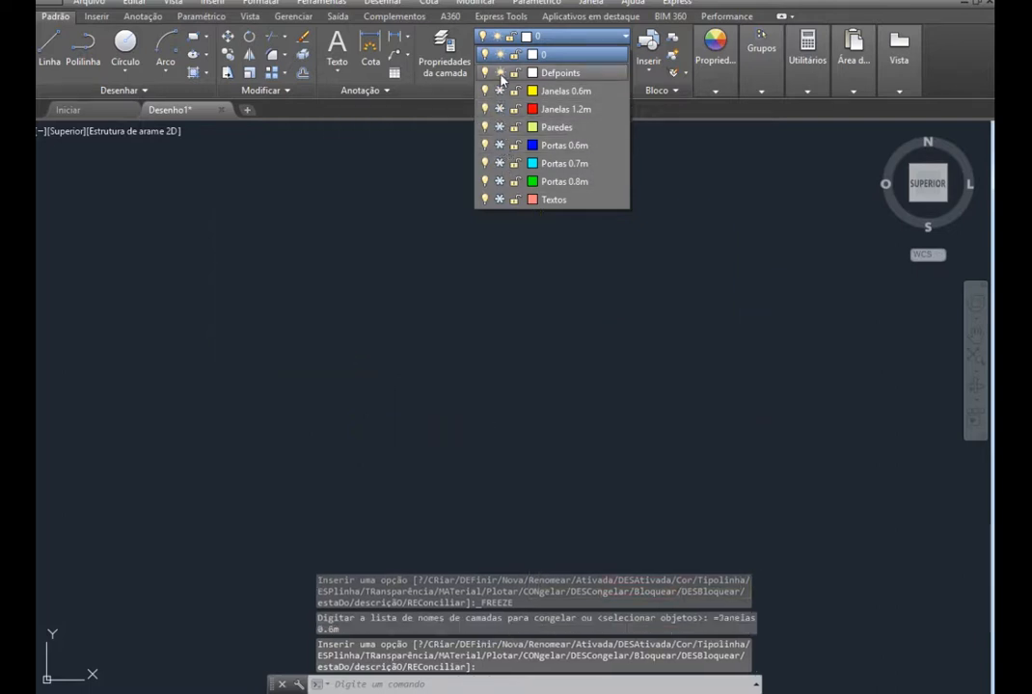
# Try selecting all objects in the drawing while their layers are frozen
pyautogui.click(699, 251)
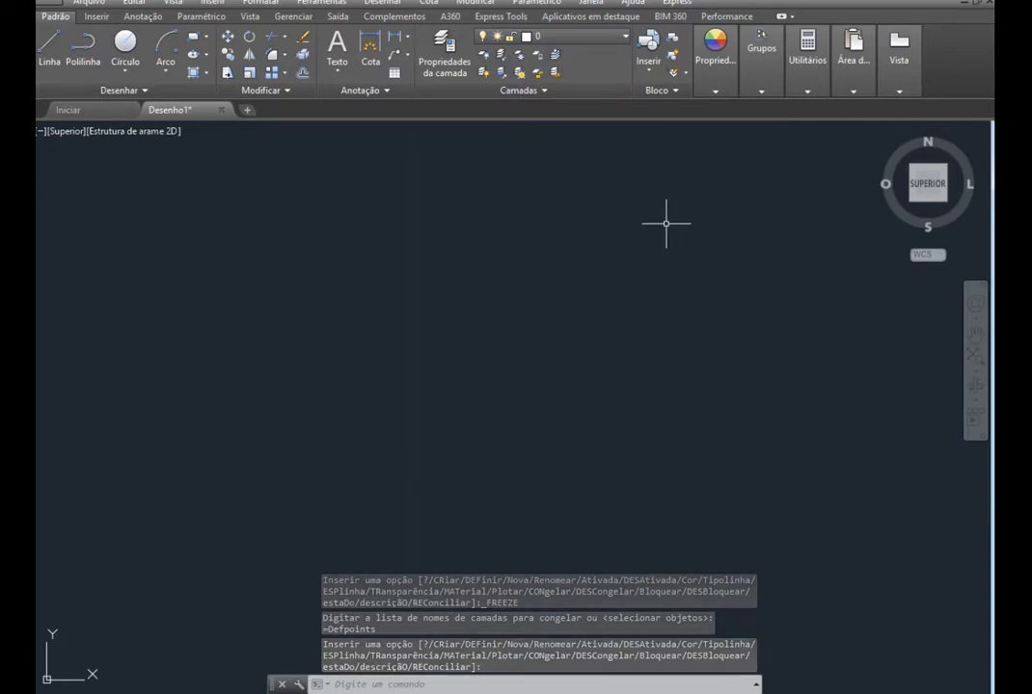
pyautogui.press('Escape')
pyautogui.hotkey('ctrl', 'a')
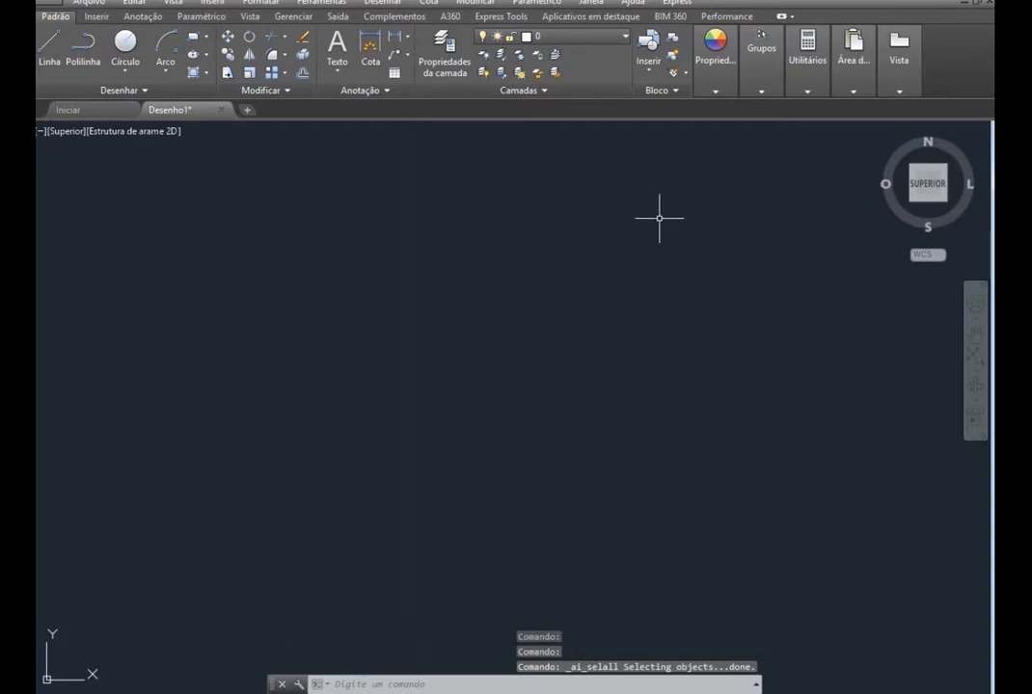
# Thaw Defpoints, both Janelas layers, Paredes, the three Portas layers and Textos
pyautogui.click(501, 36)
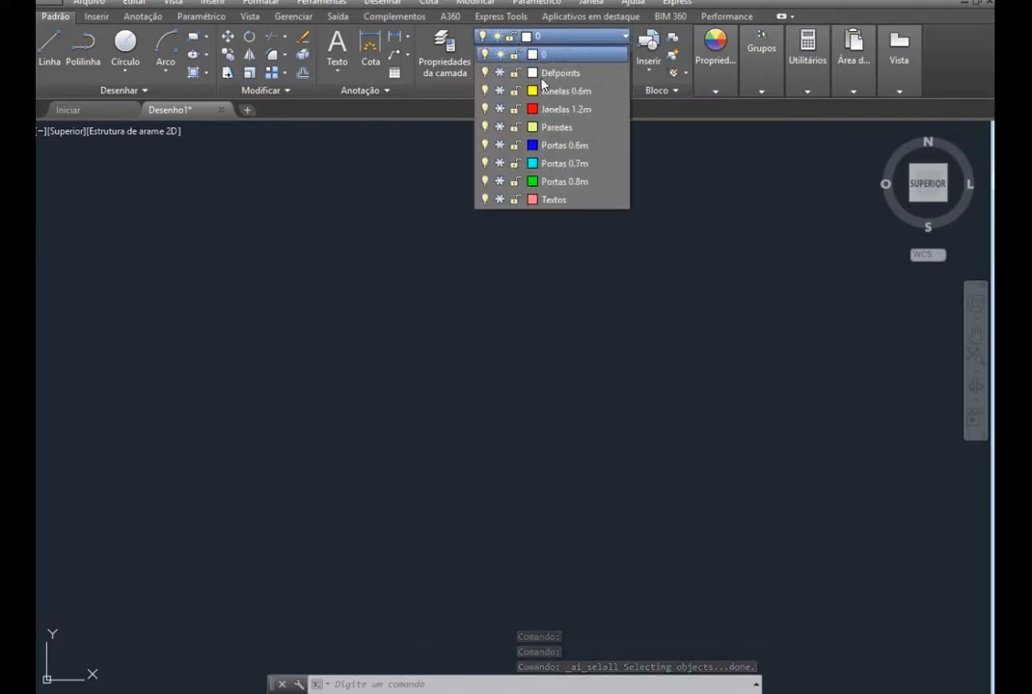
pyautogui.click(500, 91)
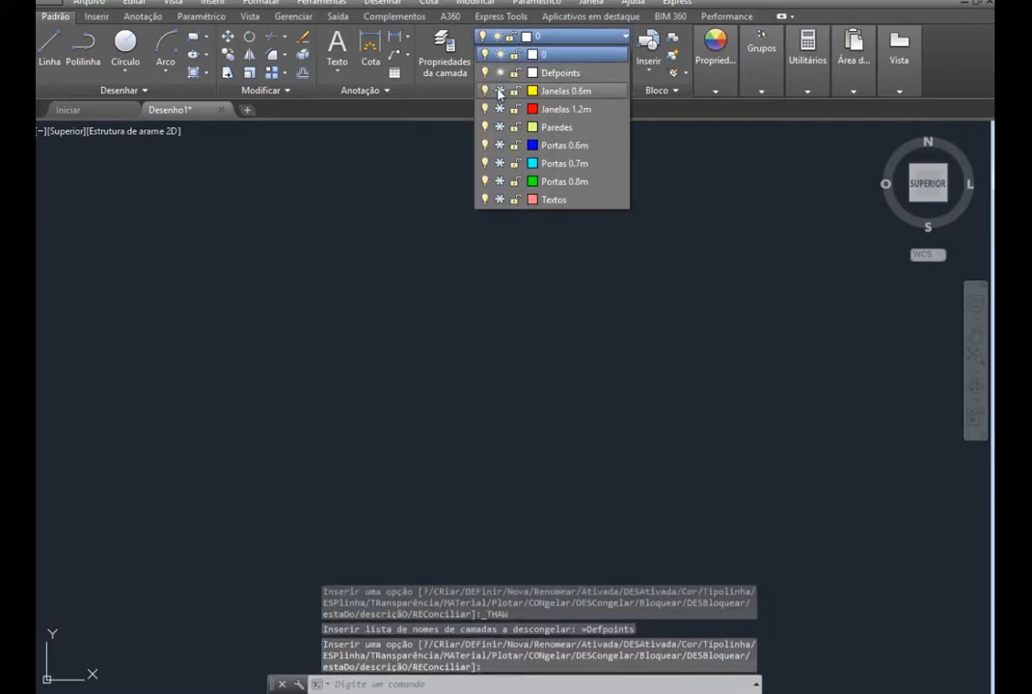
pyautogui.click(500, 109)
pyautogui.click(499, 127)
pyautogui.click(500, 144)
pyautogui.click(499, 163)
pyautogui.click(500, 181)
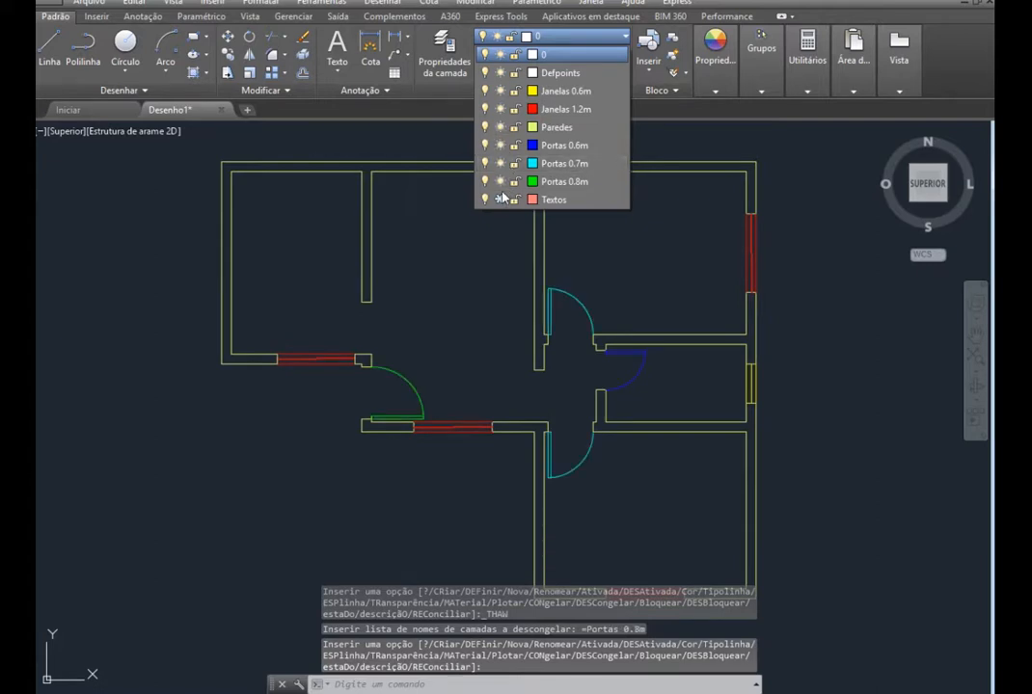
pyautogui.click(499, 200)
# Switch to the PowerPoint slideshow on manipulating layers and reveal the "Travar uma camada" callout
pyautogui.hotkey('alt', 'Tab')
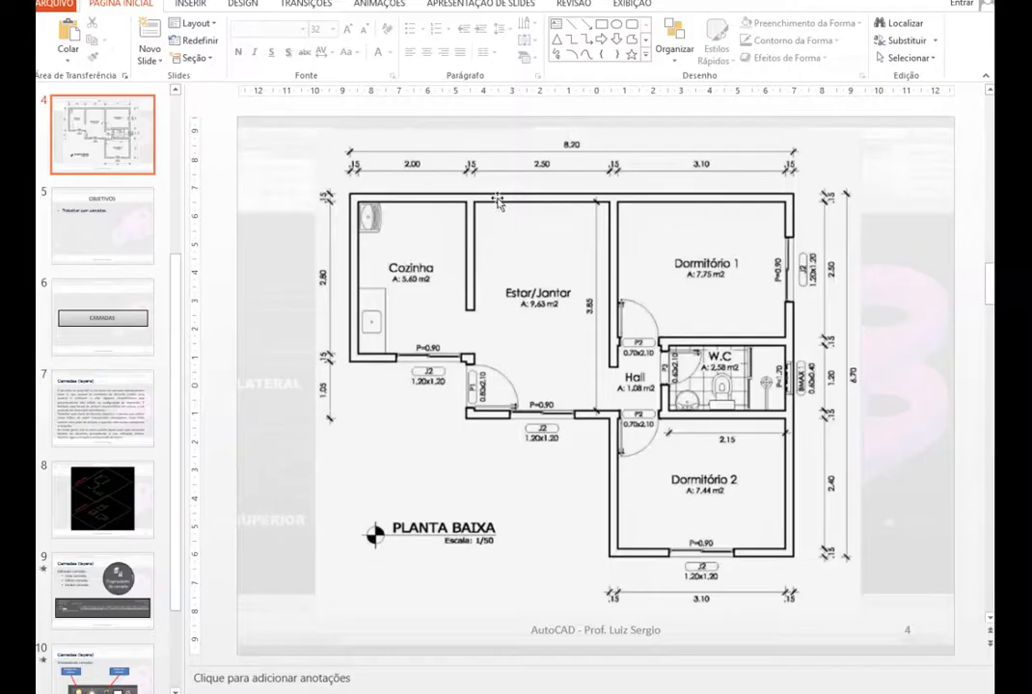
pyautogui.hotkey('alt', 'Tab')
pyautogui.hotkey('alt', 'Tab')
pyautogui.scroll(-1, 122, 439)
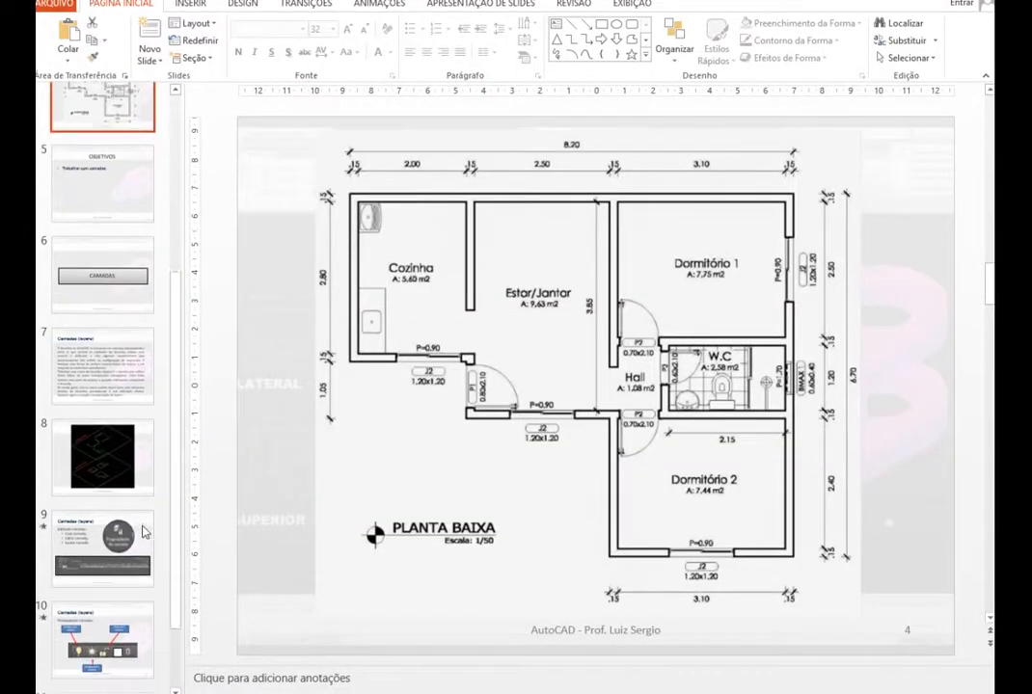
pyautogui.hotkey('alt', 'Tab')
pyautogui.hotkey('alt', 'Tab')
pyautogui.press('Tab')
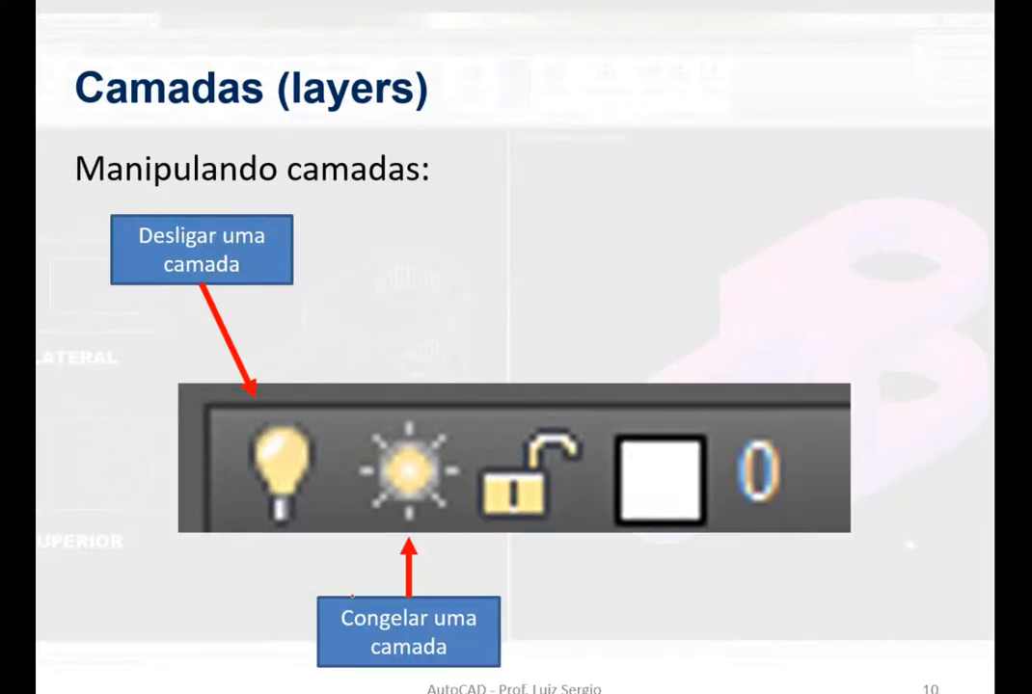
pyautogui.press('Right')
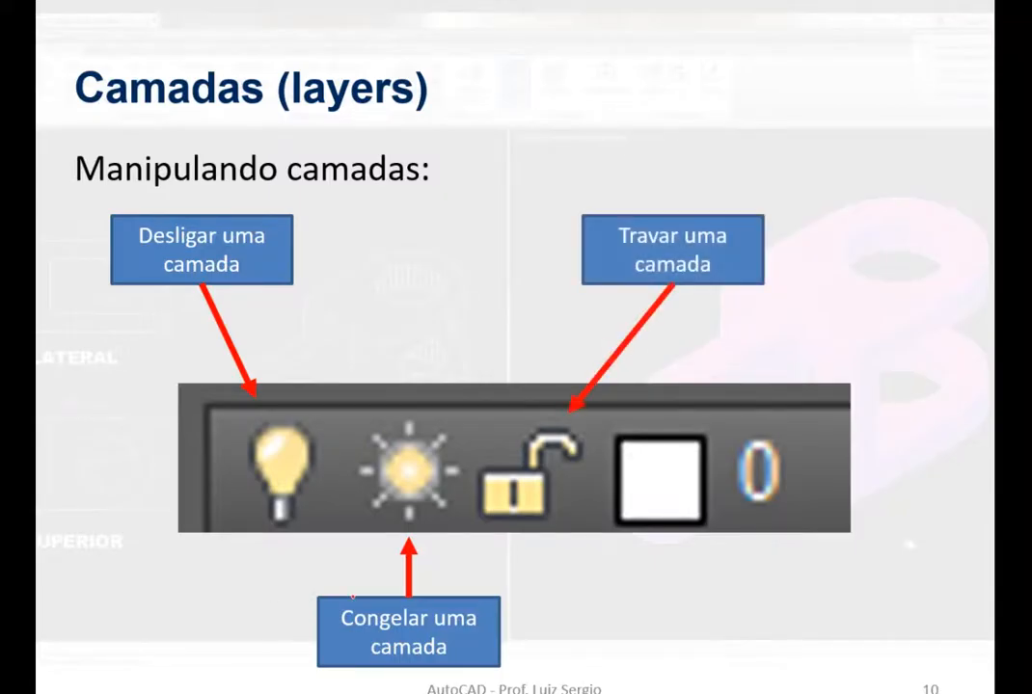
# Switch back to the AutoCAD floor plan and lock the Paredes layer
pyautogui.hotkey('alt', 'Tab')
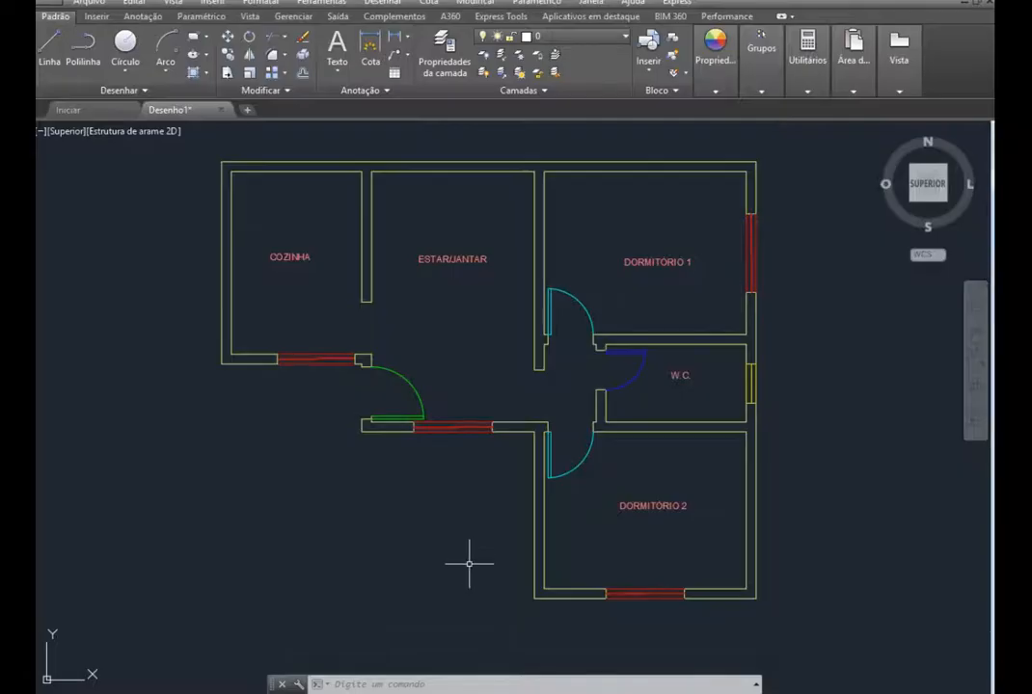
pyautogui.moveTo(467, 430)
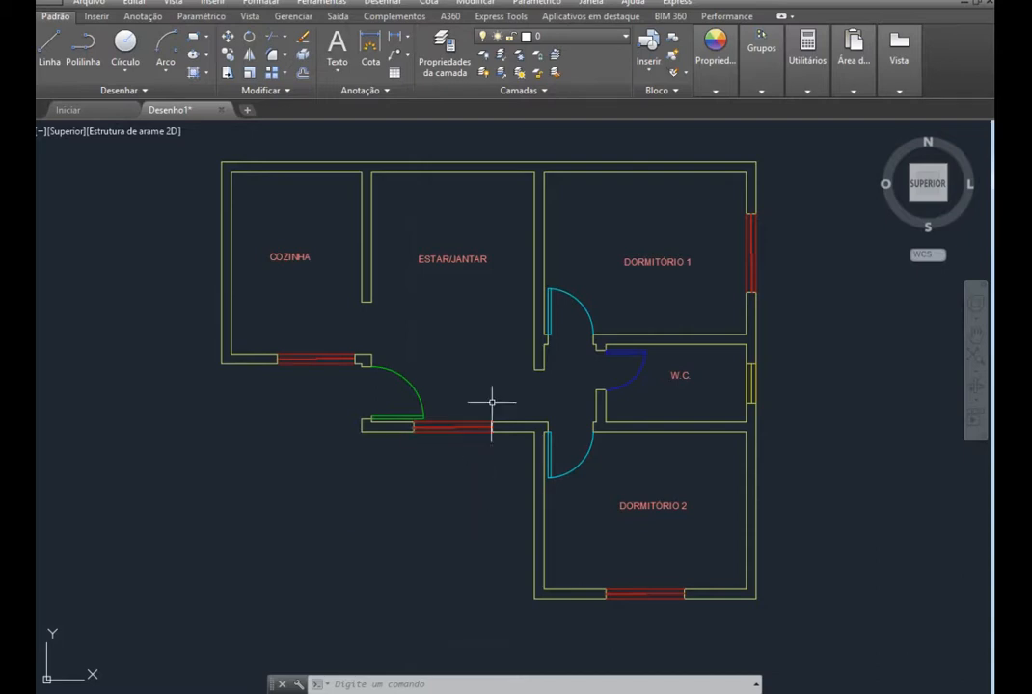
pyautogui.click(623, 39)
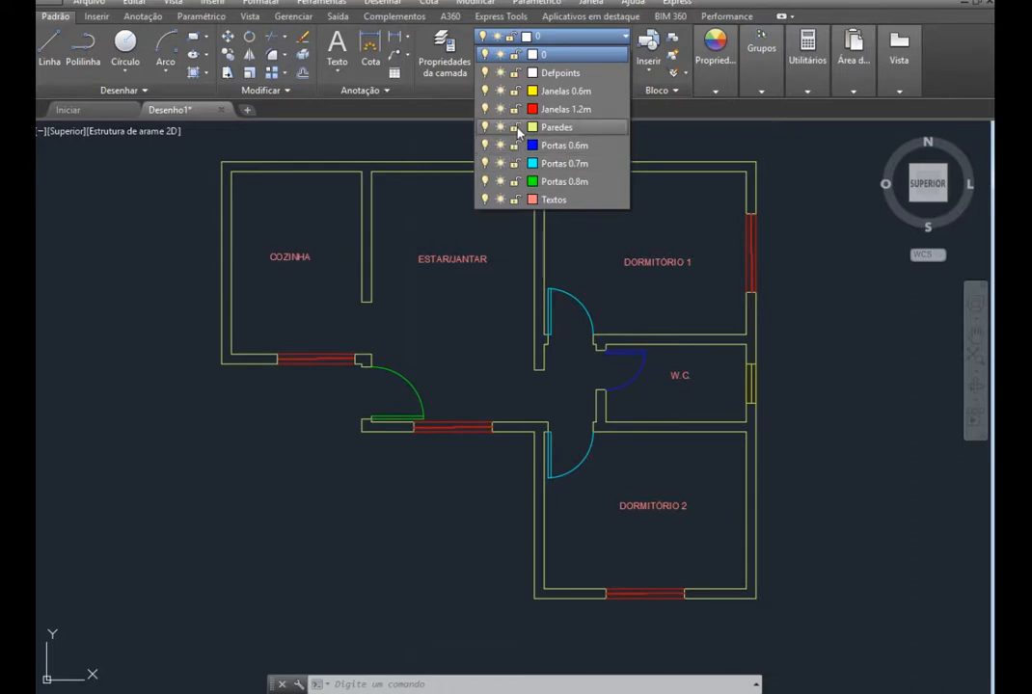
pyautogui.click(516, 128)
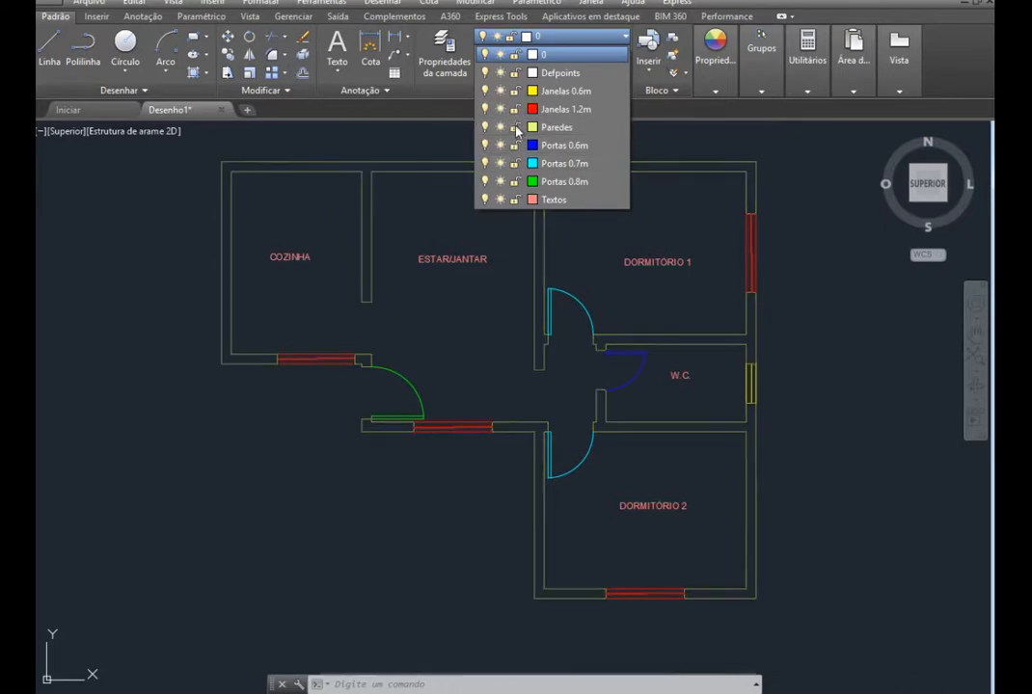
pyautogui.press('Return')
# Try to erase wall lines on the locked Paredes layer, picking them singly and with selection windows
pyautogui.click(753, 167)
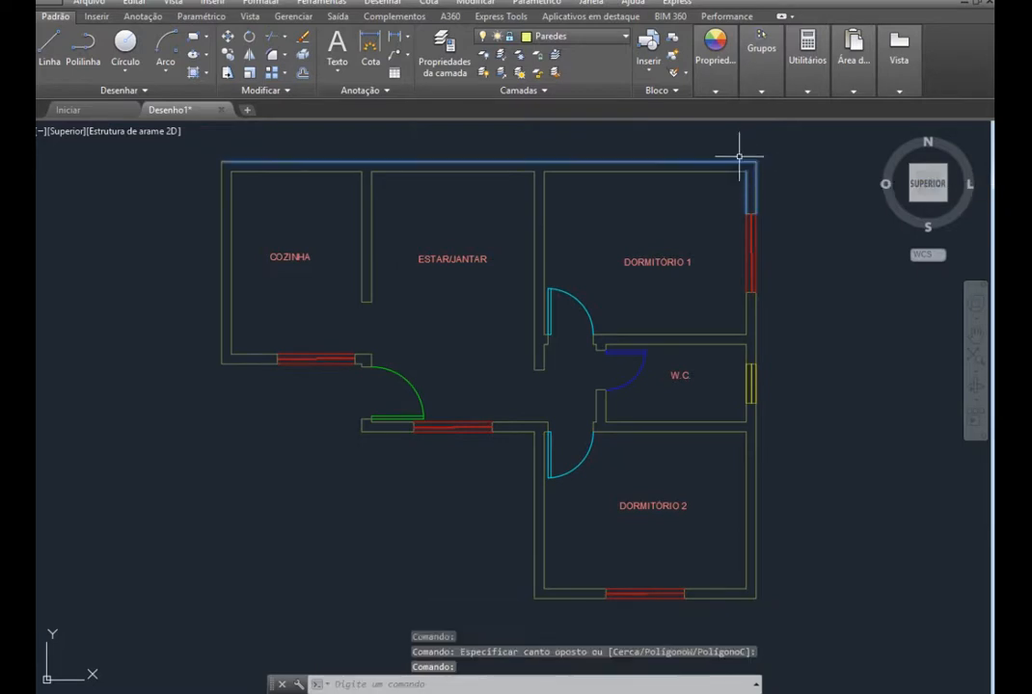
pyautogui.click(737, 156)
pyautogui.click(707, 172)
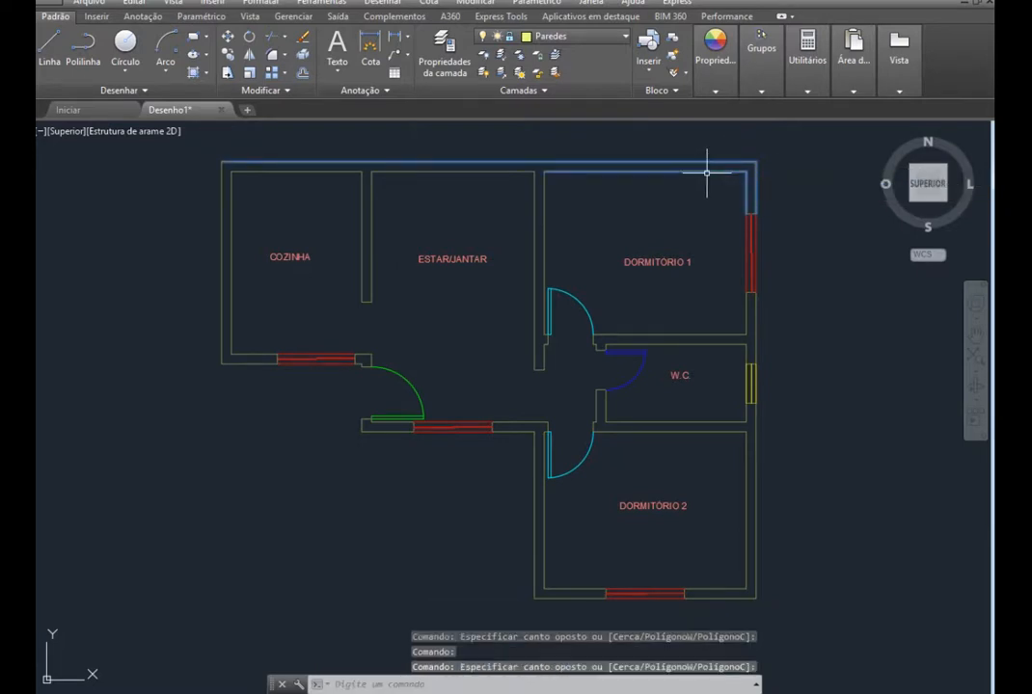
pyautogui.press('Delete')
pyautogui.click(710, 162)
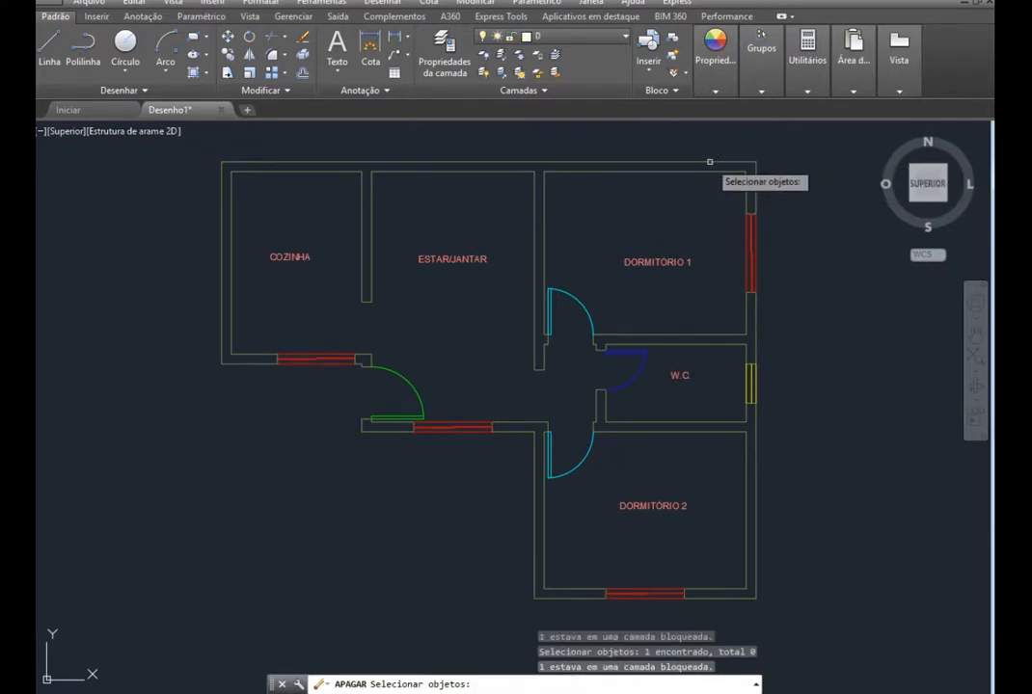
pyautogui.click(692, 175)
pyautogui.click(802, 192)
pyautogui.click(798, 194)
pyautogui.click(486, 118)
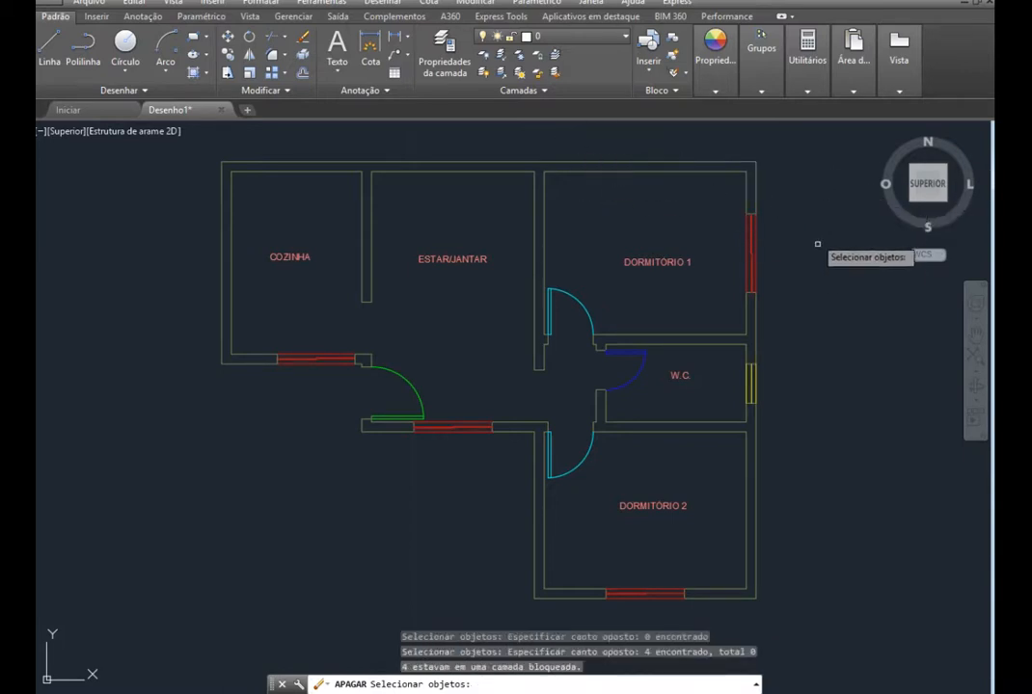
pyautogui.click(797, 200)
pyautogui.click(226, 147)
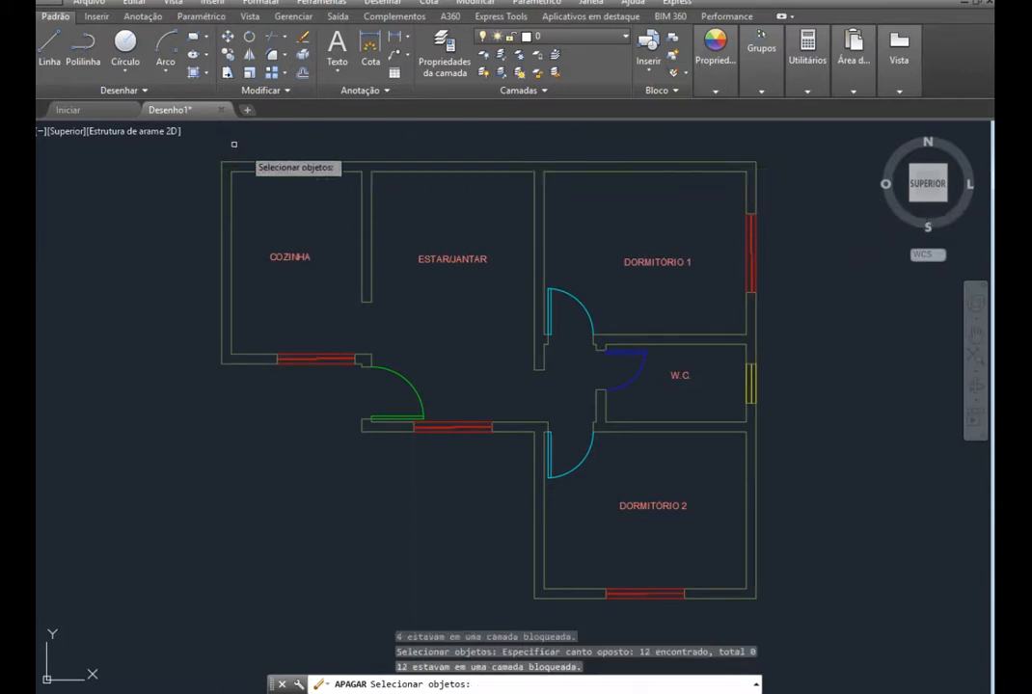
pyautogui.click(526, 172)
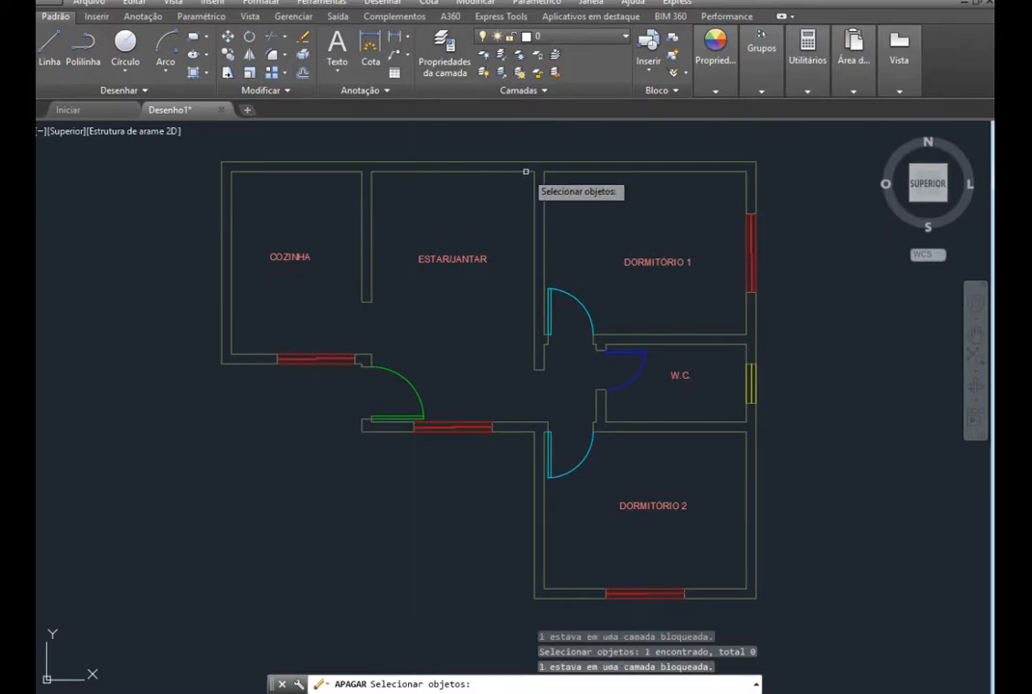
# Erase the red 1.2 m window in the outer wall of Dormitório 1 and leave the command
pyautogui.click(777, 255)
pyautogui.click(726, 233)
pyautogui.press('Return')
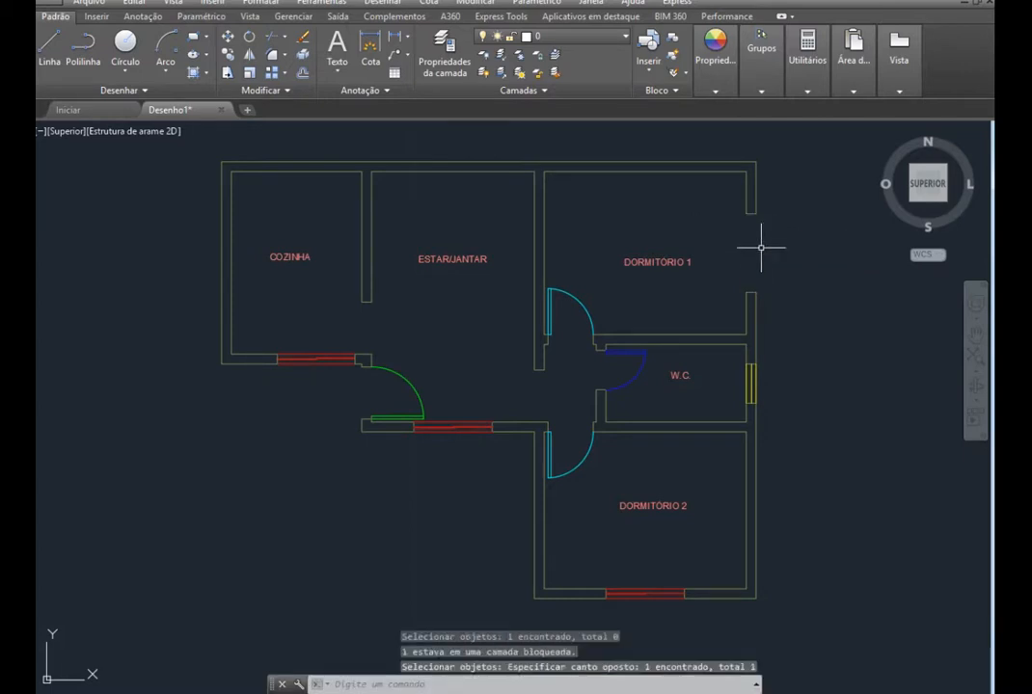
pyautogui.press('Escape')
pyautogui.press('Escape')
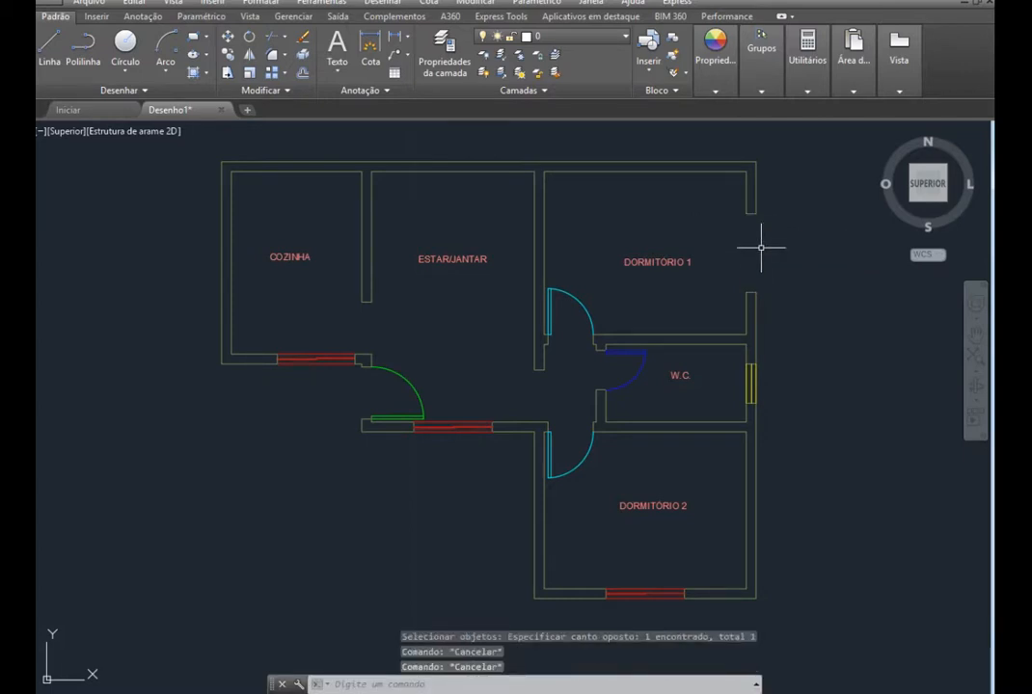
# Undo the erasing of the Dormitório 1 window and unlock the Paredes layer
pyautogui.hotkey('ctrl', 'z')
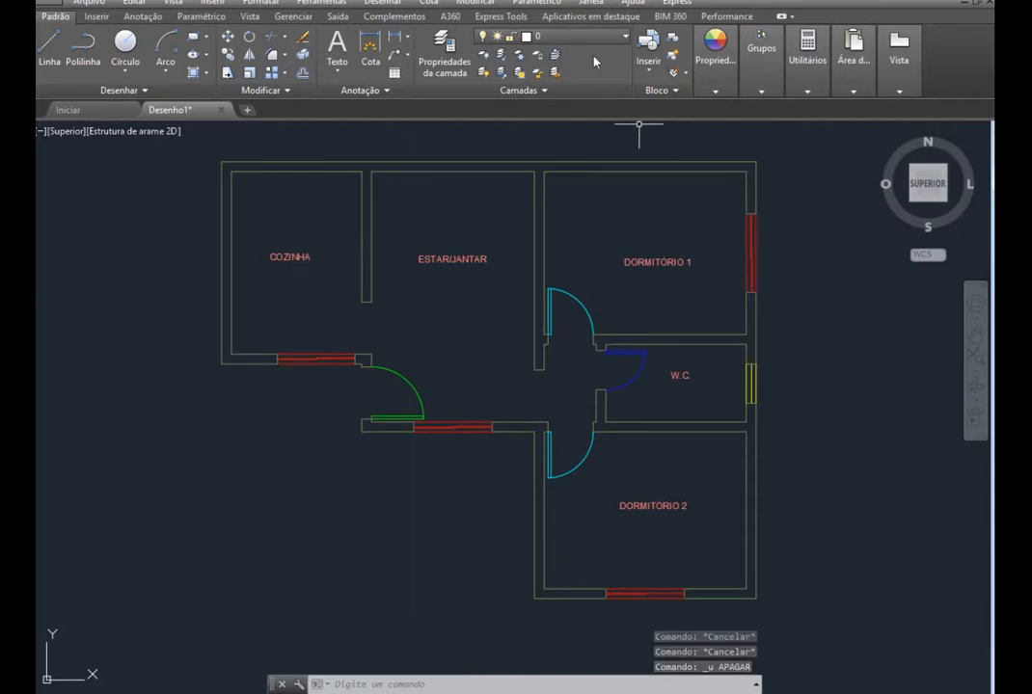
pyautogui.click(558, 38)
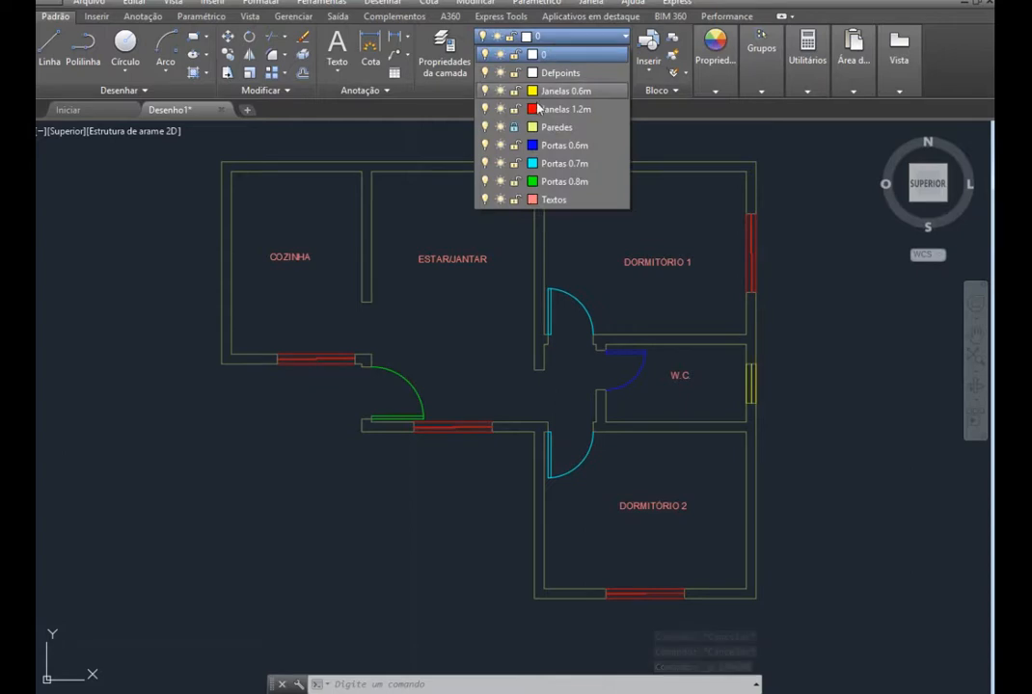
pyautogui.click(513, 128)
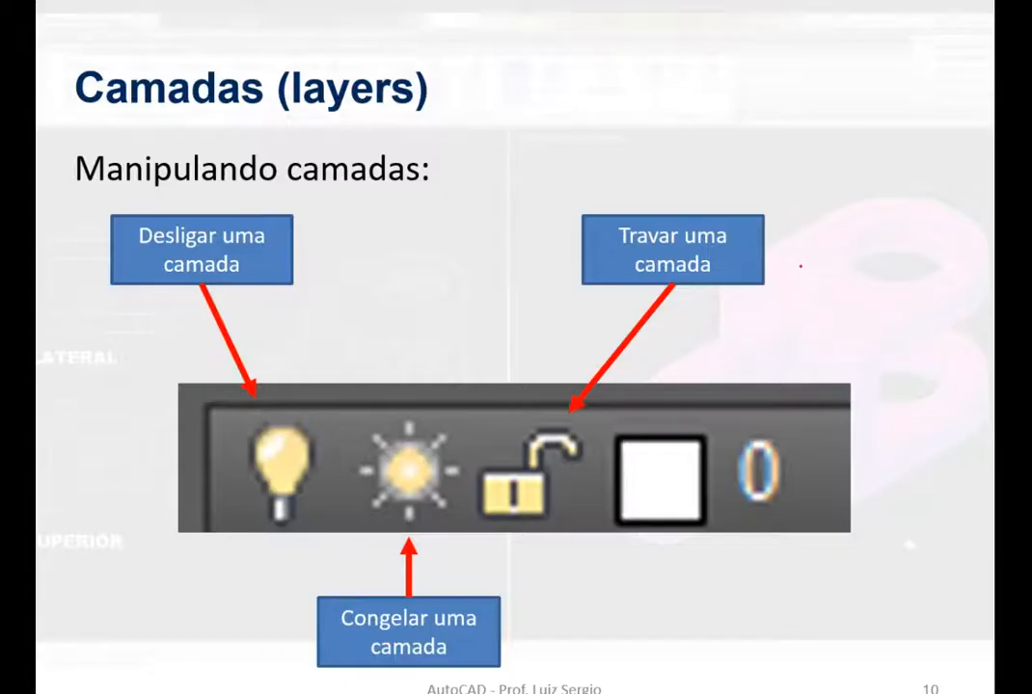
# Switch to the PowerPoint slideshow, advance to the Exercícios slide and underline "camadas", "paredes", "portas" and "janelas" in the task text
pyautogui.click(801, 266)
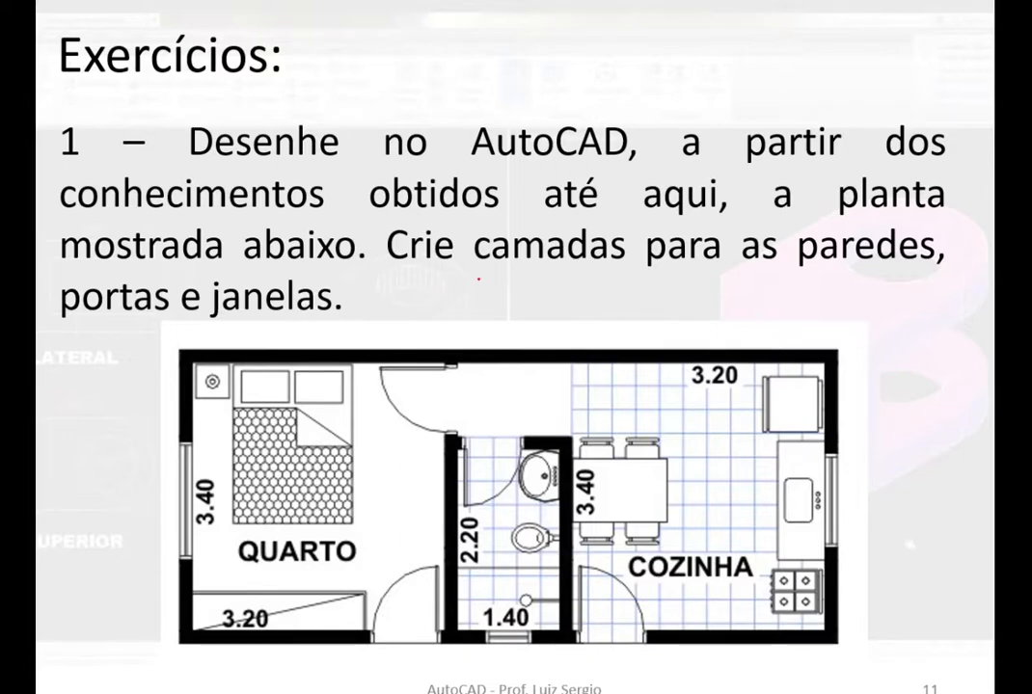
pyautogui.moveTo(476, 270); pyautogui.dragTo(636, 276)
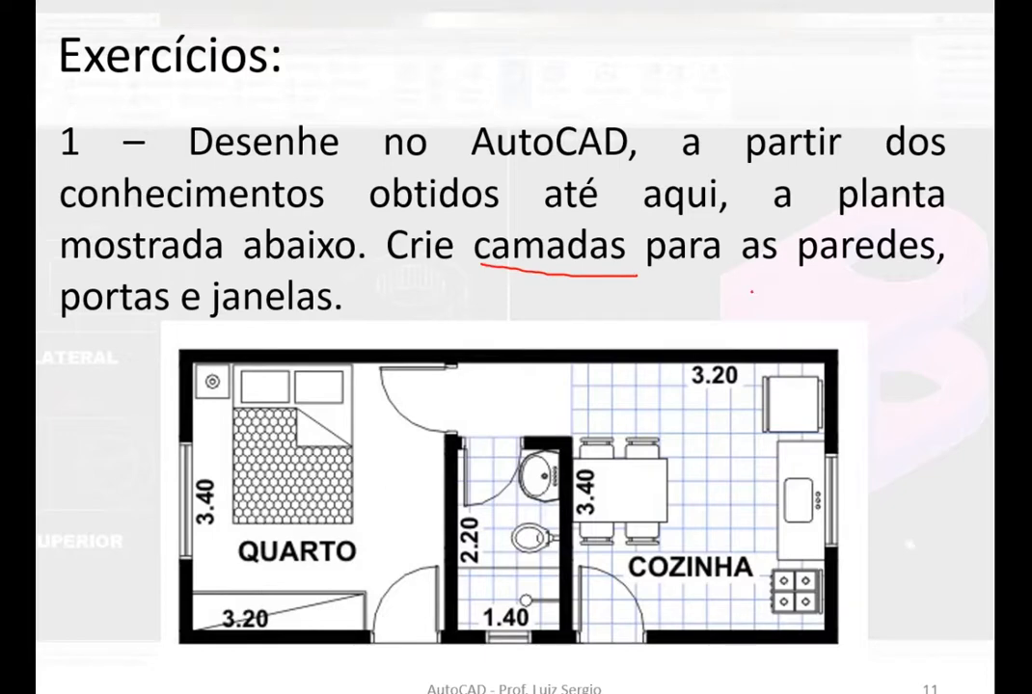
pyautogui.moveTo(798, 267); pyautogui.dragTo(906, 254)
pyautogui.moveTo(68, 324); pyautogui.dragTo(140, 320)
pyautogui.moveTo(228, 319); pyautogui.dragTo(305, 317)
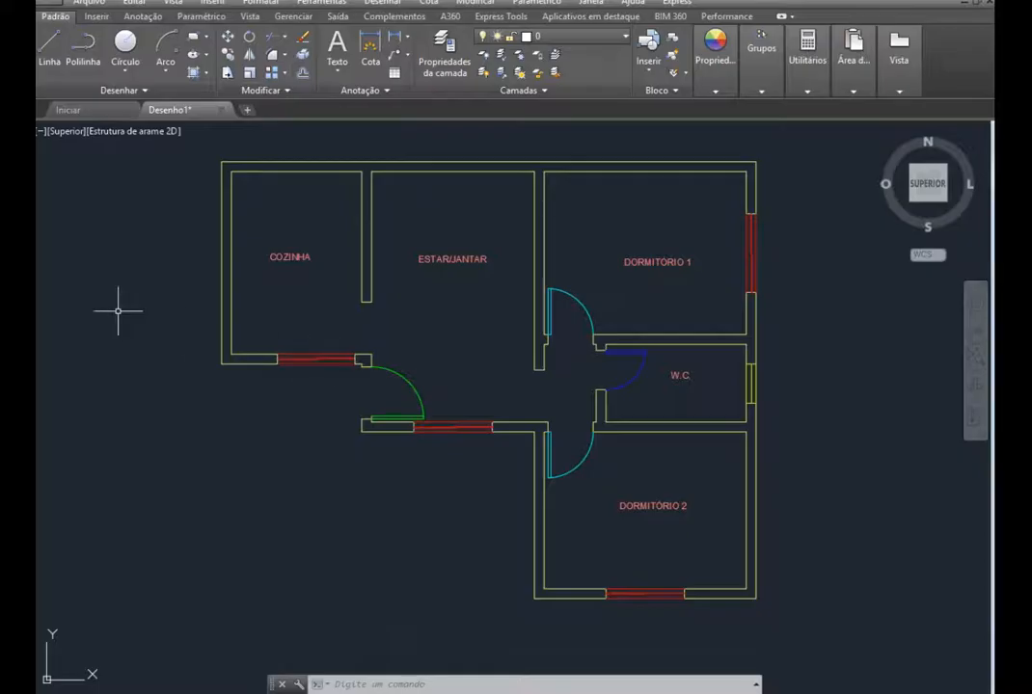
# Switch back to the AutoCAD drawing and start the Line command in the empty area east of the house plan
pyautogui.scroll(-5, 120, 455)
pyautogui.scroll(2, 458, 475)
pyautogui.scroll(2, 458, 475)
pyautogui.scroll(-4, 511, 483)
pyautogui.scroll(2, 594, 490)
pyautogui.scroll(2, 592, 497)
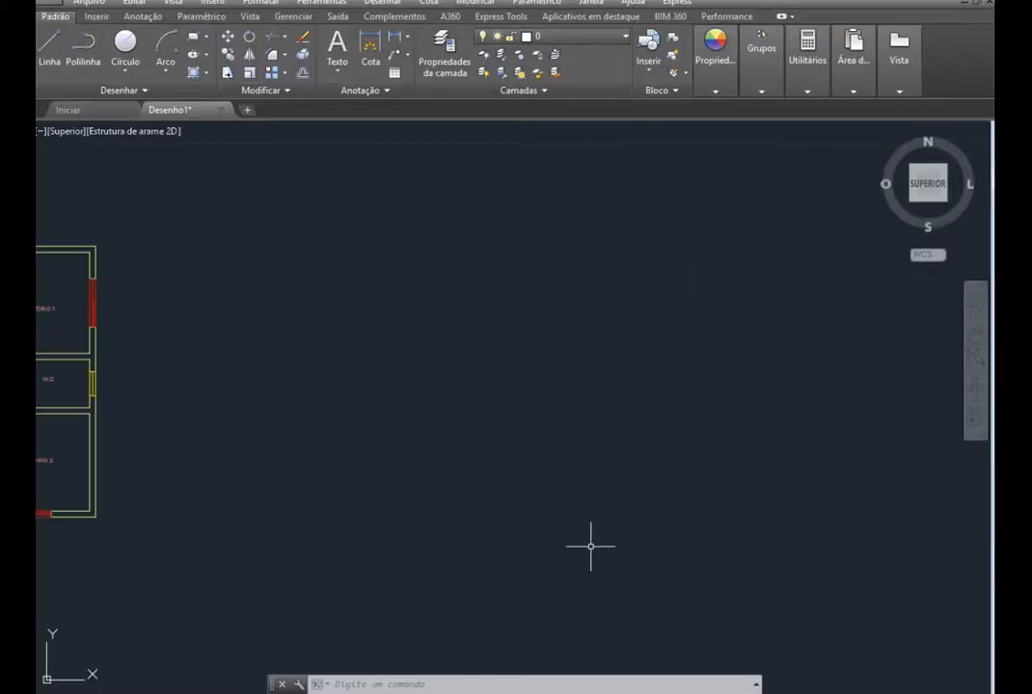
pyautogui.click(49, 44)
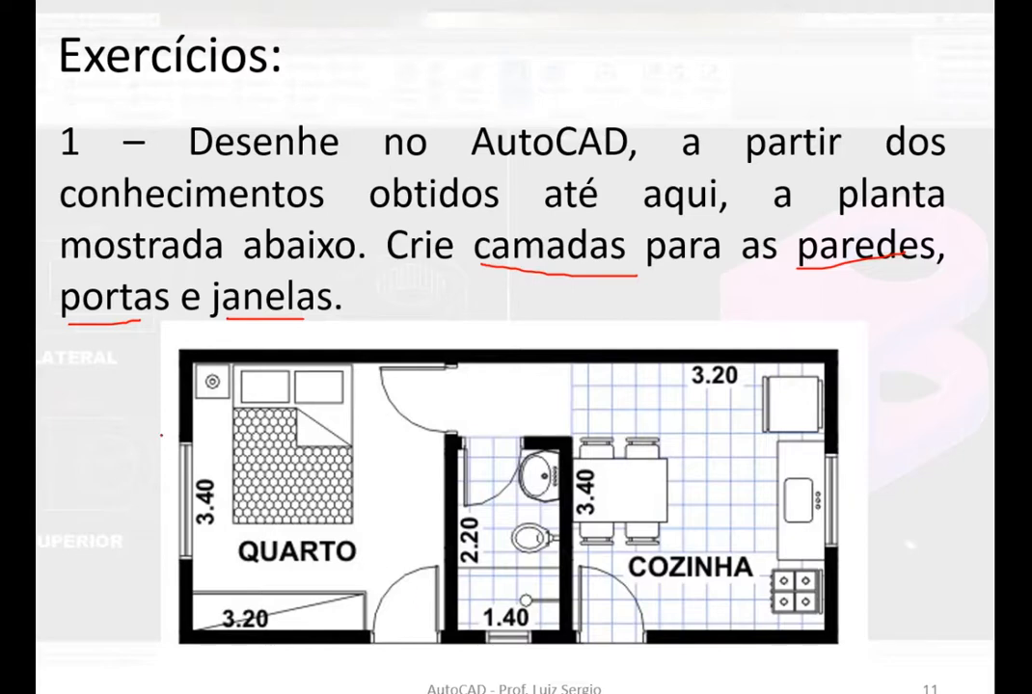
# Switch to the exercise slide, clear the ink, and trace the plan's inner west wall and its interior widths along the south wall
pyautogui.moveTo(172, 352); pyautogui.dragTo(161, 641)
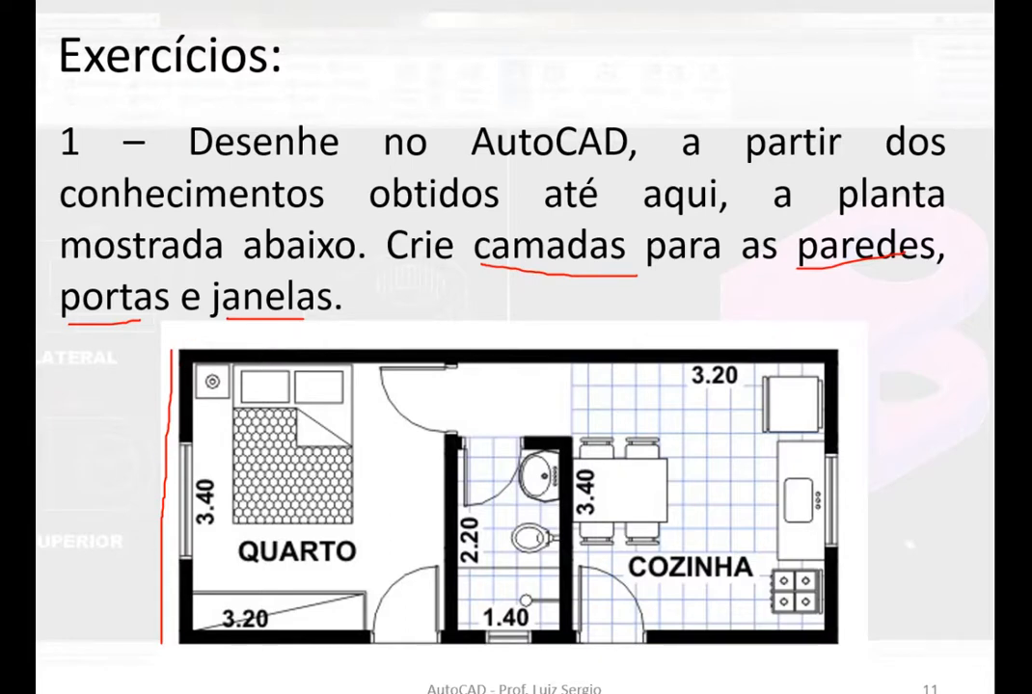
pyautogui.click(58, 675)
pyautogui.click(91, 665)
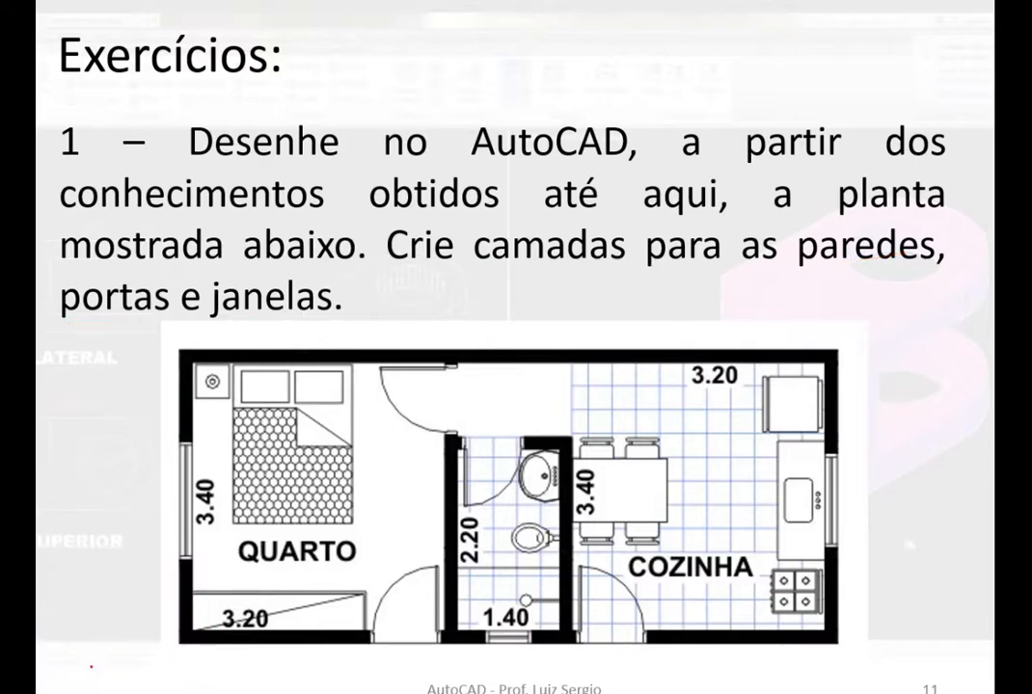
pyautogui.moveTo(198, 373); pyautogui.dragTo(197, 627)
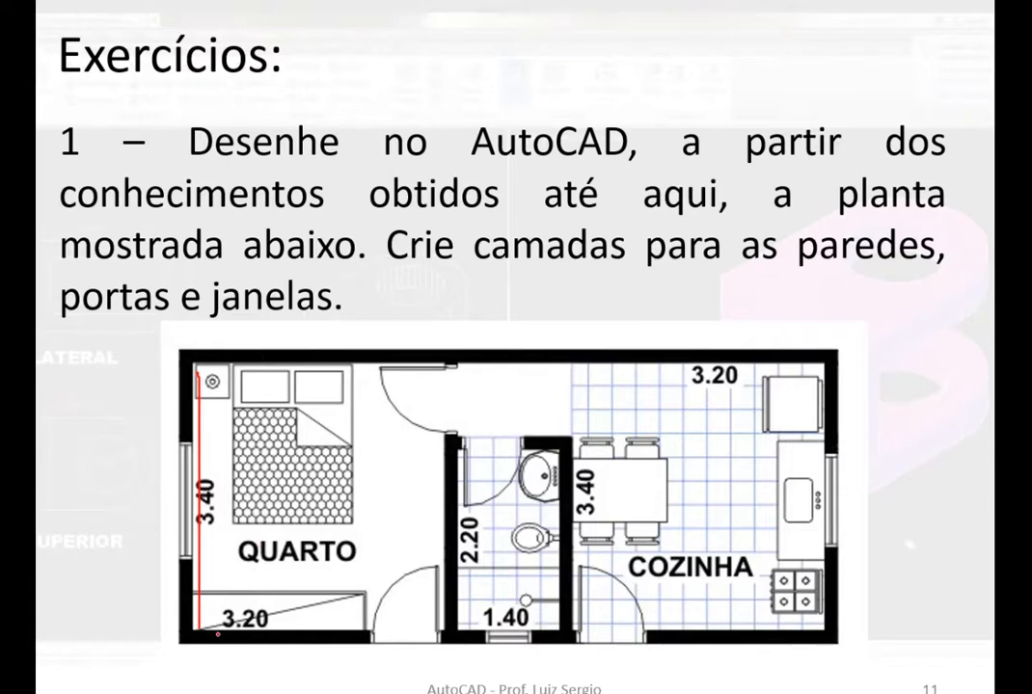
pyautogui.moveTo(204, 615)
pyautogui.mouseDown()
pyautogui.moveTo(434, 637)
pyautogui.moveTo(528, 622)
pyautogui.moveTo(815, 625)
pyautogui.mouseUp()
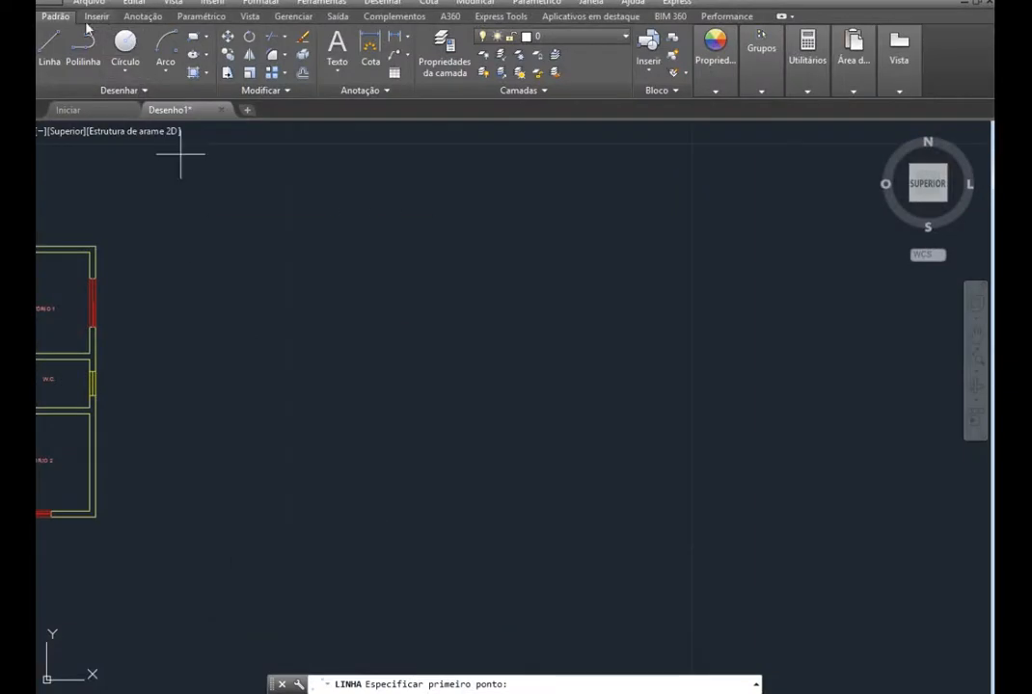
# Switch back to AutoCAD and draw the new plan's upper outer wall line horizontally, 8.1 long
pyautogui.press('Return')
pyautogui.click(267, 273)
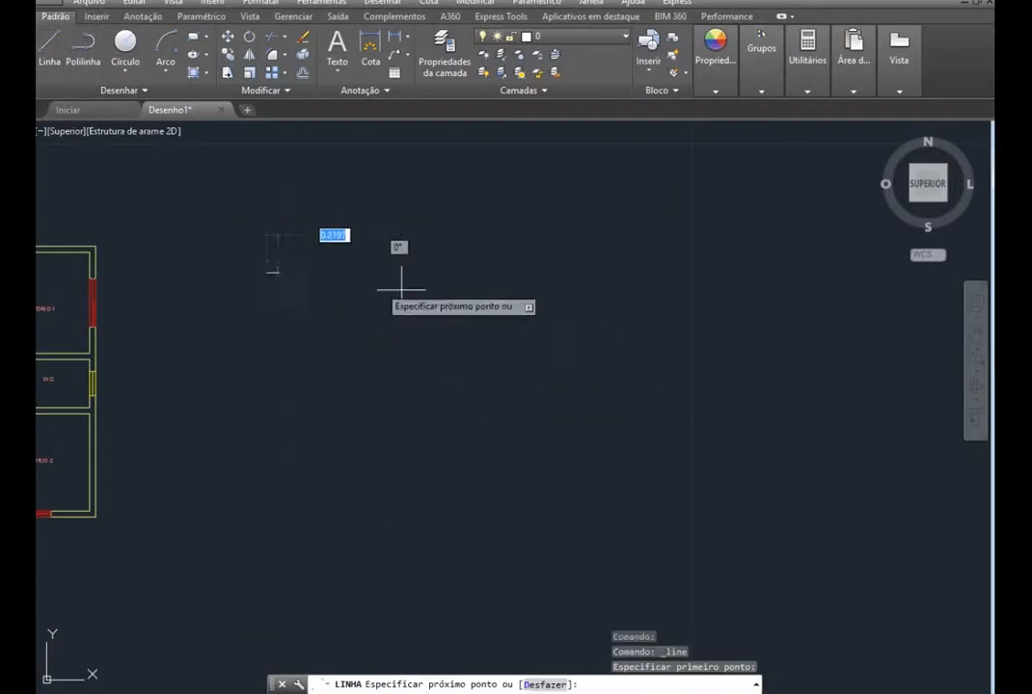
pyautogui.write('8.1')
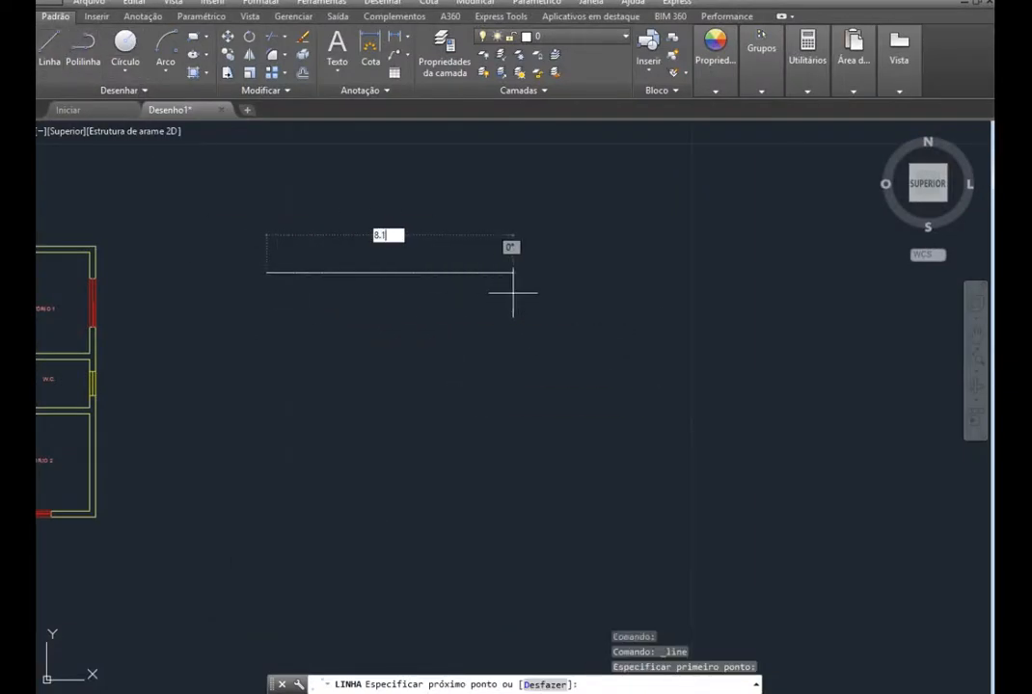
pyautogui.press('Return')
# Check the exercise slide, then complete the rectangular outline with a 3.7 vertical side, an 8.1 lower side and a closing line to the start point
pyautogui.hotkey('alt', 'Tab')
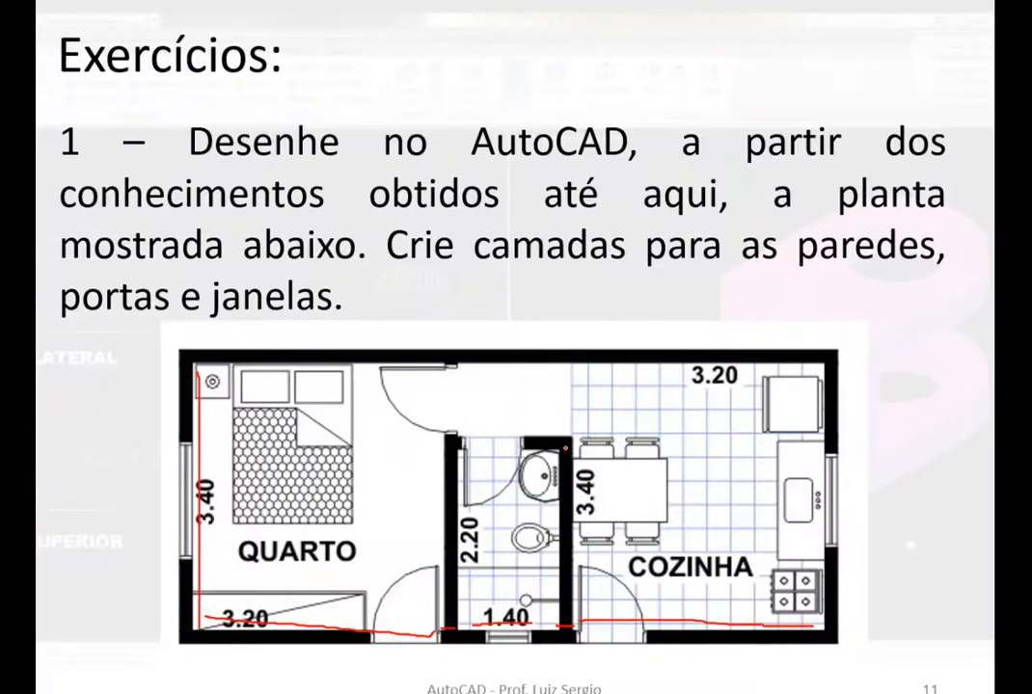
pyautogui.hotkey('alt', 'Tab')
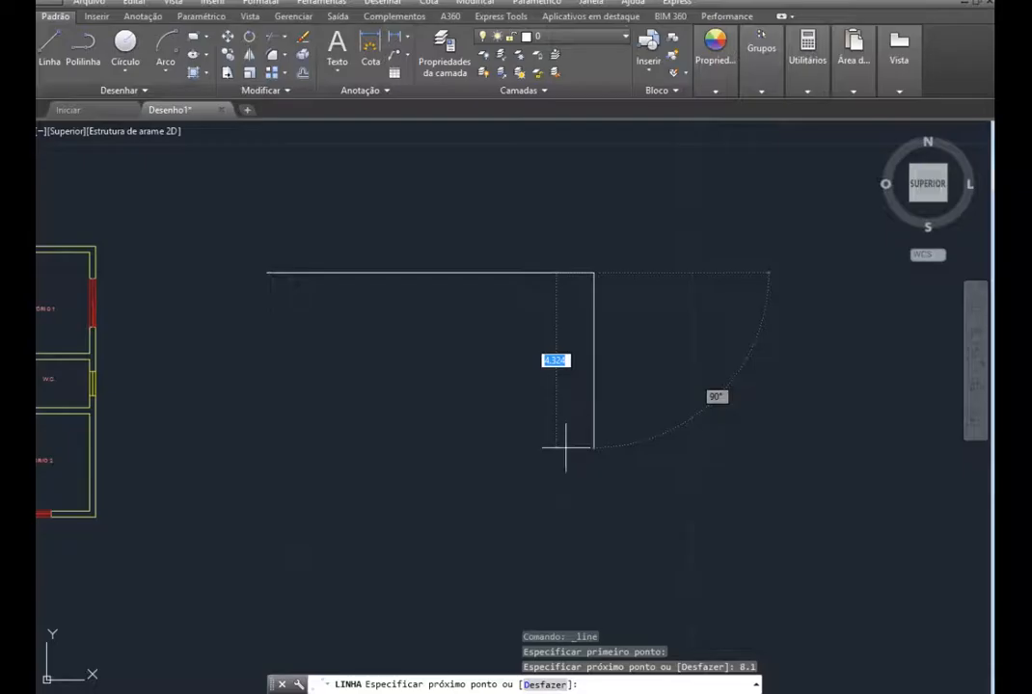
pyautogui.write('3.7')
pyautogui.press('Return')
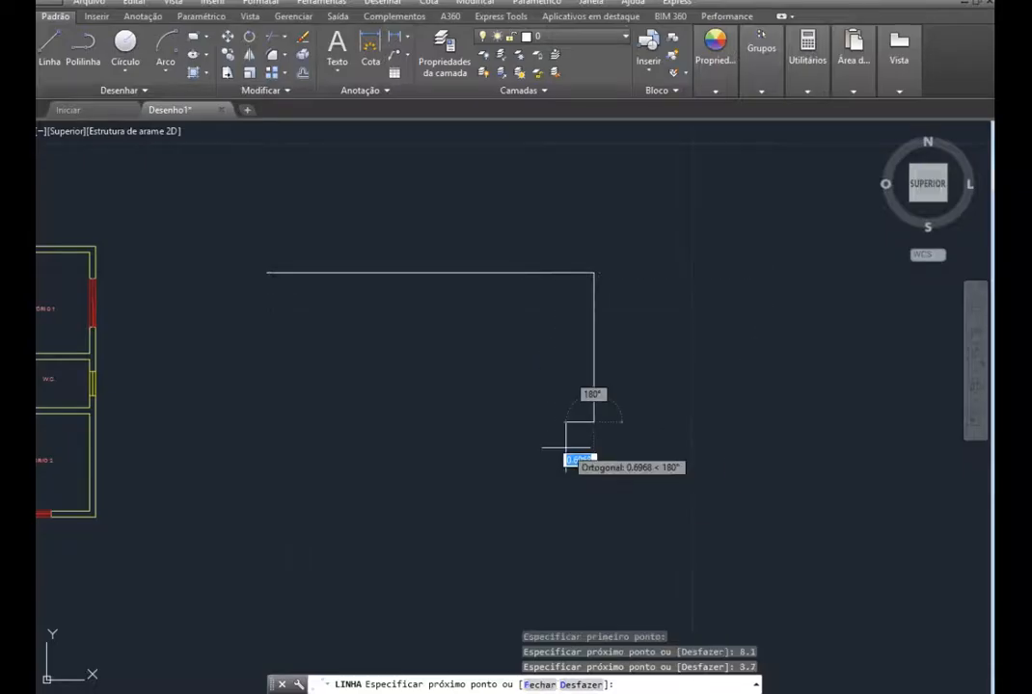
pyautogui.write('8')
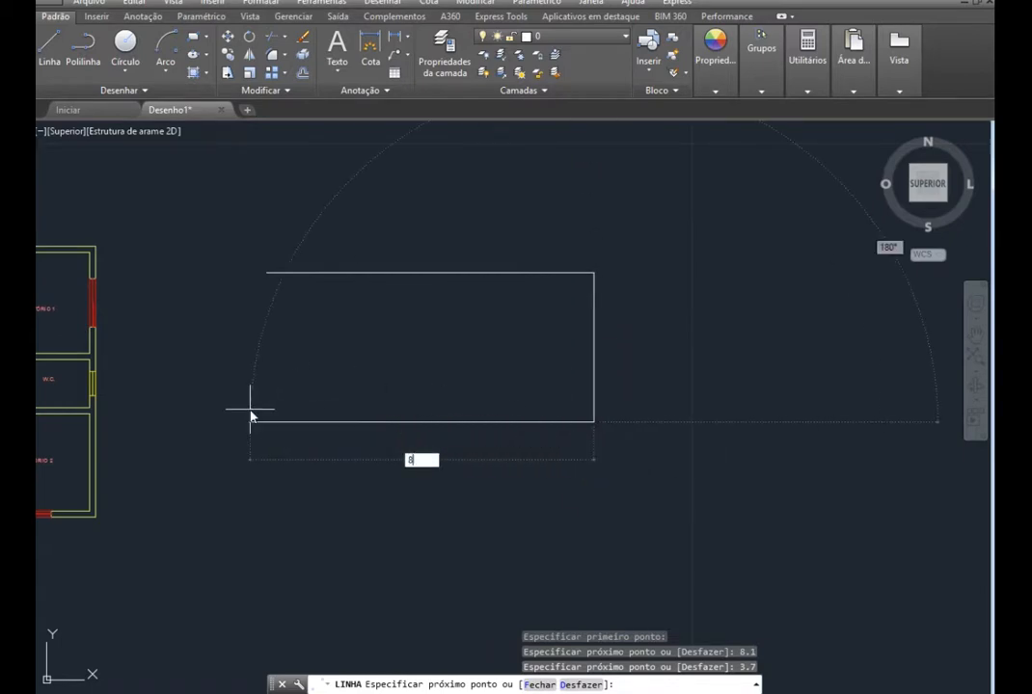
pyautogui.write('.1')
pyautogui.press('Return')
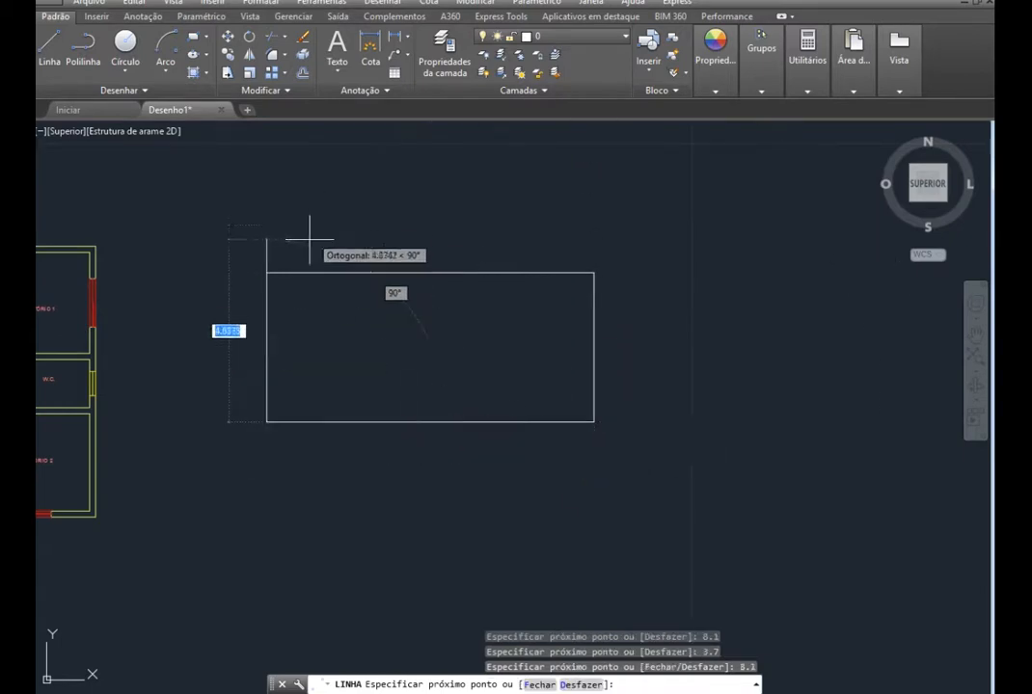
pyautogui.click(266, 273)
pyautogui.press('Escape')
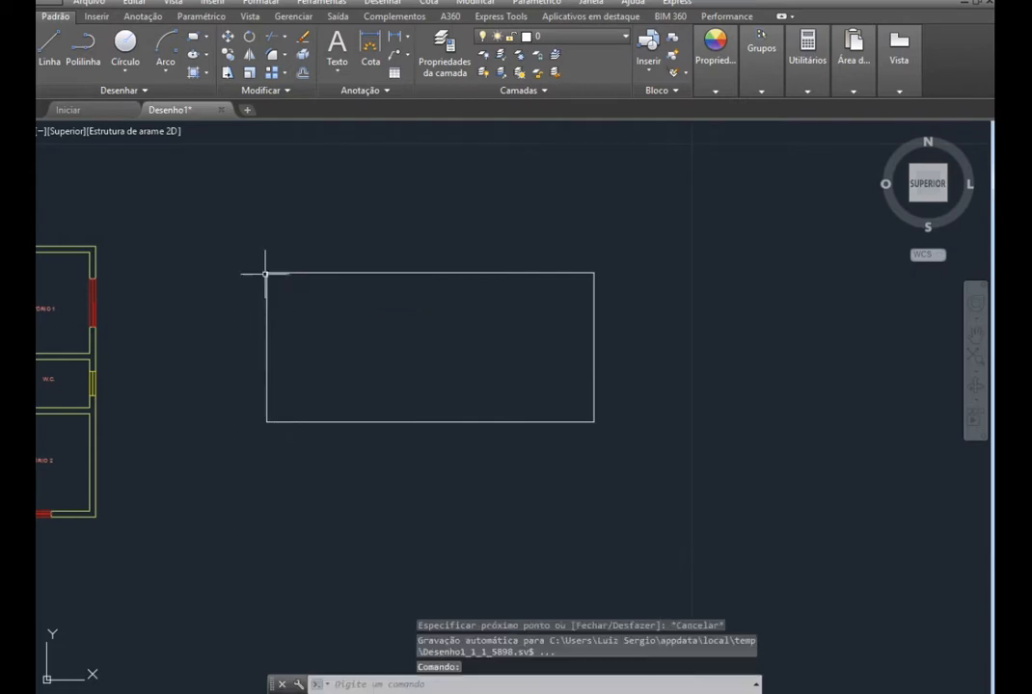
# Offset the four outline lines inward by 0.15 to form the outer wall thickness
pyautogui.click(302, 75)
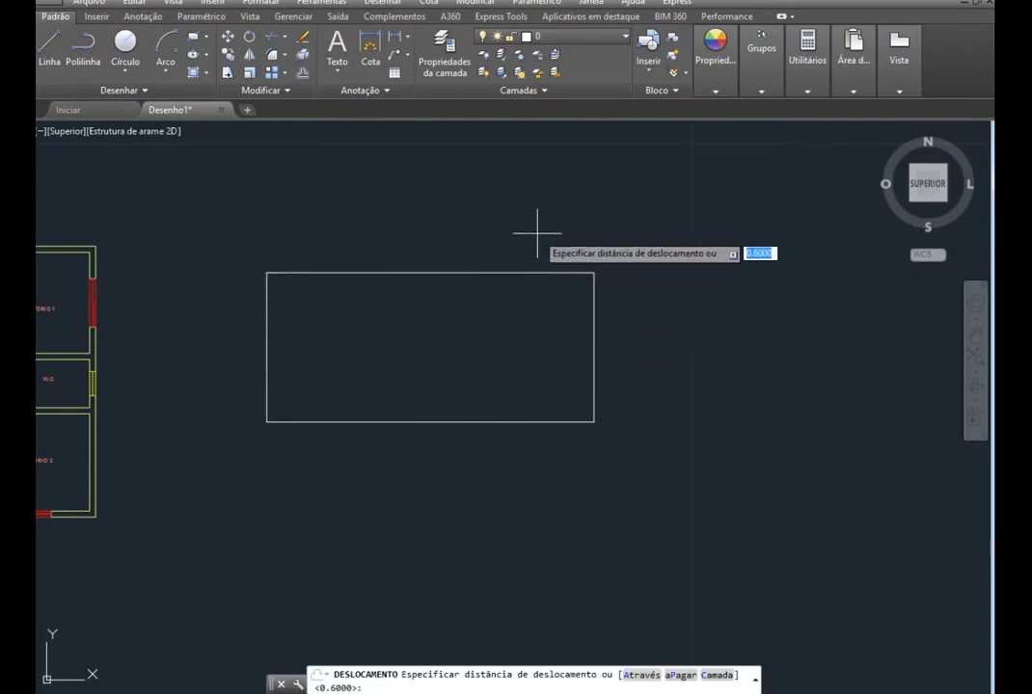
pyautogui.press('BackSpace')
pyautogui.write('.15')
pyautogui.press('Return')
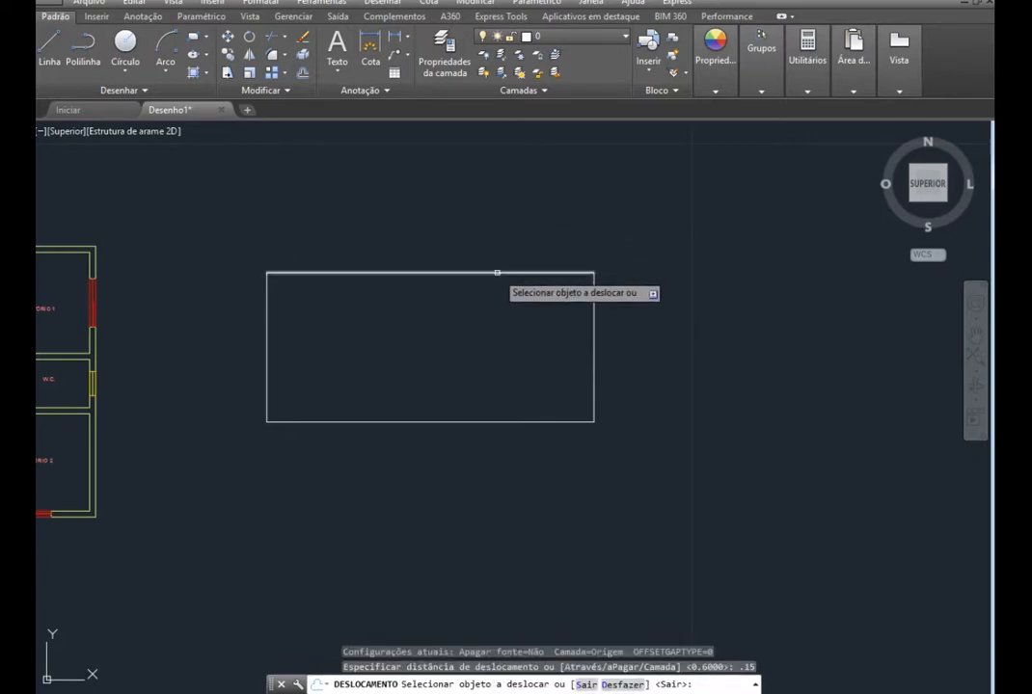
pyautogui.click(497, 273)
pyautogui.click(581, 323)
pyautogui.click(593, 323)
pyautogui.click(581, 322)
pyautogui.click(405, 422)
pyautogui.click(409, 397)
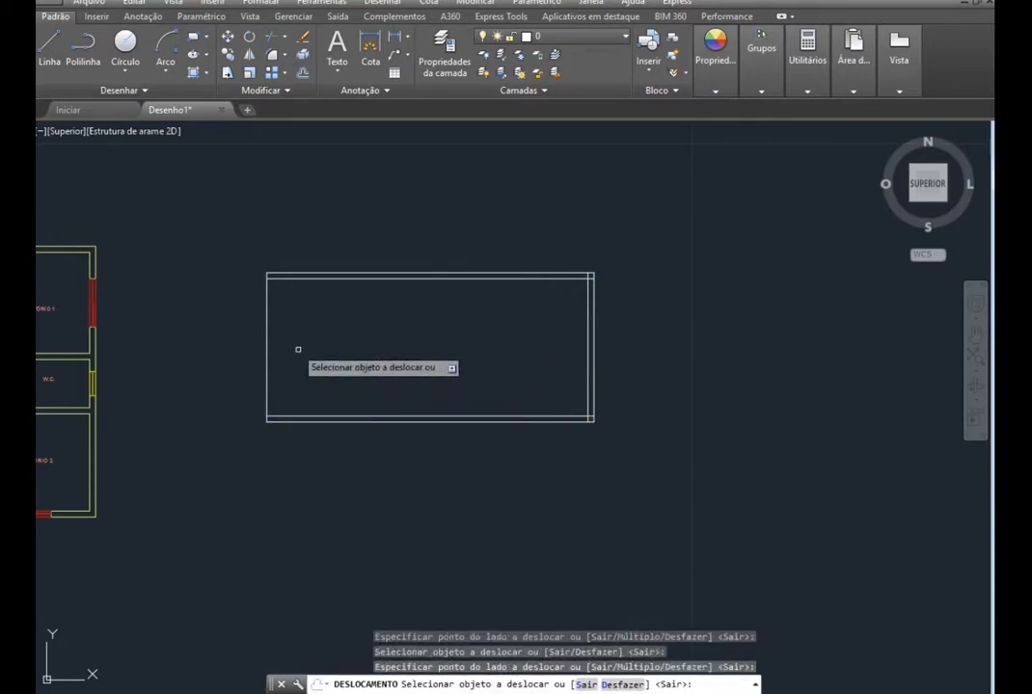
pyautogui.click(268, 323)
pyautogui.click(284, 333)
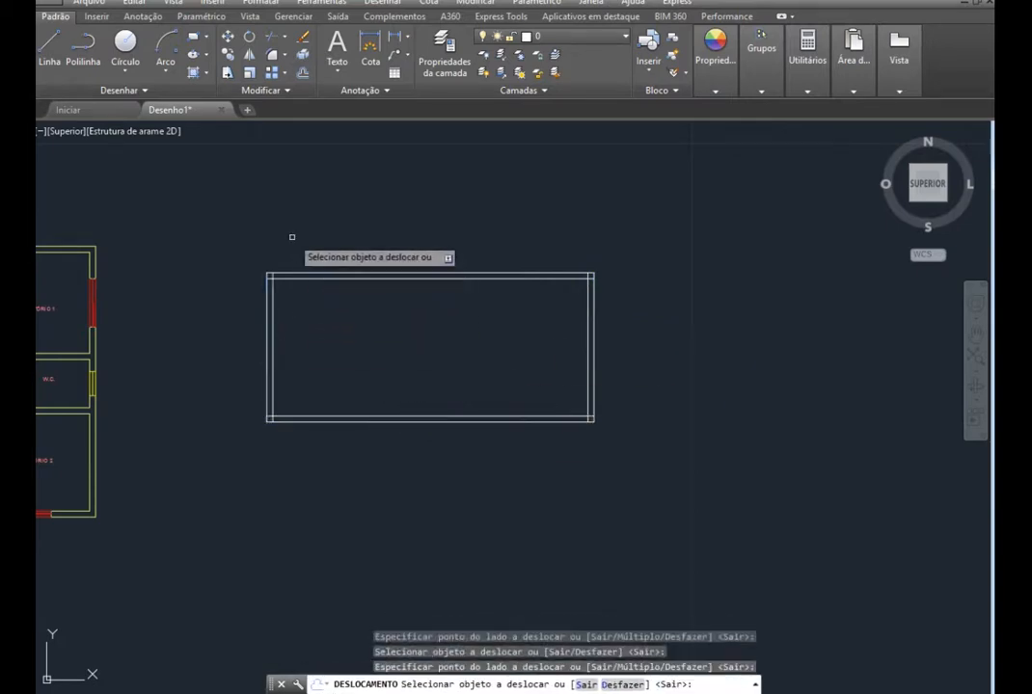
pyautogui.press('Escape')
# Trim the overlapping inner wall lines at the upper and lower west corners of the outline
pyautogui.scroll(3, 303, 294)
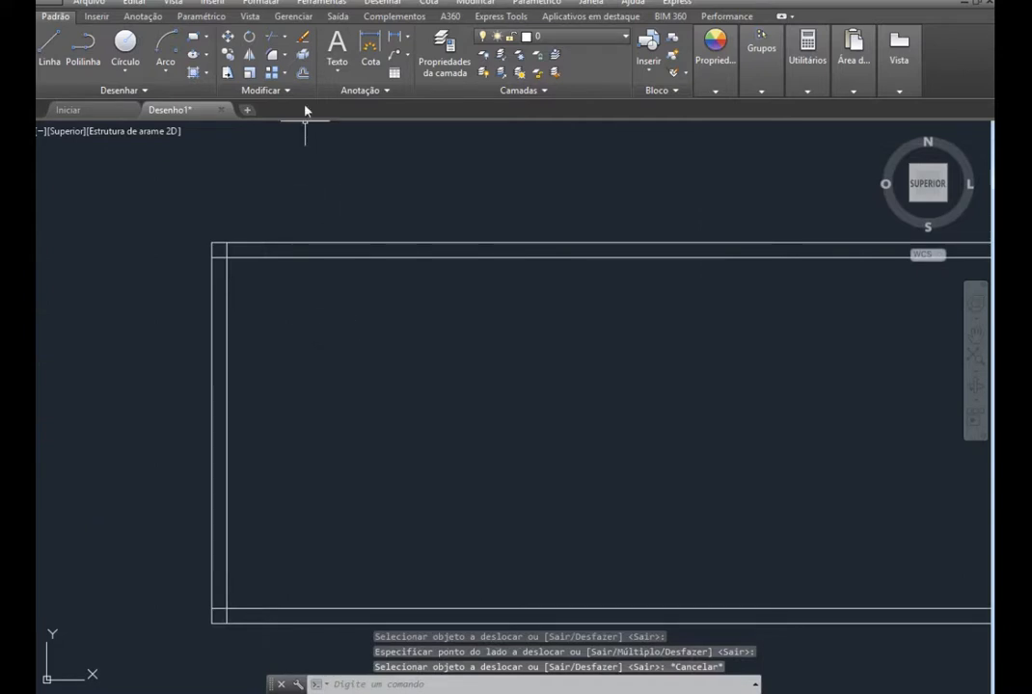
pyautogui.click(272, 37)
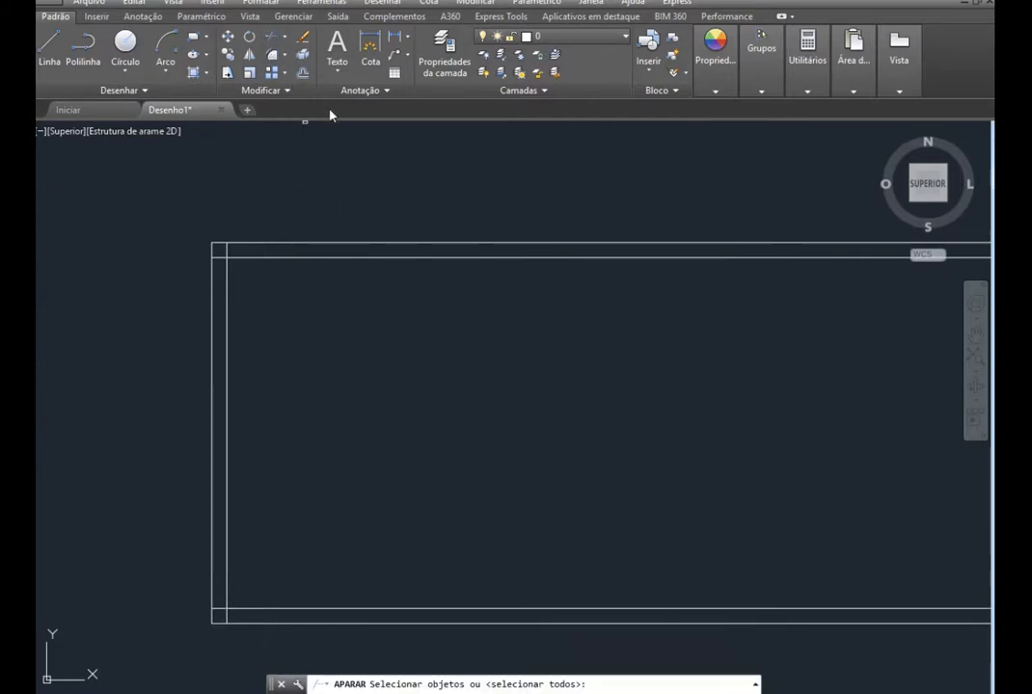
pyautogui.click(227, 248)
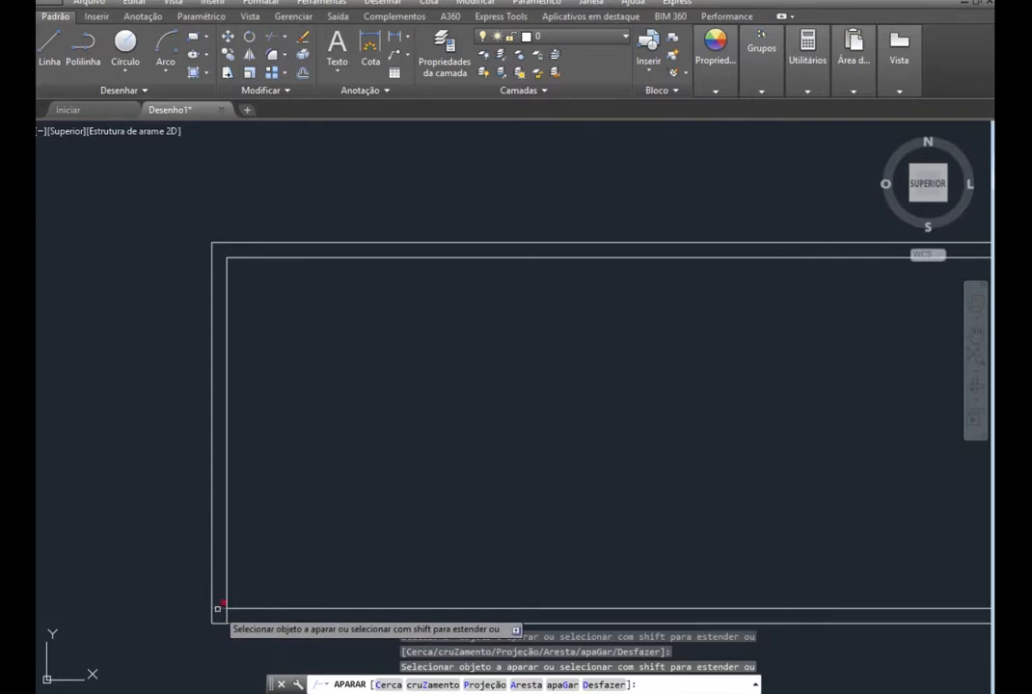
pyautogui.click(205, 614)
pyautogui.scroll(-2, 203, 614)
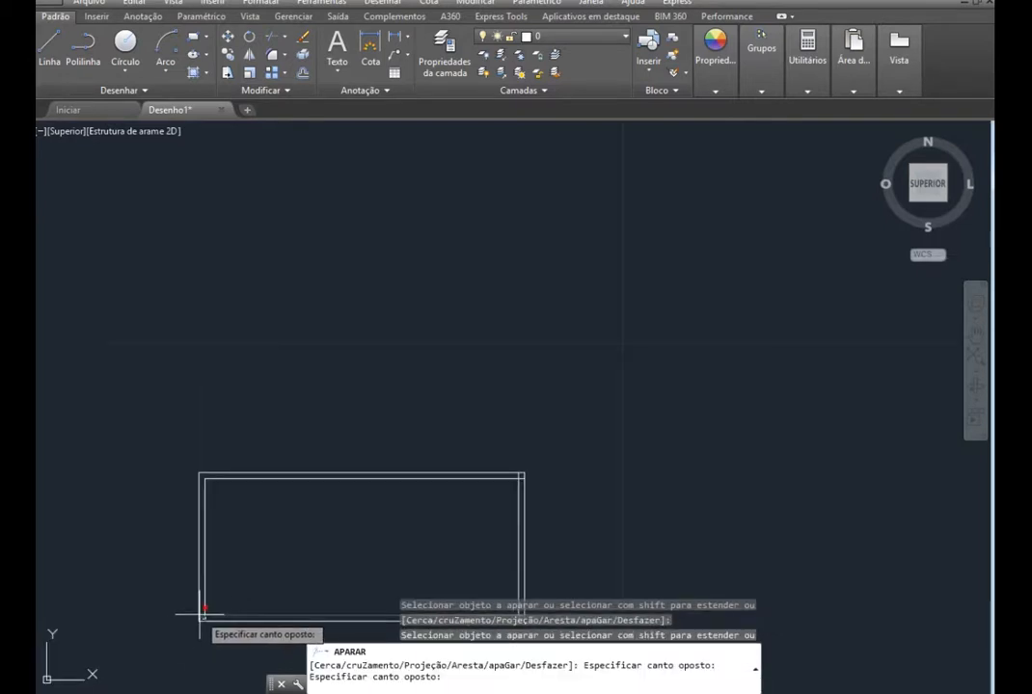
pyautogui.scroll(7, 207, 614)
pyautogui.click(205, 618)
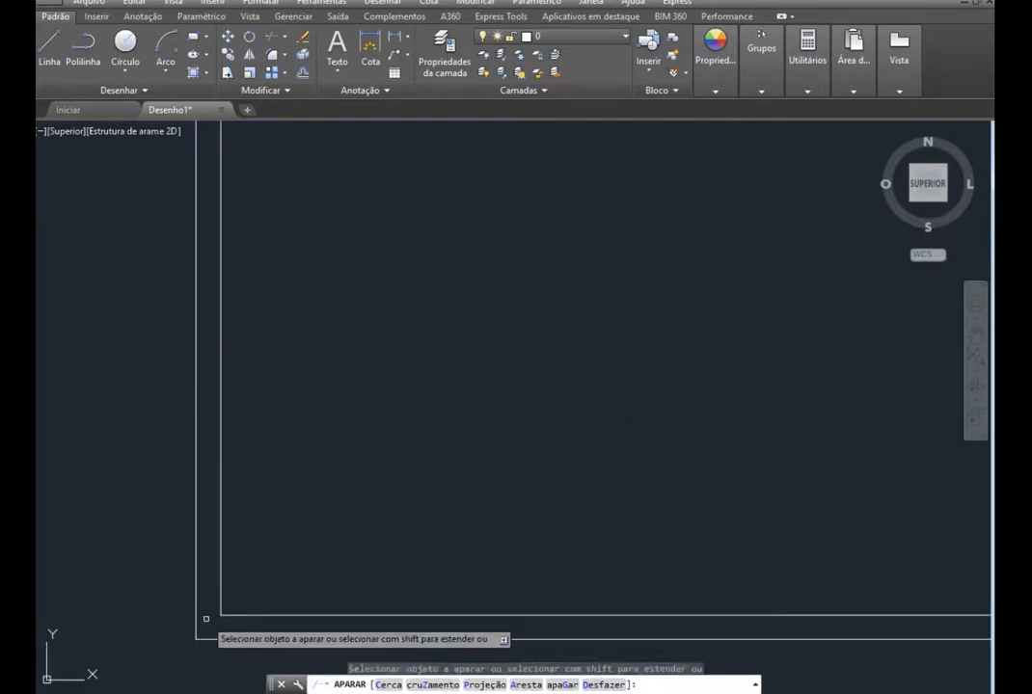
# Trim the overlapping inner wall lines at the lower and upper east corners of the outline and end the command
pyautogui.scroll(-3, 205, 619)
pyautogui.scroll(-4, 522, 483)
pyautogui.scroll(8, 519, 486)
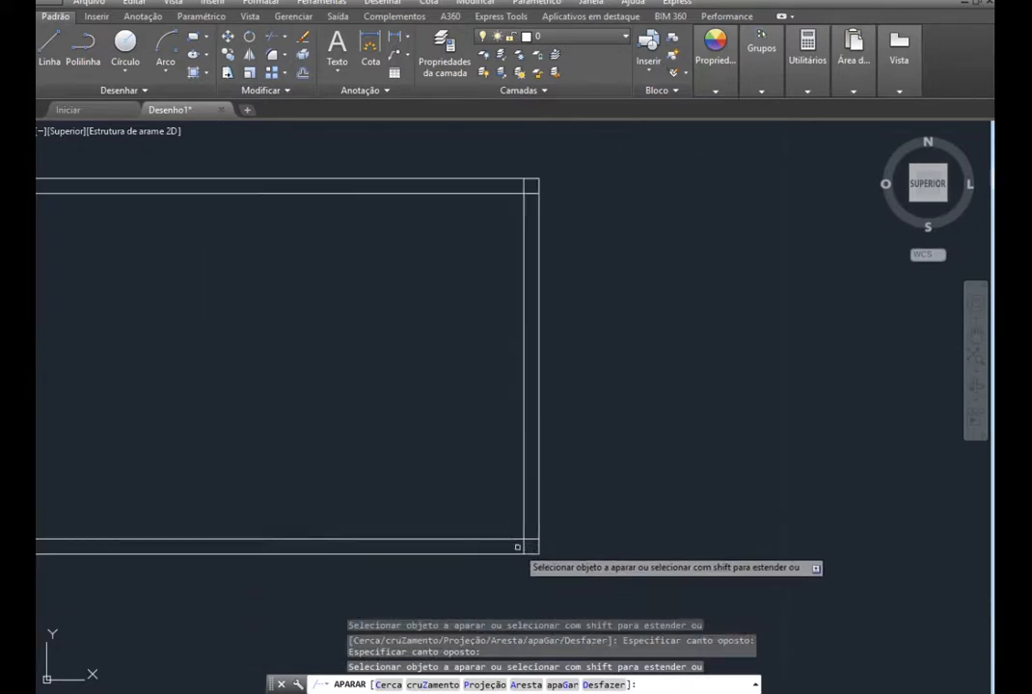
pyautogui.scroll(-4, 531, 546)
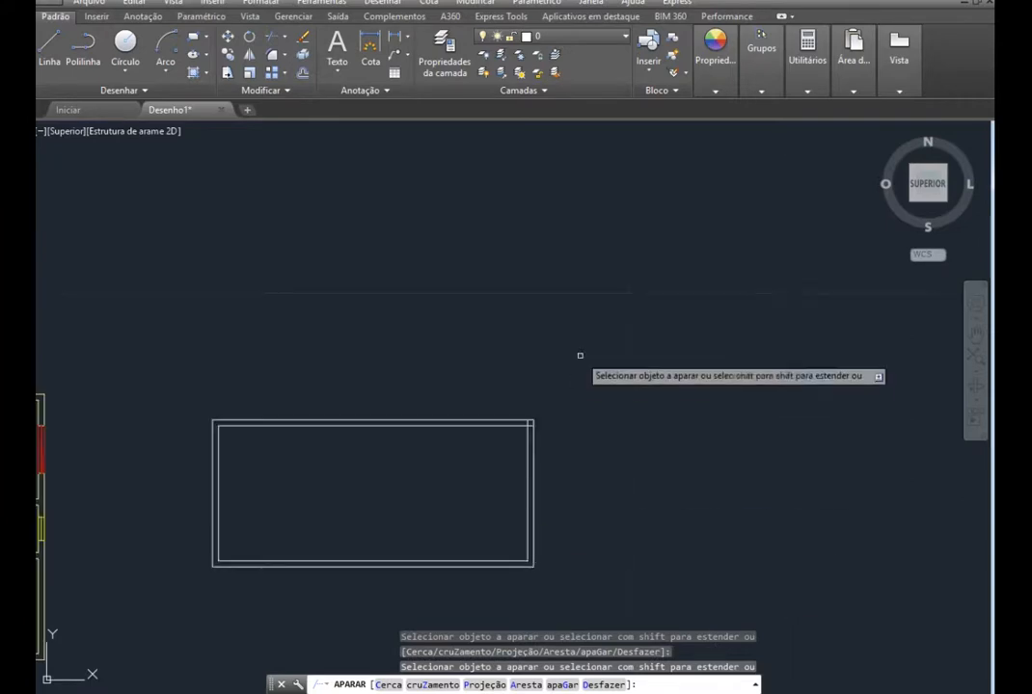
pyautogui.scroll(6, 531, 424)
pyautogui.scroll(-7, 579, 415)
pyautogui.press('Escape')
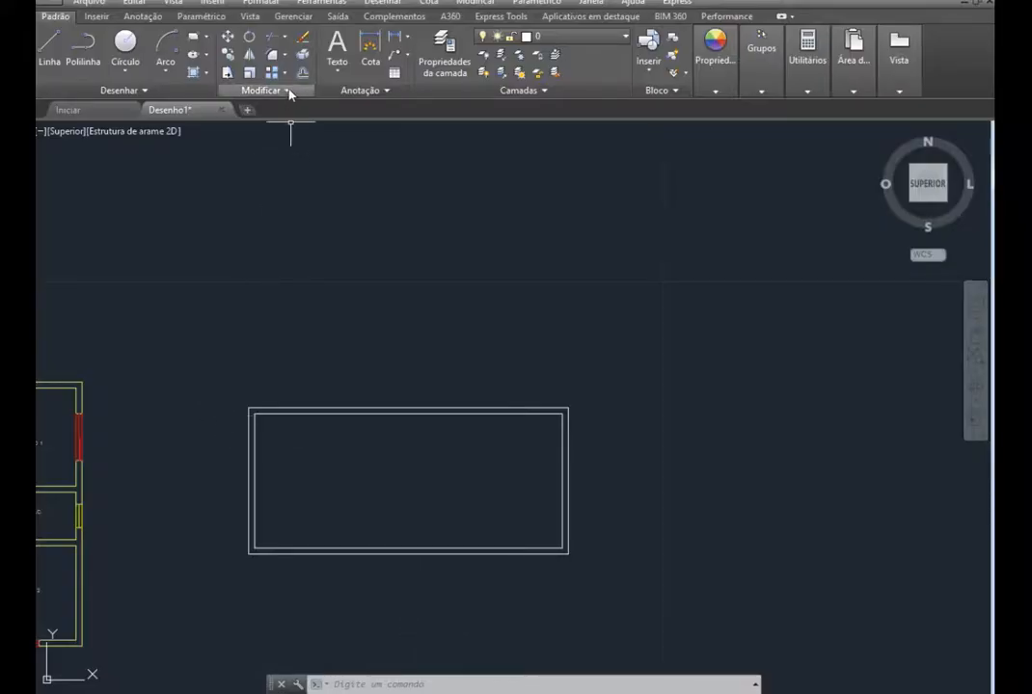
# Offset the west and east inner wall lines 3.2 toward the middle of the plan
pyautogui.click(301, 73)
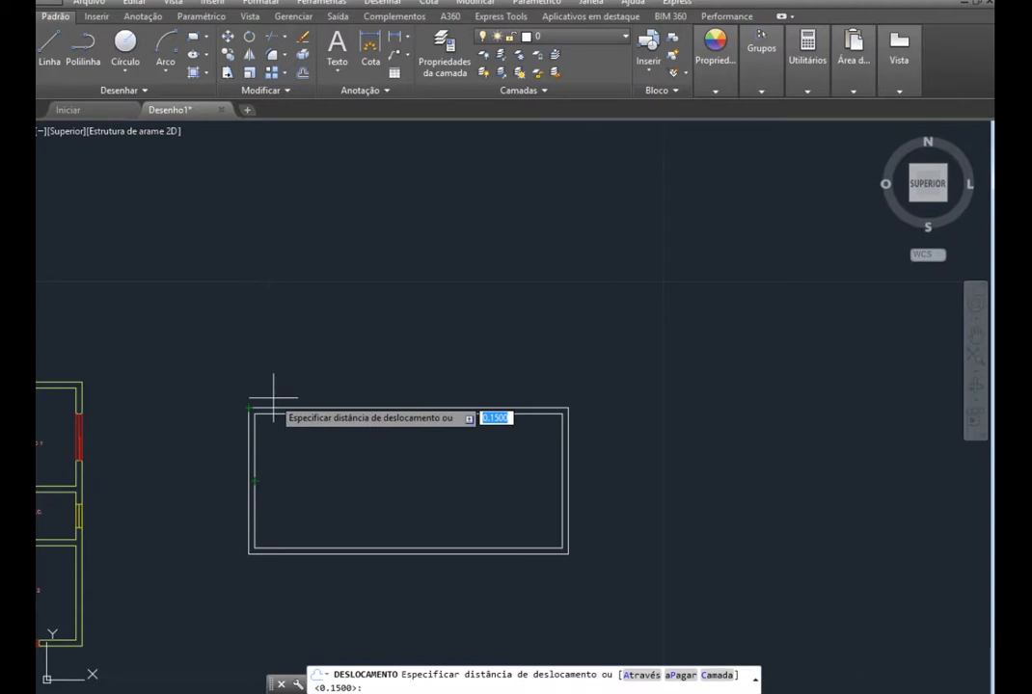
pyautogui.write('3')
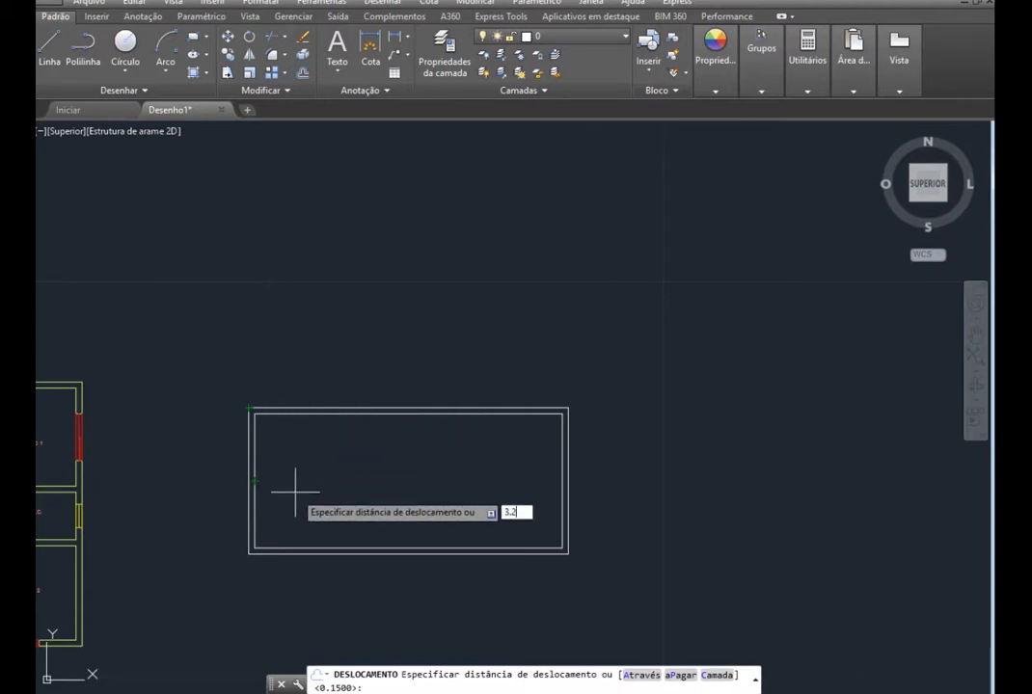
pyautogui.write('.2')
pyautogui.press('Return')
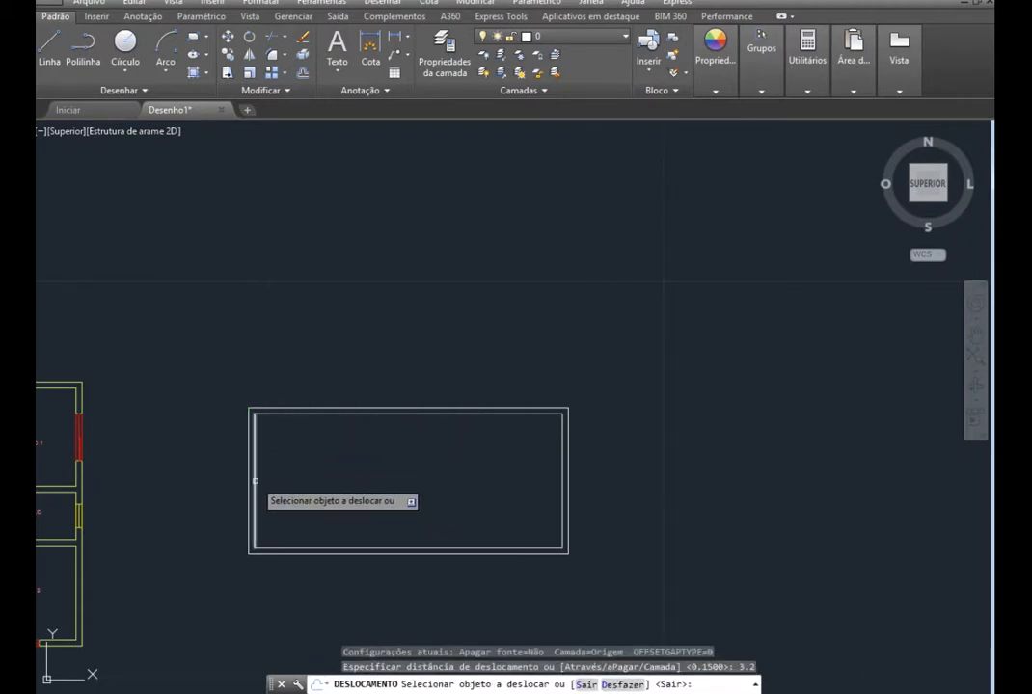
pyautogui.click(256, 480)
pyautogui.click(318, 491)
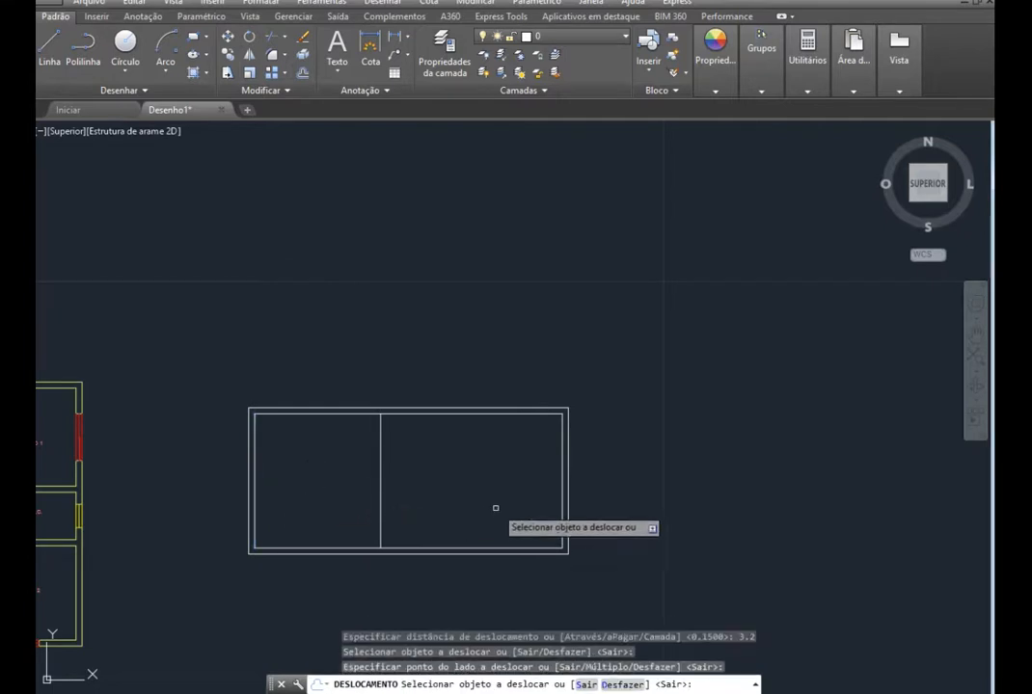
pyautogui.click(560, 479)
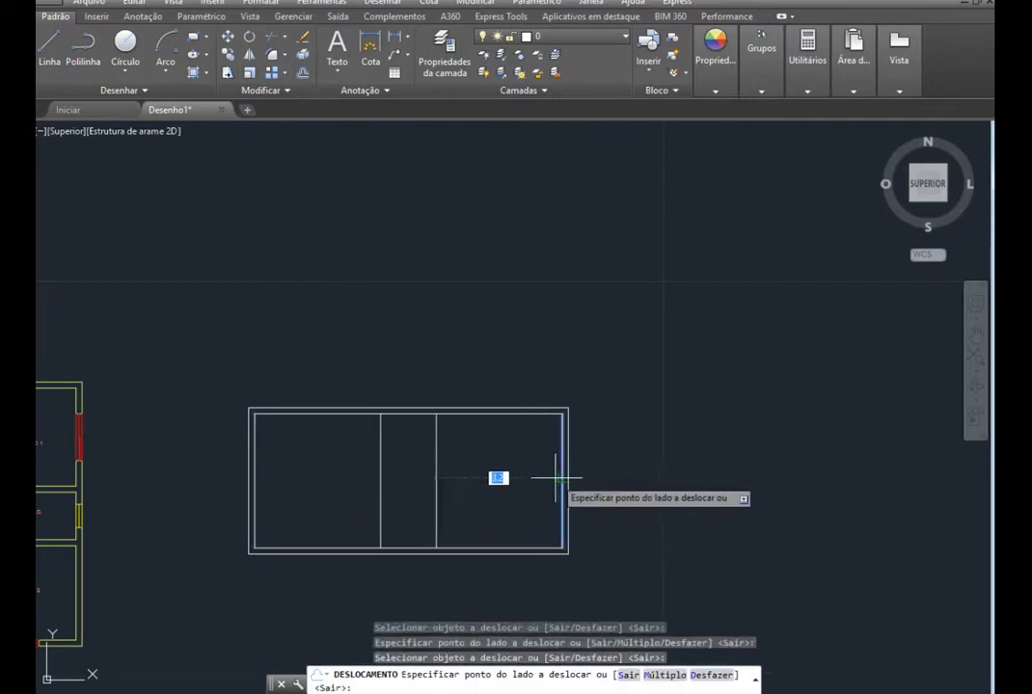
pyautogui.click(532, 478)
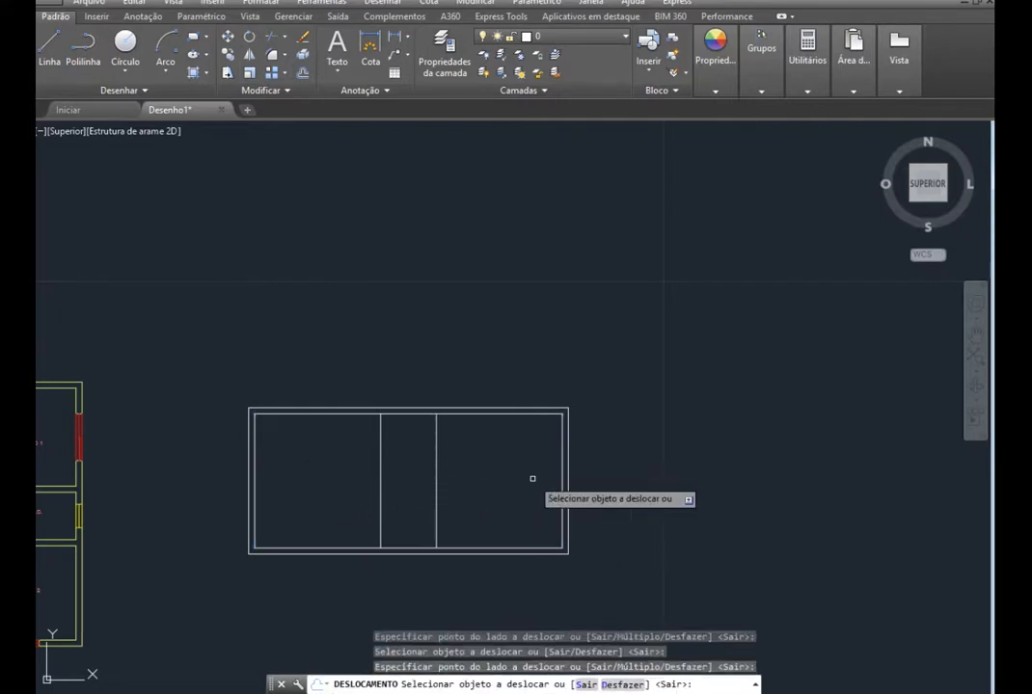
# Offset the two vertical partition lines 0.15 toward each other to give the partitions their thickness
pyautogui.scroll(4, 429, 487)
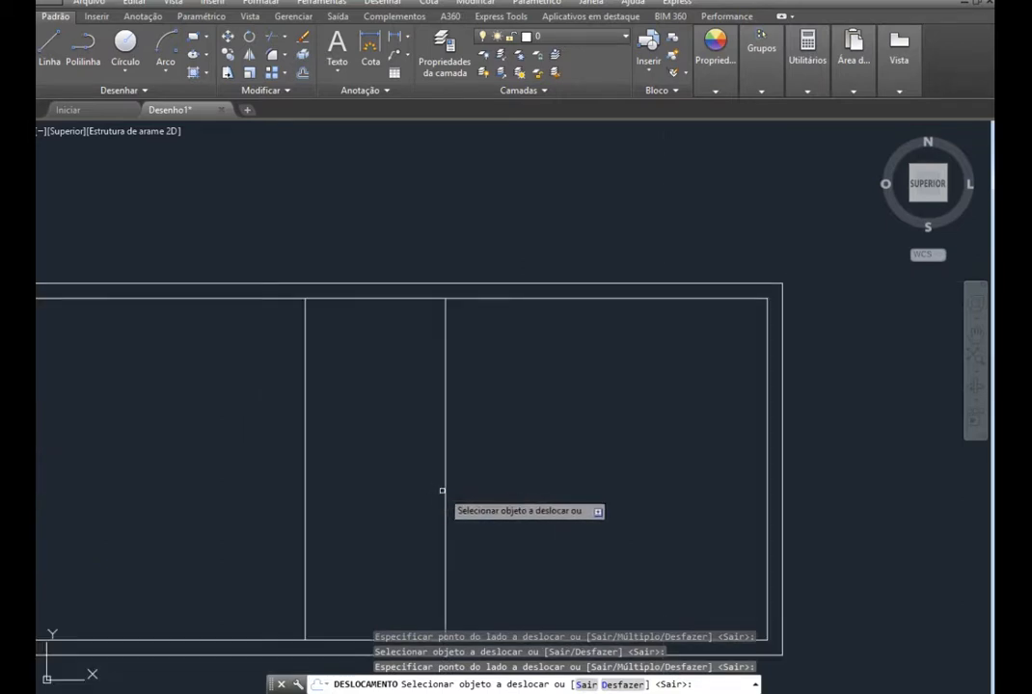
pyautogui.click(443, 490)
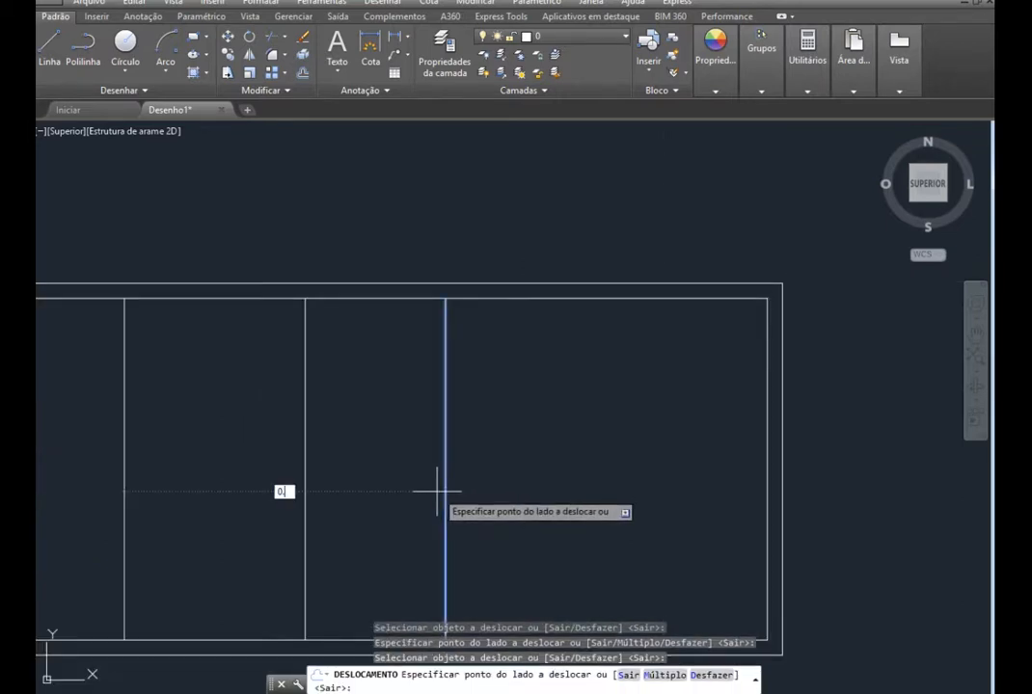
pyautogui.click(436, 495)
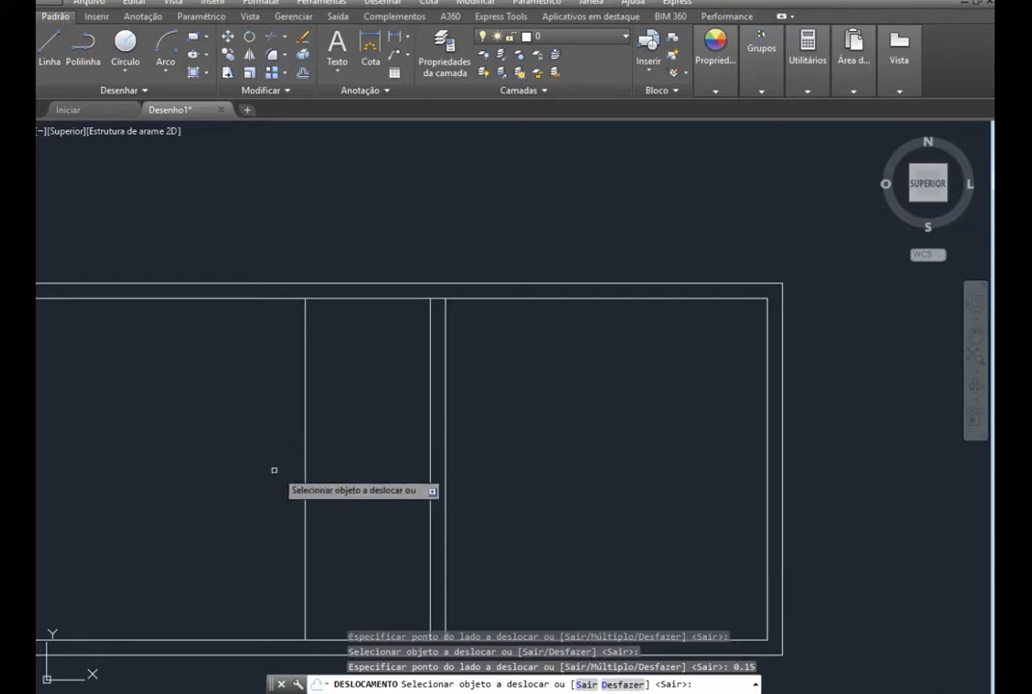
pyautogui.click(303, 471)
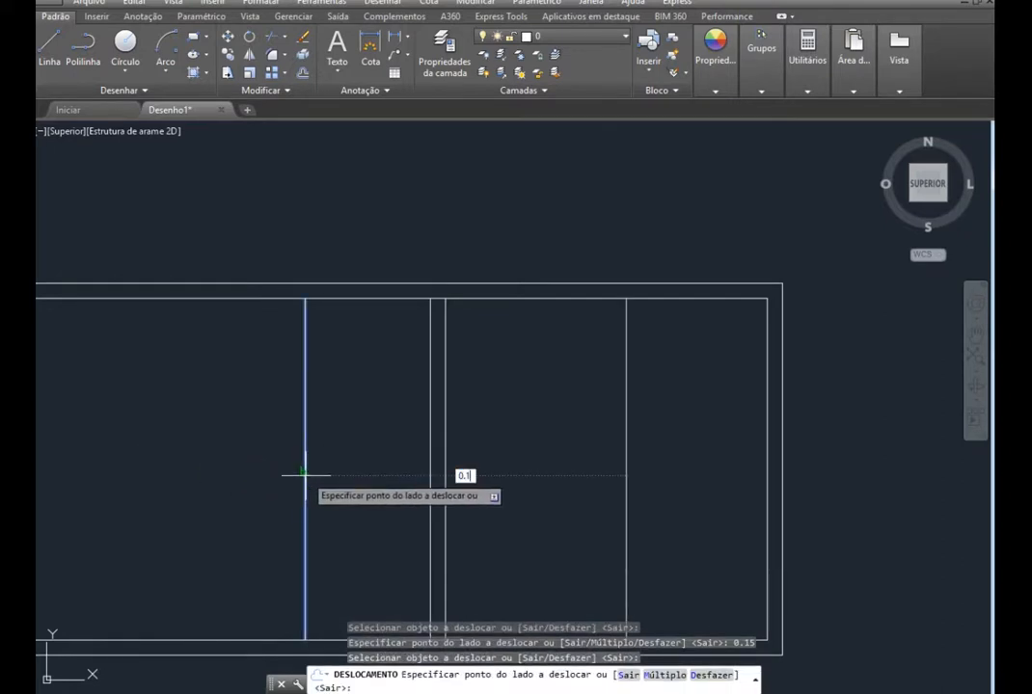
pyautogui.click(307, 476)
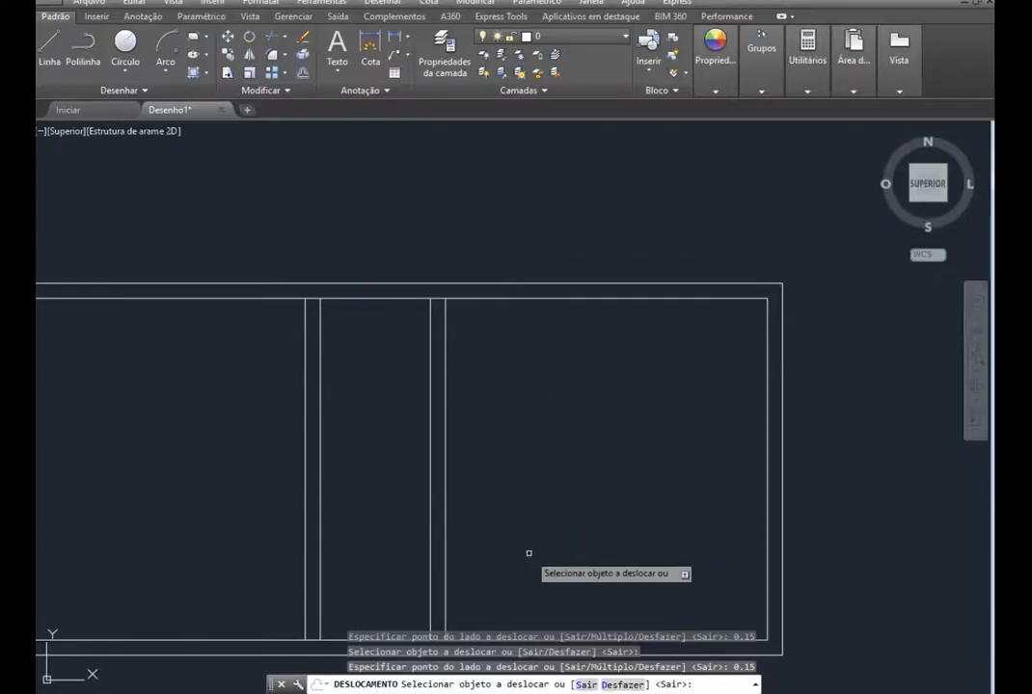
# Try to offset the lower inner wall line upward by 3.4
pyautogui.scroll(-2, 529, 554)
pyautogui.scroll(2, 504, 615)
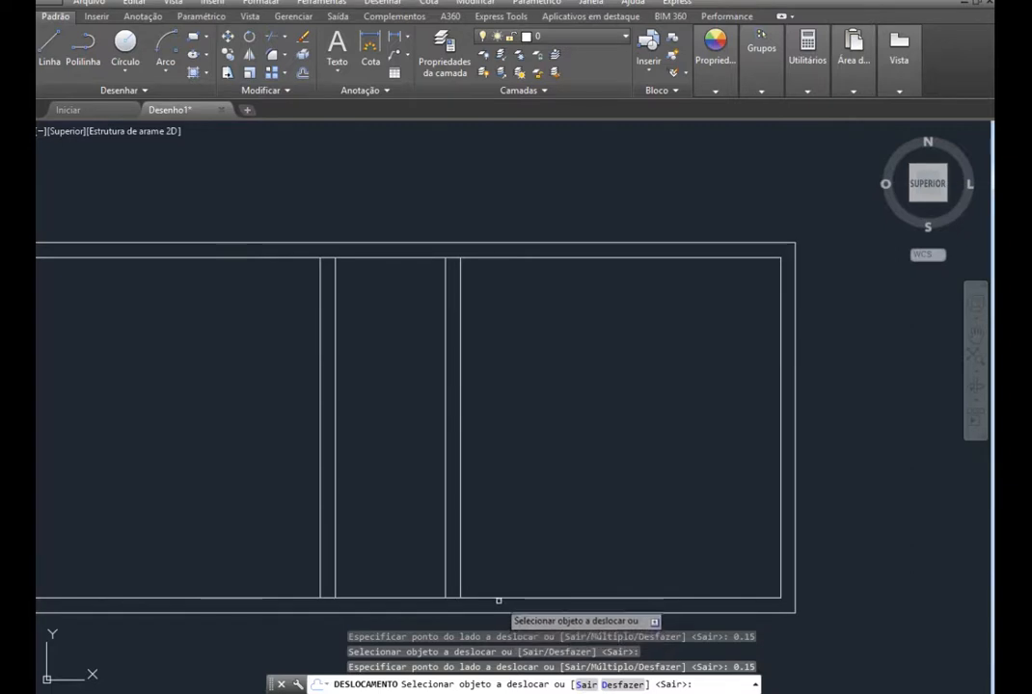
pyautogui.click(498, 599)
pyautogui.write('3.4')
pyautogui.press('Return')
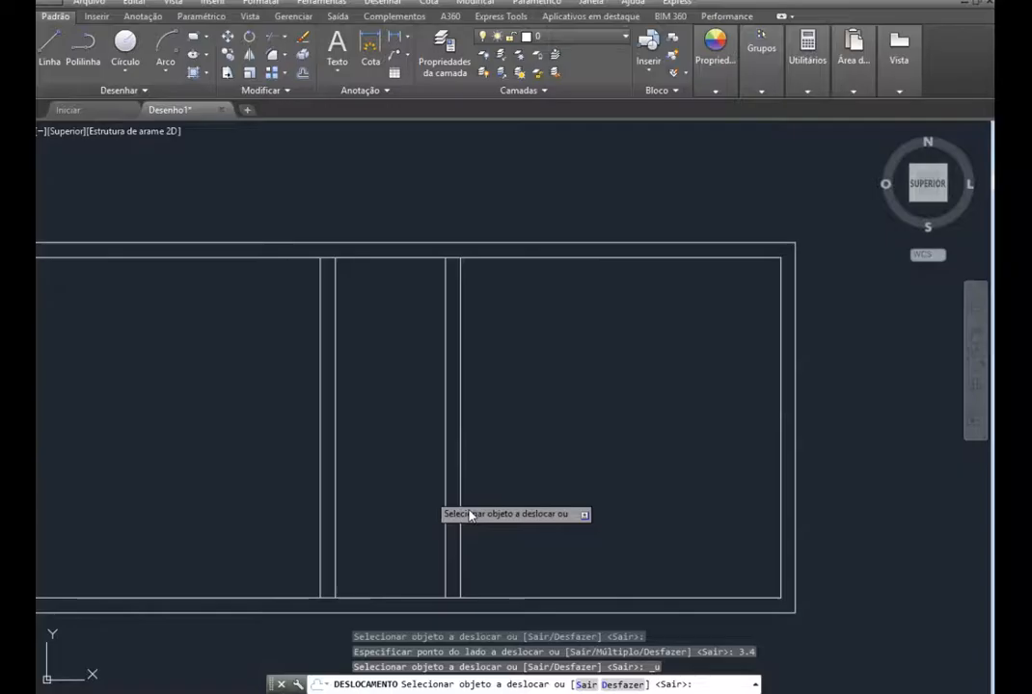
# Offset the lower inner wall line upward by 2.2 and end the command
pyautogui.click(499, 597)
pyautogui.write('2.2')
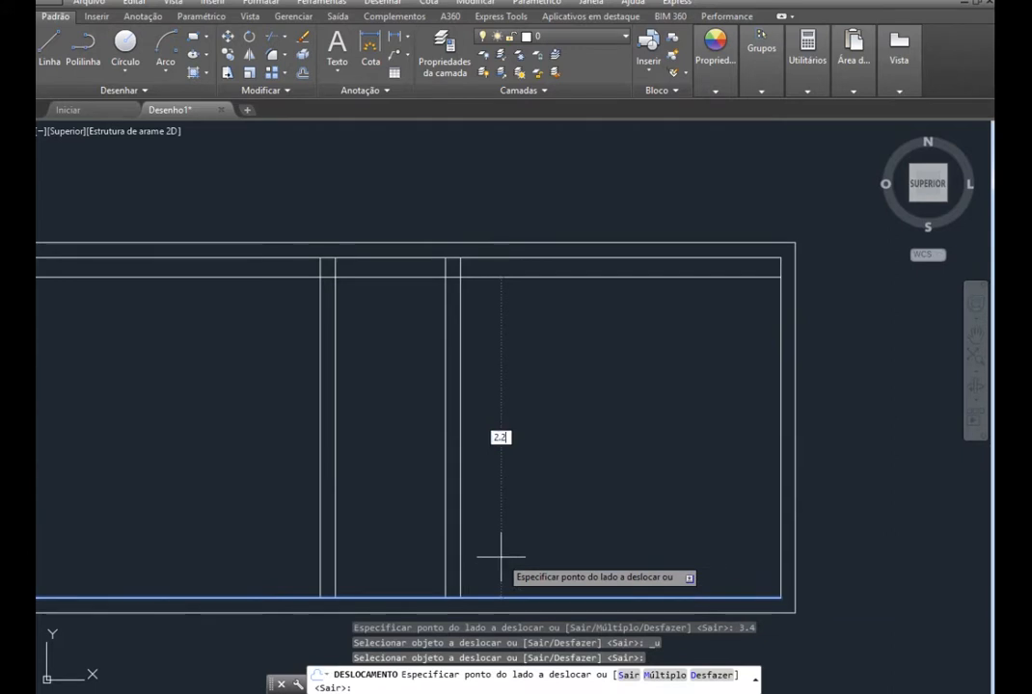
pyautogui.press('Return')
pyautogui.press('Escape')
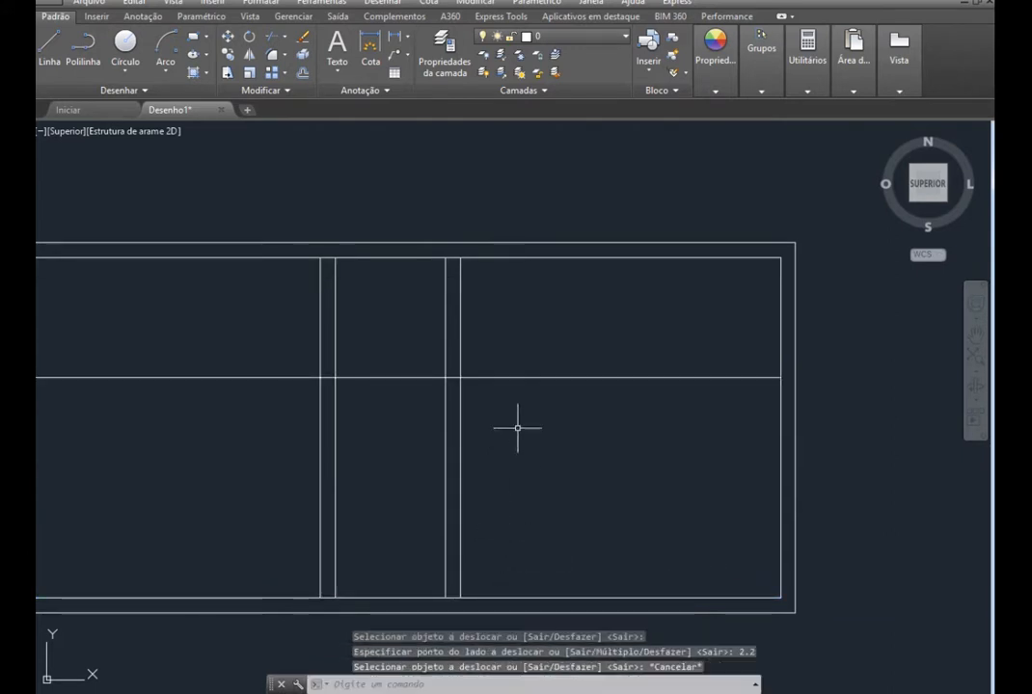
# Erase the upper inner wall line and undo the erasure
pyautogui.click(514, 258)
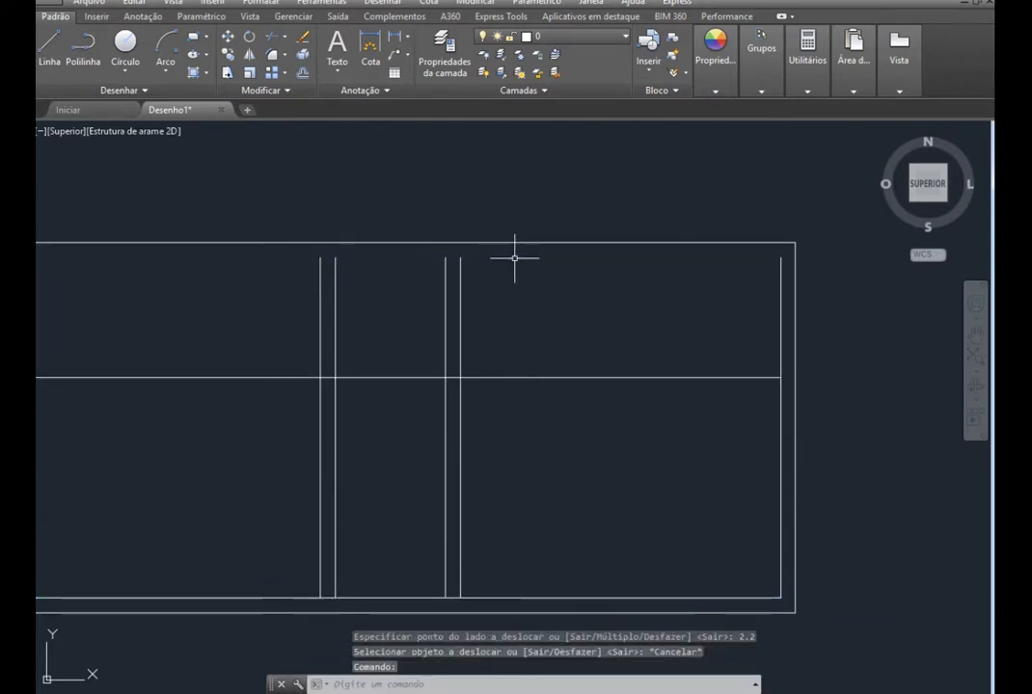
pyautogui.press('Delete')
pyautogui.hotkey('ctrl', 'z')
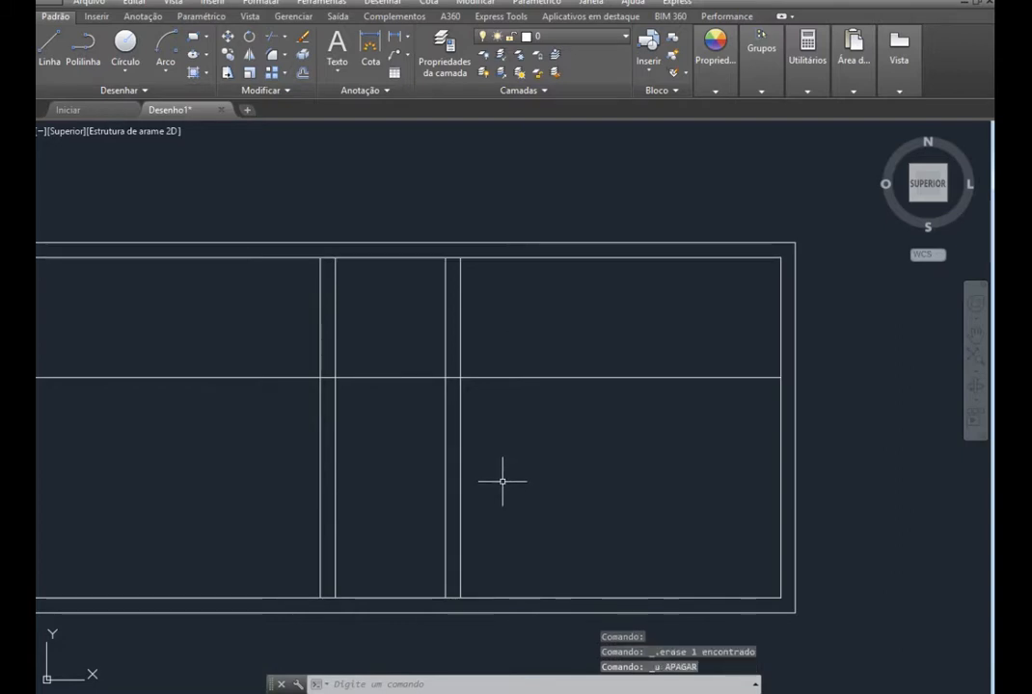
# Offset the horizontal partition line downward by 0.15 and end the command
pyautogui.click(300, 74)
pyautogui.write('0.15')
pyautogui.press('Return')
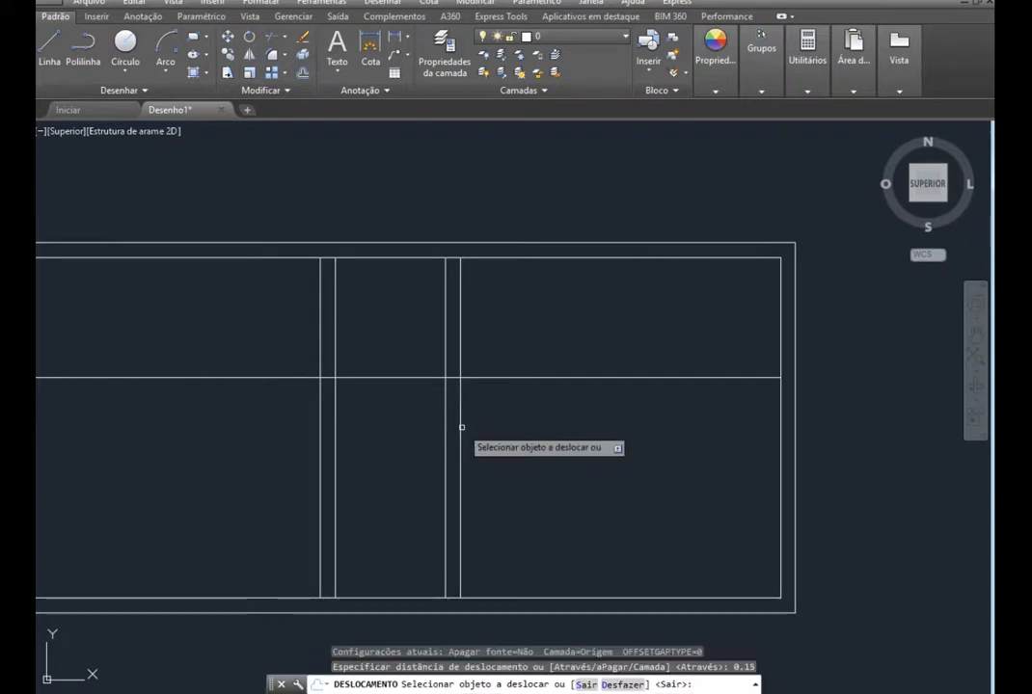
pyautogui.click(534, 379)
pyautogui.click(534, 403)
pyautogui.press('Escape')
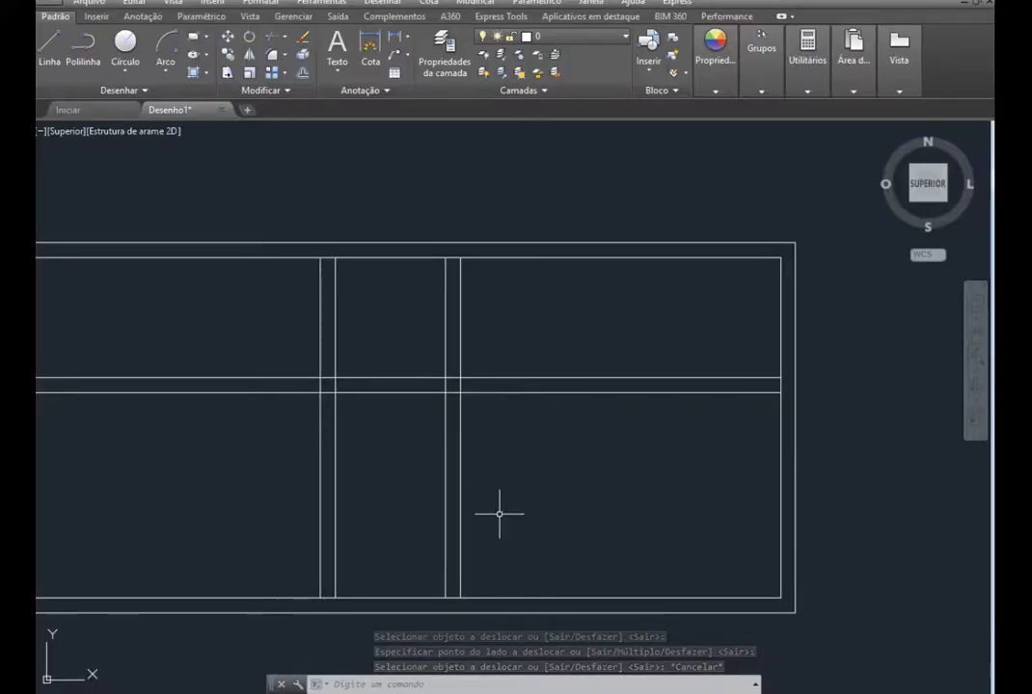
# Trim away the partition lines extending above and to both sides of the bathroom, using all objects as cutting edges
pyautogui.click(272, 37)
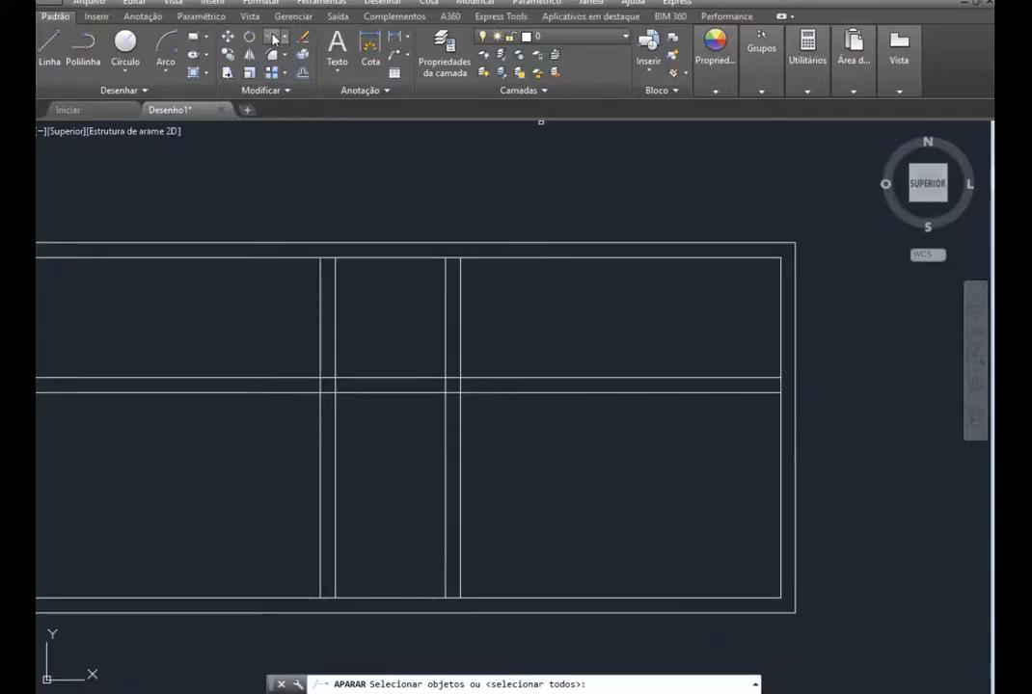
pyautogui.press('Return')
pyautogui.click(485, 323)
pyautogui.click(237, 292)
pyautogui.click(600, 466)
pyautogui.click(564, 369)
pyautogui.click(233, 437)
pyautogui.click(191, 348)
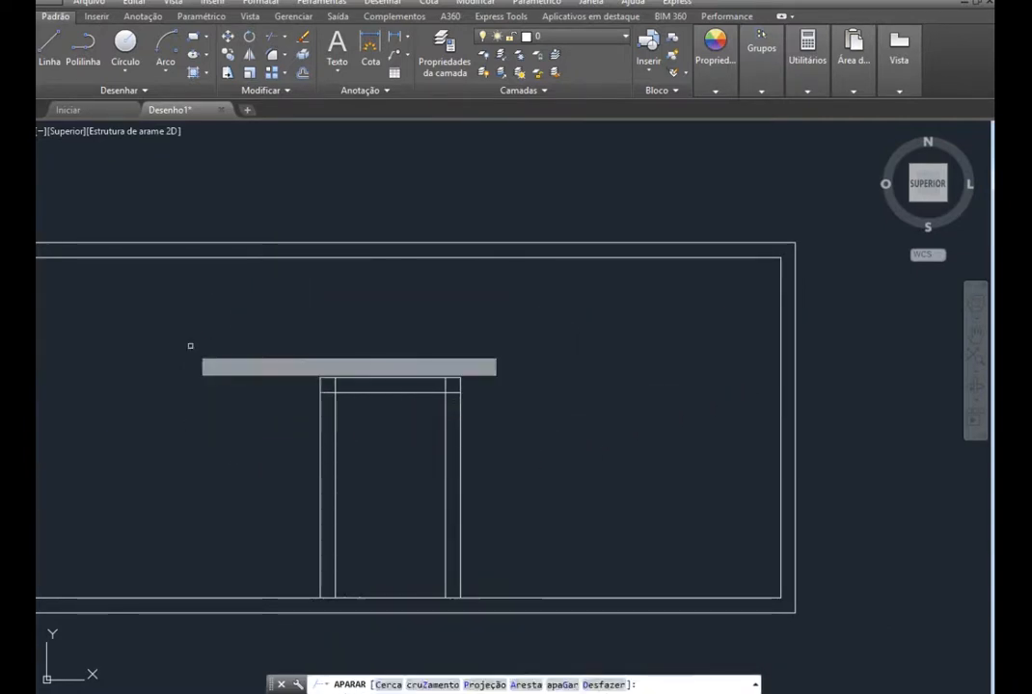
# Trim the lower inner wall line where the two bathroom partitions meet the outer wall
pyautogui.scroll(4, 376, 537)
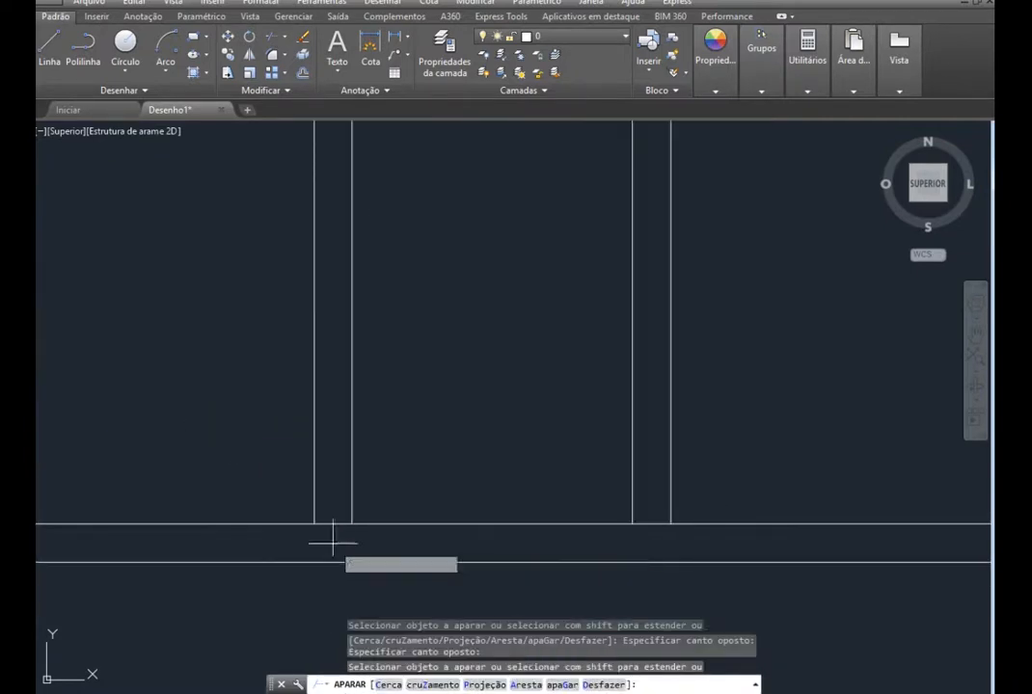
pyautogui.click(642, 527)
pyautogui.click(641, 506)
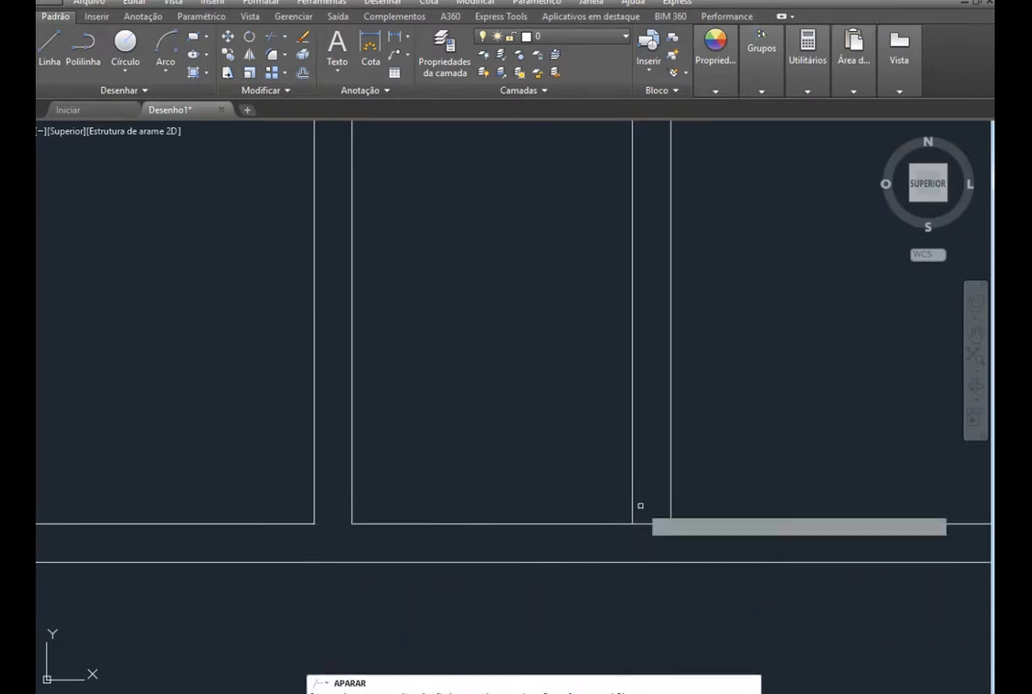
# Trim the overlapping wall lines at the two upper corners of the bathroom and end the command
pyautogui.scroll(-4, 670, 408)
pyautogui.scroll(5, 675, 405)
pyautogui.click(681, 397)
pyautogui.click(673, 402)
pyautogui.click(672, 403)
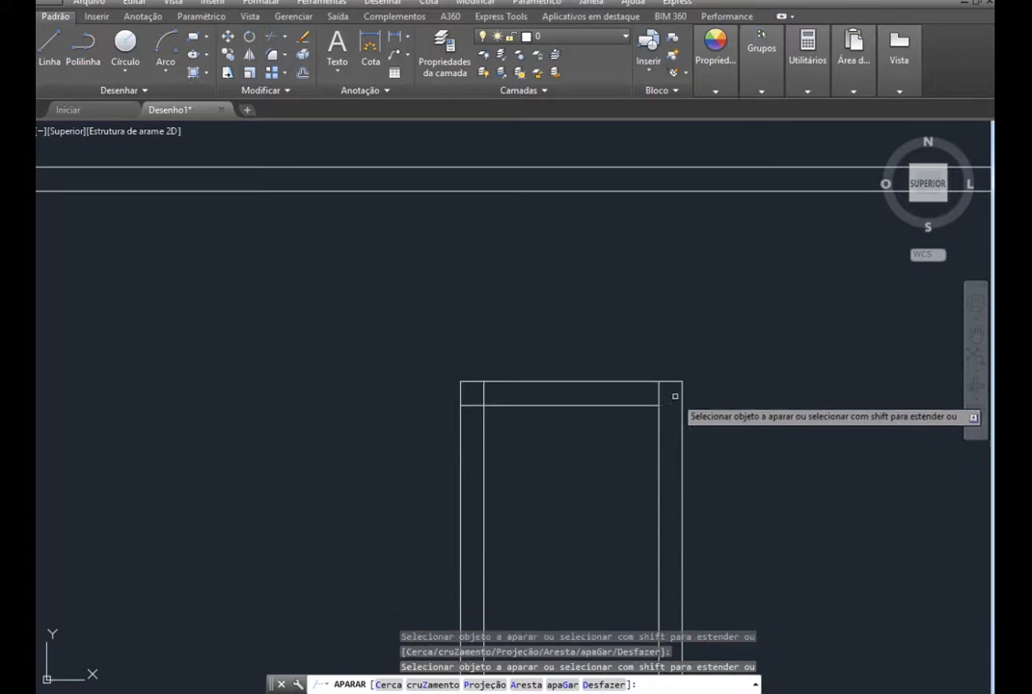
pyautogui.click(677, 395)
pyautogui.click(480, 393)
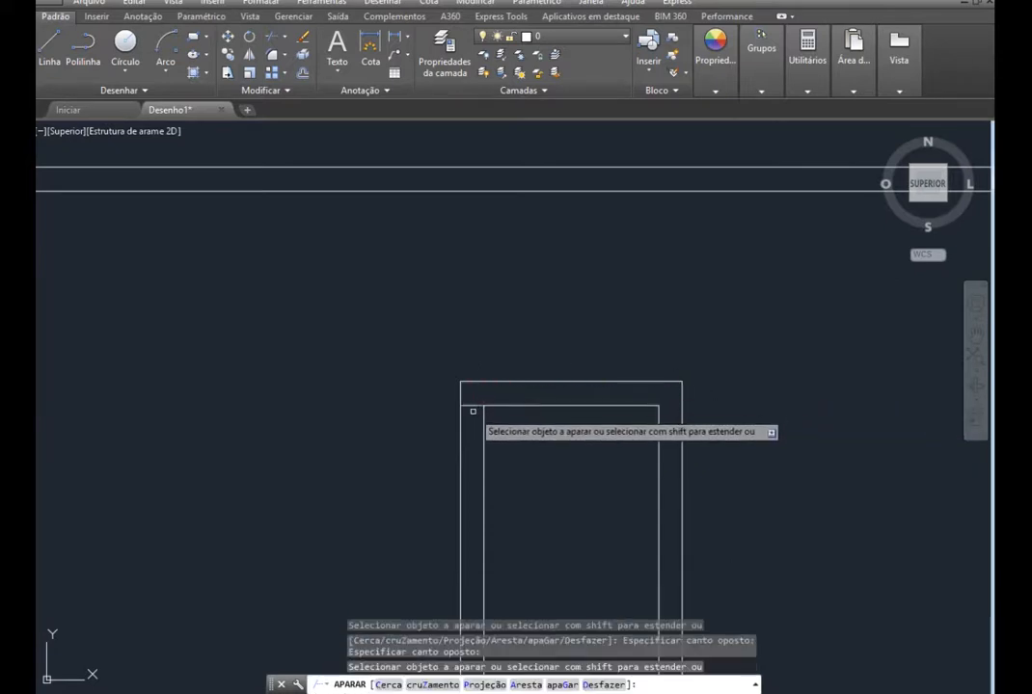
pyautogui.press('Escape')
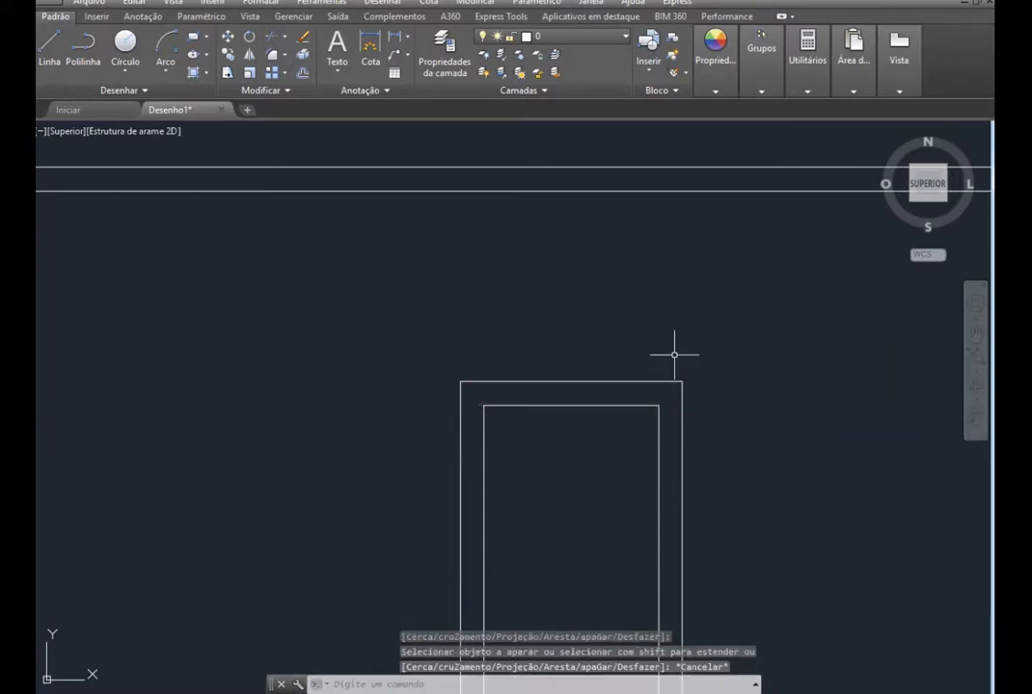
# Switch to the exercise slide and erase all the ink markings on it
pyautogui.scroll(-3, 674, 354)
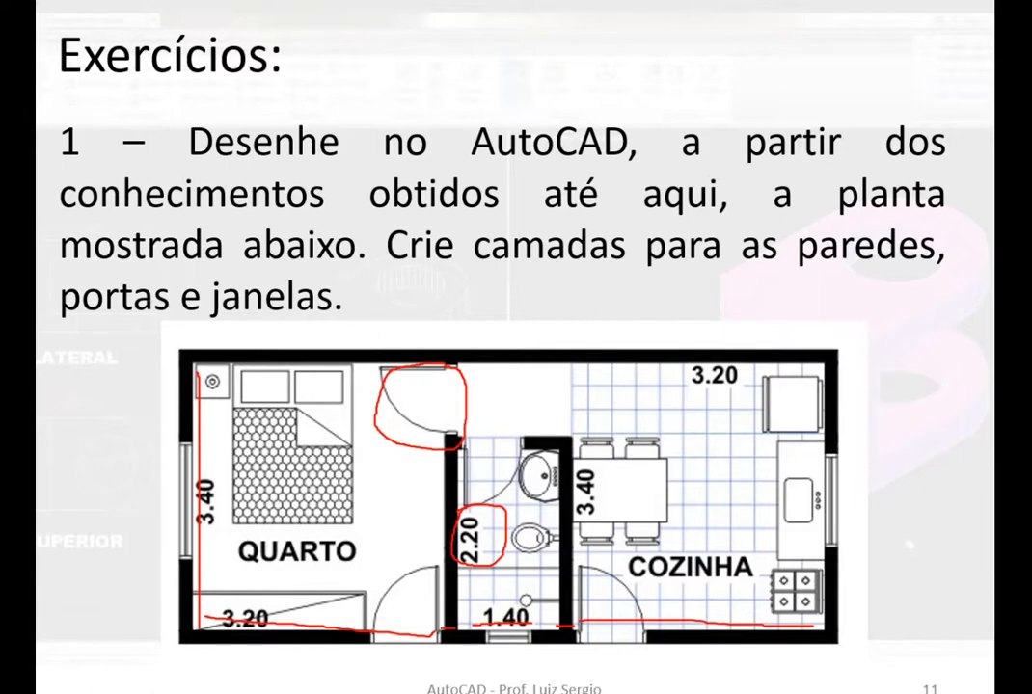
pyautogui.click(103, 691)
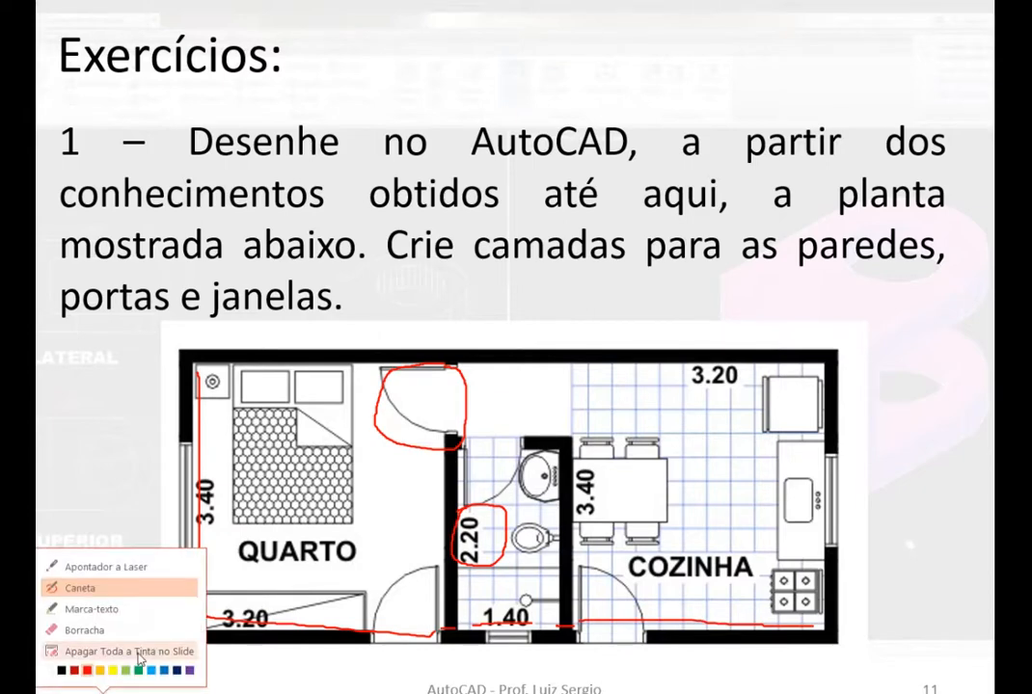
pyautogui.click(140, 652)
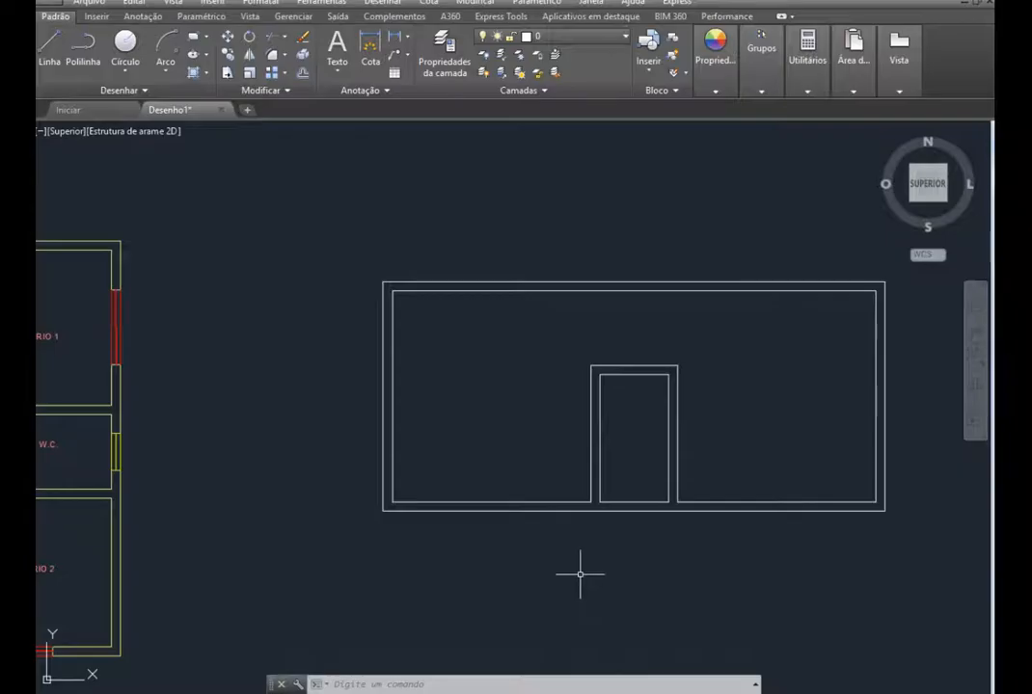
# Draw a 0.1 line west from the foot of the bathroom's west partition, continued down to the outer wall line as a door jamb
pyautogui.scroll(2, 581, 571)
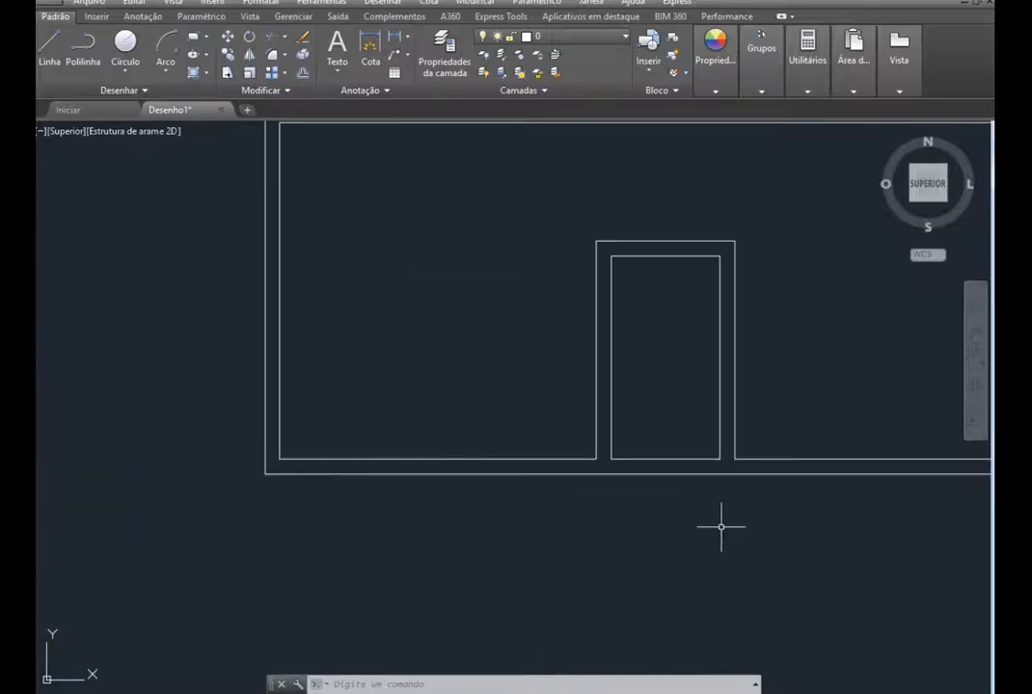
pyautogui.click(48, 48)
pyautogui.scroll(3, 580, 422)
pyautogui.click(622, 517)
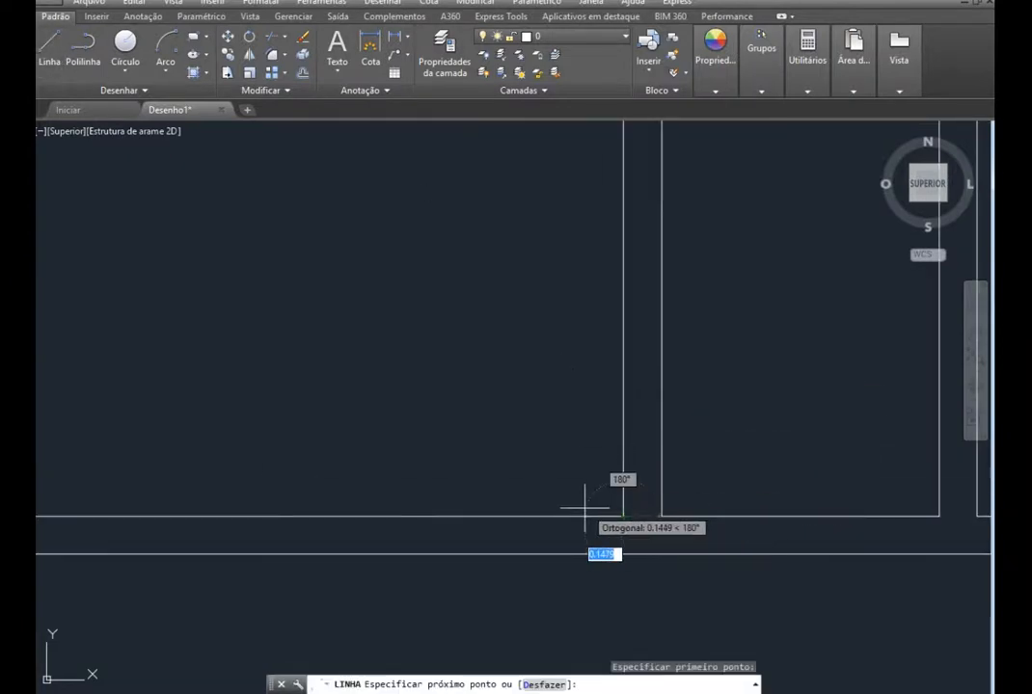
pyautogui.write('0.1')
pyautogui.press('Return')
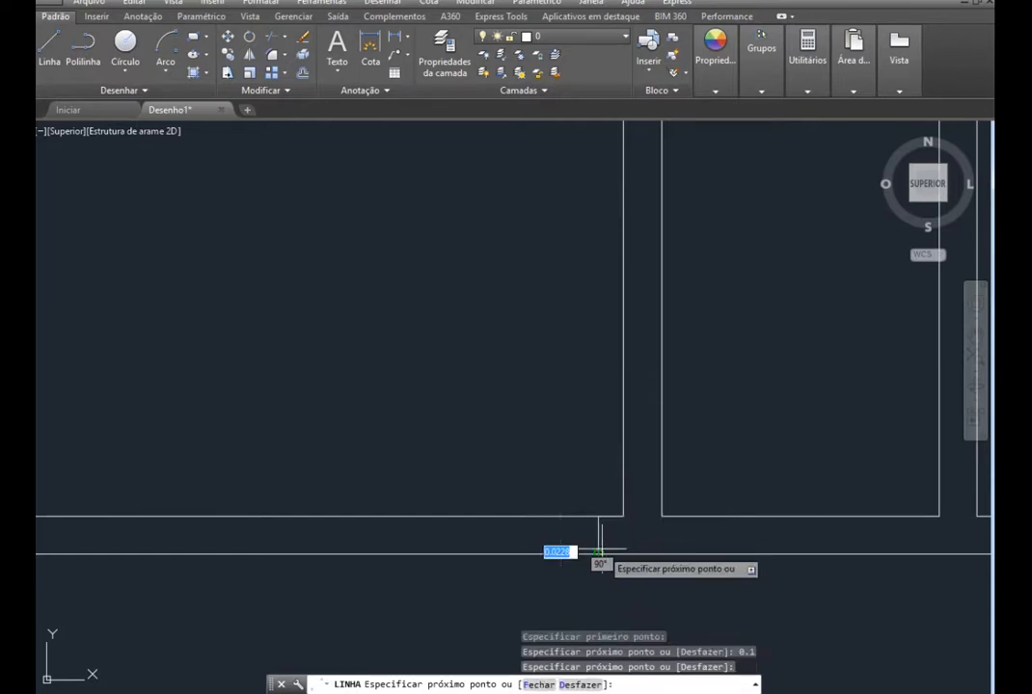
pyautogui.click(599, 553)
pyautogui.press('Escape')
# Draw a 0.8 line west from the jamb's lower end along the outer wall, continued up to the inner wall line
pyautogui.click(49, 43)
pyautogui.click(597, 554)
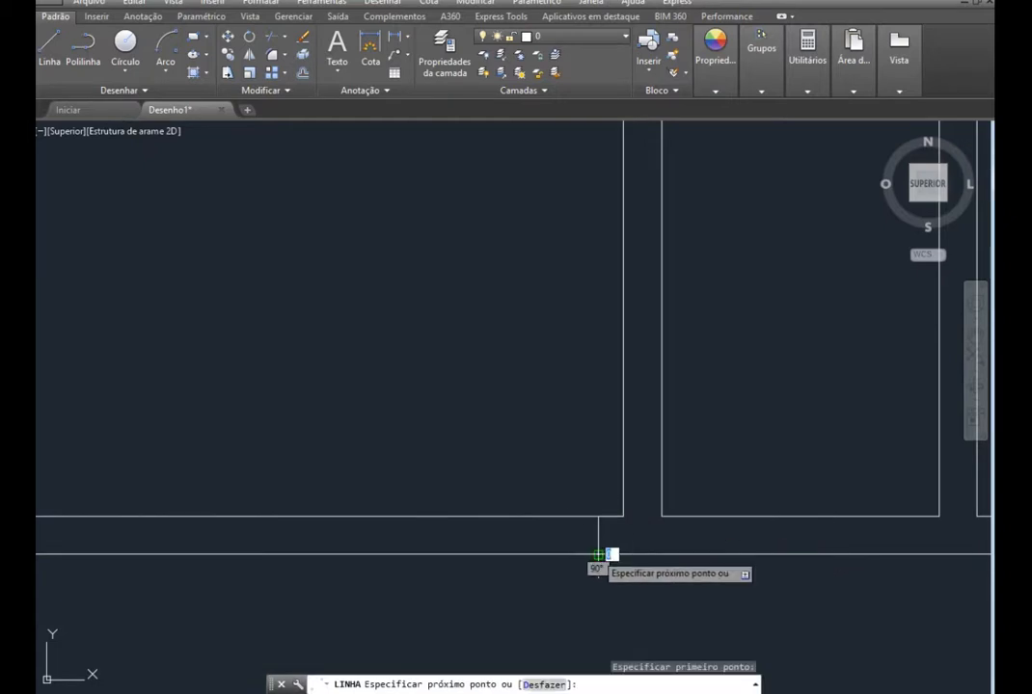
pyautogui.write('0.8')
pyautogui.press('Return')
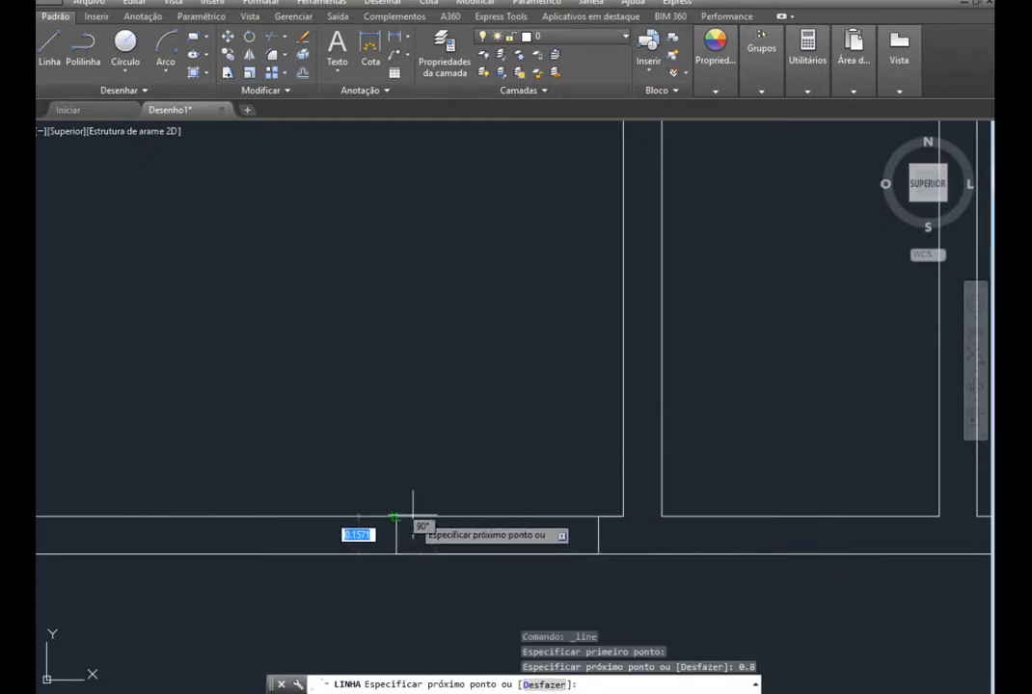
pyautogui.click(397, 517)
pyautogui.press('Escape')
# Erase the 0.8 and 0.1 helper lines at the door opening west of the bathroom
pyautogui.click(464, 555)
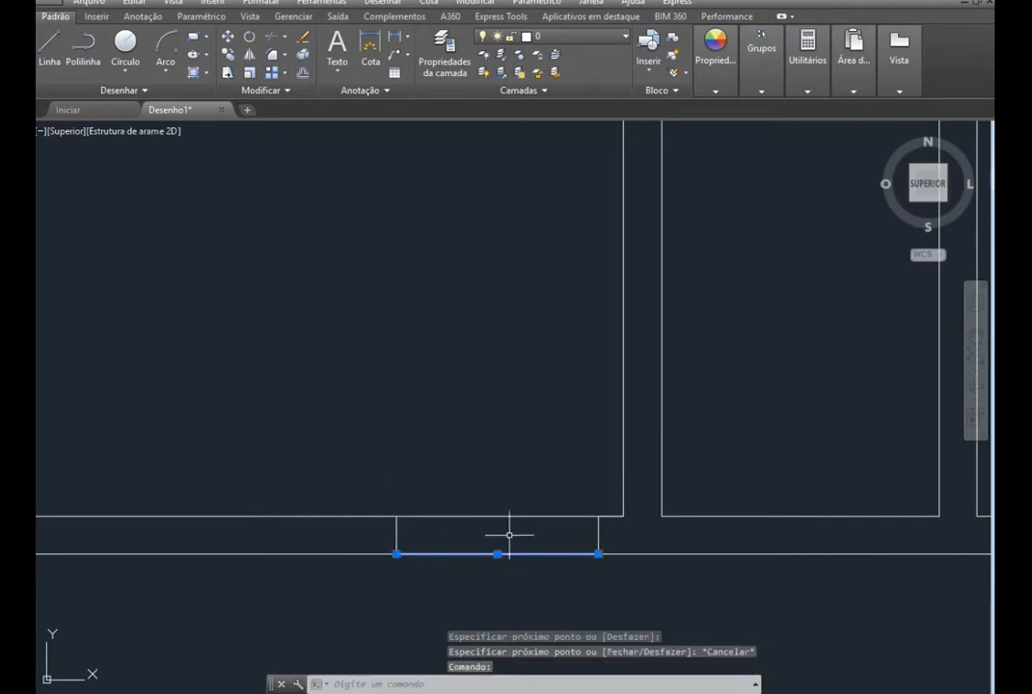
pyautogui.click(611, 517)
pyautogui.press('Delete')
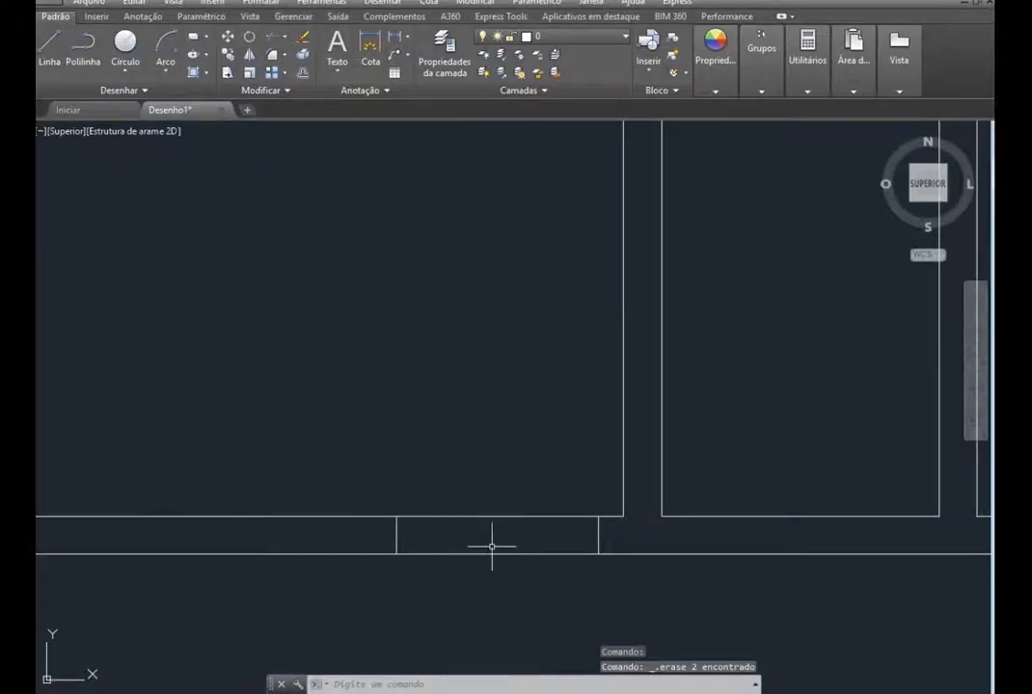
# Draw a 0.1 line east from the foot of the bathroom's east partition, continued down to the outer wall line as a door jamb
pyautogui.scroll(-3, 492, 547)
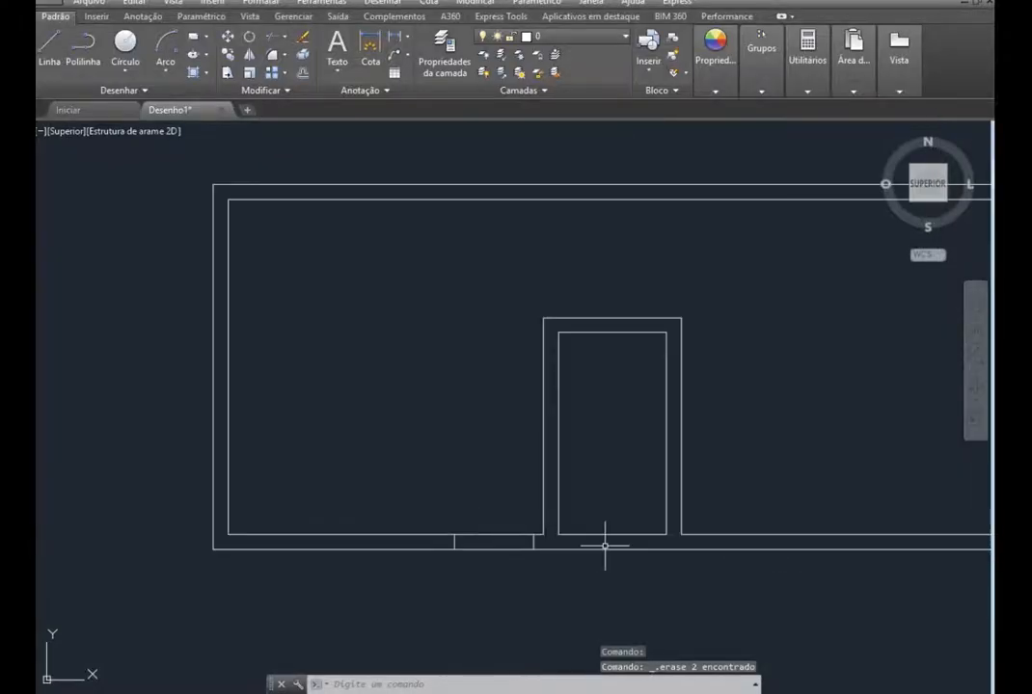
pyautogui.scroll(3, 745, 544)
pyautogui.scroll(2, 753, 541)
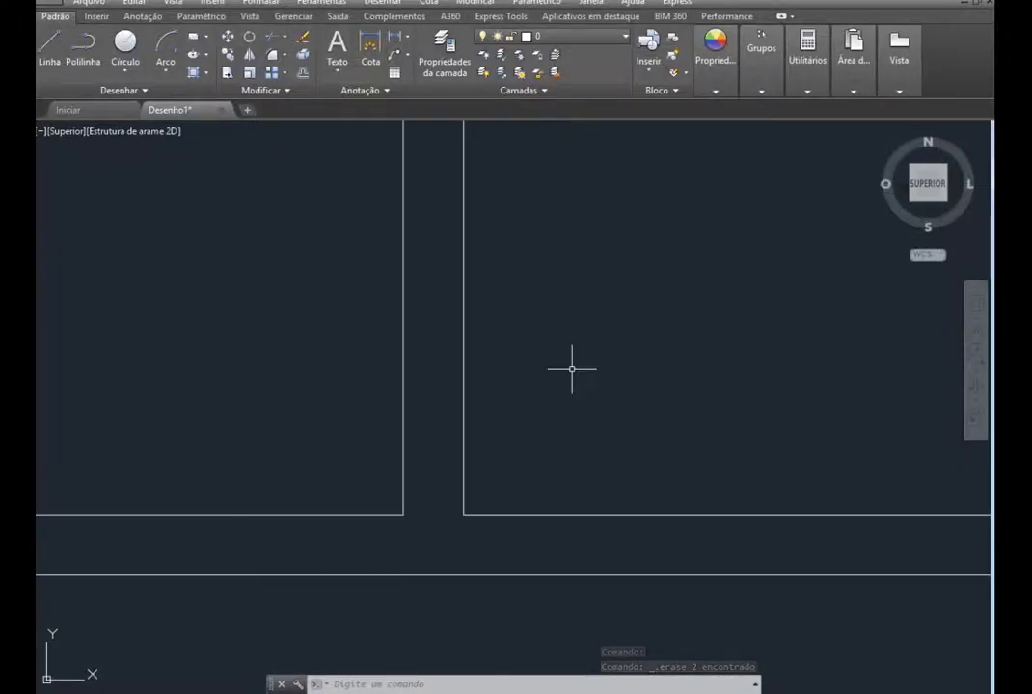
pyautogui.click(48, 44)
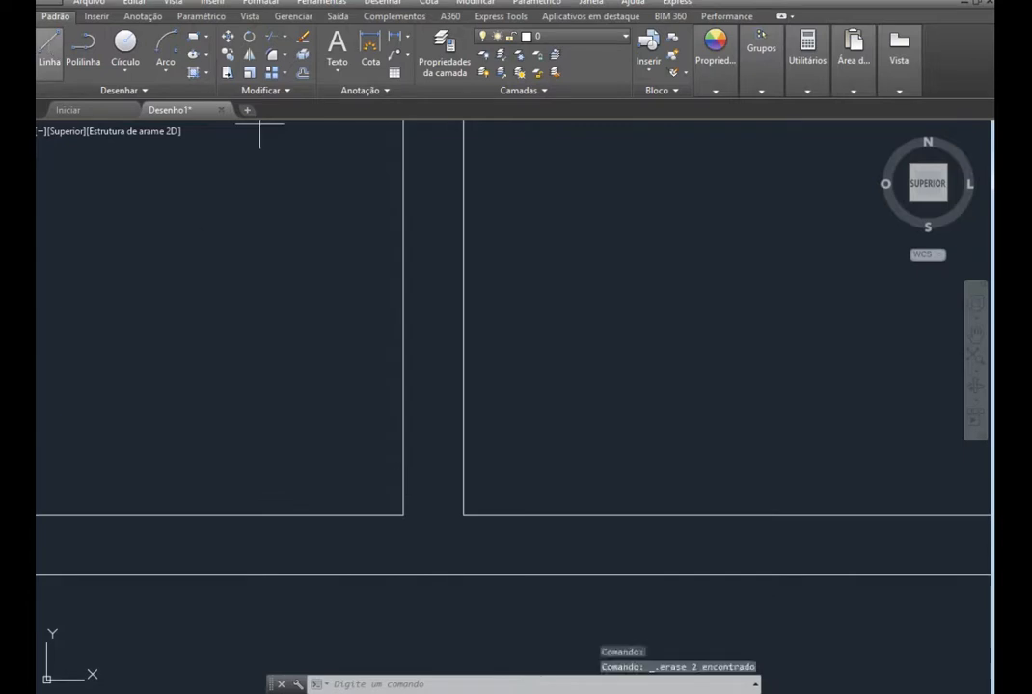
pyautogui.click(463, 515)
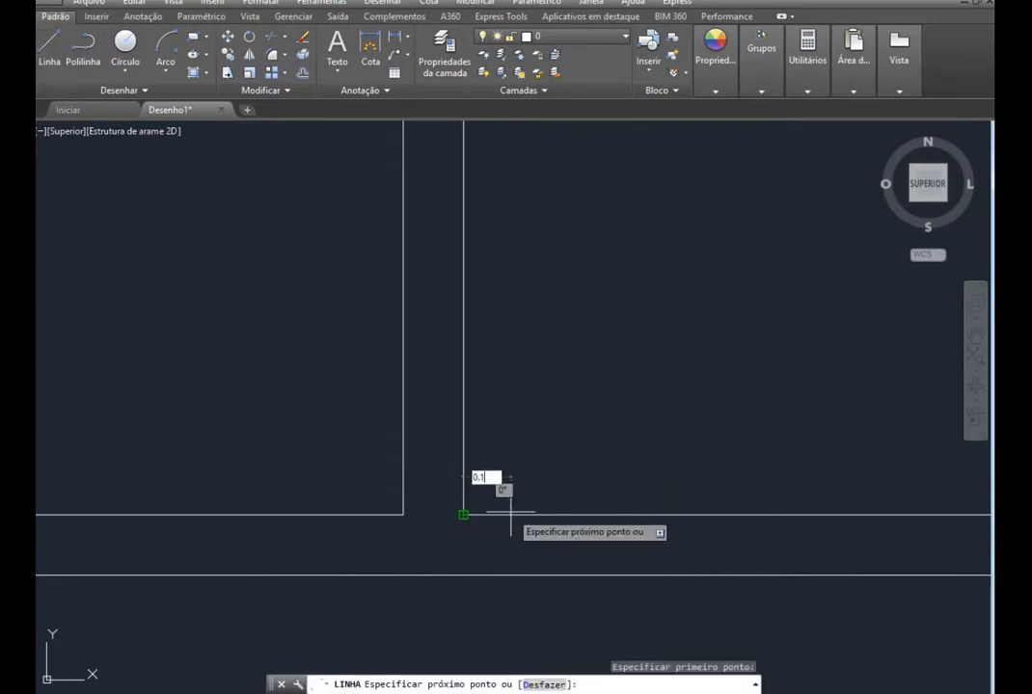
pyautogui.write('0.1')
pyautogui.press('Return')
pyautogui.click(502, 576)
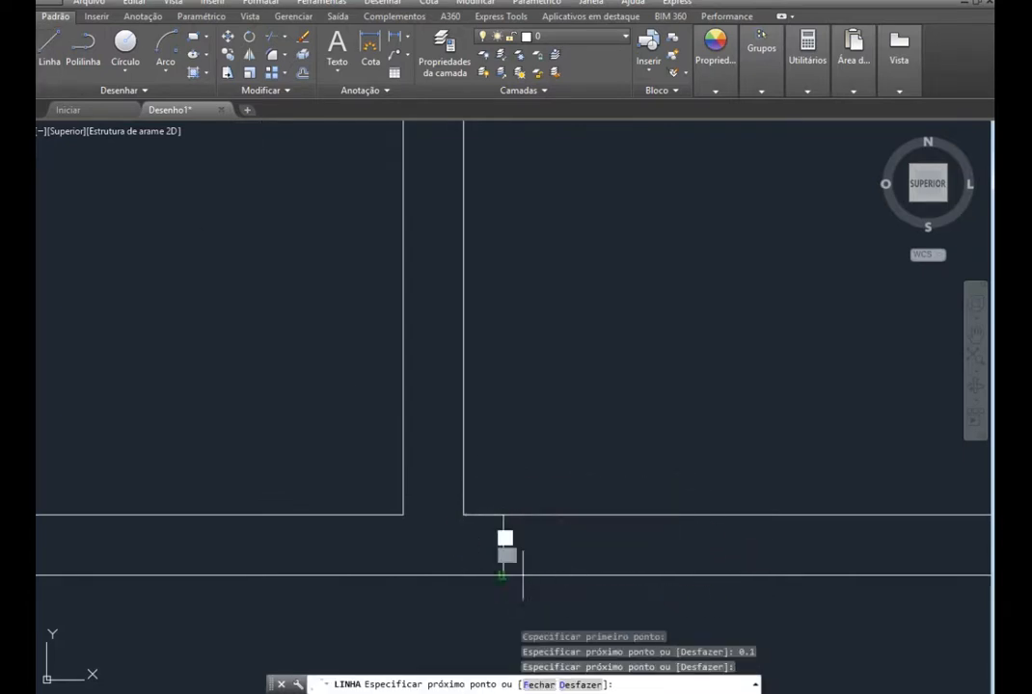
# Continue with a 0.8 line east along the outer wall and up to the inner wall line, and erase the 0.8 helper segment
pyautogui.write('0.8')
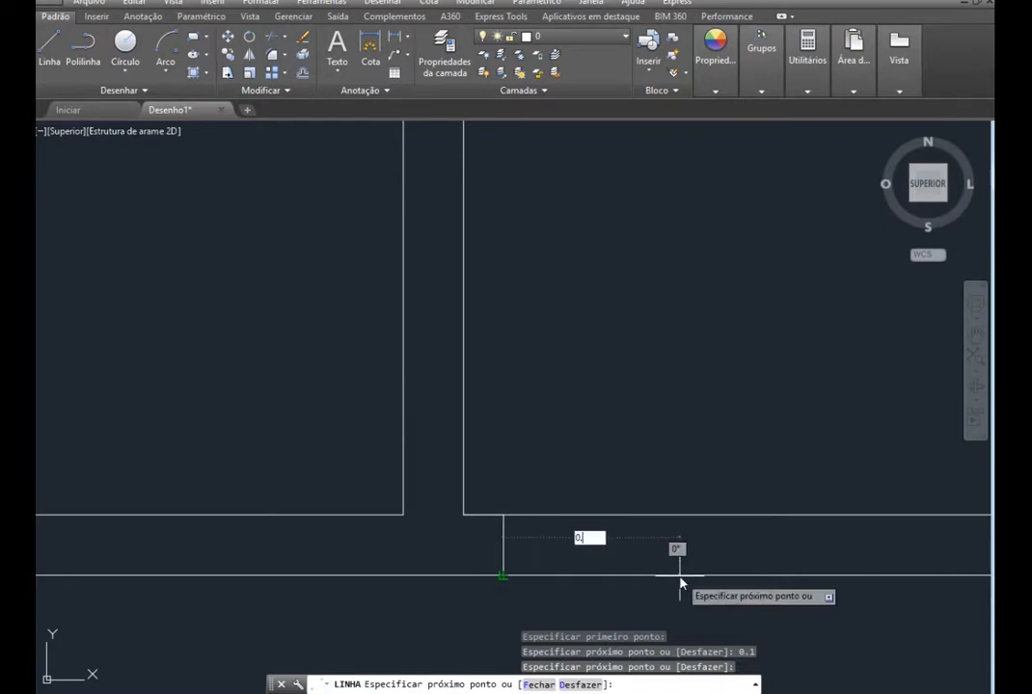
pyautogui.press('Return')
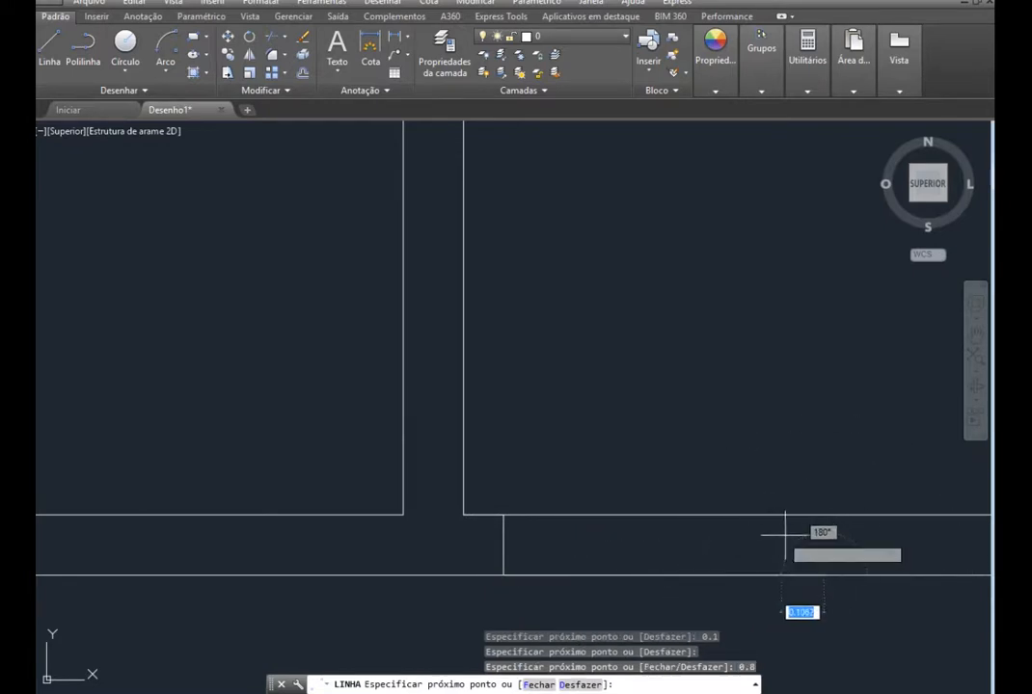
pyautogui.click(824, 515)
pyautogui.press('Escape')
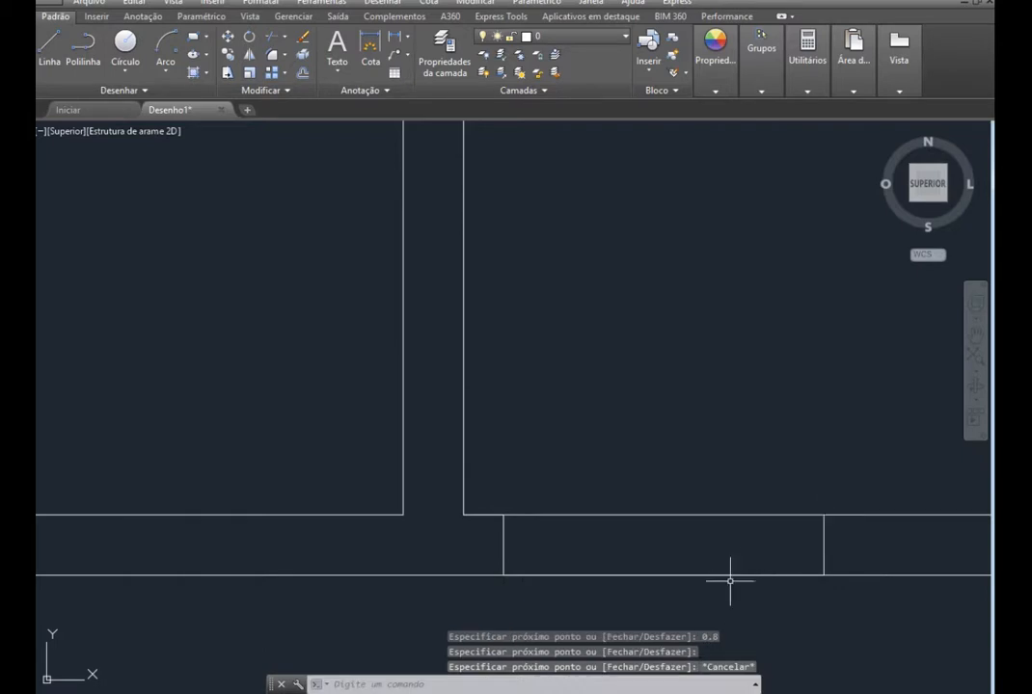
pyautogui.click(726, 575)
pyautogui.press('Delete')
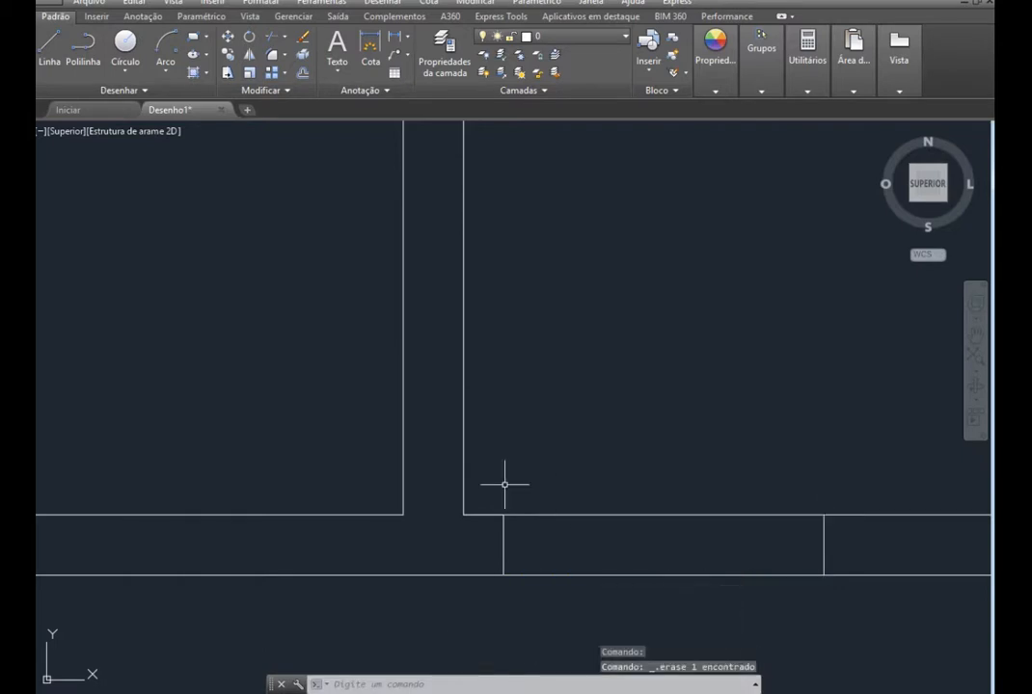
# Draw a 0.1 line east from the bathroom's inner northwest corner, continued up to the north partition's outer line as a jamb
pyautogui.scroll(-6, 604, 468)
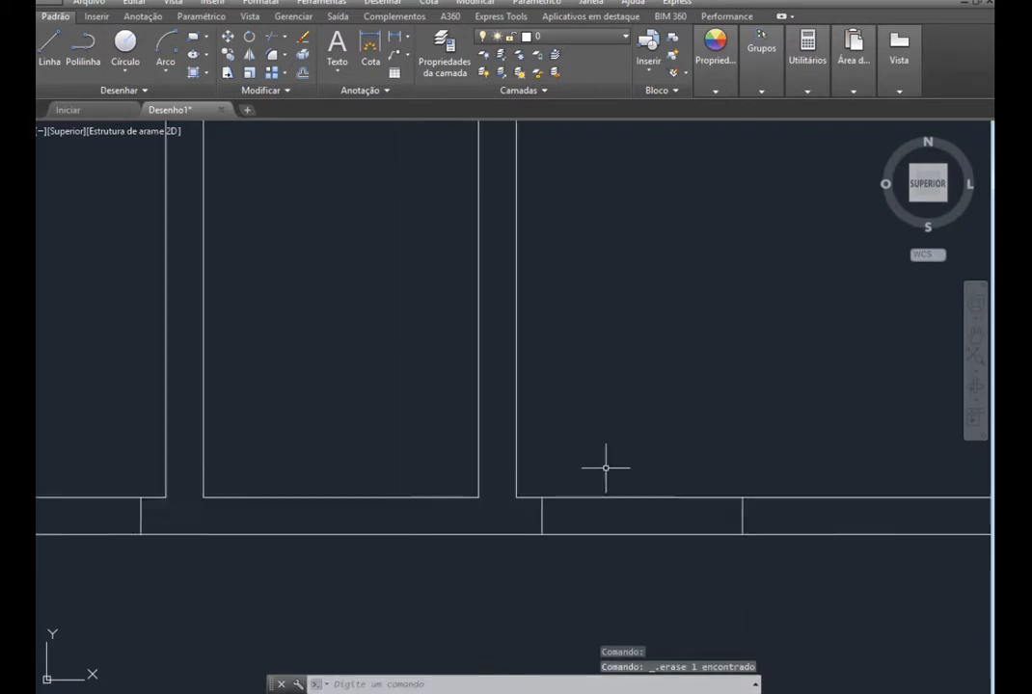
pyautogui.scroll(6, 461, 214)
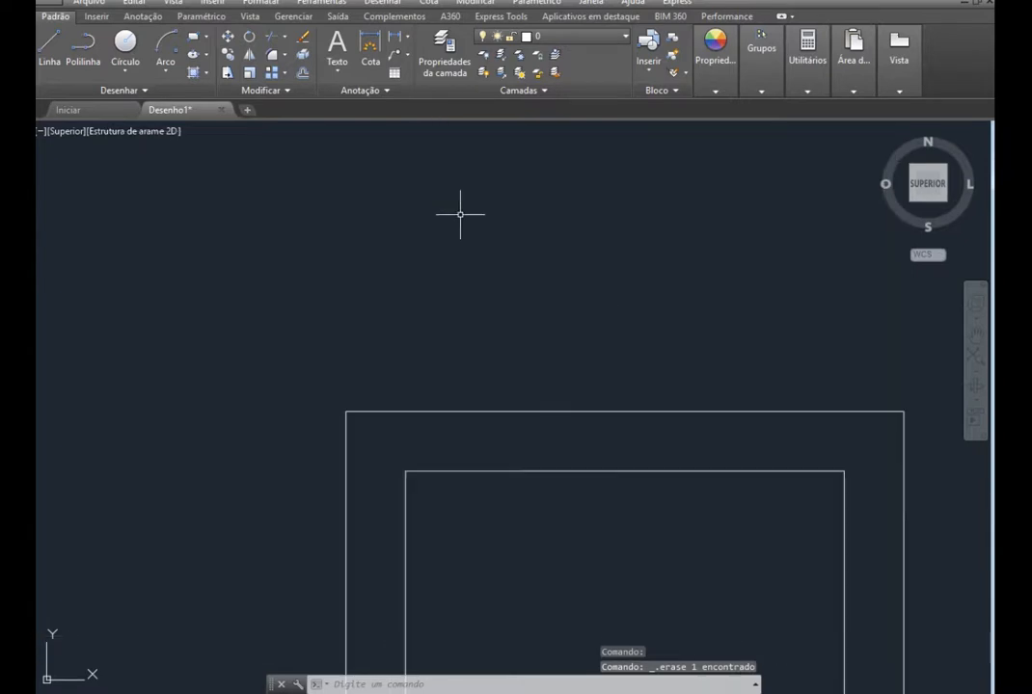
pyautogui.click(44, 41)
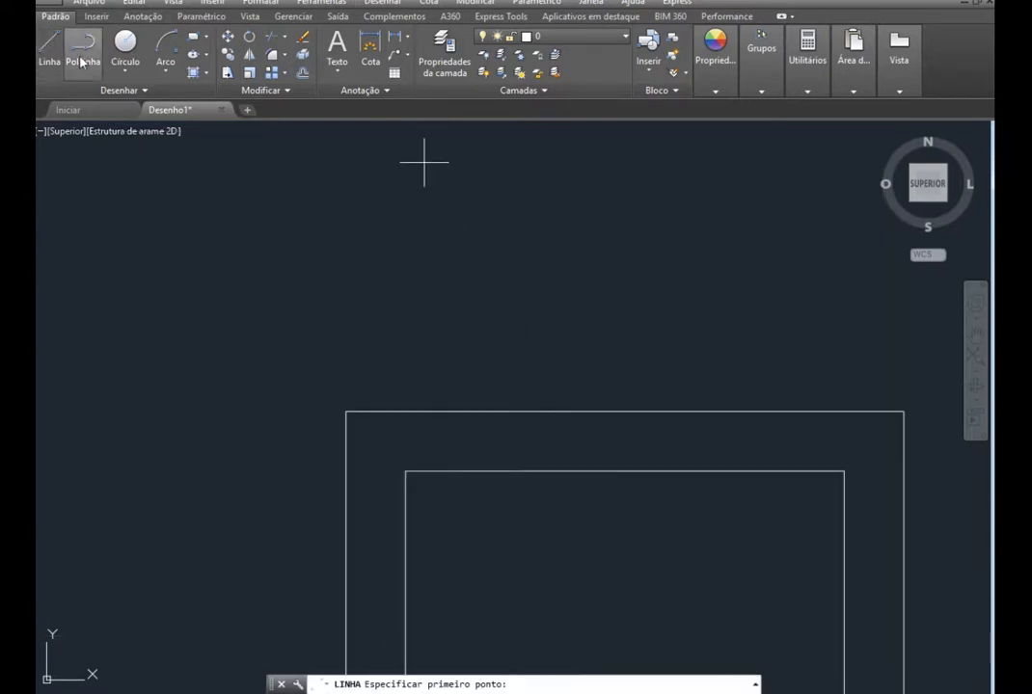
pyautogui.click(405, 471)
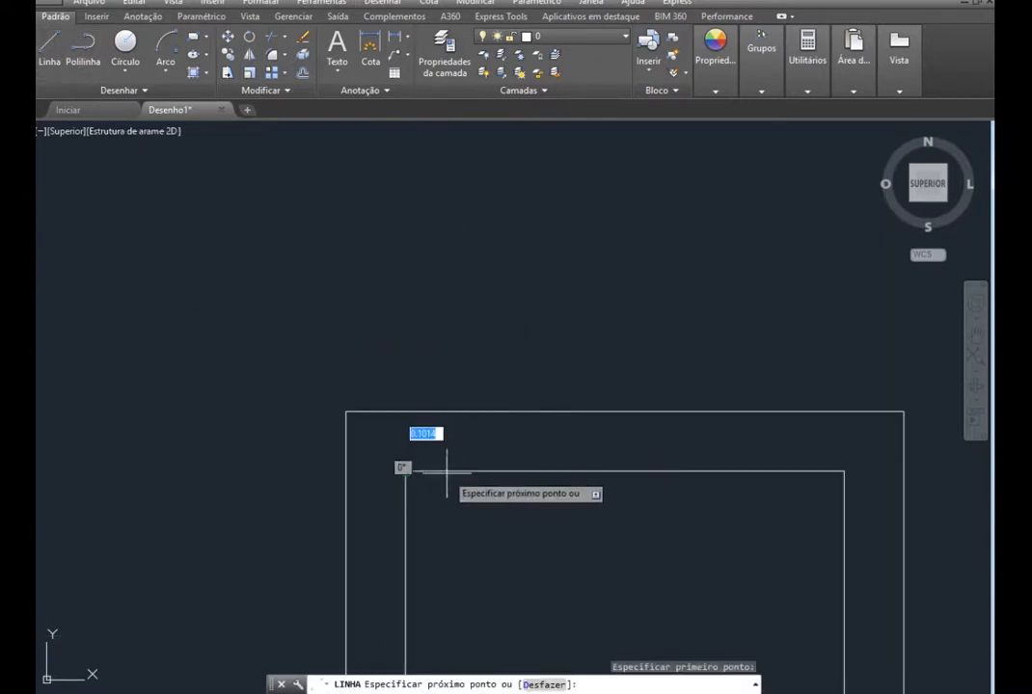
pyautogui.write('0.1')
pyautogui.press('Return')
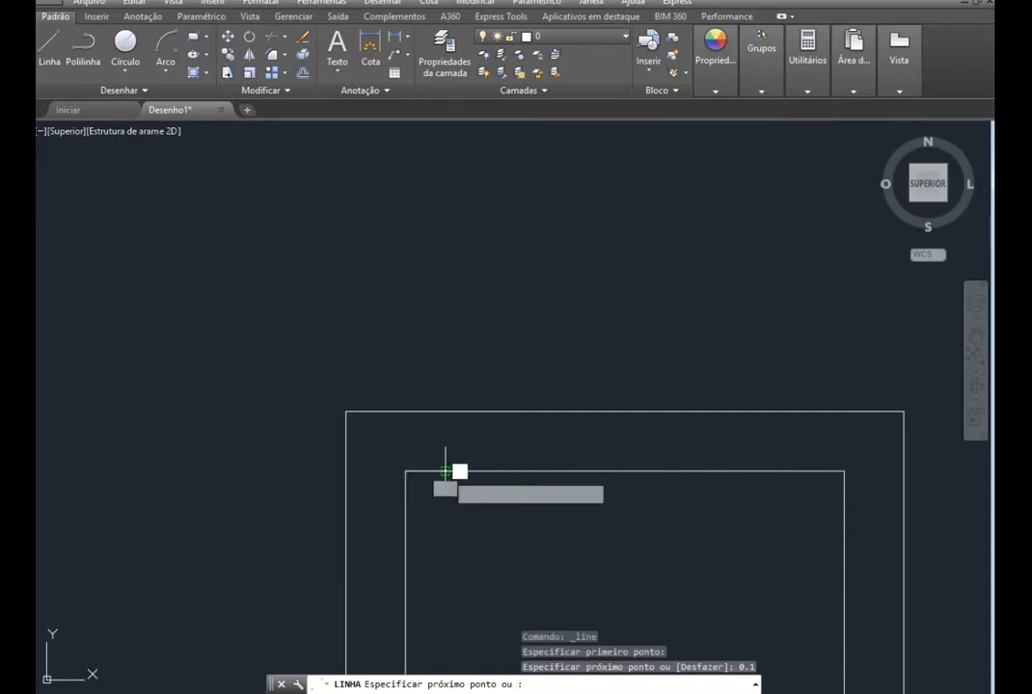
pyautogui.click(445, 413)
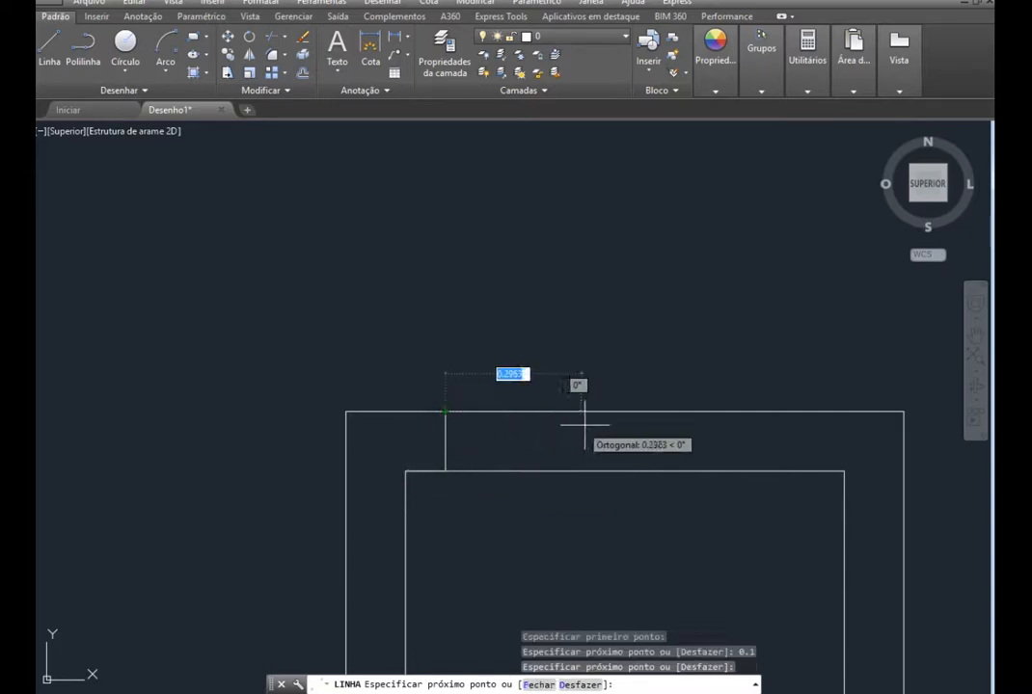
# Continue with a 0.8 line east along the north partition's outer line and down to its inner line
pyautogui.write('0.8')
pyautogui.press('Return')
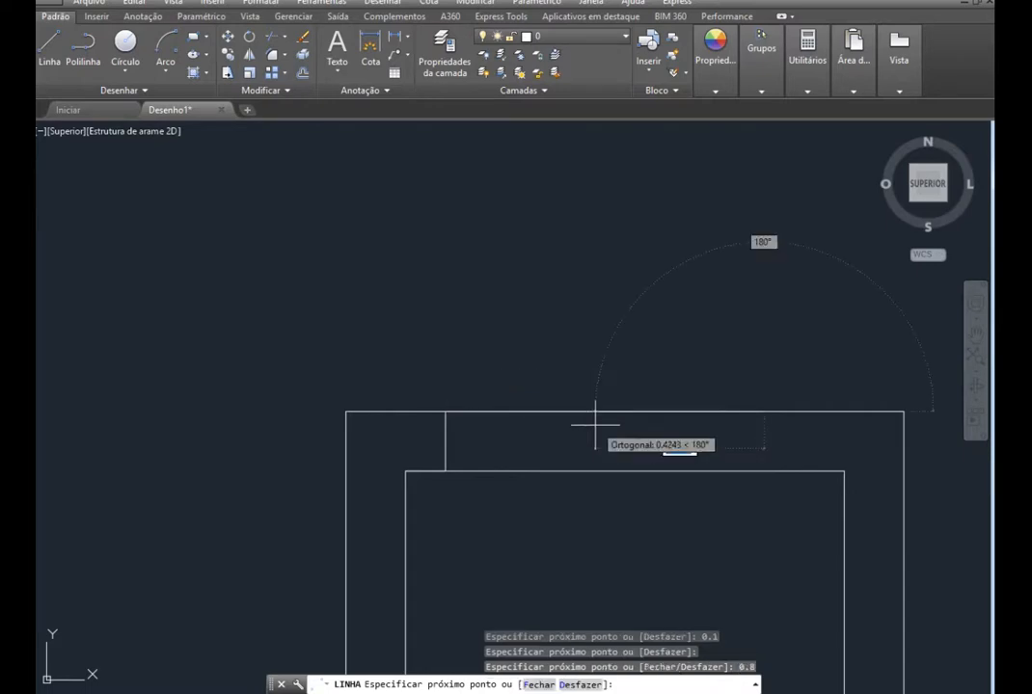
pyautogui.click(764, 470)
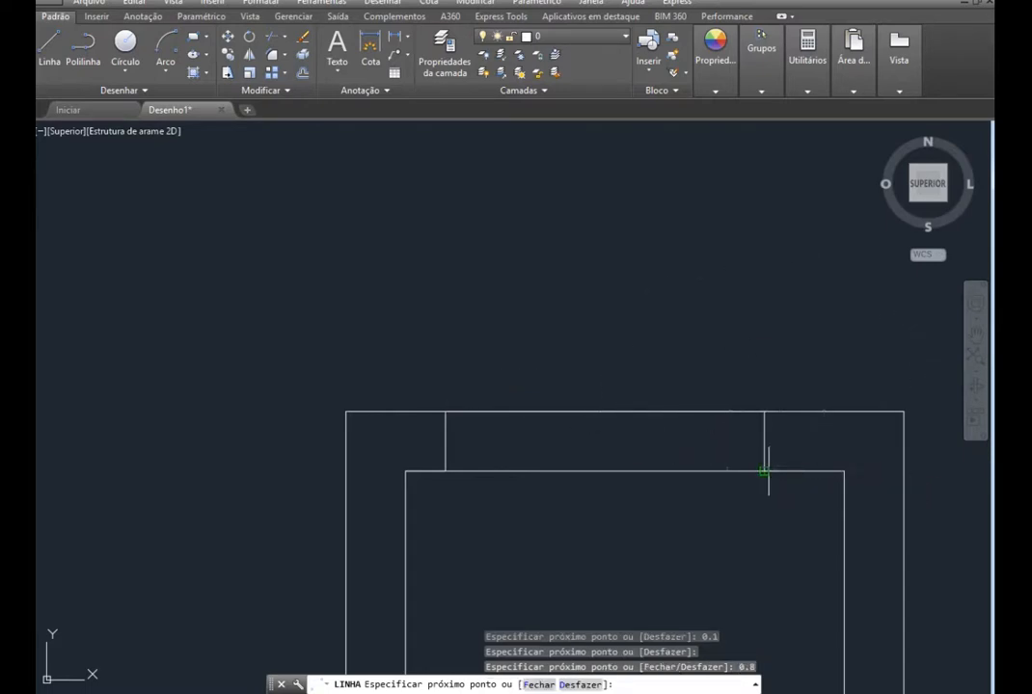
pyautogui.press('Escape')
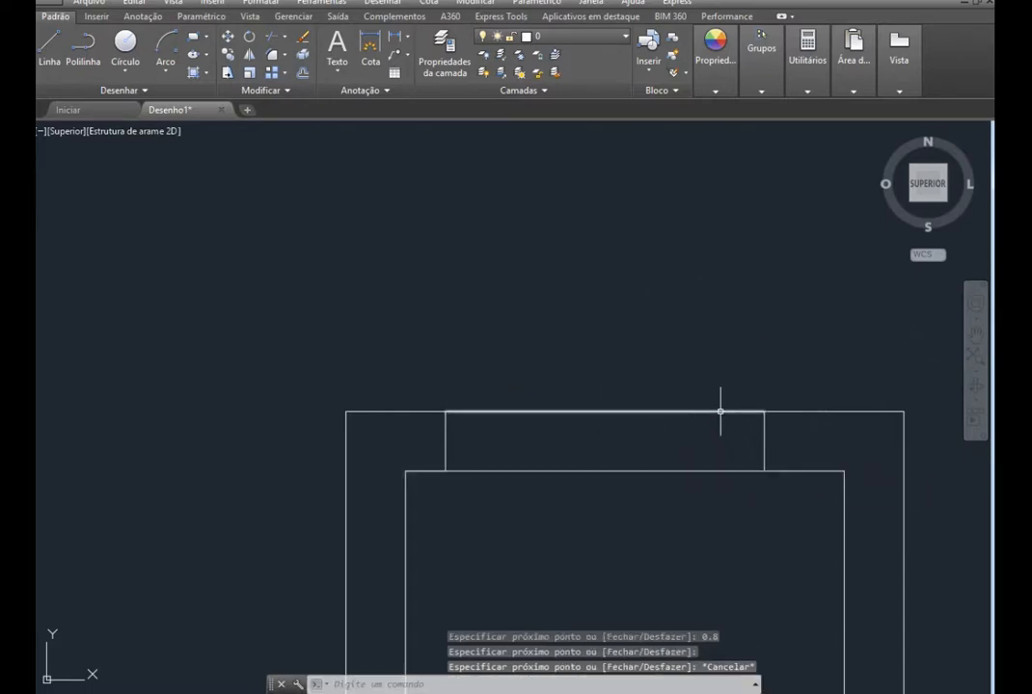
# Erase the 0.8 and 0.1 helper lines at the bathroom's north door opening
pyautogui.click(728, 413)
pyautogui.click(423, 470)
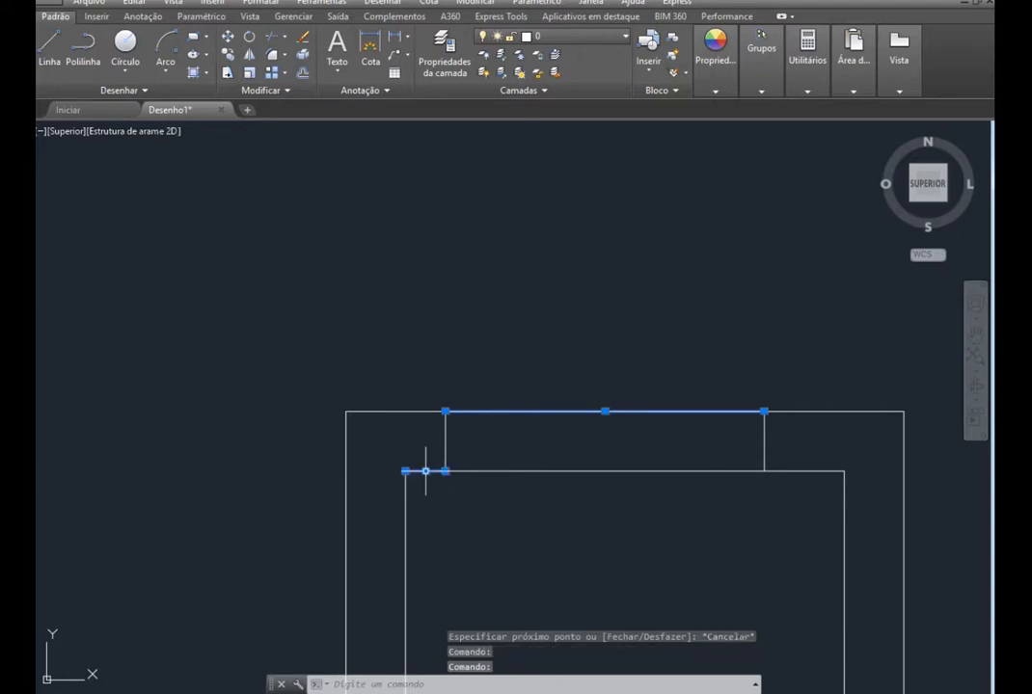
pyautogui.press('Delete')
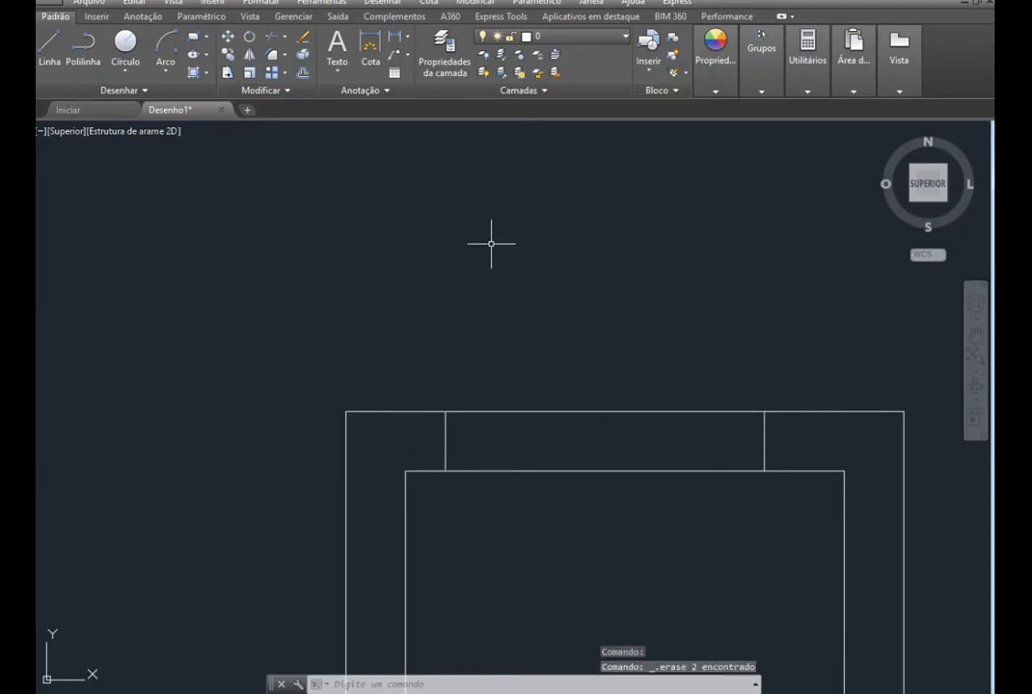
# Trim the wall lines between the jambs of all three door openings
pyautogui.click(269, 38)
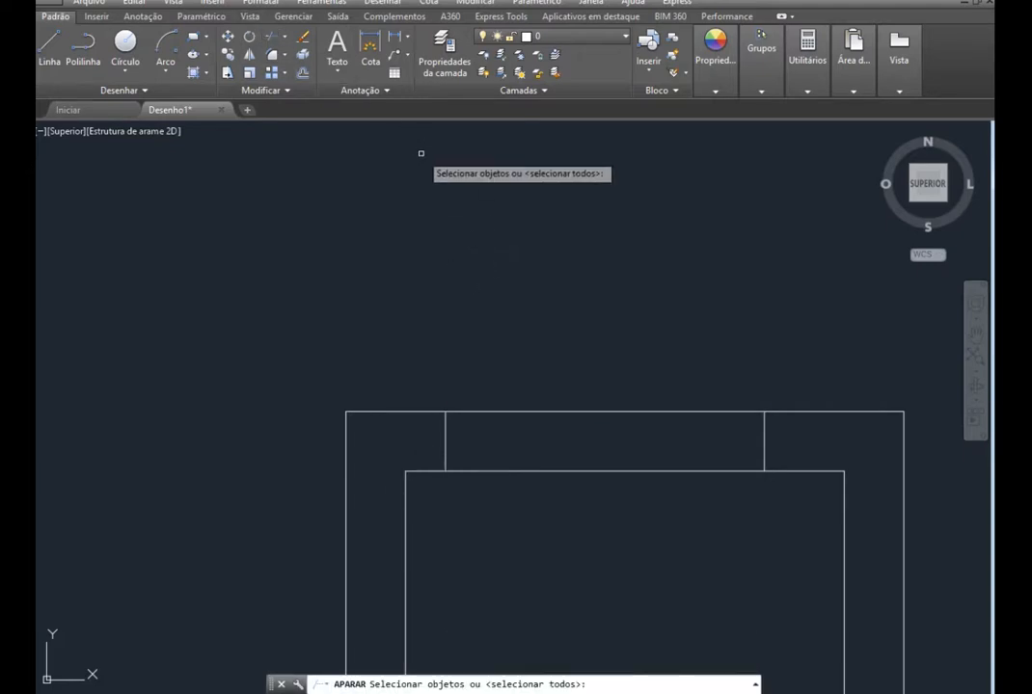
pyautogui.press('Return')
pyautogui.click(620, 464)
pyautogui.scroll(-5, 595, 262)
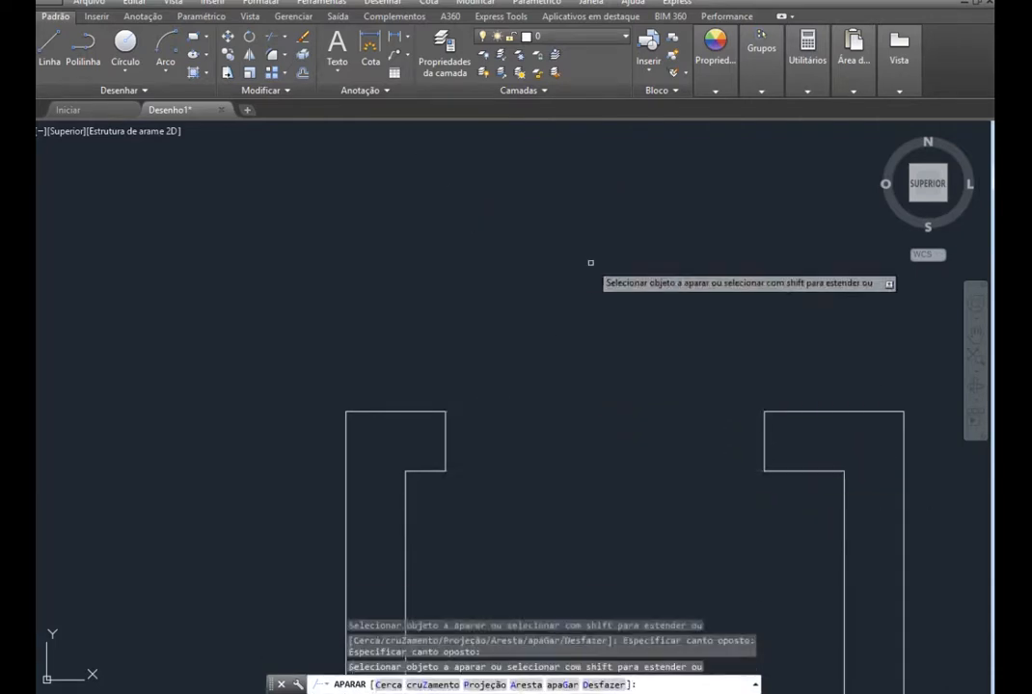
pyautogui.click(483, 520)
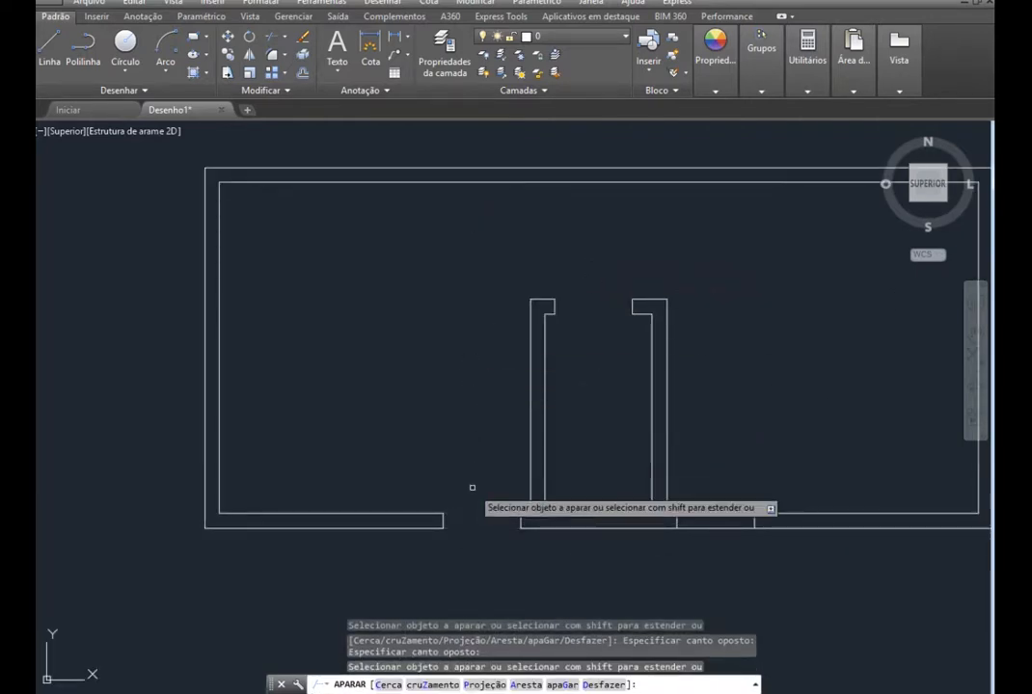
pyautogui.click(713, 542)
pyautogui.click(710, 498)
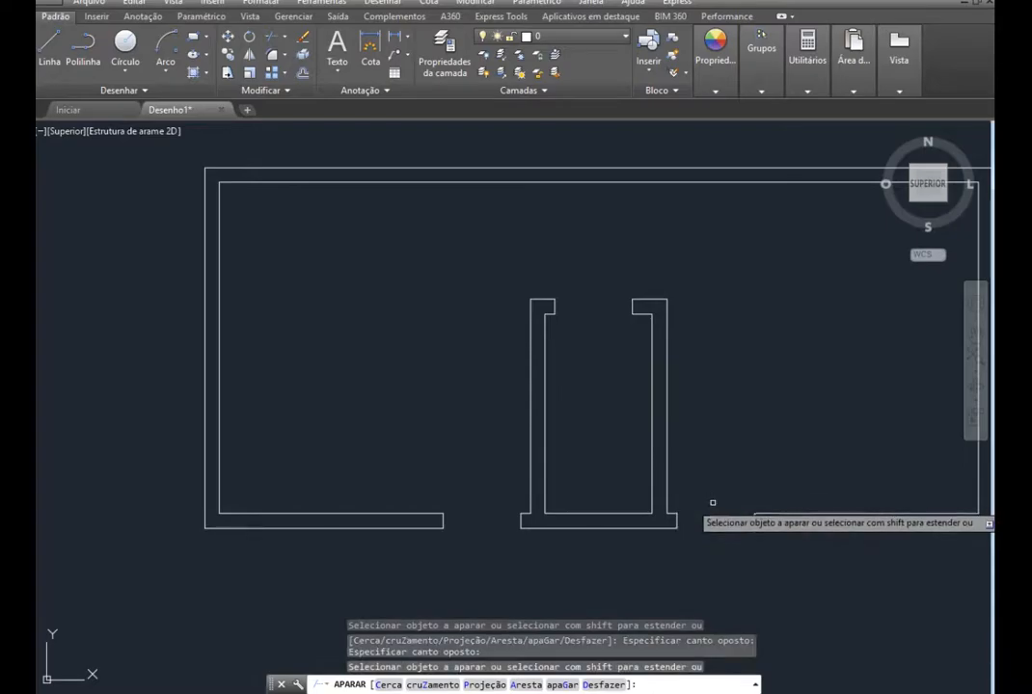
# Draw a 0.6 line north from the midpoint of the west wall's inner line, continued west to the outer line as a window jamb
pyautogui.hotkey('alt', 'Tab')
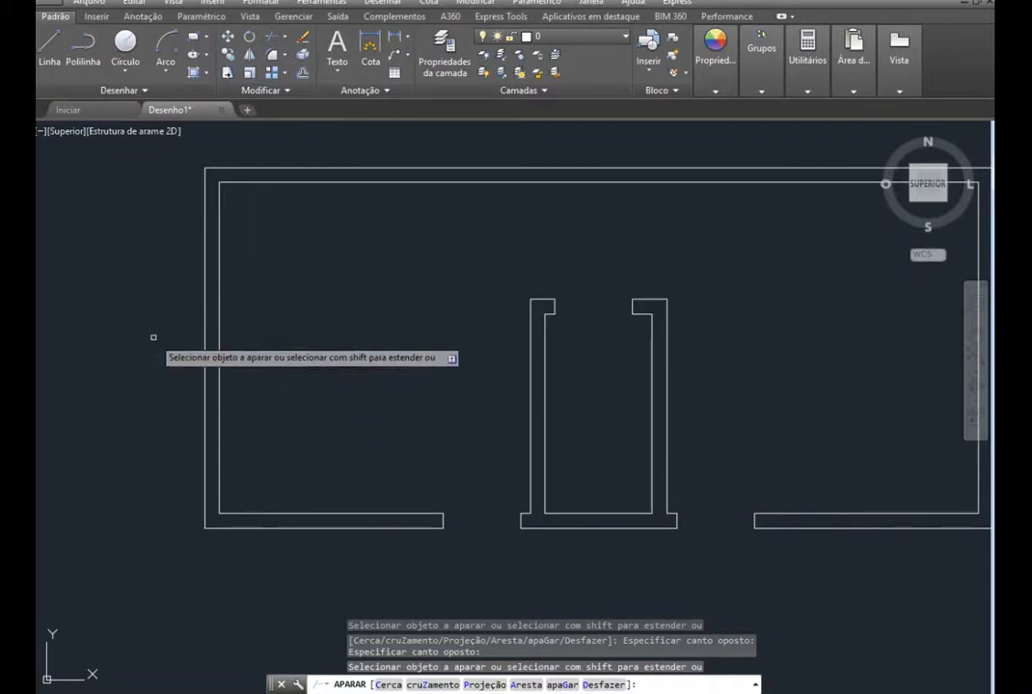
pyautogui.scroll(3, 152, 334)
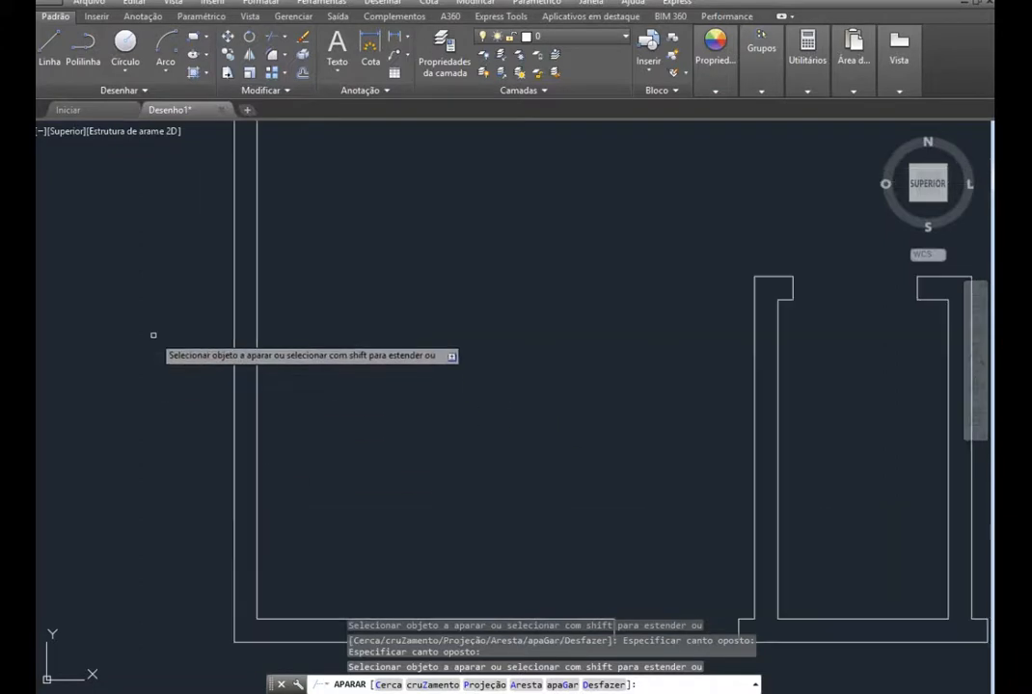
pyautogui.click(46, 44)
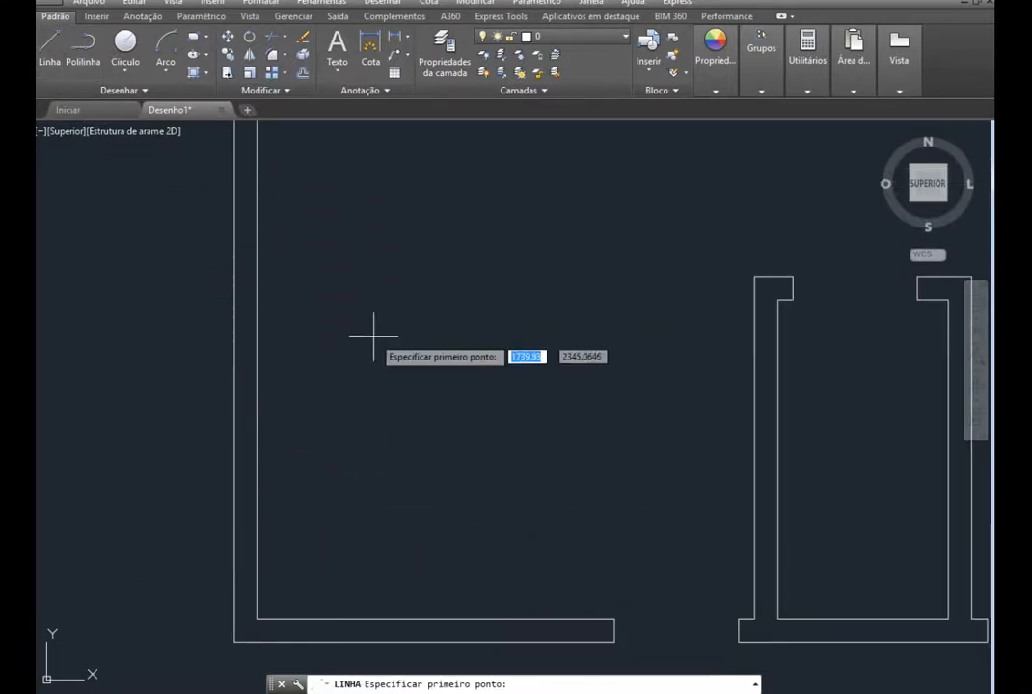
pyautogui.click(256, 346)
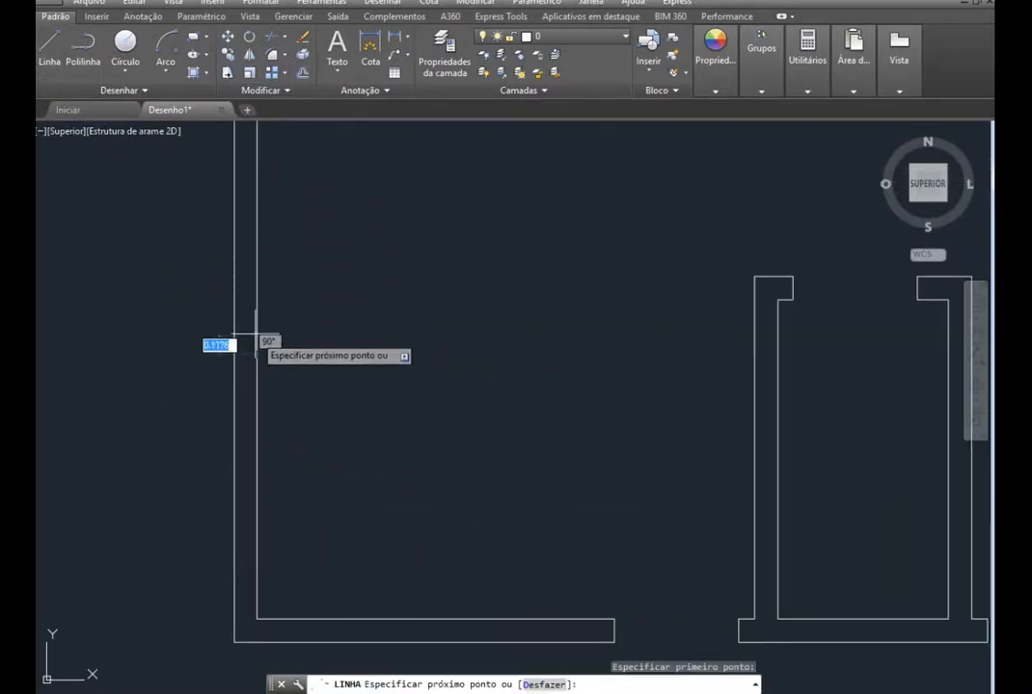
pyautogui.write('.6')
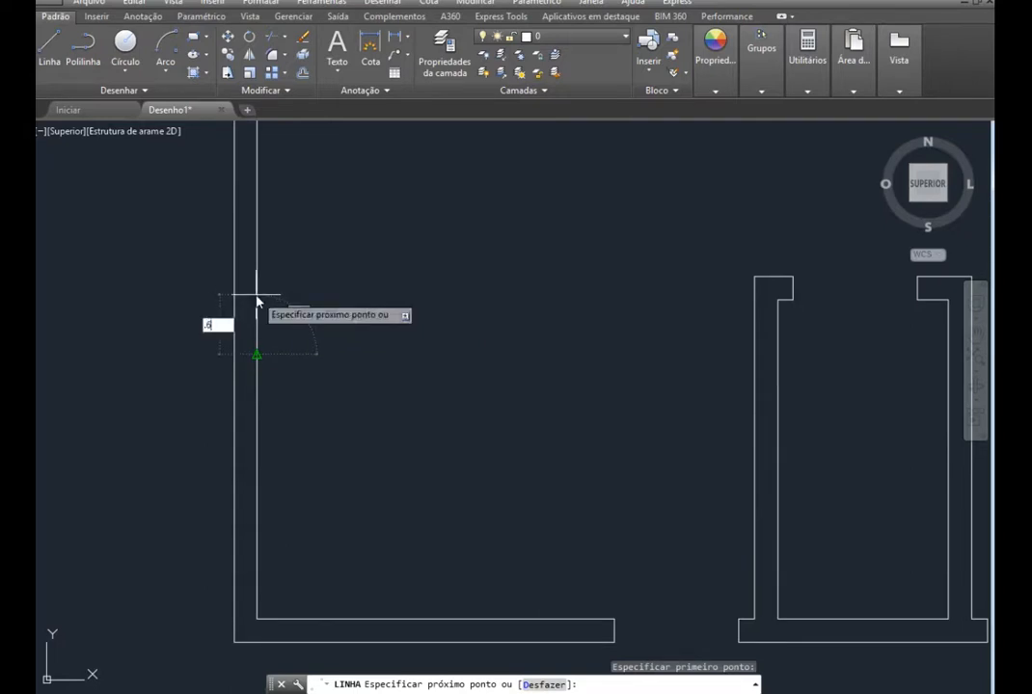
pyautogui.press('Return')
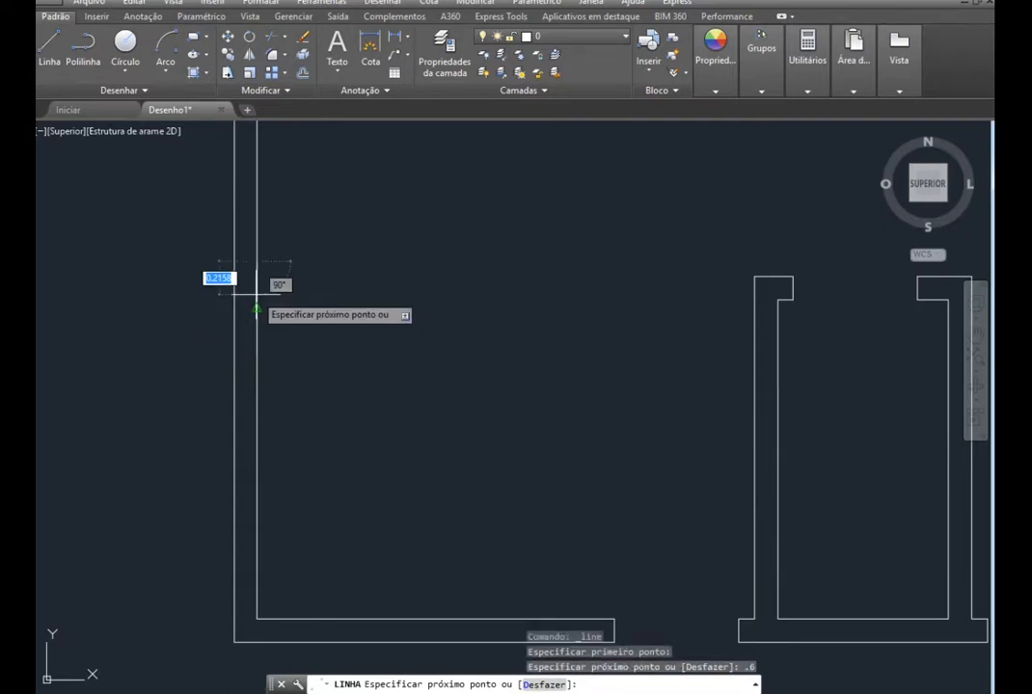
pyautogui.click(233, 260)
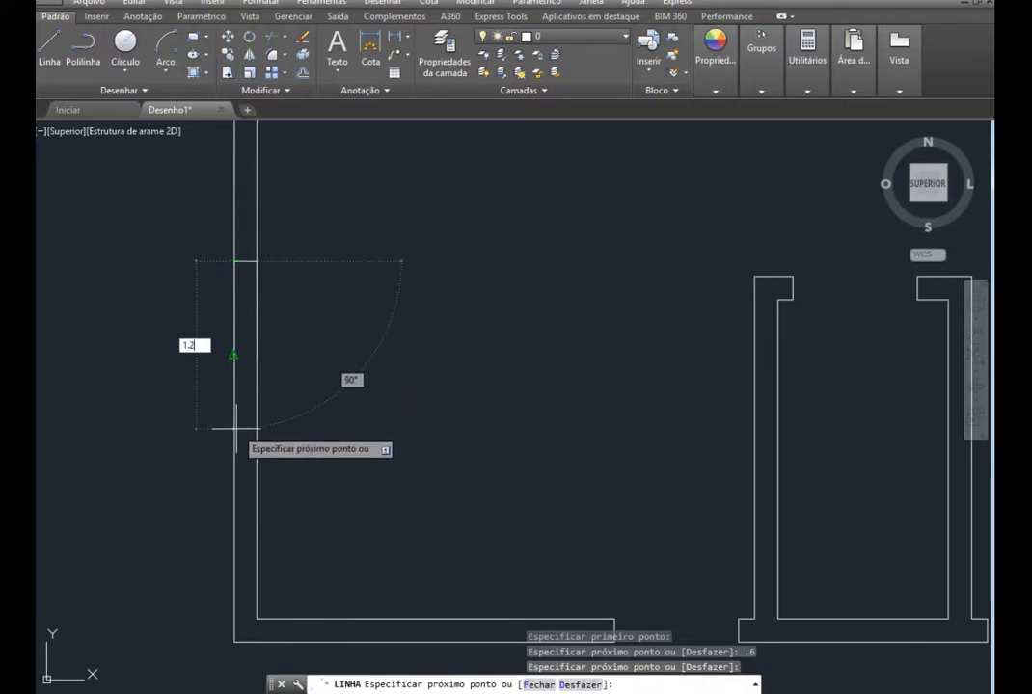
# Continue the line 1.2 south along the west wall's outer line and east to its inner line as the second window jamb
pyautogui.write('1.2')
pyautogui.press('Return')
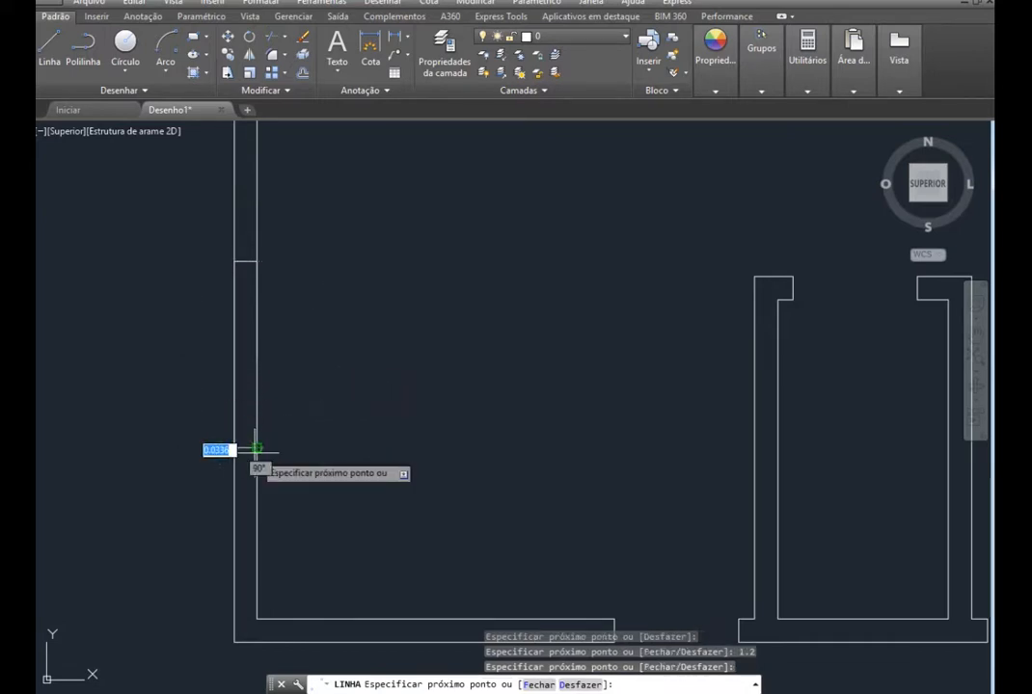
pyautogui.press('Escape')
# Erase the 1.2 and 0.6 helper lines along the west wall, leaving only the two window jambs
pyautogui.click(234, 375)
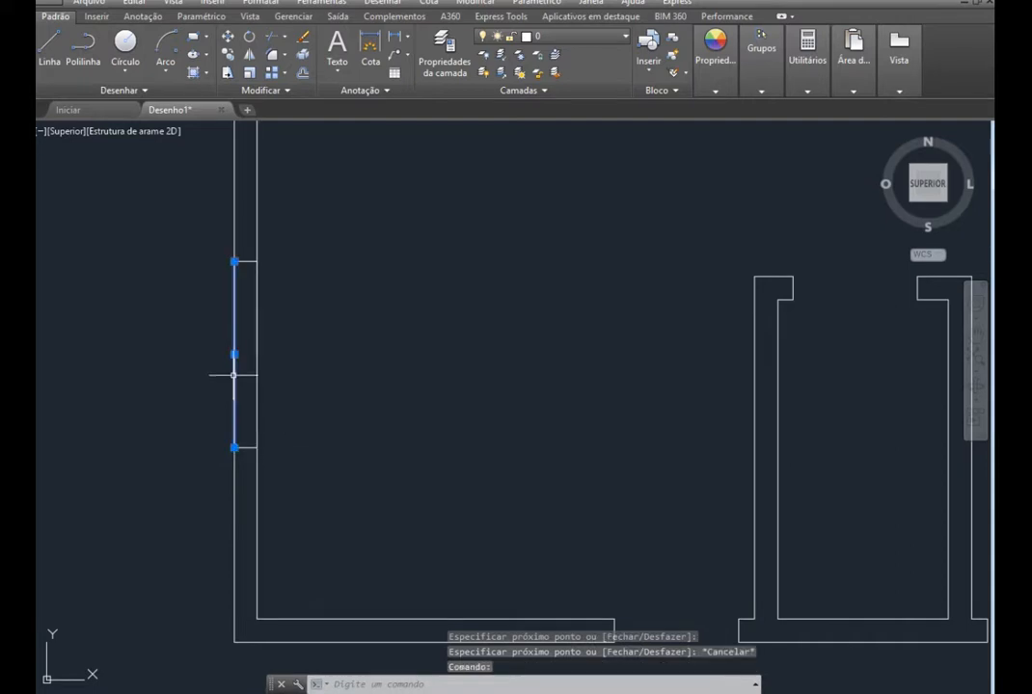
pyautogui.scroll(4, 222, 256)
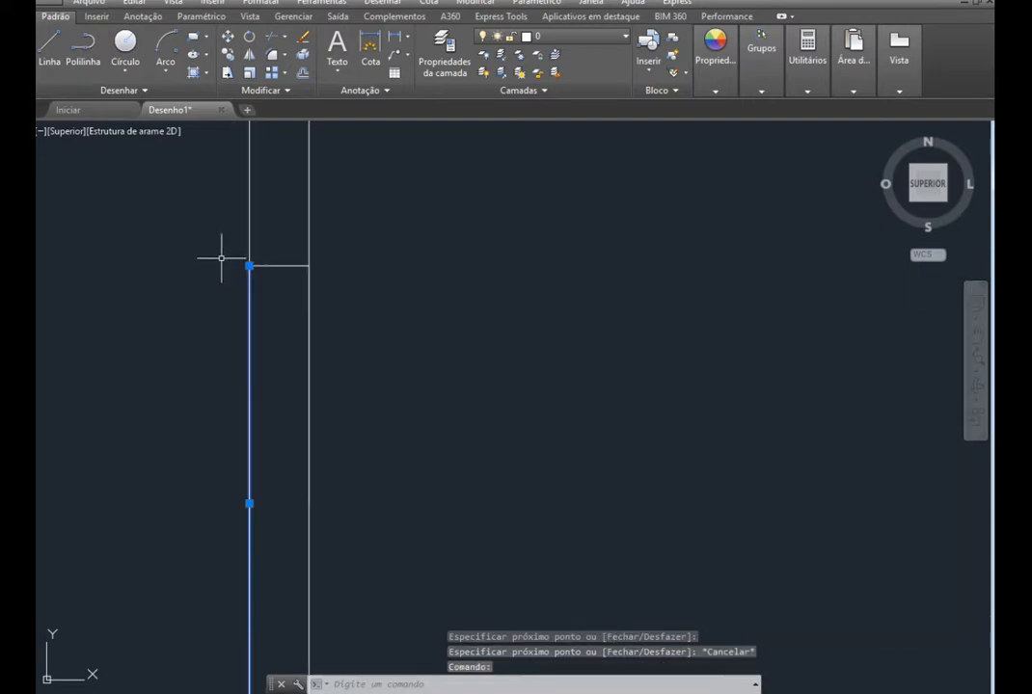
pyautogui.click(308, 294)
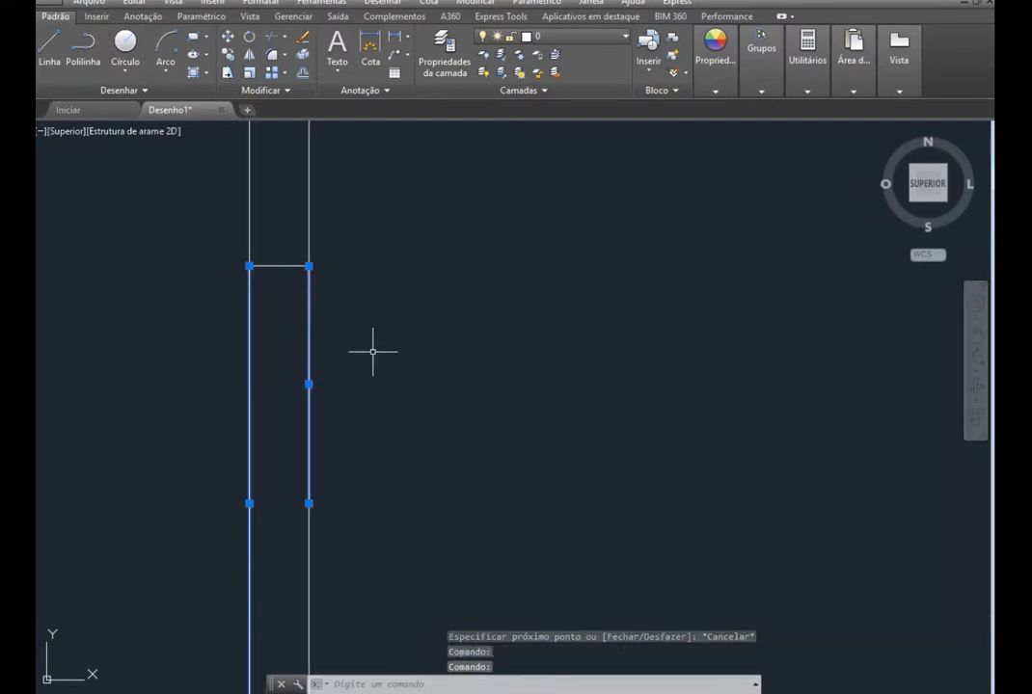
pyautogui.press('Delete')
# Examine the whole floor plan, from the west wall to the east wall, for the window openings still missing
pyautogui.scroll(-5, 249, 398)
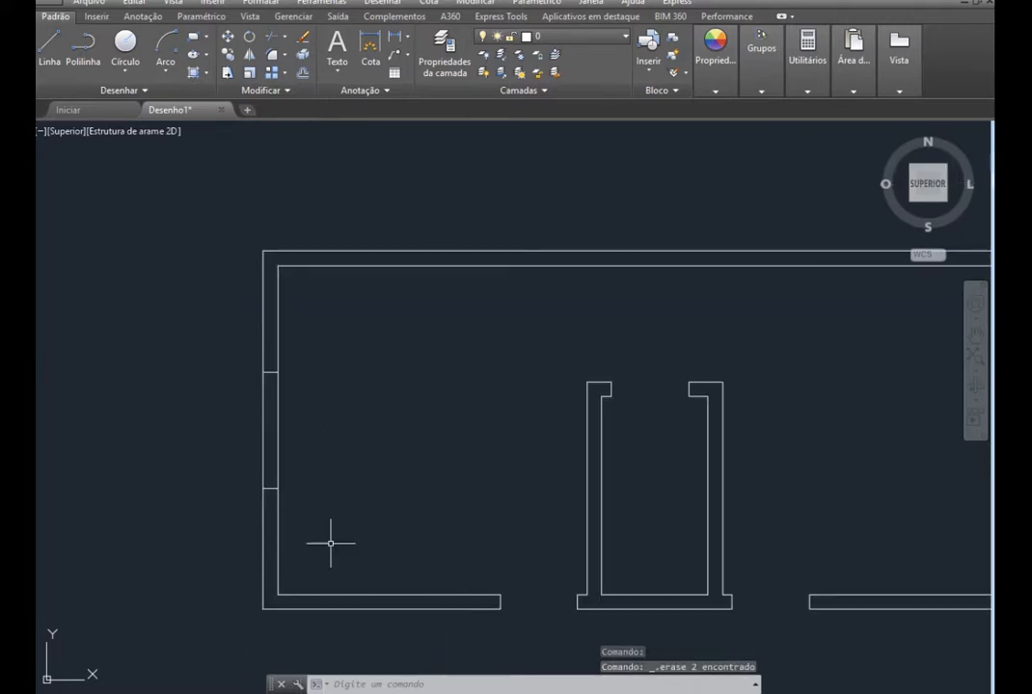
pyautogui.scroll(-2, 240, 540)
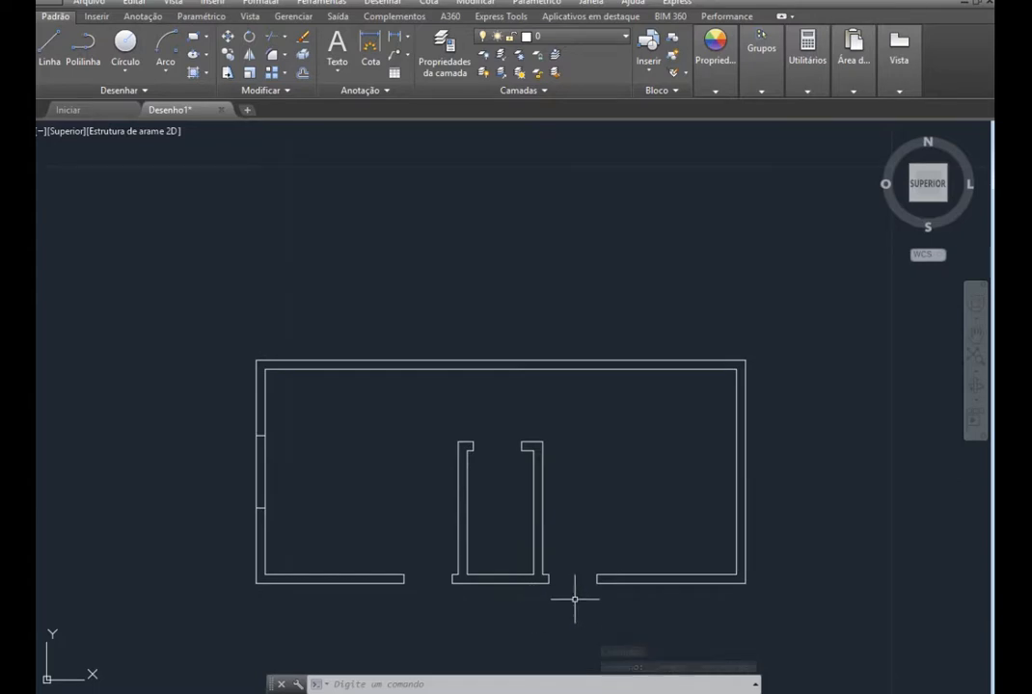
pyautogui.scroll(2, 324, 521)
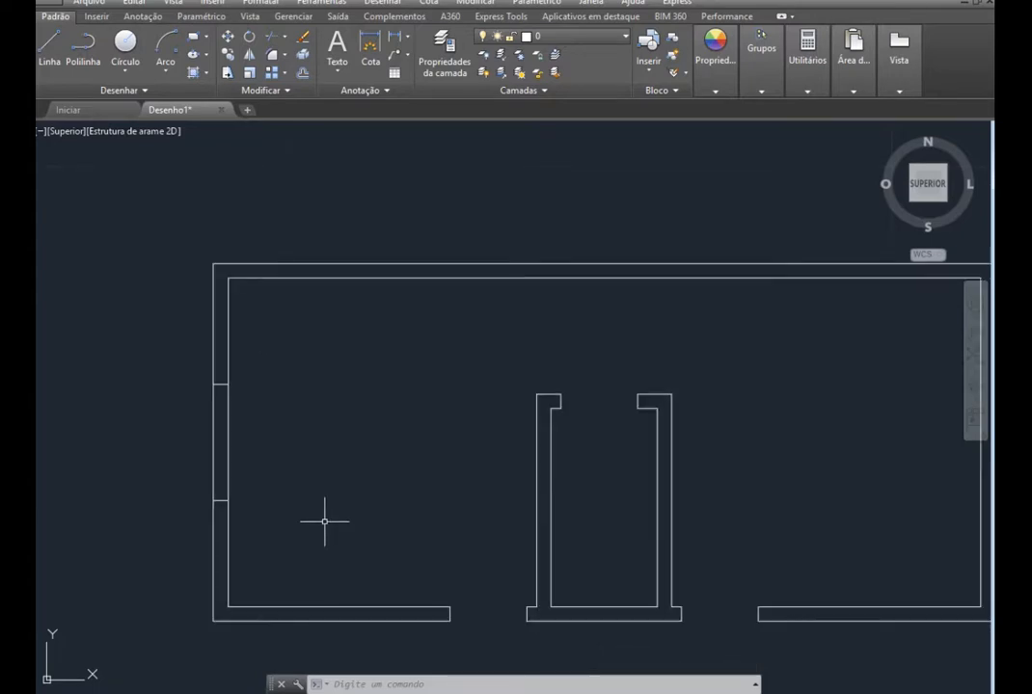
pyautogui.scroll(-2, 324, 520)
pyautogui.scroll(2, 753, 488)
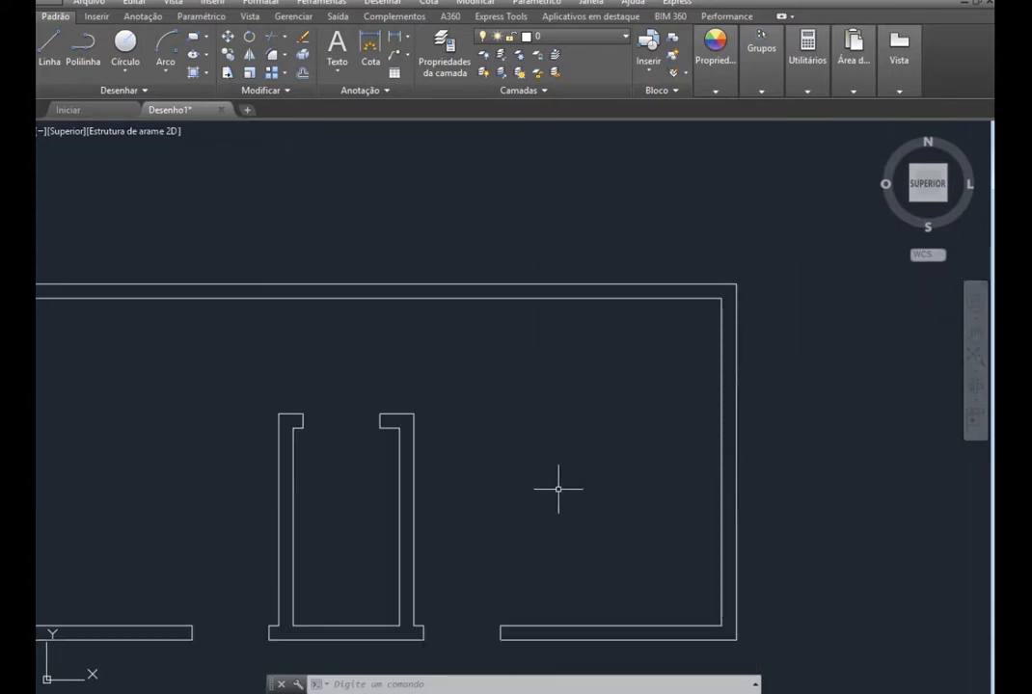
pyautogui.scroll(-4, 558, 487)
pyautogui.scroll(2, 335, 512)
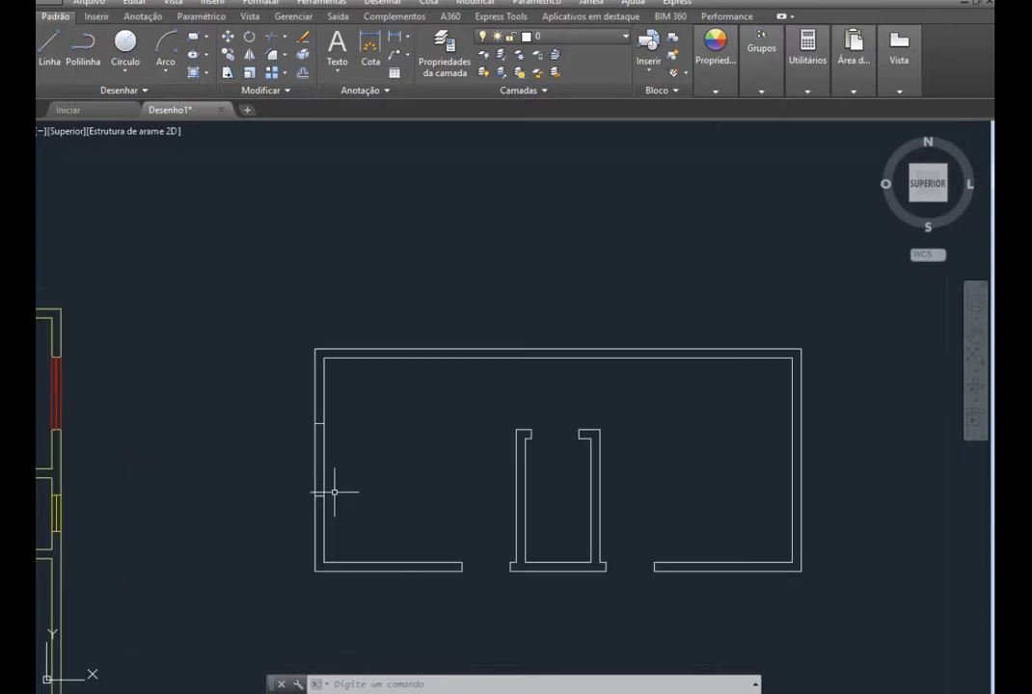
pyautogui.hotkey('alt', 'Tab')
pyautogui.hotkey('alt', 'Tab')
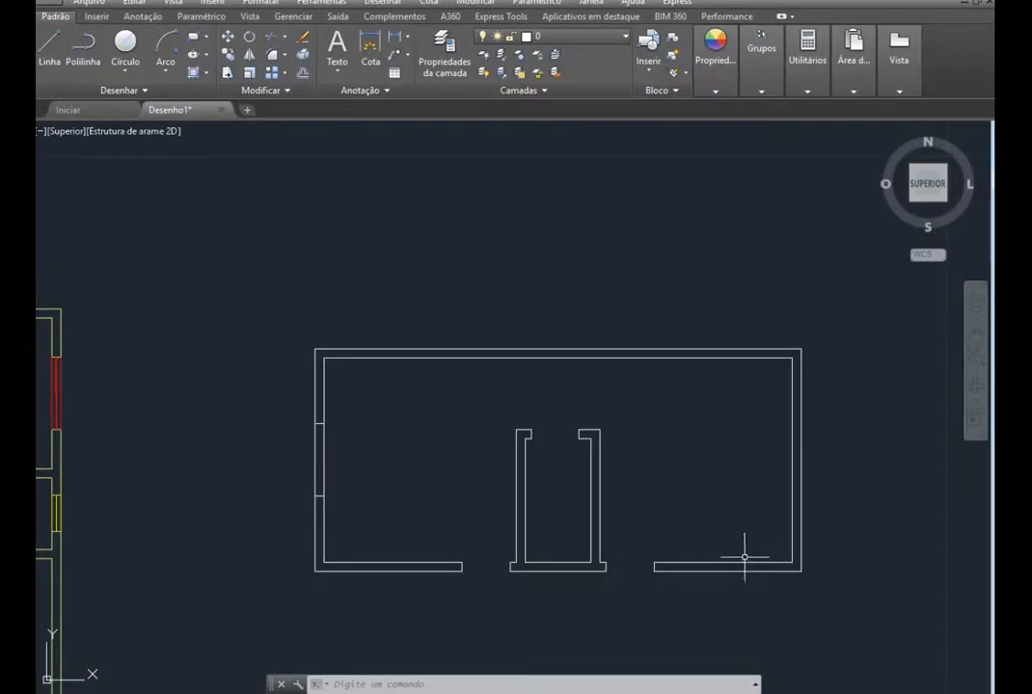
# Copy both window jambs from the west wall straight across onto the east wall, fitted between its inner and outer lines
pyautogui.scroll(4, 302, 464)
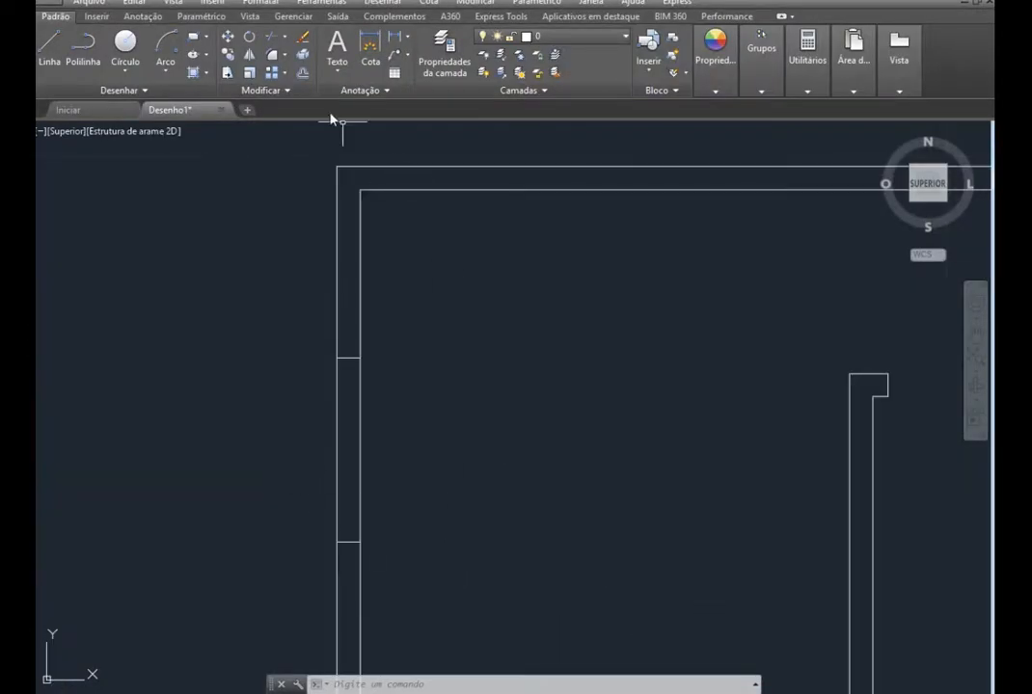
pyautogui.click(227, 54)
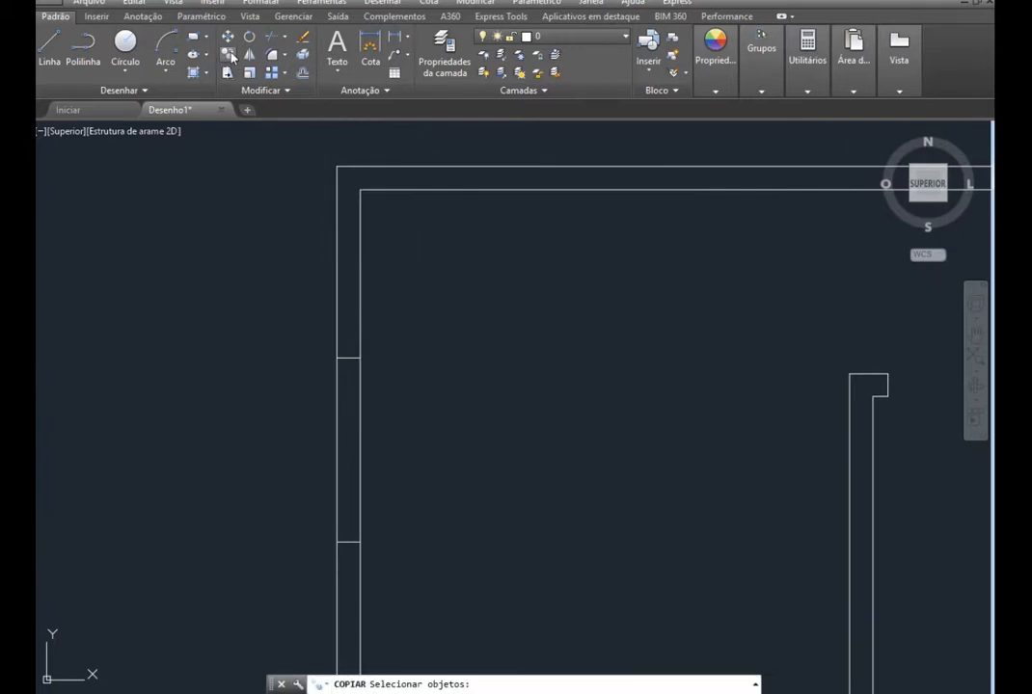
pyautogui.click(348, 358)
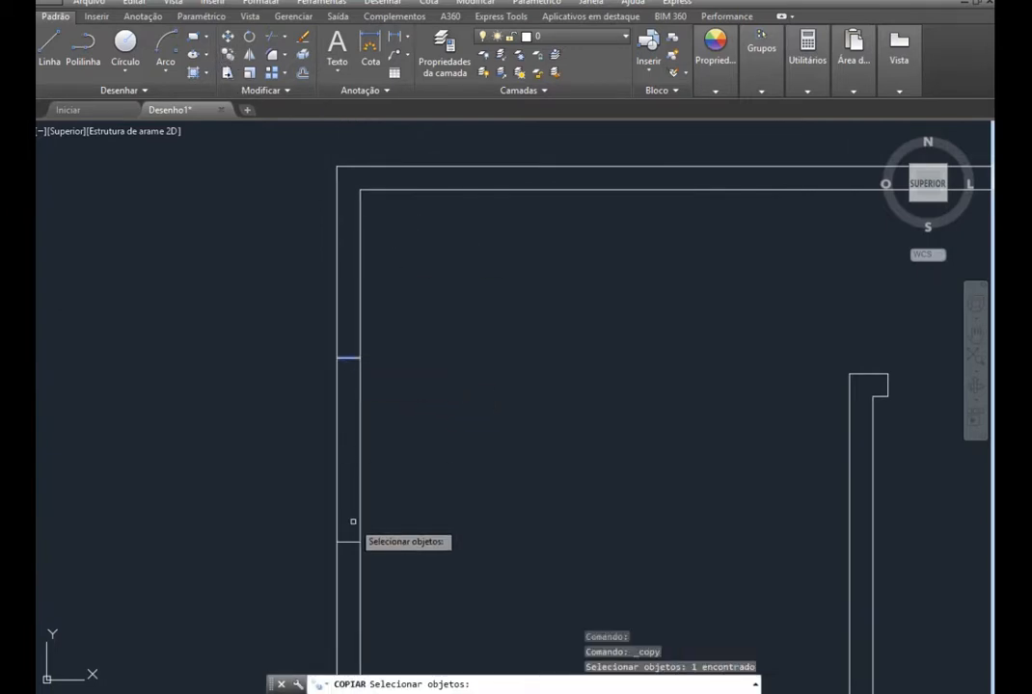
pyautogui.click(350, 542)
pyautogui.press('Return')
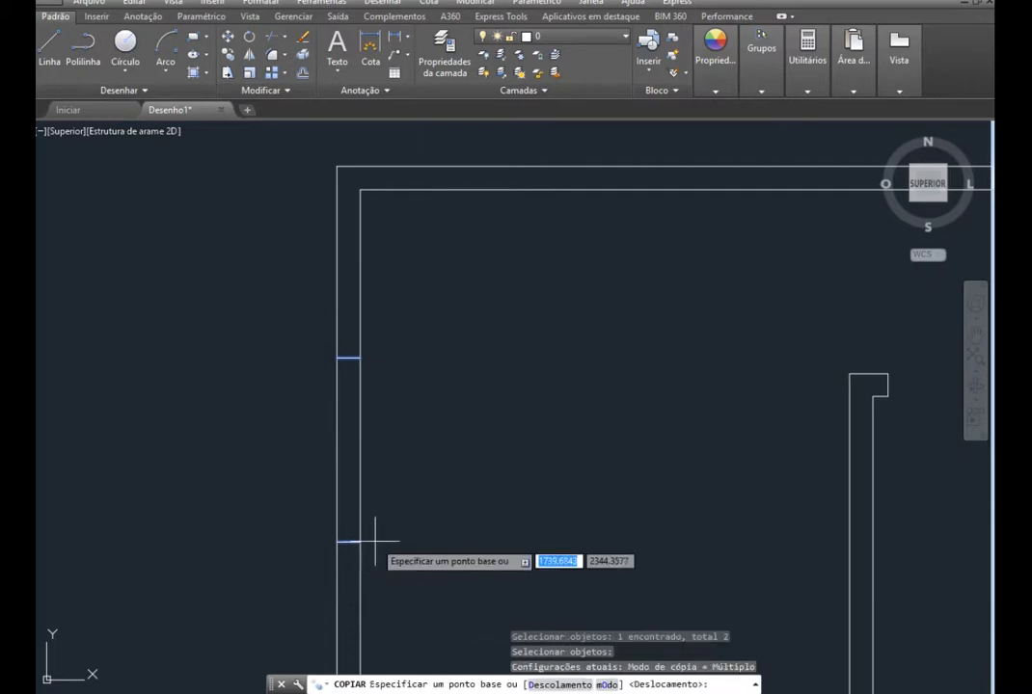
pyautogui.click(358, 542)
pyautogui.scroll(-5, 328, 549)
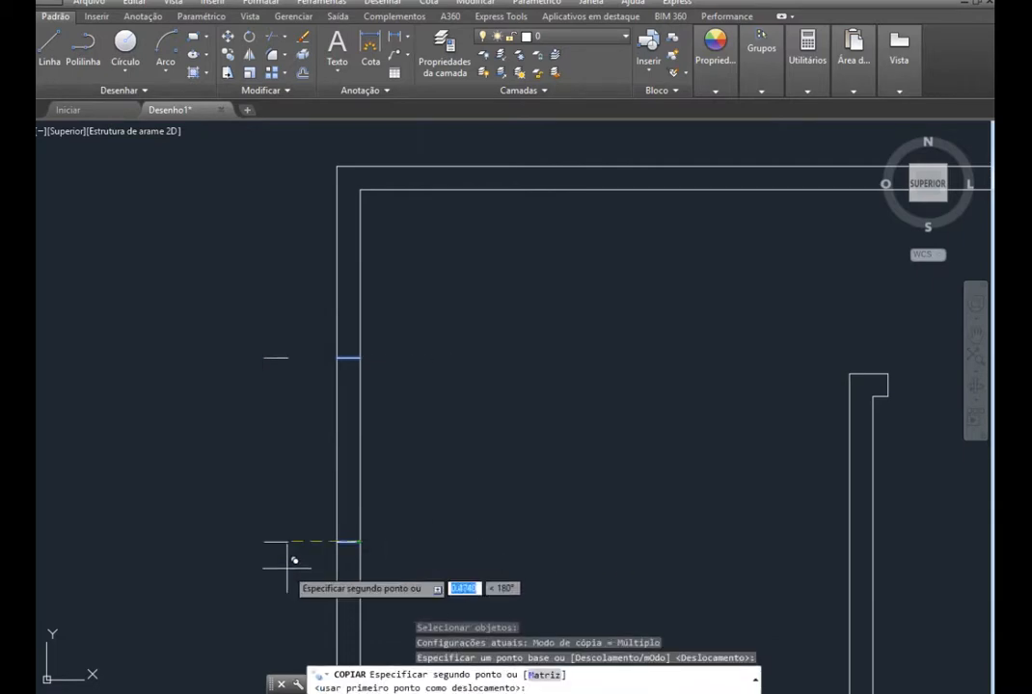
pyautogui.scroll(5, 564, 552)
pyautogui.scroll(5, 645, 579)
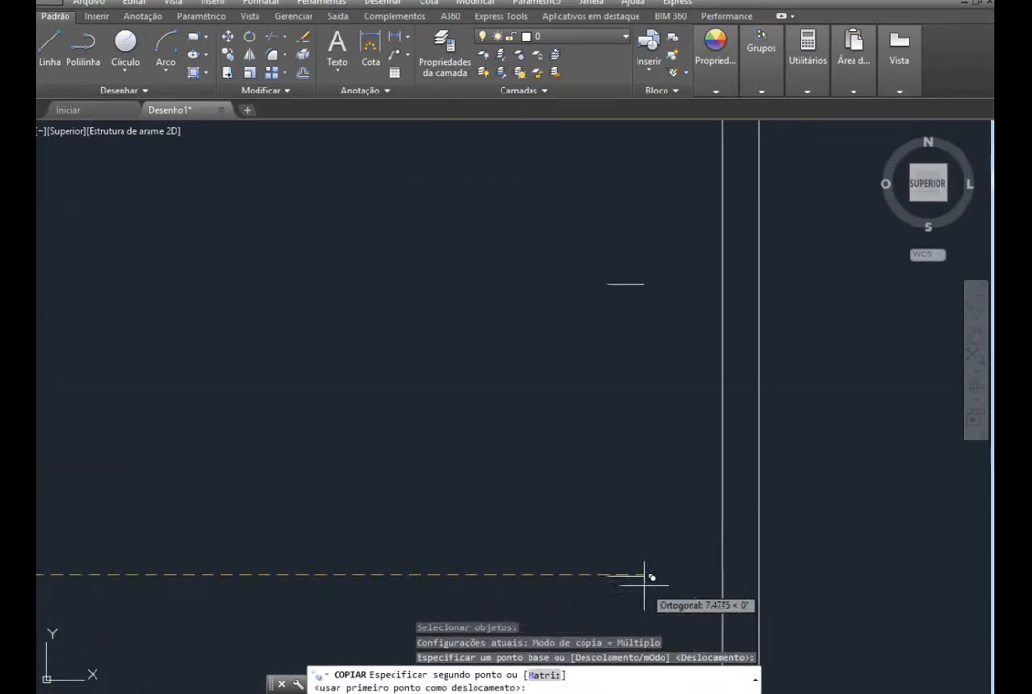
pyautogui.click(802, 561)
pyautogui.press('Escape')
# Draw a 0.3 line east from the midpoint of the bathroom's south inner wall line, continued south to the outer line as a window jamb
pyautogui.scroll(-5, 778, 525)
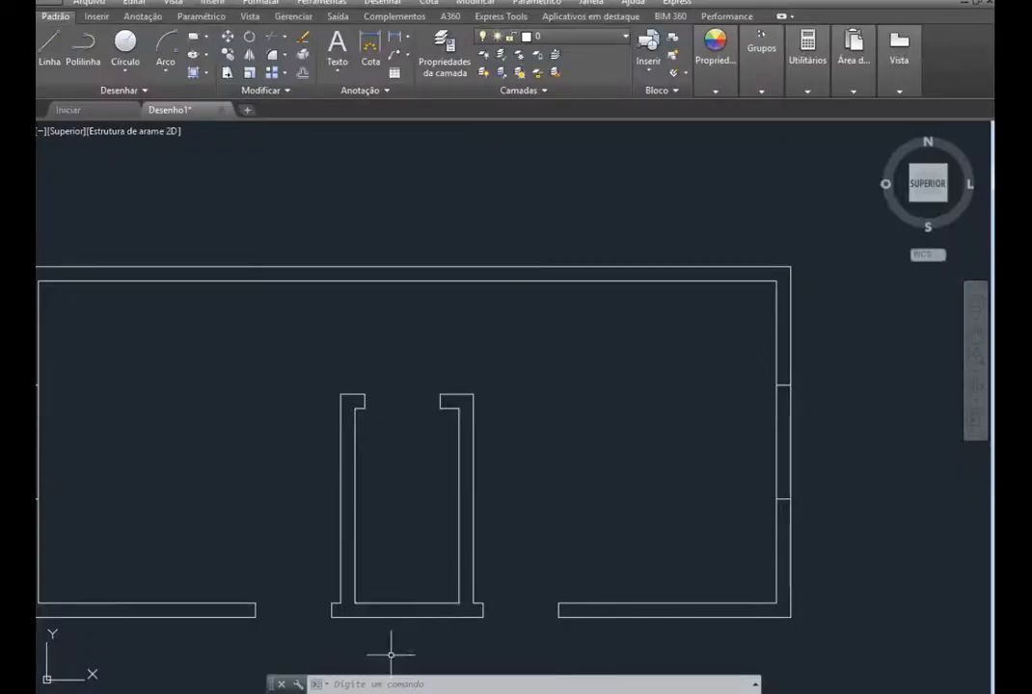
pyautogui.scroll(5, 394, 655)
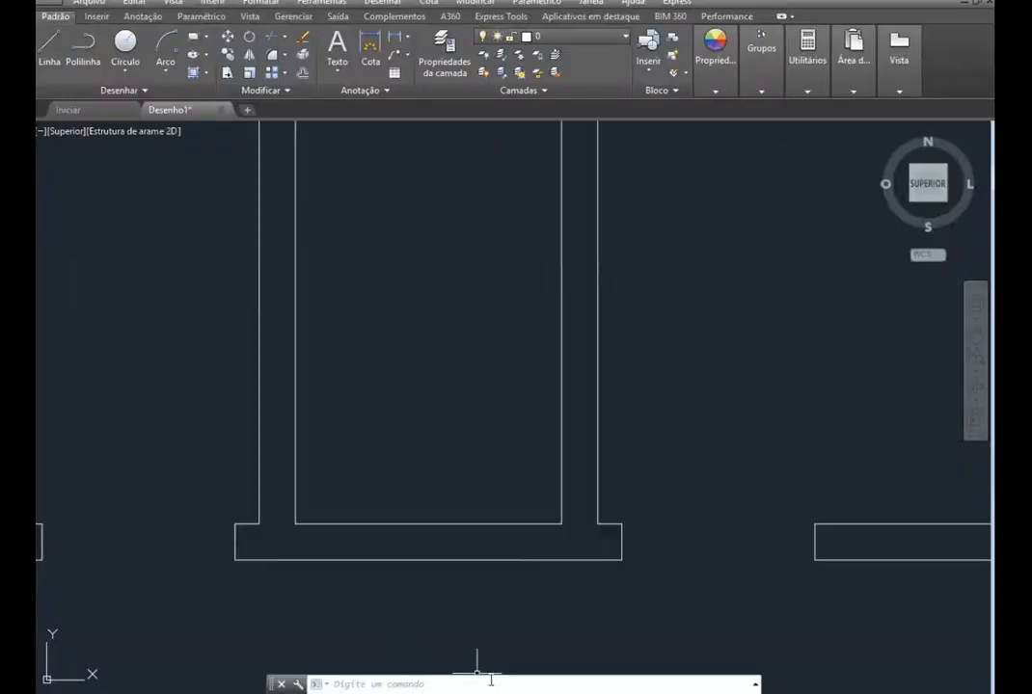
pyautogui.click(44, 43)
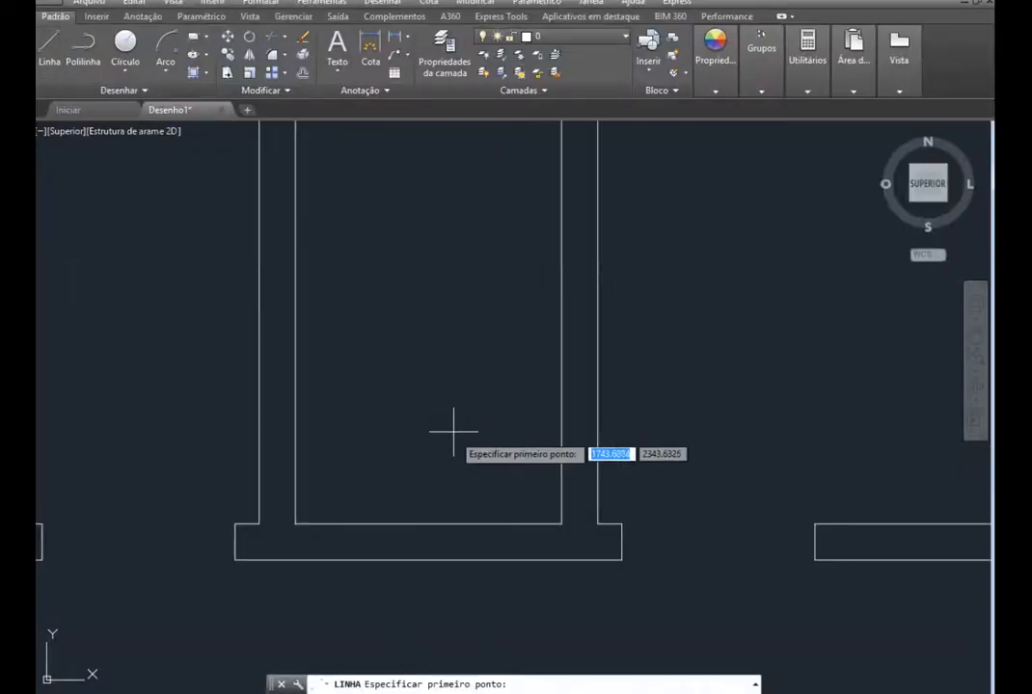
pyautogui.click(428, 525)
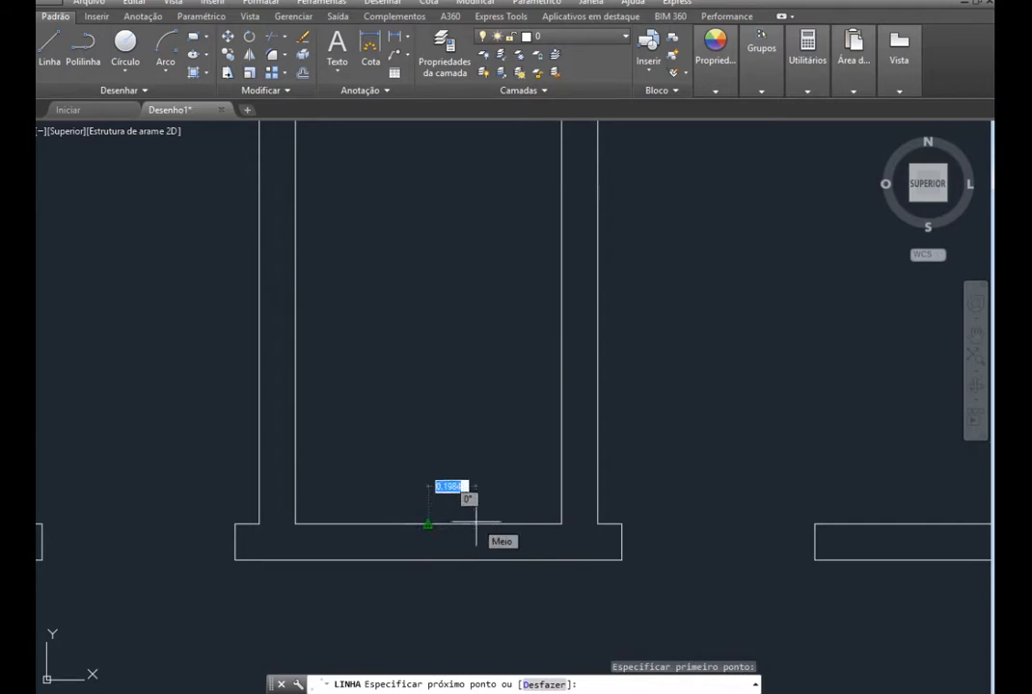
pyautogui.write('0.3')
pyautogui.press('Return')
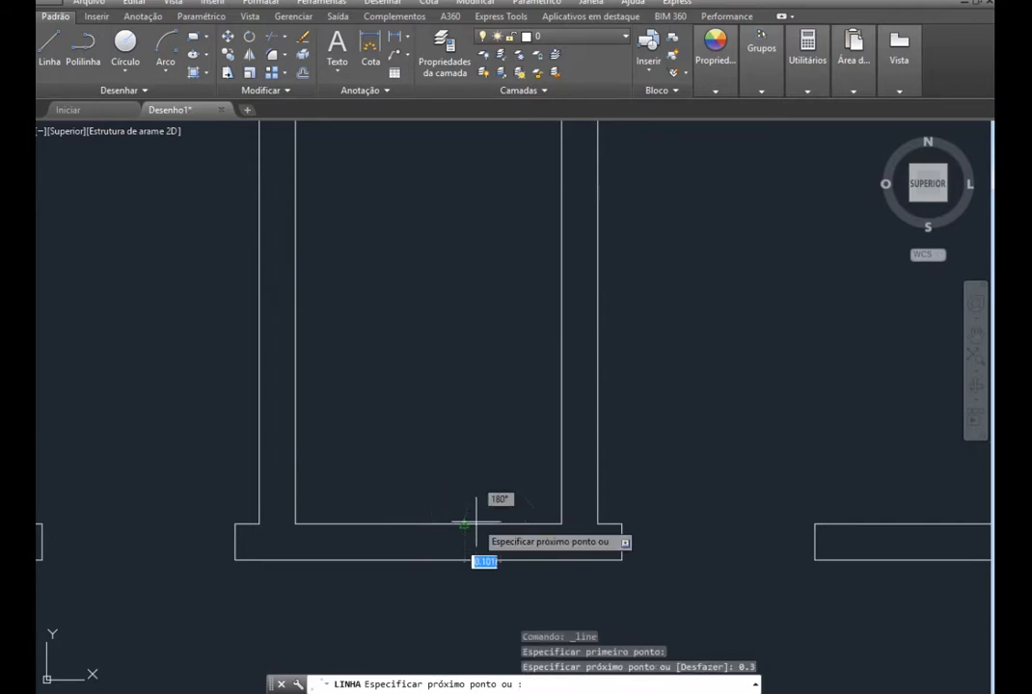
pyautogui.click(500, 560)
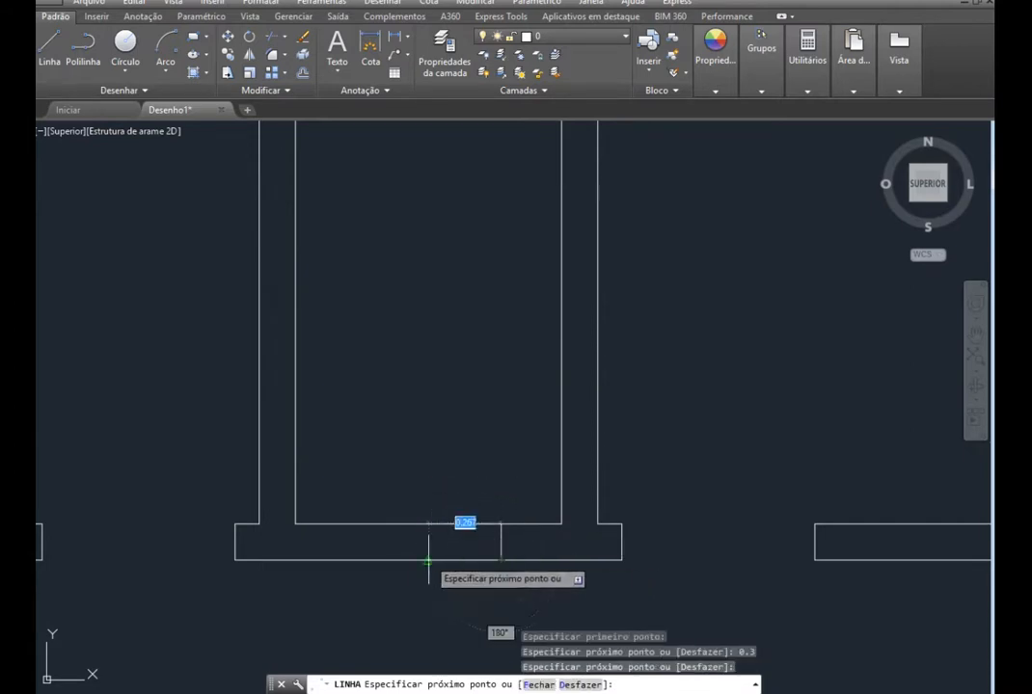
# Continue the line 0.60 west along the south wall's outer line and north across the wall as the bathroom window's second jamb
pyautogui.write('.0')
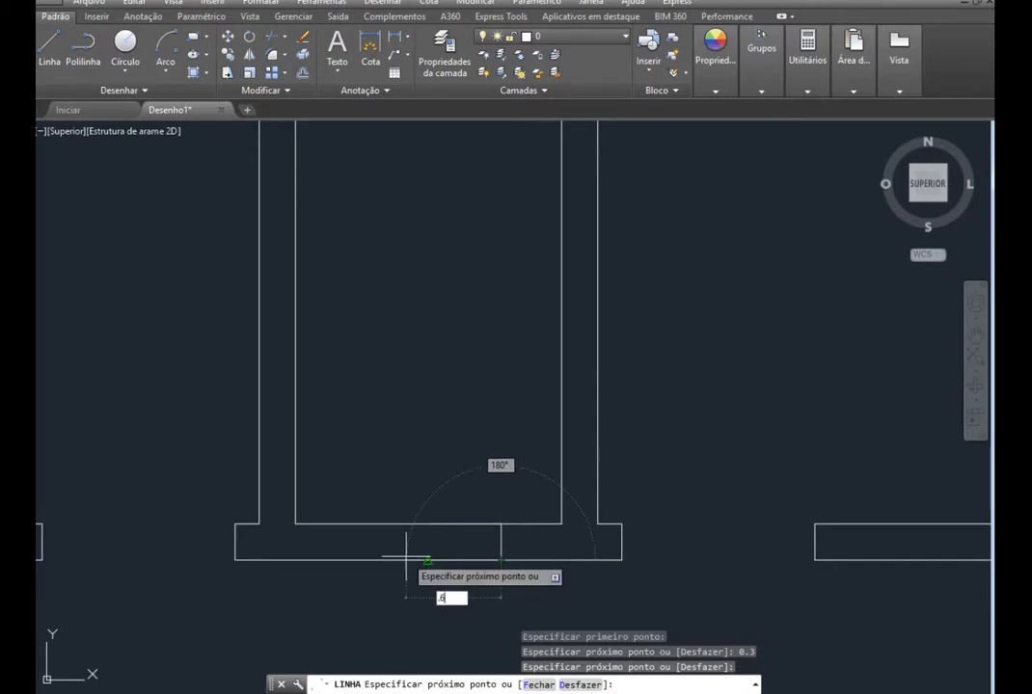
pyautogui.write('0')
pyautogui.press('Return')
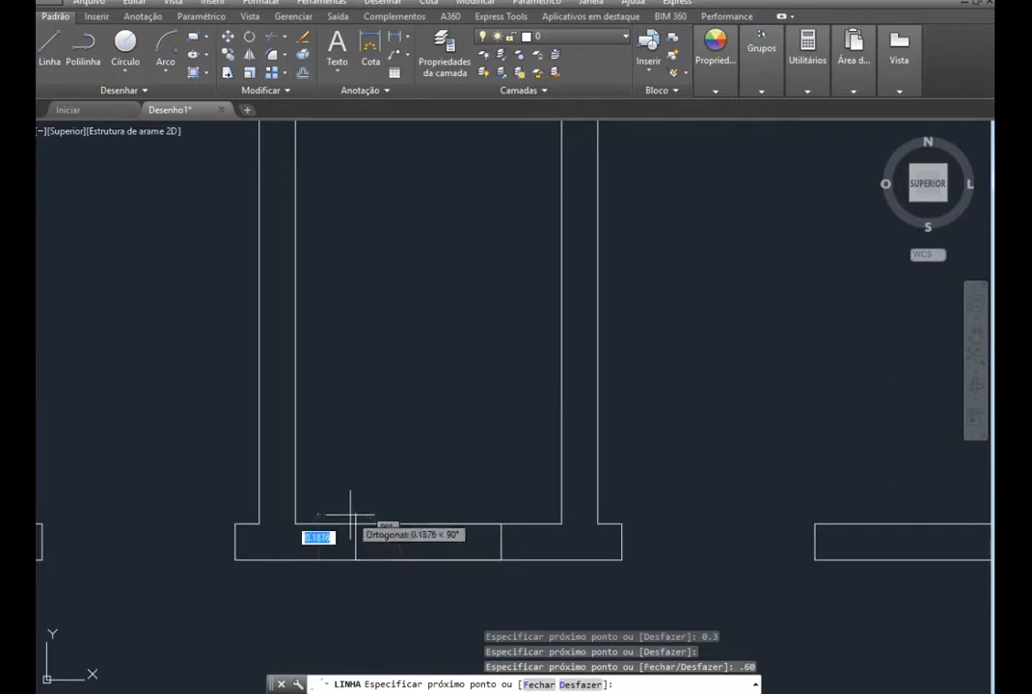
pyautogui.click(350, 520)
pyautogui.press('Escape')
# Shorten the bathroom window's west jamb so that its upper end meets the south wall's inner line
pyautogui.scroll(4, 350, 541)
pyautogui.click(364, 482)
pyautogui.click(364, 473)
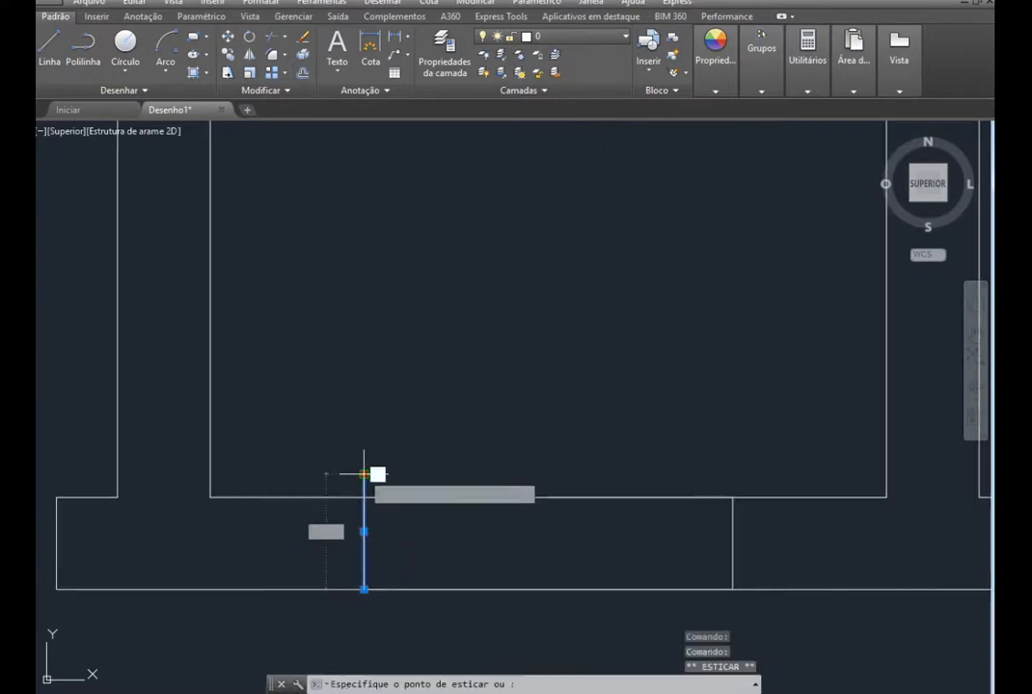
pyautogui.click(364, 497)
# Erase the 0.60 and 0.3 helper lines along the bathroom's south wall
pyautogui.click(517, 589)
pyautogui.press('Escape')
pyautogui.press('Delete')
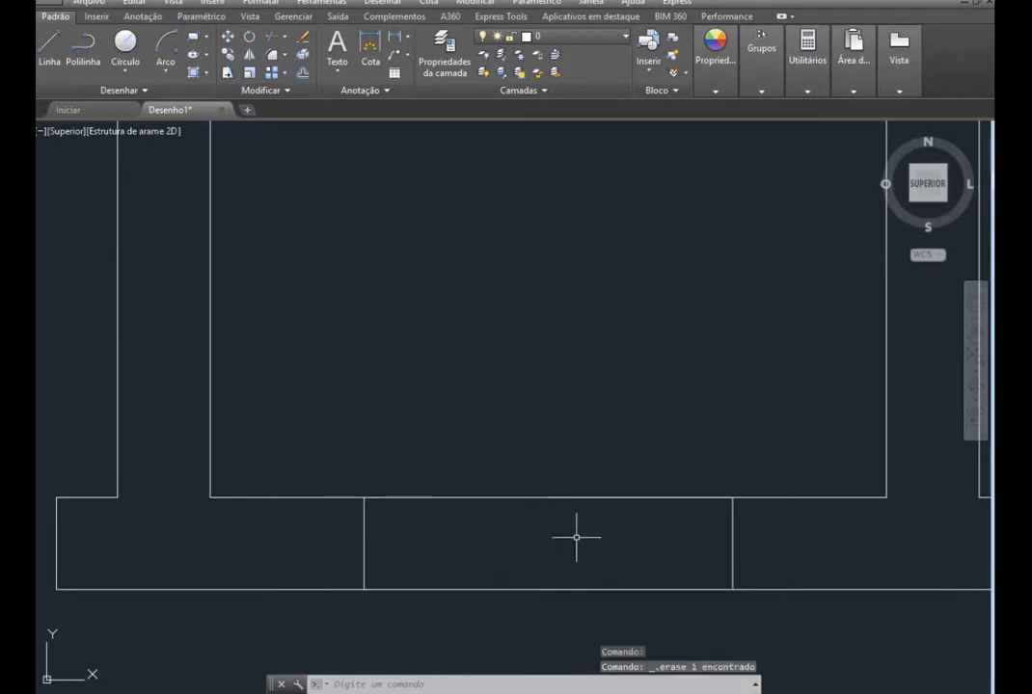
pyautogui.click(691, 499)
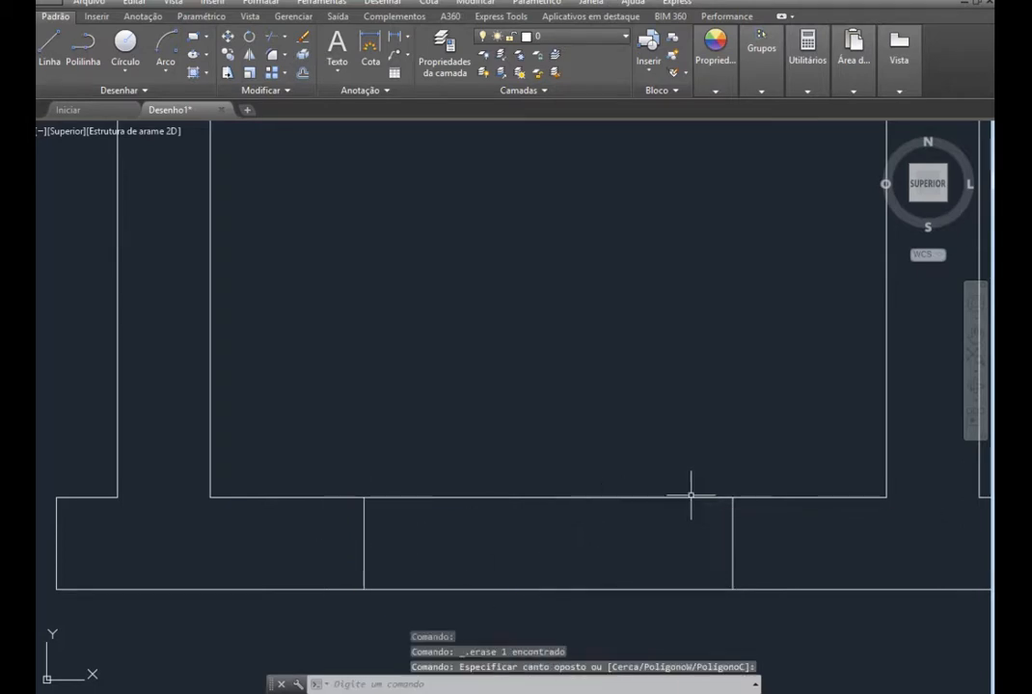
pyautogui.scroll(-5, 680, 503)
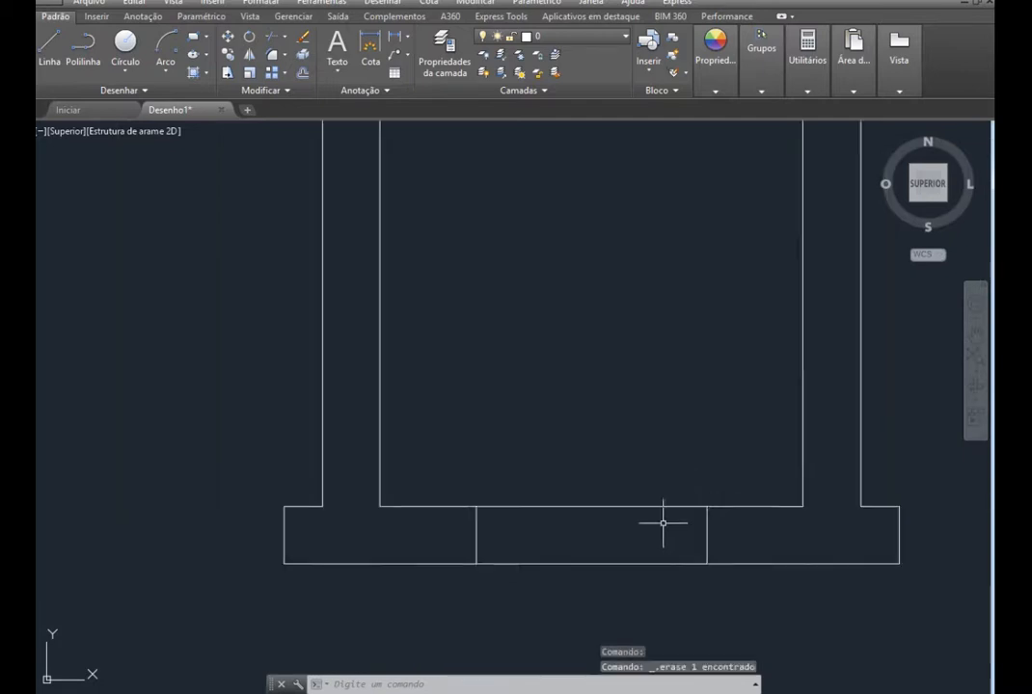
# Trim the wall lines between the jambs of the west, bathroom and east window openings
pyautogui.scroll(-2, 662, 524)
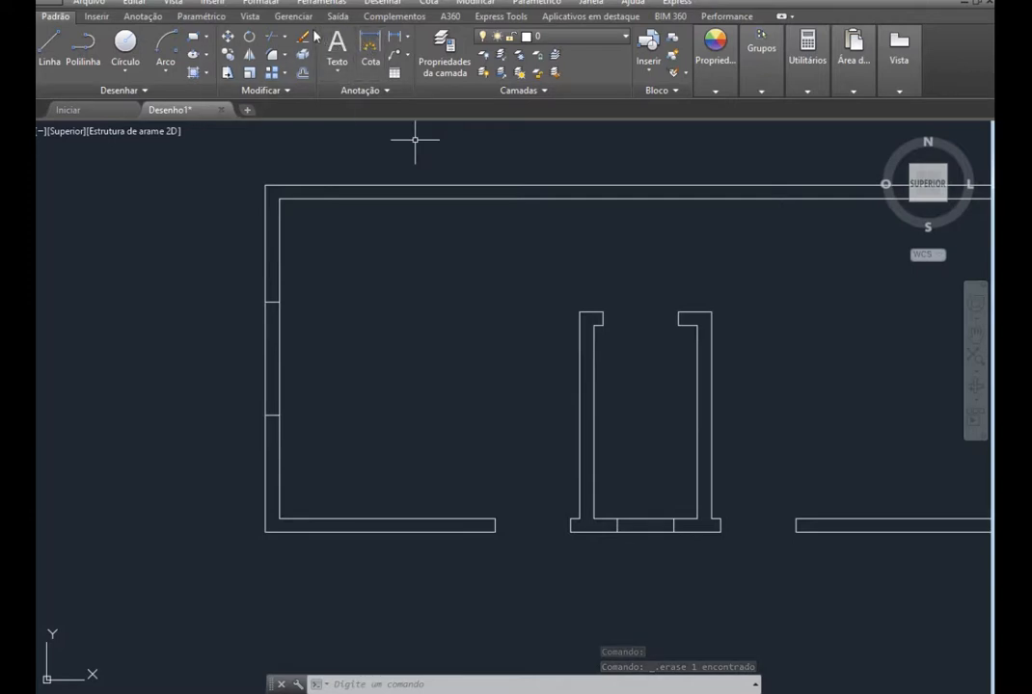
pyautogui.click(273, 38)
pyautogui.press('Return')
pyautogui.click(308, 380)
pyautogui.click(230, 337)
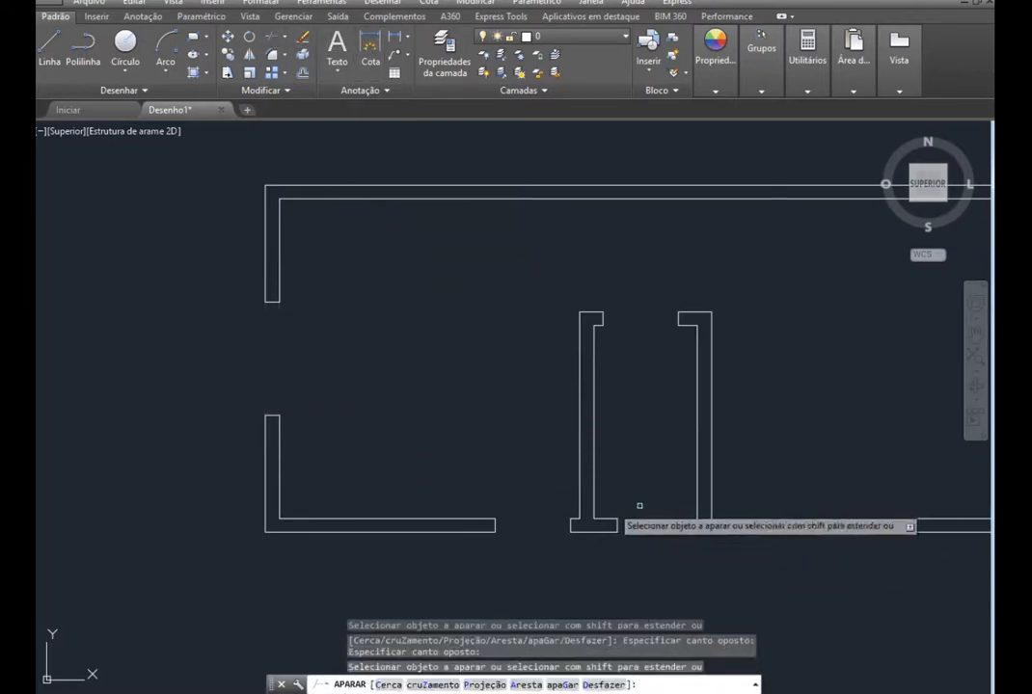
pyautogui.scroll(-5, 617, 521)
pyautogui.scroll(6, 695, 454)
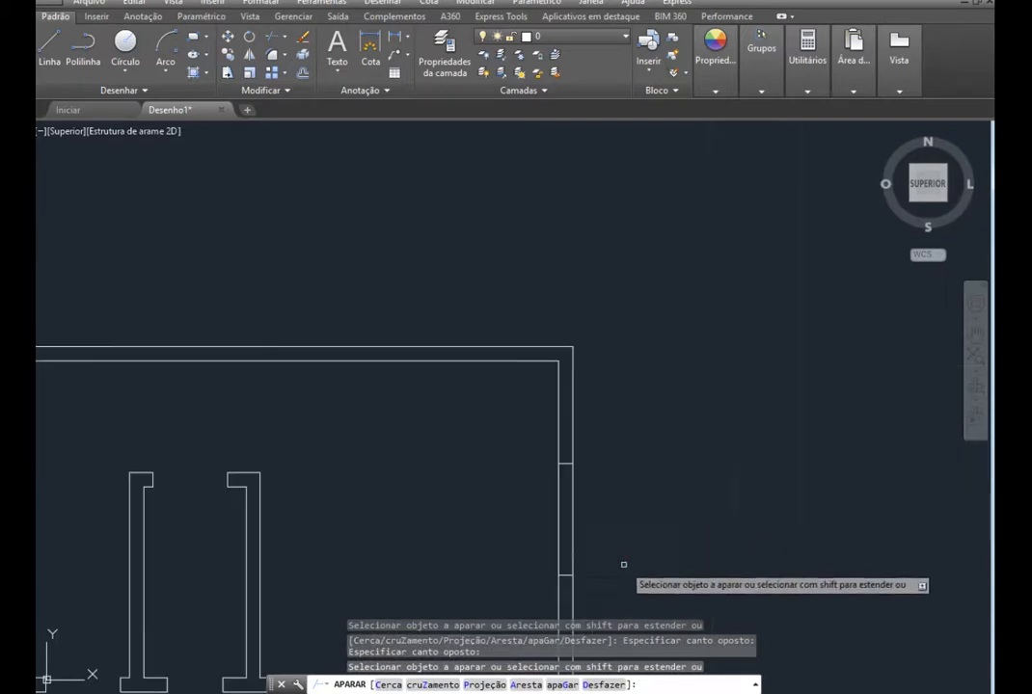
pyautogui.scroll(-2, 732, 468)
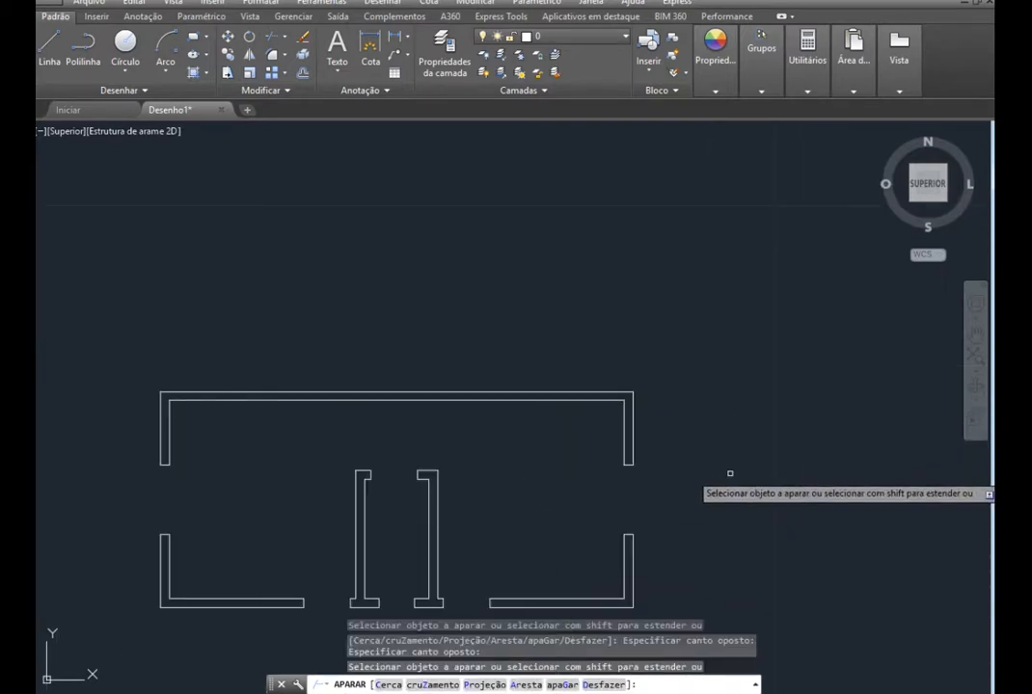
pyautogui.scroll(-2, 731, 475)
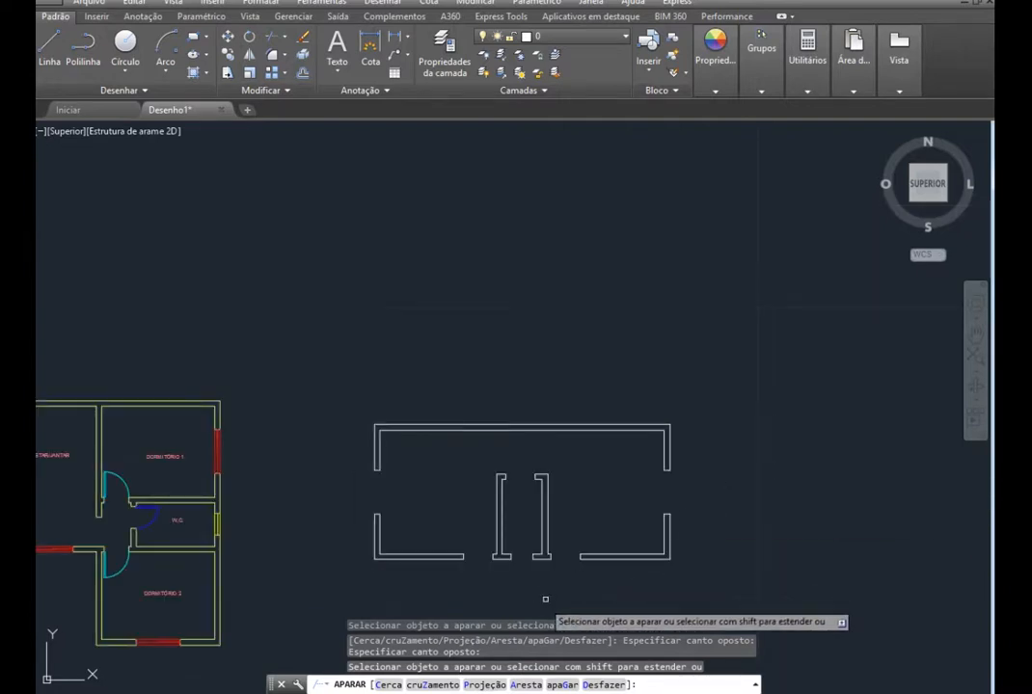
pyautogui.scroll(-4, 606, 319)
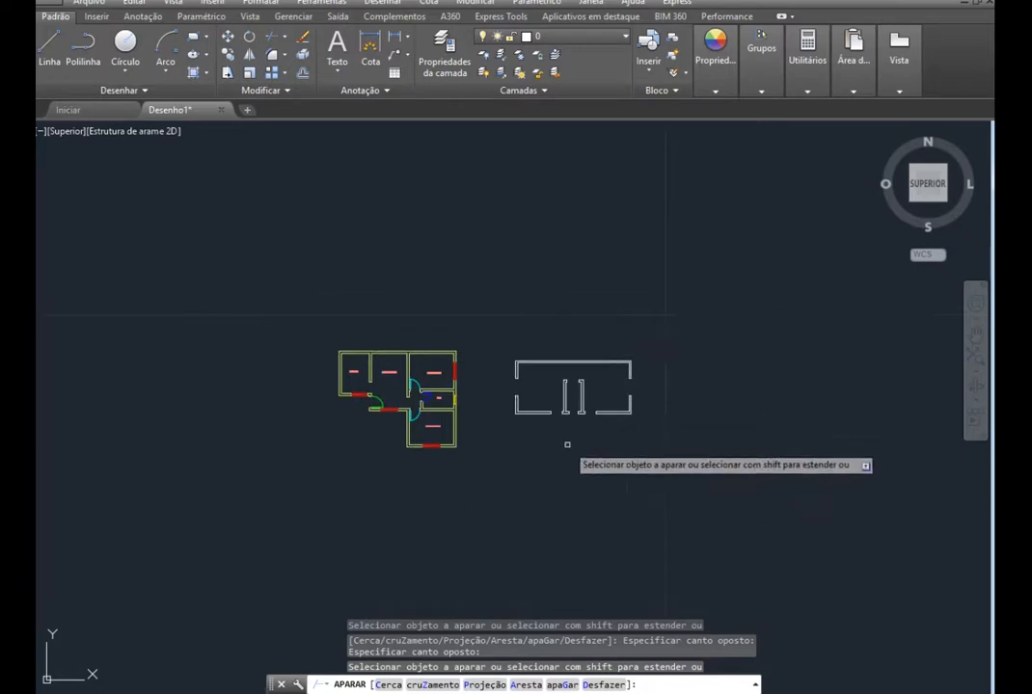
pyautogui.scroll(4, 546, 340)
pyautogui.scroll(2, 642, 530)
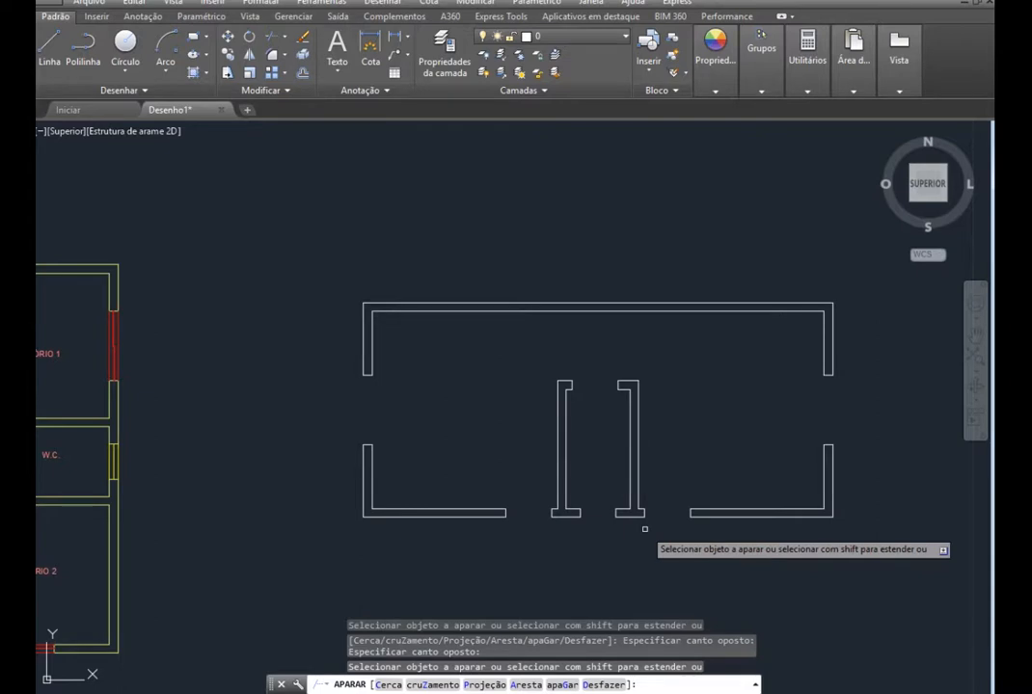
# Assign all wall lines of the new floor plan to the Paredes layer
pyautogui.press('Escape')
pyautogui.click(882, 568)
pyautogui.click(337, 305)
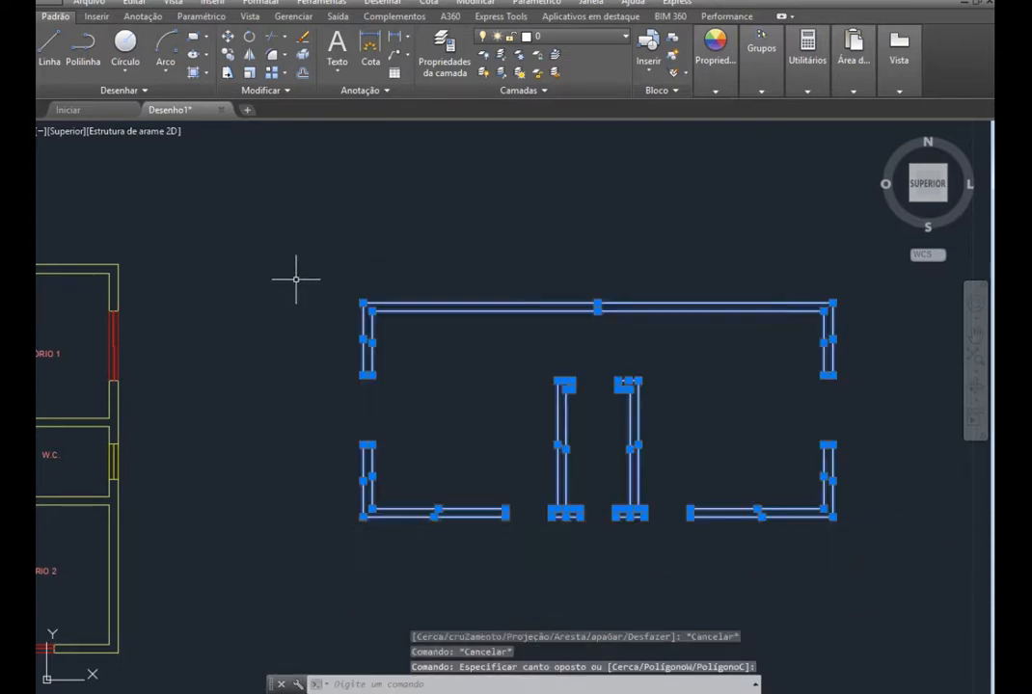
pyautogui.click(572, 40)
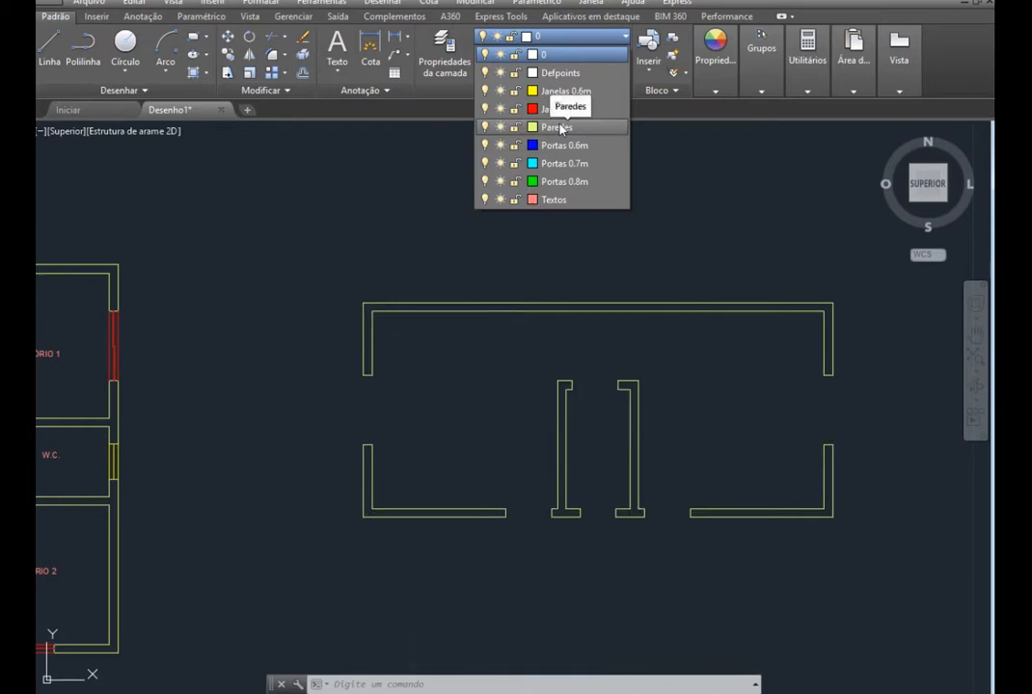
pyautogui.click(557, 128)
pyautogui.click(868, 423)
pyautogui.press('Escape')
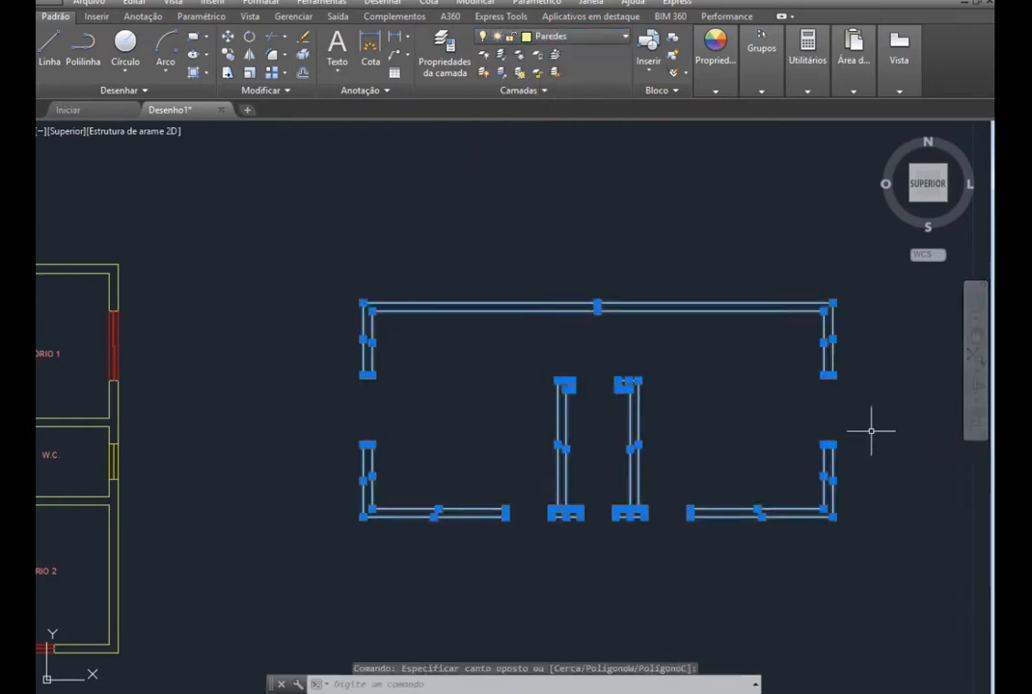
pyautogui.press('Escape')
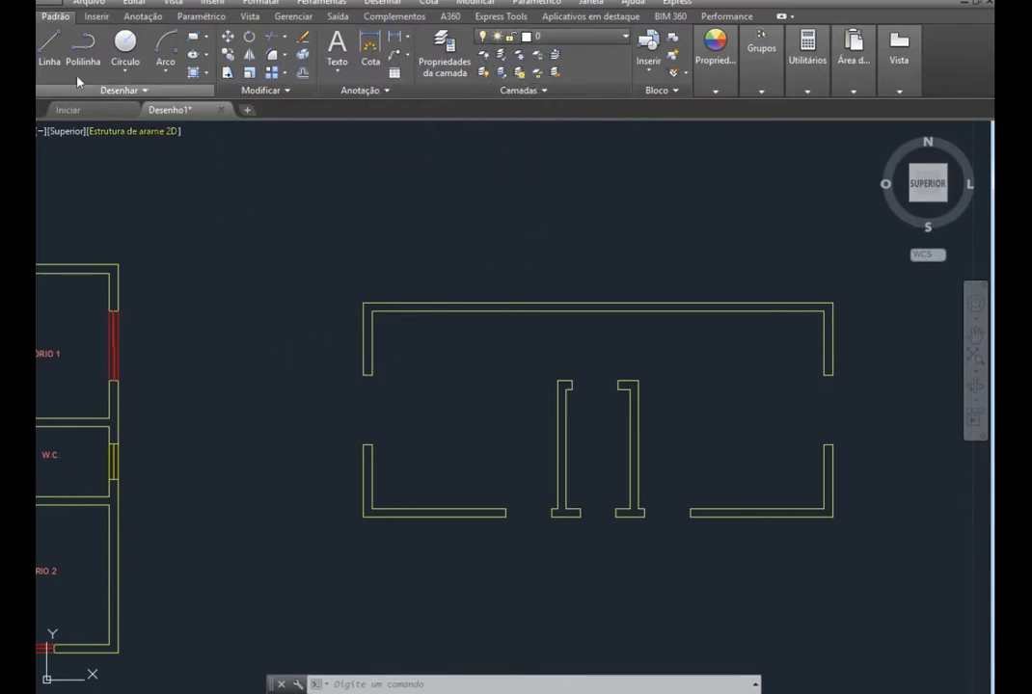
# Draw a line along the west wall's outer face, closing the window opening between its two jambs
pyautogui.click(49, 46)
pyautogui.scroll(2, 370, 430)
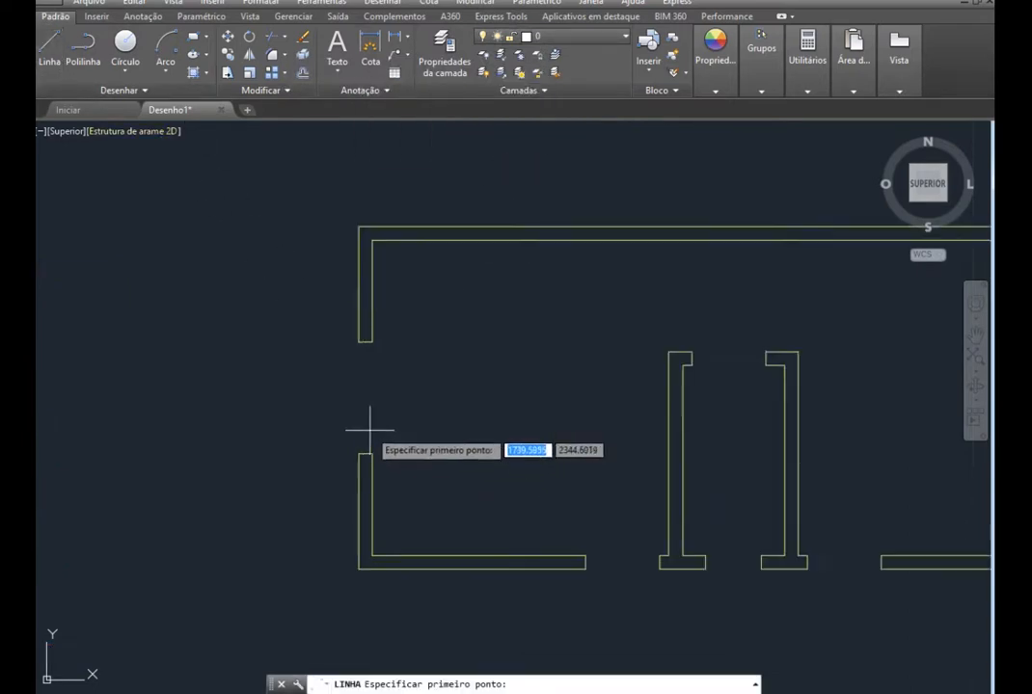
pyautogui.click(359, 343)
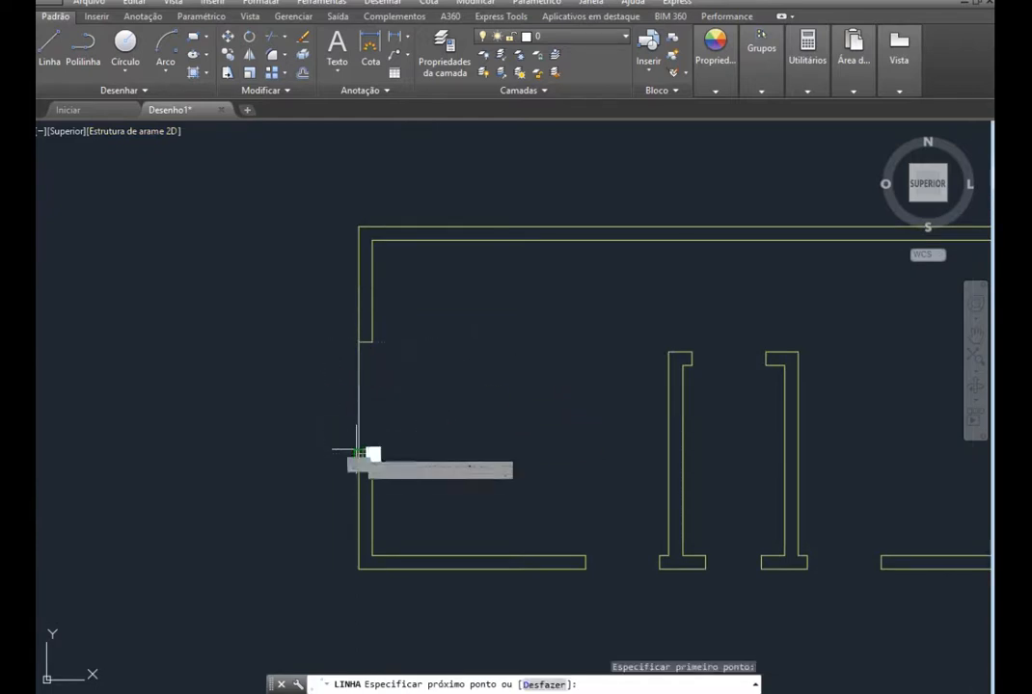
pyautogui.press('Escape')
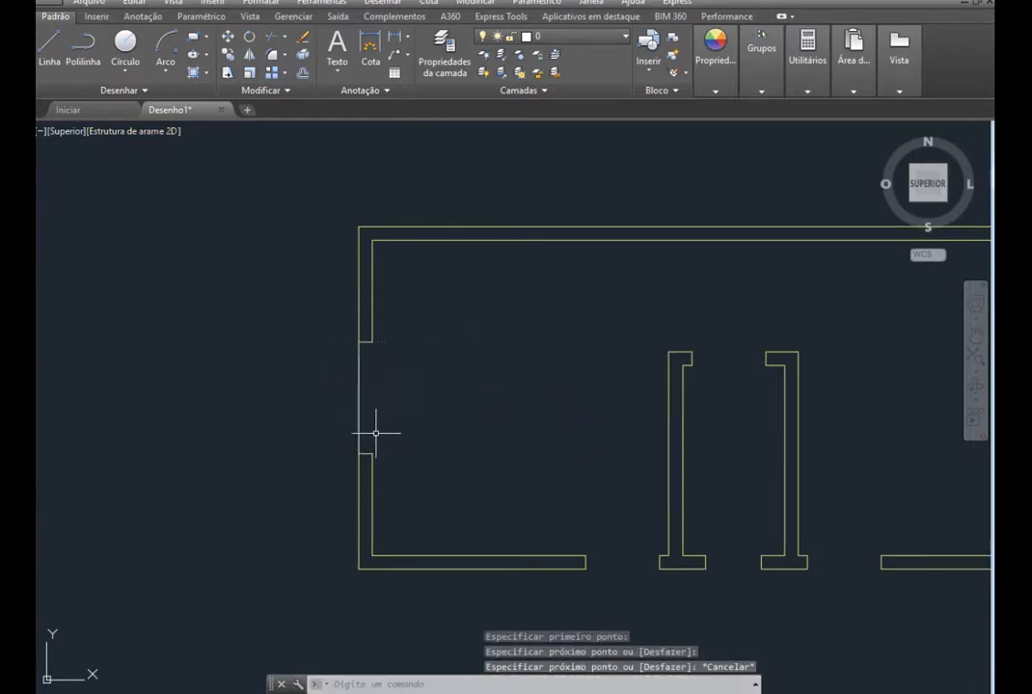
# Copy the west window's outer line to the middle and to the inner face of the wall
pyautogui.scroll(2, 380, 415)
pyautogui.scroll(2, 444, 484)
pyautogui.scroll(-2, 444, 484)
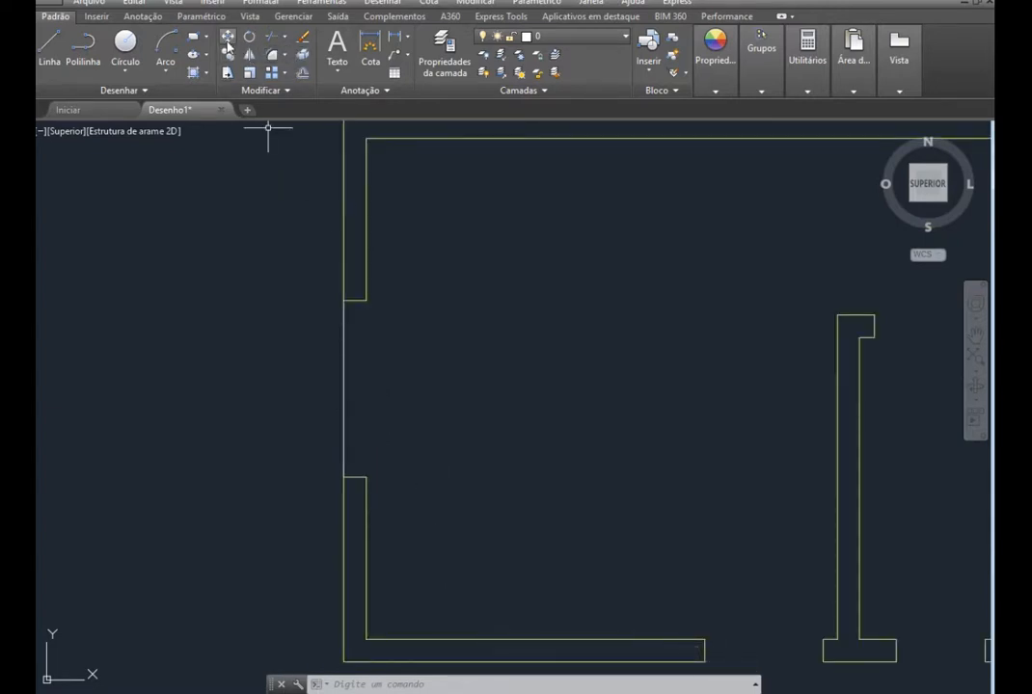
pyautogui.click(345, 333)
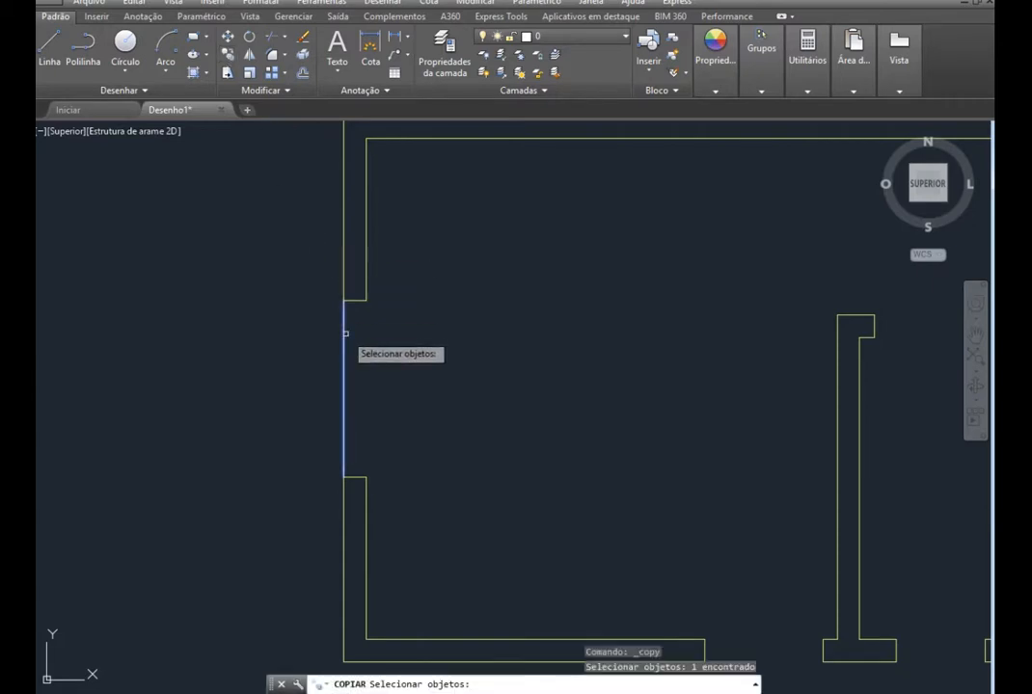
pyautogui.press('Return')
pyautogui.scroll(5, 318, 282)
pyautogui.click(409, 348)
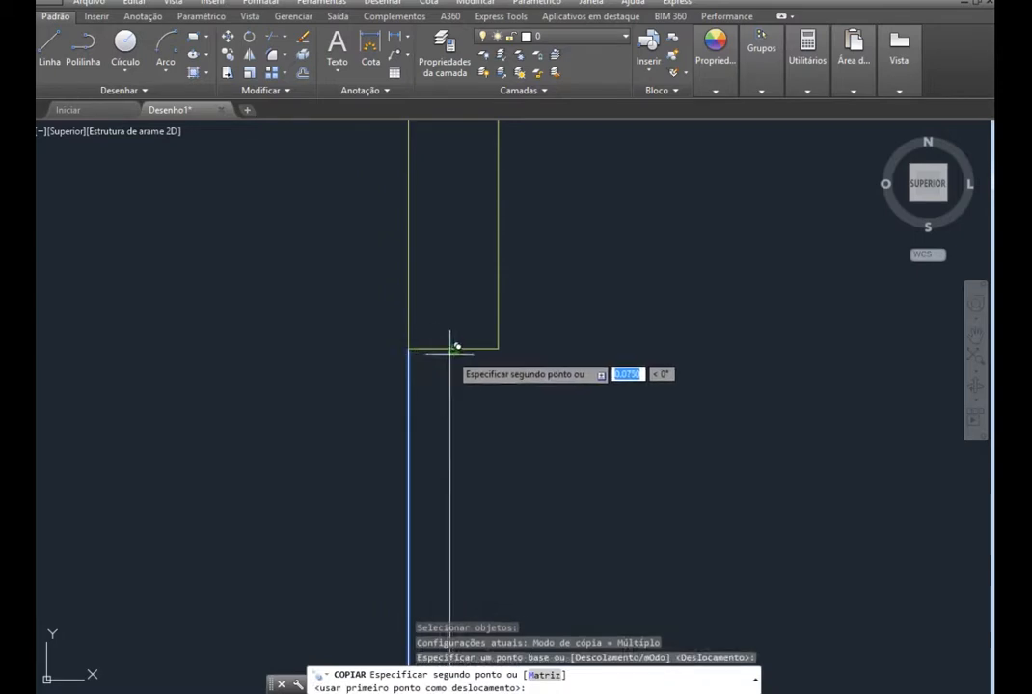
pyautogui.click(454, 347)
pyautogui.scroll(-4, 453, 397)
pyautogui.scroll(4, 634, 392)
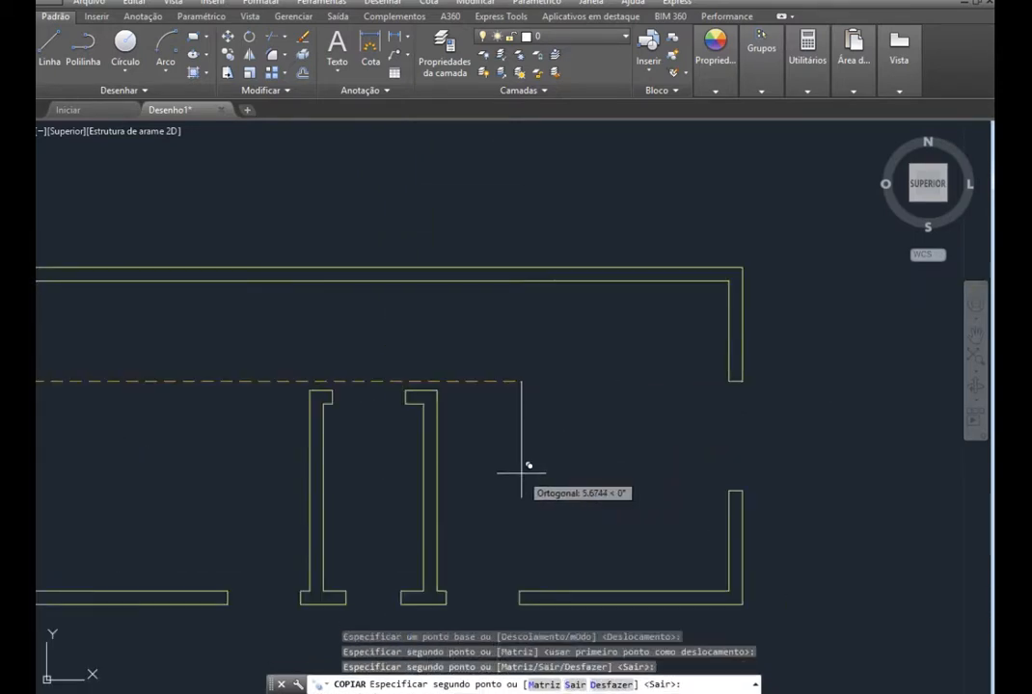
pyautogui.scroll(-5, 666, 477)
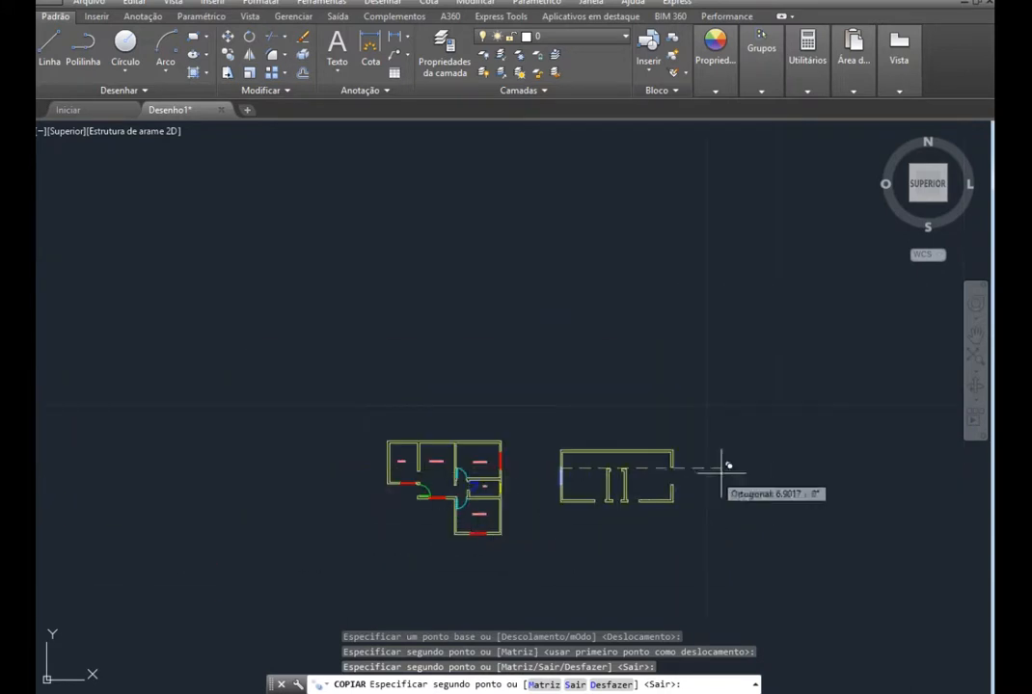
pyautogui.scroll(6, 499, 465)
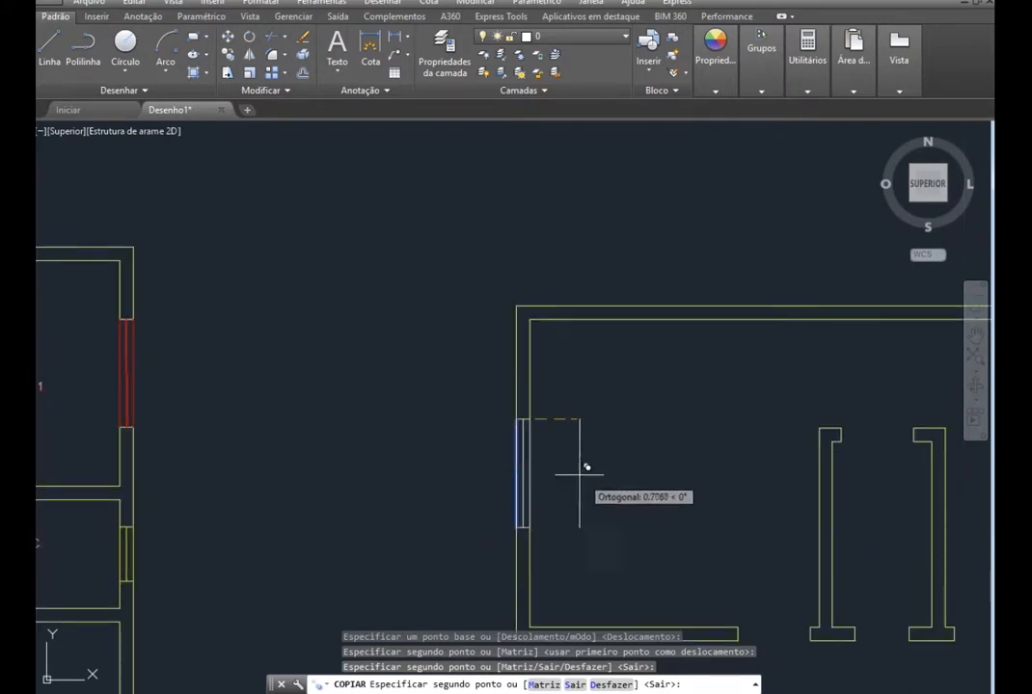
pyautogui.press('Escape')
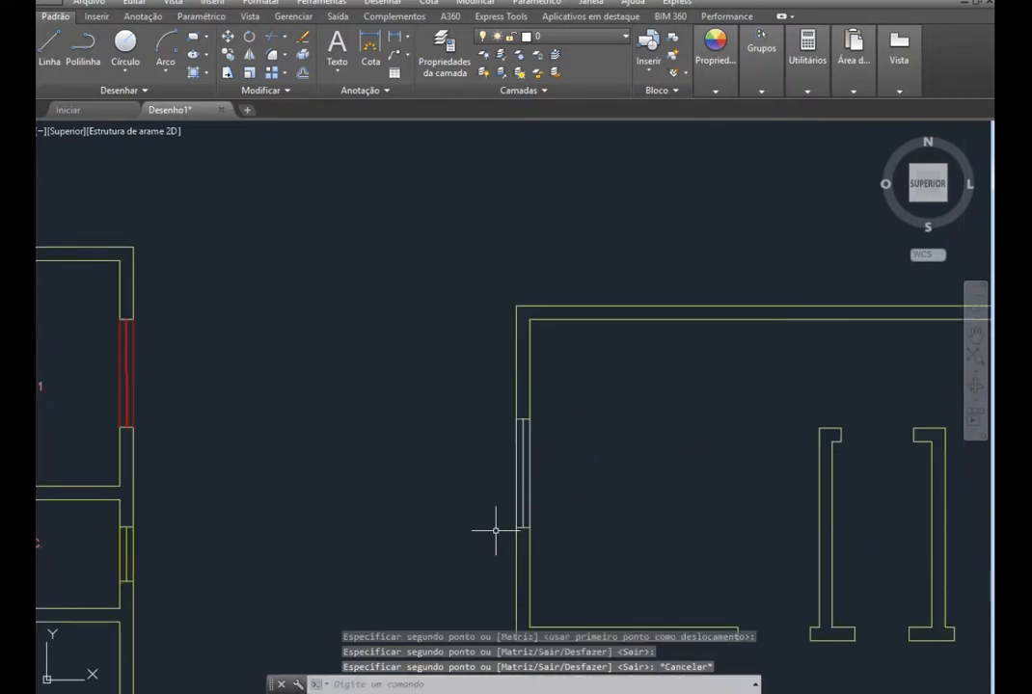
pyautogui.scroll(-2, 565, 545)
pyautogui.scroll(6, 692, 587)
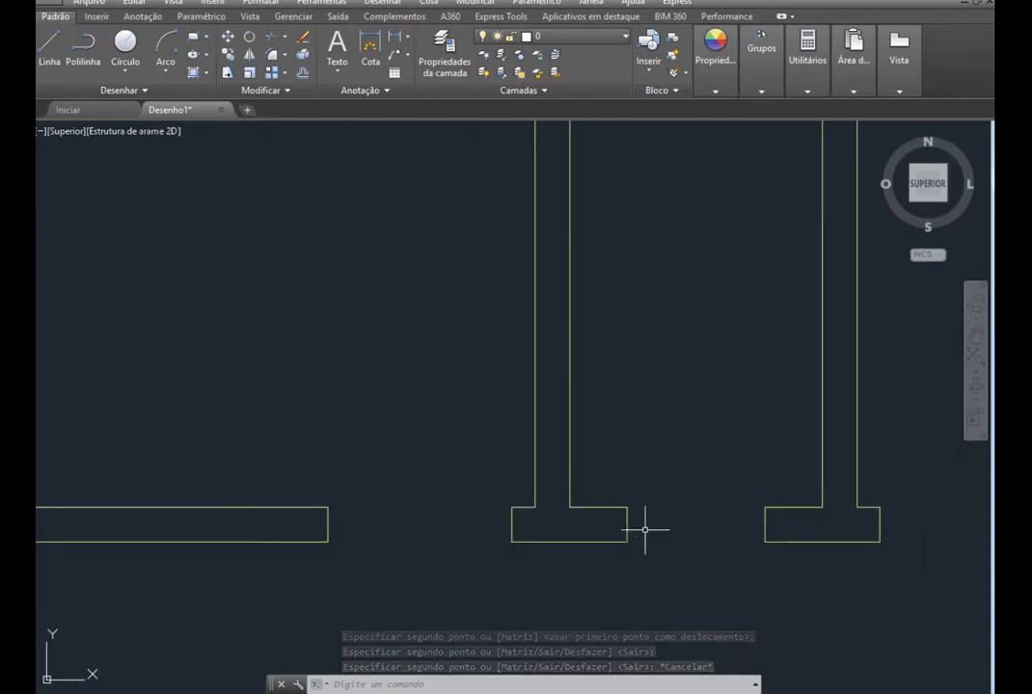
pyautogui.click(646, 67)
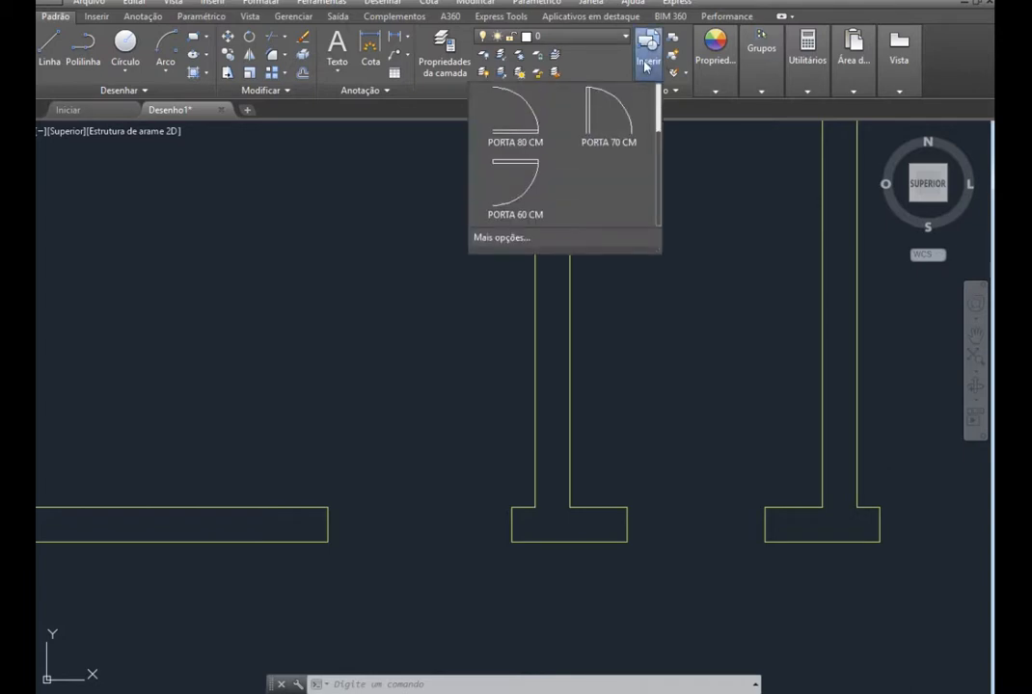
pyautogui.scroll(1, 622, 151)
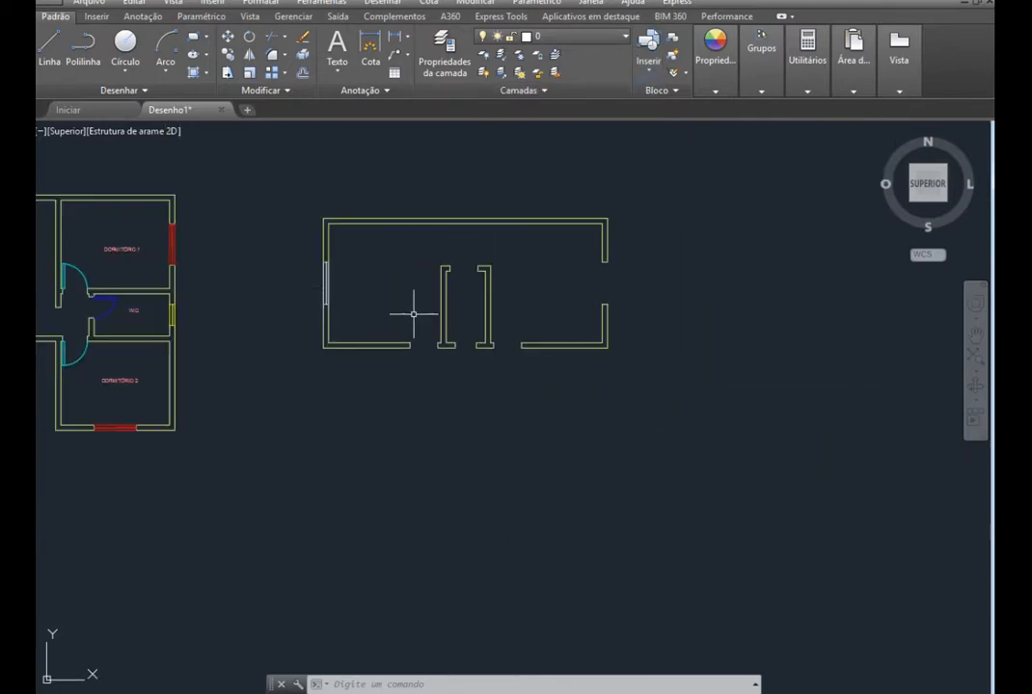
# Erase the three lines drawn in the west window opening
pyautogui.scroll(6, 311, 262)
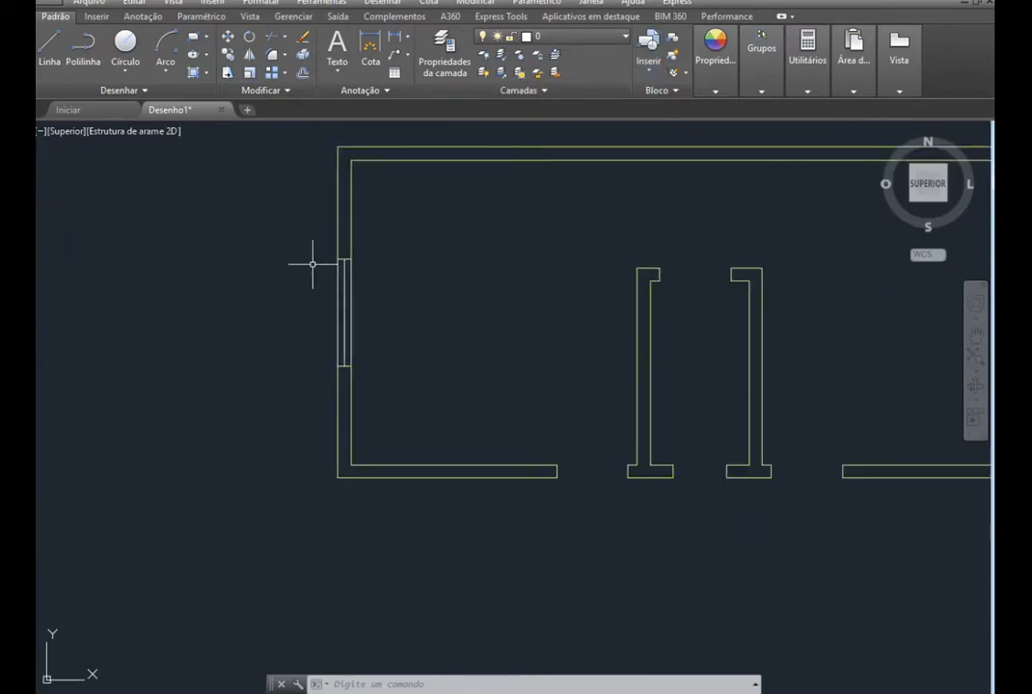
pyautogui.click(412, 357)
pyautogui.click(316, 324)
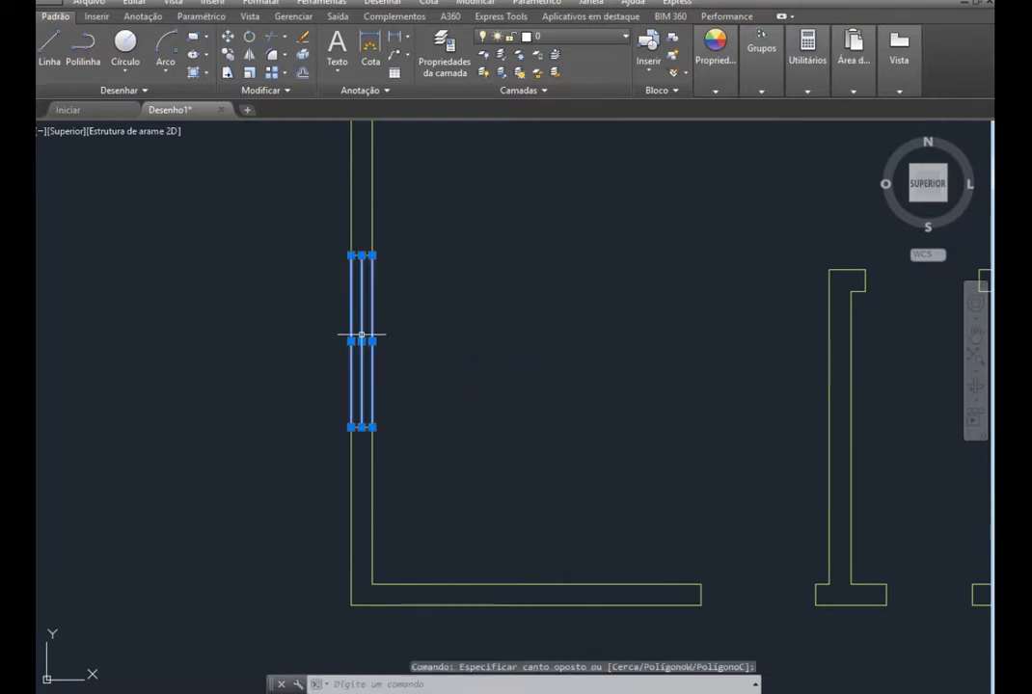
pyautogui.moveTo(361, 335)
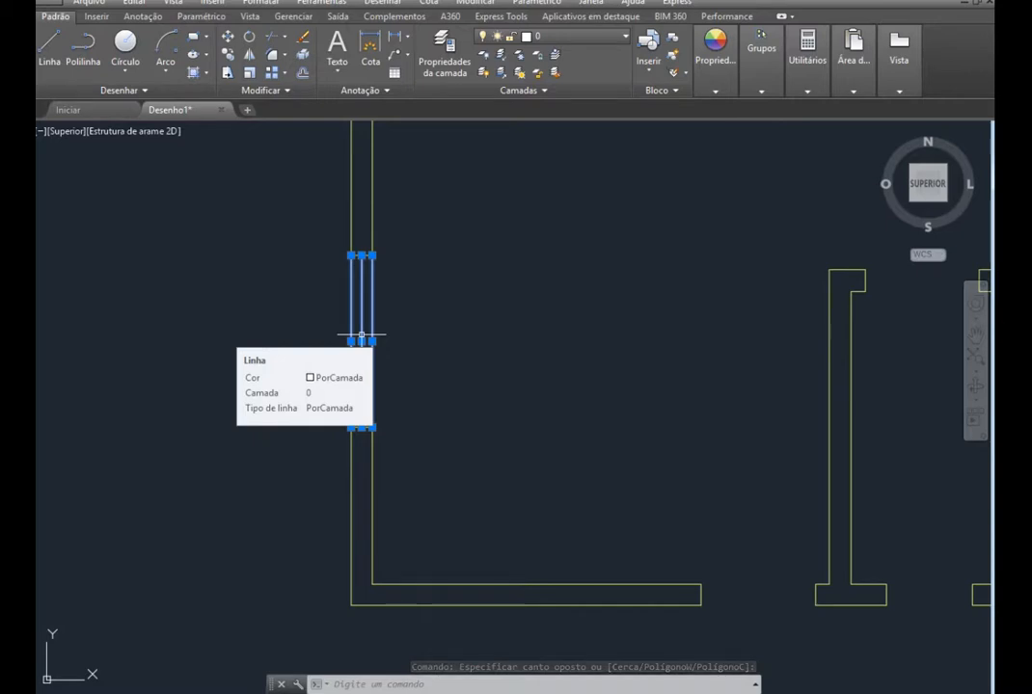
pyautogui.press('Delete')
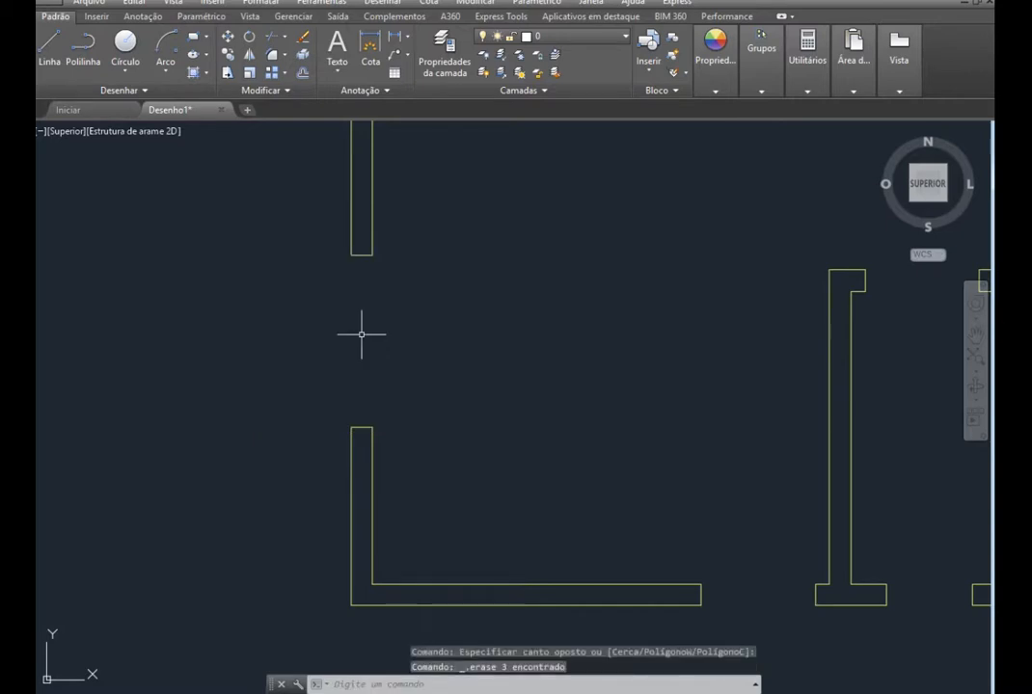
# Insert the 1.2 m window block inside the west room, beside the west window opening
pyautogui.click(642, 67)
pyautogui.click(512, 123)
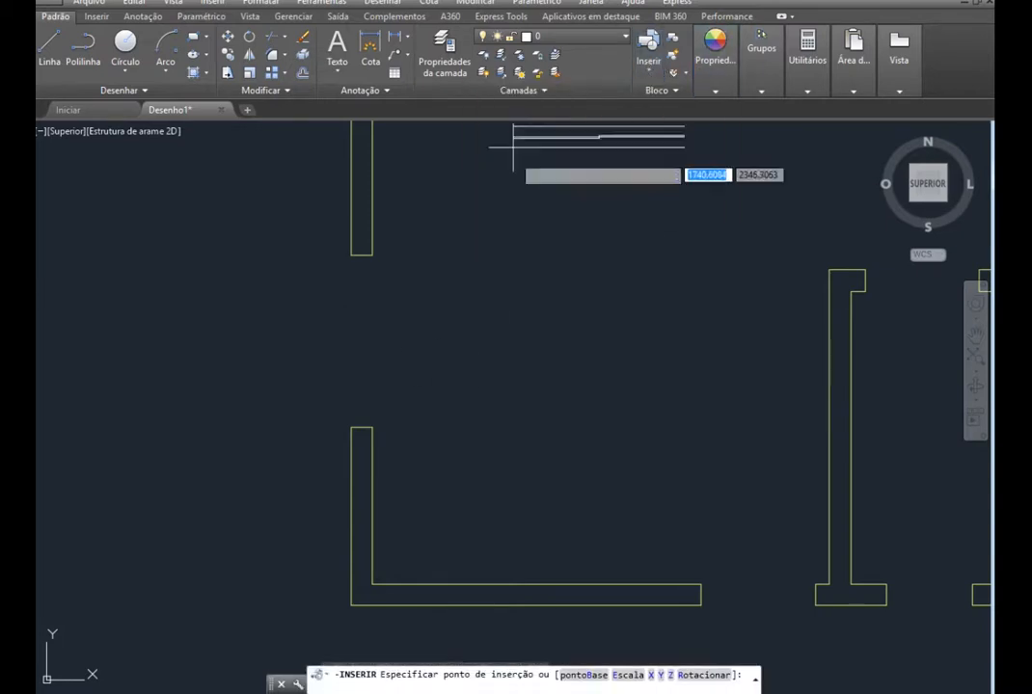
pyautogui.click(469, 352)
# Rotate the window block by 90° about its northwest corner so that it runs north-south
pyautogui.click(663, 394)
pyautogui.click(584, 357)
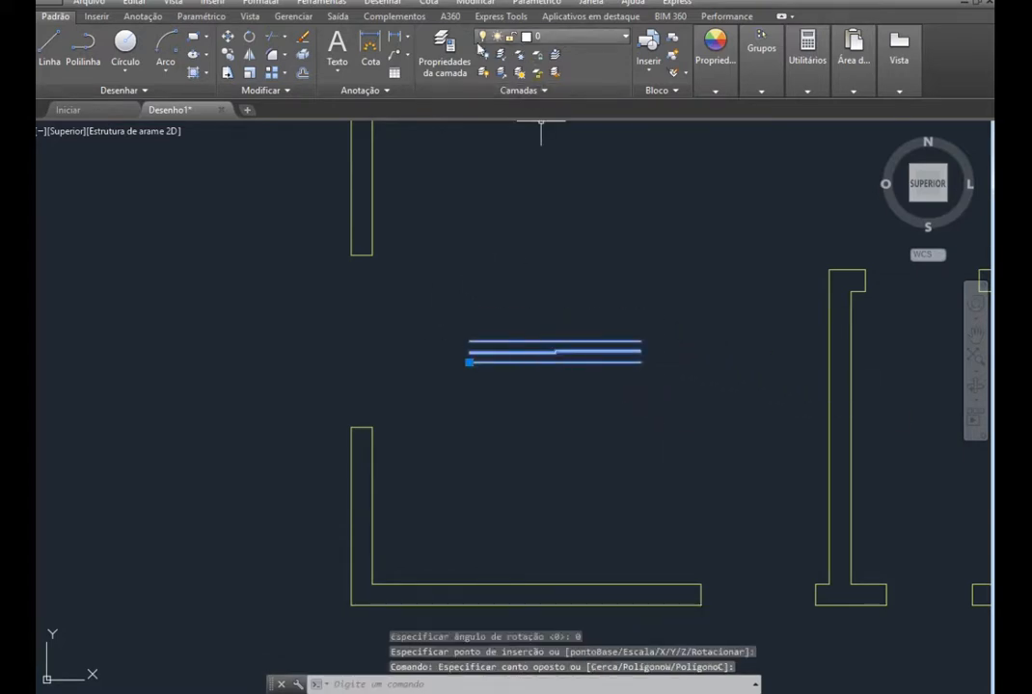
pyautogui.click(250, 37)
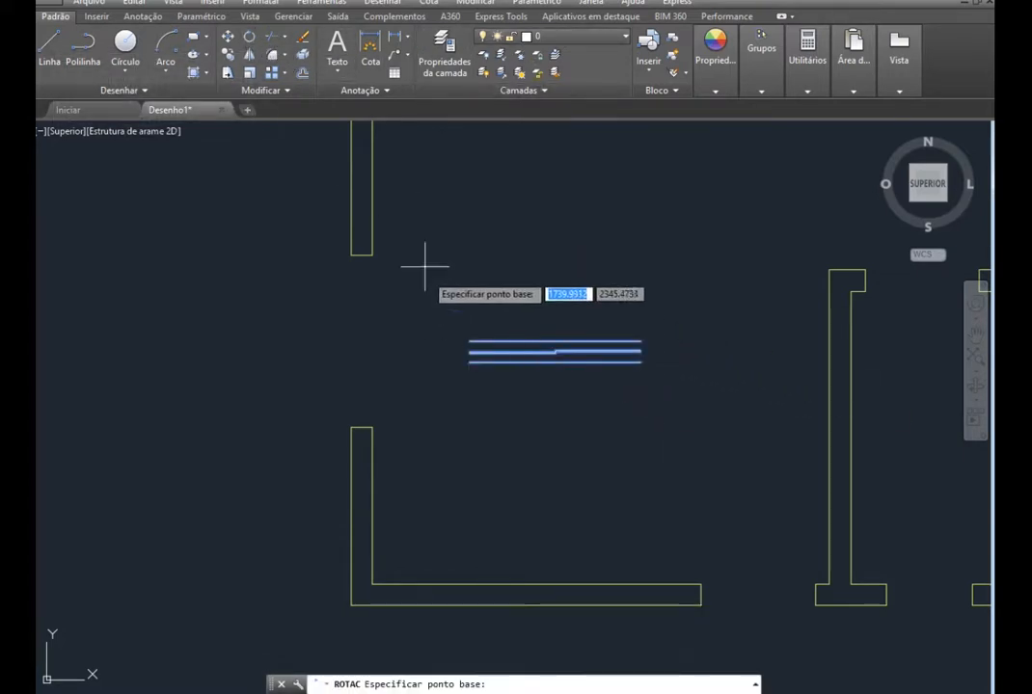
pyautogui.click(468, 339)
pyautogui.click(465, 308)
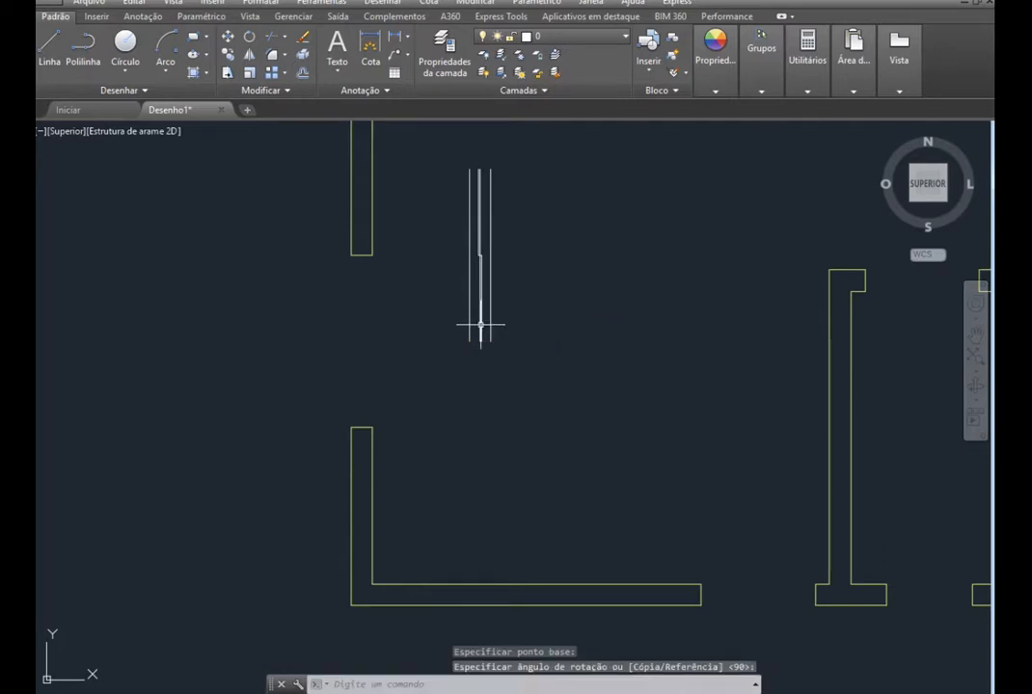
# Assign the rotated window block to the Janelas 1.2m layer
pyautogui.click(526, 359)
pyautogui.click(445, 159)
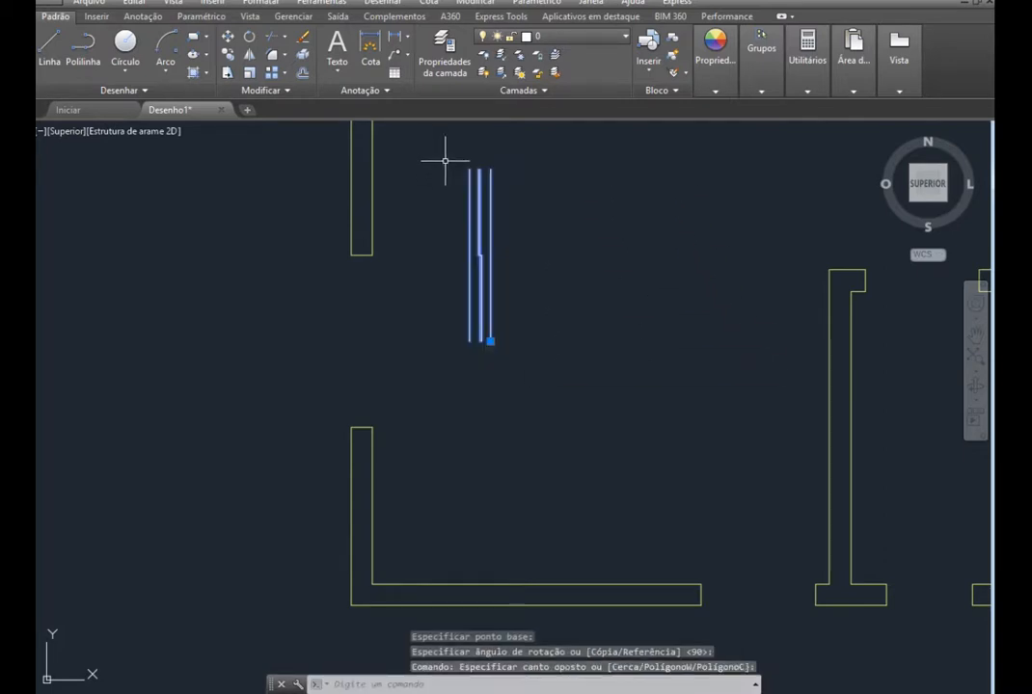
pyautogui.click(601, 41)
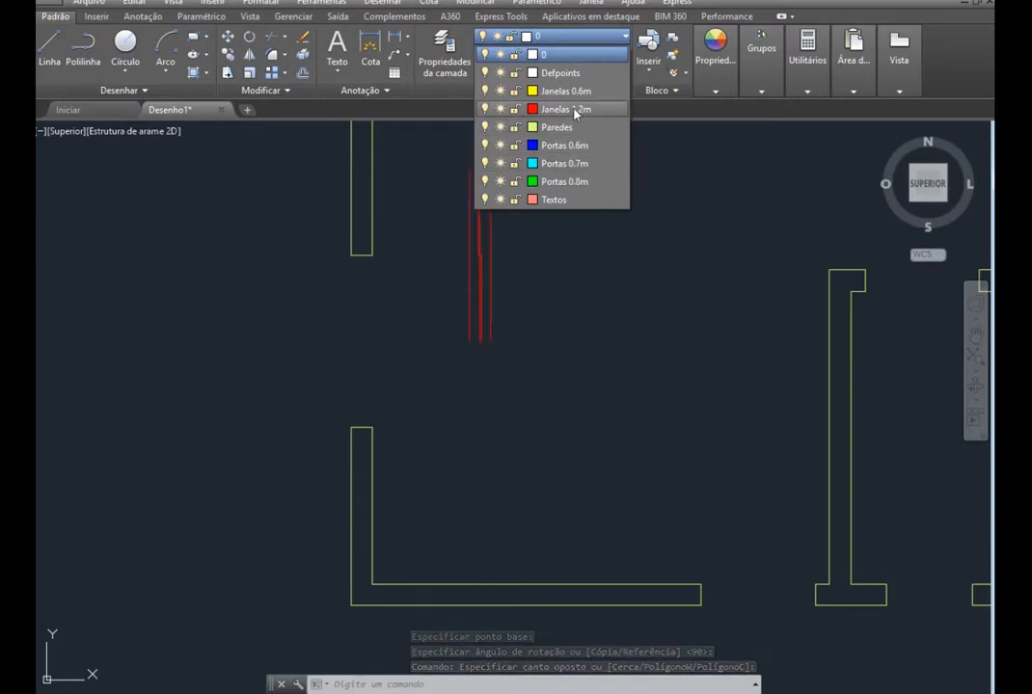
pyautogui.click(576, 112)
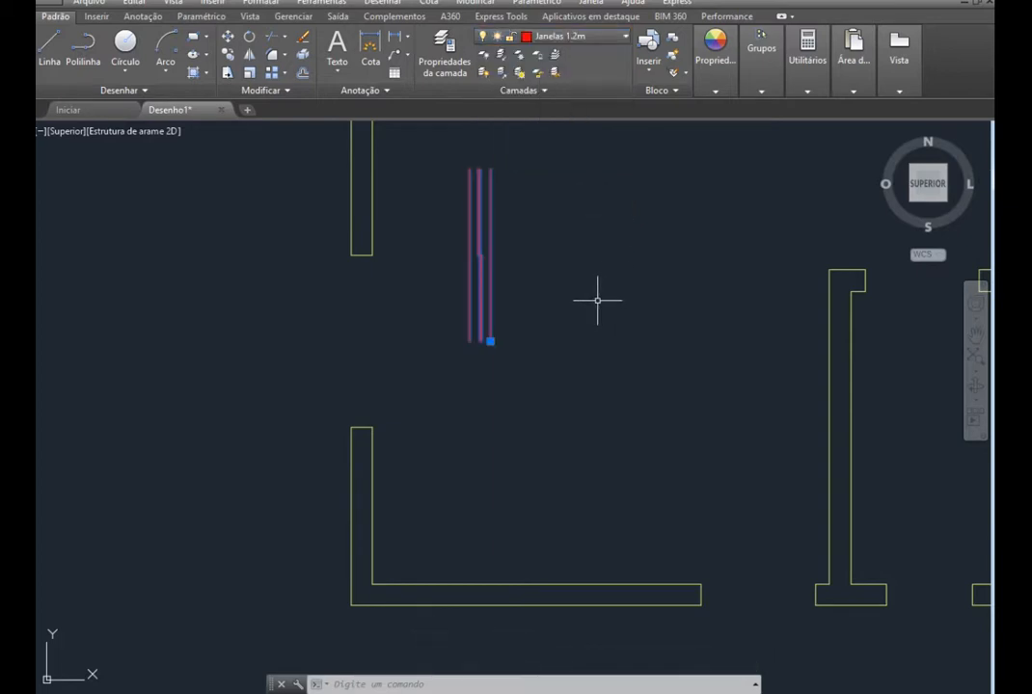
# Move the window block by its southeast corner to the inner corner of the west opening's south jamb
pyautogui.click(228, 38)
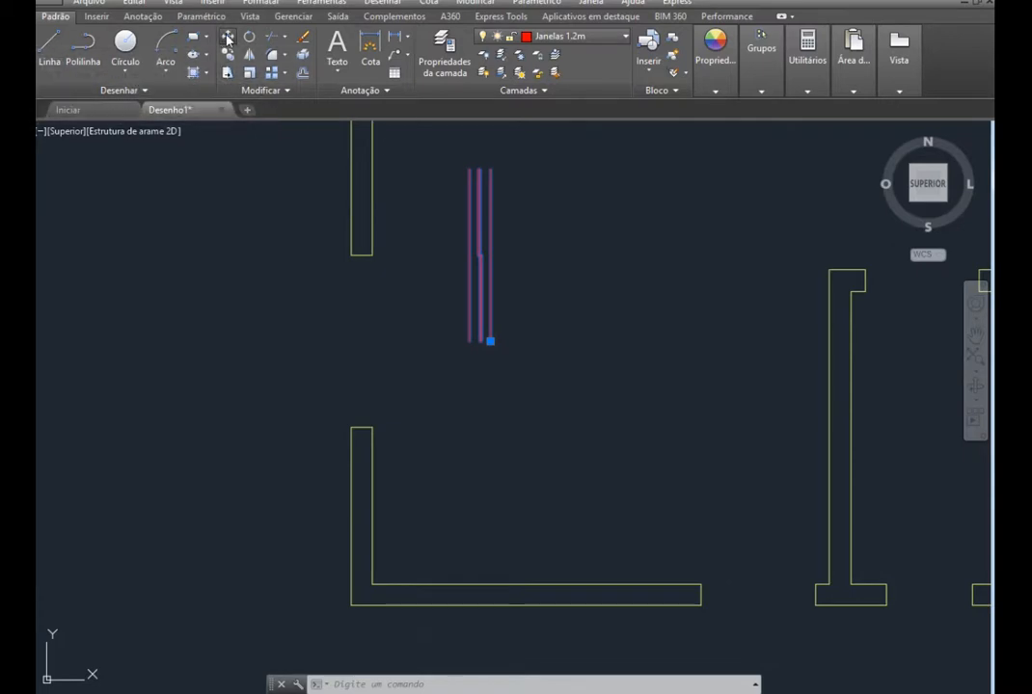
pyautogui.click(491, 341)
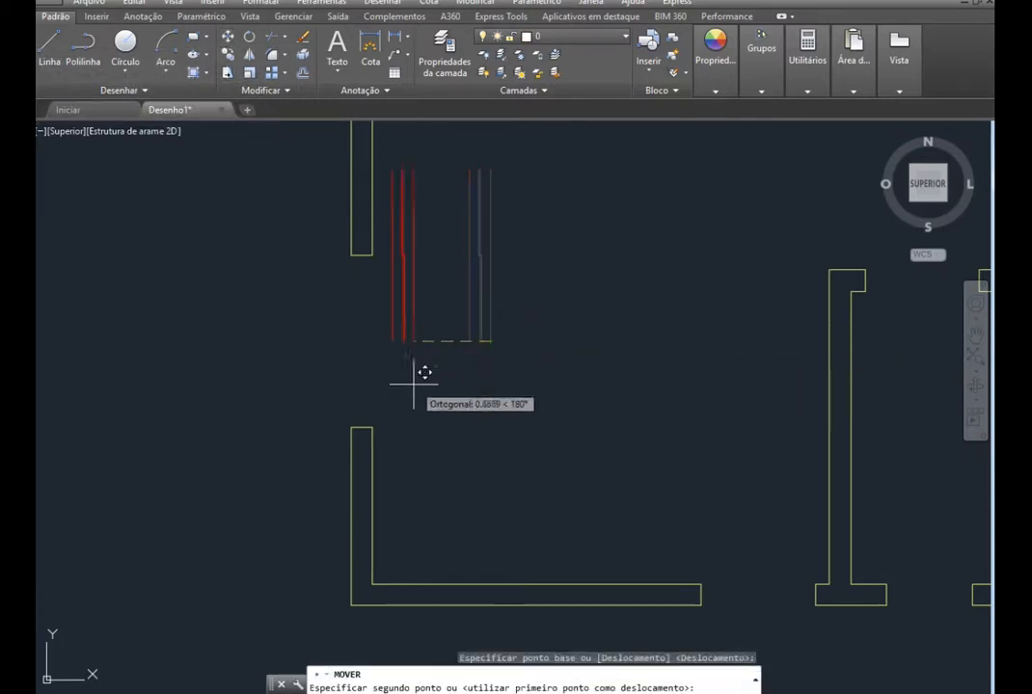
pyautogui.click(371, 426)
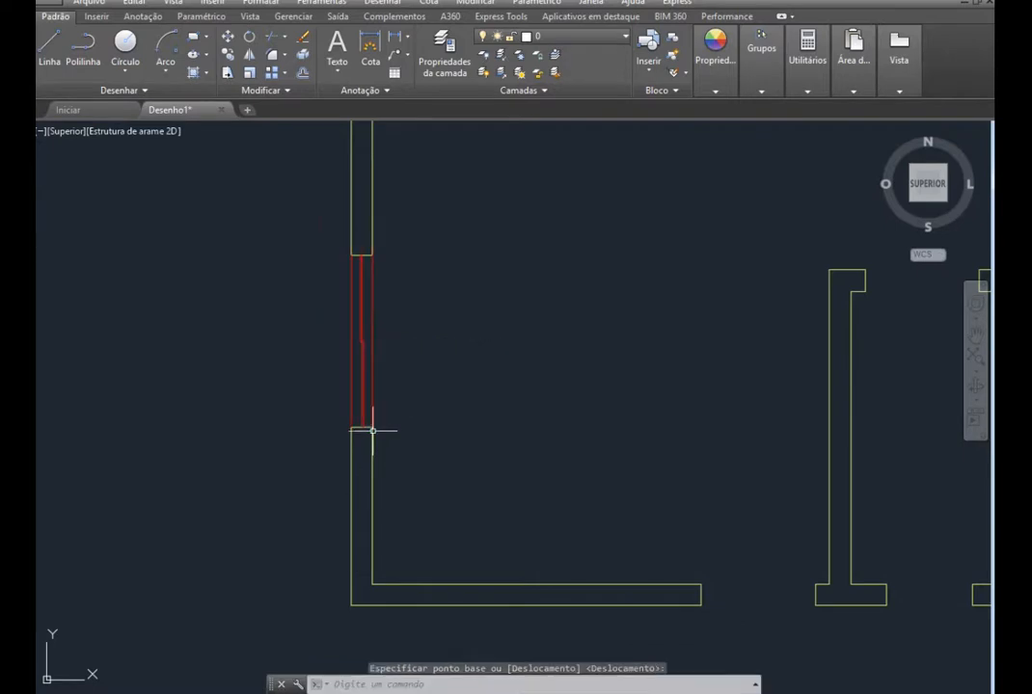
# Copy the west wall's window block into the east wall's window opening, aligned with its south jamb
pyautogui.click(246, 76)
pyautogui.click(371, 394)
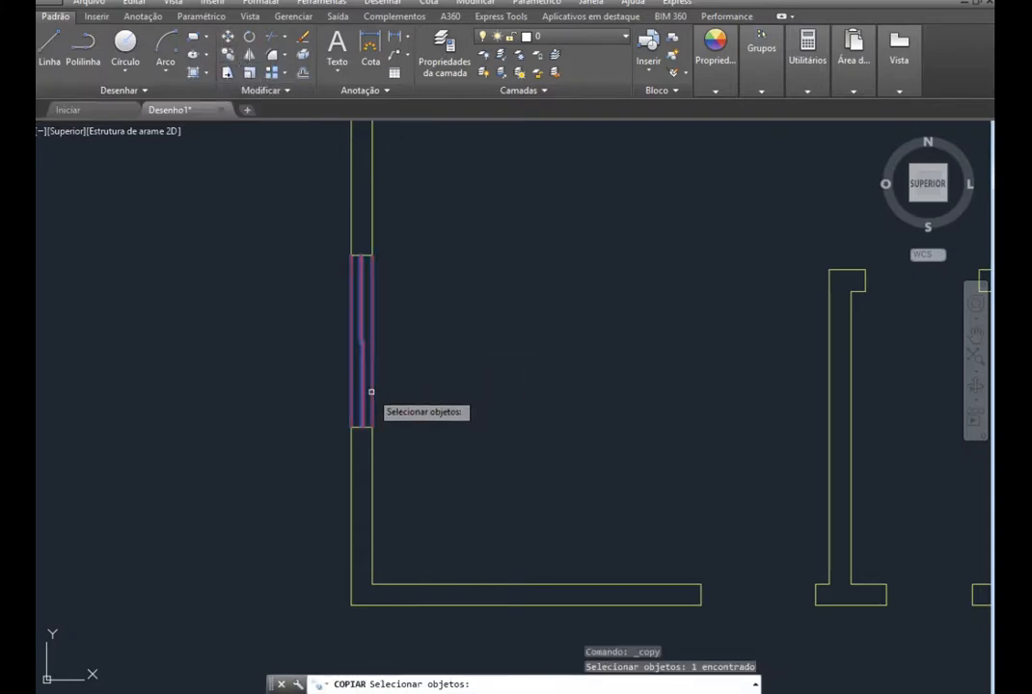
pyautogui.press('Return')
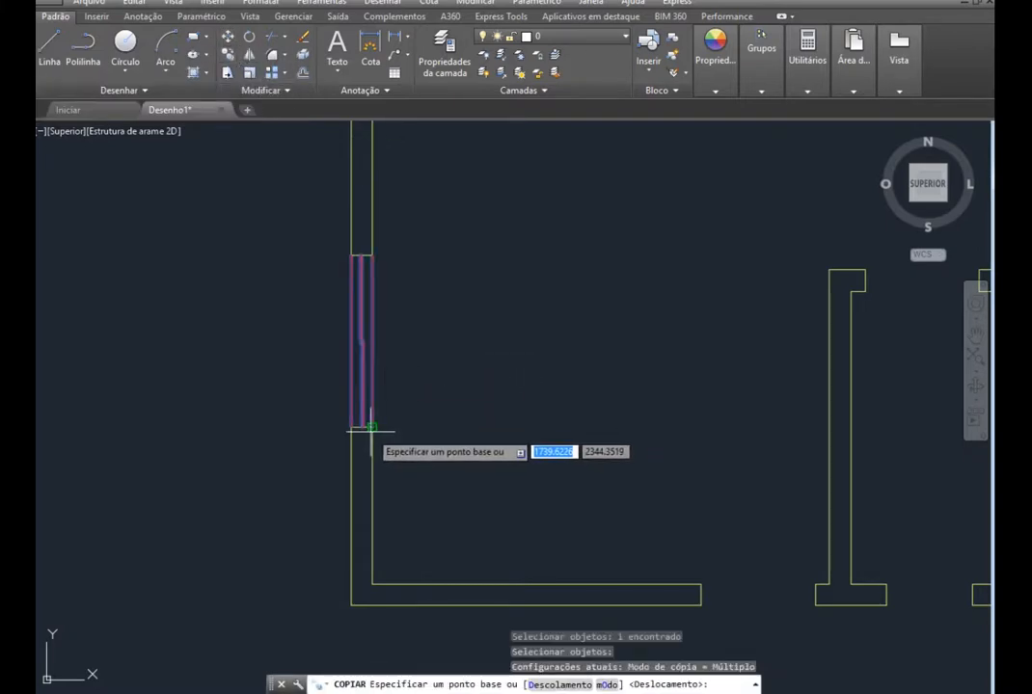
pyautogui.click(372, 427)
pyautogui.scroll(-4, 281, 456)
pyautogui.scroll(6, 691, 461)
pyautogui.scroll(-4, 636, 453)
pyautogui.scroll(2, 752, 397)
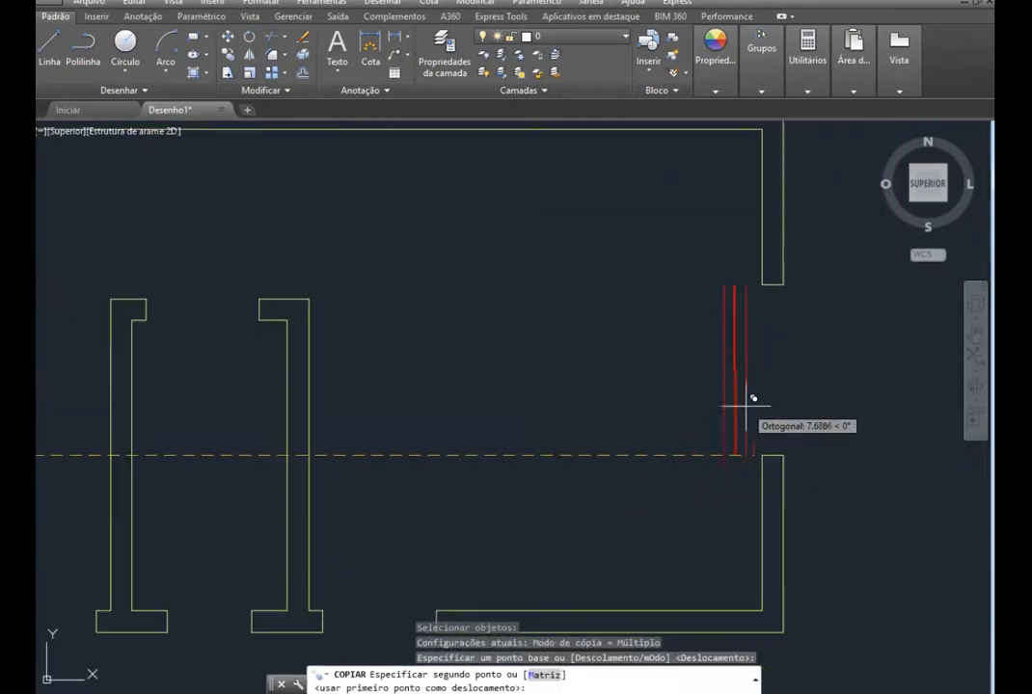
pyautogui.click(787, 451)
pyautogui.press('Escape')
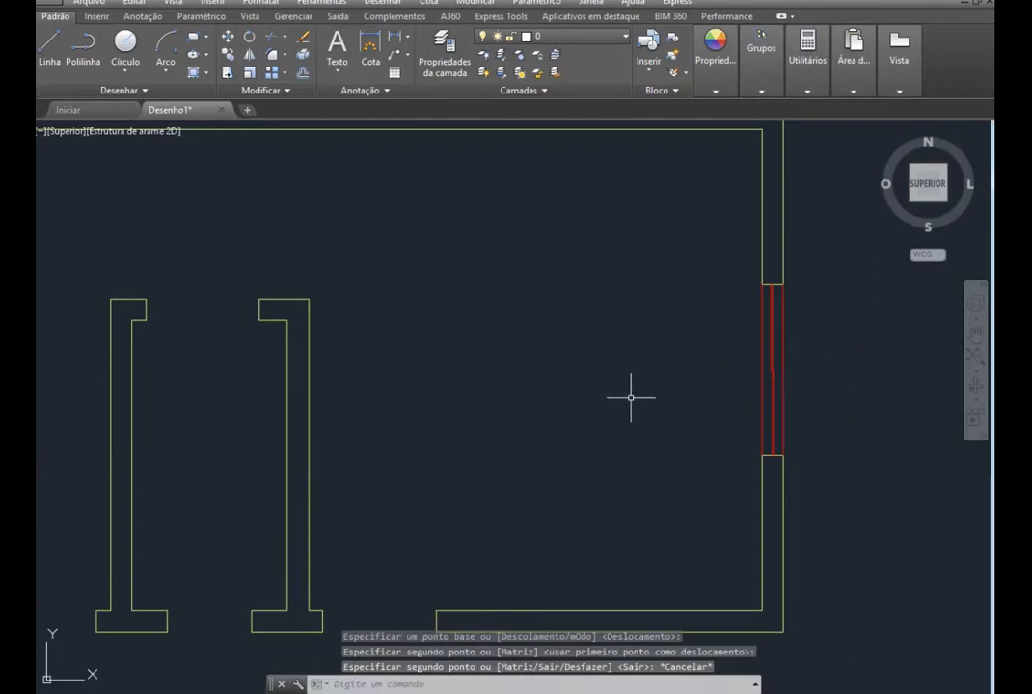
# Insert the PORTA 80 CM door block in the empty area south of the small floor plan
pyautogui.scroll(-2, 719, 409)
pyautogui.scroll(-2, 793, 412)
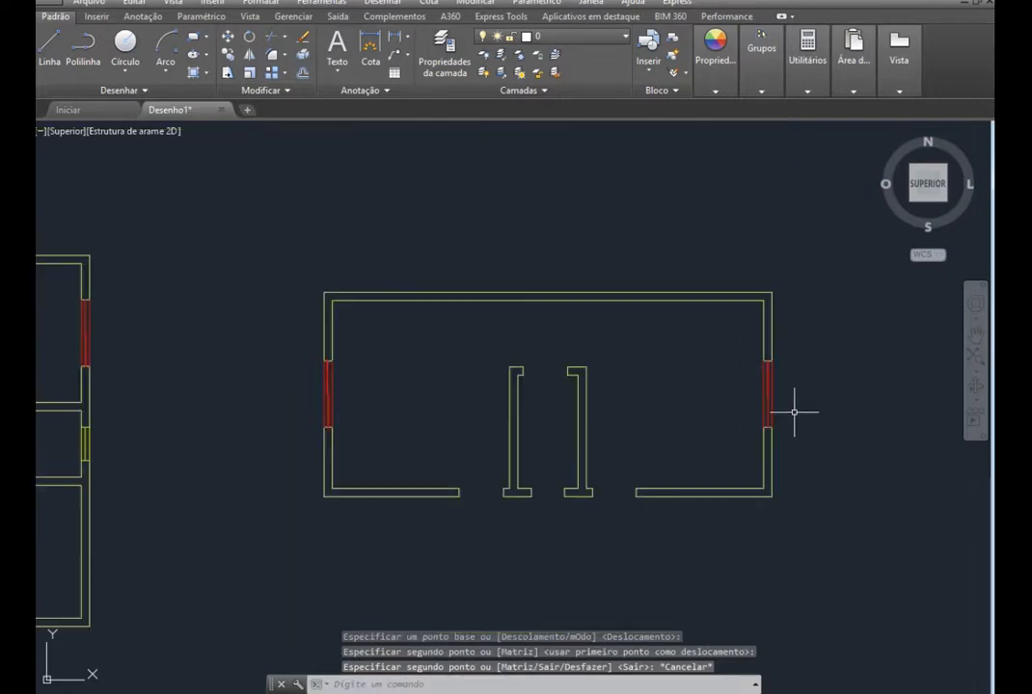
pyautogui.scroll(2, 631, 457)
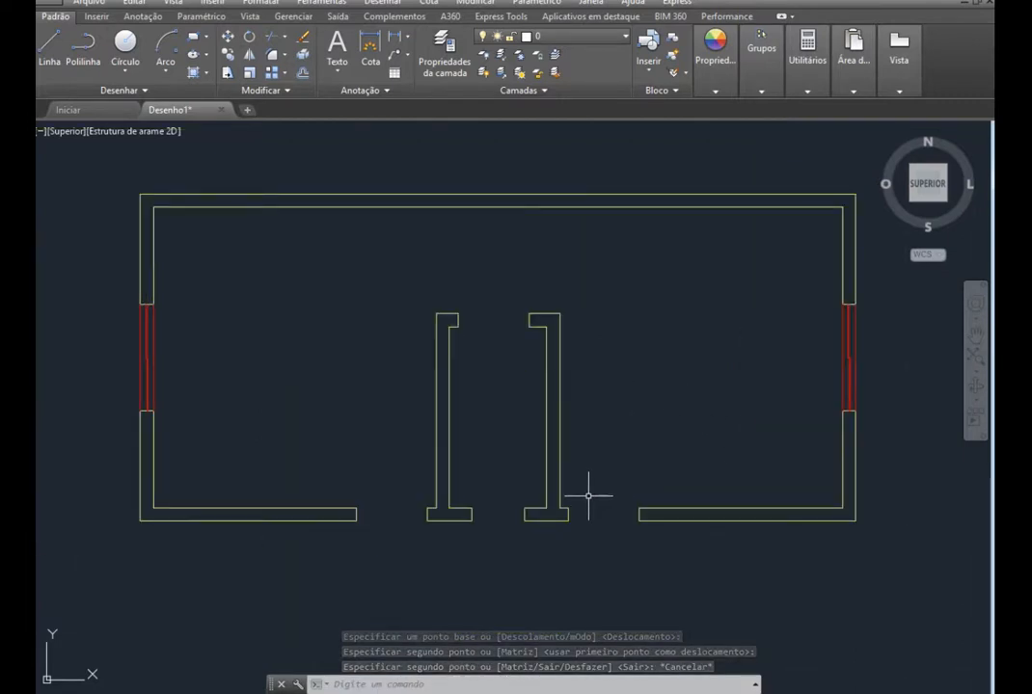
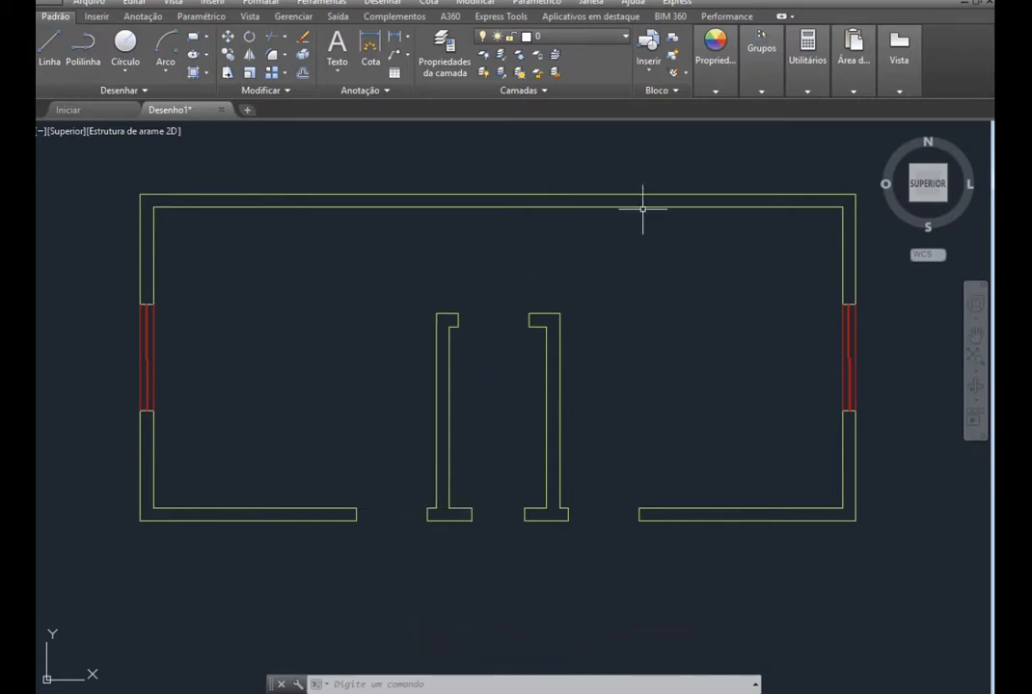
pyautogui.click(653, 63)
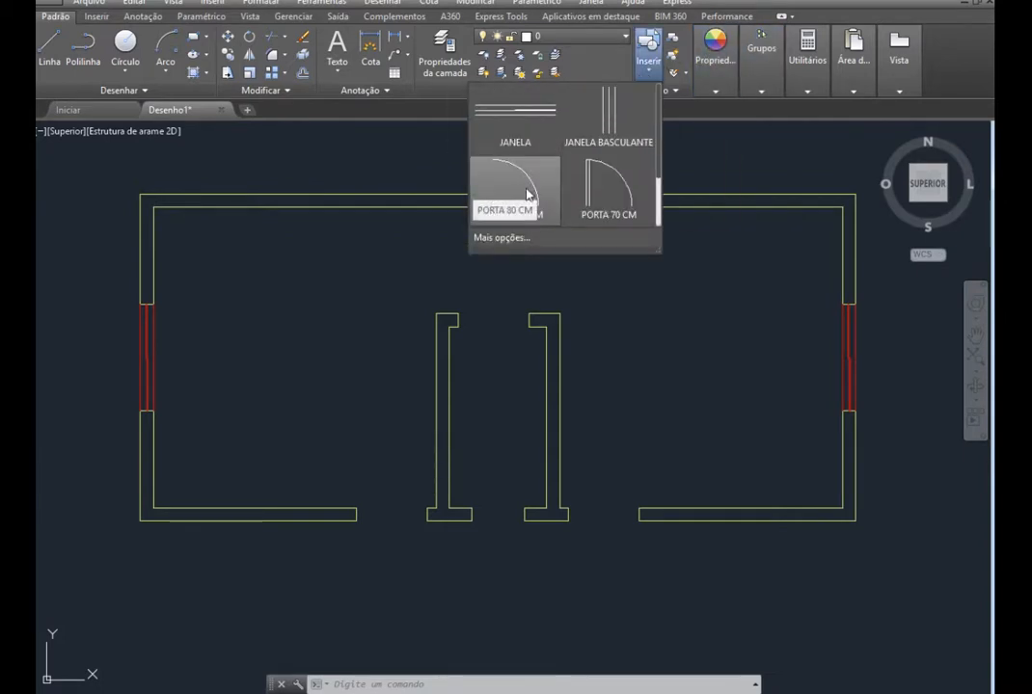
pyautogui.click(526, 196)
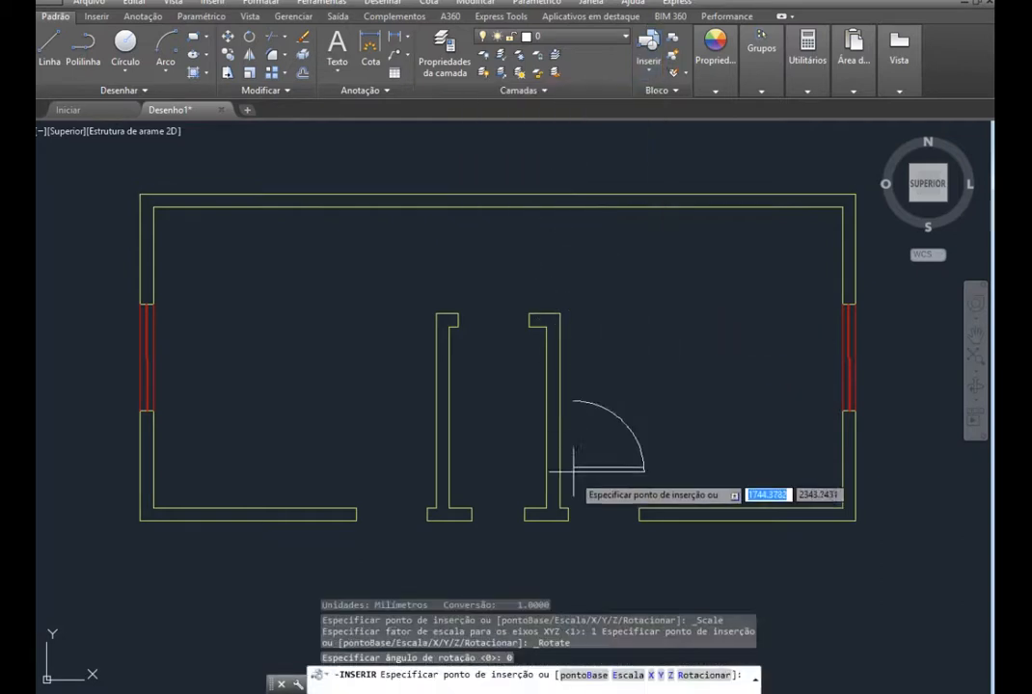
pyautogui.scroll(-4, 661, 541)
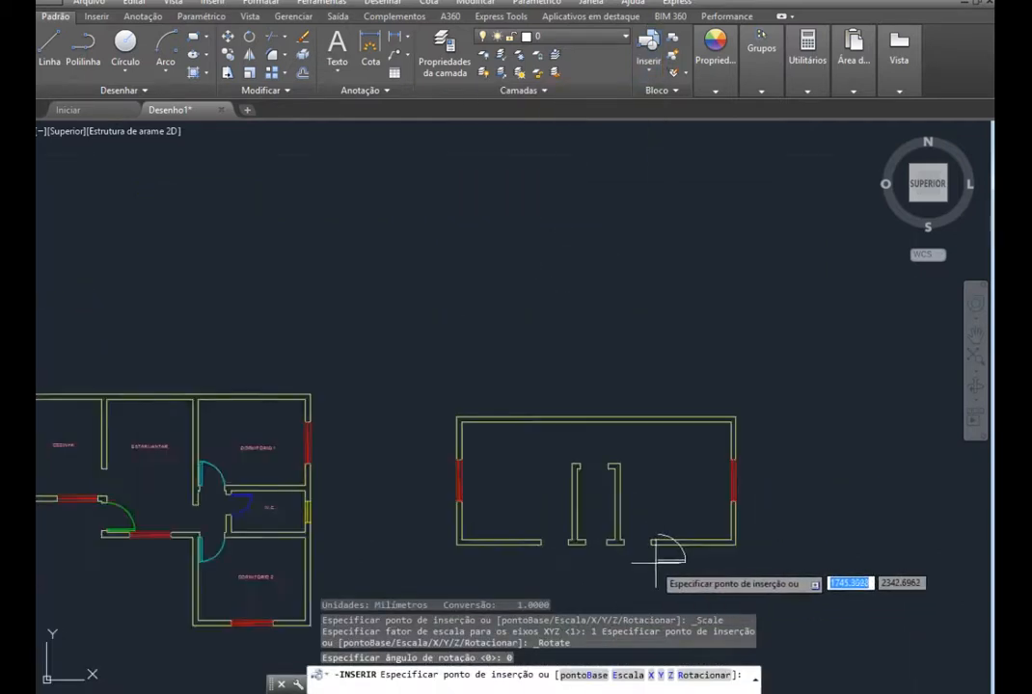
pyautogui.scroll(-2, 644, 497)
pyautogui.scroll(4, 639, 501)
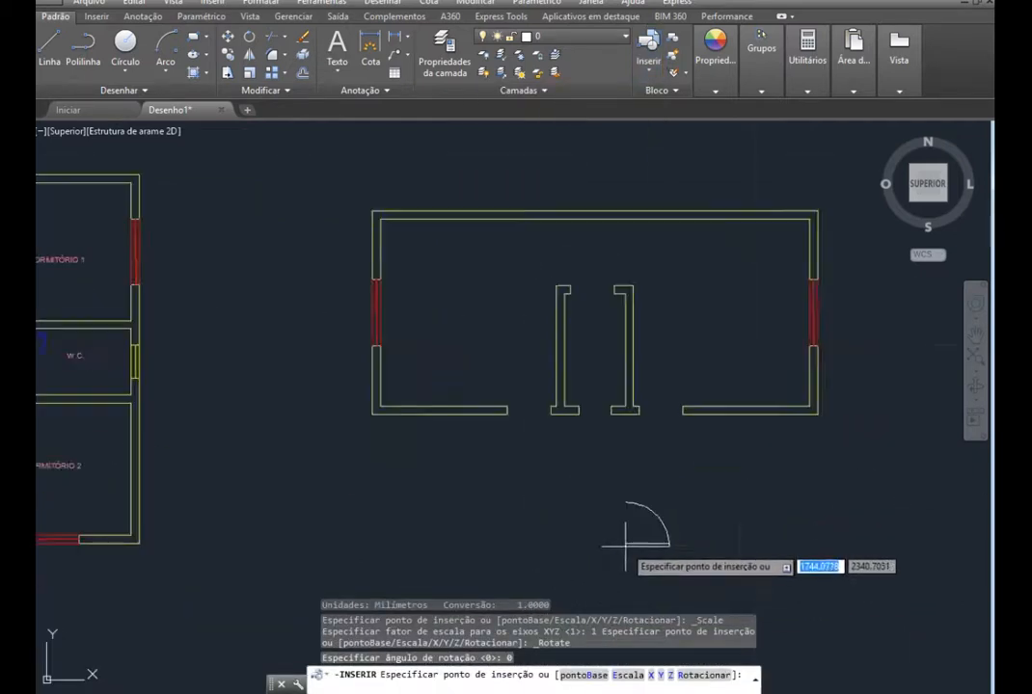
pyautogui.click(541, 546)
pyautogui.scroll(2, 600, 573)
pyautogui.click(582, 553)
pyautogui.click(493, 464)
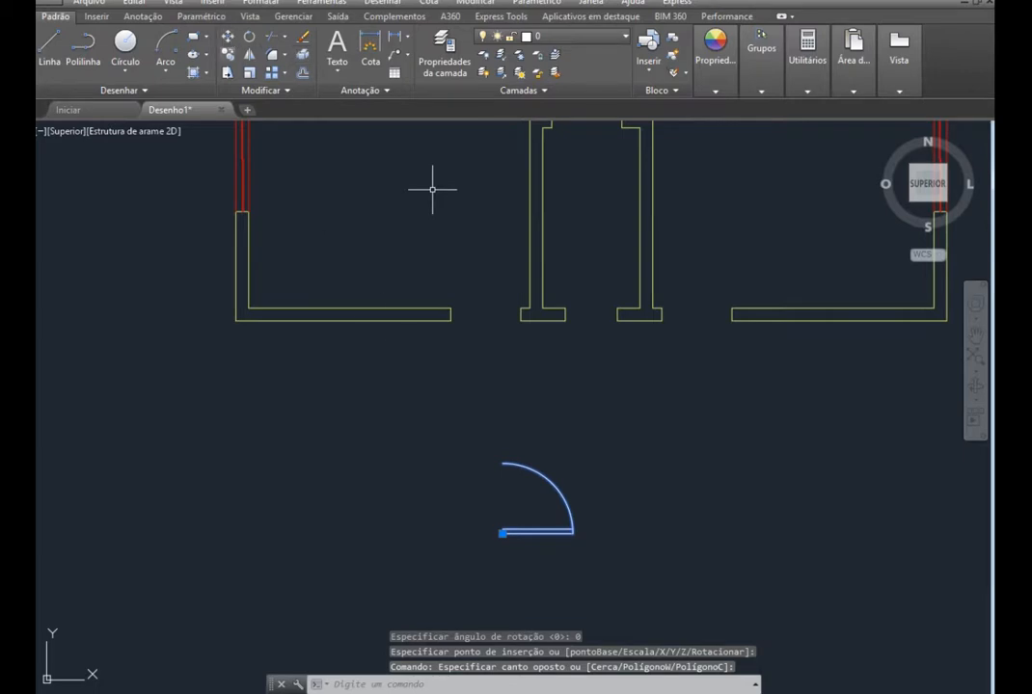
pyautogui.write('m')
pyautogui.press('Return')
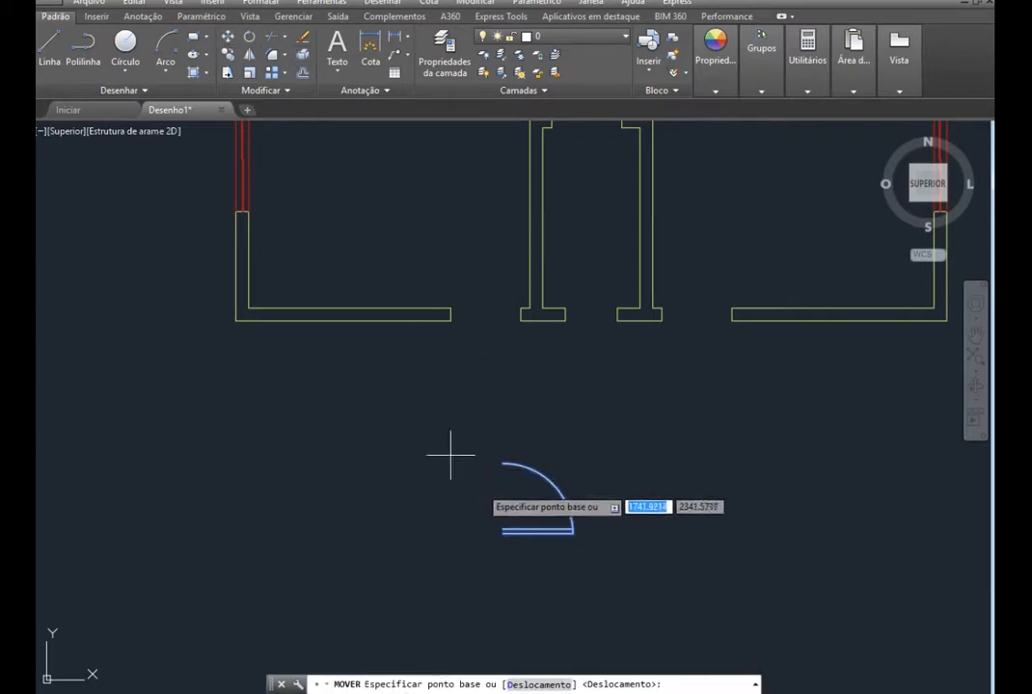
pyautogui.scroll(4, 491, 533)
pyautogui.click(496, 530)
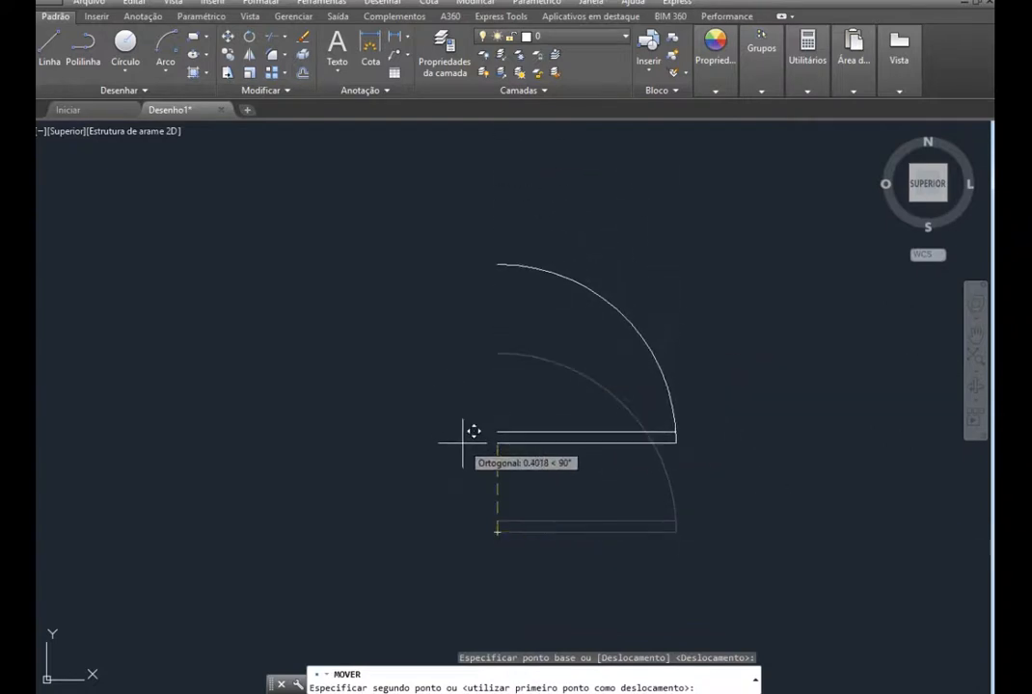
pyautogui.press('Escape')
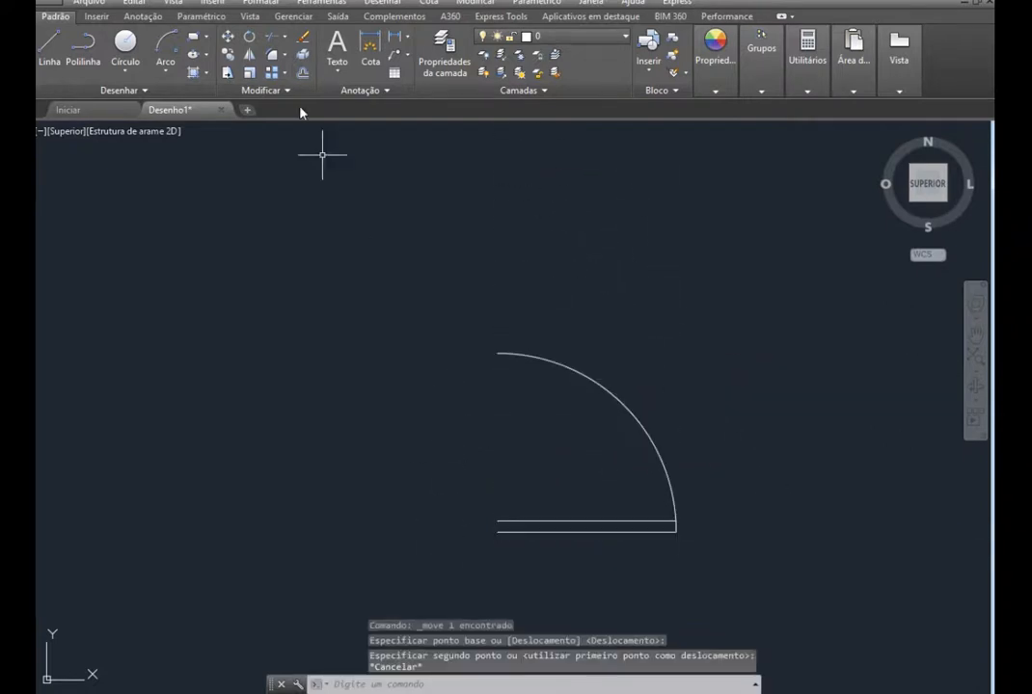
# Rotate the inserted door block 90° counterclockwise about its hinge corner so that the leaf runs north-south
pyautogui.click(248, 39)
pyautogui.click(709, 560)
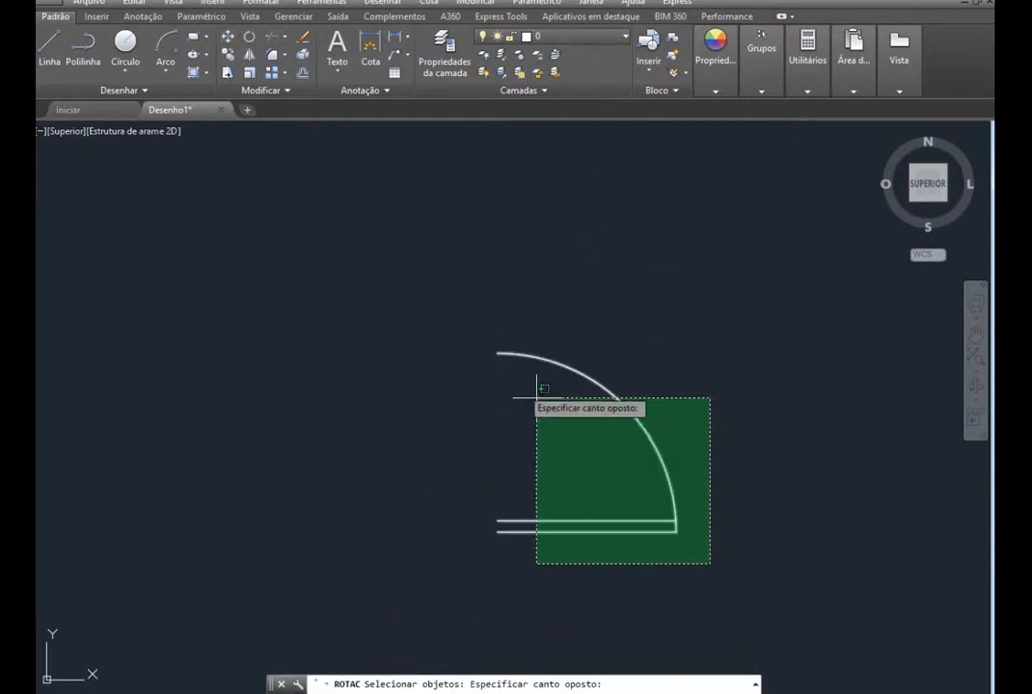
pyautogui.click(420, 319)
pyautogui.press('Return')
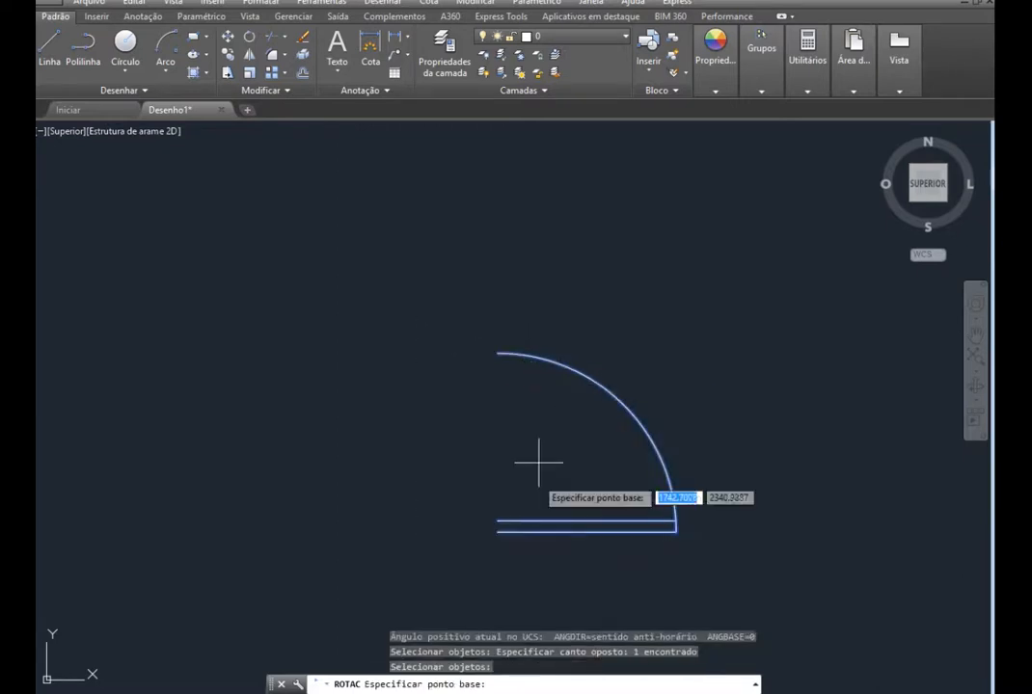
pyautogui.click(499, 530)
pyautogui.click(466, 487)
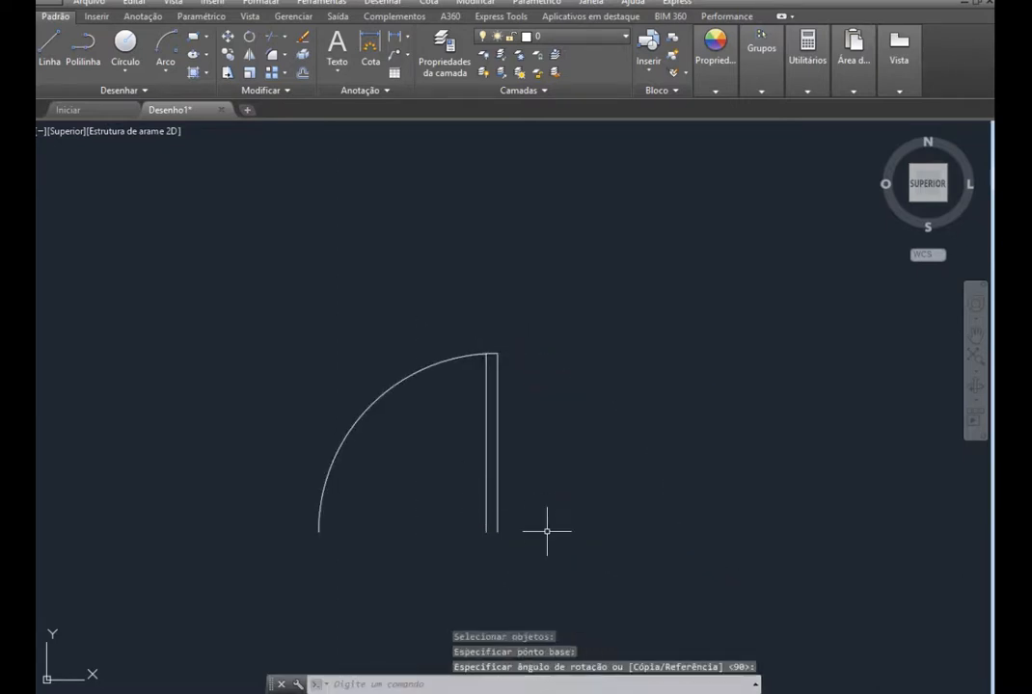
# Assign the rotated door block to the Portas 0.8m layer
pyautogui.scroll(-3, 546, 530)
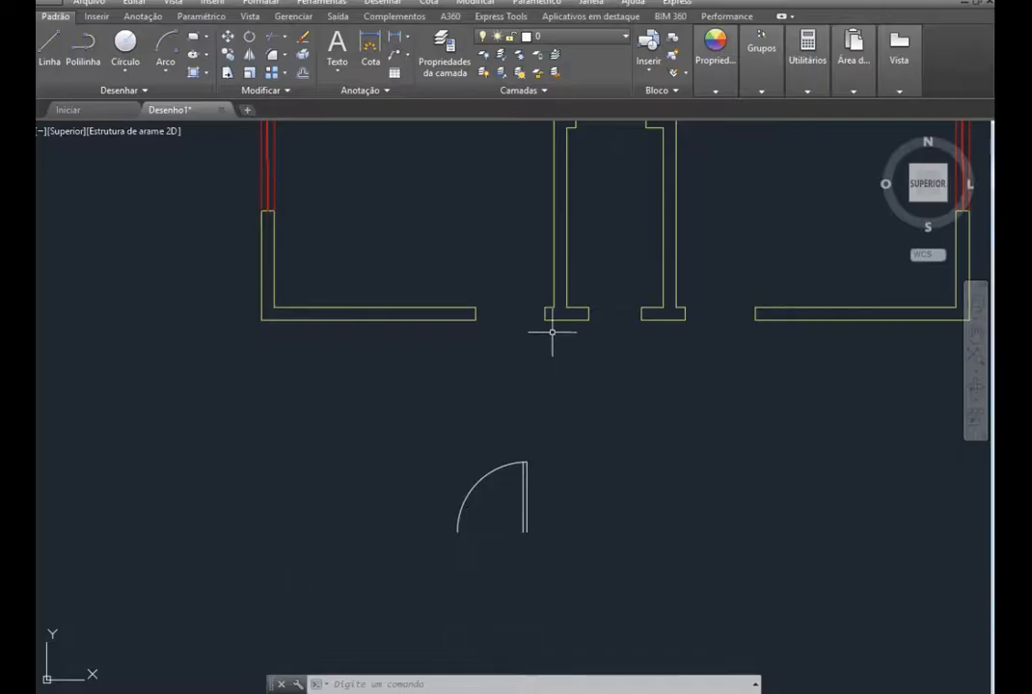
pyautogui.click(558, 550)
pyautogui.click(453, 441)
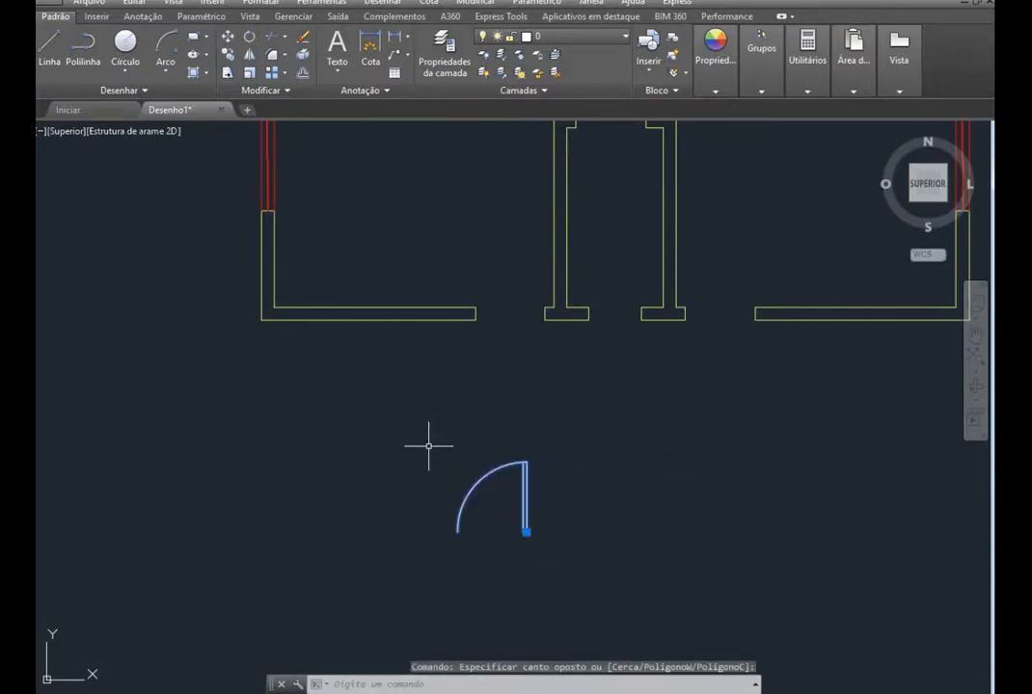
pyautogui.click(626, 40)
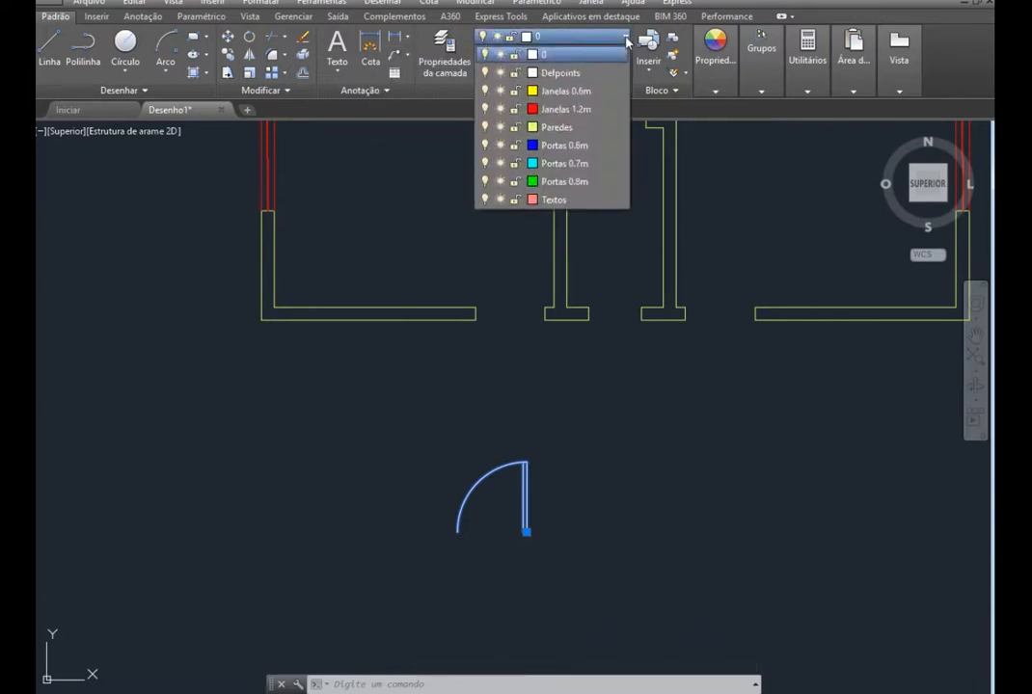
pyautogui.click(559, 182)
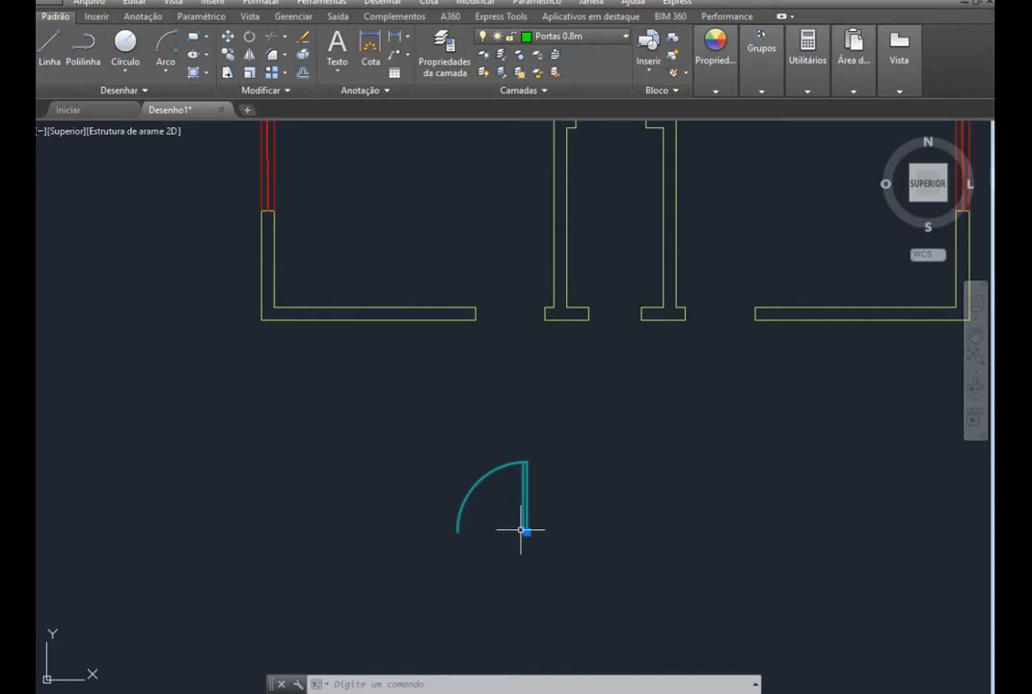
pyautogui.press('Escape')
pyautogui.press('Escape')
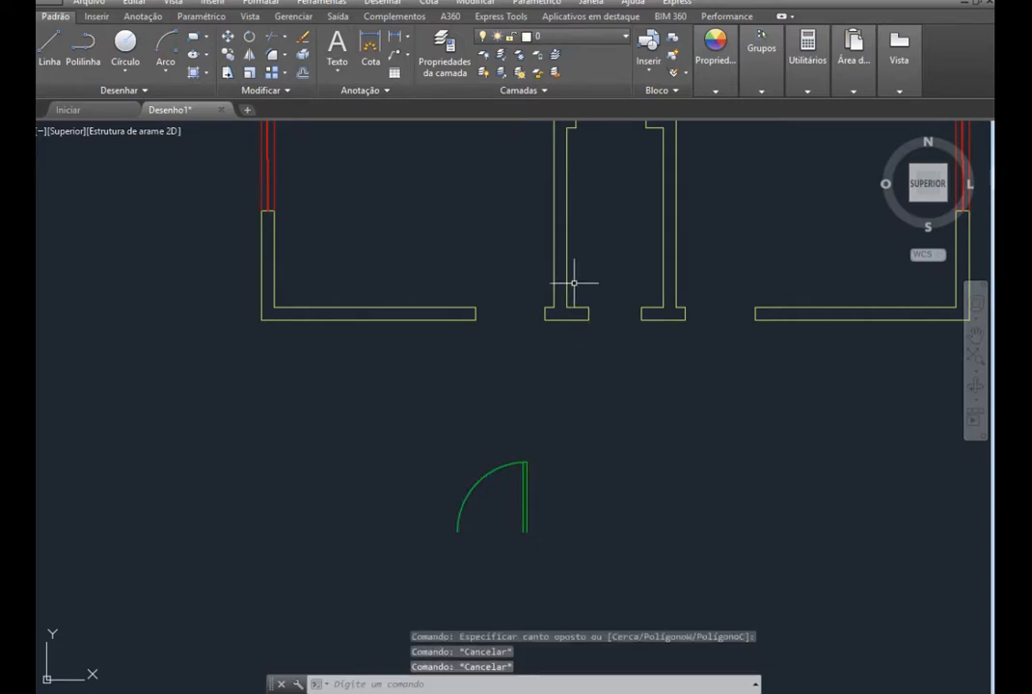
# Measure the width of the western door opening in the south wall along its inner edge
pyautogui.scroll(2, 529, 258)
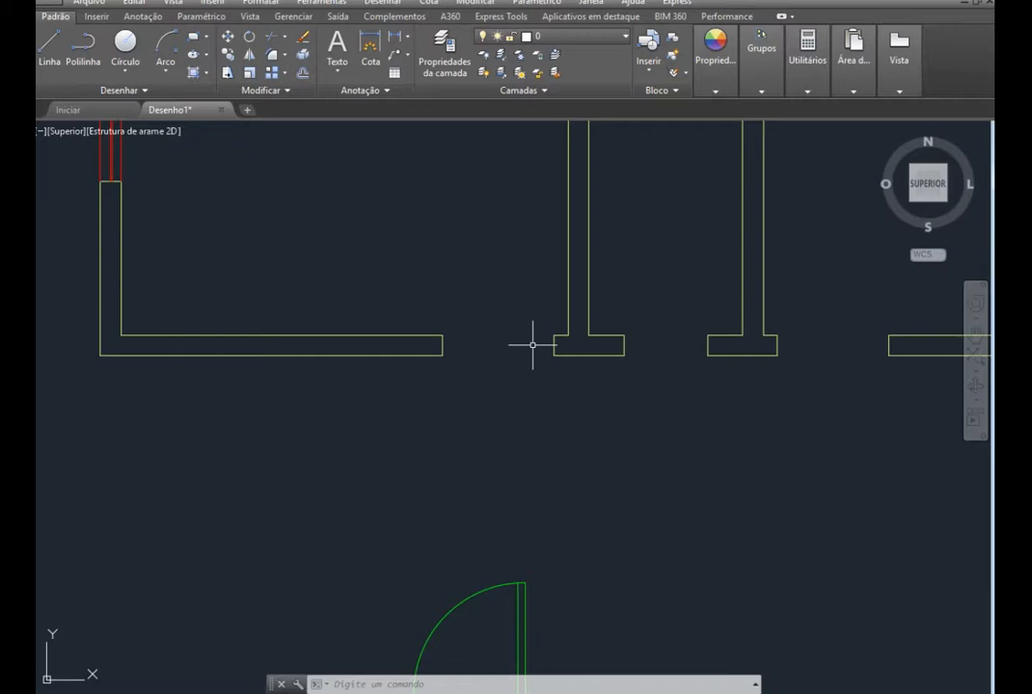
pyautogui.write('I')
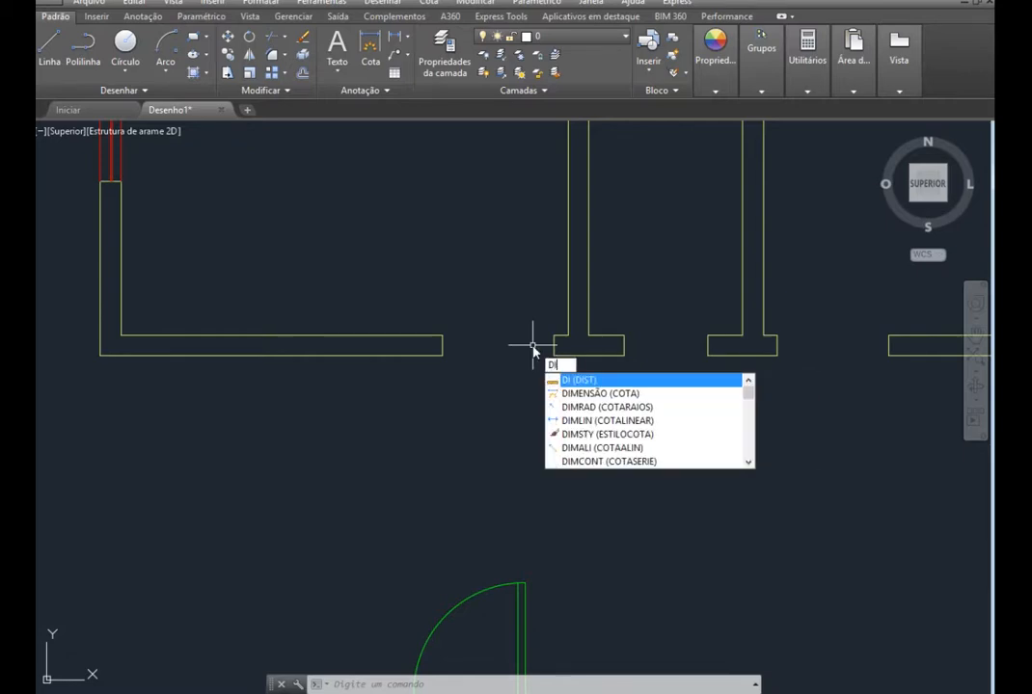
pyautogui.write('ST')
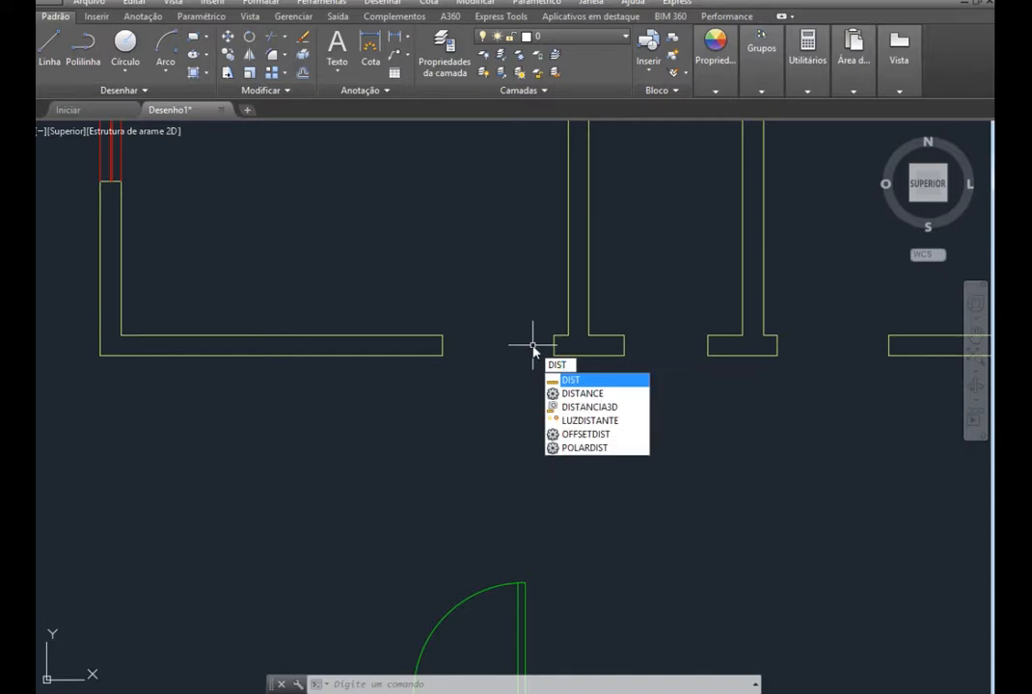
pyautogui.press('Return')
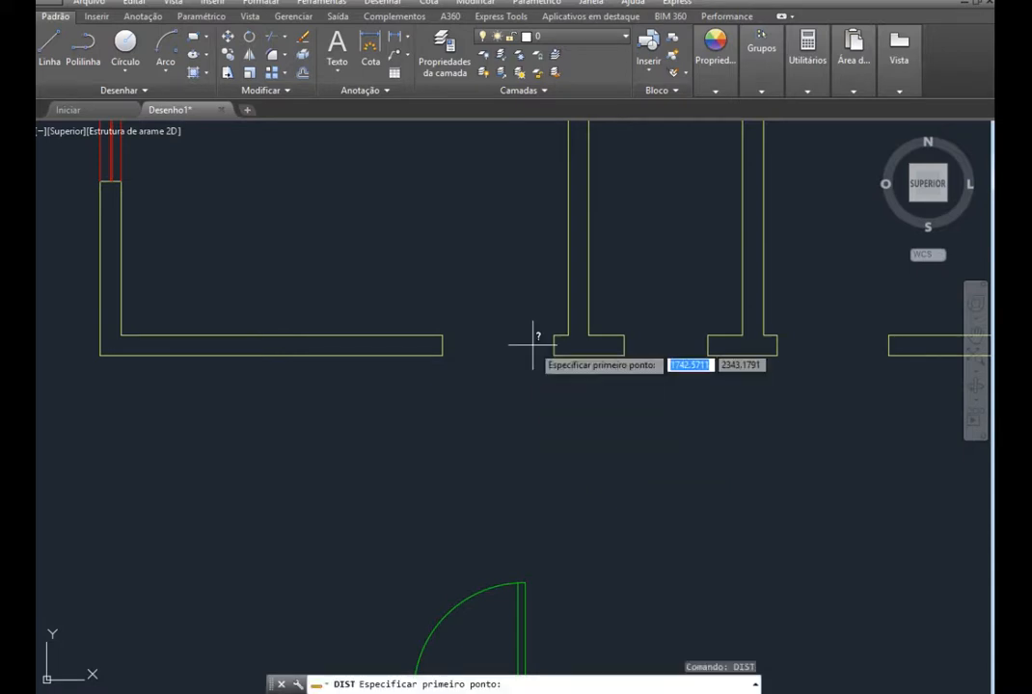
pyautogui.click(442, 335)
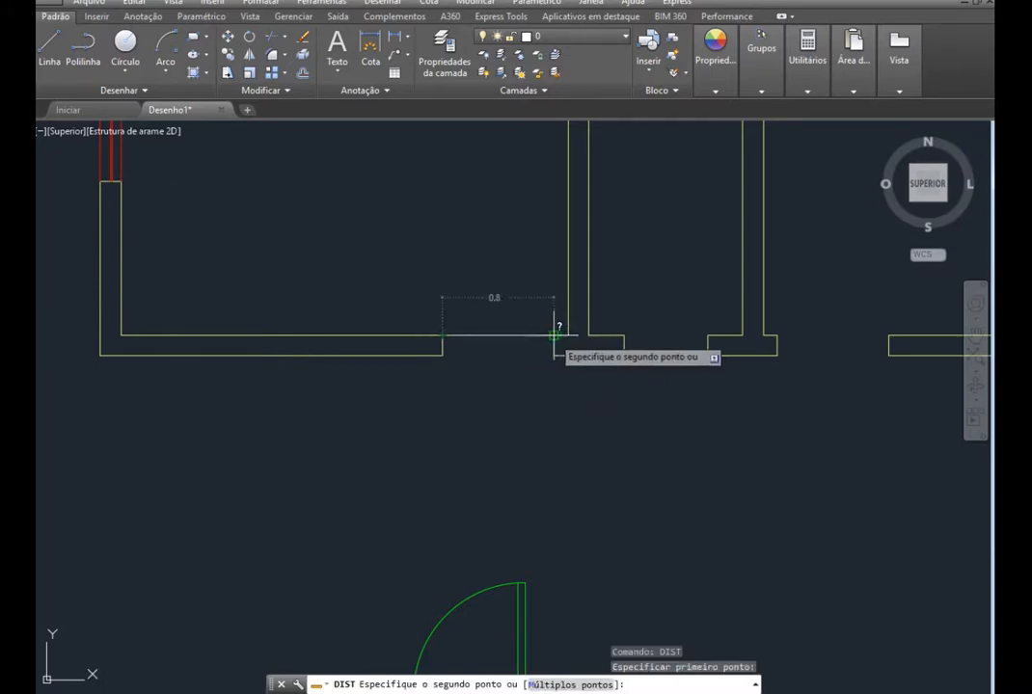
pyautogui.scroll(2, 556, 333)
pyautogui.scroll(2, 554, 333)
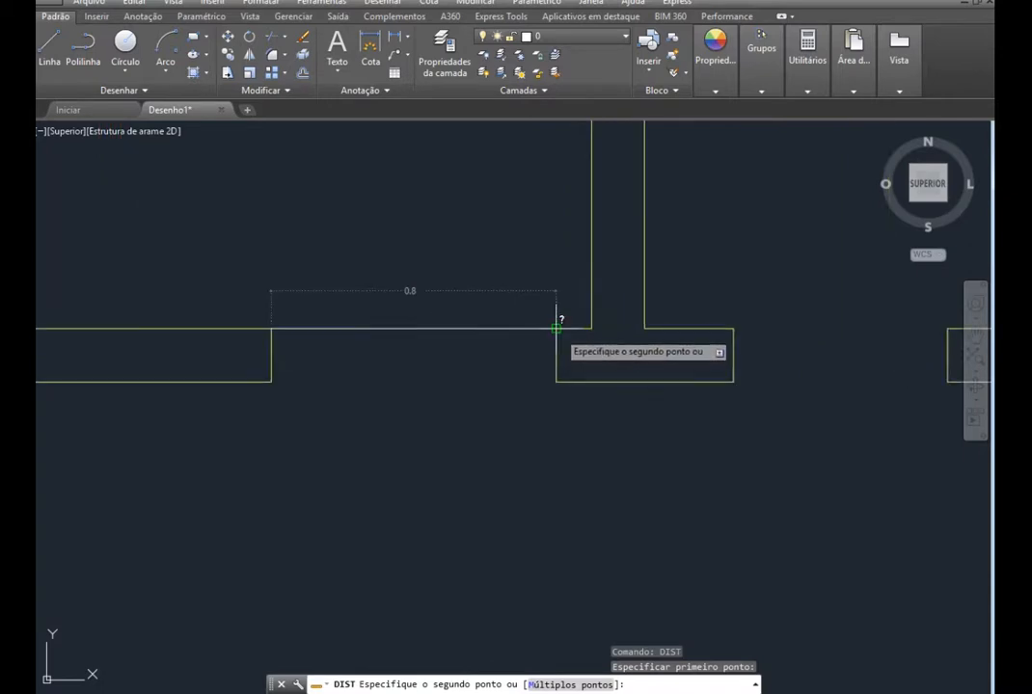
pyautogui.click(557, 327)
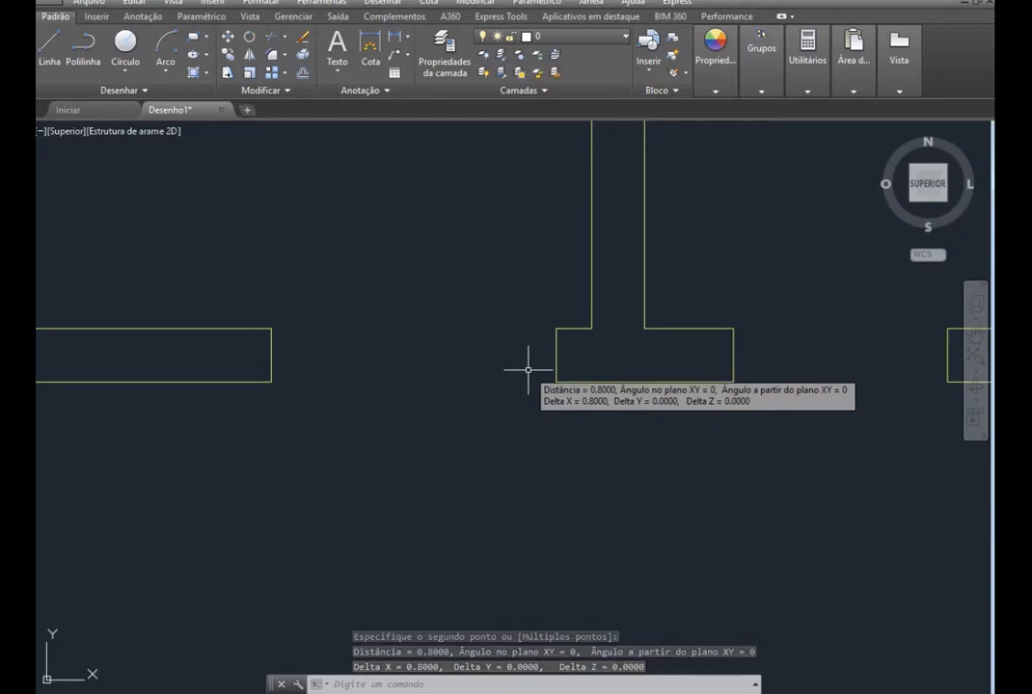
# Mirror the green door block across a vertical line through its hinge corner, keeping the original
pyautogui.scroll(-2, 528, 369)
pyautogui.scroll(-3, 532, 386)
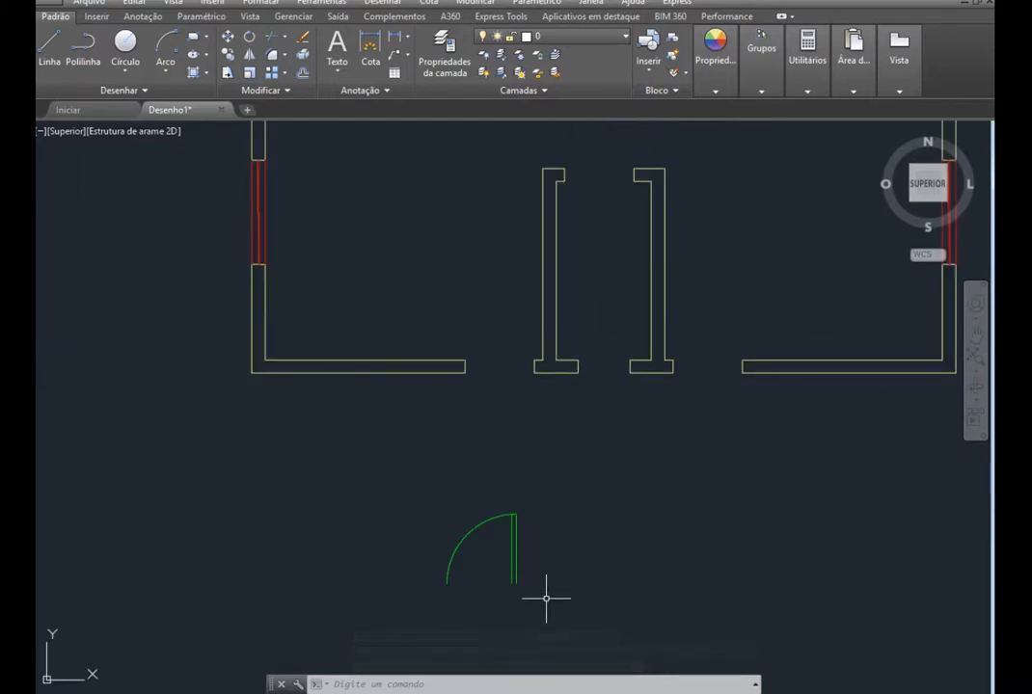
pyautogui.scroll(2, 546, 599)
pyautogui.scroll(-1, 479, 572)
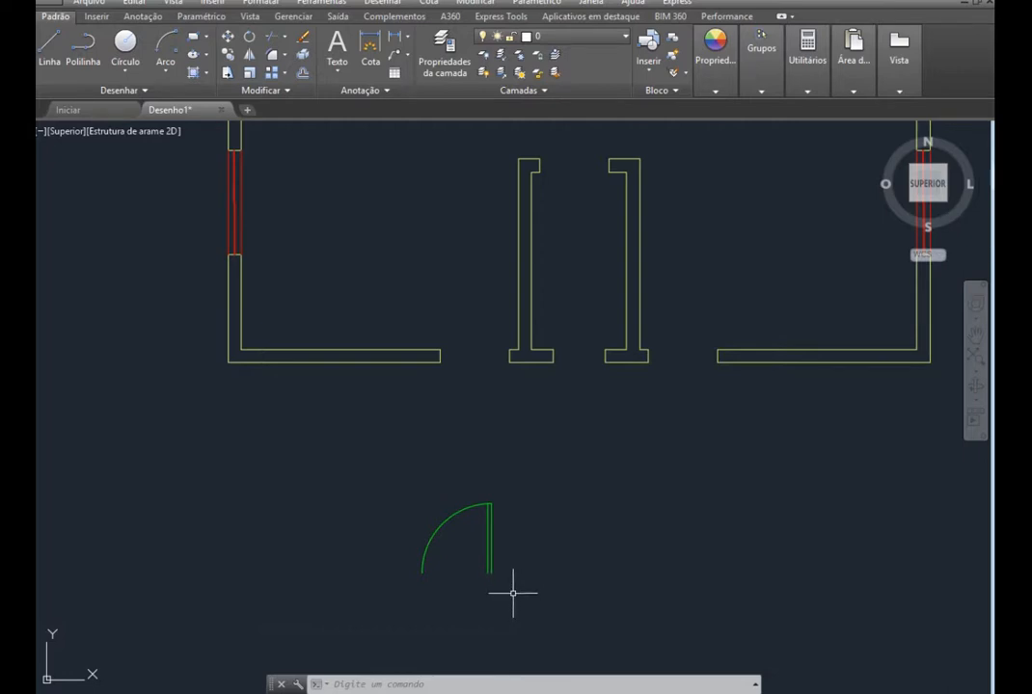
pyautogui.click(513, 593)
pyautogui.click(403, 473)
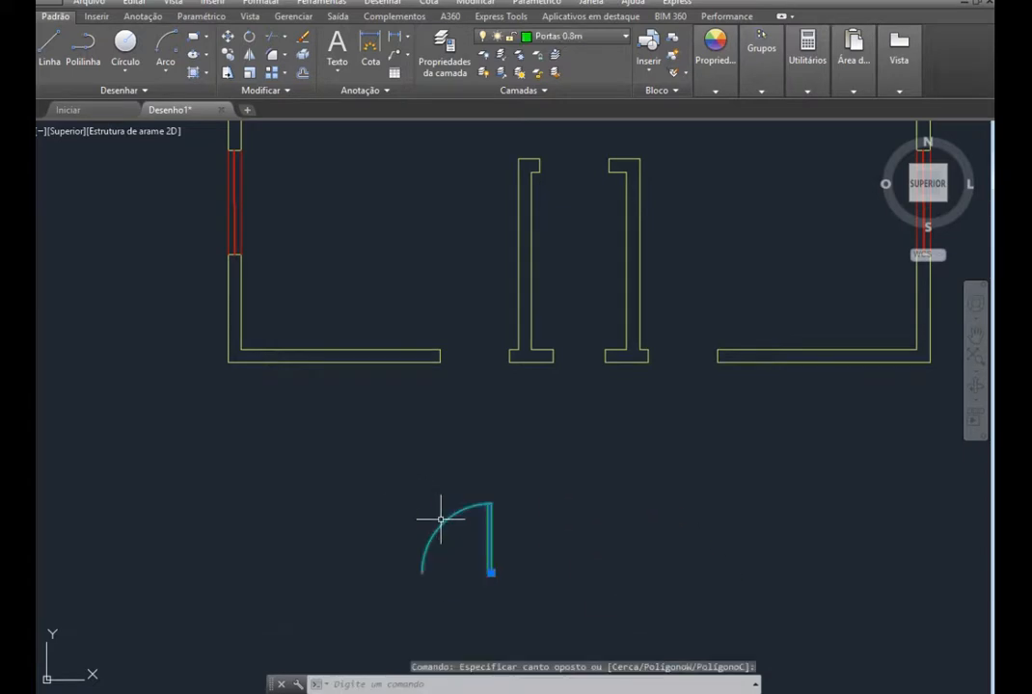
pyautogui.click(251, 56)
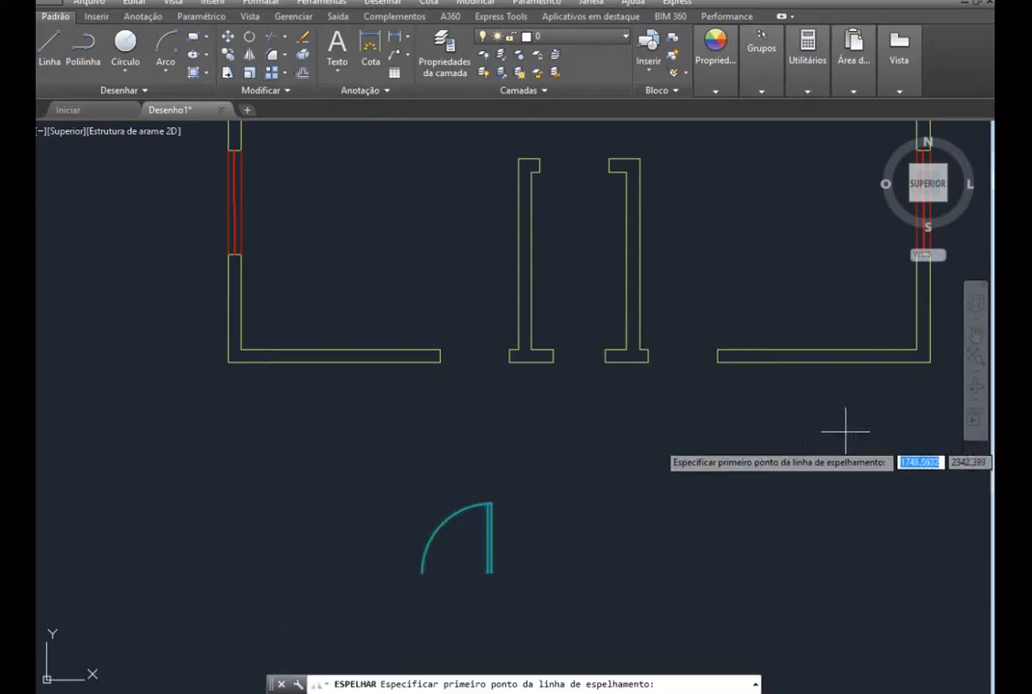
pyautogui.click(491, 572)
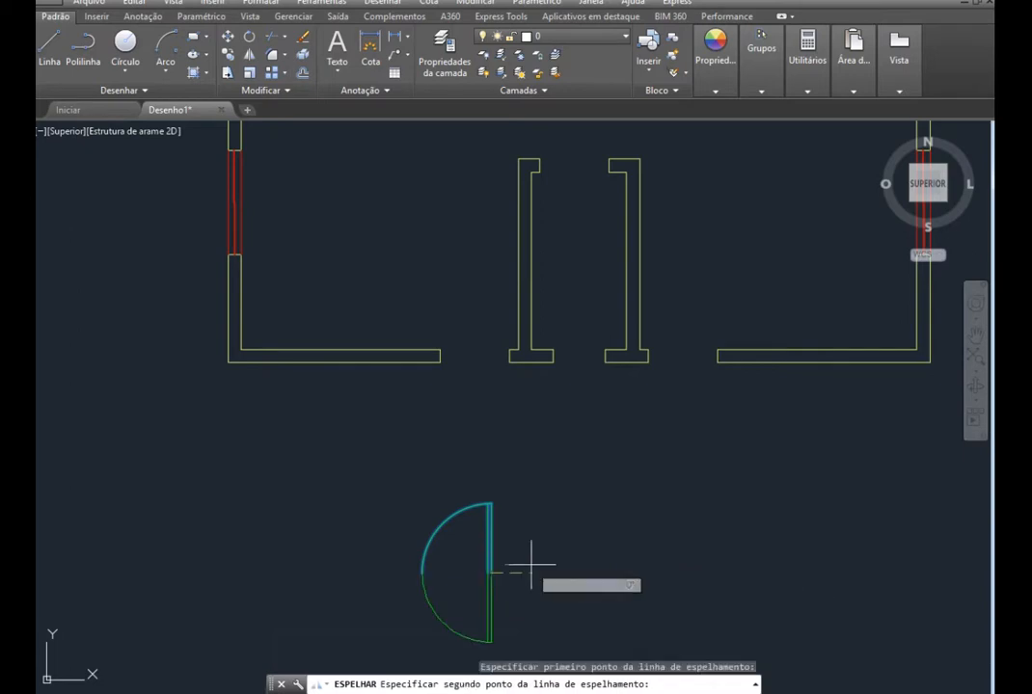
pyautogui.click(497, 511)
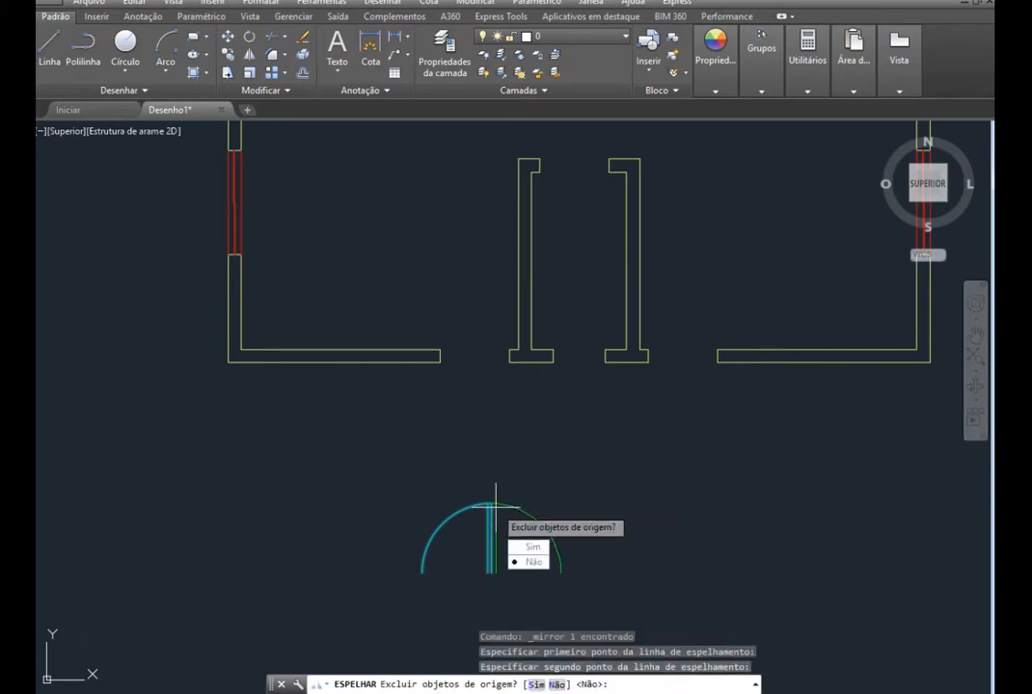
pyautogui.press('Return')
pyautogui.press('Escape')
pyautogui.scroll(2, 533, 531)
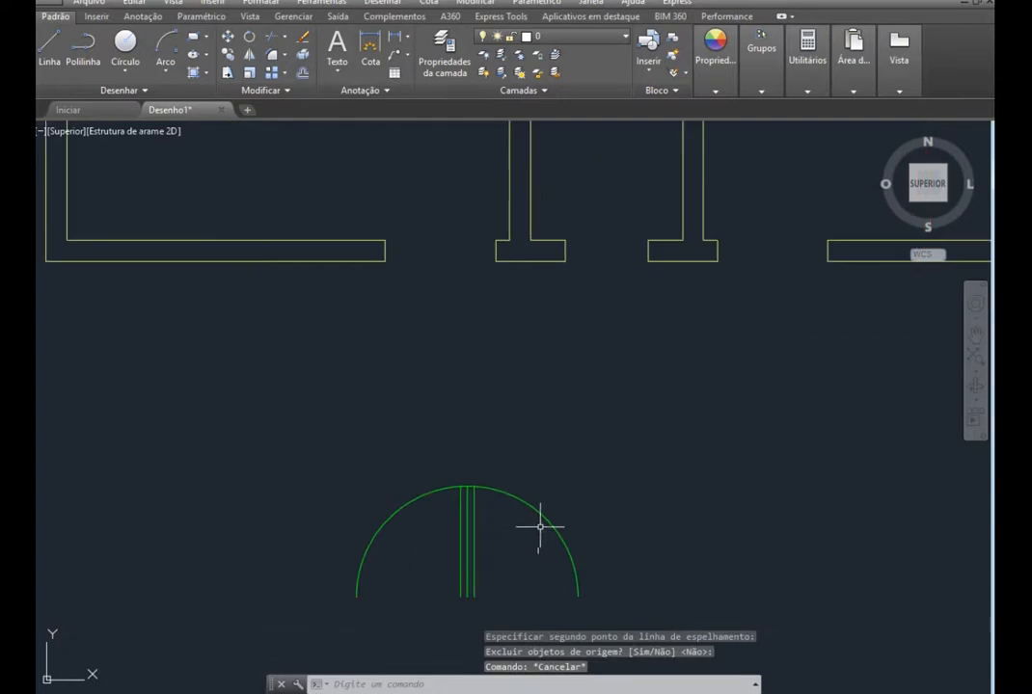
# Move the original door block from its hinge corner to the inner west jamb corner of the eastern opening in the south wall
pyautogui.click(228, 37)
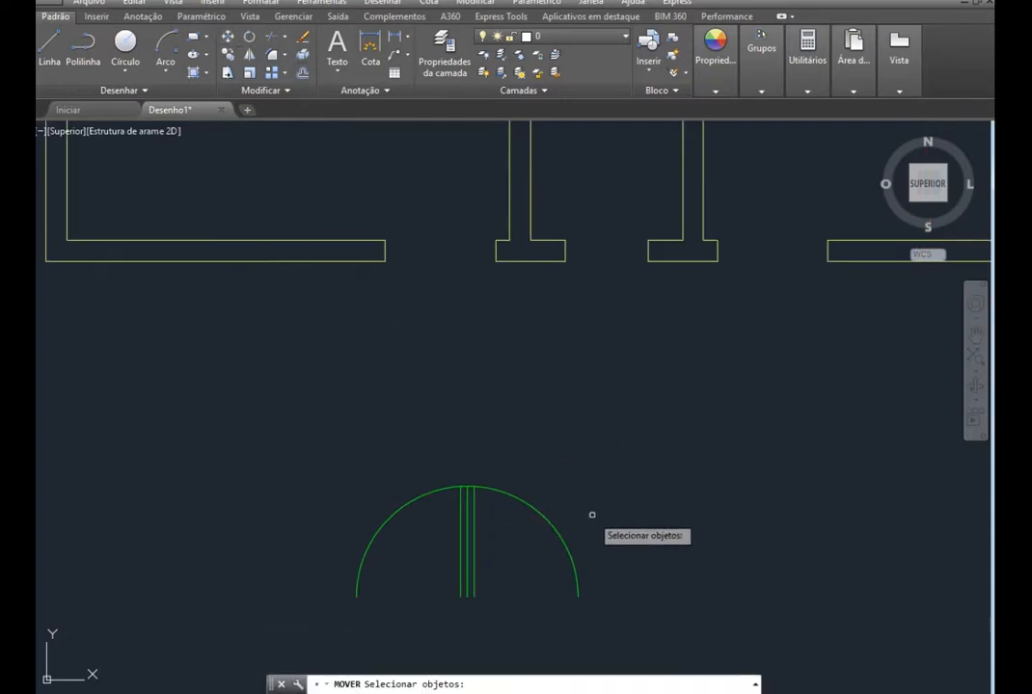
pyautogui.click(546, 522)
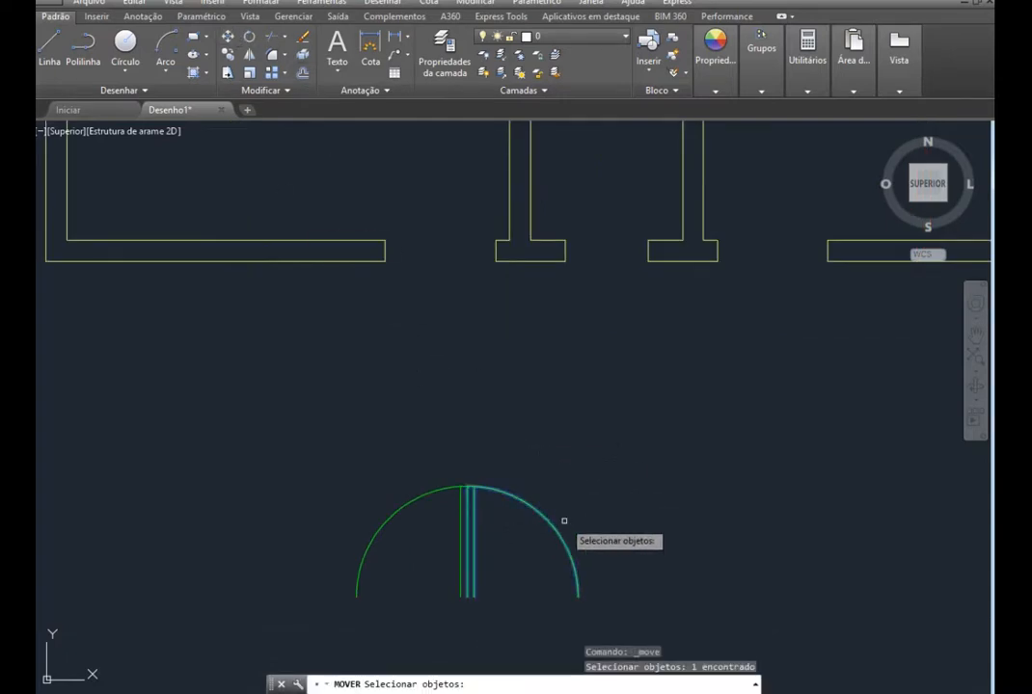
pyautogui.press('Return')
pyautogui.scroll(2, 453, 604)
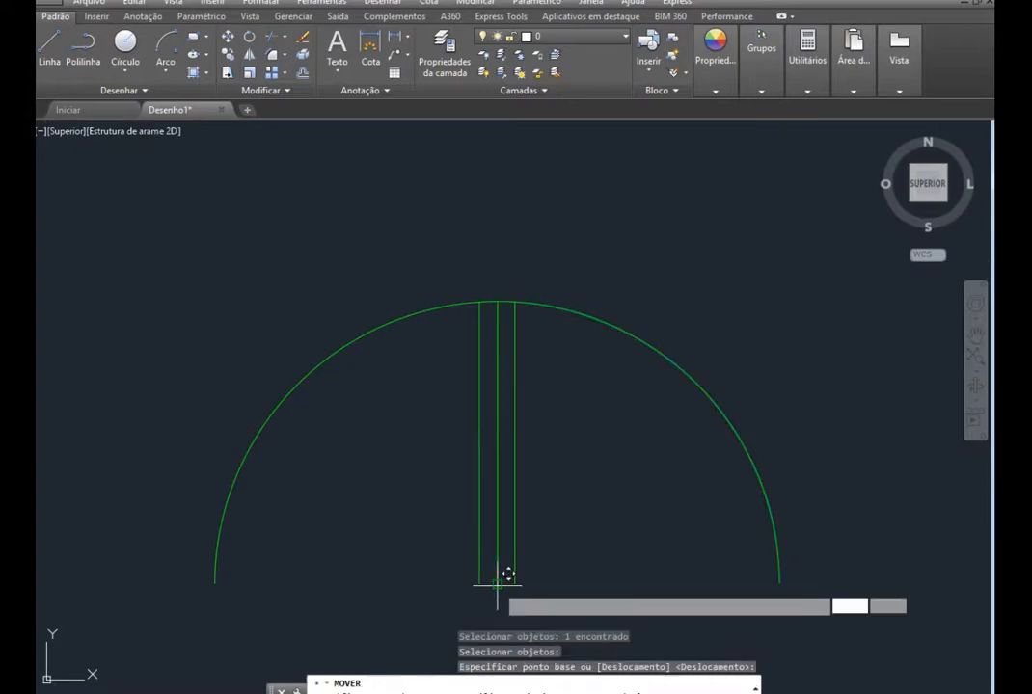
pyautogui.click(498, 585)
pyautogui.scroll(-5, 618, 604)
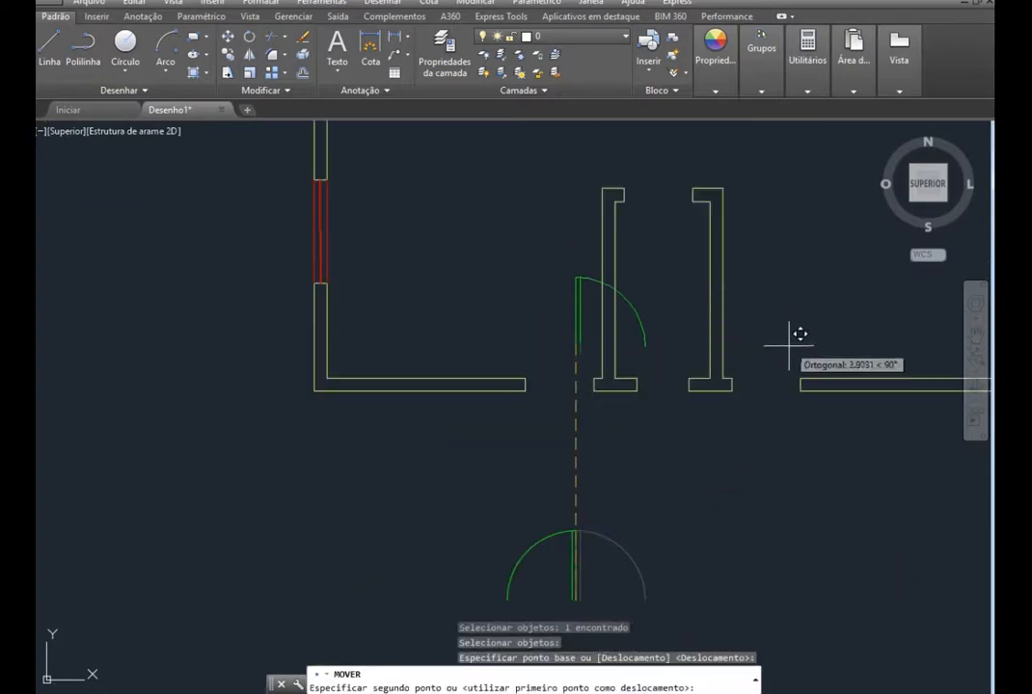
pyautogui.scroll(3, 739, 366)
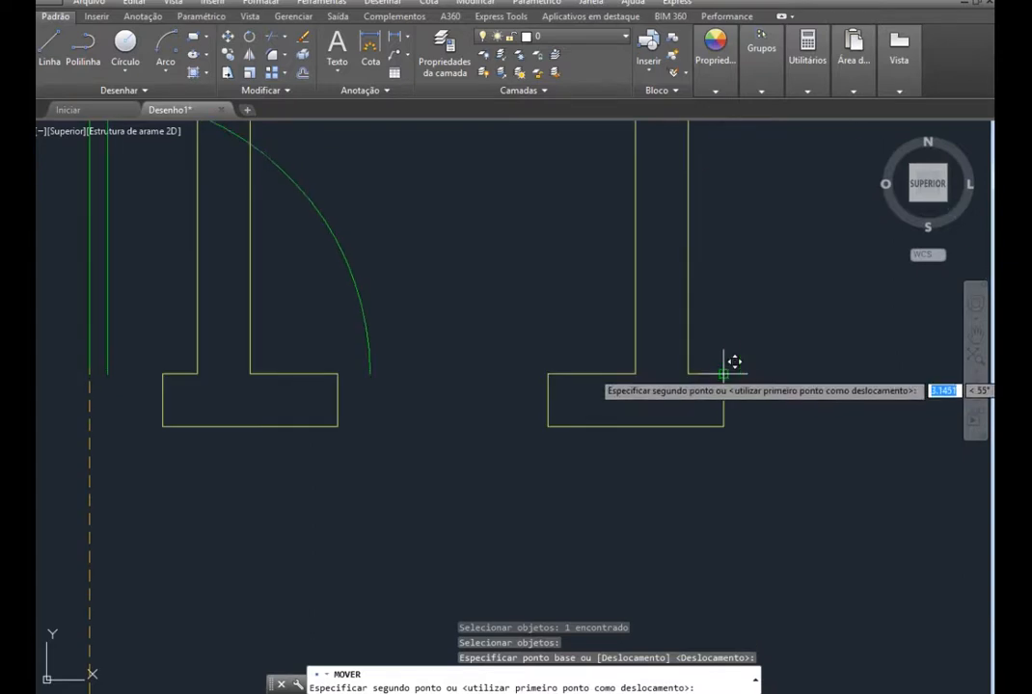
pyautogui.click(723, 373)
pyautogui.scroll(-7, 690, 463)
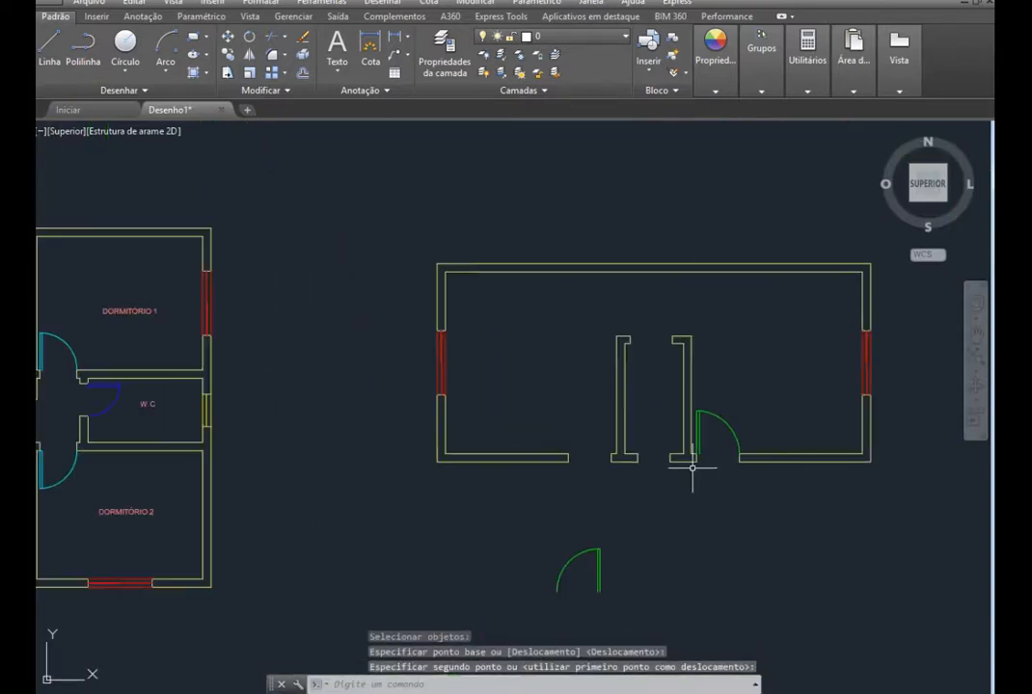
# Move the mirrored door block from its hinge corner to the inner east jamb corner of the western opening in the south wall
pyautogui.scroll(4, 621, 570)
pyautogui.click(567, 594)
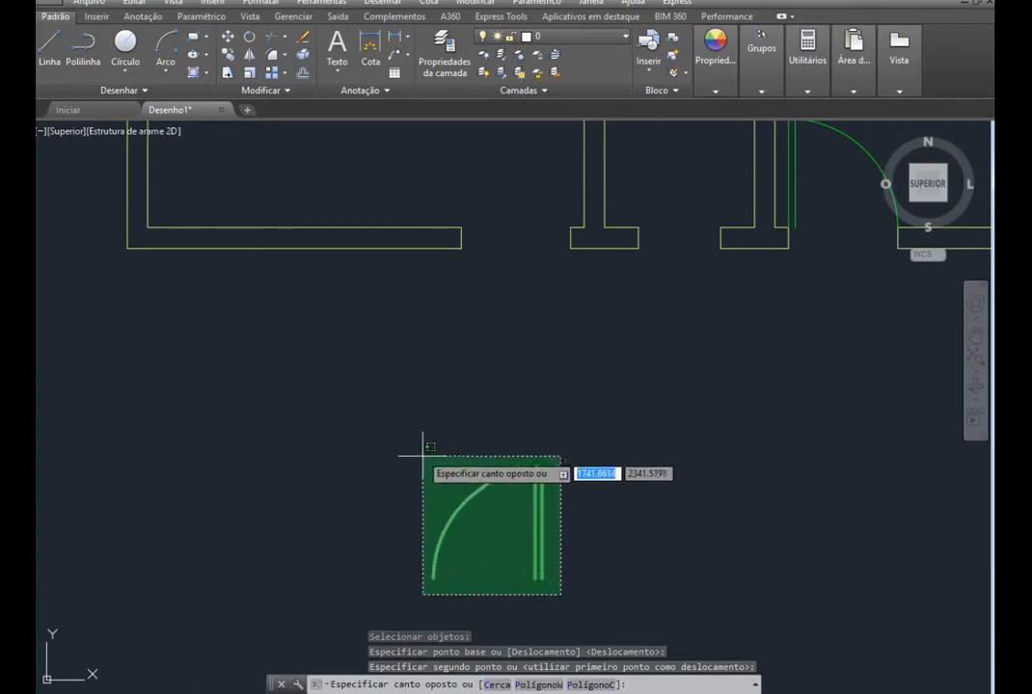
pyautogui.click(449, 445)
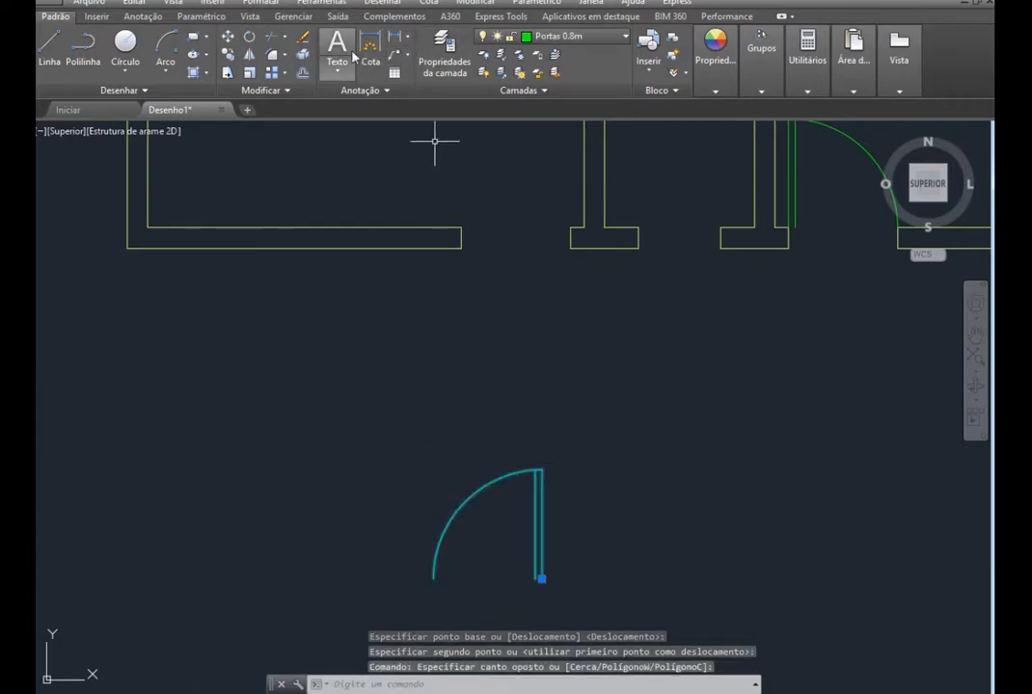
pyautogui.click(225, 39)
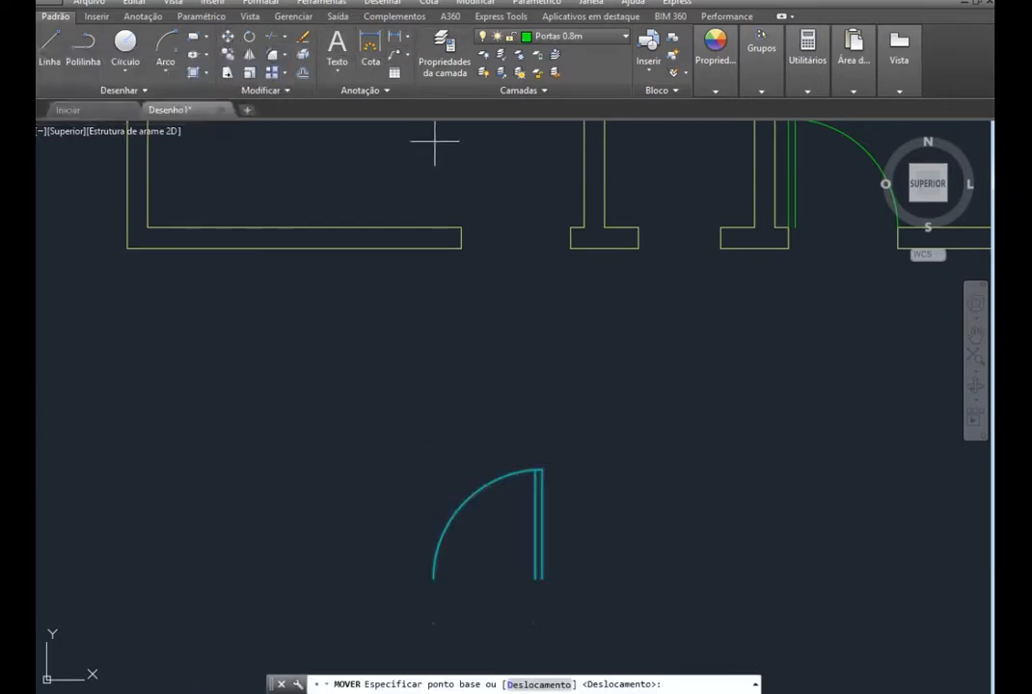
pyautogui.scroll(4, 467, 557)
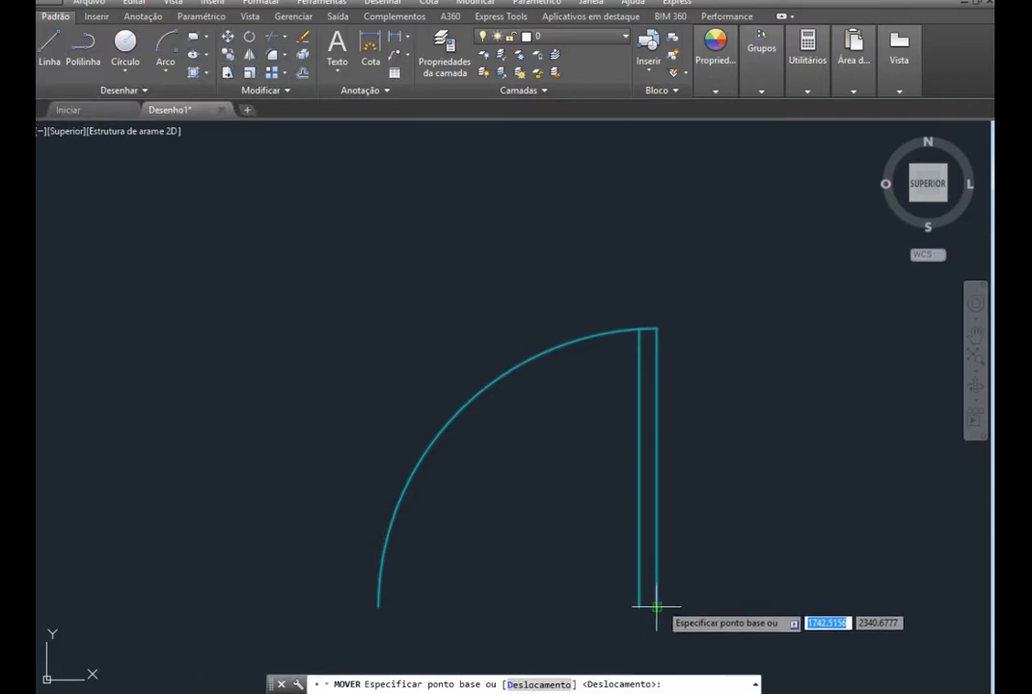
pyautogui.click(656, 604)
pyautogui.scroll(-4, 598, 519)
pyautogui.scroll(4, 640, 317)
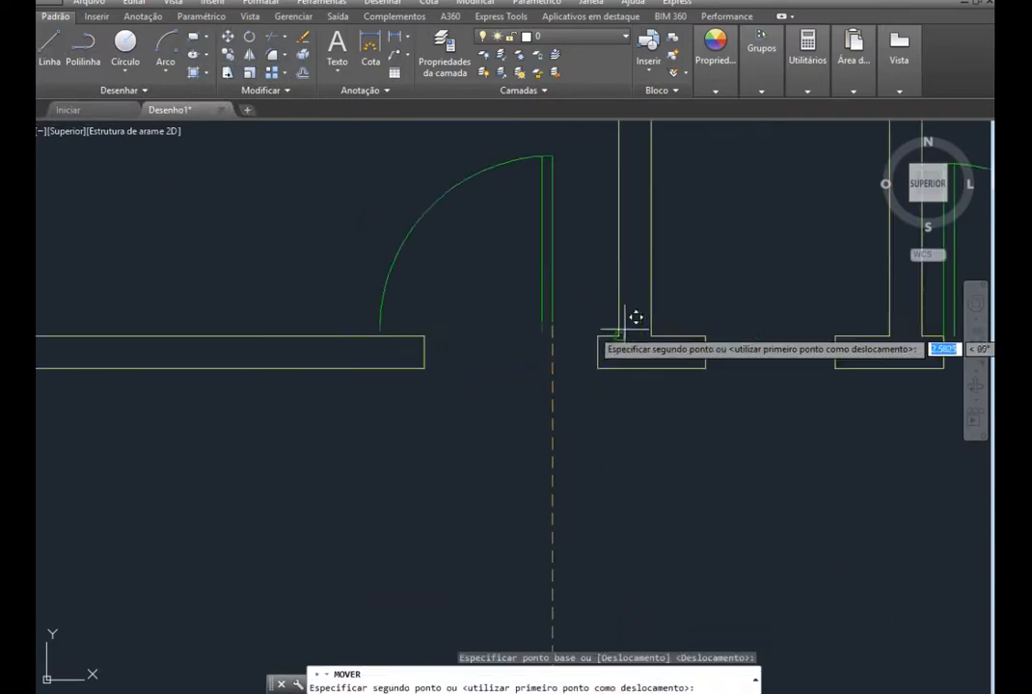
pyautogui.click(597, 333)
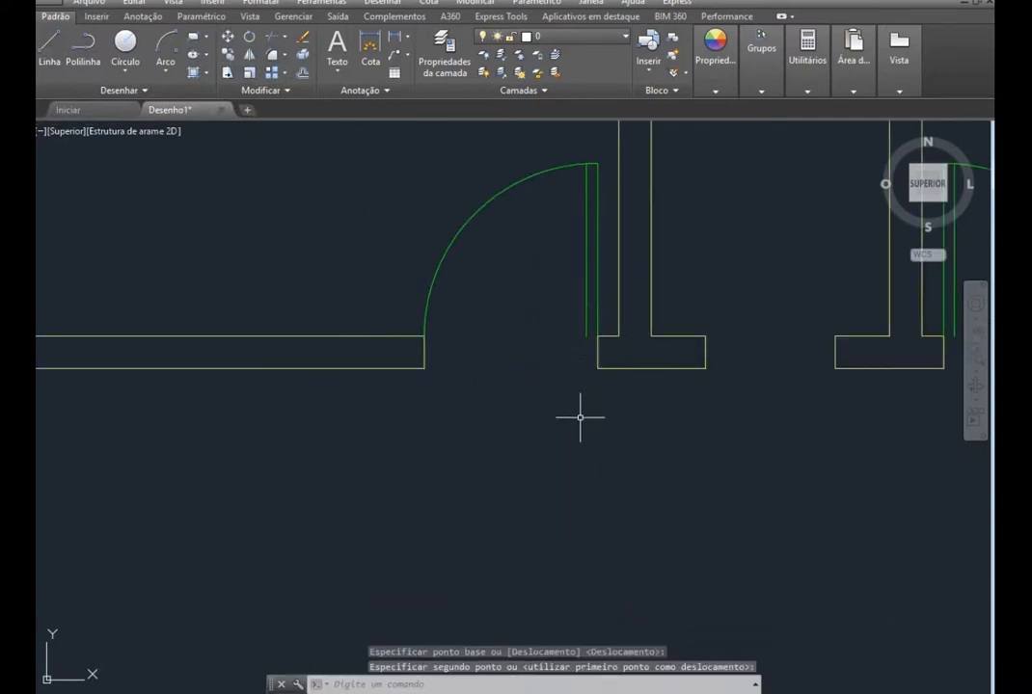
pyautogui.press('Escape')
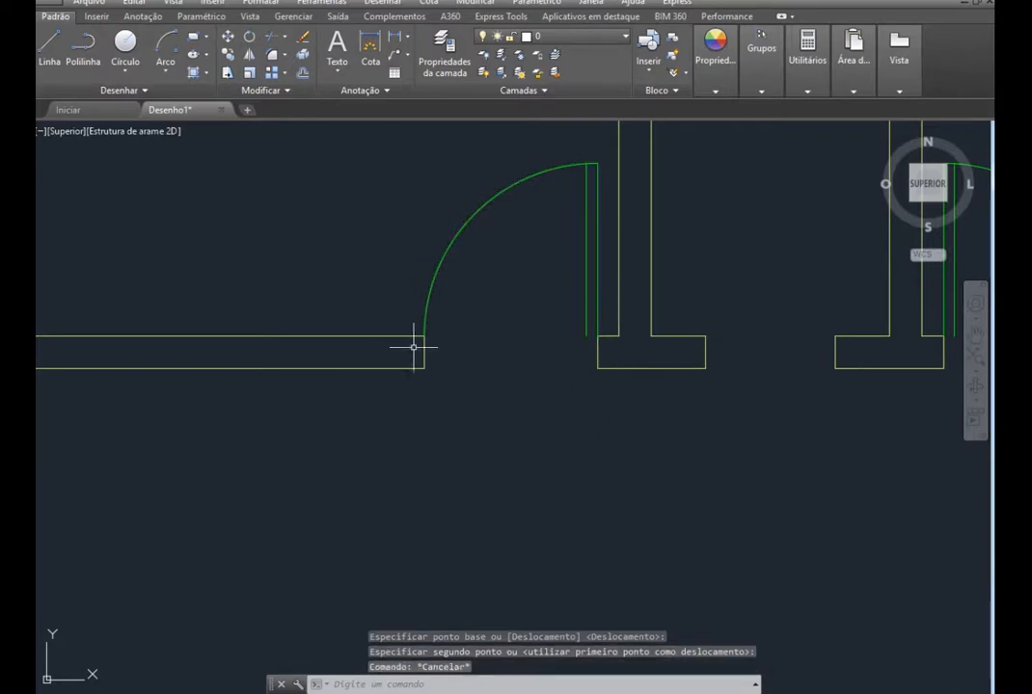
# Draw a short line across the open base of each door leaf, closing the western and eastern doors at the wall
pyautogui.scroll(-2, 488, 337)
pyautogui.scroll(2, 776, 291)
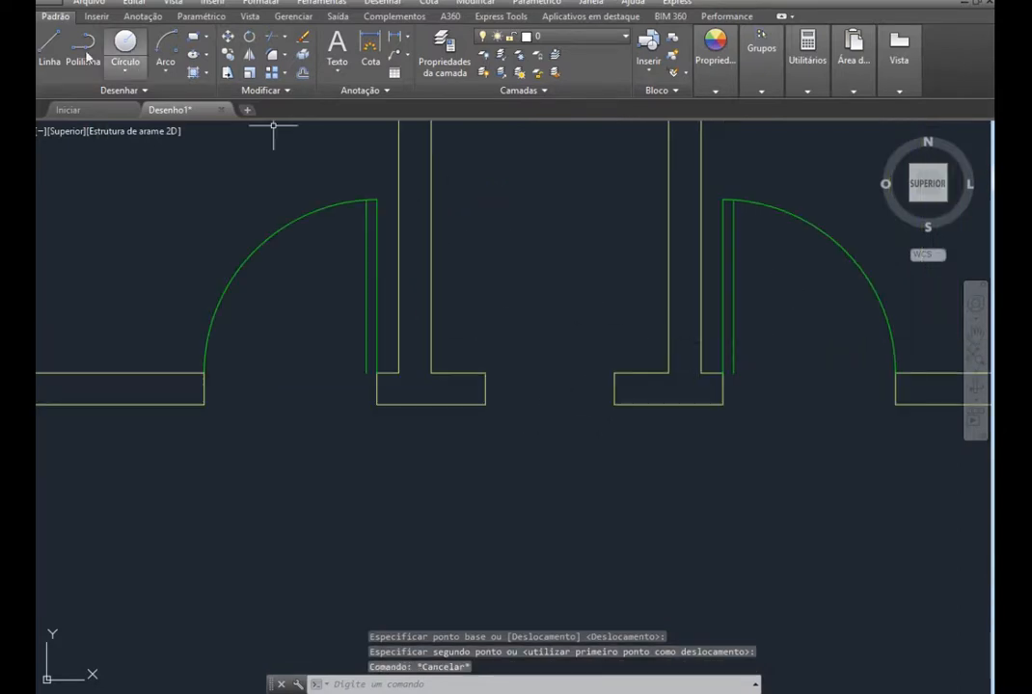
pyautogui.click(50, 43)
pyautogui.scroll(4, 351, 432)
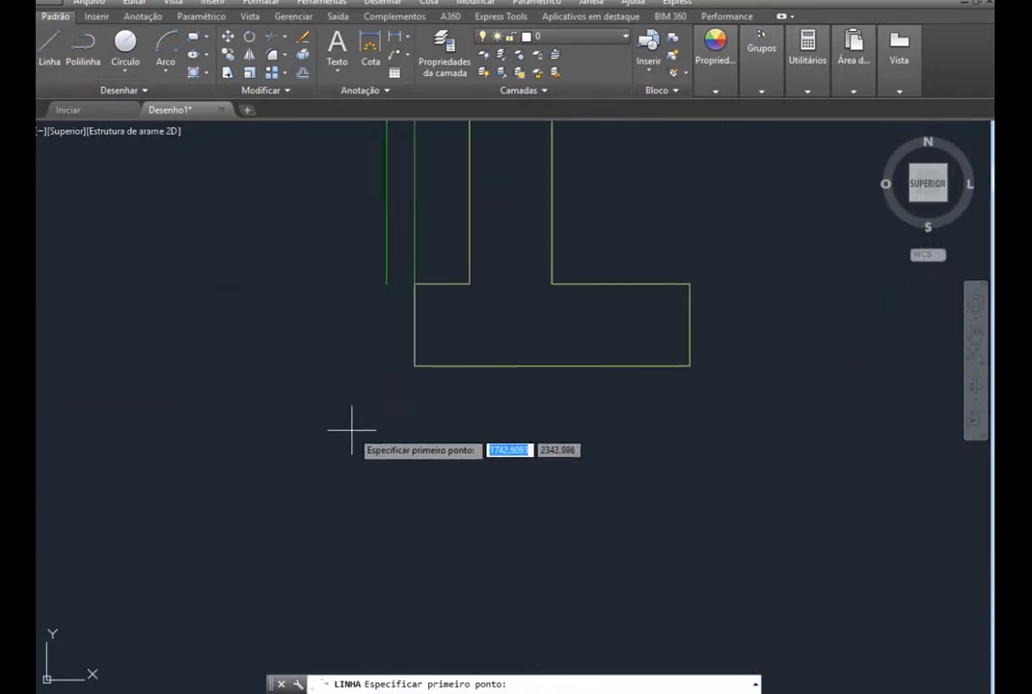
pyautogui.click(387, 284)
pyautogui.press('Escape')
pyautogui.scroll(-2, 647, 285)
pyautogui.scroll(3, 647, 288)
pyautogui.press('Return')
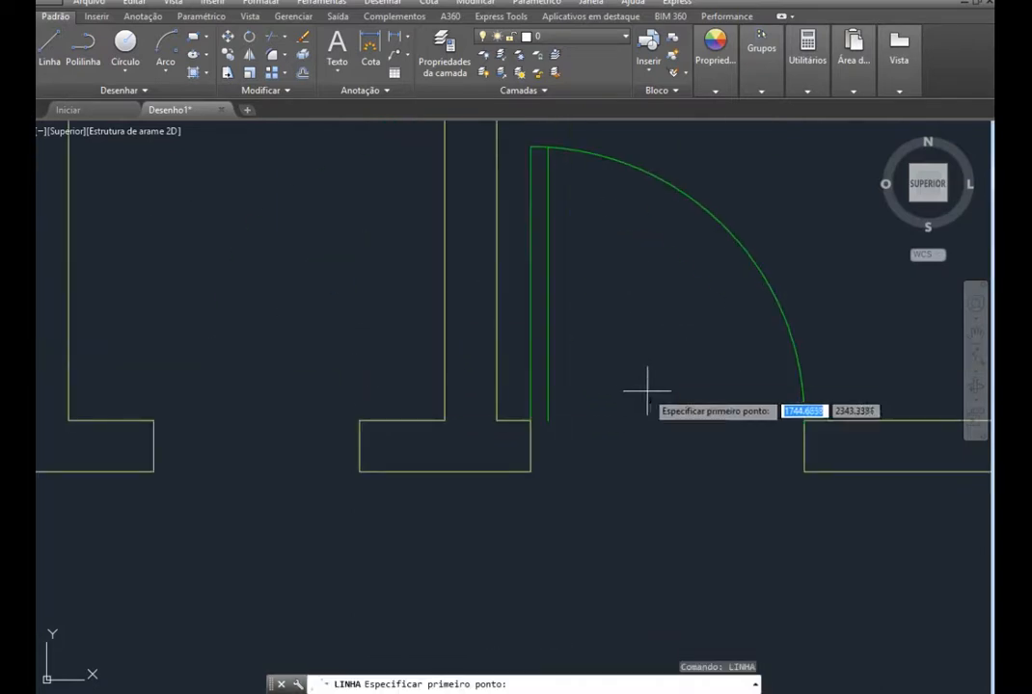
pyautogui.click(548, 420)
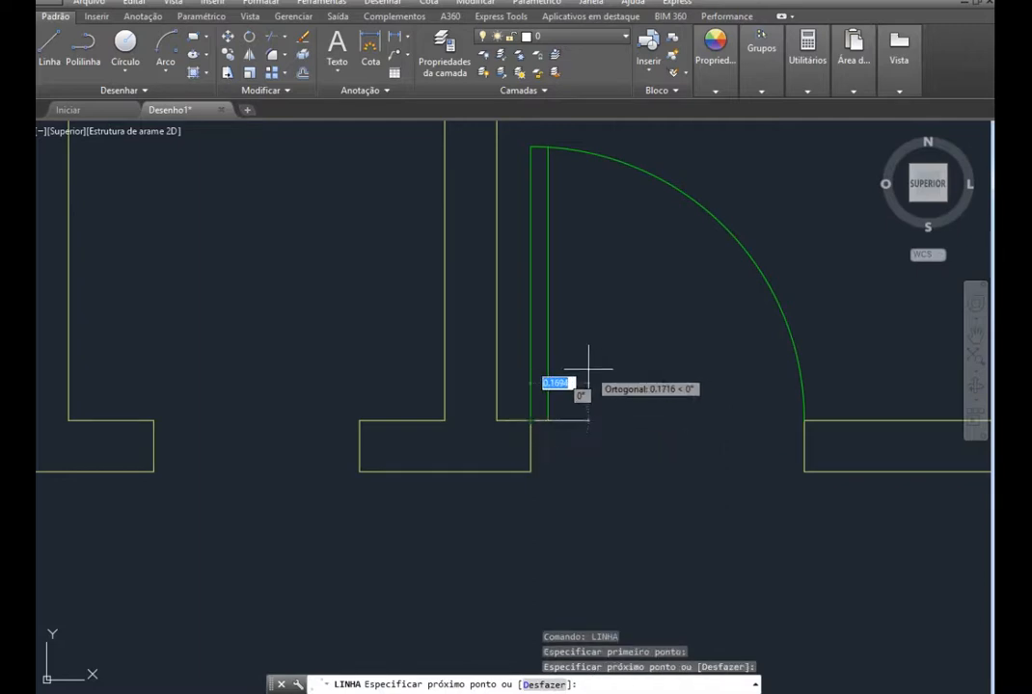
pyautogui.press('Escape')
# Assign the two short leaf-closing lines to the Portas 0.8m layer
pyautogui.scroll(-2, 539, 418)
pyautogui.scroll(2, 357, 433)
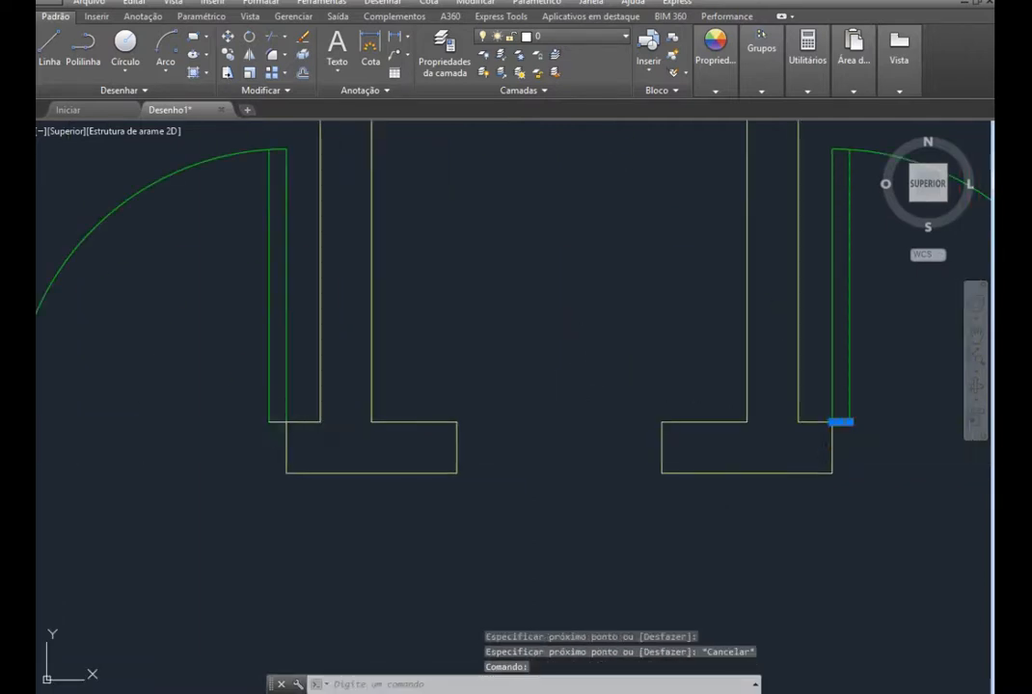
pyautogui.click(277, 421)
pyautogui.click(607, 38)
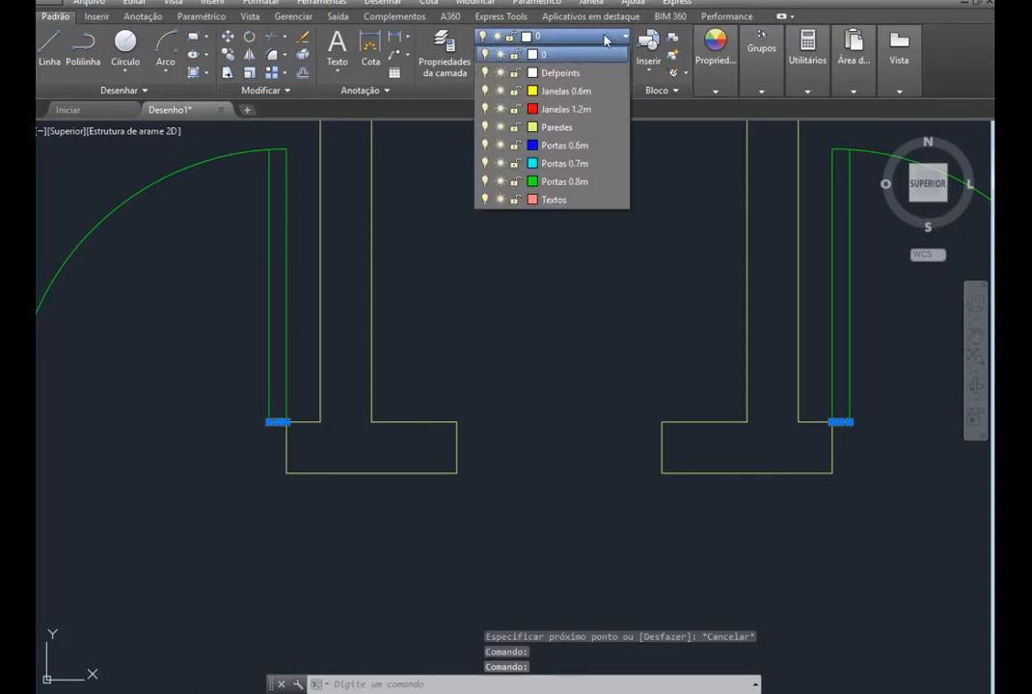
pyautogui.click(565, 182)
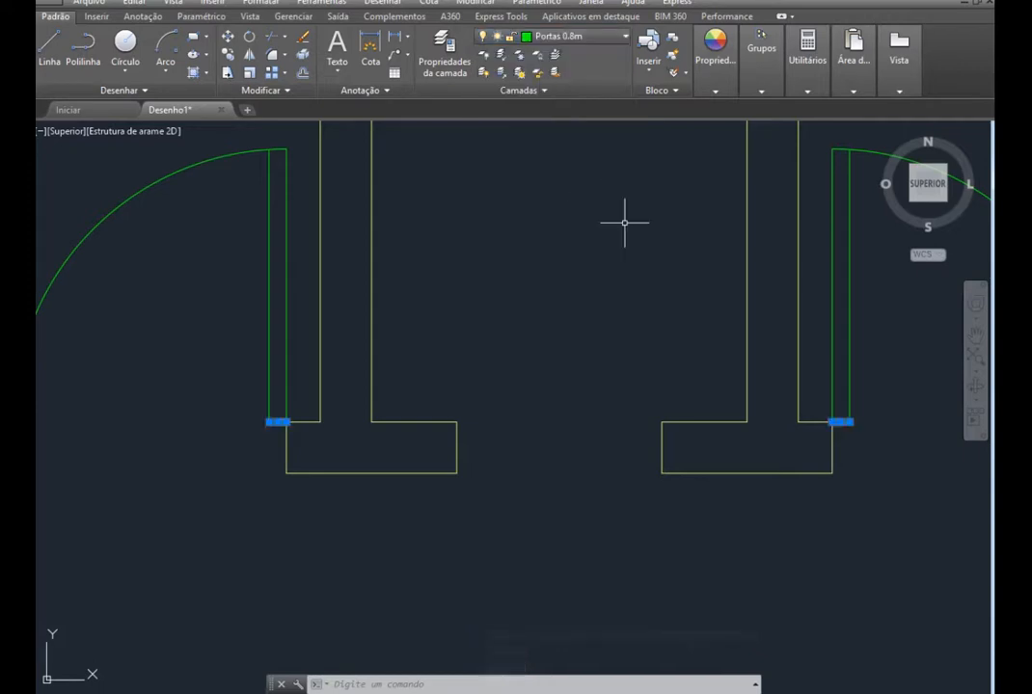
pyautogui.press('Escape')
# Copy the eastern door together with its closing line, placing the copy in the empty space south of the central corridor
pyautogui.scroll(-8, 567, 373)
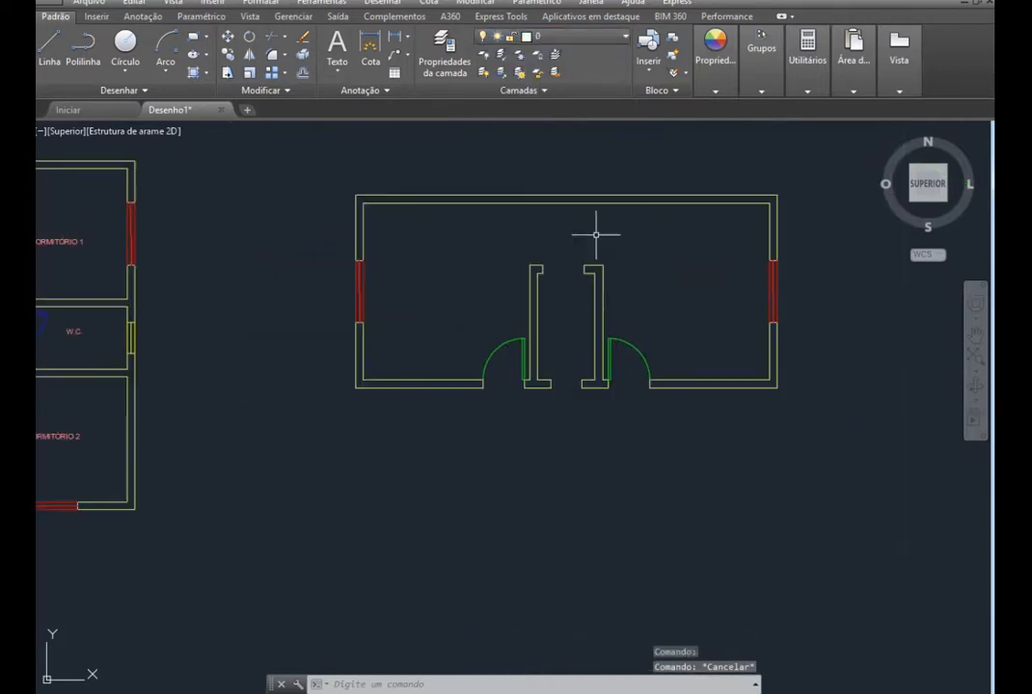
pyautogui.scroll(2, 569, 254)
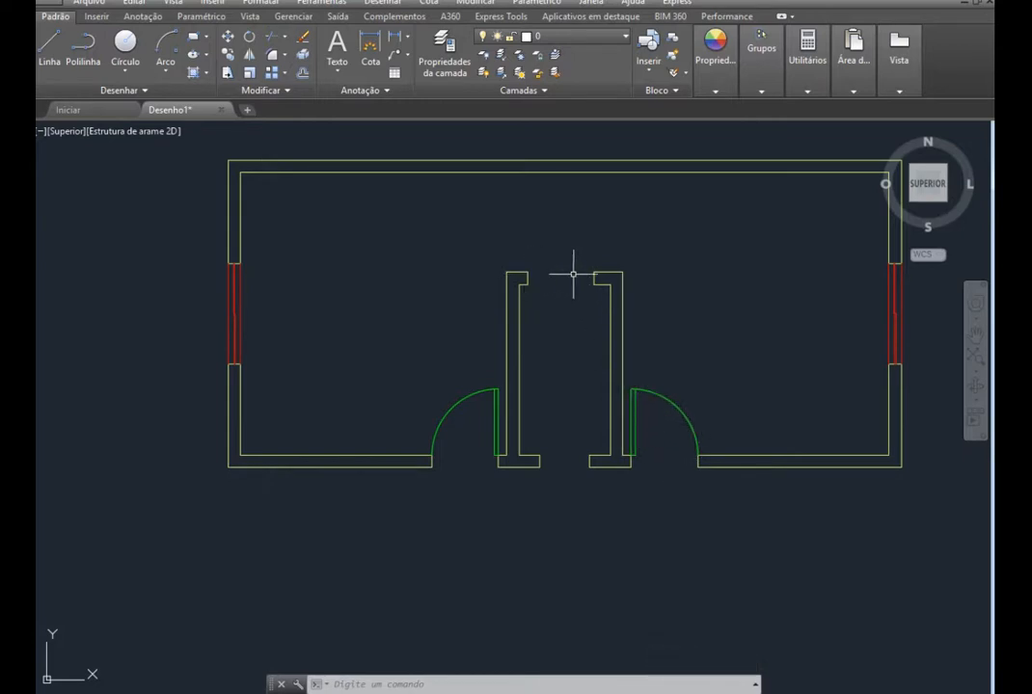
pyautogui.scroll(4, 649, 463)
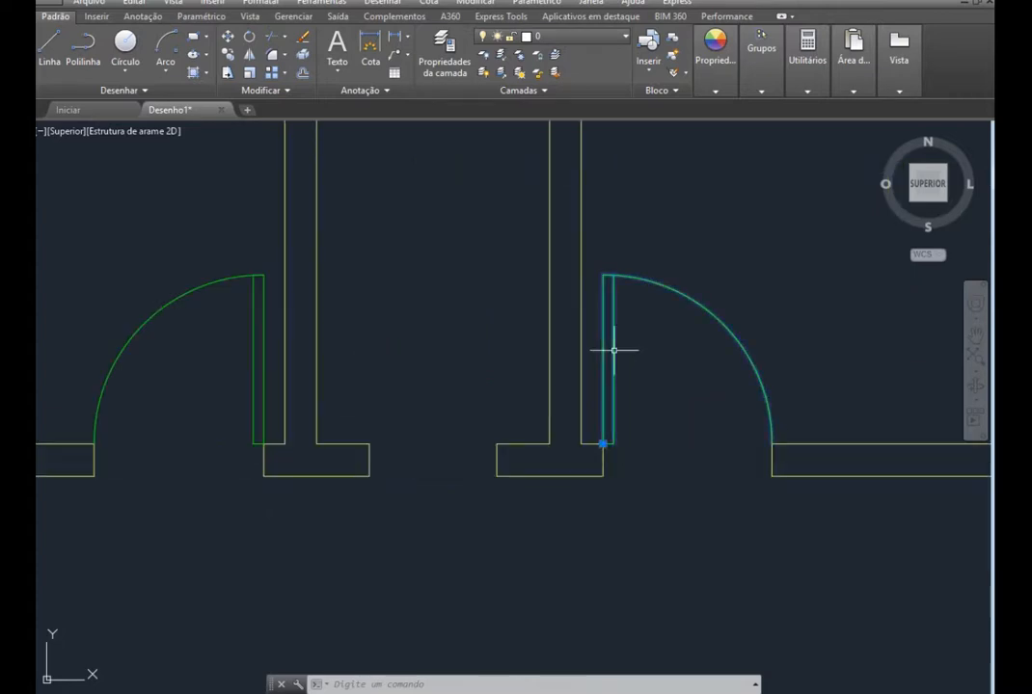
pyautogui.click(605, 428)
pyautogui.scroll(2, 608, 443)
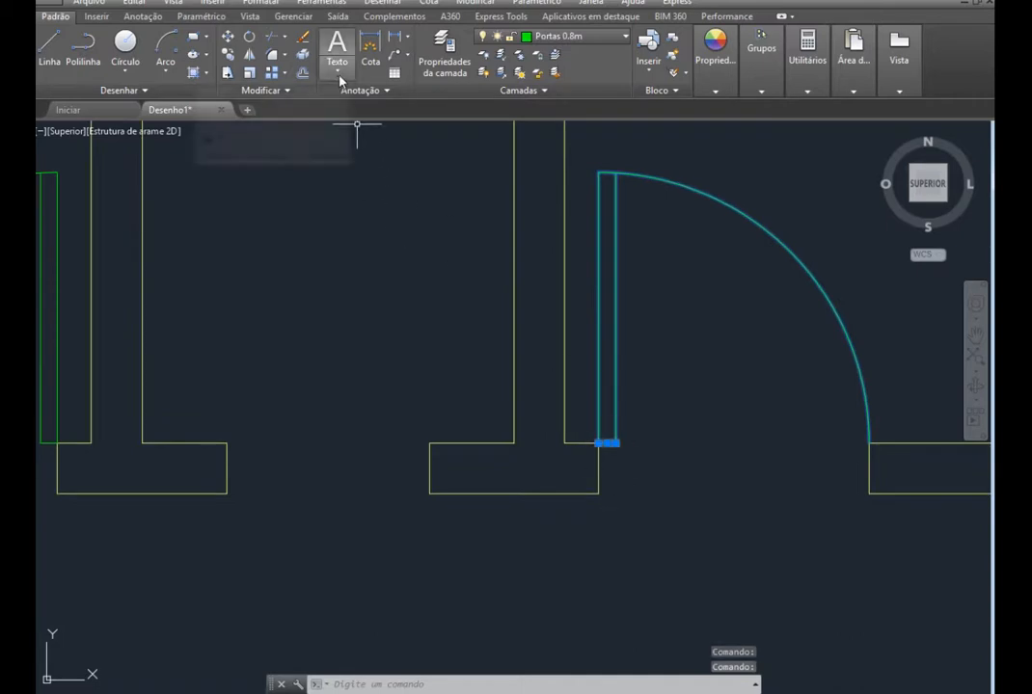
pyautogui.click(229, 56)
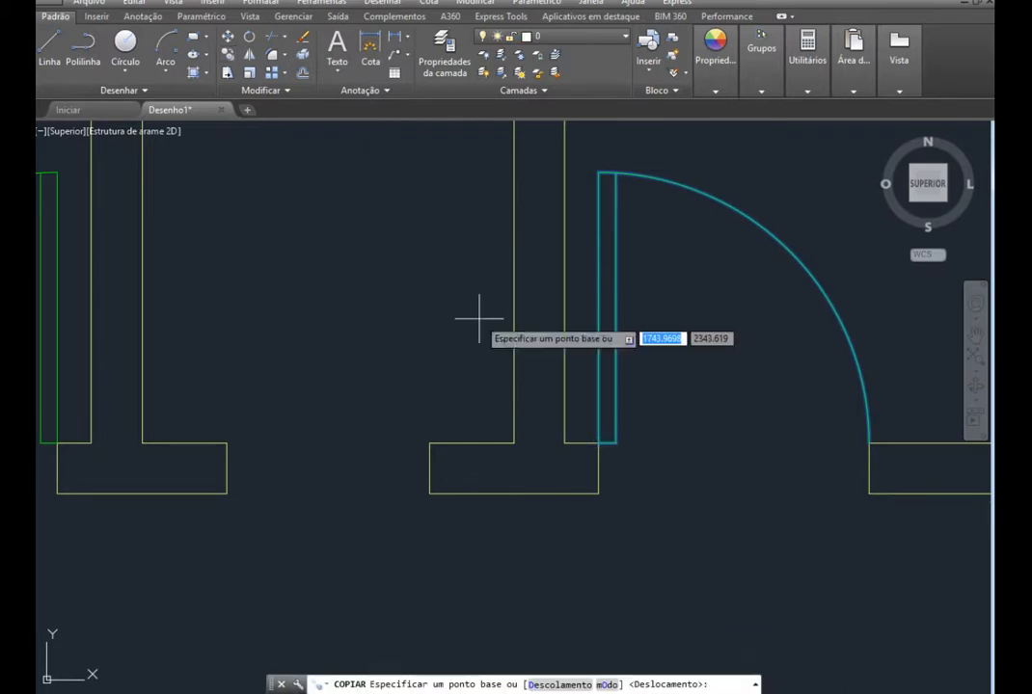
pyautogui.click(606, 444)
pyautogui.scroll(-5, 569, 549)
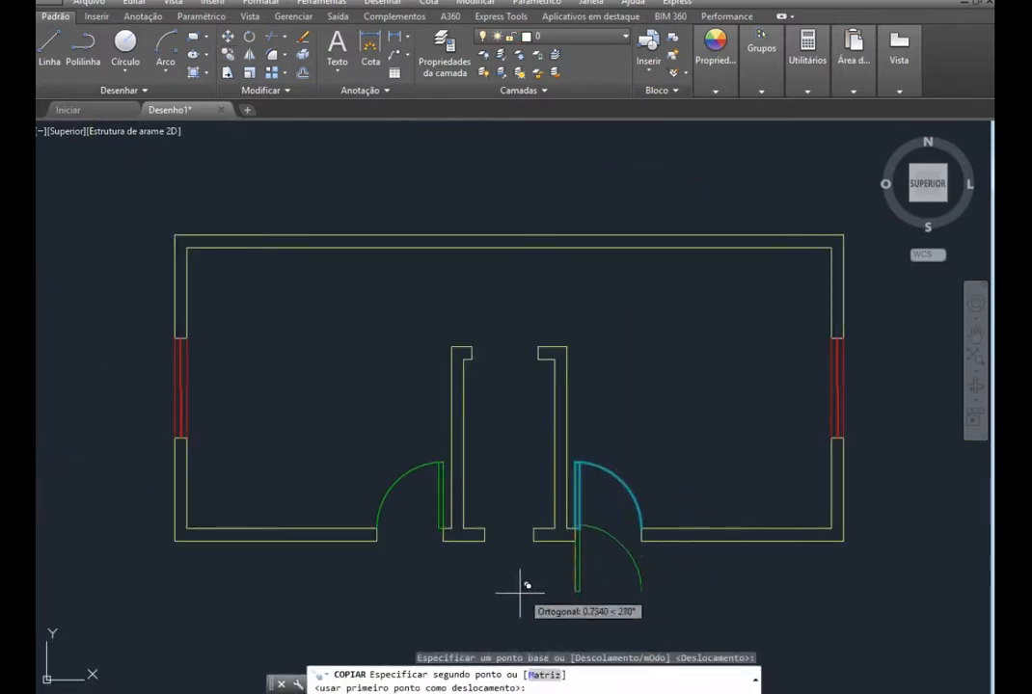
pyautogui.scroll(-2, 578, 559)
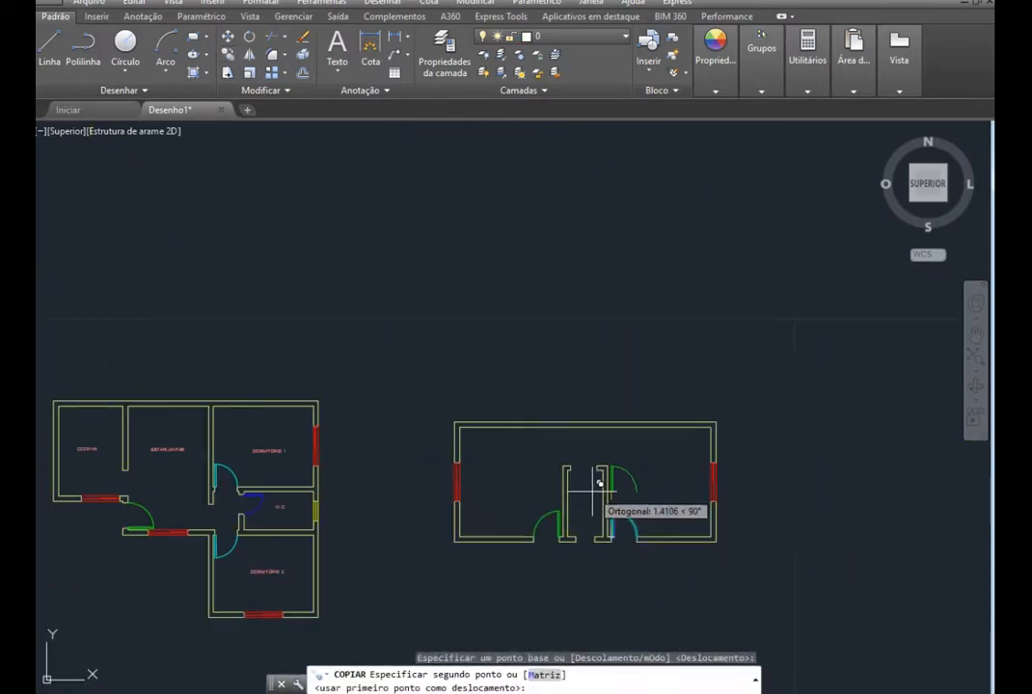
pyautogui.press('F8')
pyautogui.scroll(5, 569, 595)
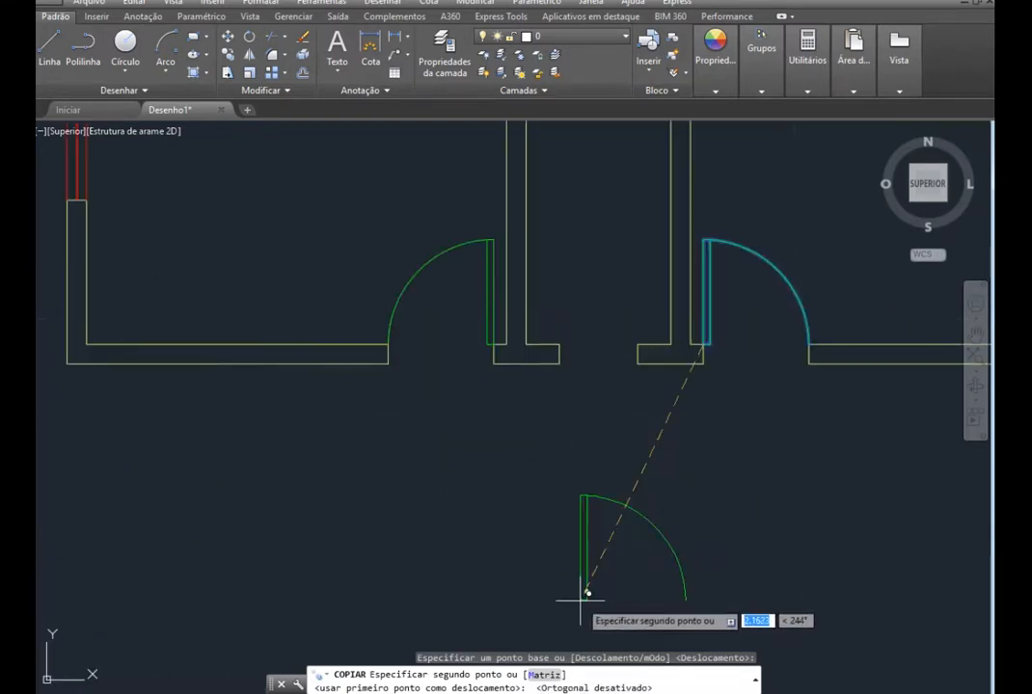
pyautogui.click(563, 536)
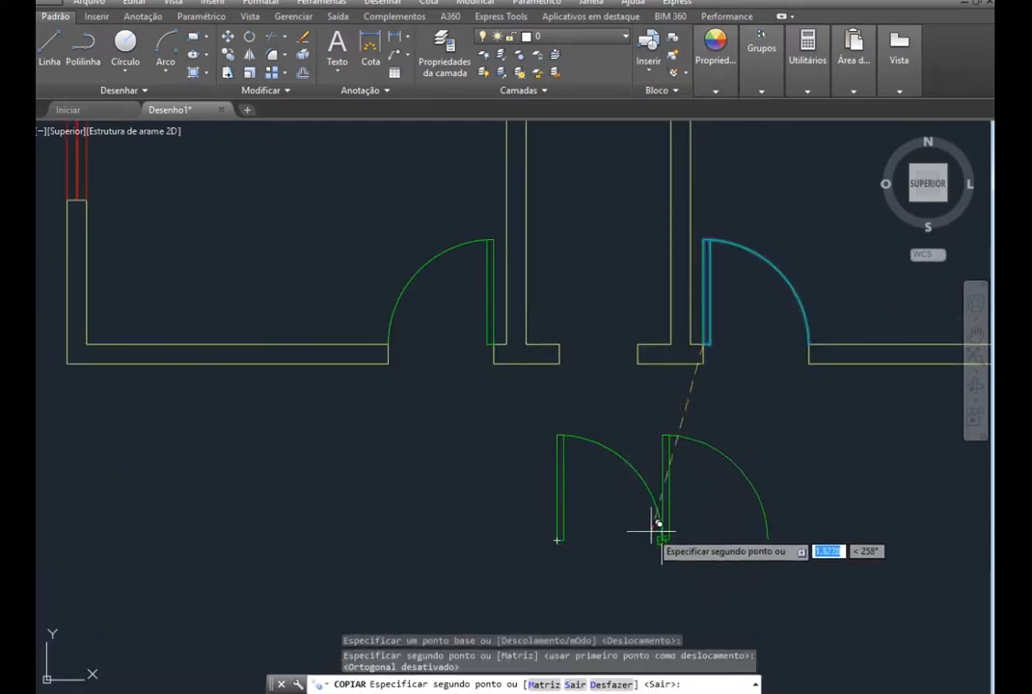
pyautogui.press('Escape')
# Rotate the copied door and its closing line 180° about the hinge corner, with the leaf extending south and the arc to the west
pyautogui.click(707, 585)
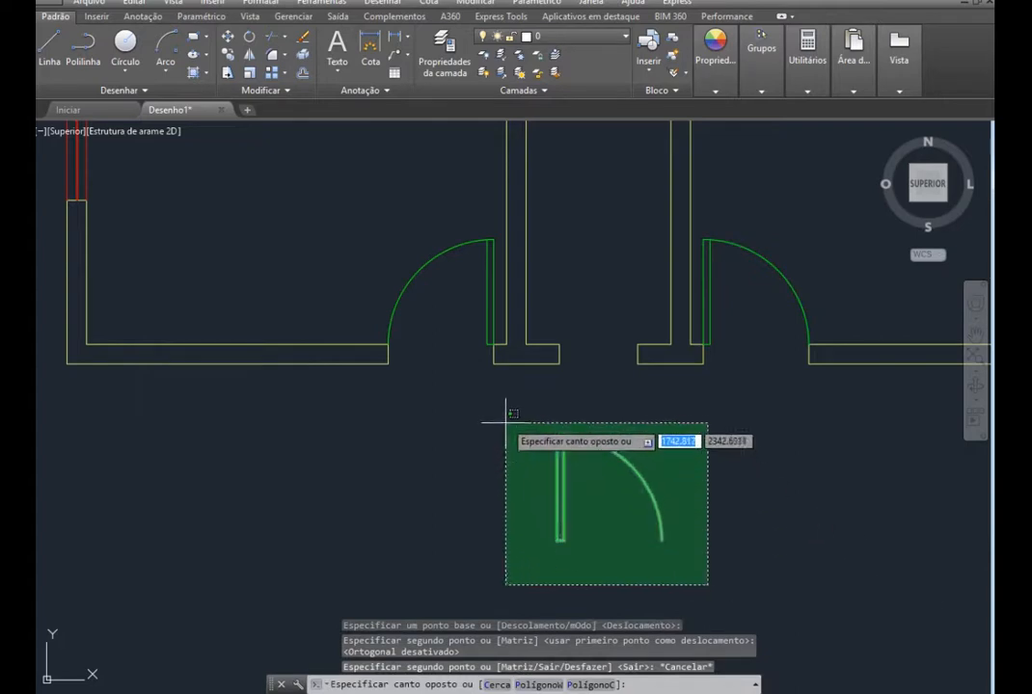
pyautogui.click(506, 416)
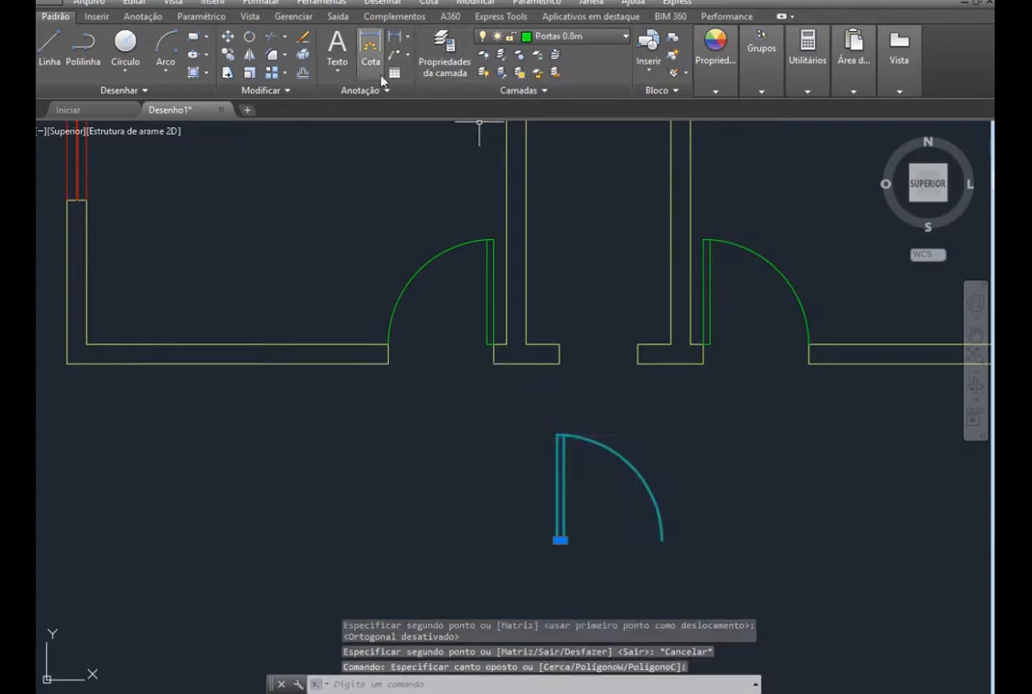
pyautogui.click(249, 36)
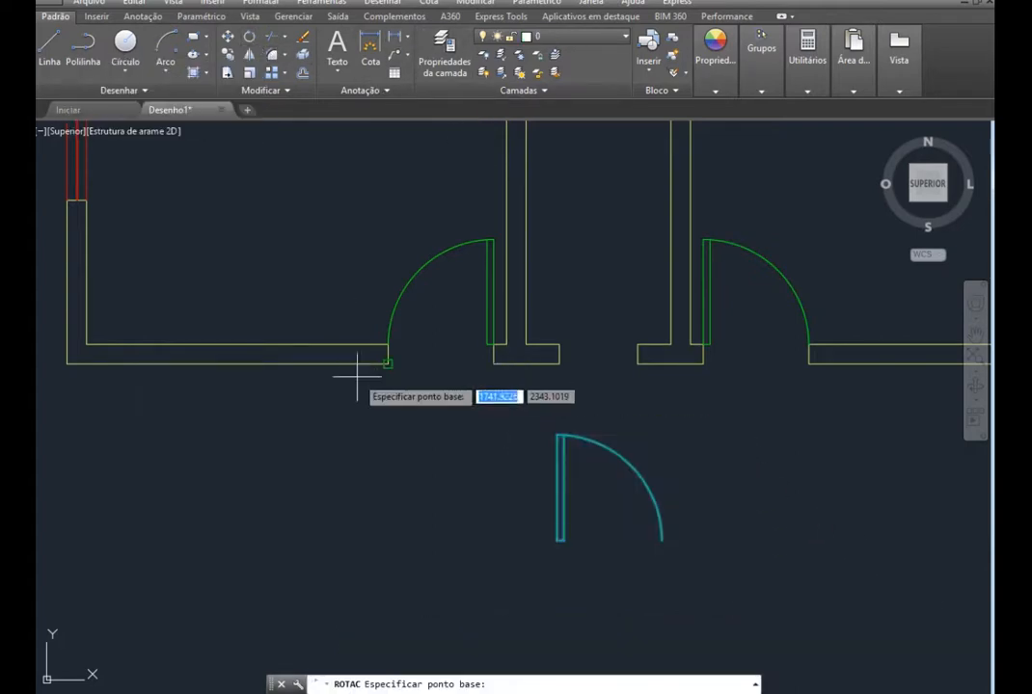
pyautogui.click(559, 543)
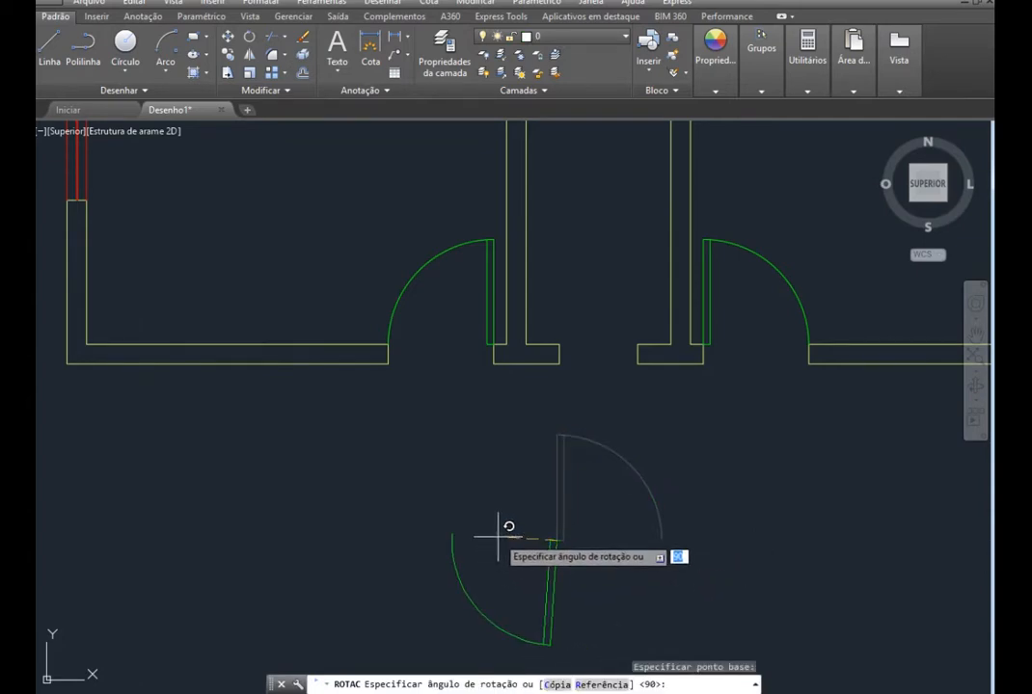
pyautogui.press('F8')
pyautogui.click(501, 566)
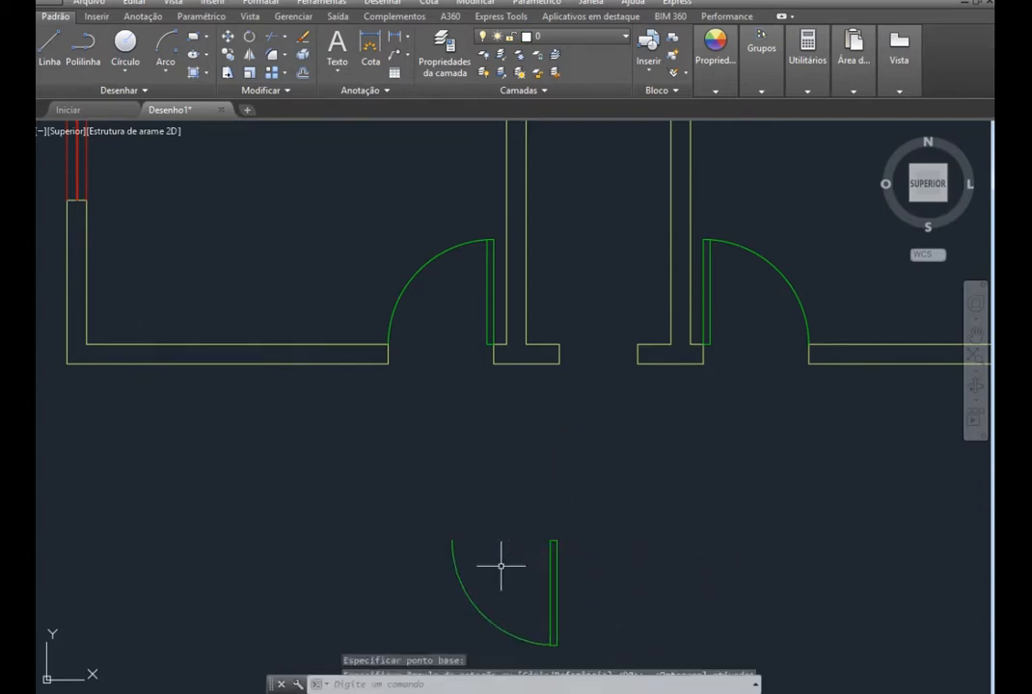
pyautogui.press('Escape')
pyautogui.scroll(-3, 607, 578)
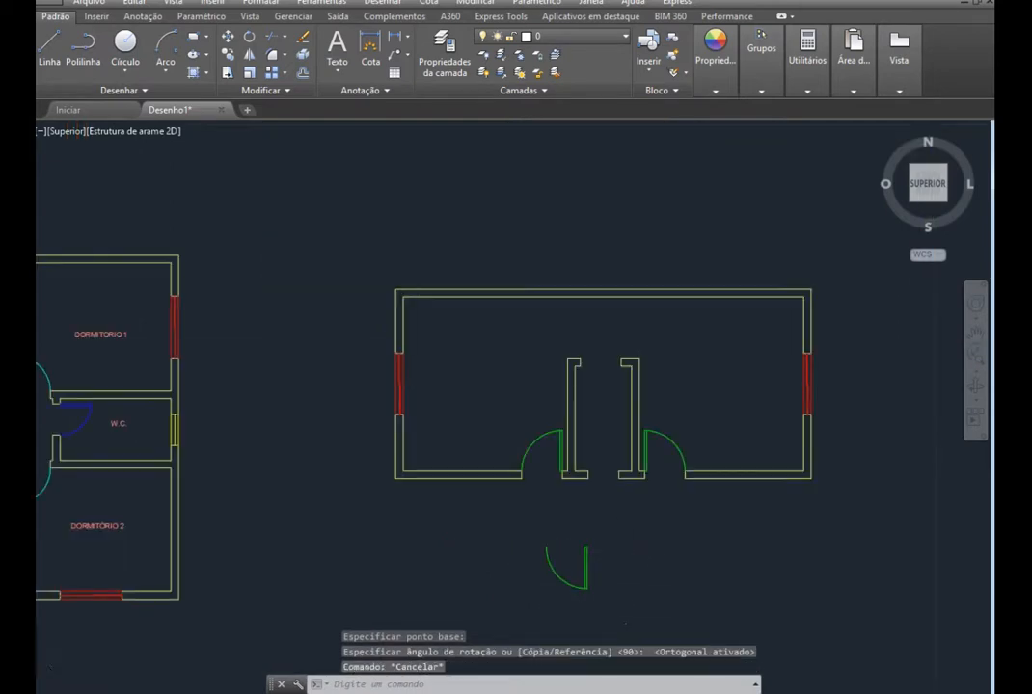
pyautogui.scroll(2, 602, 624)
pyautogui.click(594, 596)
pyautogui.click(491, 488)
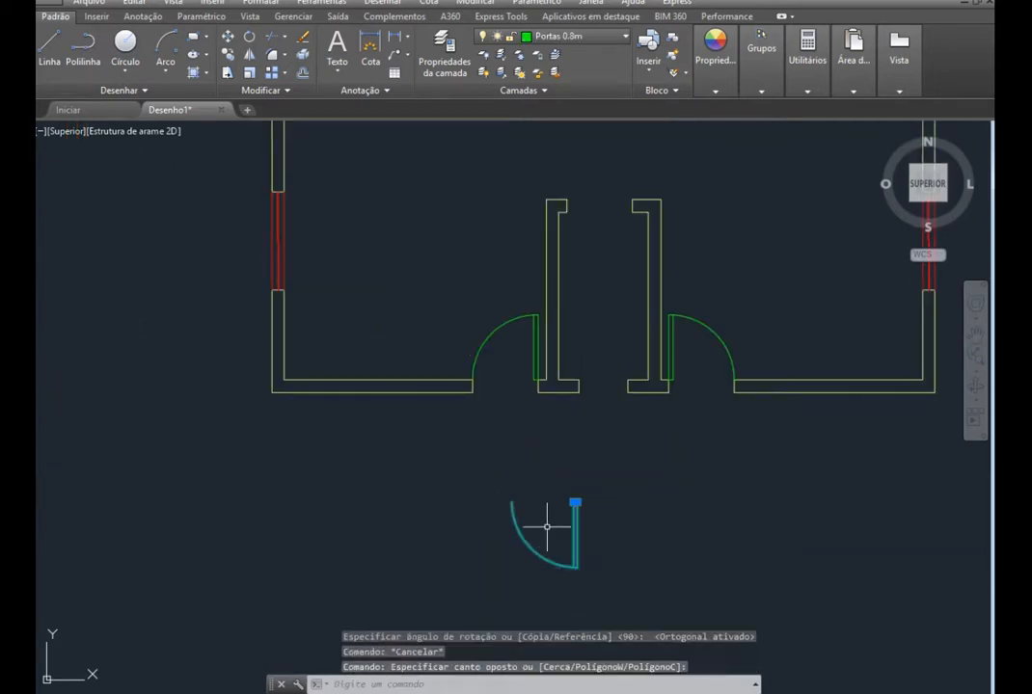
pyautogui.write('m')
pyautogui.press('Return')
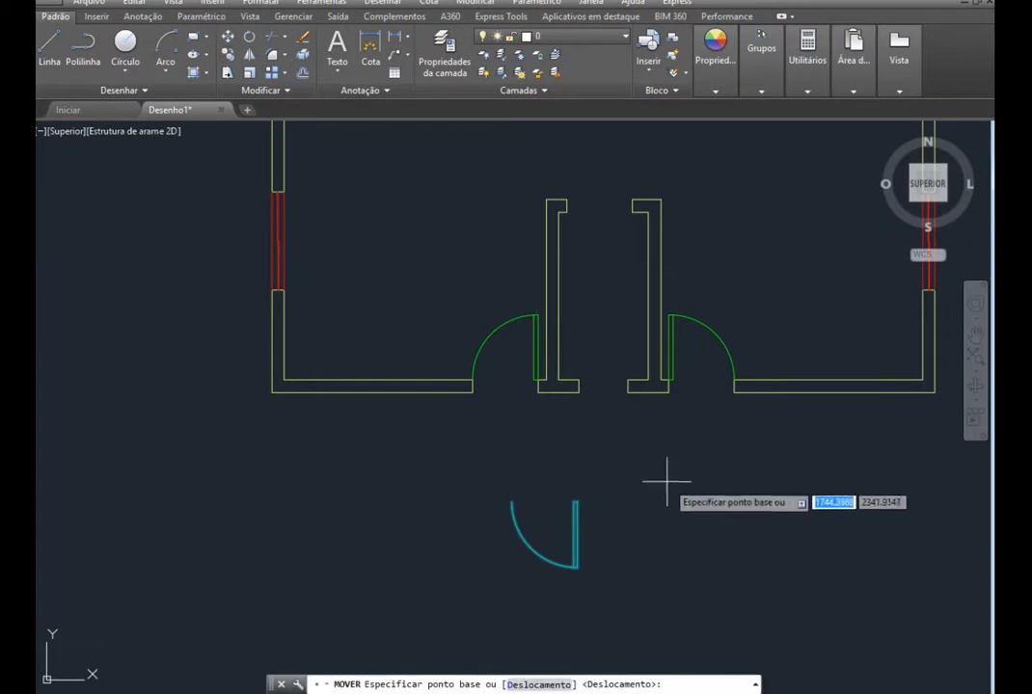
pyautogui.scroll(2, 661, 497)
pyautogui.scroll(-3, 595, 522)
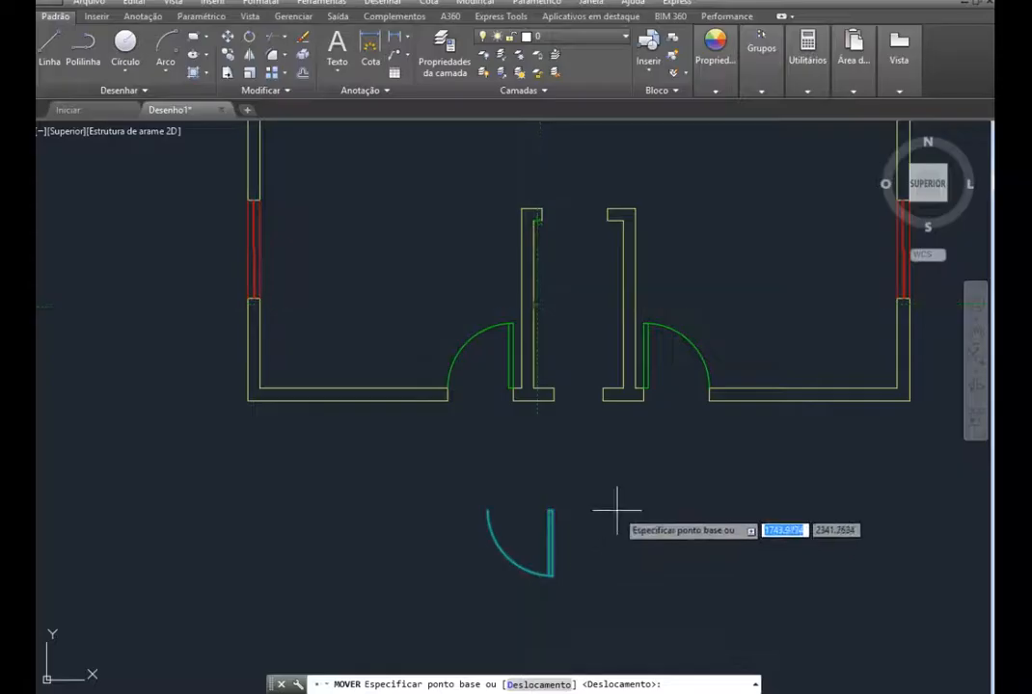
pyautogui.click(597, 571)
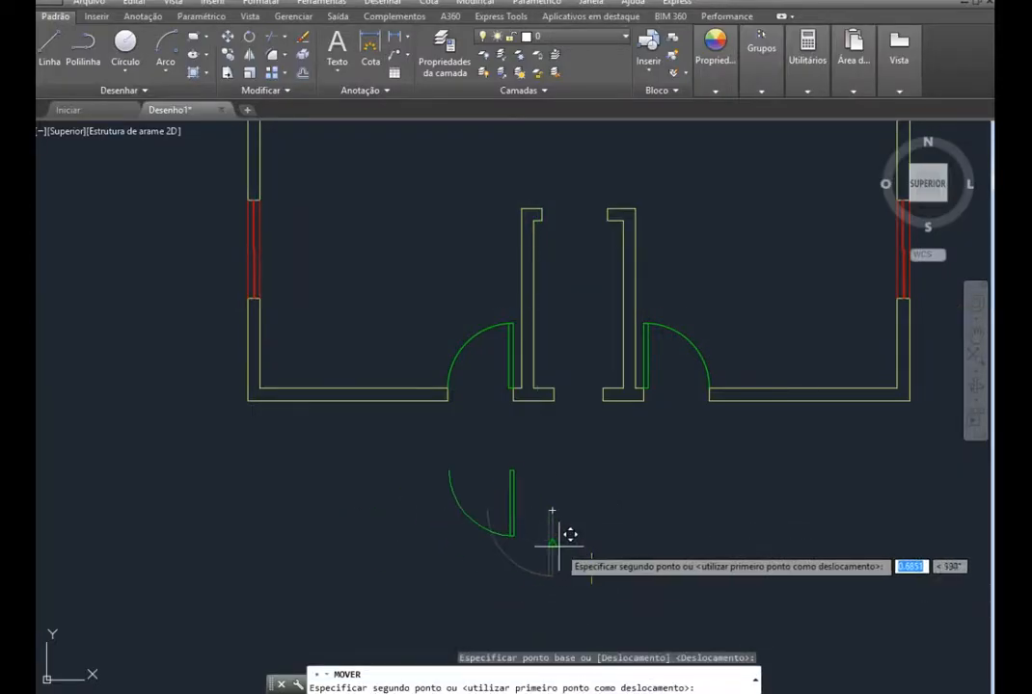
pyautogui.press('Escape')
pyautogui.click(572, 590)
pyautogui.click(470, 477)
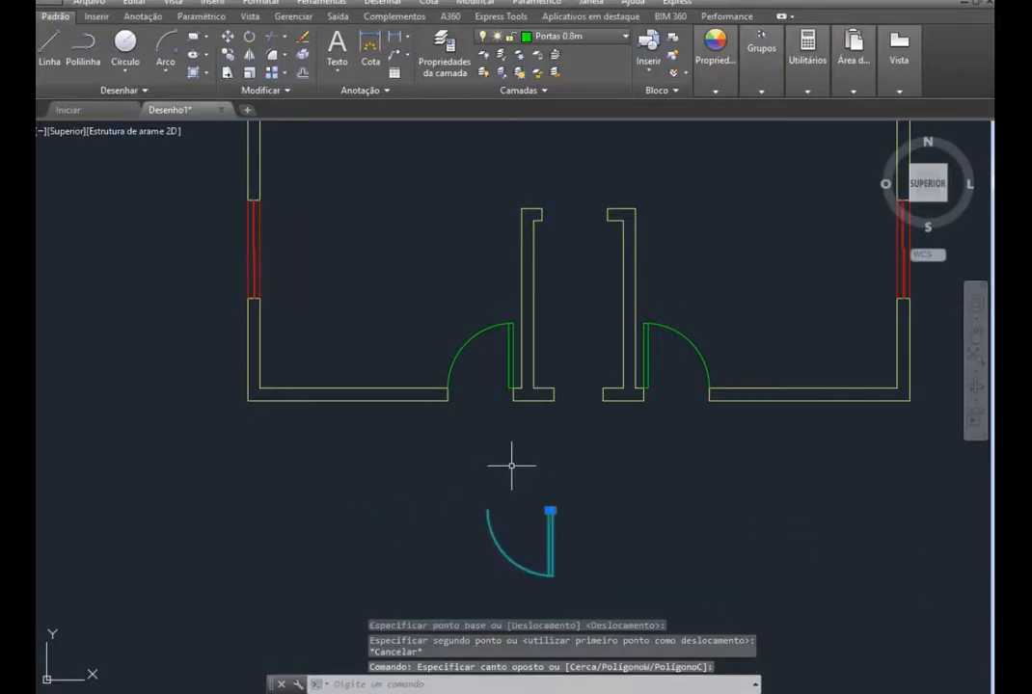
pyautogui.click(249, 55)
pyautogui.scroll(4, 534, 529)
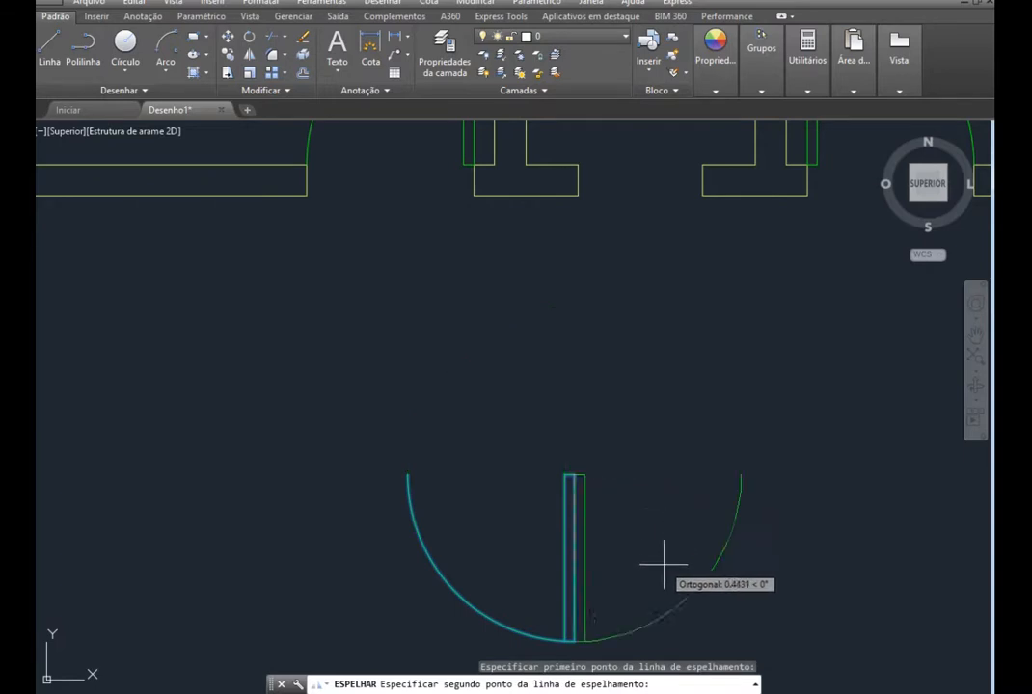
pyautogui.click(593, 612)
pyautogui.press('Escape')
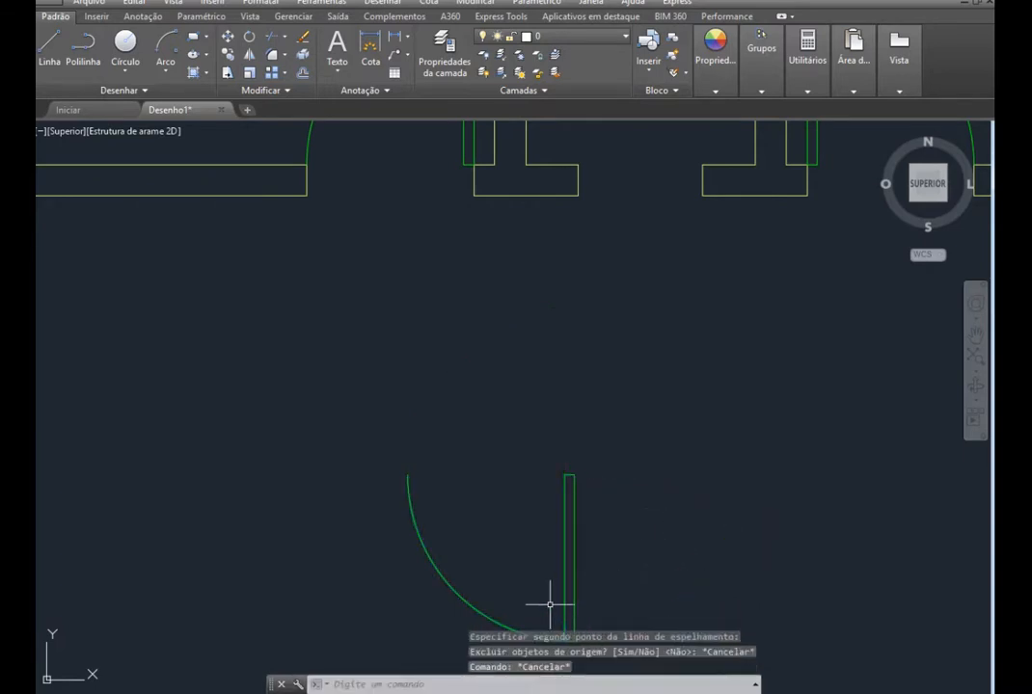
# Mirror the copied door and its closing line about the leaf's eastern long edge, keeping the source objects
pyautogui.scroll(-2, 587, 572)
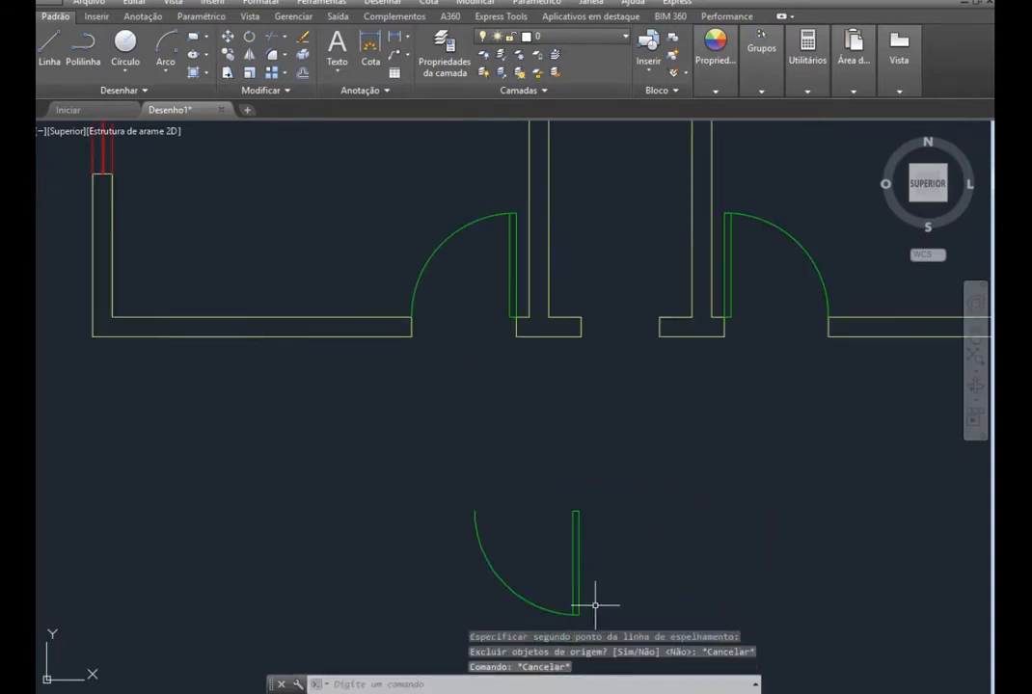
pyautogui.click(249, 55)
pyautogui.click(612, 636)
pyautogui.click(408, 453)
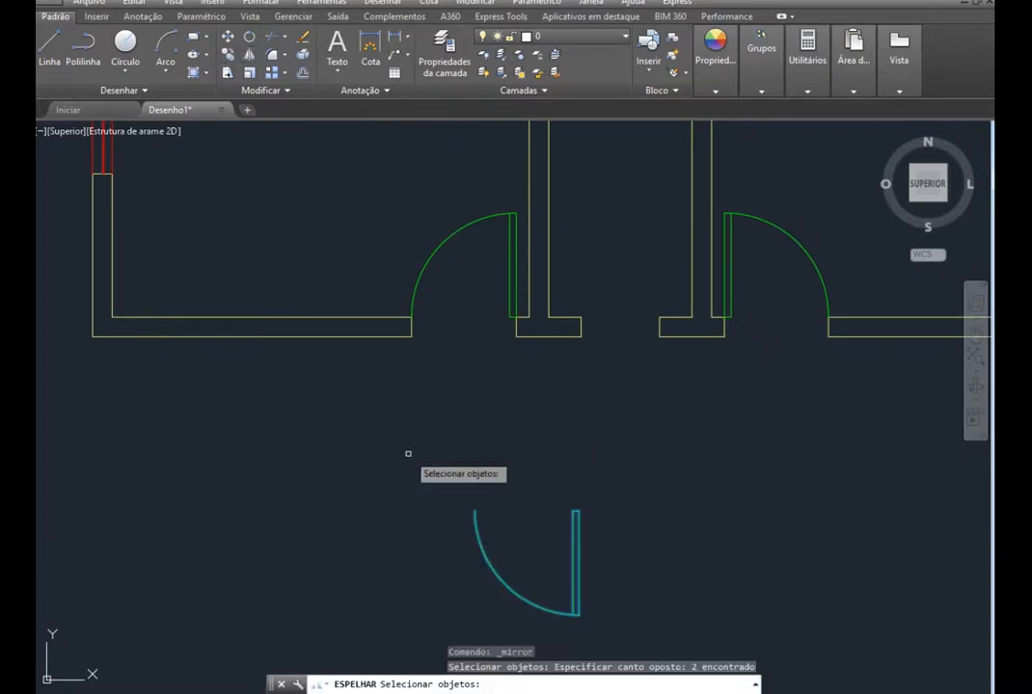
pyautogui.press('Return')
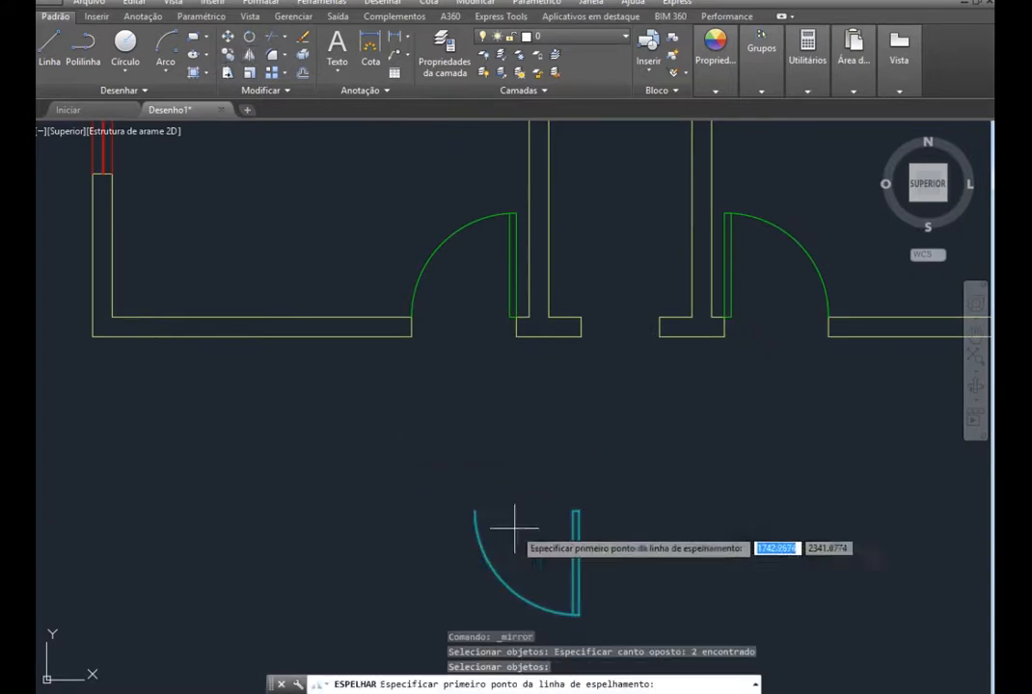
pyautogui.click(577, 512)
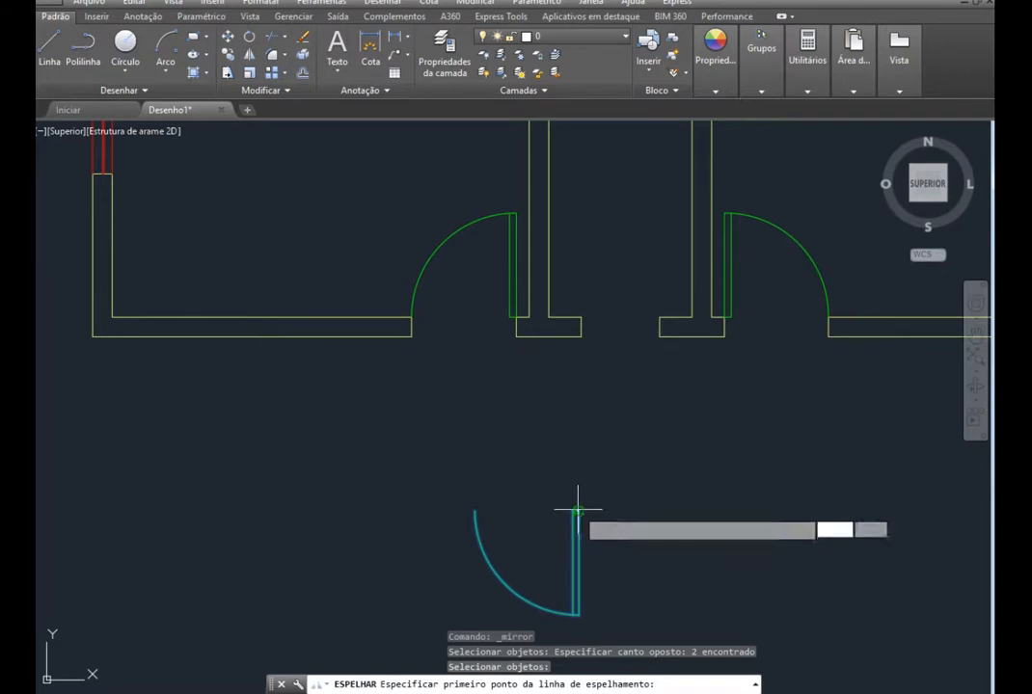
pyautogui.click(576, 619)
pyautogui.press('Return')
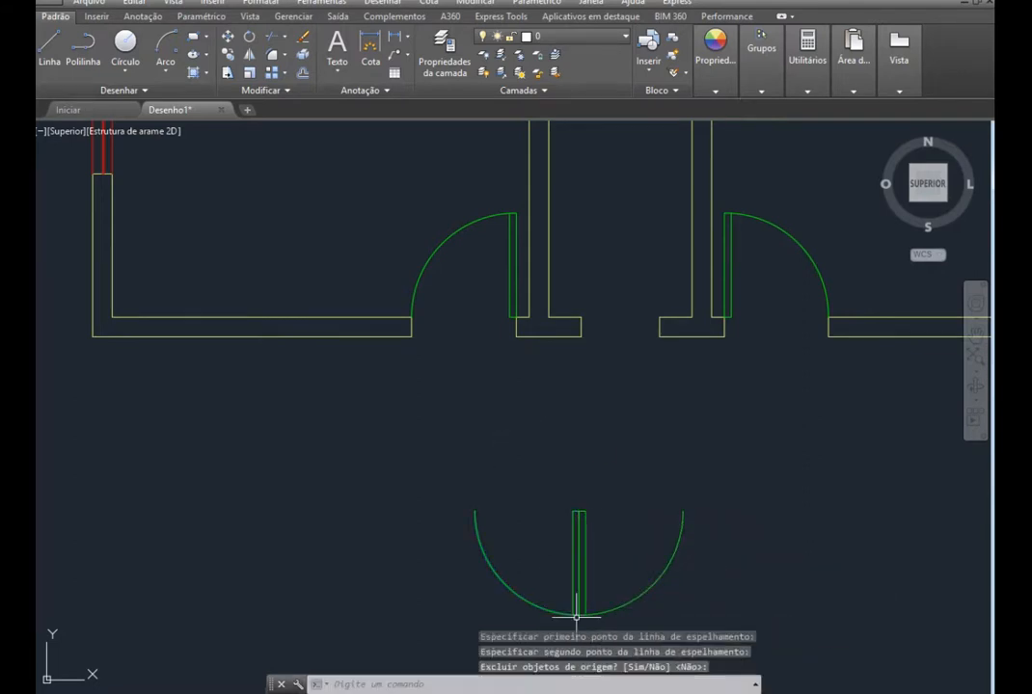
# Delete the source door with the west-facing arc, leaving only the mirrored door
pyautogui.click(538, 604)
pyautogui.press('Delete')
pyautogui.scroll(4, 570, 577)
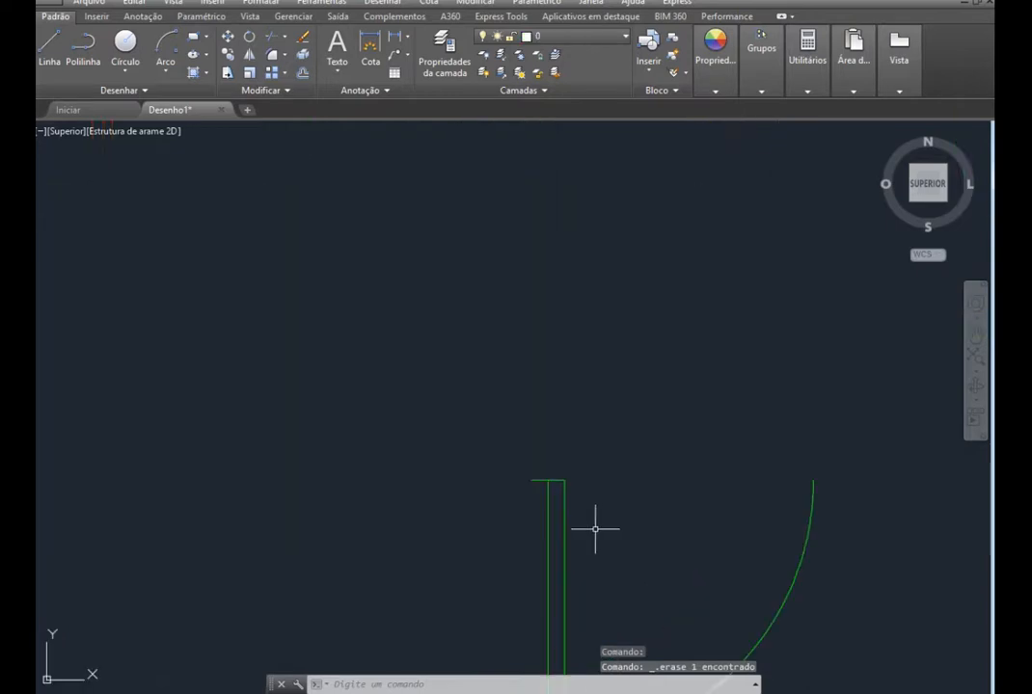
pyautogui.scroll(-4, 560, 481)
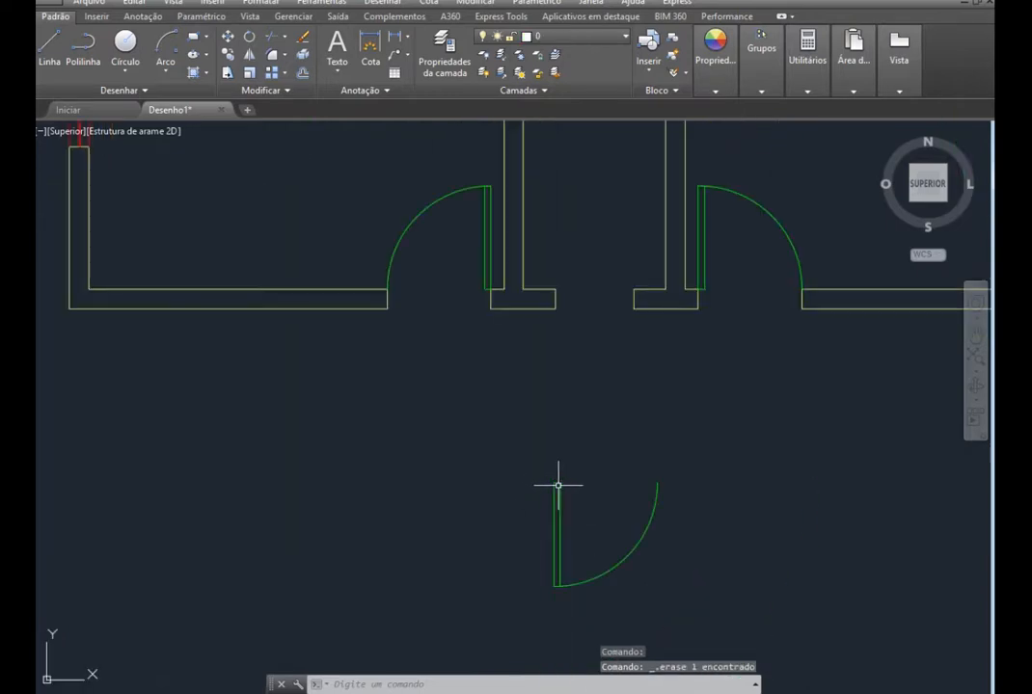
# Move the mirrored door by its northwest leaf corner to the inner corner of the western jamb in the central room's northern opening
pyautogui.click(684, 604)
pyautogui.click(502, 426)
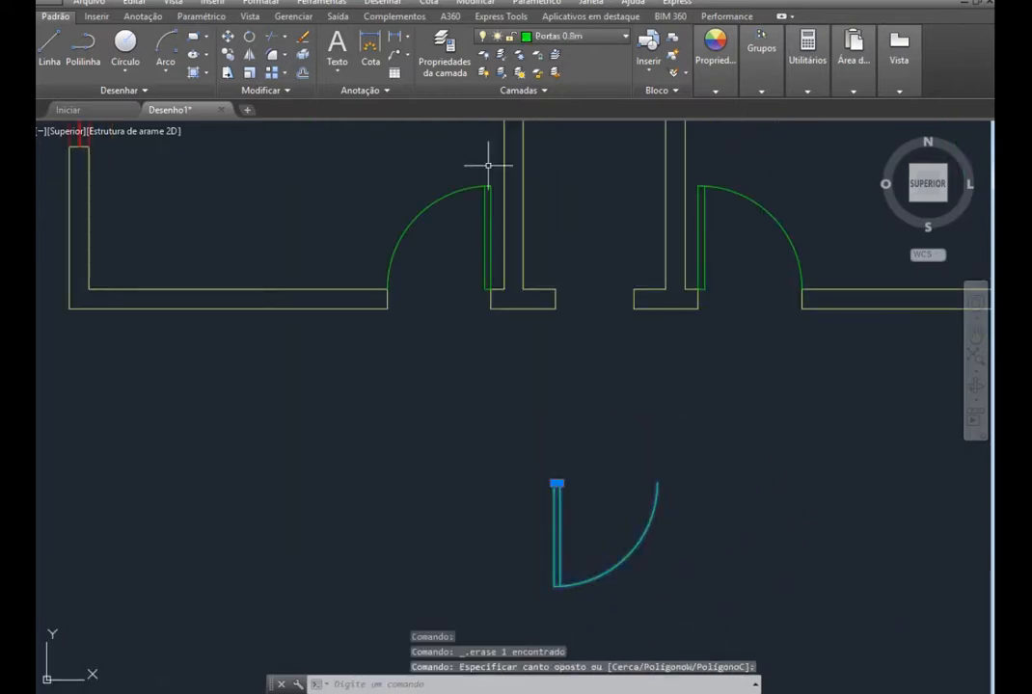
pyautogui.click(228, 37)
pyautogui.scroll(6, 503, 429)
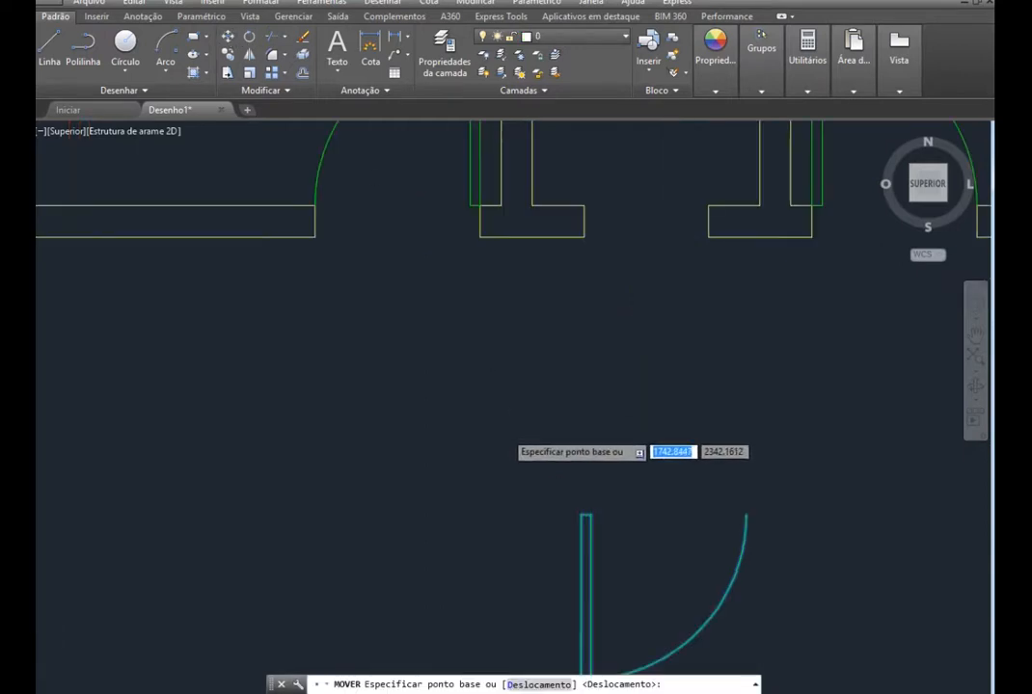
pyautogui.click(554, 573)
pyautogui.scroll(-6, 571, 484)
pyautogui.scroll(5, 571, 397)
pyautogui.scroll(4, 520, 383)
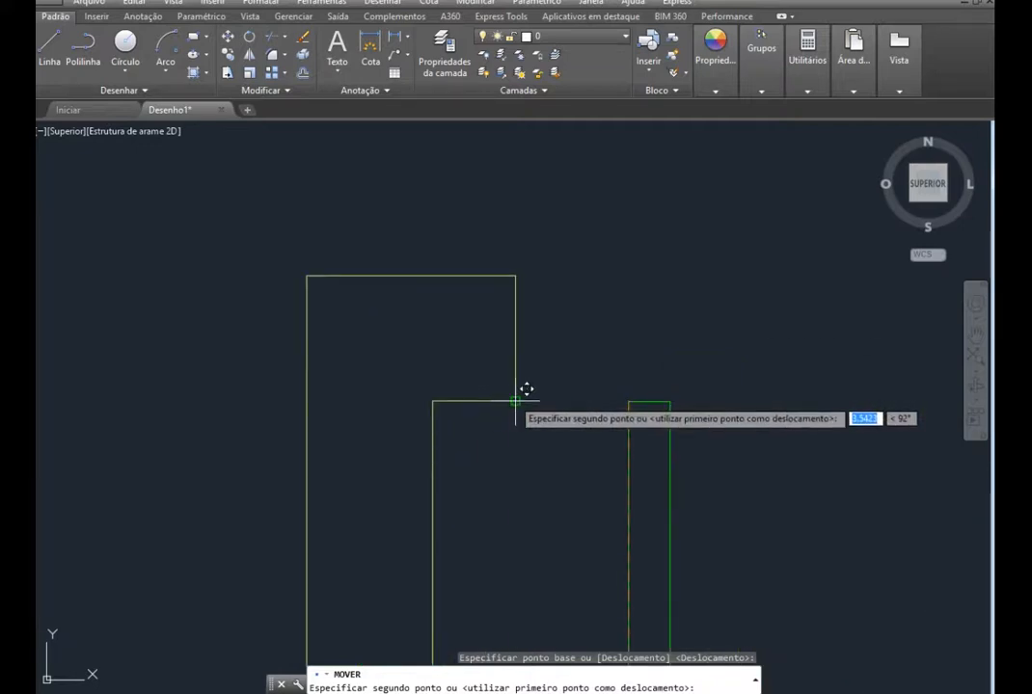
pyautogui.press('Escape')
pyautogui.scroll(-6, 567, 476)
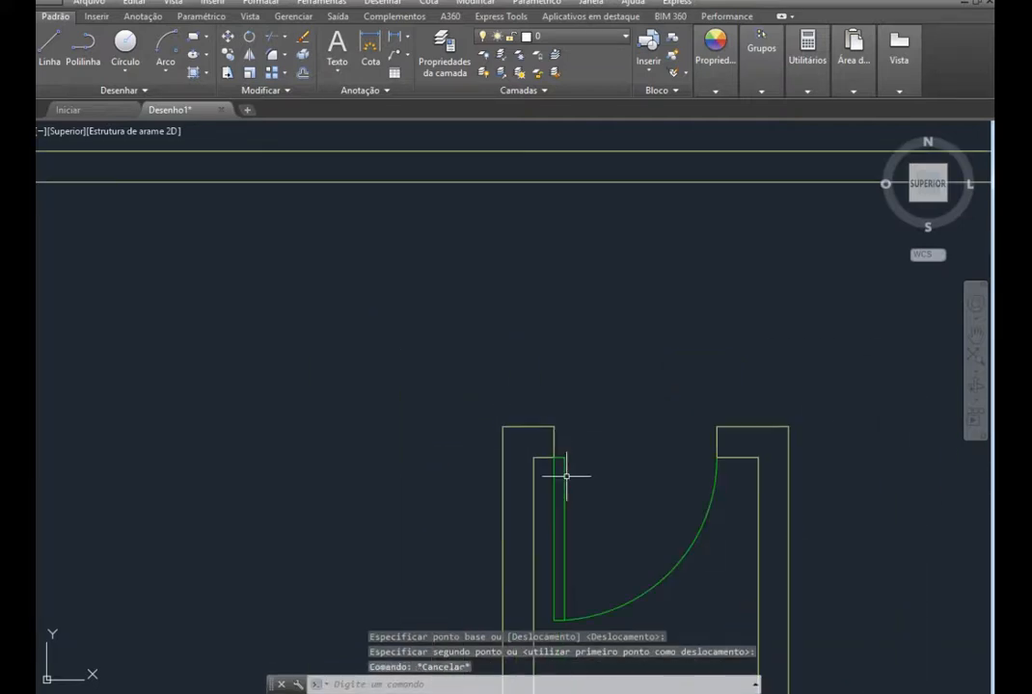
# Turn the Janelas 1.2m, Portas 0.8m and Paredes layers off and back on to check which objects each one holds
pyautogui.scroll(5, 576, 502)
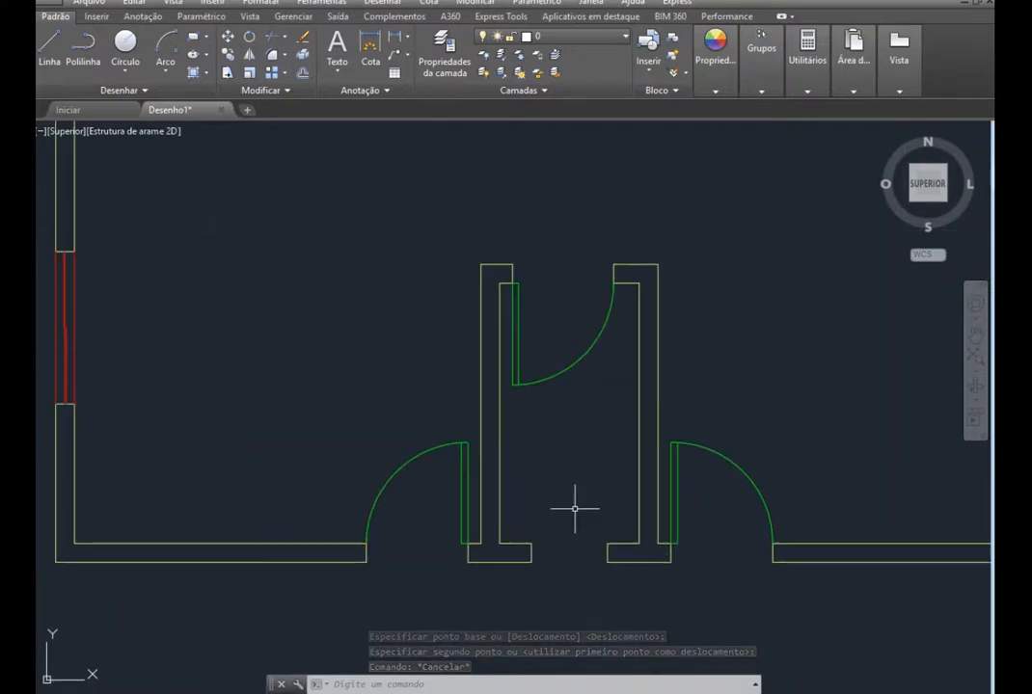
pyautogui.scroll(2, 574, 506)
pyautogui.scroll(-2, 575, 506)
pyautogui.scroll(-2, 575, 508)
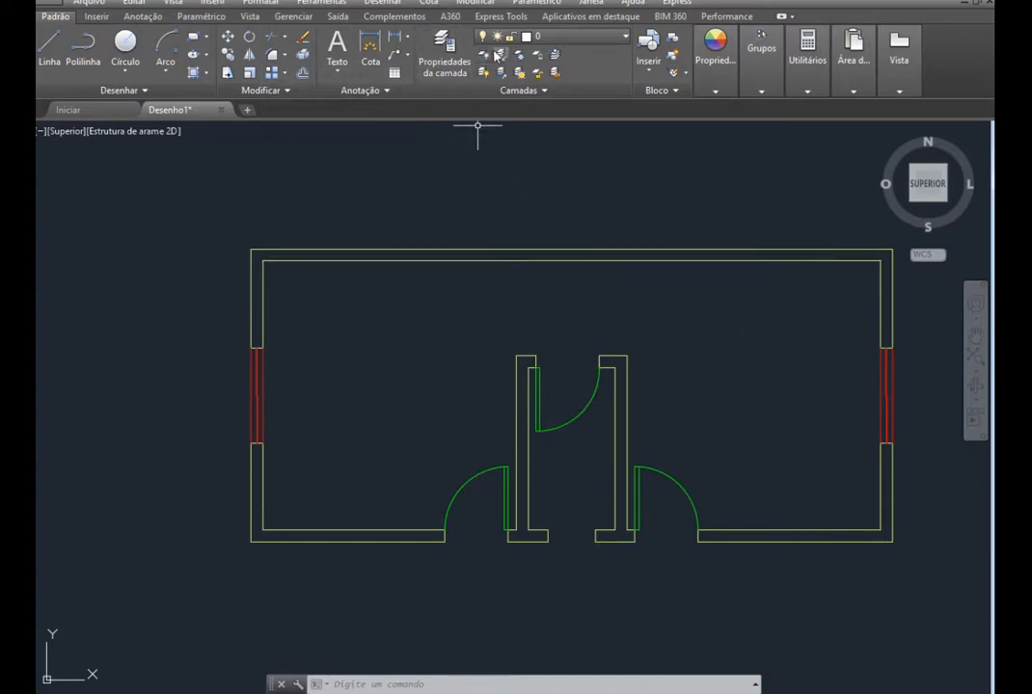
pyautogui.click(626, 38)
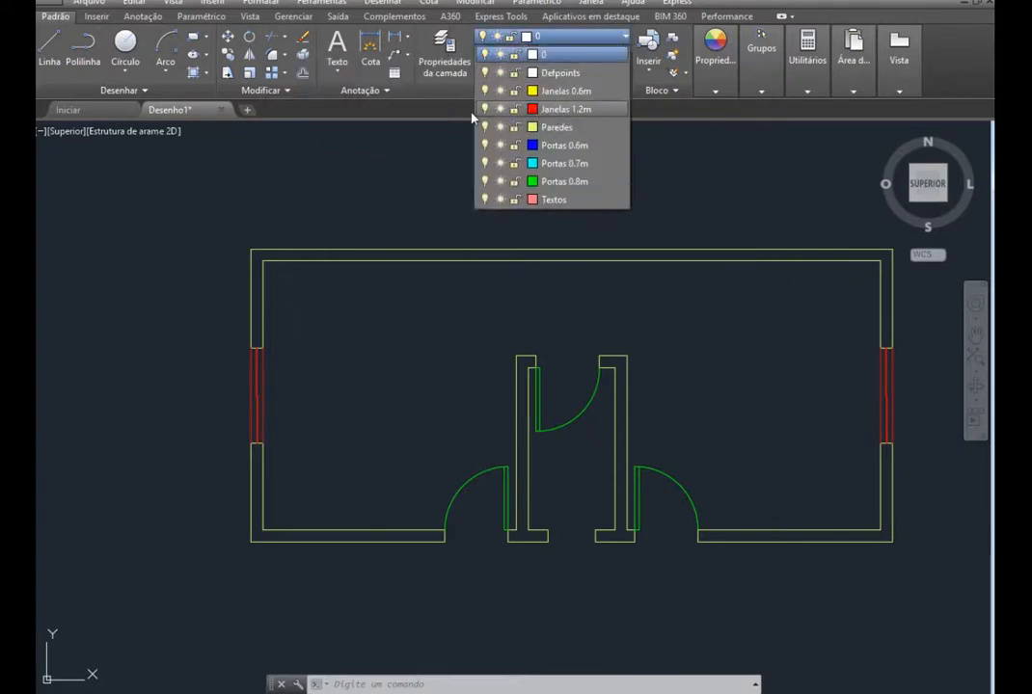
pyautogui.click(485, 109)
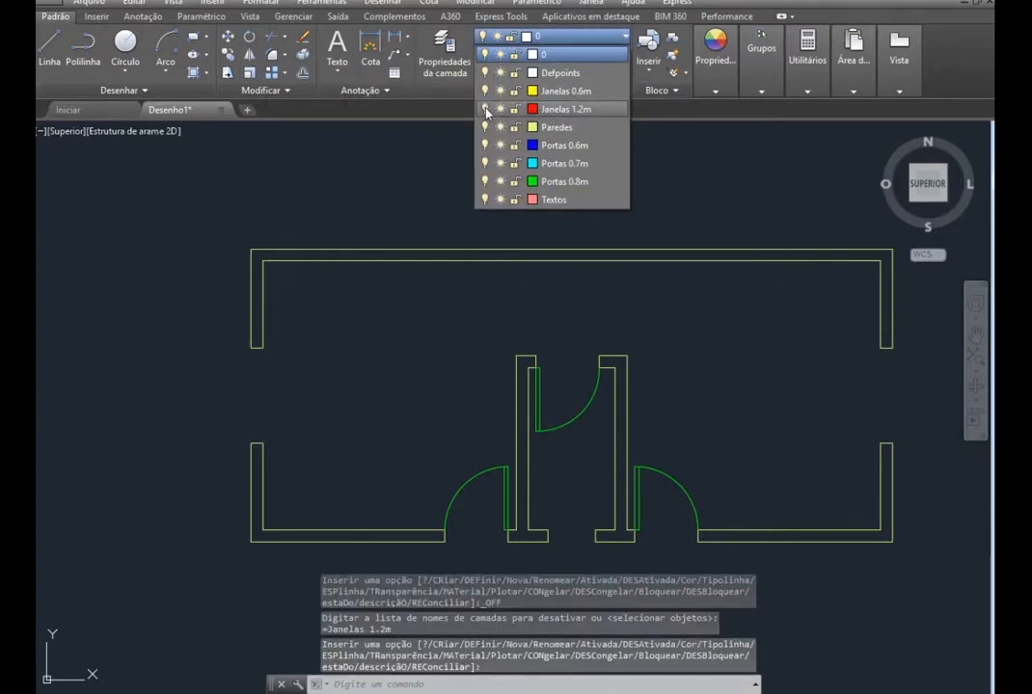
pyautogui.click(485, 181)
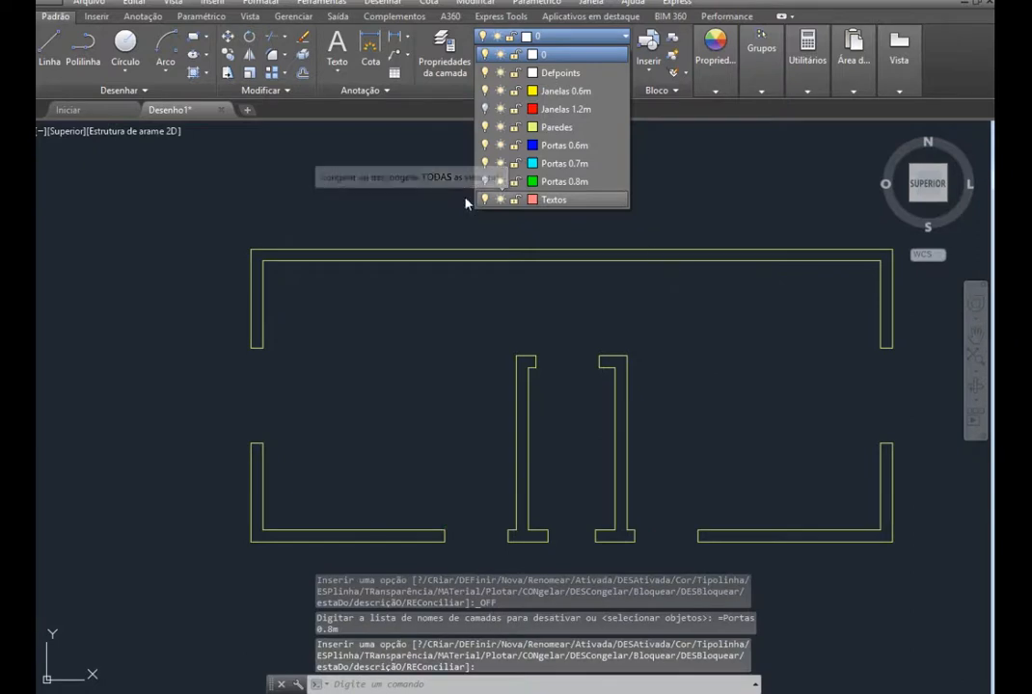
pyautogui.click(486, 182)
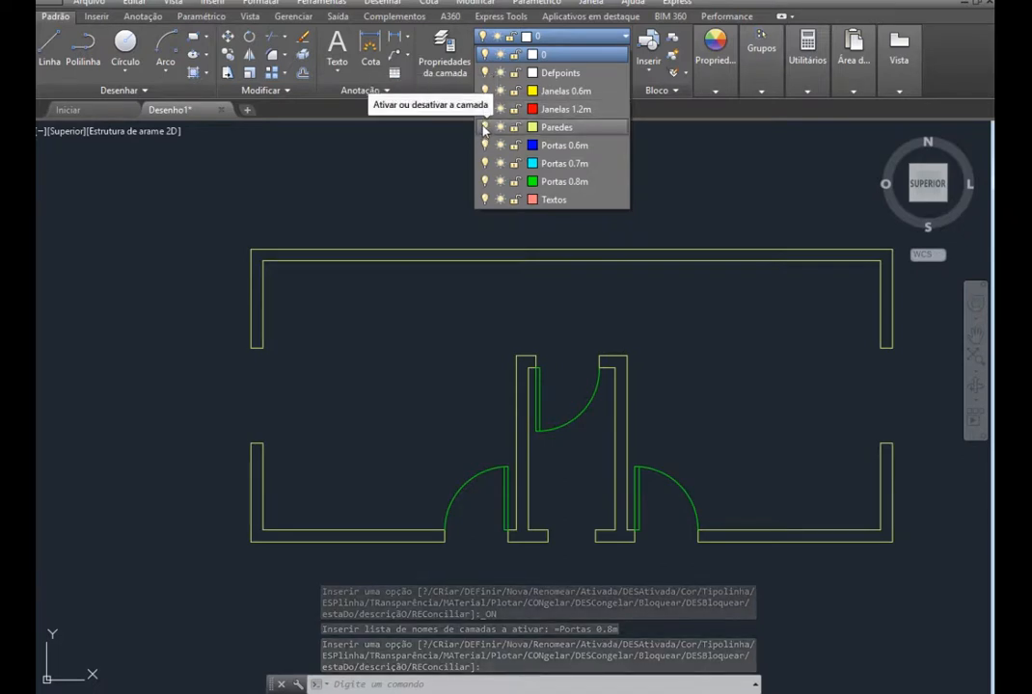
pyautogui.click(485, 127)
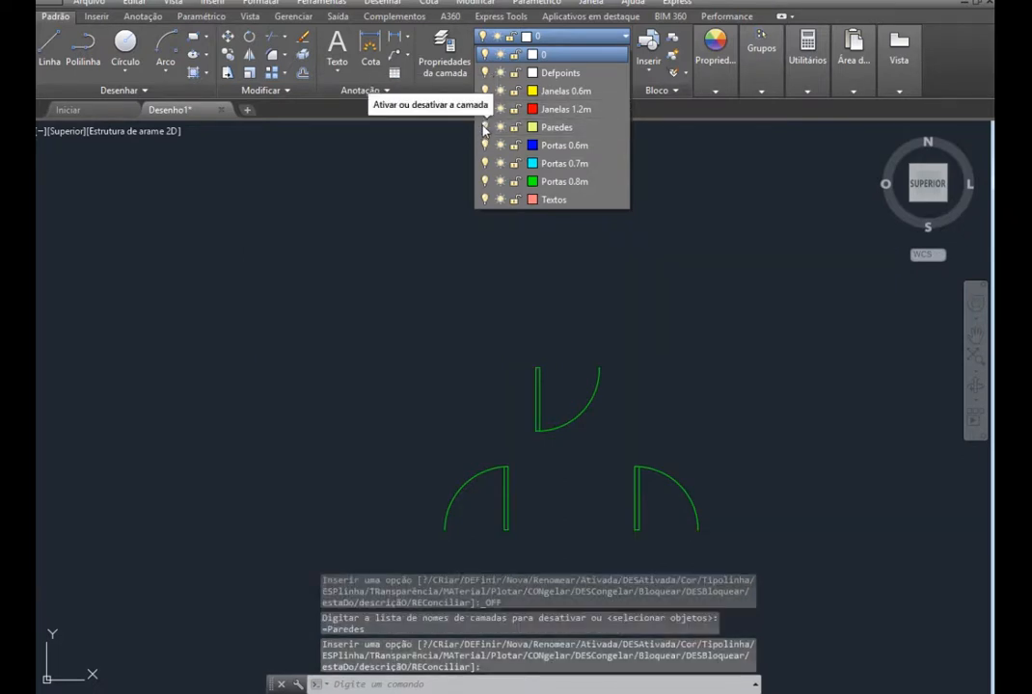
pyautogui.click(485, 127)
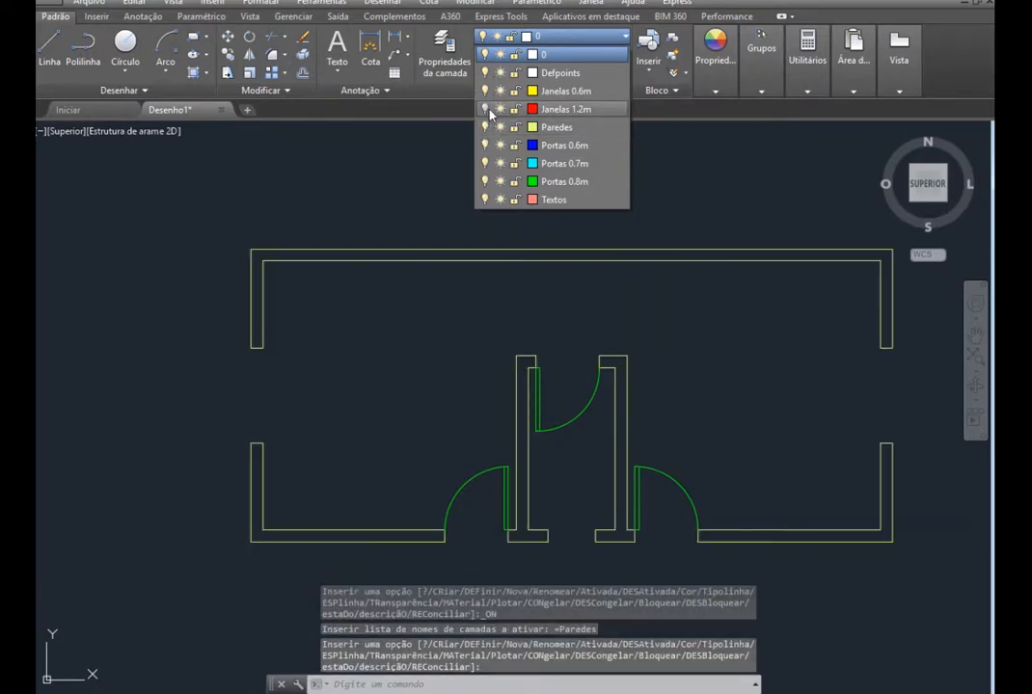
pyautogui.click(485, 109)
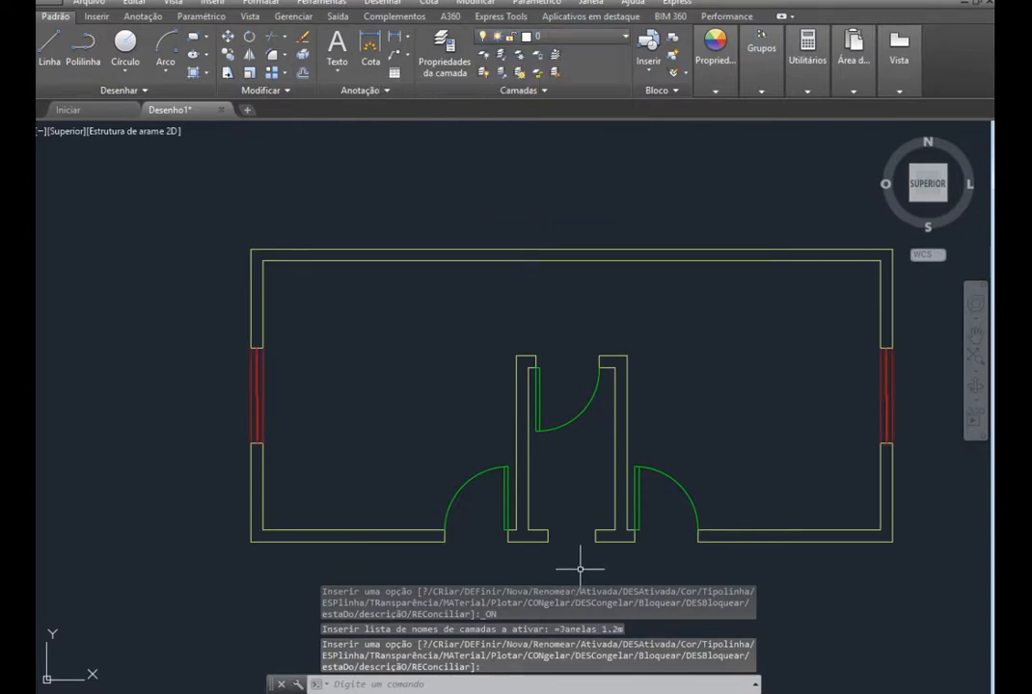
# Insert the JANELA BASCULANTE block in the empty space south of the central room's southern opening
pyautogui.scroll(-2, 582, 564)
pyautogui.scroll(5, 582, 566)
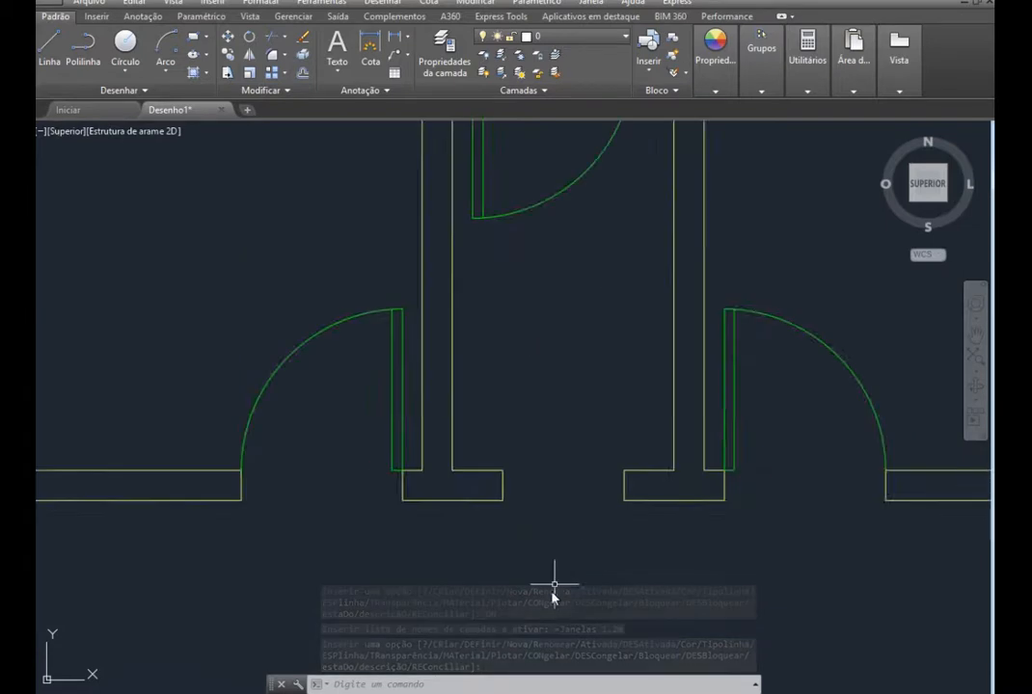
pyautogui.click(652, 61)
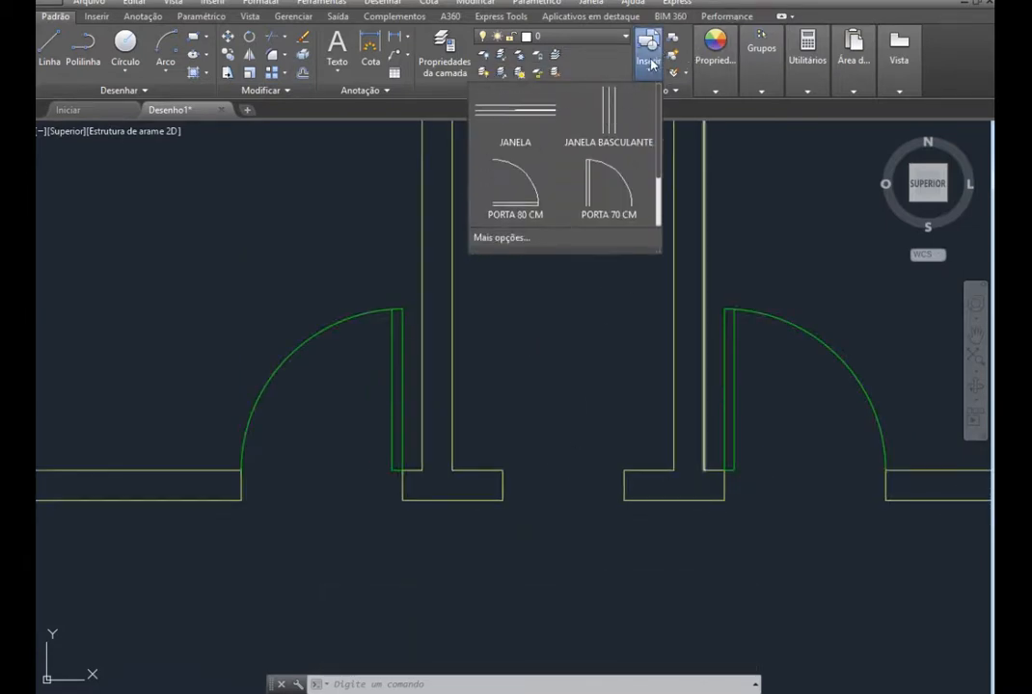
pyautogui.click(609, 121)
pyautogui.scroll(-4, 603, 386)
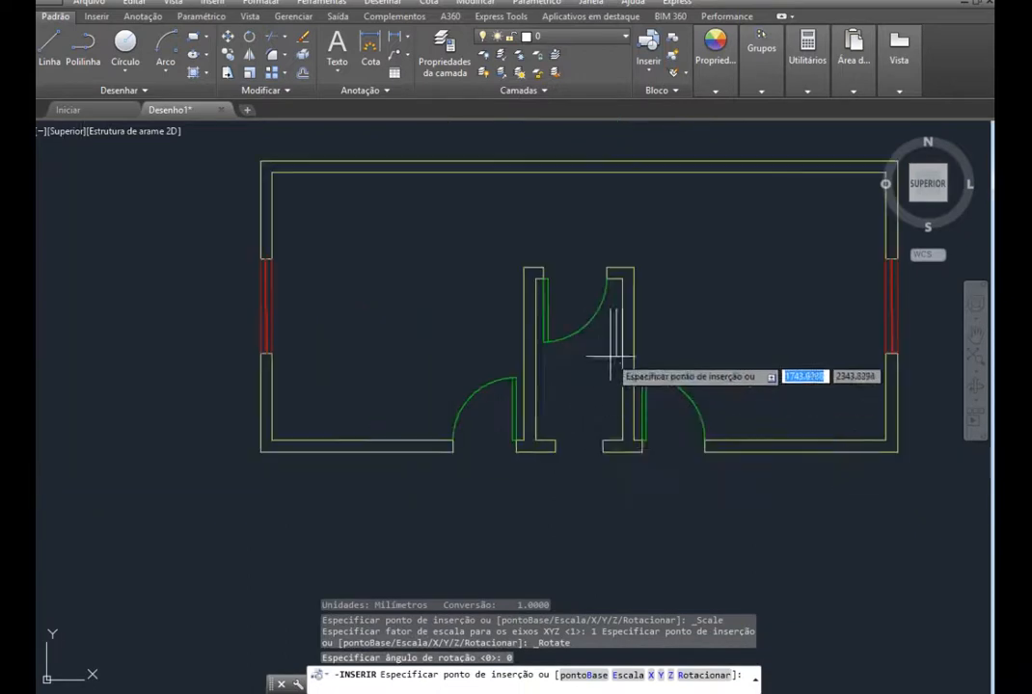
pyautogui.click(559, 531)
# Rotate the inserted window block 270° about its southeast corner so that it lies horizontally
pyautogui.click(558, 518)
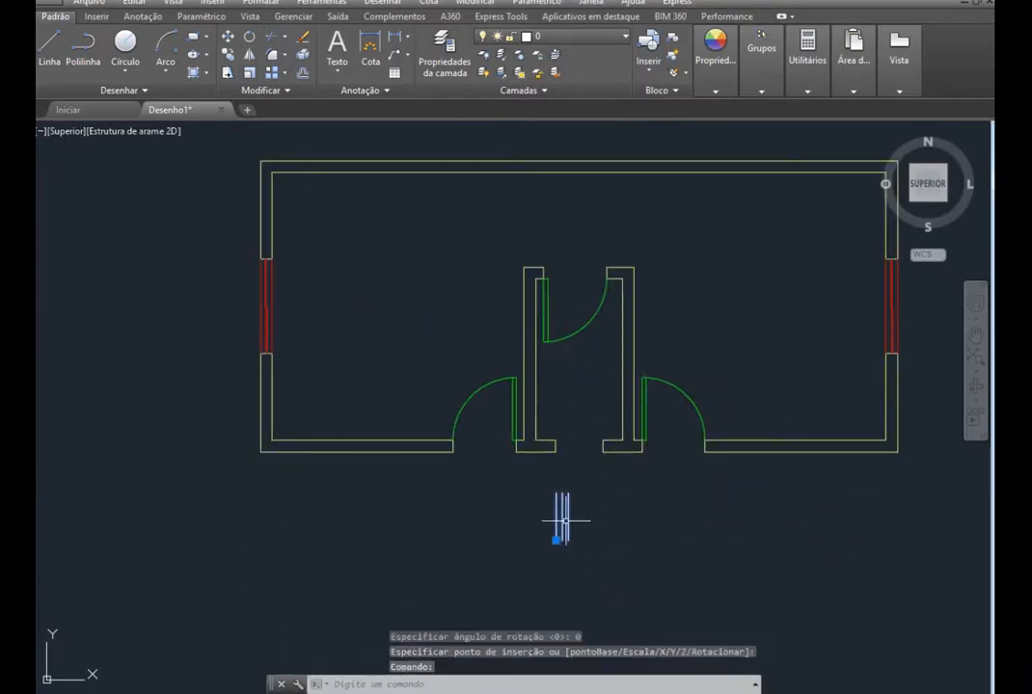
pyautogui.click(249, 40)
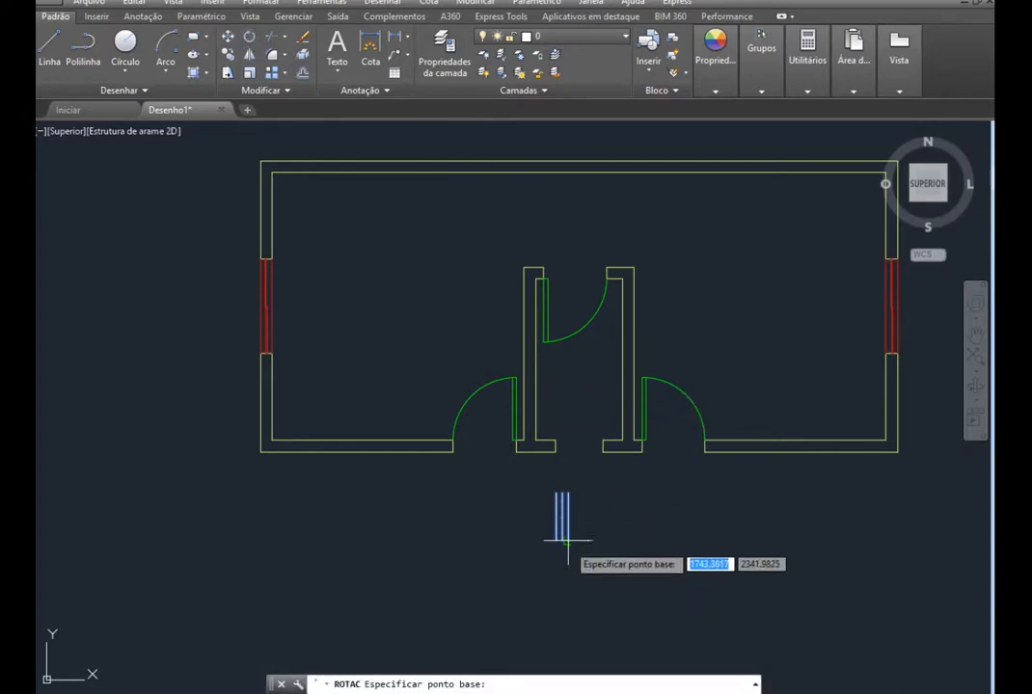
pyautogui.scroll(6, 559, 546)
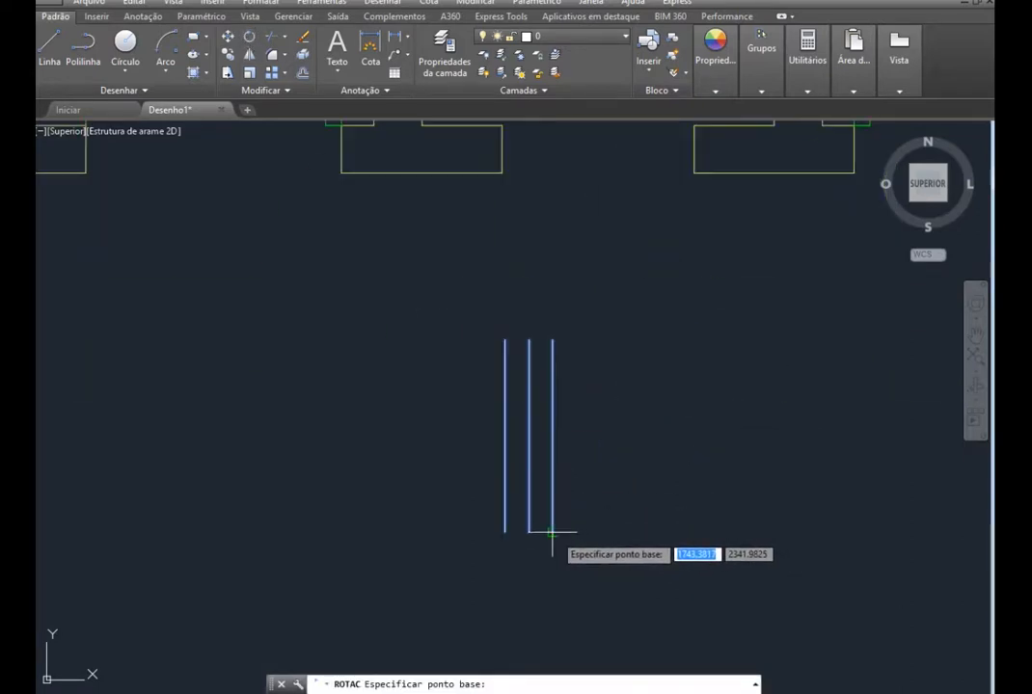
pyautogui.click(553, 533)
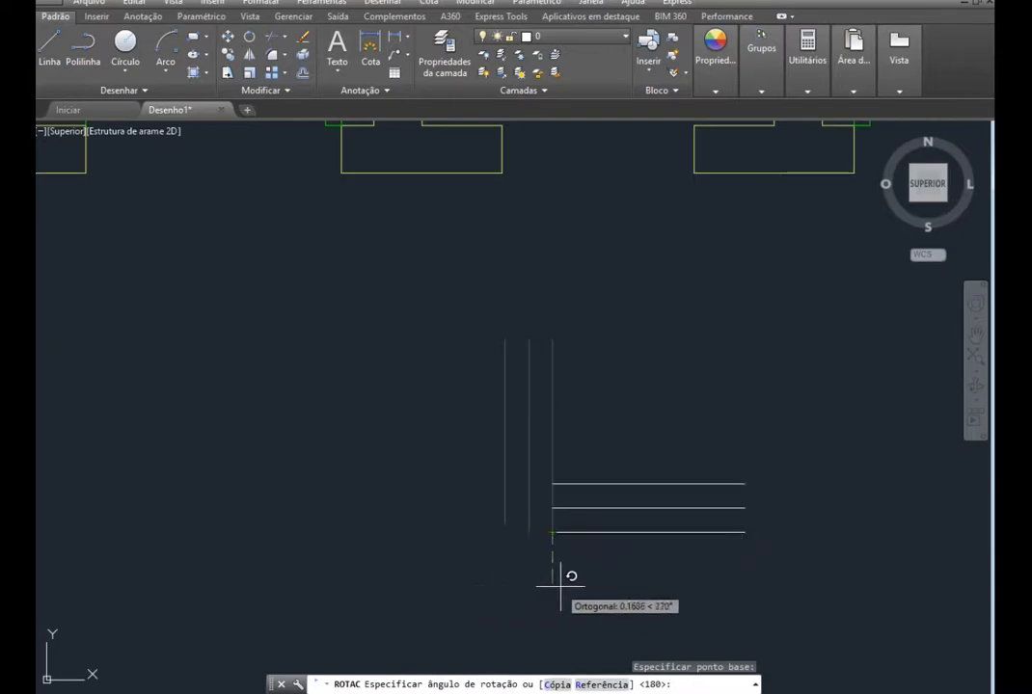
pyautogui.click(622, 592)
# Assign the rotated window block to the Janelas 0.6m layer
pyautogui.click(795, 567)
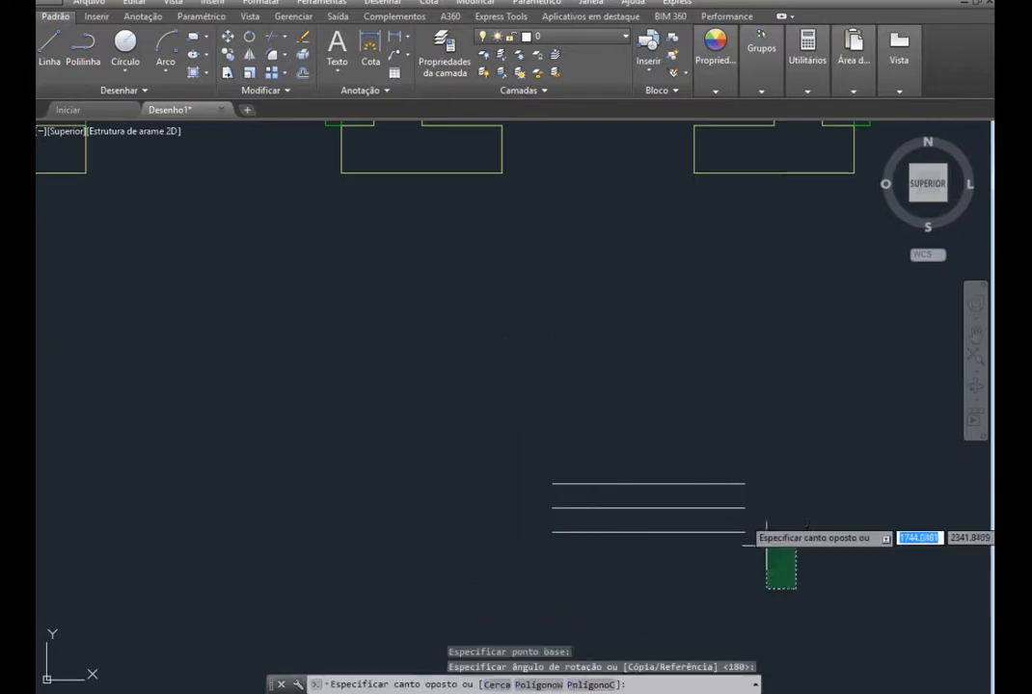
pyautogui.click(505, 405)
pyautogui.click(604, 39)
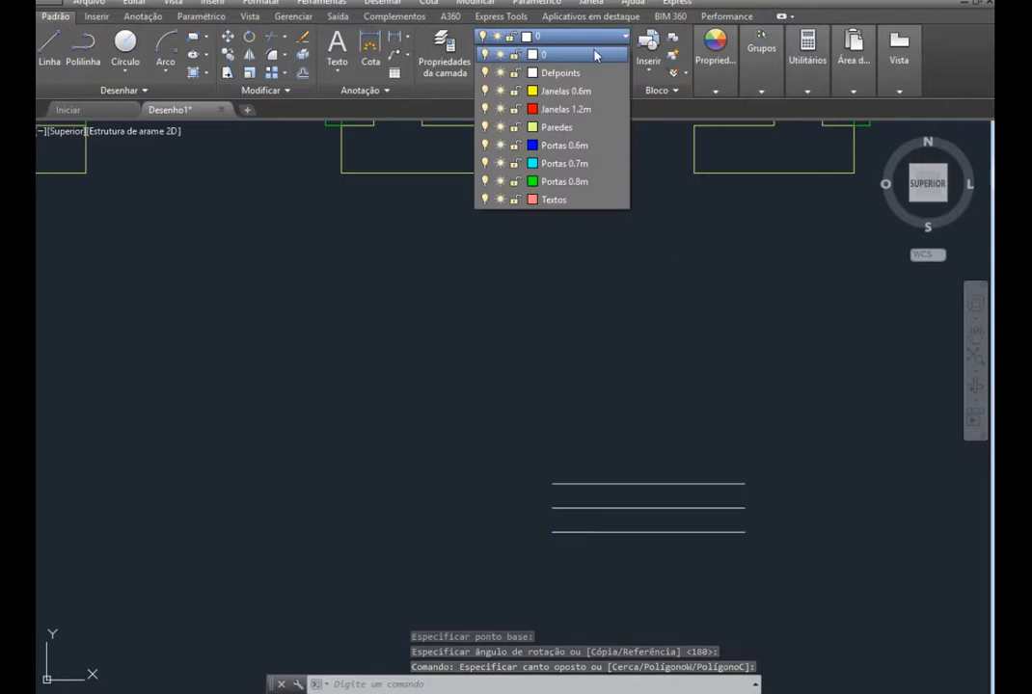
pyautogui.click(569, 91)
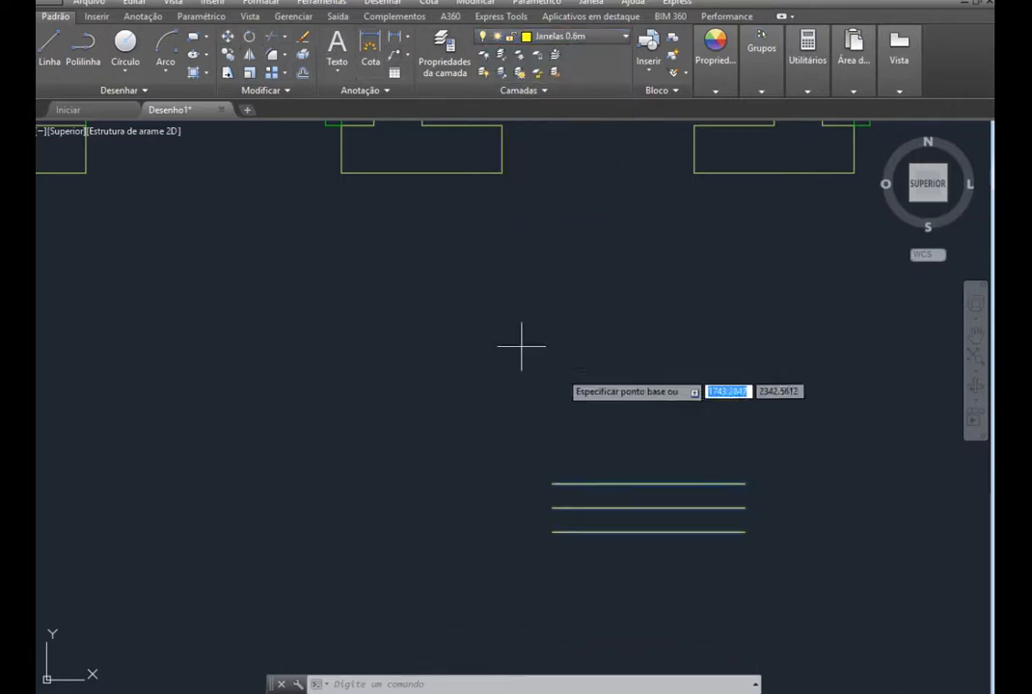
# Move the window block by its northeast corner to the inner corner of the southern opening's eastern jamb, filling the opening
pyautogui.click(229, 39)
pyautogui.click(744, 483)
pyautogui.scroll(-4, 737, 350)
pyautogui.scroll(4, 707, 242)
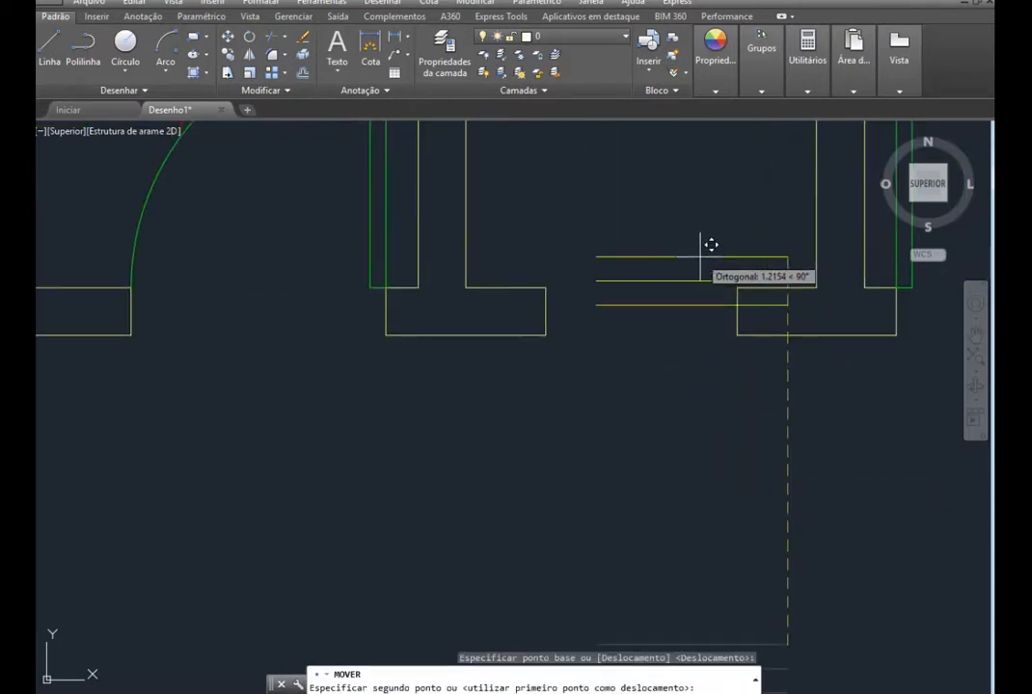
pyautogui.click(738, 288)
pyautogui.press('Escape')
pyautogui.scroll(-6, 702, 486)
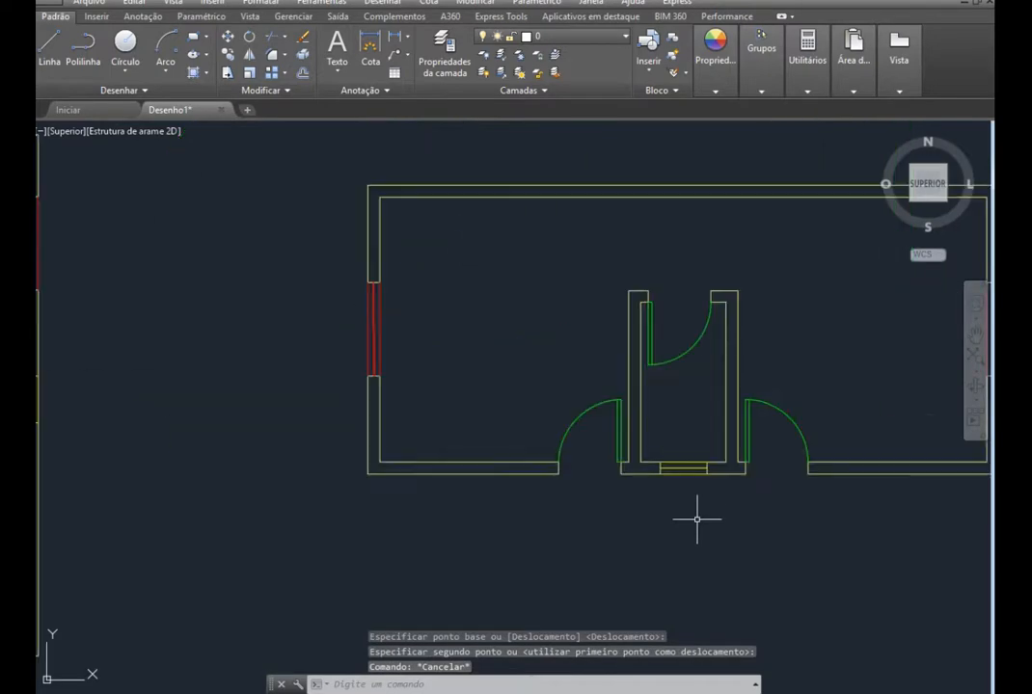
pyautogui.scroll(4, 661, 460)
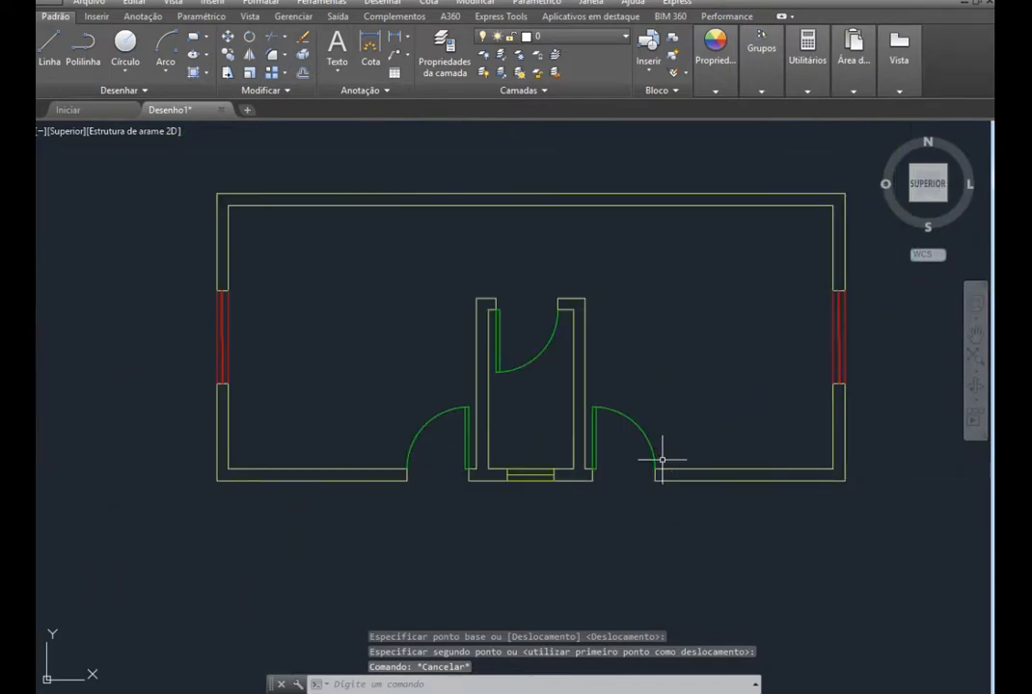